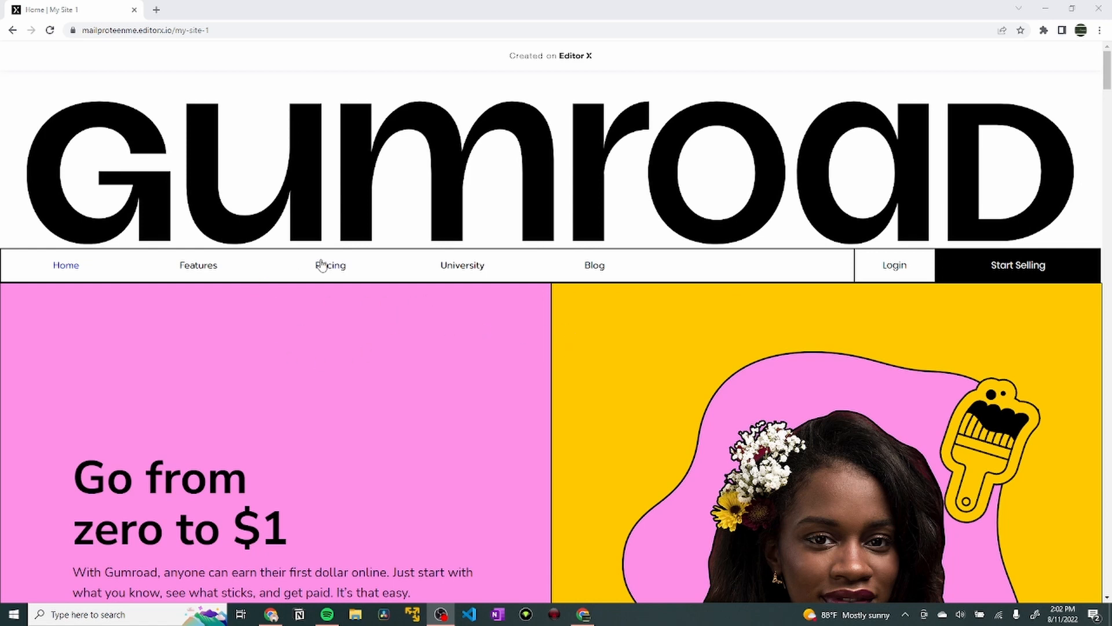
Examine the finished Gumroad page from the logo header and hero section through the "Sell anything" list.
scroll(347, 168, down, 1)
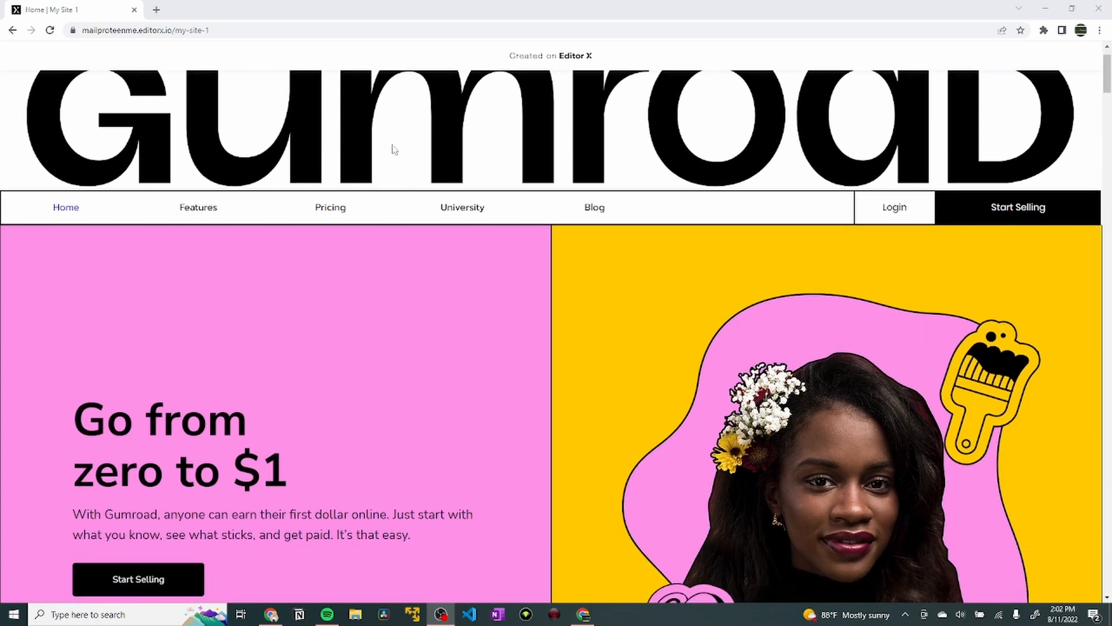
scroll(379, 145, up, 1)
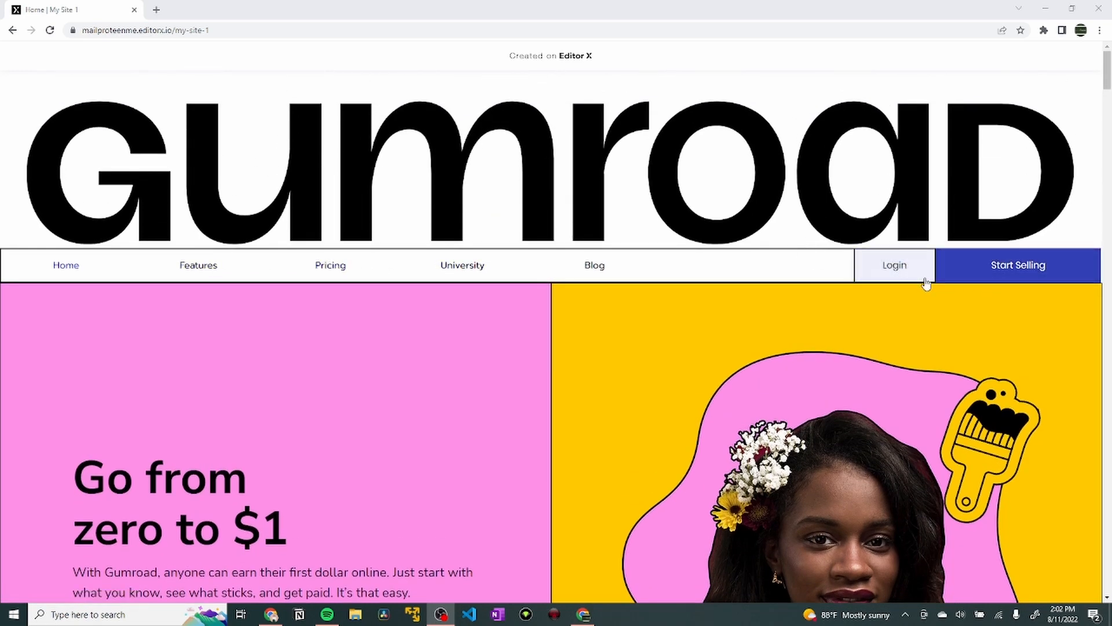
scroll(625, 304, down, 5)
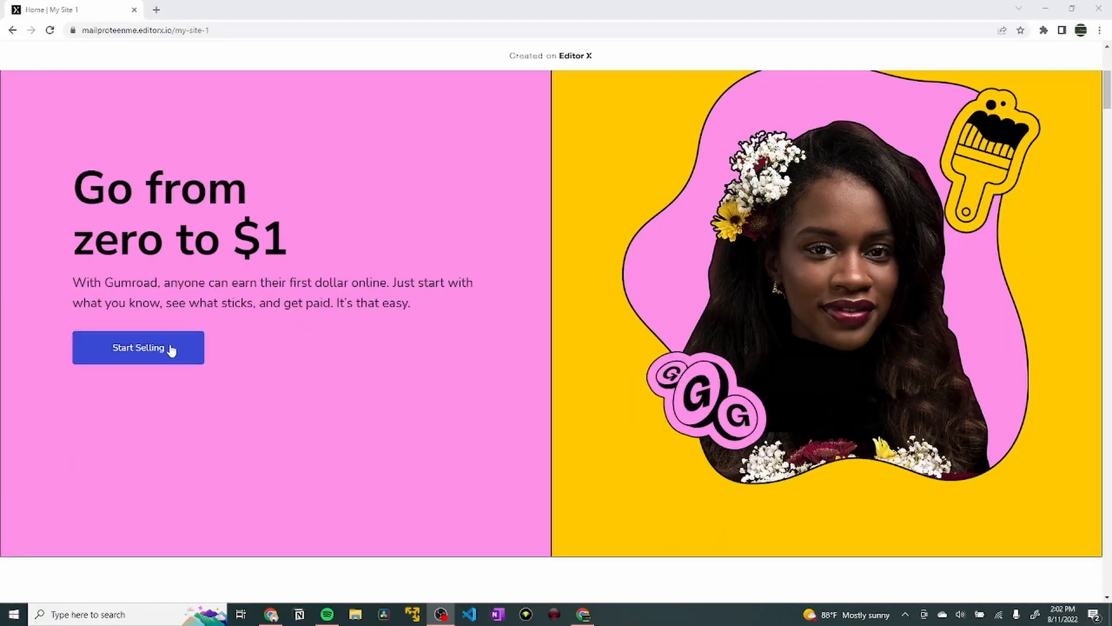
drag(174, 188, 353, 284)
click(392, 274)
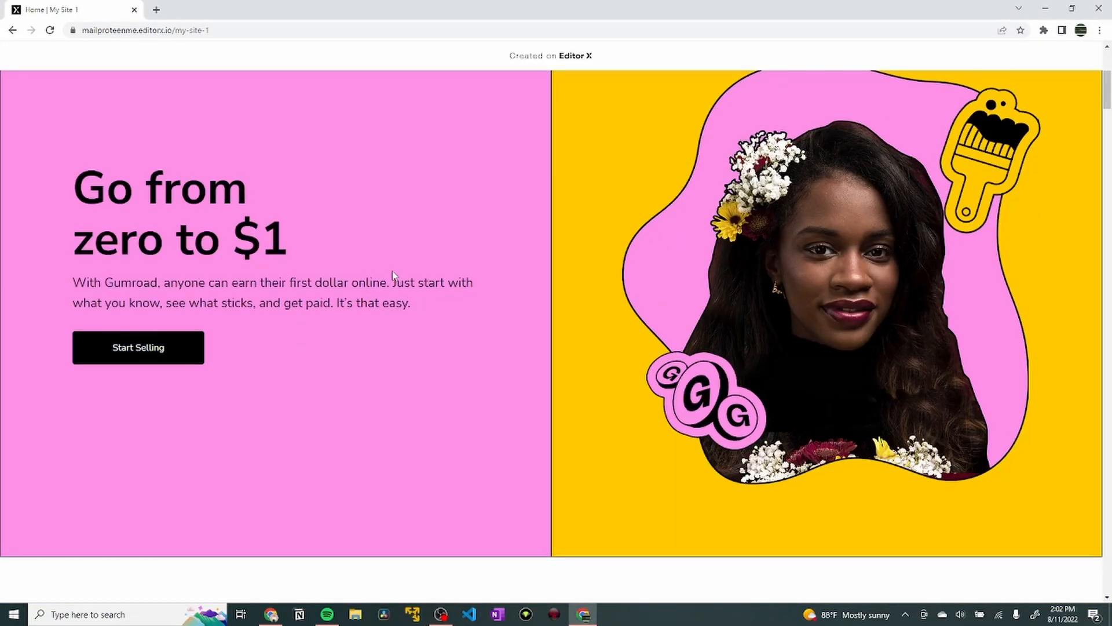
scroll(392, 270, up, 1)
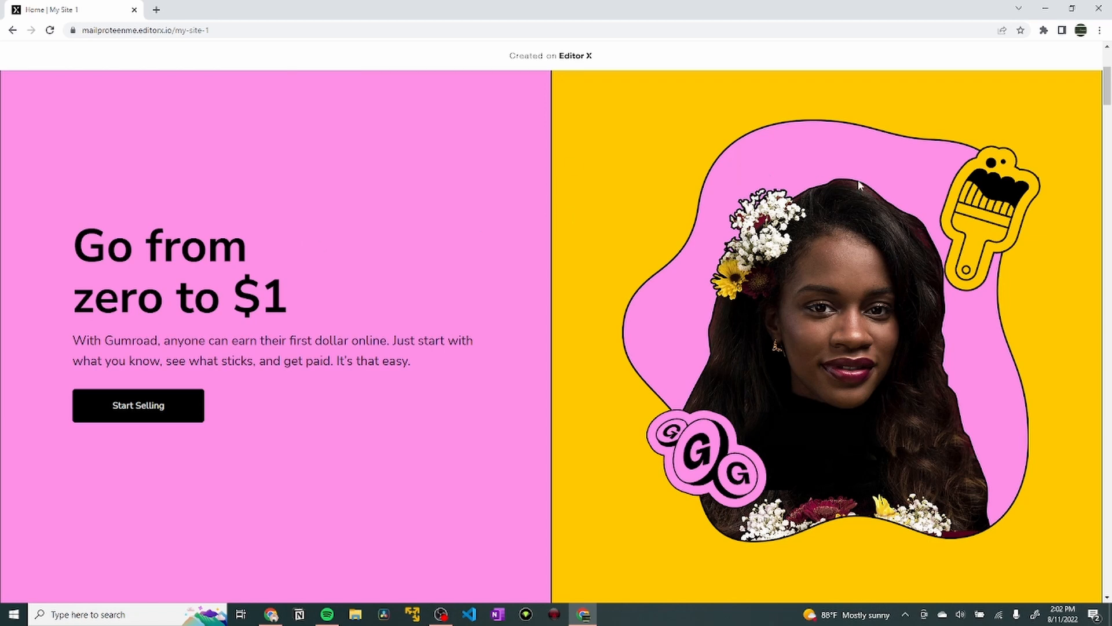
scroll(879, 232, down, 10)
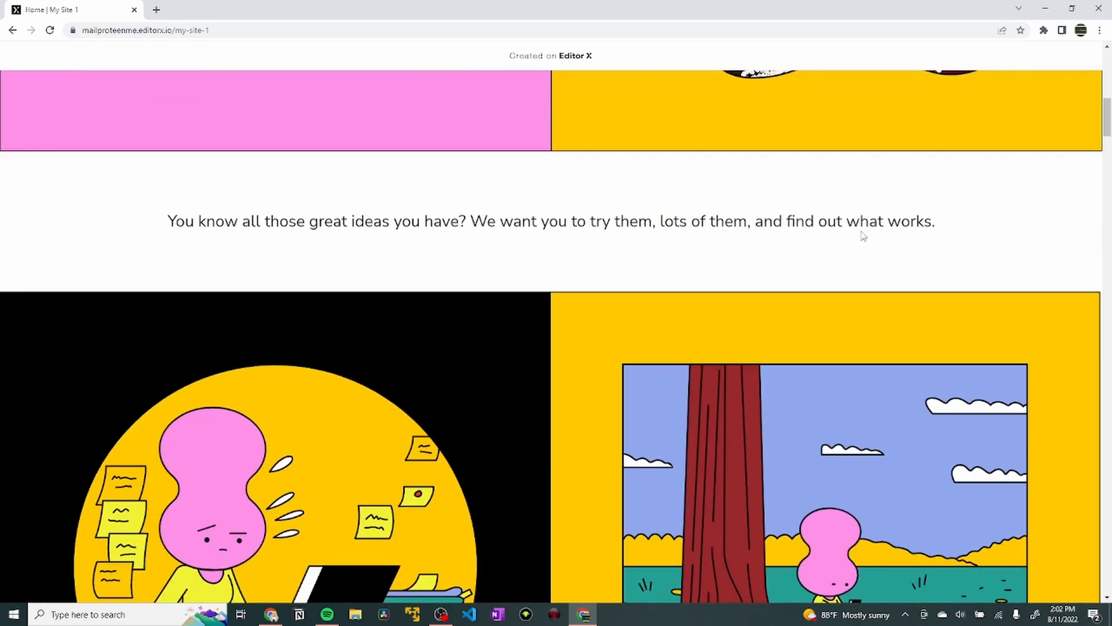
scroll(551, 218, up, 2)
scroll(586, 213, down, 5)
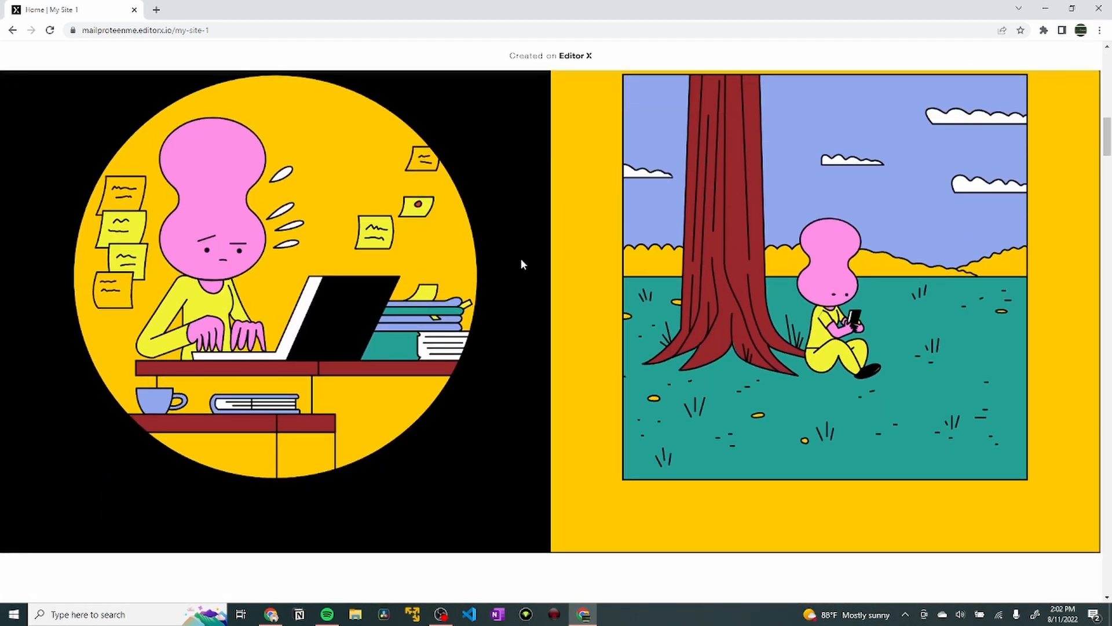
scroll(520, 264, down, 10)
scroll(382, 239, up, 2)
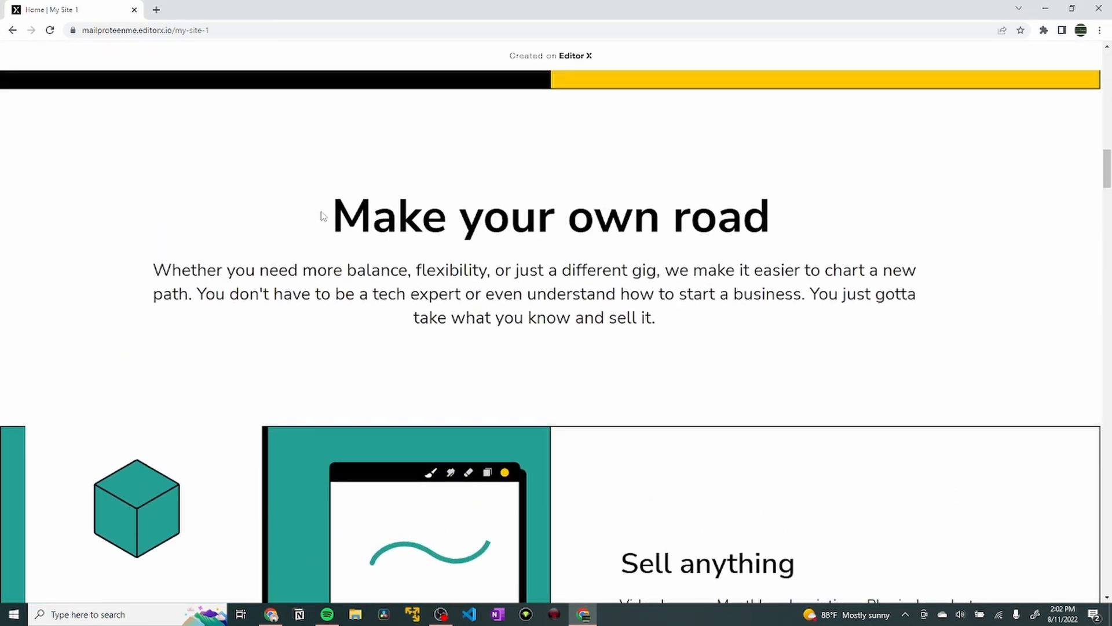
scroll(529, 229, down, 8)
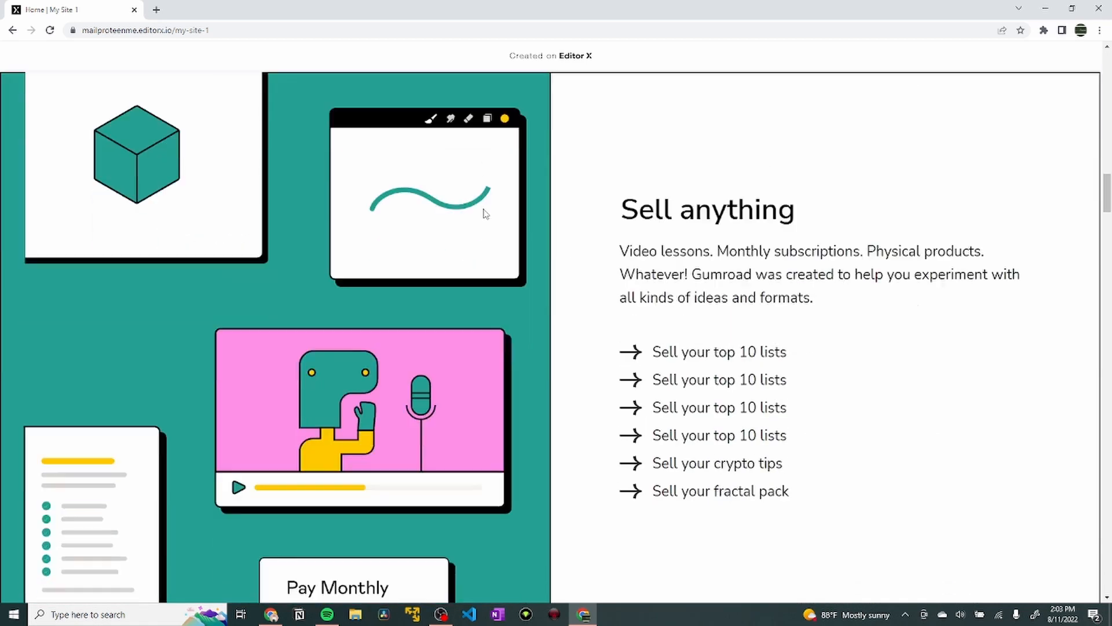
drag(653, 243, 750, 293)
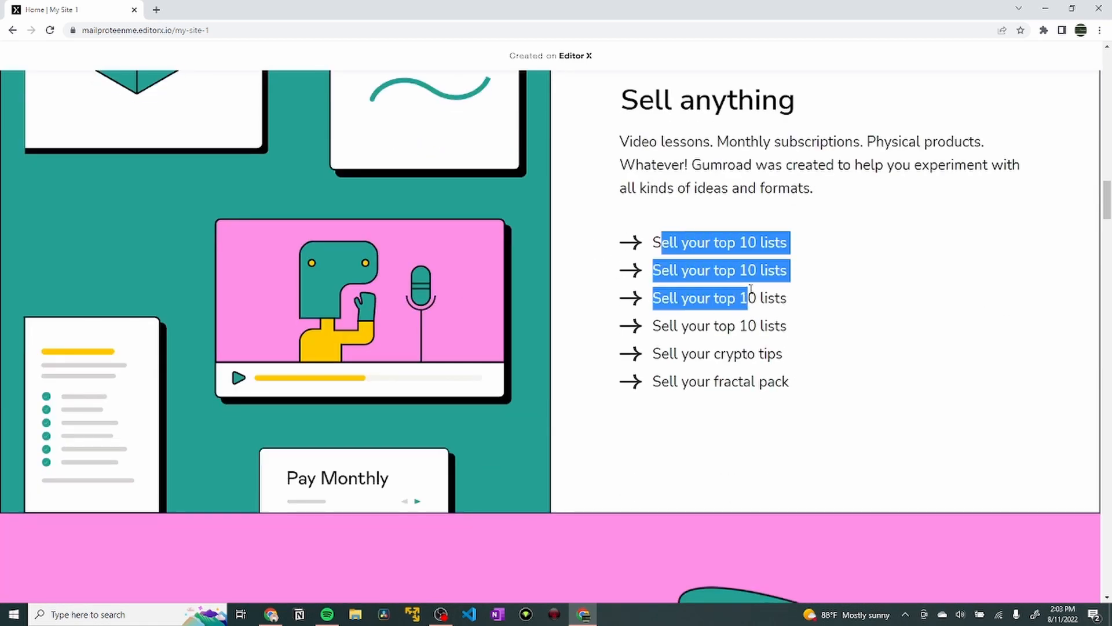
click(655, 242)
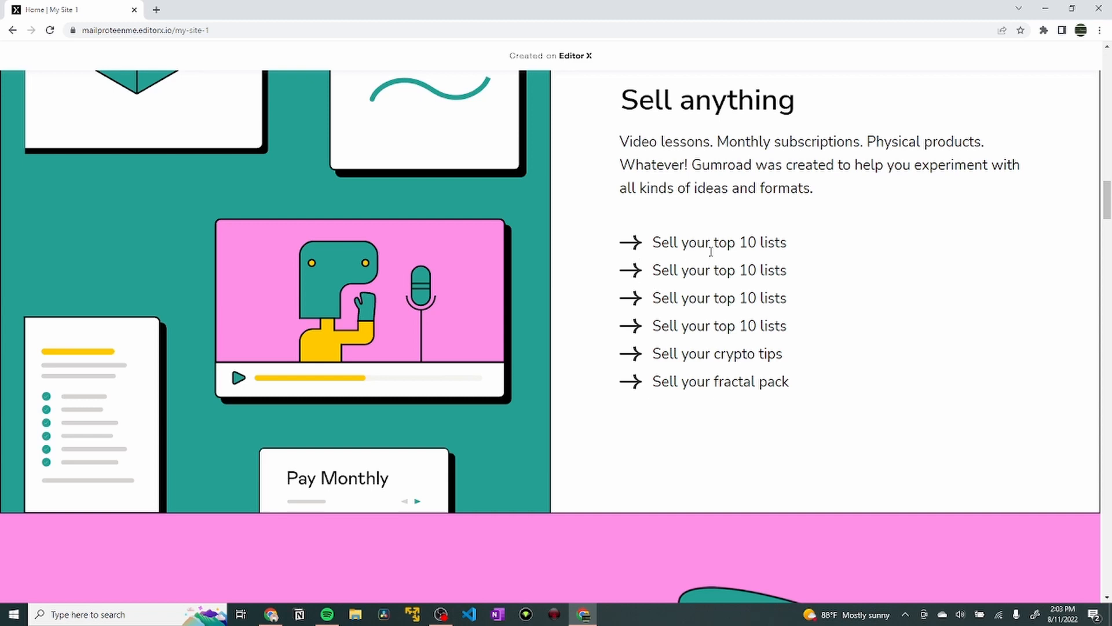
Examine the remaining page sections from the testimonials down to the footer, and return to the header.
scroll(703, 246, down, 9)
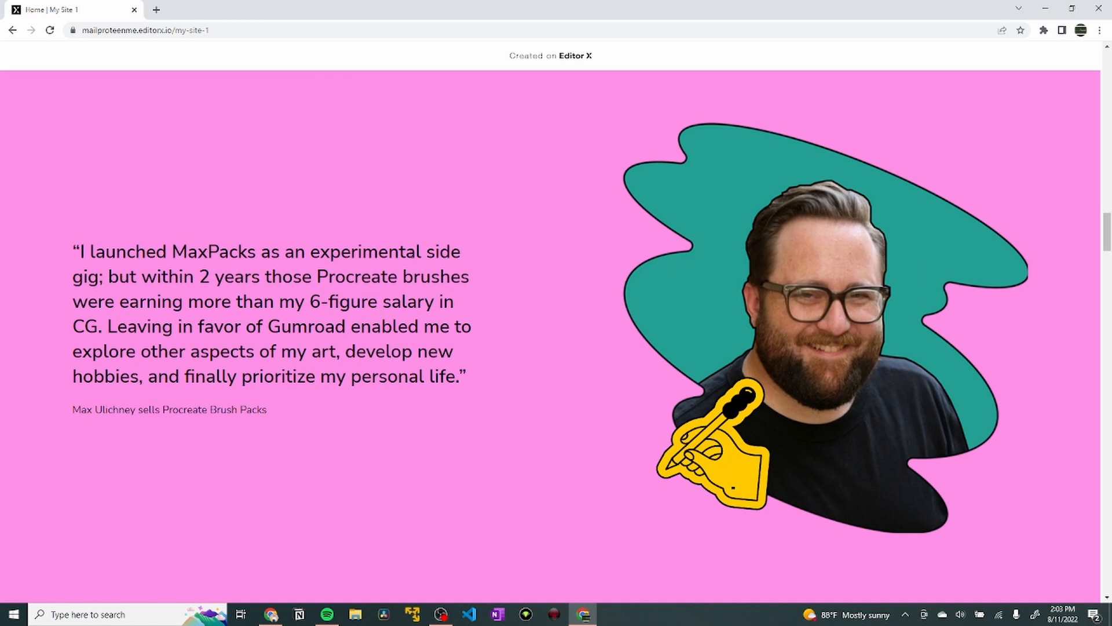
scroll(438, 248, down, 13)
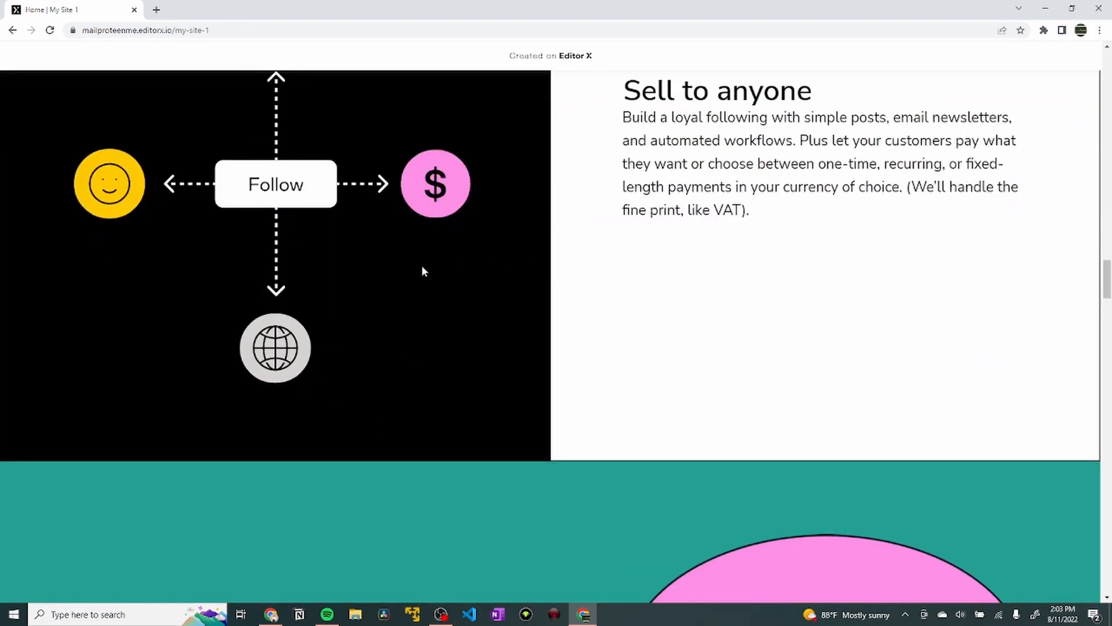
scroll(509, 247, down, 18)
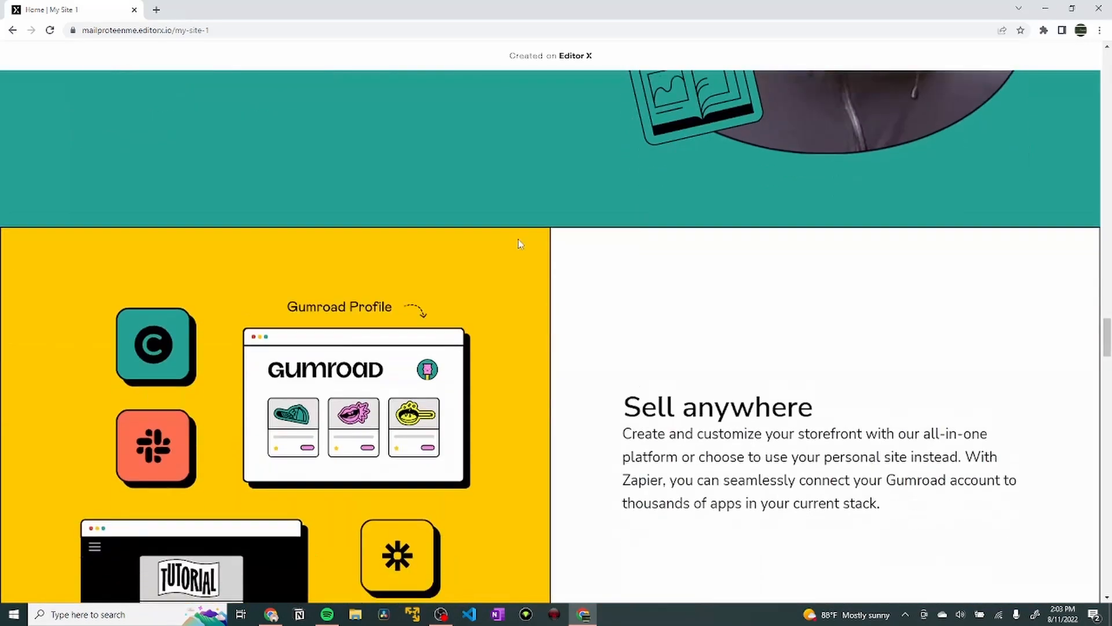
scroll(520, 244, down, 17)
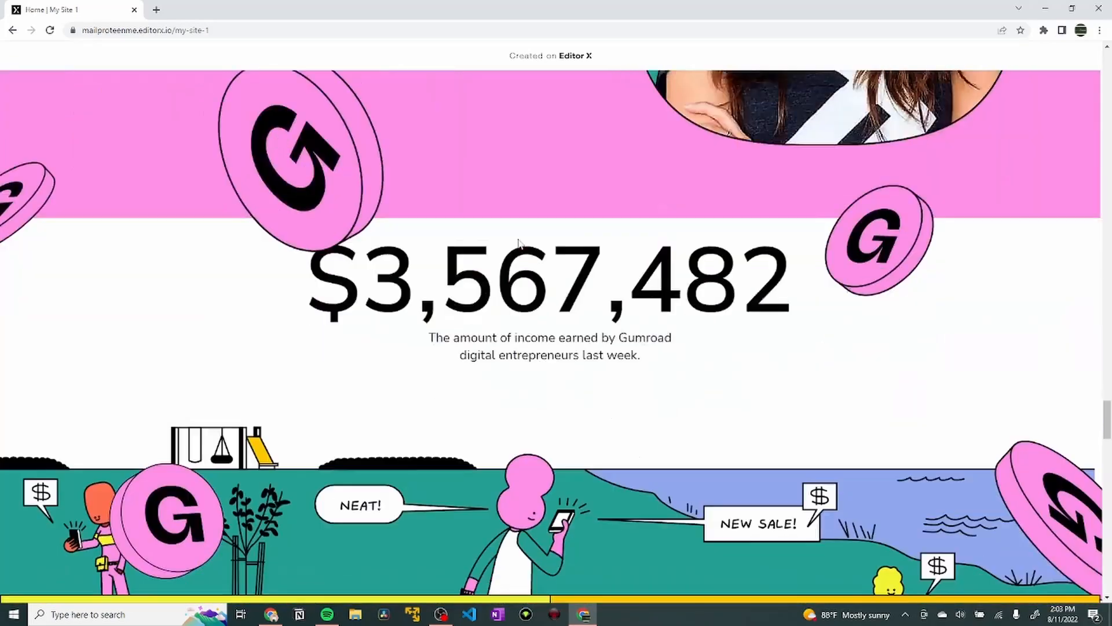
scroll(519, 243, up, 4)
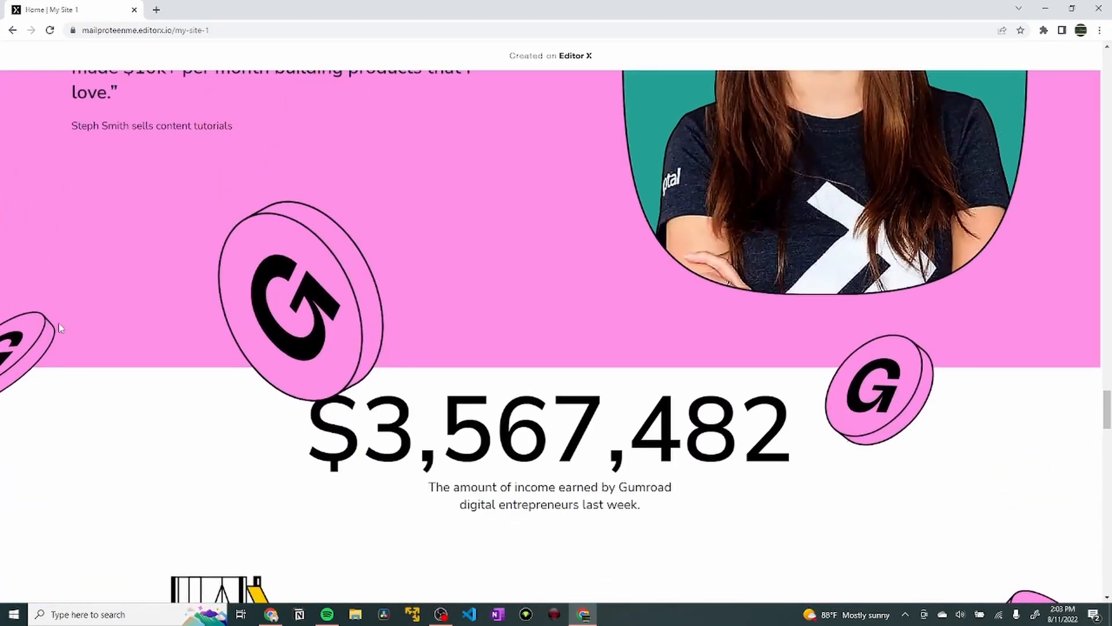
scroll(425, 434, down, 20)
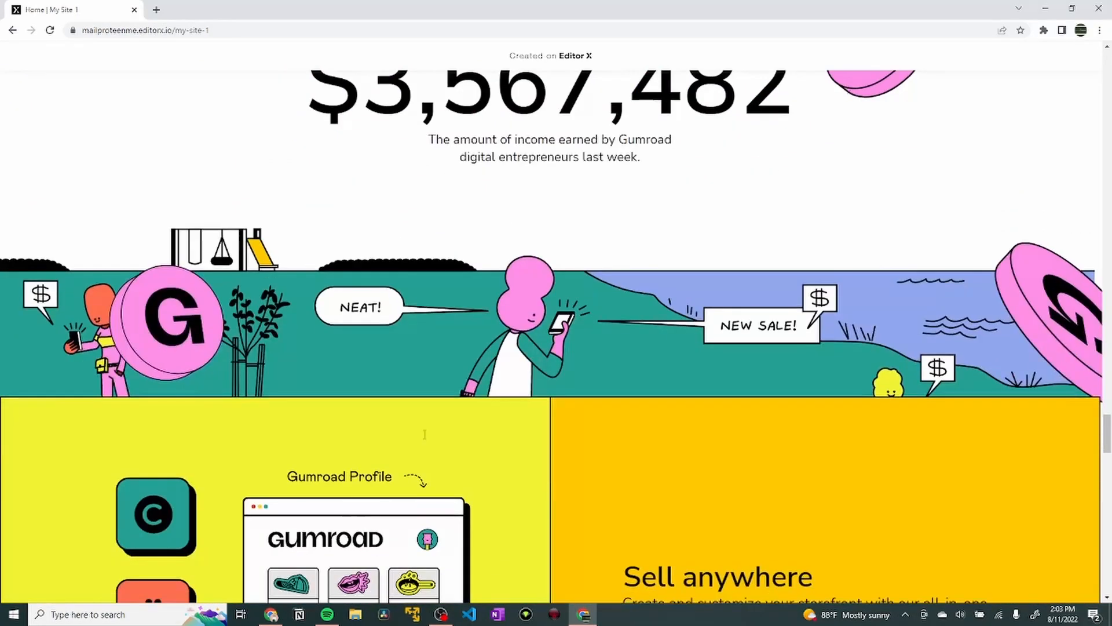
scroll(605, 361, down, 20)
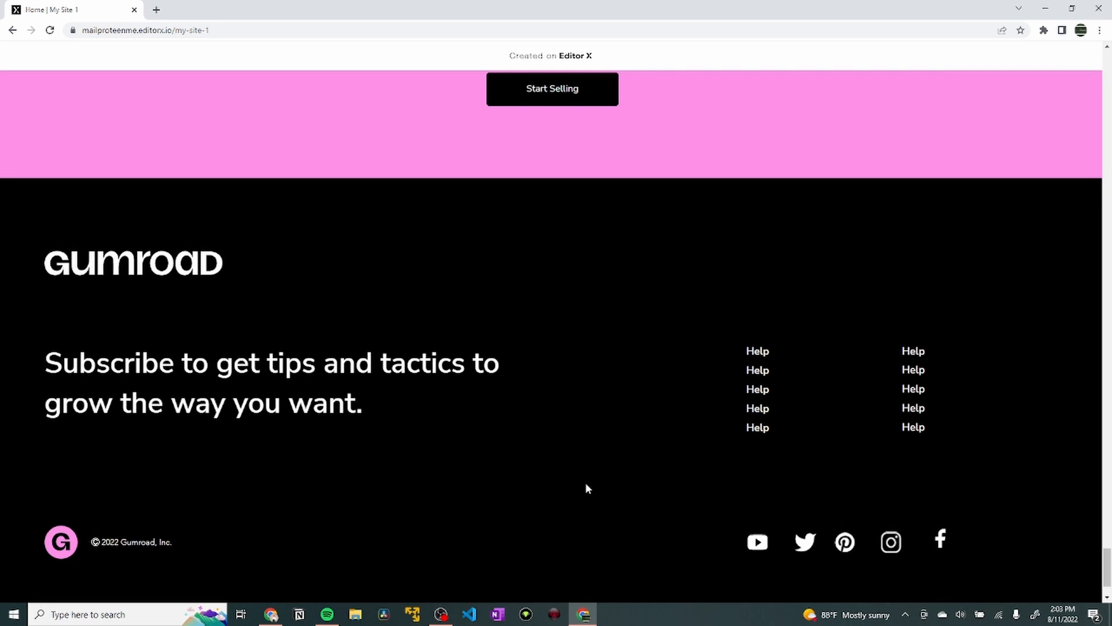
scroll(586, 489, up, 20)
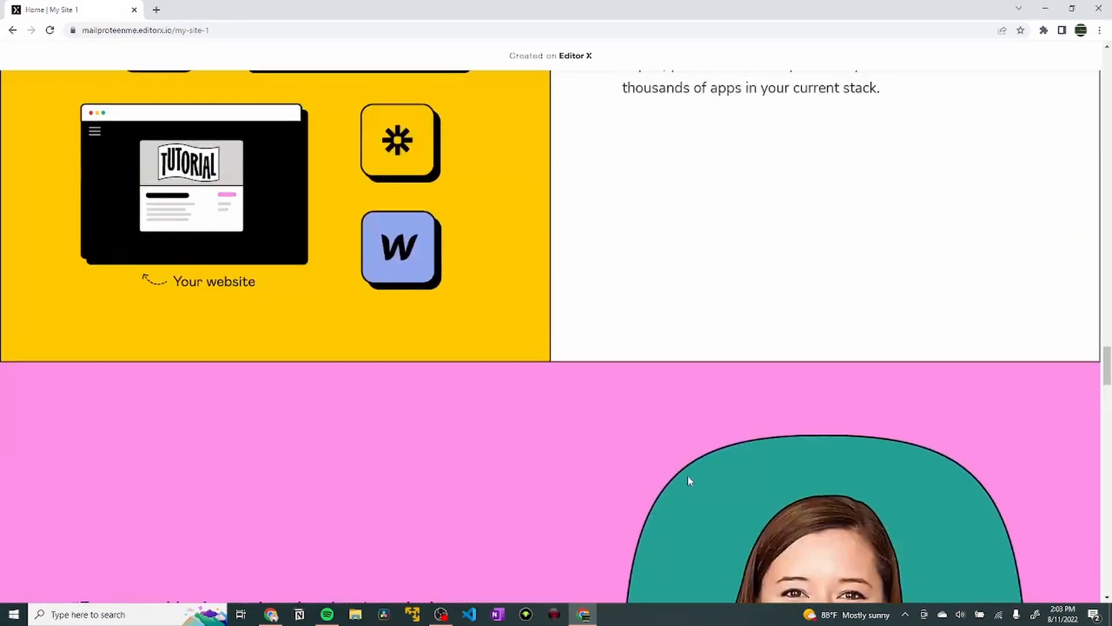
scroll(689, 480, up, 20)
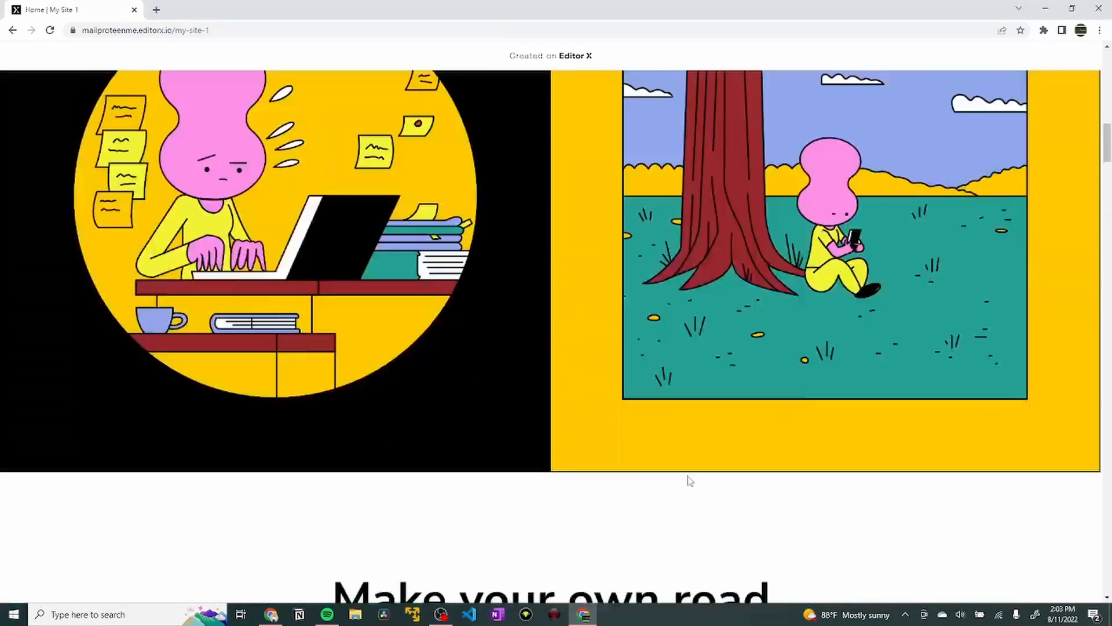
scroll(689, 481, up, 10)
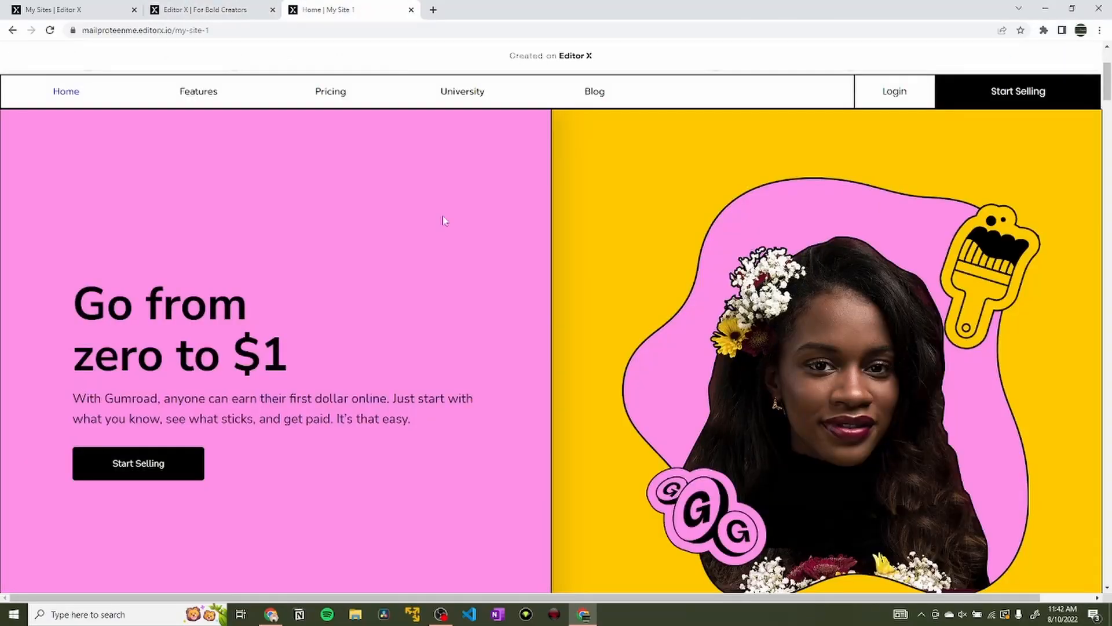
scroll(444, 226, up, 3)
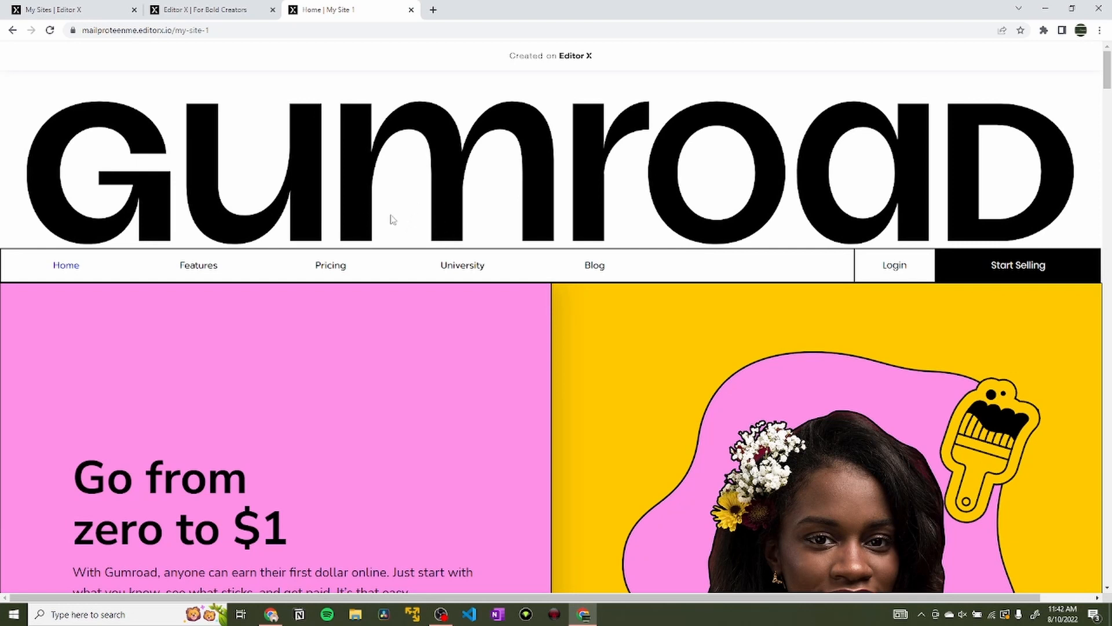
Compare the blank site's header in Editor X with the header of the finished Gumroad page.
click(276, 9)
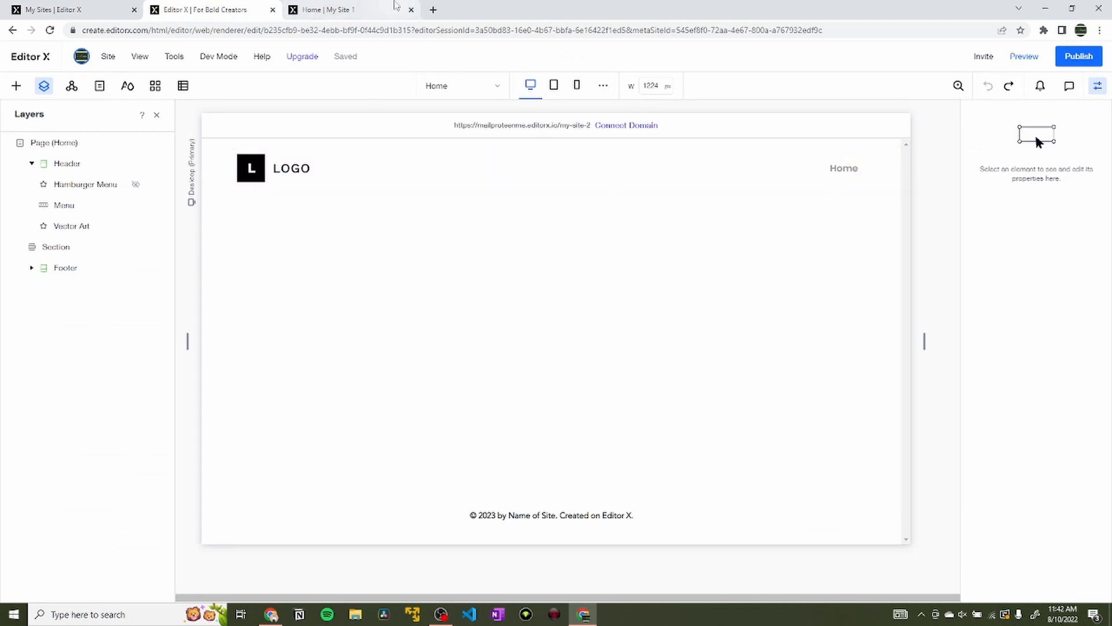
click(399, 6)
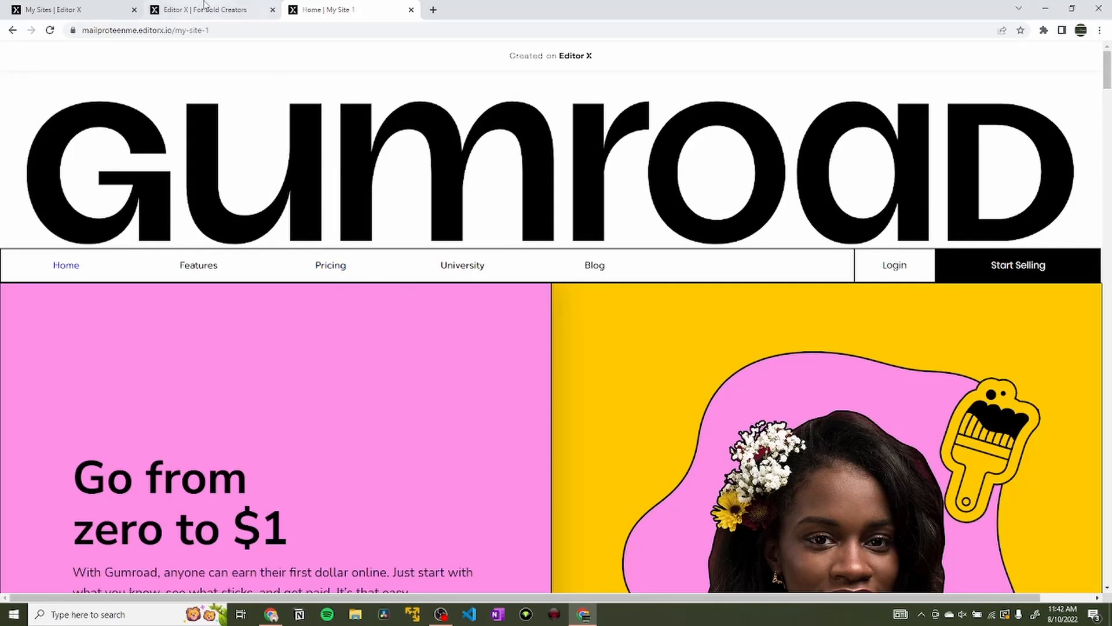
click(259, 7)
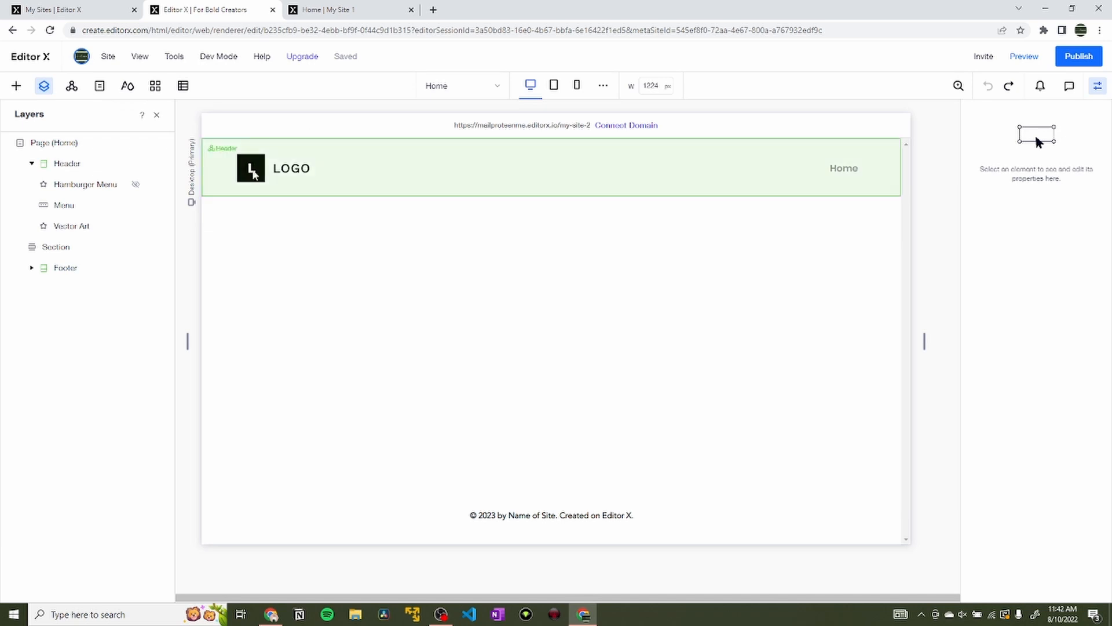
click(334, 5)
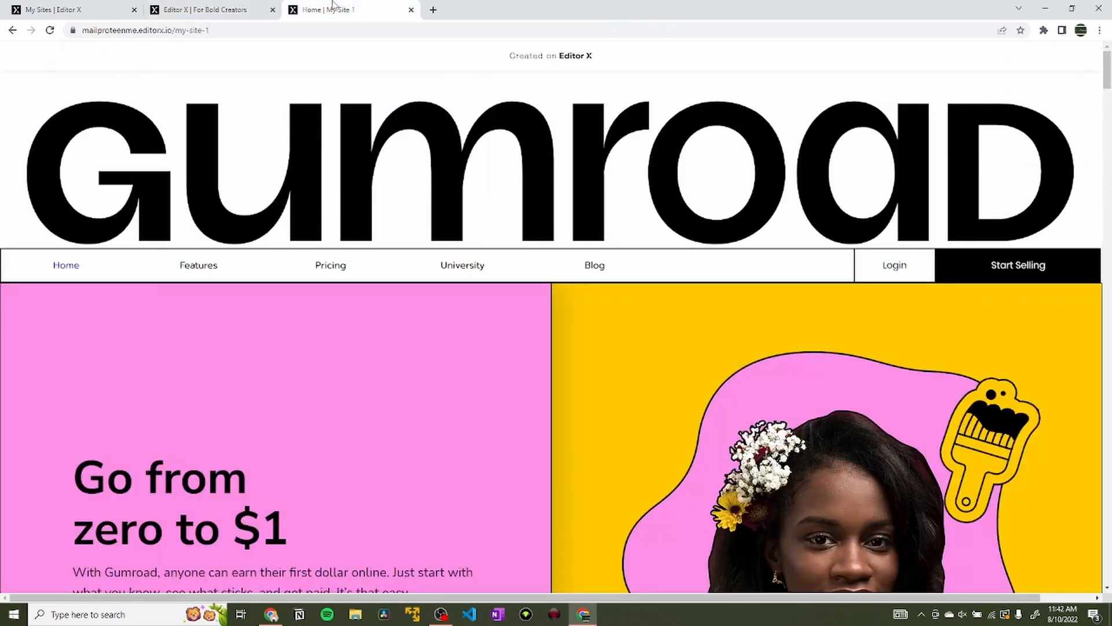
Replace the header's placeholder logo in Editor X with nav-logo.svg from the site files.
click(205, 10)
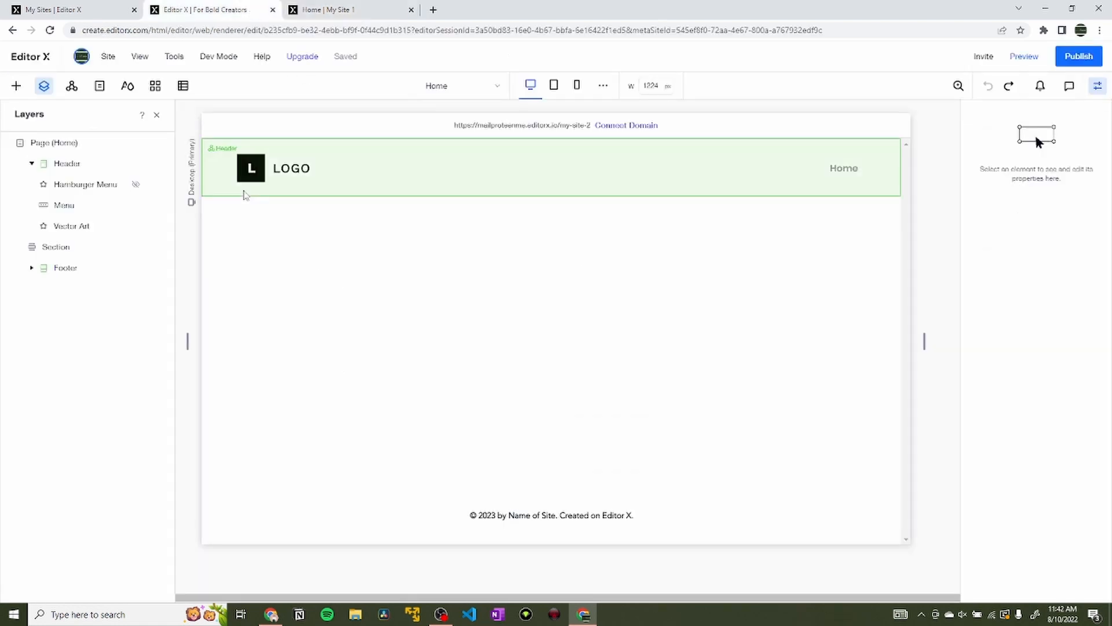
click(253, 157)
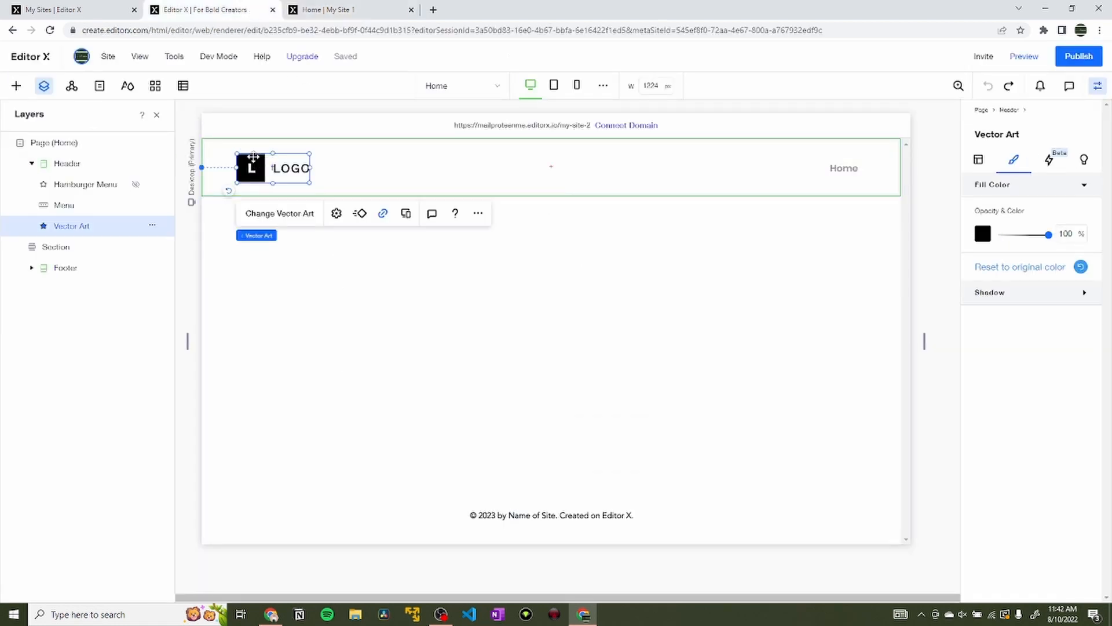
click(290, 216)
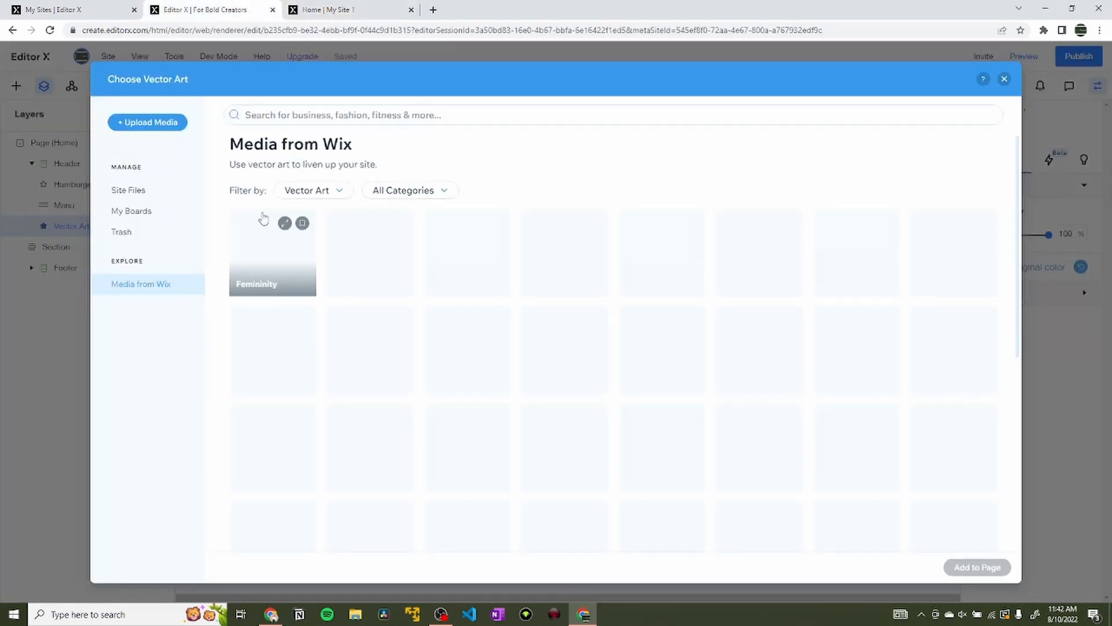
click(158, 190)
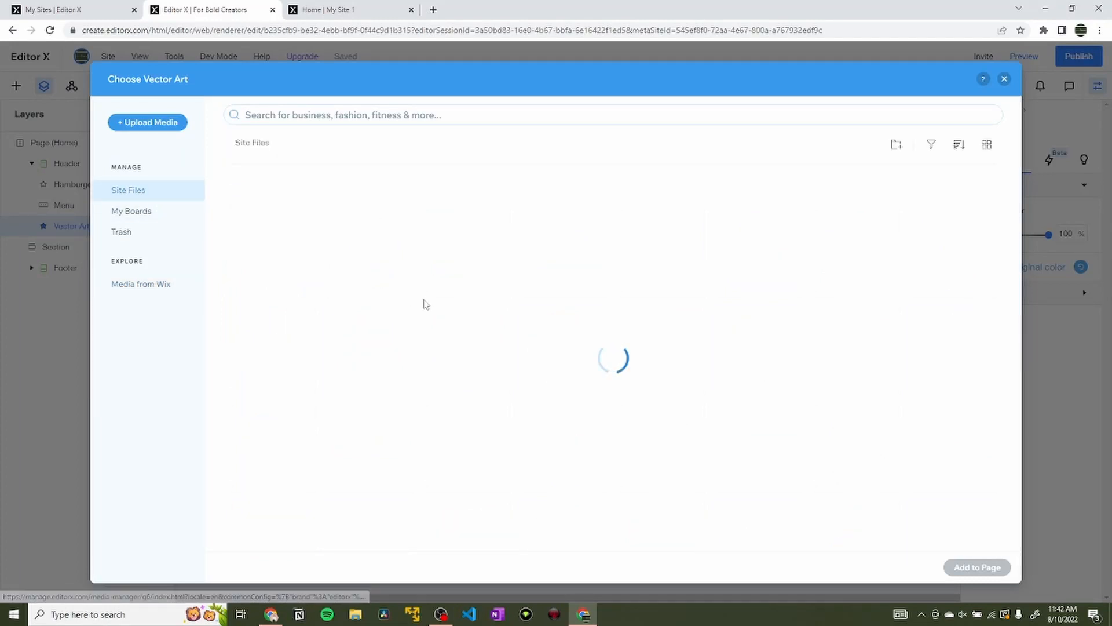
click(536, 233)
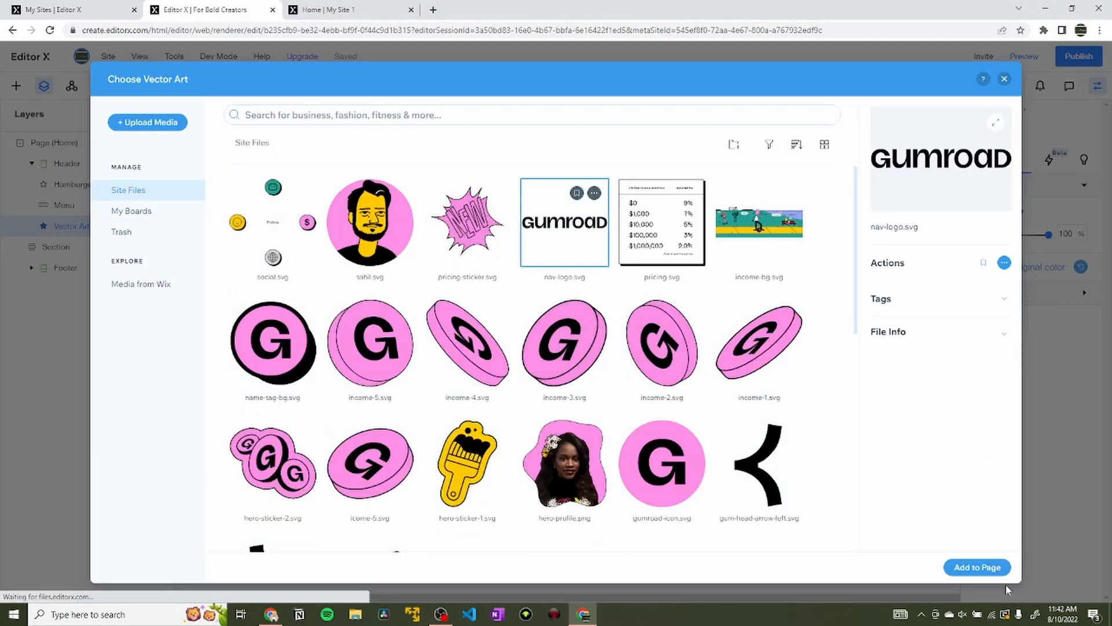
click(978, 568)
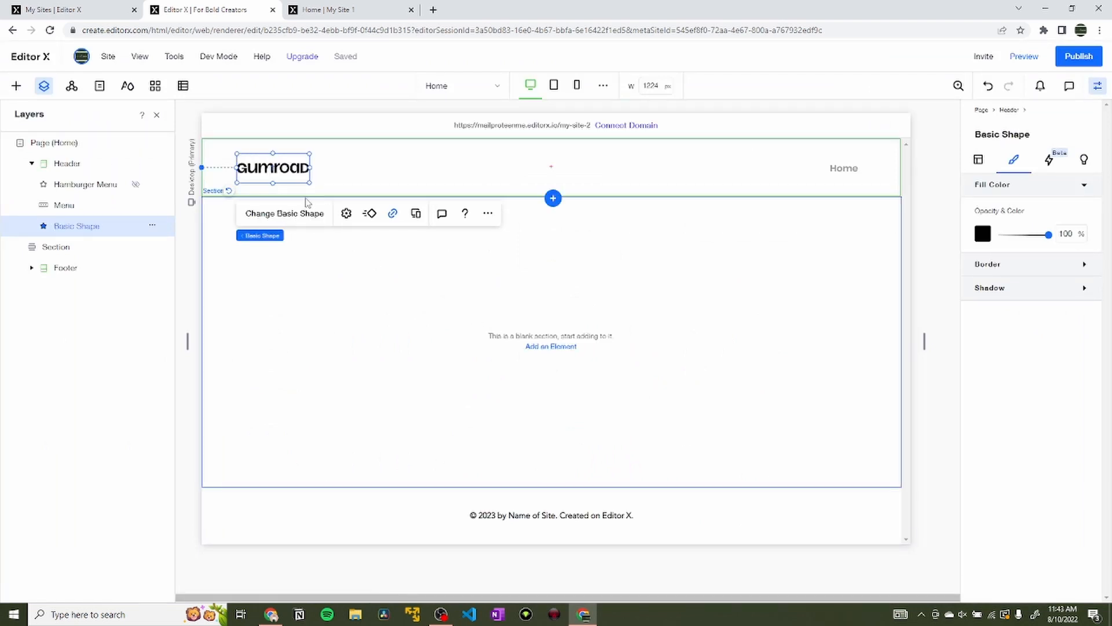
Check the finished page's header, and apply a 1x2 grid layout to the header in Editor X.
click(333, 10)
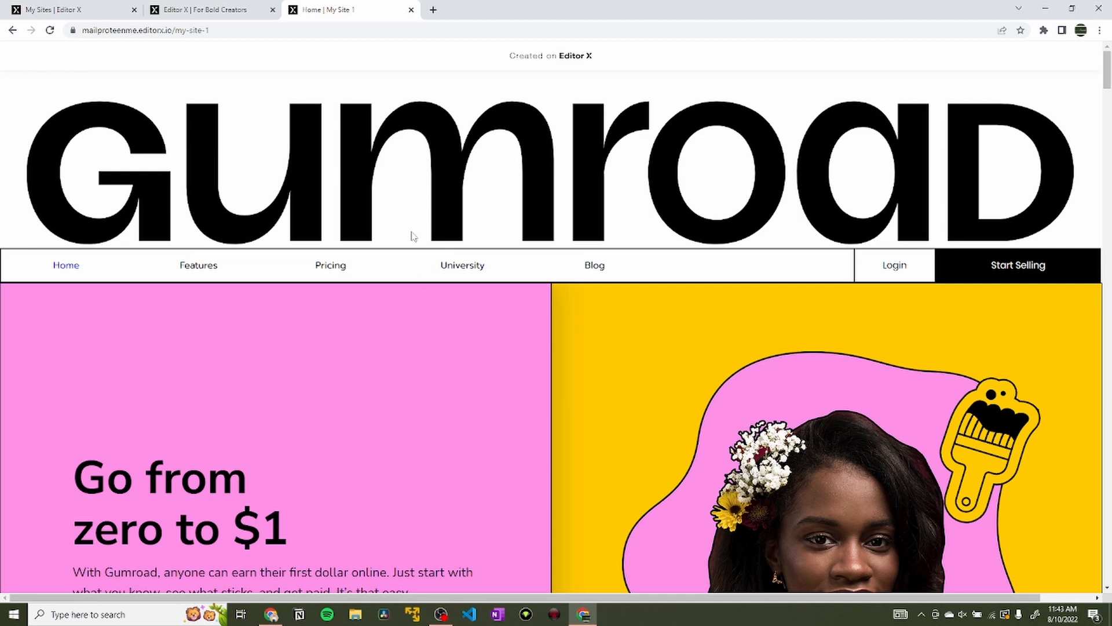
click(202, 9)
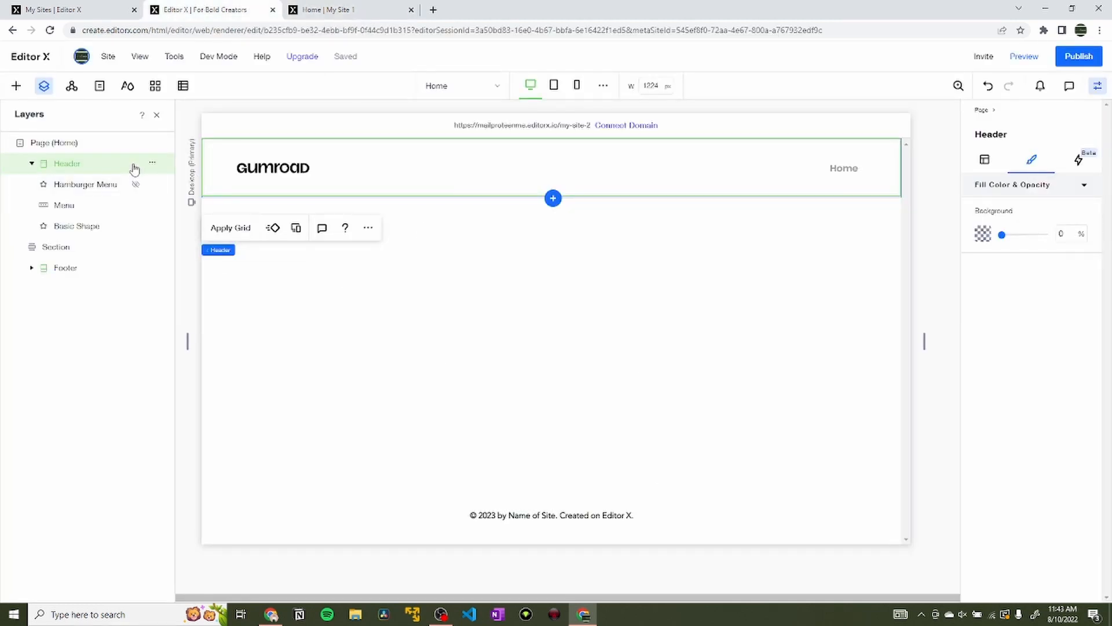
click(230, 229)
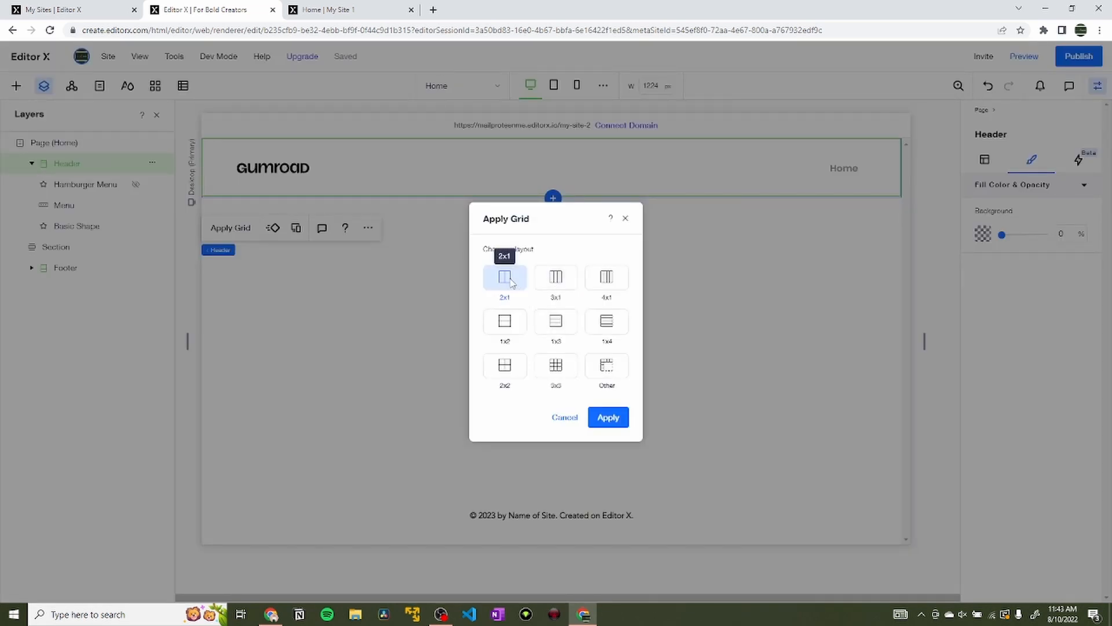
click(495, 322)
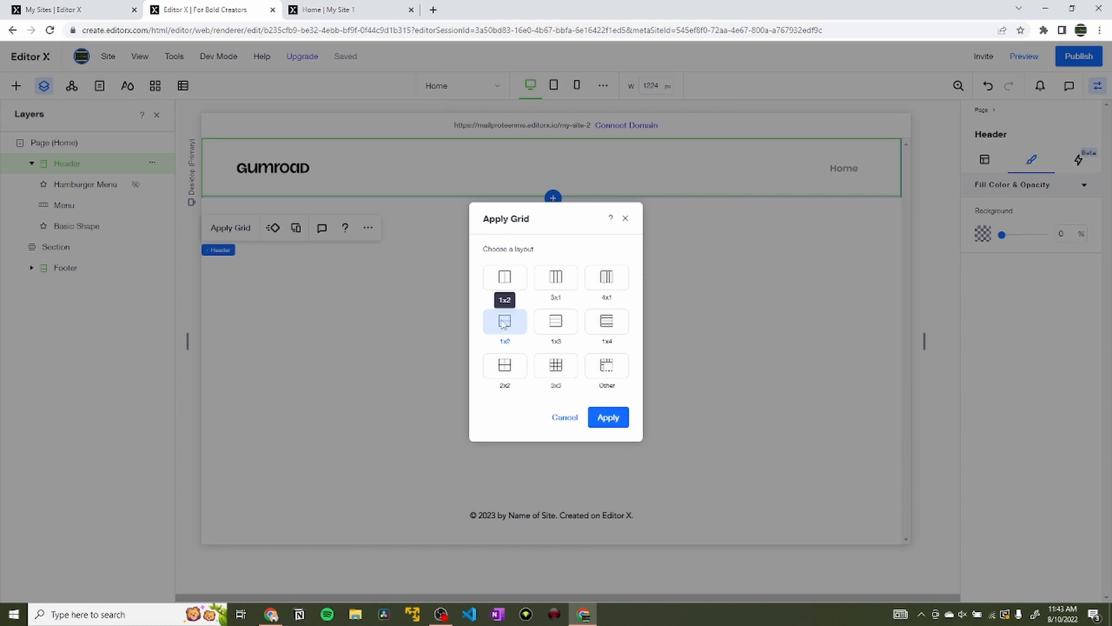
click(620, 419)
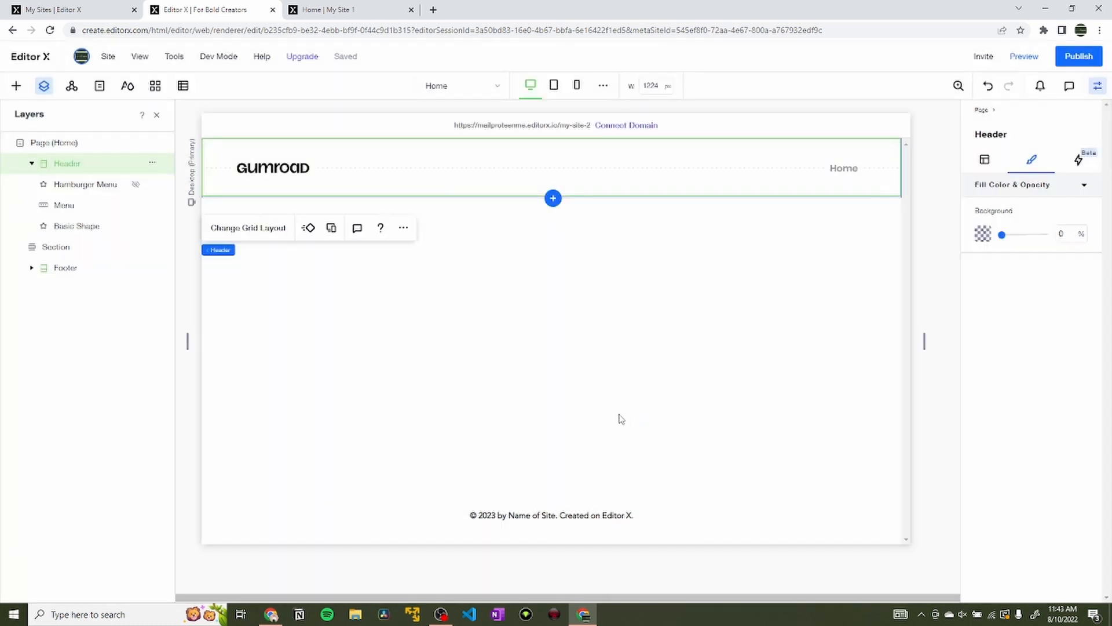
Set the height of the header grid's first row to Auto.
click(255, 227)
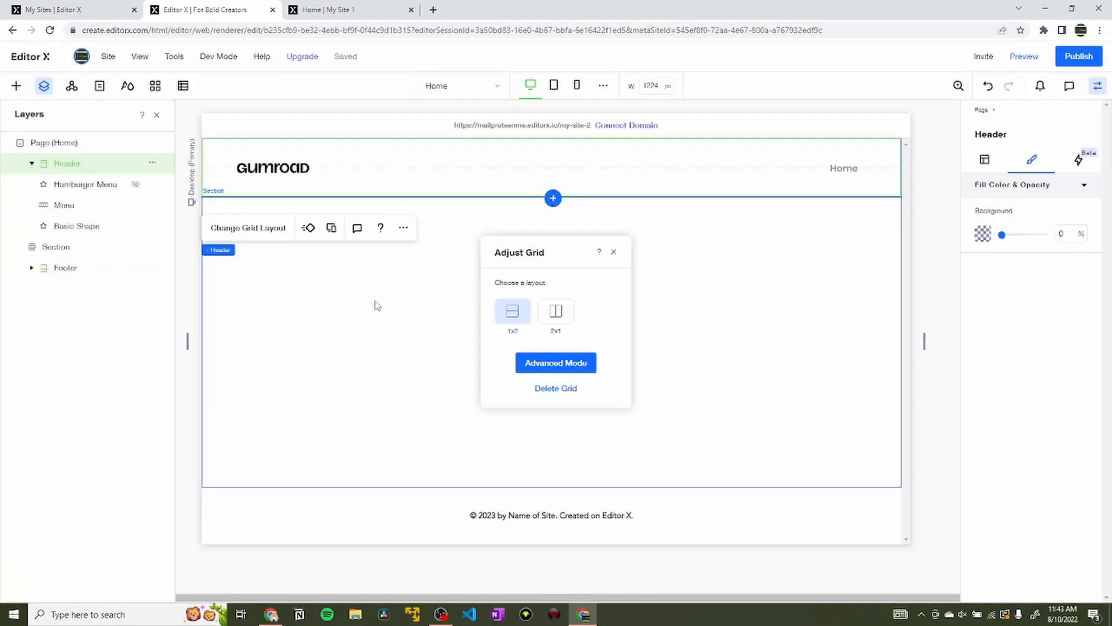
click(538, 369)
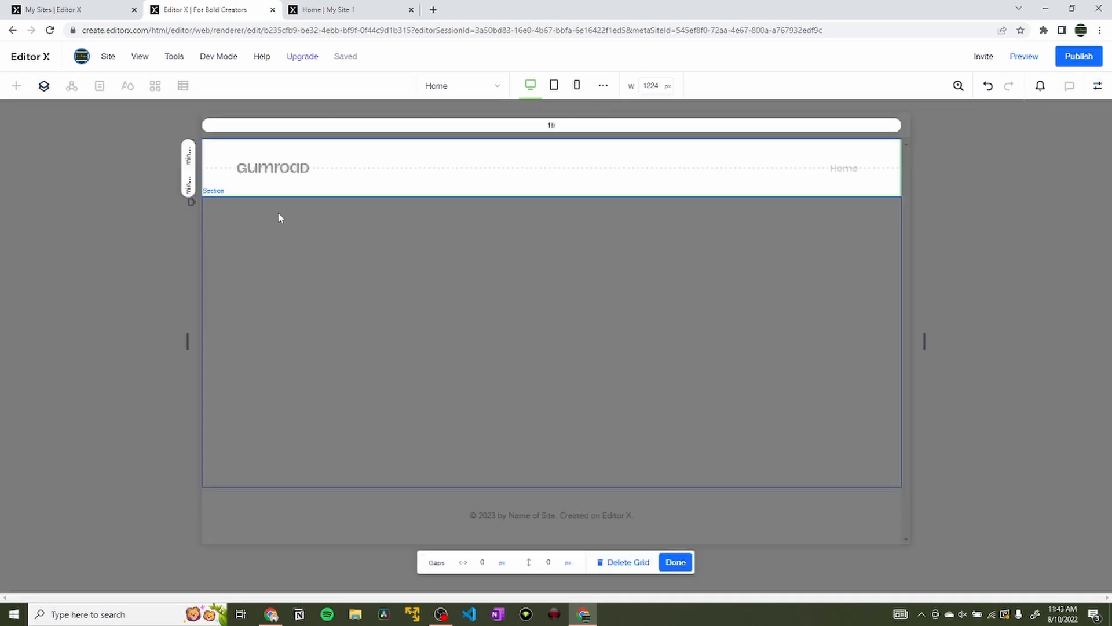
click(190, 156)
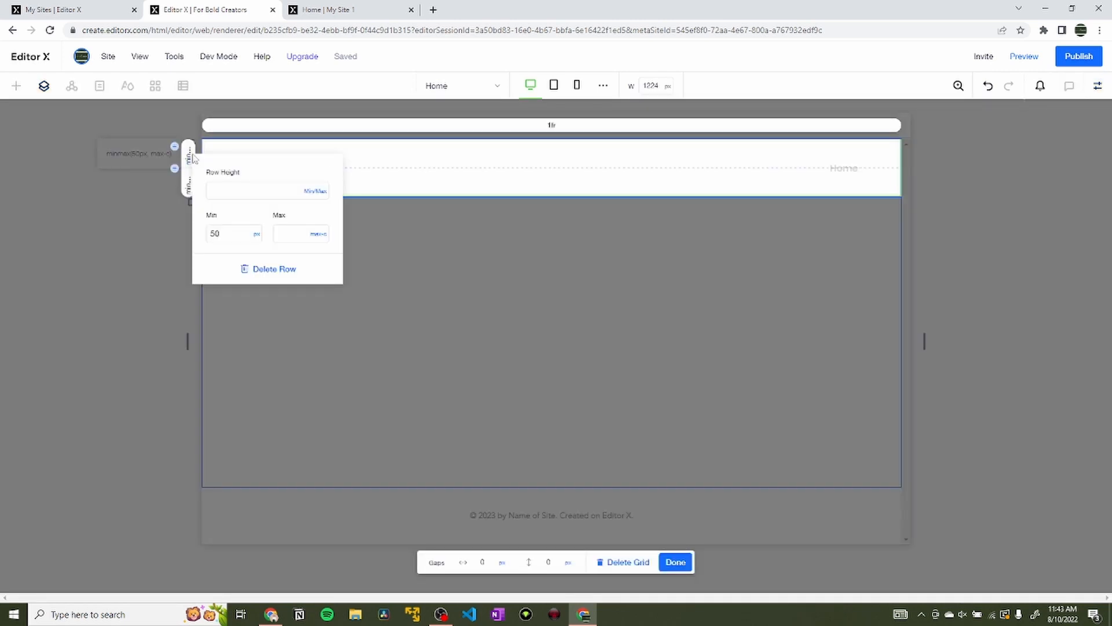
click(315, 191)
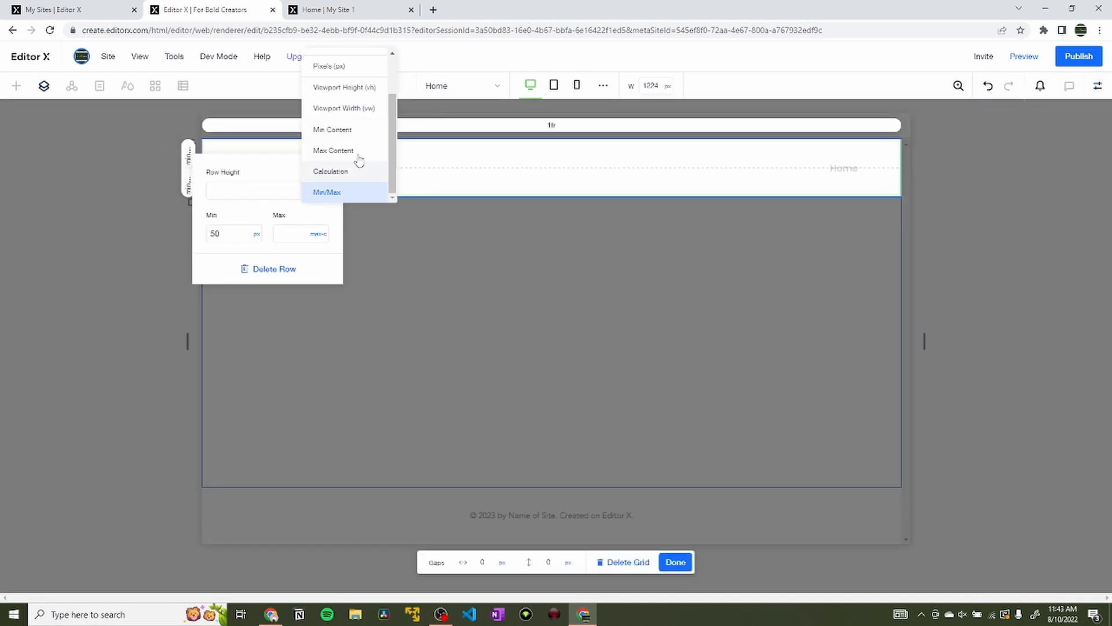
scroll(358, 155, up, 1)
click(335, 103)
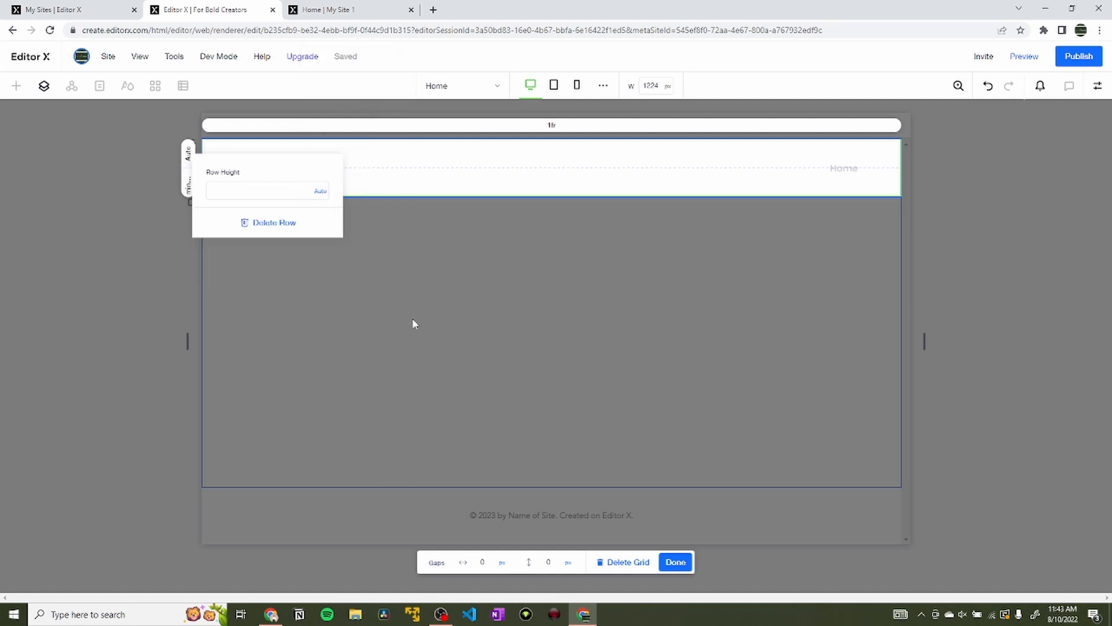
click(667, 562)
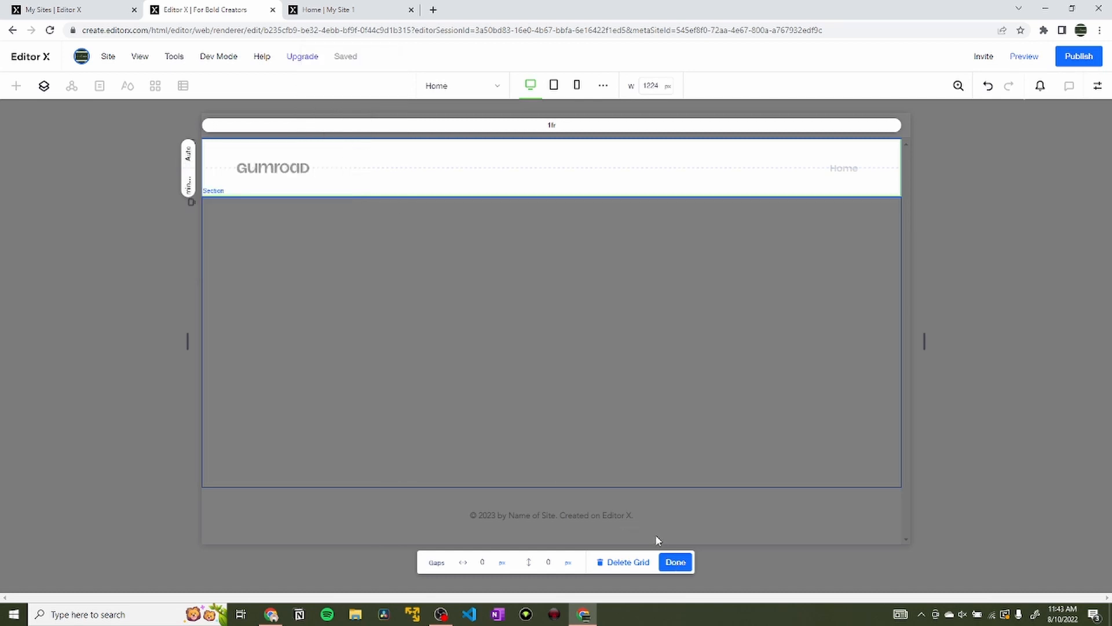
click(674, 564)
Set the height of the header grid's second row to Auto.
click(273, 167)
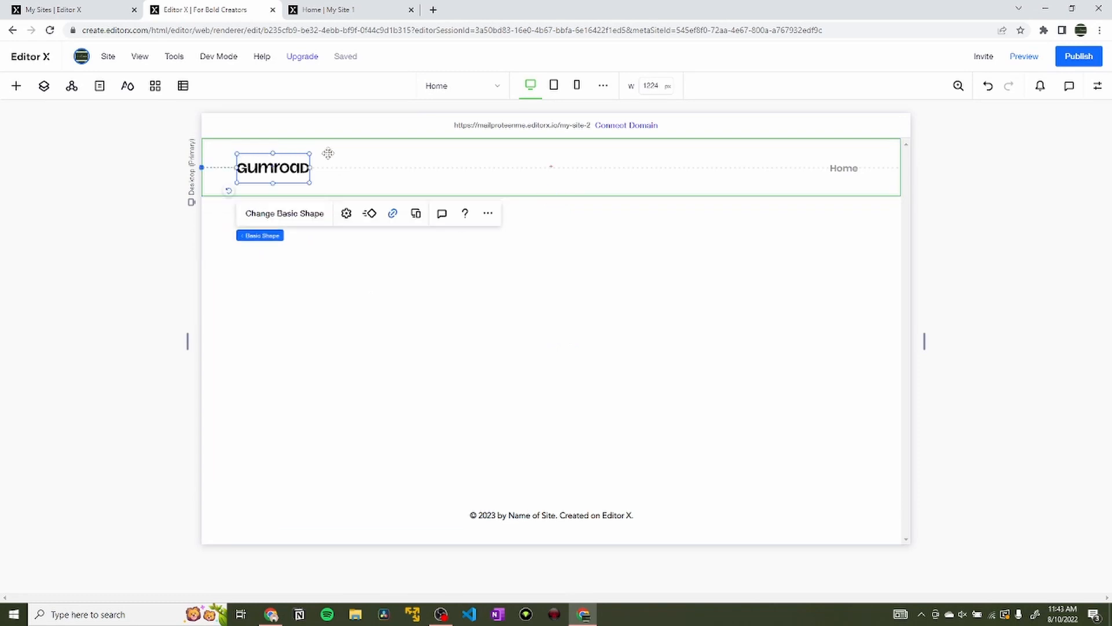
click(278, 229)
click(278, 229)
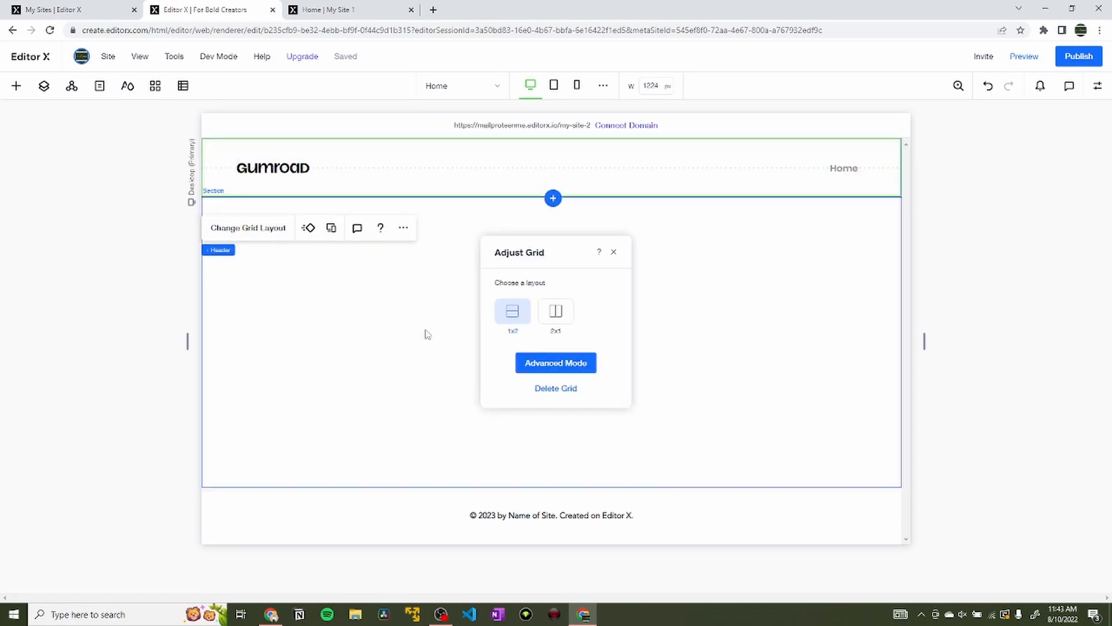
click(553, 364)
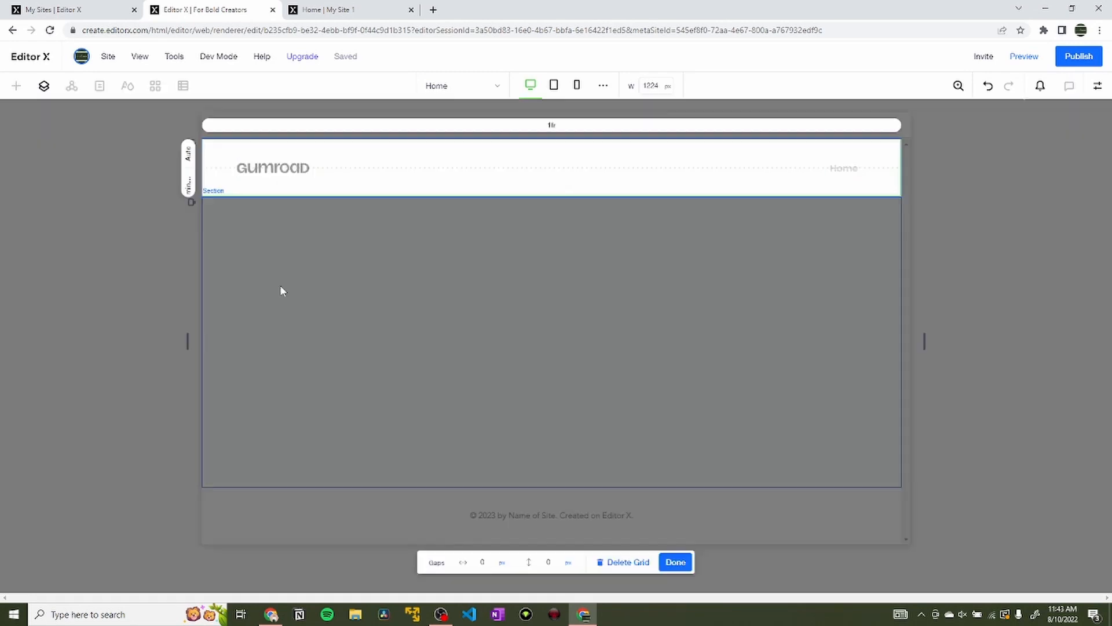
click(188, 184)
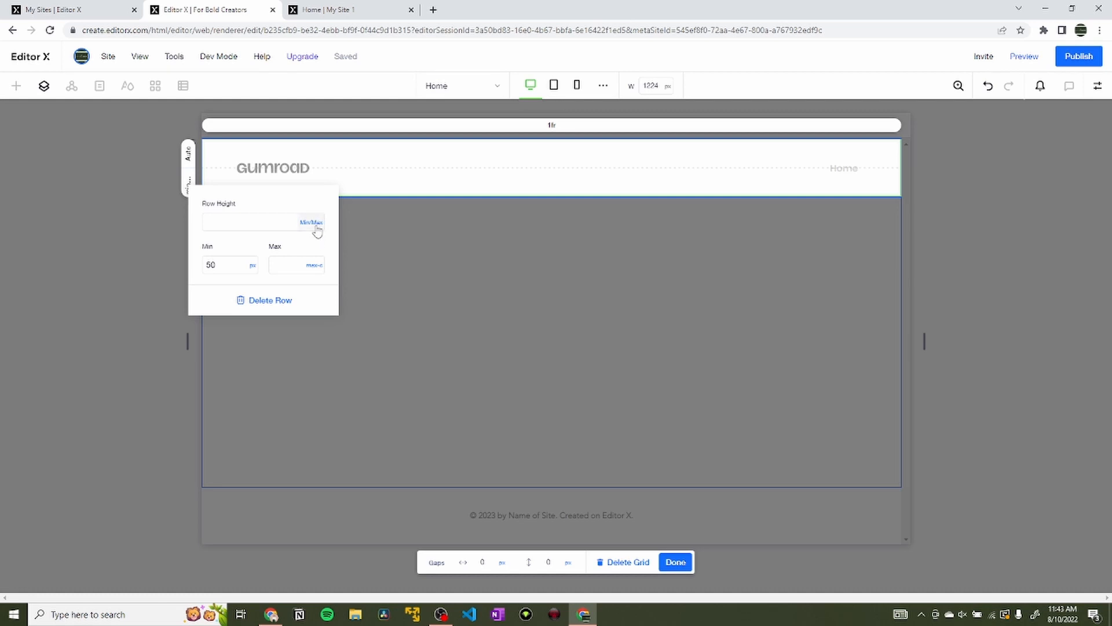
click(317, 228)
click(367, 80)
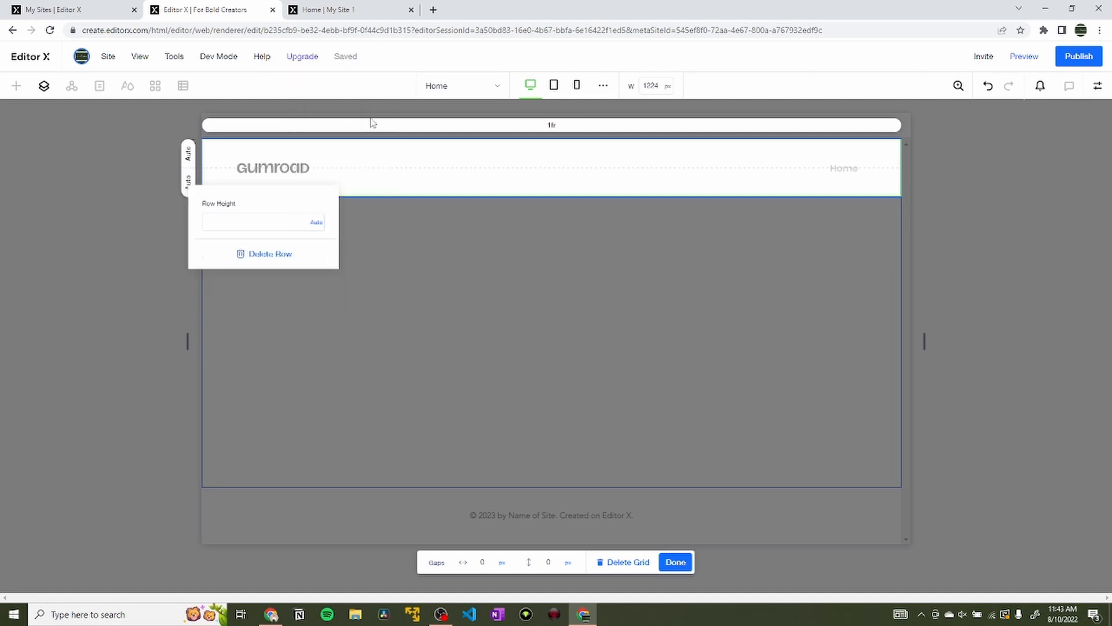
click(675, 562)
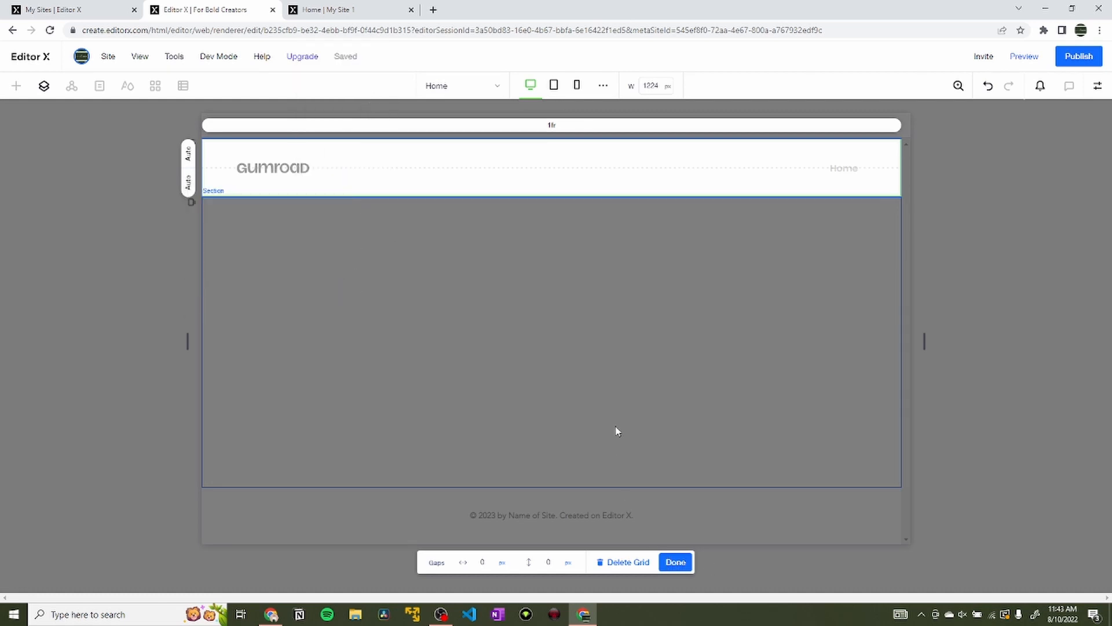
click(675, 562)
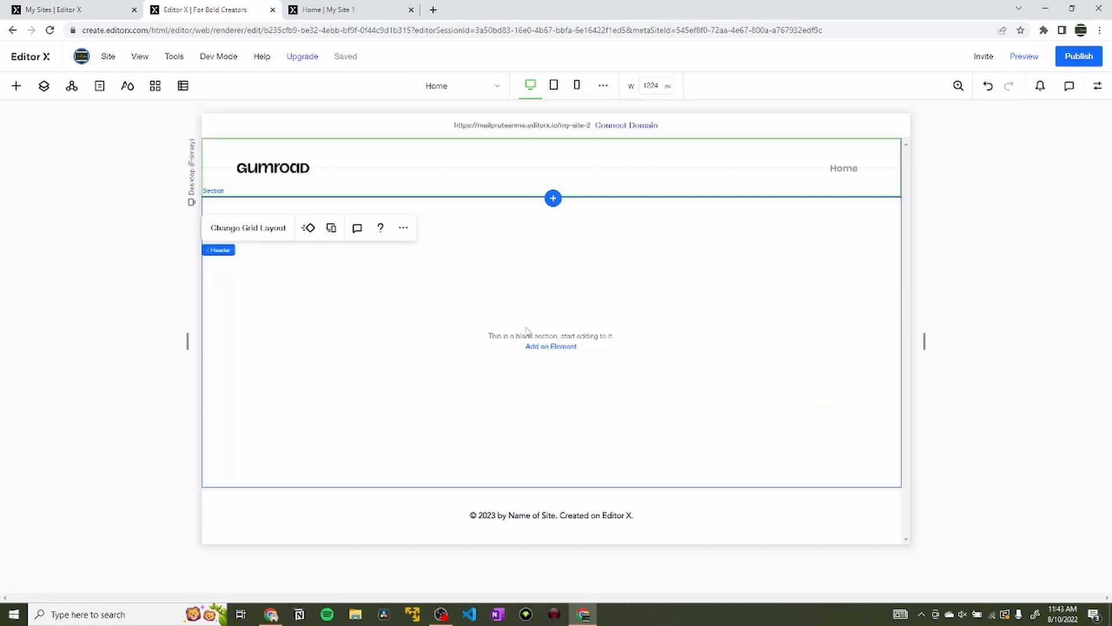
Place the logo only in row 1 and the menu only in row 2 of the header grid.
click(278, 172)
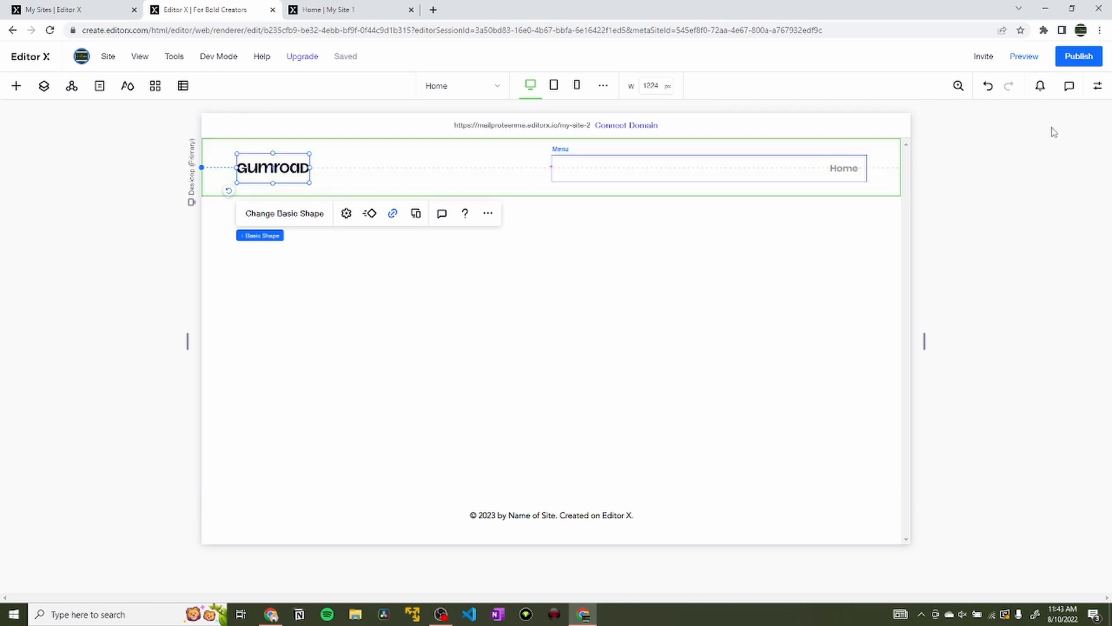
click(1098, 86)
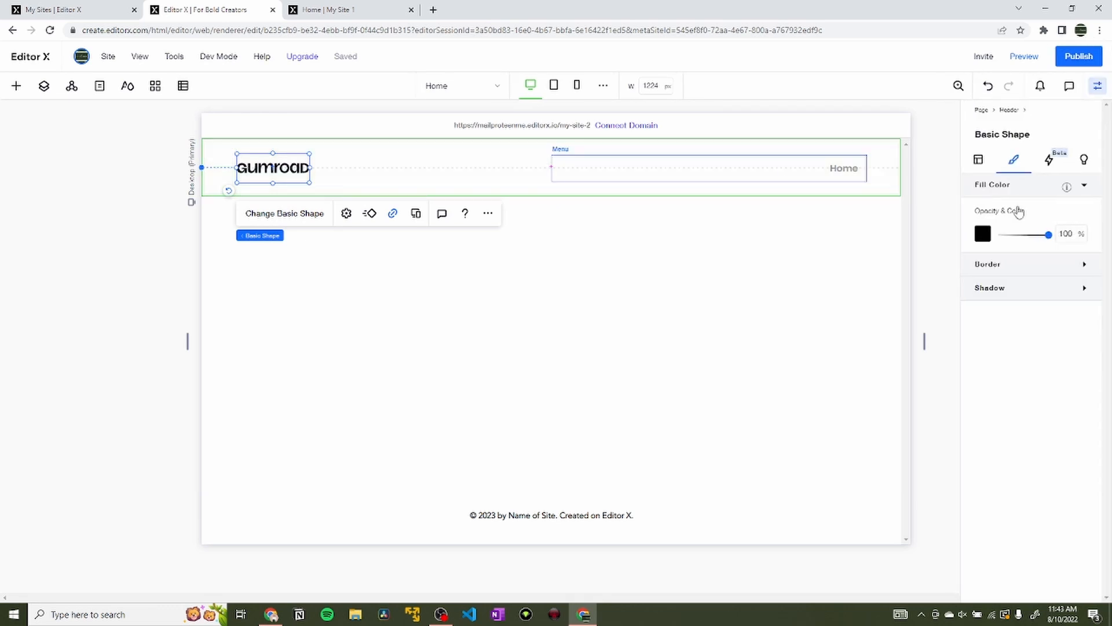
click(987, 165)
scroll(1014, 406, down, 2)
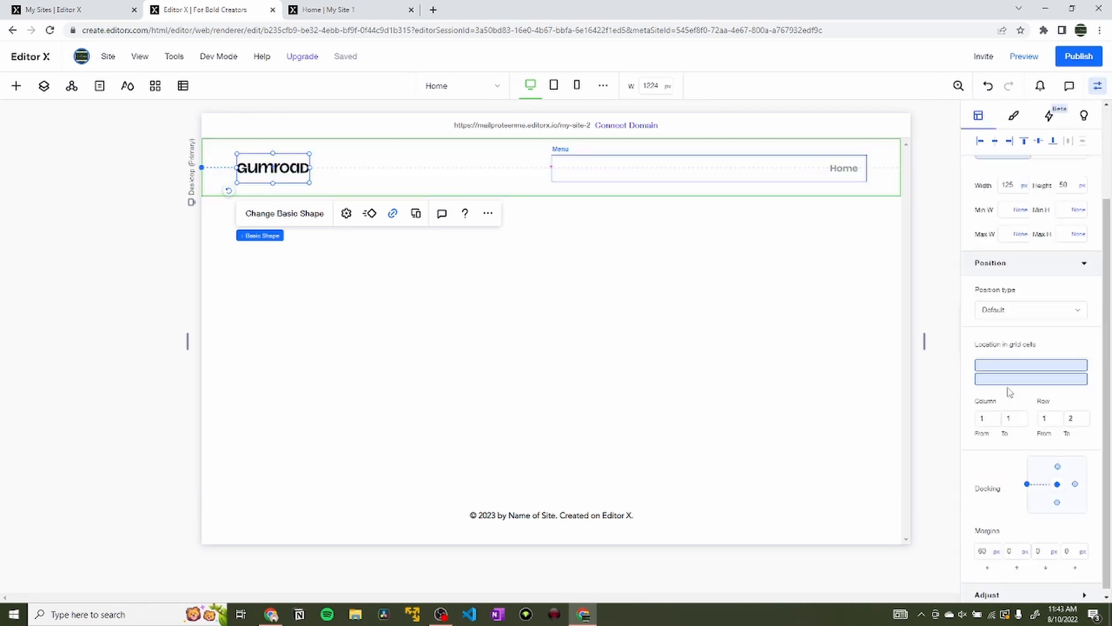
click(1011, 380)
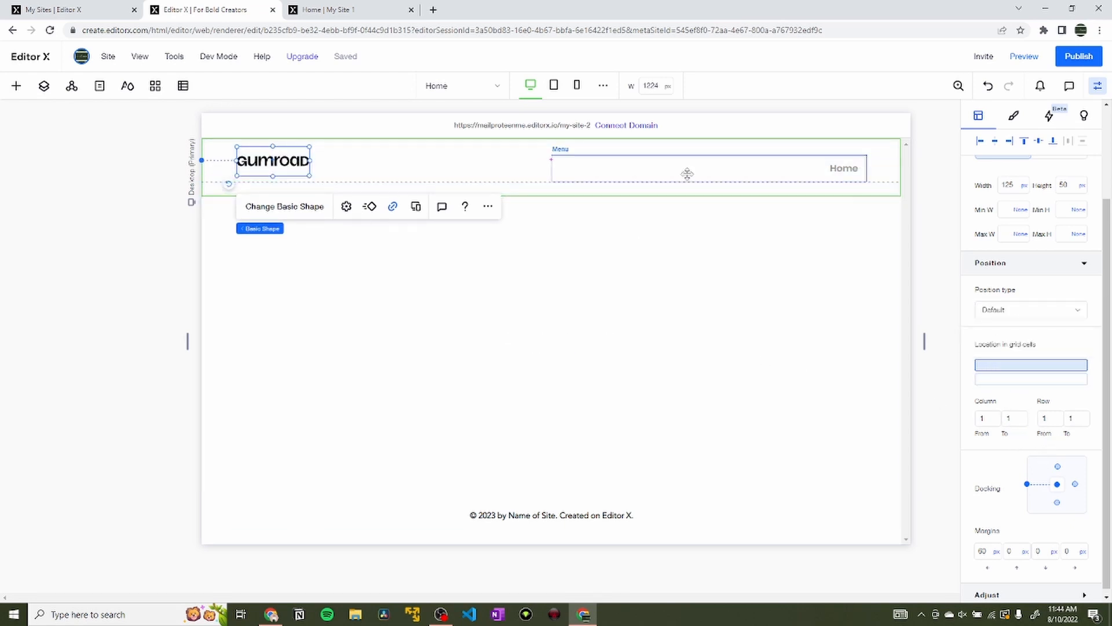
click(767, 169)
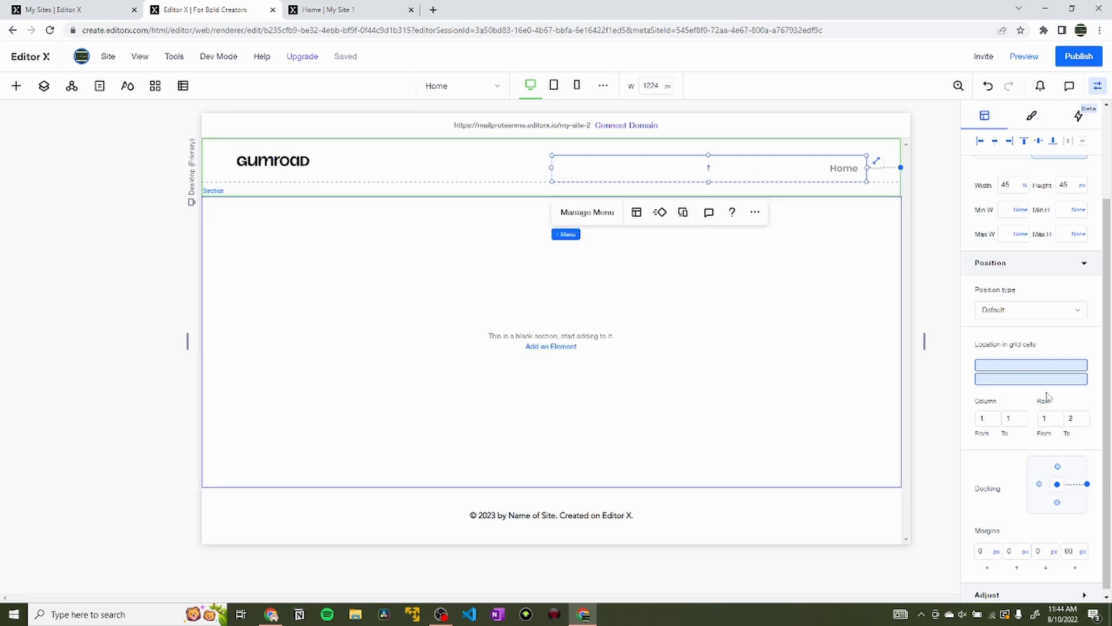
click(1034, 379)
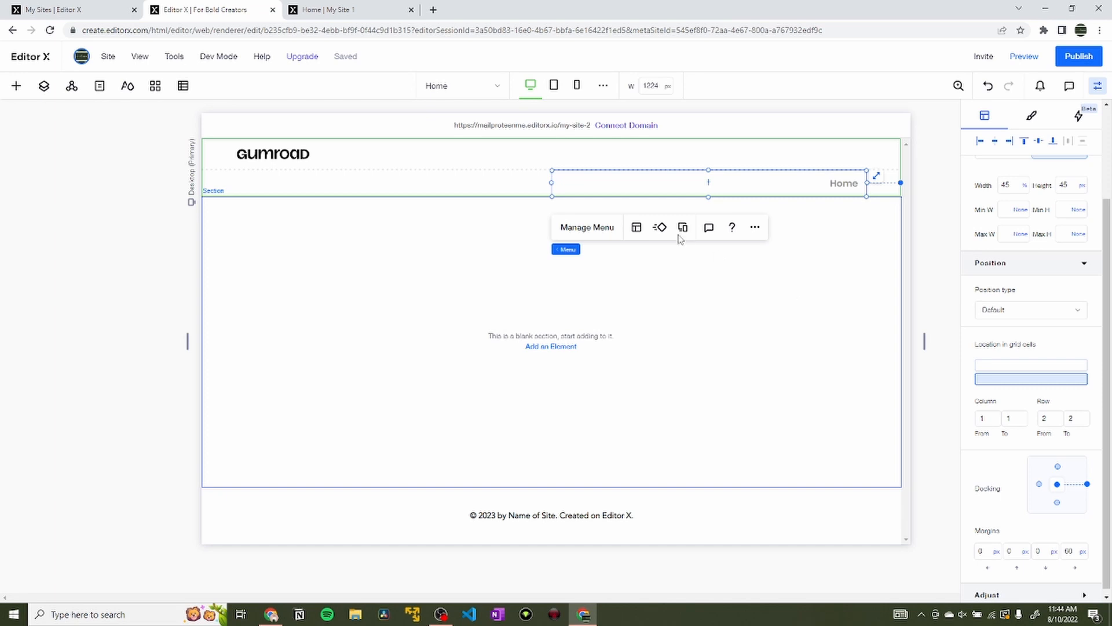
Make the logo's sizing fluid with proportional scaling and set its width to 95%.
click(272, 153)
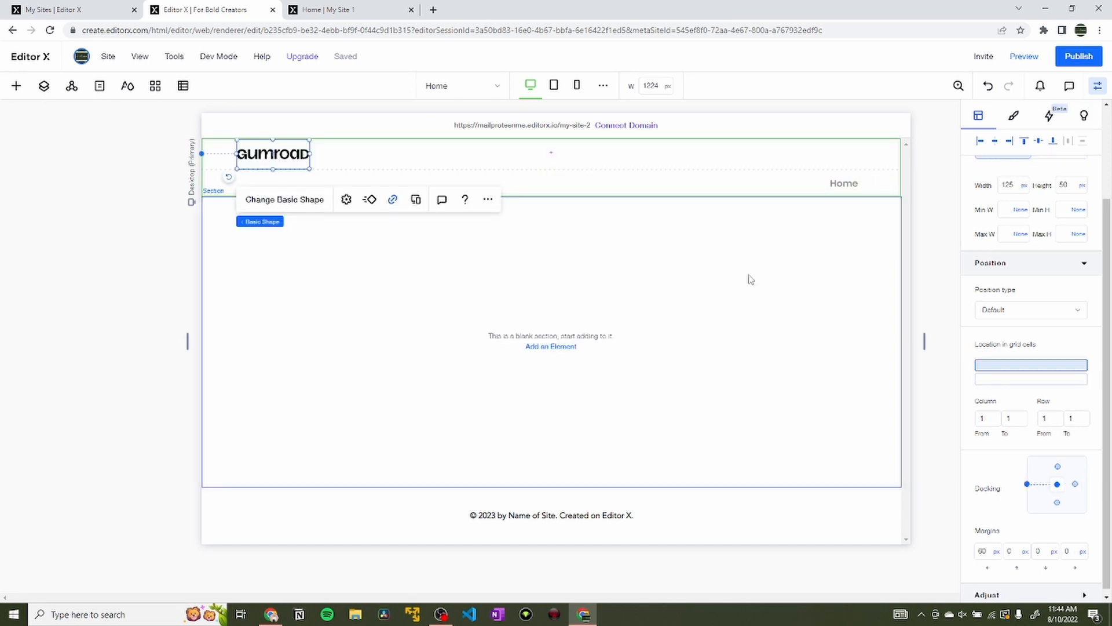
scroll(1028, 291, up, 2)
click(1008, 301)
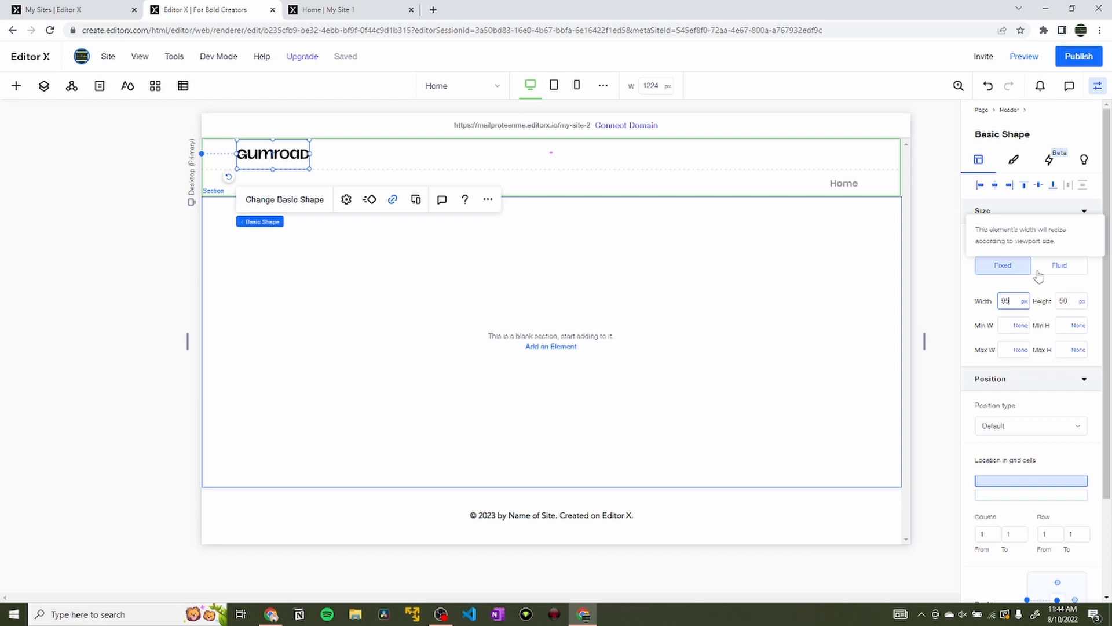
click(1069, 299)
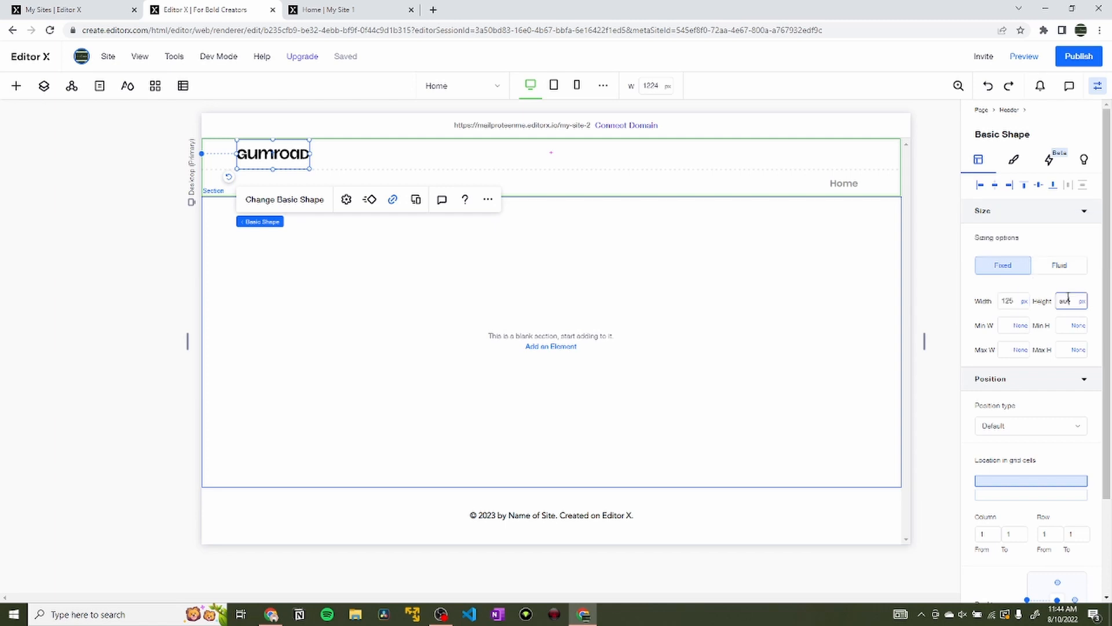
click(1059, 264)
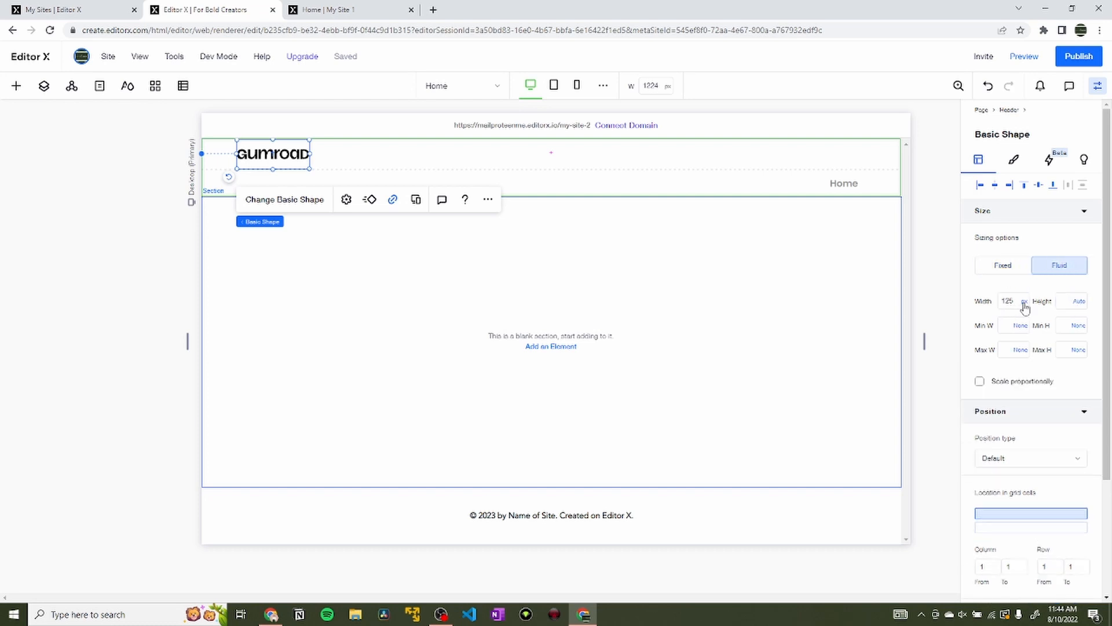
click(1018, 306)
click(996, 281)
text(100)
key(Return)
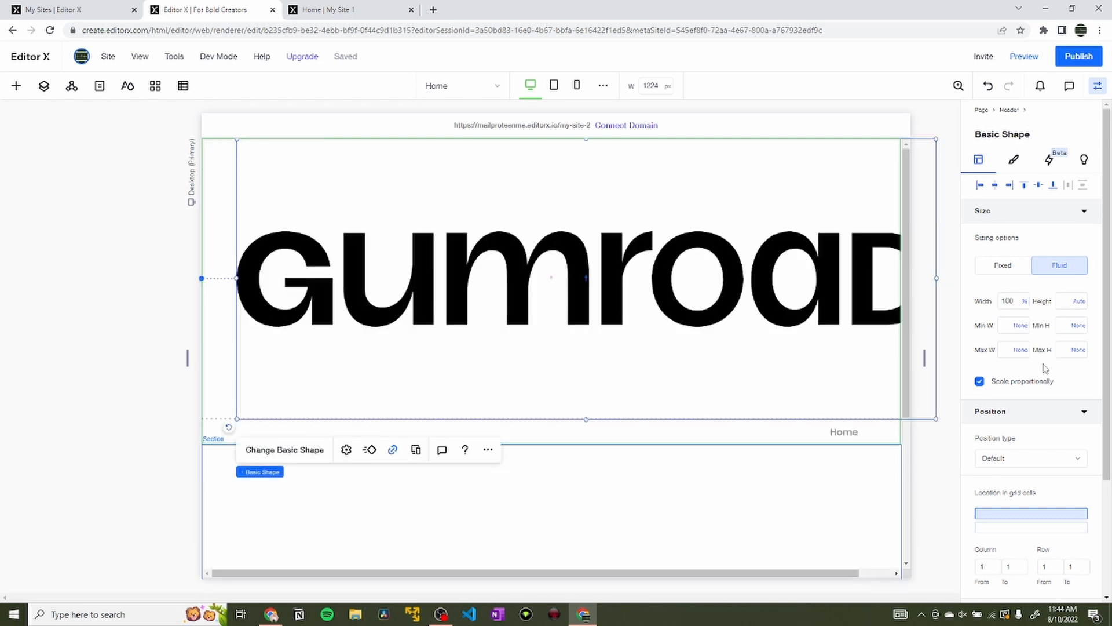
click(1004, 299)
text(95)
key(Return)
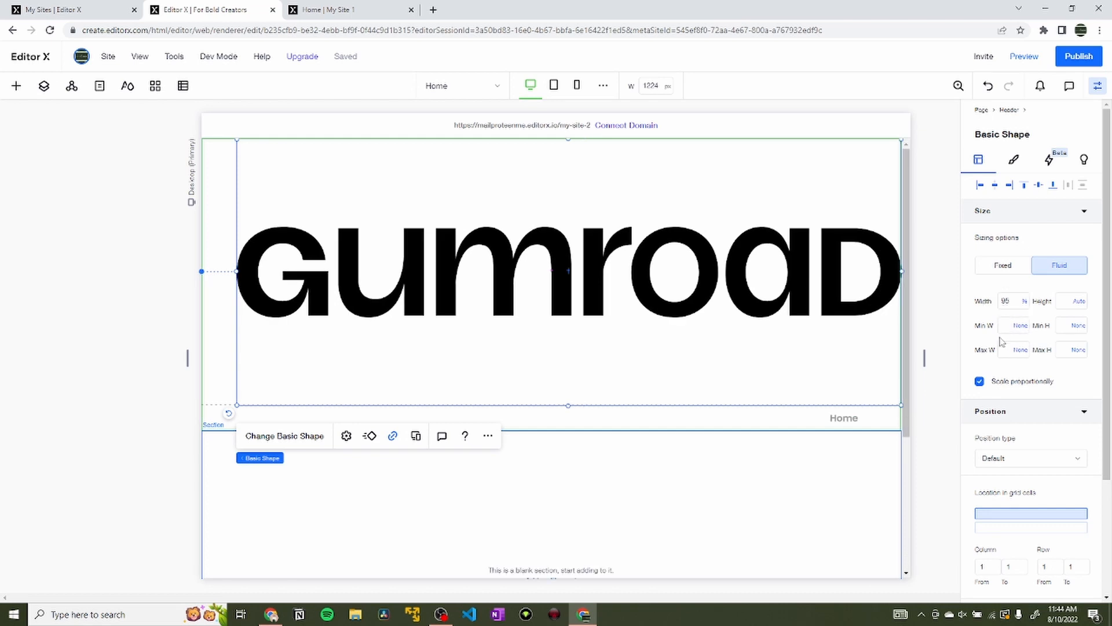
Center the logo horizontally in the header and shrink its frame to about half its height.
scroll(1001, 342, down, 2)
scroll(1015, 355, up, 2)
click(997, 185)
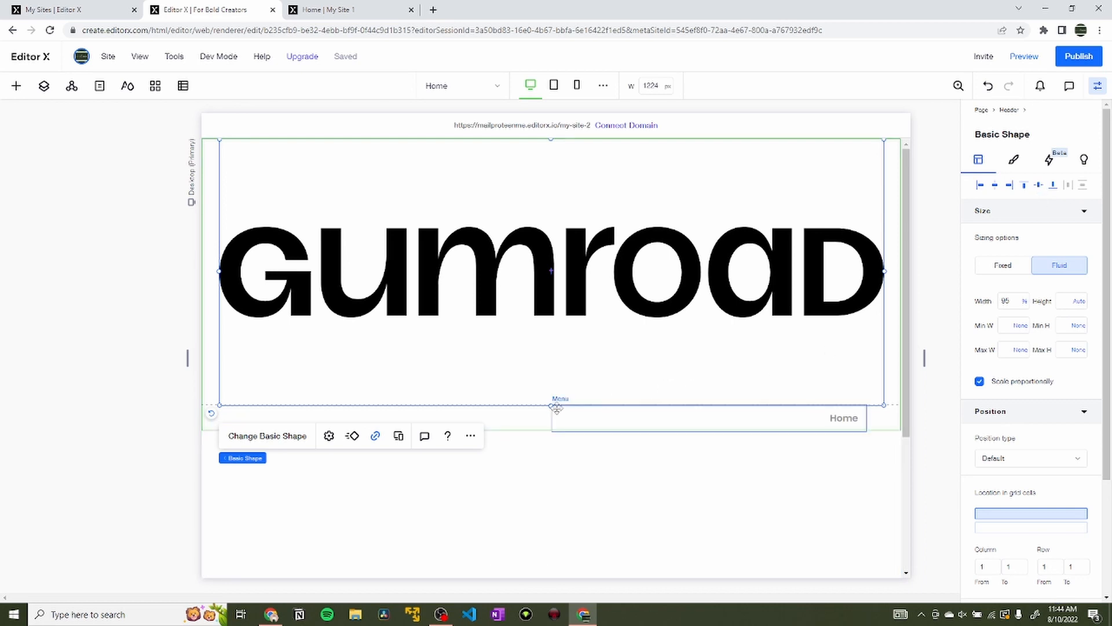
drag(552, 405, 566, 272)
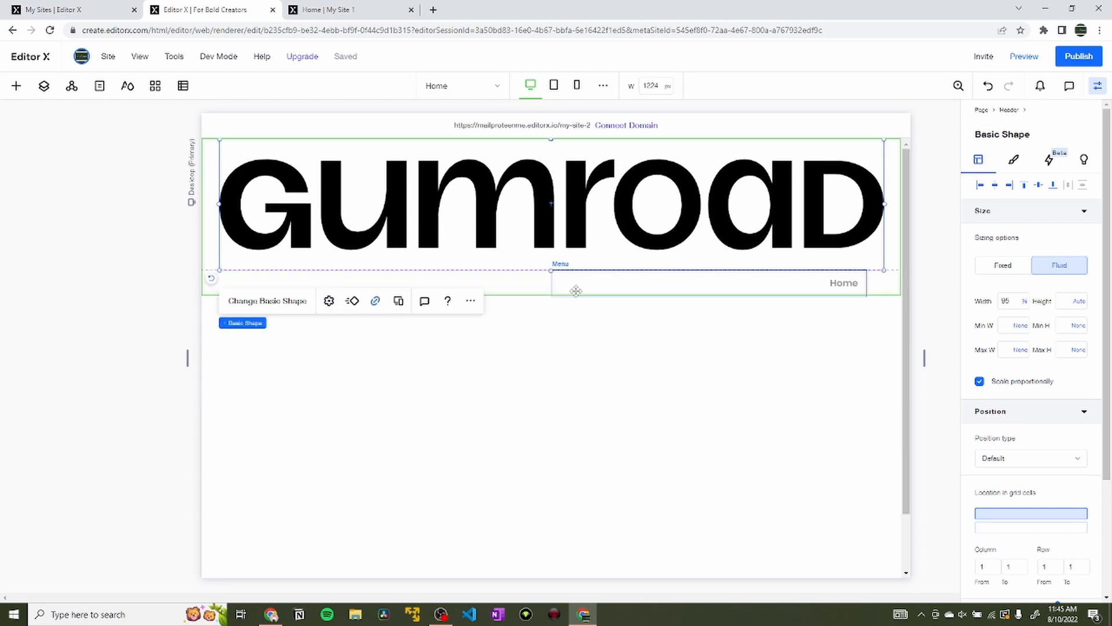
Add a link item named Features to the header menu, linked to the Top of Page anchor on the Home page.
click(680, 288)
click(330, 10)
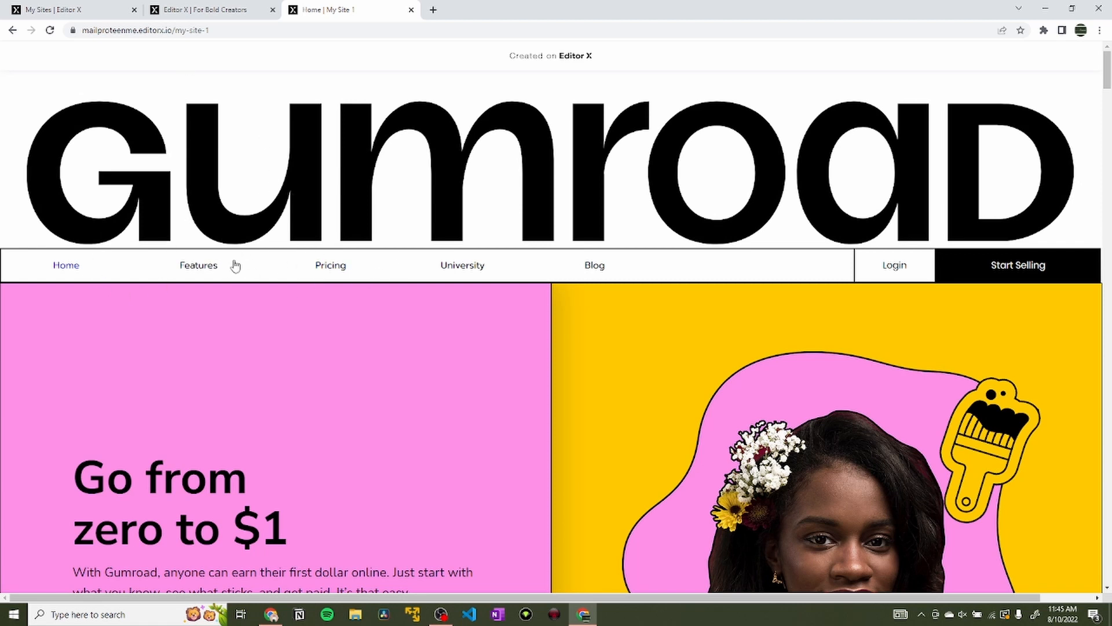
key(ctrl+shift+Tab)
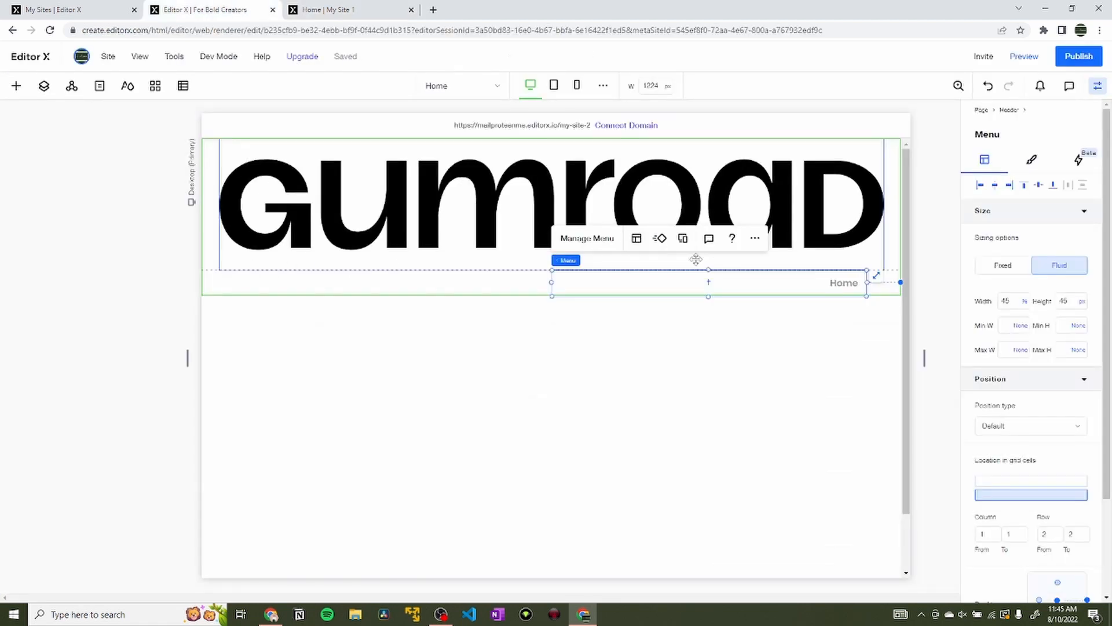
click(593, 240)
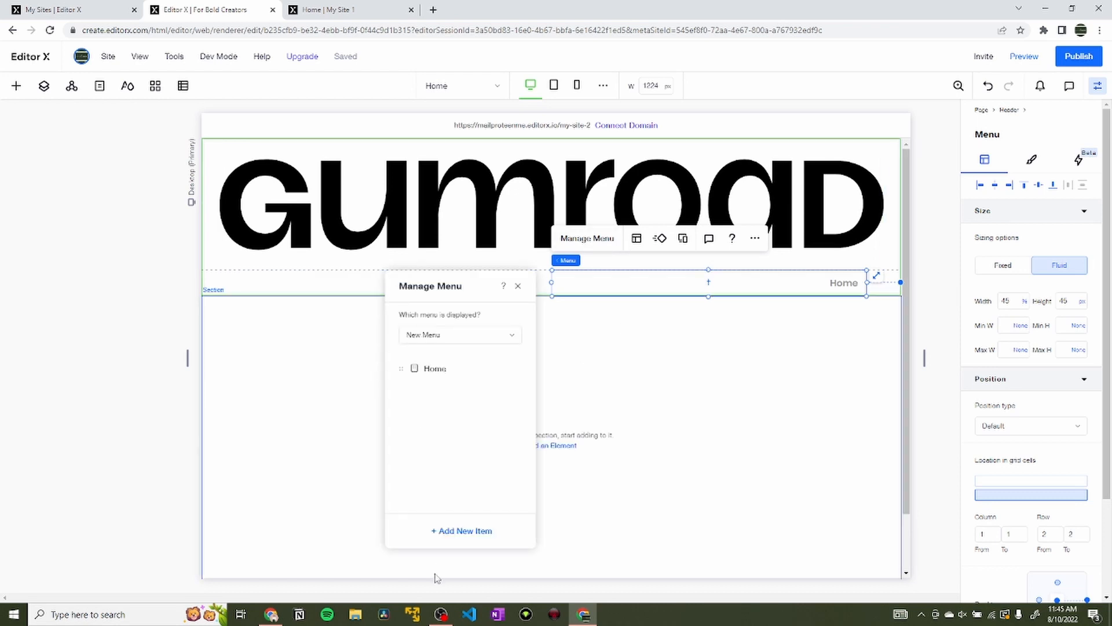
click(444, 531)
click(467, 560)
click(436, 292)
click(565, 275)
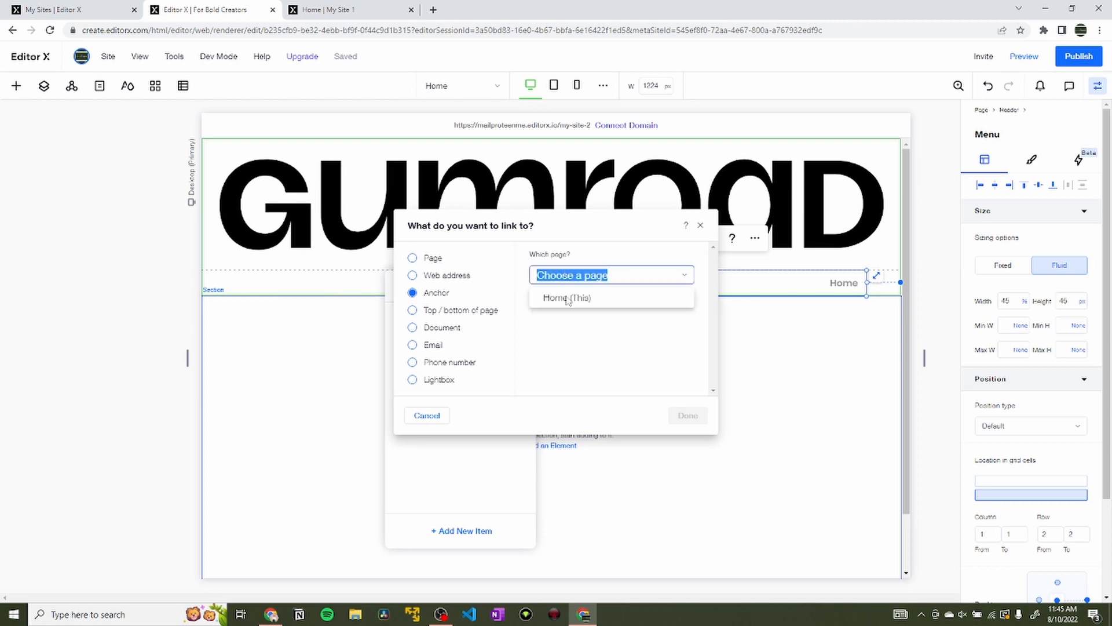
click(571, 298)
click(574, 327)
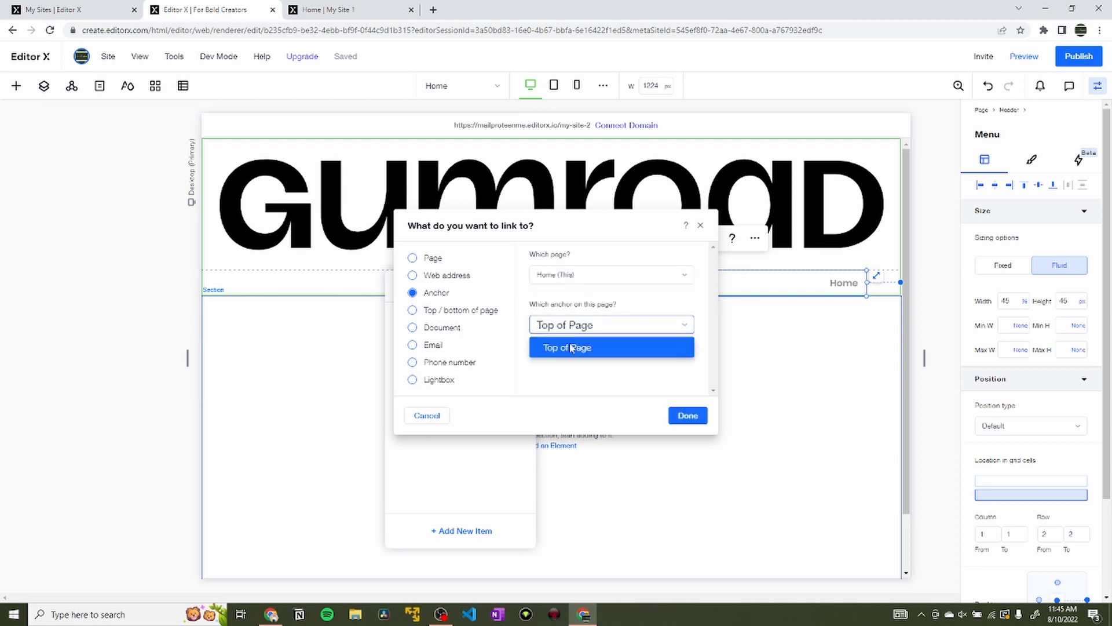
click(571, 349)
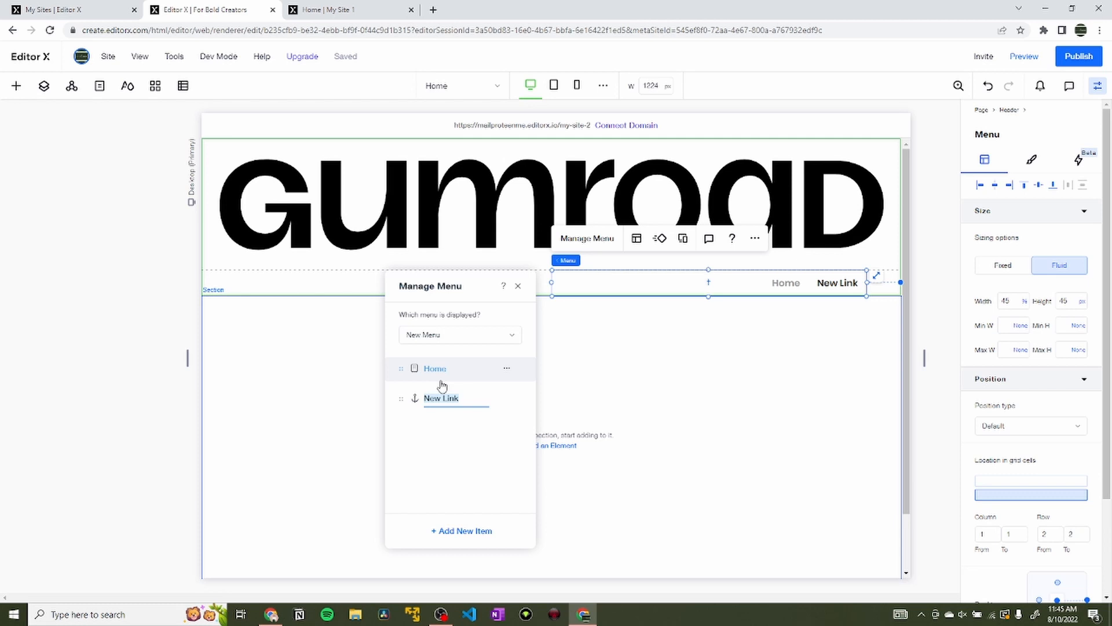
text(Features)
Add a link item named Pricing to the menu, pointing to the Top of Page anchor on the Home page.
click(478, 530)
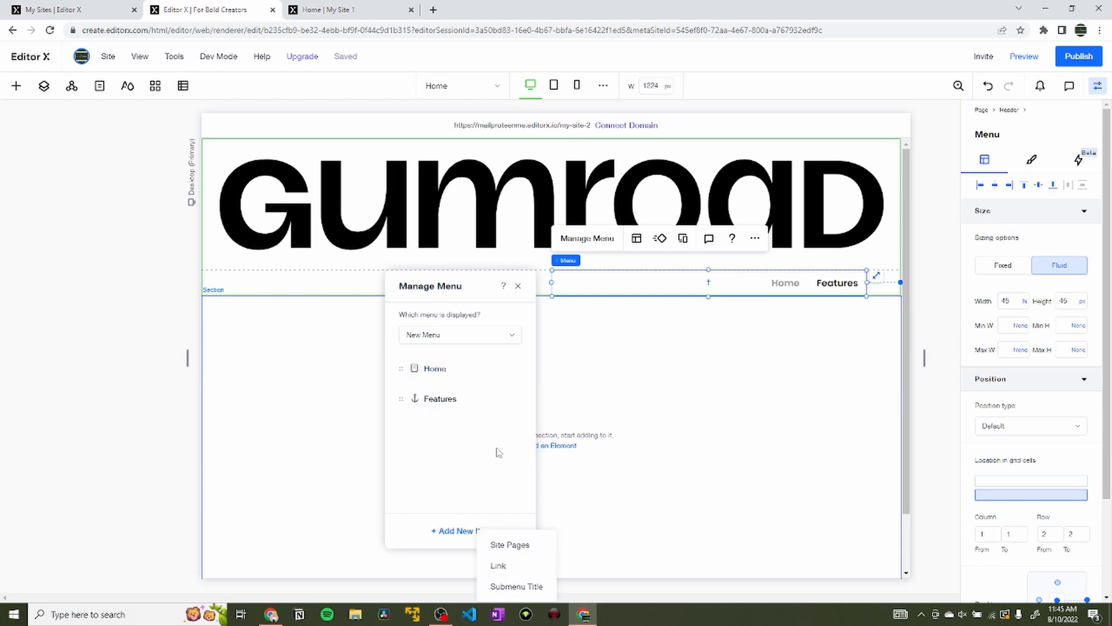
click(498, 565)
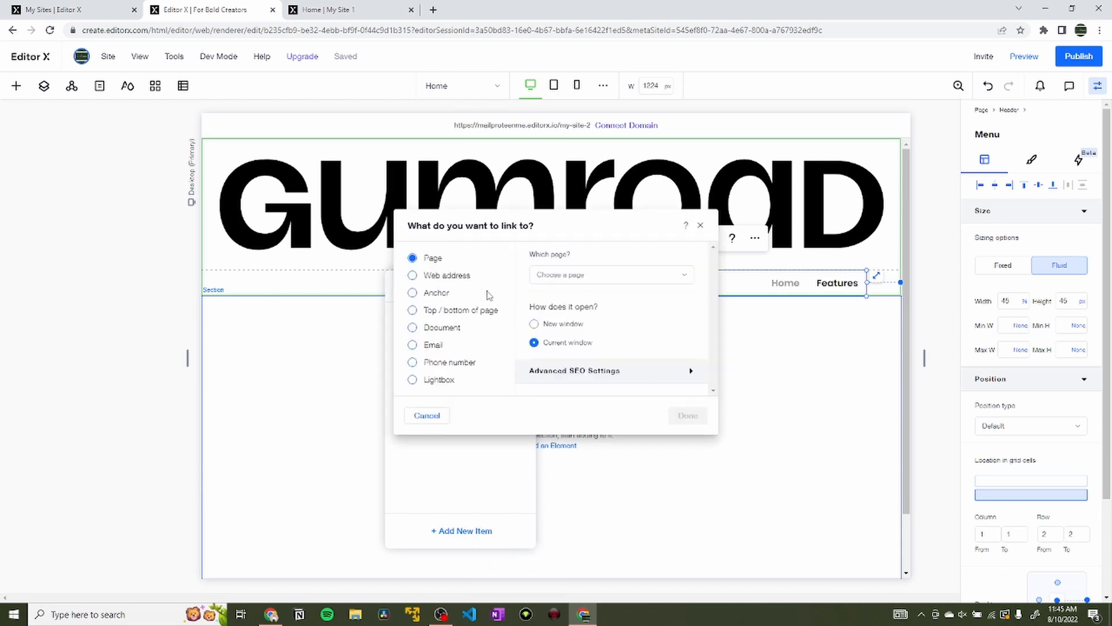
click(444, 298)
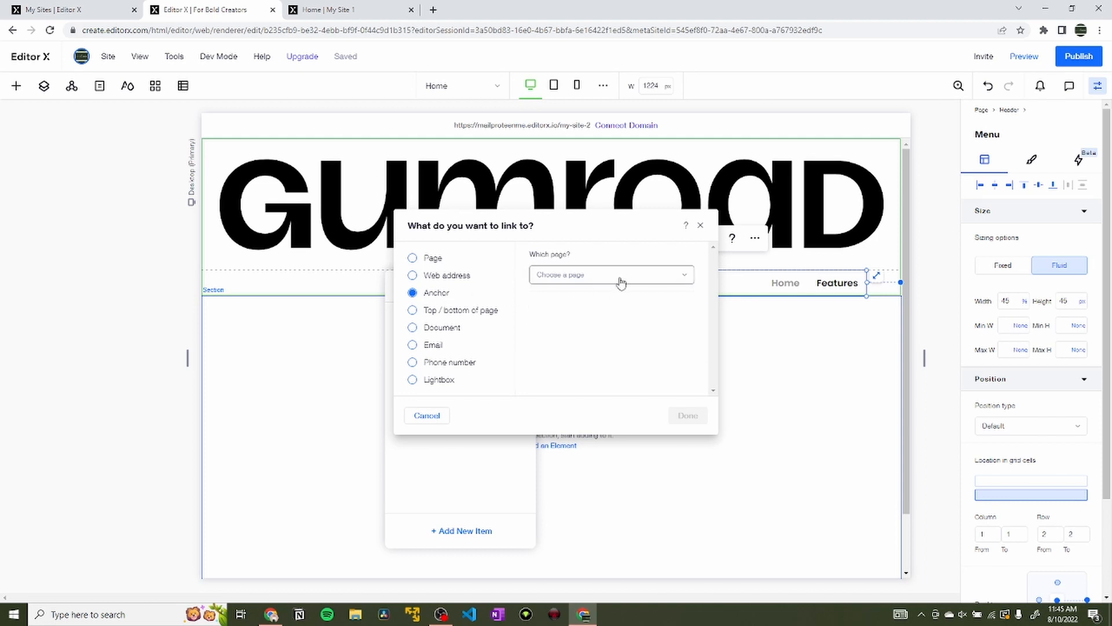
click(619, 276)
click(588, 297)
click(688, 416)
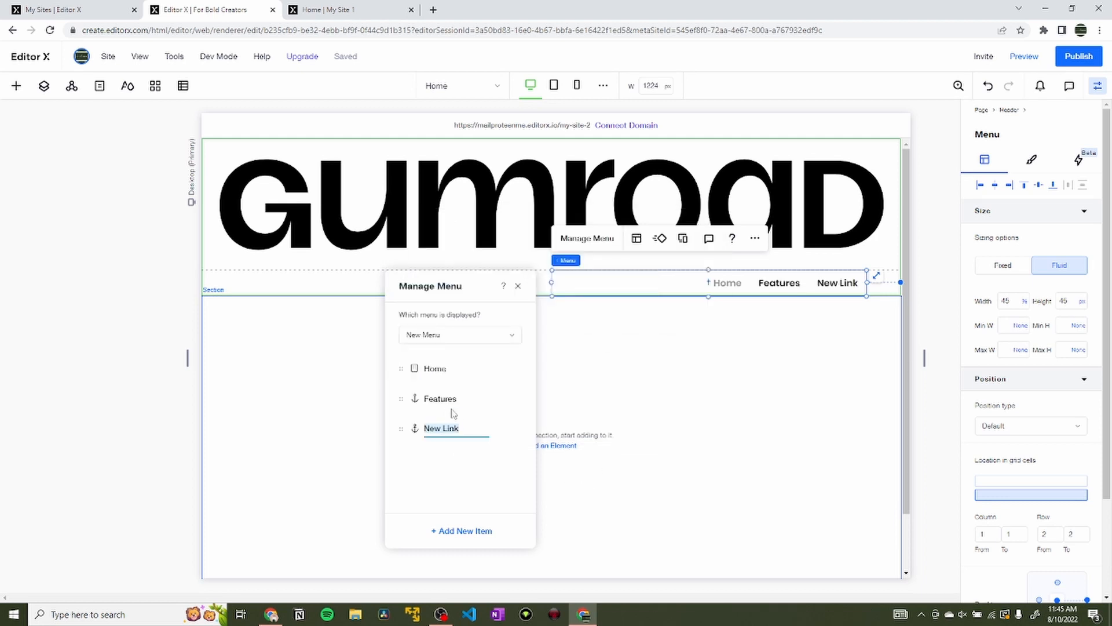
text(Pricing)
key(Return)
Add a University link item anchored to the Top of Page on Home, and finish managing the menu items.
click(464, 530)
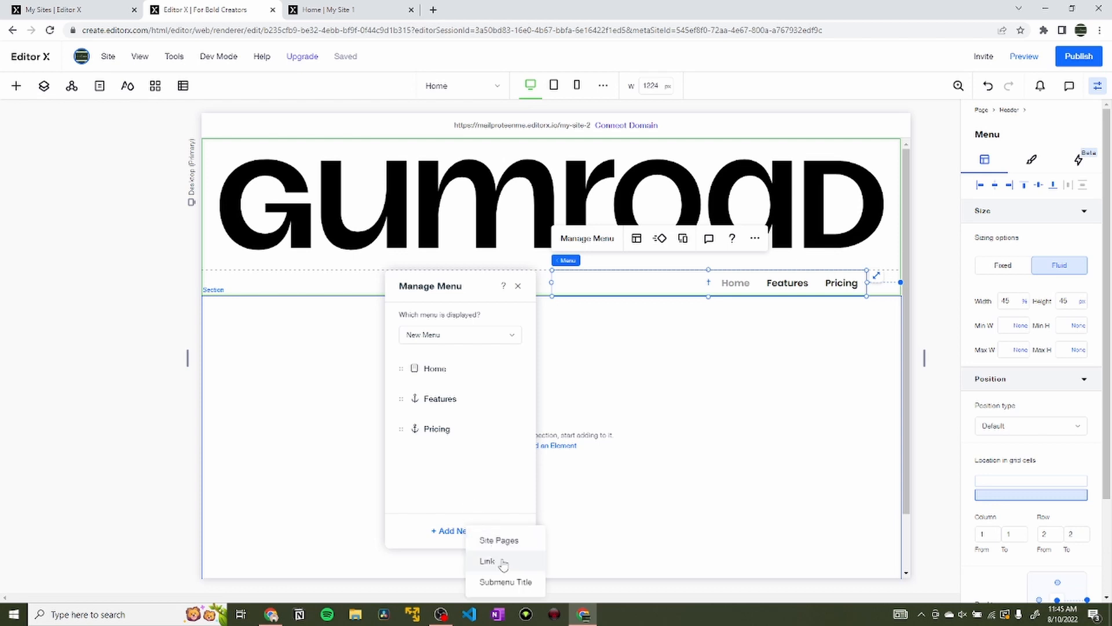
click(502, 562)
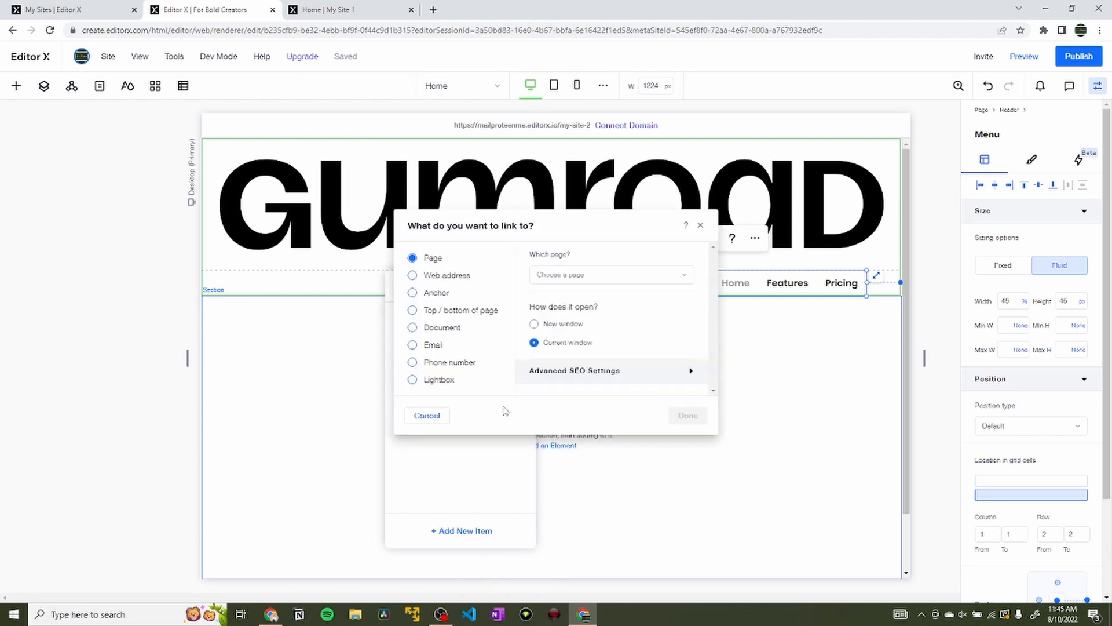
click(444, 294)
click(628, 278)
click(588, 297)
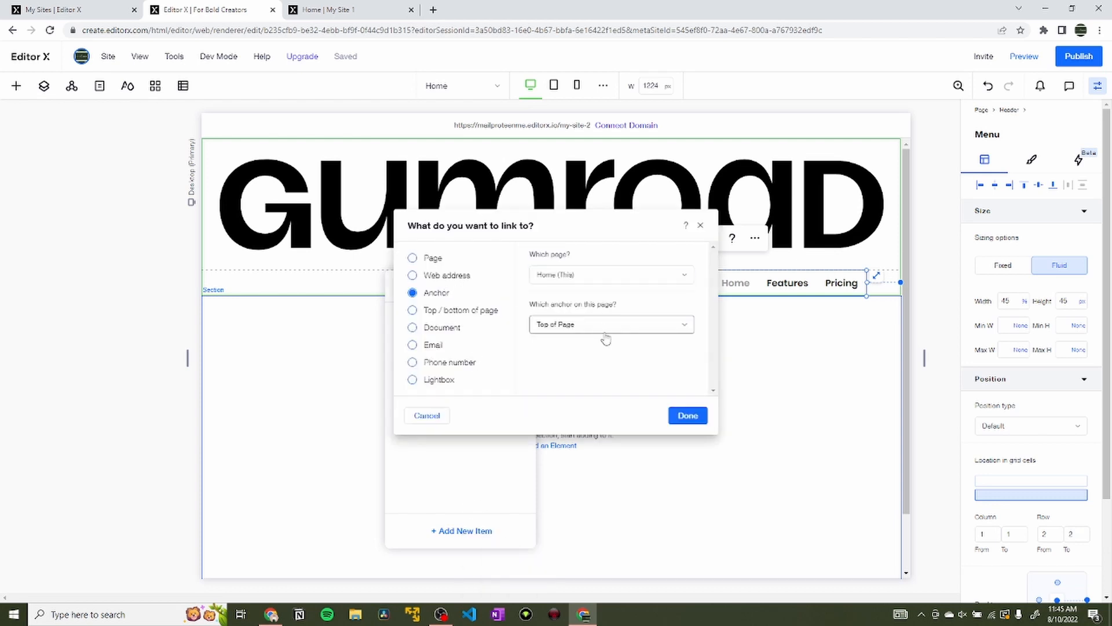
click(687, 416)
text(Un)
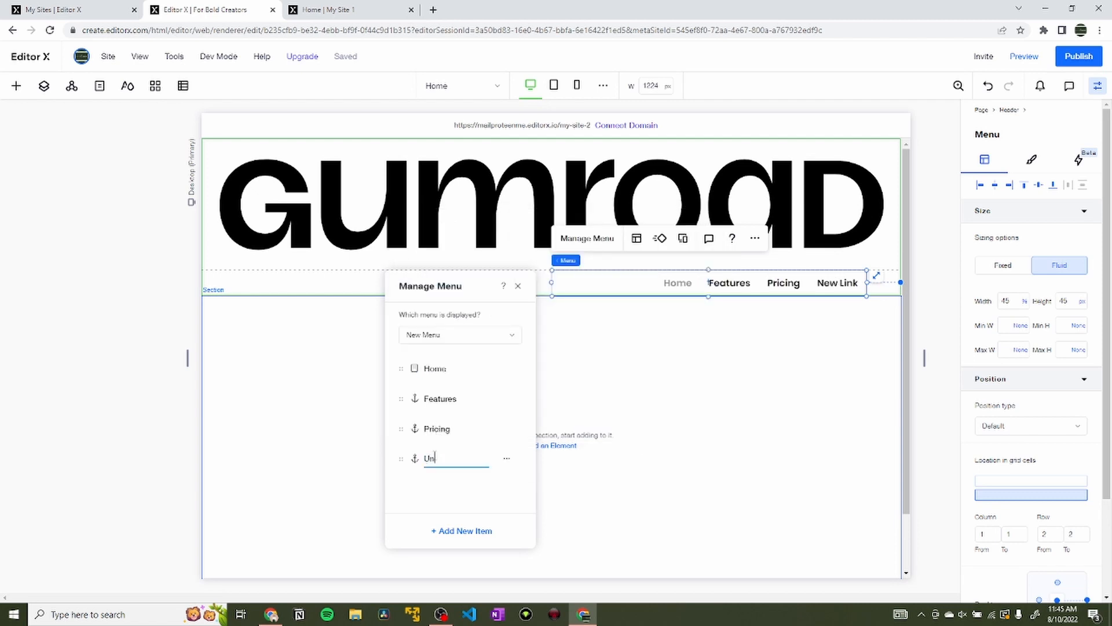
text(iversity)
key(Return)
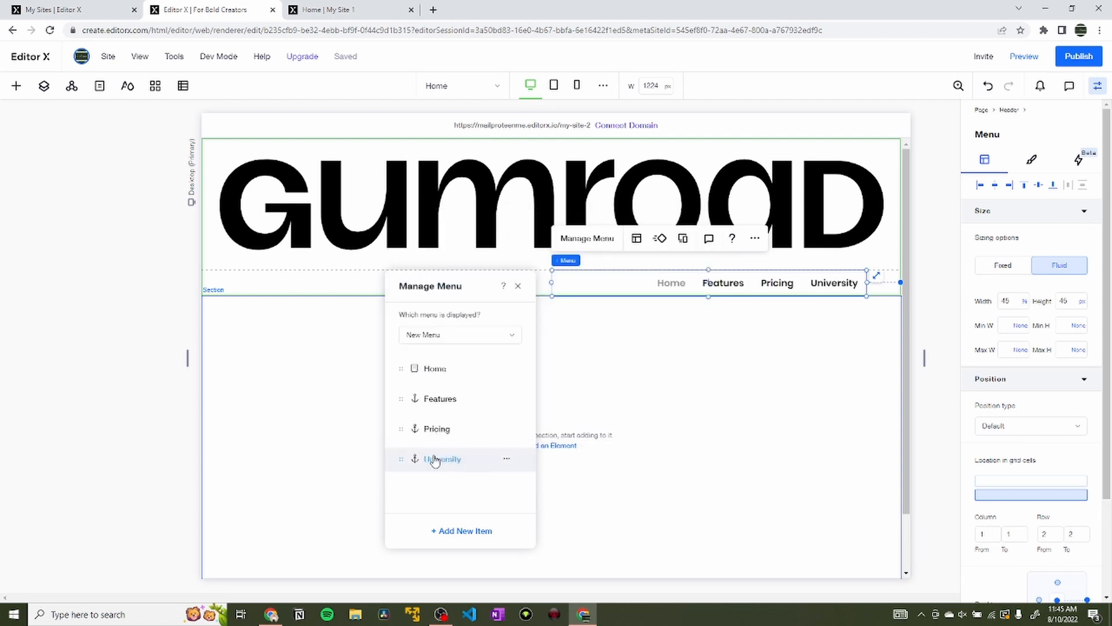
click(519, 286)
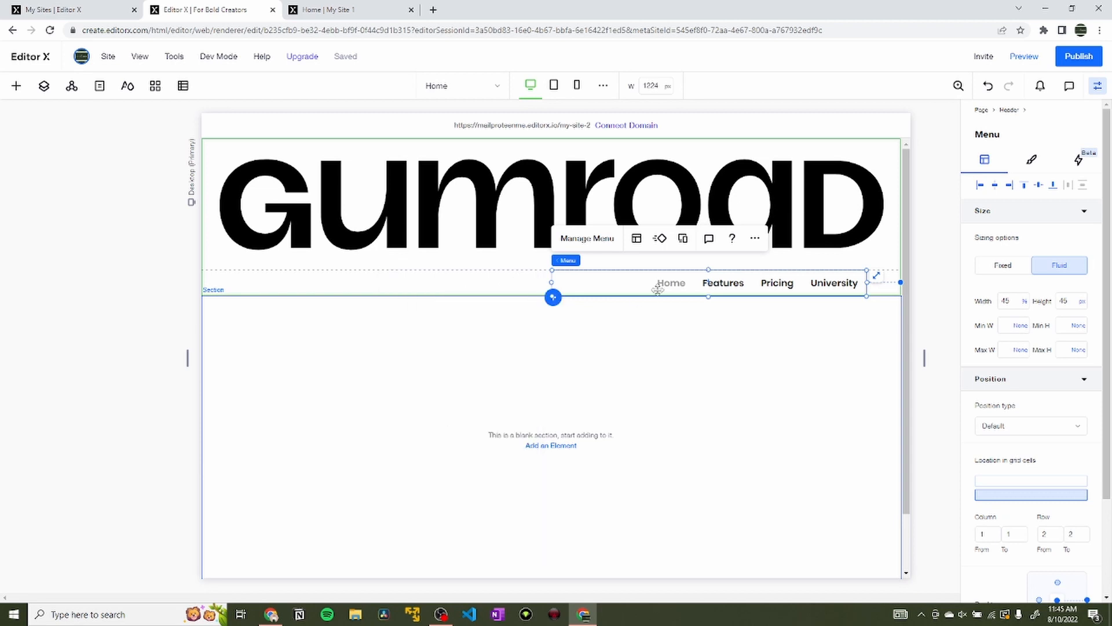
Center the menu's item text, make all items the same size, and let them fill the whole menu.
click(636, 238)
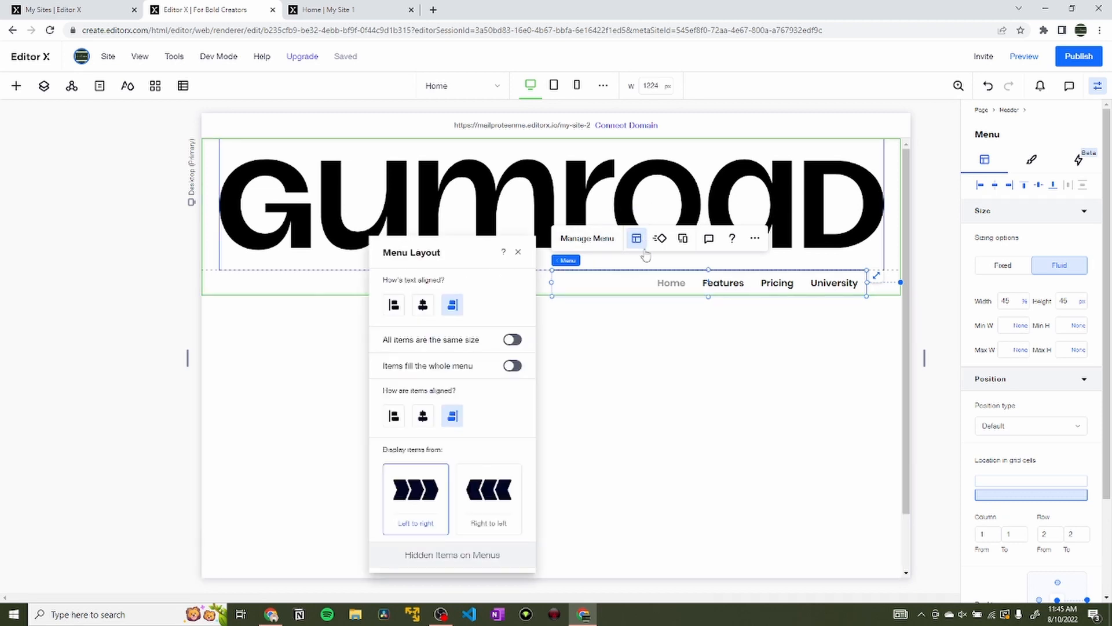
click(423, 305)
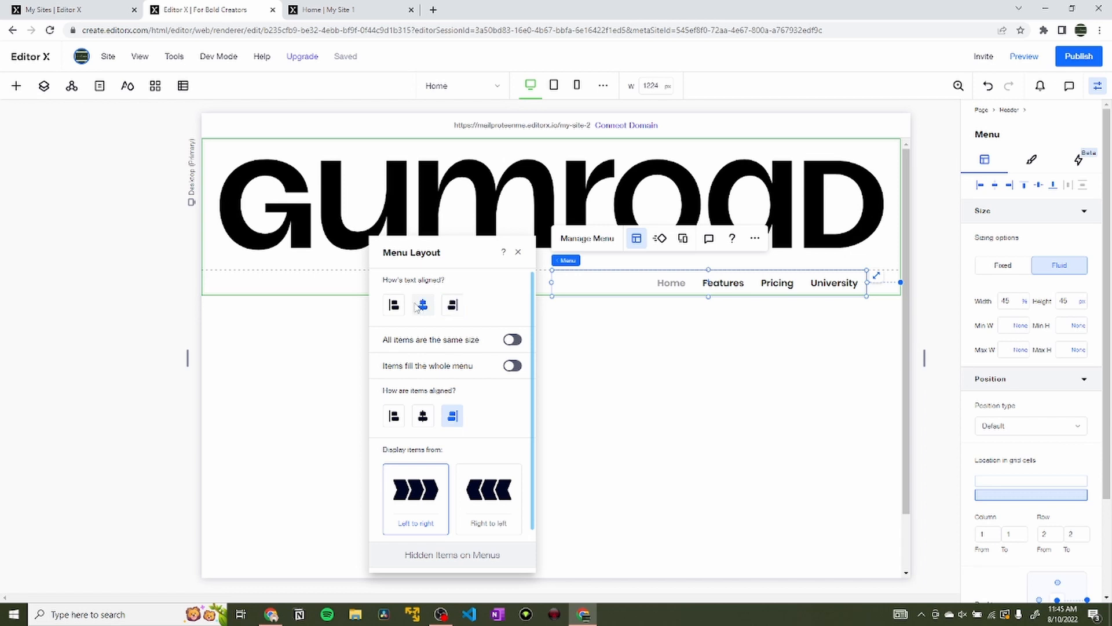
click(513, 341)
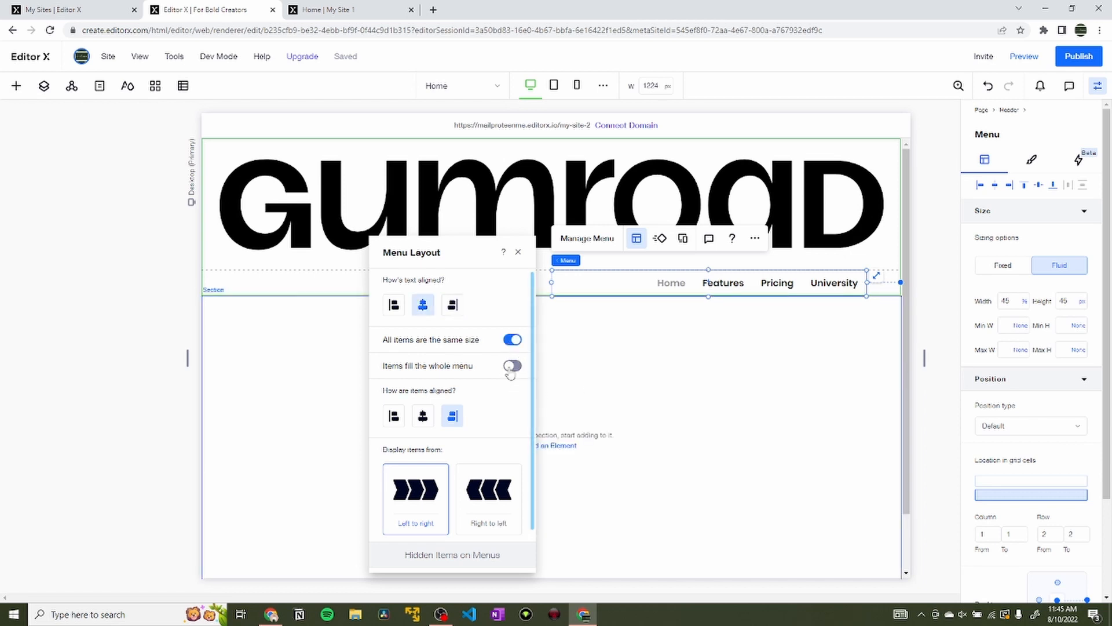
click(510, 369)
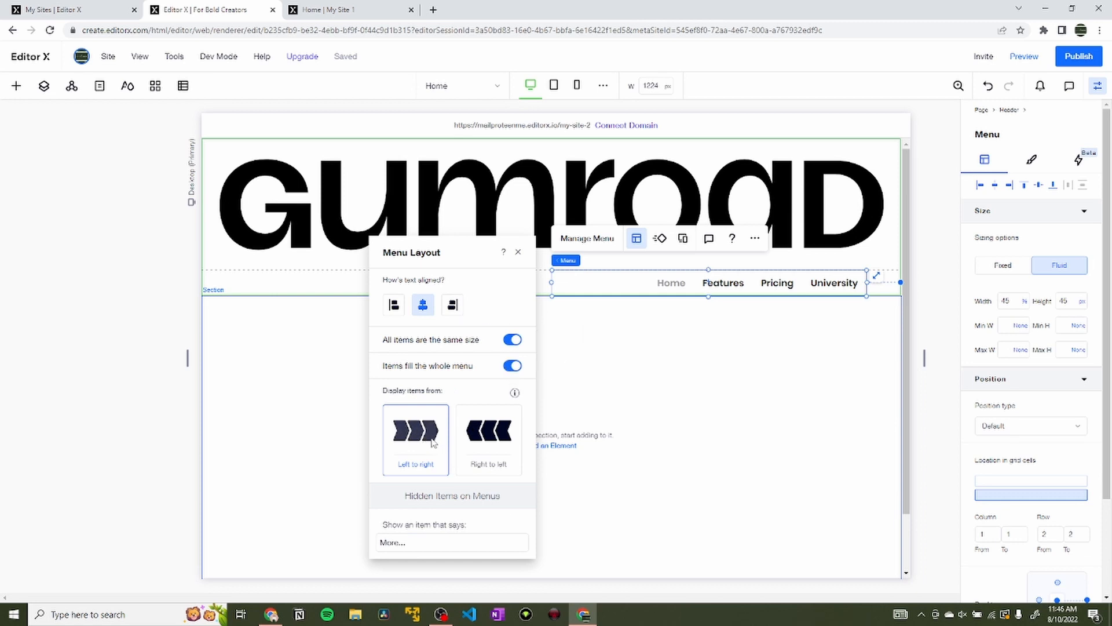
click(726, 302)
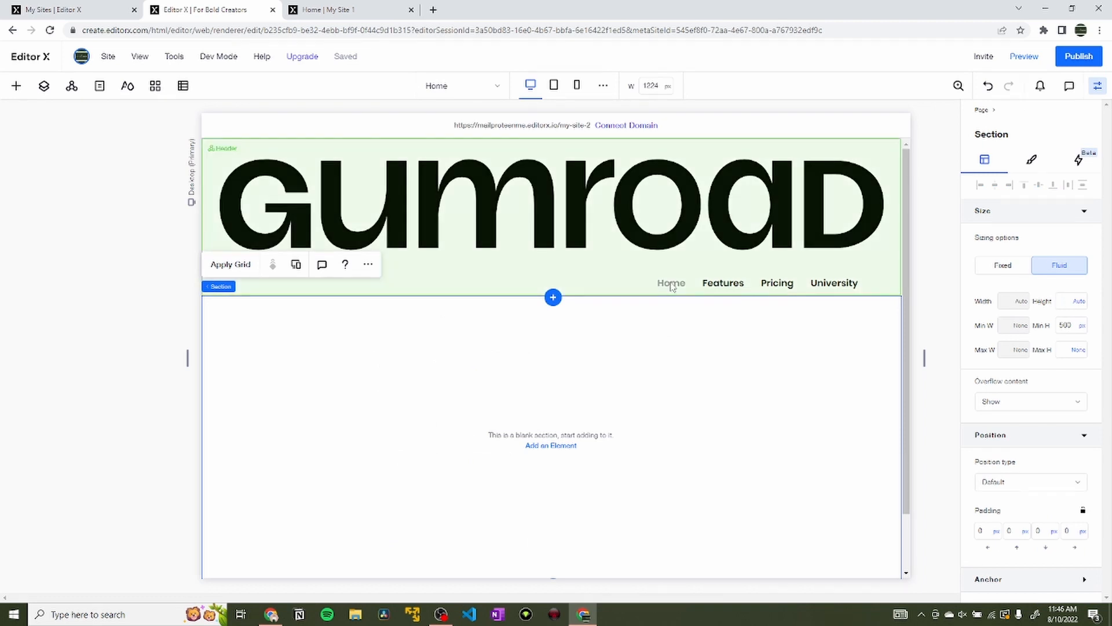
Widen the menu to about 53.5% and move it to the left edge of the header's second row.
click(668, 287)
click(662, 280)
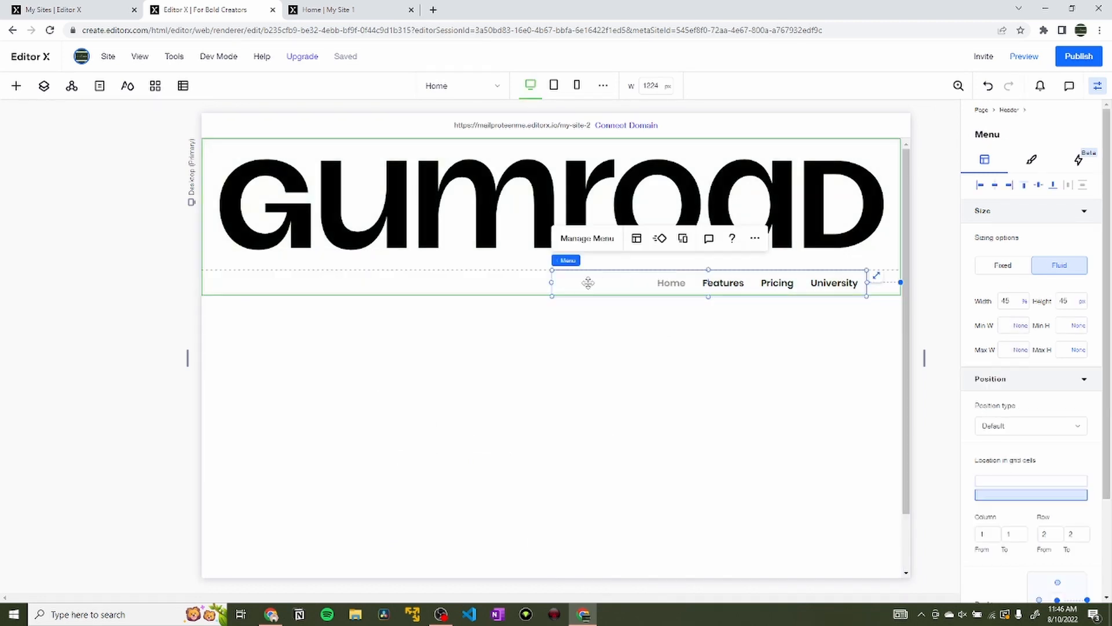
drag(552, 282, 493, 285)
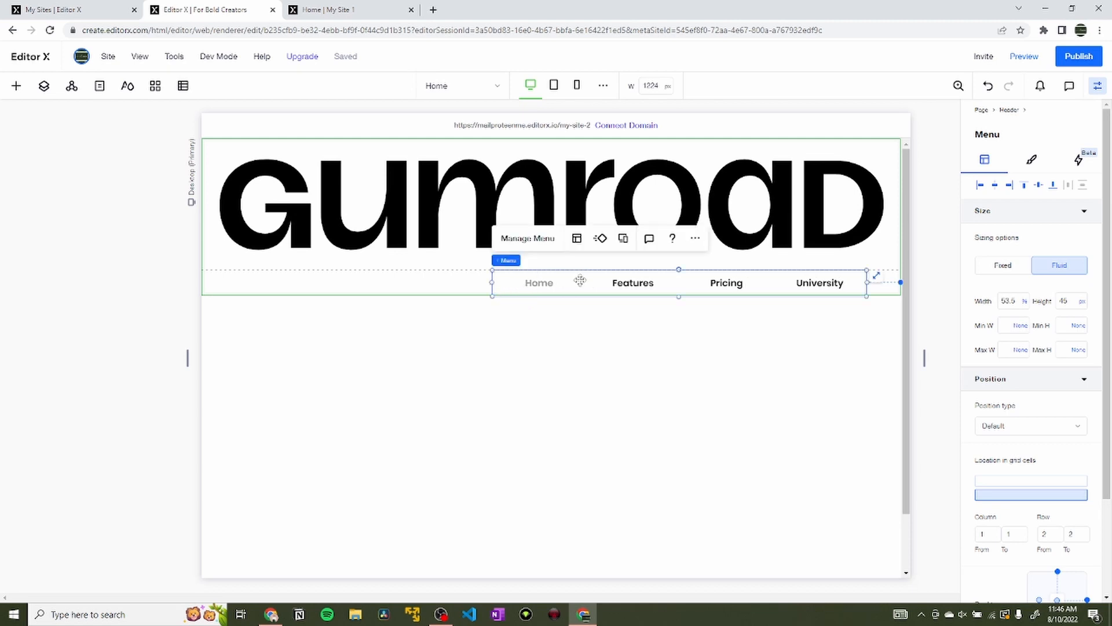
drag(578, 279, 288, 280)
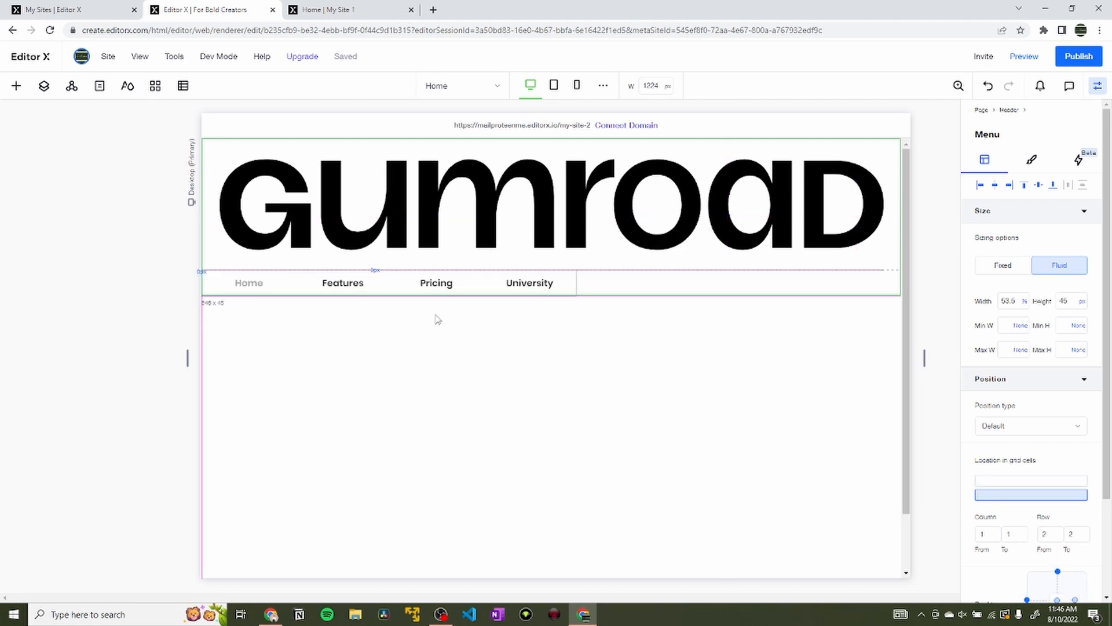
Set the menu's height to Auto and its minimum height to 50 px.
click(1080, 301)
click(1023, 282)
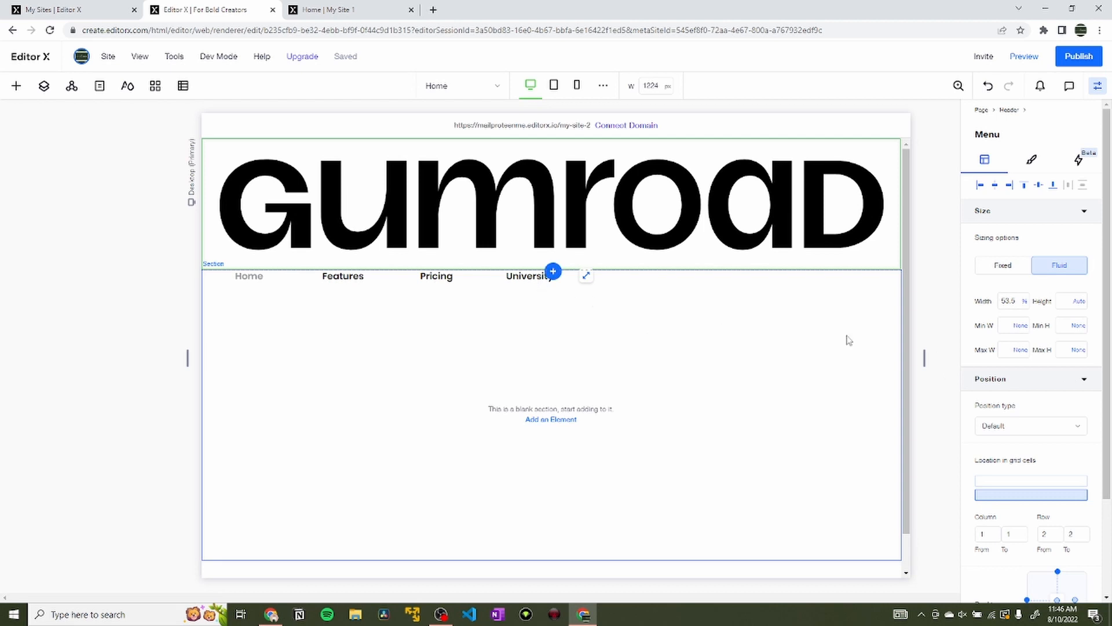
click(1082, 325)
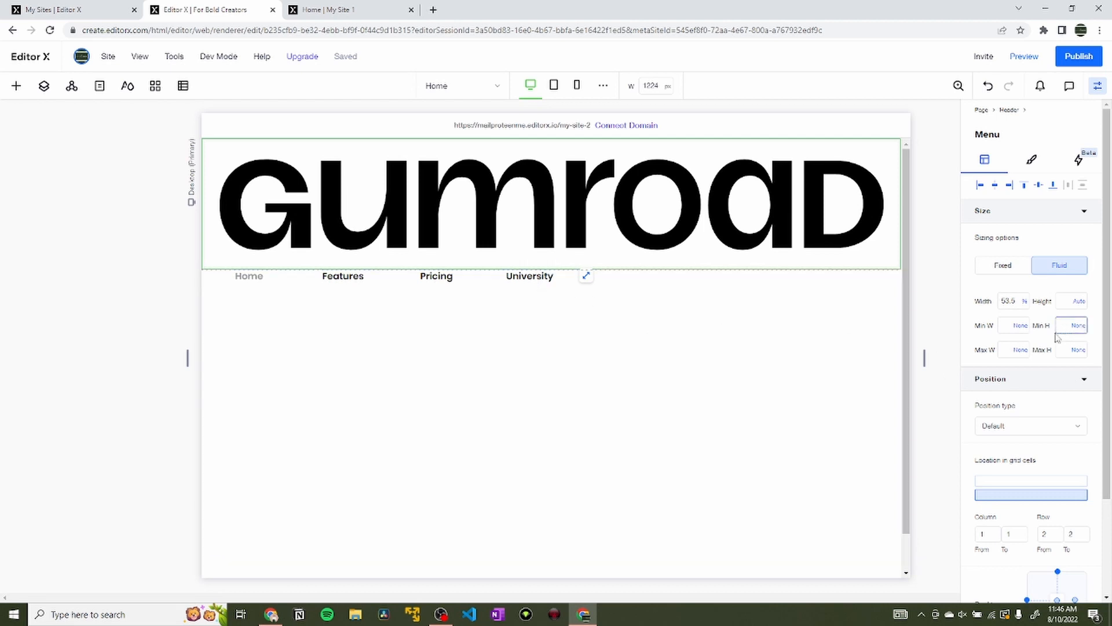
text(50)
key(Return)
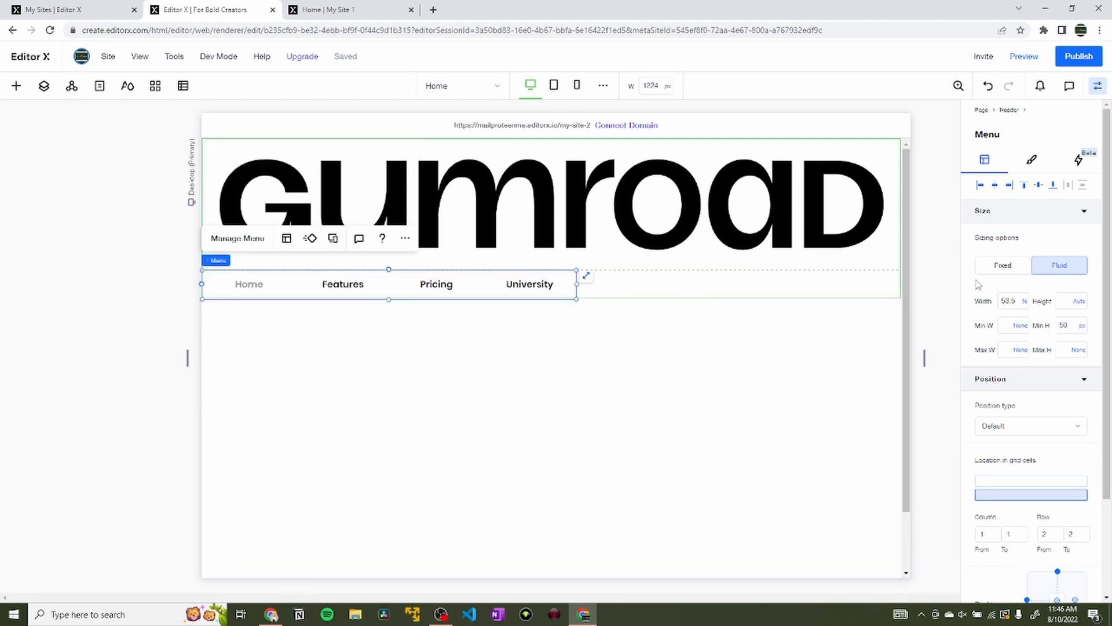
Try menu widths of 55% and 60%, and settle on a width of 50%.
click(1008, 301)
text(55)
key(Return)
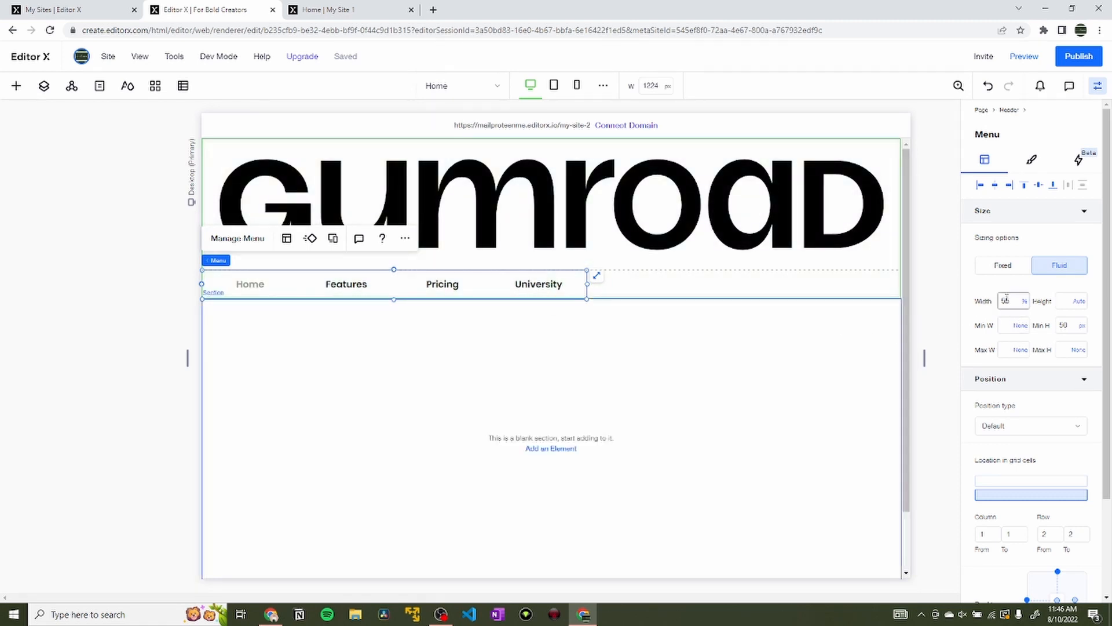
click(1006, 301)
text(60)
key(Return)
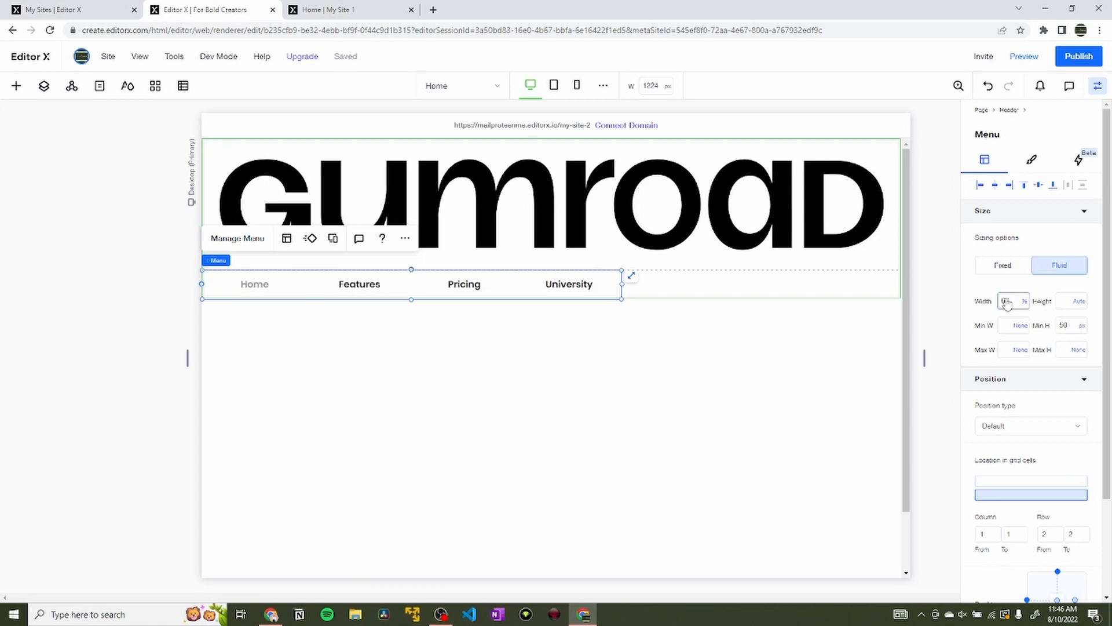
click(1008, 299)
key(Return)
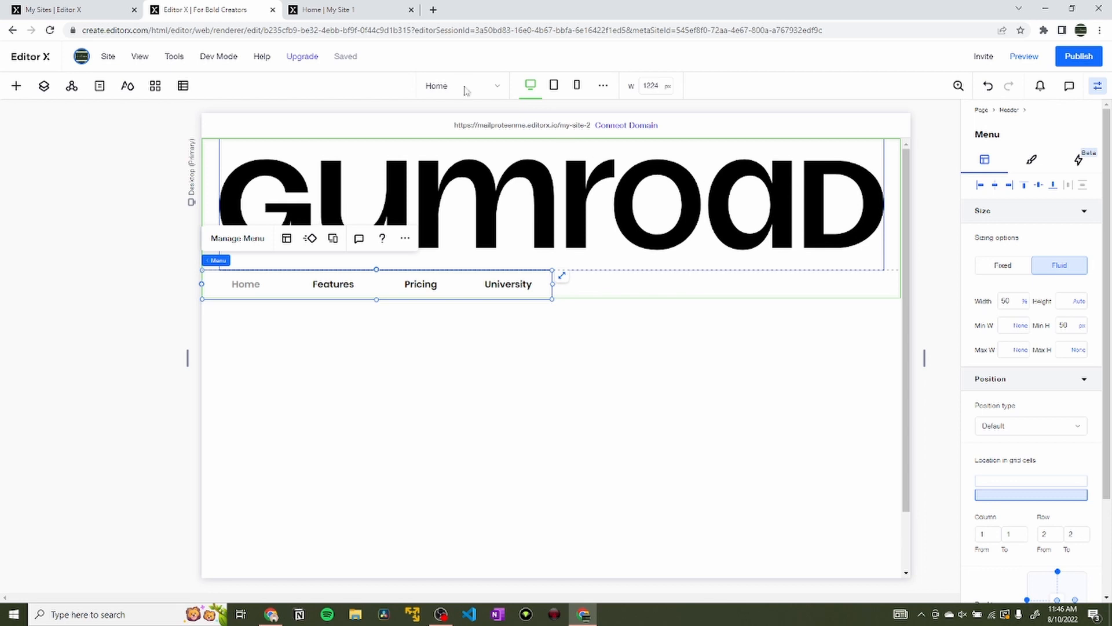
Check the Login and Start Selling area on the reference site, and place the menu in a container.
click(362, 7)
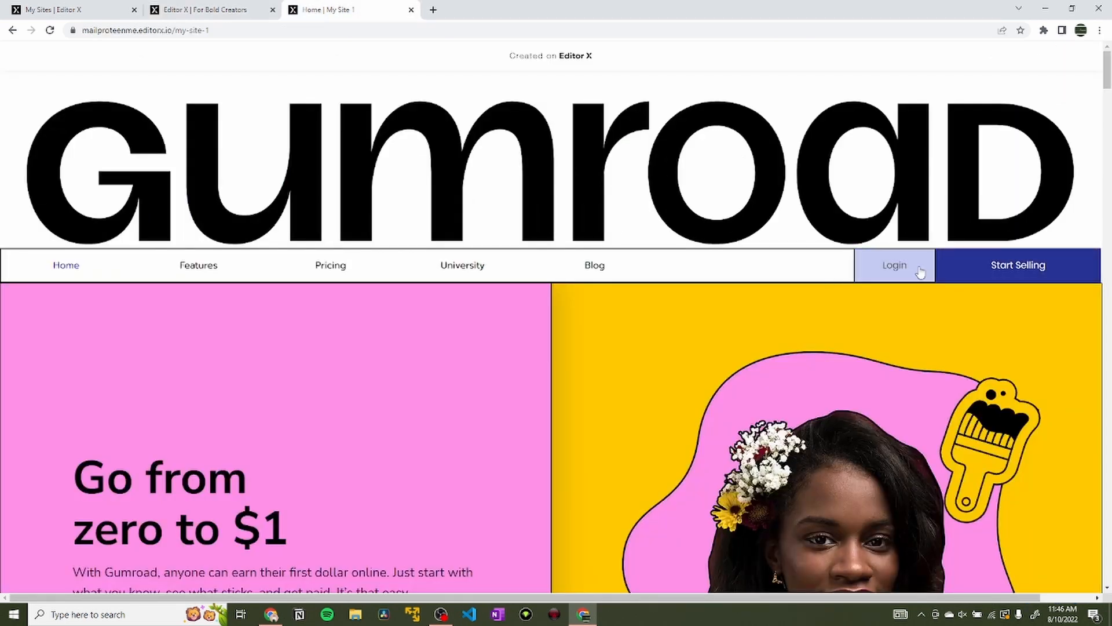
click(203, 9)
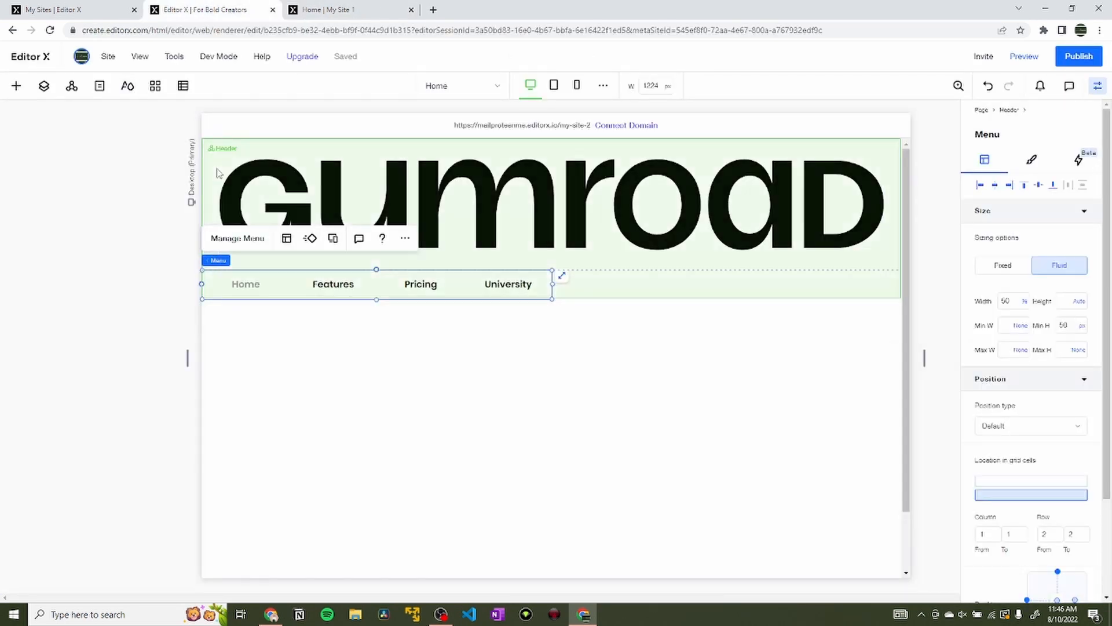
click(404, 238)
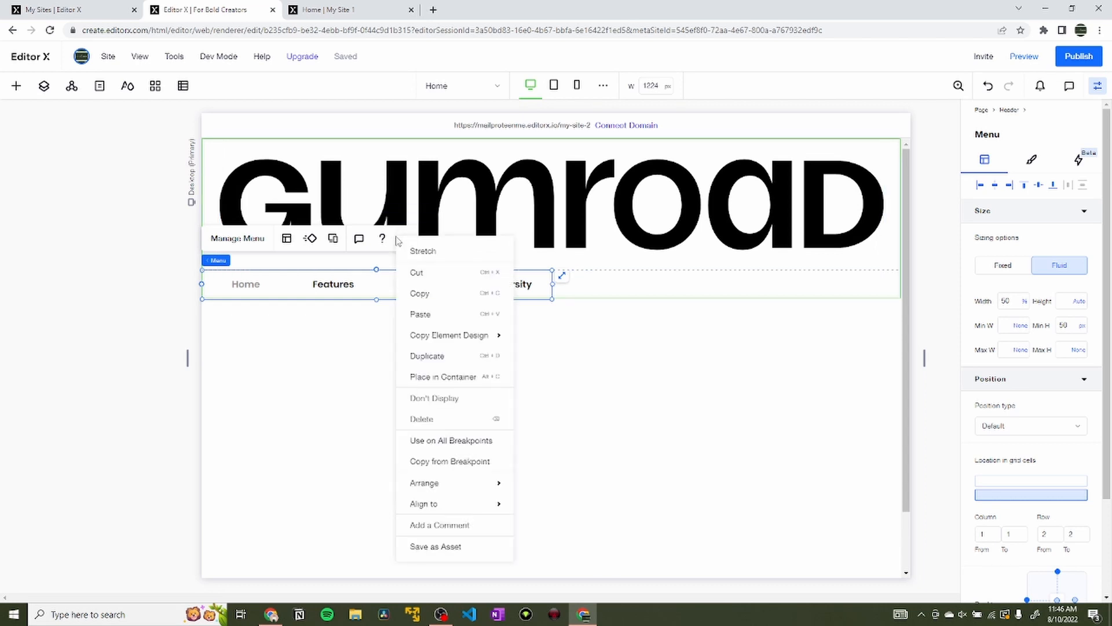
mouse_move(460, 334)
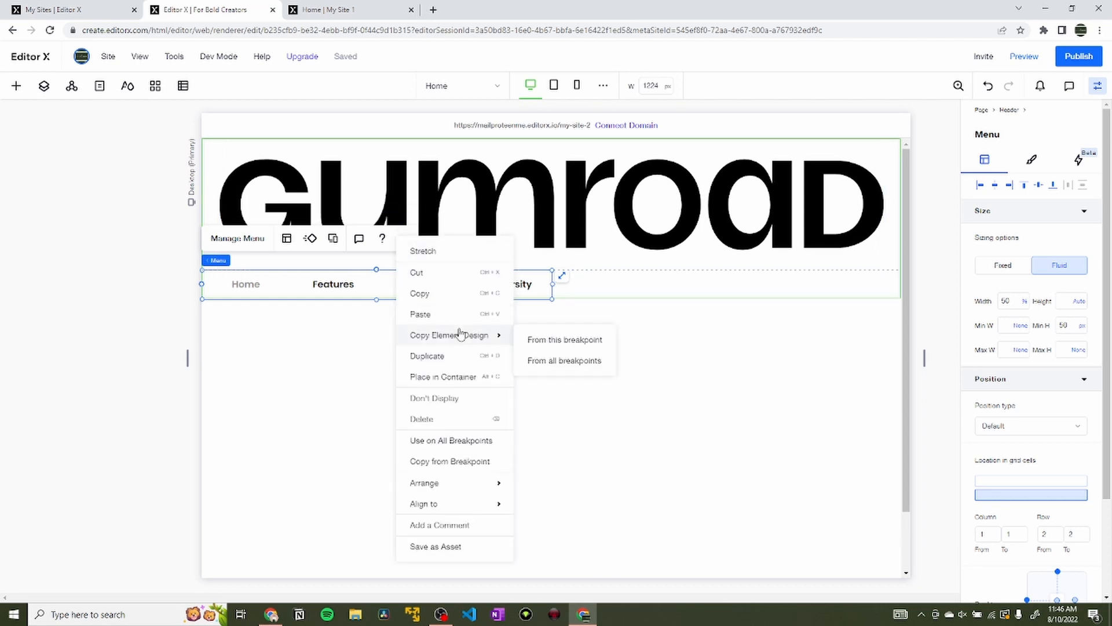
click(450, 378)
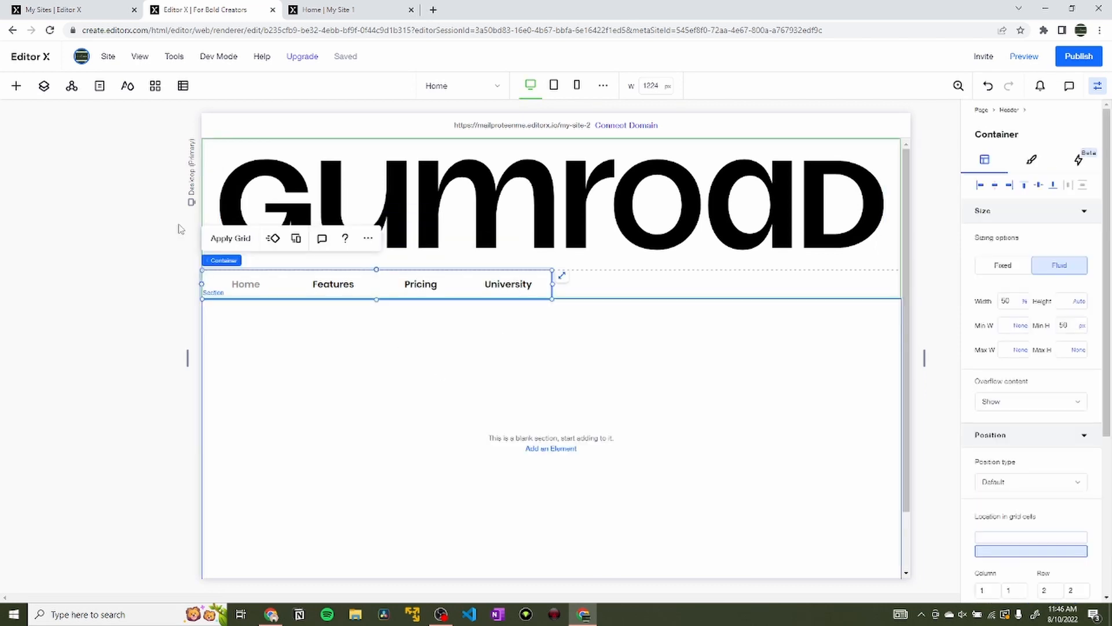
Set the header container's width to 100% and keep the menu inside it at 50% width.
click(44, 90)
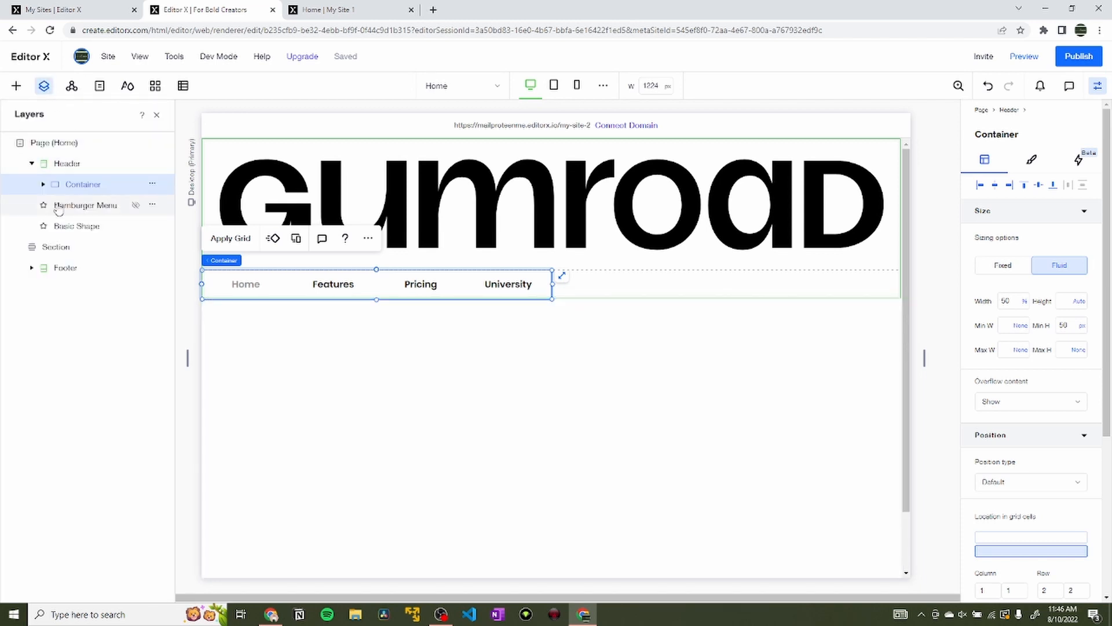
click(44, 185)
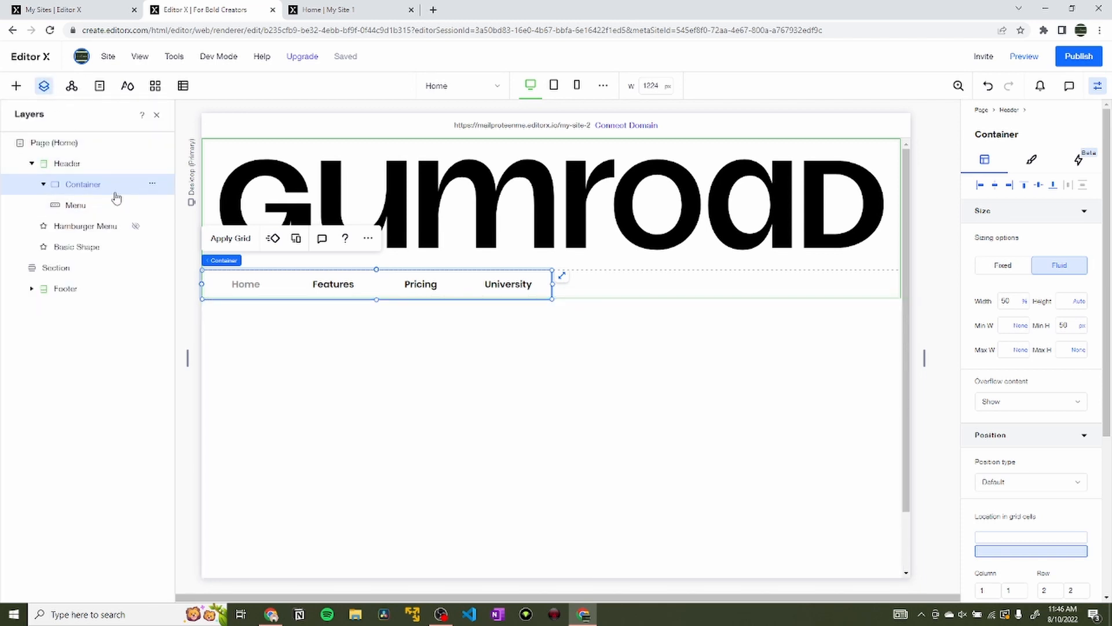
click(1009, 301)
text(100)
key(Return)
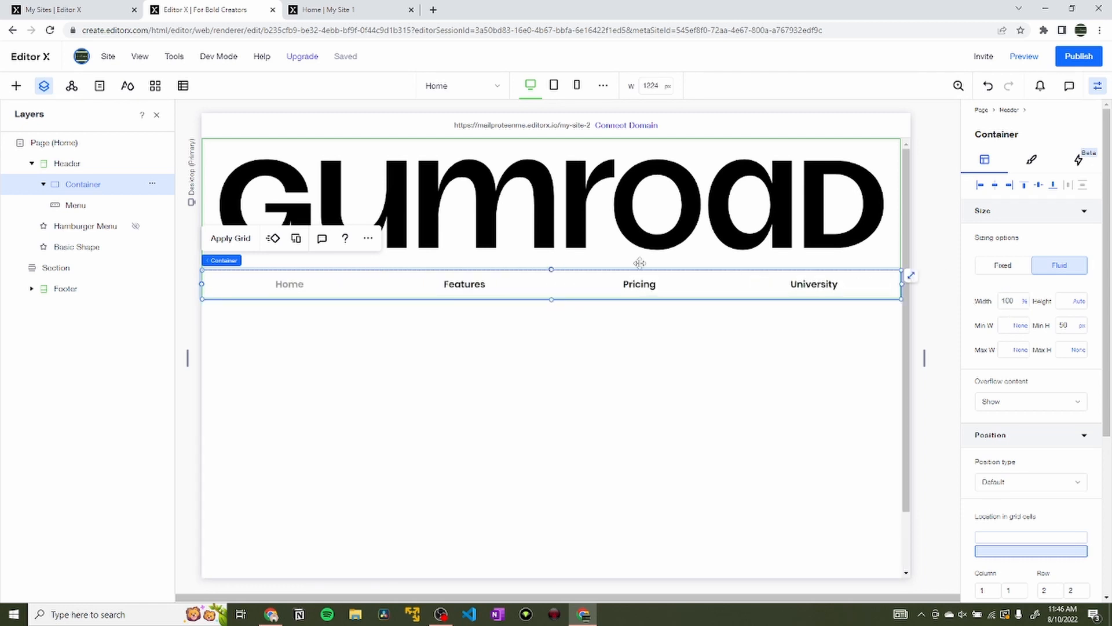
click(96, 209)
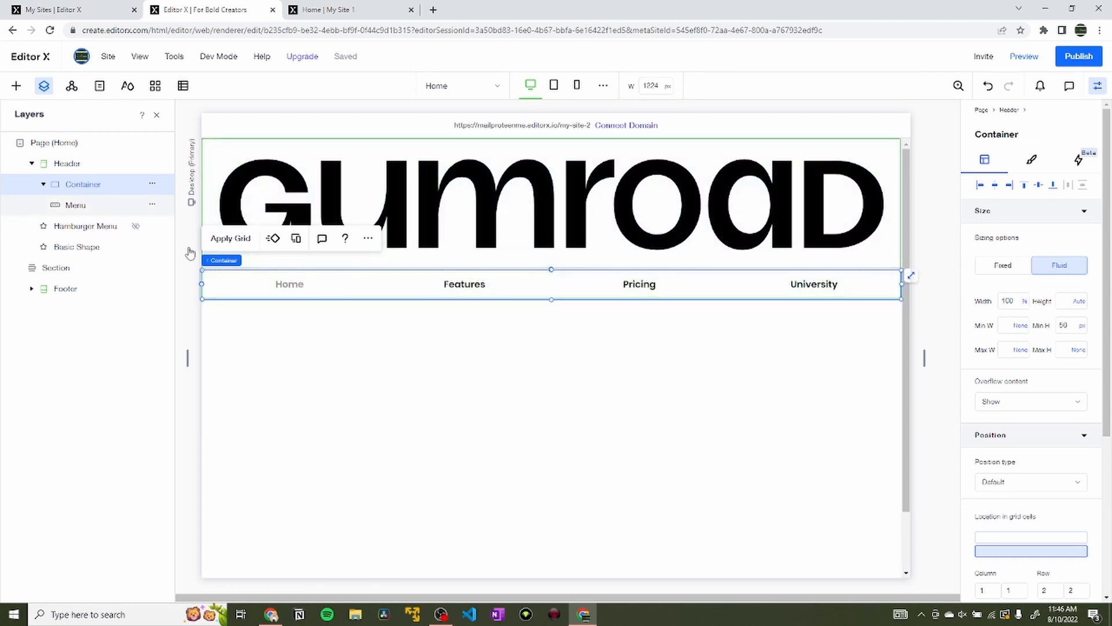
click(1009, 307)
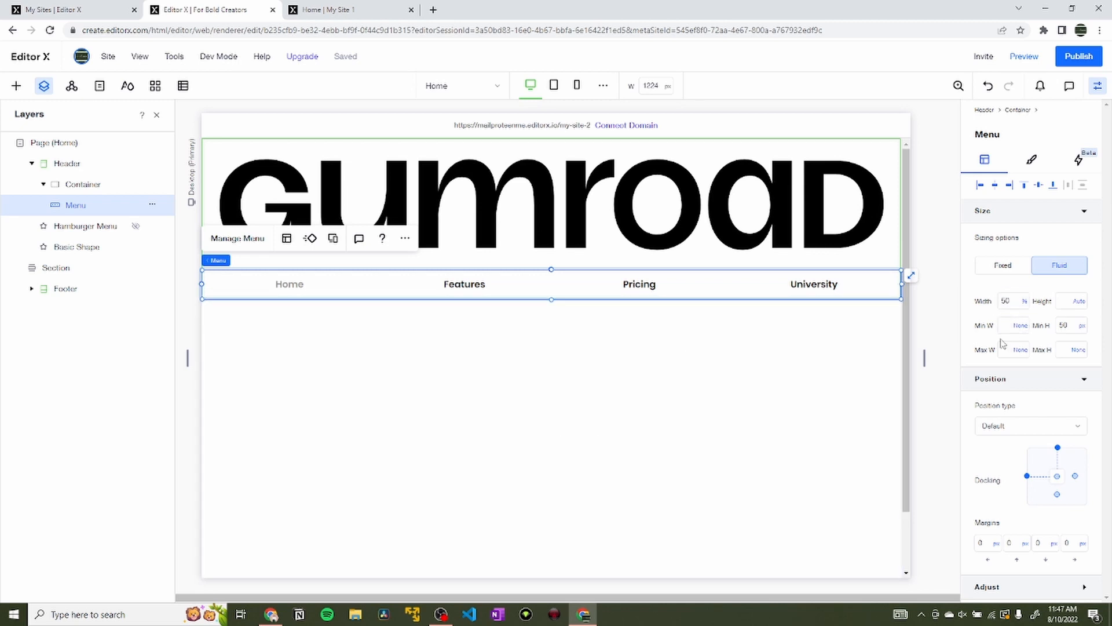
key(Return)
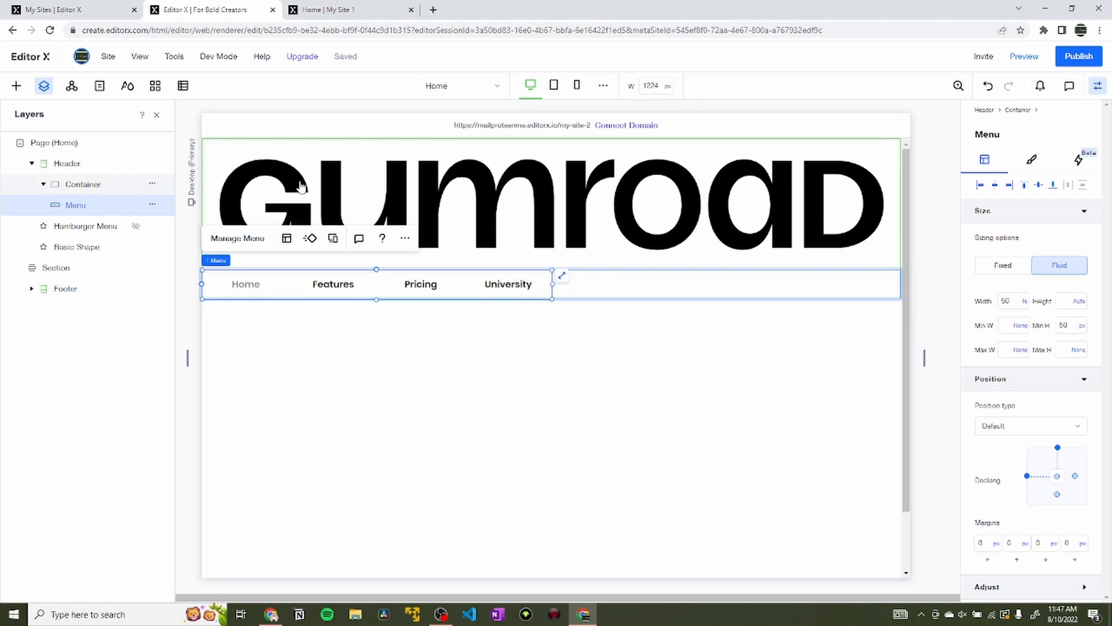
Add a button to the header container, beside the University menu item.
click(83, 184)
click(16, 86)
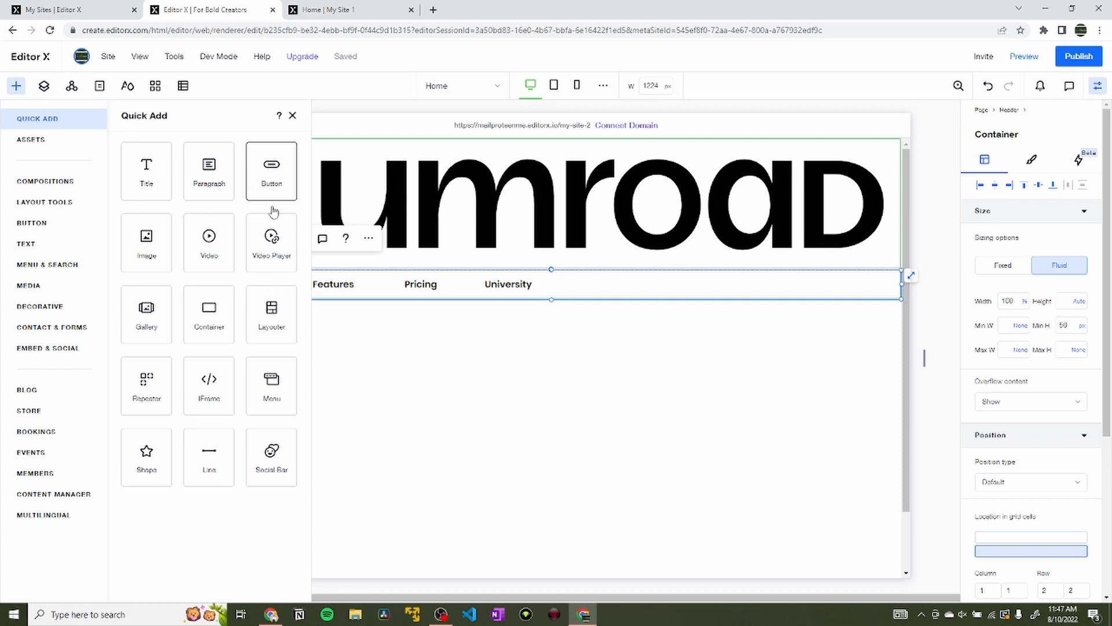
drag(273, 197, 657, 286)
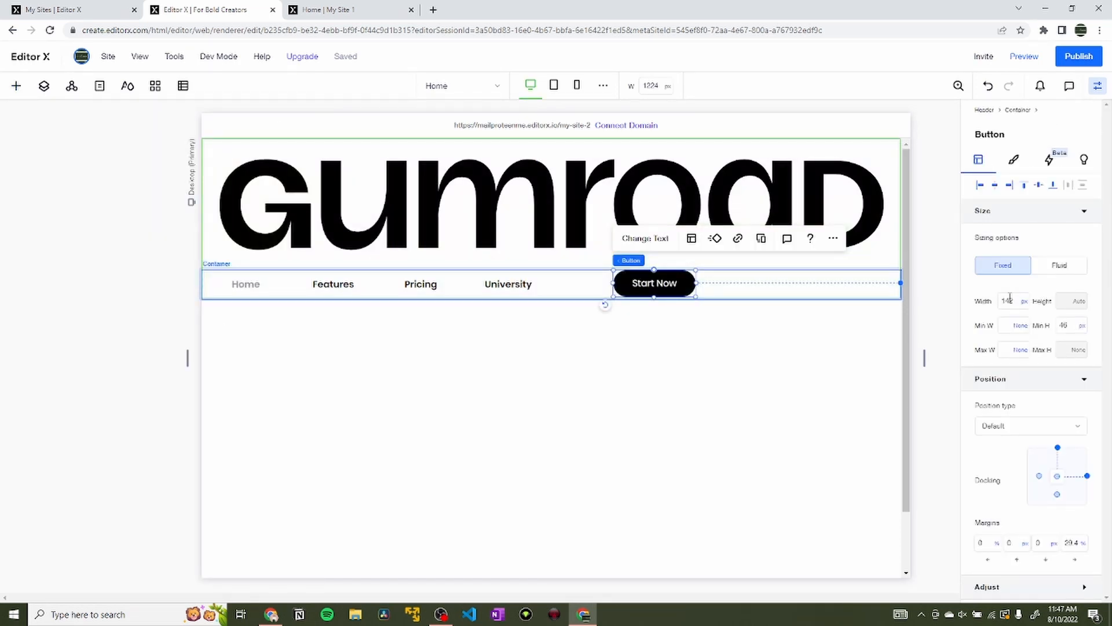
Set the button's width to 13%, its minimum height to 50 px and its right margin to 0.
click(1010, 297)
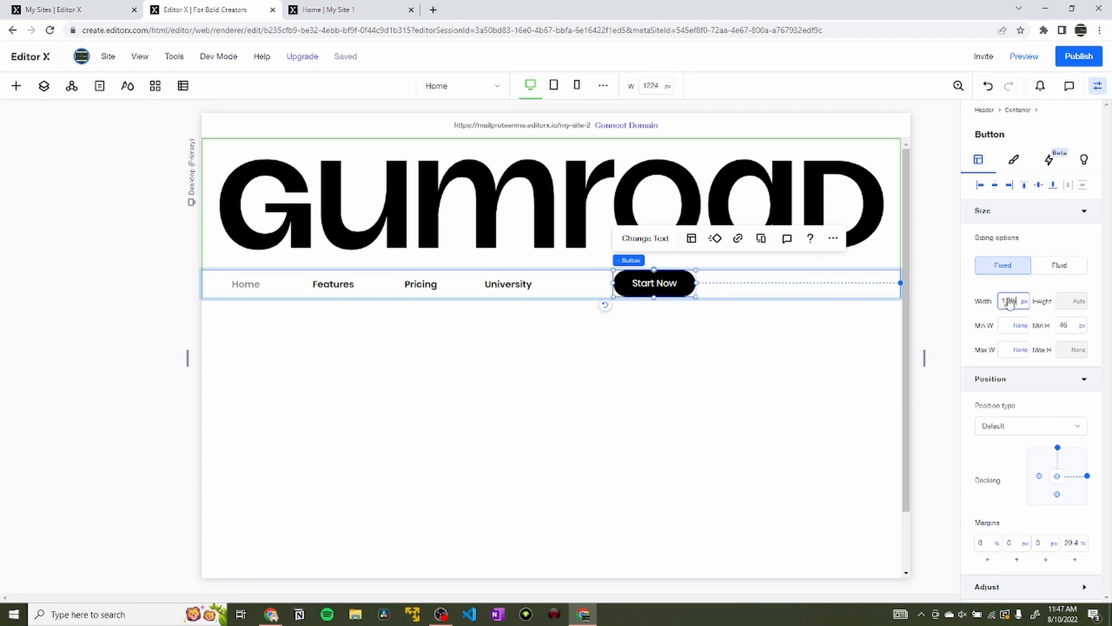
text(13%)
key(Return)
click(1073, 325)
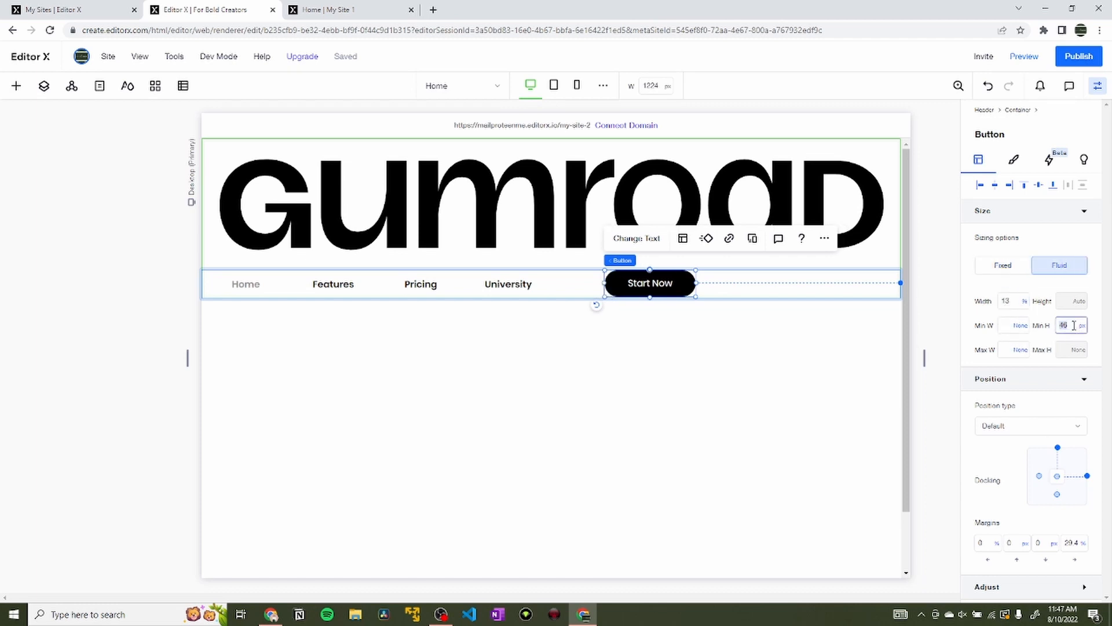
text(50px)
key(Return)
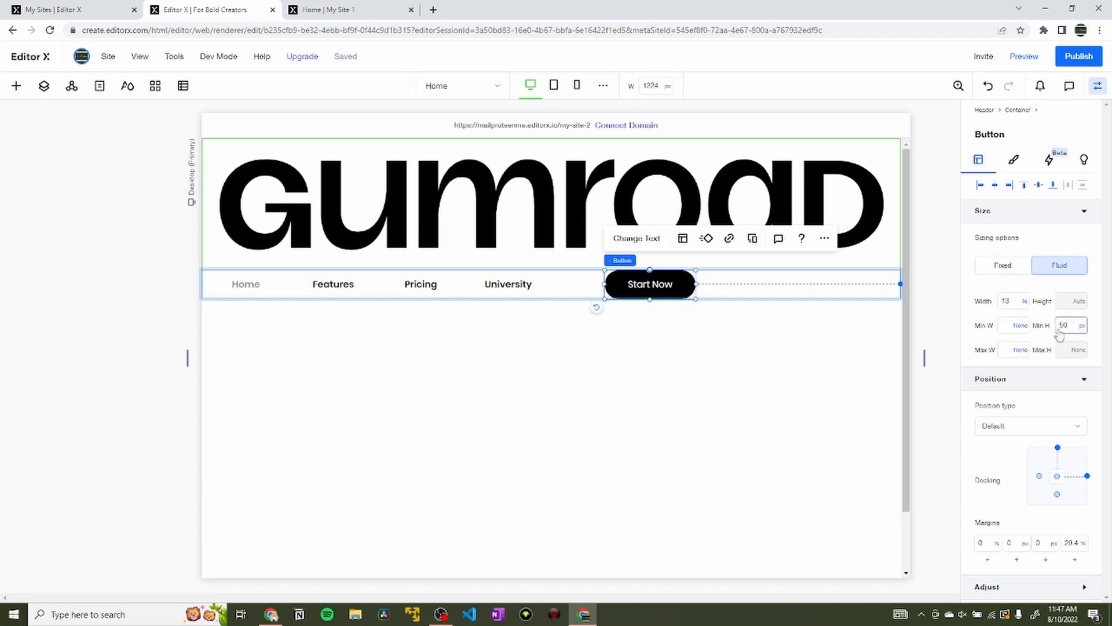
click(1069, 544)
key(Return)
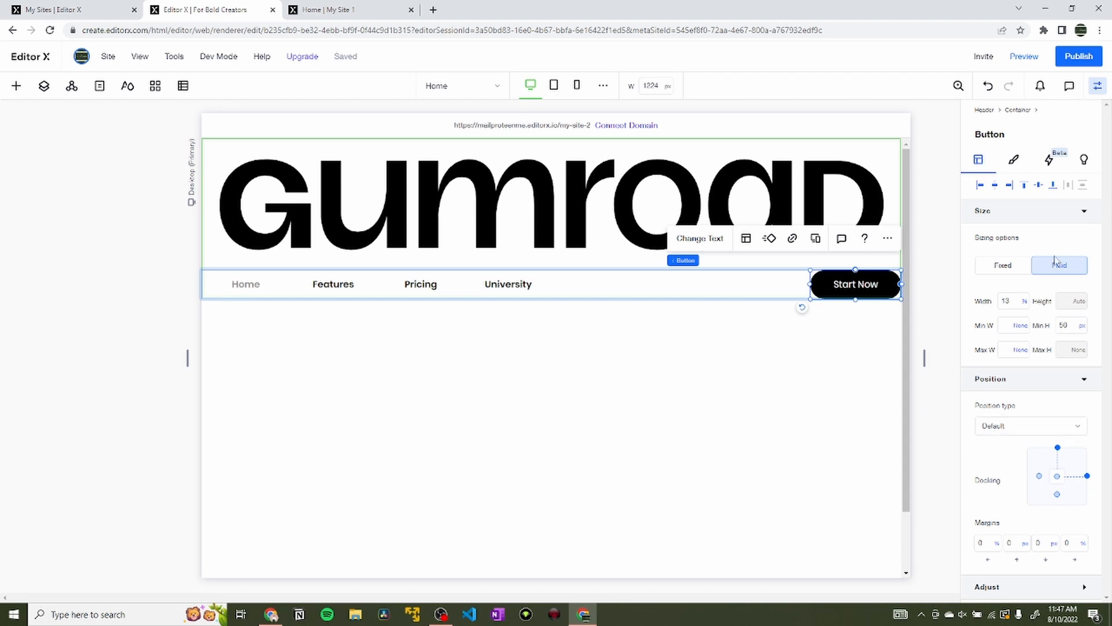
Square off the Start Now button by setting its corner radius to 0 px.
click(1013, 160)
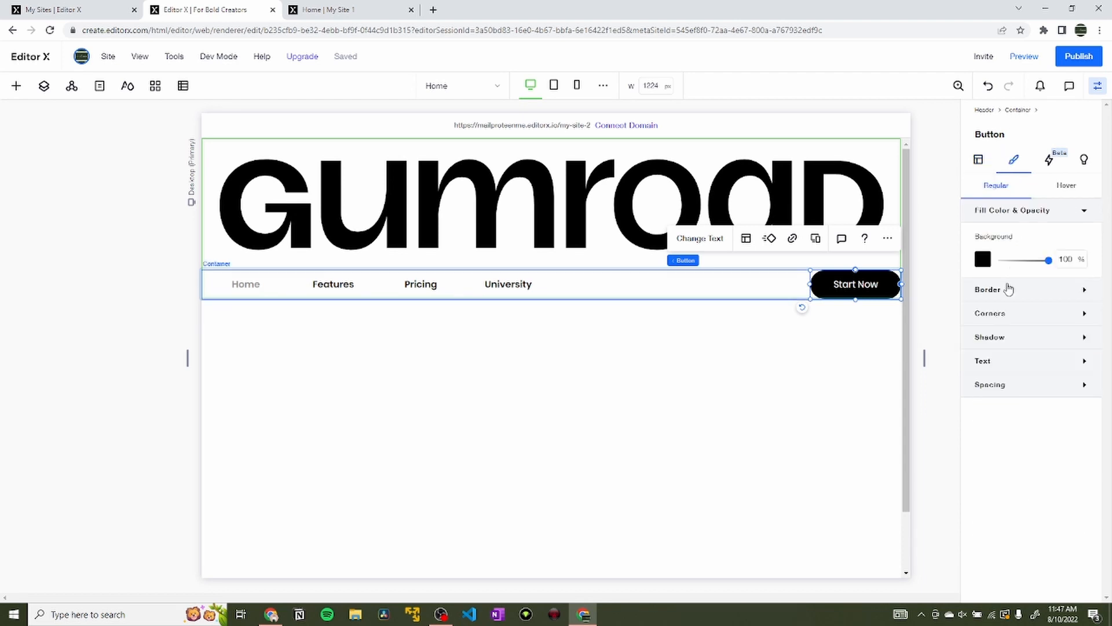
click(1011, 312)
click(990, 357)
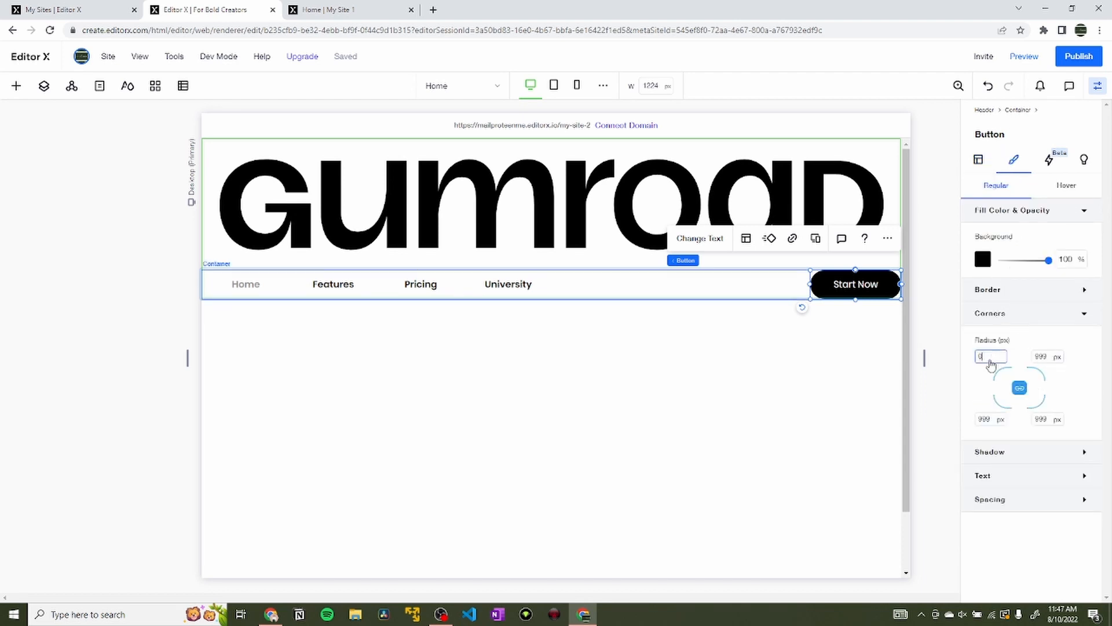
text(0)
key(Return)
Set the Start Now button's hover background to the saved light pink colour.
click(978, 161)
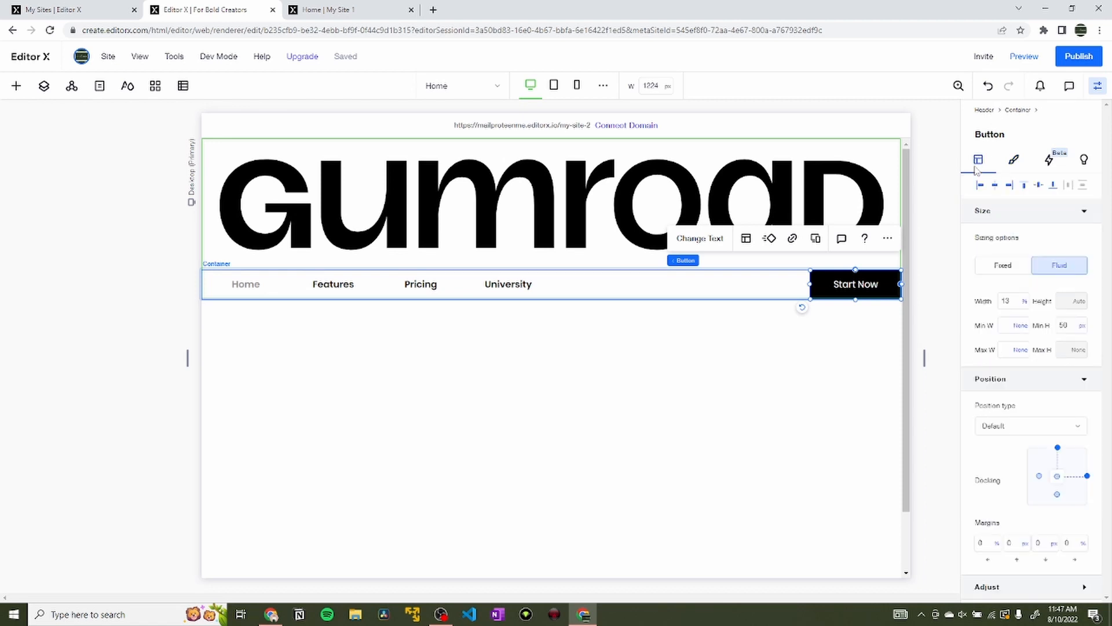
click(1043, 165)
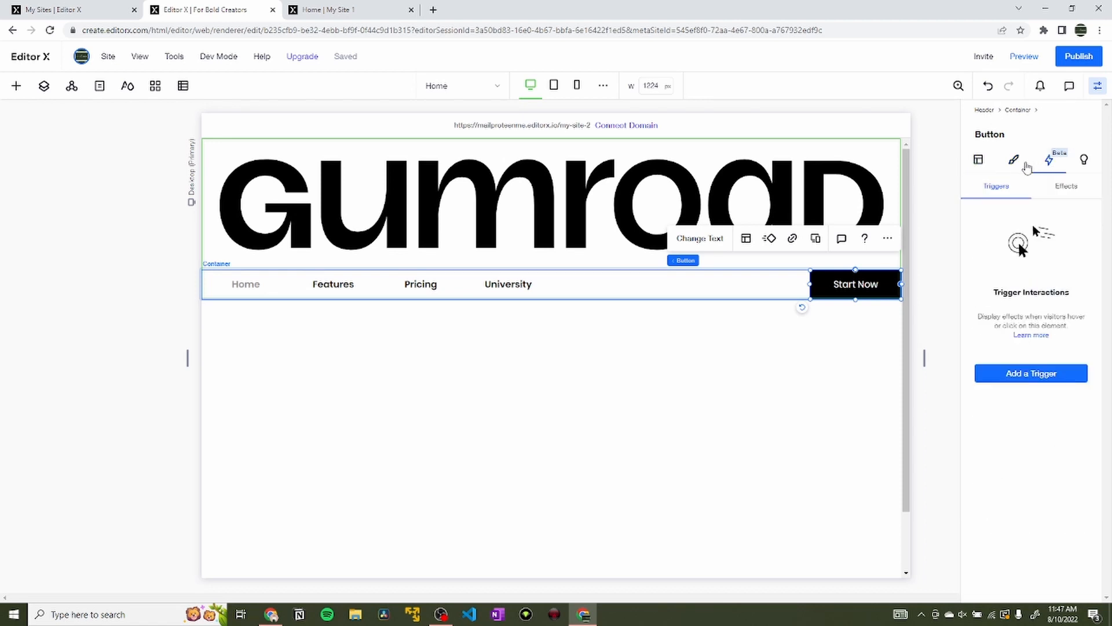
click(1023, 164)
click(1055, 186)
click(982, 259)
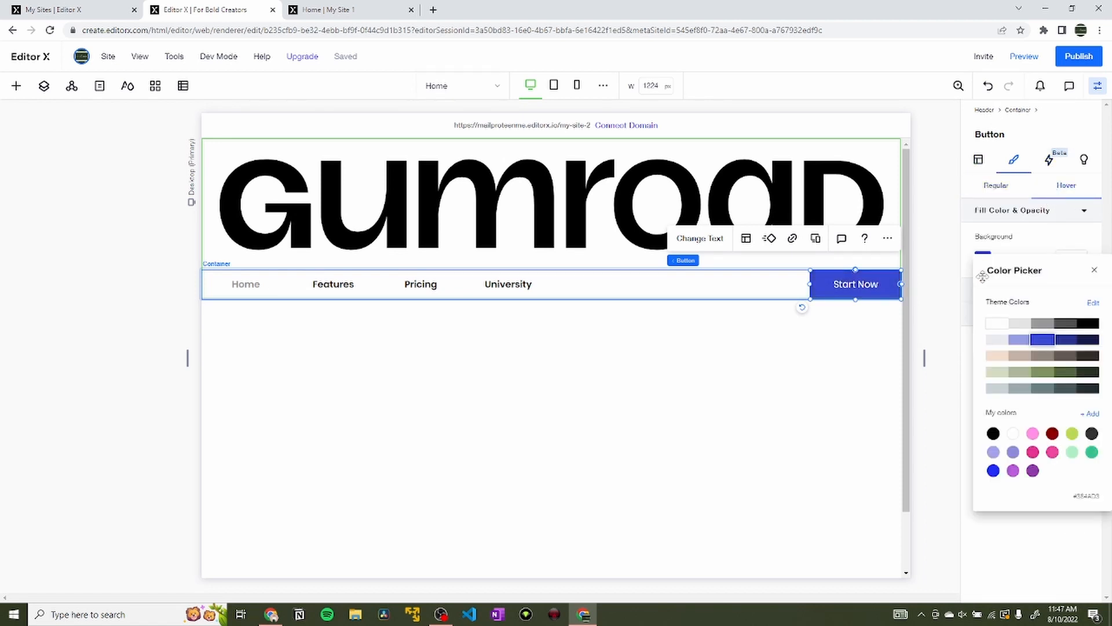
click(1033, 433)
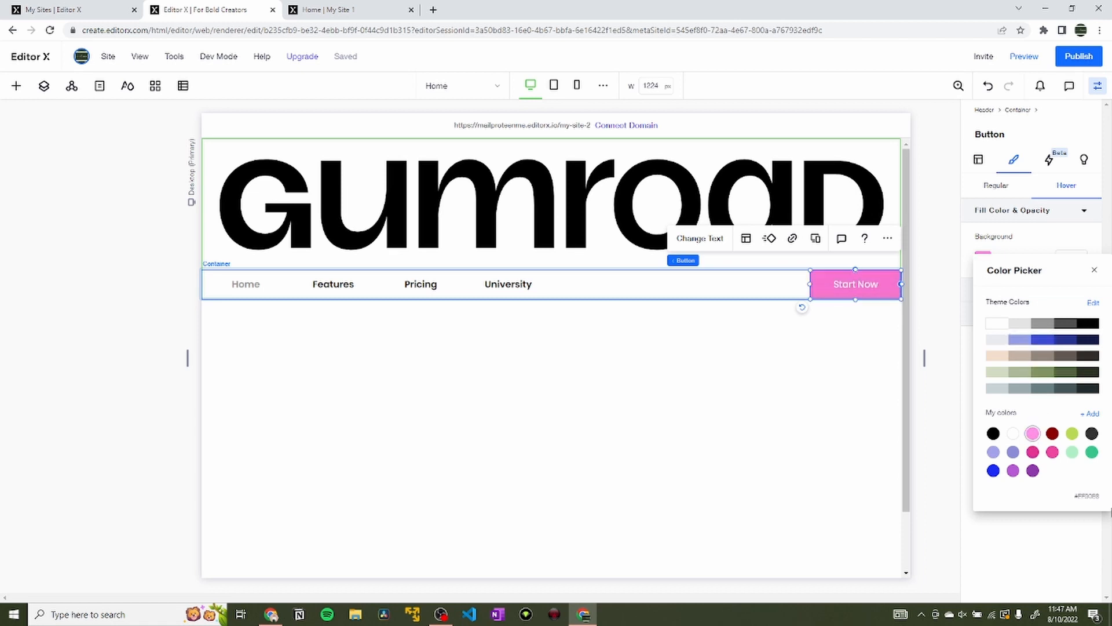
click(1077, 498)
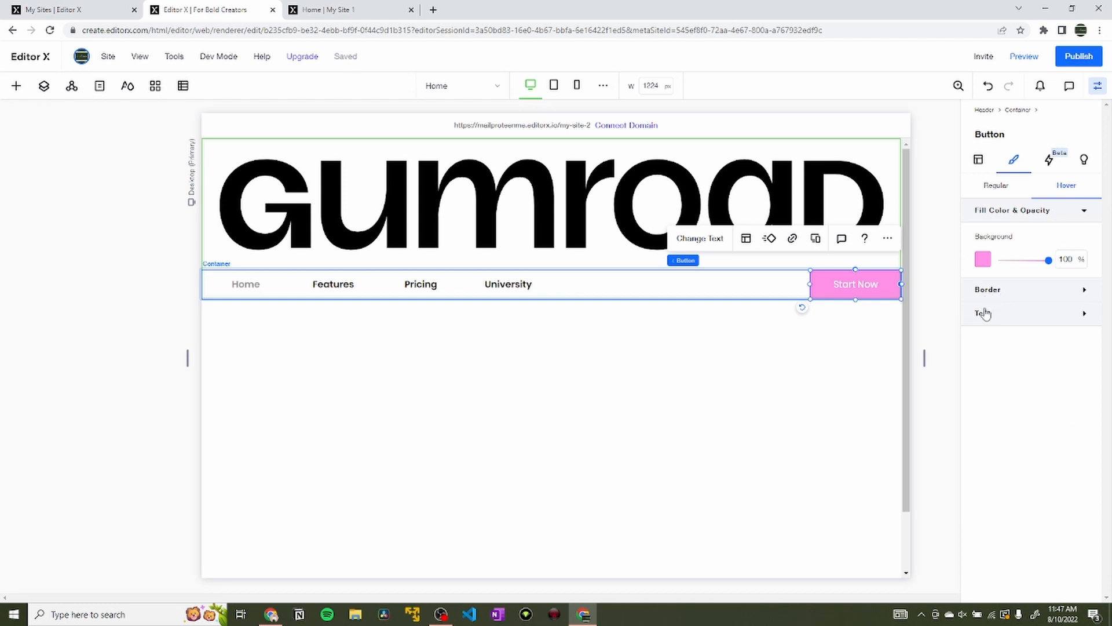
Set the Start Now button's hover text colour to black.
click(985, 313)
click(1079, 343)
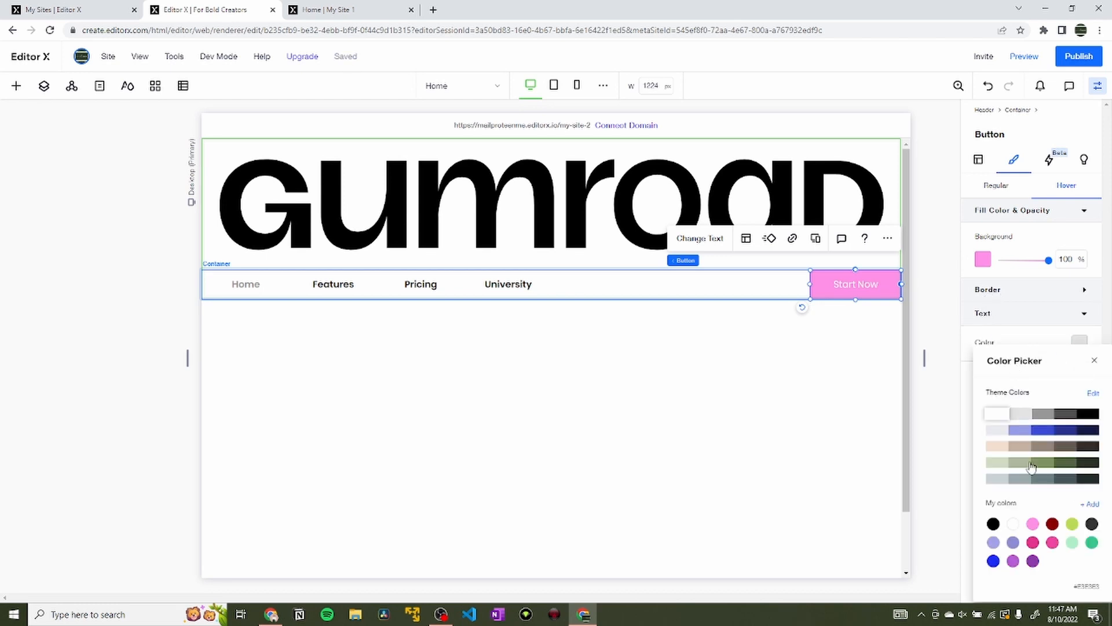
click(993, 523)
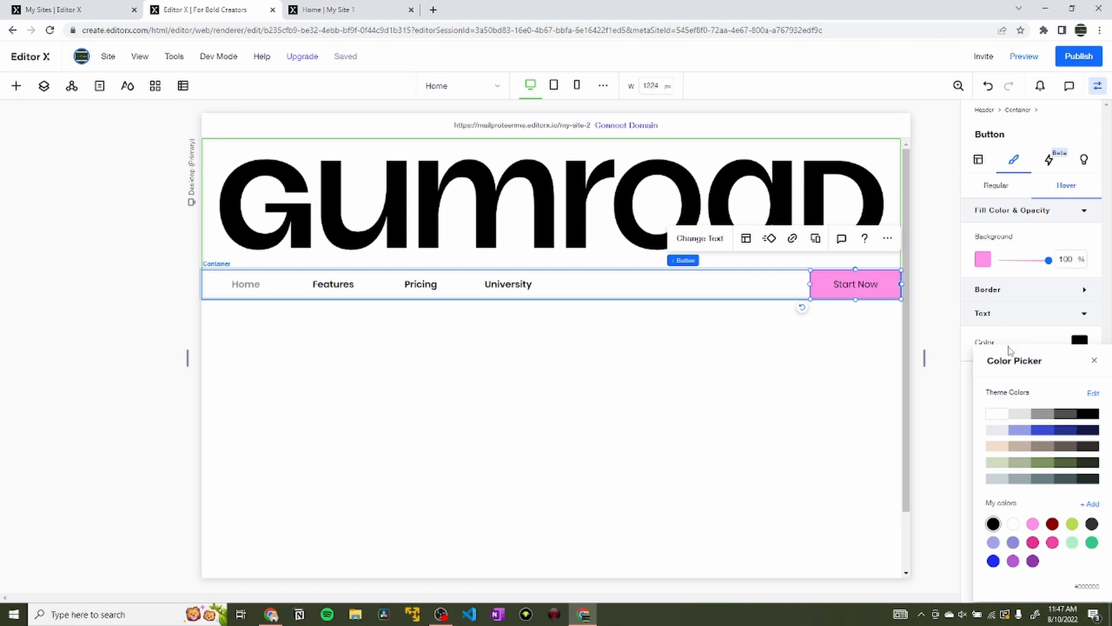
click(984, 346)
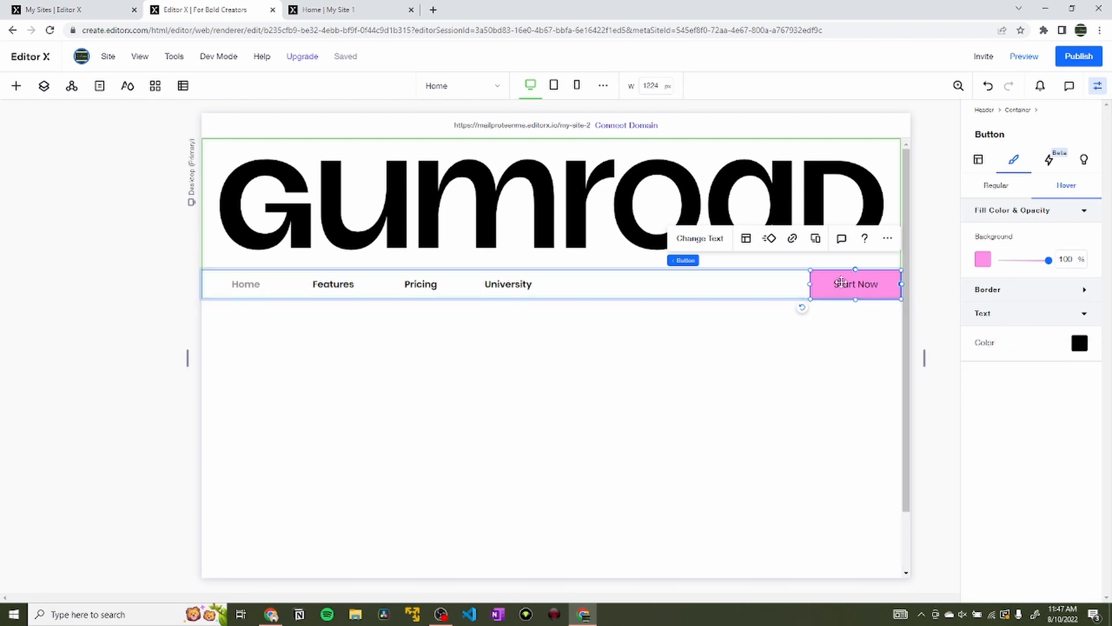
Set the Start Now button's border width to 2 px in its regular state.
click(994, 185)
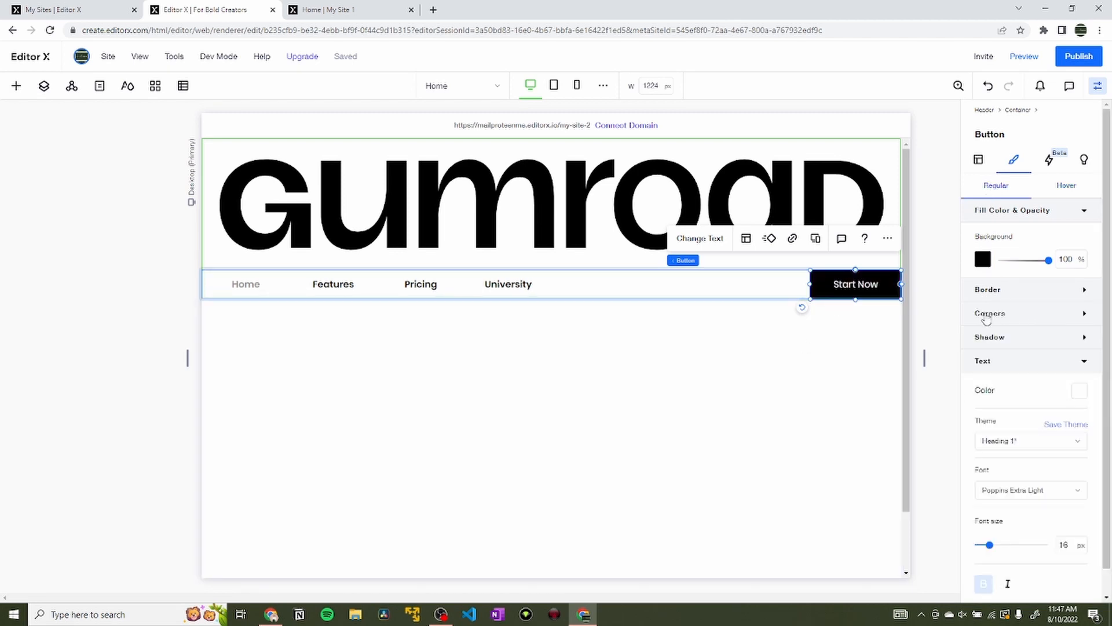
click(1010, 290)
click(1063, 395)
text(2)
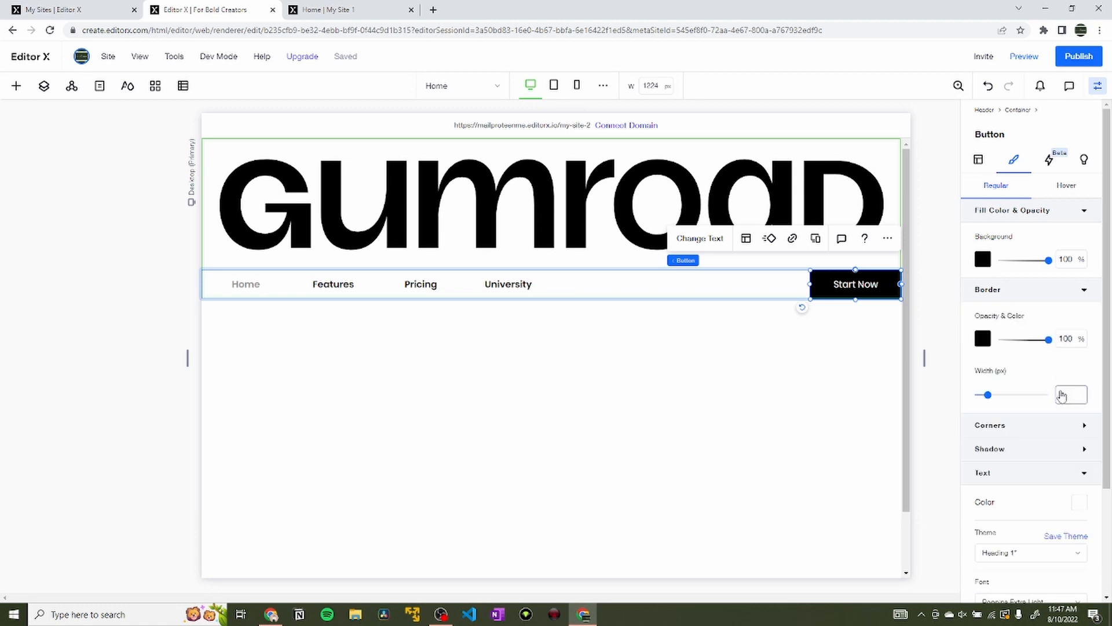
Try border widths of 2 px and 11 px on the header container.
click(594, 293)
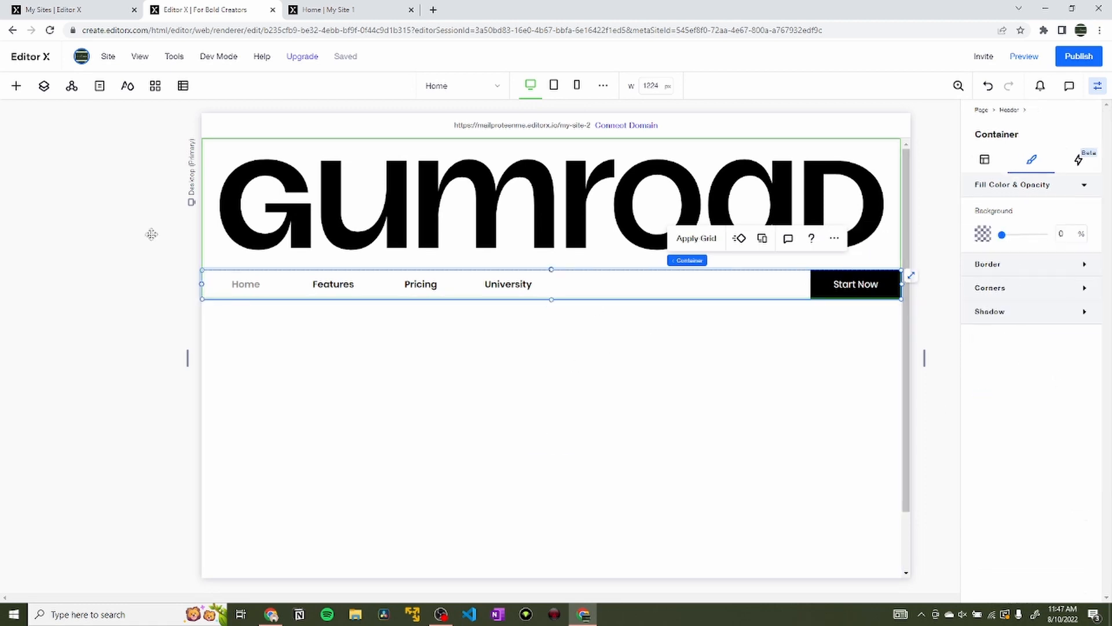
click(995, 264)
click(1062, 369)
text(2)
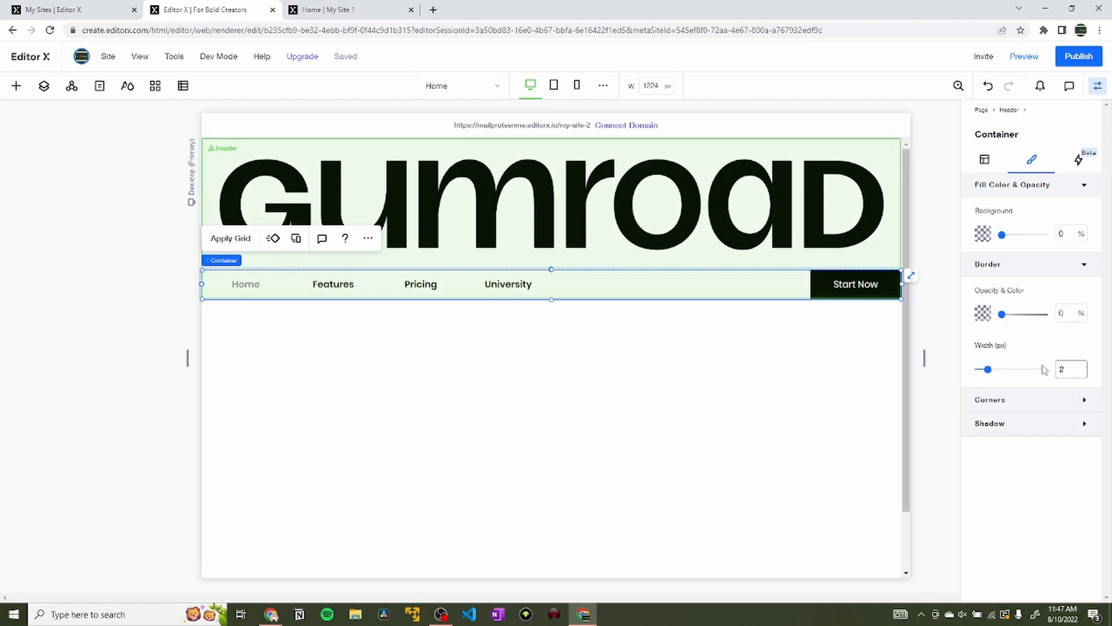
click(710, 346)
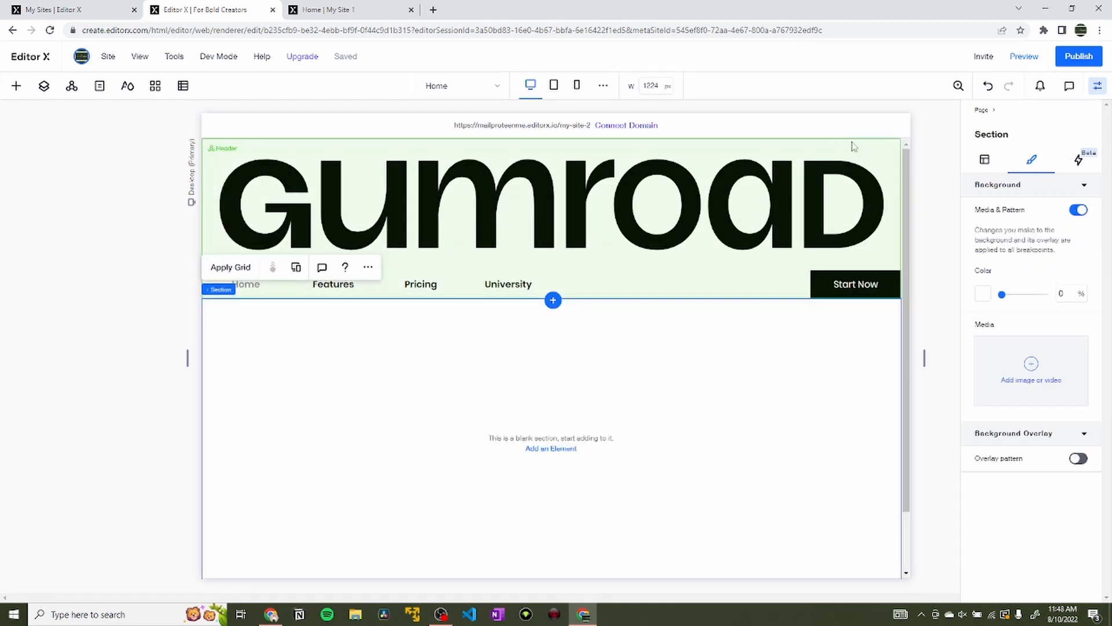
click(834, 183)
click(691, 281)
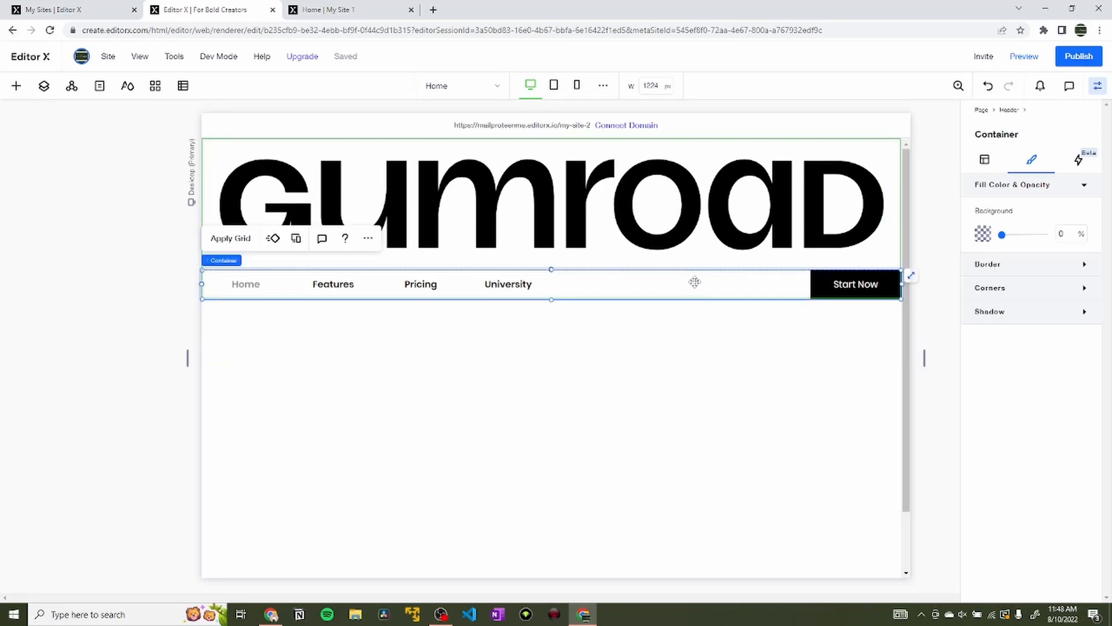
click(1042, 265)
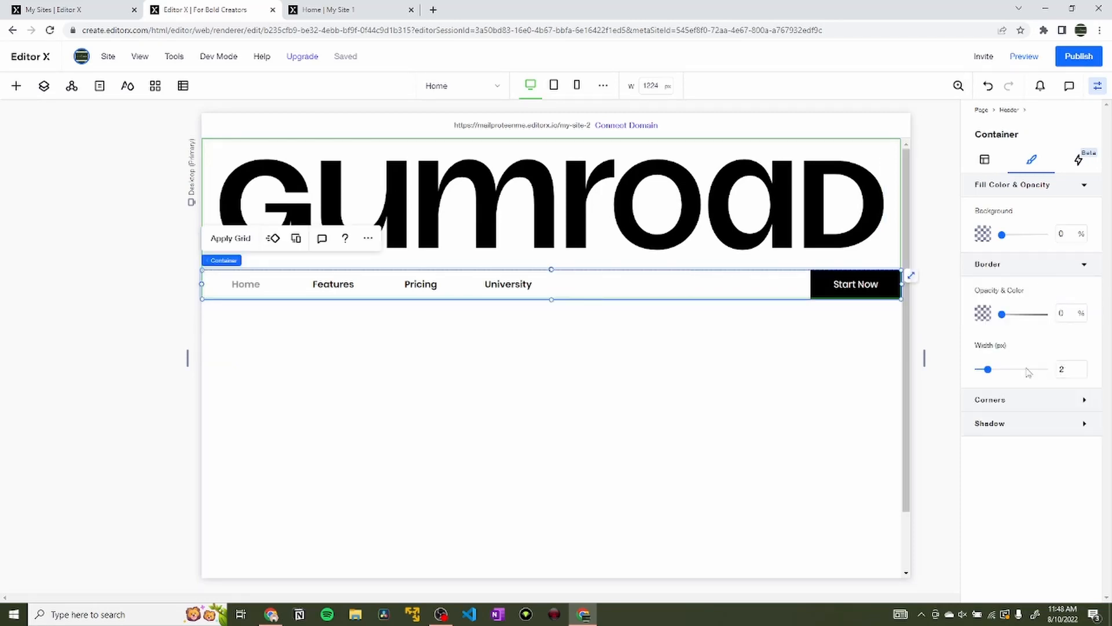
drag(988, 370, 1031, 370)
click(800, 378)
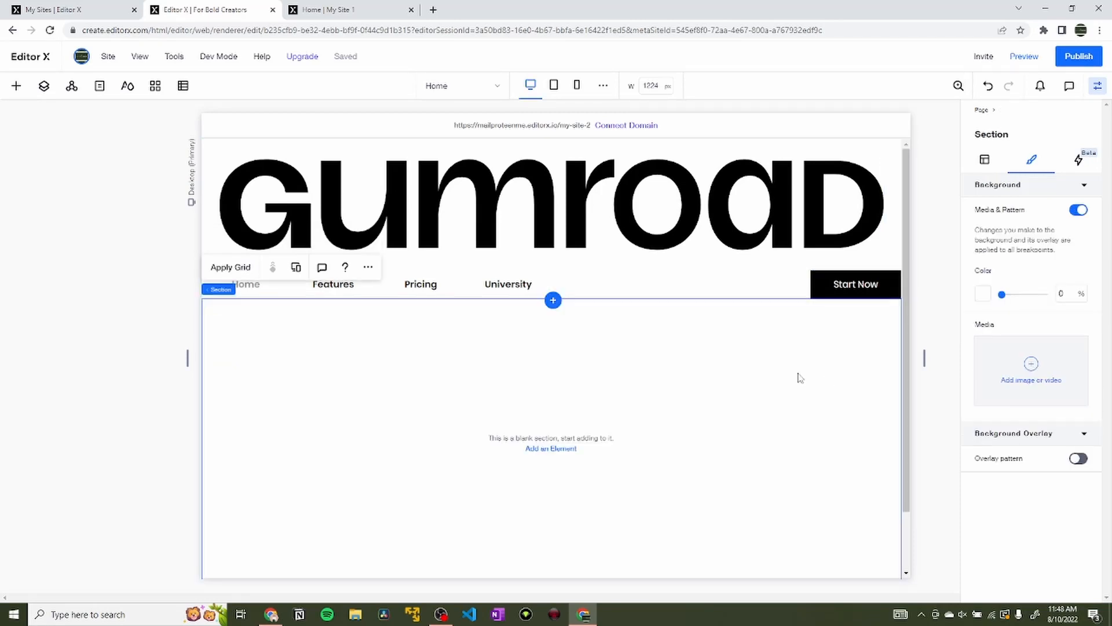
Give the header container a black border at 100% opacity with a width of 2 px.
click(771, 280)
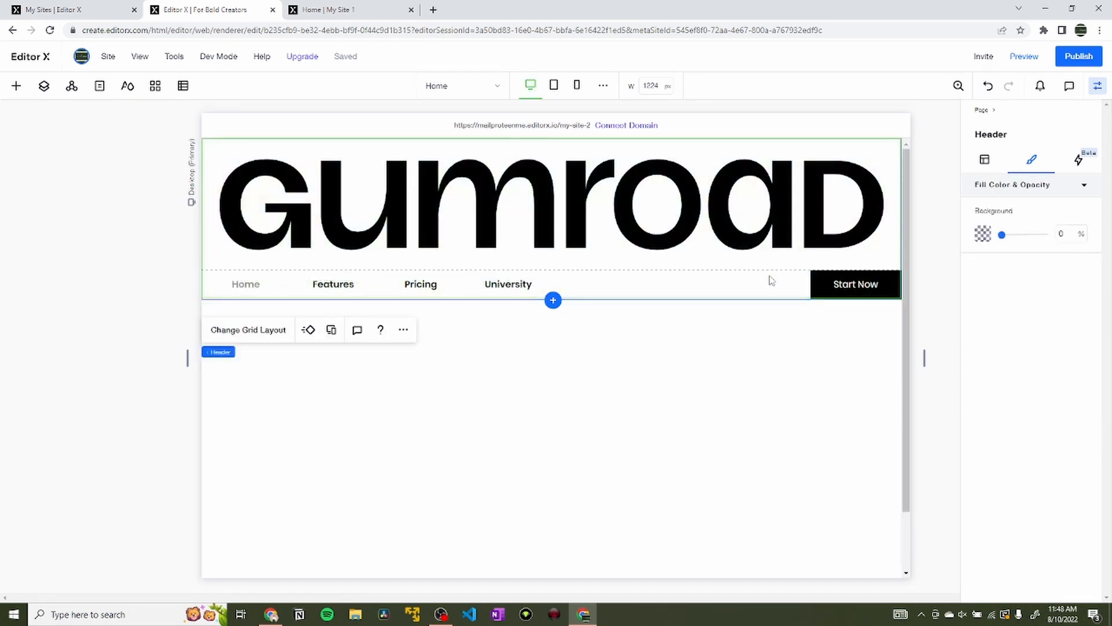
click(706, 280)
click(996, 276)
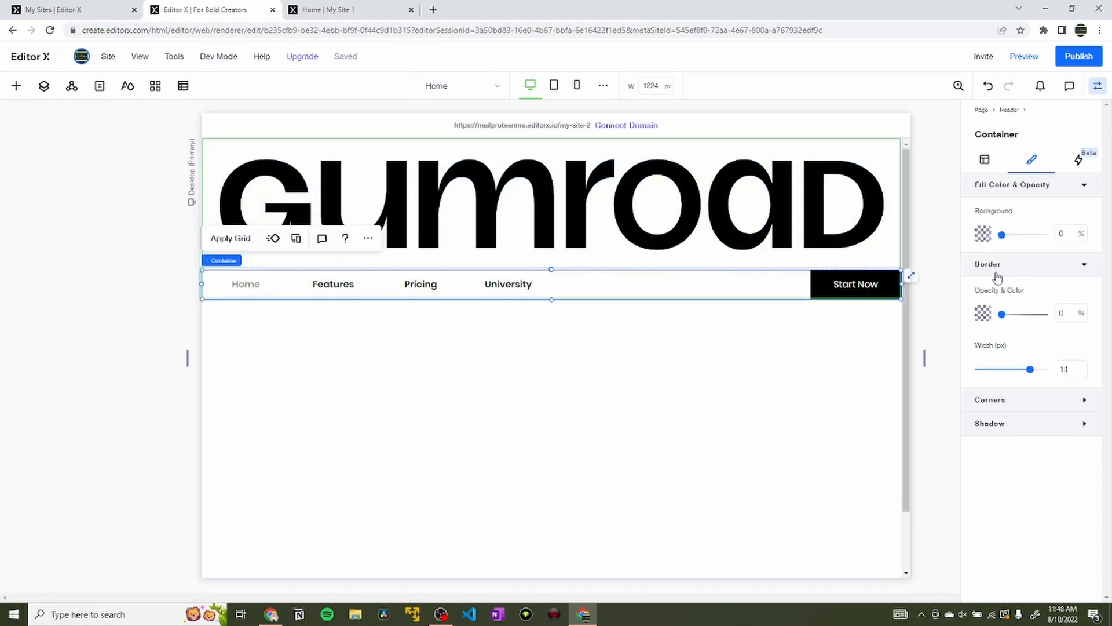
click(982, 313)
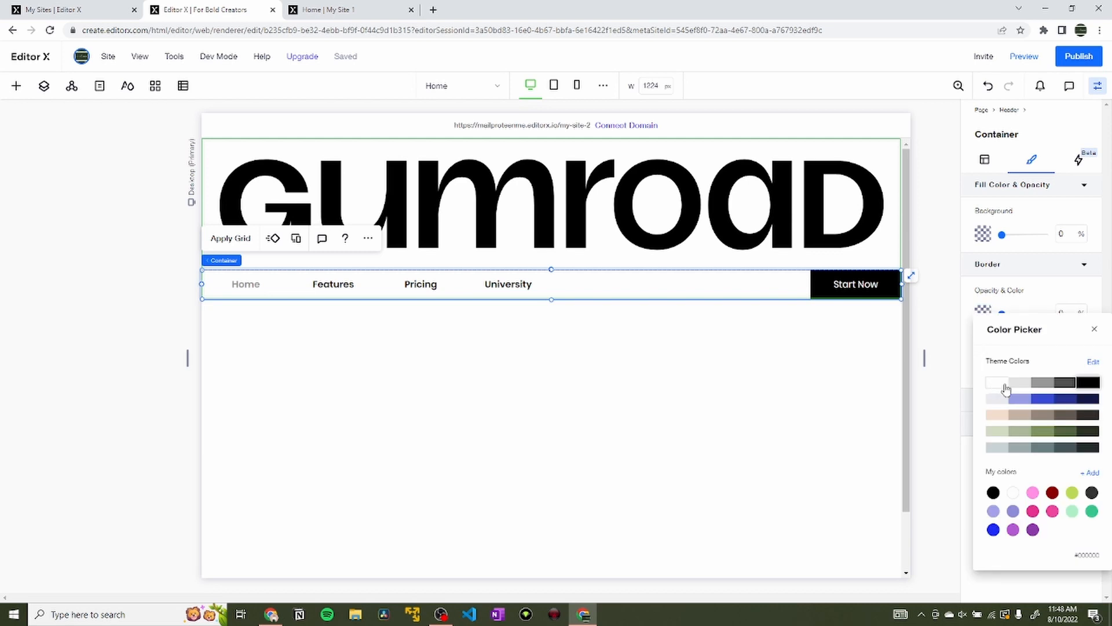
click(1037, 288)
double_click(1062, 370)
text(2)
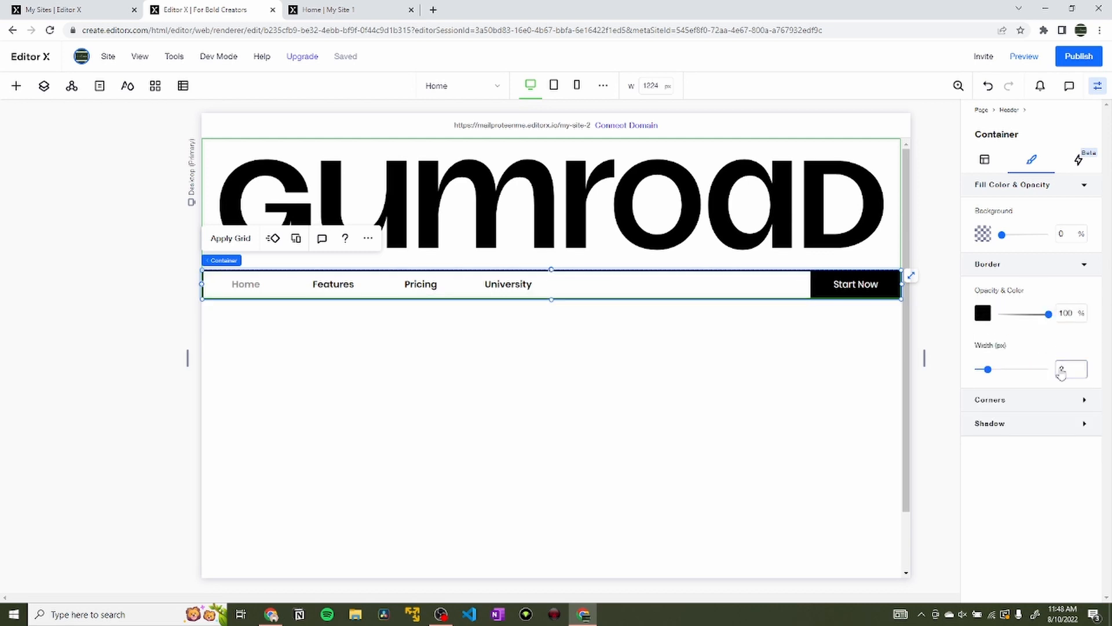
Duplicate the Start Now button and place the copy flush against the left side of the original in the navigation row.
click(826, 285)
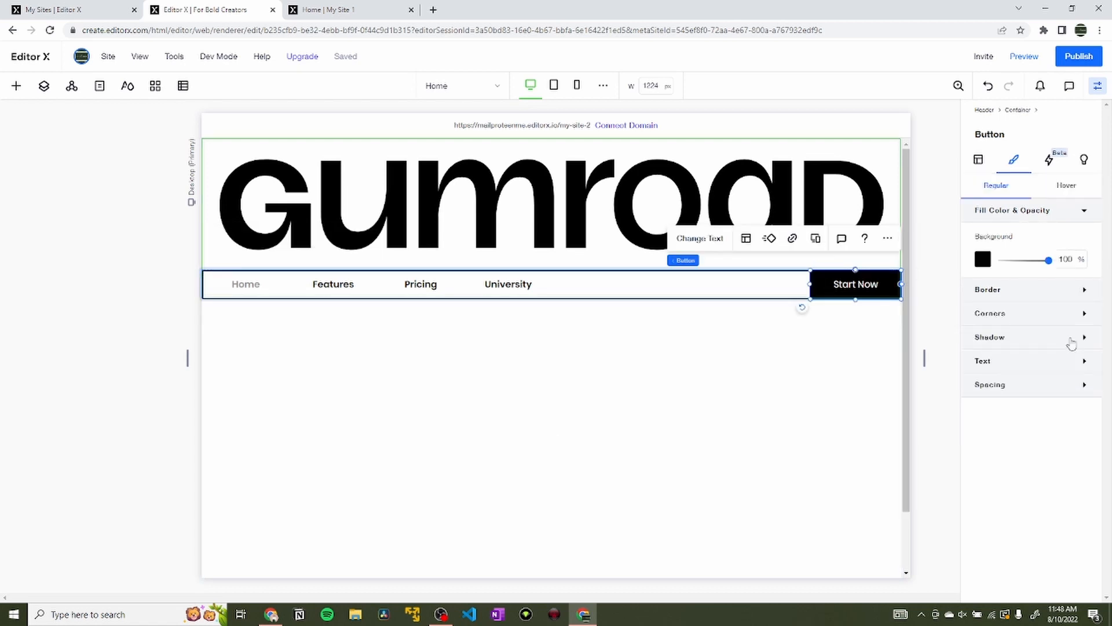
click(1001, 295)
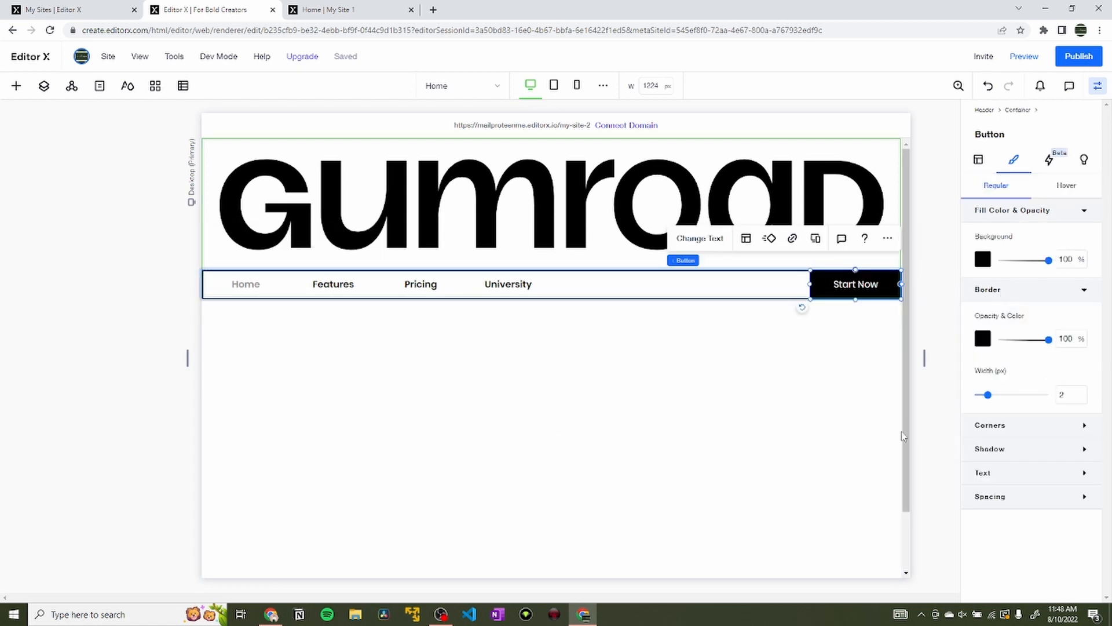
click(844, 398)
click(823, 279)
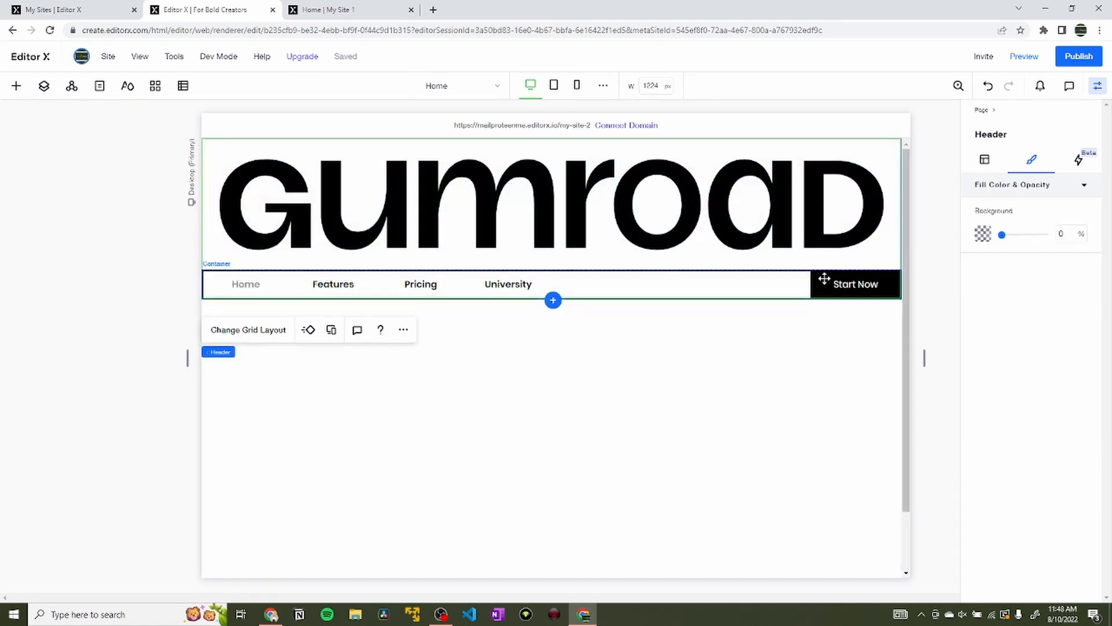
click(824, 279)
click(825, 280)
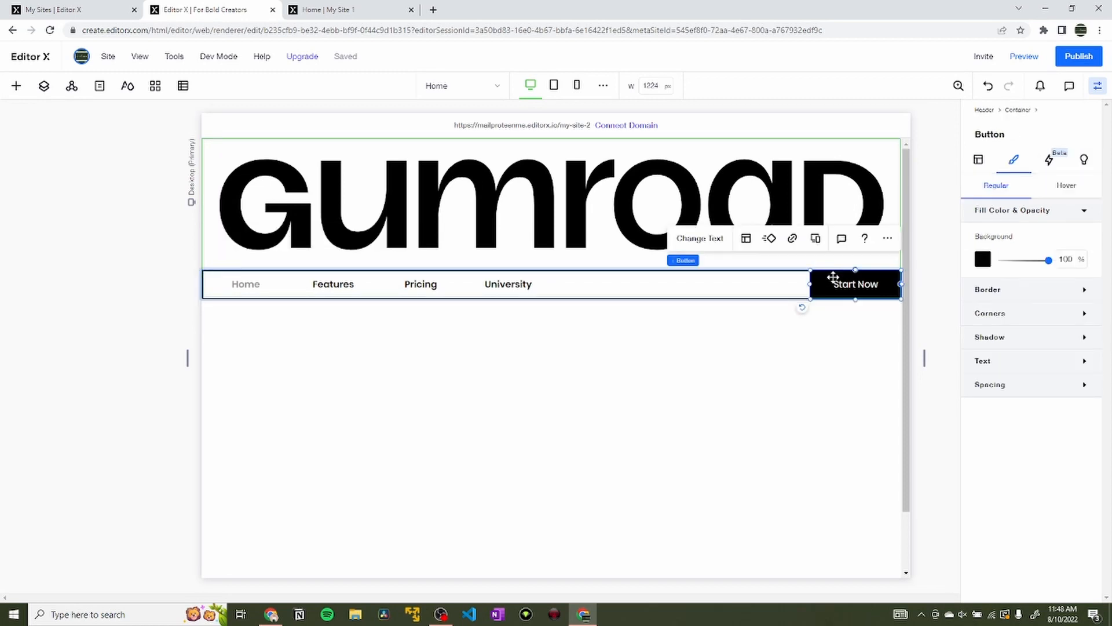
drag(825, 281, 739, 284)
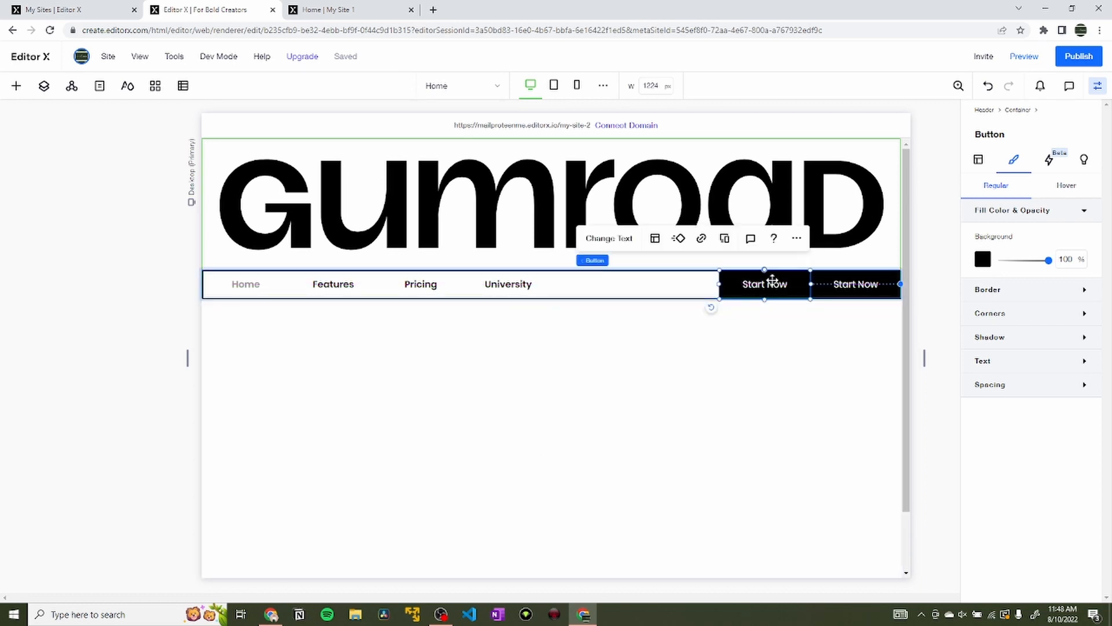
Give the copied Start Now button a white background and black text in its regular state.
click(981, 260)
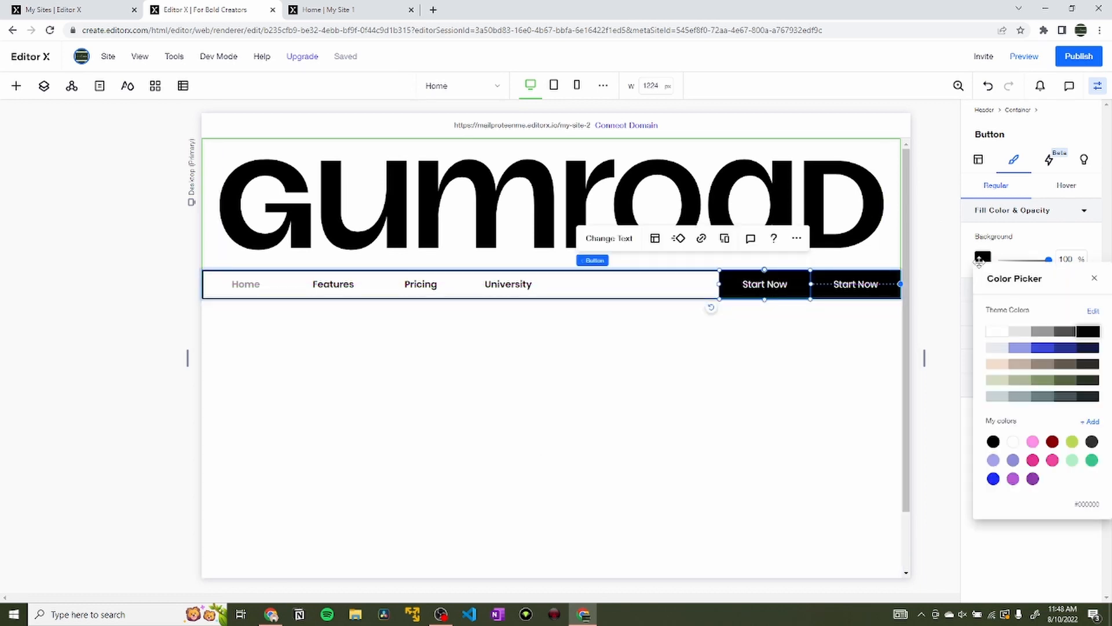
click(1001, 333)
click(1023, 226)
click(1000, 362)
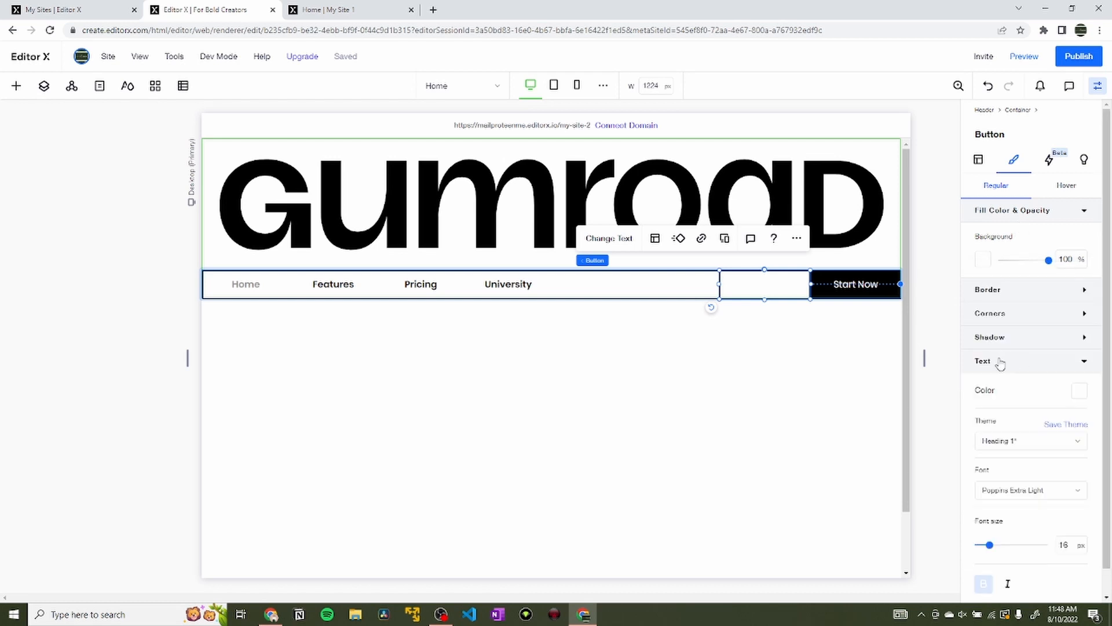
click(1079, 391)
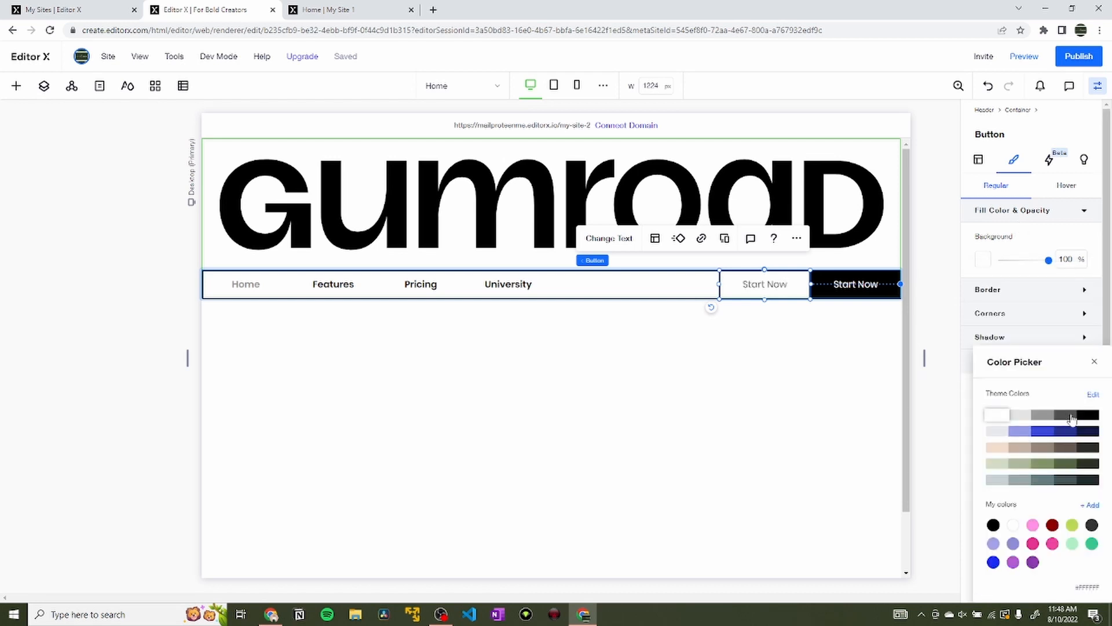
click(992, 525)
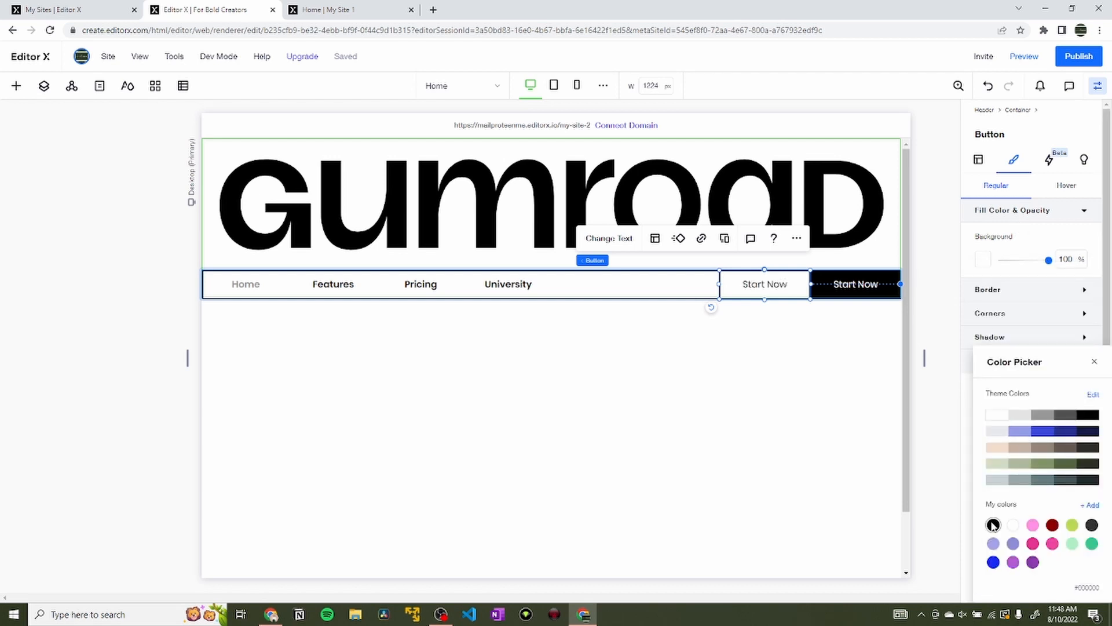
click(1003, 278)
click(752, 386)
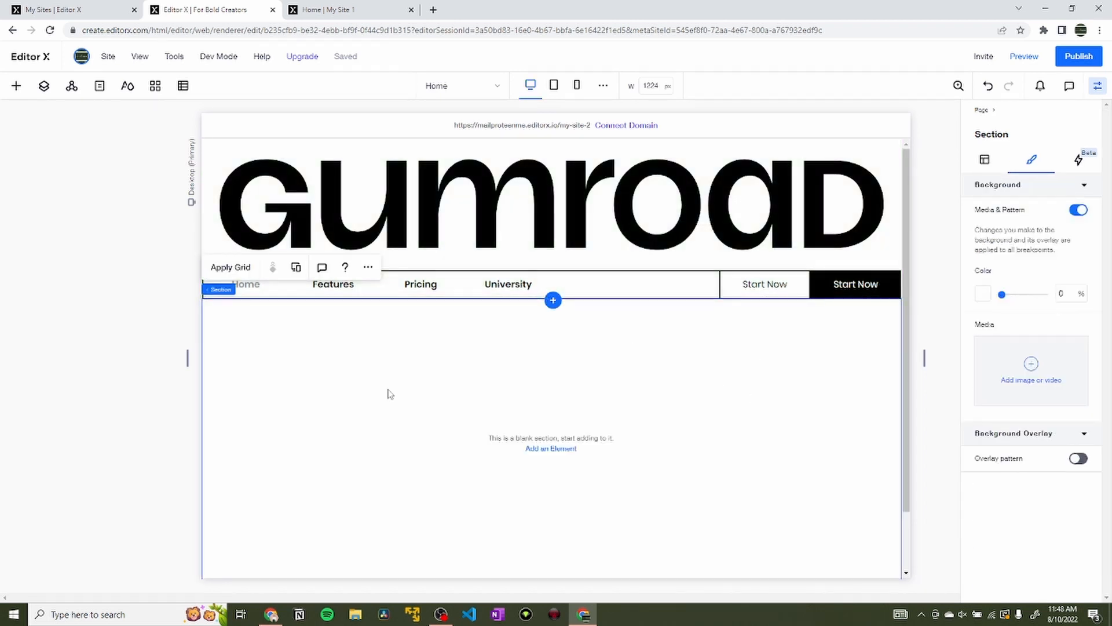
Change the white Start Now button's text font to Prompt, without bold.
click(759, 287)
click(760, 287)
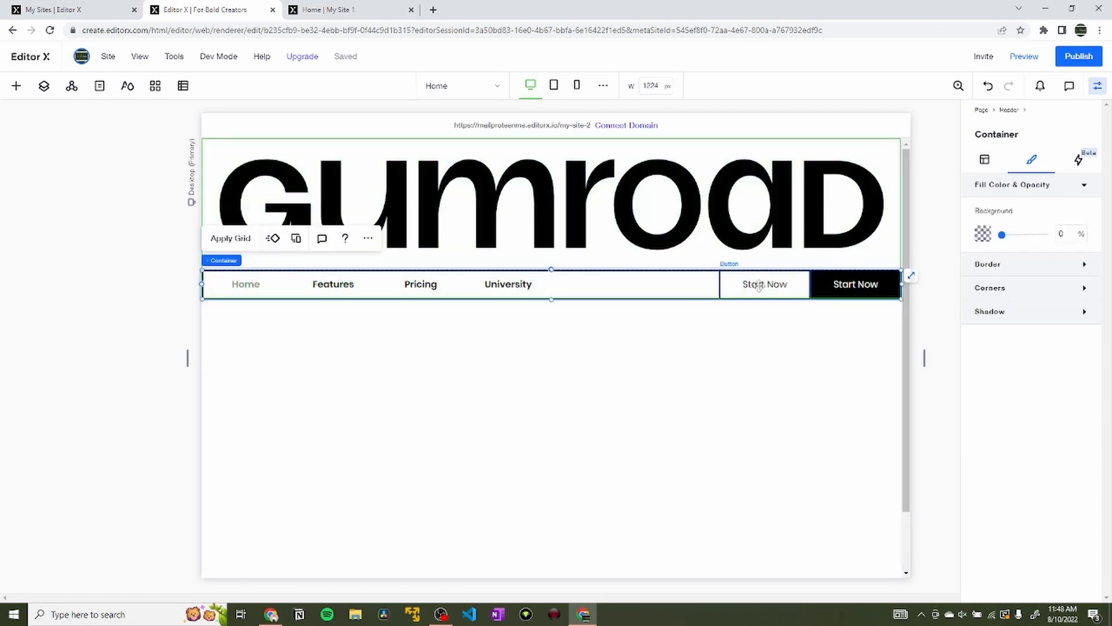
click(759, 287)
click(992, 364)
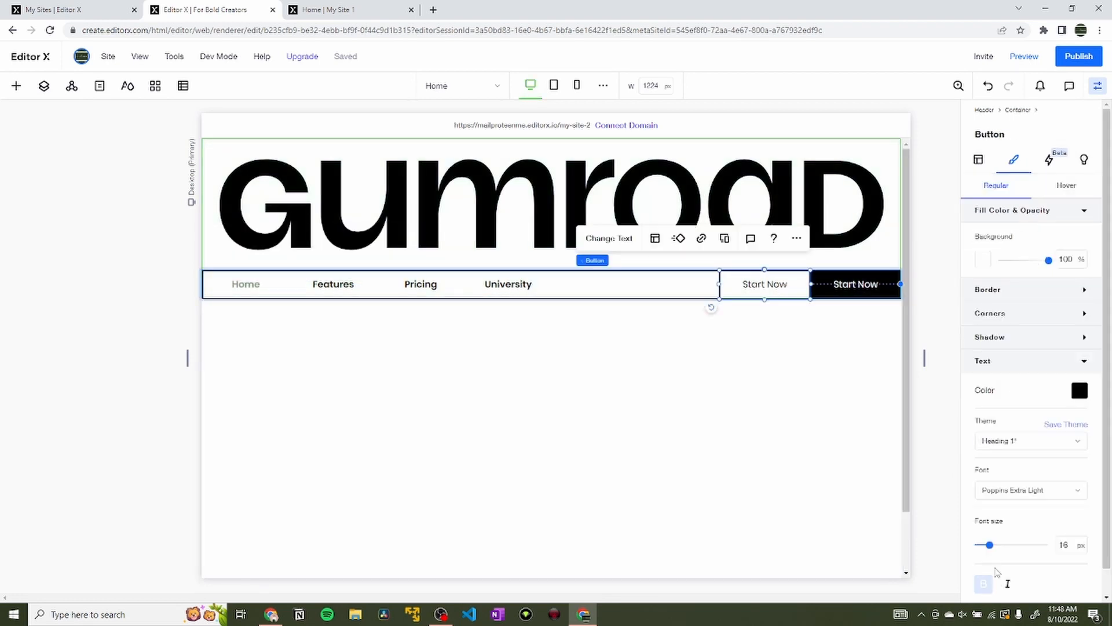
click(1011, 492)
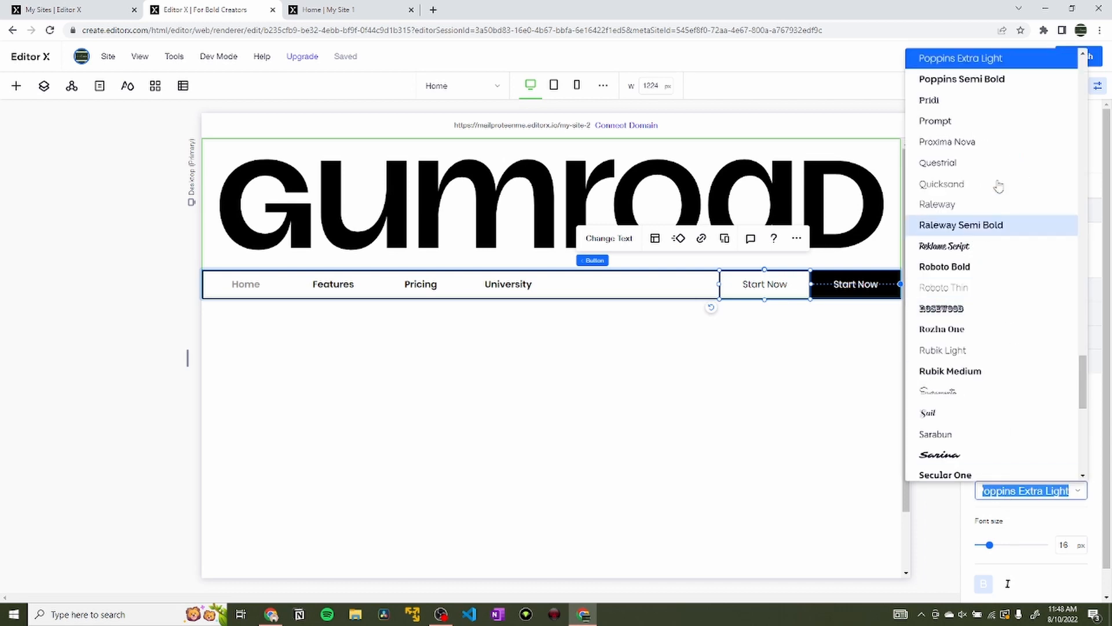
click(989, 127)
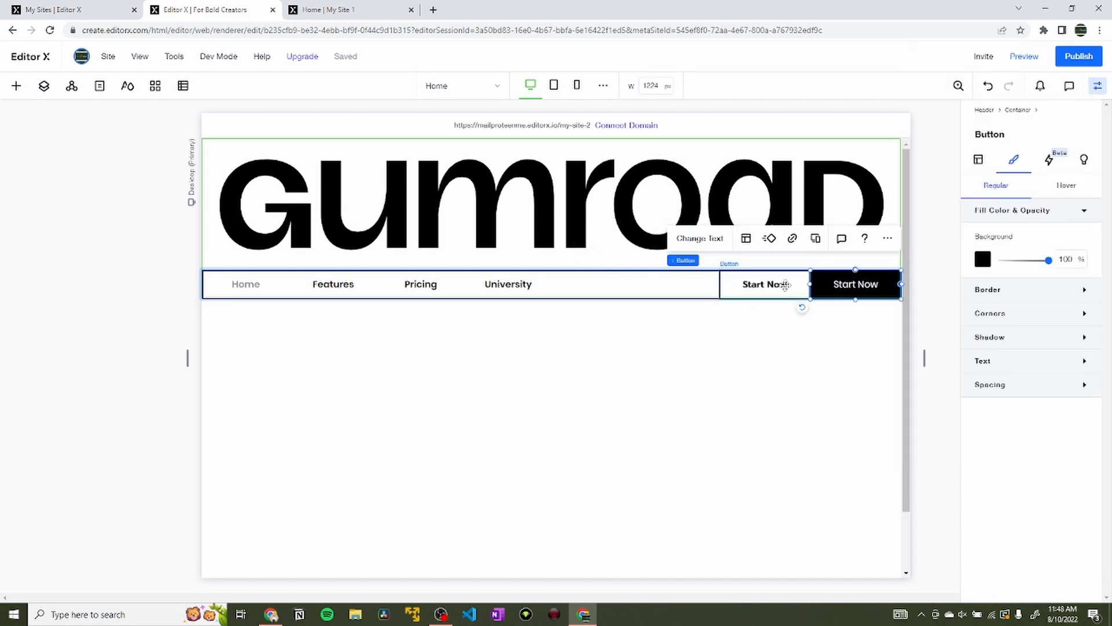
click(969, 364)
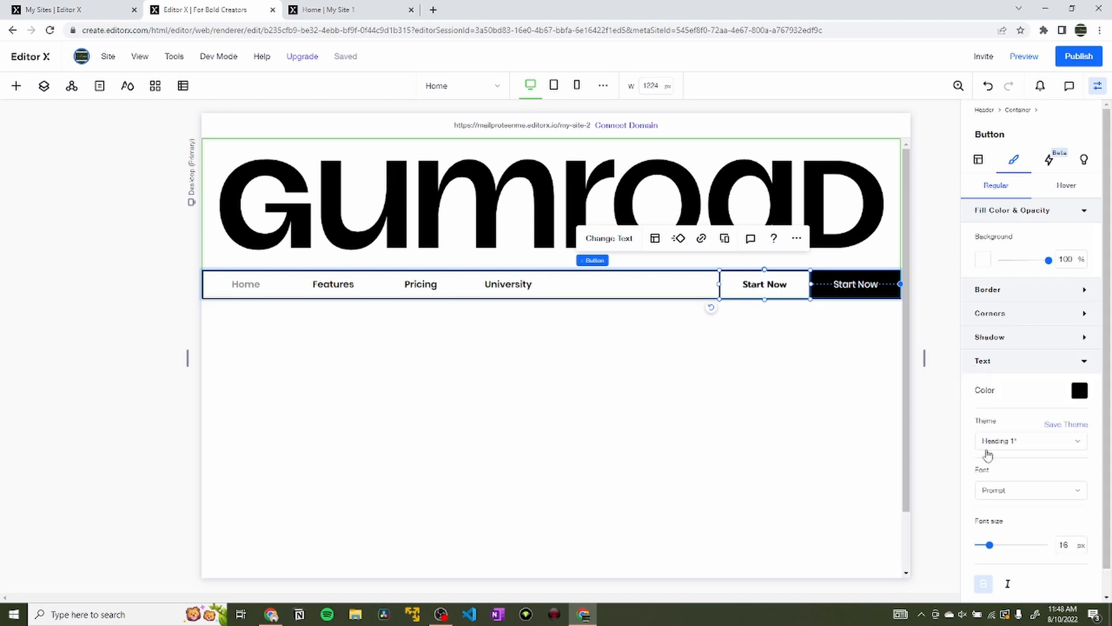
Try the Pridi font on the black Start Now button, and settle on Prompt without bold.
click(875, 290)
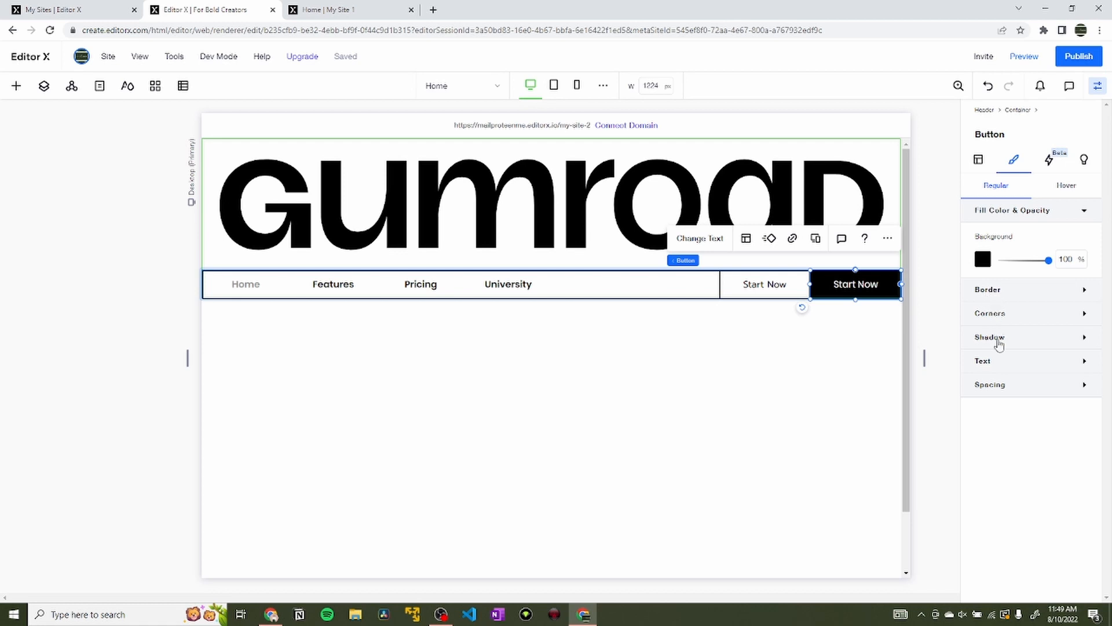
click(995, 360)
click(1060, 491)
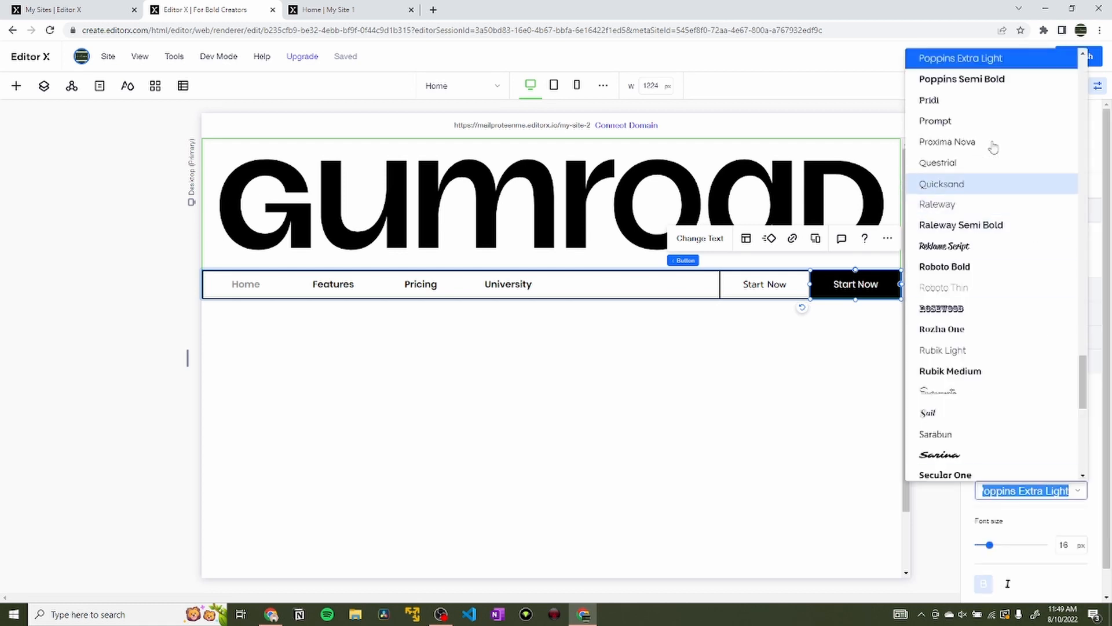
click(980, 102)
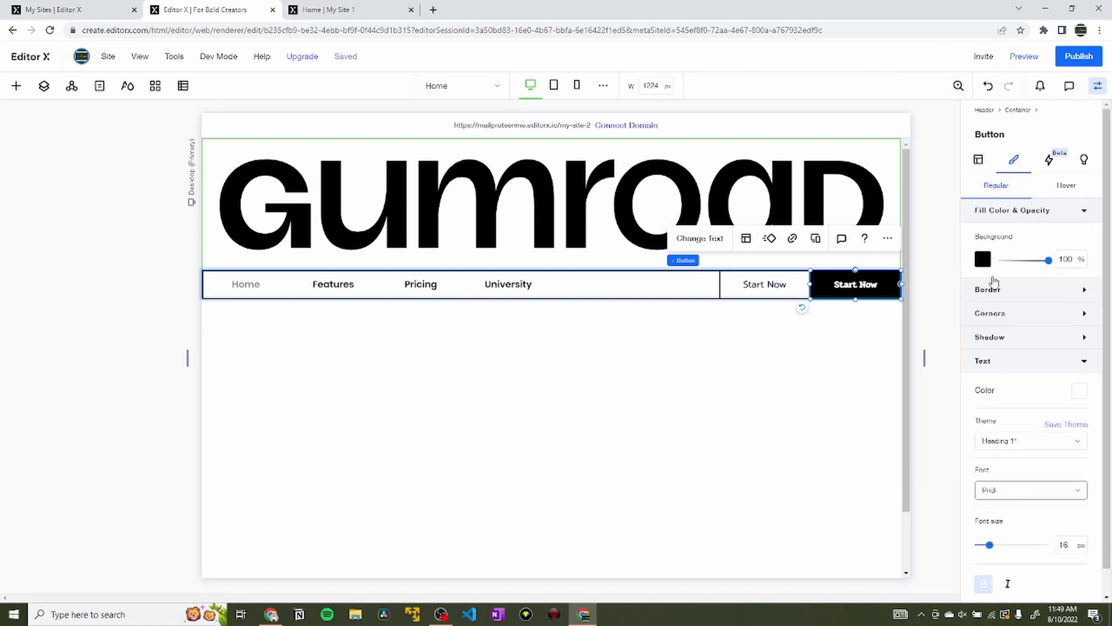
click(1011, 492)
click(970, 80)
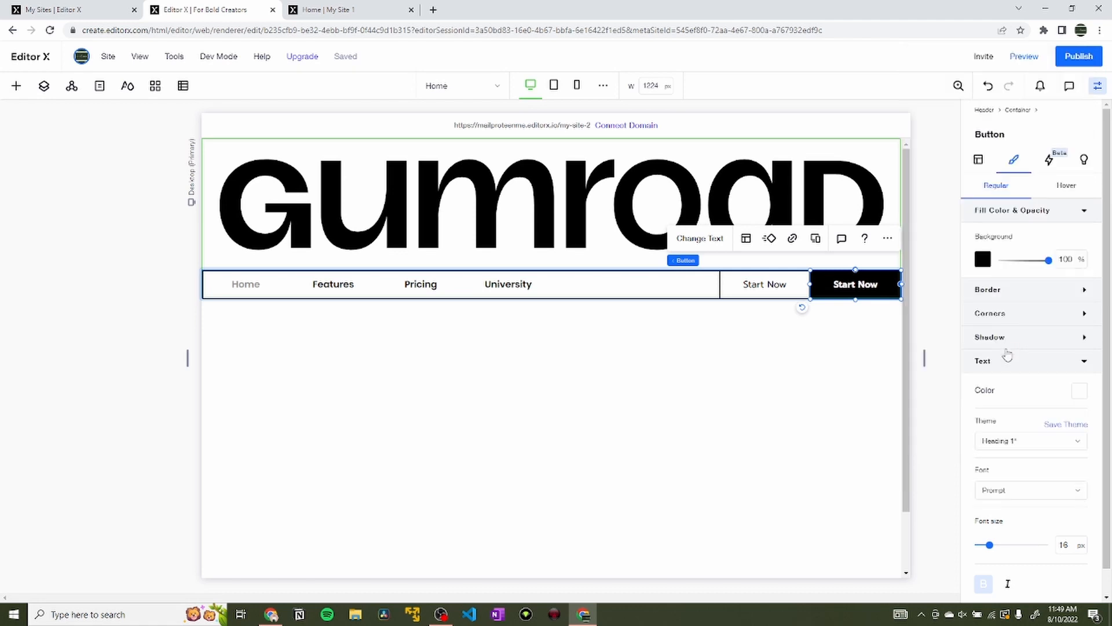
Change the navigation menu's text font to Prompt in its regular state.
click(416, 282)
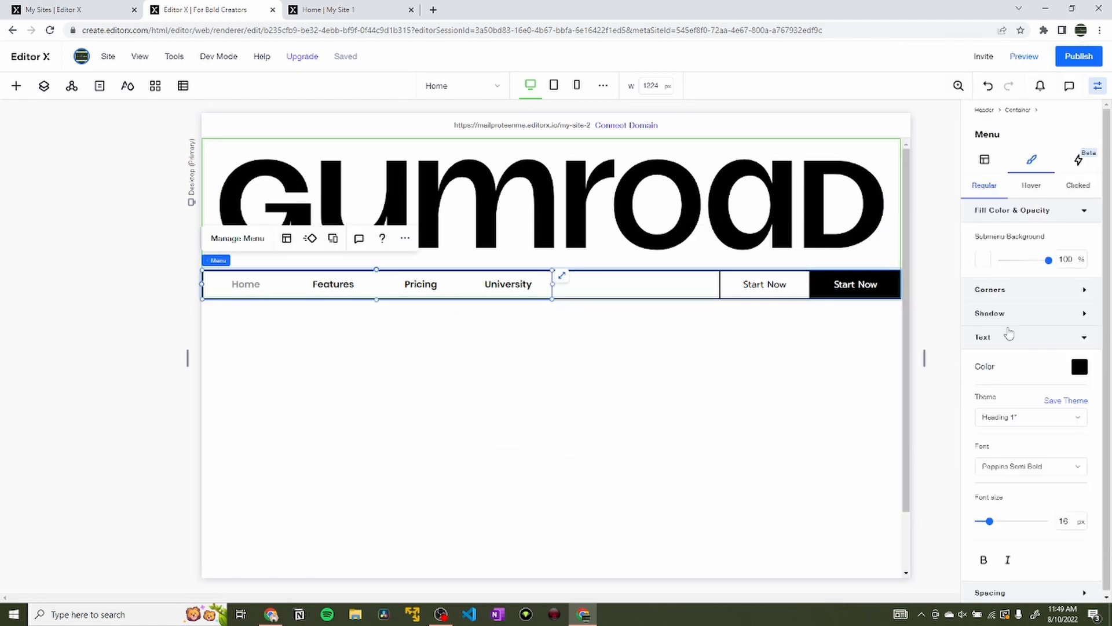
click(1010, 334)
click(994, 466)
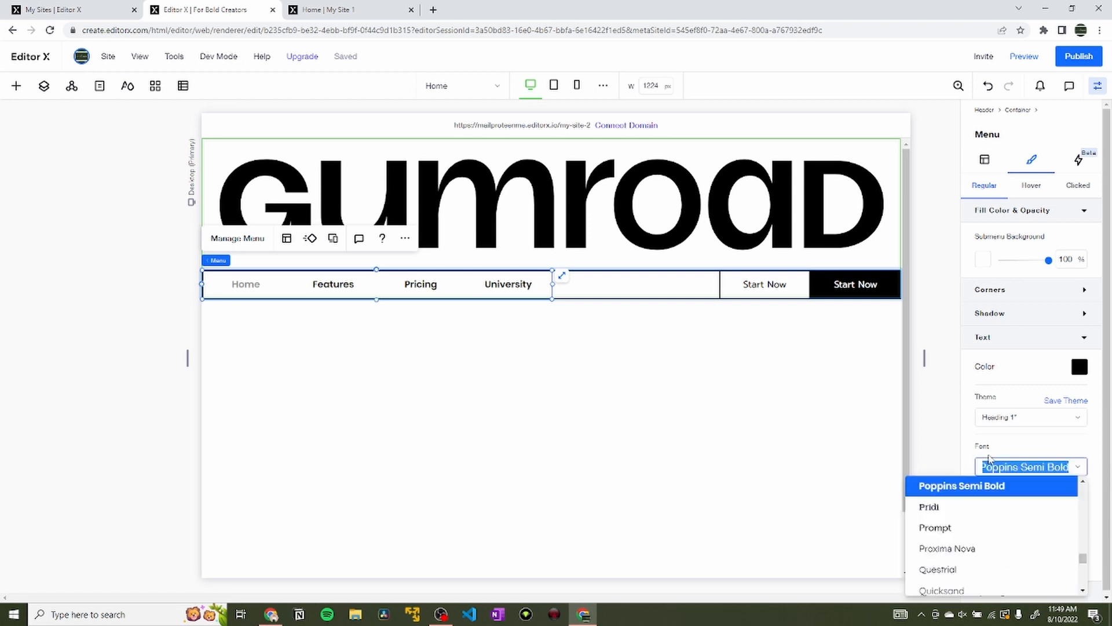
click(954, 529)
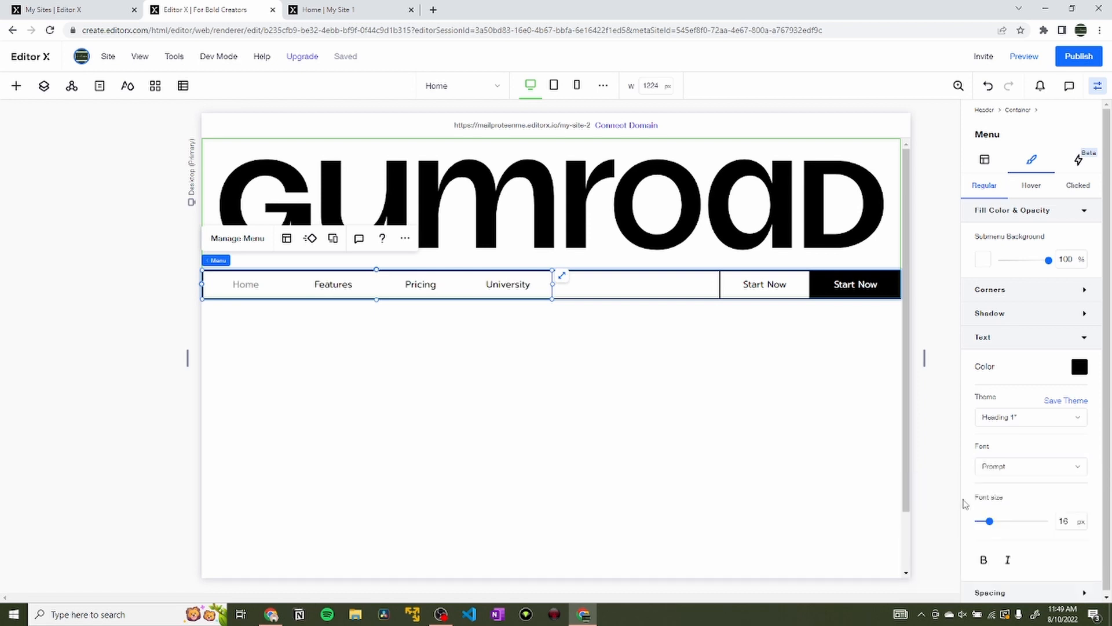
click(773, 416)
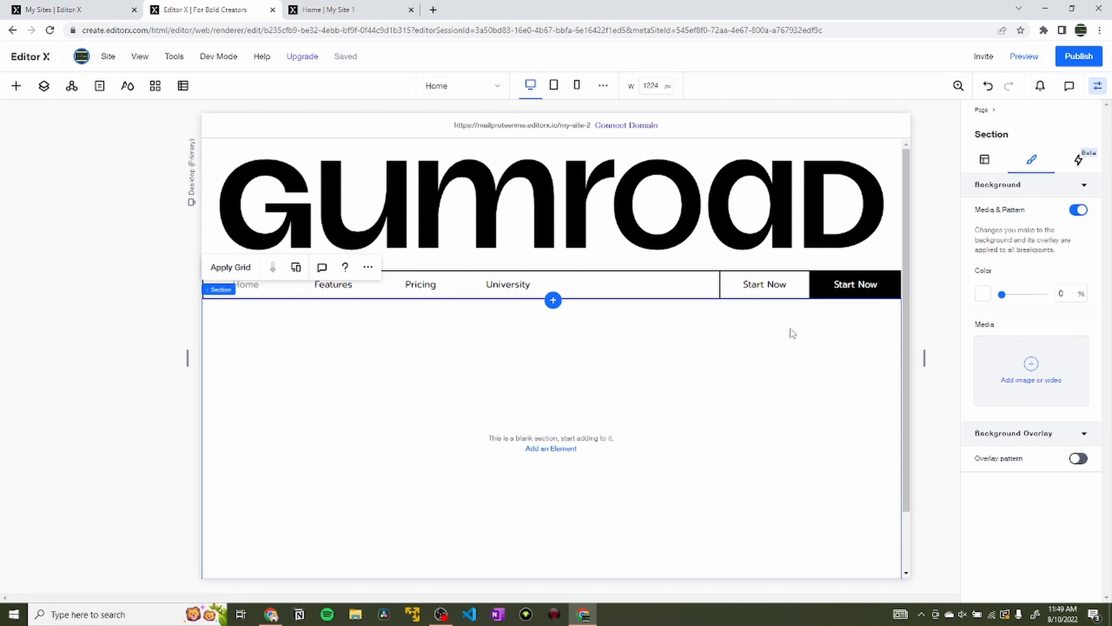
Check the hero layout on the published My Site 1 page and apply a 2x1 grid to the blank section below the header.
click(347, 10)
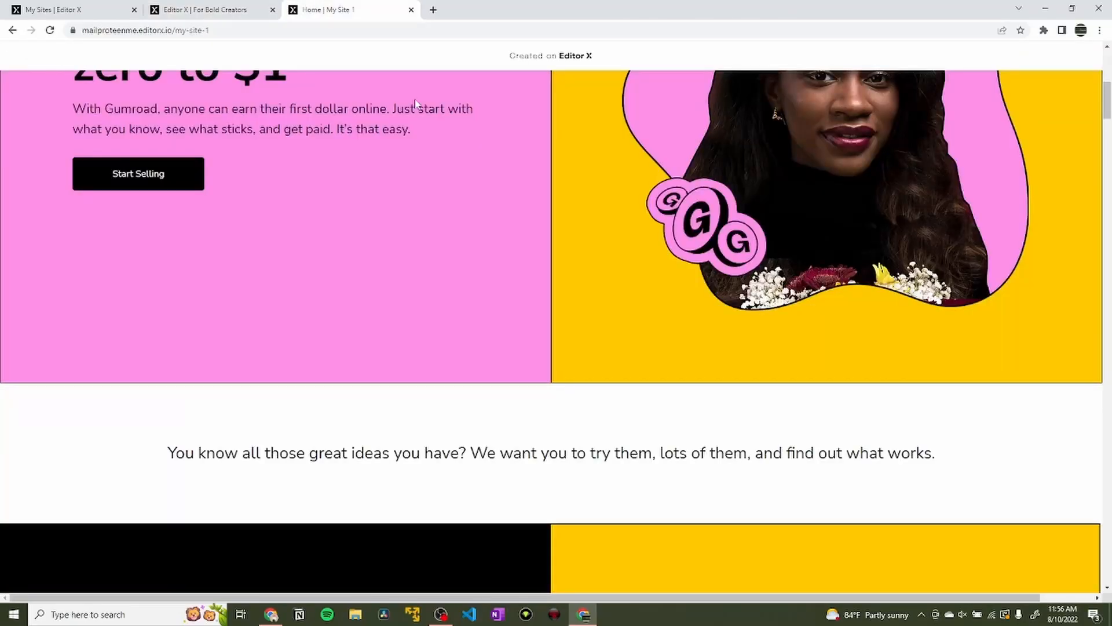
scroll(414, 103, up, 6)
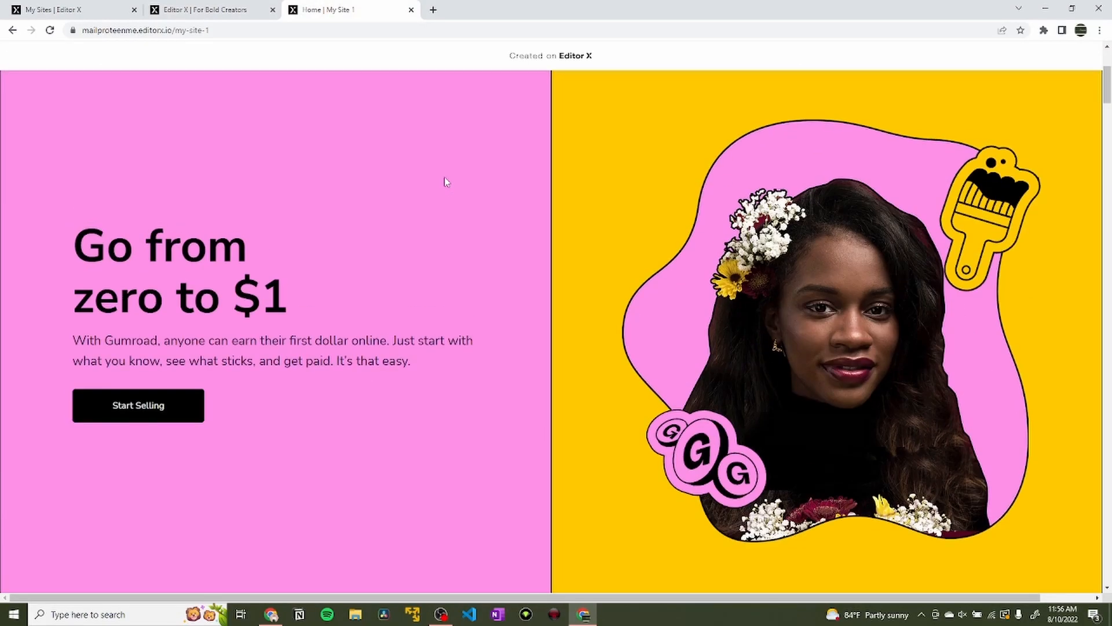
scroll(409, 215, down, 2)
scroll(779, 262, up, 1)
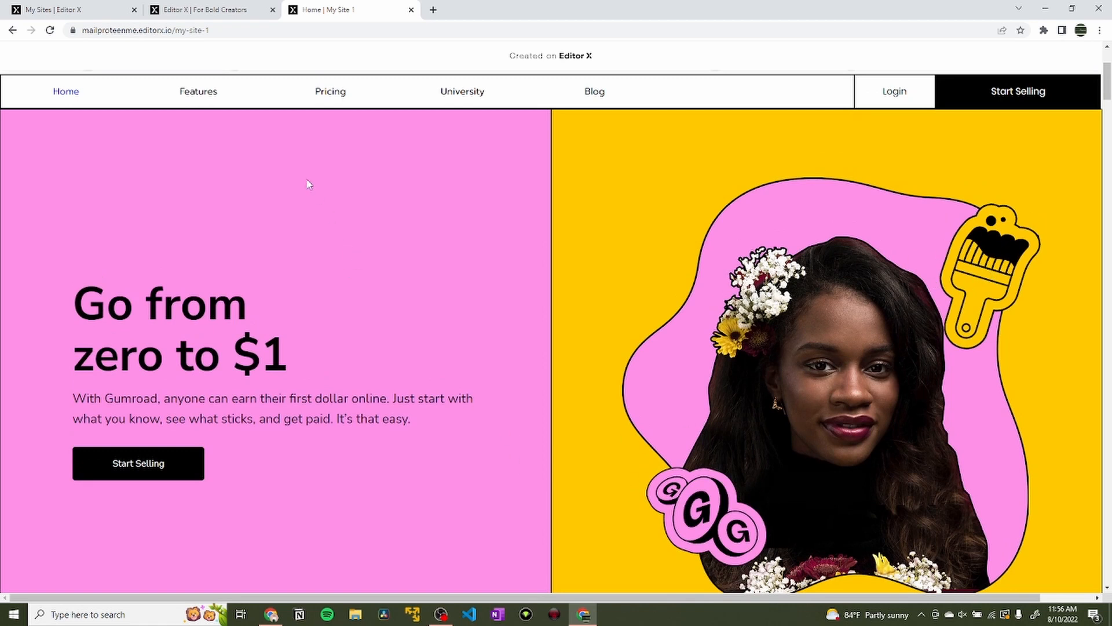
click(203, 9)
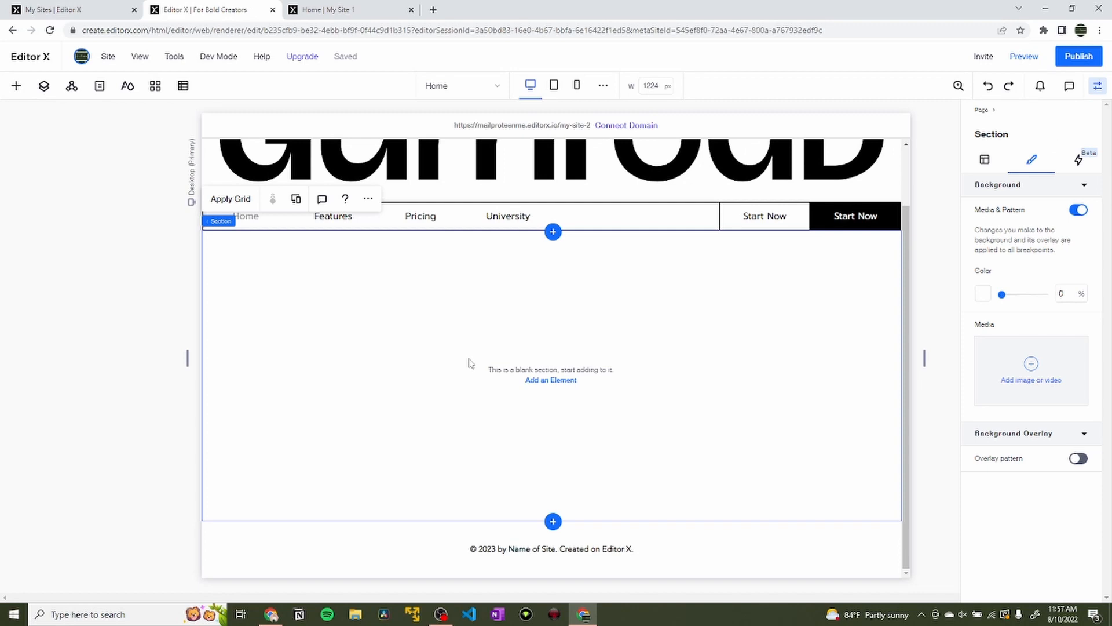
click(18, 86)
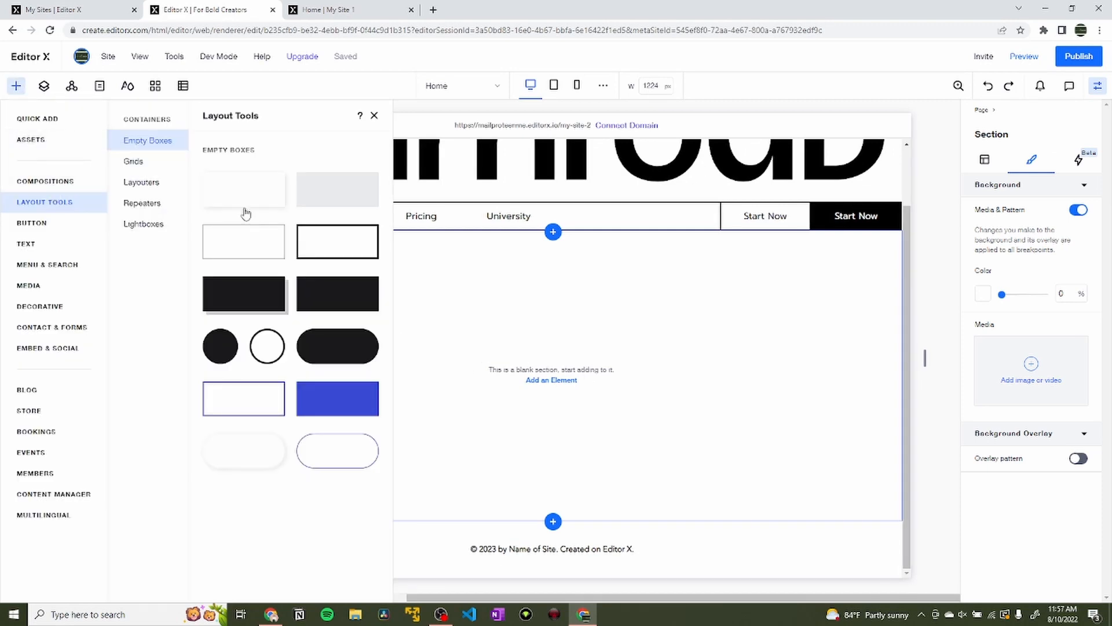
click(374, 115)
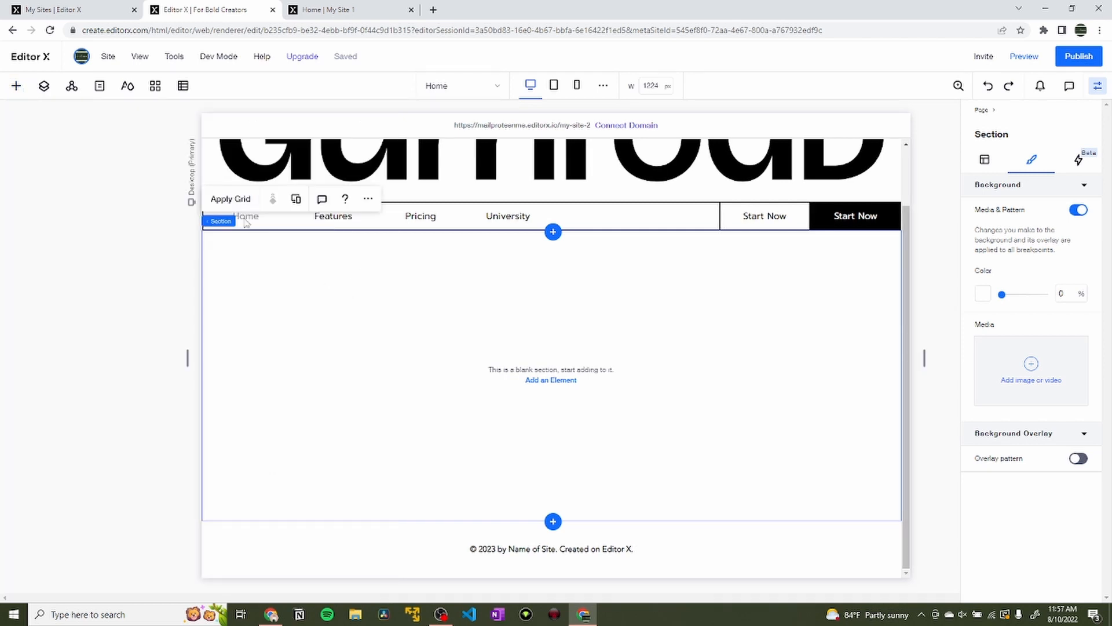
click(240, 200)
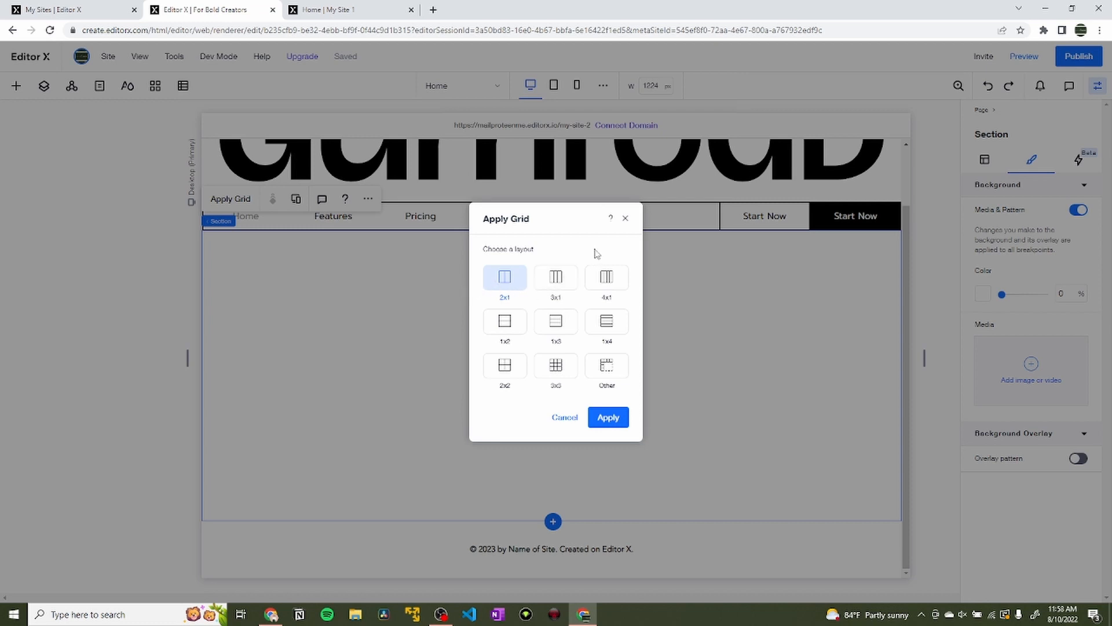
click(608, 417)
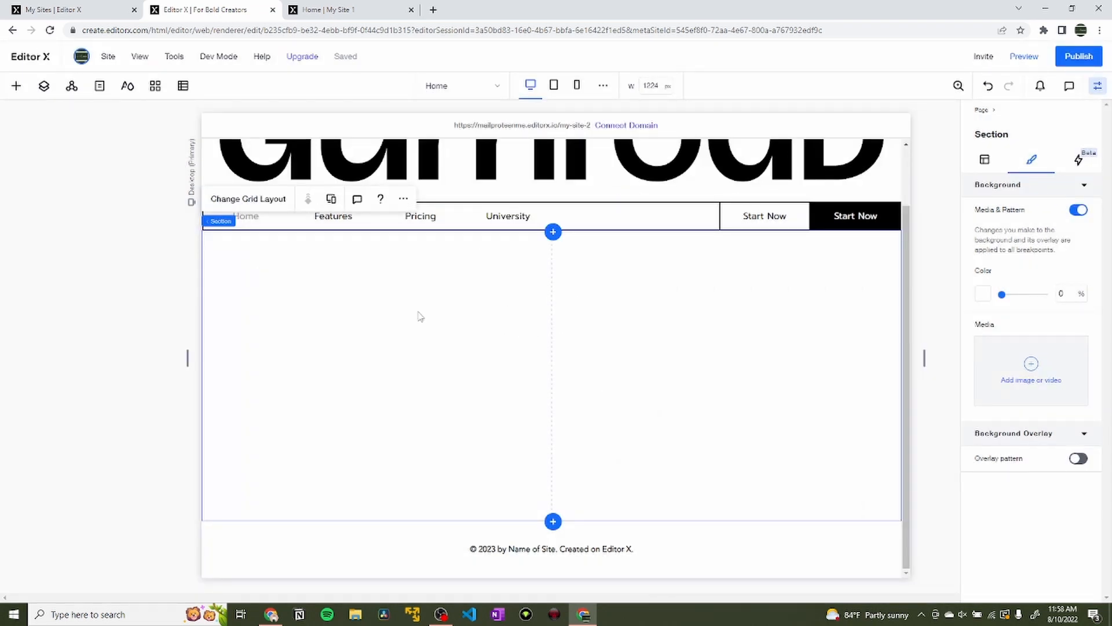
Add a container to the left cell of the section's grid and set its width to 100%.
click(12, 86)
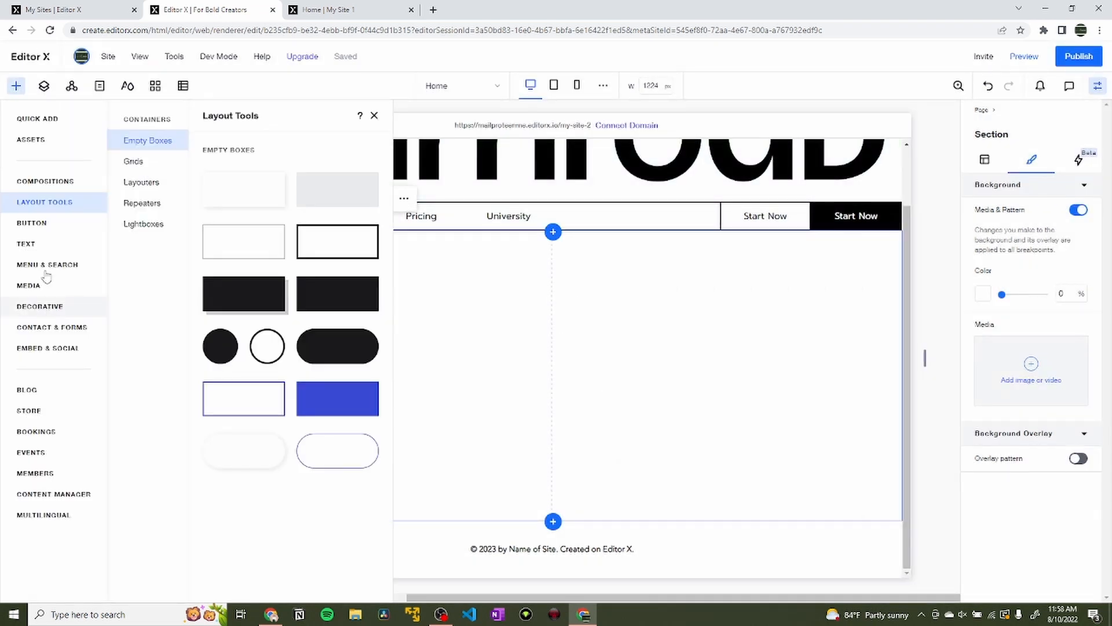
click(41, 119)
drag(216, 327, 418, 338)
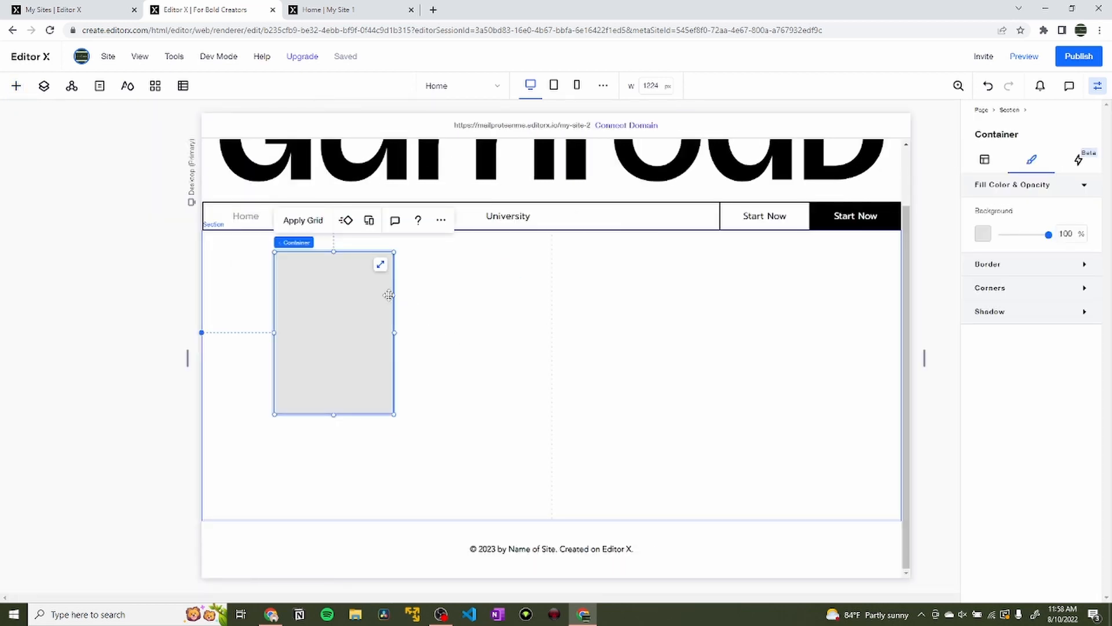
click(985, 161)
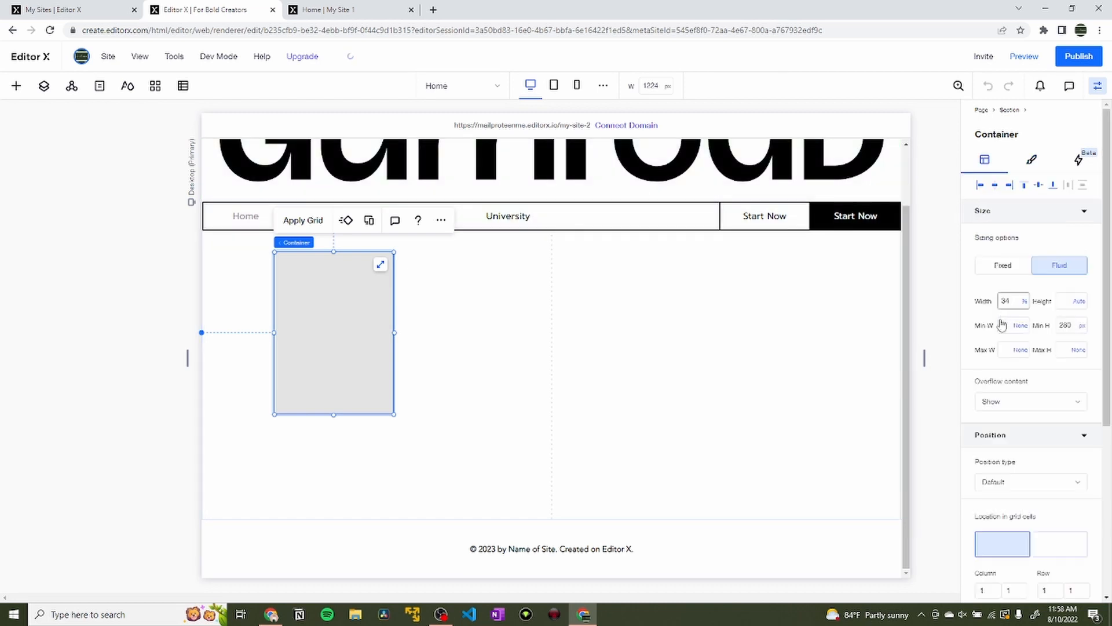
click(1011, 298)
text(100)
key(Return)
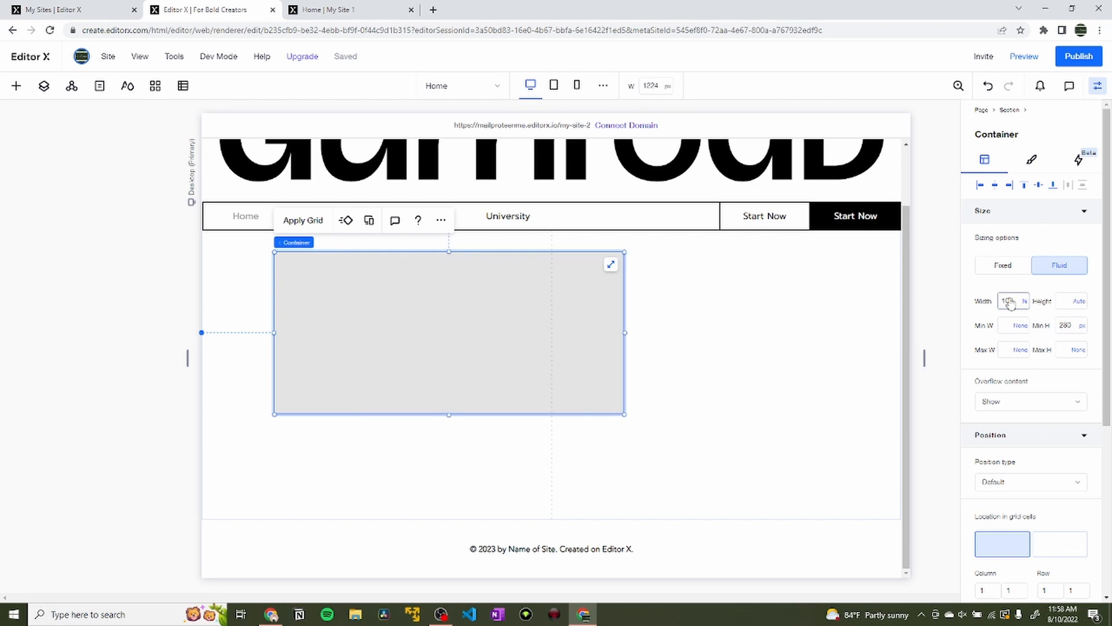
Set the container's left and top margins to 0 so it sits in the corner of its grid cell.
scroll(988, 433, down, 2)
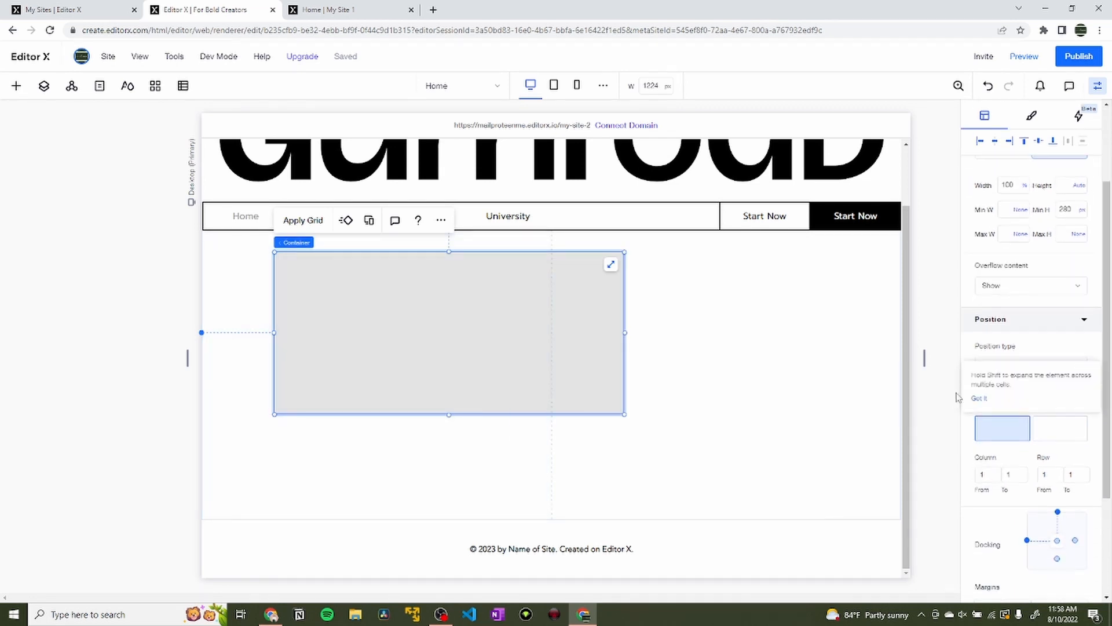
scroll(1002, 498, down, 2)
click(989, 491)
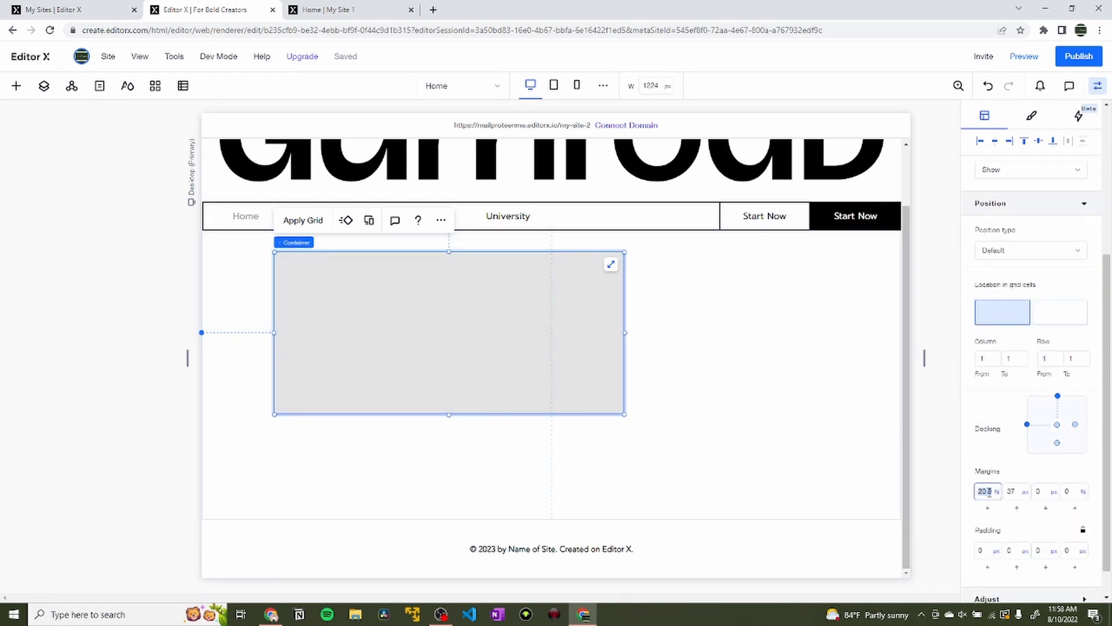
text(0)
click(1013, 492)
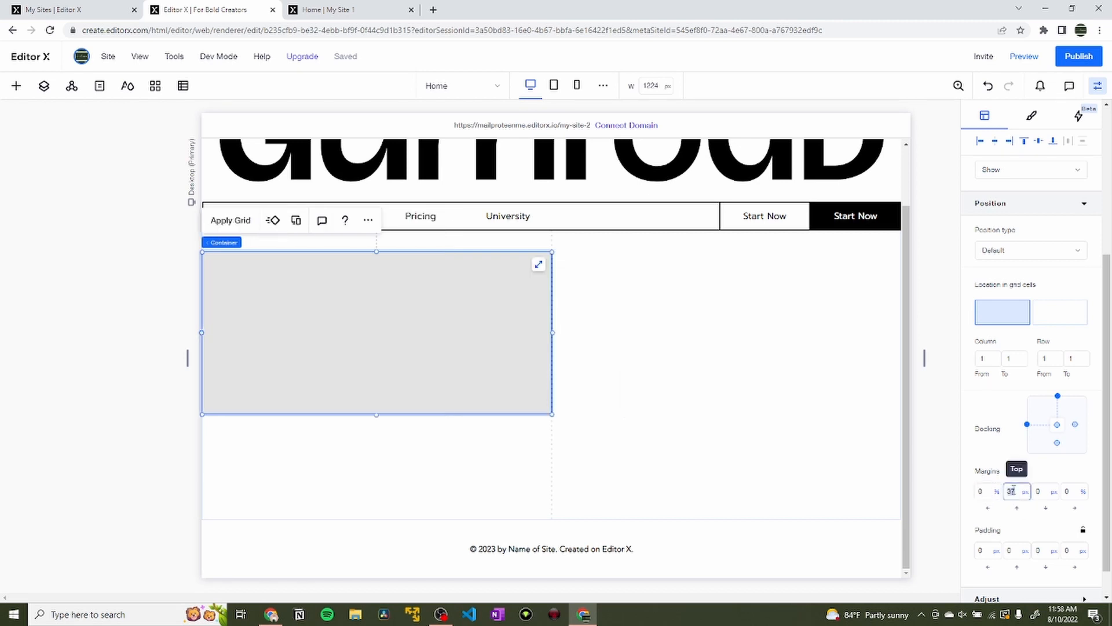
text(0)
key(Return)
Set the container's height to 100% so it fills the left grid cell.
scroll(1018, 290, up, 3)
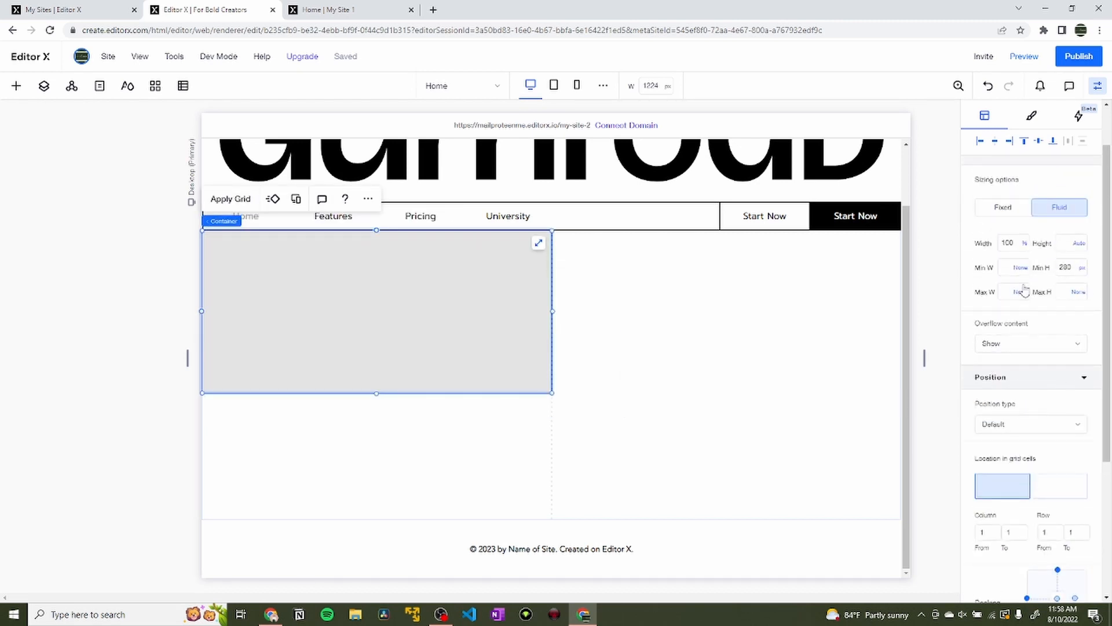
click(1065, 244)
key(BackSpace)
key(BackSpace)
click(1072, 245)
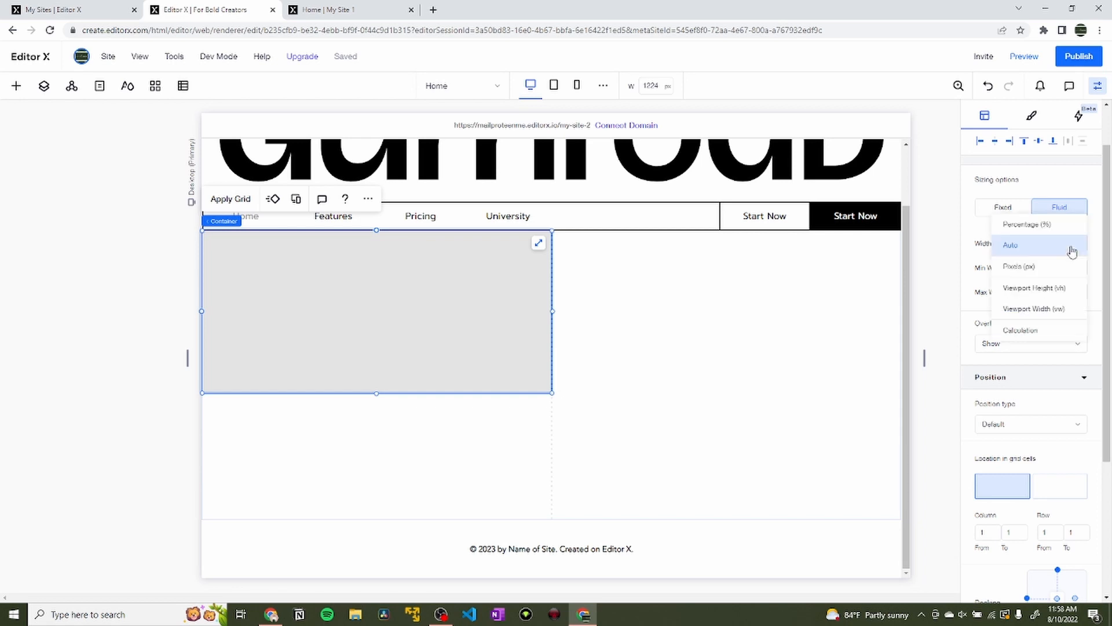
click(1058, 246)
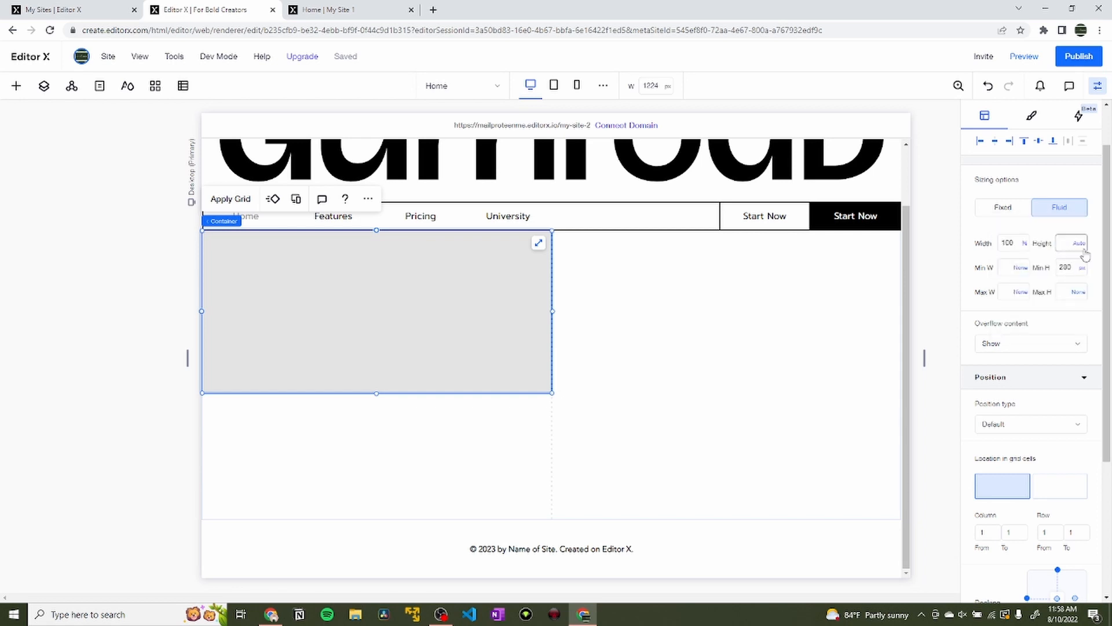
click(1075, 255)
click(1064, 225)
key(Return)
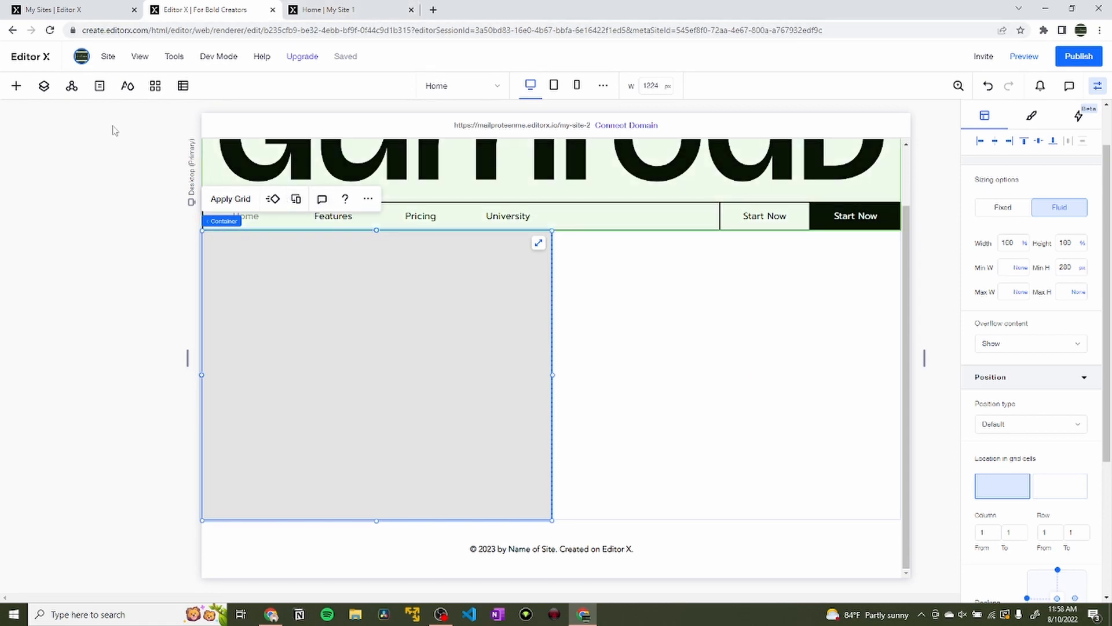
Add a title inside the container and change its text to "Go from zero to $1".
click(17, 87)
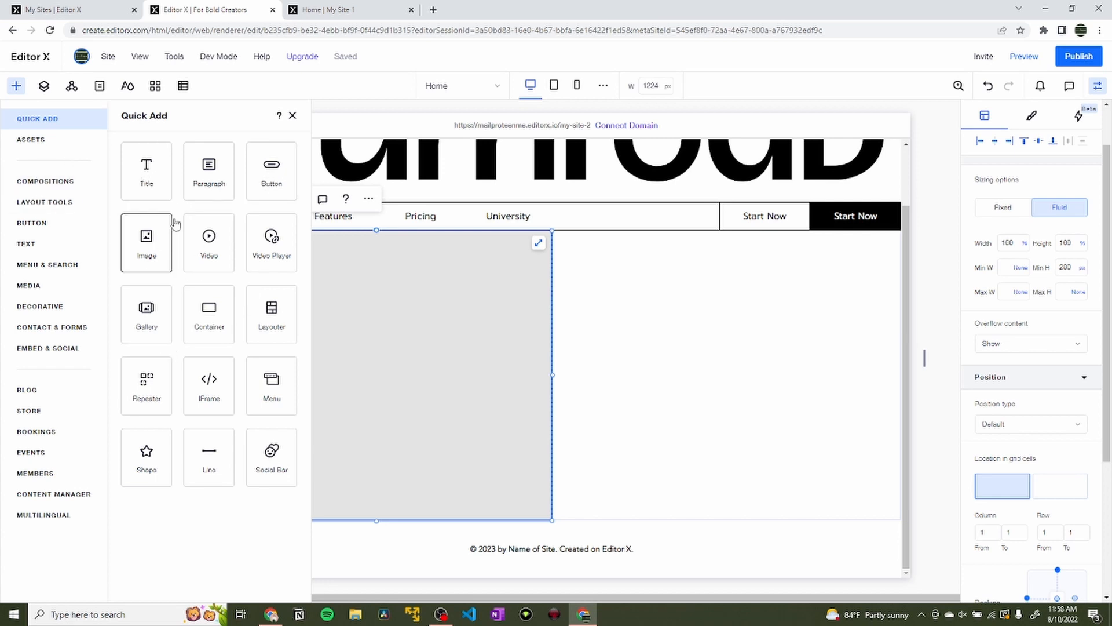
drag(146, 177, 380, 293)
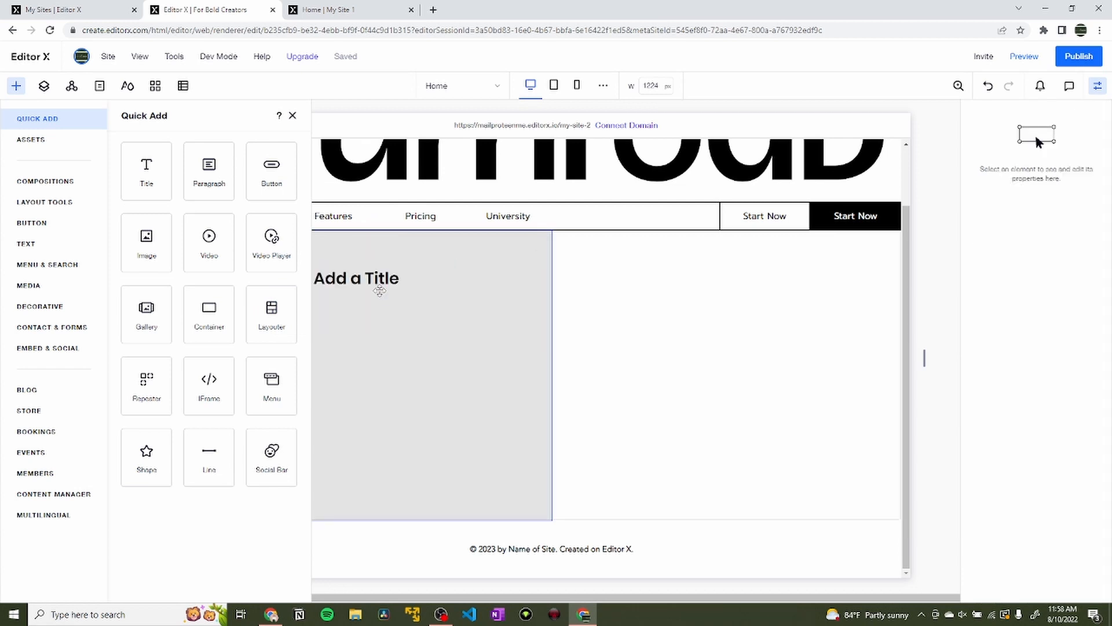
click(378, 282)
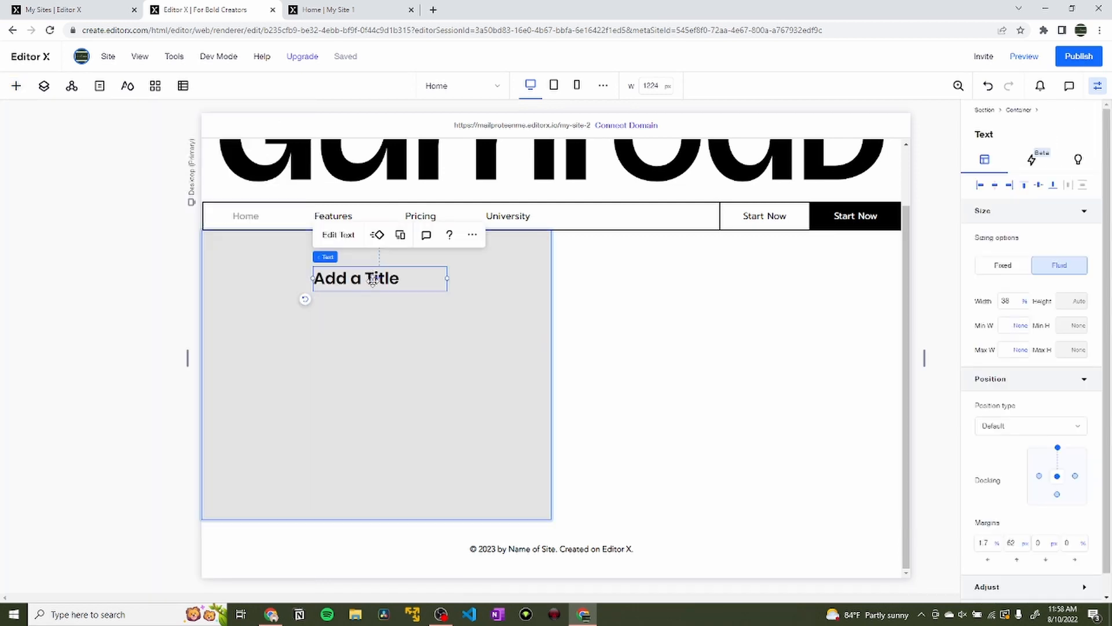
click(345, 238)
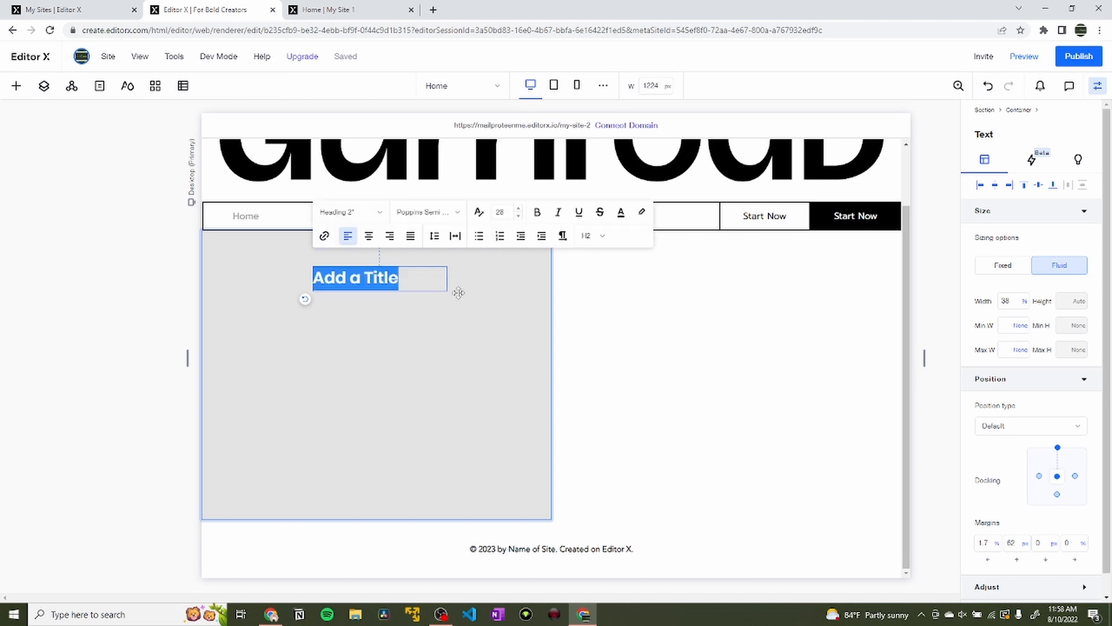
text(Go from)
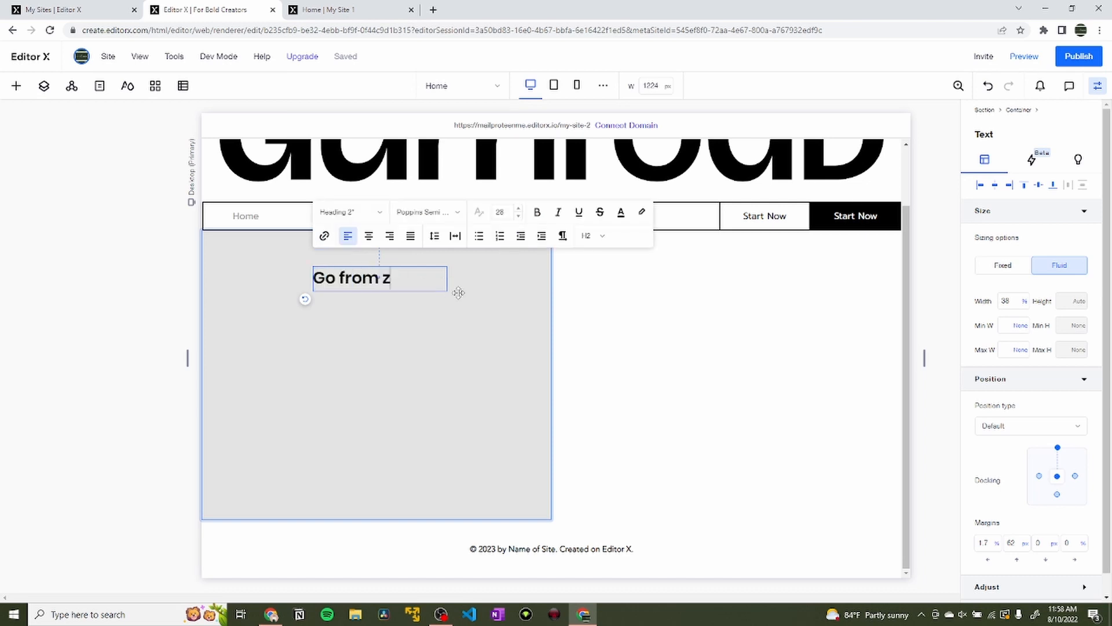
text(zero to #)
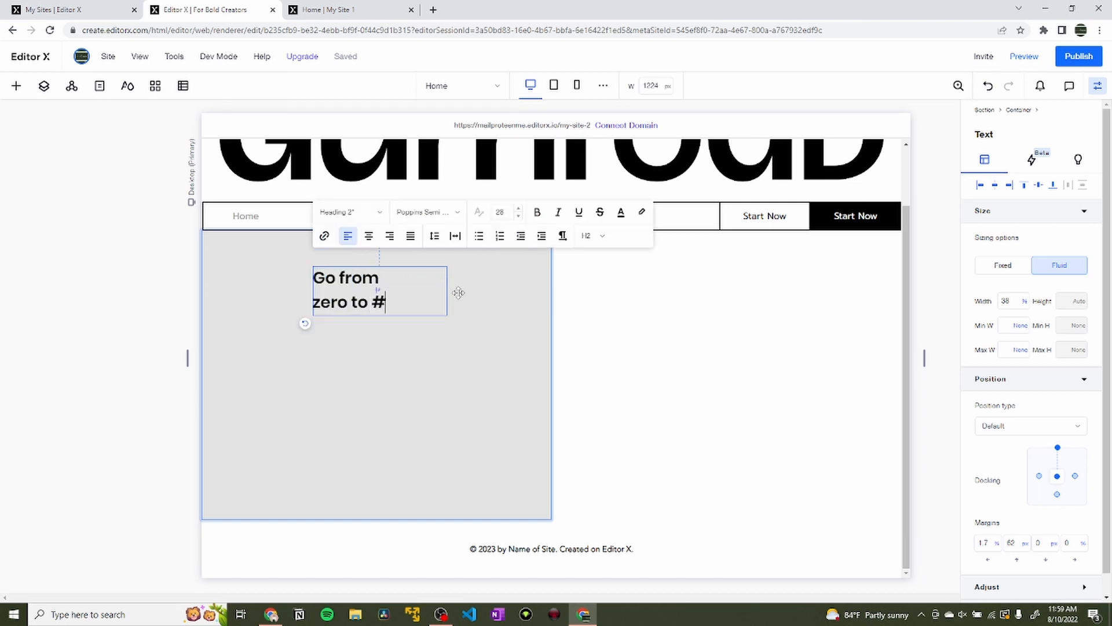
key(BackSpace)
text($1)
Apply the Heading 2 style and the Prompt font to the whole title text, after trying Heading 1.
click(432, 212)
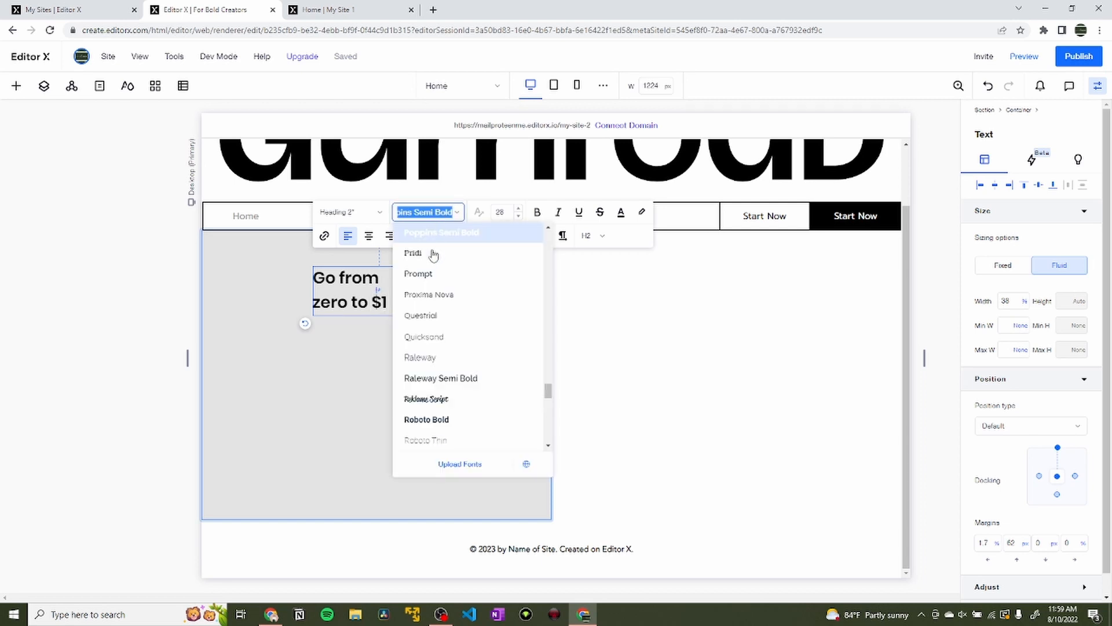
click(437, 274)
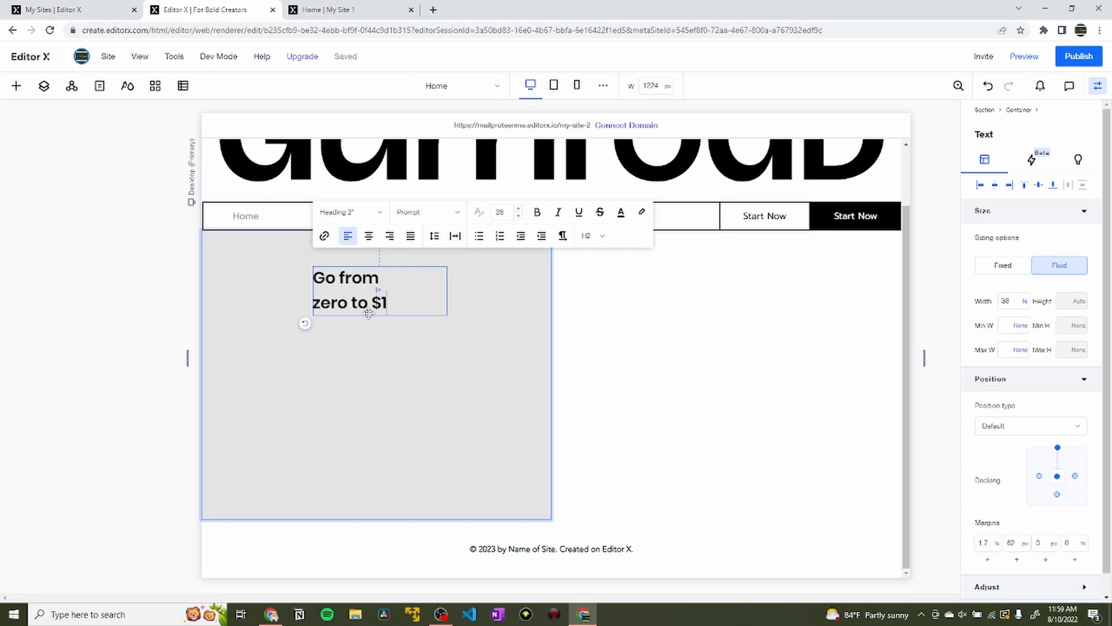
triple_click(357, 278)
drag(389, 304, 312, 287)
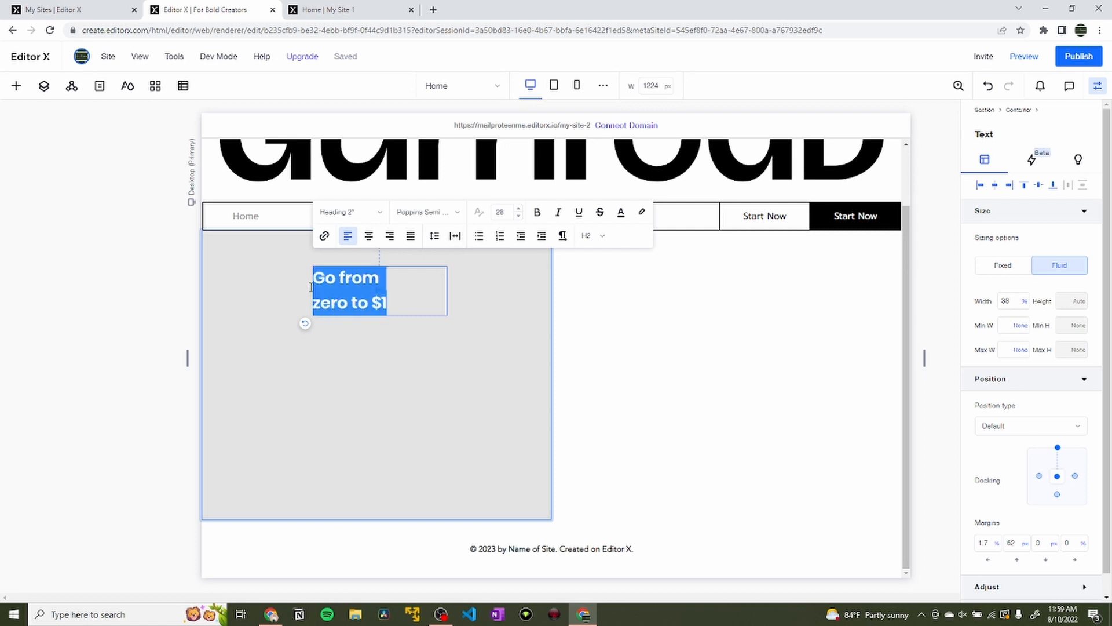
click(349, 212)
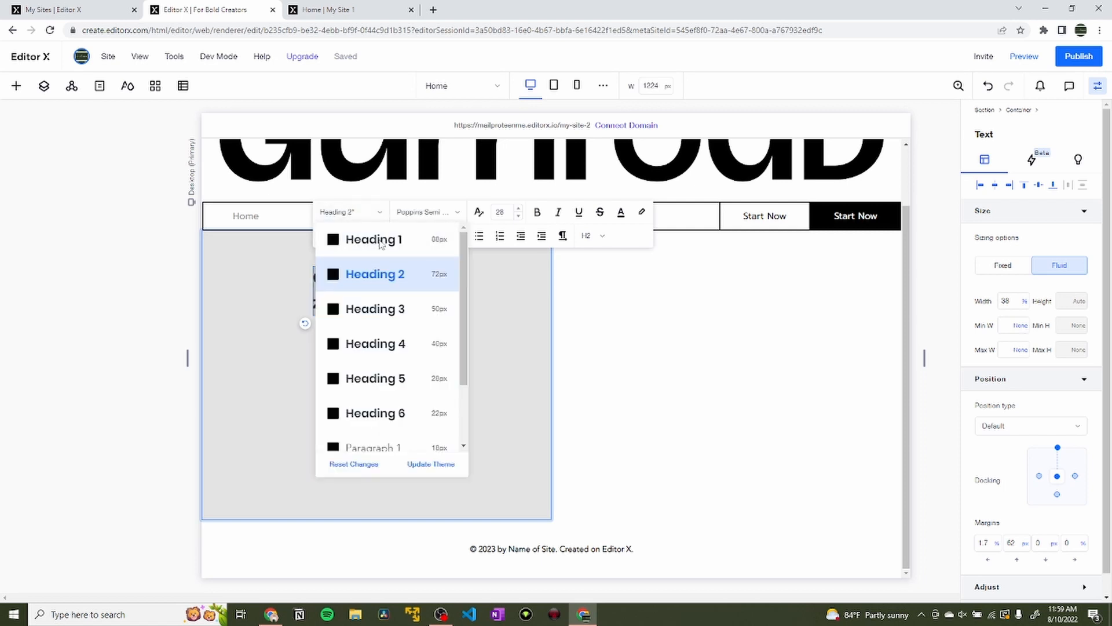
click(386, 273)
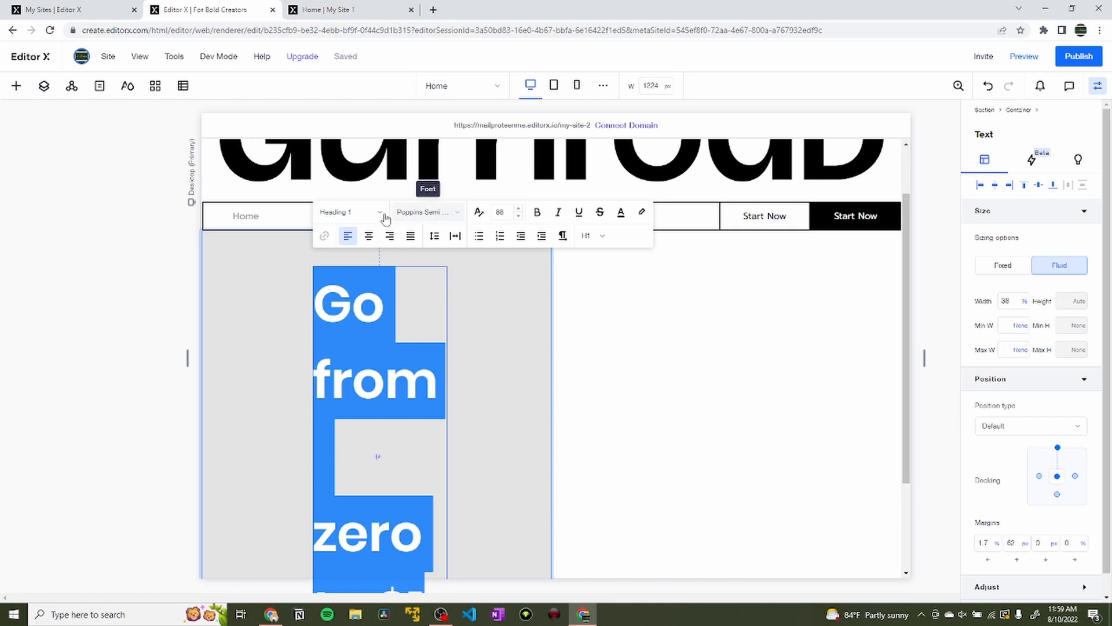
click(348, 219)
click(368, 272)
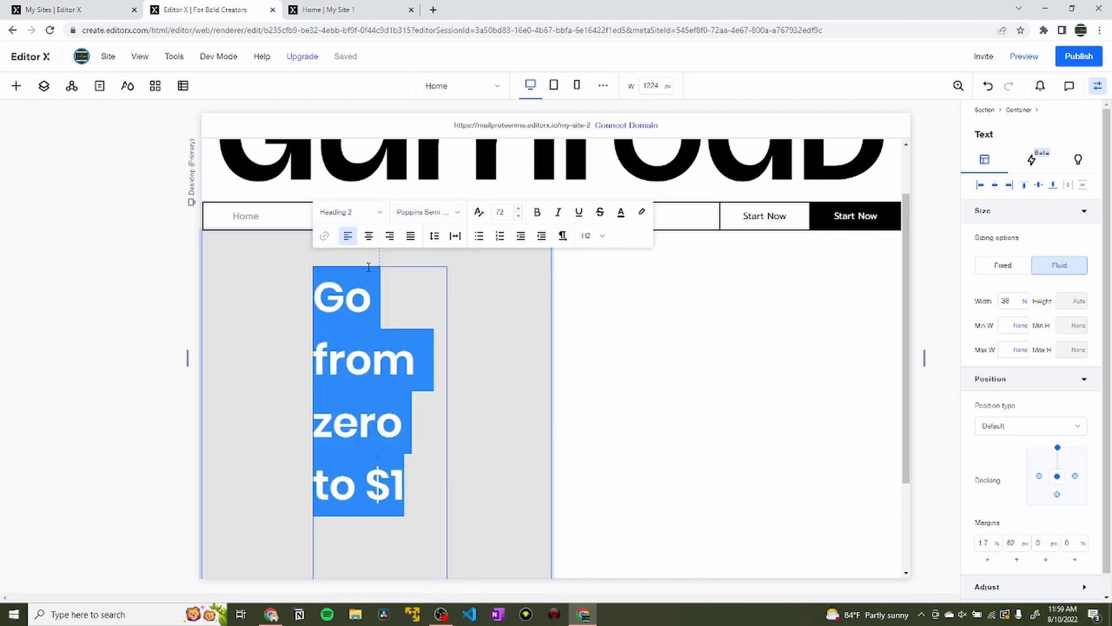
click(426, 212)
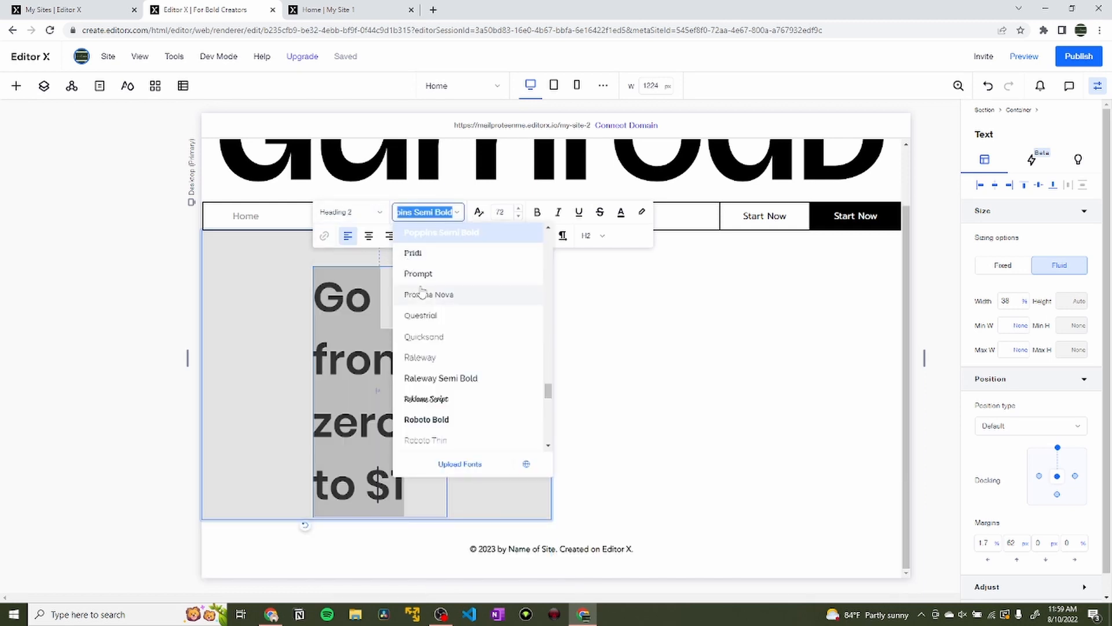
click(427, 276)
Turn on text scaling for the title and set its minimum font size to 30.
click(504, 211)
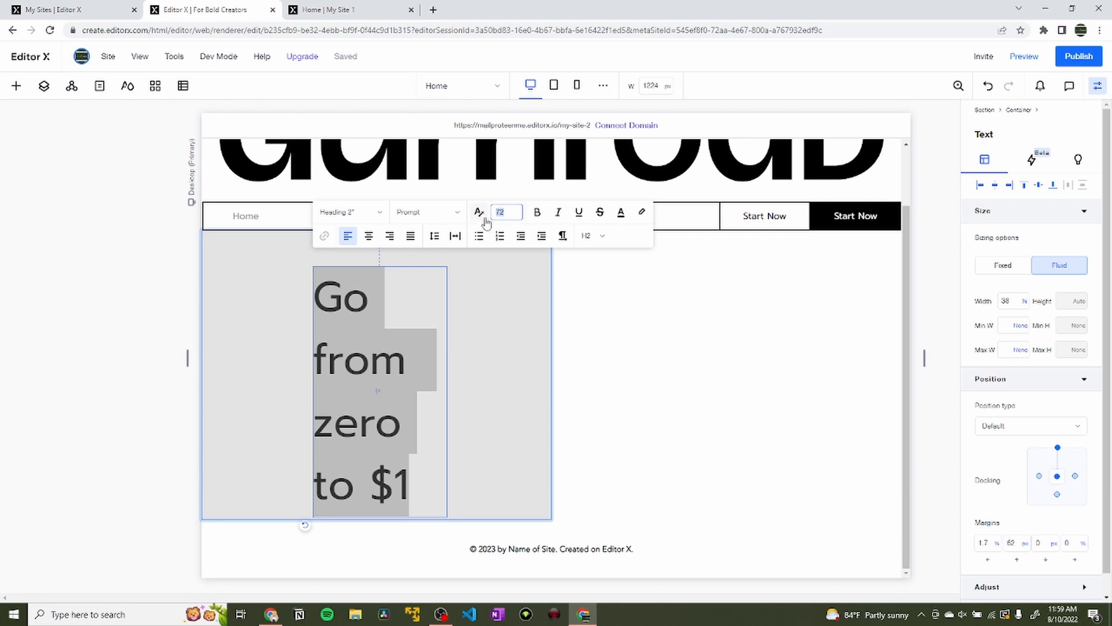
click(479, 215)
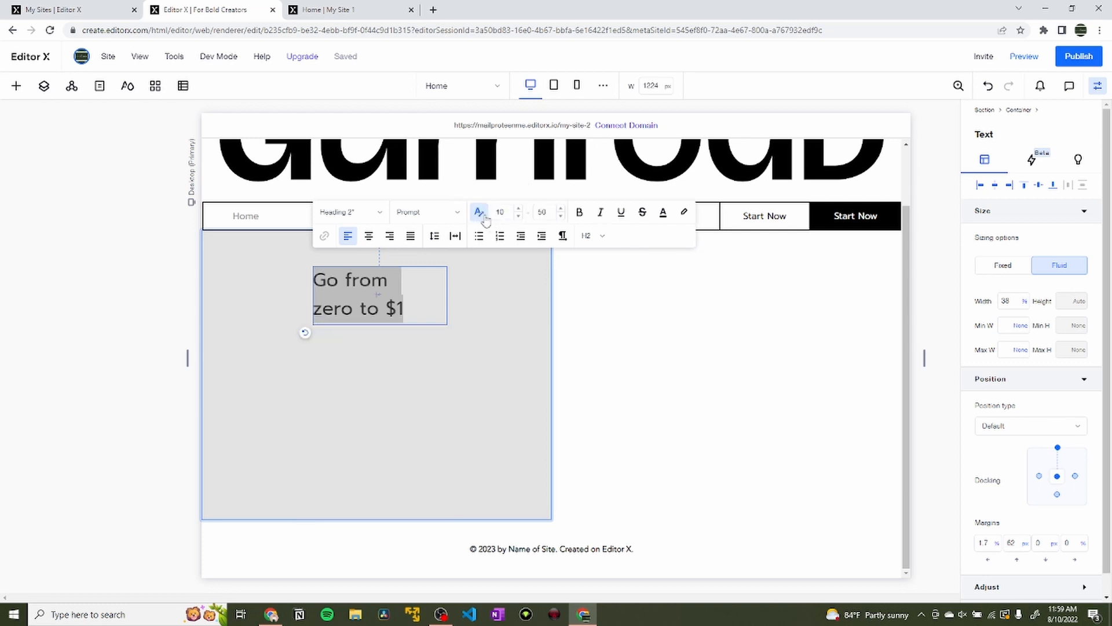
click(497, 212)
text(30)
click(544, 212)
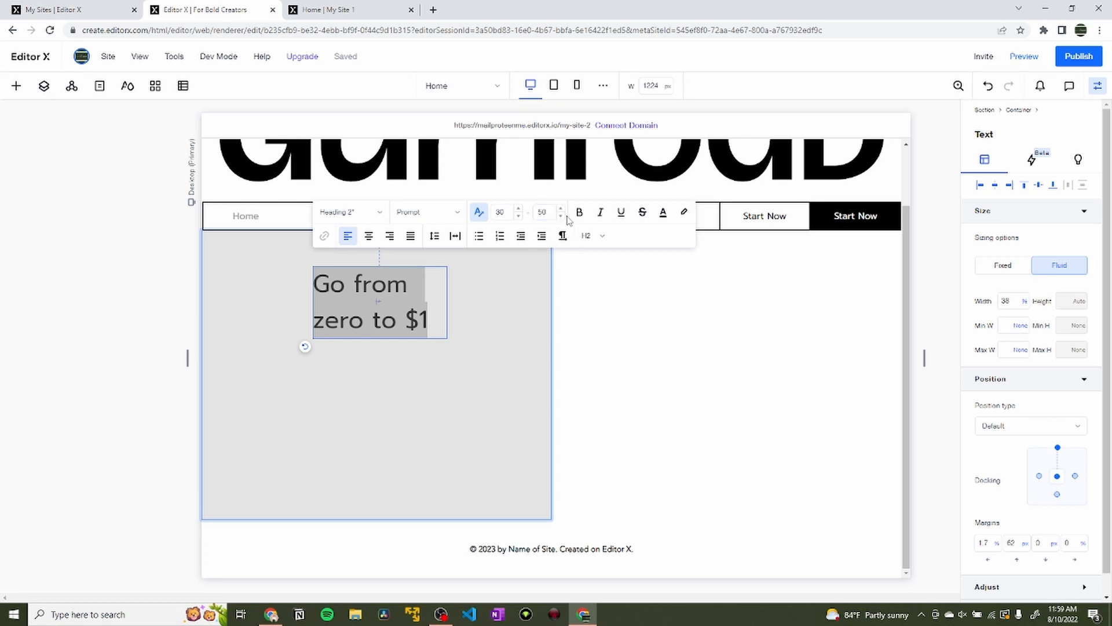
Try manual line spacing on the title text, and turn auto spacing back on.
click(435, 238)
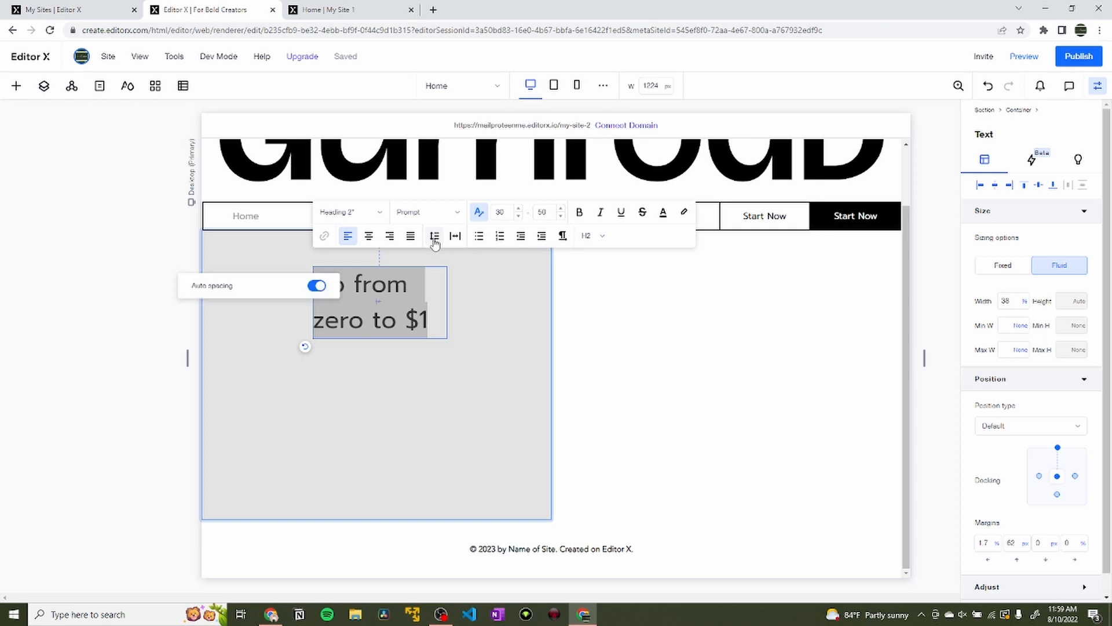
click(317, 286)
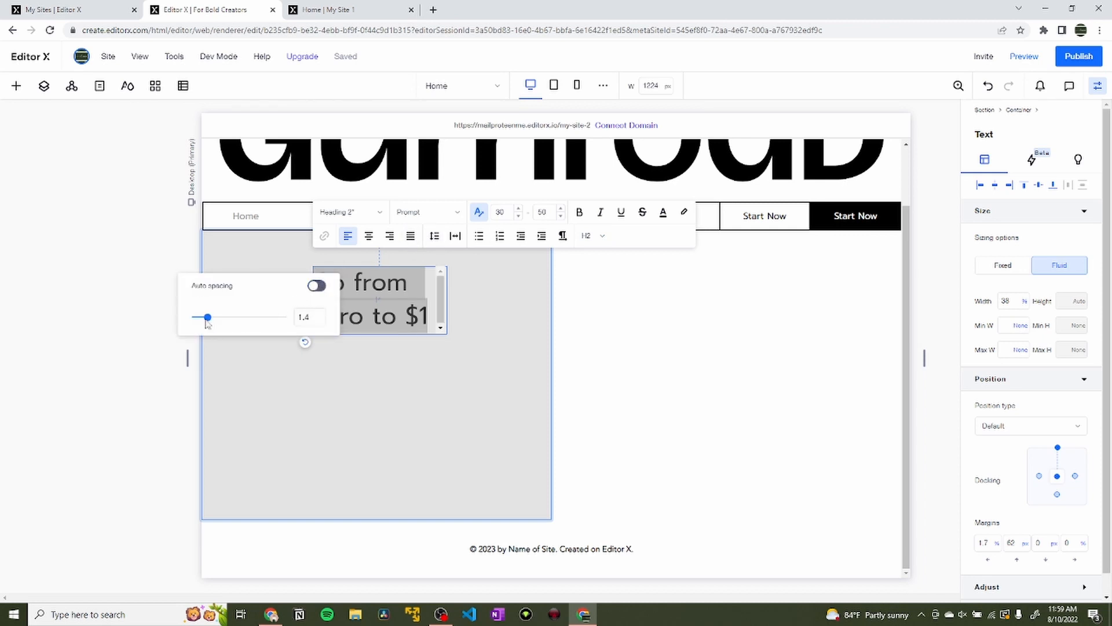
drag(207, 323, 209, 326)
click(316, 286)
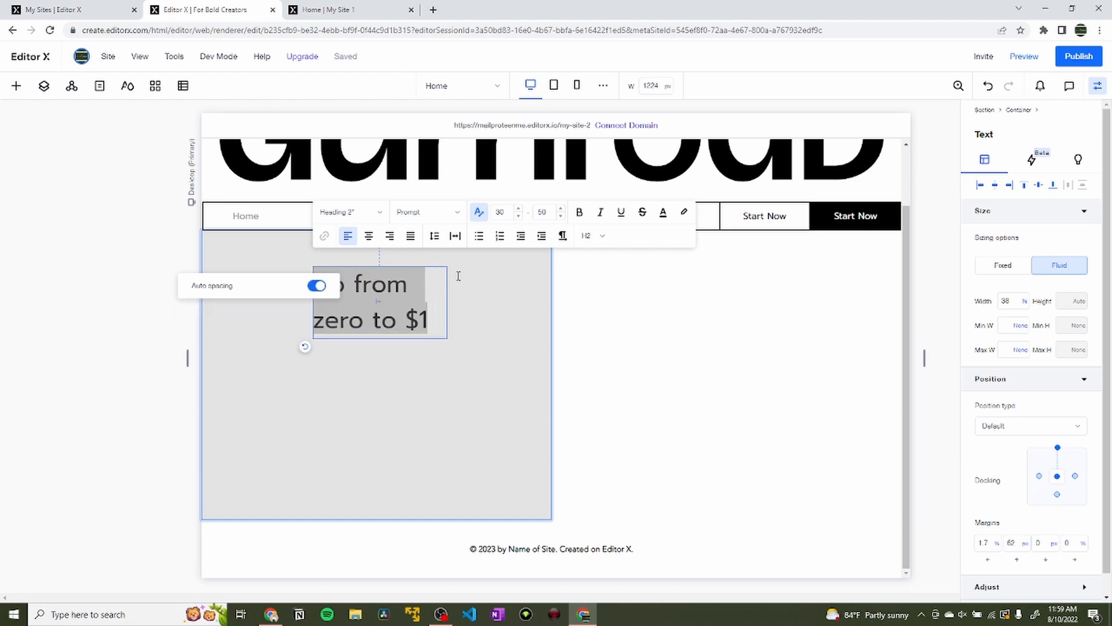
Try to move the title toward the container's left edge, and undo the move.
click(502, 264)
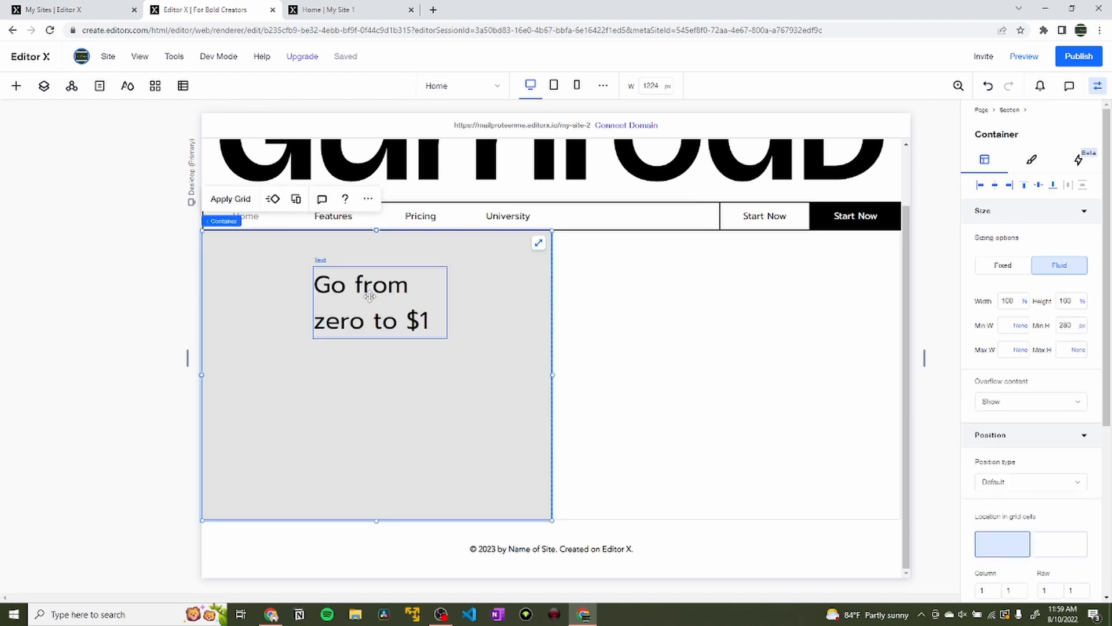
drag(371, 296, 285, 302)
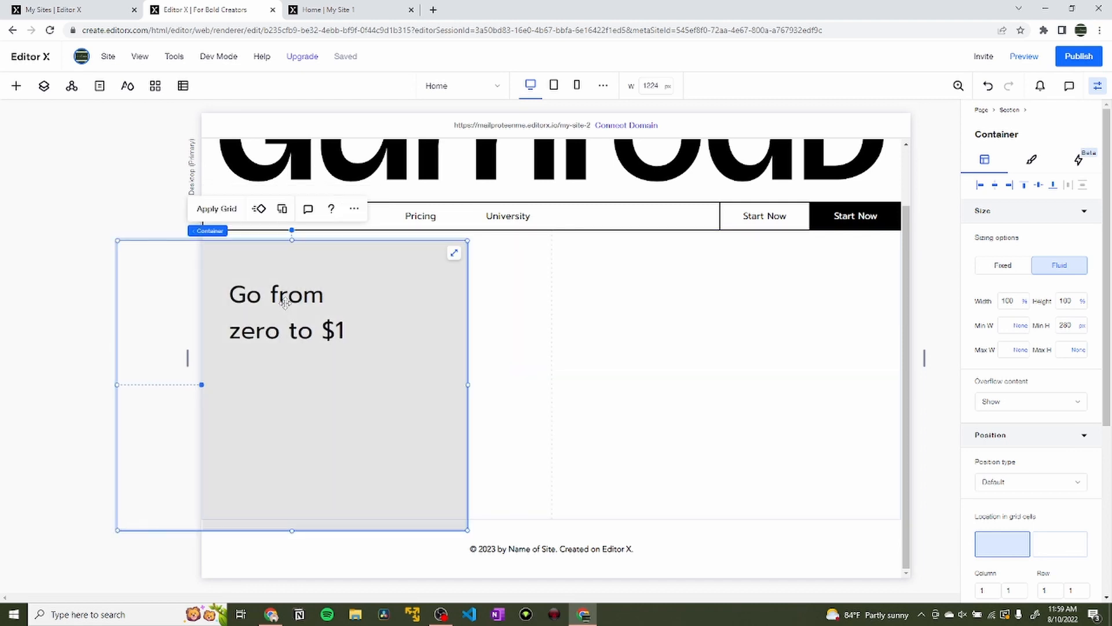
key(ctrl+z)
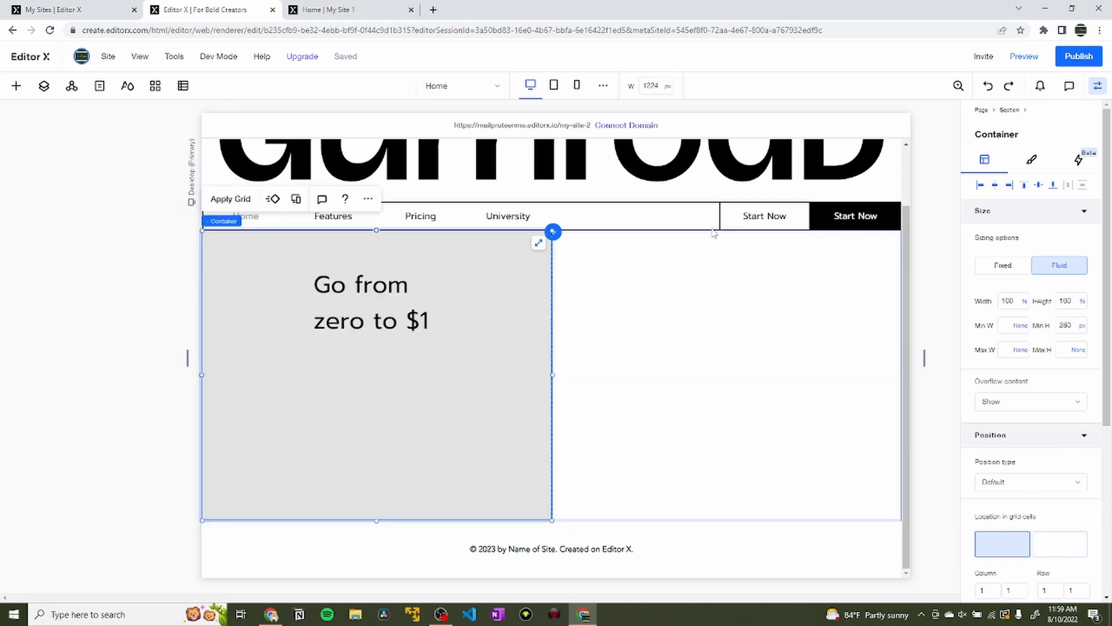
Fill the container's background with the light pink from the saved colors.
click(1032, 160)
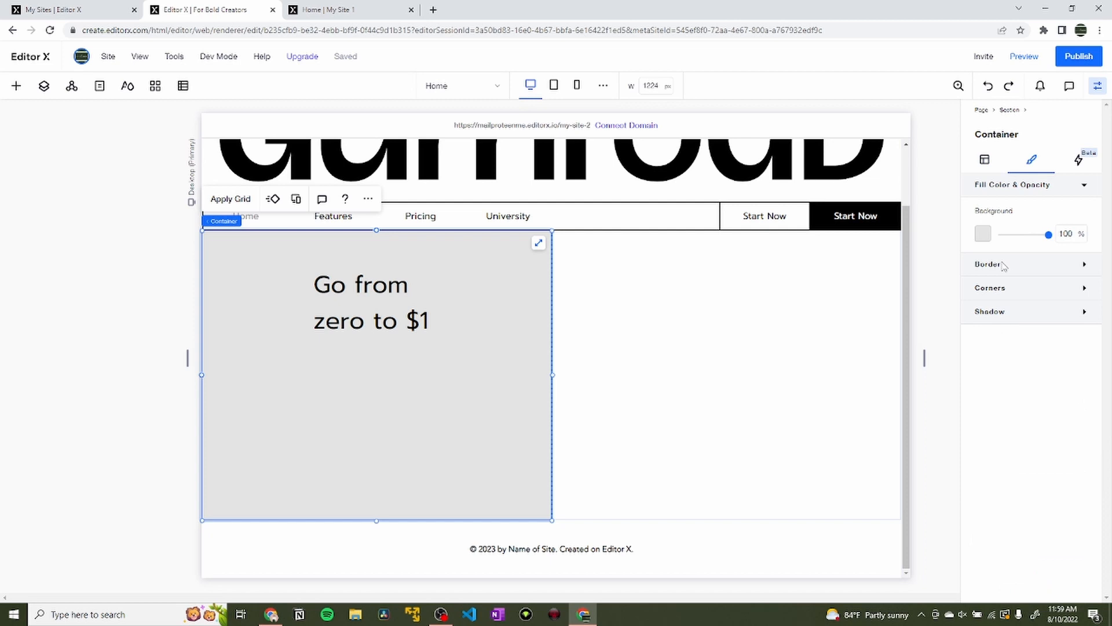
click(983, 233)
click(994, 310)
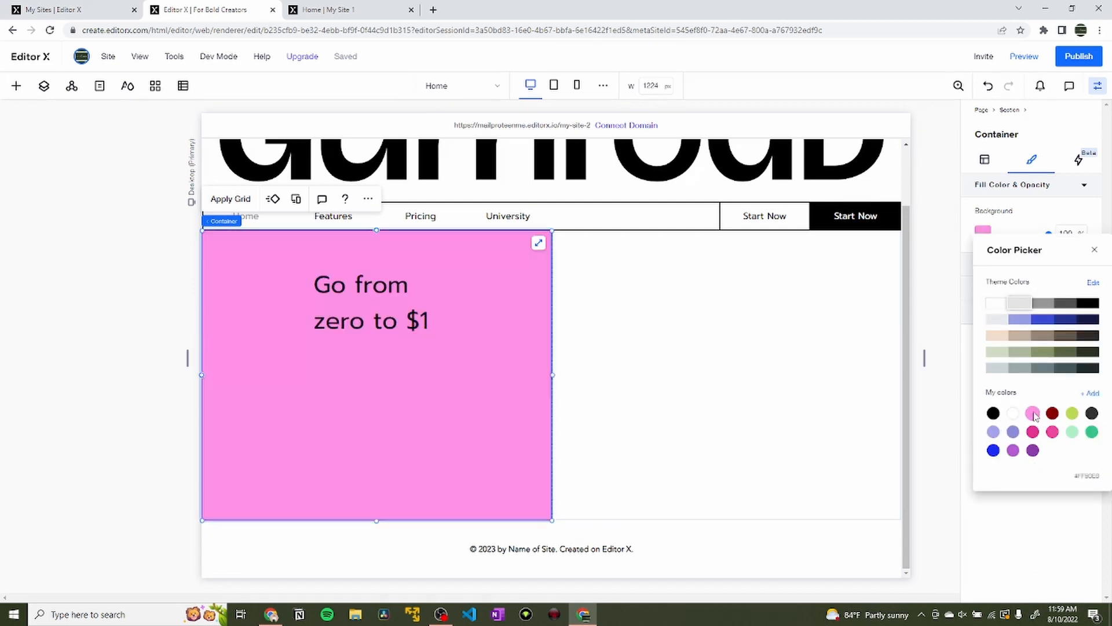
click(1033, 412)
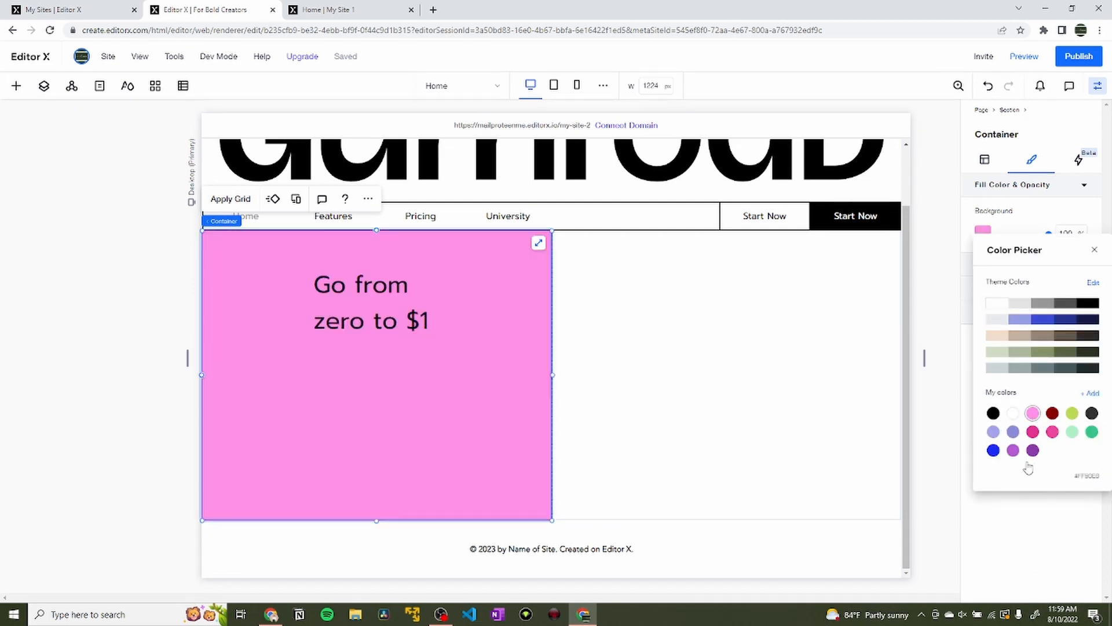
click(1041, 527)
Give the pink container a 2 px black border.
click(1001, 266)
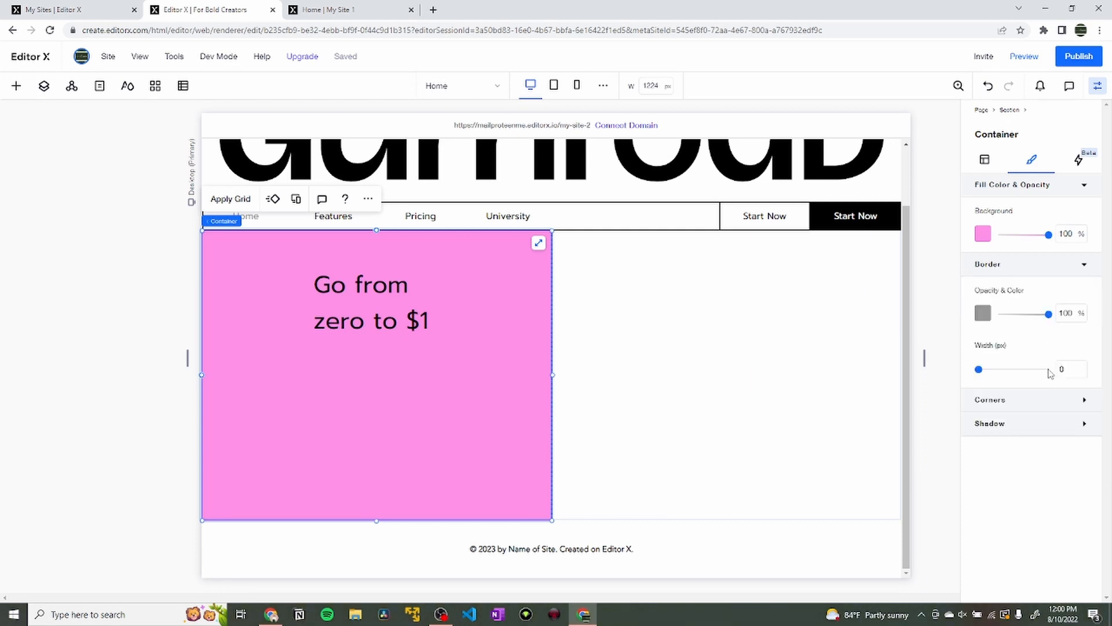
double_click(1061, 369)
text(2)
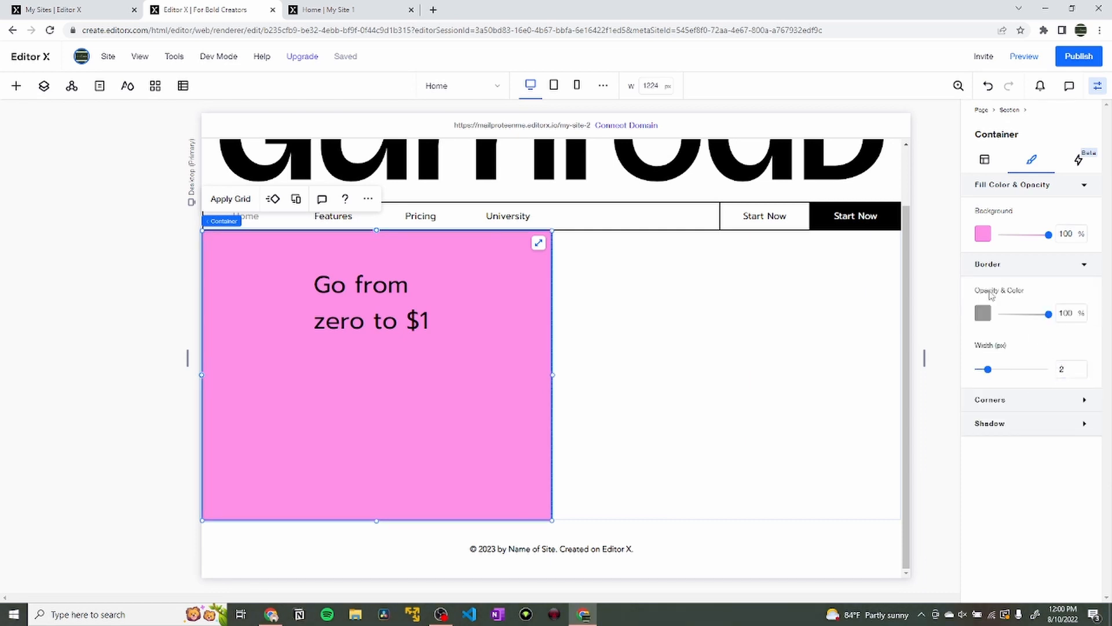
click(979, 314)
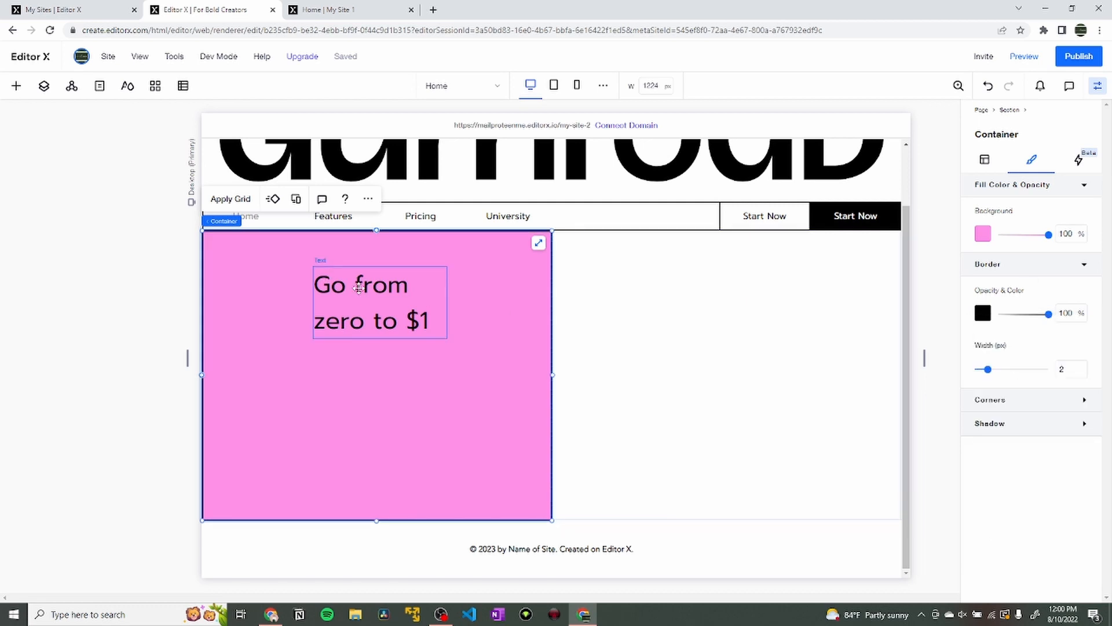
Move the title toward the pink container's left edge and set the container's left padding to 6 vw.
click(323, 300)
drag(324, 300, 342, 279)
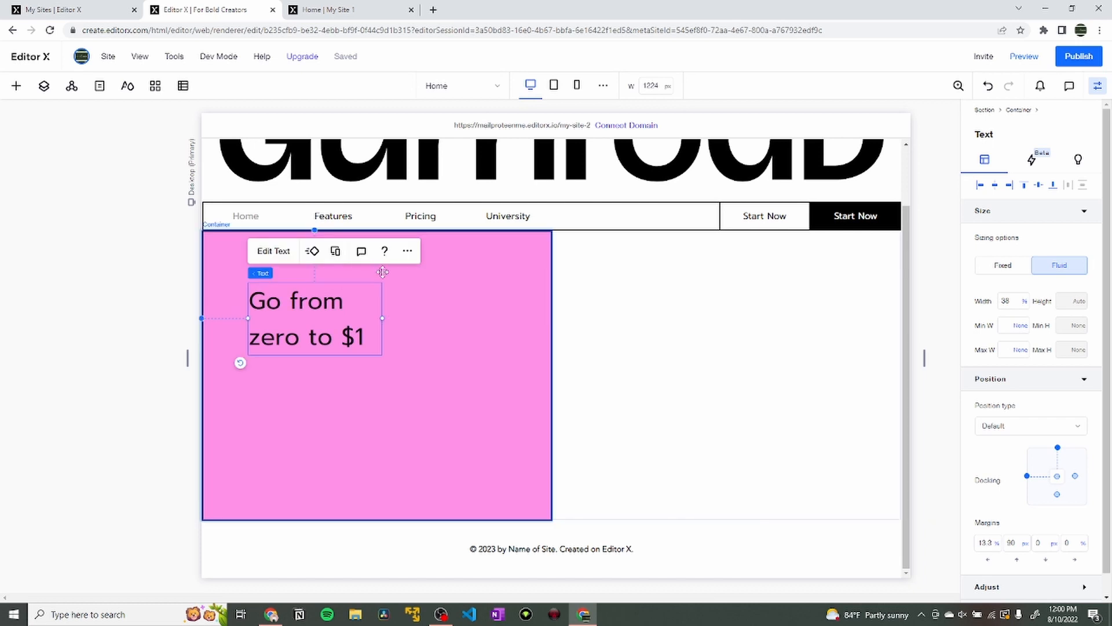
click(439, 289)
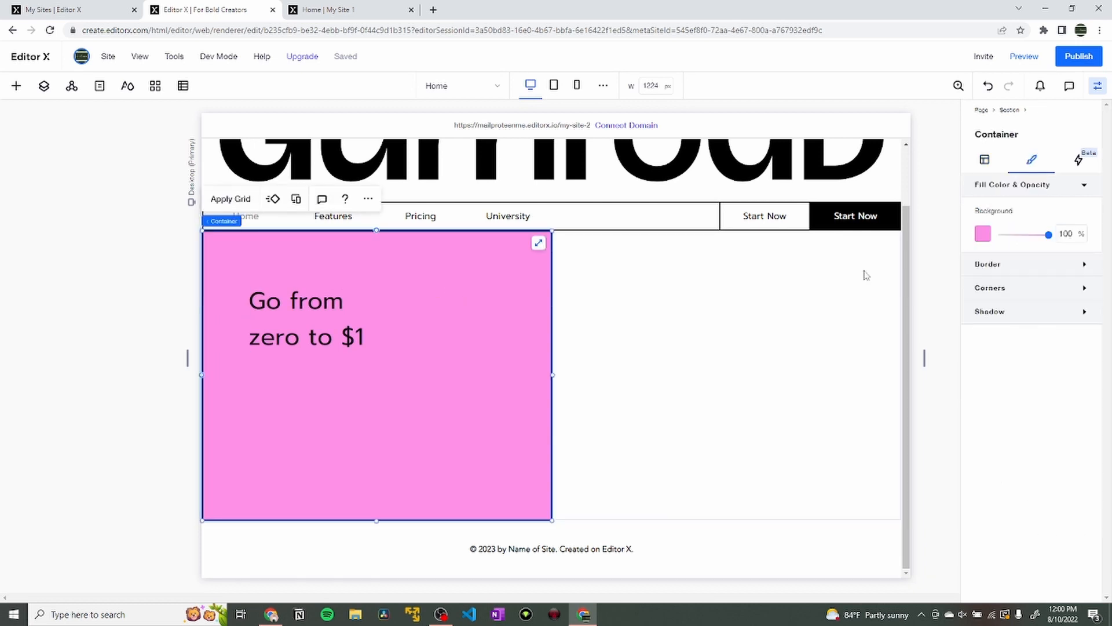
click(984, 160)
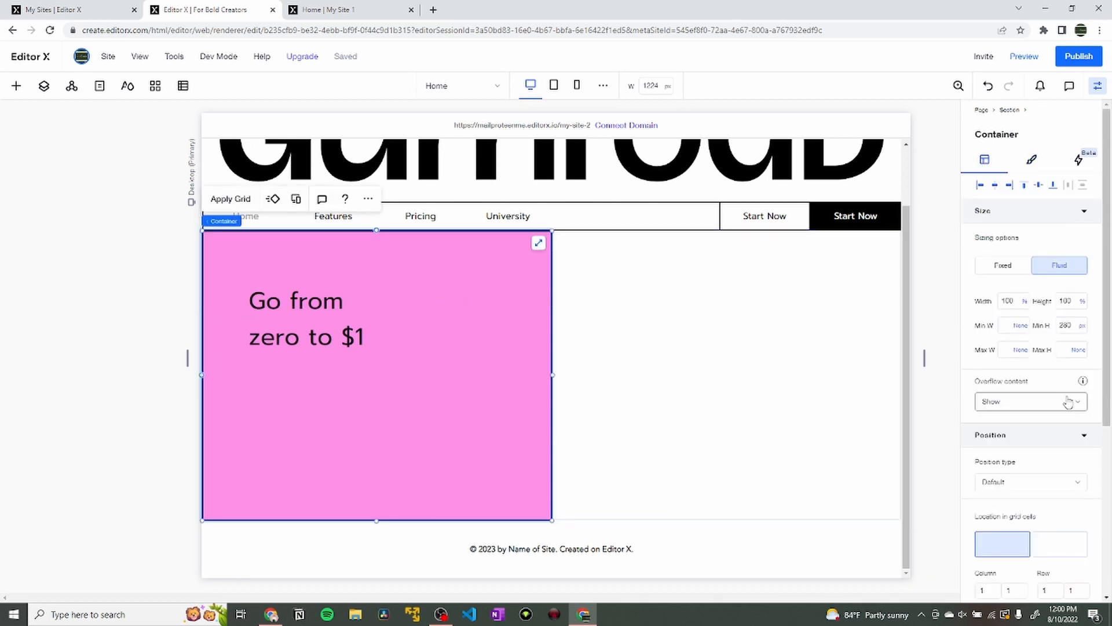
scroll(1043, 399, down, 5)
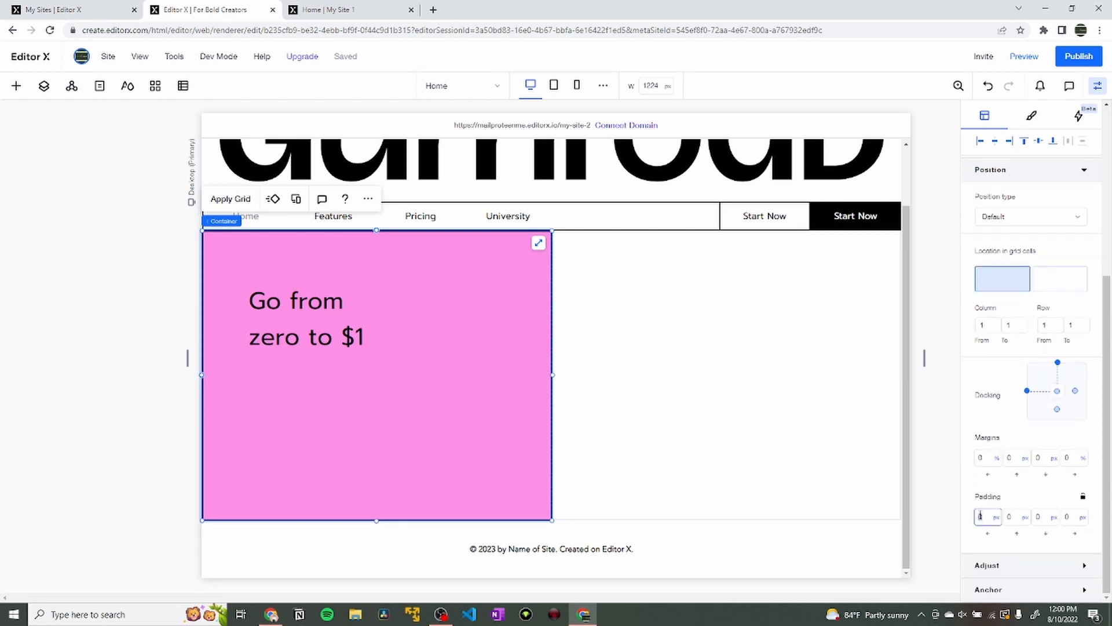
click(996, 516)
click(1014, 561)
text(4)
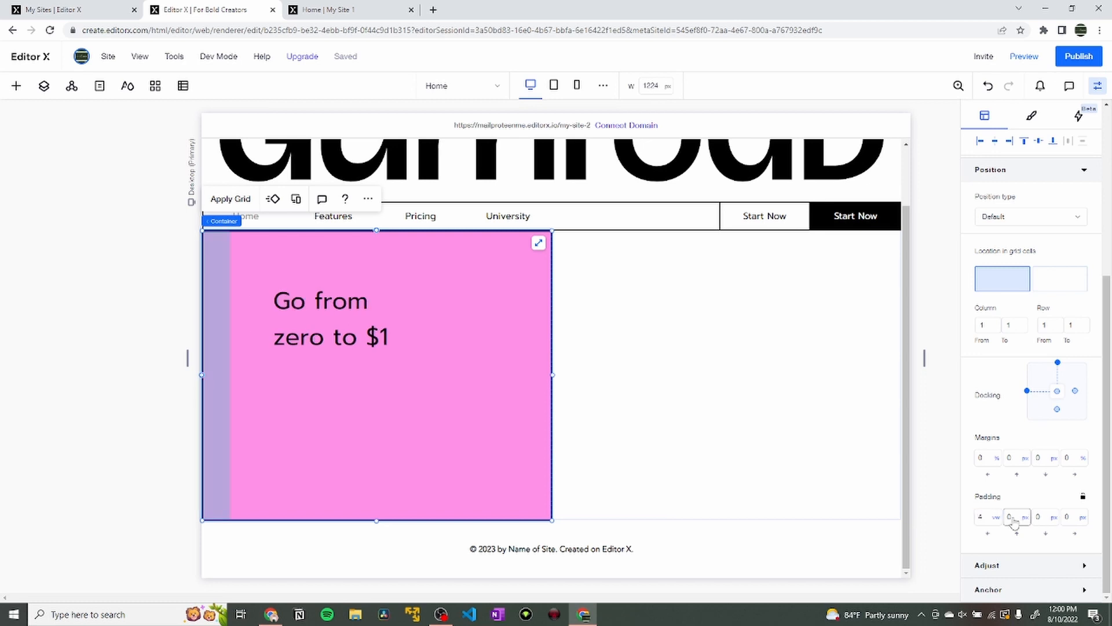
click(1012, 516)
click(989, 519)
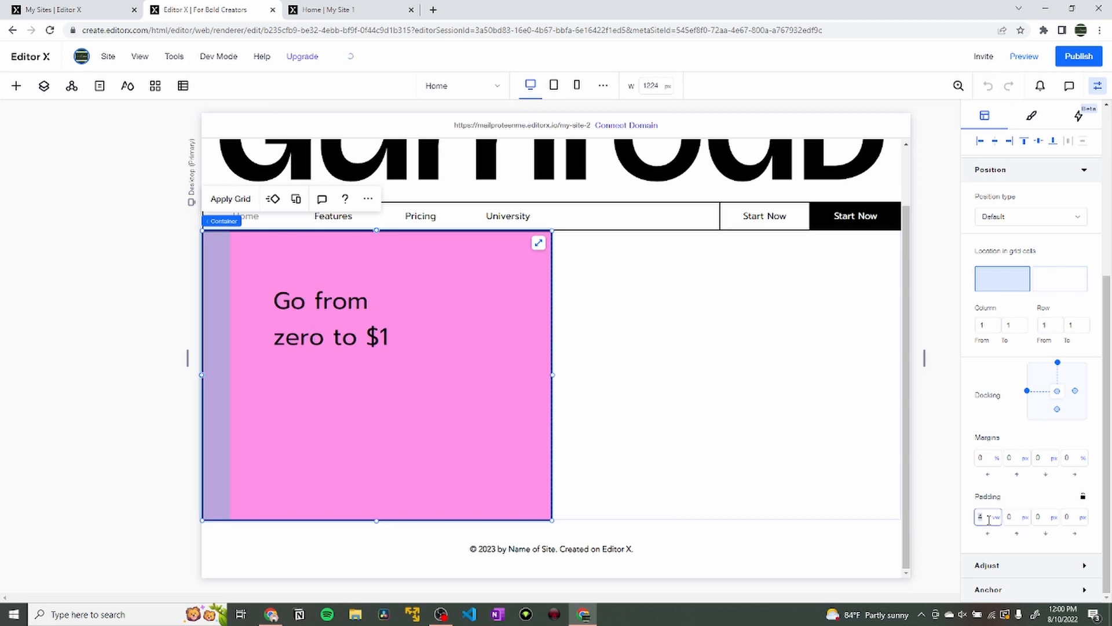
text(6)
key(Return)
Set the container's top, bottom and right padding to 6 vw each.
click(1011, 517)
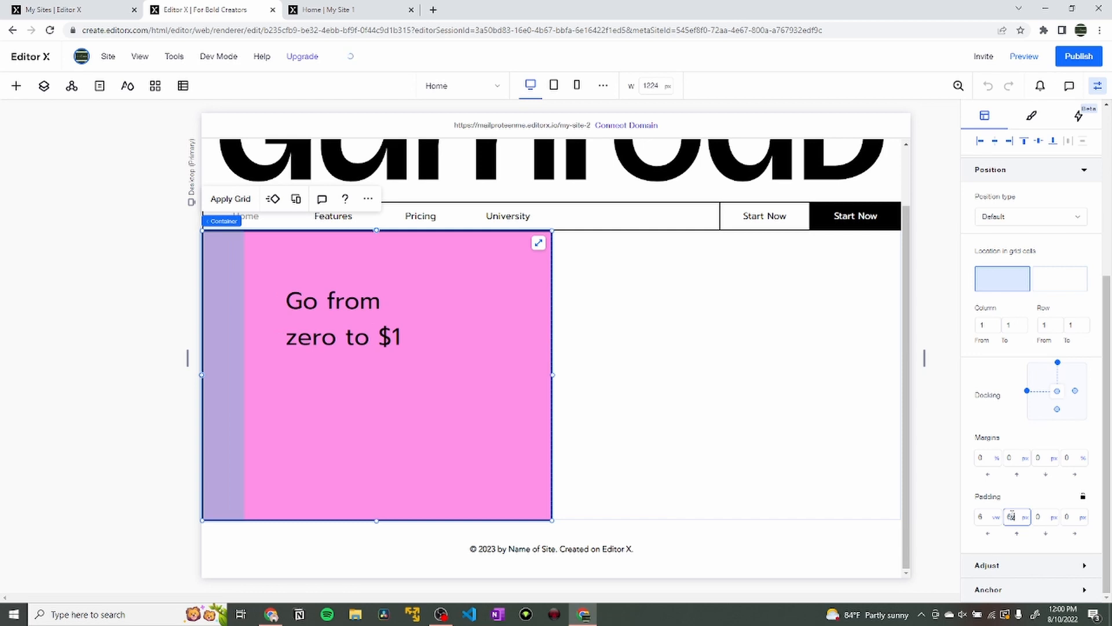
text(6)
key(Return)
click(1039, 516)
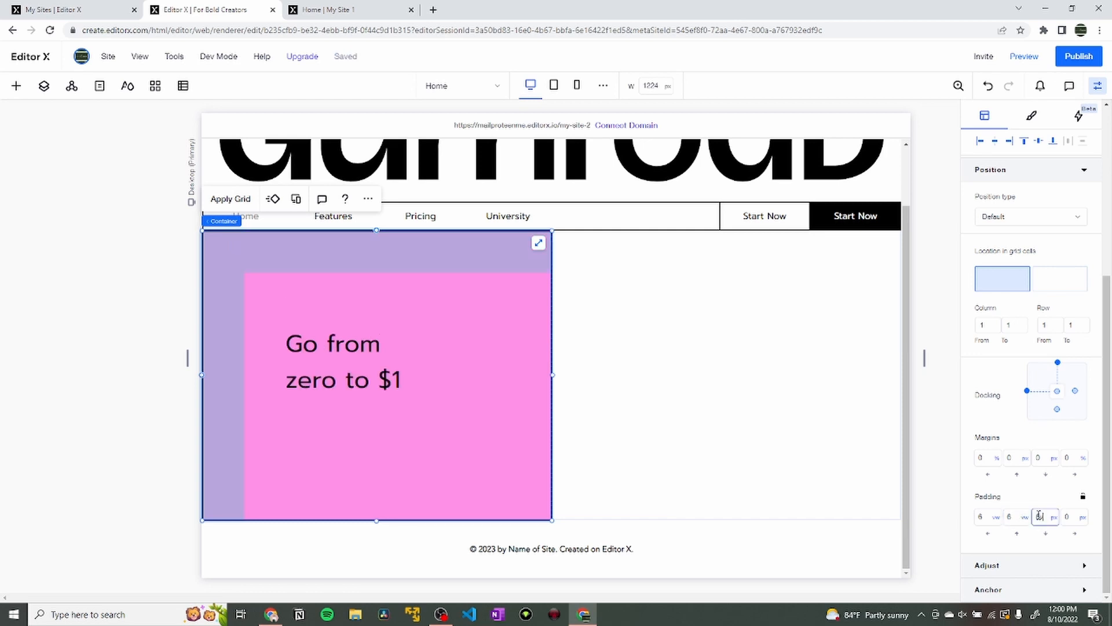
text(6)
key(Return)
click(1069, 520)
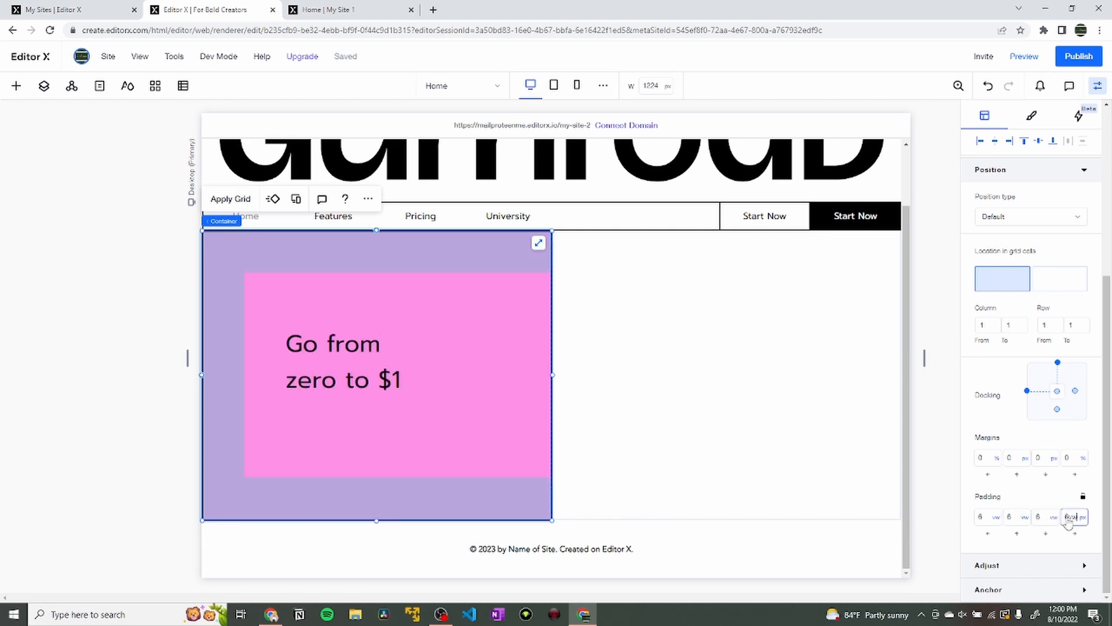
text(6vw)
key(Return)
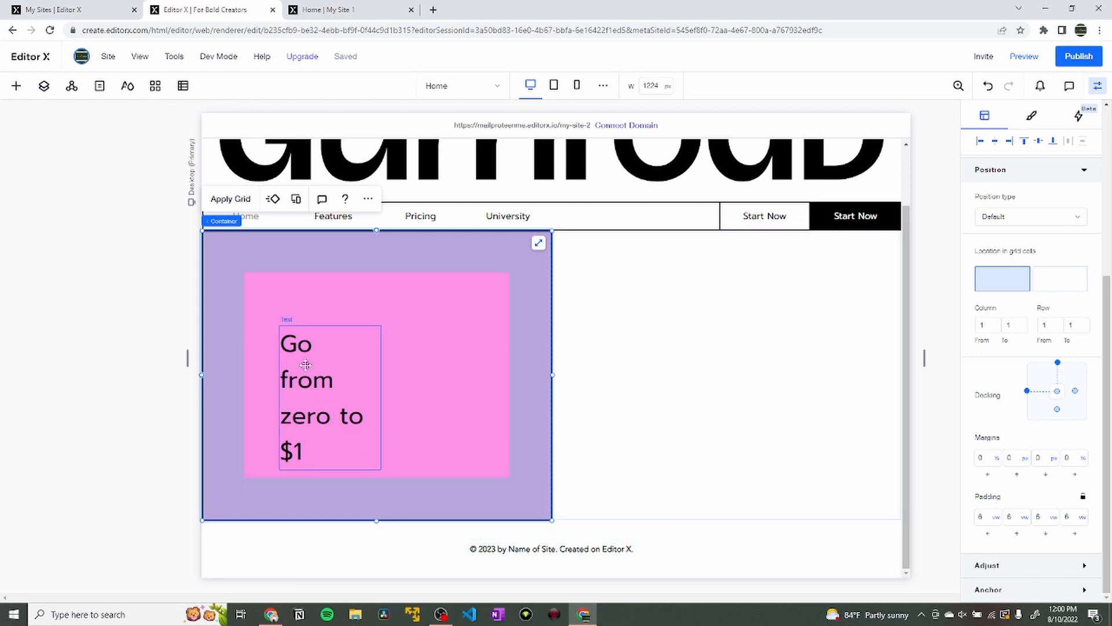
Place the title in the upper-left corner of the container's padded area and set its width to 100%.
drag(321, 398, 264, 324)
key(ctrl+z)
click(305, 389)
drag(346, 342, 509, 320)
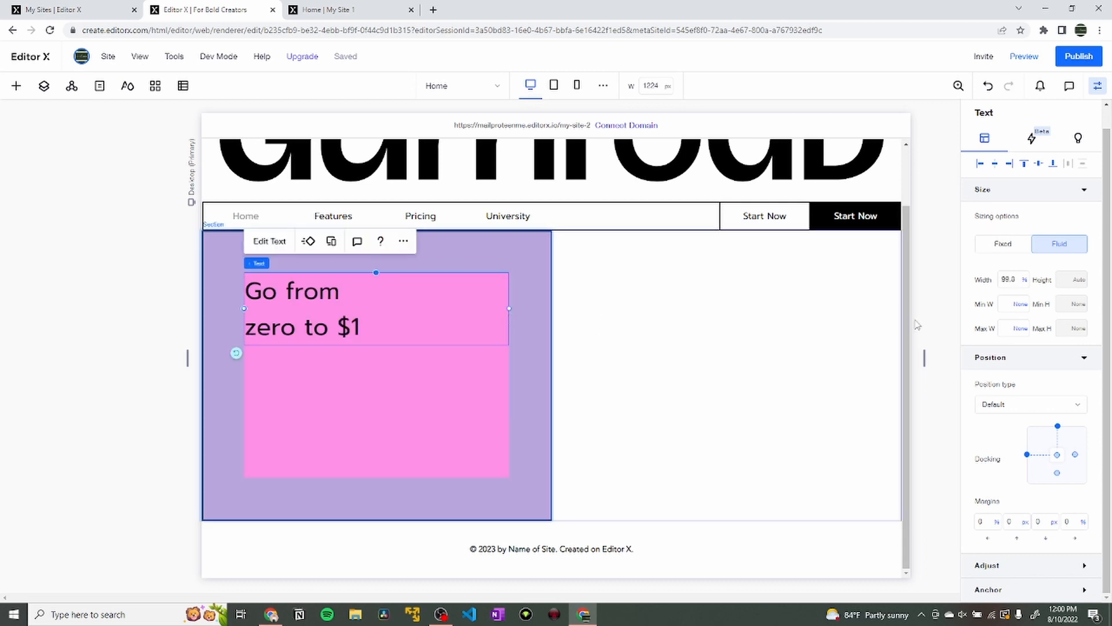
click(1012, 280)
key(Return)
Make the whole "Go from zero to $1" title bold.
click(271, 242)
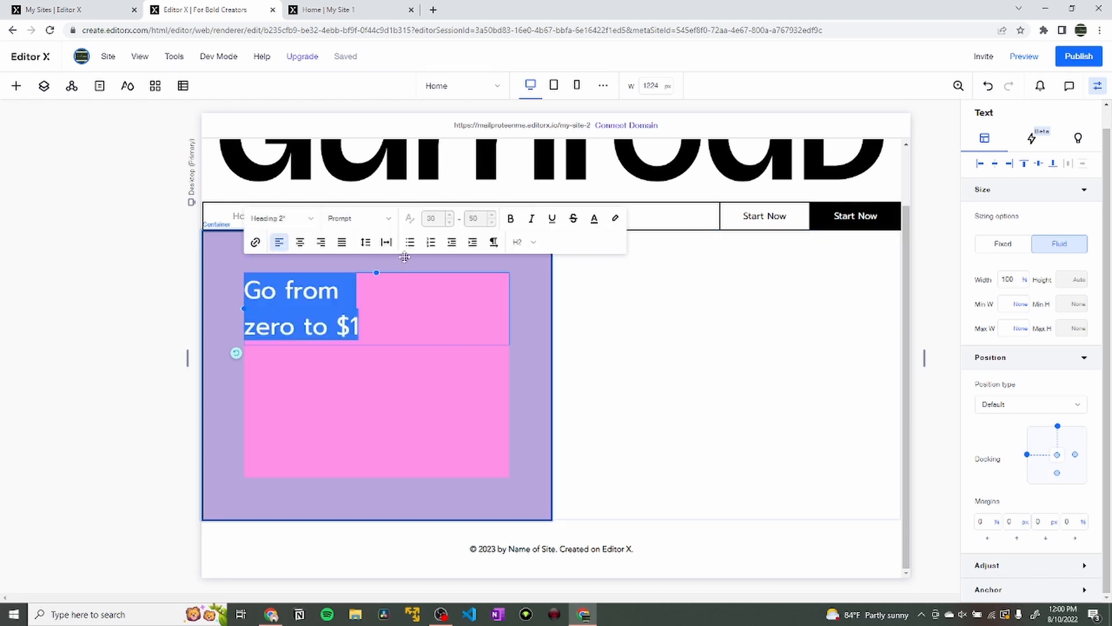
click(510, 218)
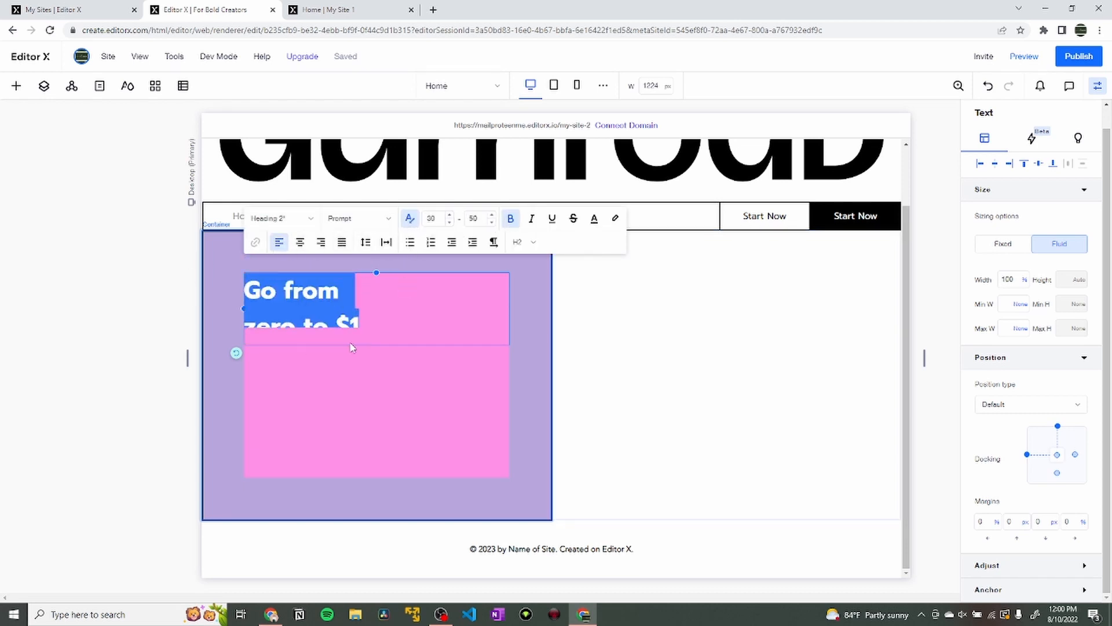
click(530, 311)
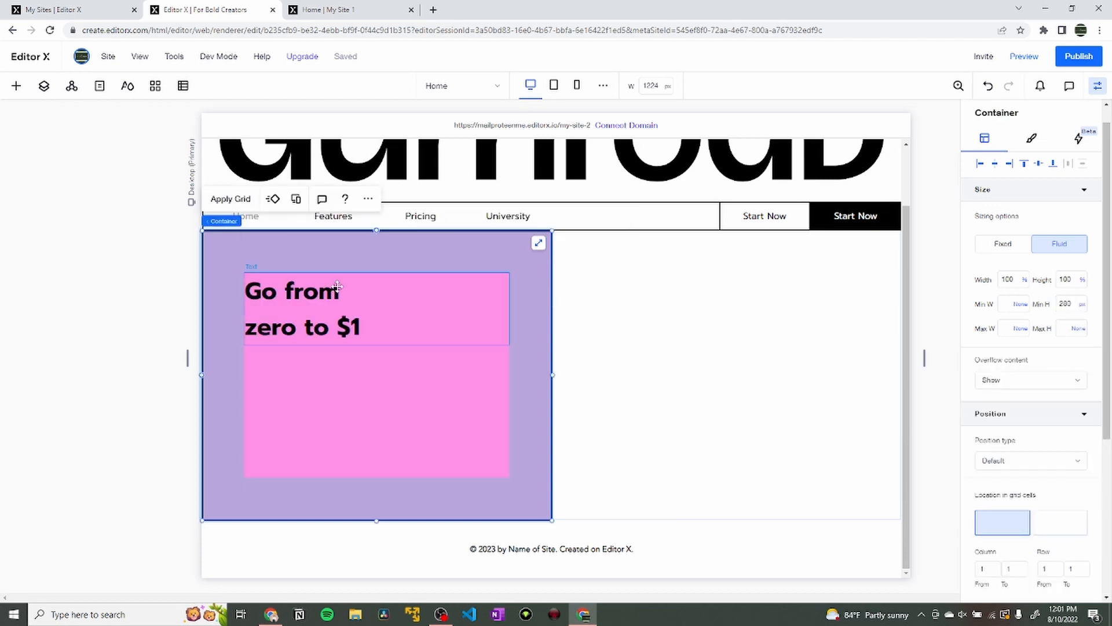
Set the title's responsive font size range to 40–60.
click(354, 279)
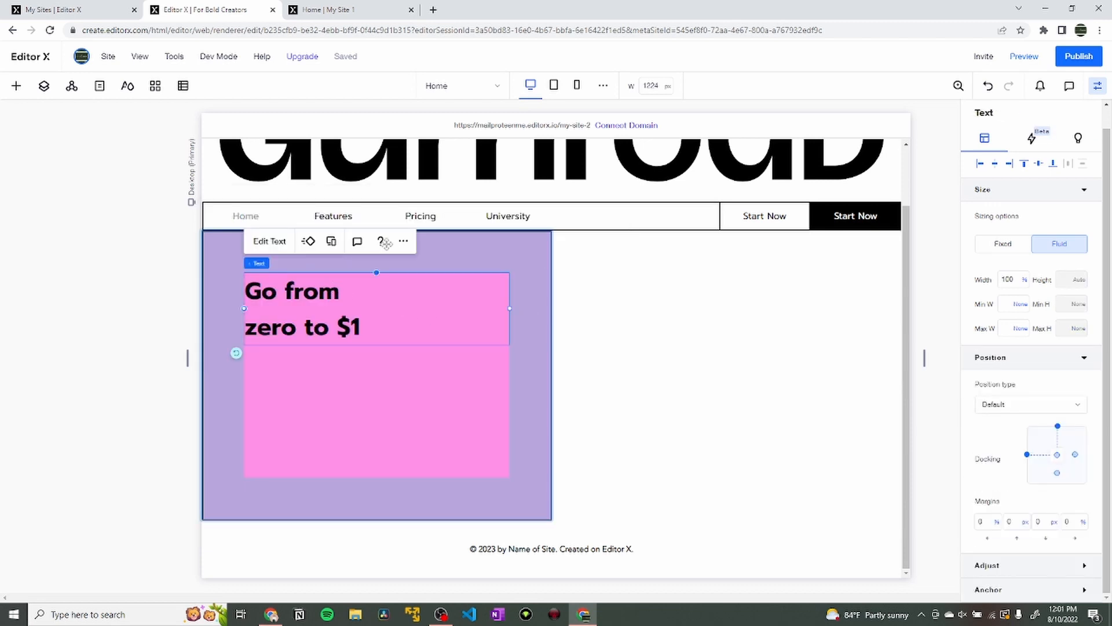
click(255, 249)
click(431, 219)
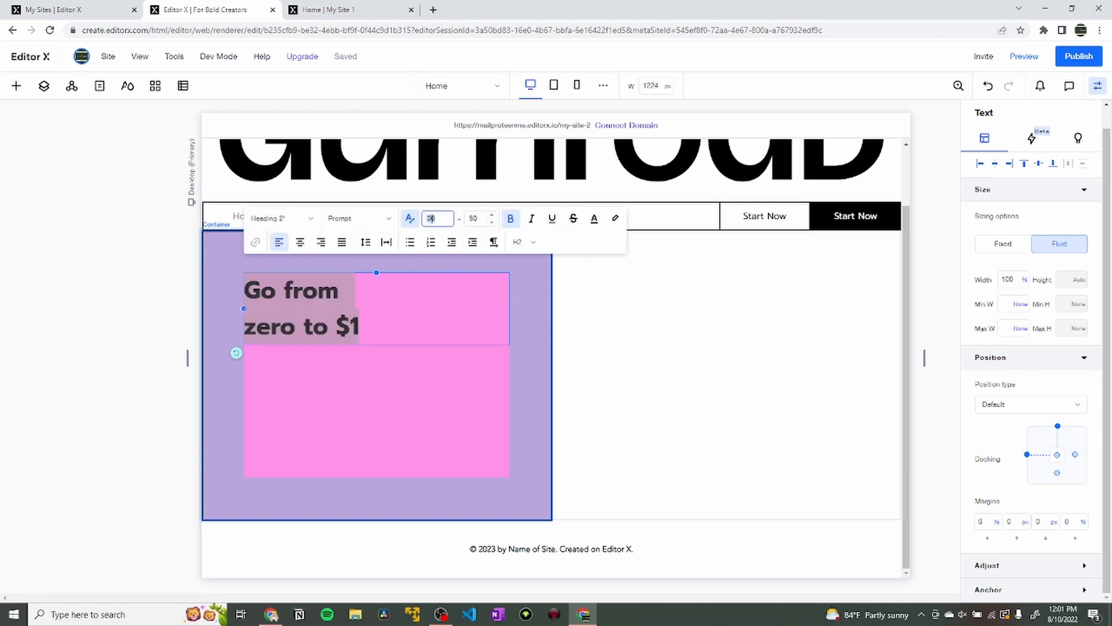
text(40)
click(473, 218)
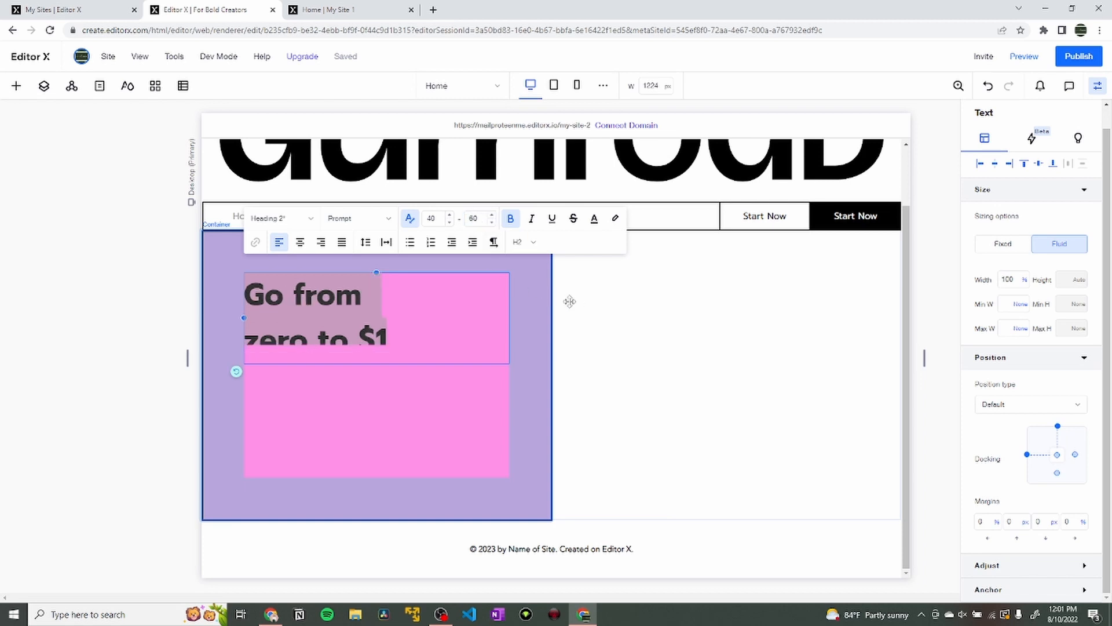
click(538, 303)
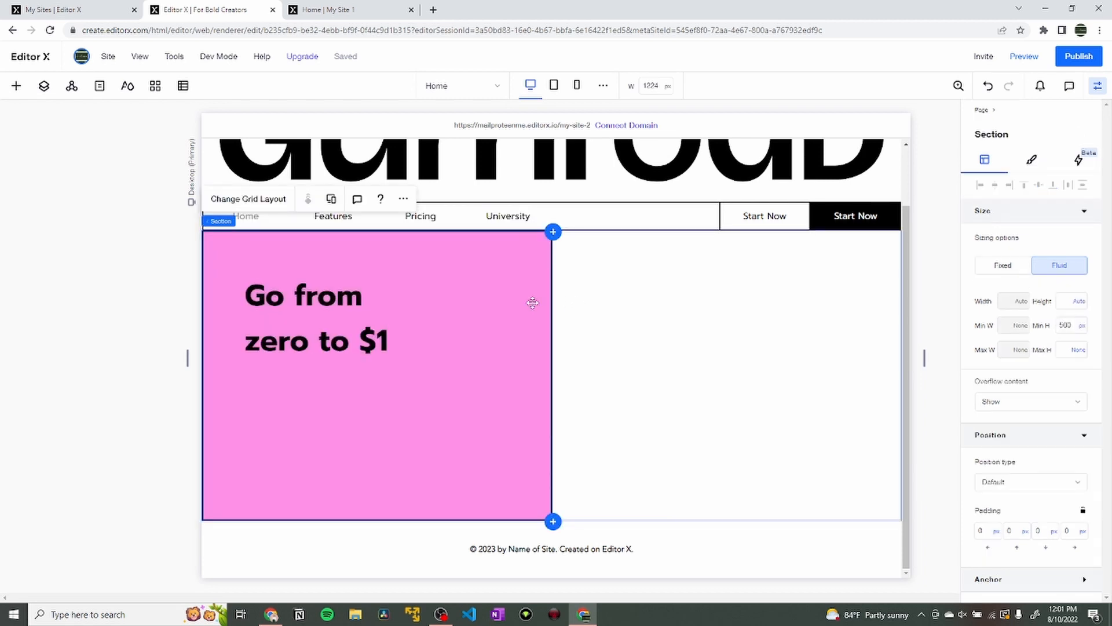
Add a paragraph text element inside the pink container, 100% wide and placed just below the title.
click(16, 87)
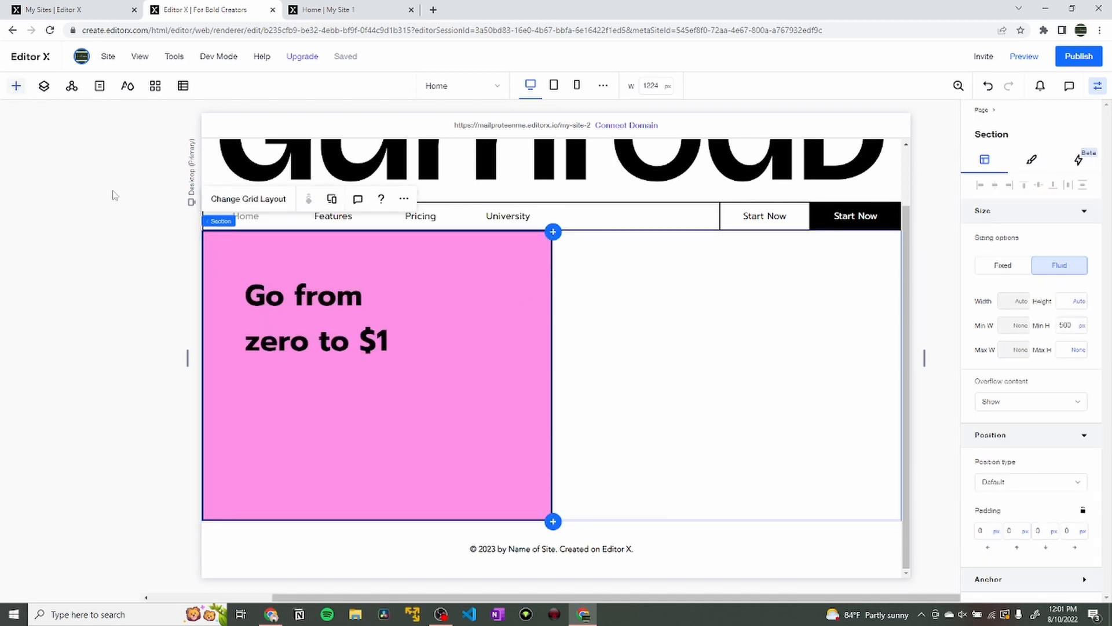
drag(213, 254, 318, 411)
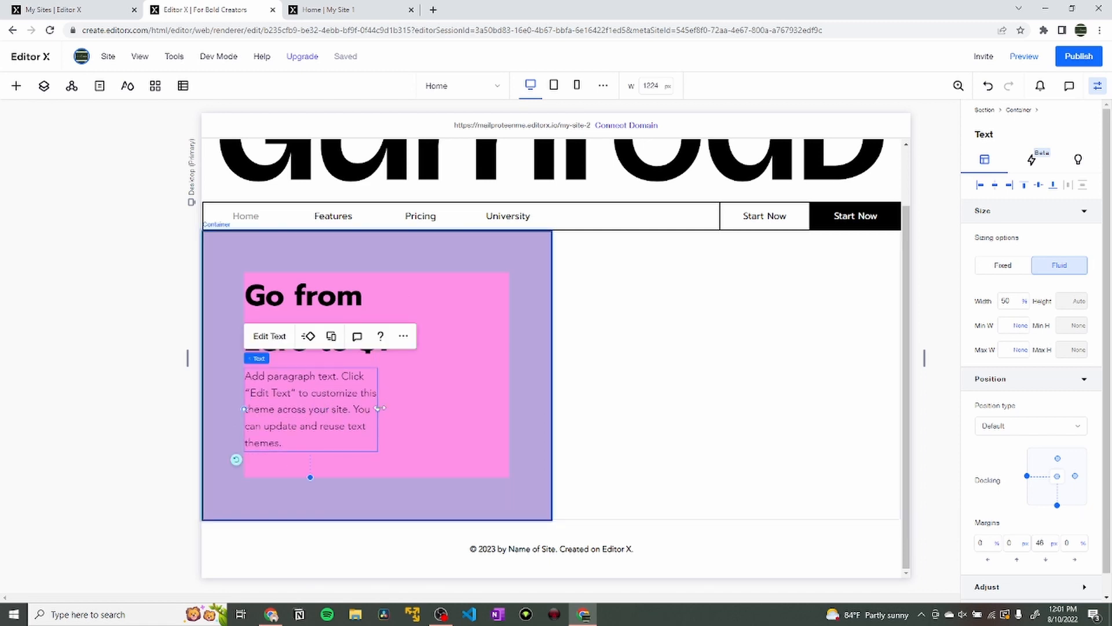
click(1008, 301)
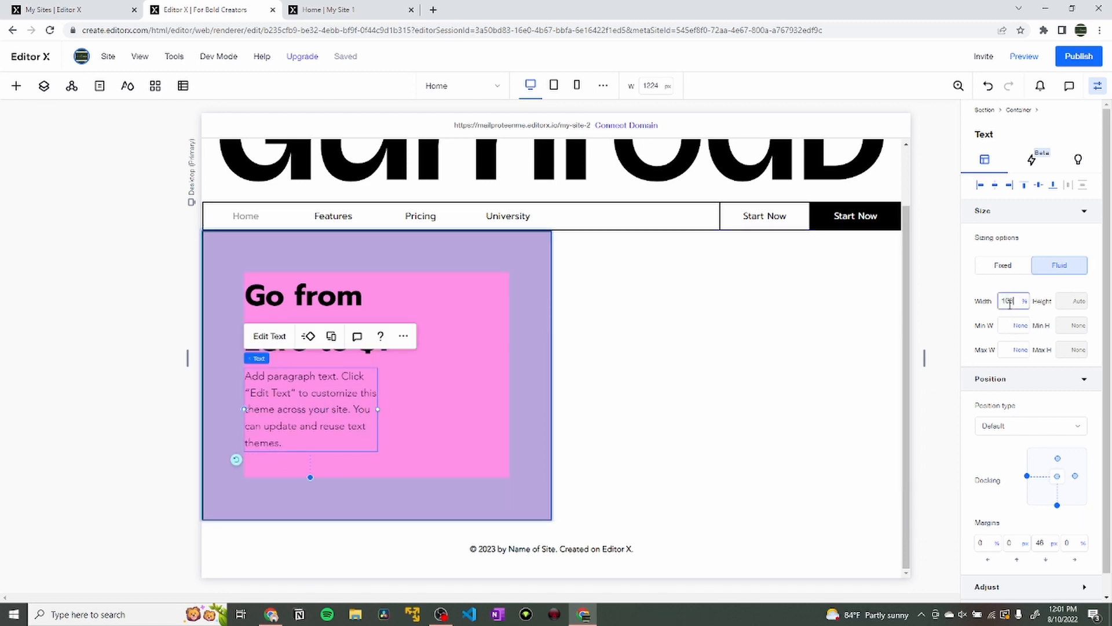
key(Return)
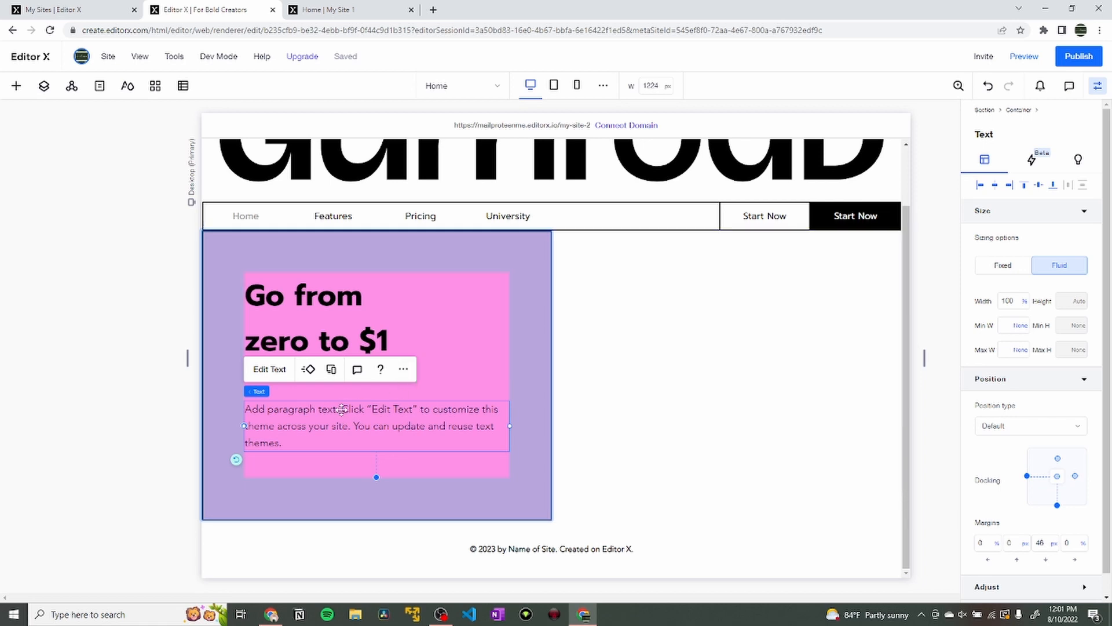
drag(342, 410, 339, 390)
Change the paragraph's font to Prompt.
click(278, 340)
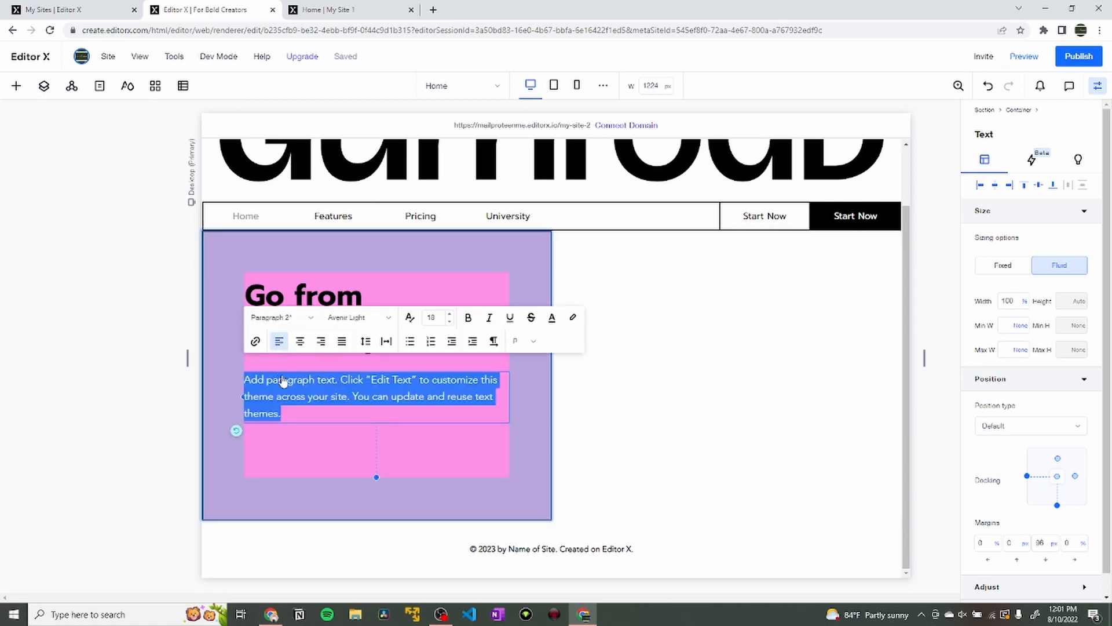
click(287, 395)
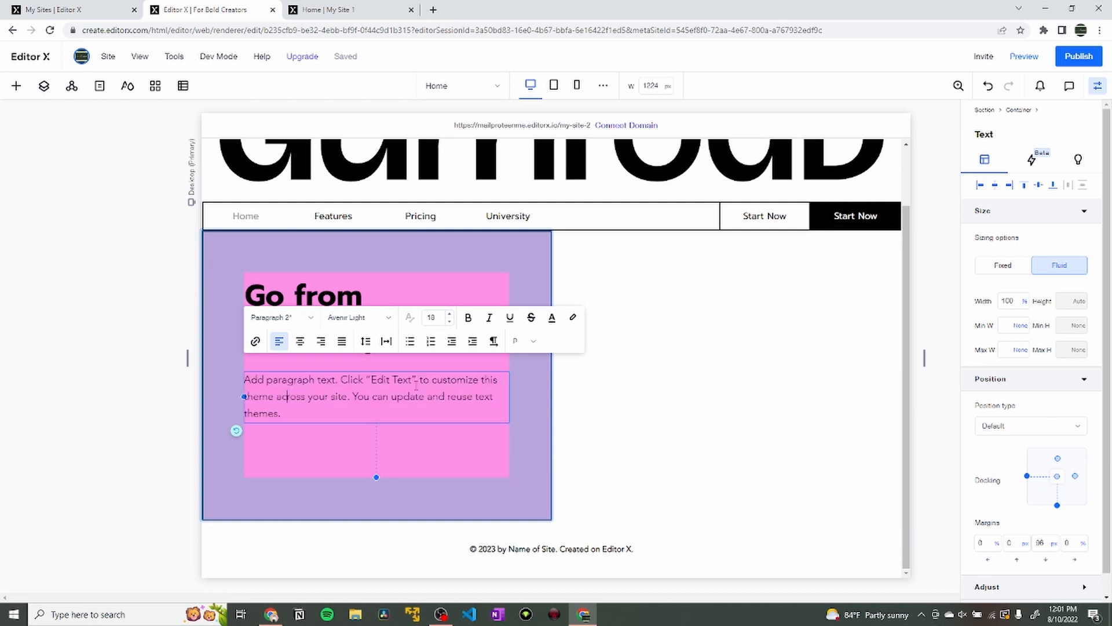
click(537, 385)
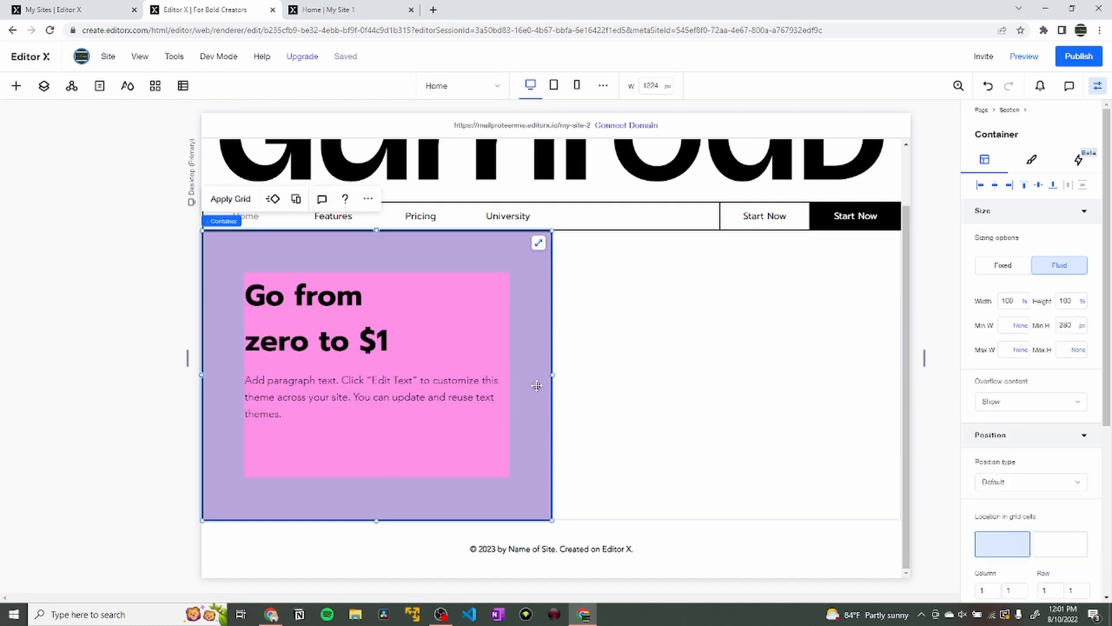
click(365, 390)
click(263, 340)
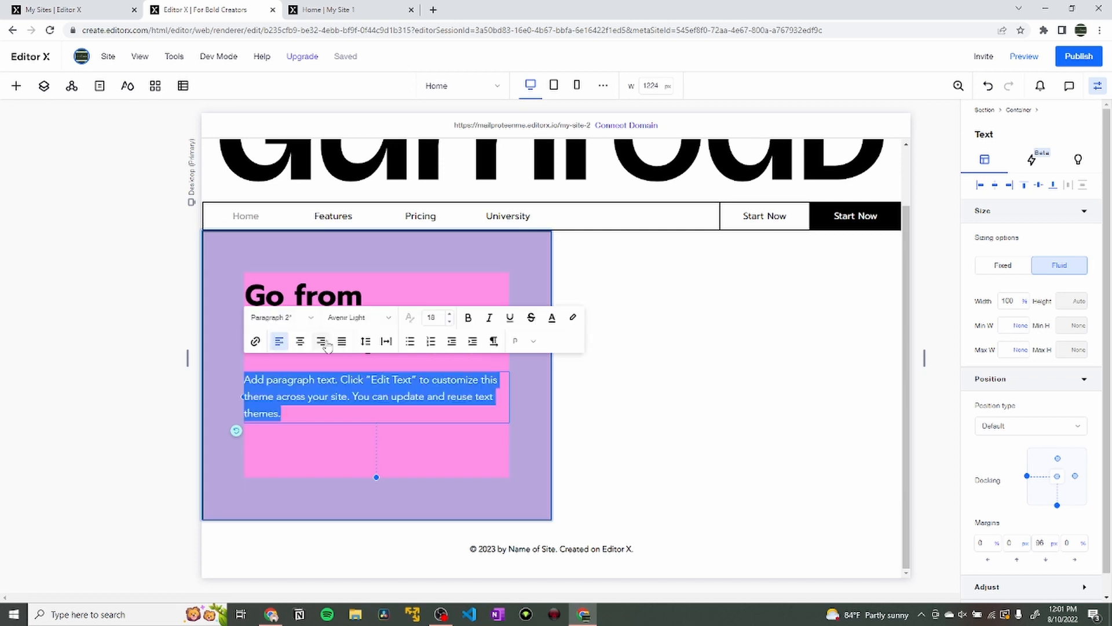
click(357, 317)
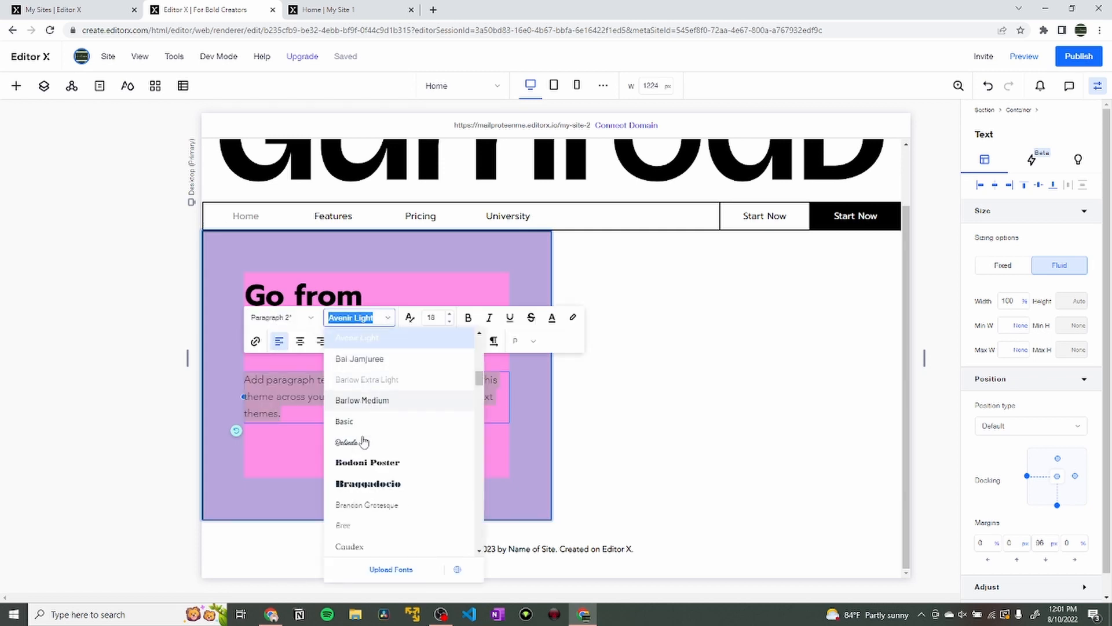
scroll(360, 405, up, 3)
text(Prompt)
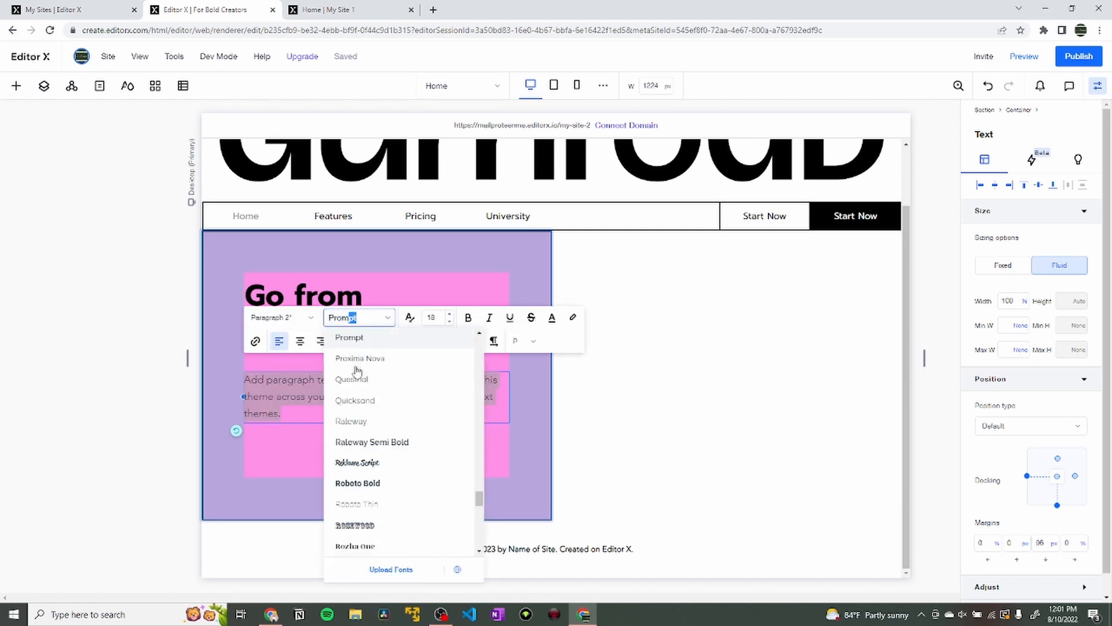
key(Return)
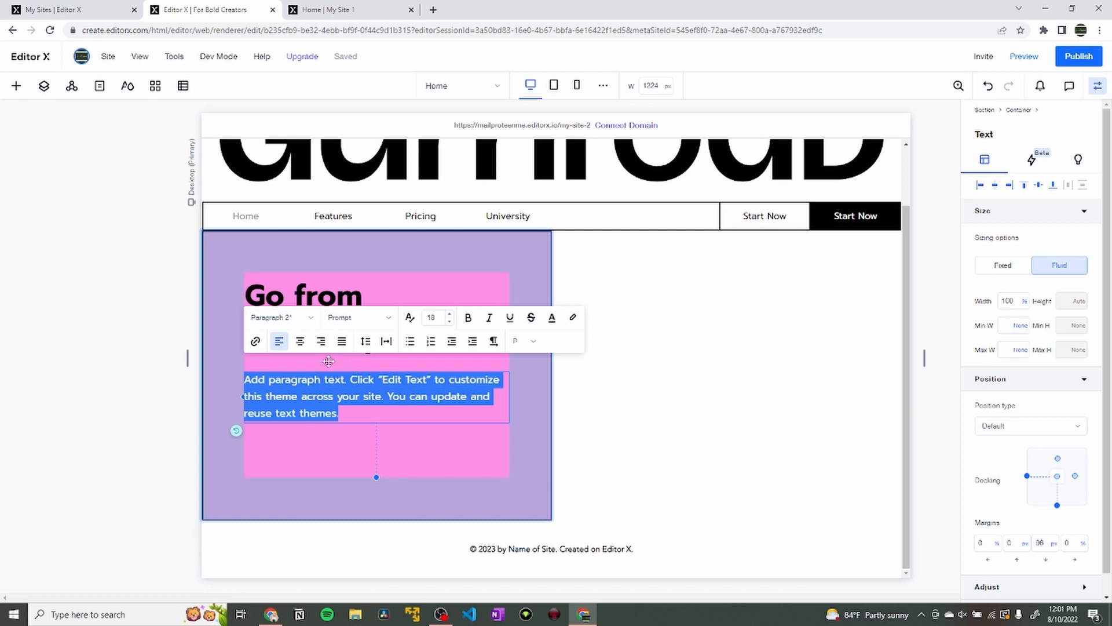
click(443, 276)
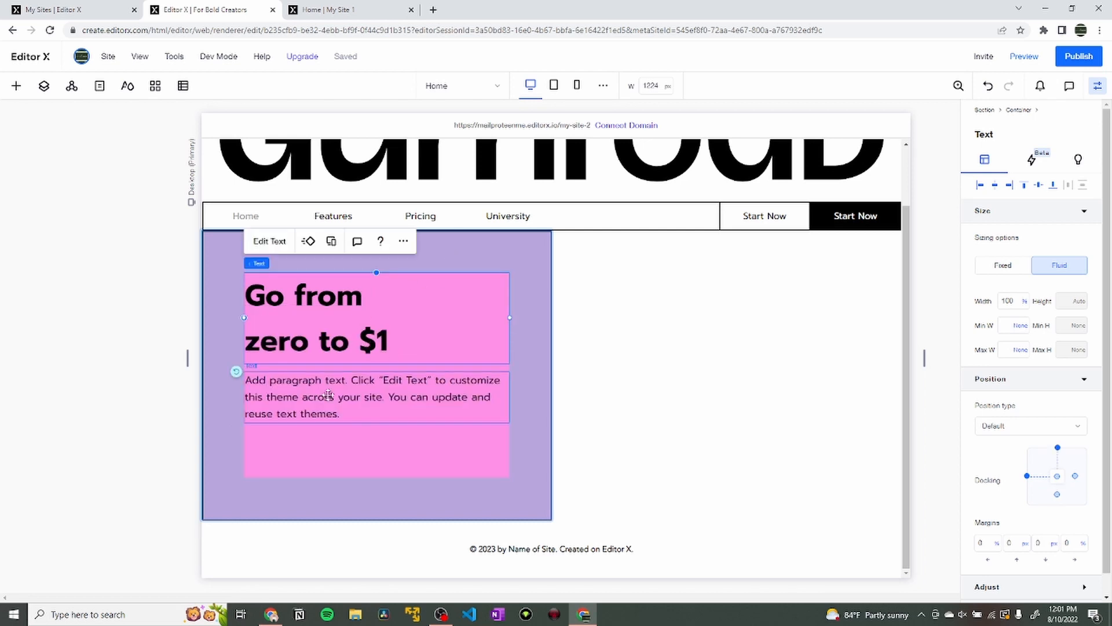
Add the black "Shop Now" basic button inside the pink container, just below the paragraph.
click(16, 85)
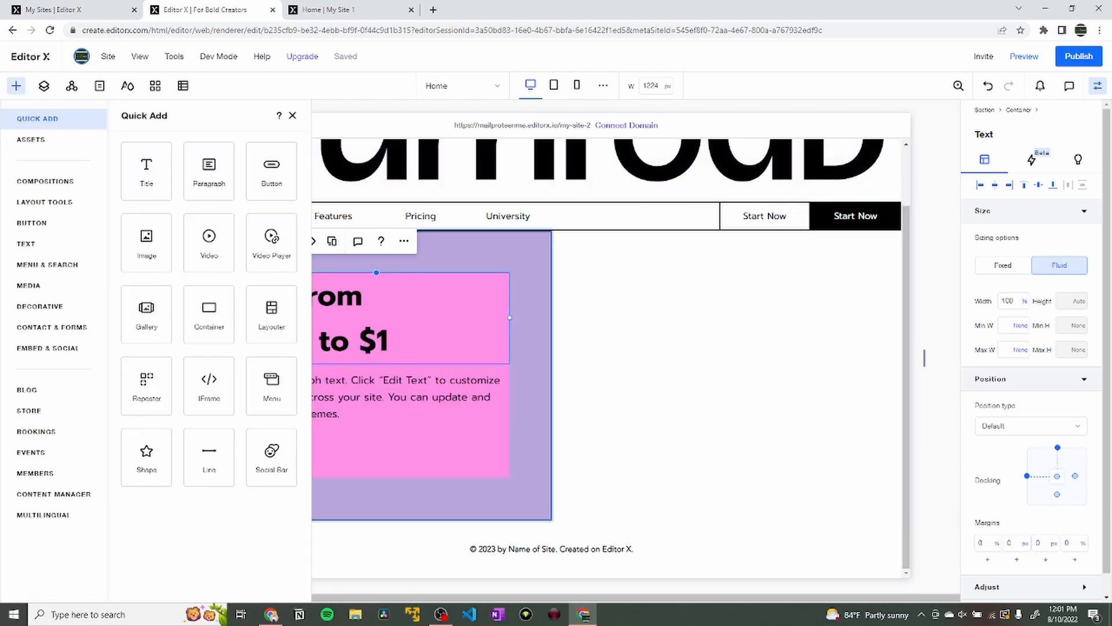
click(25, 220)
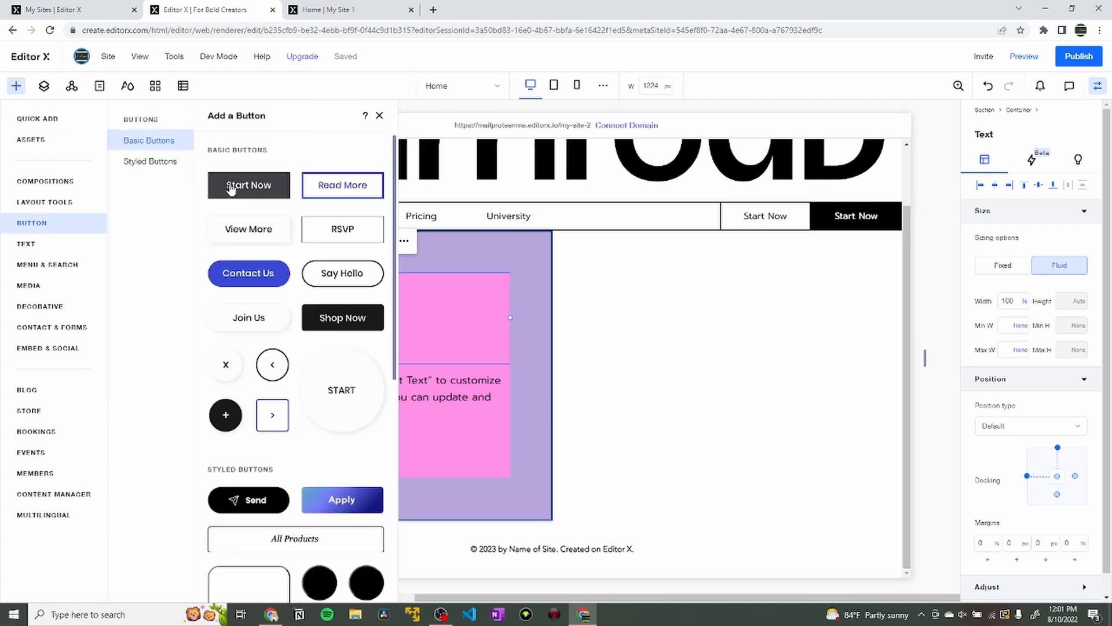
drag(361, 322, 298, 449)
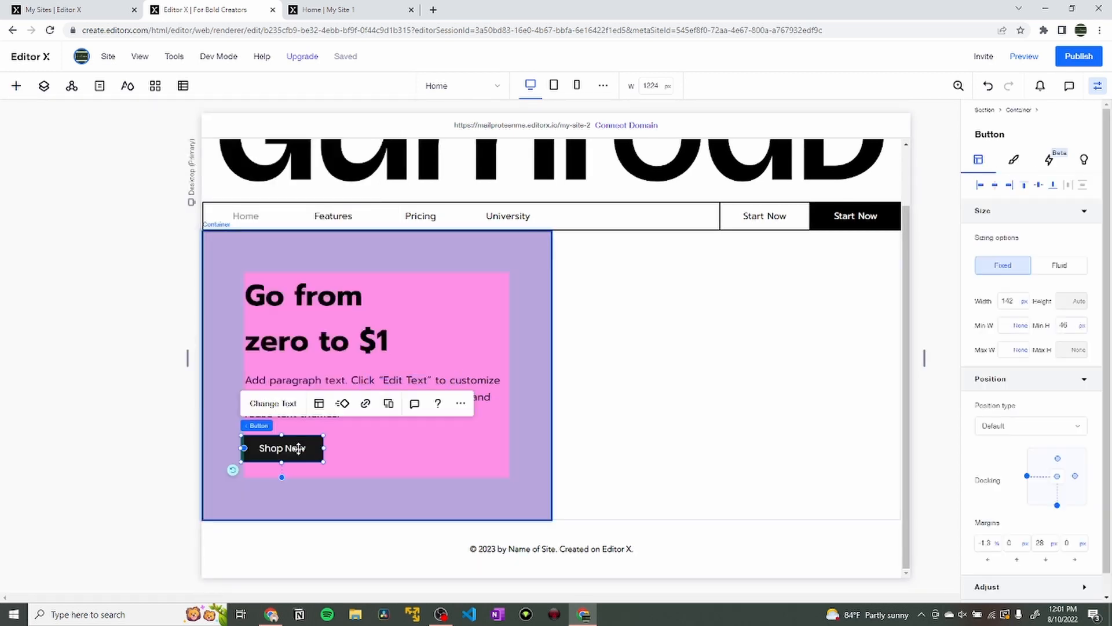
Set the button's left and bottom margins to 0 within the pink container.
click(985, 543)
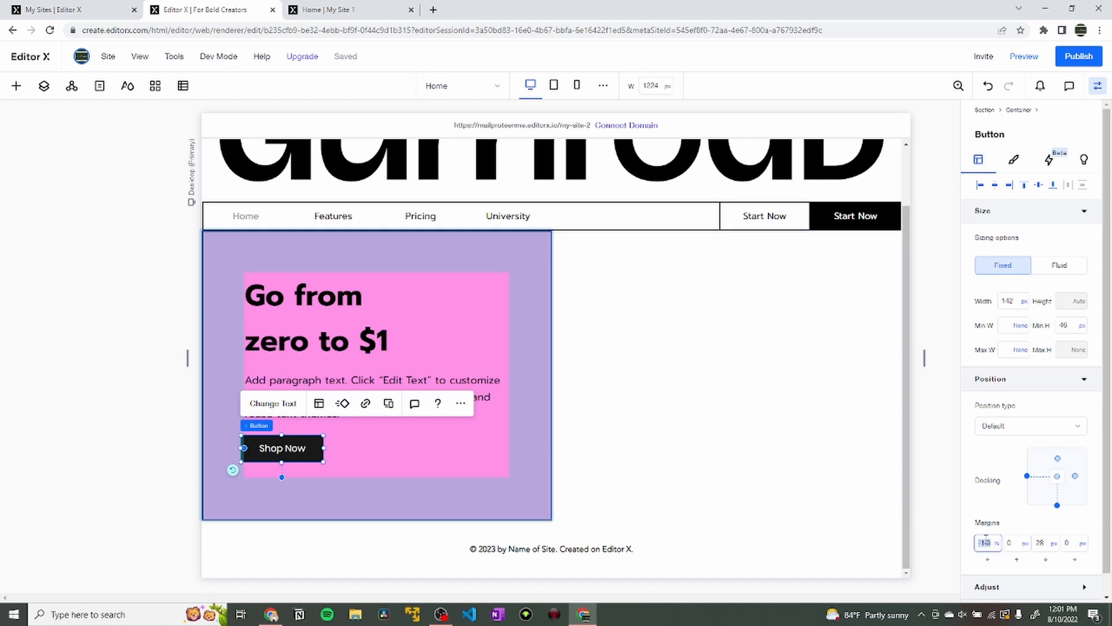
click(1040, 541)
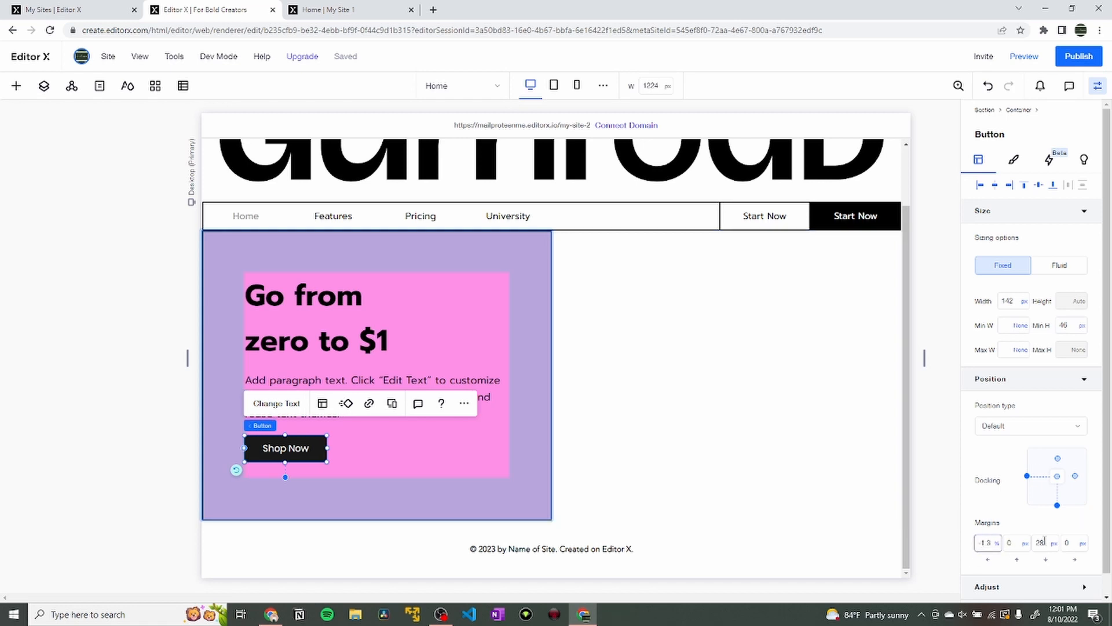
click(1041, 541)
key(Return)
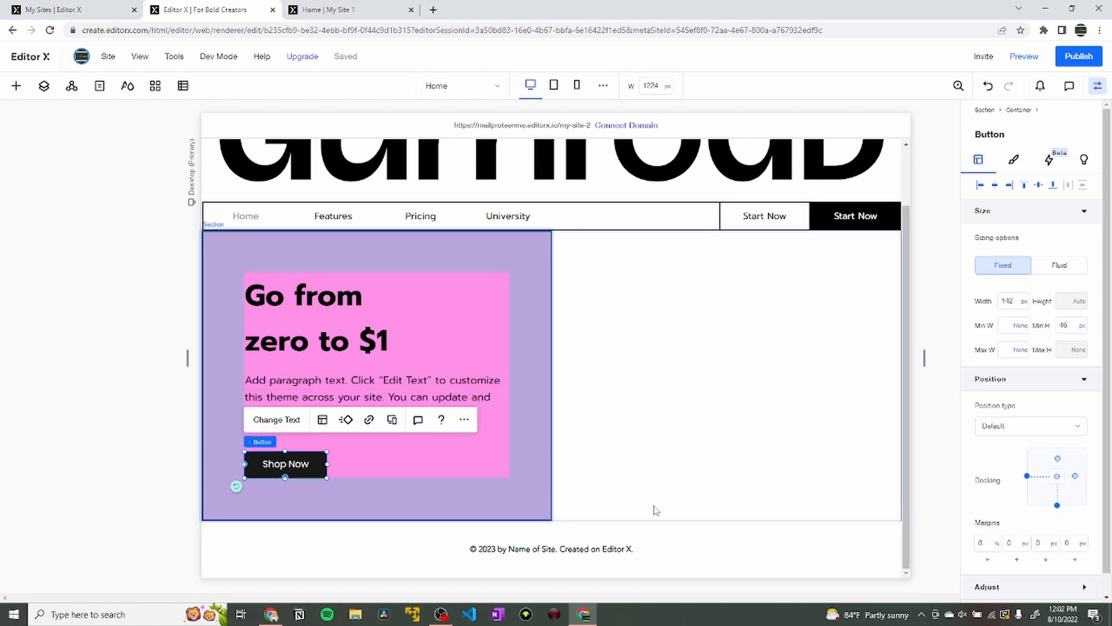
Change the button's text to "Start Selling" and move the button up close beneath the paragraph.
click(270, 420)
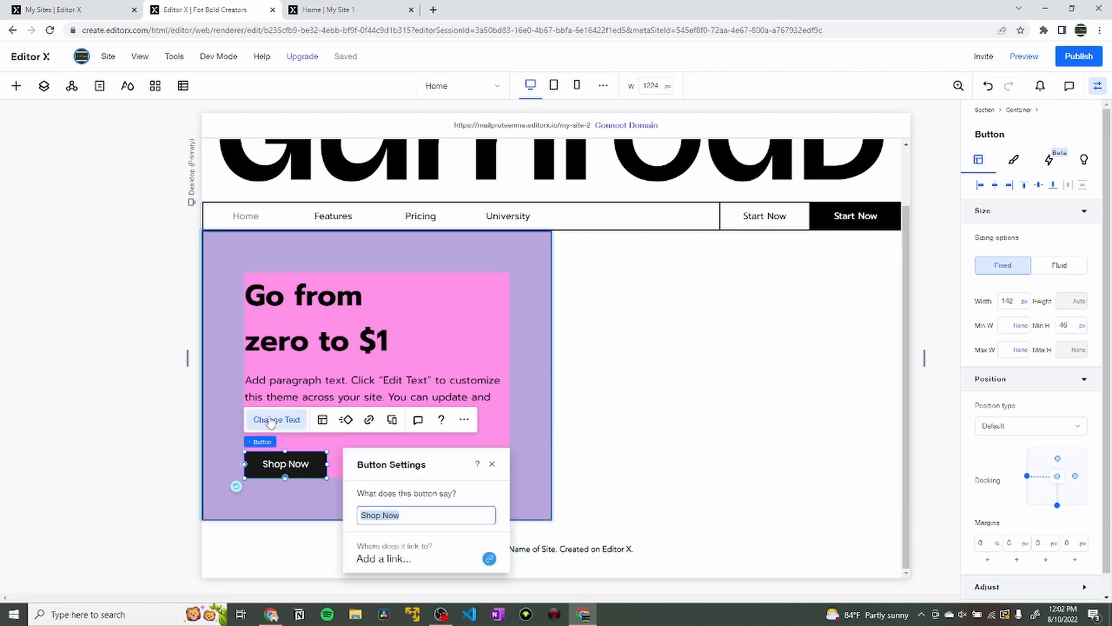
text(Str Slg)
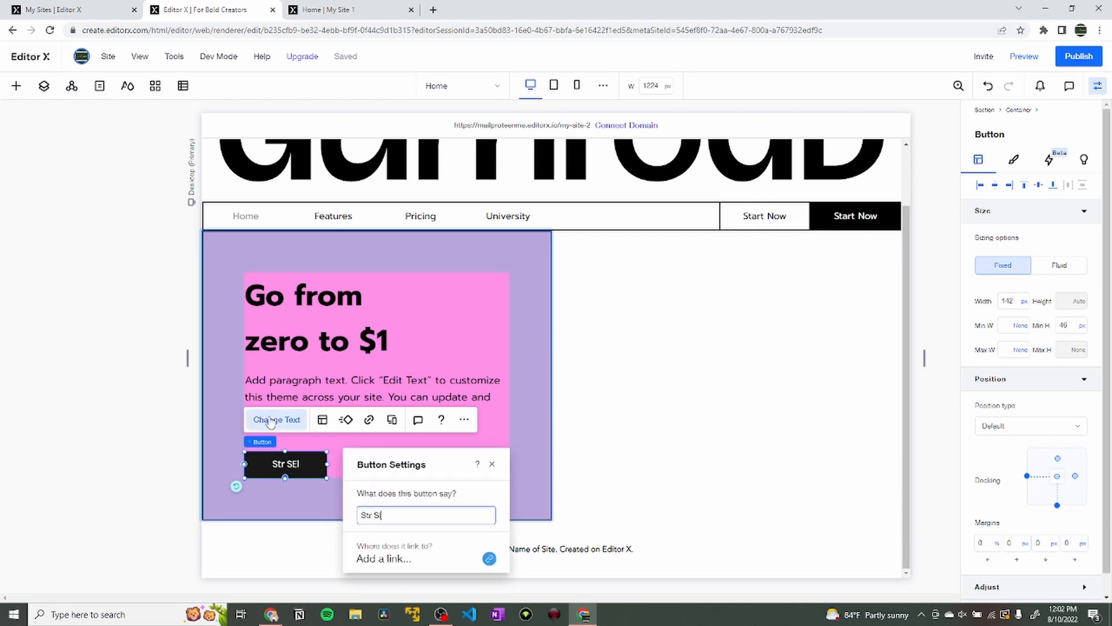
key(ctrl+a)
text(Start Selling)
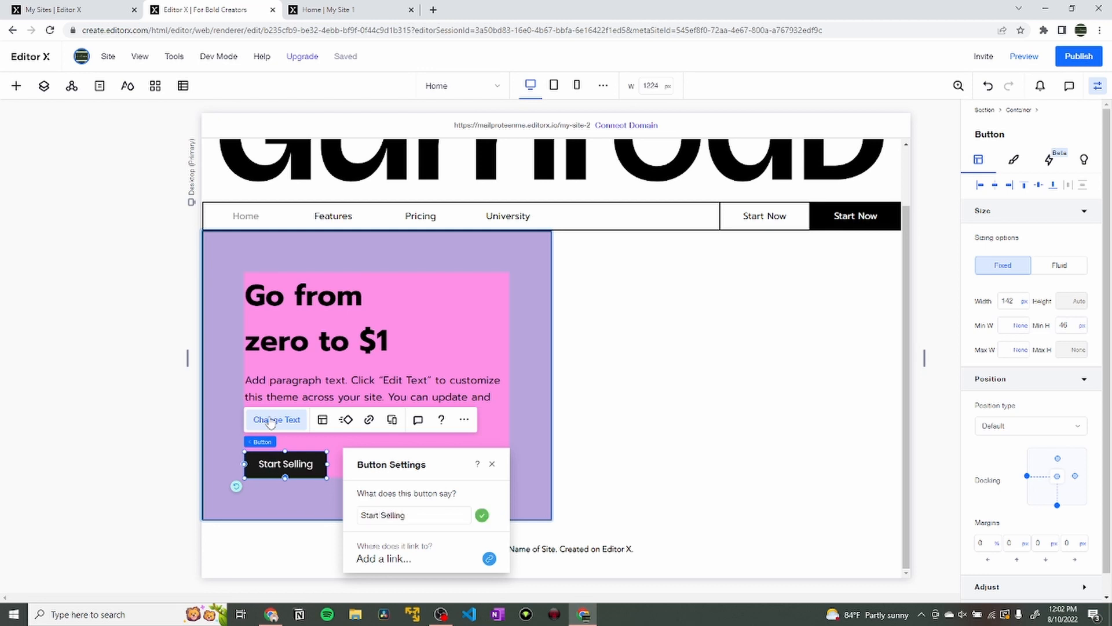
click(517, 447)
drag(313, 459, 314, 387)
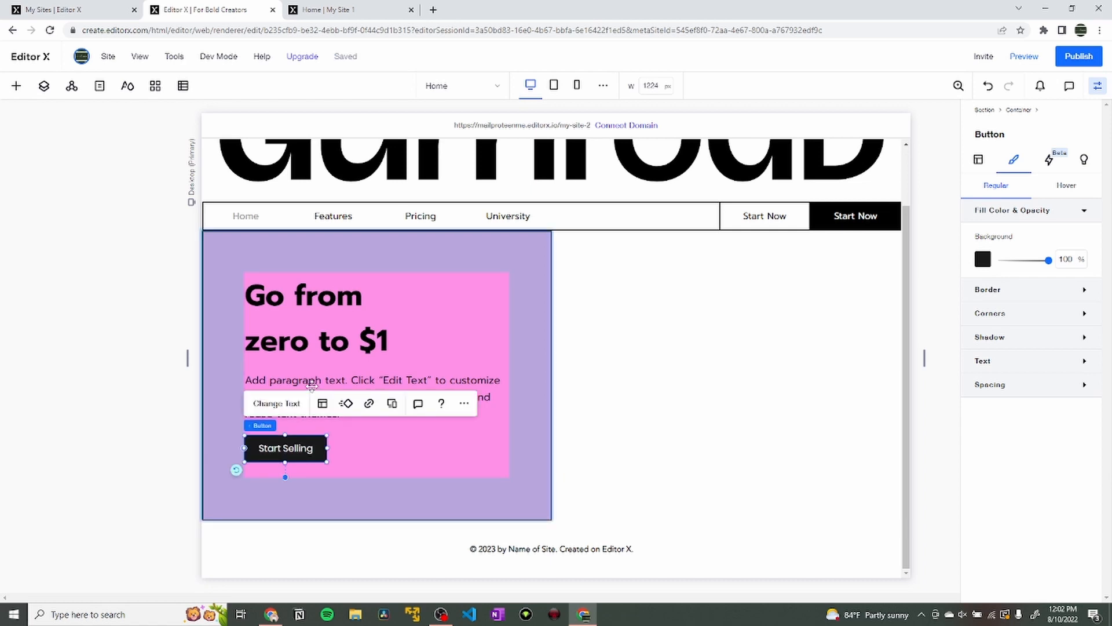
Stack the title, paragraph and button together and centre the stack vertically in the pink container.
shift+click(312, 382)
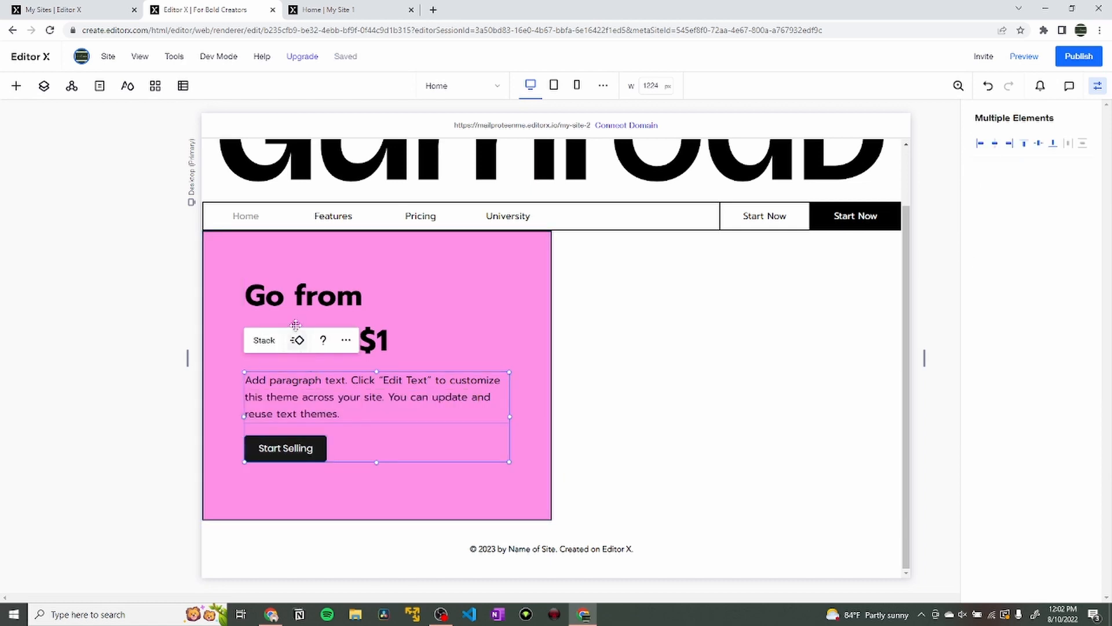
shift+click(275, 297)
click(263, 243)
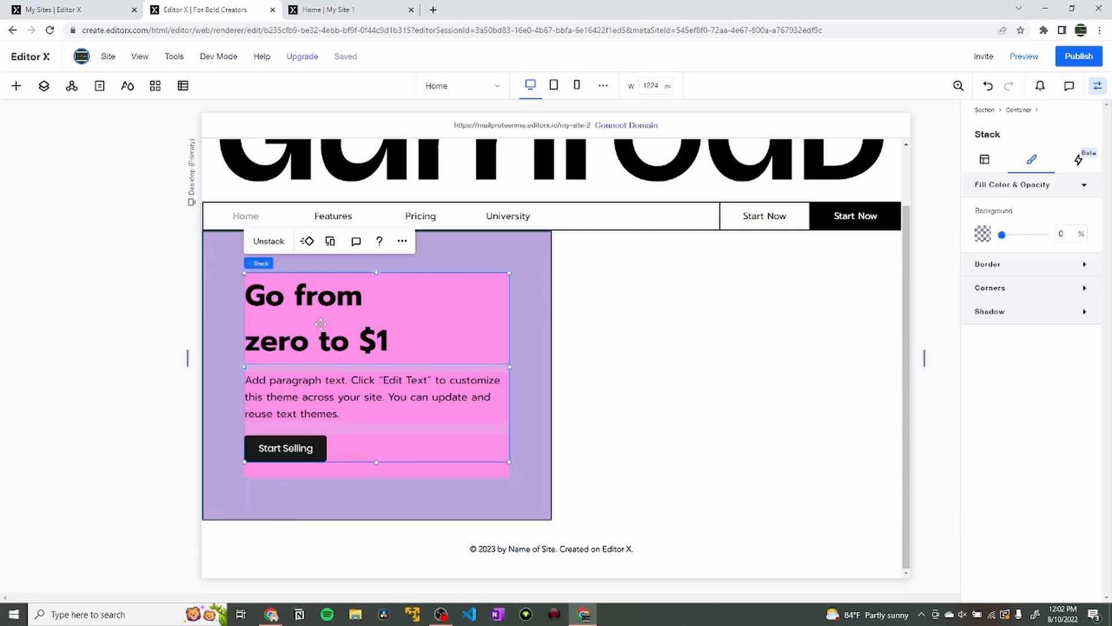
drag(320, 323, 320, 326)
click(985, 160)
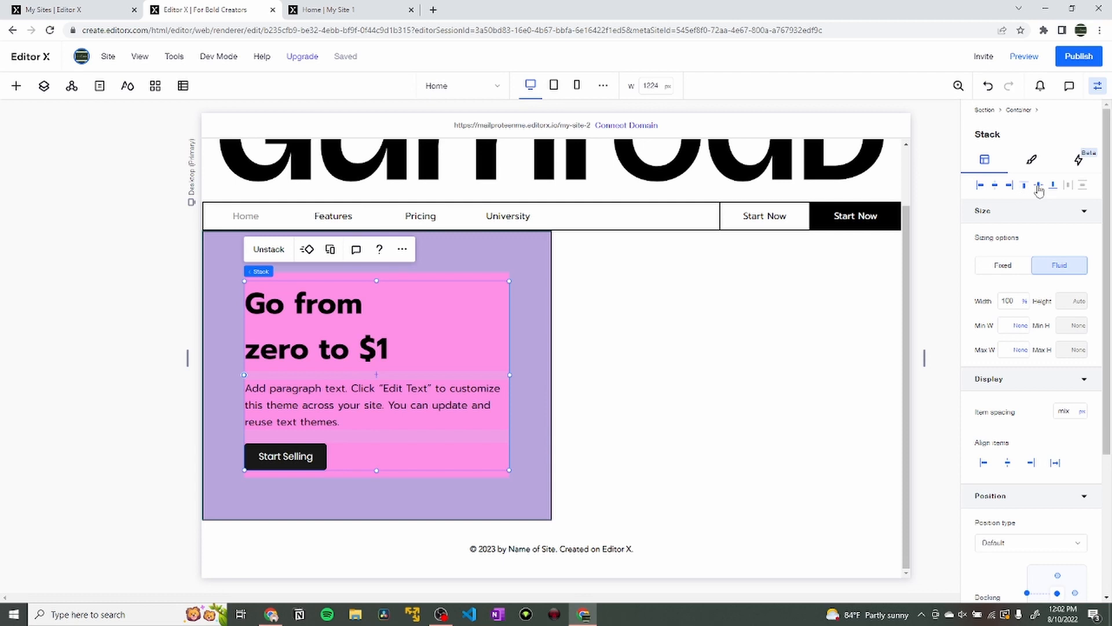
Duplicate the pink container with its contents and place the copy in the hero's empty second column.
click(543, 246)
key(ctrl+v)
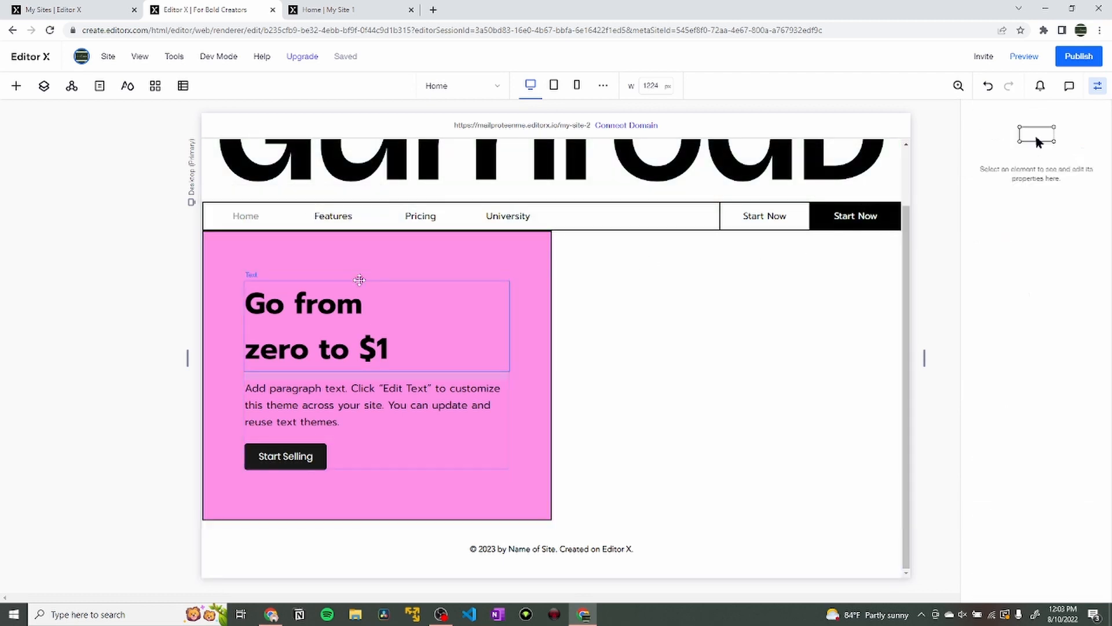
drag(545, 253, 658, 256)
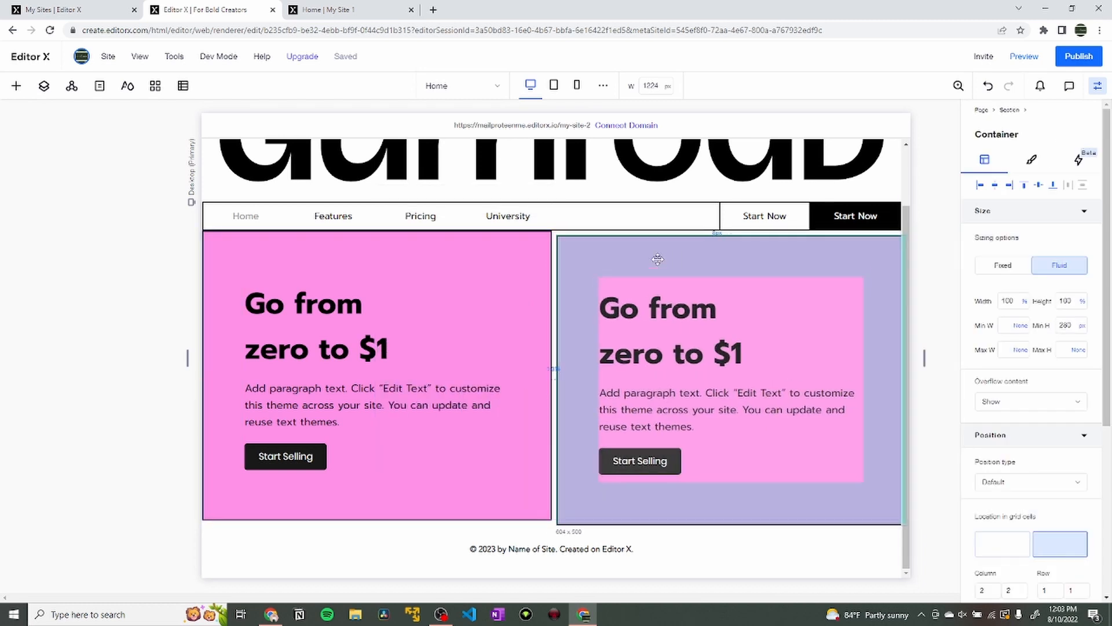
drag(784, 314, 785, 314)
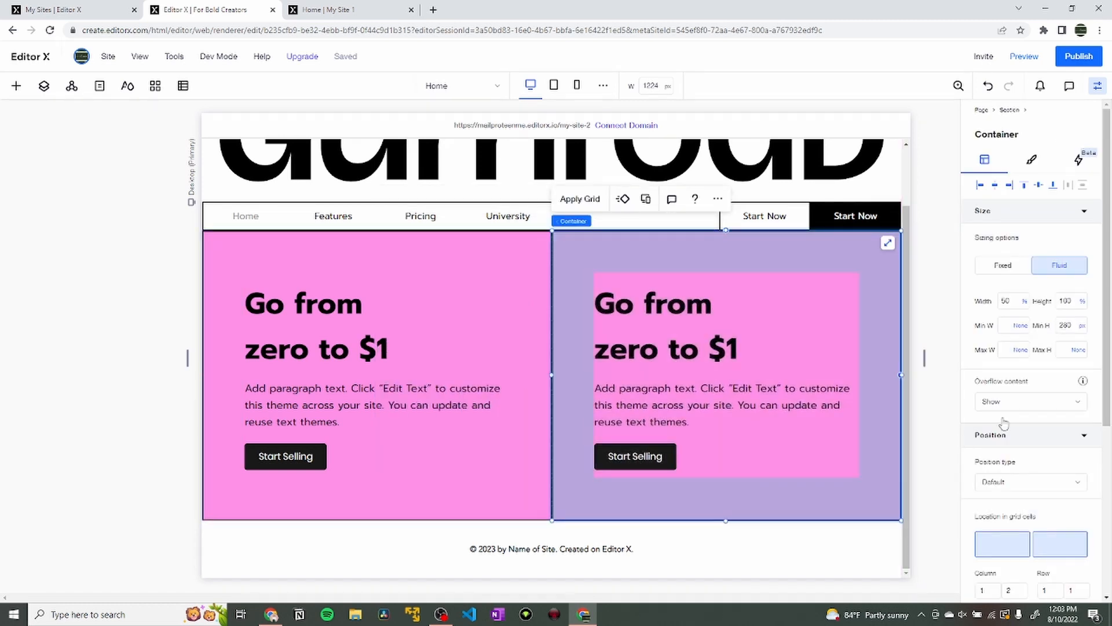
Assign the copied container to only the second grid cell and set its width to 100%.
click(1050, 552)
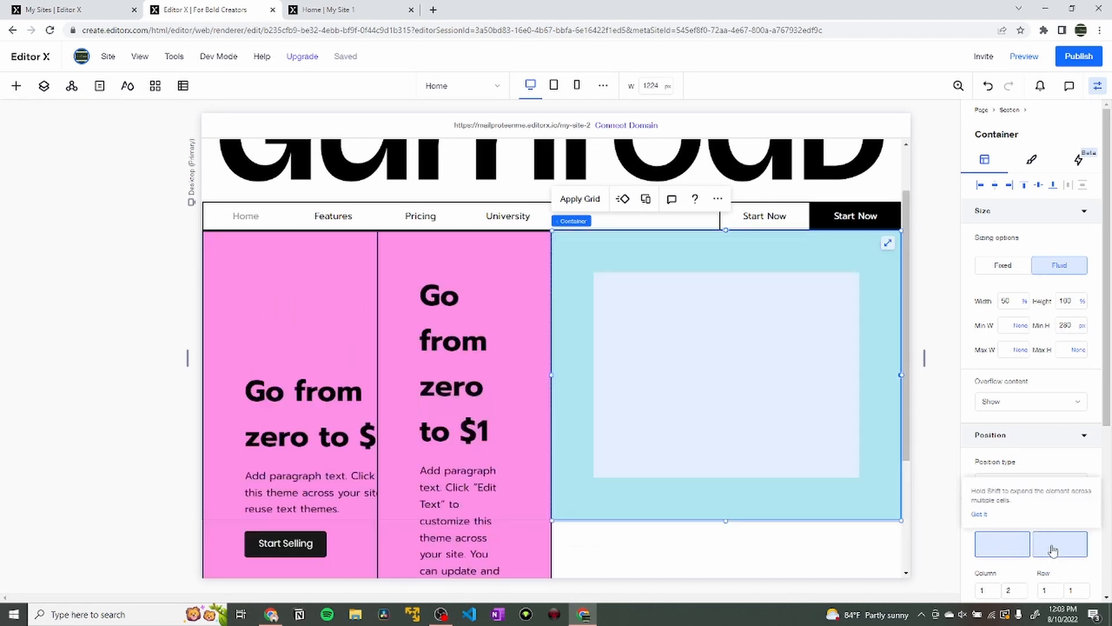
click(1053, 549)
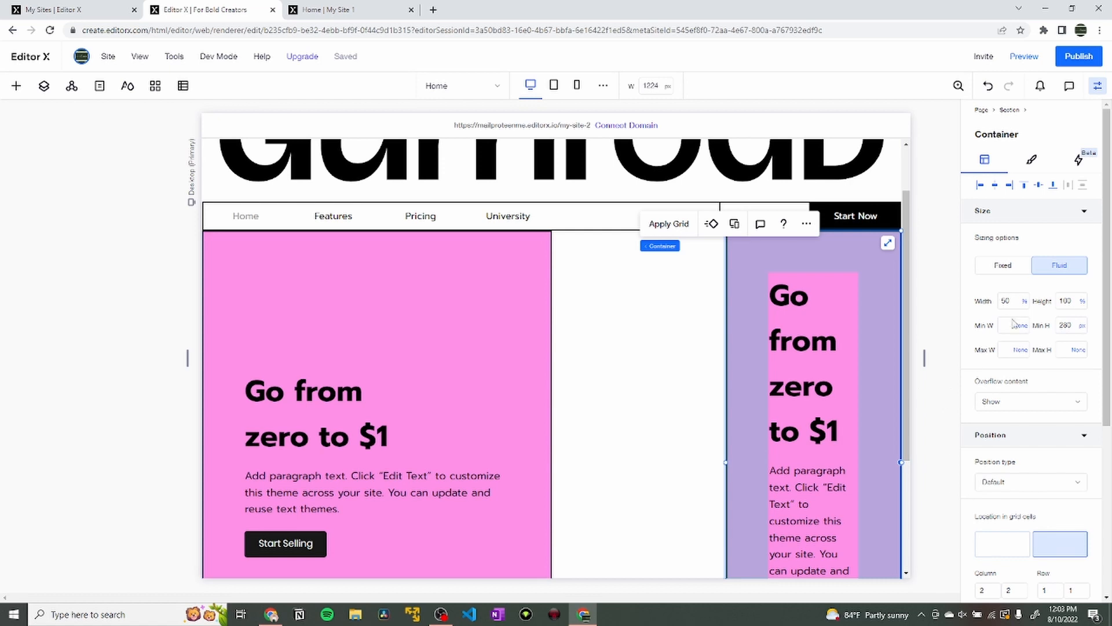
click(1010, 301)
key(Return)
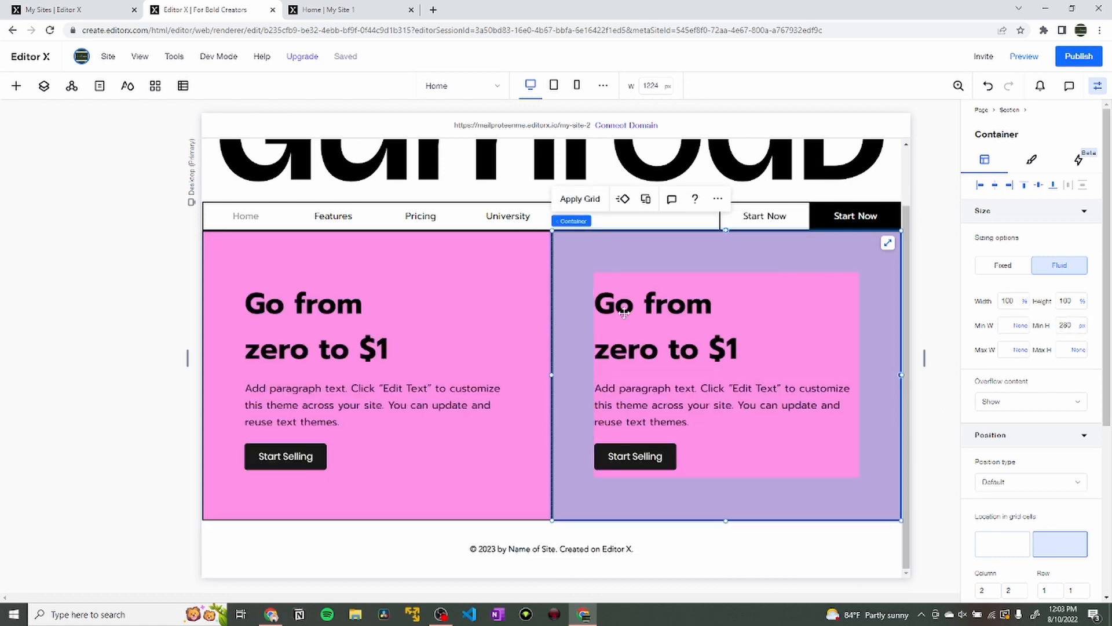
Set the background fill of the second column's container to the custom colour #FFC900.
key(ctrl+Tab)
key(ctrl+shift+Tab)
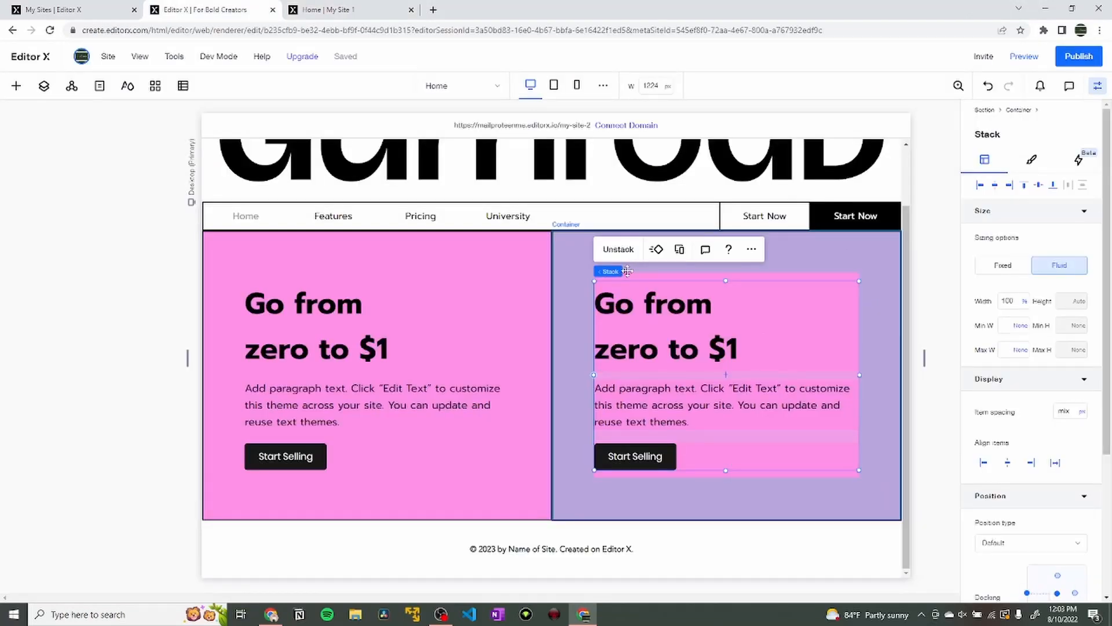
click(796, 253)
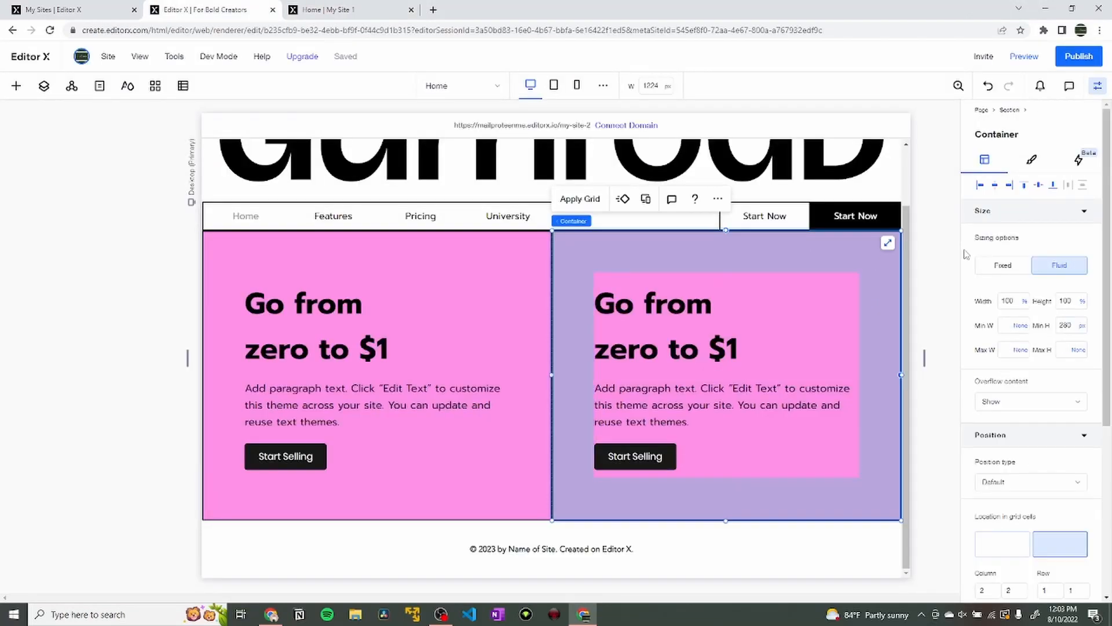
click(1032, 159)
click(983, 229)
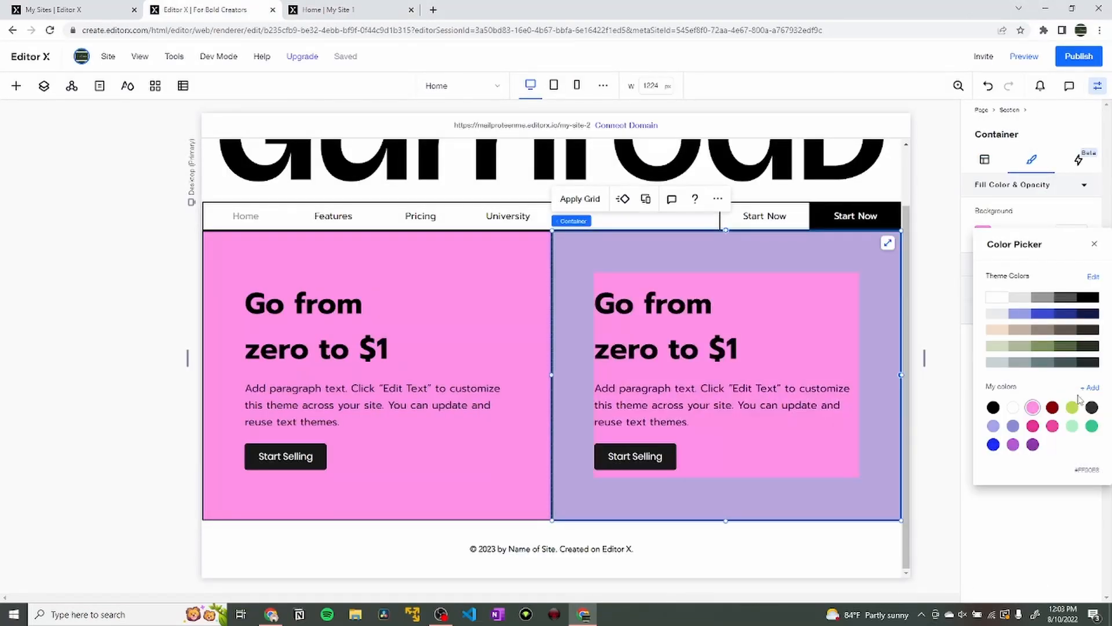
click(1091, 387)
click(1045, 417)
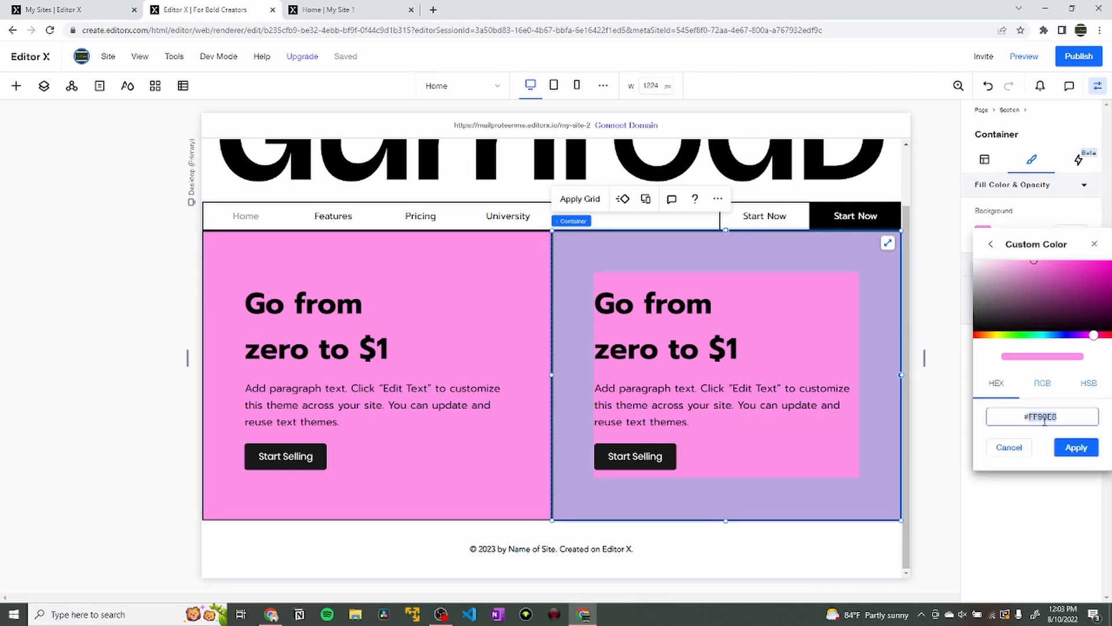
text(FFC900)
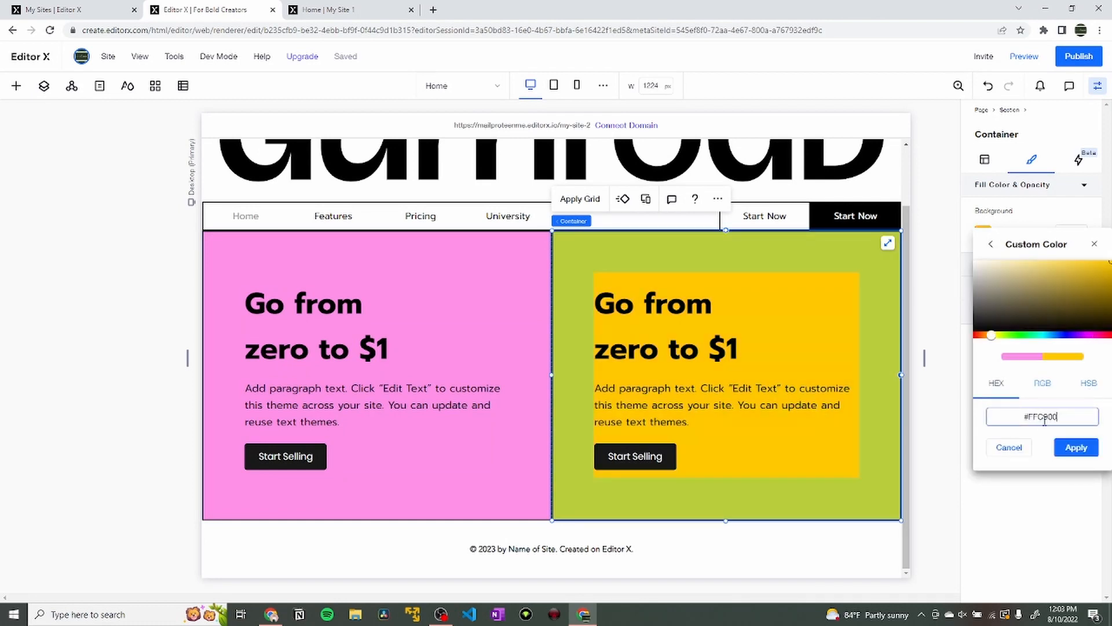
click(1077, 447)
Delete the stack with the title, paragraph and button from the yellow container.
click(736, 371)
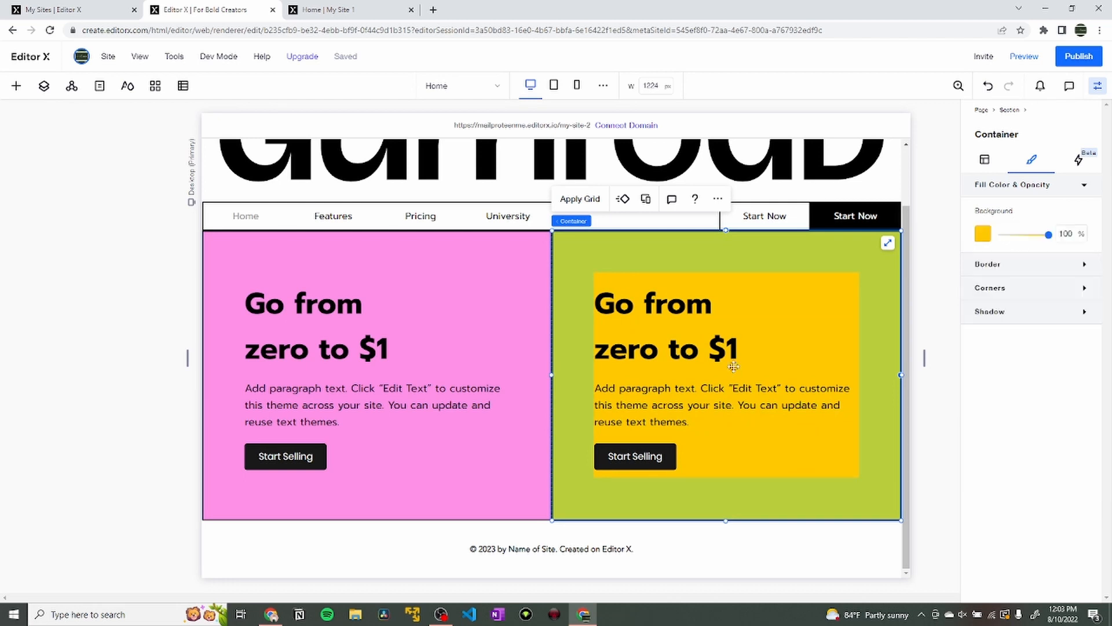
click(615, 305)
click(616, 306)
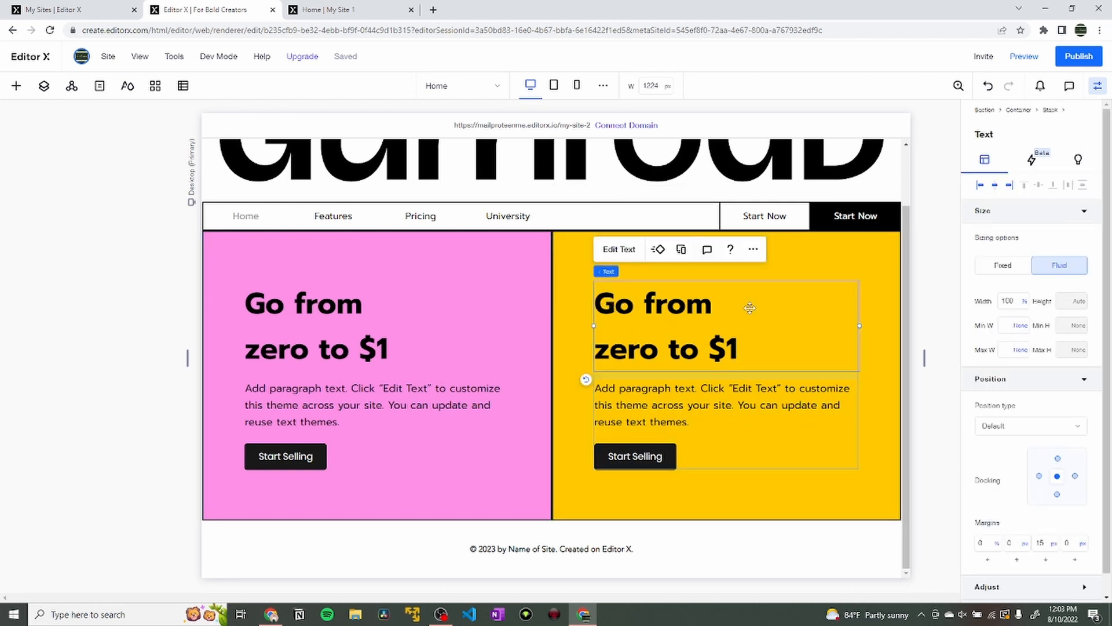
click(770, 460)
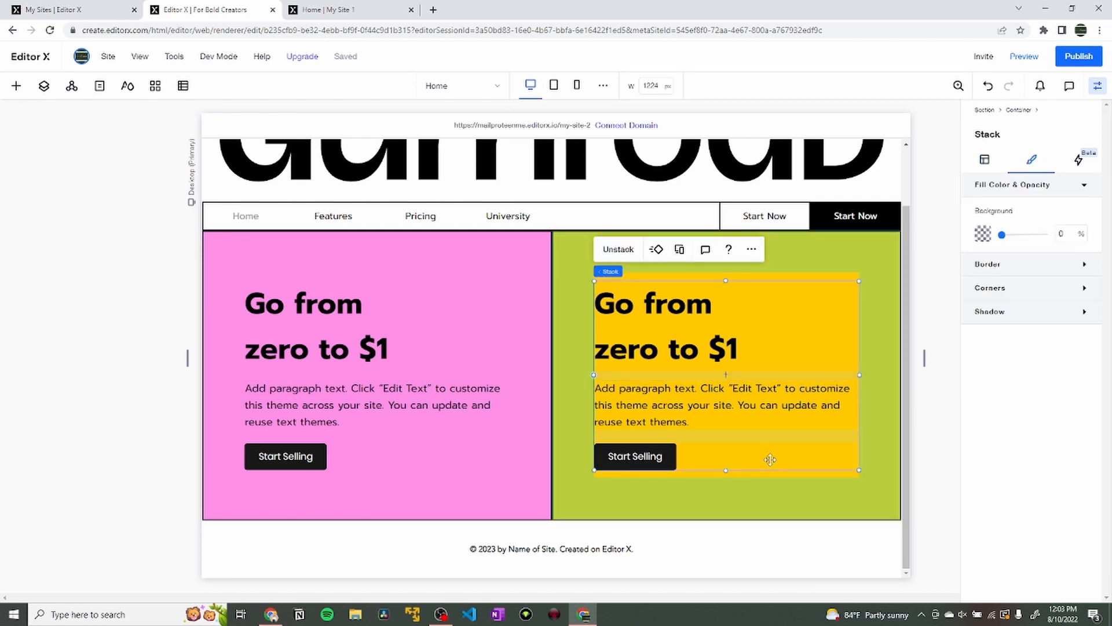
key(Delete)
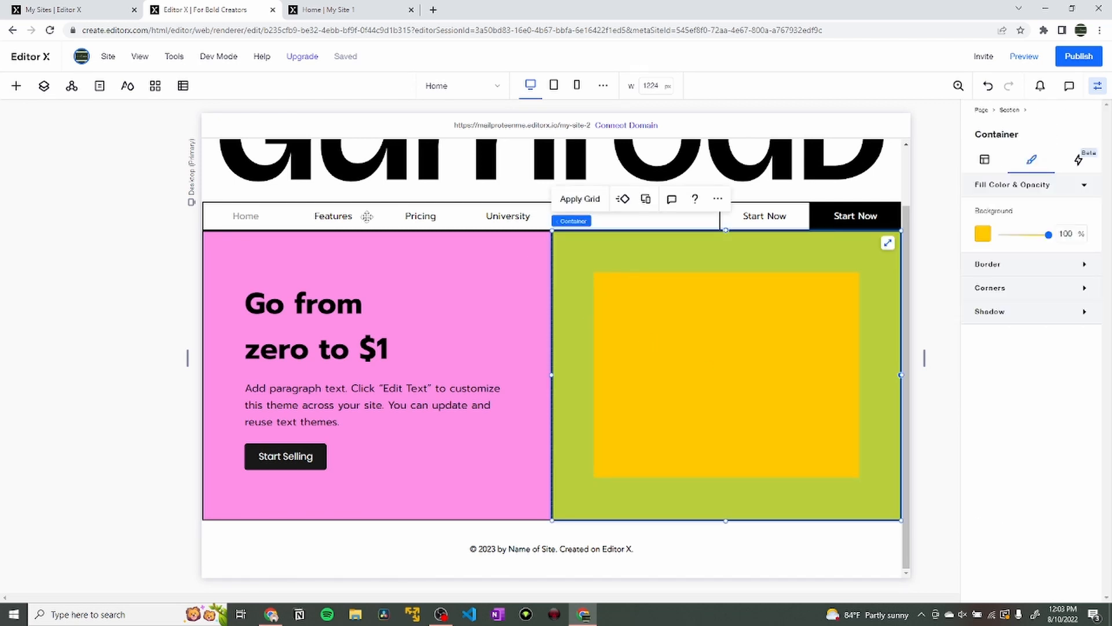
Add an image element inside the empty yellow container.
click(16, 85)
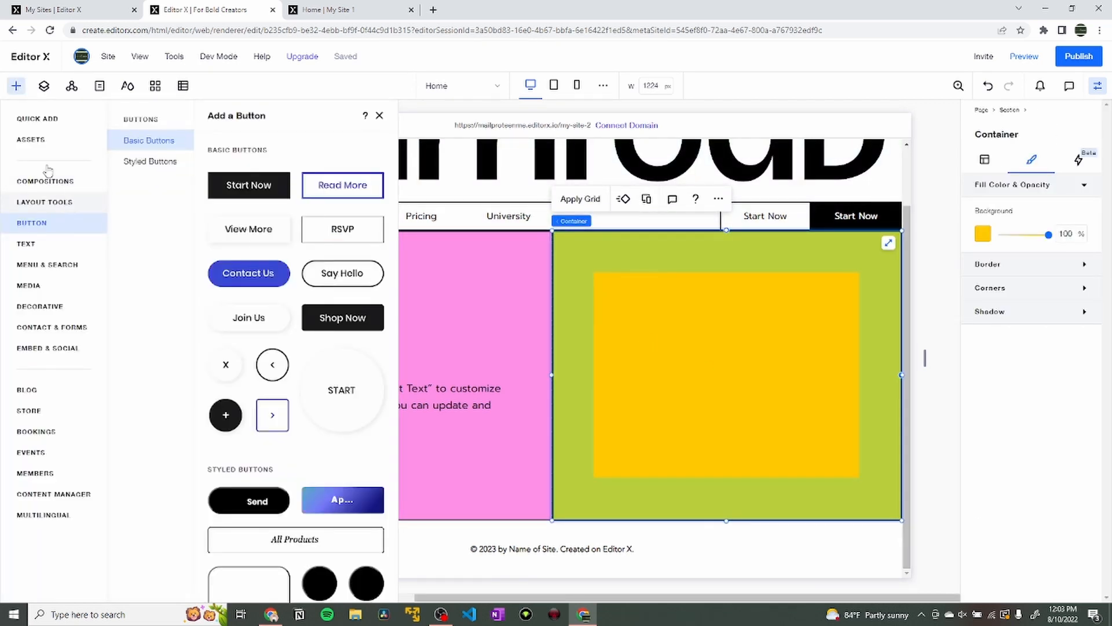
click(49, 139)
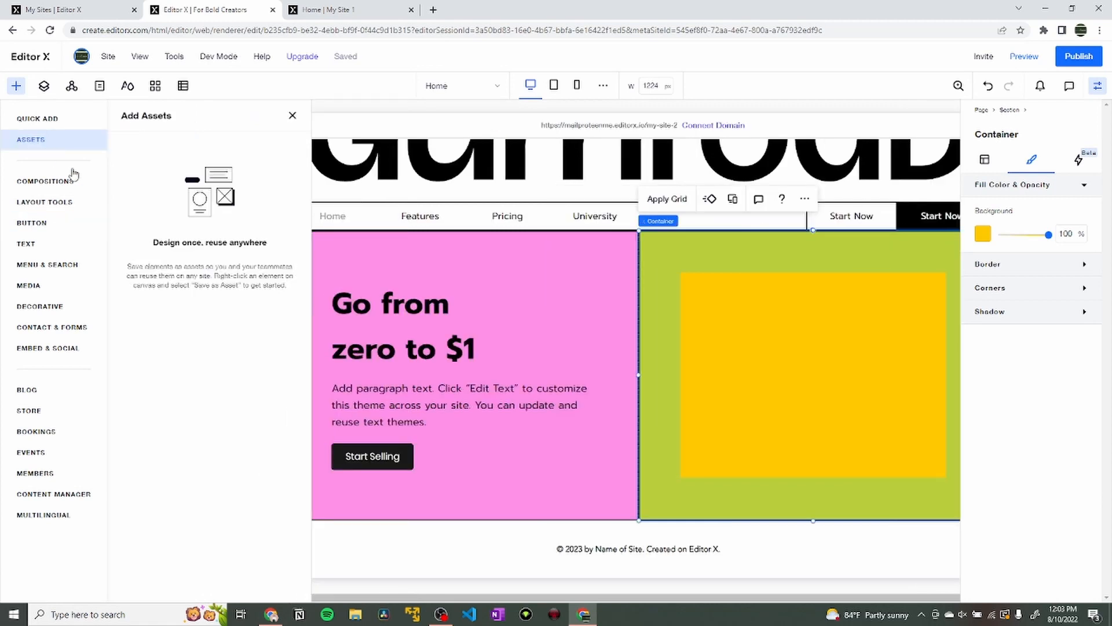
click(41, 118)
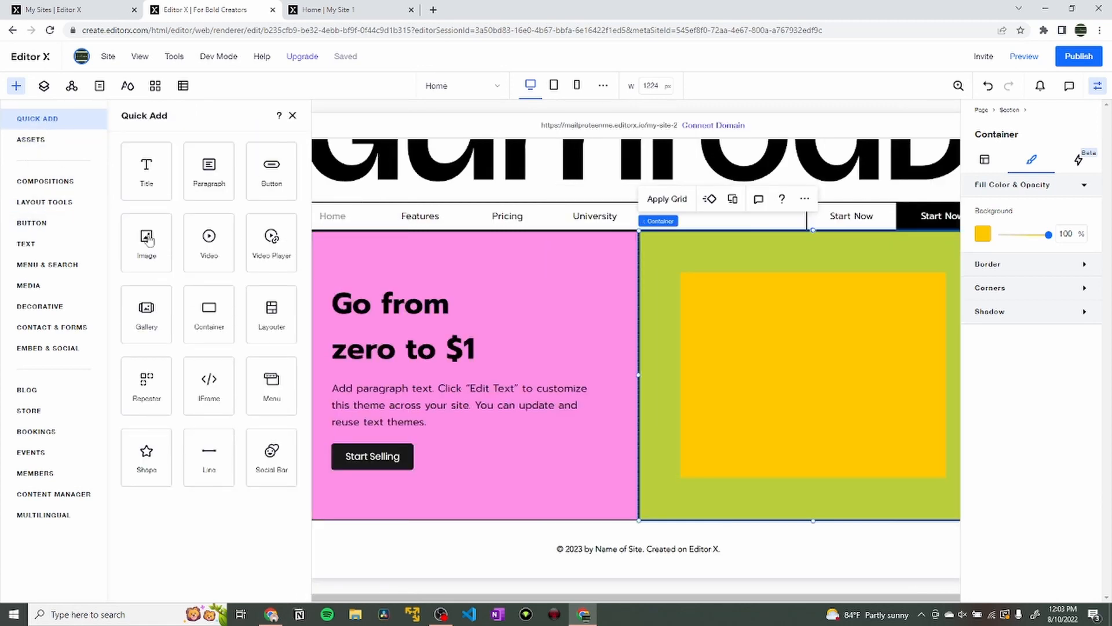
drag(149, 240, 690, 365)
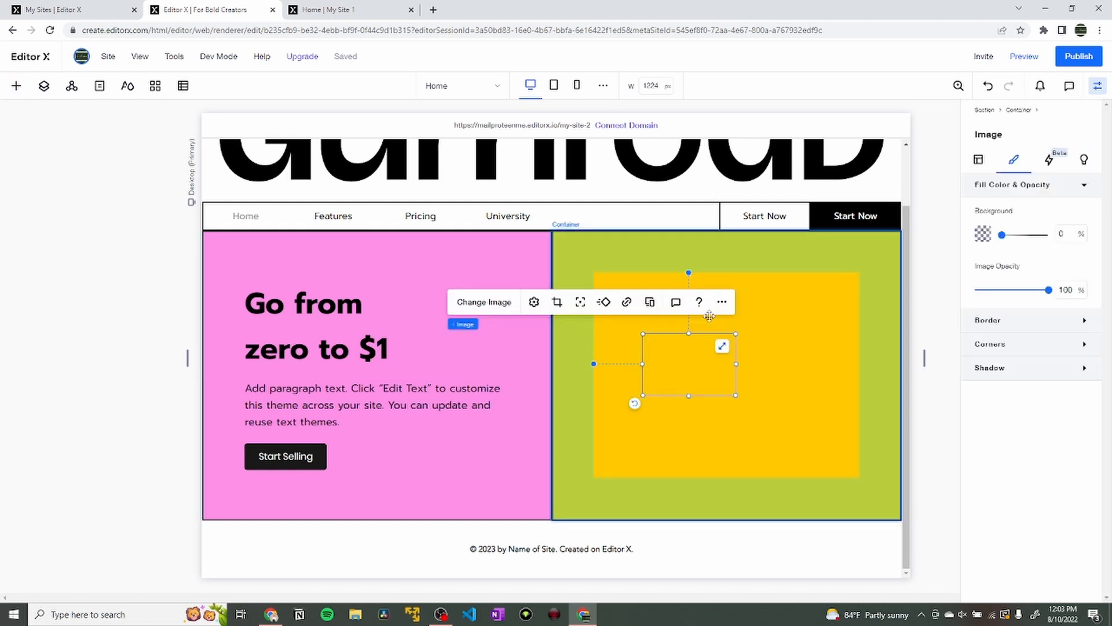
Replace the new image element's picture with hero-profile.png from the site files.
click(488, 303)
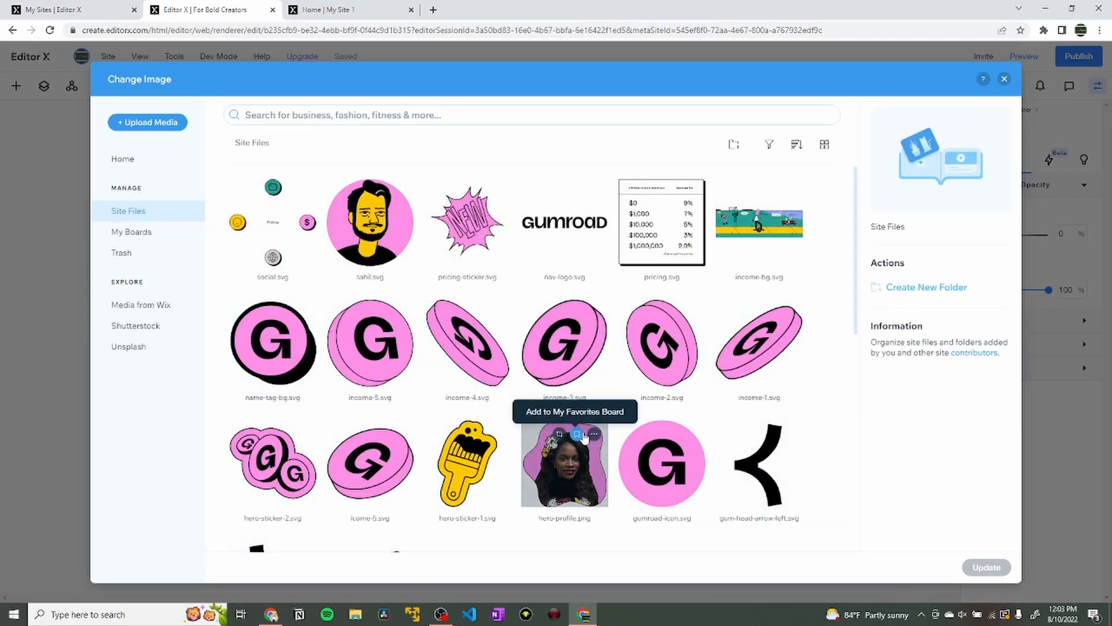
click(583, 441)
click(577, 435)
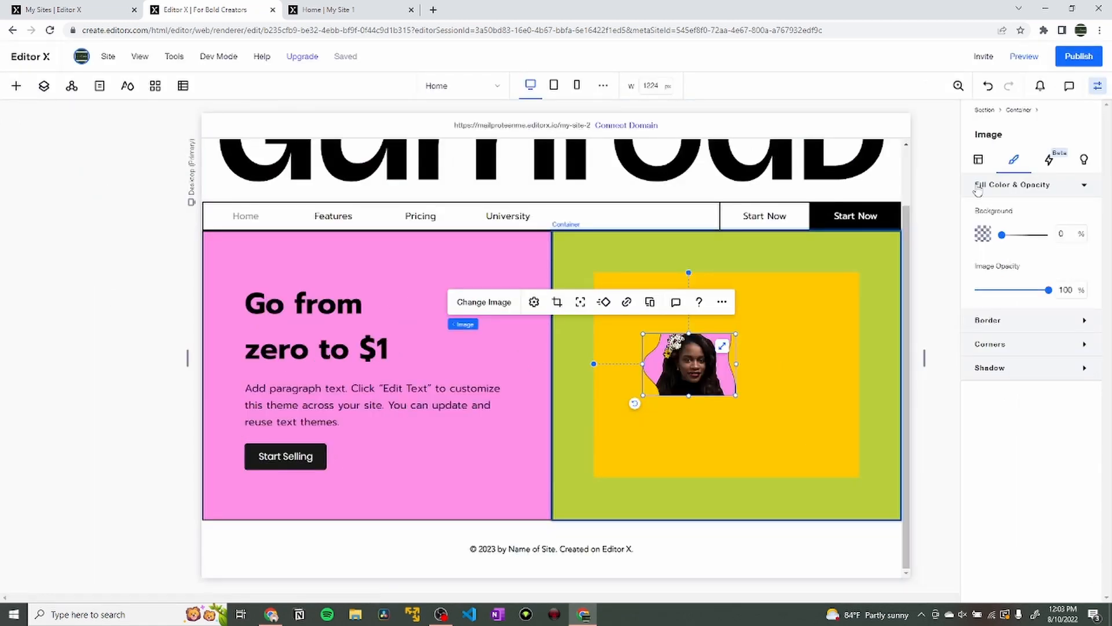
Set the profile image's width and height to 100% of the yellow container.
click(979, 160)
click(1005, 300)
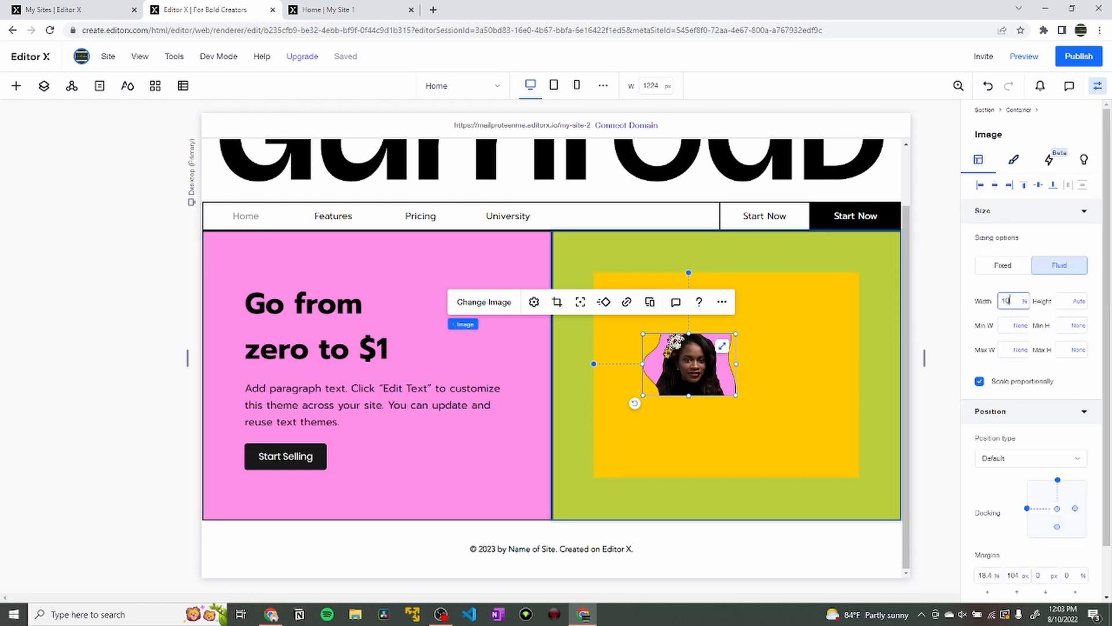
text(100)
key(Return)
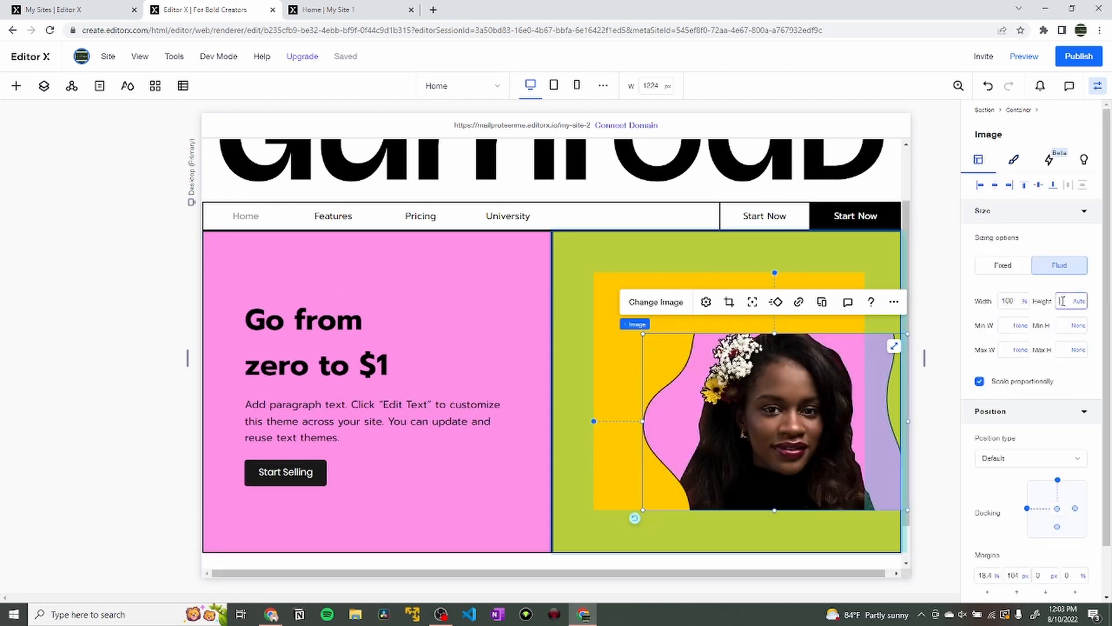
key(Return)
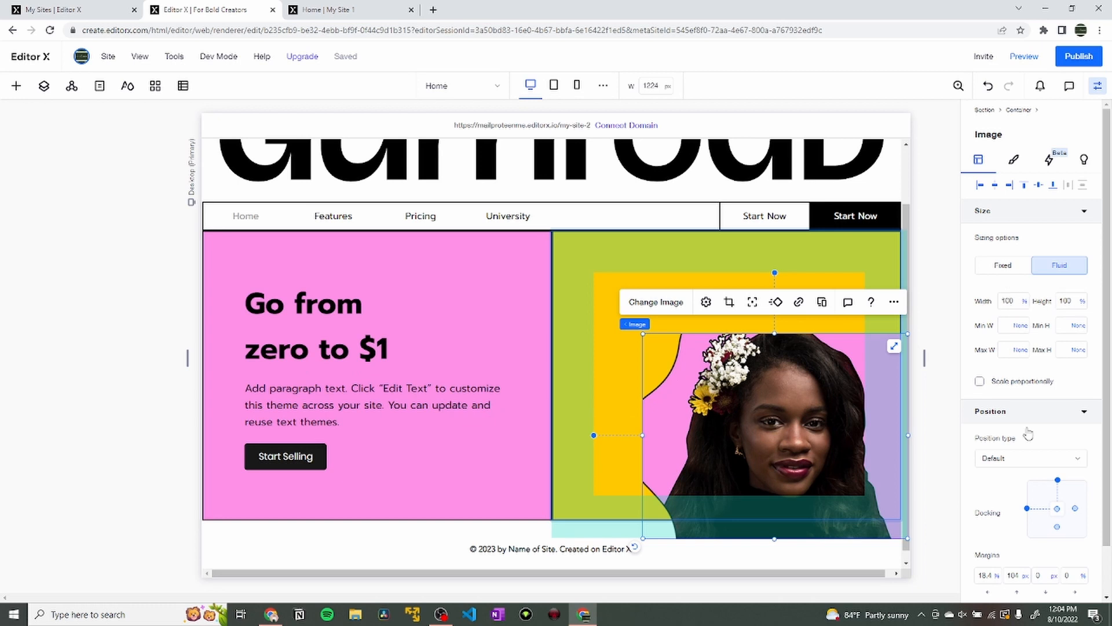
Set the profile image's left and top margins to 0 and restore proportional scaling with automatic height.
click(983, 574)
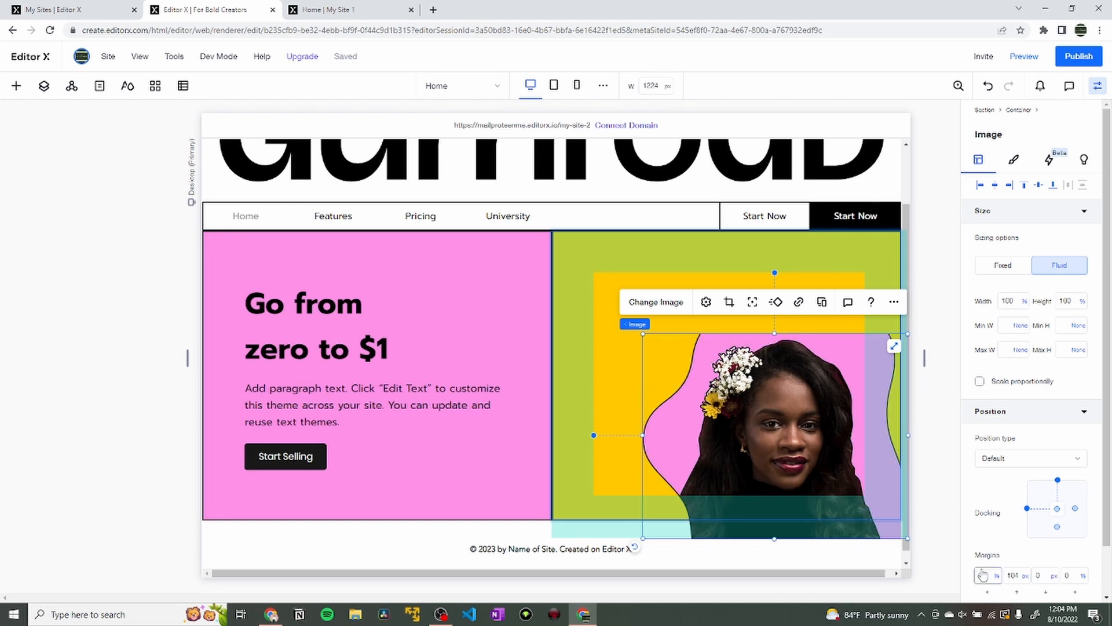
key(Return)
click(1010, 573)
text(0)
key(Return)
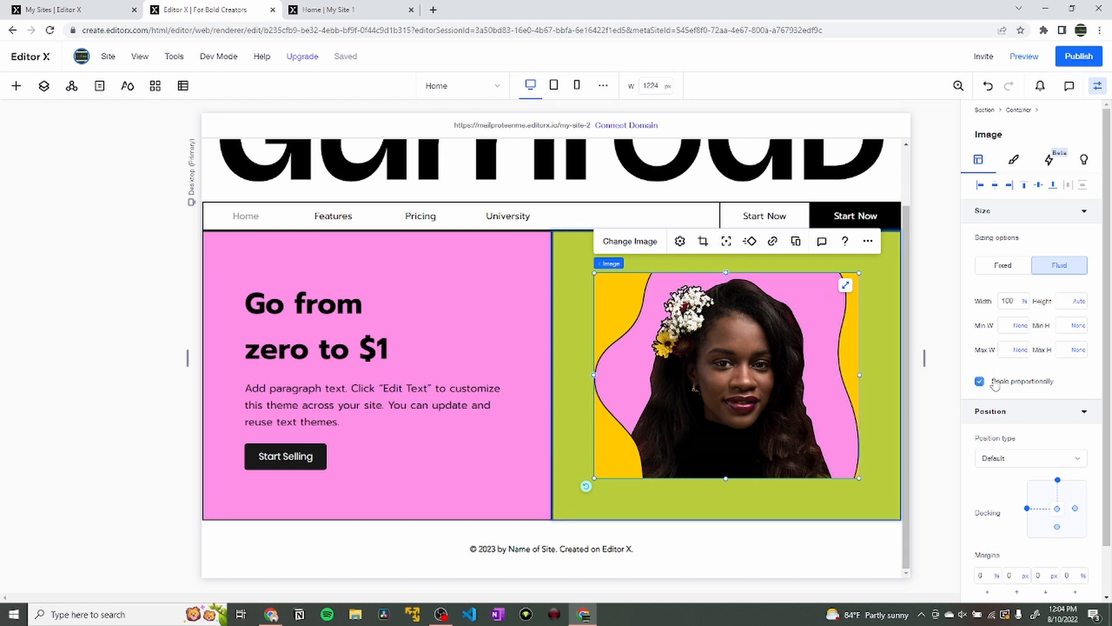
Extend the profile image's crop area upward and downward to include the full pink blob and the flowers, and apply the crop.
click(726, 241)
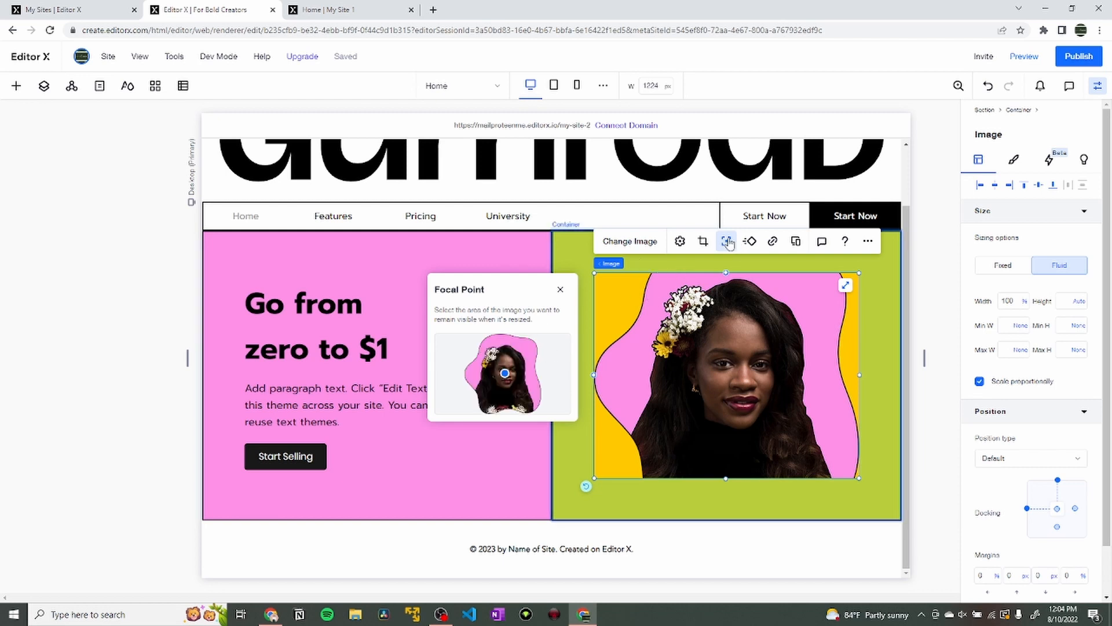
click(703, 241)
drag(728, 274, 747, 177)
drag(729, 476, 724, 519)
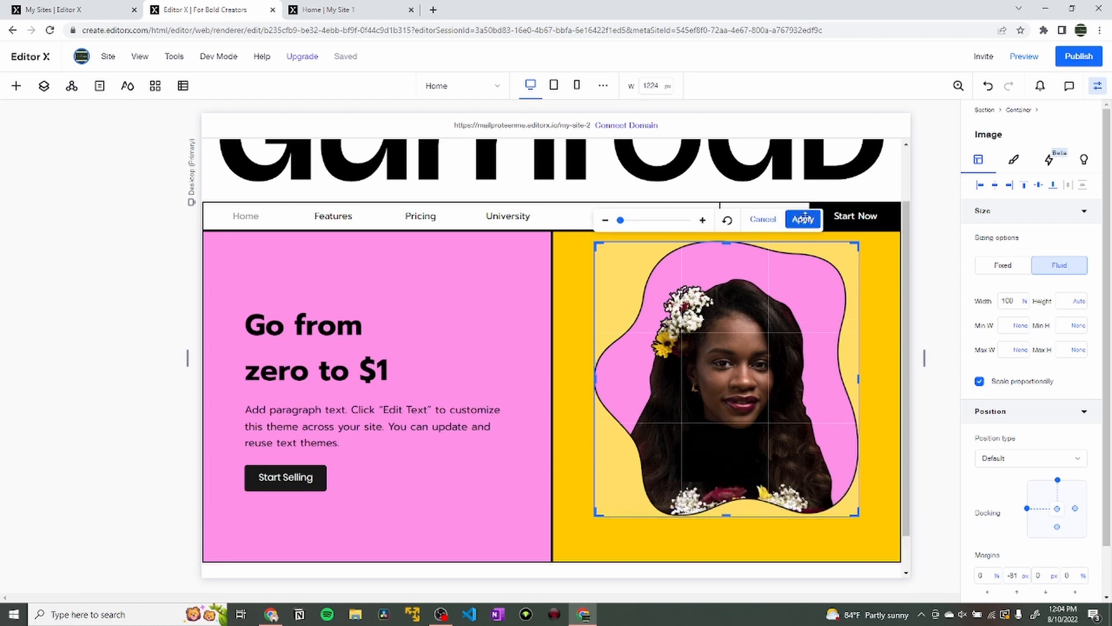
click(804, 218)
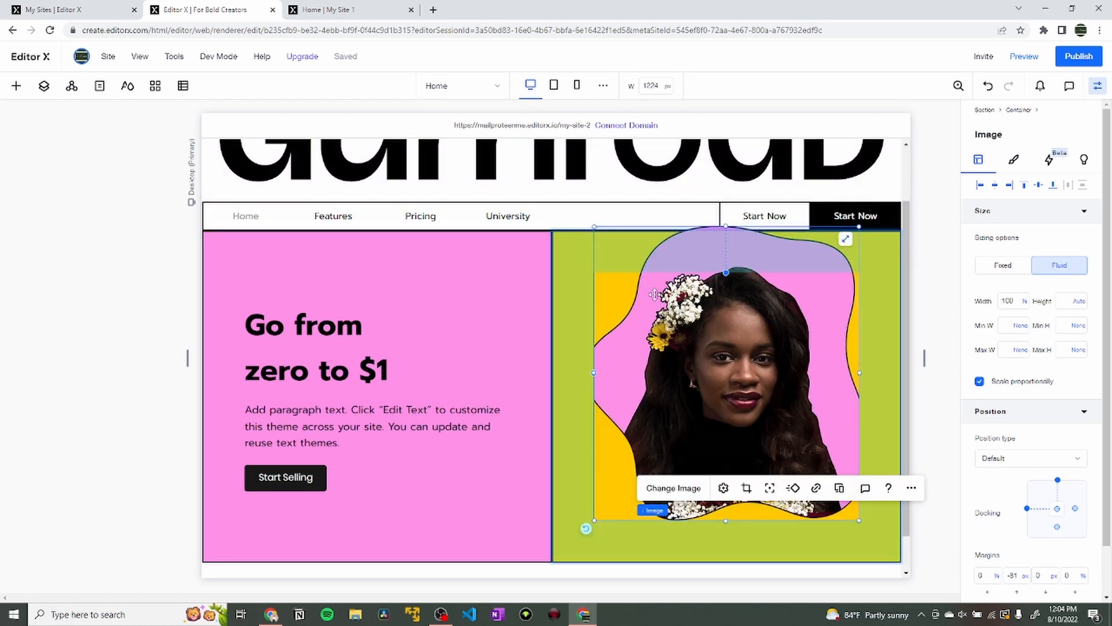
Dock the cropped image at the container's center with zero margins and set its width to 100%.
drag(595, 227, 670, 308)
mouse_move(709, 356)
mouse_down()
mouse_move(672, 368)
mouse_move(699, 374)
mouse_up()
click(1008, 304)
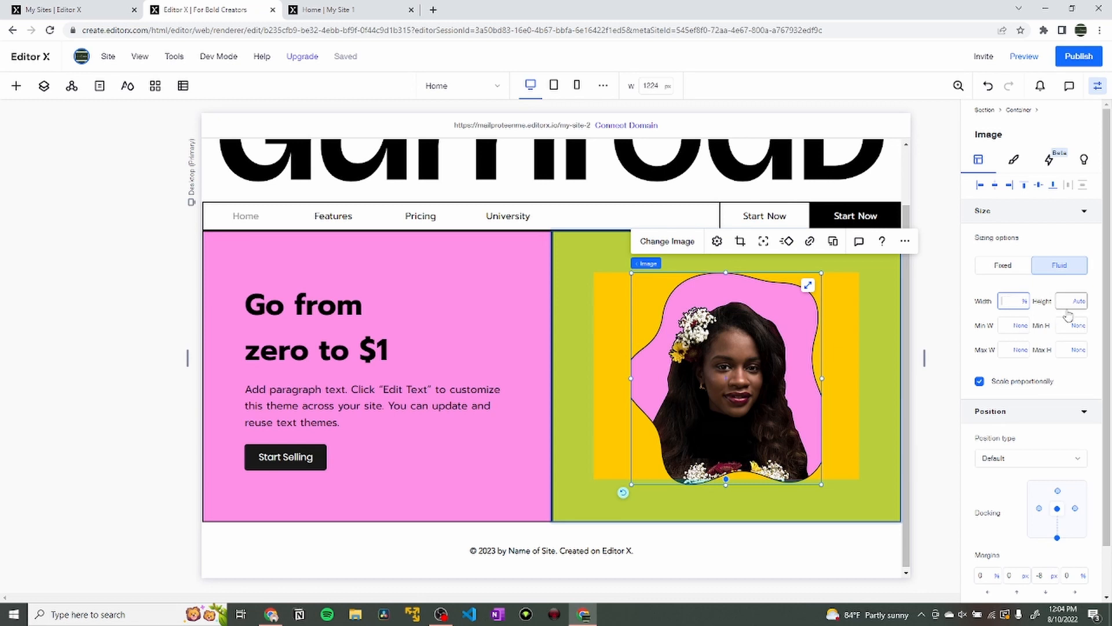
text(0)
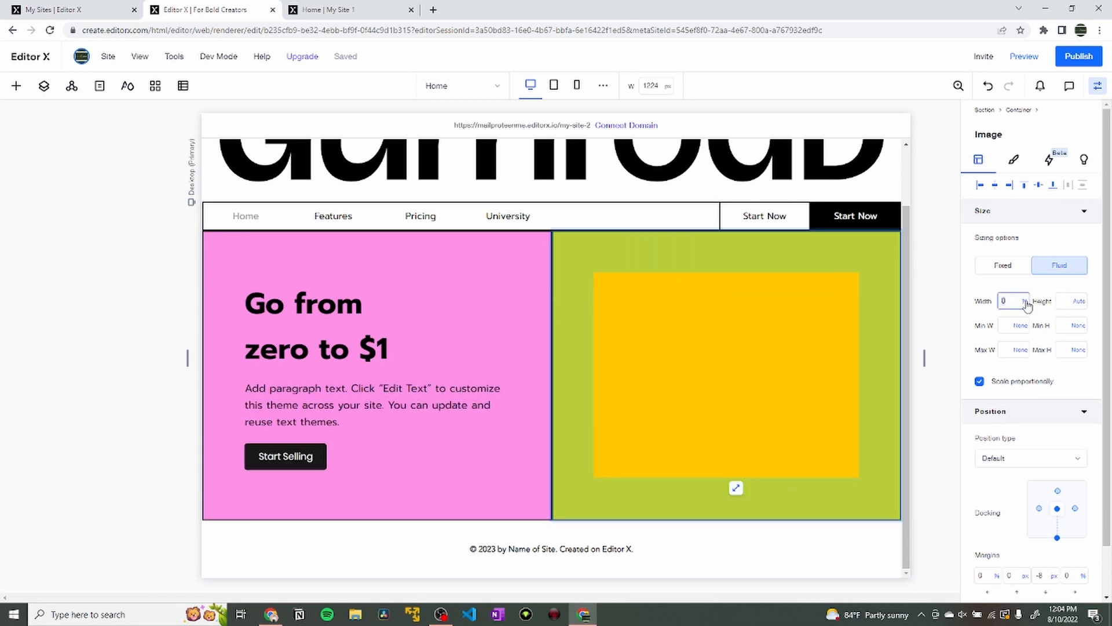
click(1026, 302)
click(1006, 302)
key(Return)
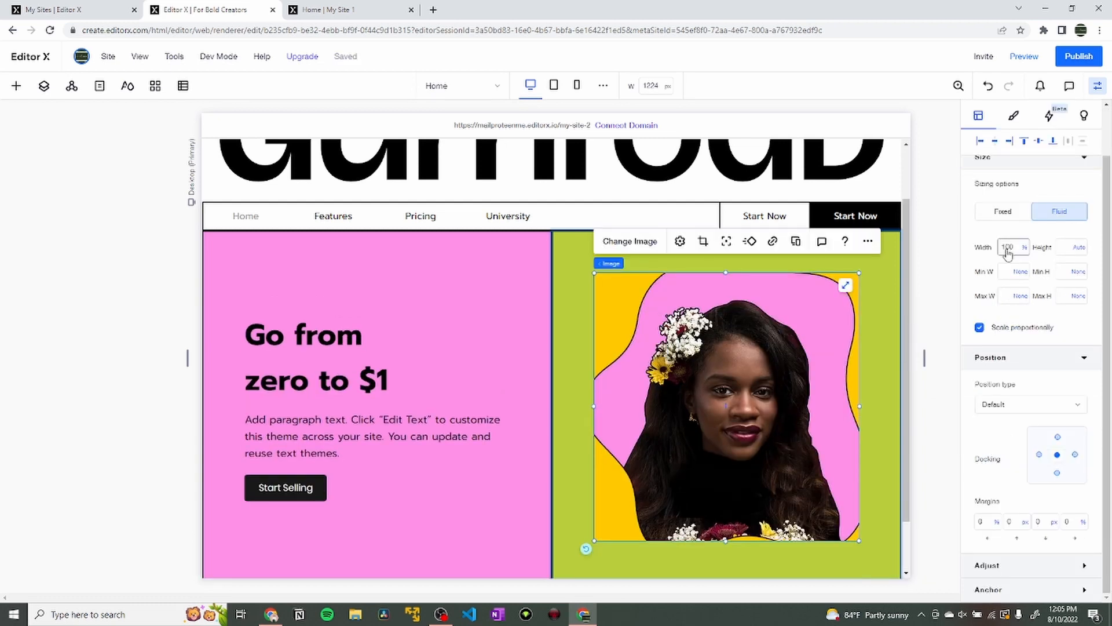
Add hero-sticker-1.svg from the site files and place it over the portrait's upper-right corner.
click(418, 9)
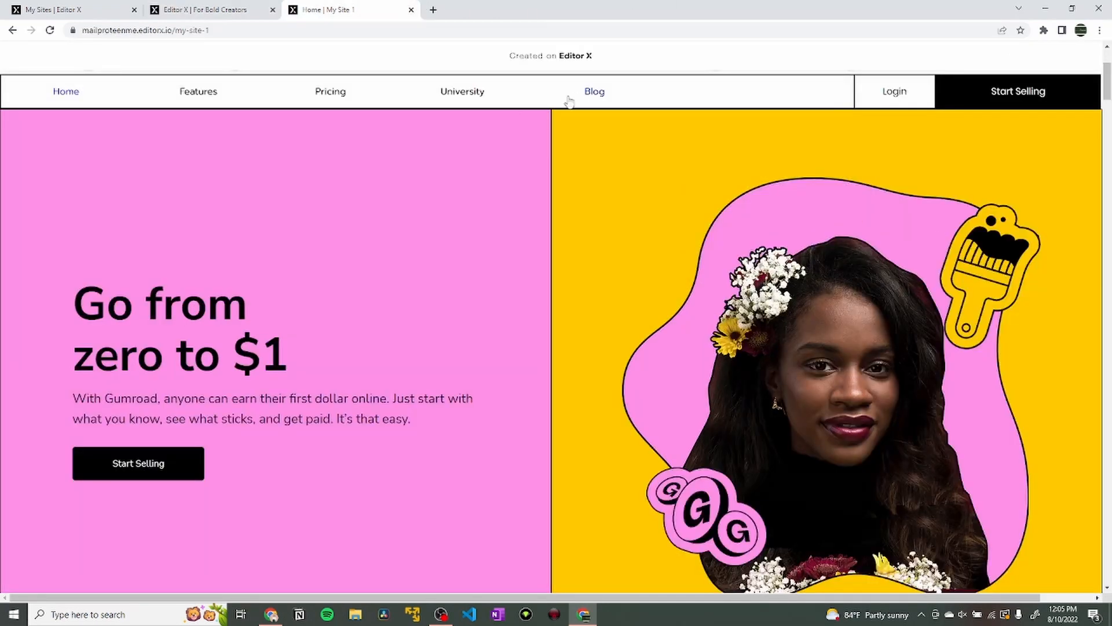
click(227, 6)
click(21, 87)
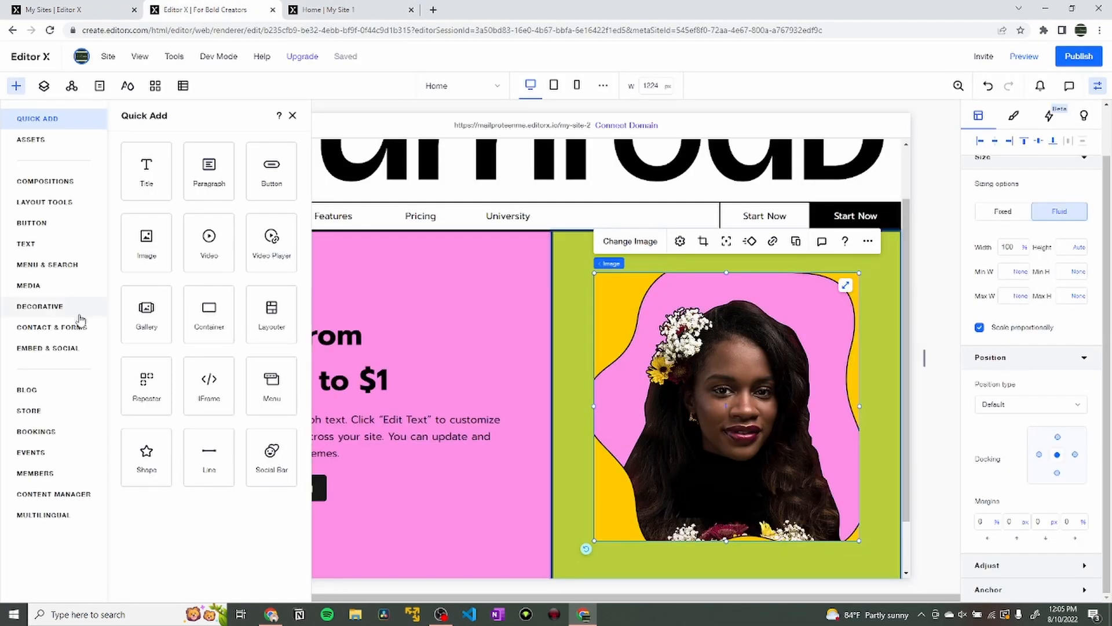
click(37, 287)
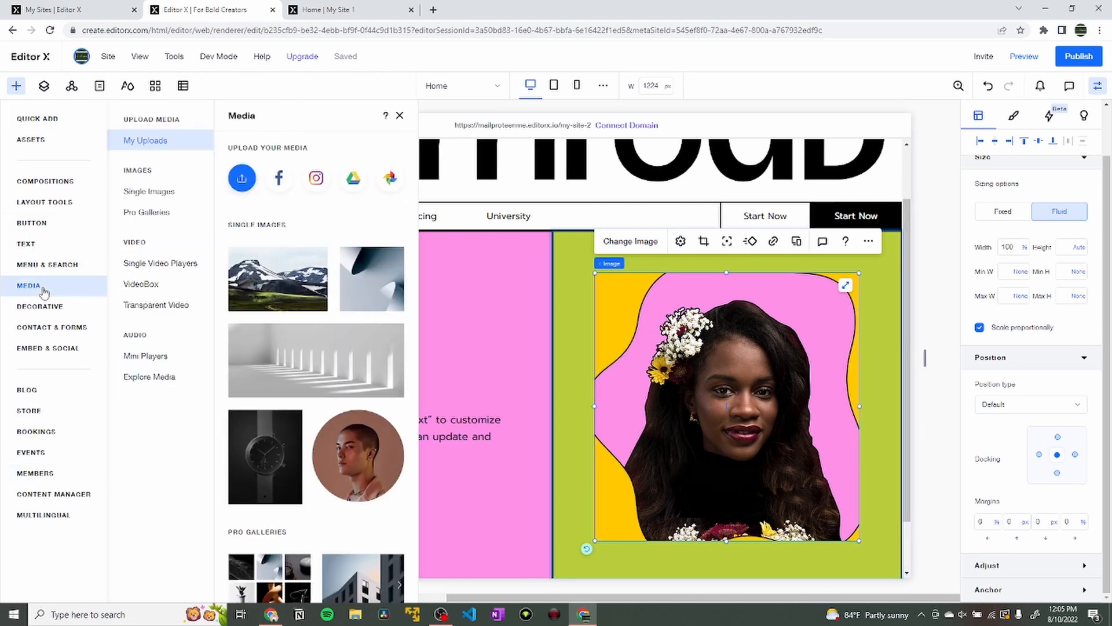
click(313, 394)
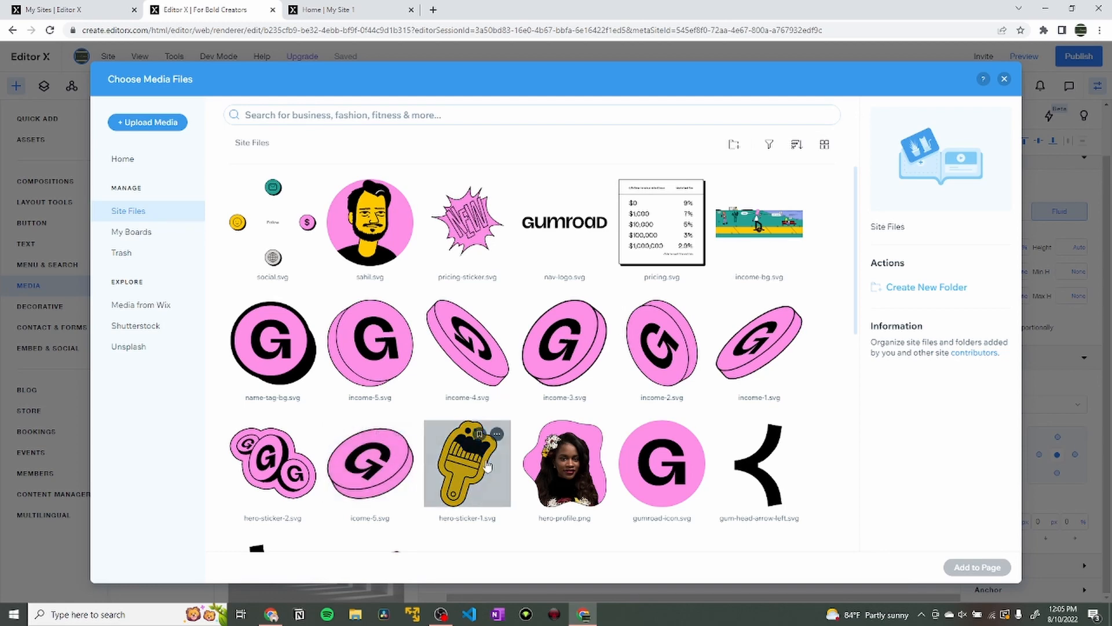
click(464, 460)
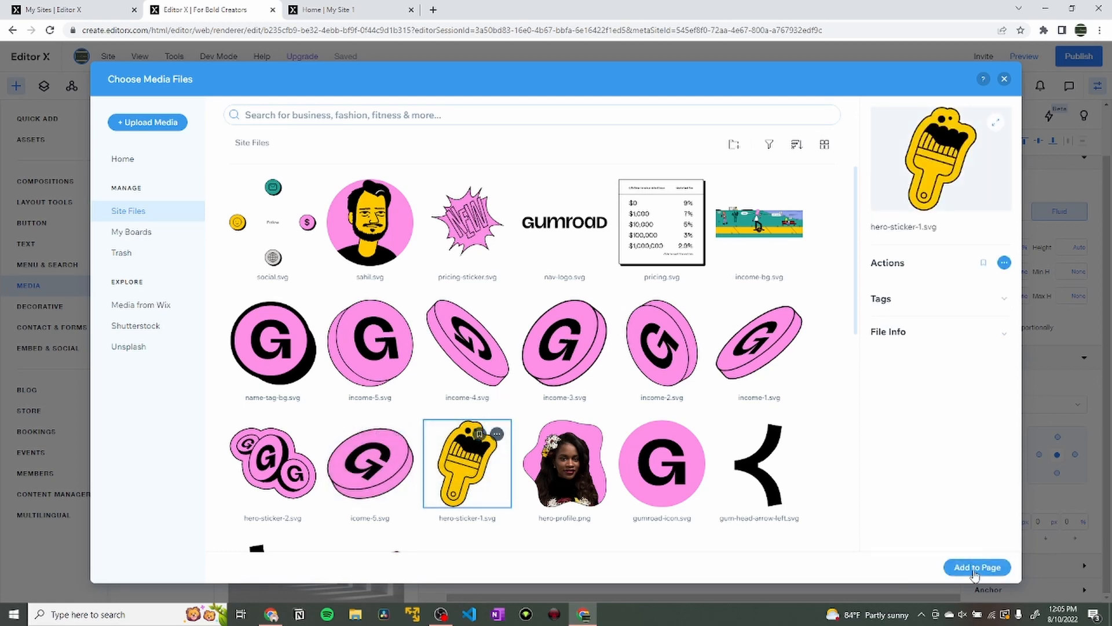
click(975, 567)
mouse_move(575, 351)
mouse_down()
mouse_move(707, 350)
mouse_move(862, 293)
mouse_up()
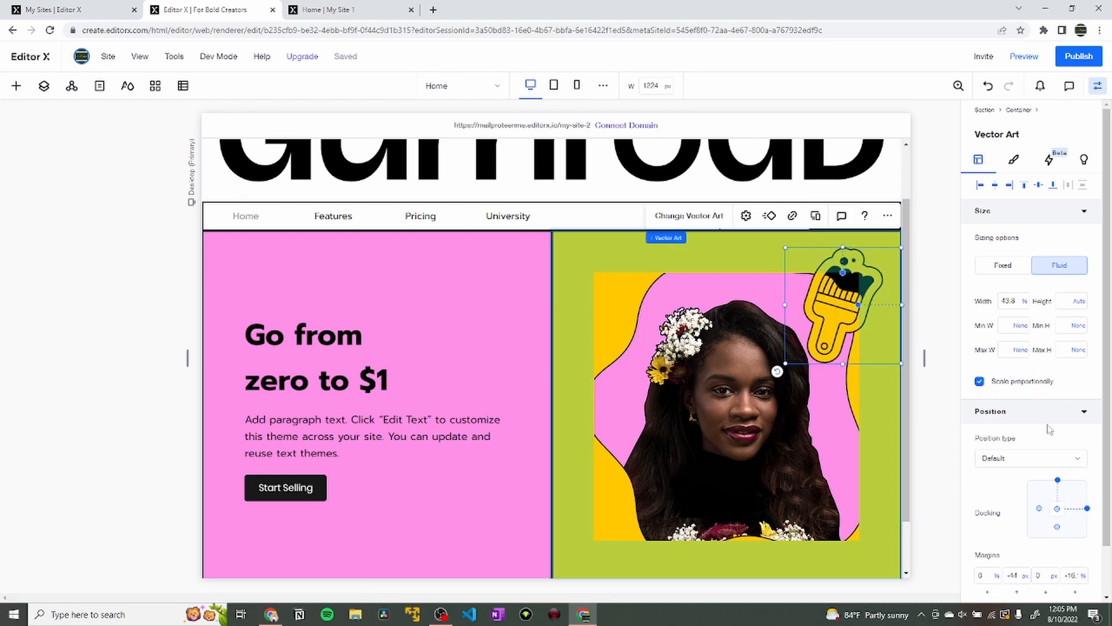
Keep the comb sticker's position type as Default and set its top margin to 1.5 vw.
click(1037, 459)
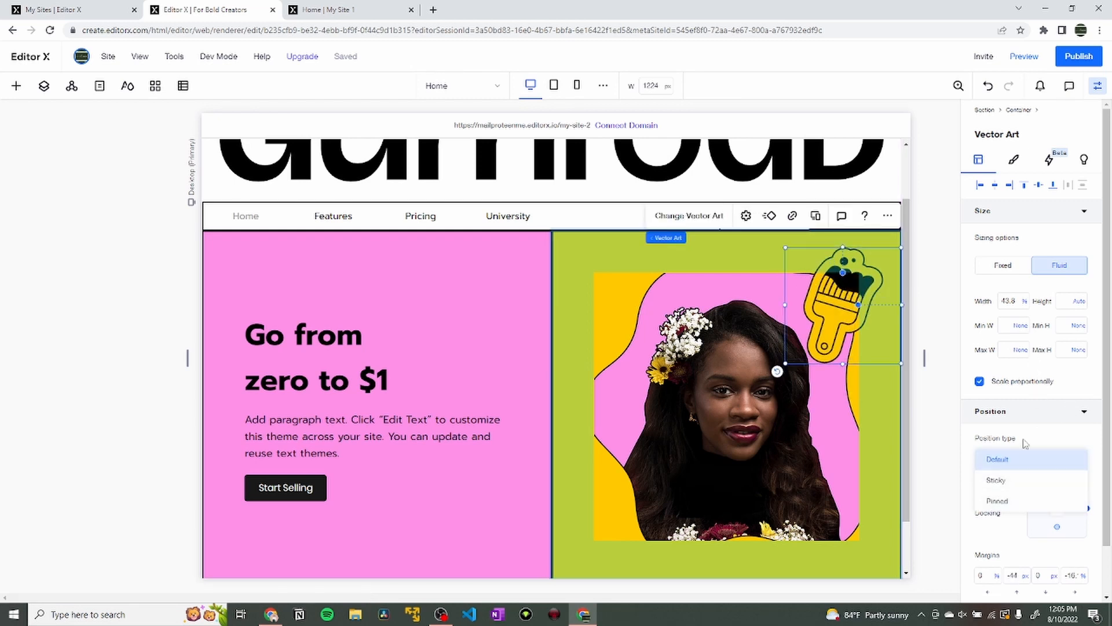
click(1016, 452)
scroll(1011, 482, down, 1)
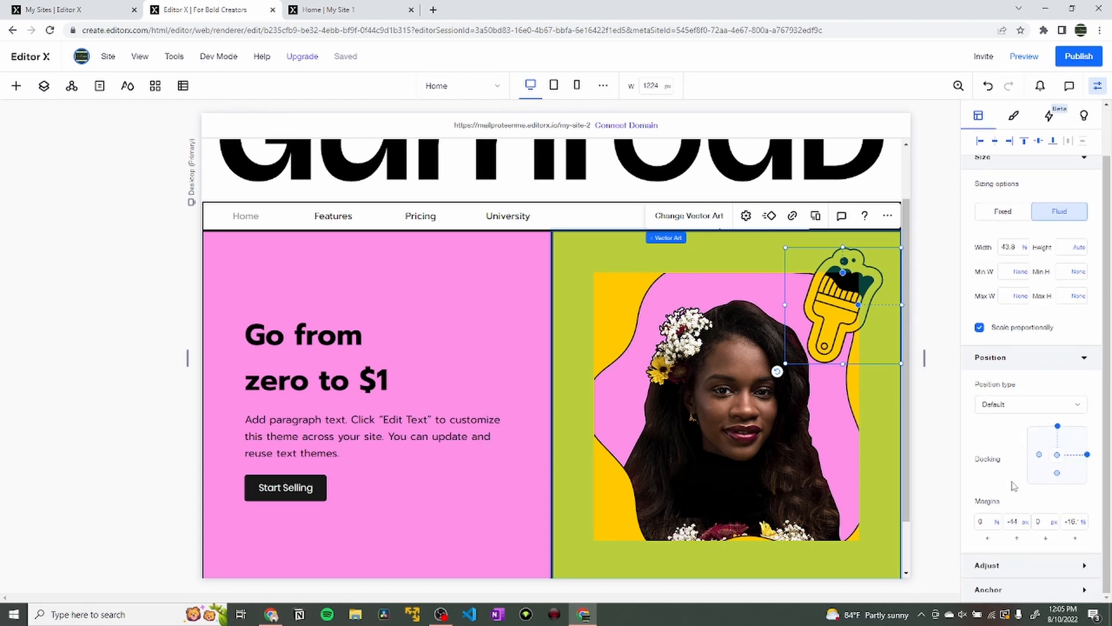
click(1016, 525)
text(2vw)
key(Return)
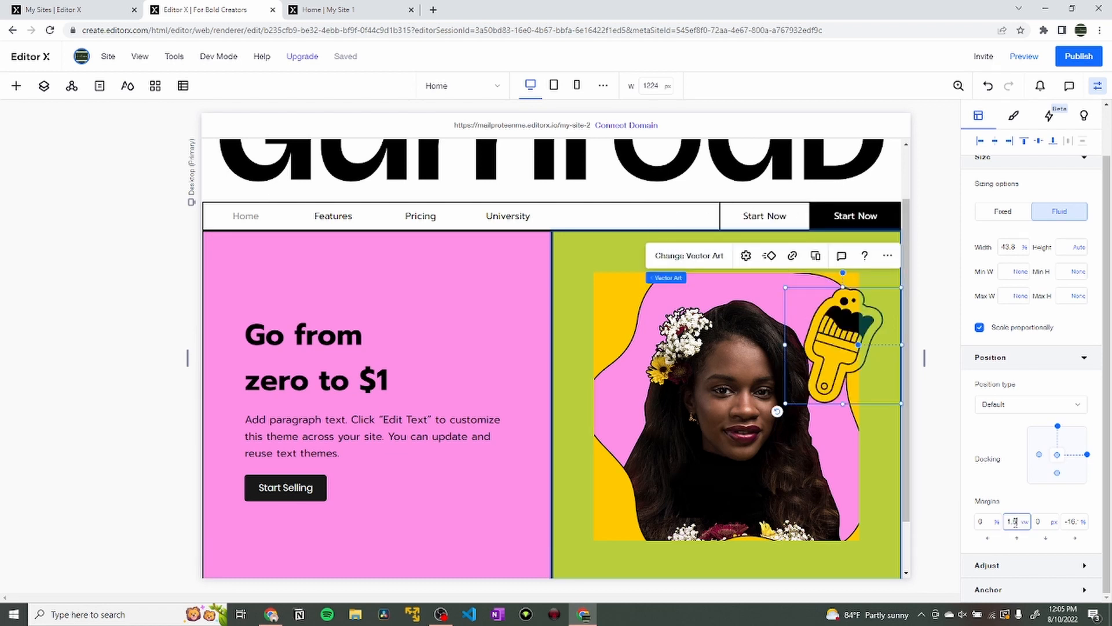
Set the comb sticker's right margin to -6 vw.
click(1072, 521)
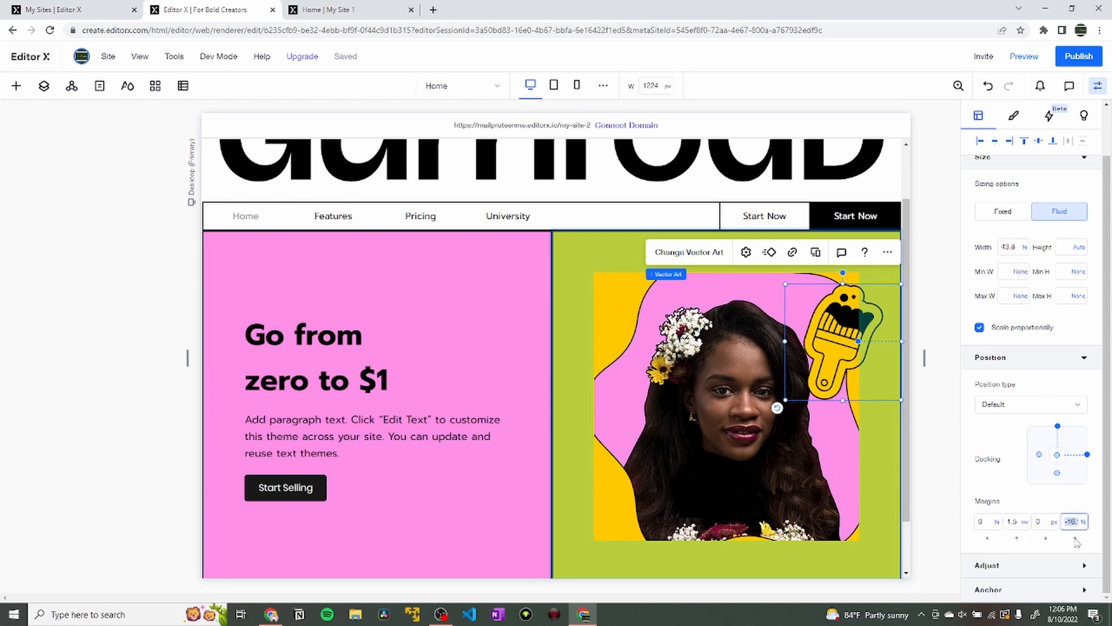
key(Return)
click(1072, 521)
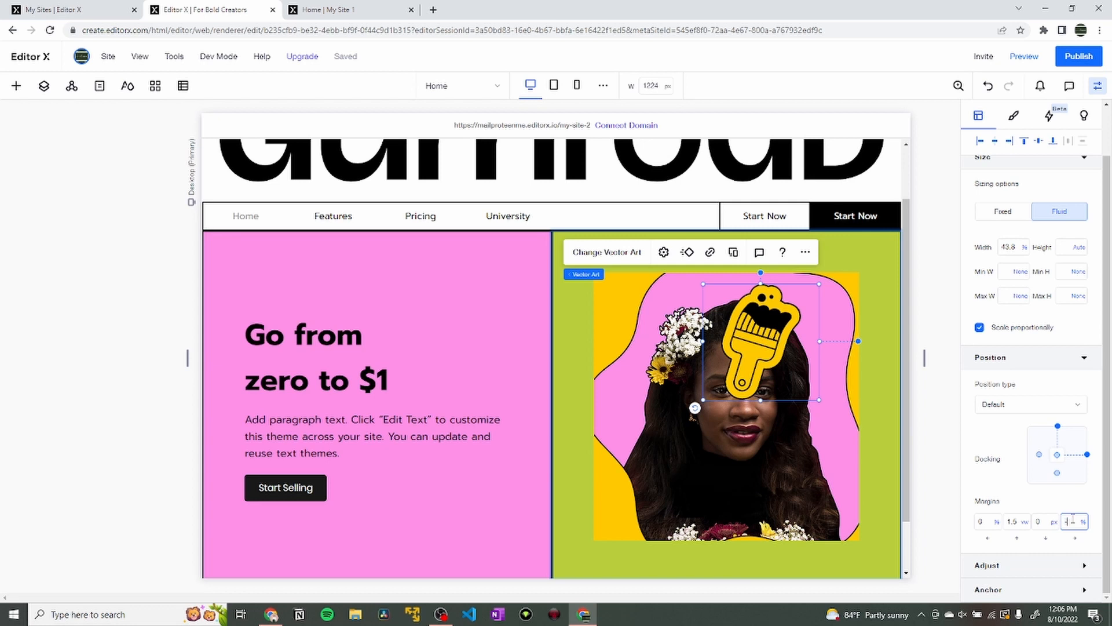
key(Return)
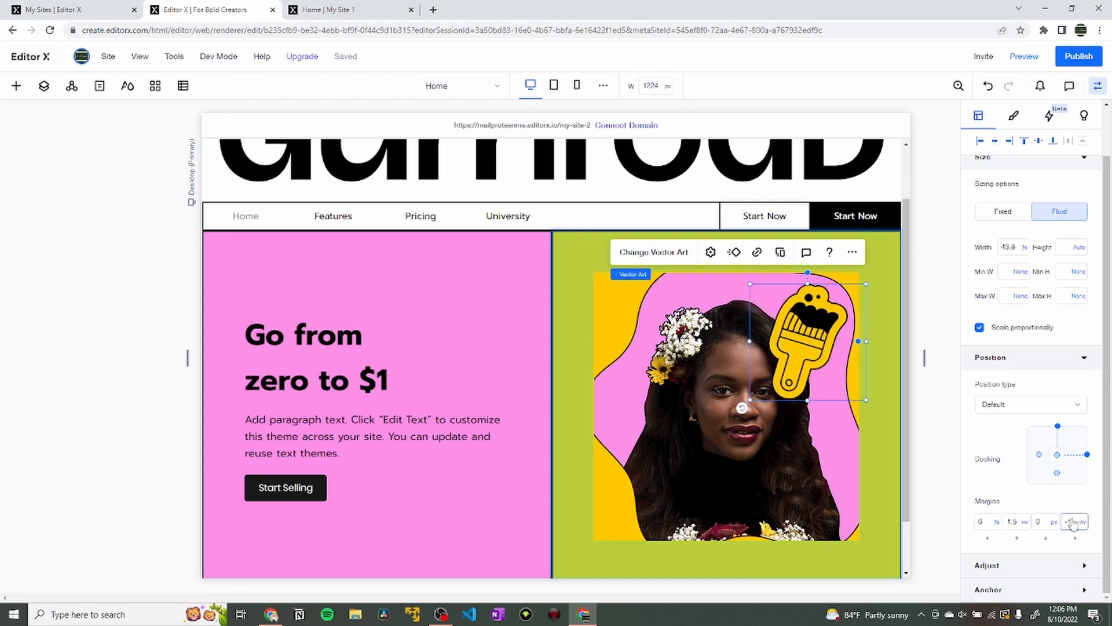
click(1071, 522)
key(Return)
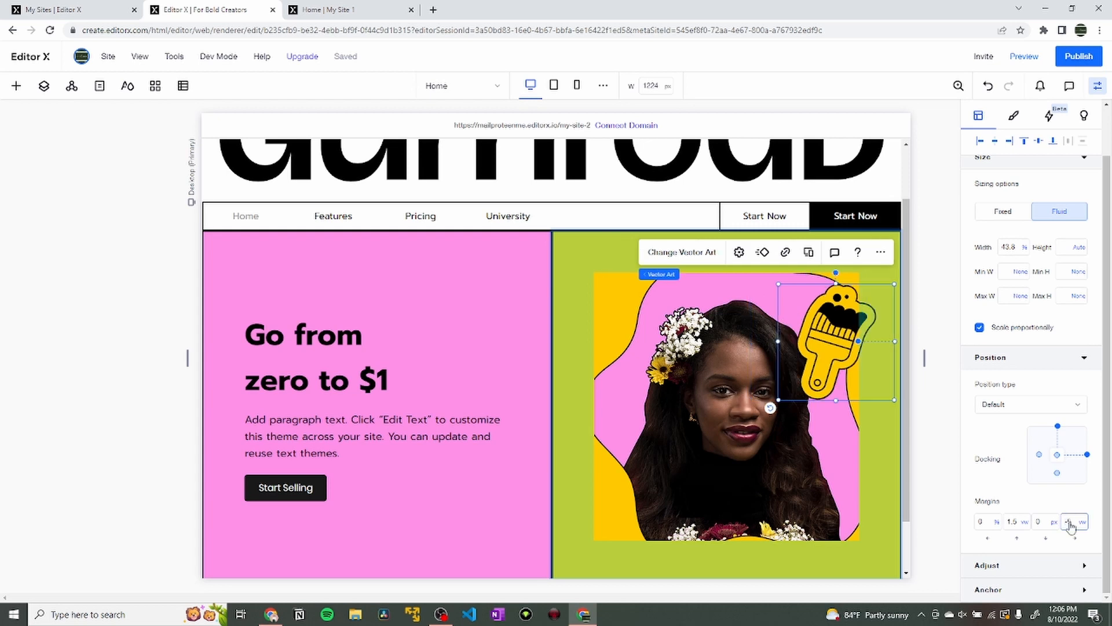
click(1070, 524)
key(Return)
Move the comb sticker up so it overhangs the portrait's top edge and set its width to 35%.
drag(863, 339, 850, 303)
click(624, 242)
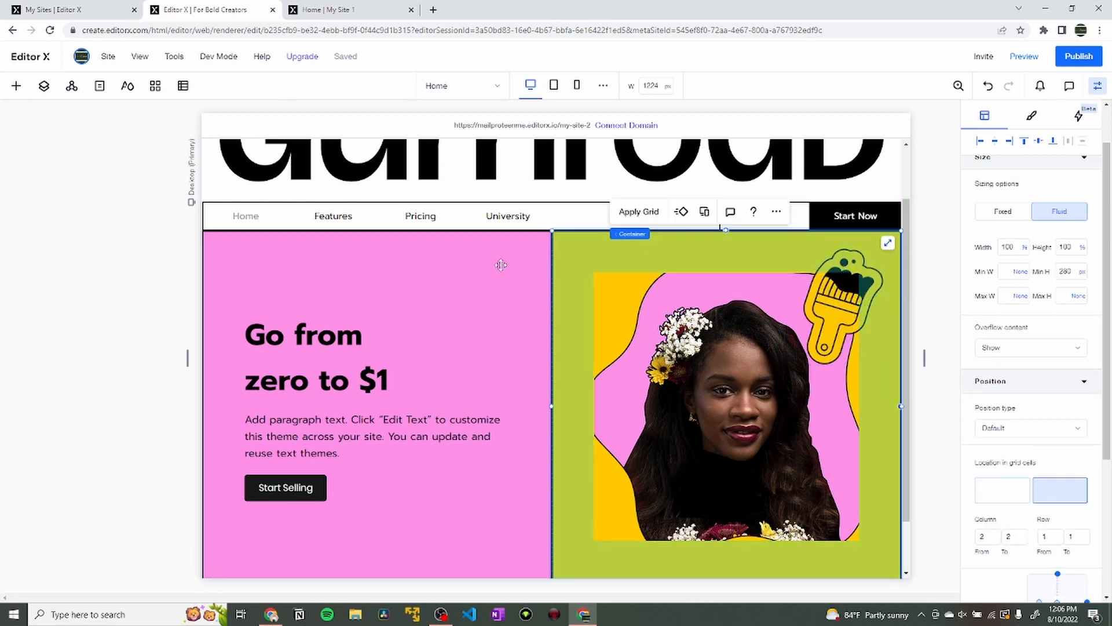
click(831, 291)
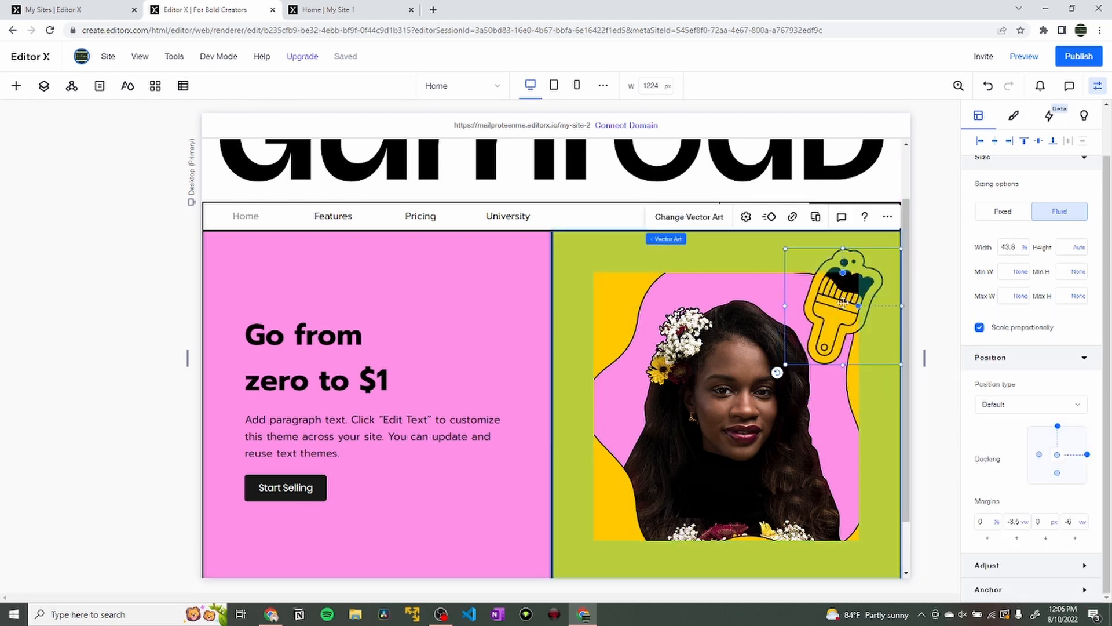
click(1009, 248)
text(30)
key(Return)
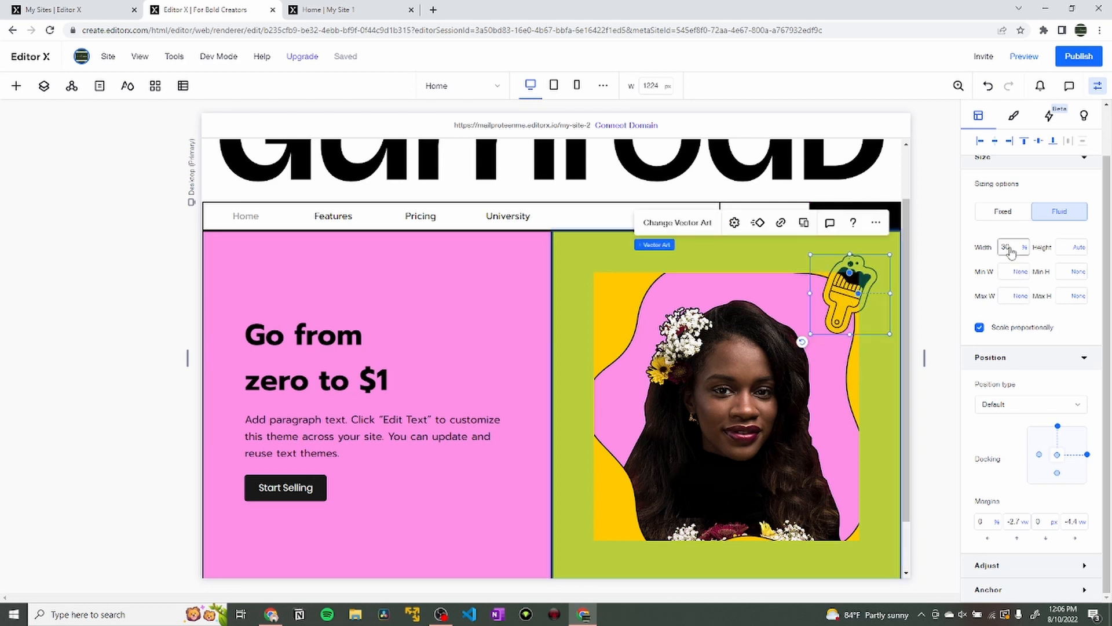
click(1011, 248)
key(Return)
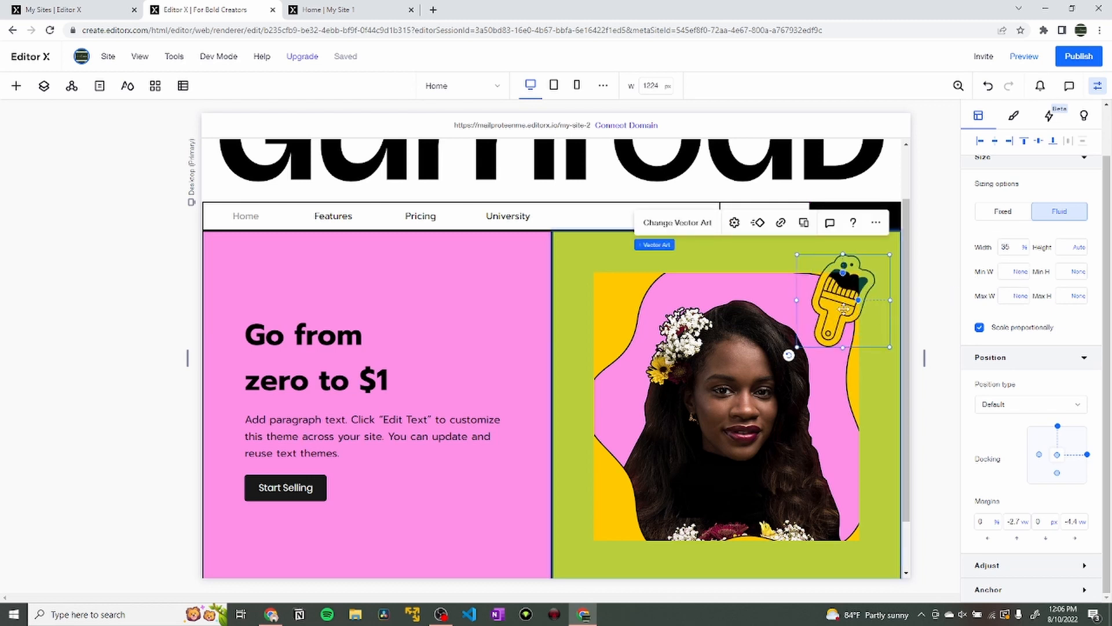
Duplicate the comb sticker at the portrait's lower-left corner and replace the copy's artwork with hero-sticker-2.svg from the site files.
mouse_move(843, 313)
mouse_down()
mouse_move(601, 535)
mouse_move(637, 528)
mouse_up()
key(ctrl+d)
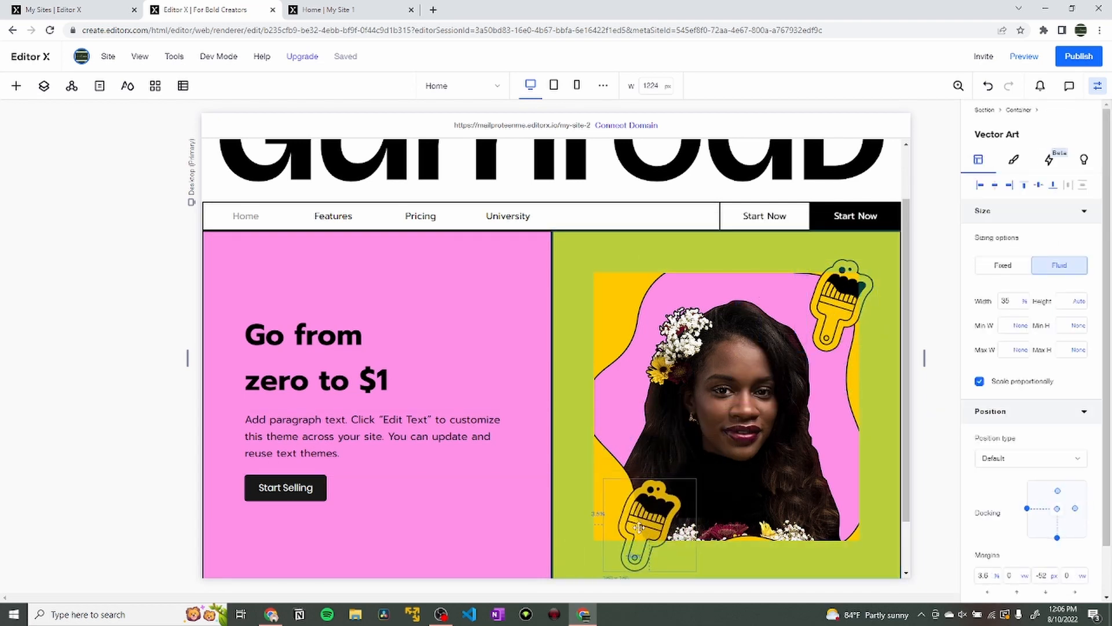
click(640, 447)
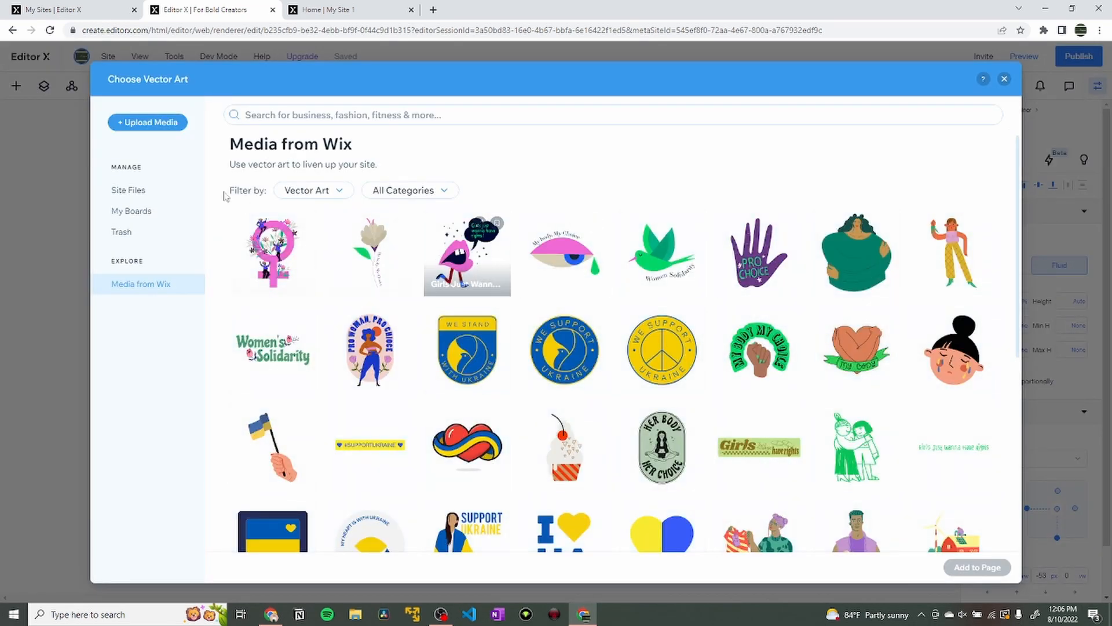
click(136, 190)
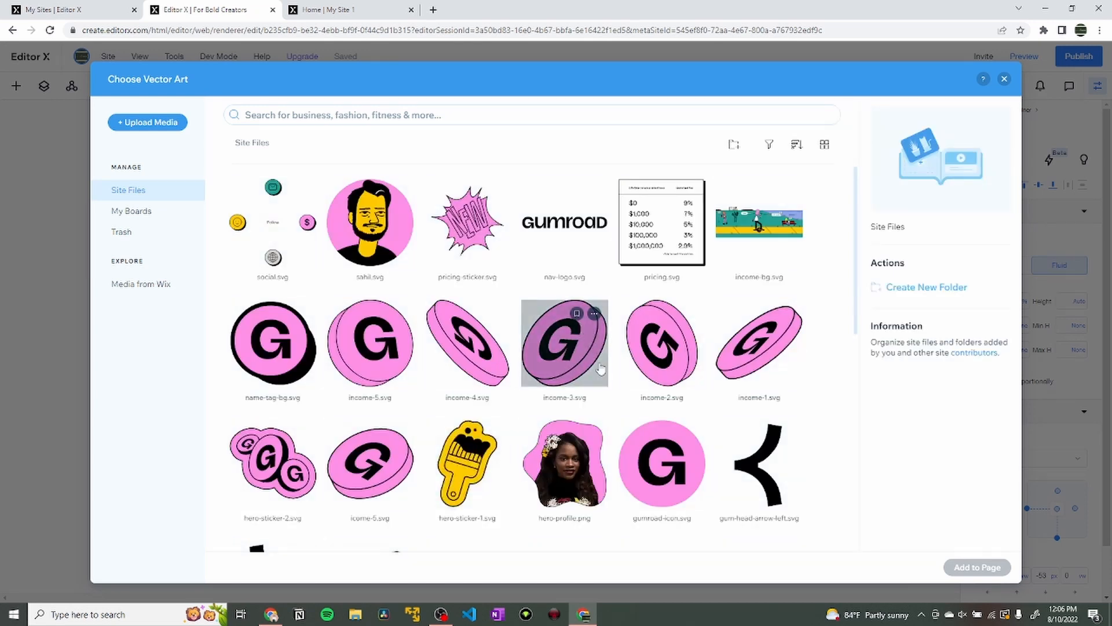
scroll(604, 414, down, 1)
scroll(417, 433, down, 1)
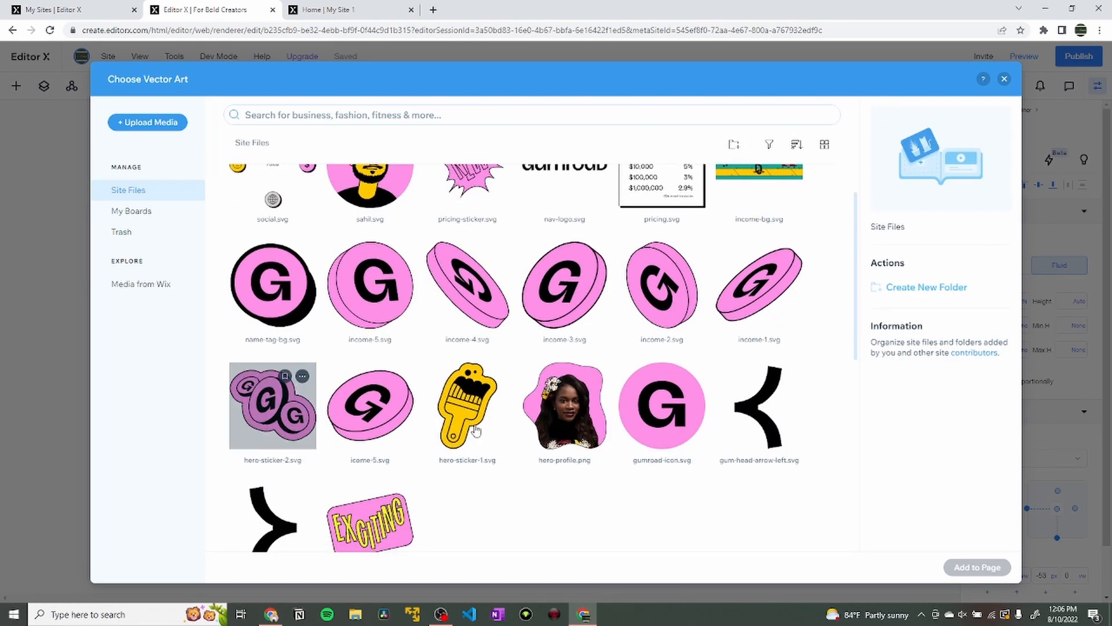
click(272, 406)
click(977, 567)
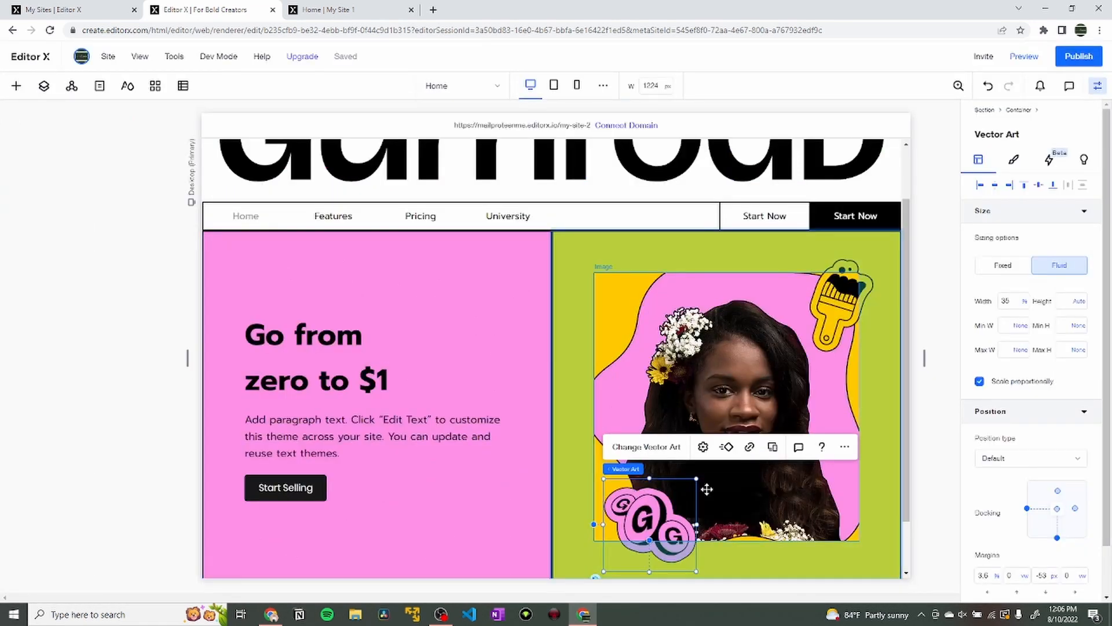
Set the triple-G sticker's left margin to 2 vw and its bottom margin to 1 vw.
drag(653, 517, 652, 516)
scroll(992, 568, down, 1)
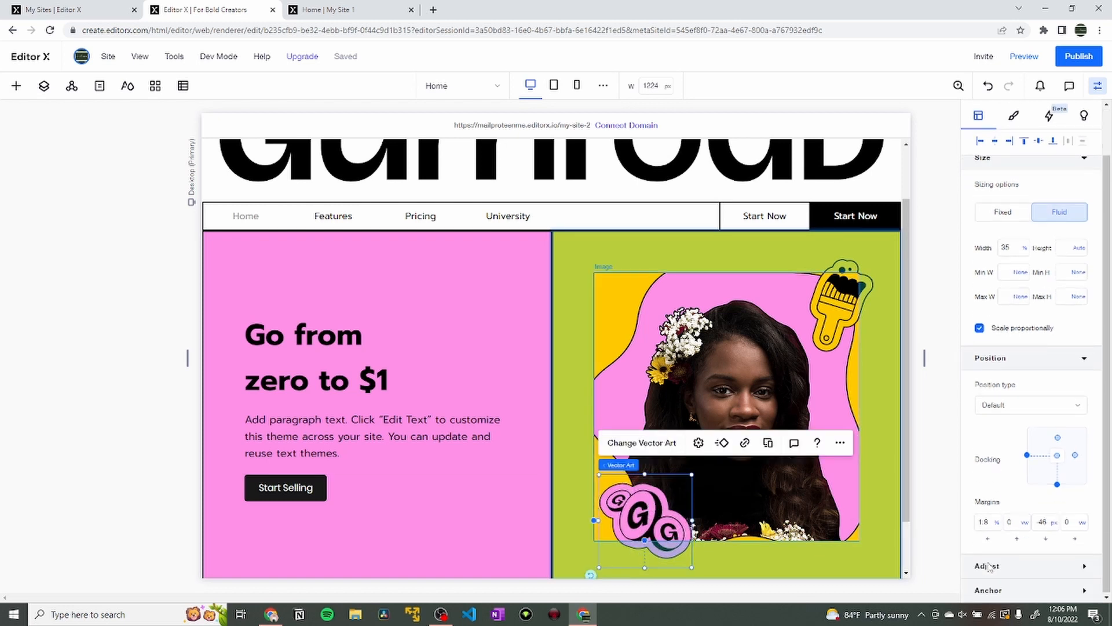
click(985, 522)
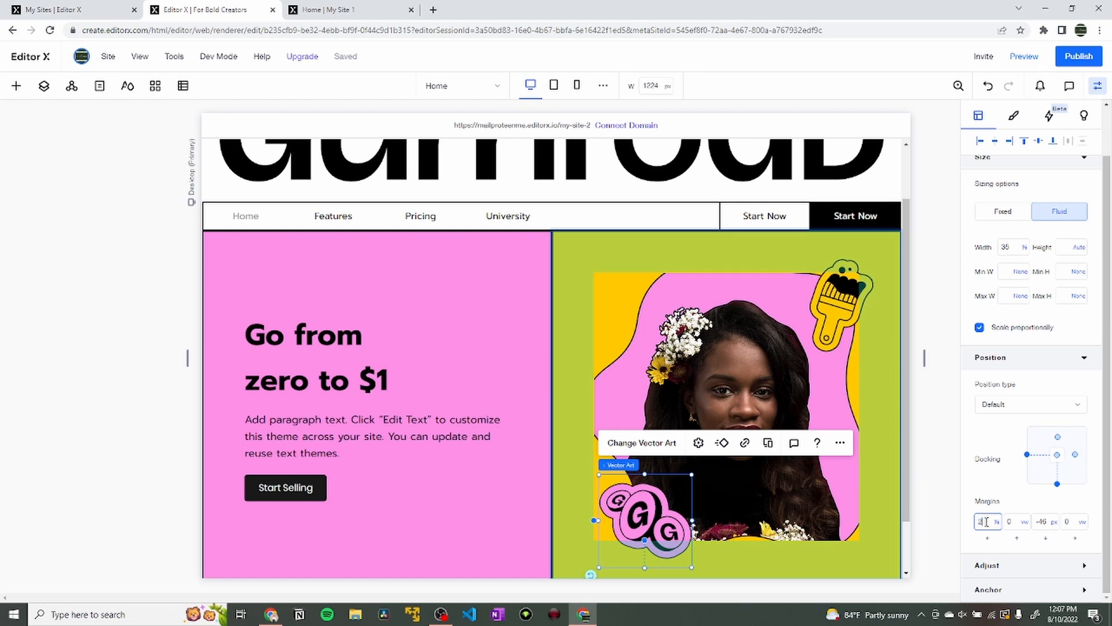
key(Return)
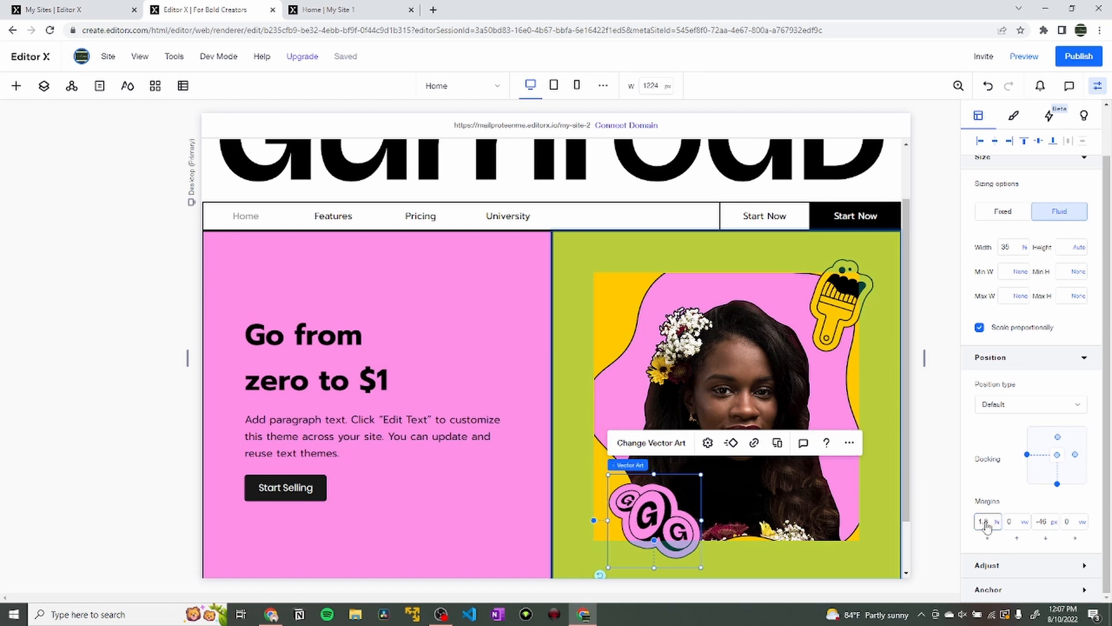
click(1041, 522)
text(1vw)
key(Return)
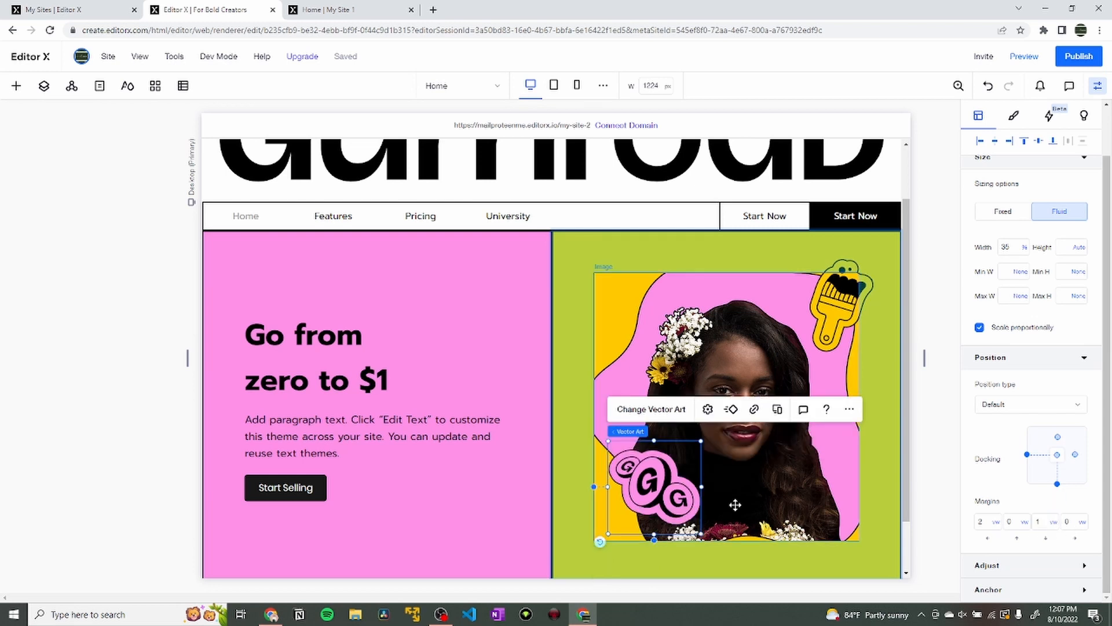
Move the G coins vector art so it overlaps the lower-left corner of the portrait image.
drag(661, 524, 675, 496)
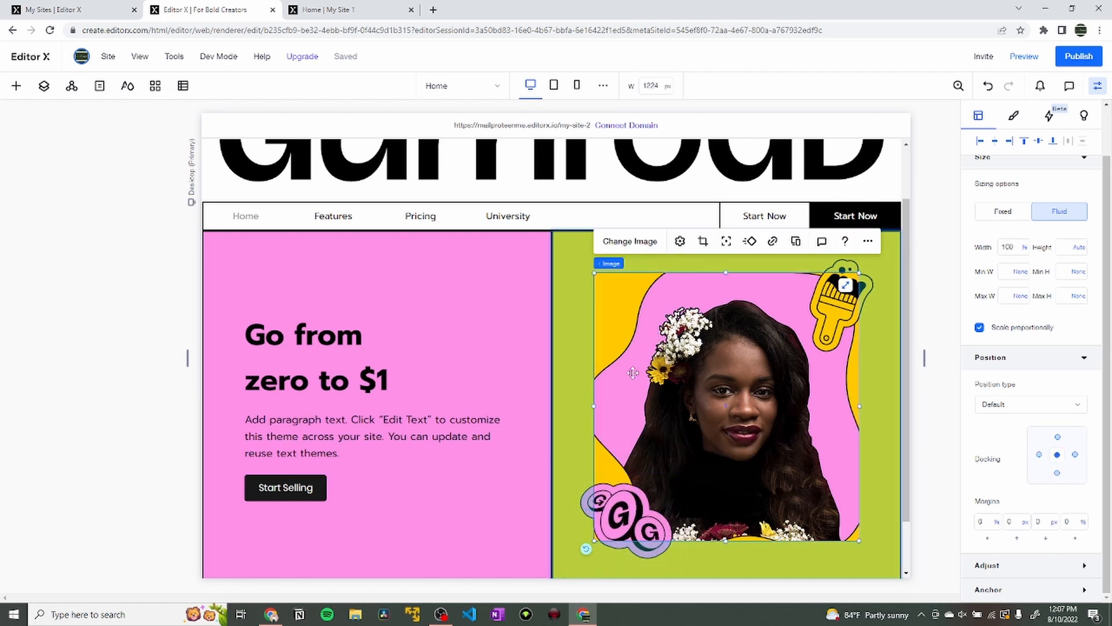
click(475, 342)
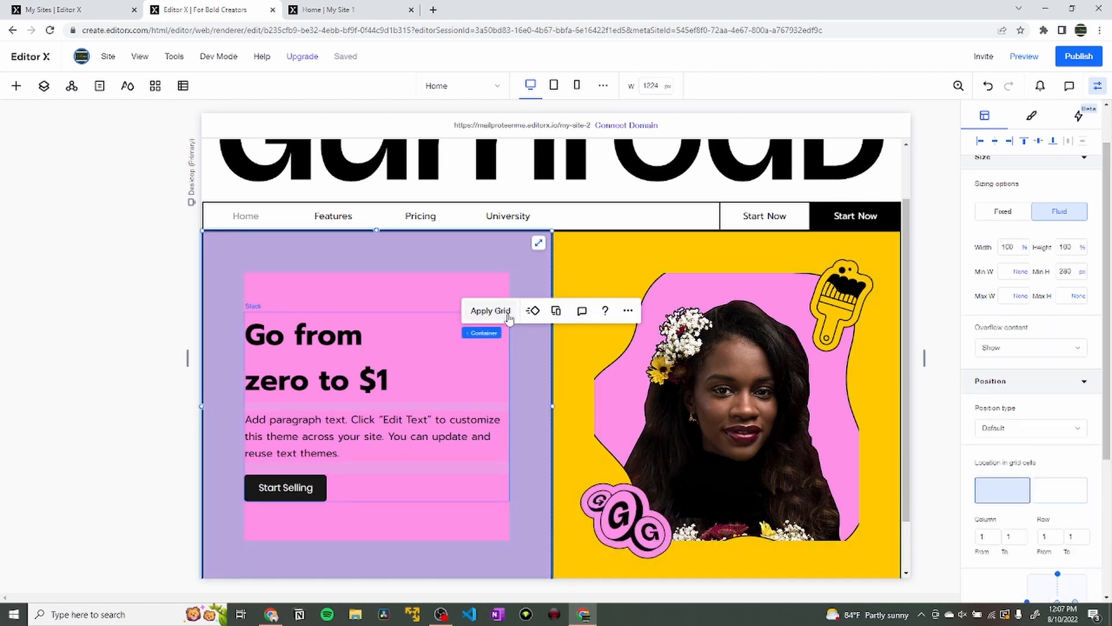
Examine the centered tagline and the illustrated blocks beneath the hero on the reference site.
key(ctrl+Tab)
scroll(402, 259, down, 10)
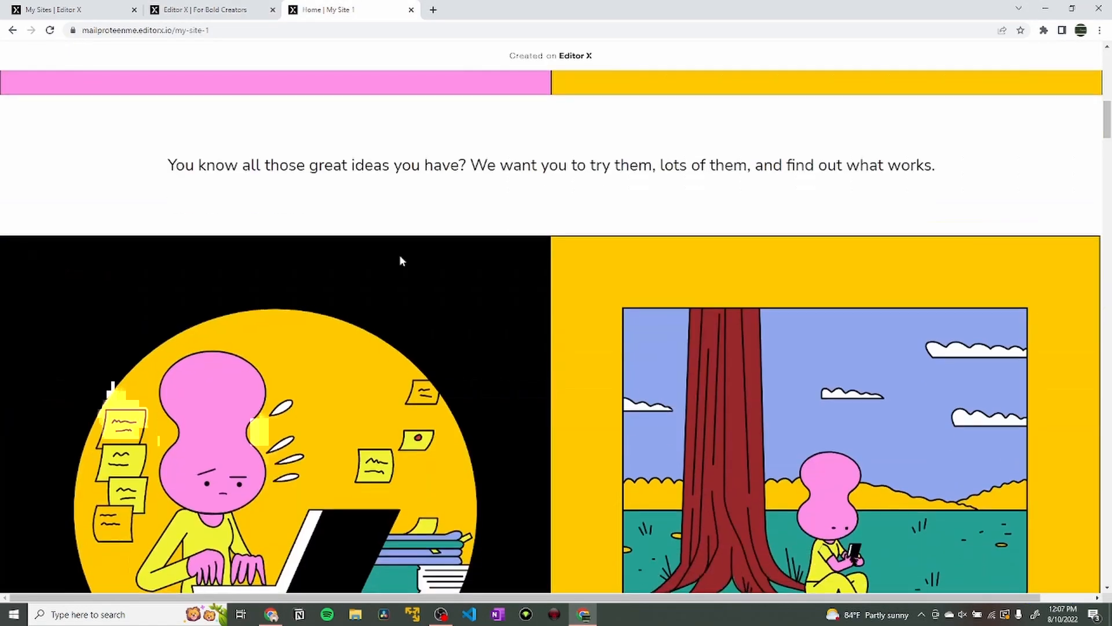
drag(288, 165, 580, 163)
click(584, 159)
scroll(584, 158, down, 1)
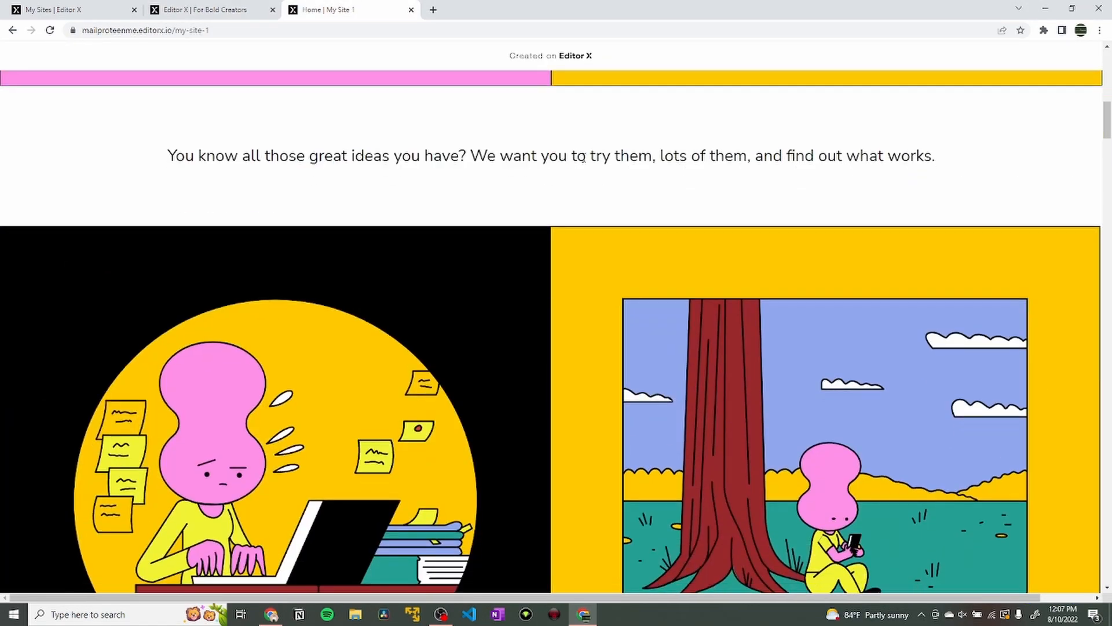
scroll(497, 206, down, 3)
scroll(558, 272, up, 2)
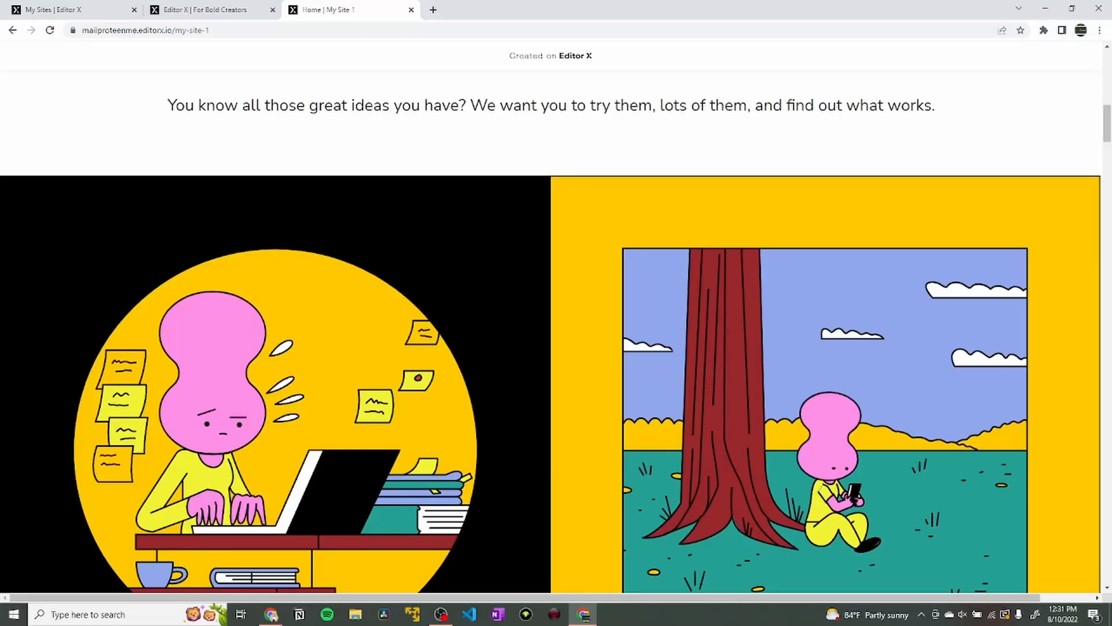
scroll(408, 204, up, 2)
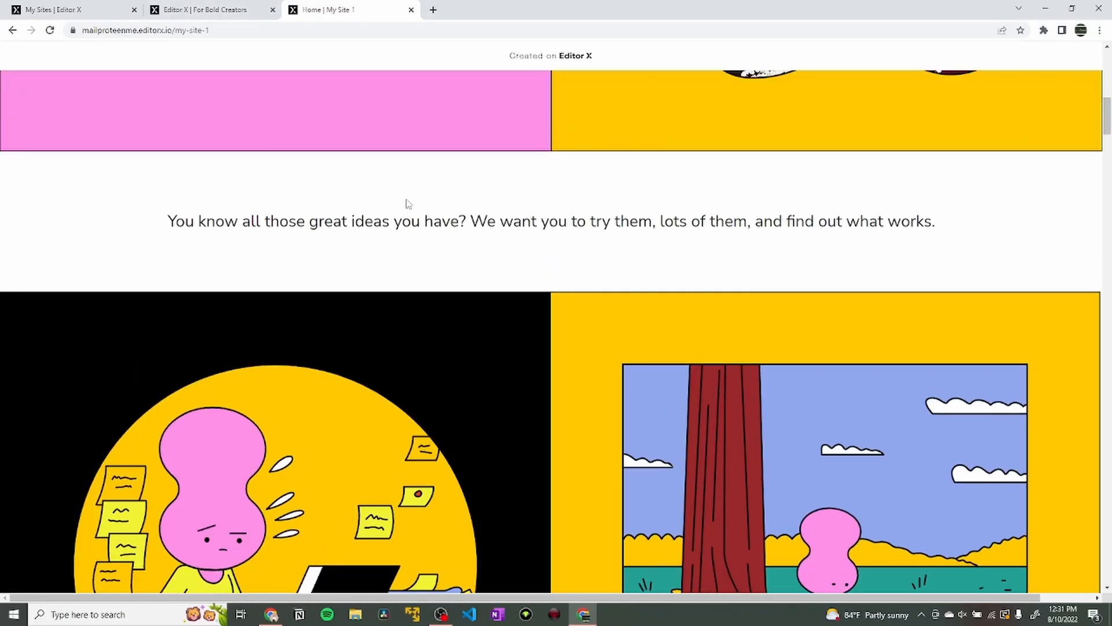
drag(449, 217, 167, 221)
click(433, 215)
scroll(433, 214, down, 3)
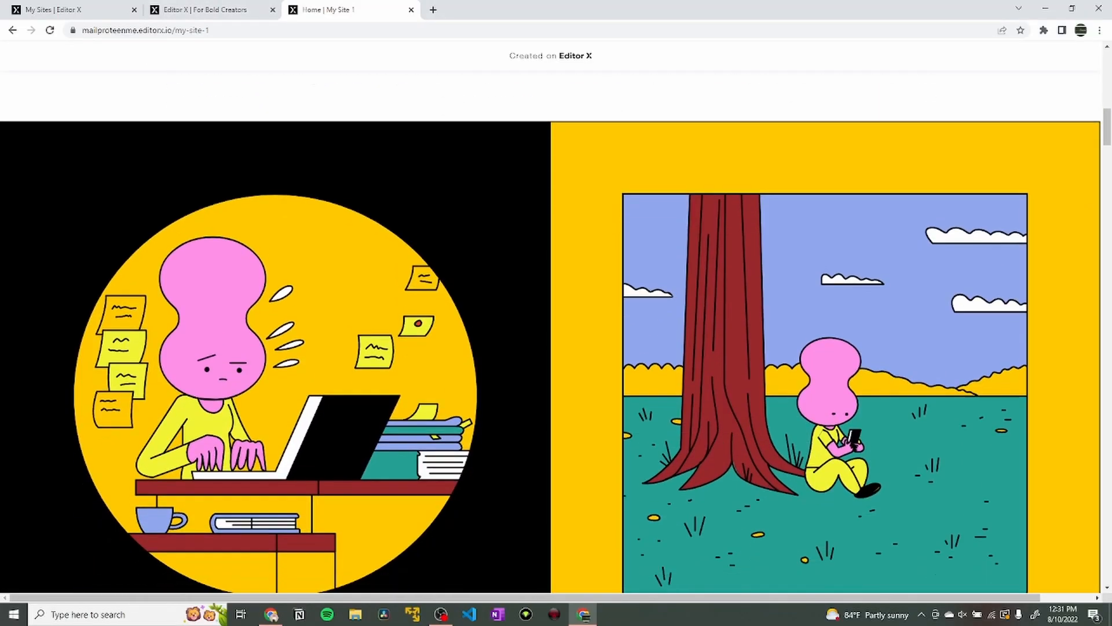
scroll(631, 195, up, 3)
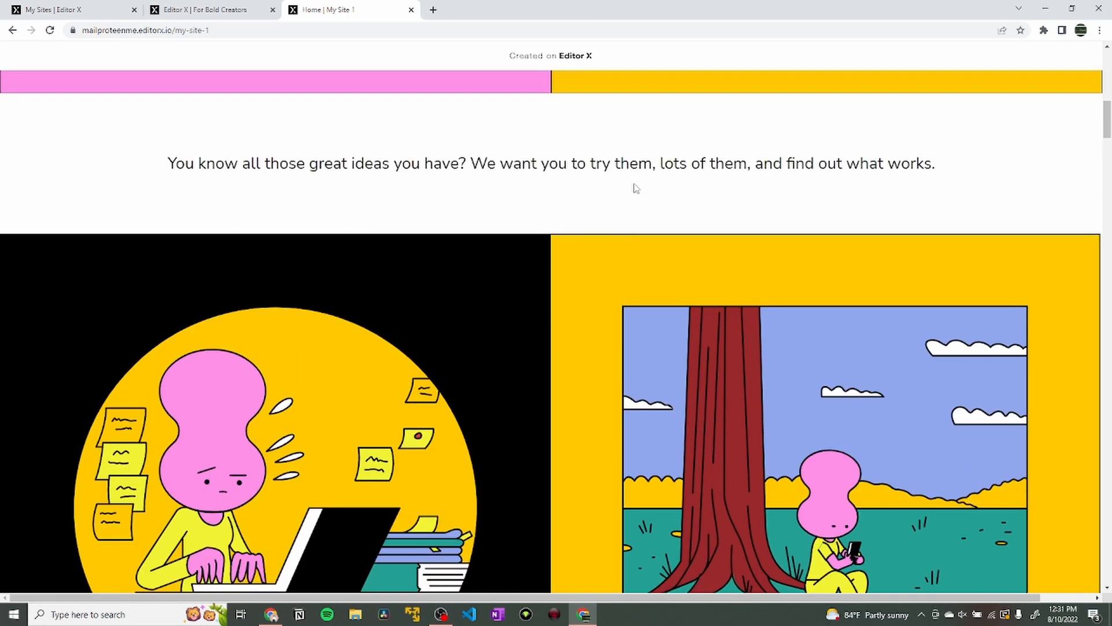
drag(442, 221, 343, 220)
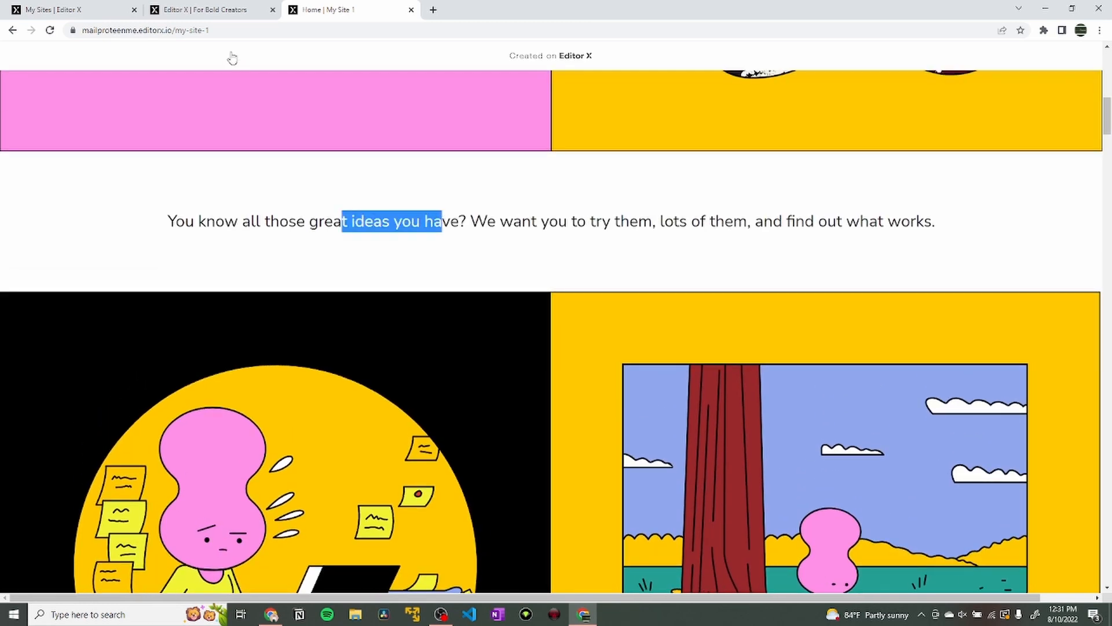
Return to the site editor and add a blank section between the hero and the footer.
click(203, 10)
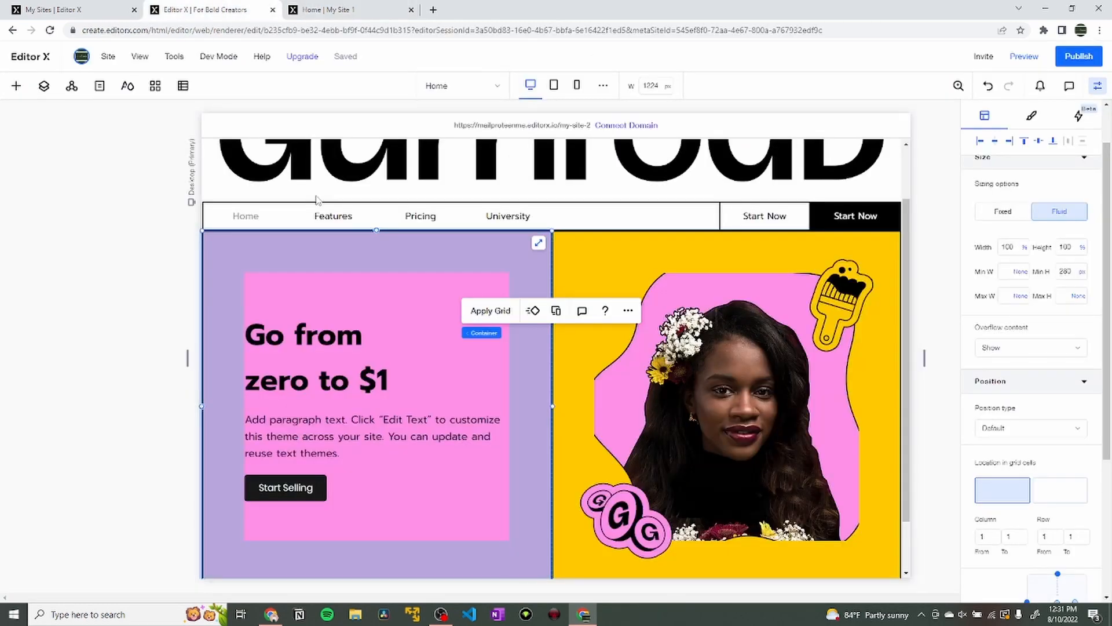
click(394, 318)
scroll(394, 318, down, 1)
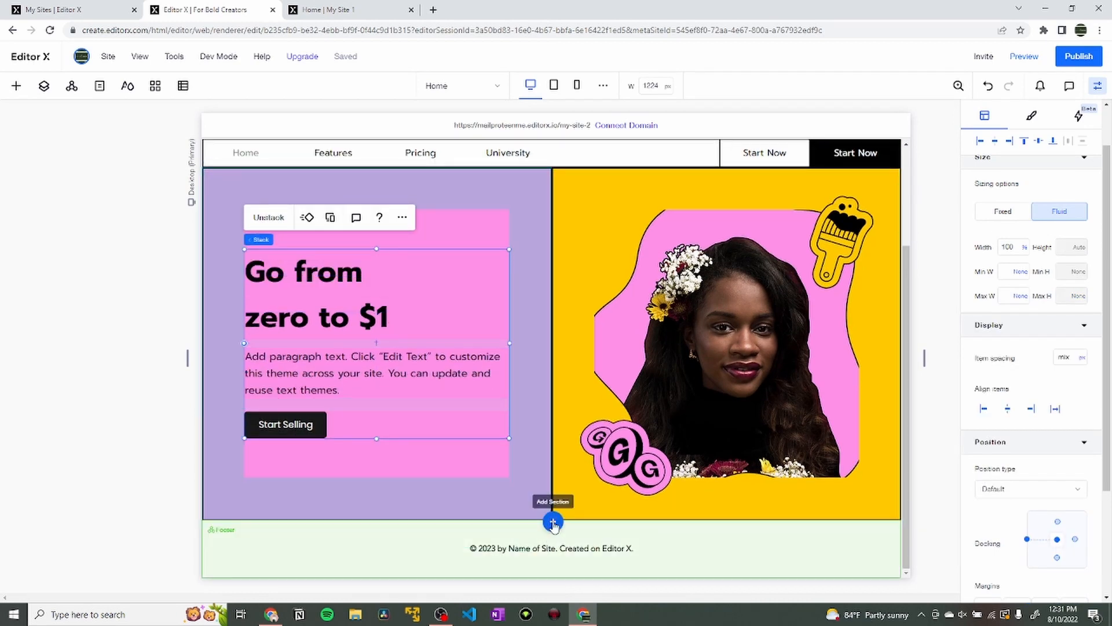
click(554, 523)
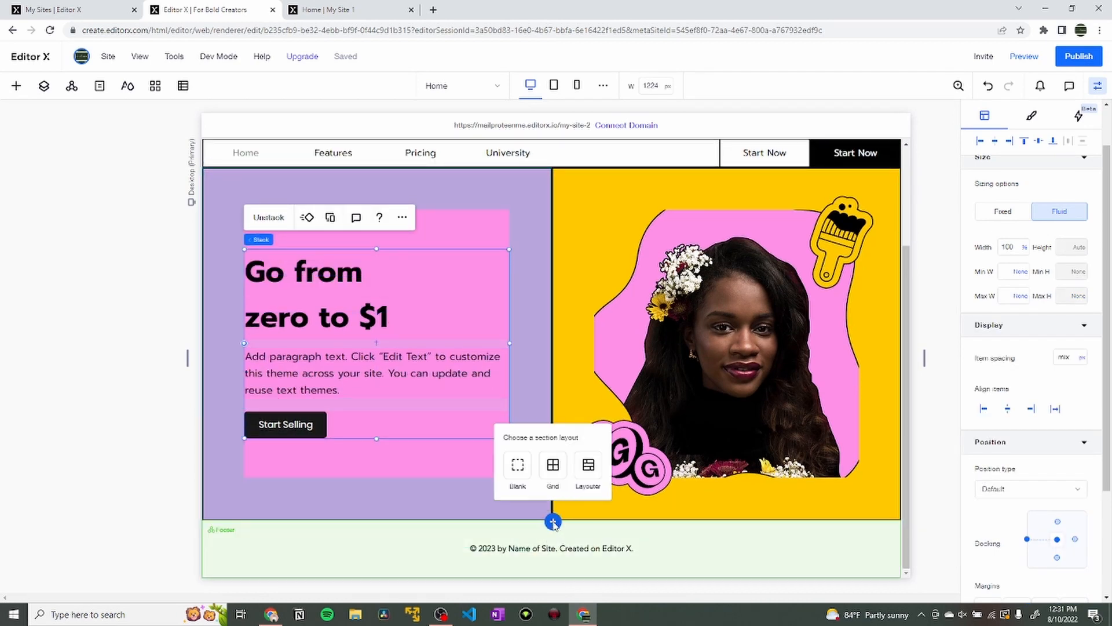
click(517, 468)
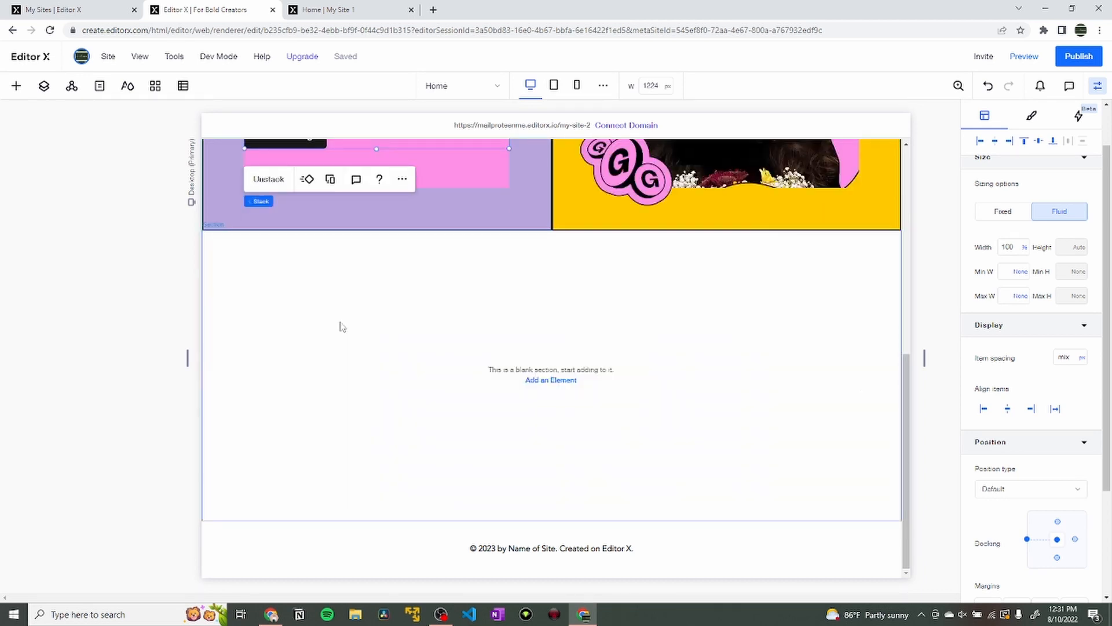
Add a Title text element to the middle of the new blank section.
click(535, 340)
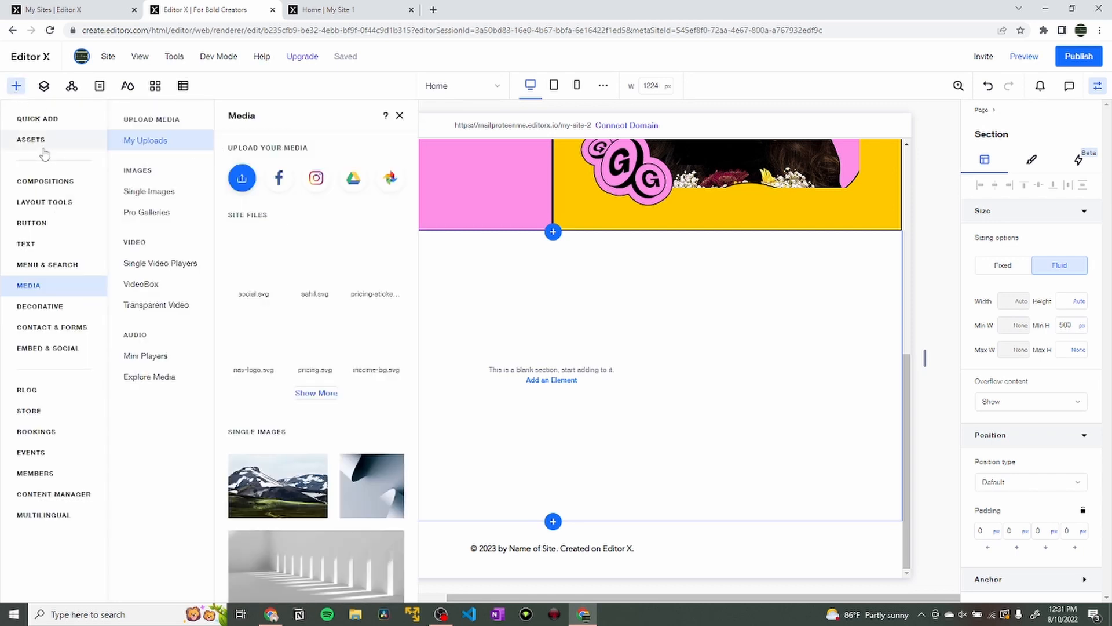
click(55, 120)
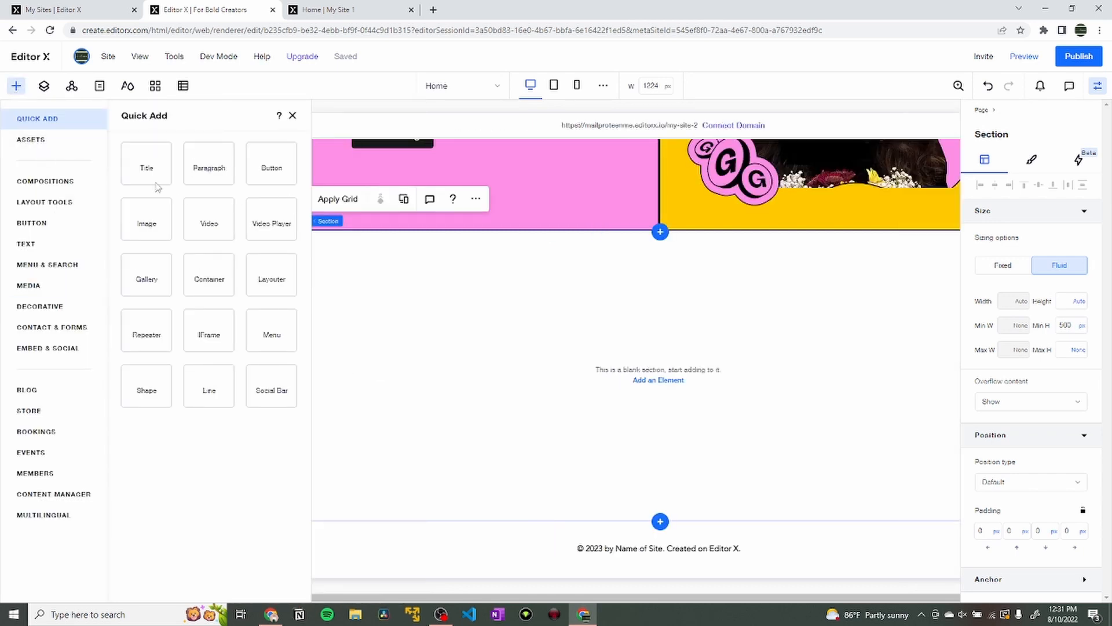
drag(152, 177, 529, 353)
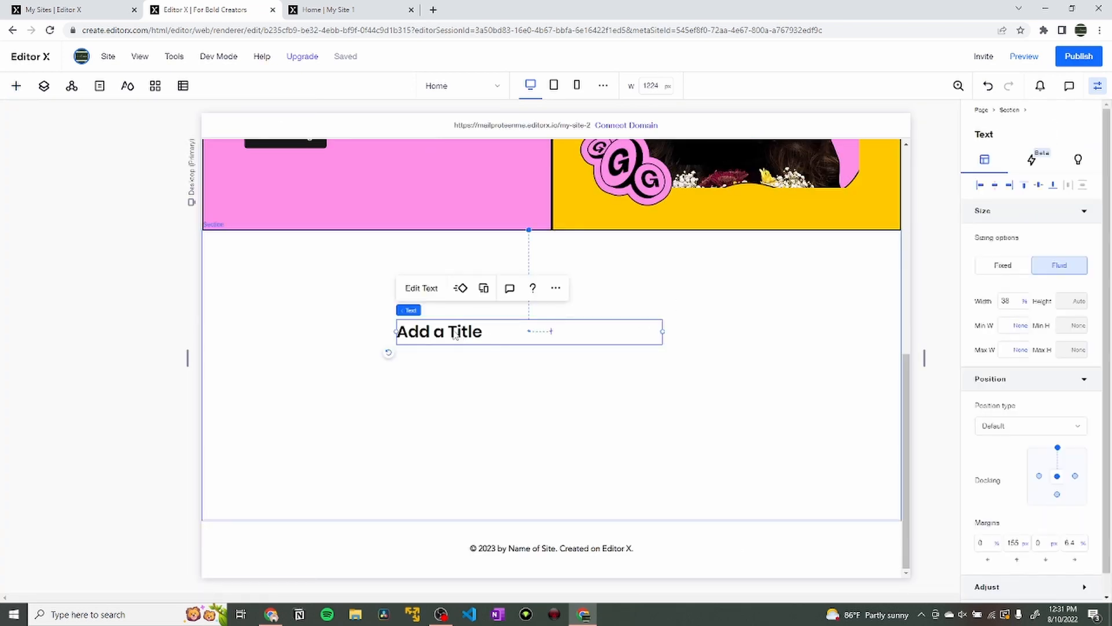
Copy the "You know all those great ideas you have?" sentences from the reference site into the title, adding the missing initial "Y".
key(ctrl+Tab)
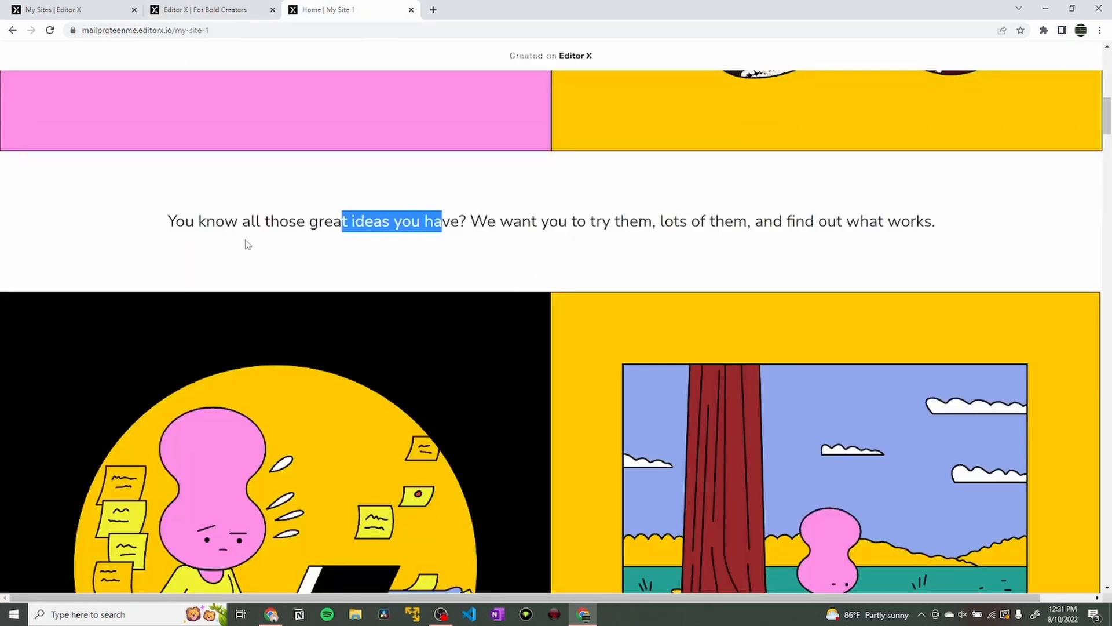
drag(176, 220, 940, 226)
key(ctrl+c)
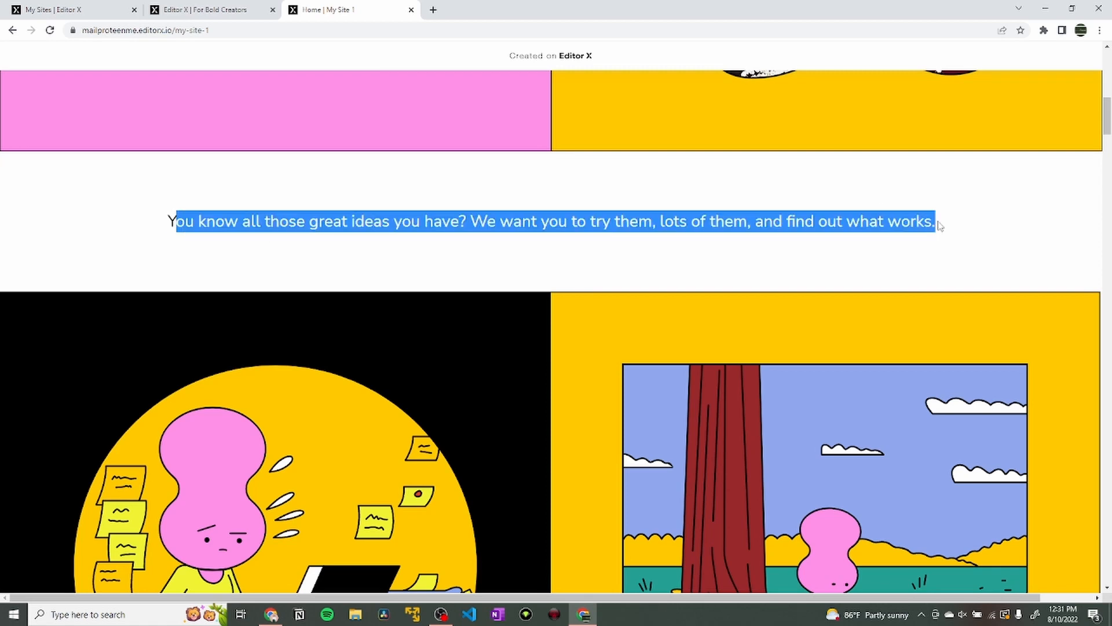
key(ctrl+shift+Tab)
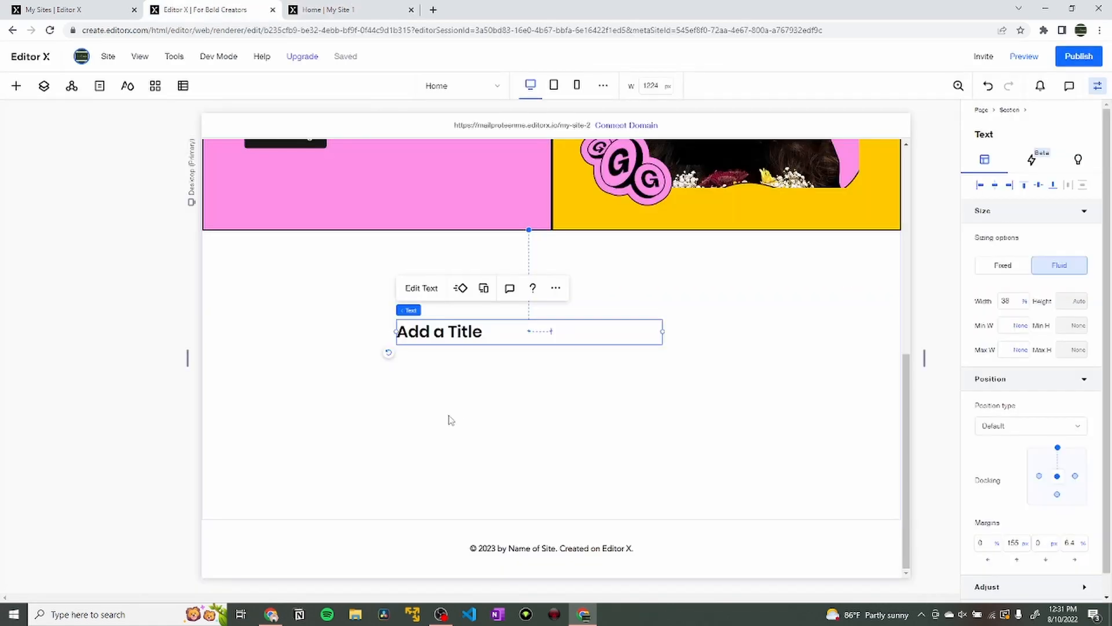
double_click(436, 331)
key(ctrl+v)
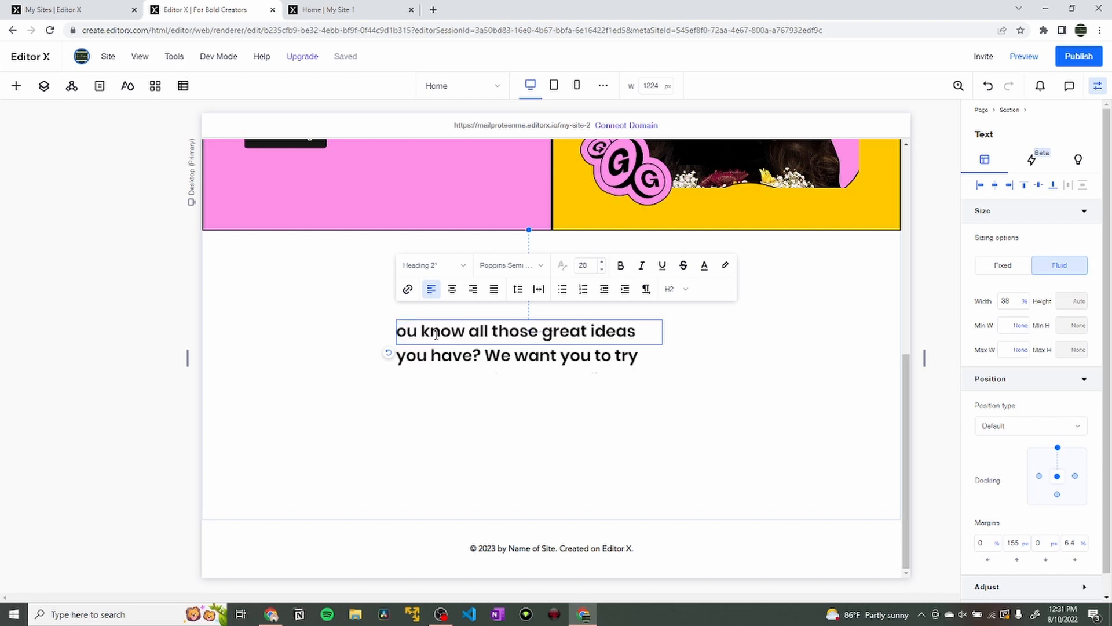
text(Y)
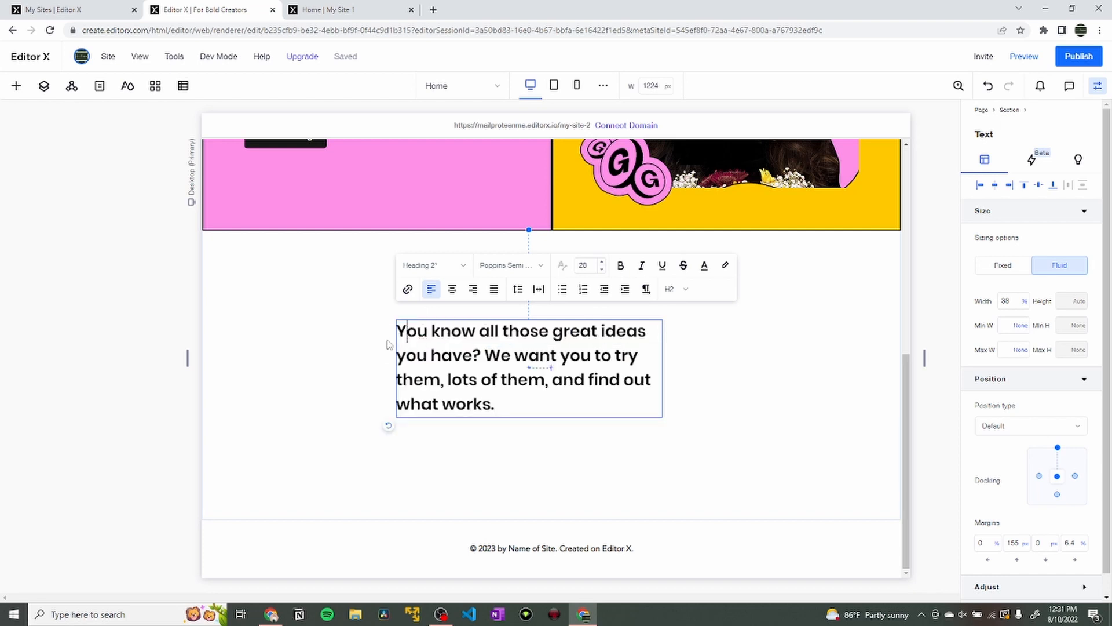
Set the whole tagline text to the Prompt font and center-align it.
click(504, 263)
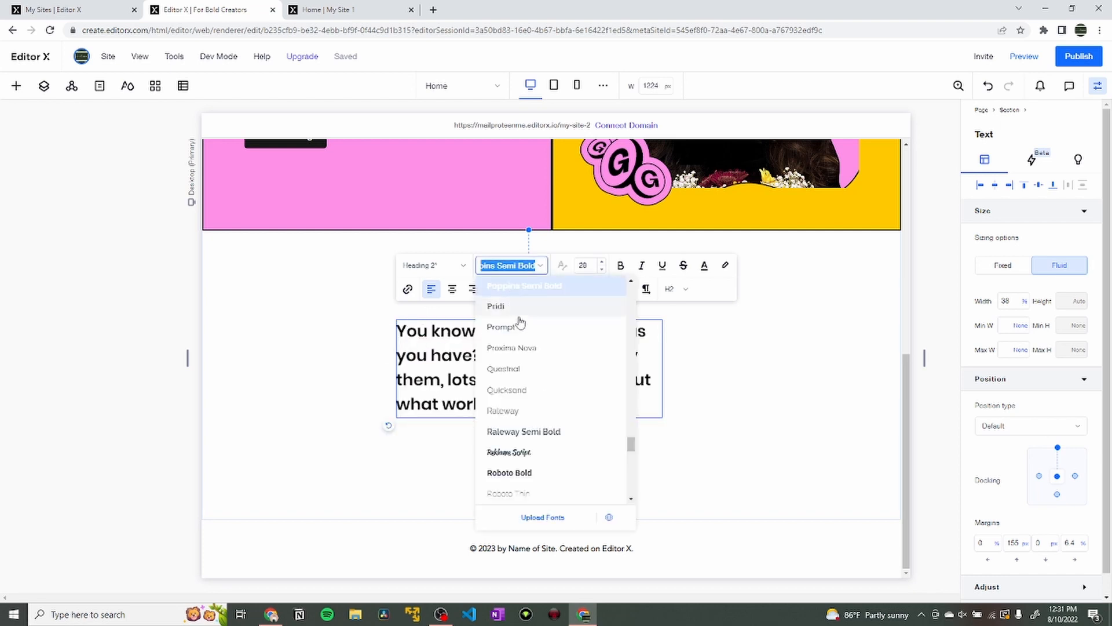
click(533, 327)
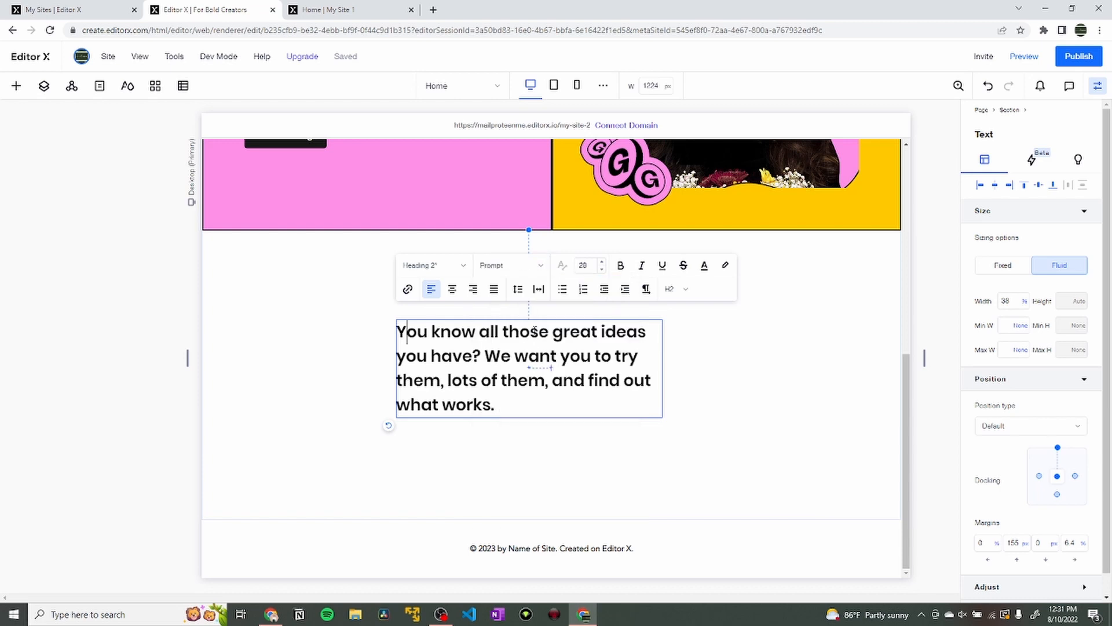
click(497, 356)
key(ctrl+a)
click(507, 266)
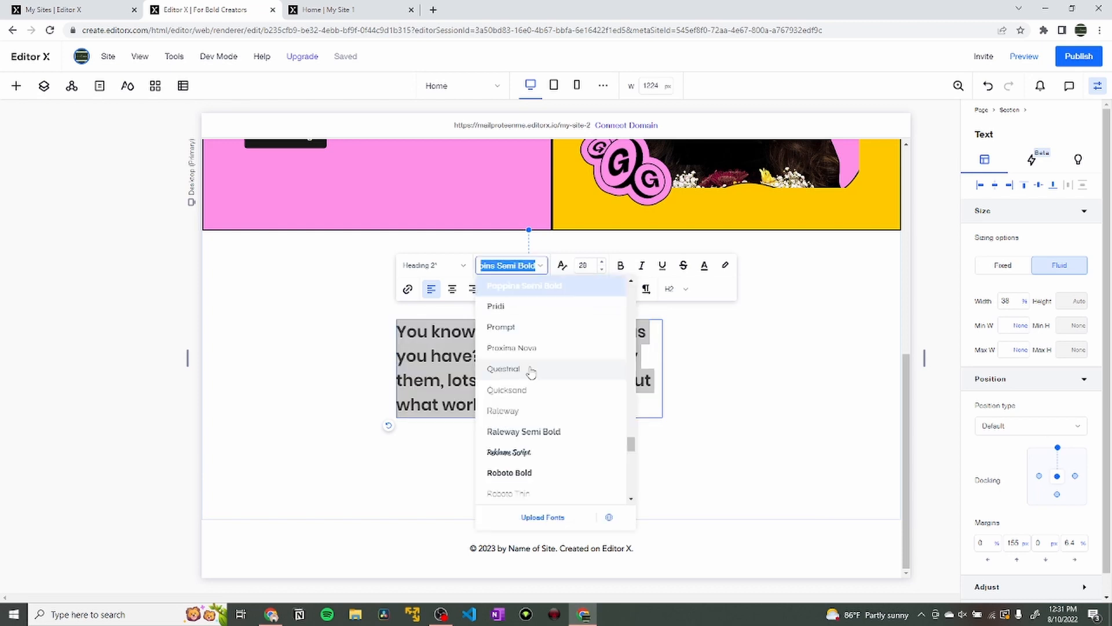
click(497, 328)
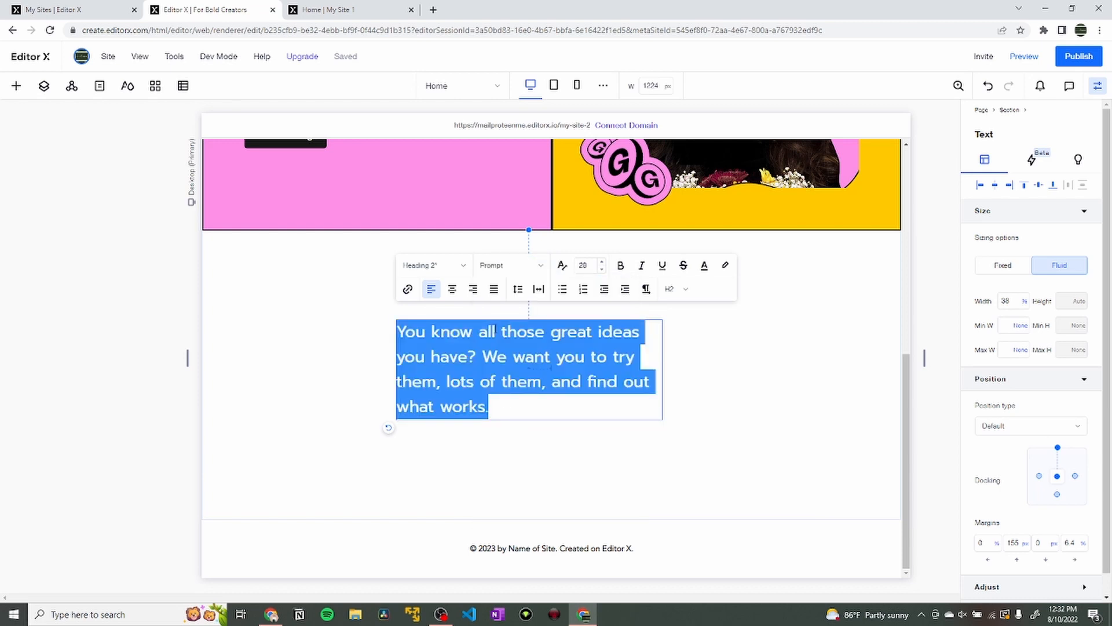
click(452, 289)
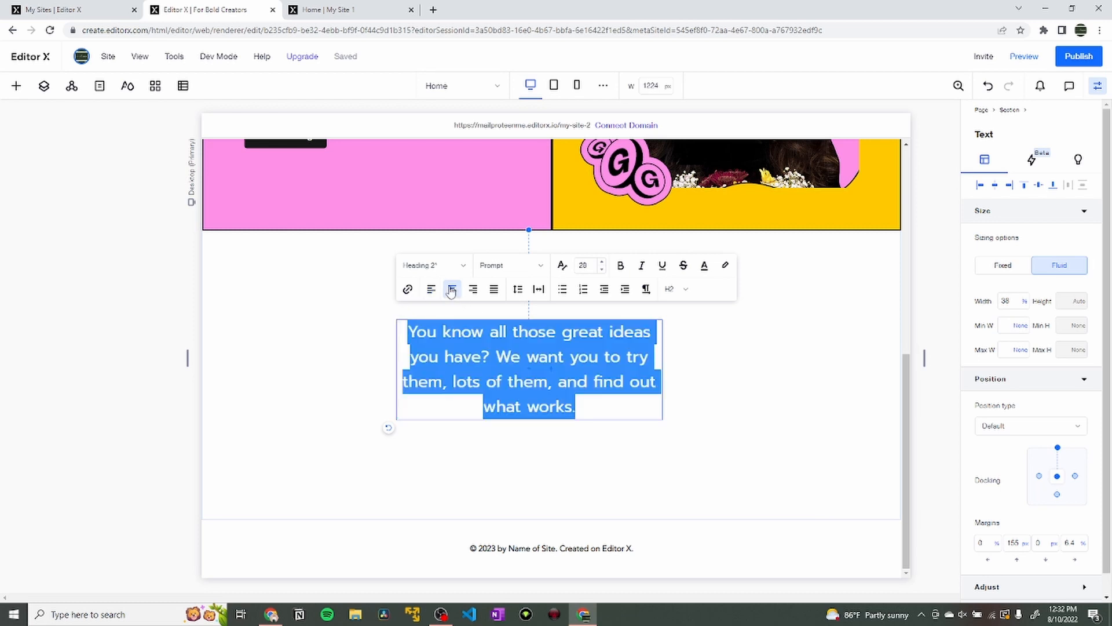
Center the tagline text box horizontally and vertically within its section.
click(994, 185)
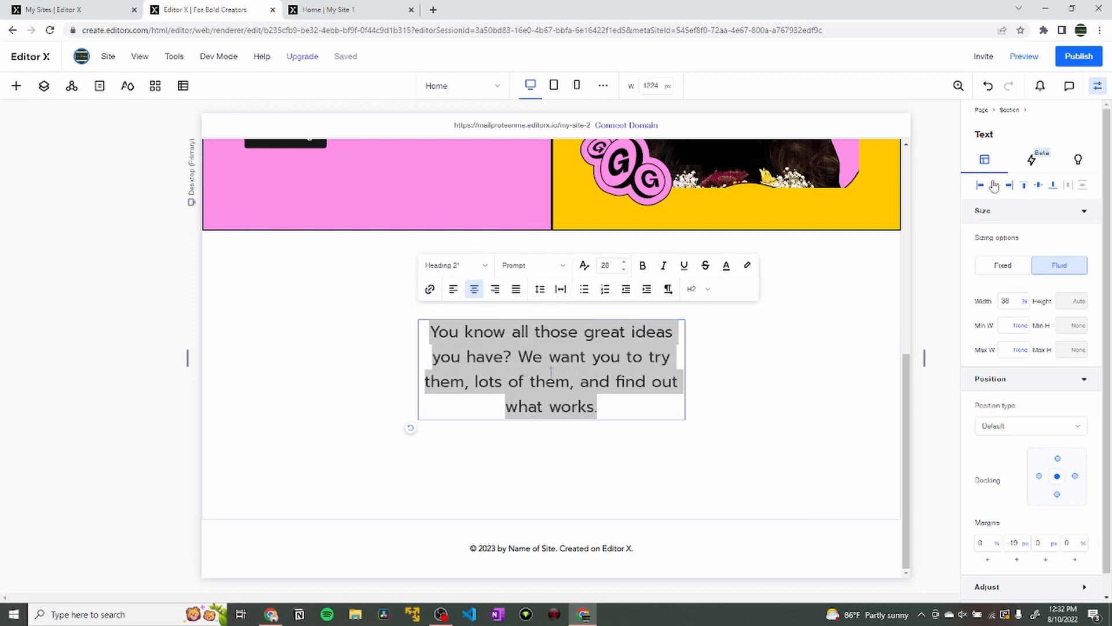
click(1037, 185)
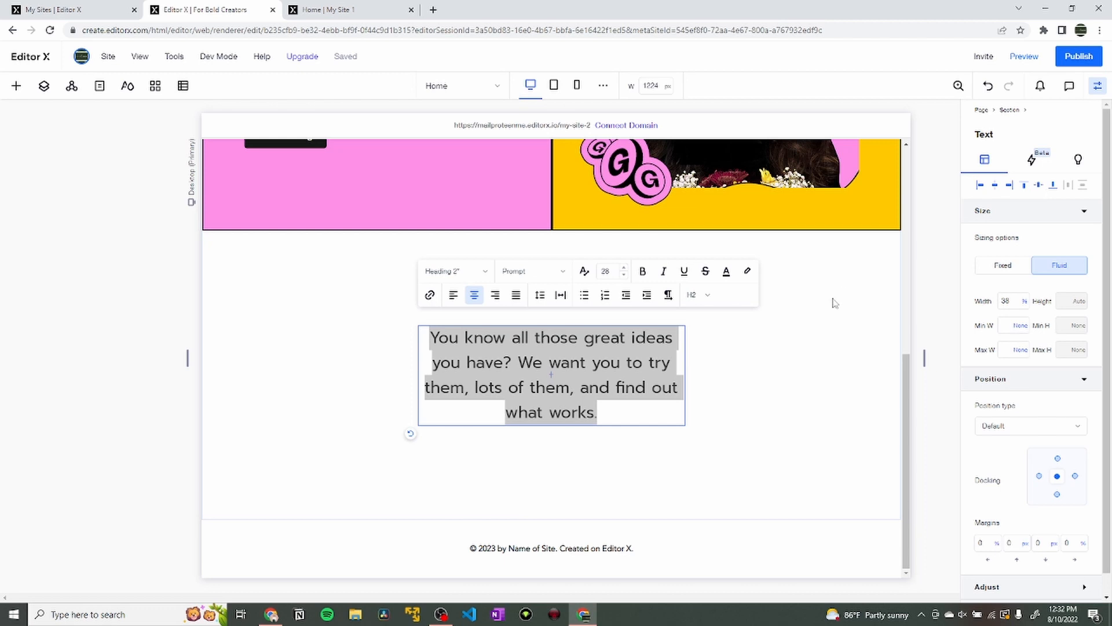
key(Escape)
Set the tagline text box's width to 70%.
click(603, 350)
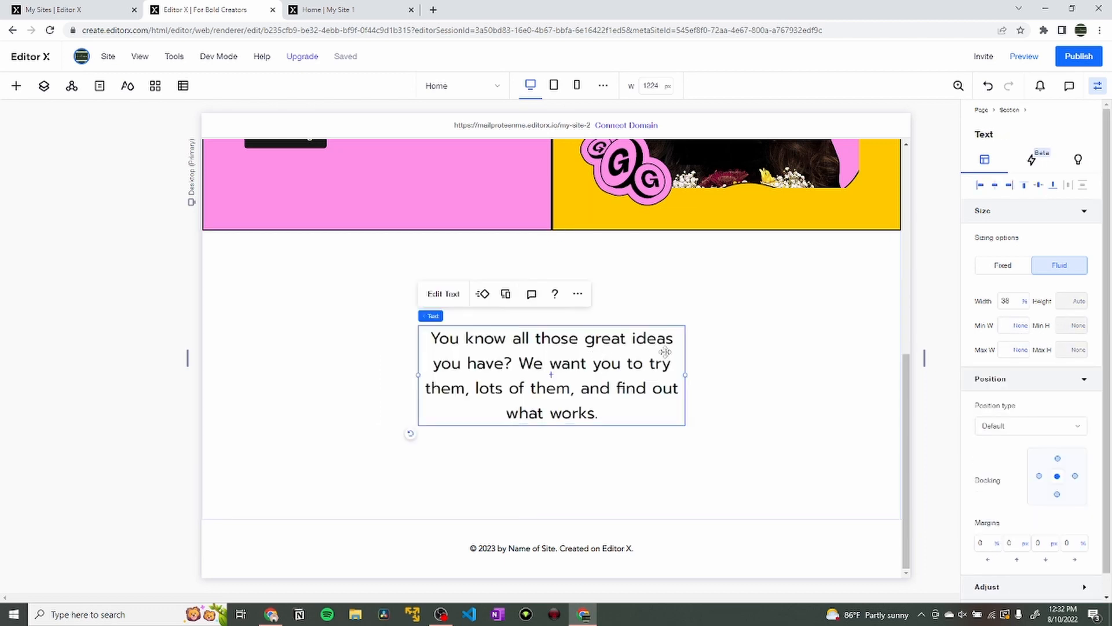
click(1009, 302)
text(70)
key(Return)
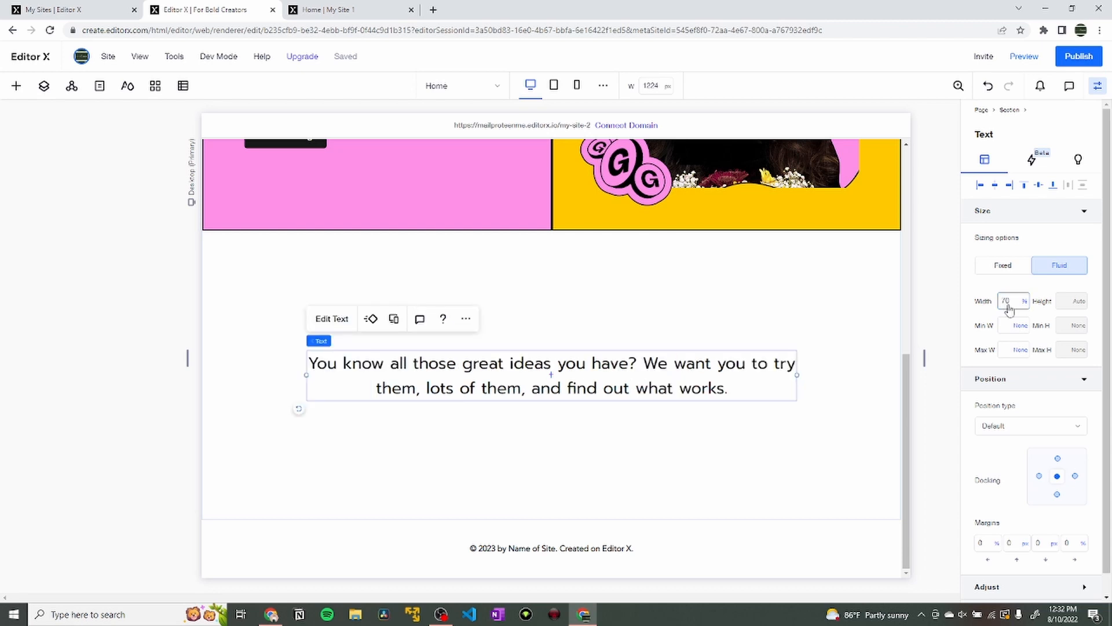
Reduce the tagline section's minimum height so it fits closely around the text.
click(781, 280)
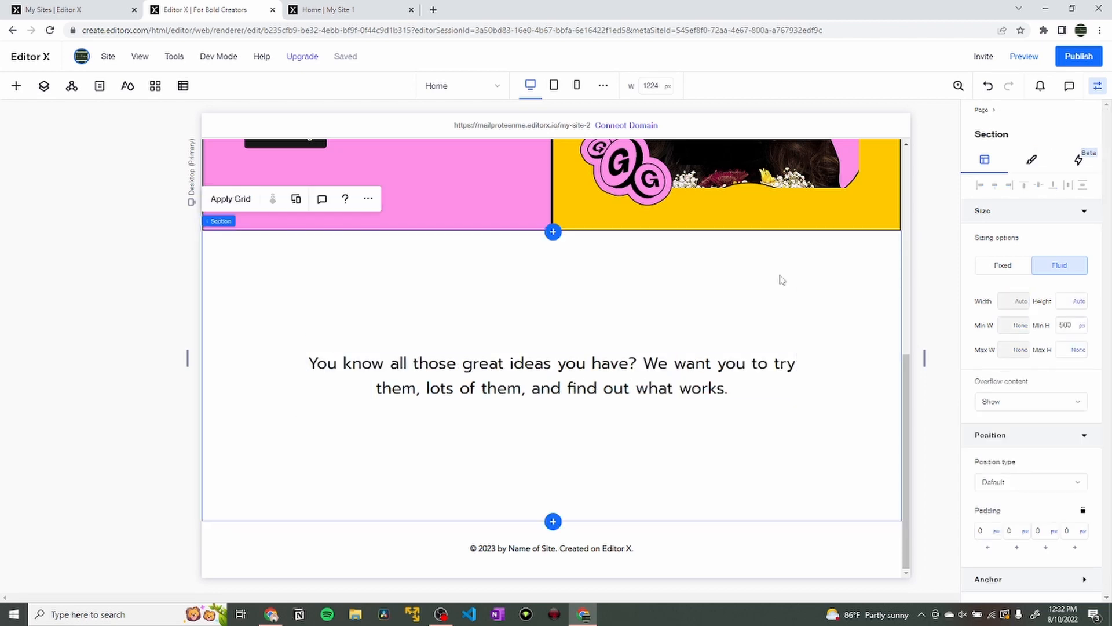
click(1063, 329)
key(Return)
Widen the tagline text box to 80% of the section.
click(745, 432)
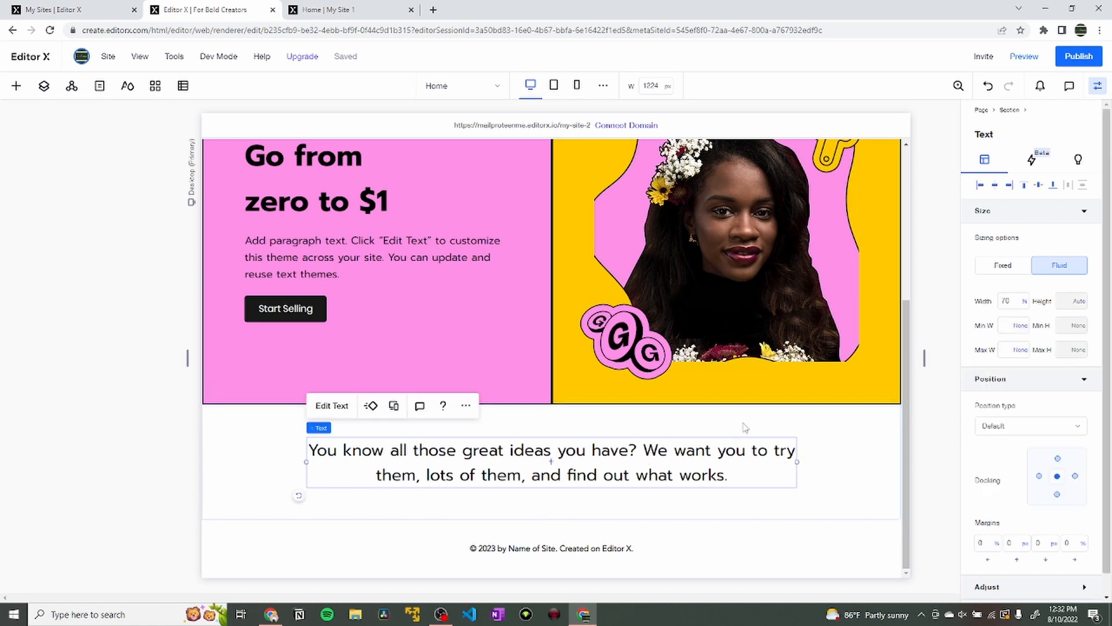
click(1008, 303)
text(80)
key(Return)
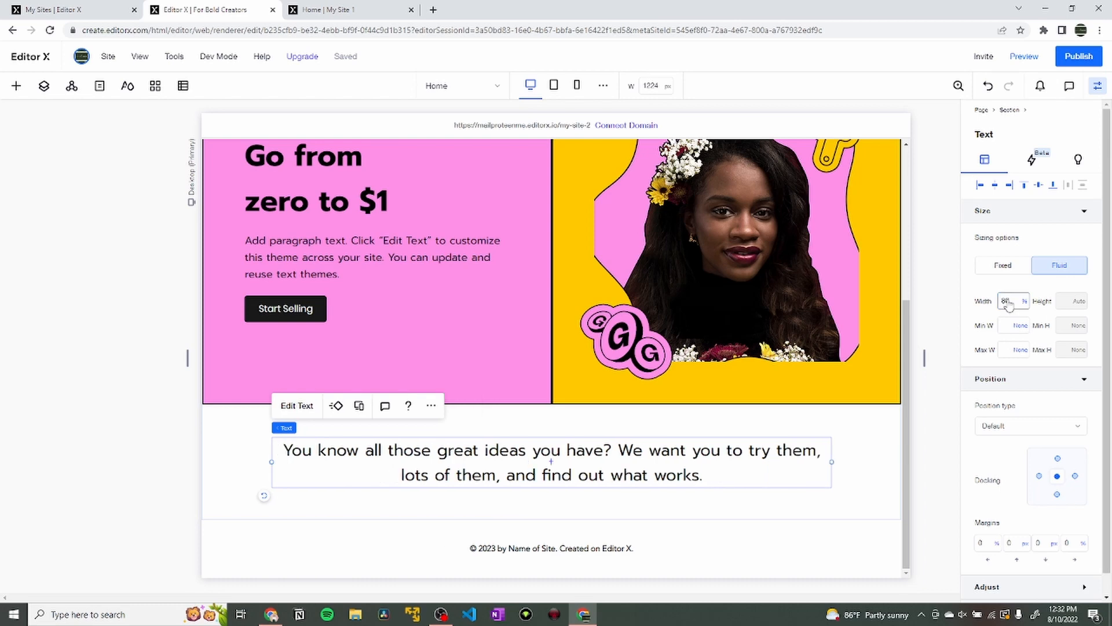
click(690, 302)
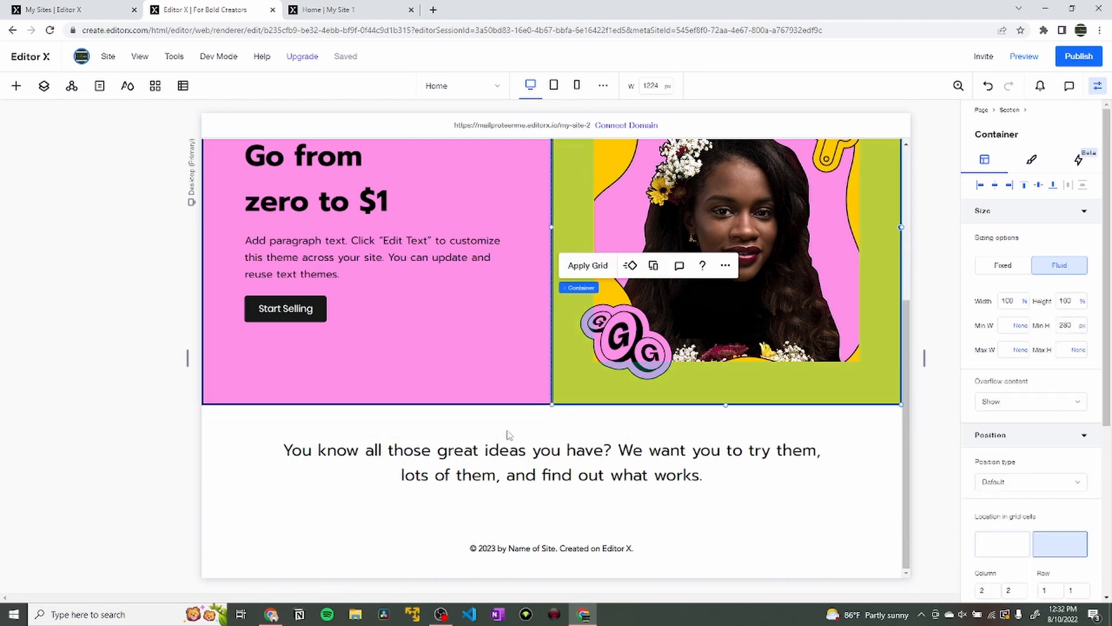
click(397, 418)
Examine the two-column illustration section below the tagline on the reference site.
key(ctrl+Tab)
click(442, 268)
scroll(442, 271, down, 4)
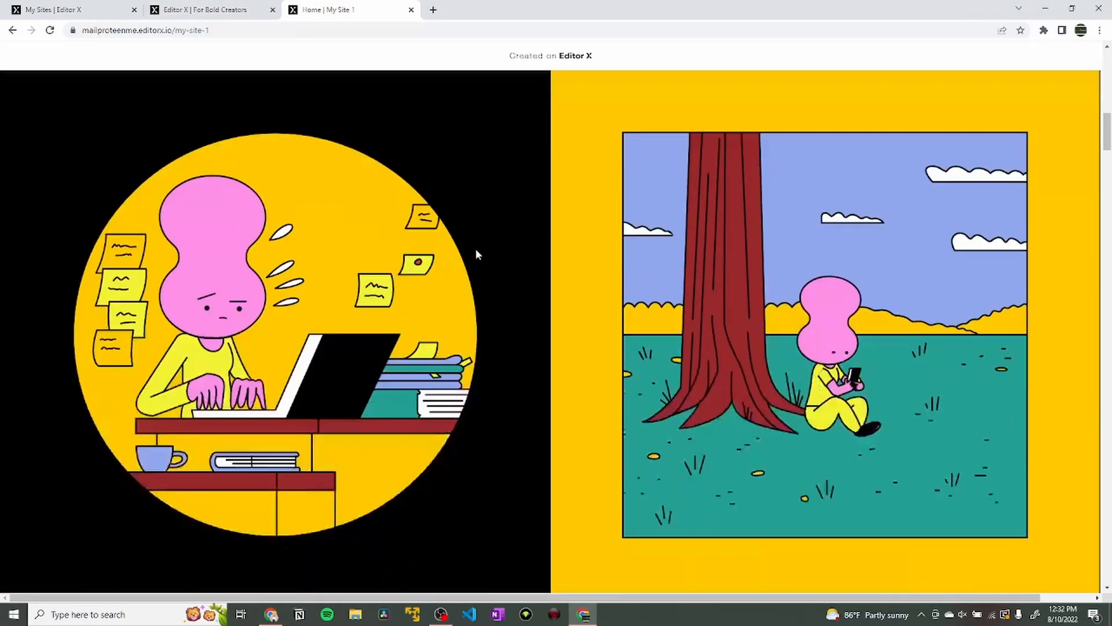
Add a new section below the tagline section with a 2x1 grid layout.
key(ctrl+shift+Tab)
mouse_move(553, 522)
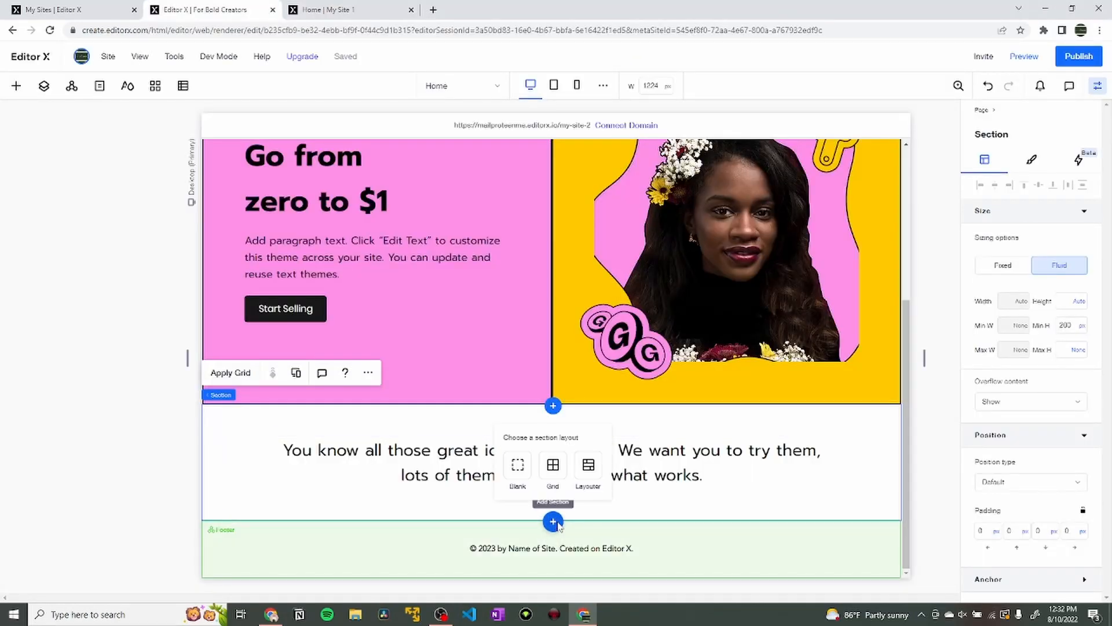
click(552, 468)
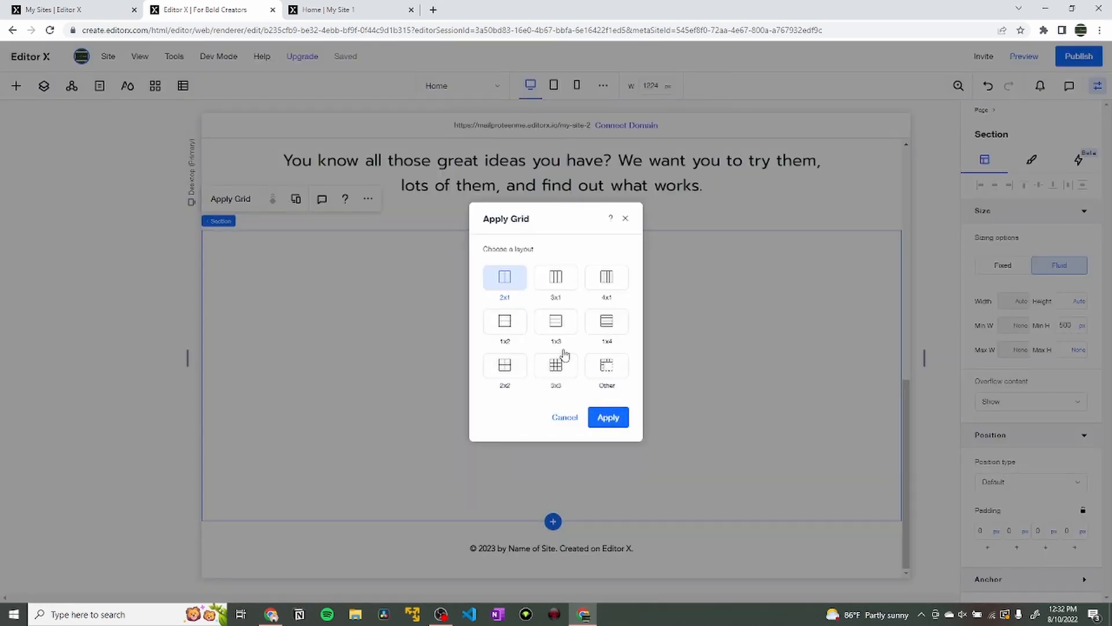
click(608, 417)
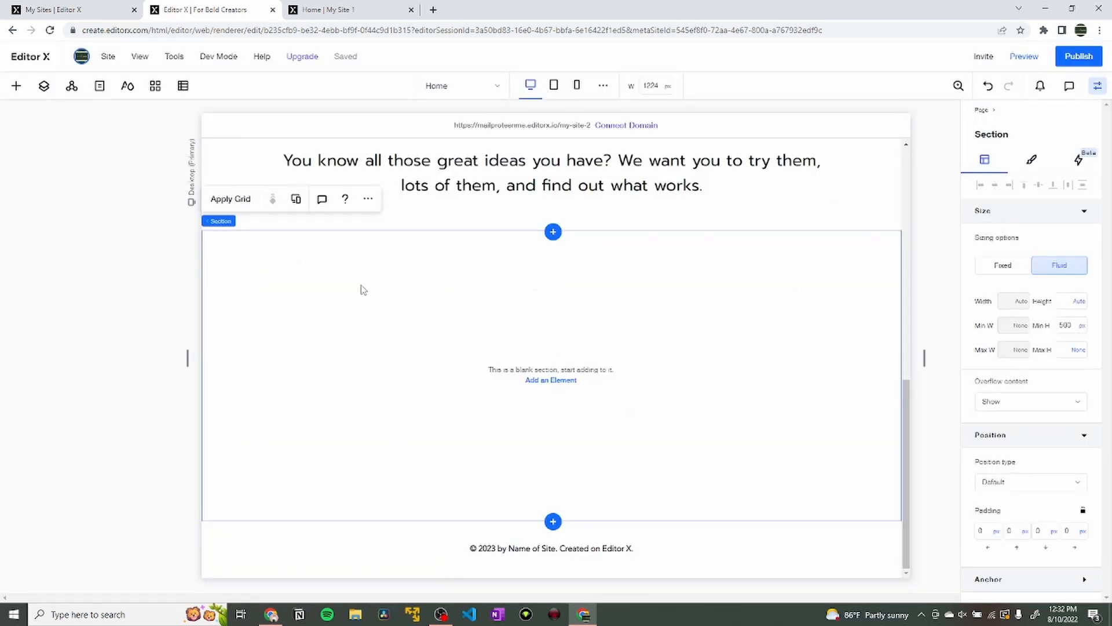
Add a container to the new section's first grid cell and set its width and height to 100%.
click(17, 87)
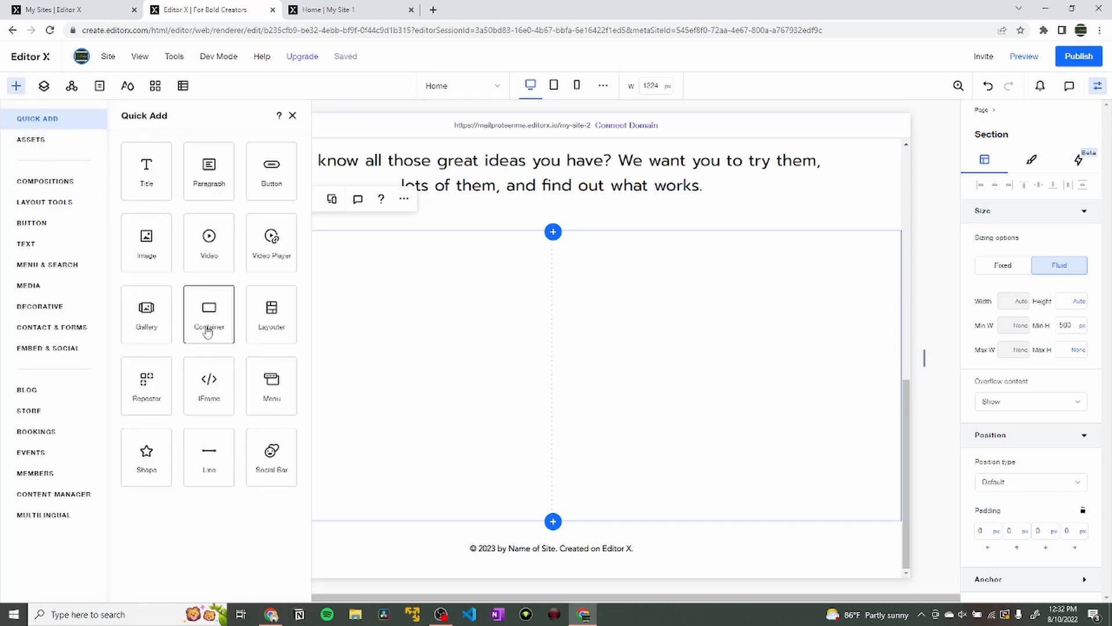
drag(209, 325, 393, 325)
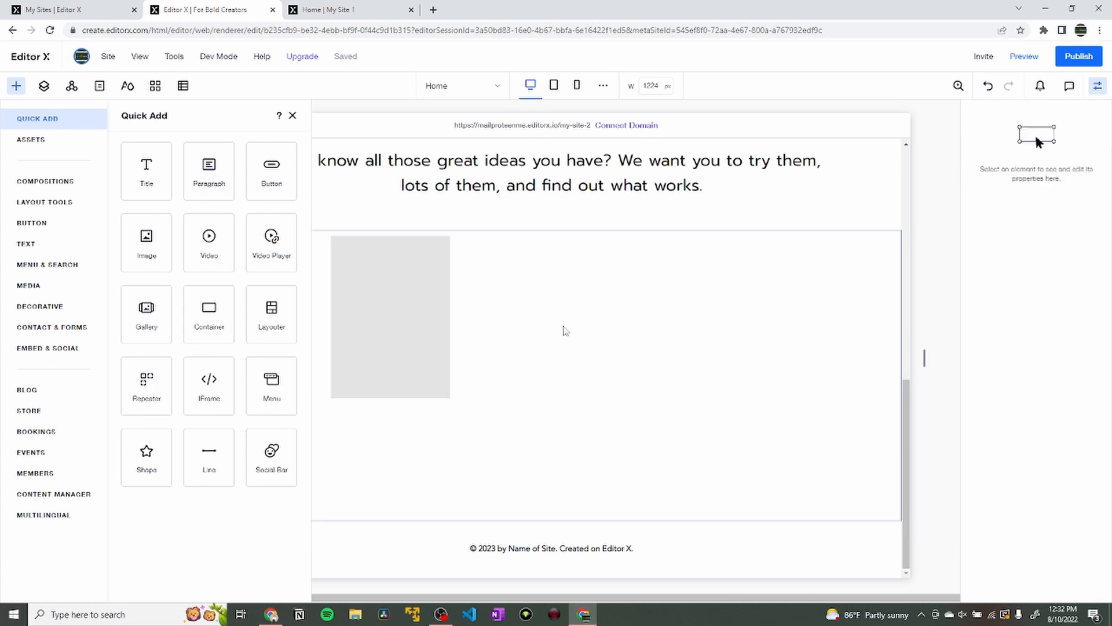
click(1011, 304)
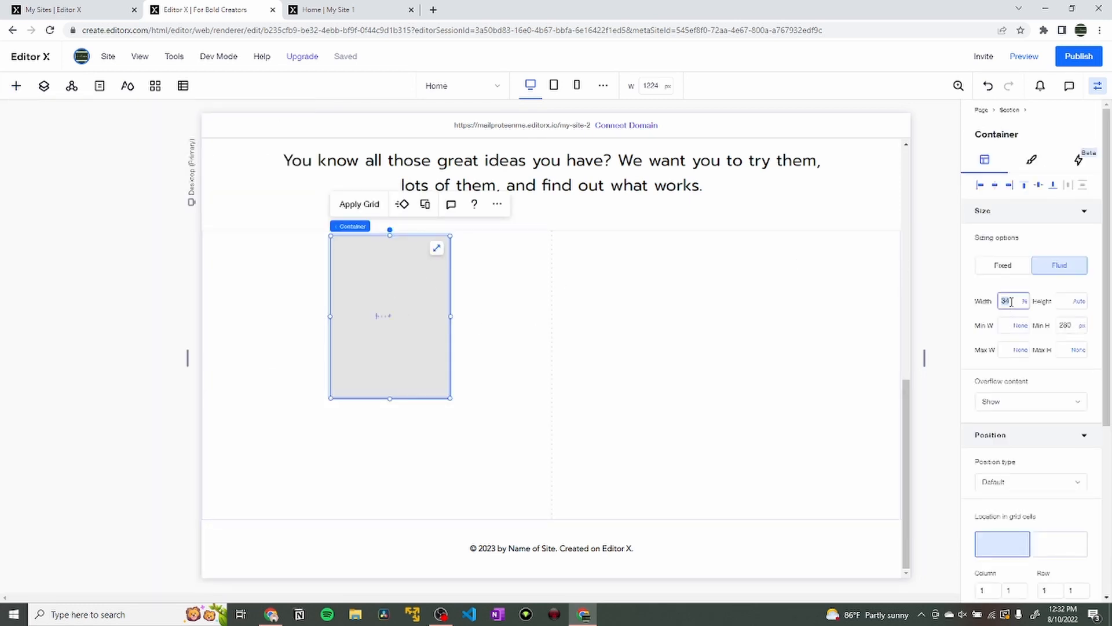
text(100)
key(Return)
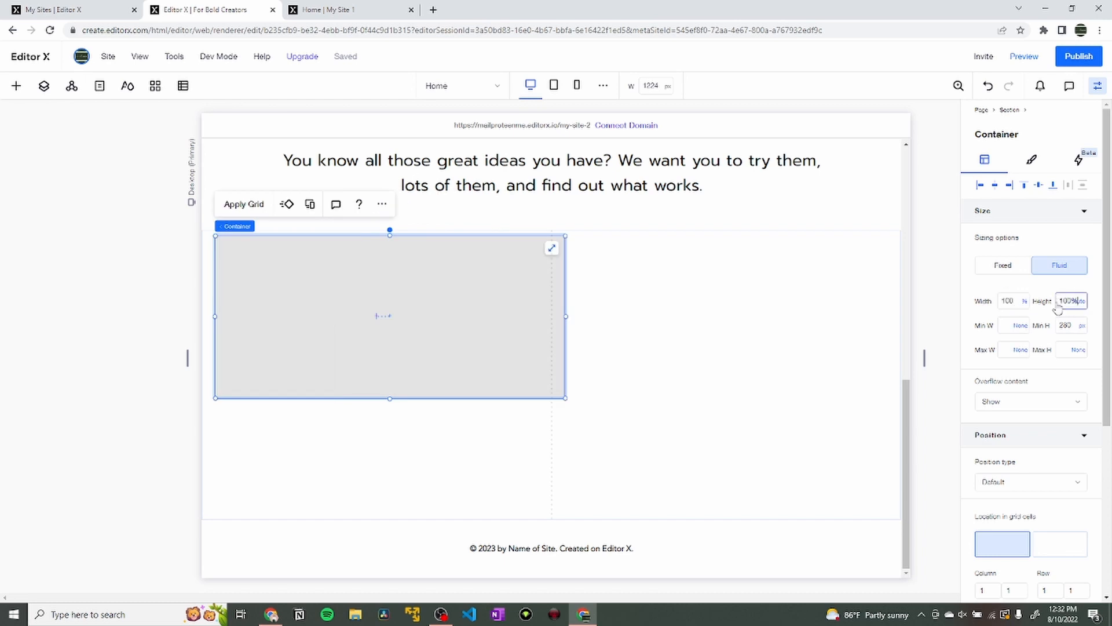
key(Return)
Set the container's left and top margins to 0 so it sits flush in its grid cell.
scroll(1017, 459, down, 3)
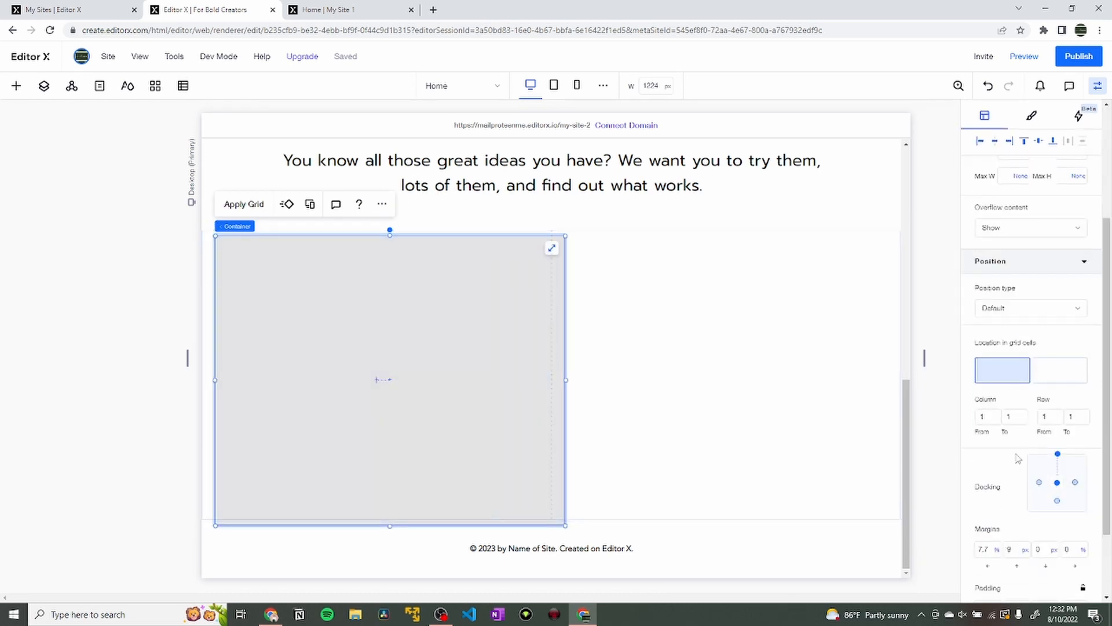
click(986, 550)
text(0)
click(1010, 550)
key(Return)
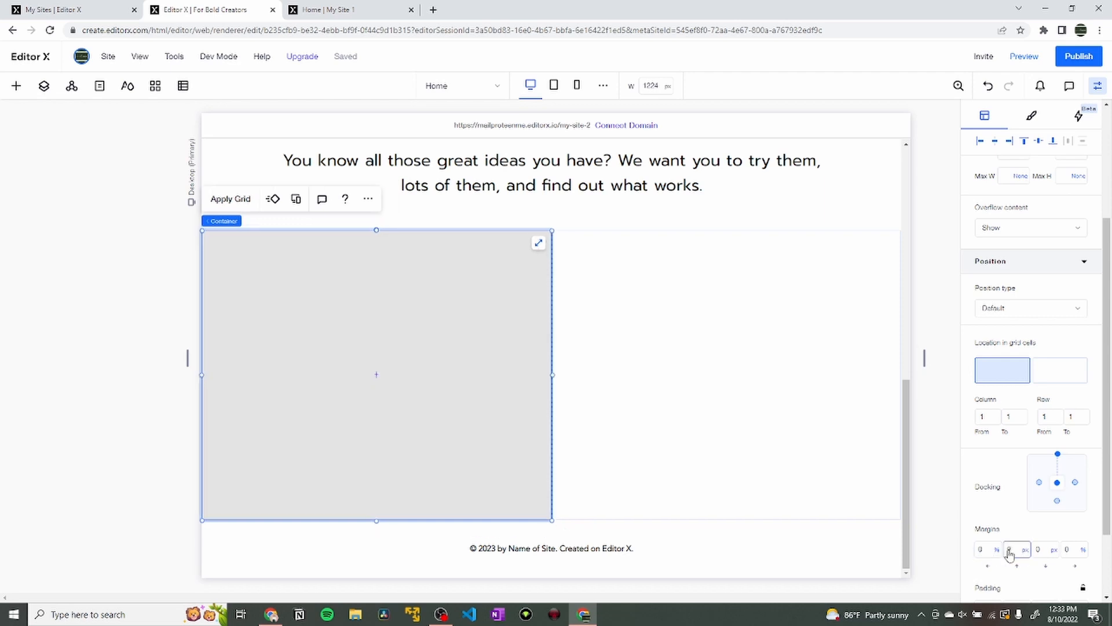
Fill the container's background with black to match the reference site.
key(ctrl+Tab)
key(ctrl+shift+Tab)
click(1031, 116)
click(993, 230)
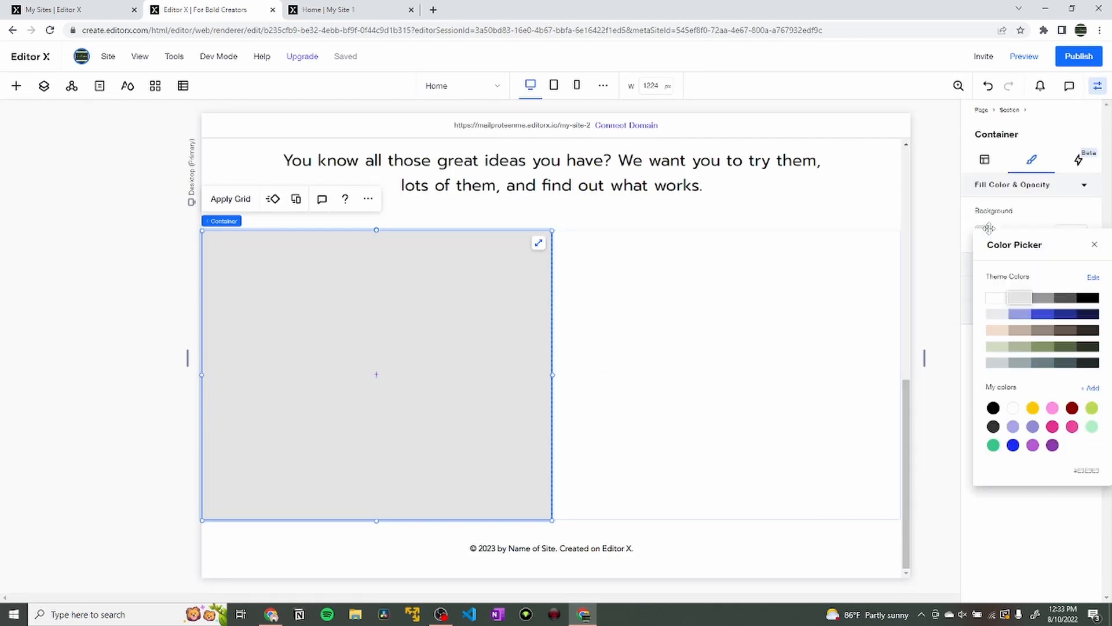
click(1043, 313)
click(994, 408)
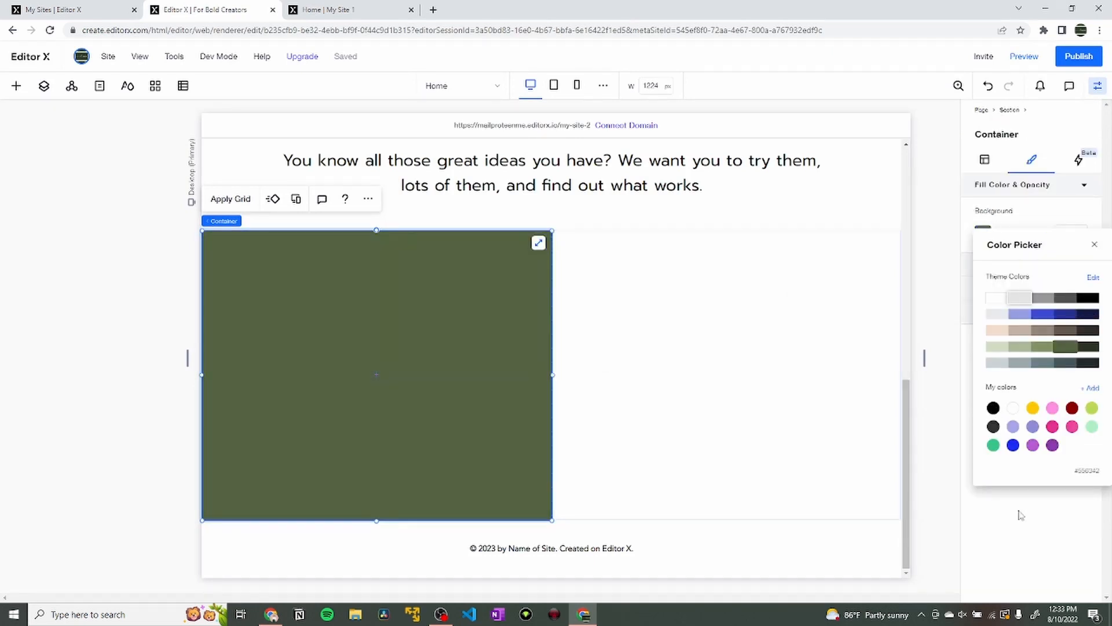
Set the black container's padding to 6 vw on all four sides, following the reference site's spacing.
key(ctrl+Tab)
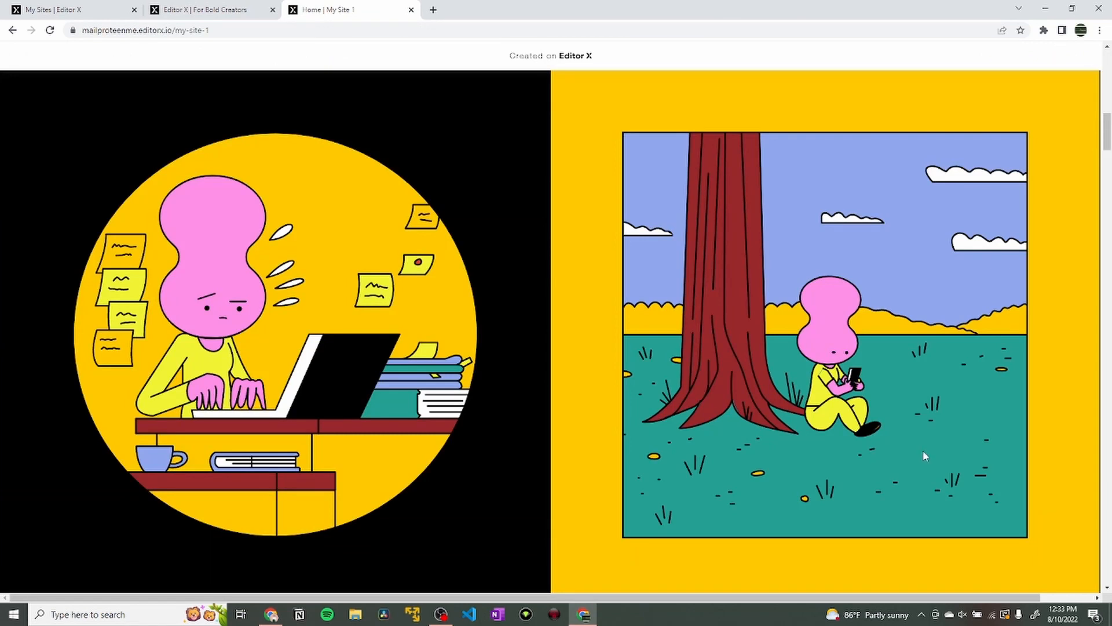
key(ctrl+shift+Tab)
click(985, 159)
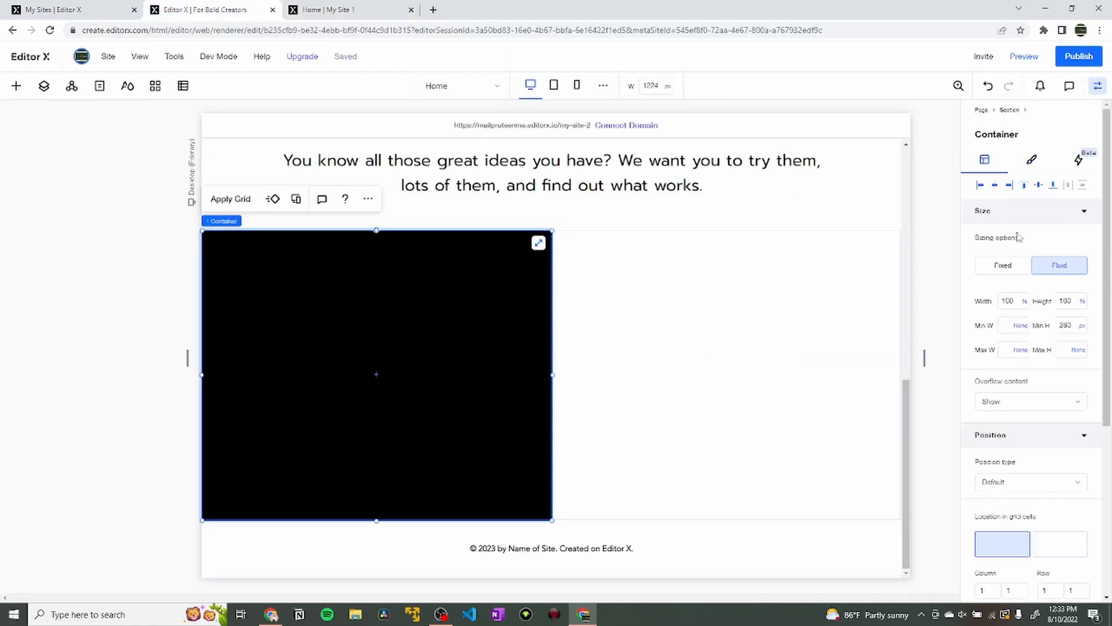
scroll(1005, 375, down, 5)
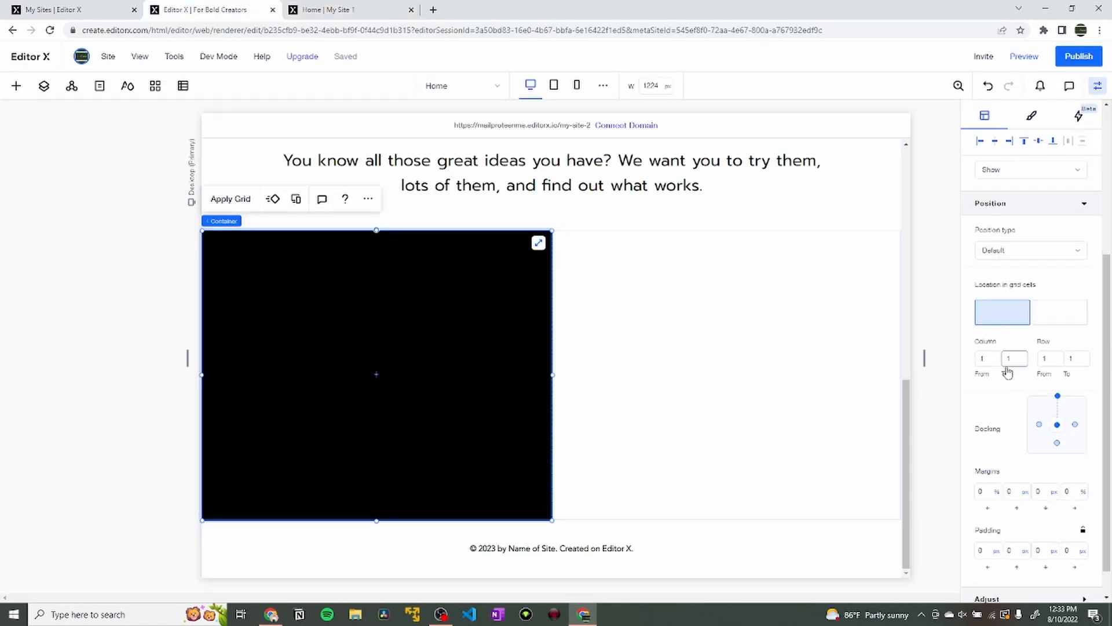
click(983, 515)
text(vw)
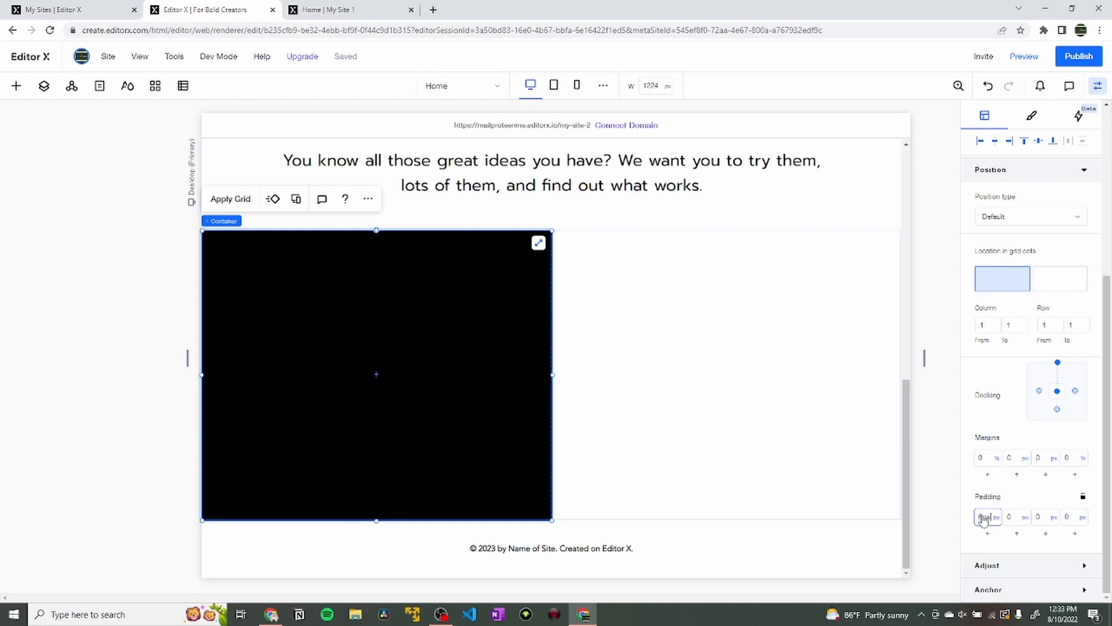
click(1011, 517)
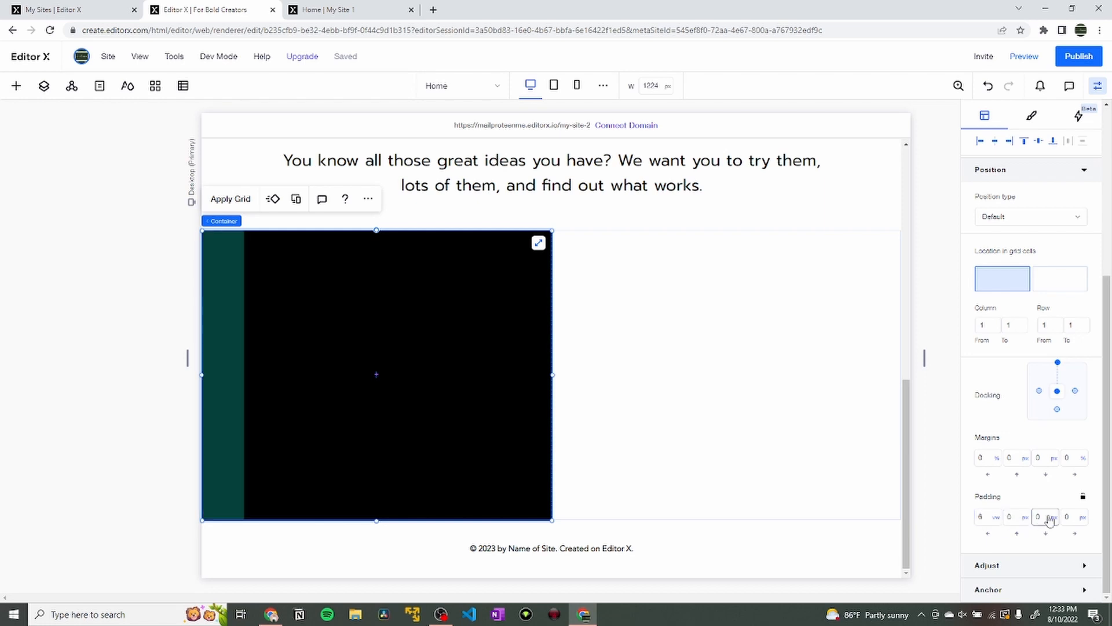
click(1016, 516)
text(6 vw)
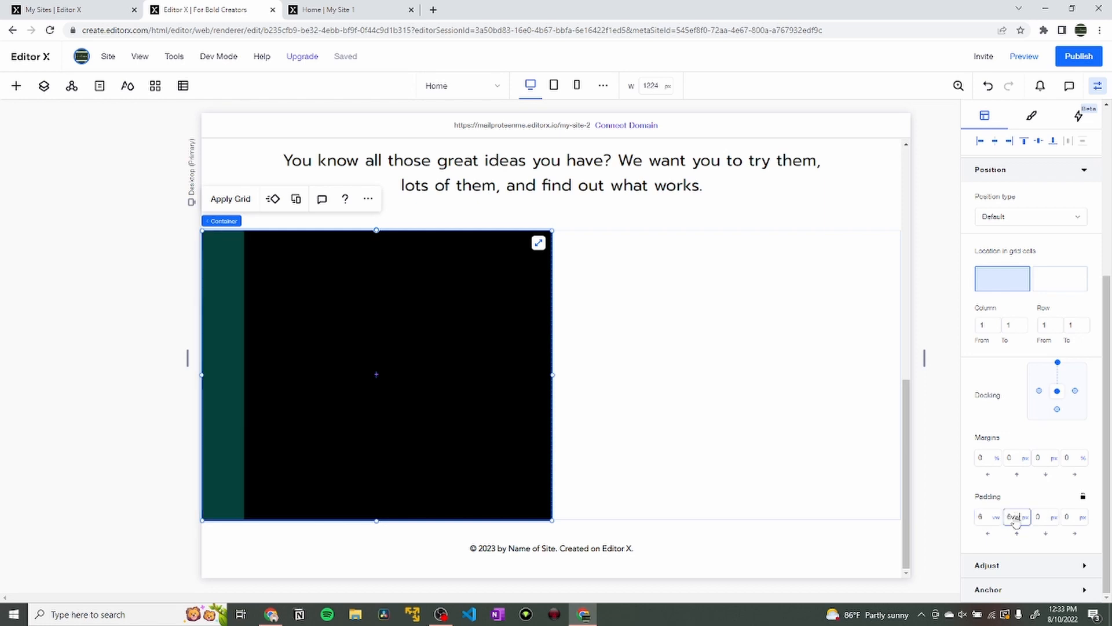
click(1039, 516)
text(6)
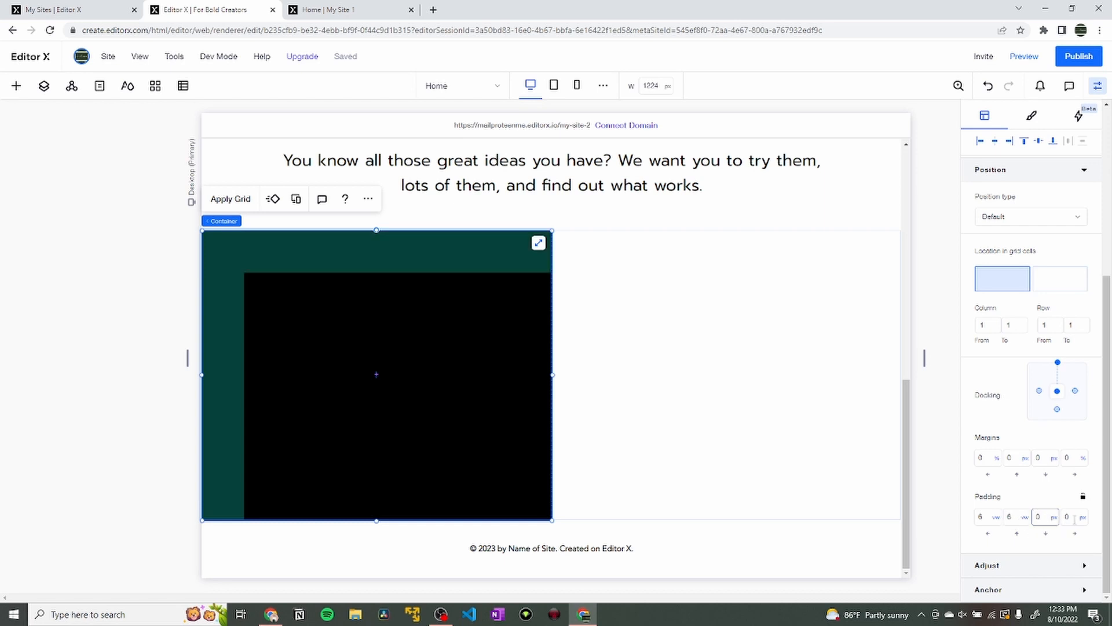
click(1076, 517)
text(6)
key(Return)
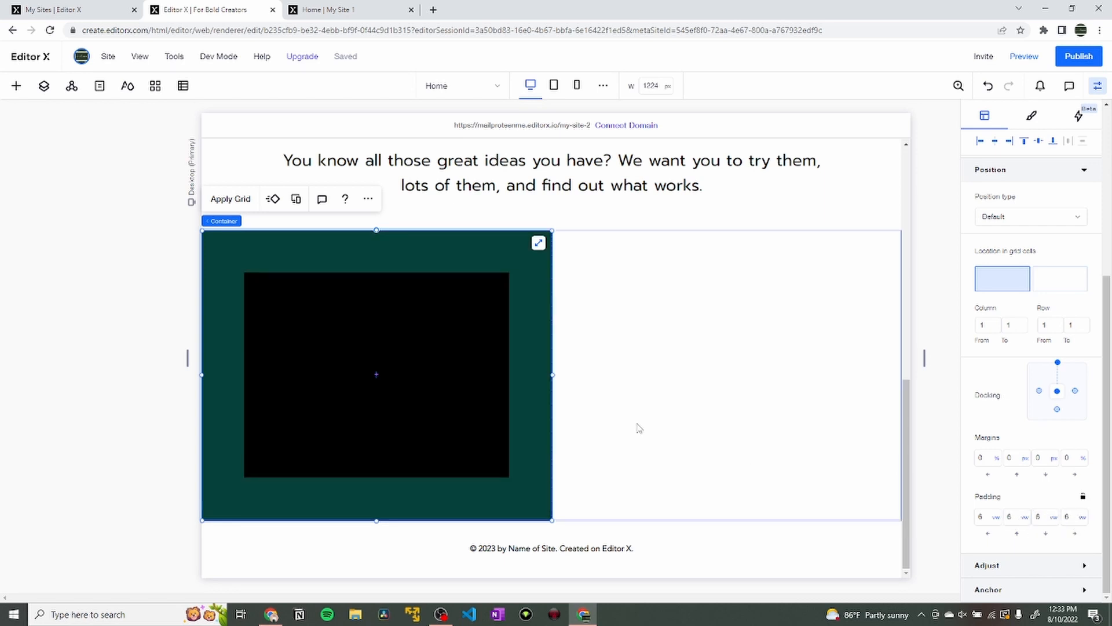
click(17, 86)
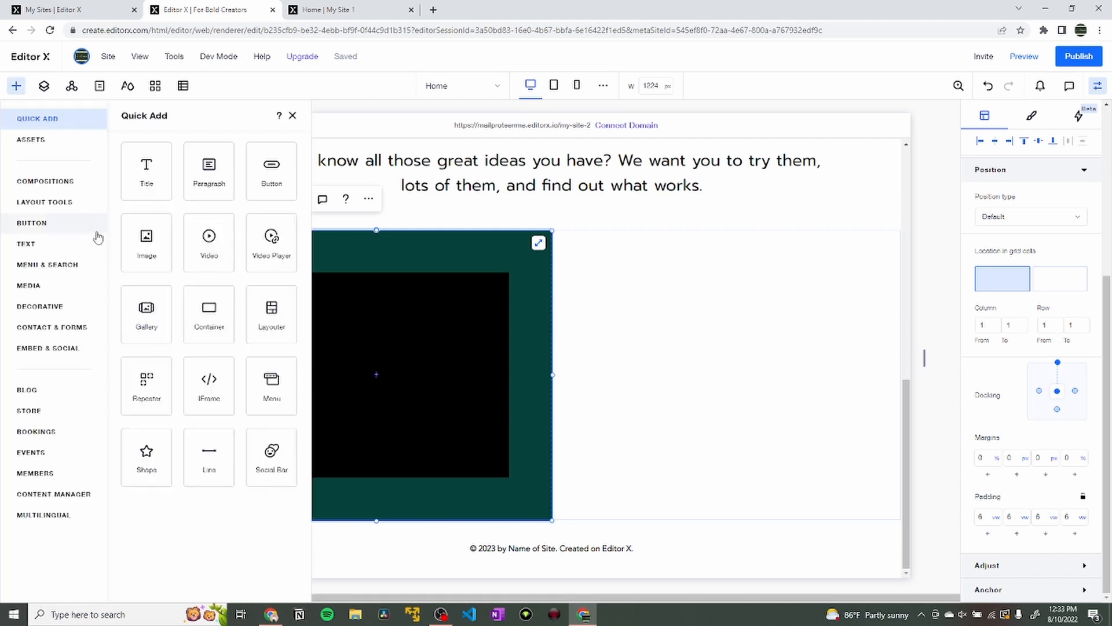
drag(136, 241, 361, 359)
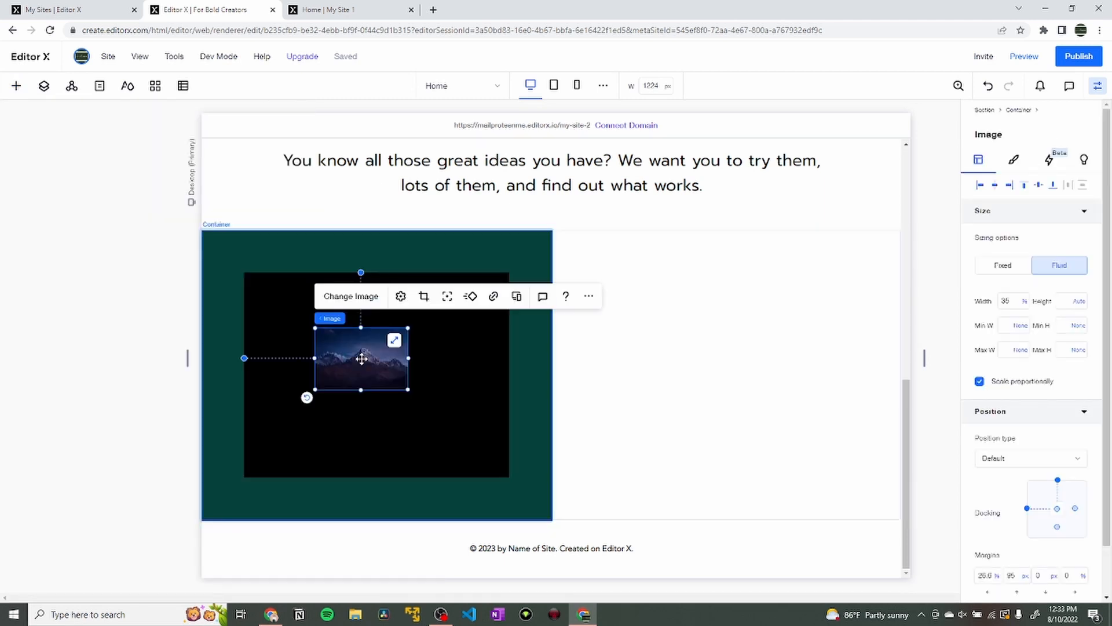
key(Delete)
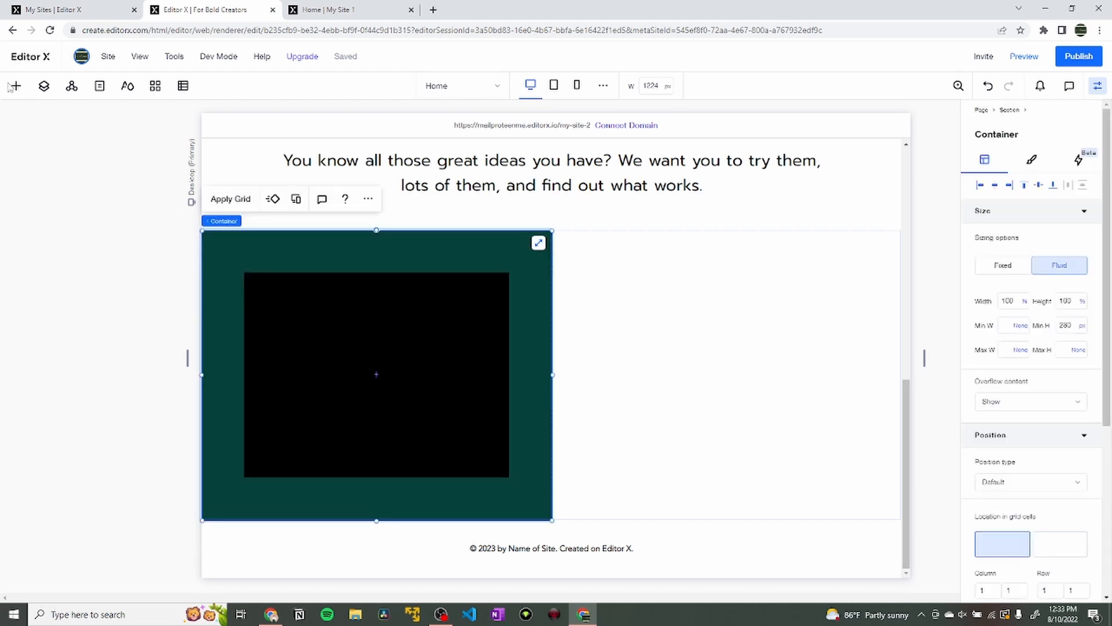
Add the book.svg illustration from the site files to the page.
click(14, 86)
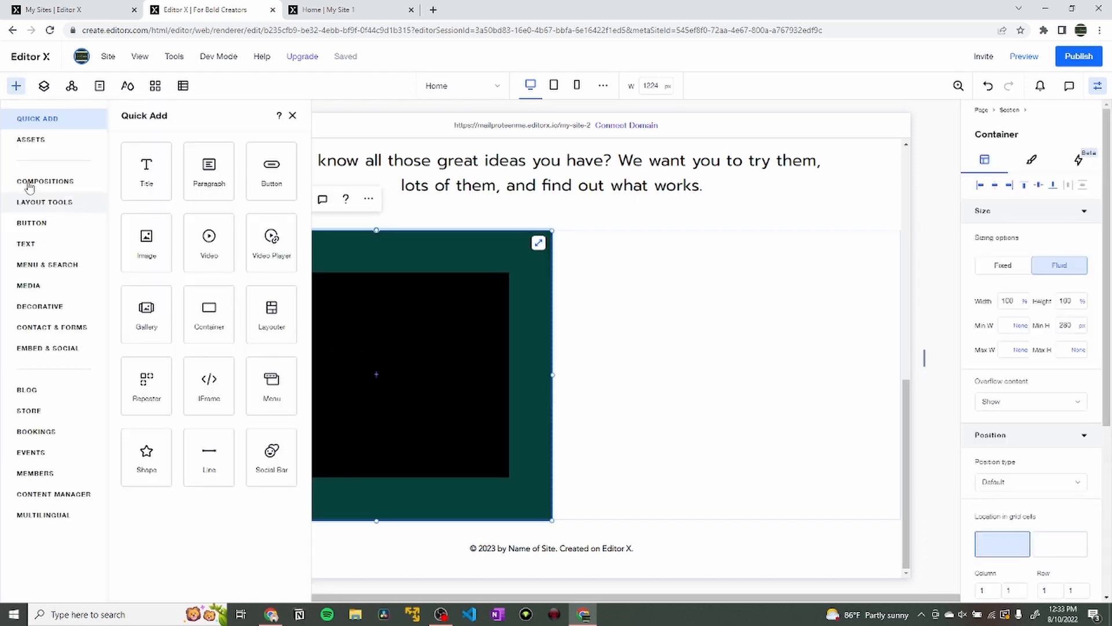
mouse_move(51, 287)
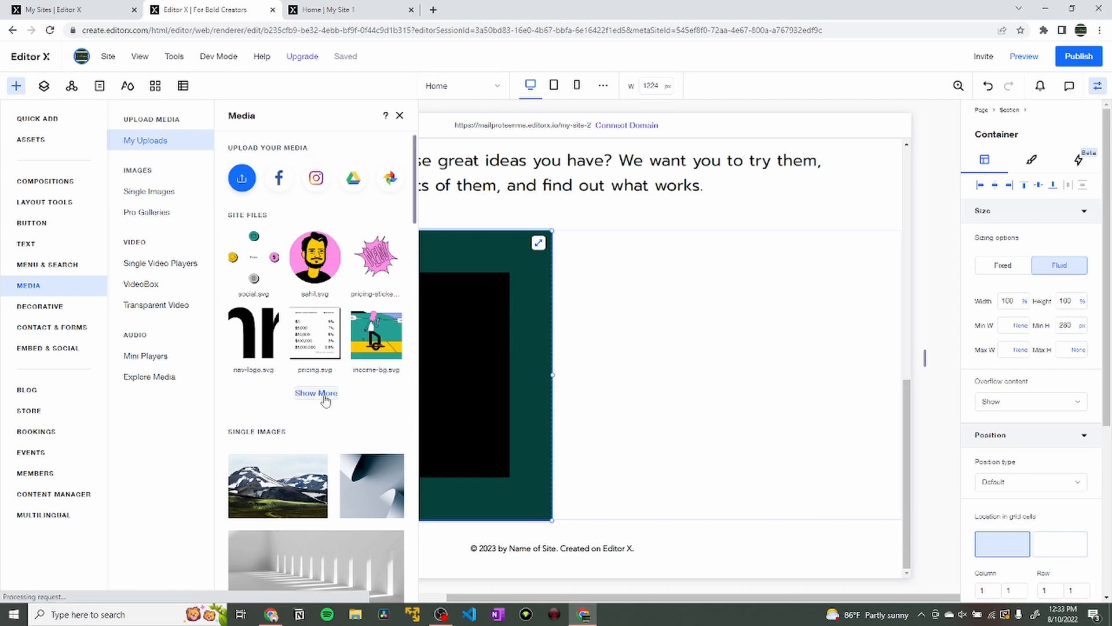
click(316, 394)
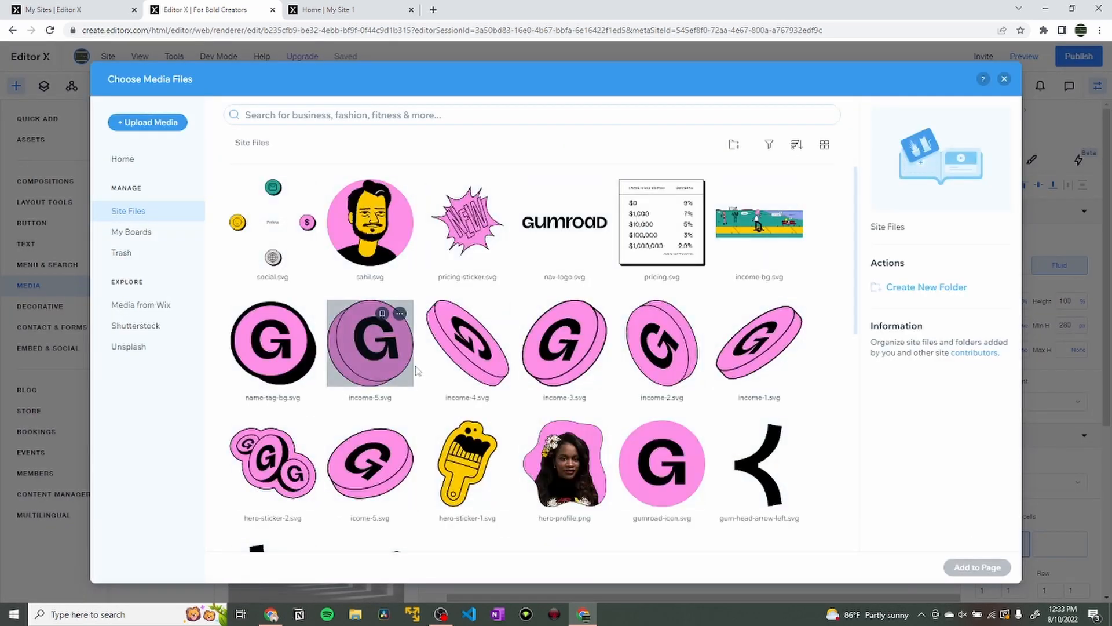
scroll(416, 371, down, 5)
scroll(416, 371, down, 3)
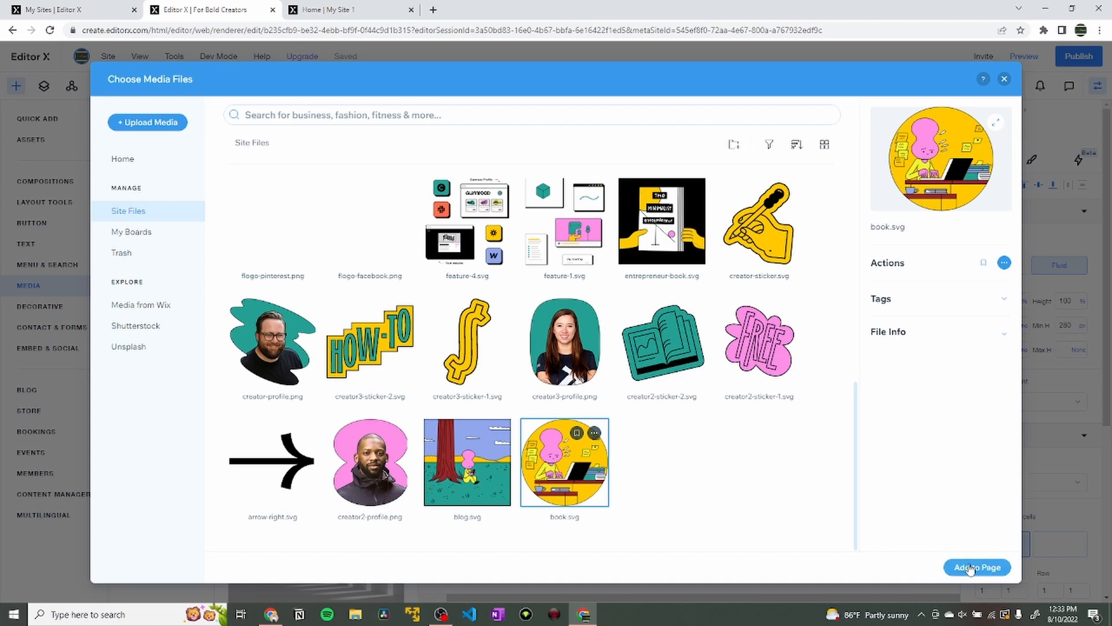
click(964, 564)
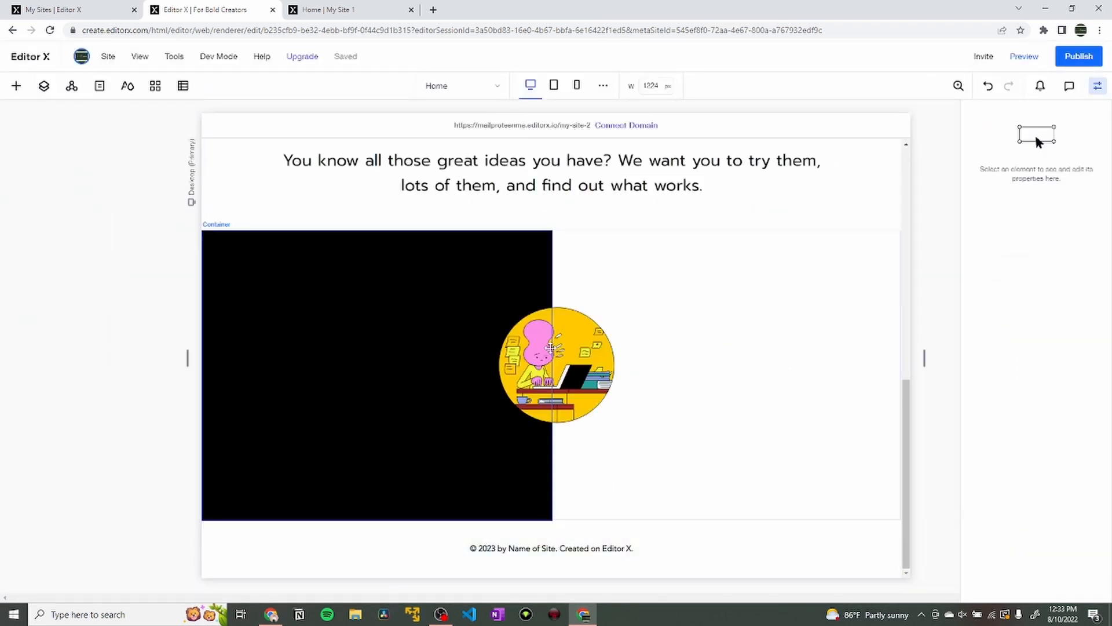
Centre the book.svg illustration inside the black container and set its width to 100%.
click(553, 350)
mouse_move(416, 369)
mouse_down()
mouse_move(410, 354)
mouse_move(405, 367)
mouse_up()
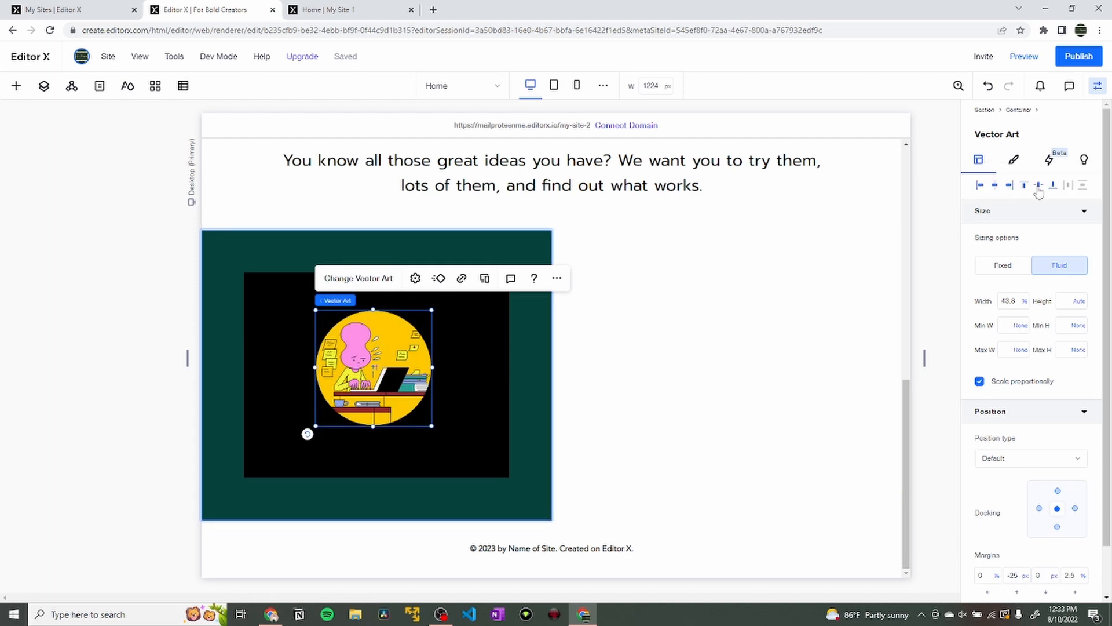
click(1015, 303)
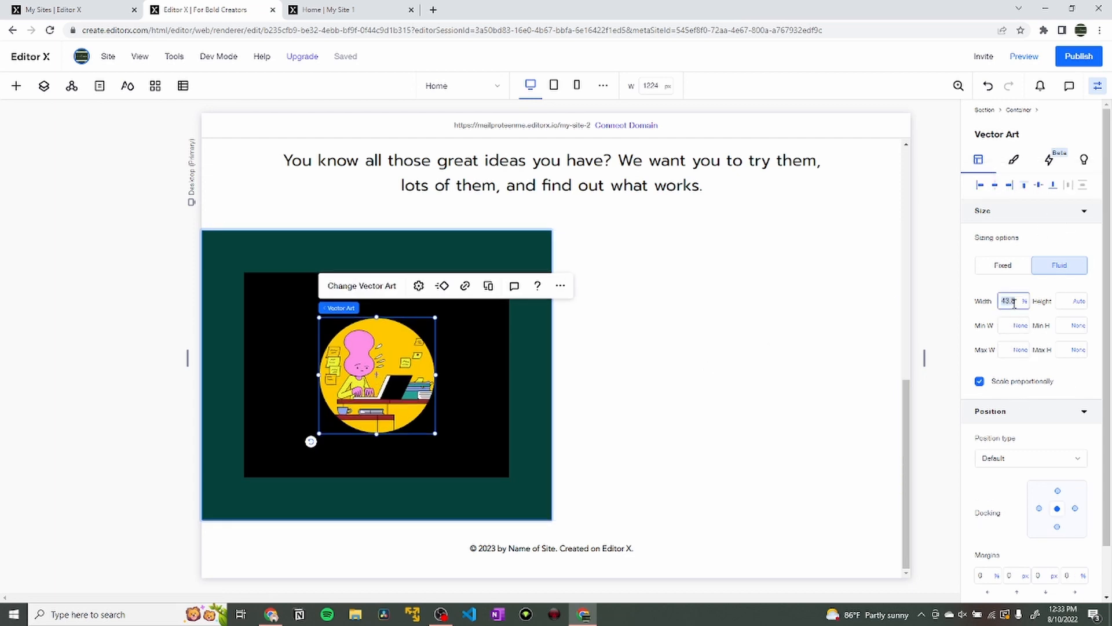
key(Return)
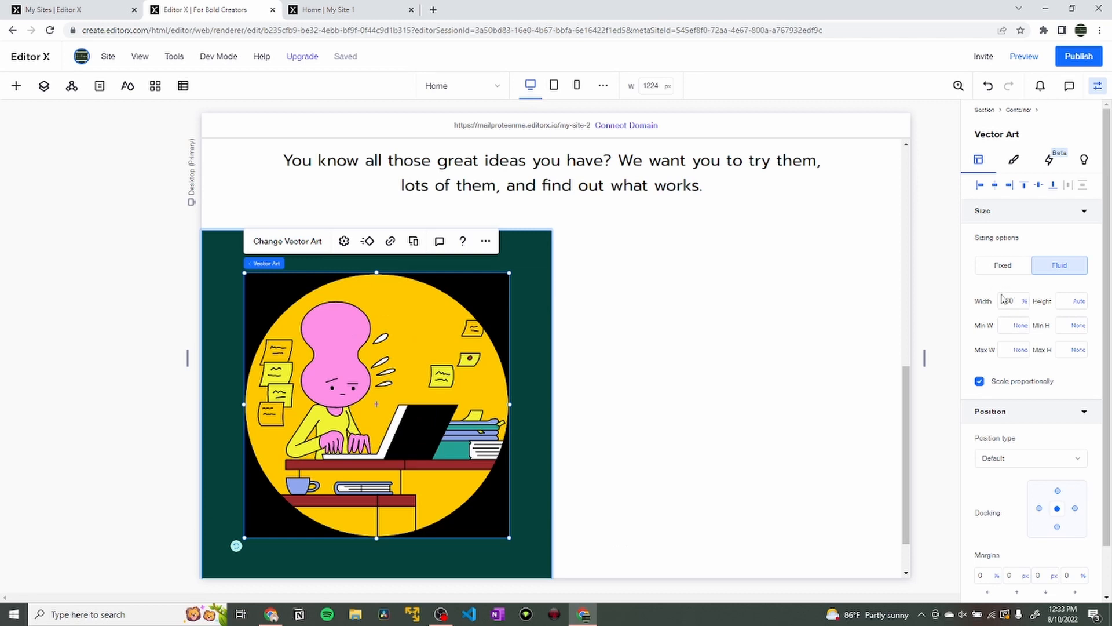
Duplicate the black illustration container and place the copy flush in the section's second grid cell.
click(537, 272)
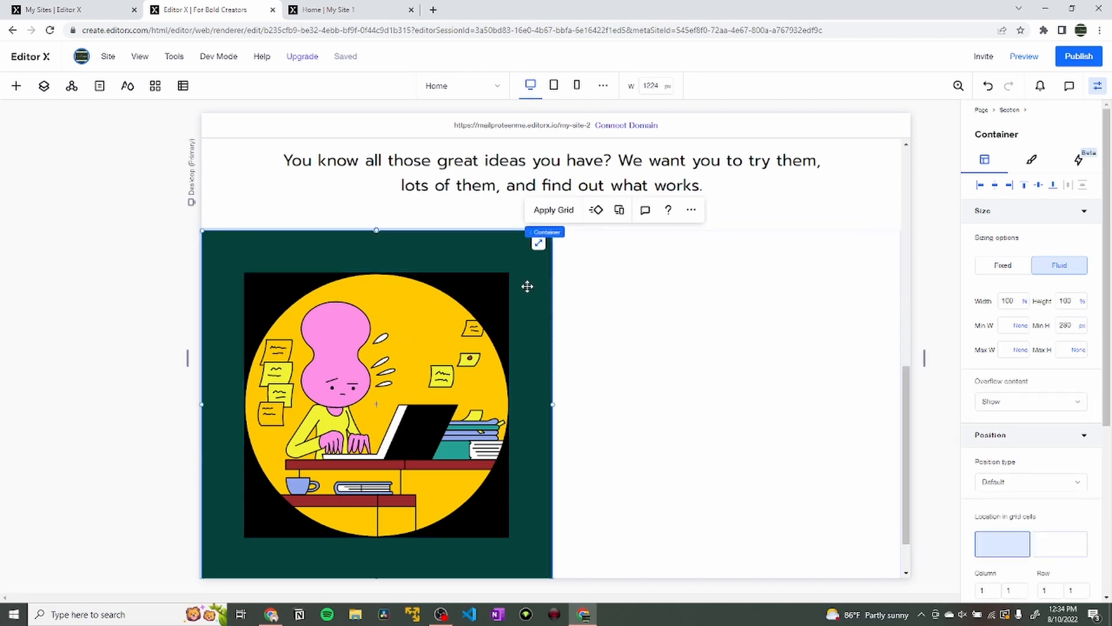
drag(540, 296, 597, 304)
drag(655, 252, 829, 253)
scroll(1055, 376, down, 5)
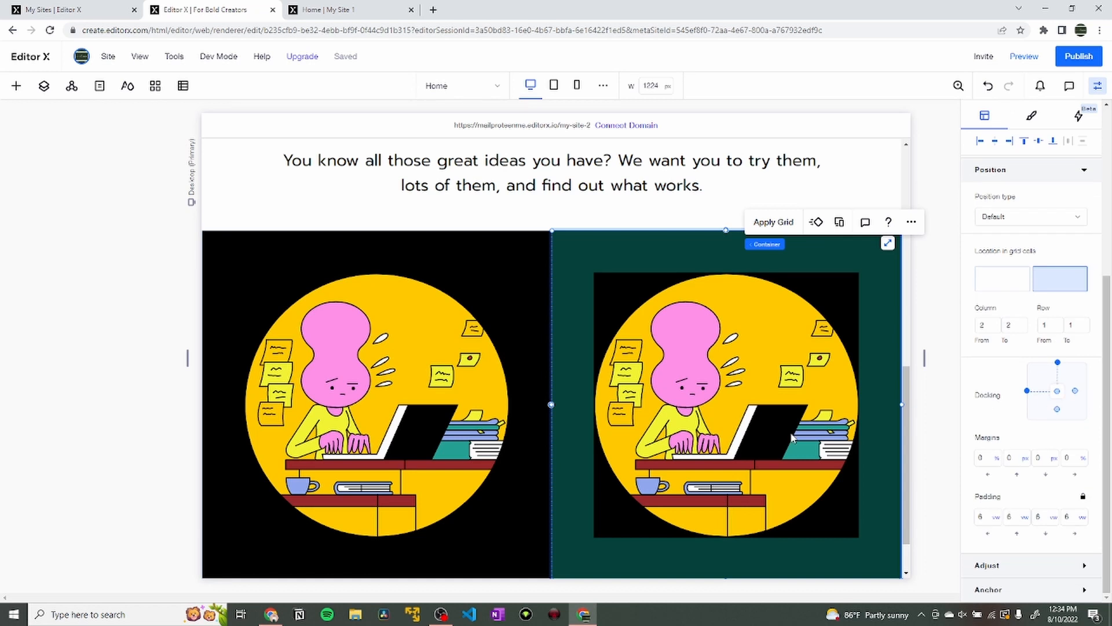
Replace the illustration in the copied container with blog.svg from the site files.
click(699, 288)
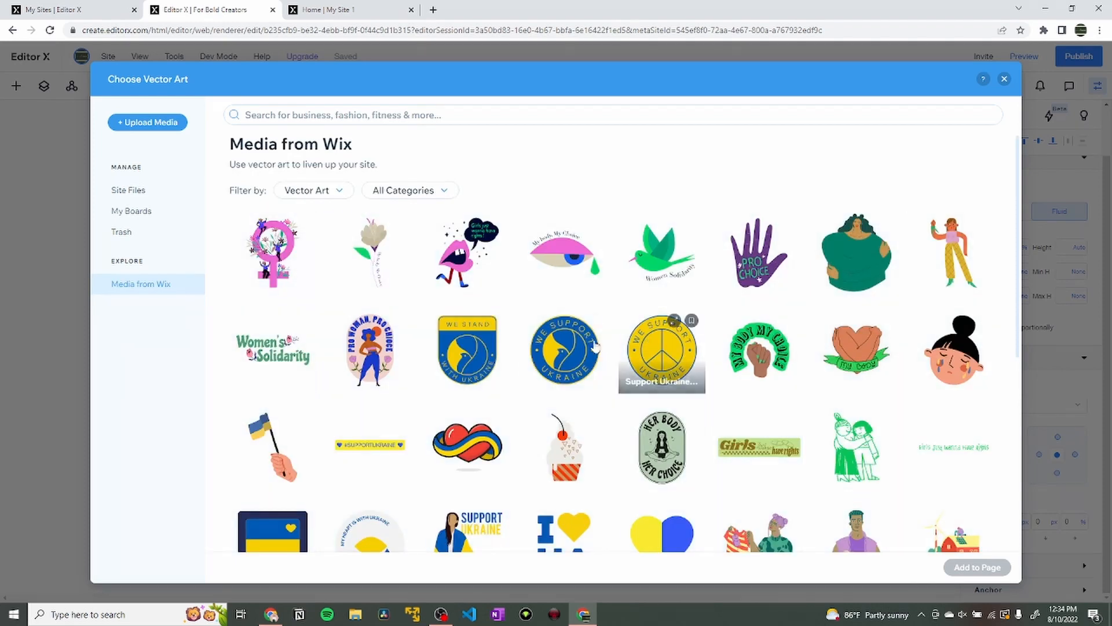
scroll(532, 306, down, 3)
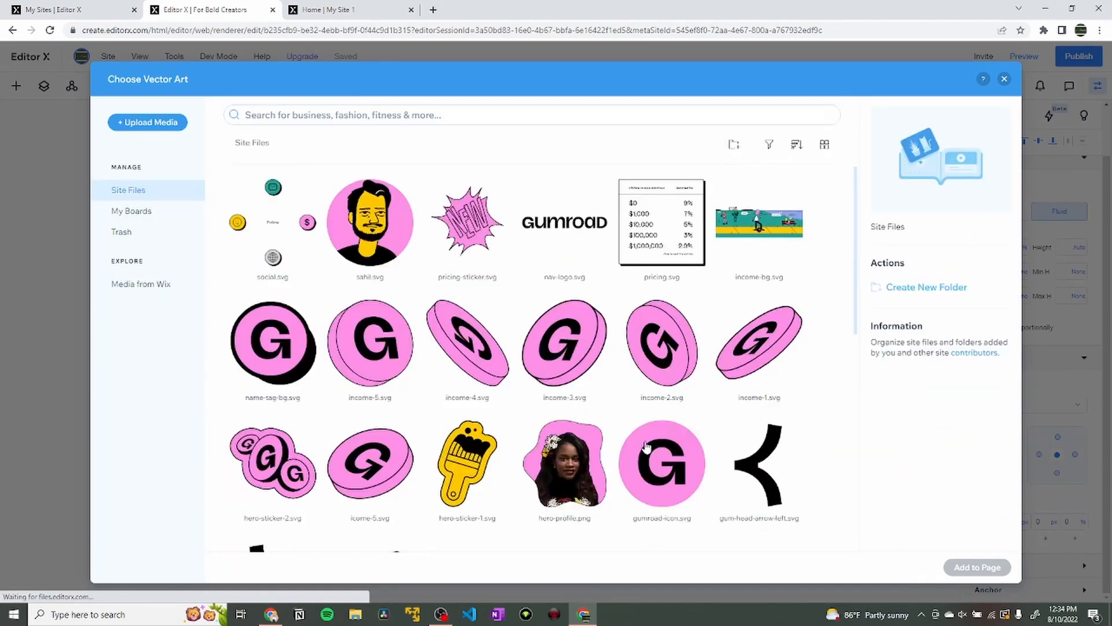
scroll(571, 472, down, 5)
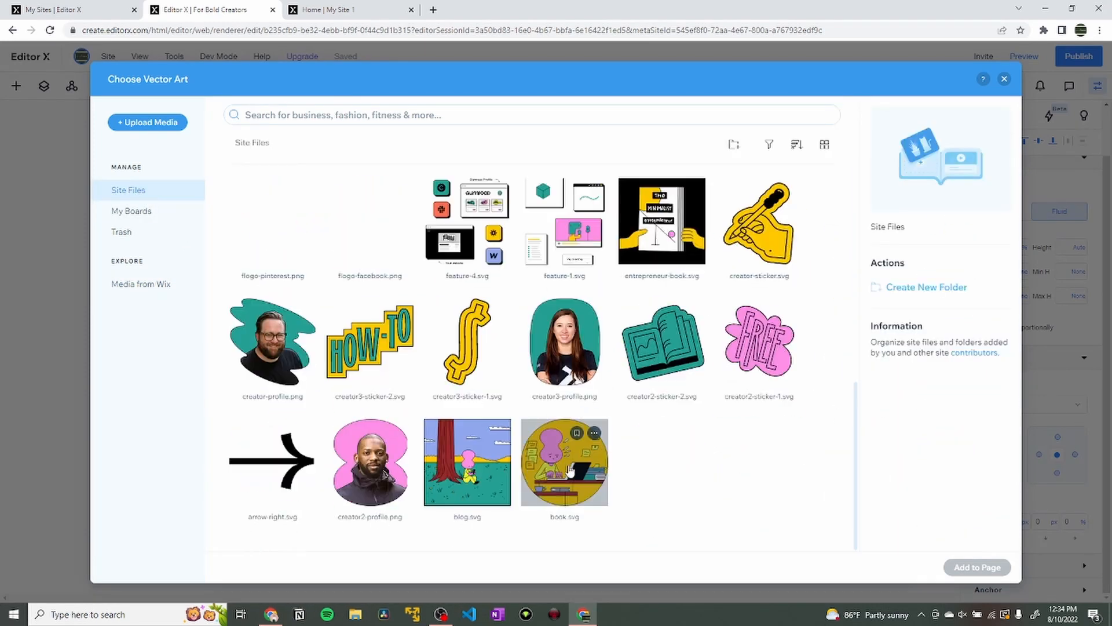
click(449, 477)
click(977, 567)
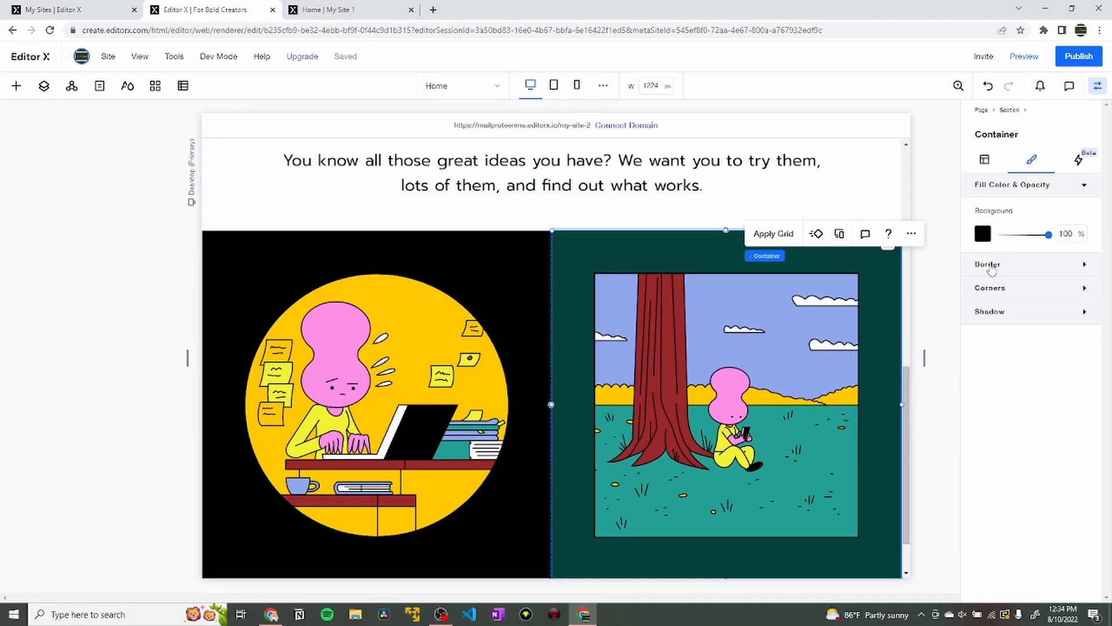
Change the background fill of the container holding the tree illustration to the yellow used on the reference site.
click(985, 233)
click(1033, 411)
click(1017, 521)
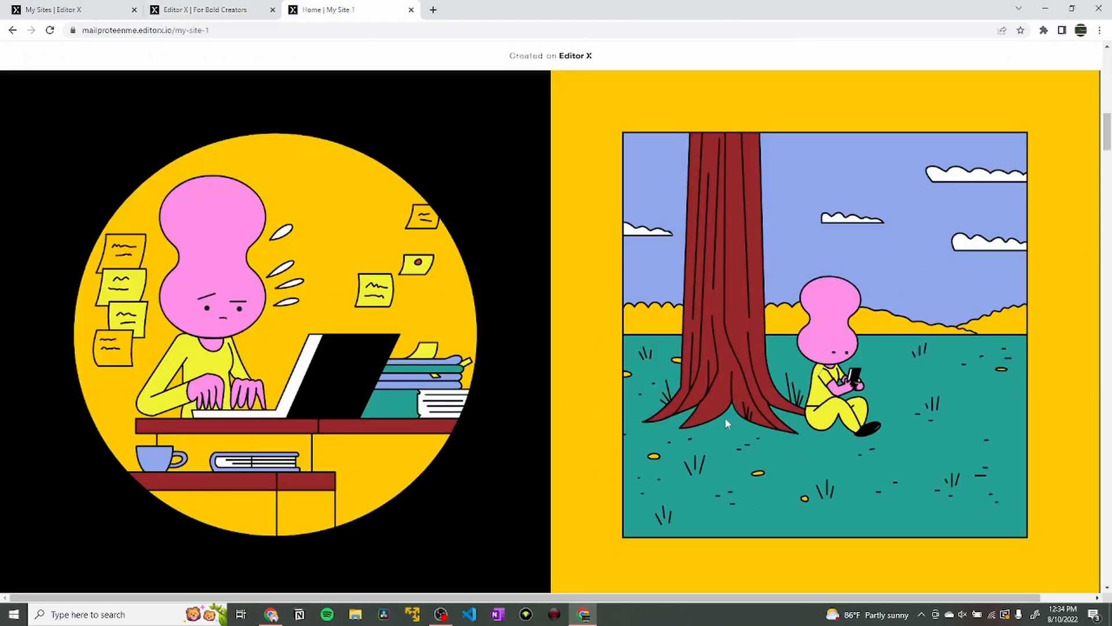
Examine the part of the reference site below the two illustrations, including the heading and paragraph of its following section.
scroll(725, 417, down, 1)
scroll(725, 418, down, 5)
scroll(725, 418, up, 5)
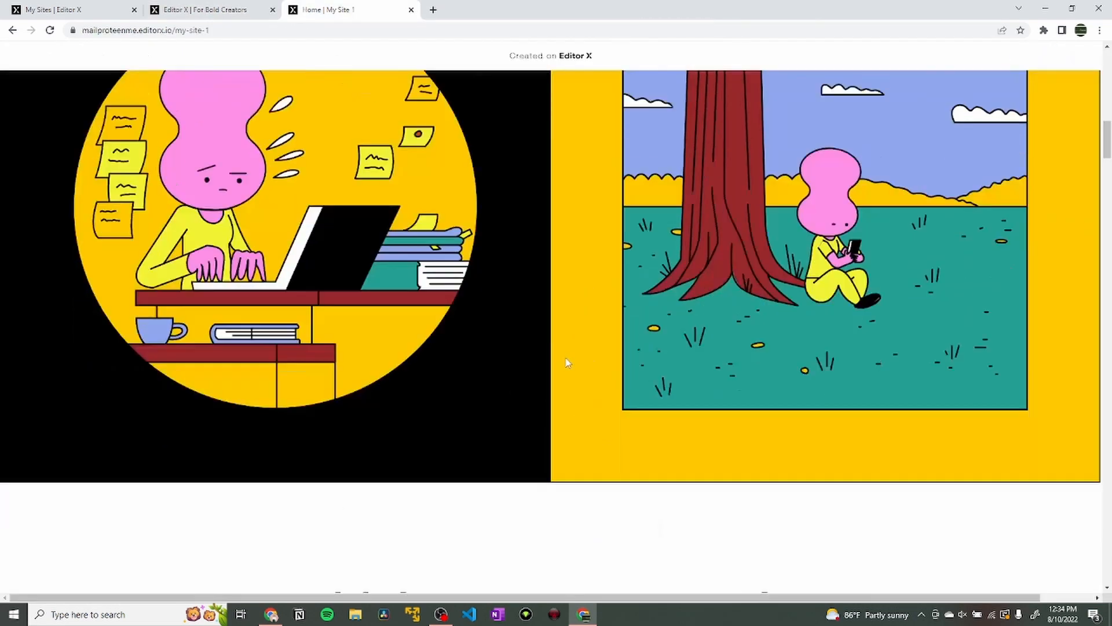
scroll(566, 365, down, 5)
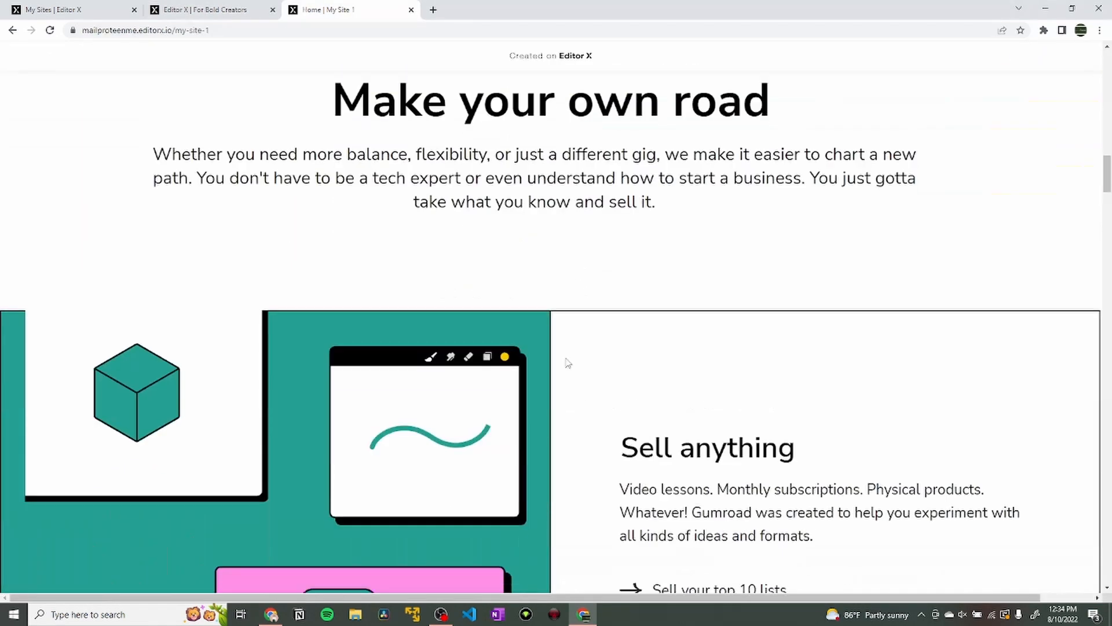
scroll(566, 365, up, 1)
drag(333, 275, 676, 350)
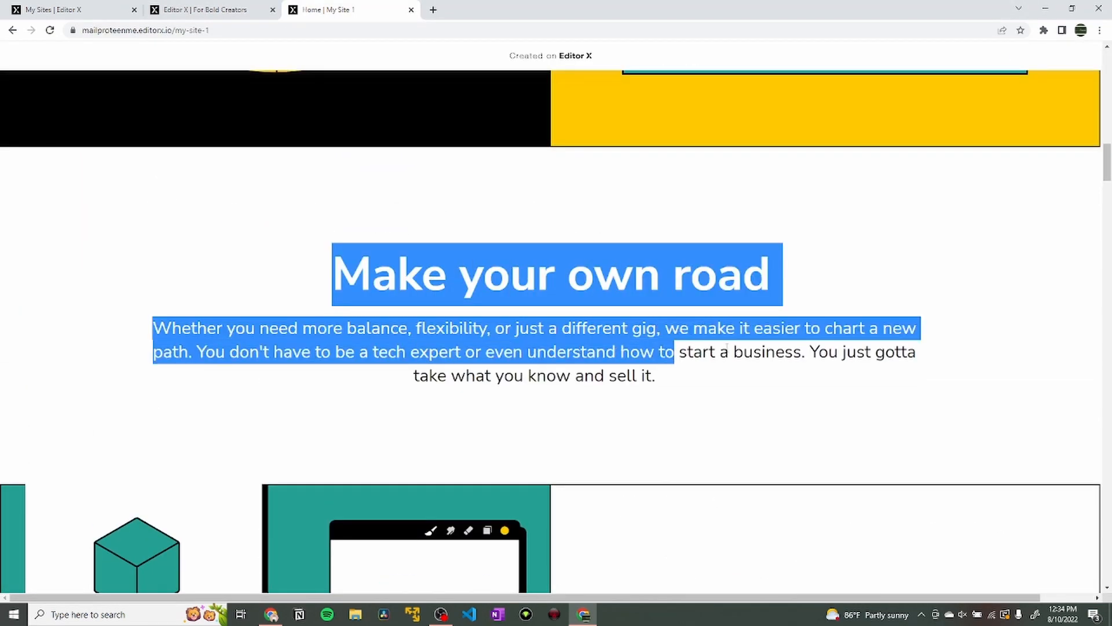
click(727, 348)
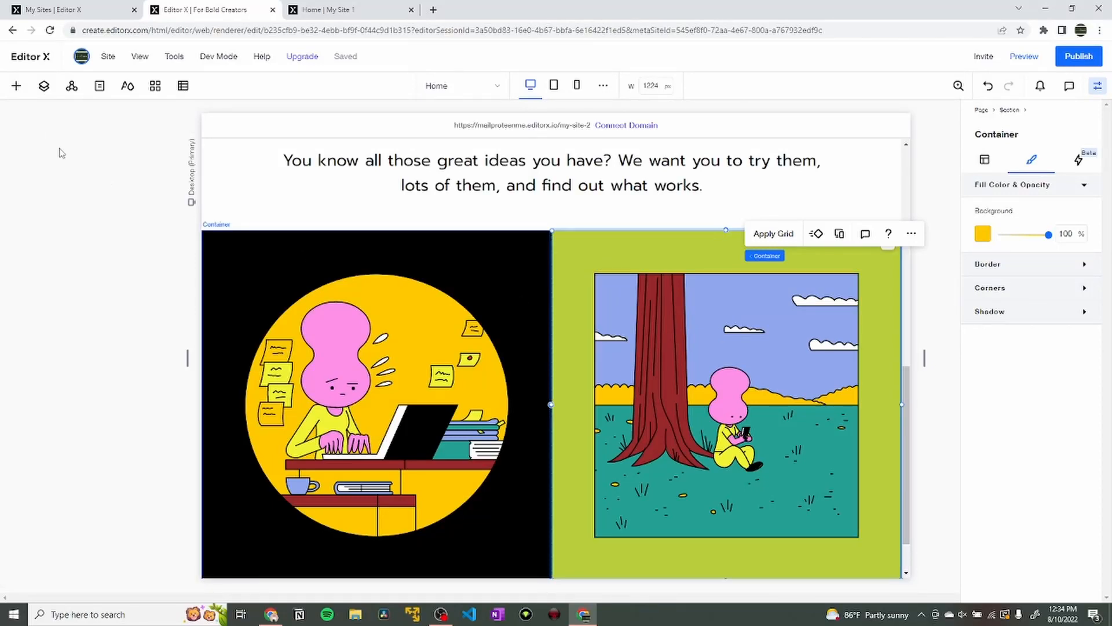
Duplicate the "You know all those great ideas you have?" tagline section.
click(16, 86)
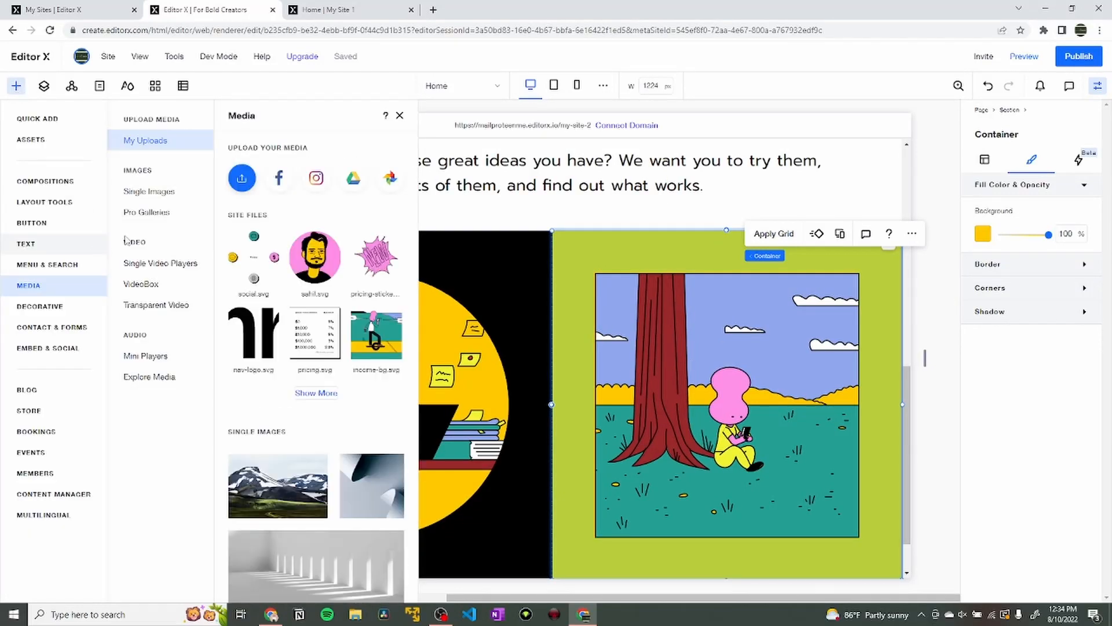
click(484, 209)
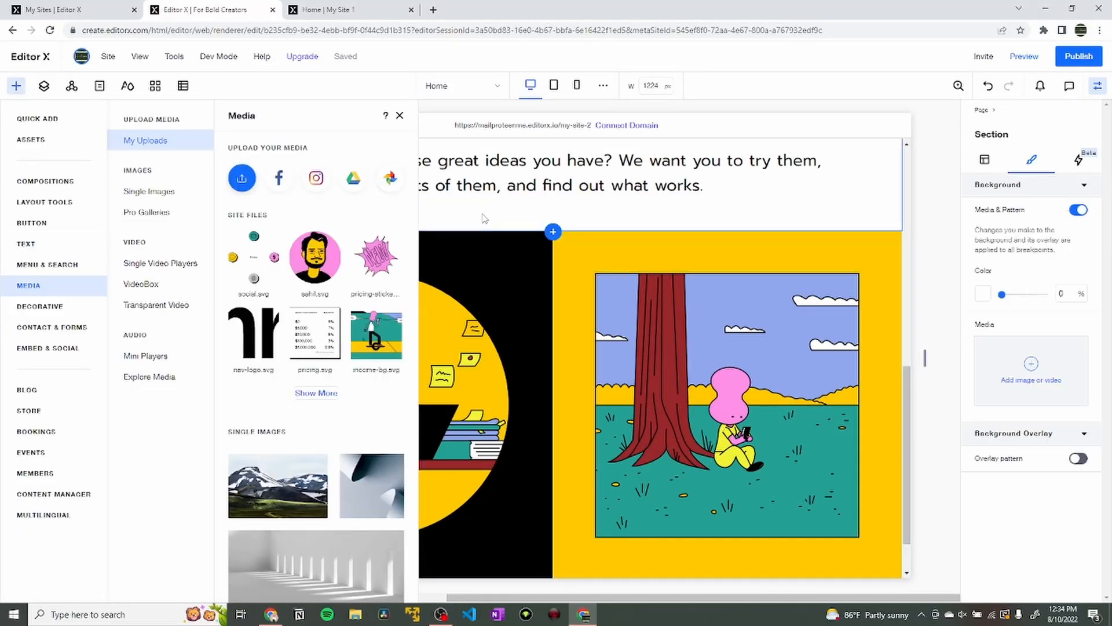
click(400, 116)
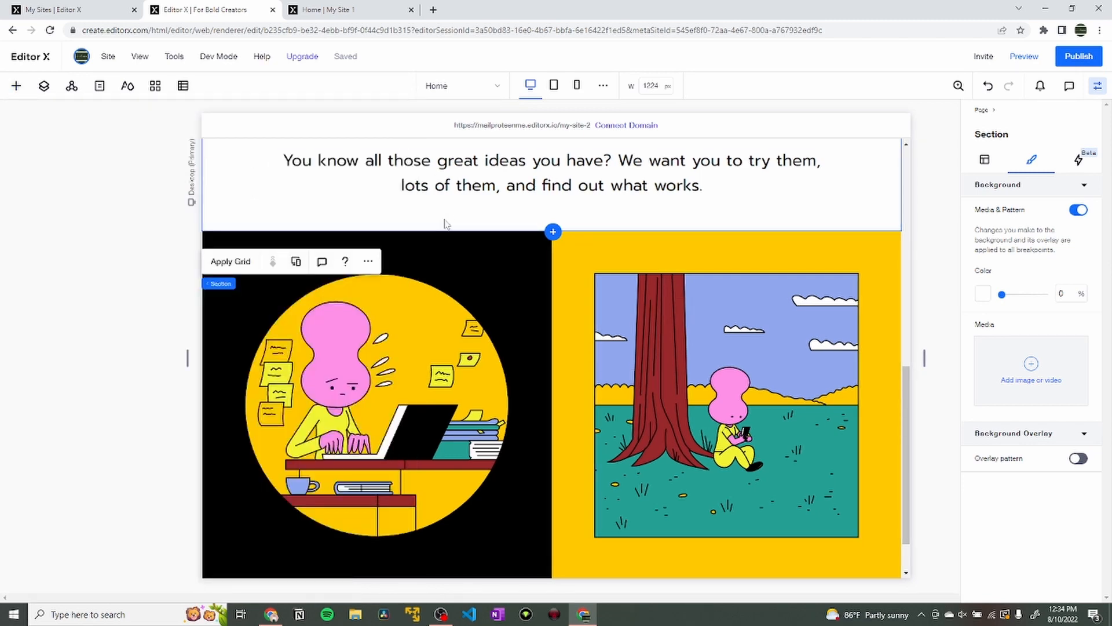
key(ctrl+d)
scroll(487, 324, up, 1)
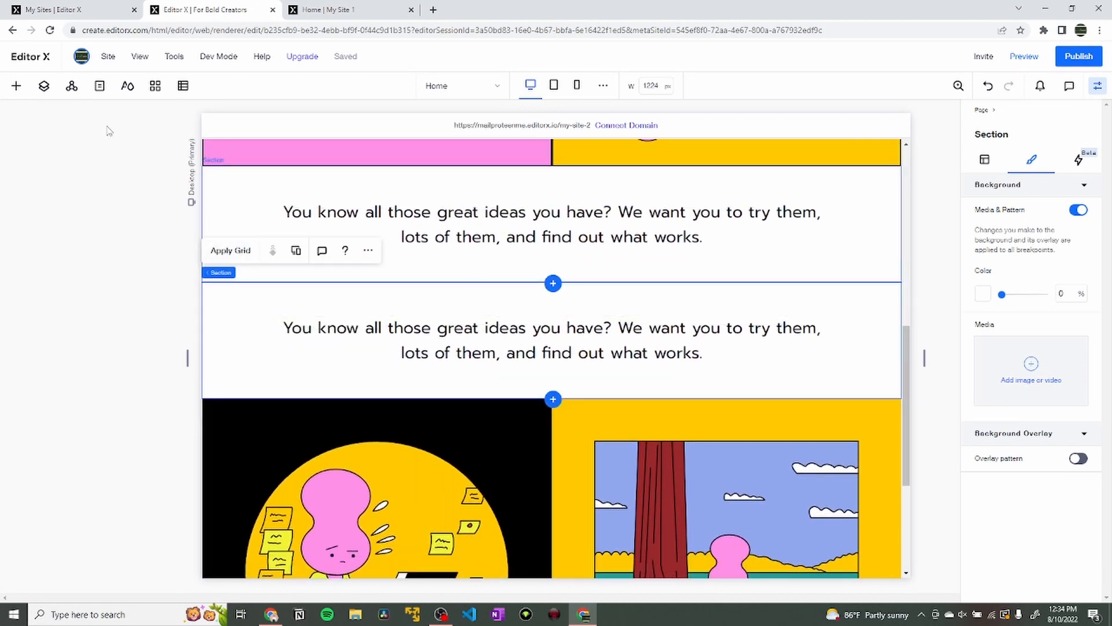
Move the duplicated tagline section below the two-column illustration section, directly above the footer.
click(44, 87)
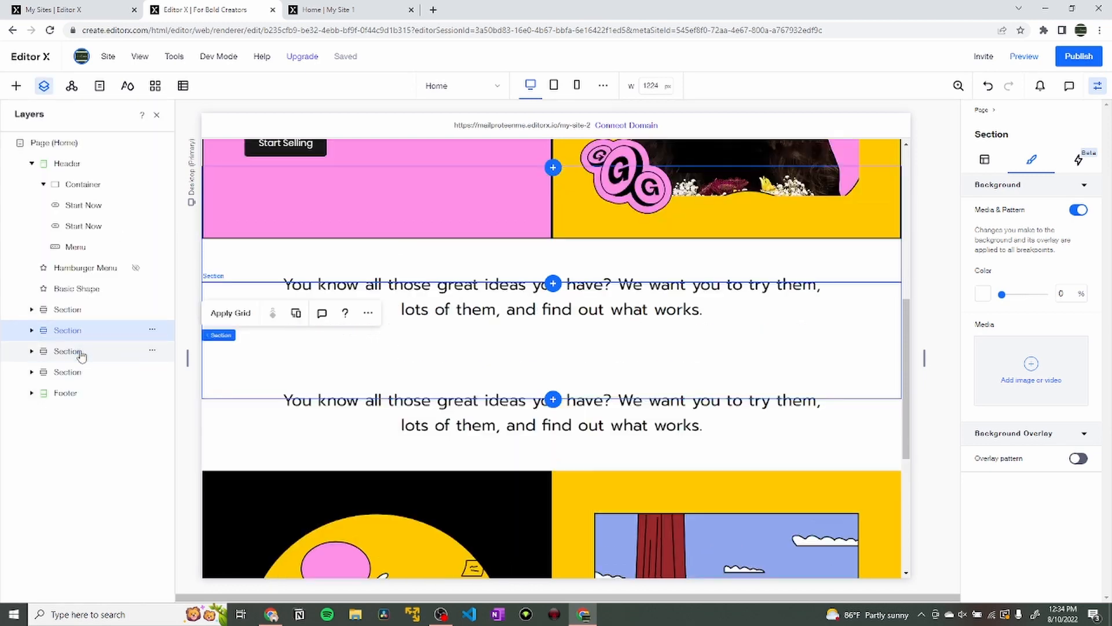
click(82, 356)
mouse_move(81, 356)
mouse_down()
mouse_move(101, 388)
mouse_move(77, 371)
mouse_up()
scroll(384, 329, down, 5)
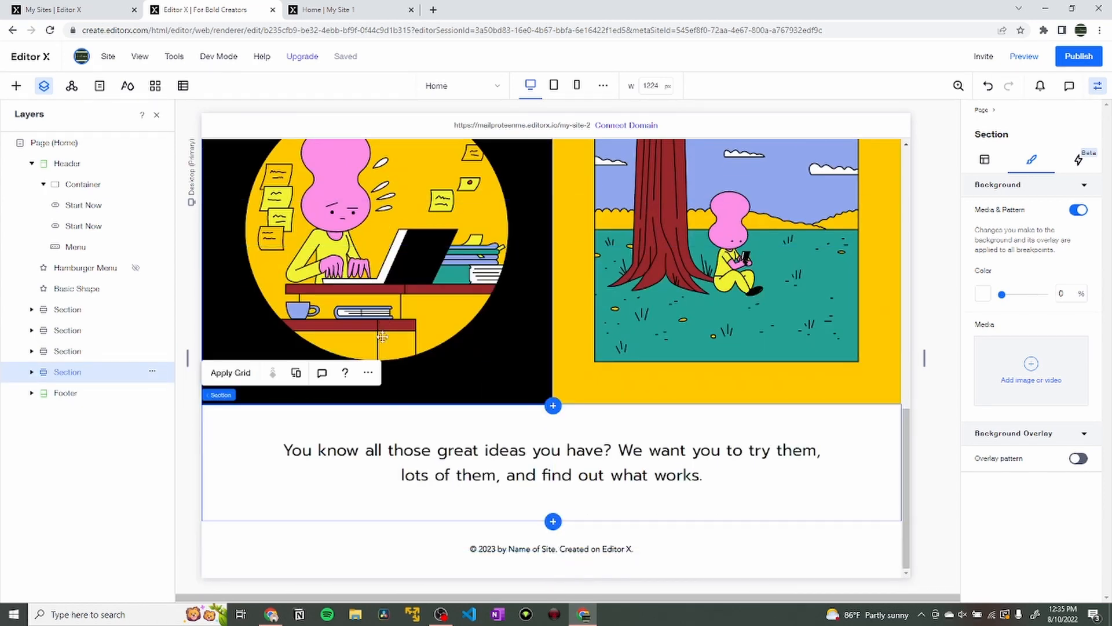
Apply the Heading 1 style to the duplicated tagline text and set its font size to 50.
key(ctrl+Tab)
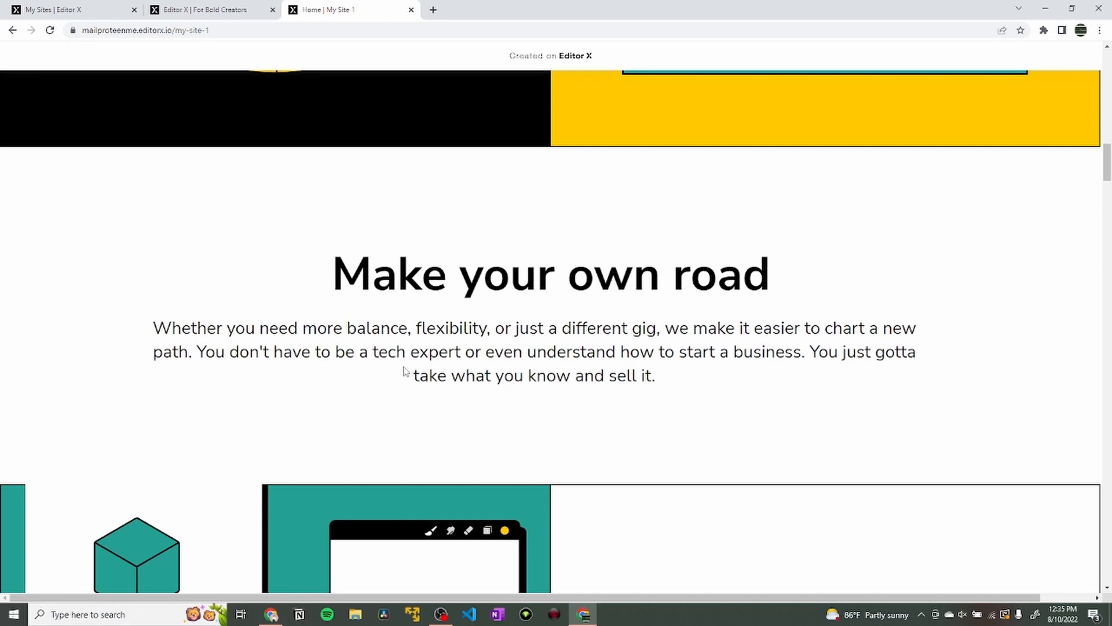
key(ctrl+shift+Tab)
key(ctrl+Tab)
key(ctrl+shift+Tab)
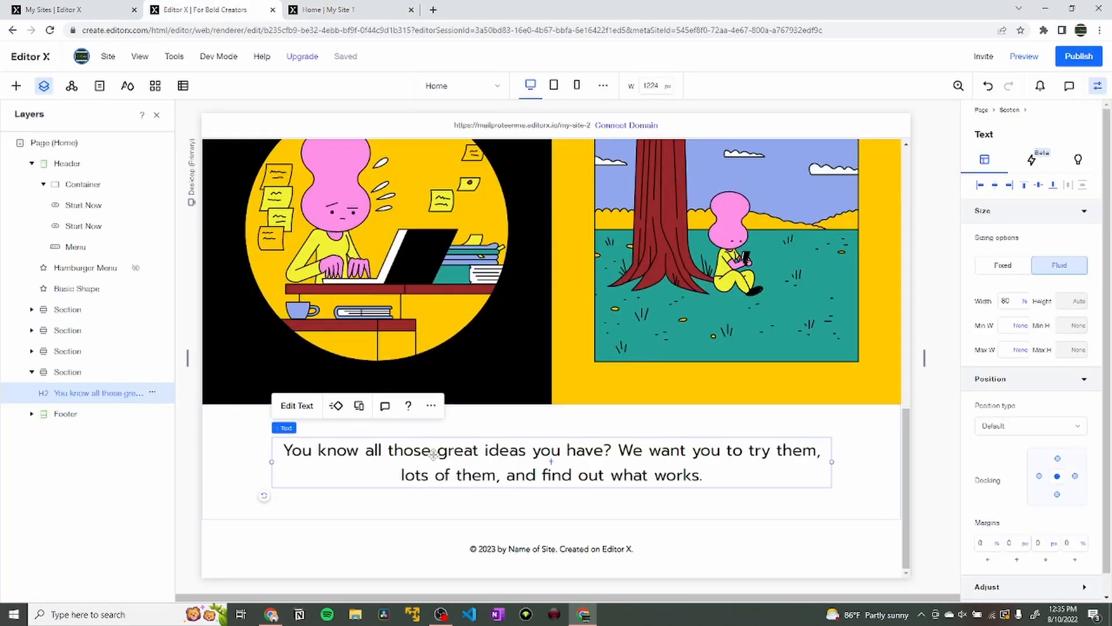
click(301, 407)
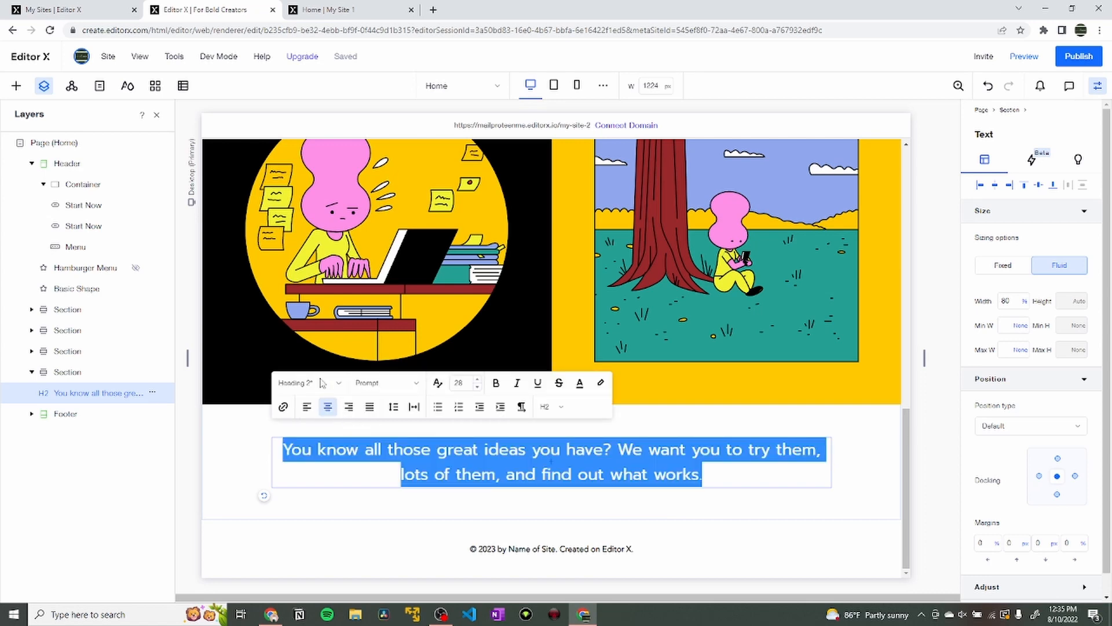
click(322, 382)
click(313, 409)
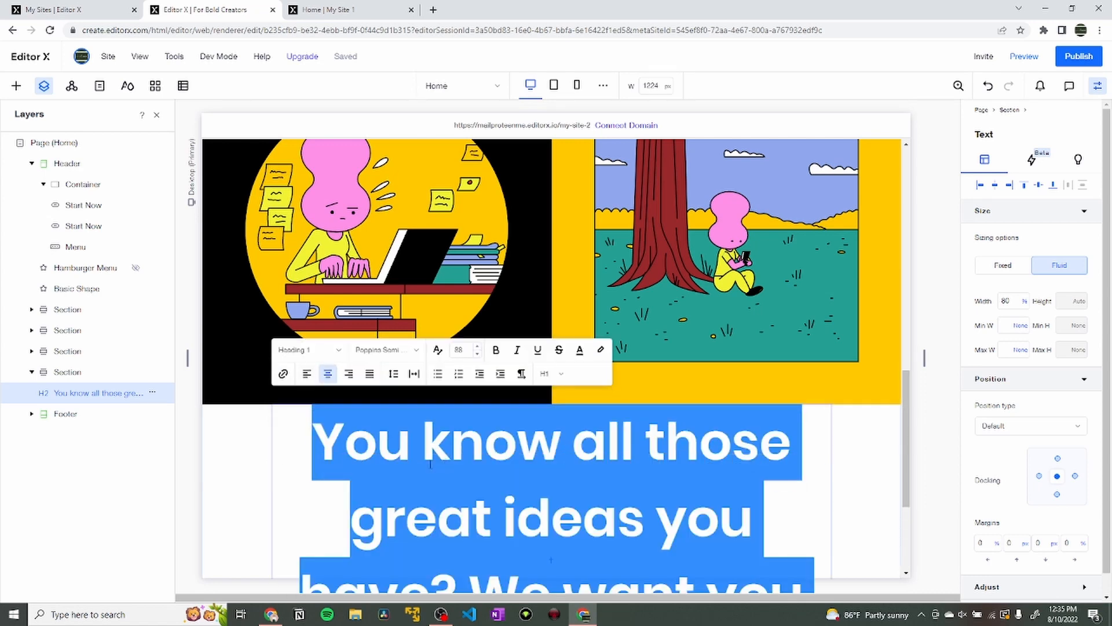
click(455, 355)
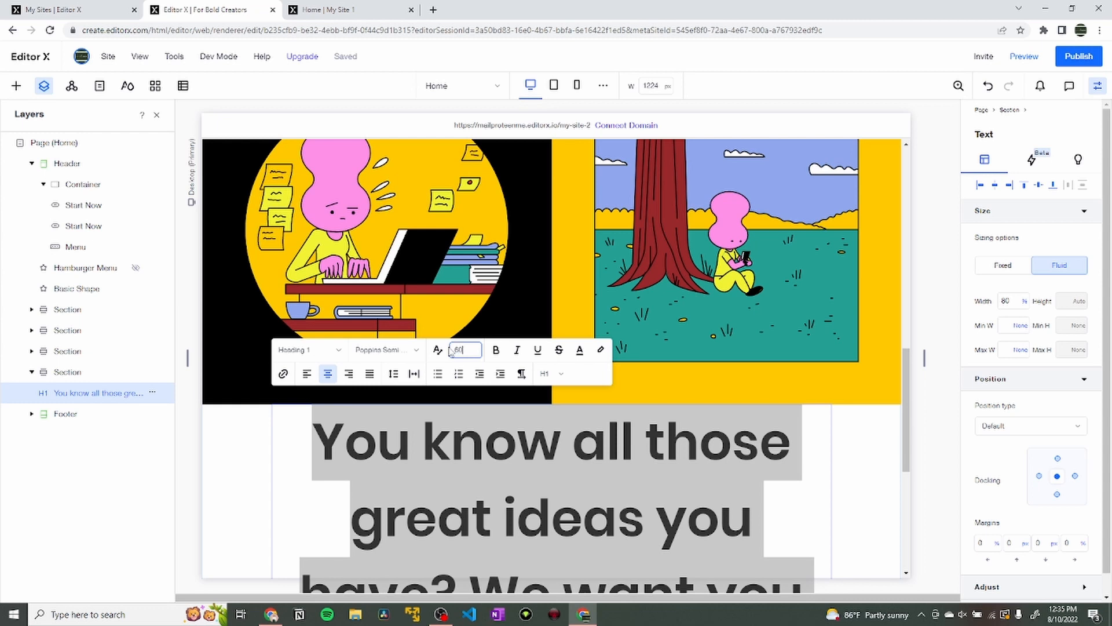
key(Return)
click(466, 349)
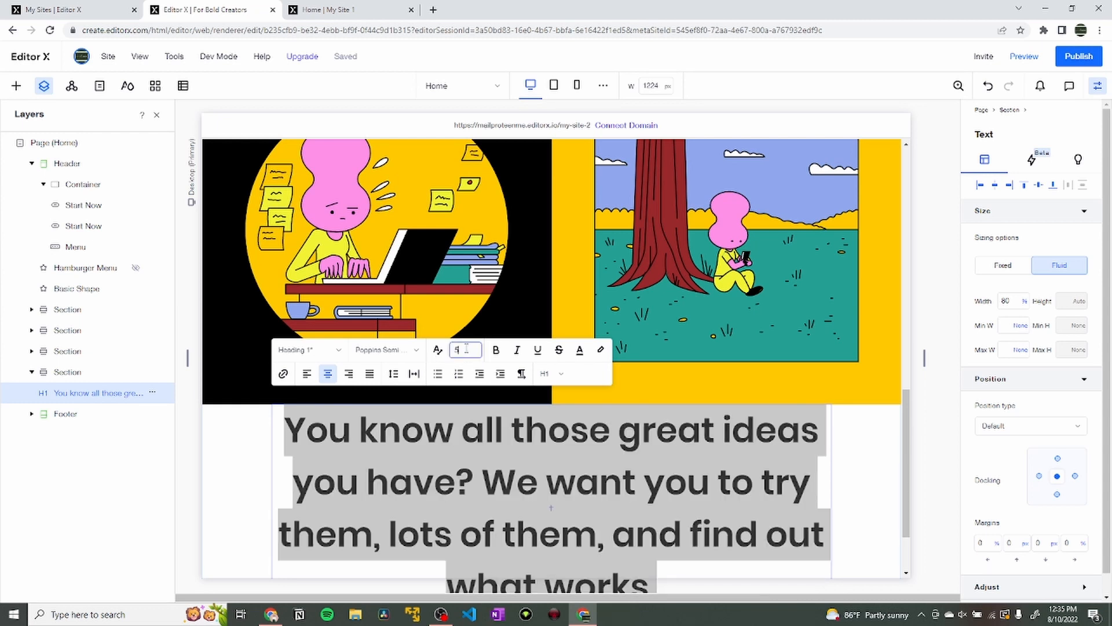
key(Return)
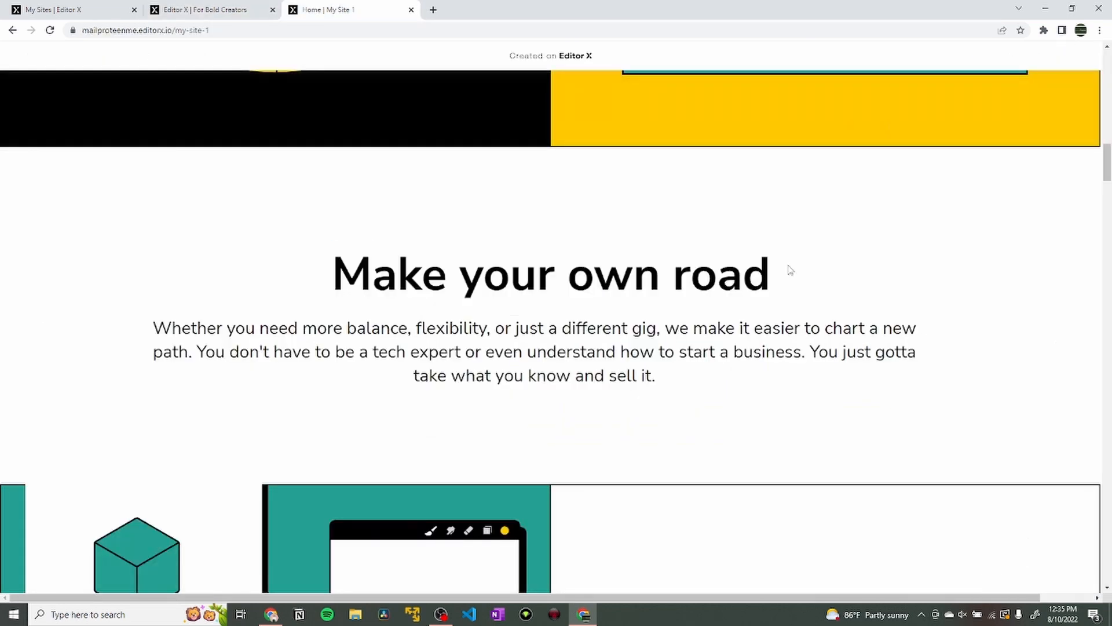
Replace the duplicated tagline text with the heading "Make your own road" copied from the reference site.
triple_click(463, 302)
key(ctrl+c)
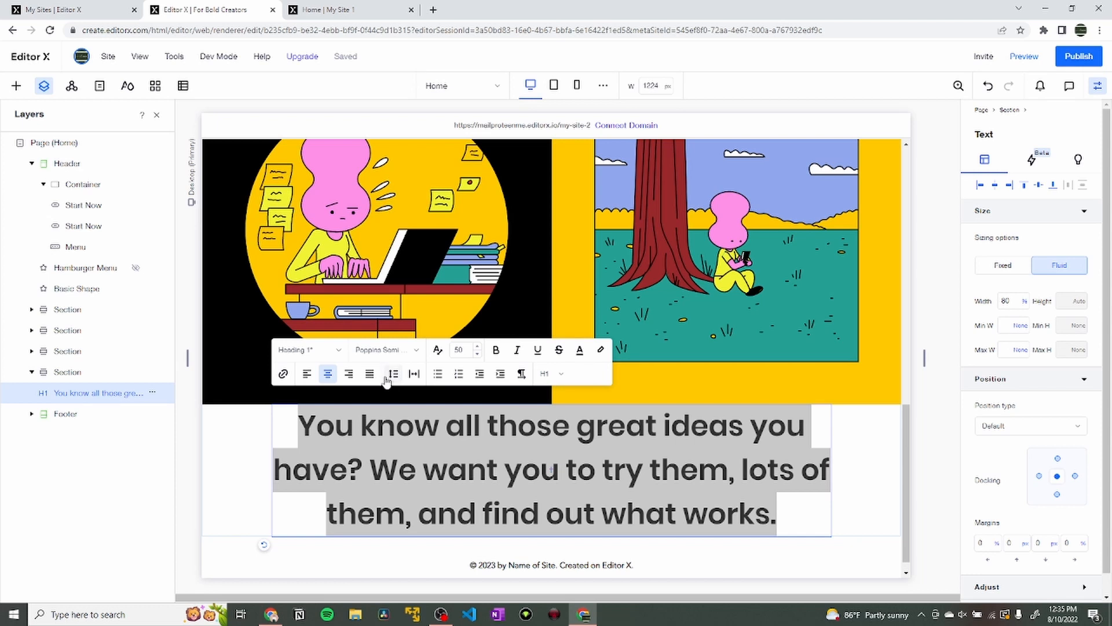
key(ctrl+a)
key(ctrl+v)
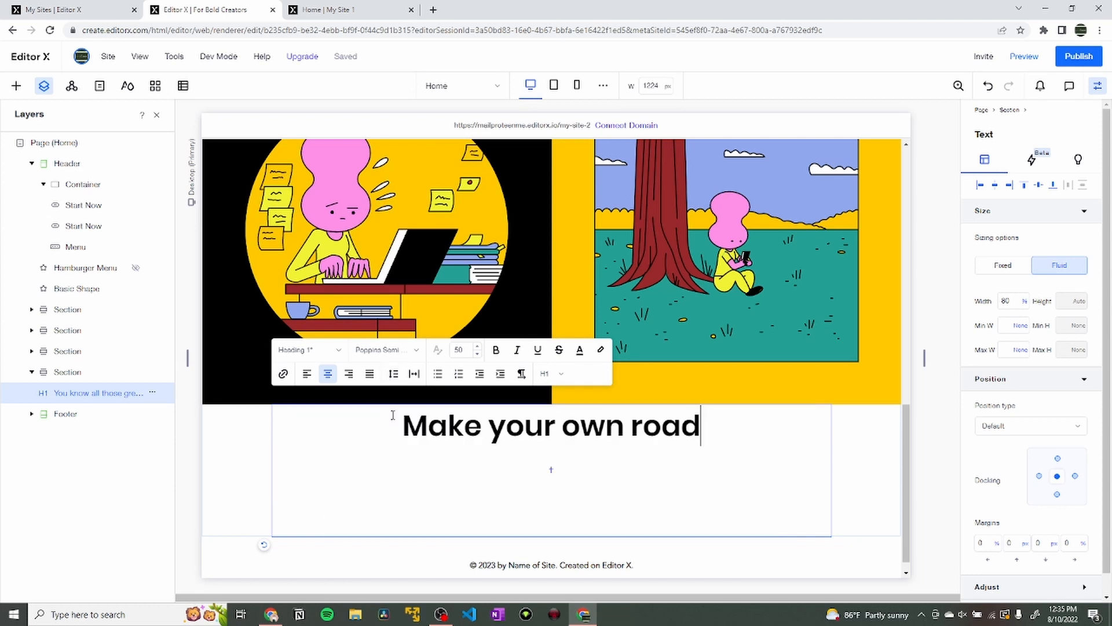
click(387, 399)
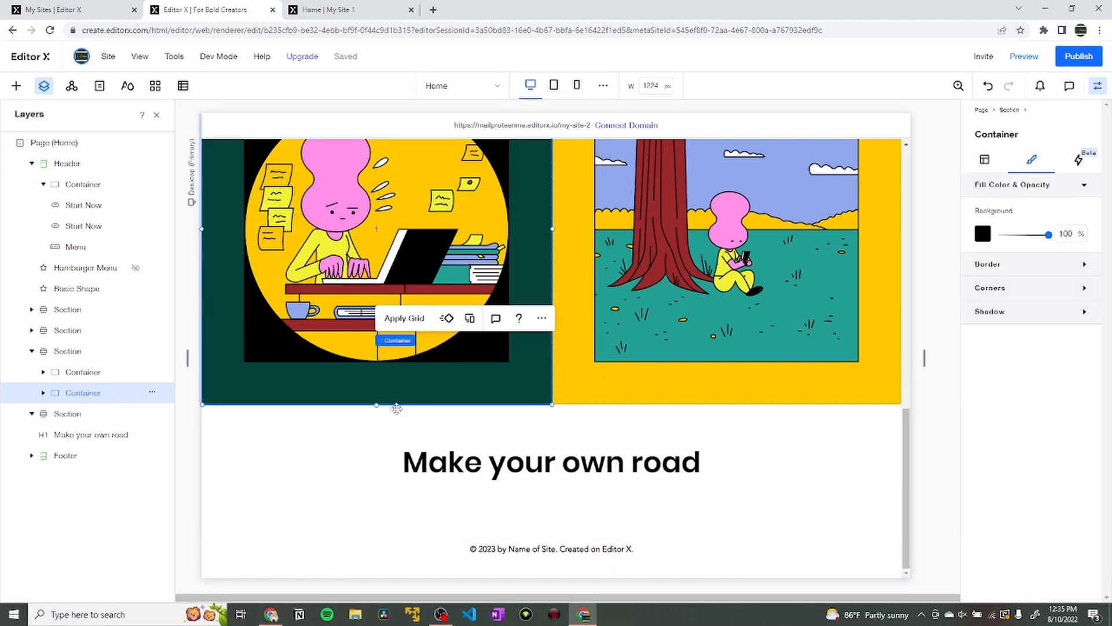
Set the "Make your own road" heading's font to Prompt and make it bold.
click(425, 457)
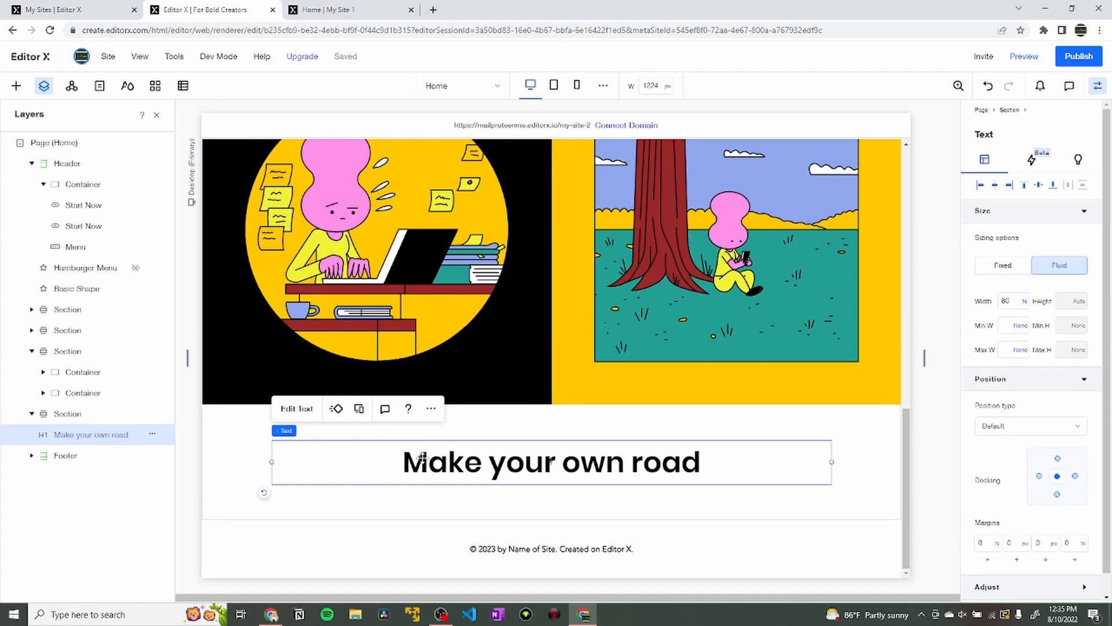
click(301, 412)
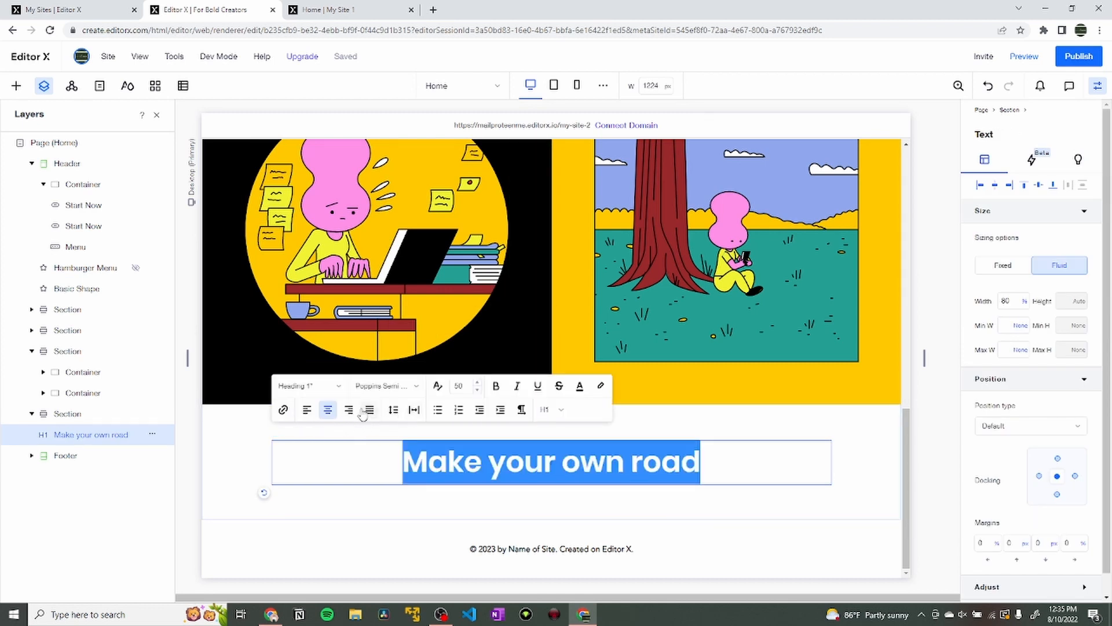
click(382, 386)
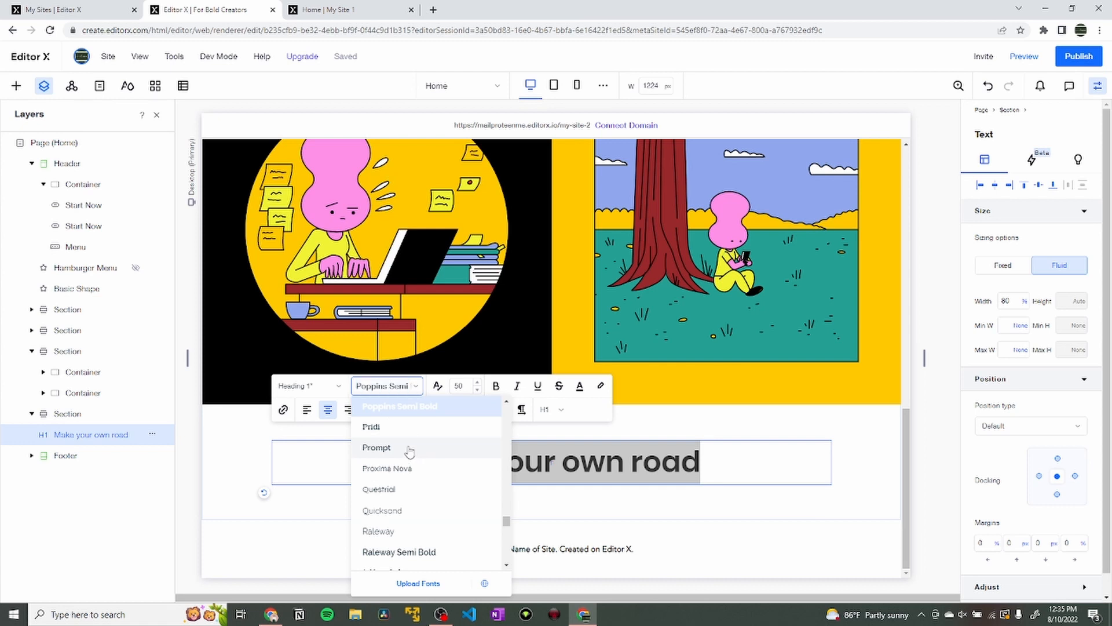
click(377, 447)
drag(714, 454, 405, 462)
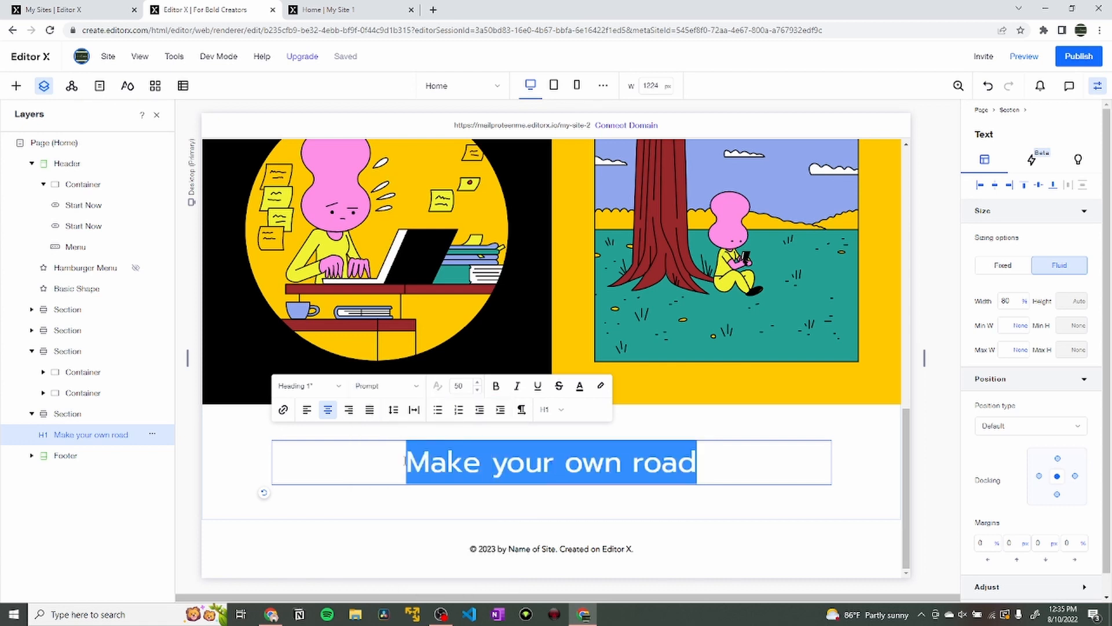
key(ctrl+b)
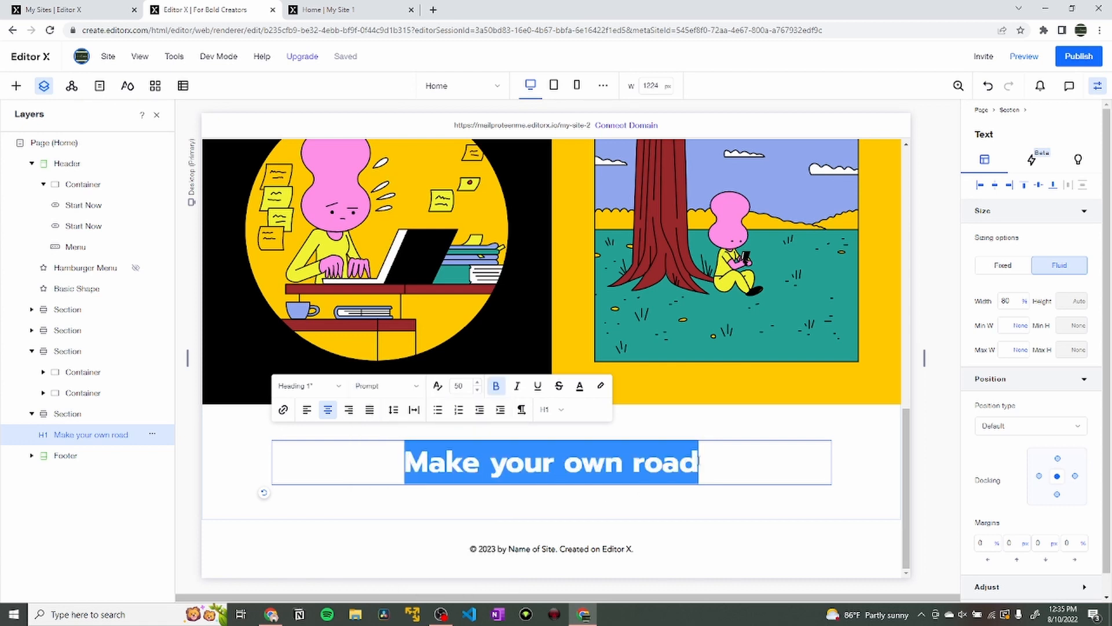
click(712, 459)
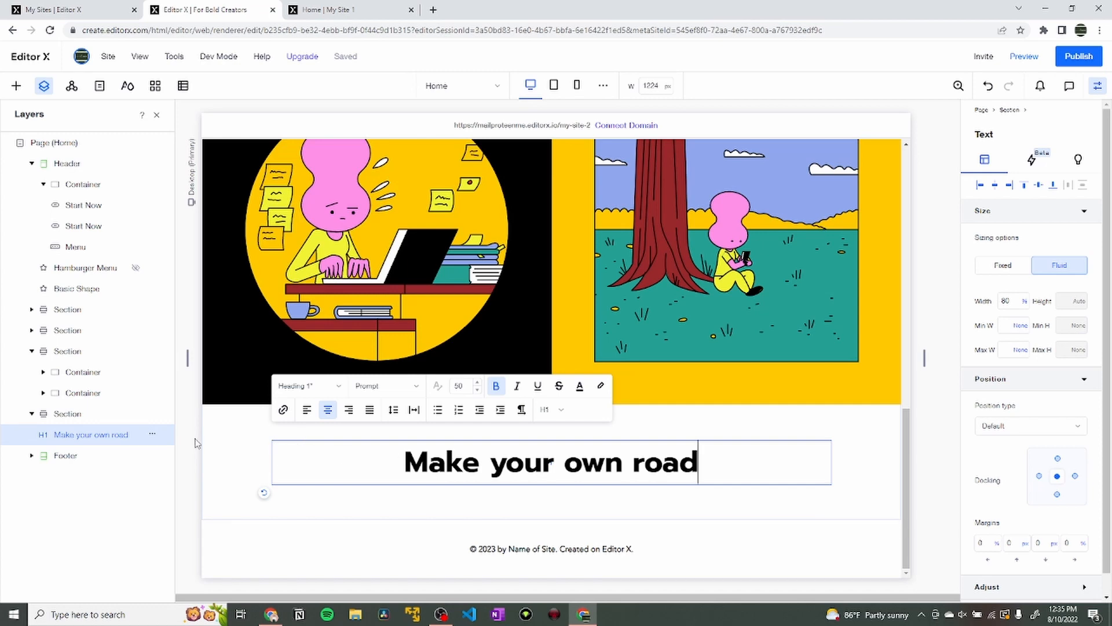
click(215, 431)
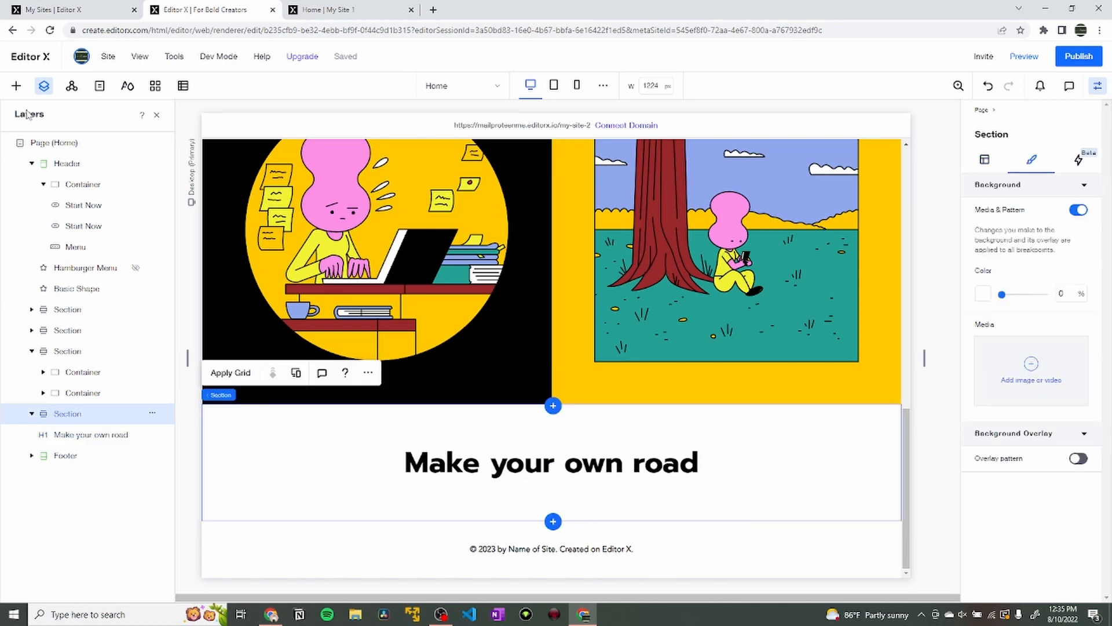
Add a paragraph text element to the new section, directly beneath the "Make your own road" heading.
click(16, 87)
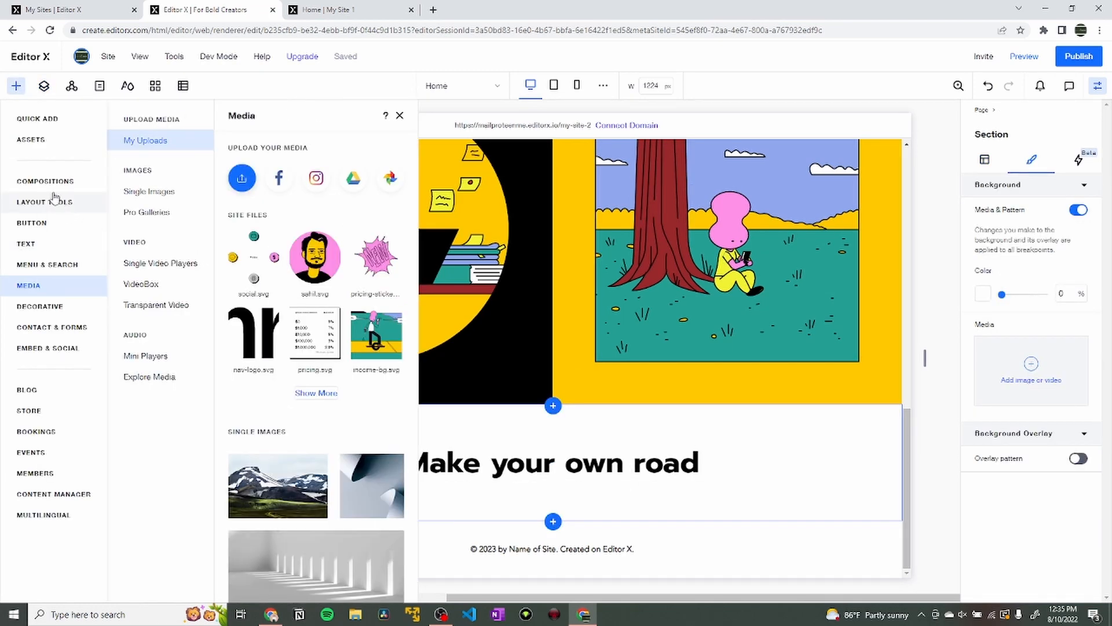
click(51, 123)
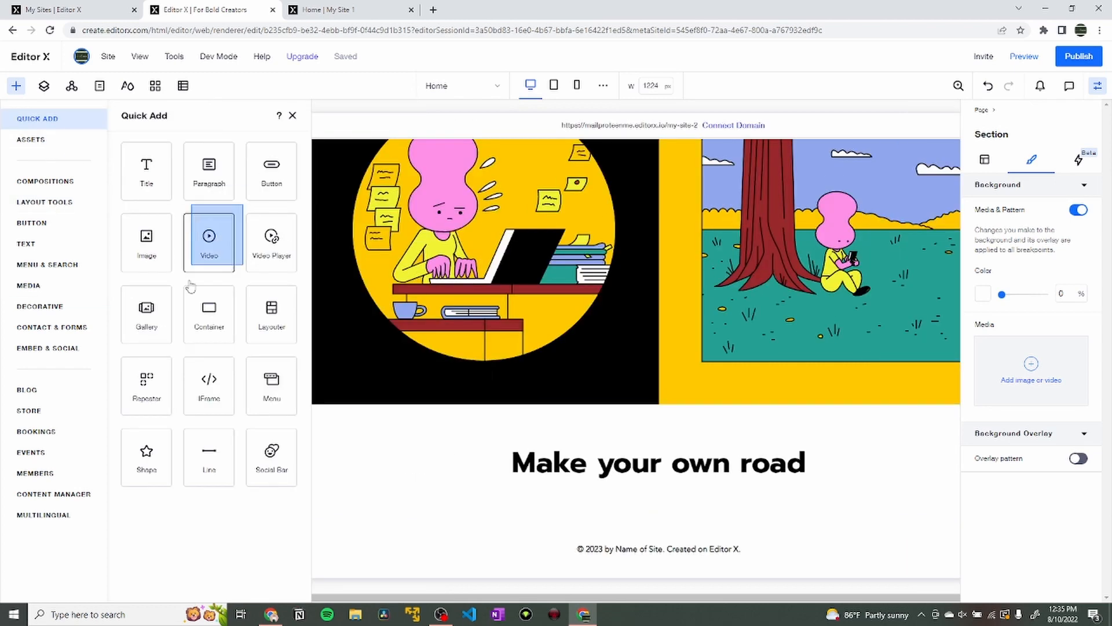
drag(191, 286, 500, 506)
click(531, 485)
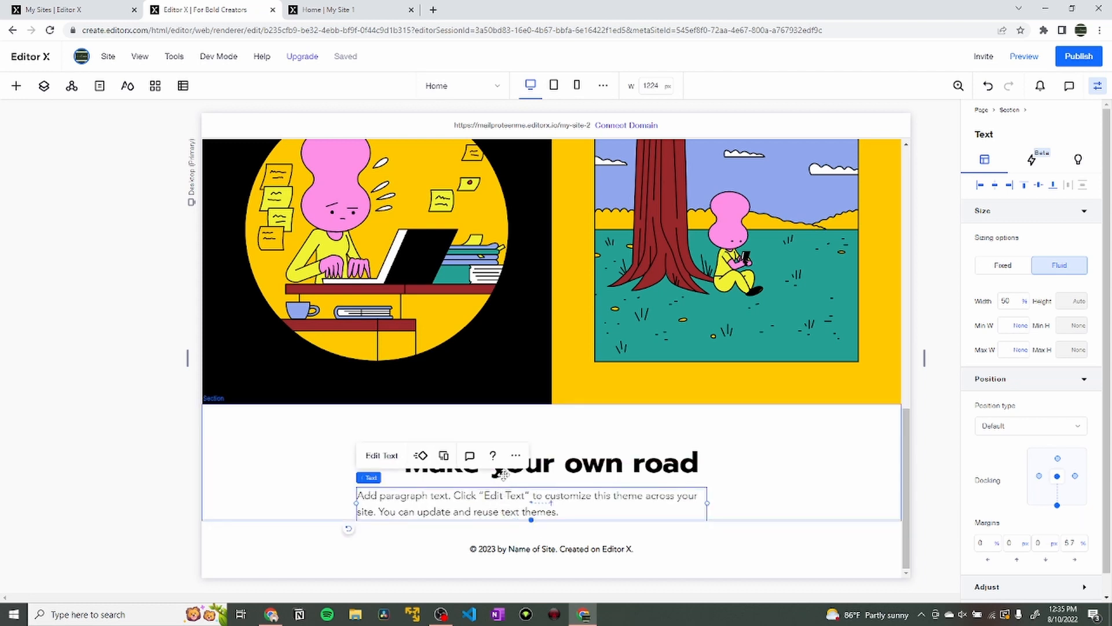
Center the paragraph text horizontally in the section and stack it with the "Make your own road" heading.
click(730, 429)
click(621, 504)
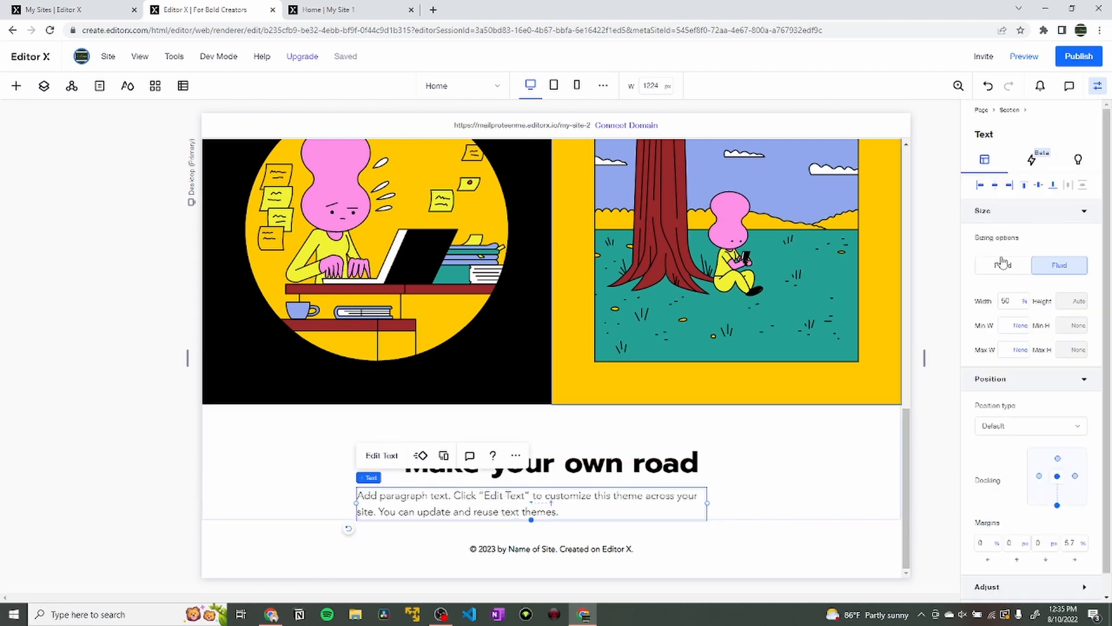
click(626, 472)
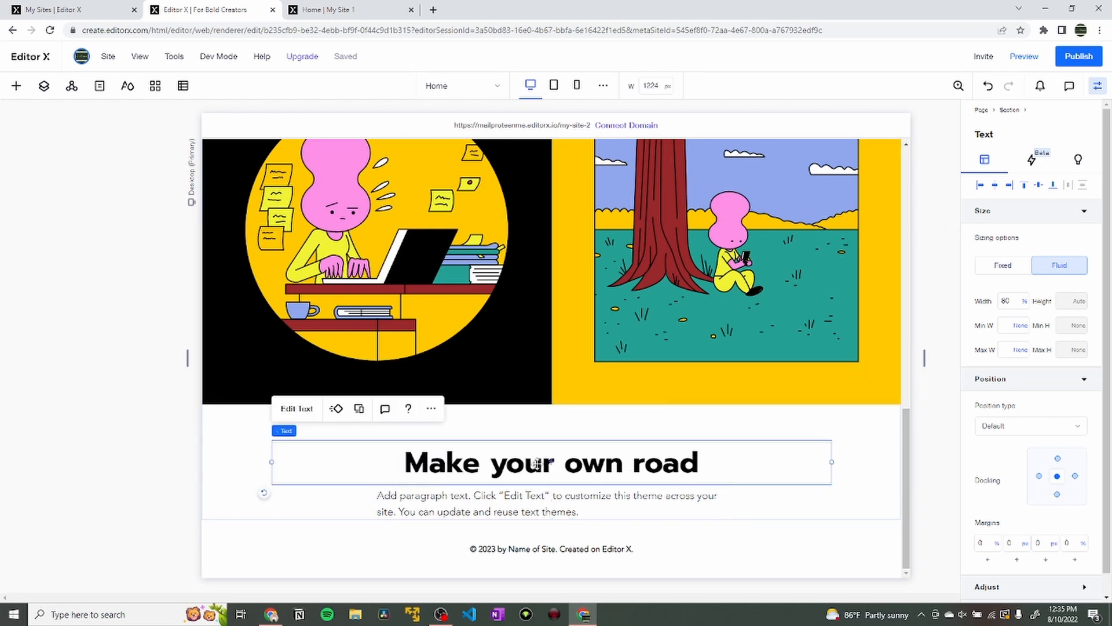
shift+click(460, 506)
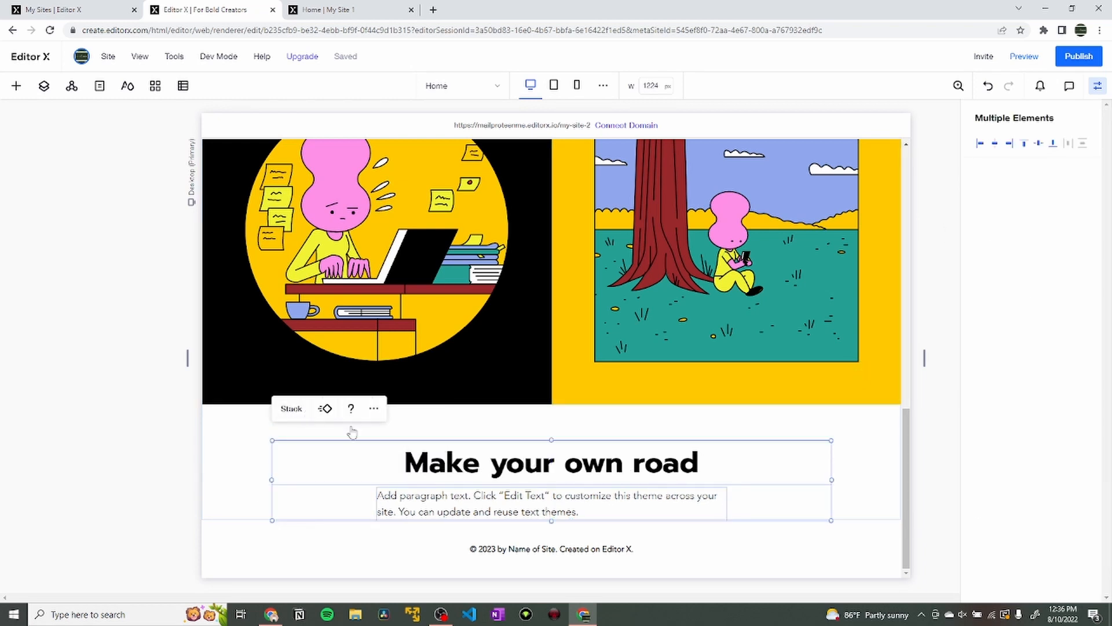
Center-align the stacked paragraph's text and set its font to Prompt.
click(462, 496)
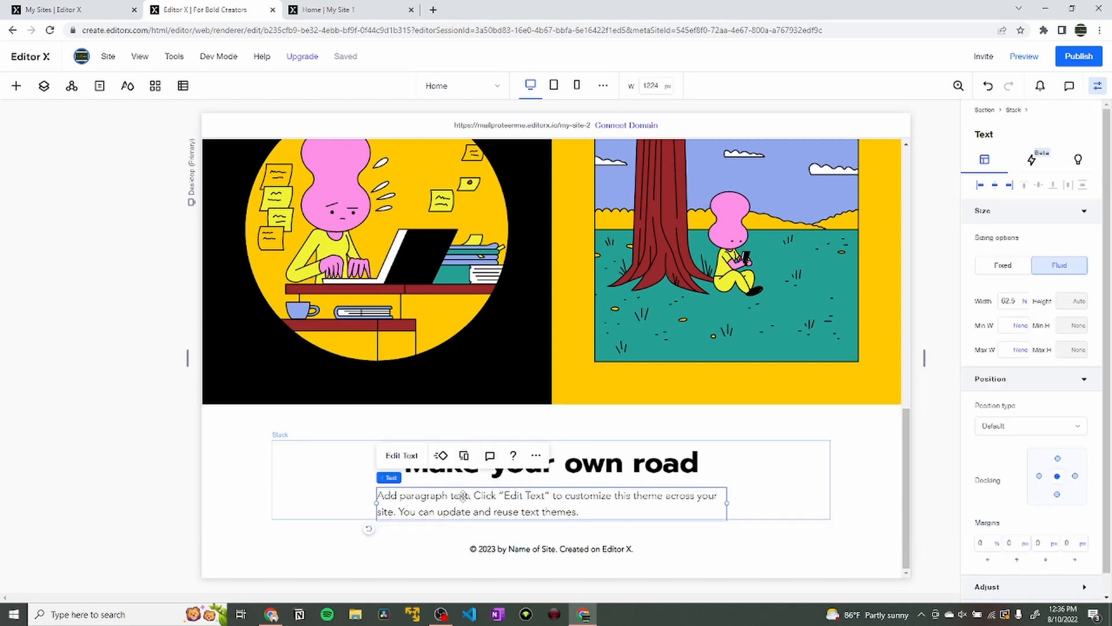
click(411, 455)
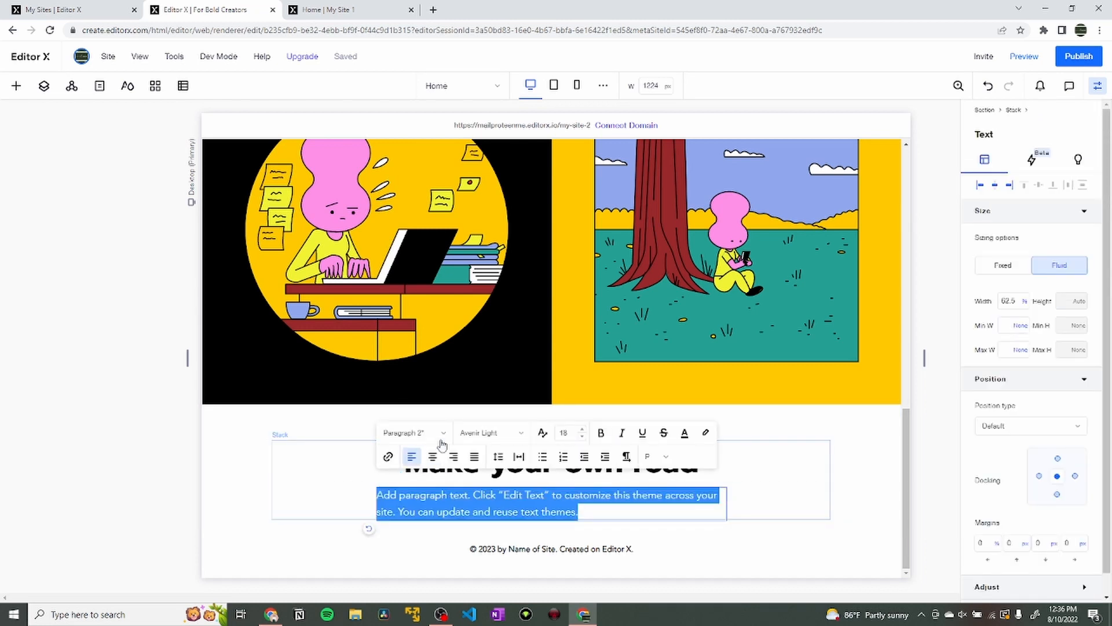
click(432, 457)
click(483, 440)
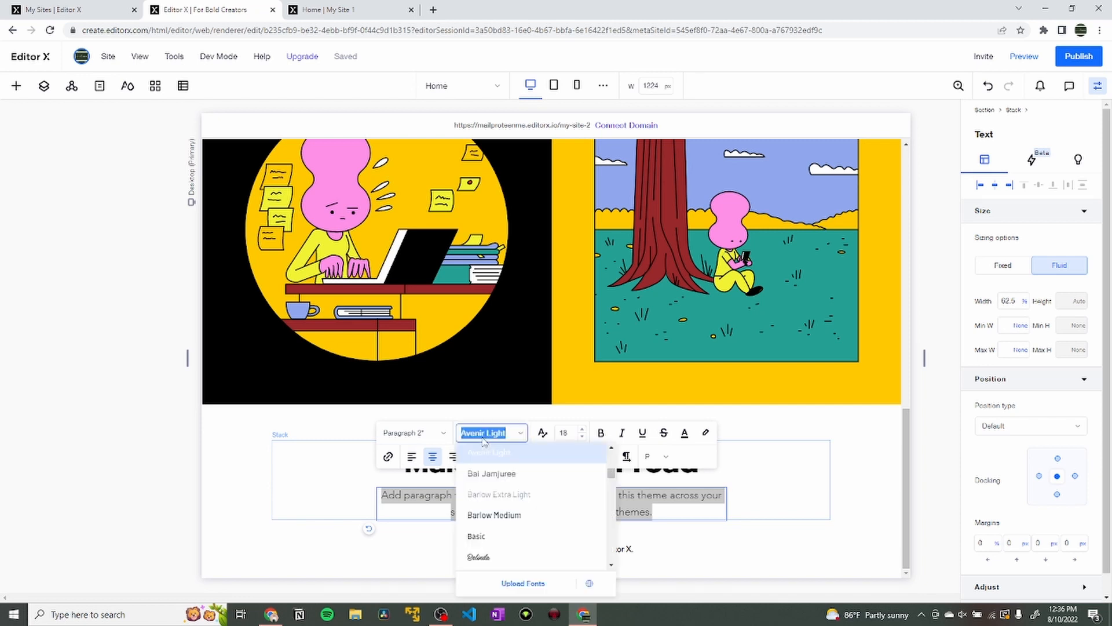
text(Prompt)
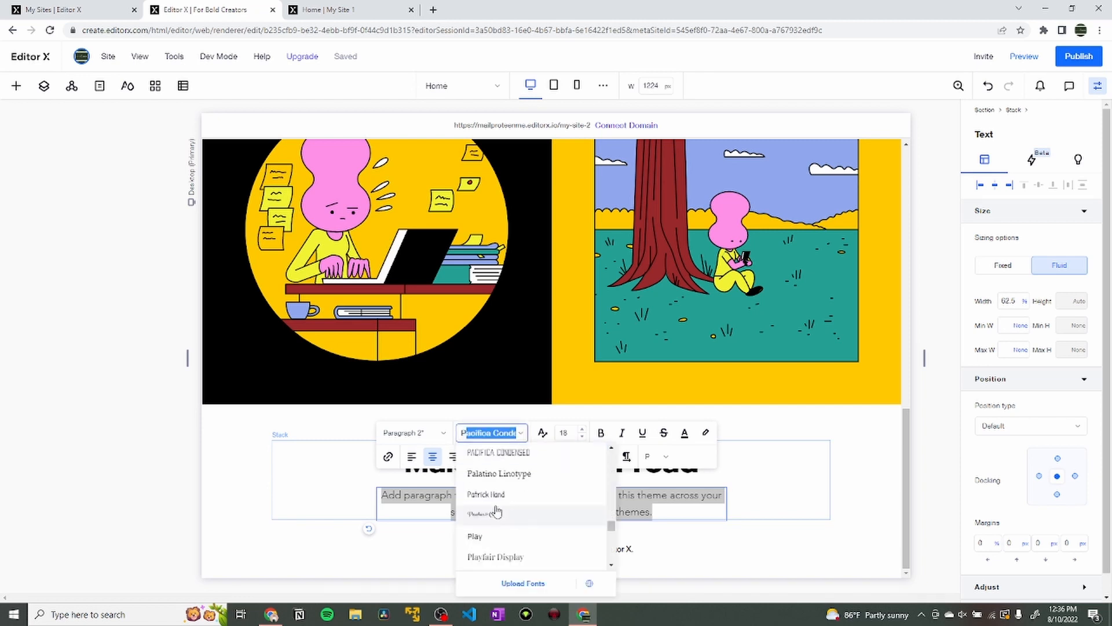
key(Return)
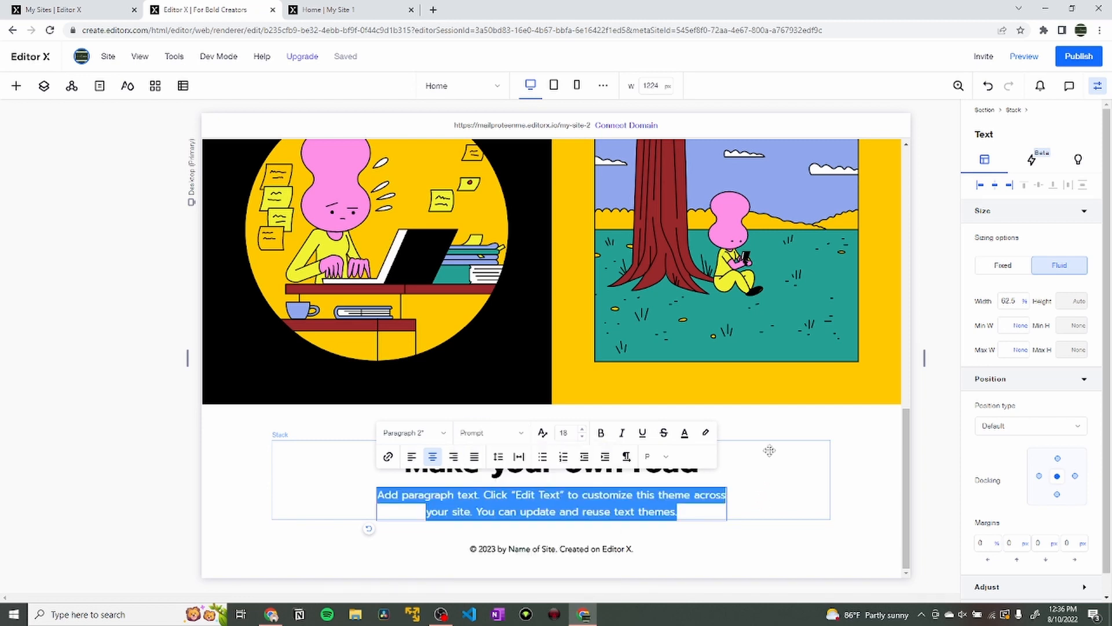
Align the heading-and-paragraph stack to the vertical middle of its section.
key(Escape)
click(859, 436)
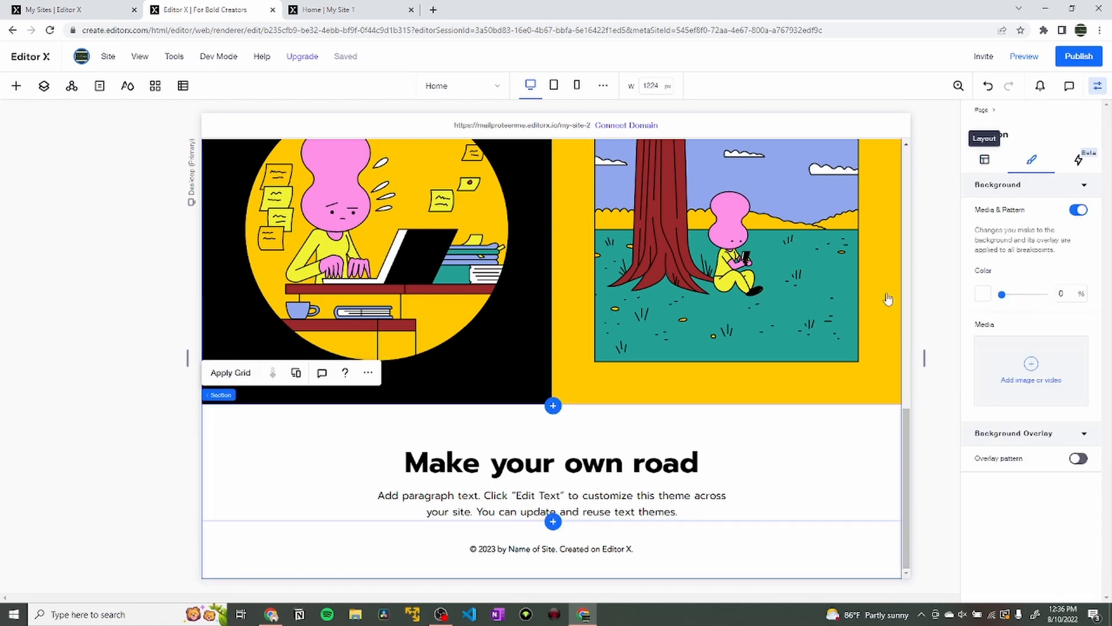
click(801, 426)
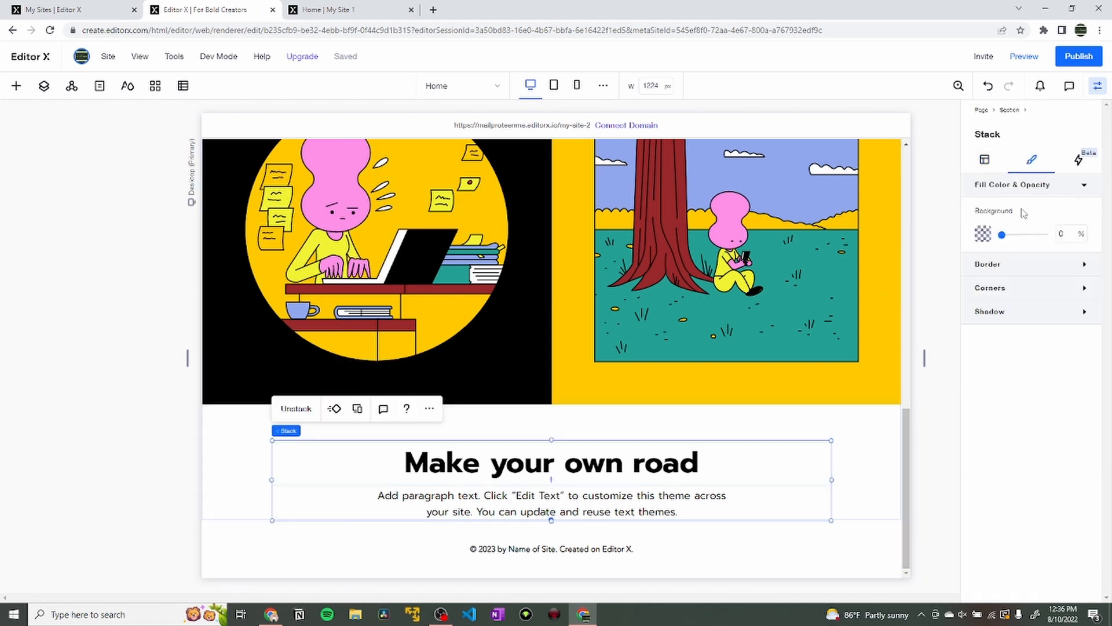
click(986, 161)
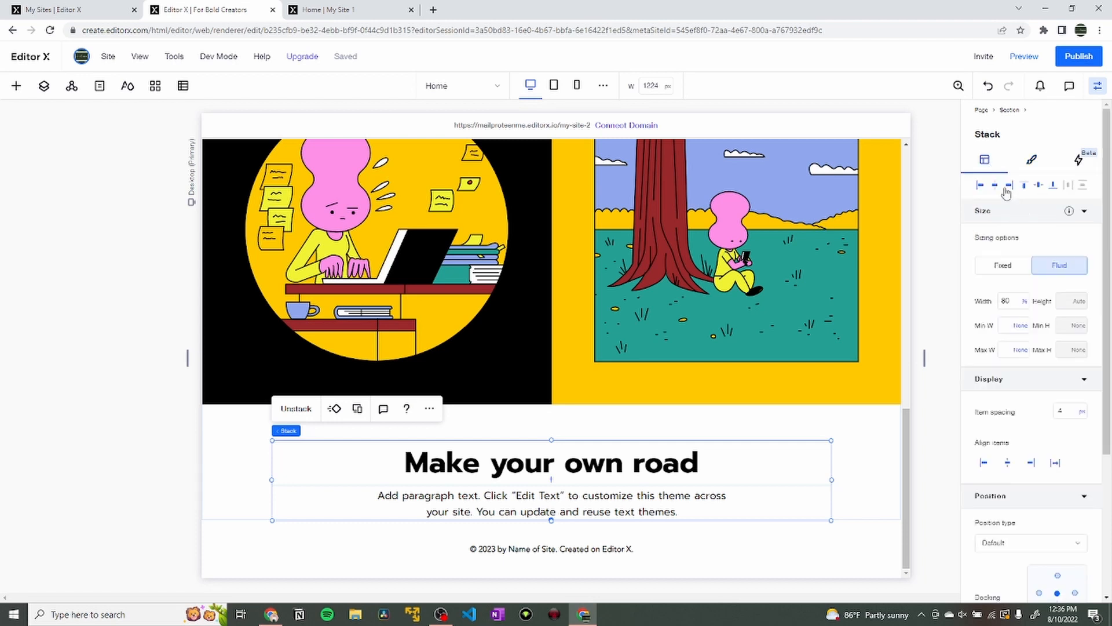
click(1043, 188)
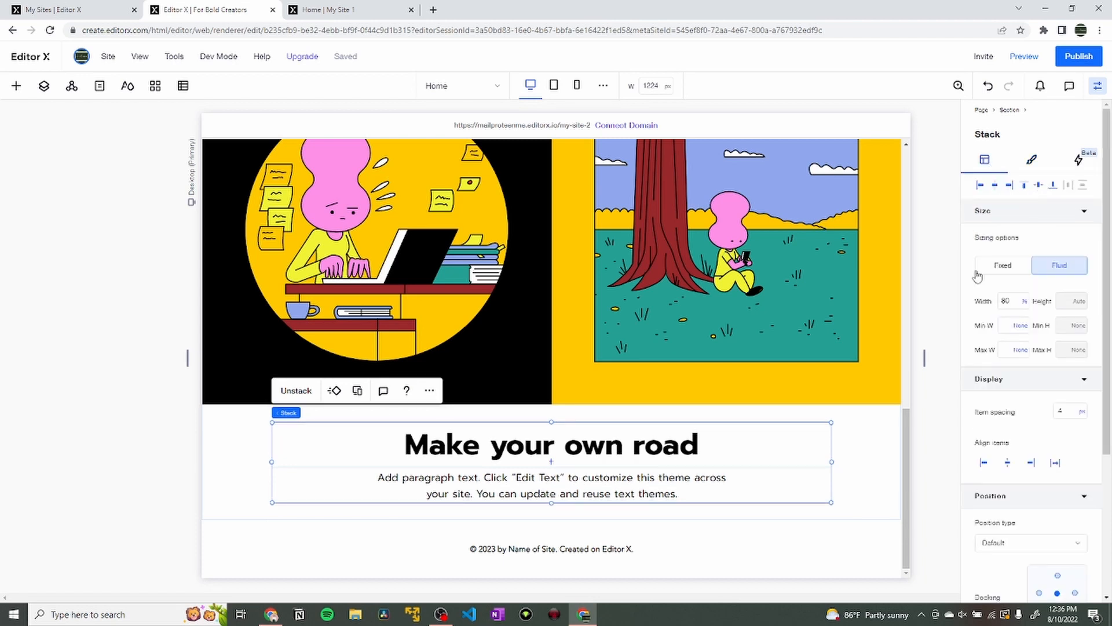
Set the minimum height of the "Make your own road" section to 300 px.
click(847, 447)
click(1067, 325)
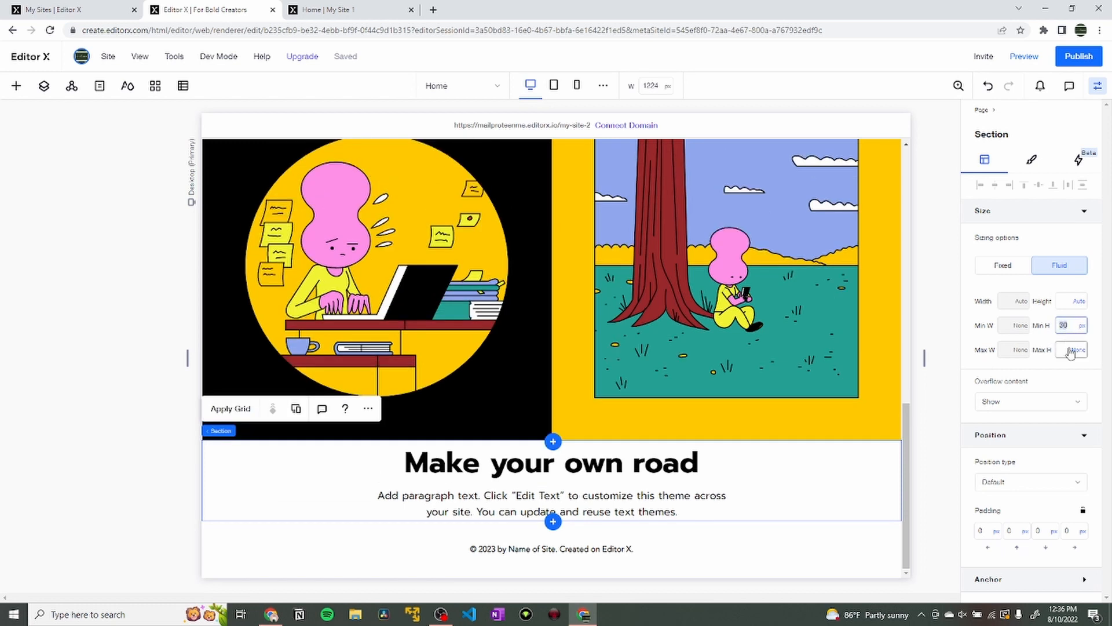
click(1070, 353)
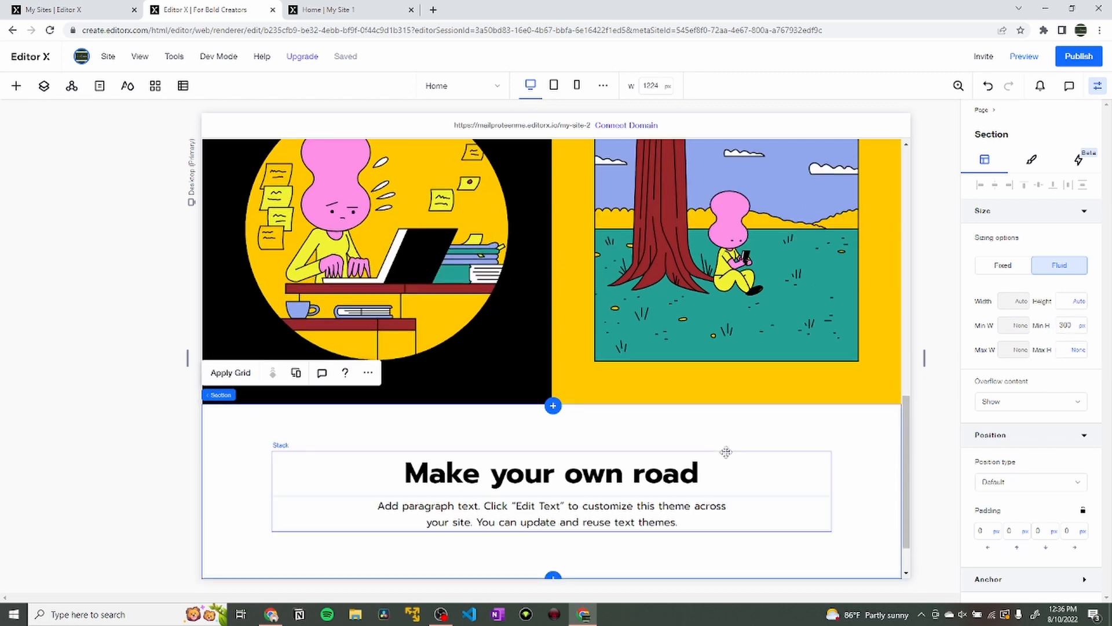
Switch to the reference site and examine the sections following "Make your own road", from "Sell anything" down to "Sell anywhere".
scroll(731, 450, down, 1)
key(ctrl+Tab)
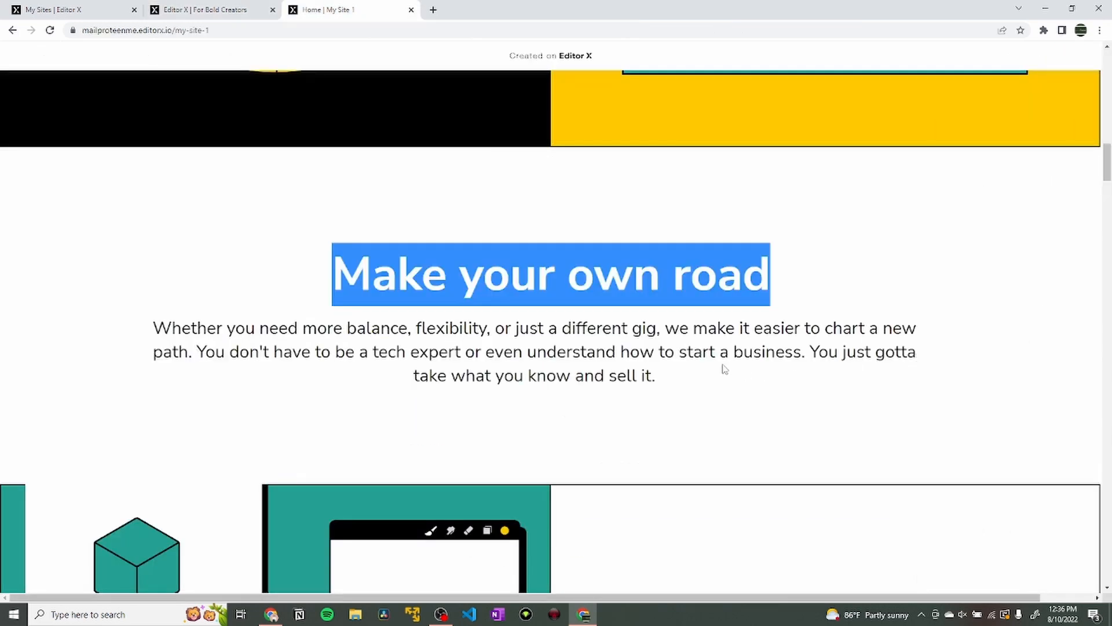
key(ctrl+shift+Tab)
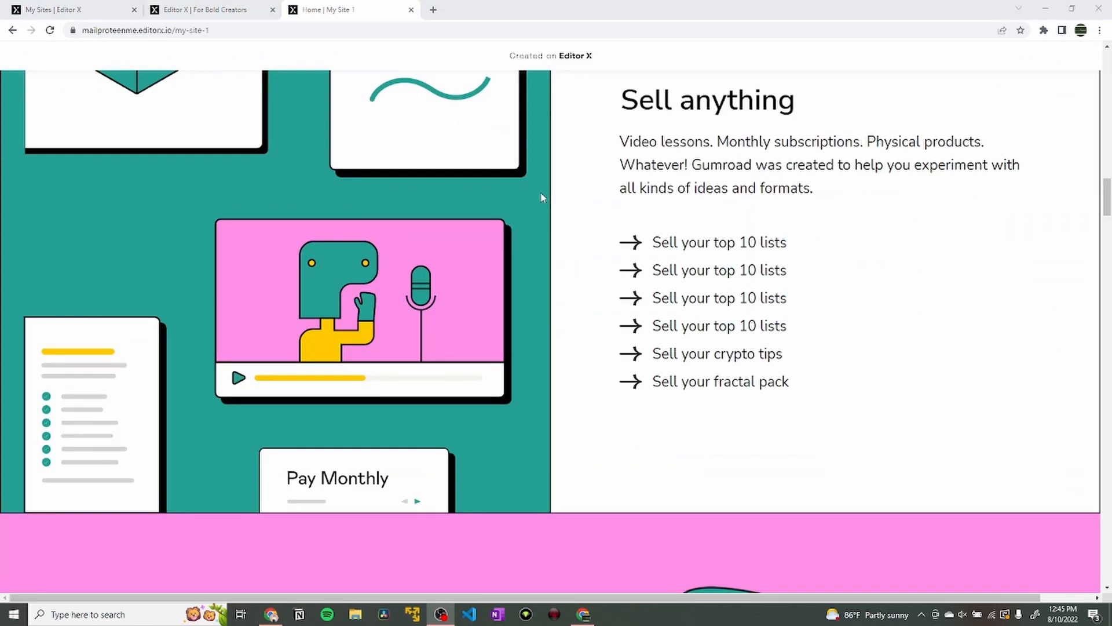
scroll(519, 179, up, 1)
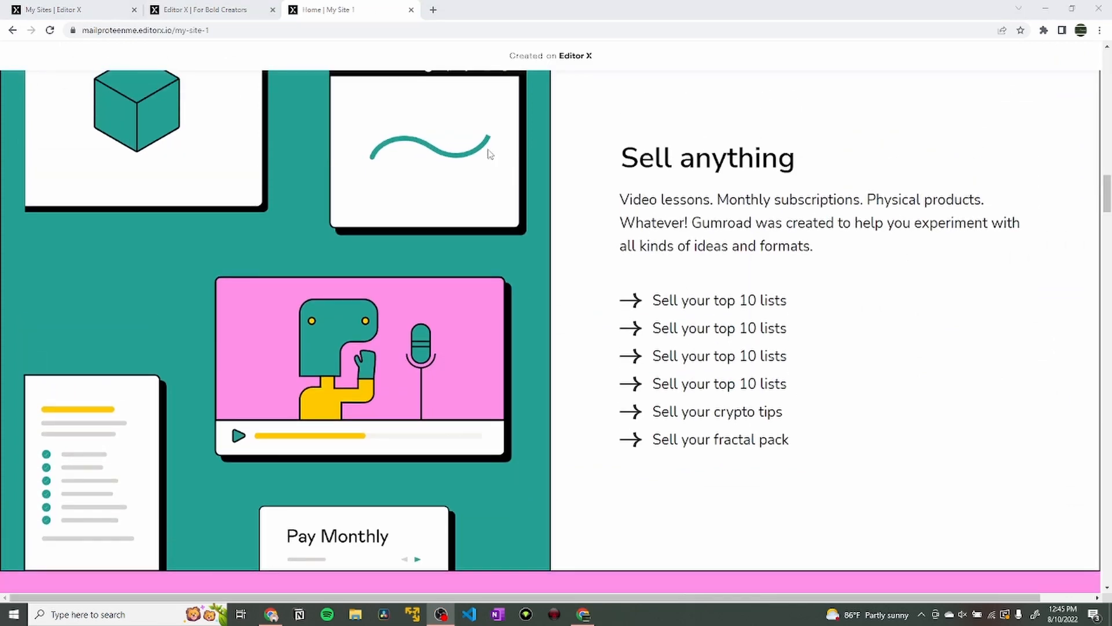
scroll(728, 286, up, 3)
scroll(550, 331, down, 5)
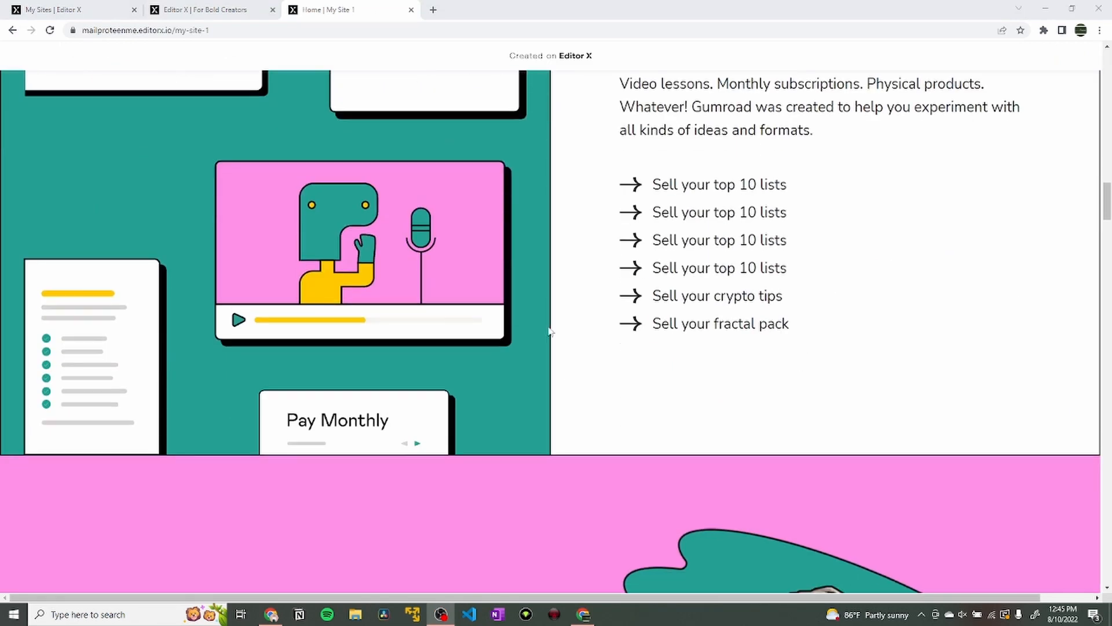
scroll(594, 256, down, 10)
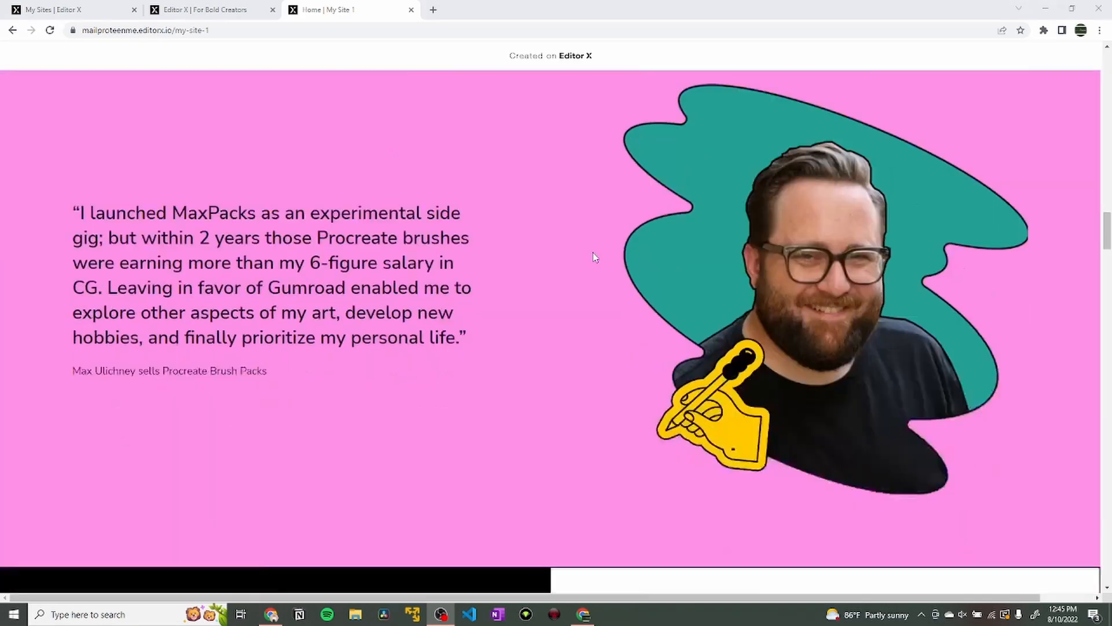
scroll(409, 428, down, 18)
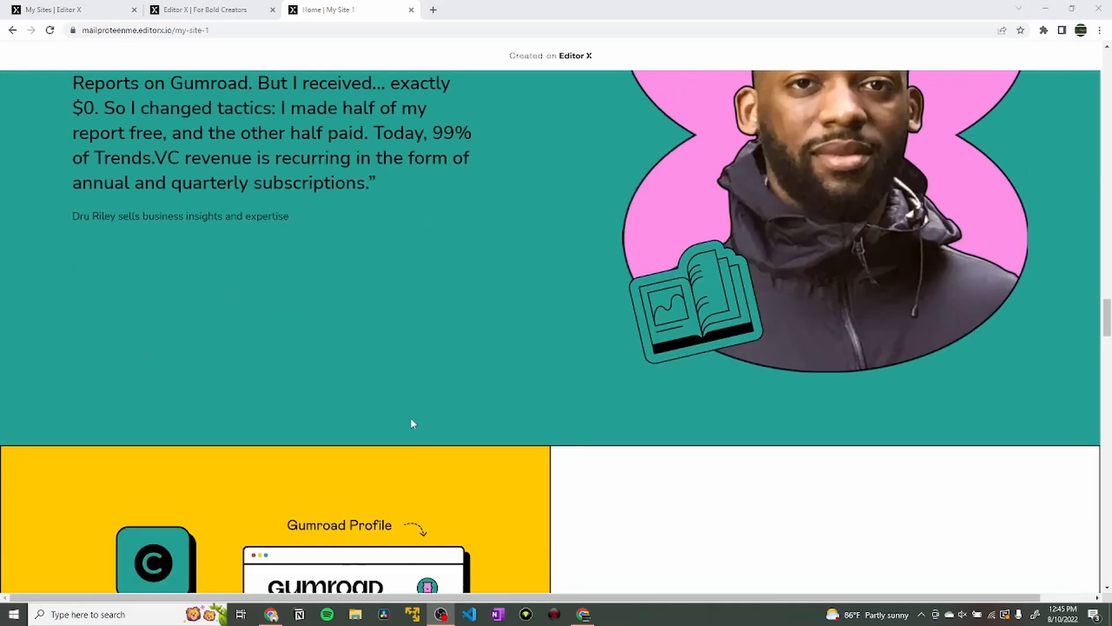
scroll(411, 417, up, 13)
scroll(411, 417, up, 10)
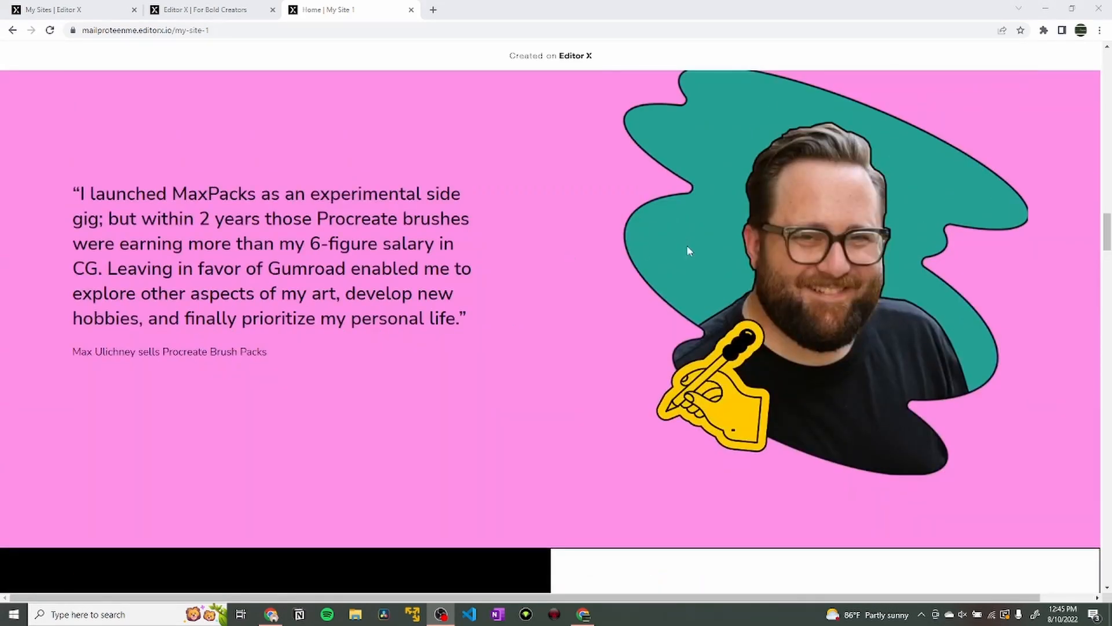
scroll(480, 278, down, 11)
scroll(485, 301, down, 1)
scroll(470, 415, up, 15)
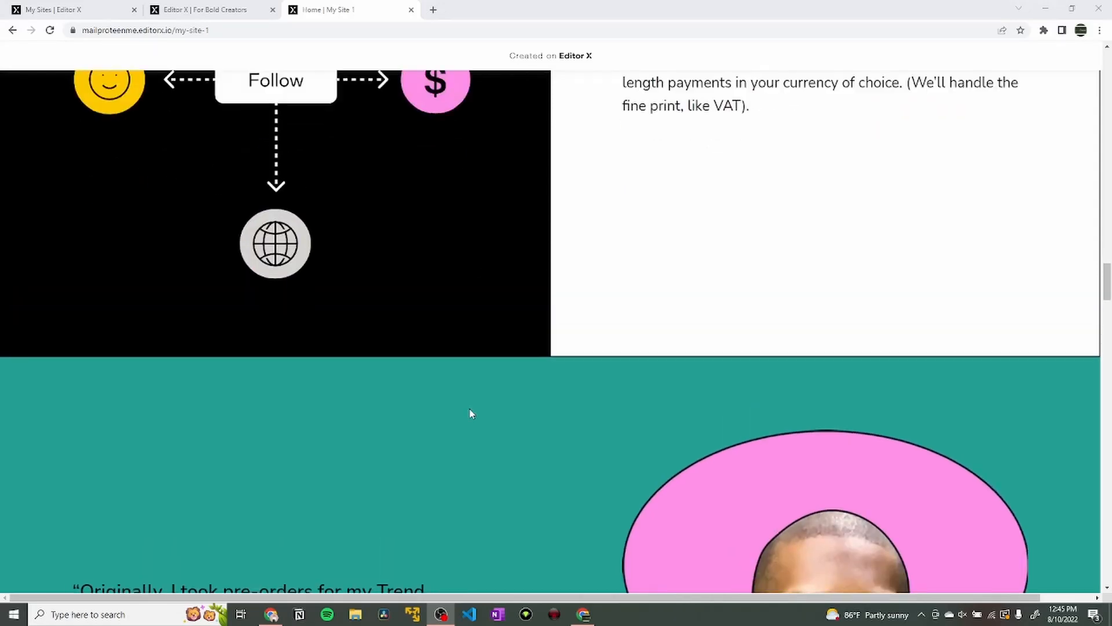
scroll(470, 413, up, 6)
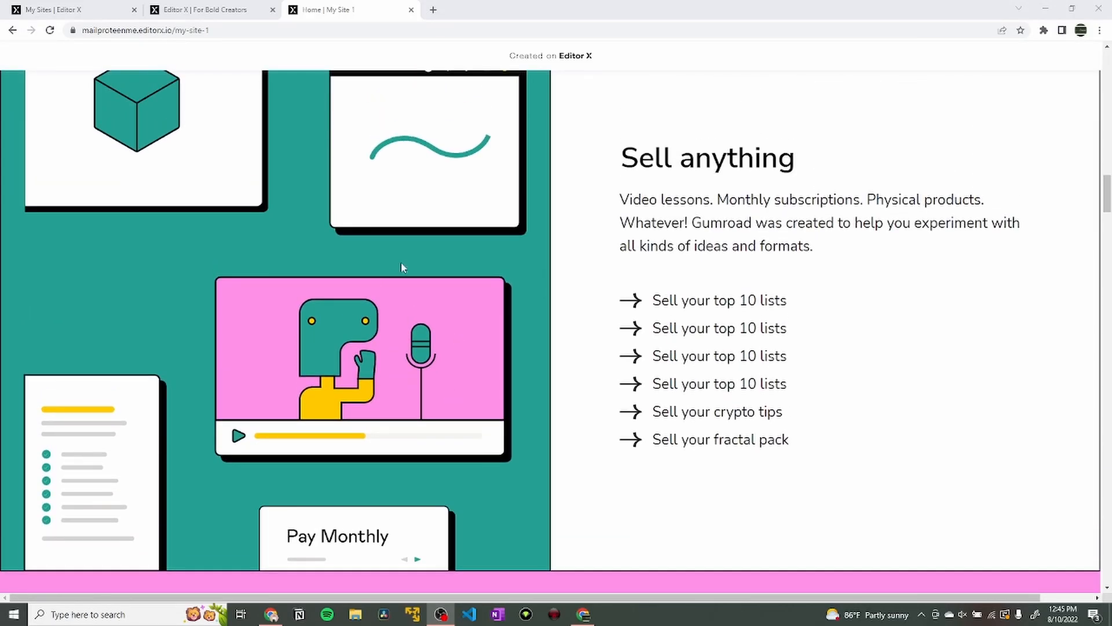
scroll(694, 217, down, 8)
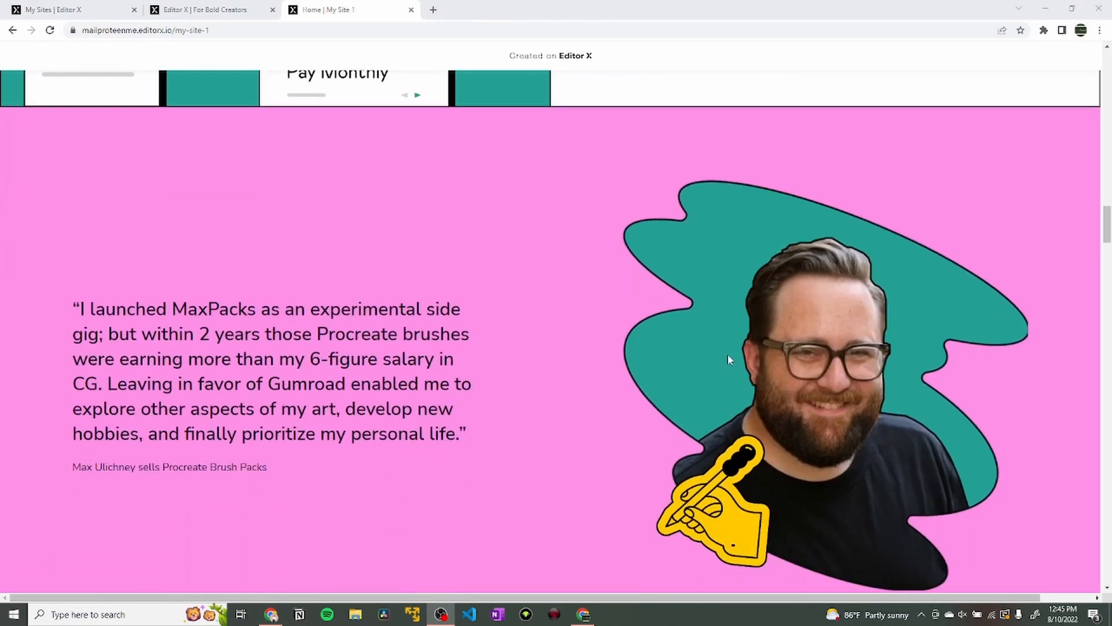
scroll(730, 360, down, 7)
scroll(620, 368, down, 20)
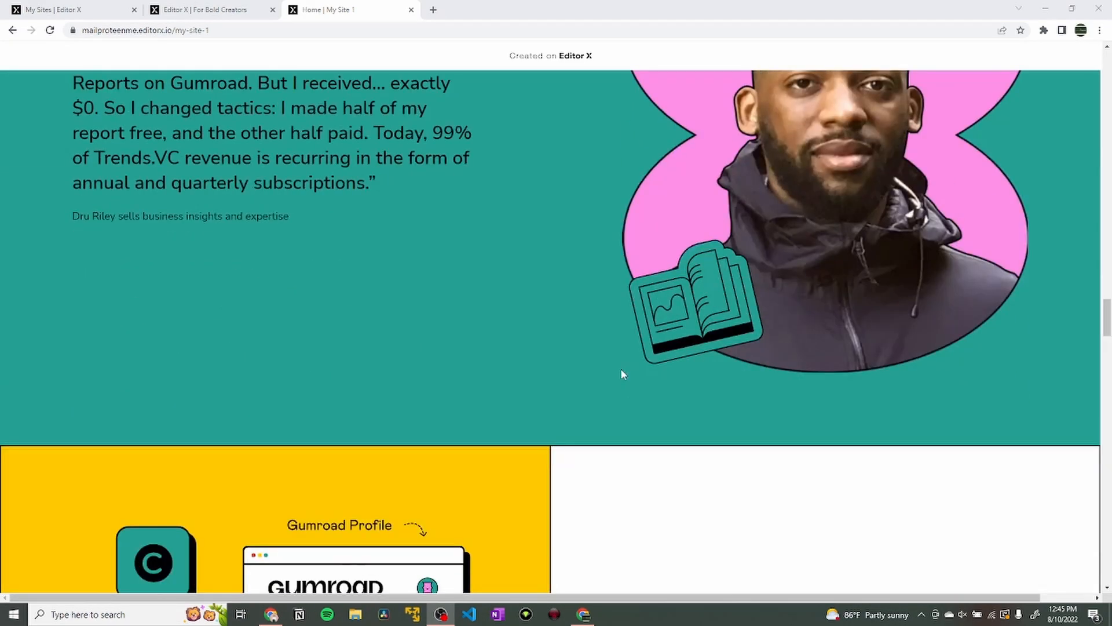
scroll(622, 373, down, 4)
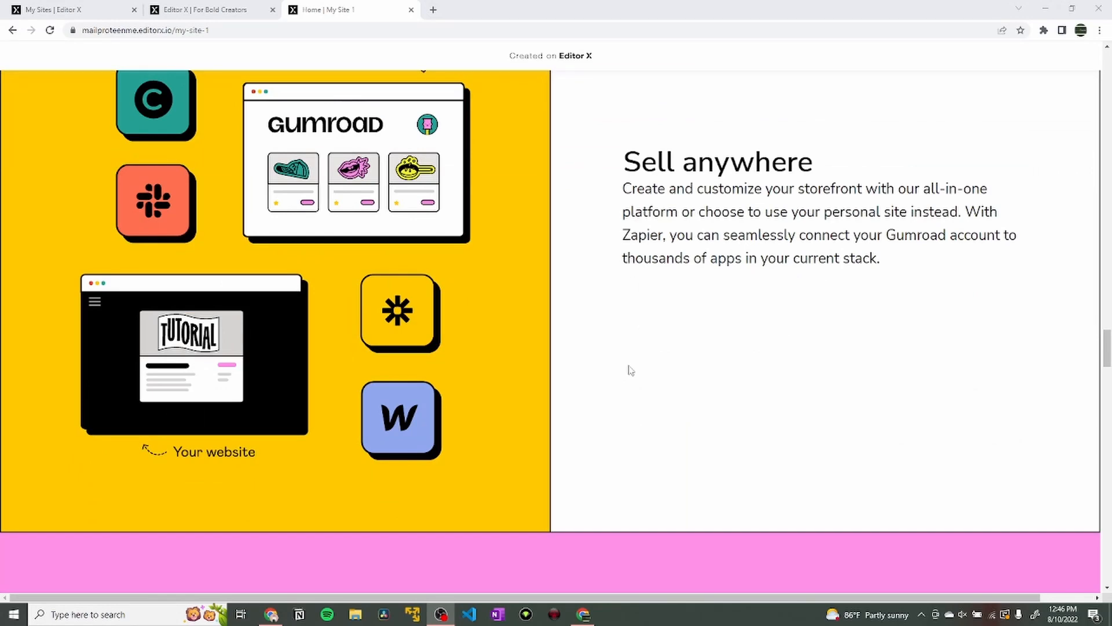
scroll(631, 371, up, 20)
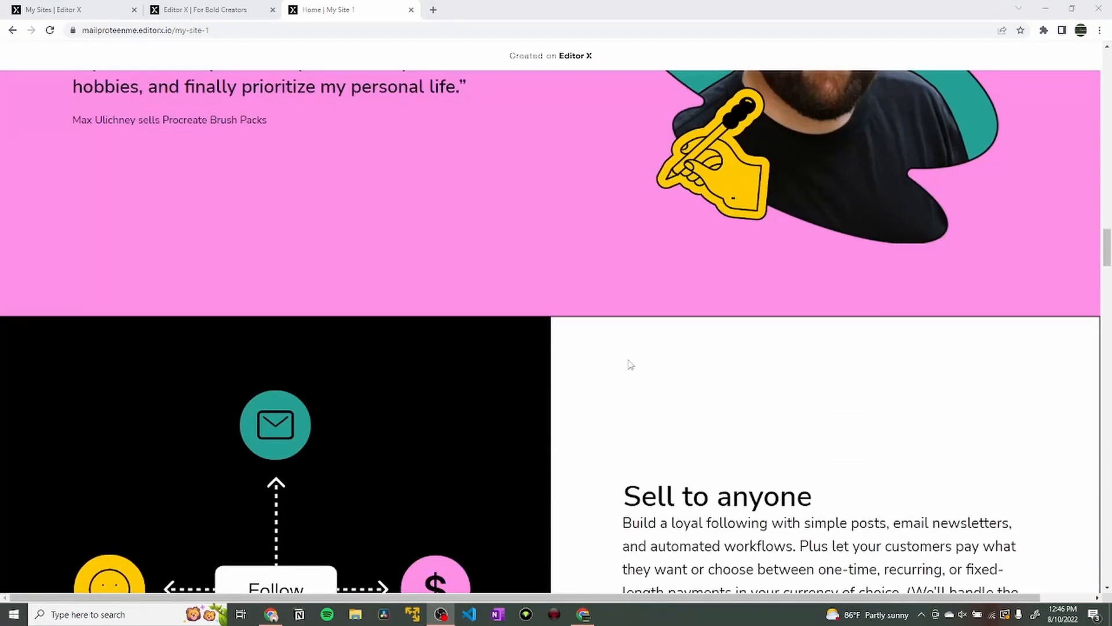
scroll(630, 364, up, 10)
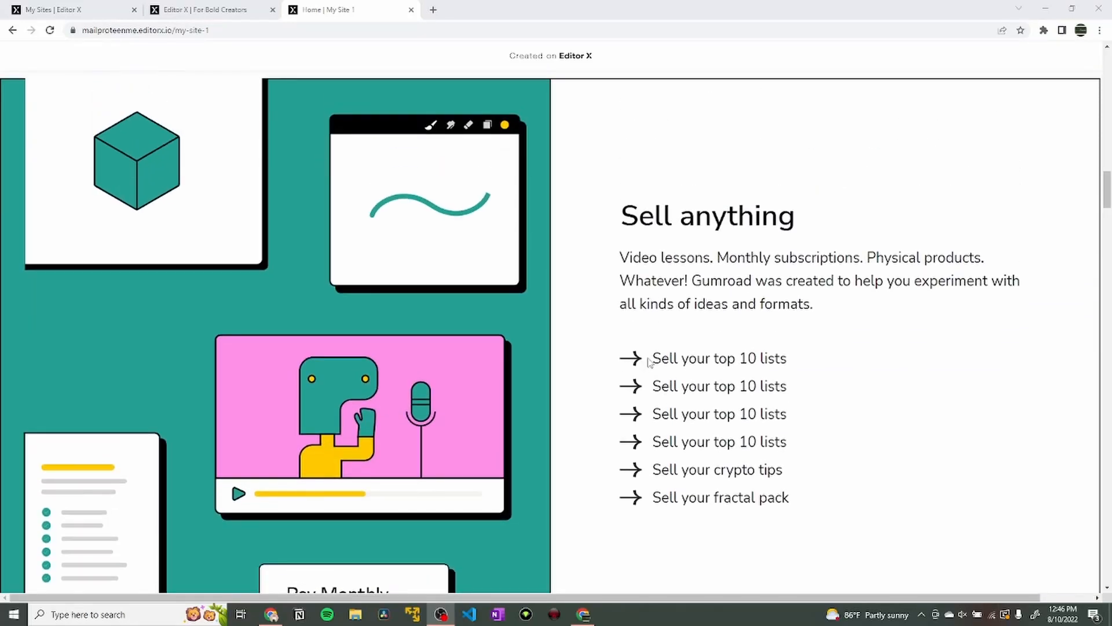
scroll(649, 360, up, 1)
scroll(648, 320, down, 2)
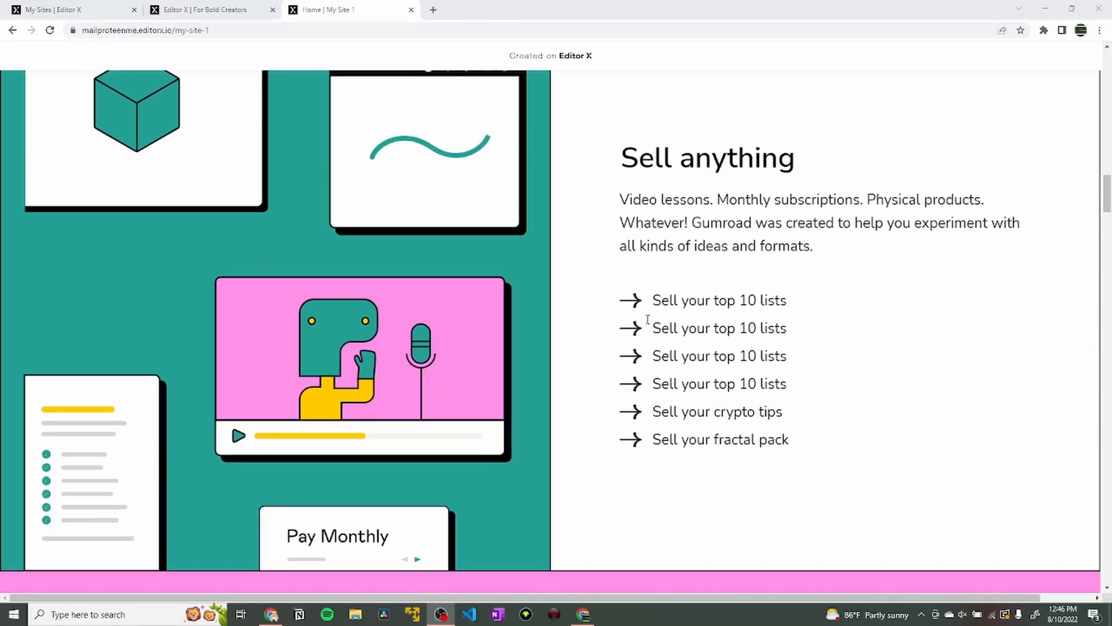
click(242, 8)
scroll(408, 446, down, 2)
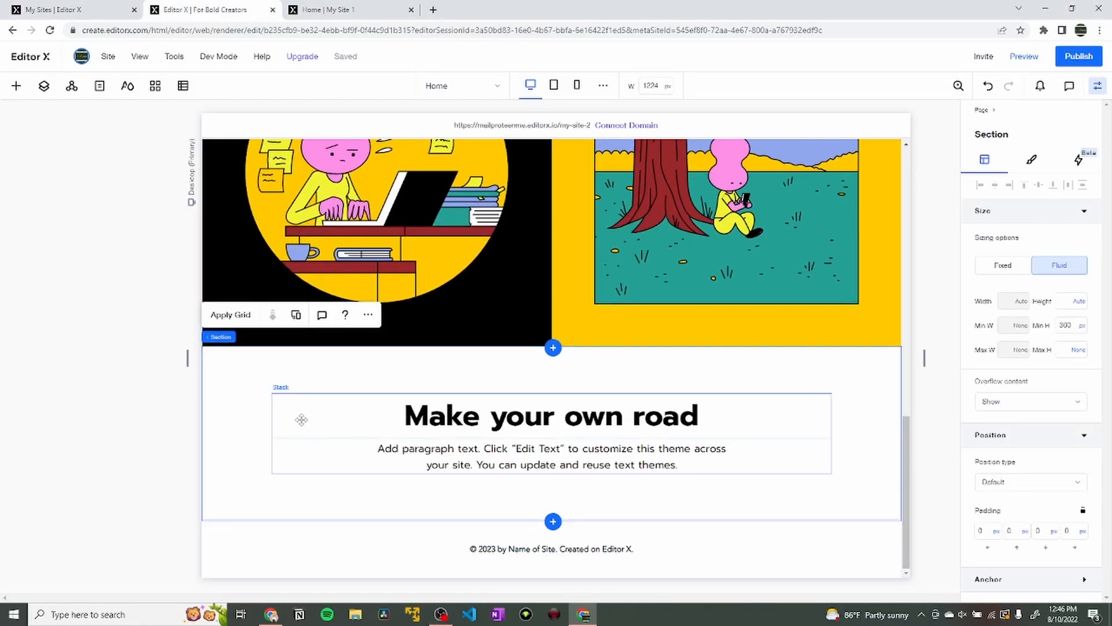
click(553, 522)
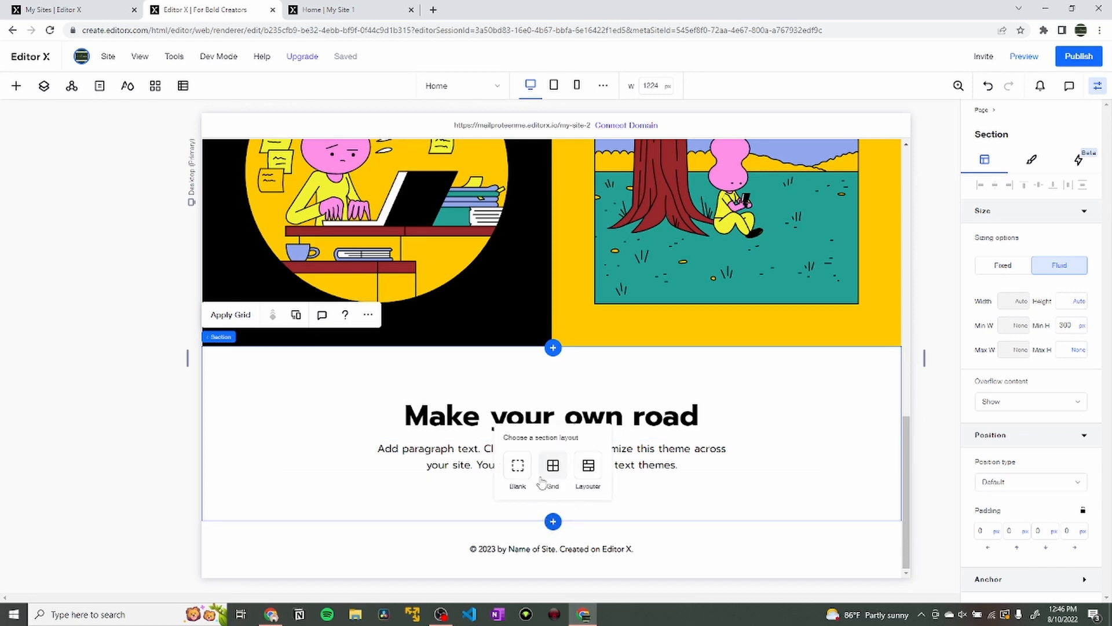
click(609, 327)
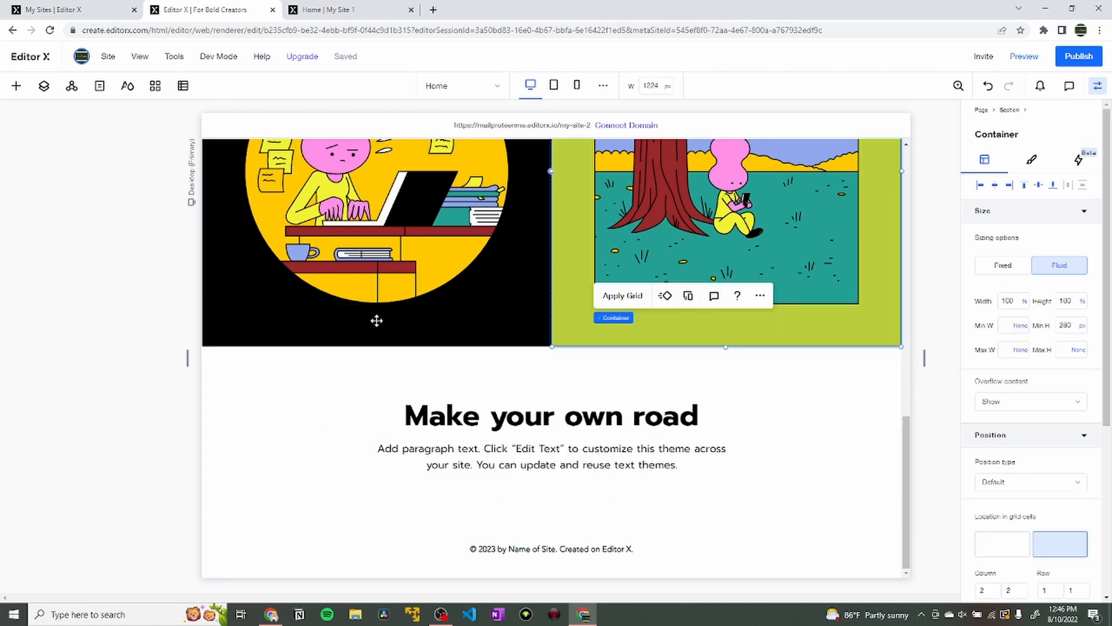
Check the two-column illustration section and the "Make your own road" area on the reference site, and return to the Editor X page.
key(ctrl+Tab)
scroll(447, 305, up, 13)
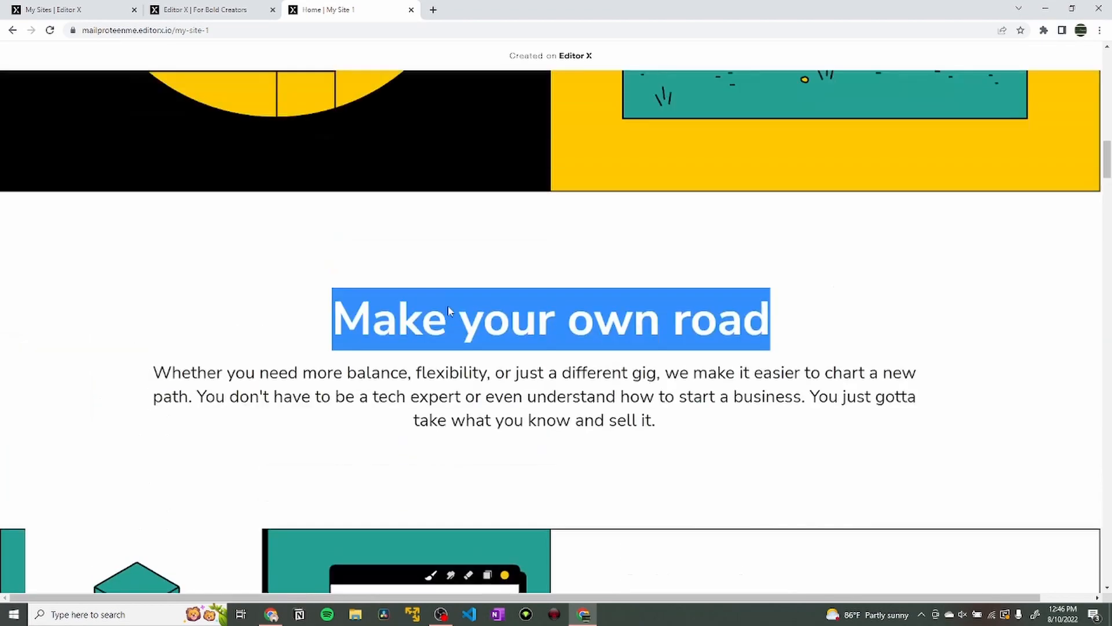
scroll(448, 305, up, 8)
scroll(447, 305, down, 11)
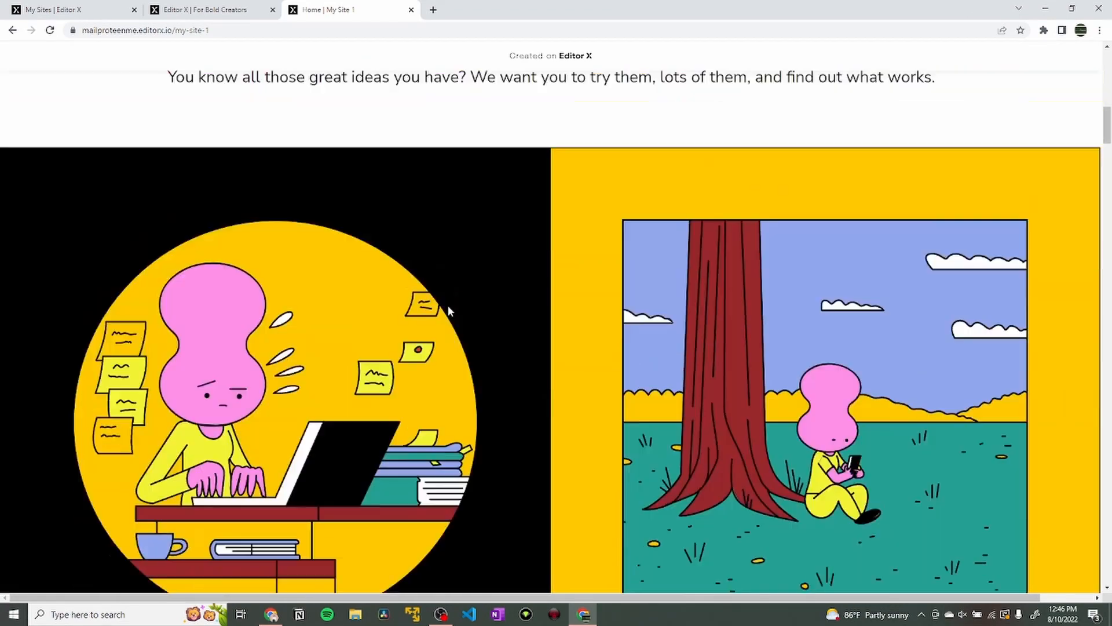
scroll(450, 311, up, 5)
key(ctrl+shift+Tab)
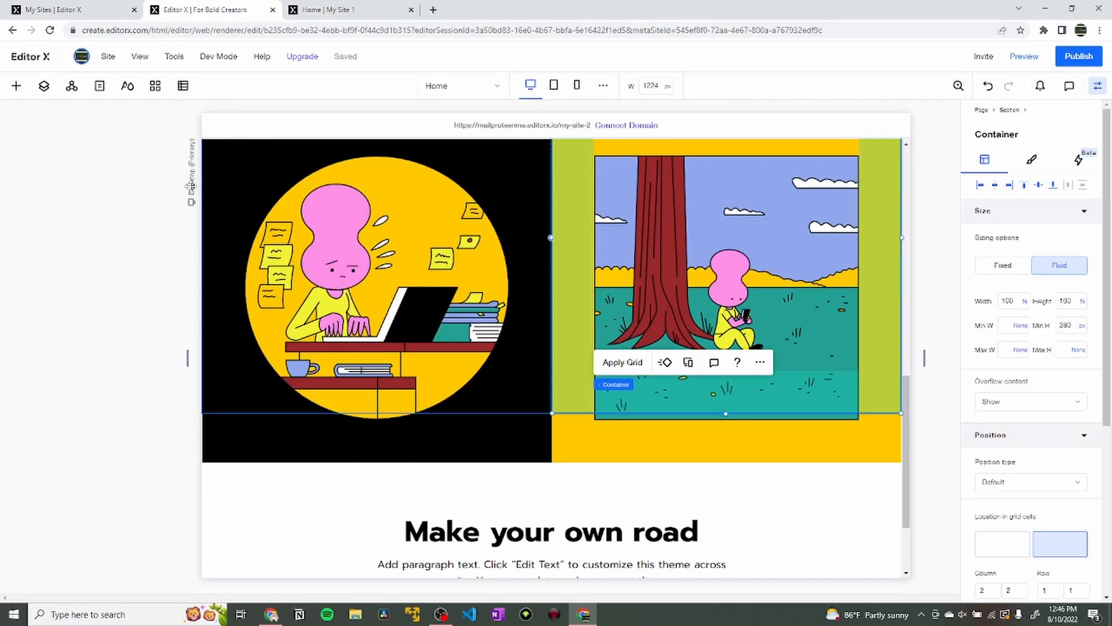
Duplicate the two-column illustration section and move the copy below the "Make your own road" section.
click(253, 202)
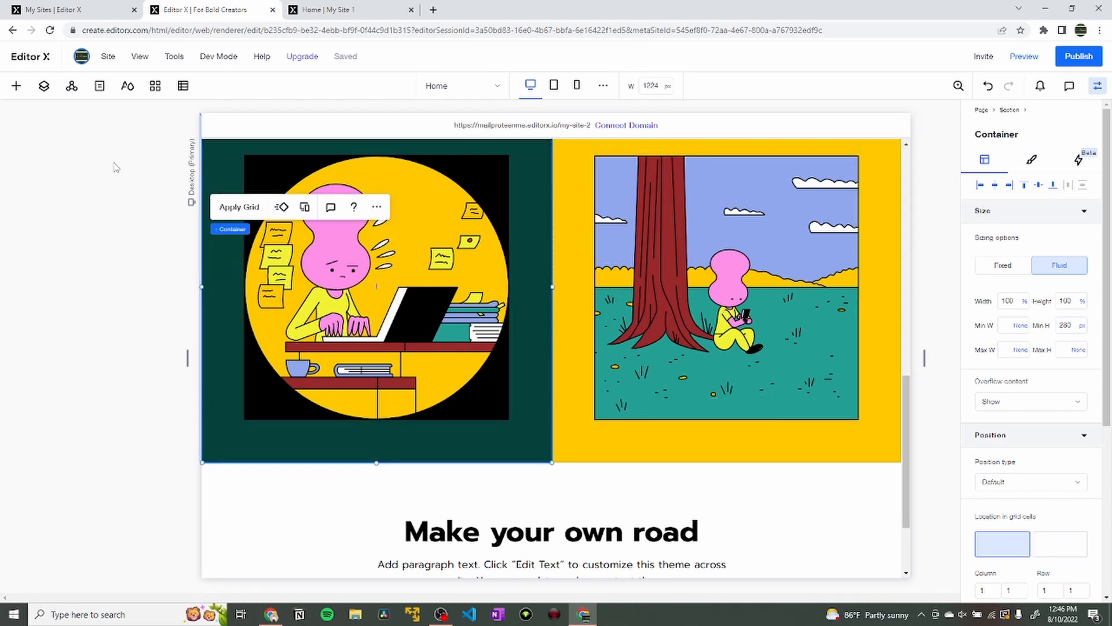
click(44, 86)
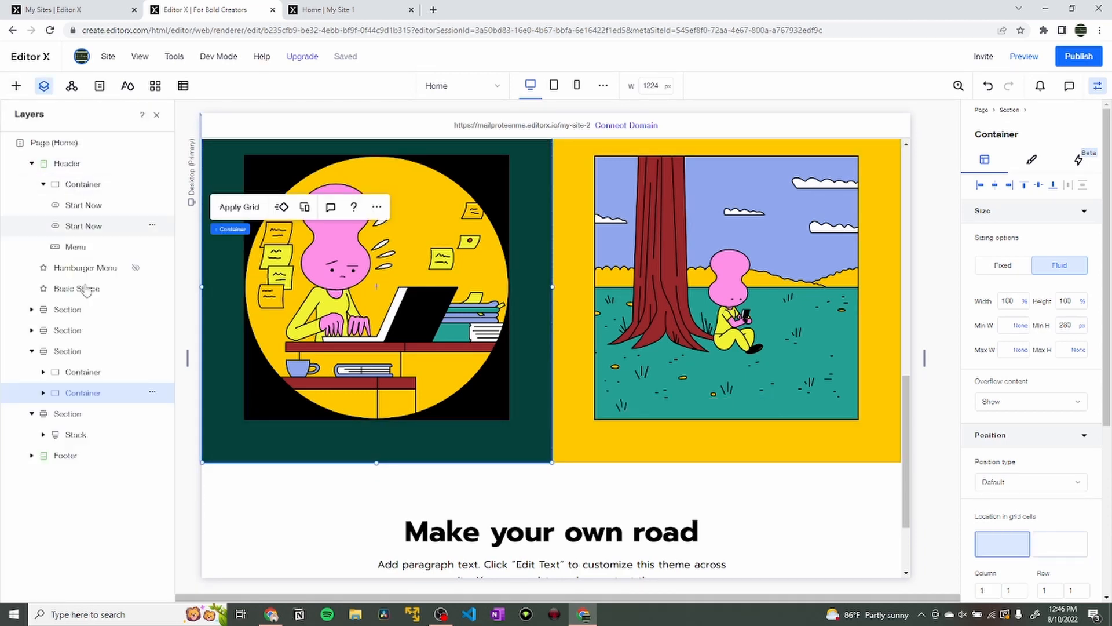
click(68, 352)
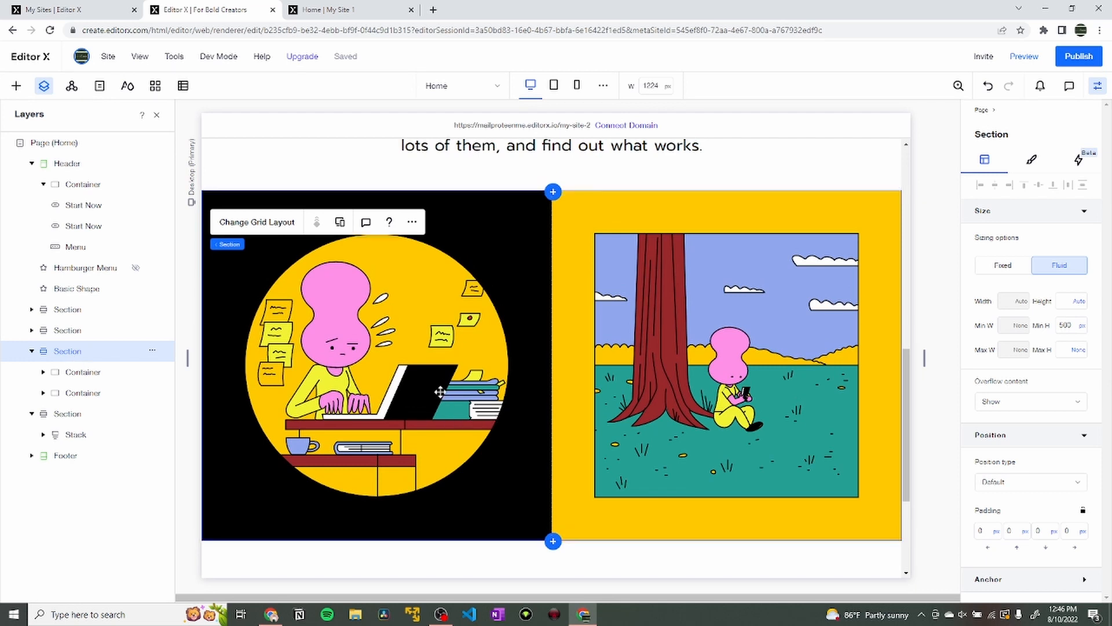
key(ctrl+d)
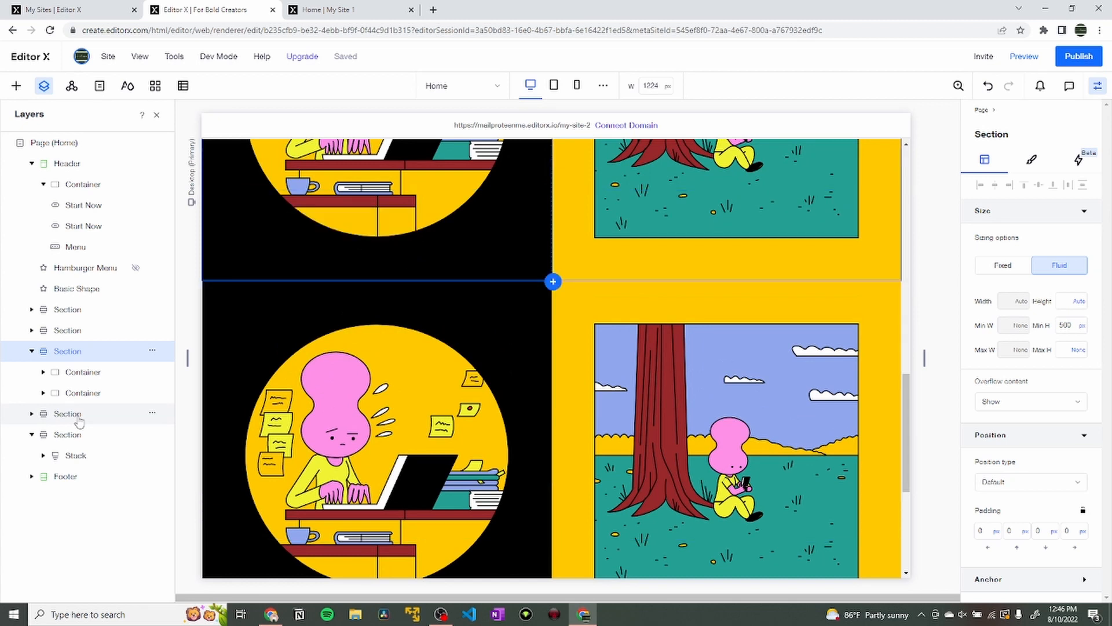
mouse_move(75, 427)
mouse_down()
mouse_move(41, 470)
mouse_move(57, 421)
mouse_up()
drag(65, 416, 65, 453)
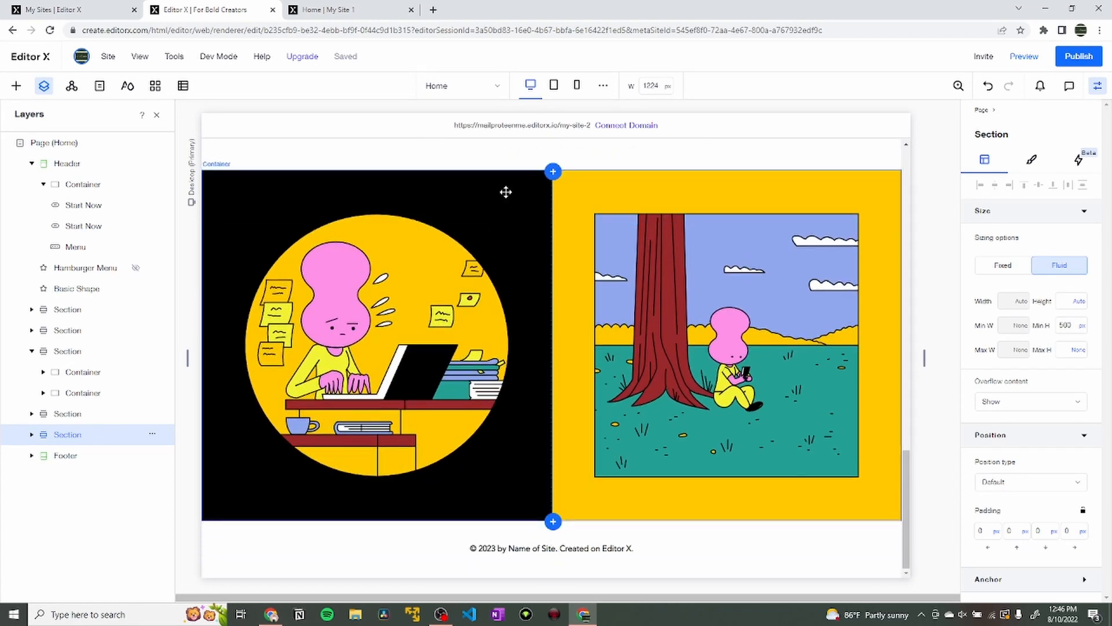
Following the reference site's "Sell anything" section, give the duplicated section's laptop-illustration container a custom background color of #23A094.
click(324, 9)
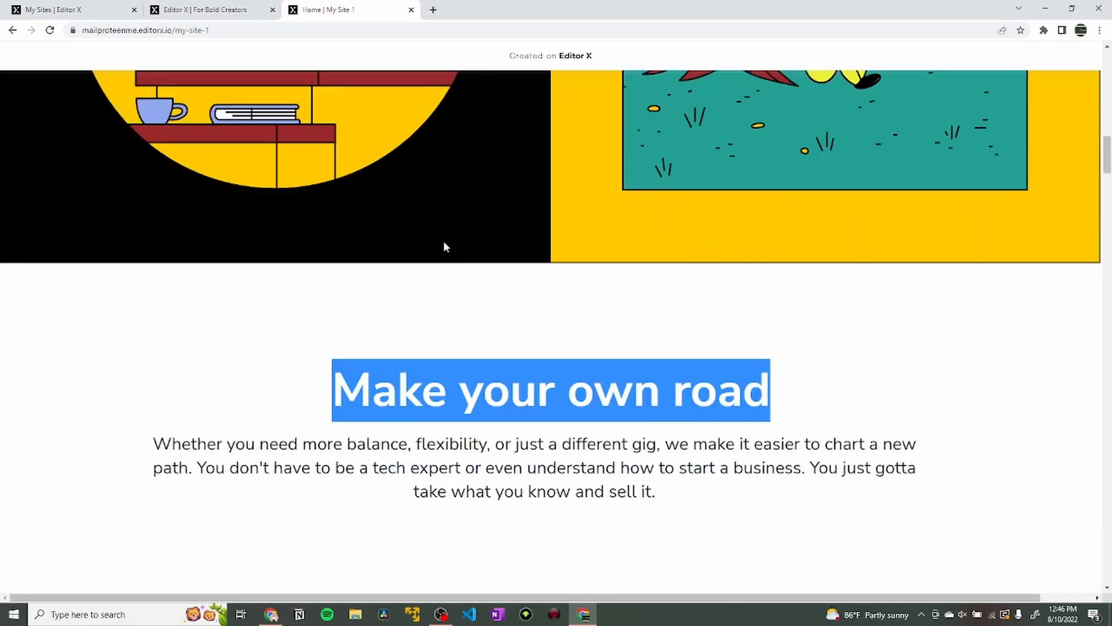
scroll(444, 247, down, 8)
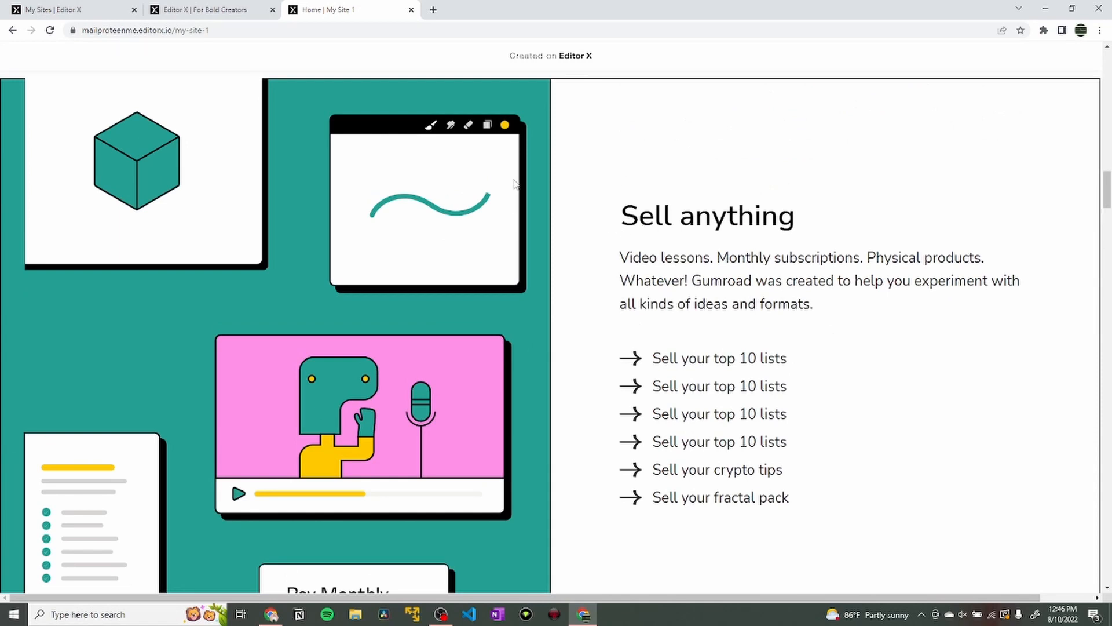
key(ctrl+shift+Tab)
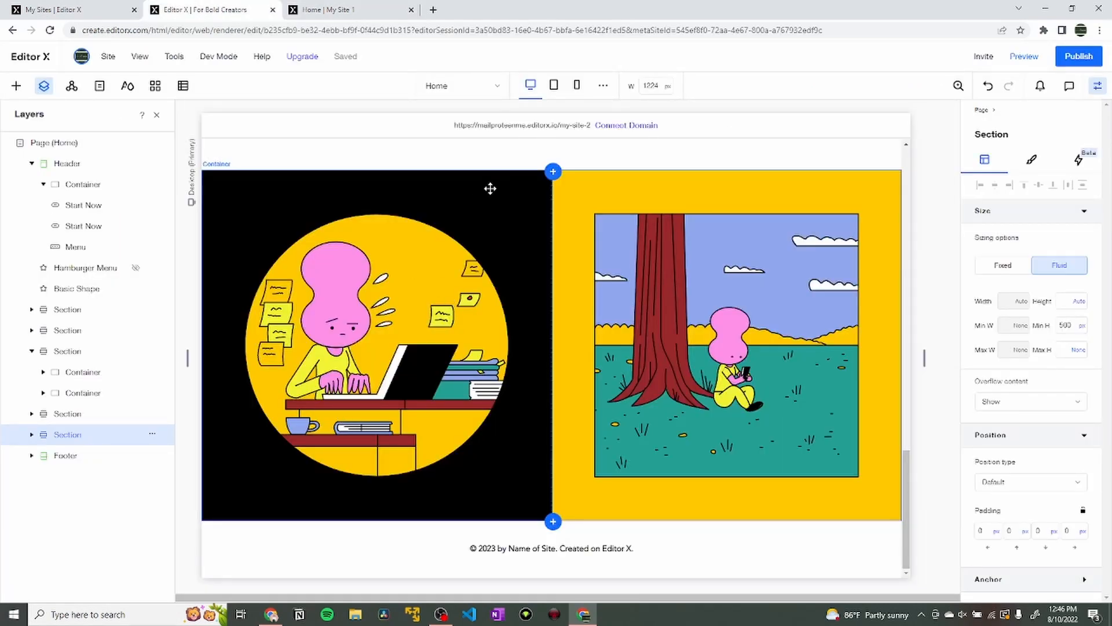
click(512, 191)
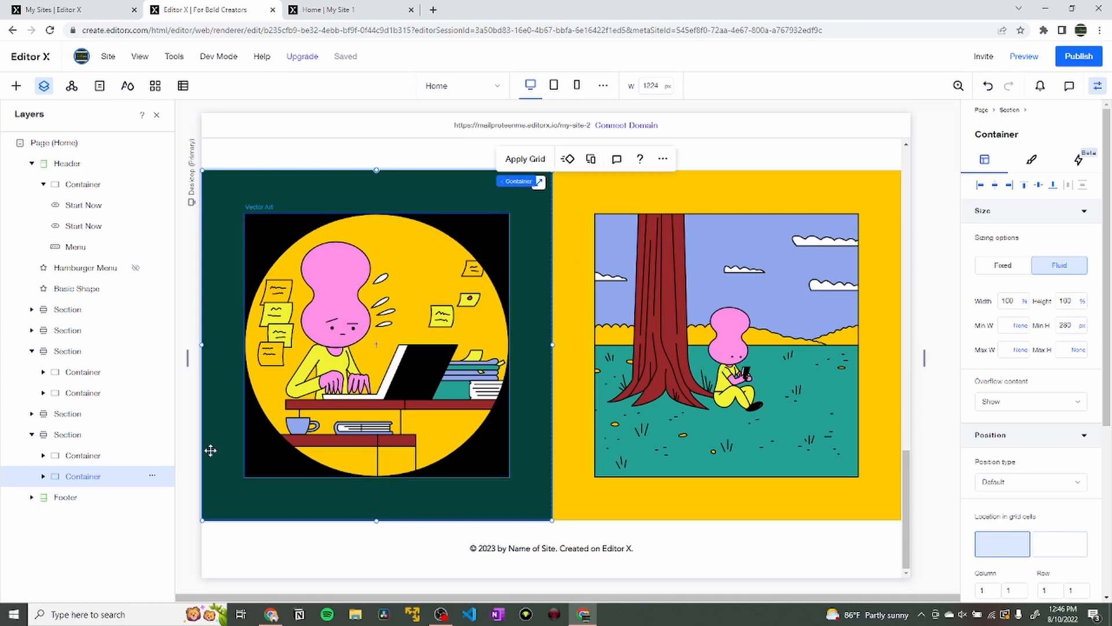
click(43, 456)
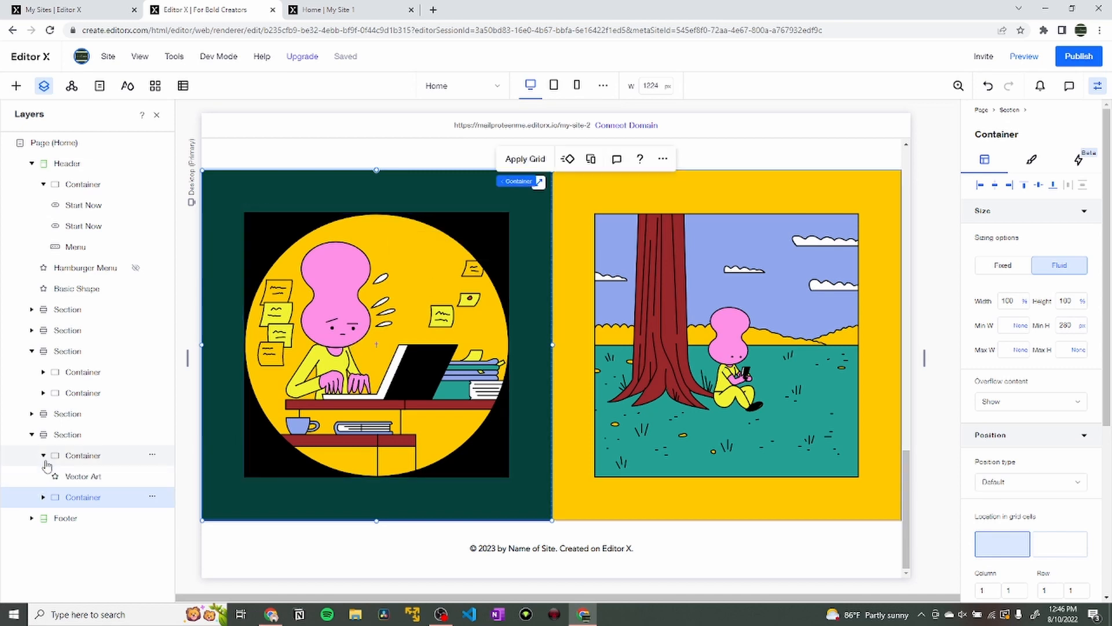
click(82, 457)
scroll(486, 394, up, 1)
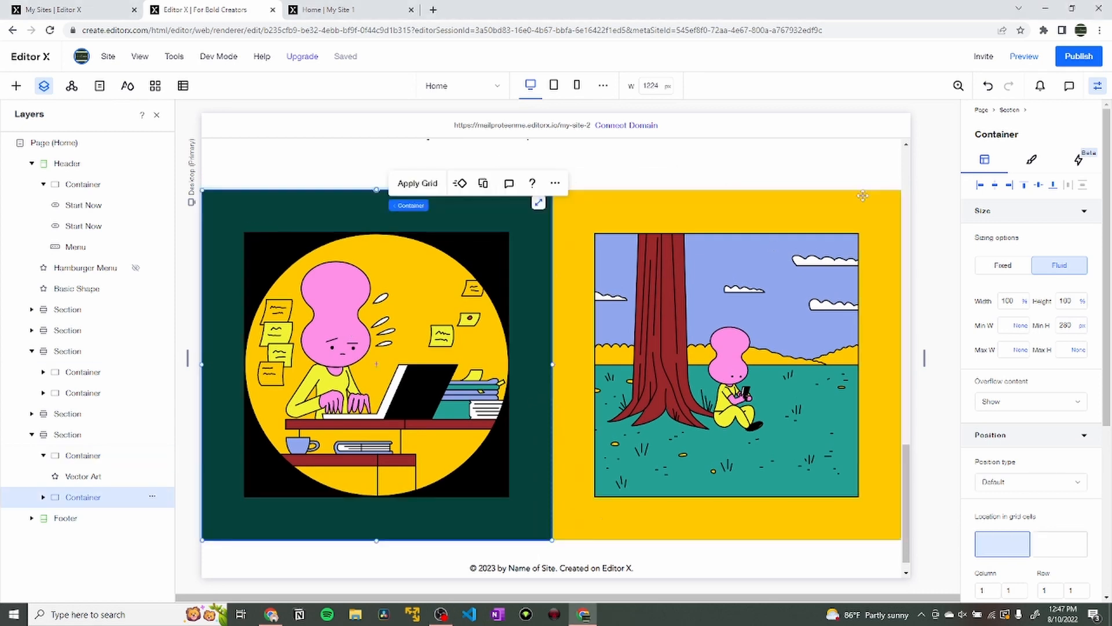
click(1031, 163)
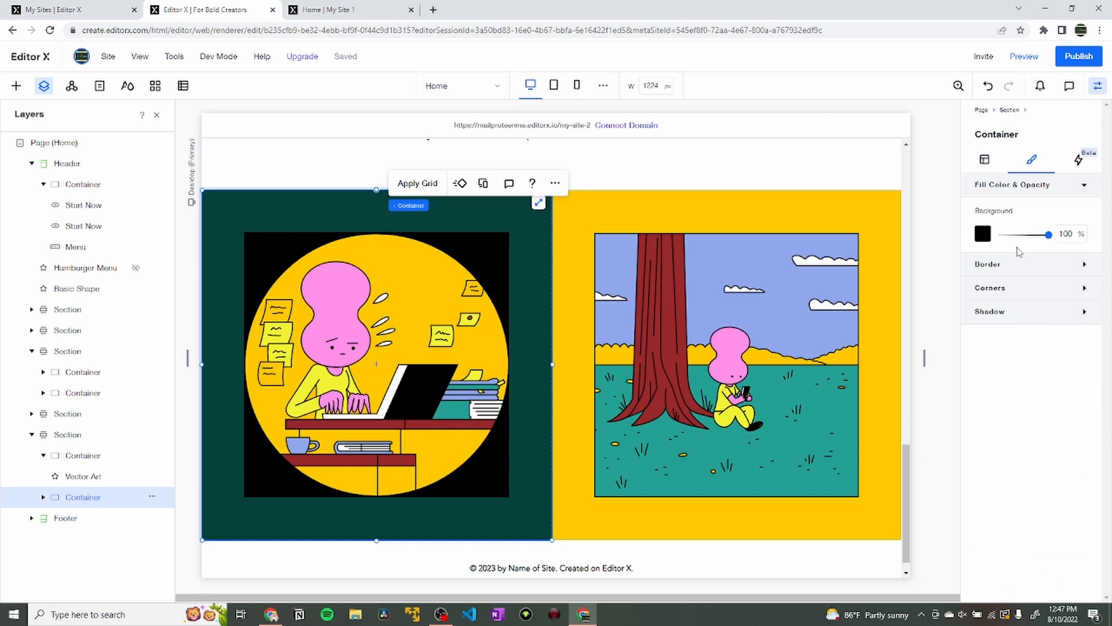
click(983, 235)
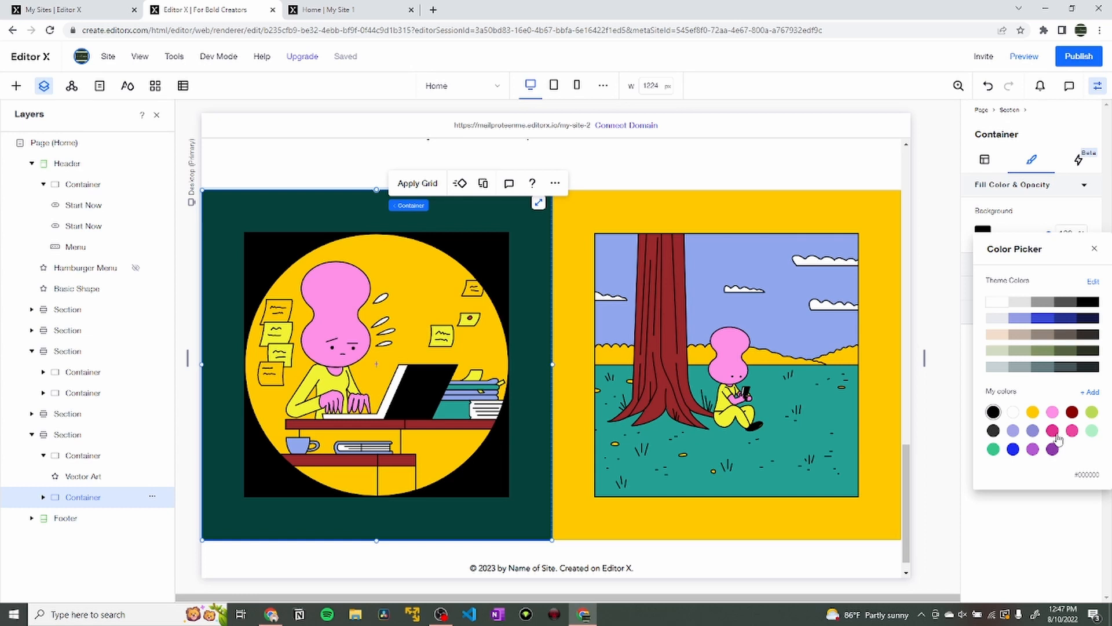
click(1090, 393)
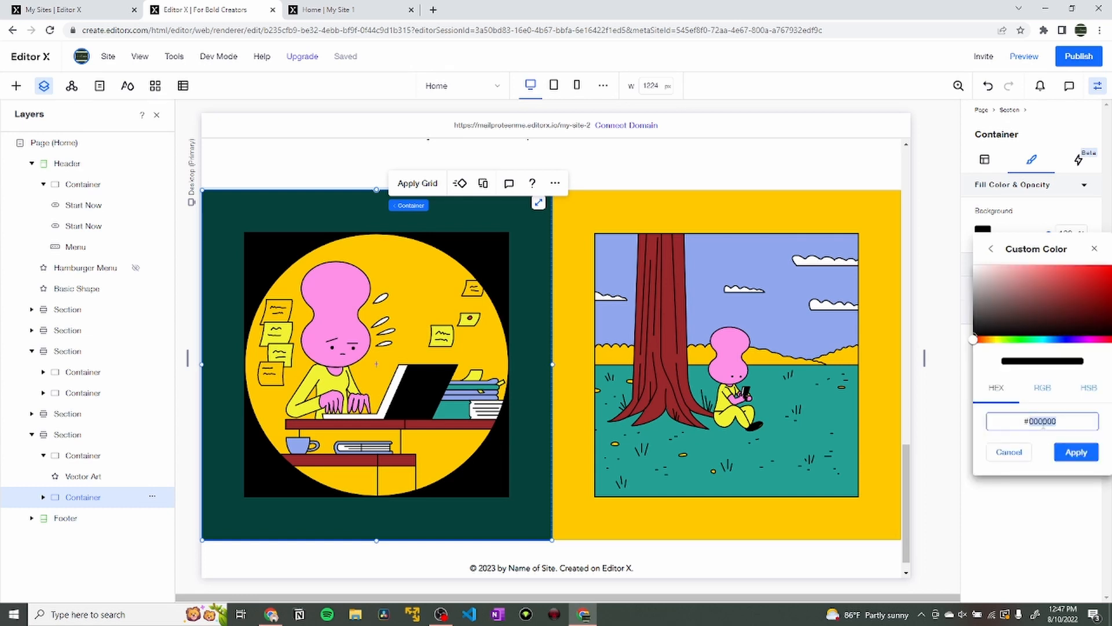
text(23A094)
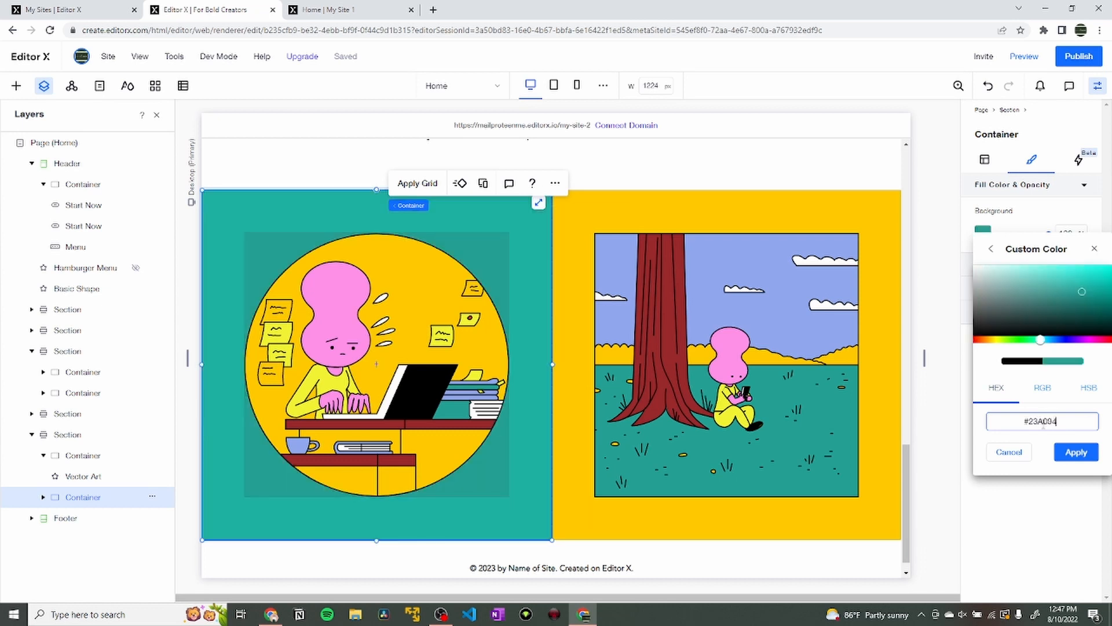
click(1076, 451)
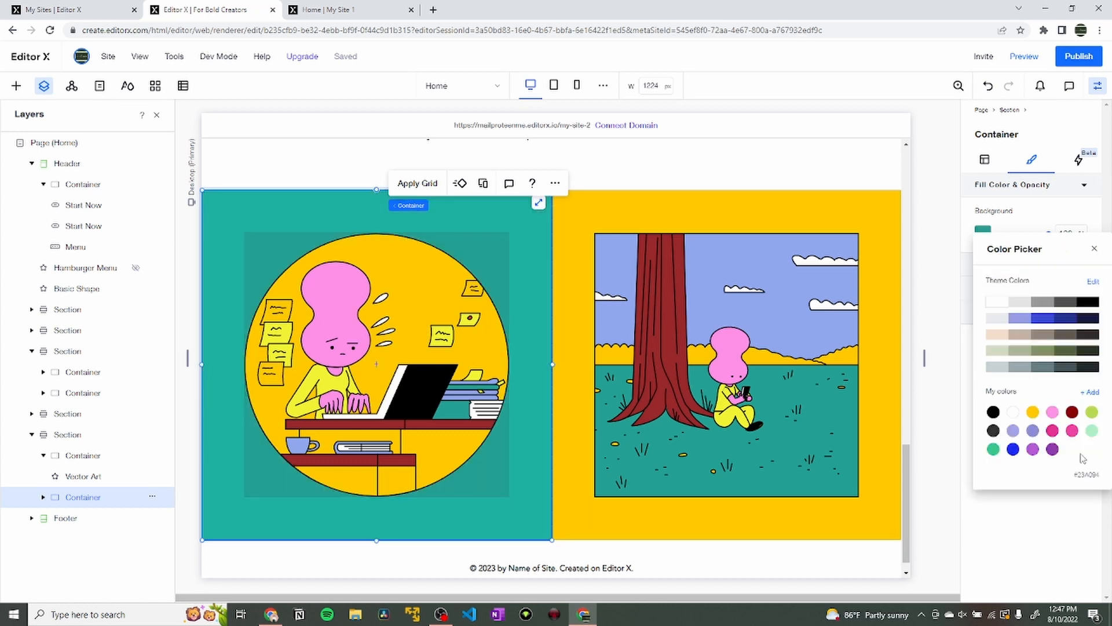
click(1069, 498)
click(984, 162)
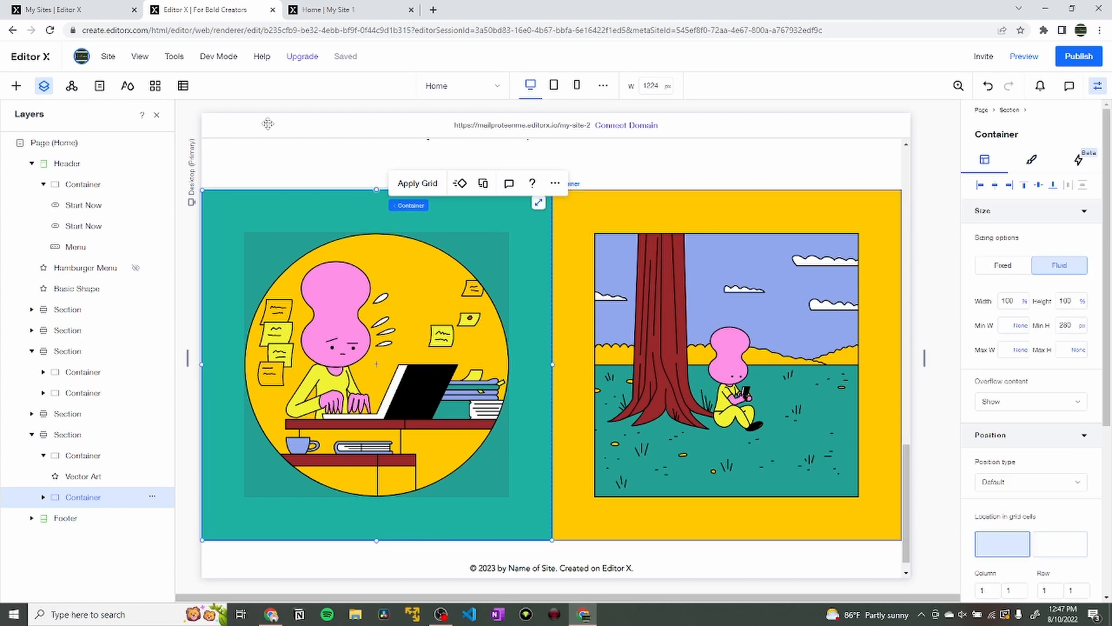
Compare with the reference site, and set the teal container's padding to 0 vw on all four sides.
click(334, 6)
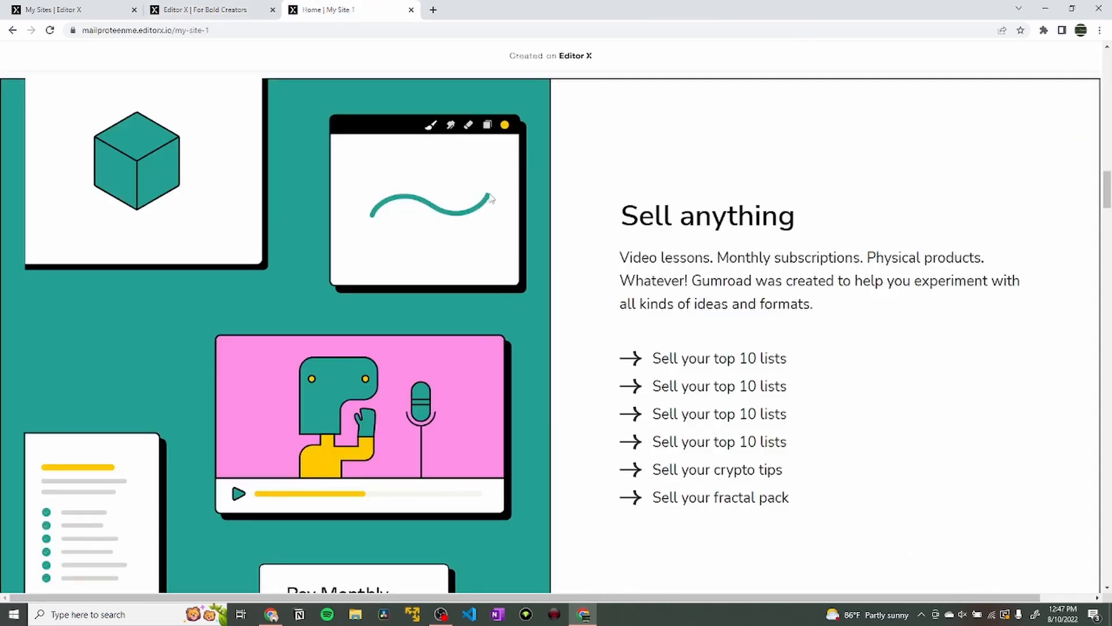
key(ctrl+shift+Tab)
scroll(1040, 372, down, 5)
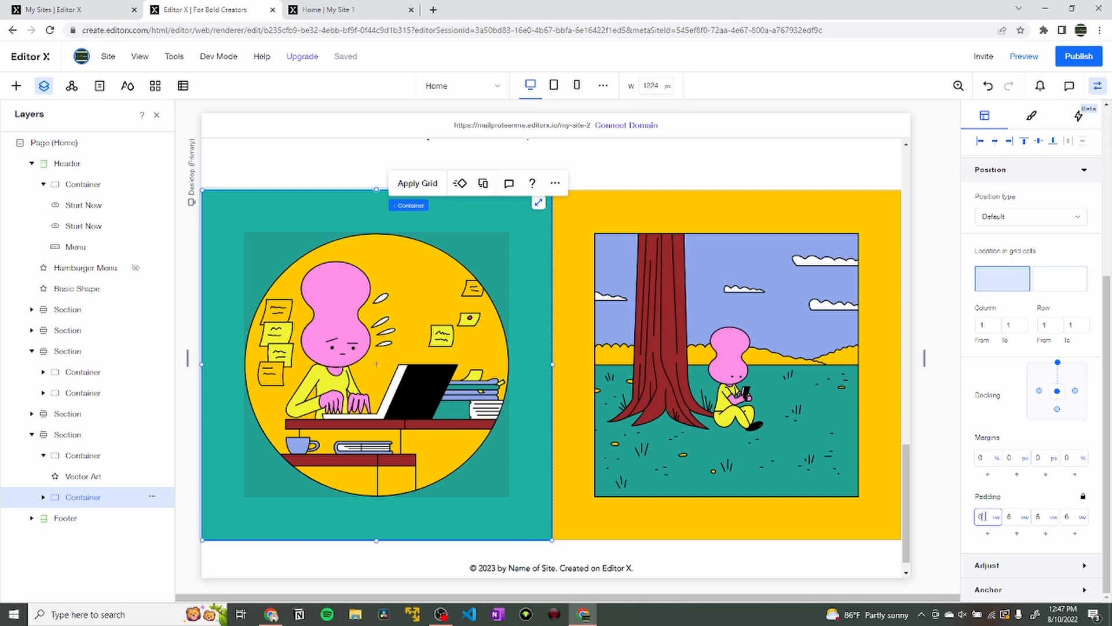
click(983, 515)
text(0)
click(1008, 517)
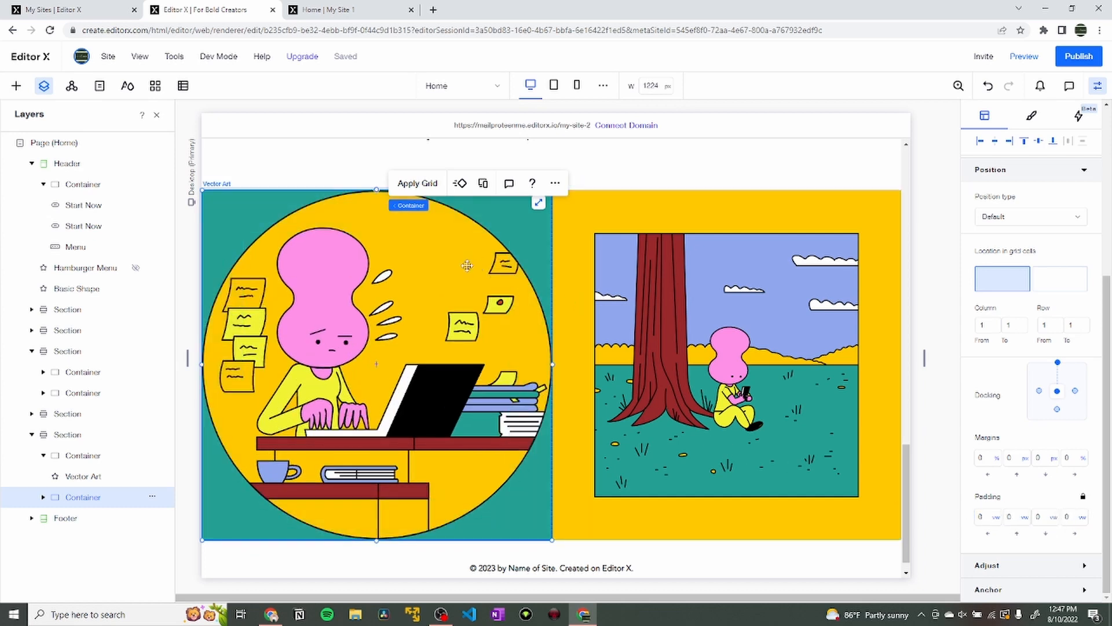
Replace the laptop vector art in the teal container with feature-1.svg from the site files.
click(290, 265)
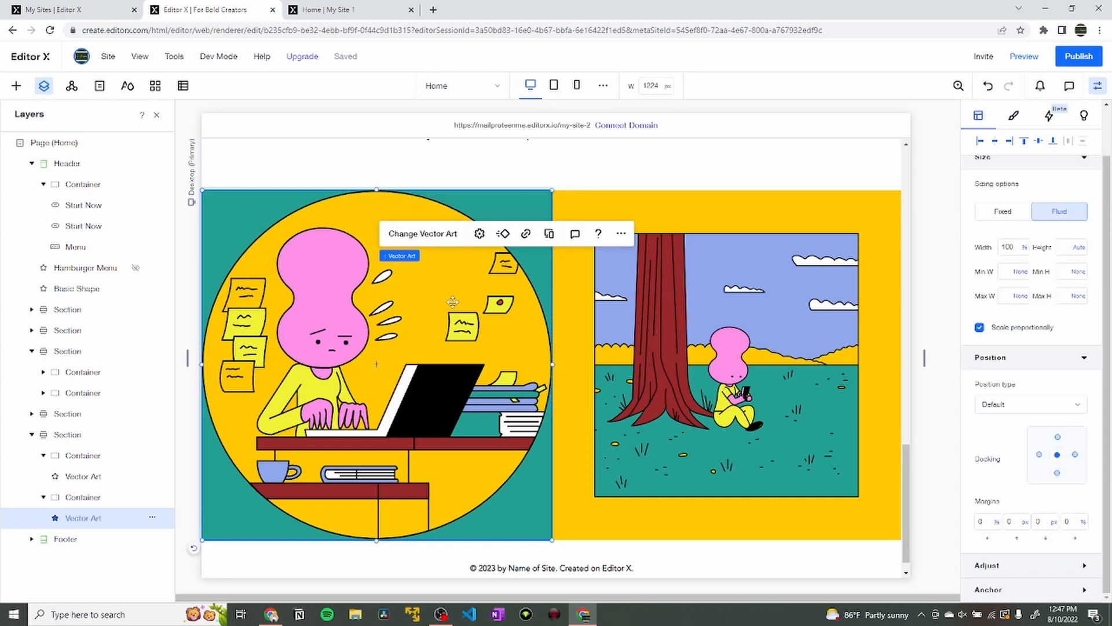
click(444, 238)
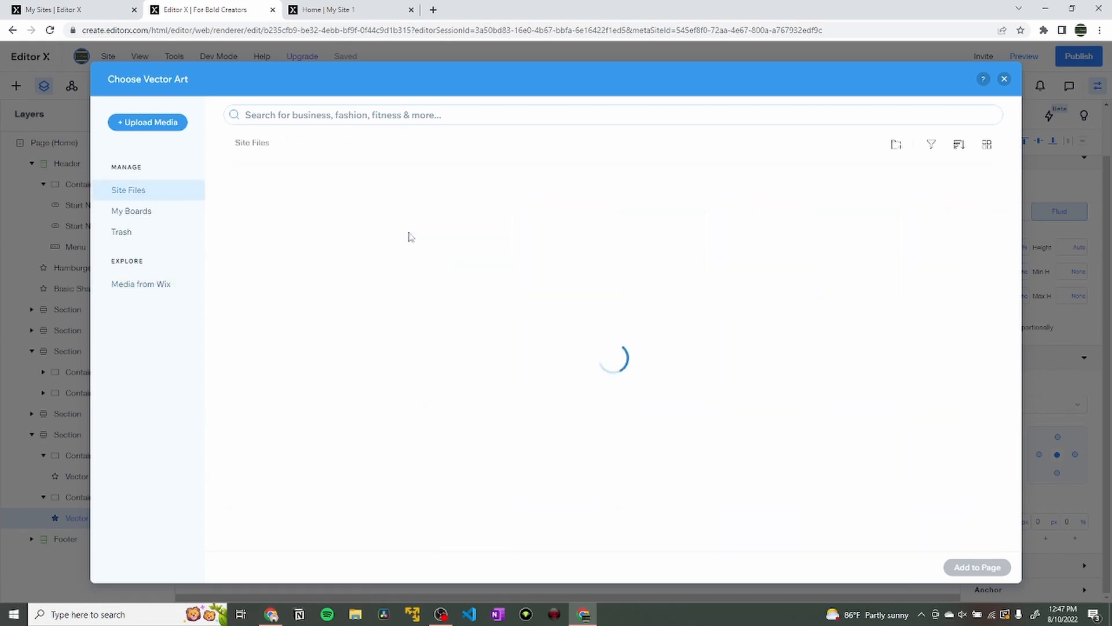
scroll(436, 253, down, 4)
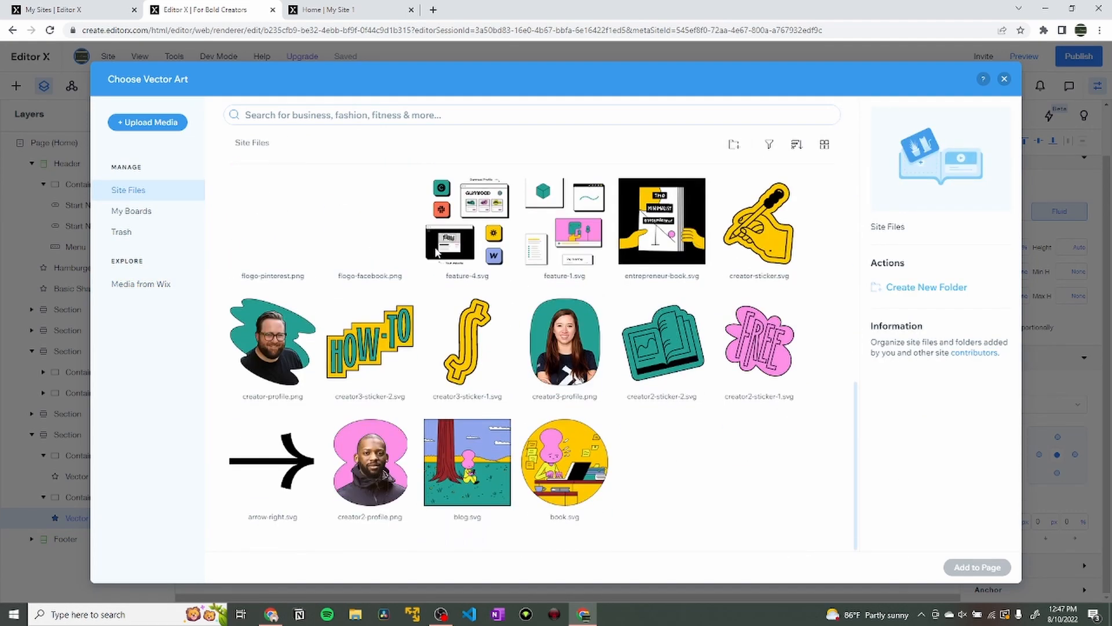
click(565, 220)
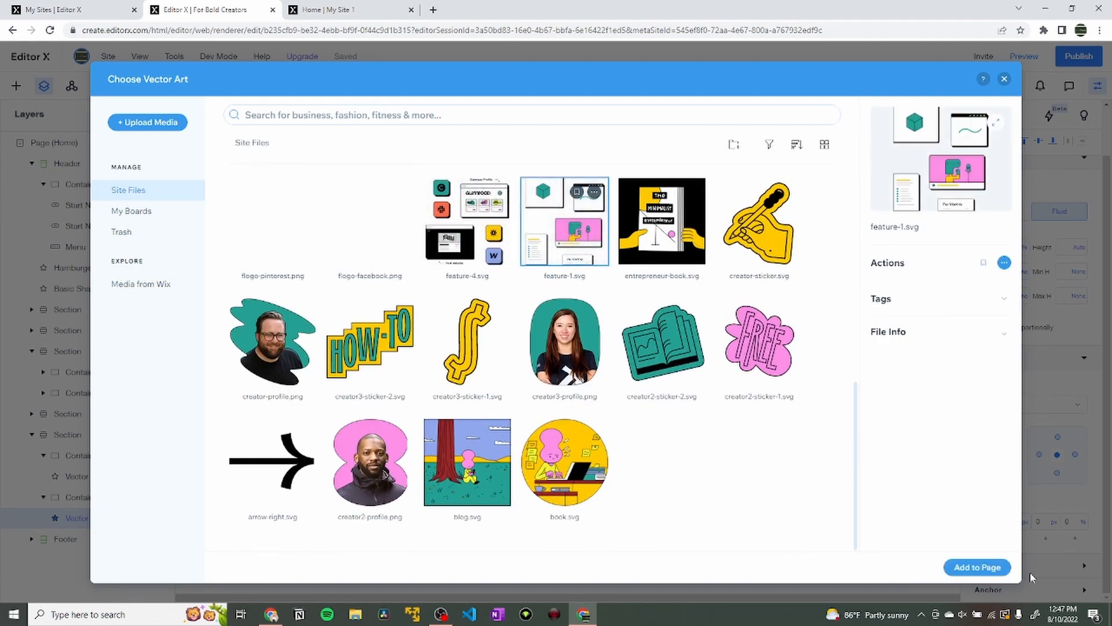
click(985, 568)
drag(907, 515, 906, 343)
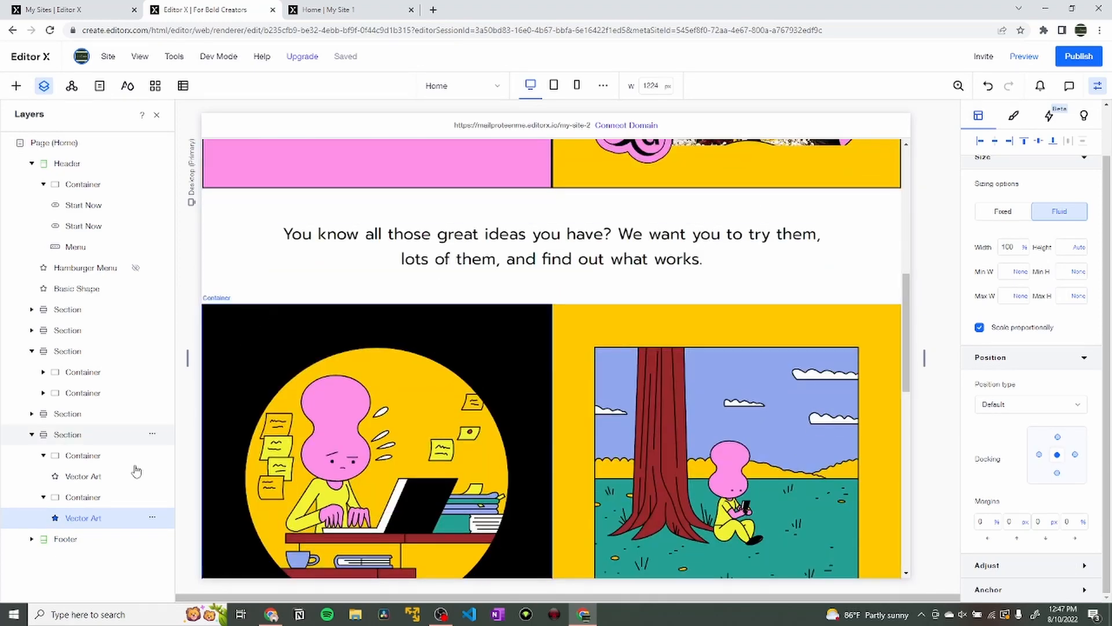
click(116, 434)
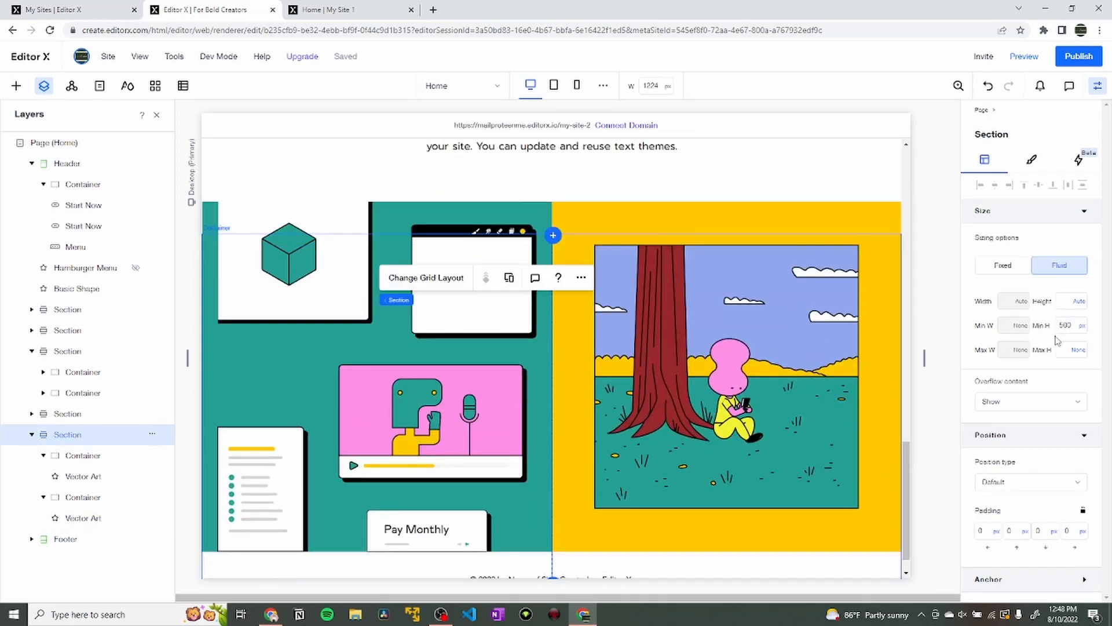
click(1031, 161)
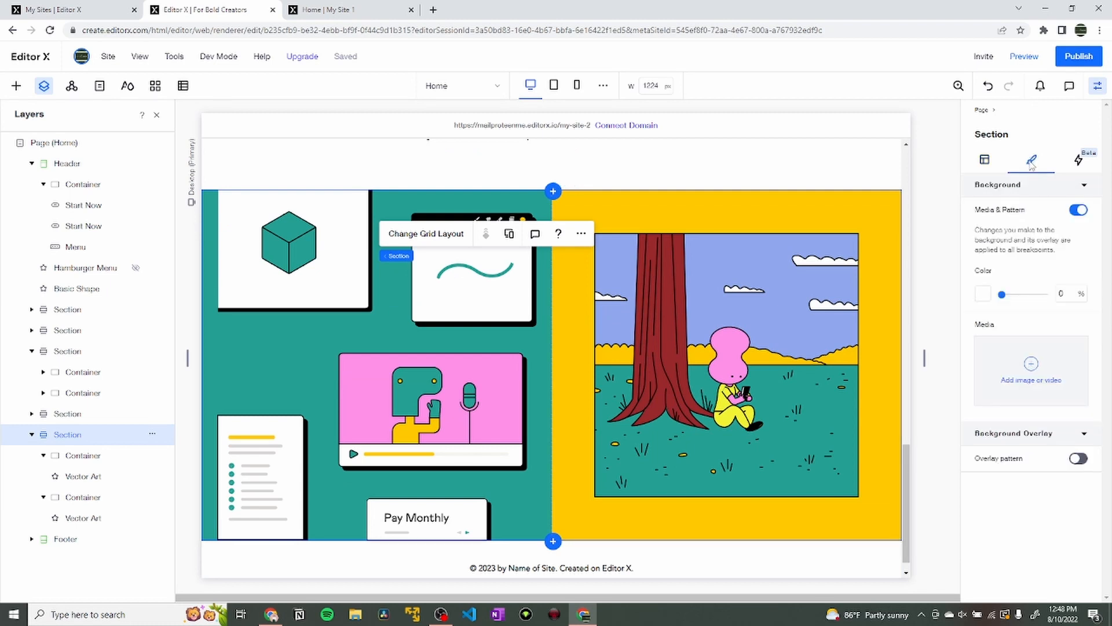
click(992, 164)
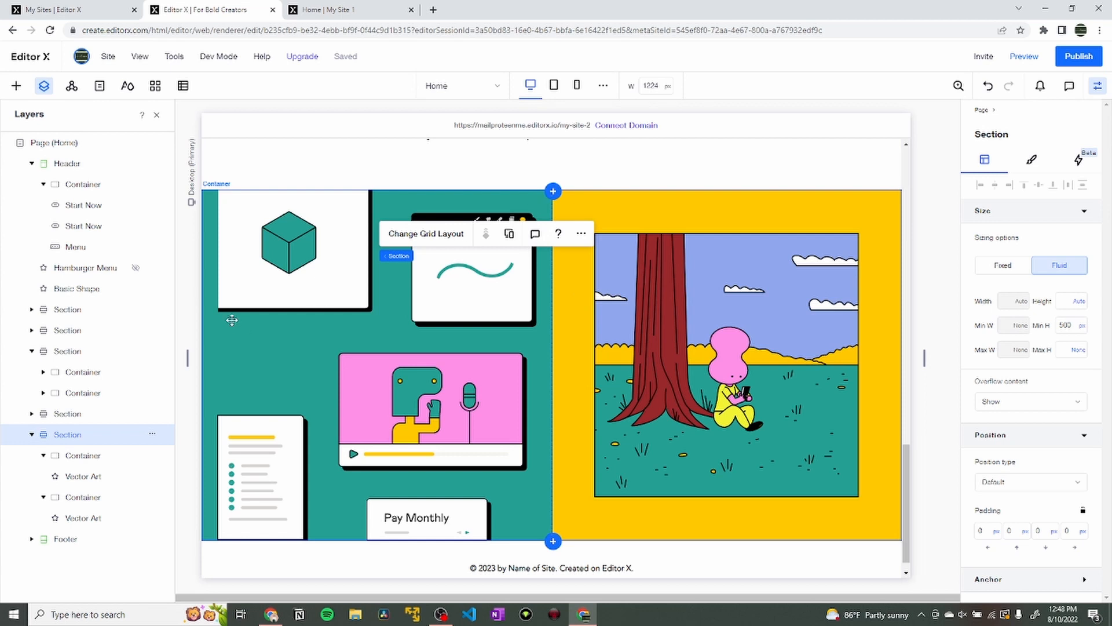
Give the yellow tree-illustration container in the duplicated section a 2 px black border.
click(81, 455)
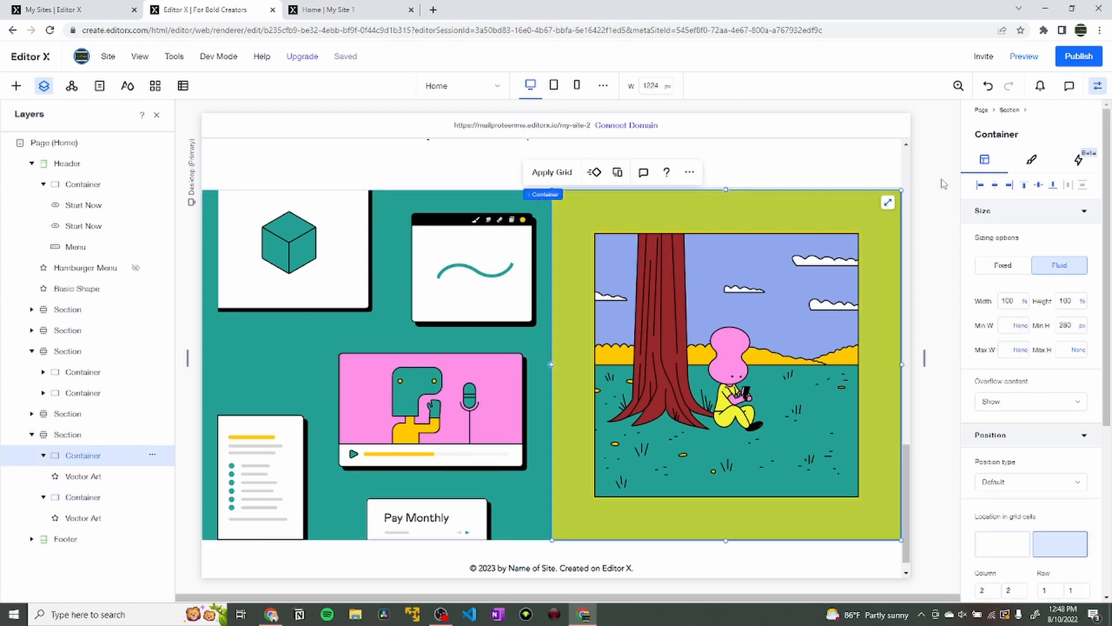
click(1031, 163)
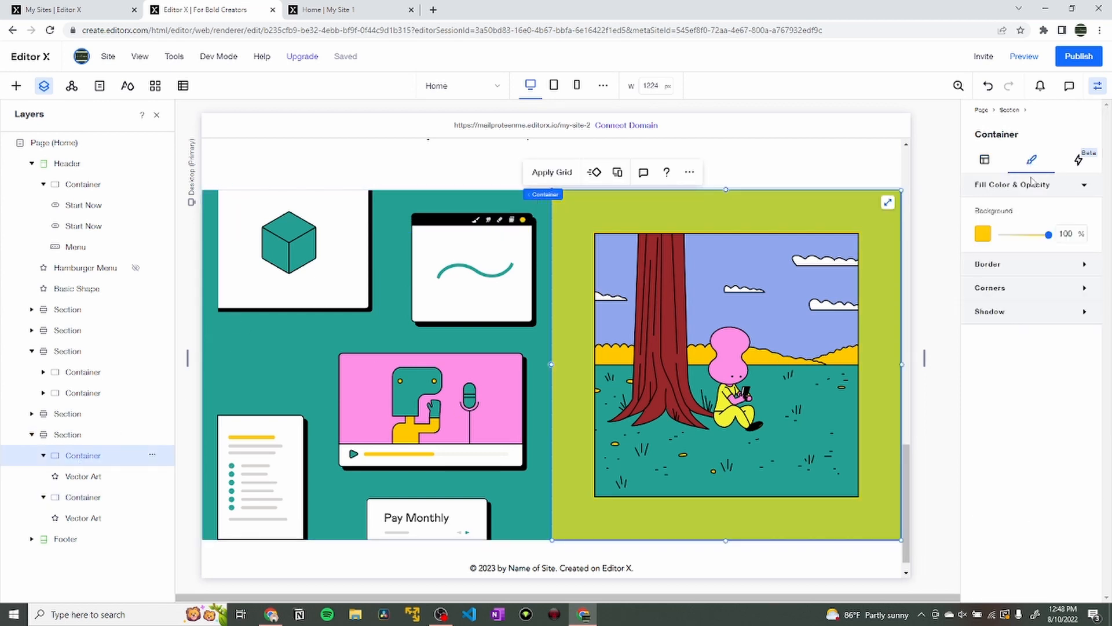
click(1005, 265)
click(1066, 370)
text(2)
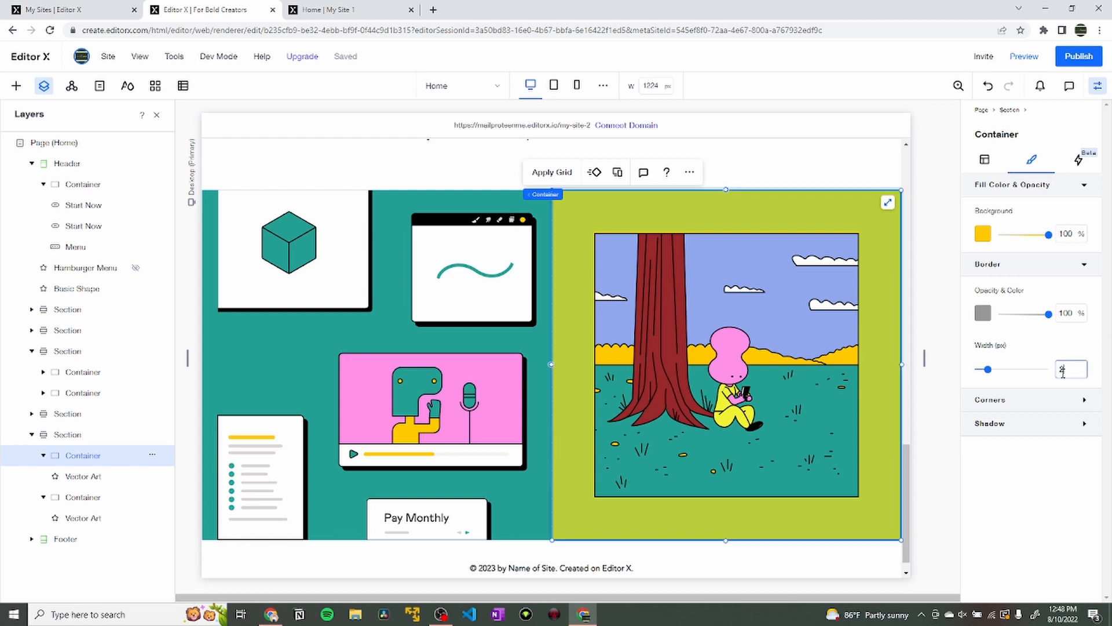
click(983, 313)
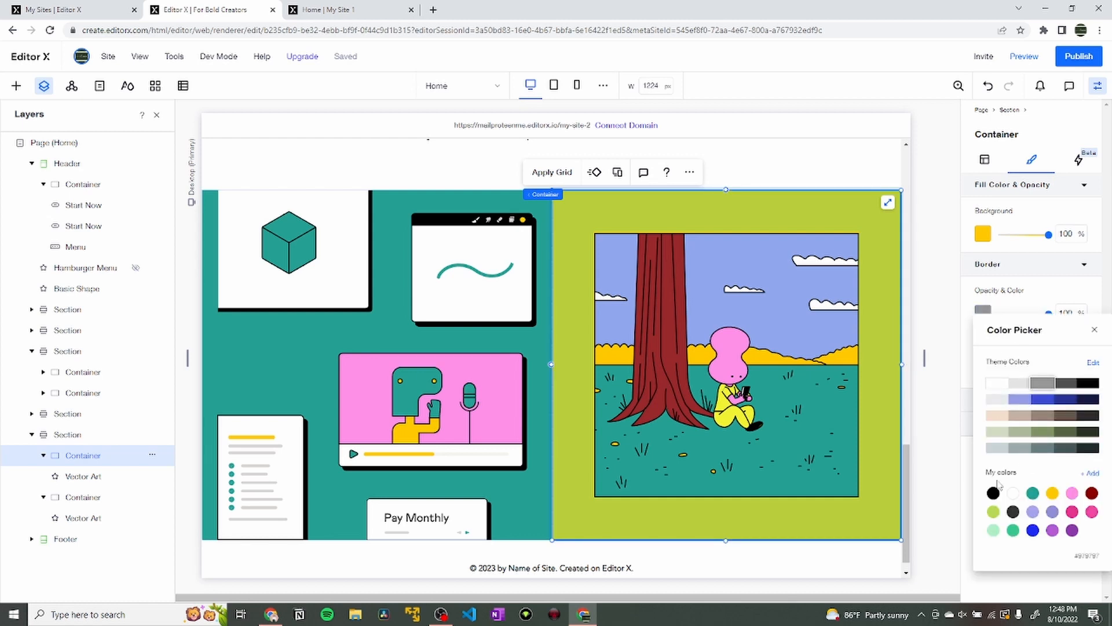
click(993, 493)
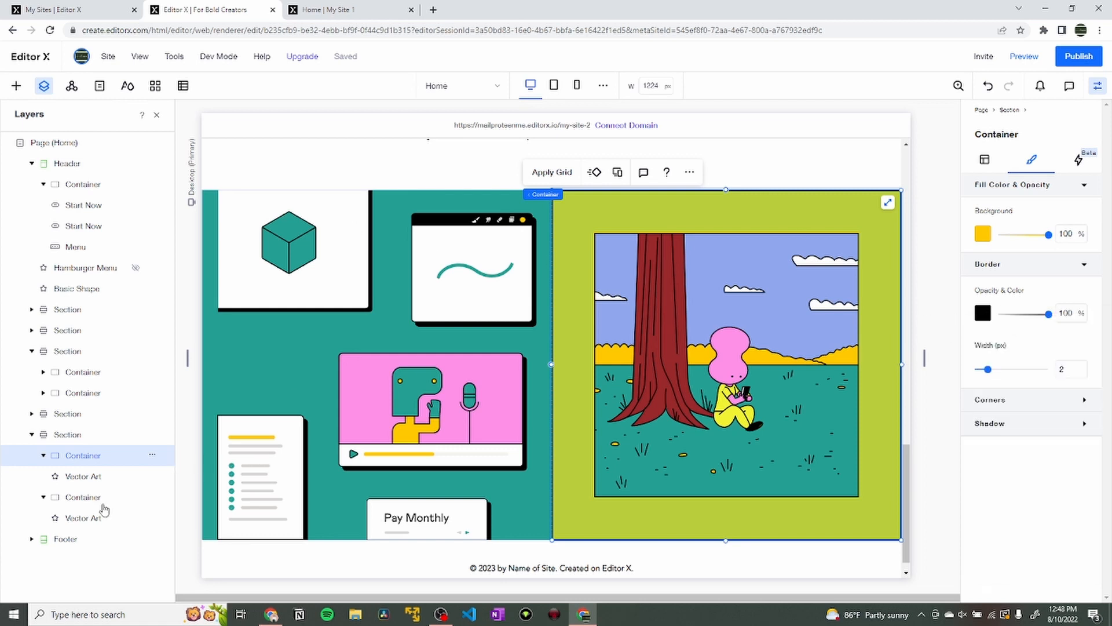
Give the teal feature-illustration container in the duplicated section a 2 px black border.
click(81, 497)
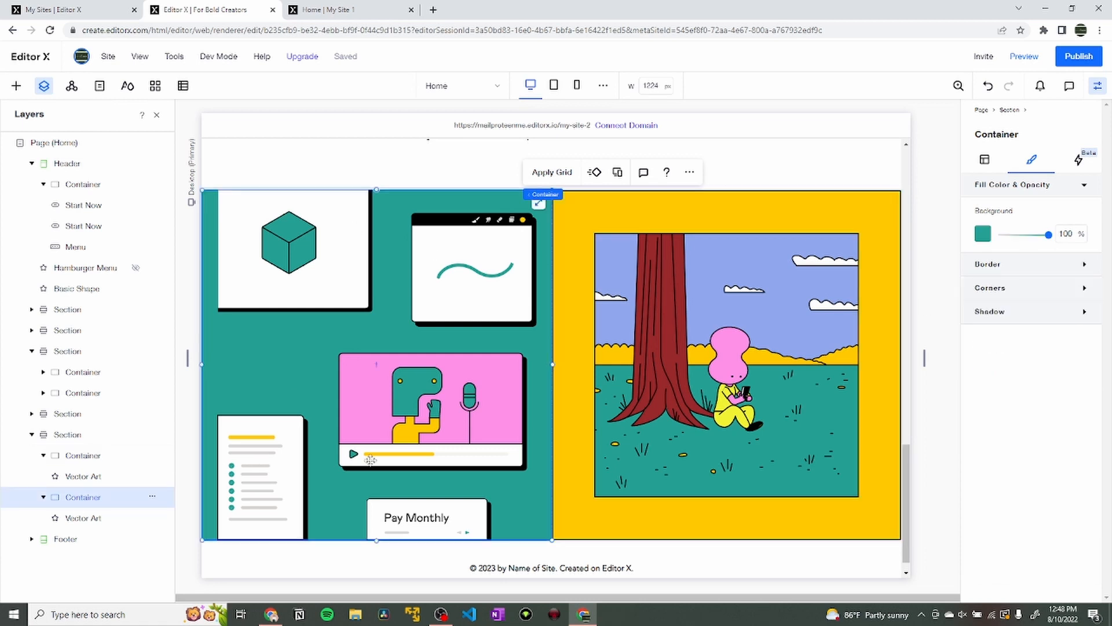
click(995, 266)
click(1066, 371)
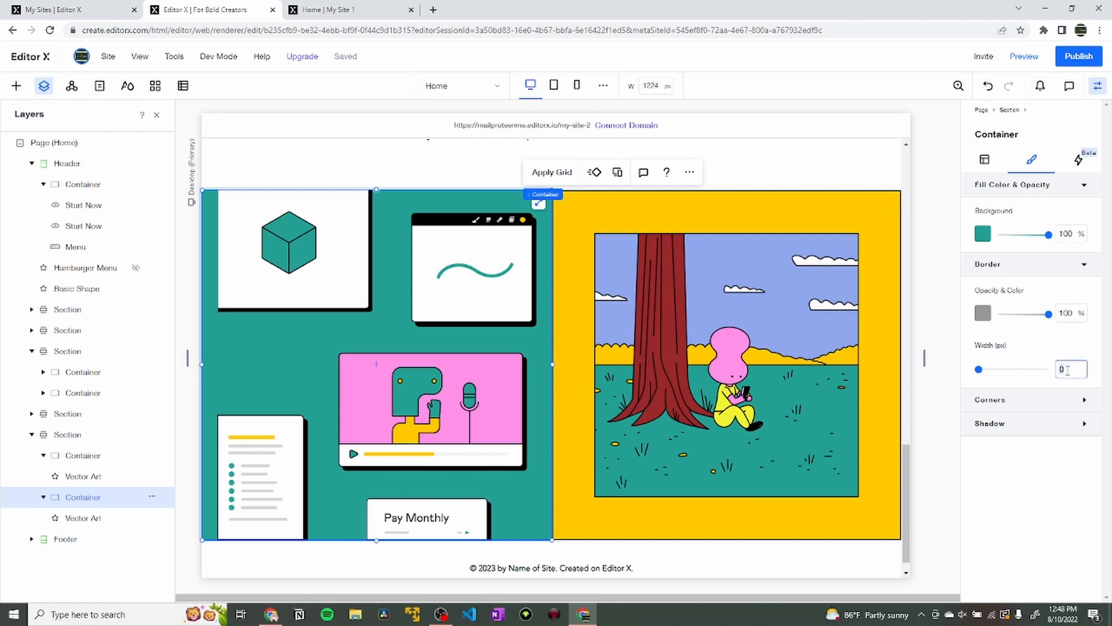
text(2)
key(Return)
click(983, 313)
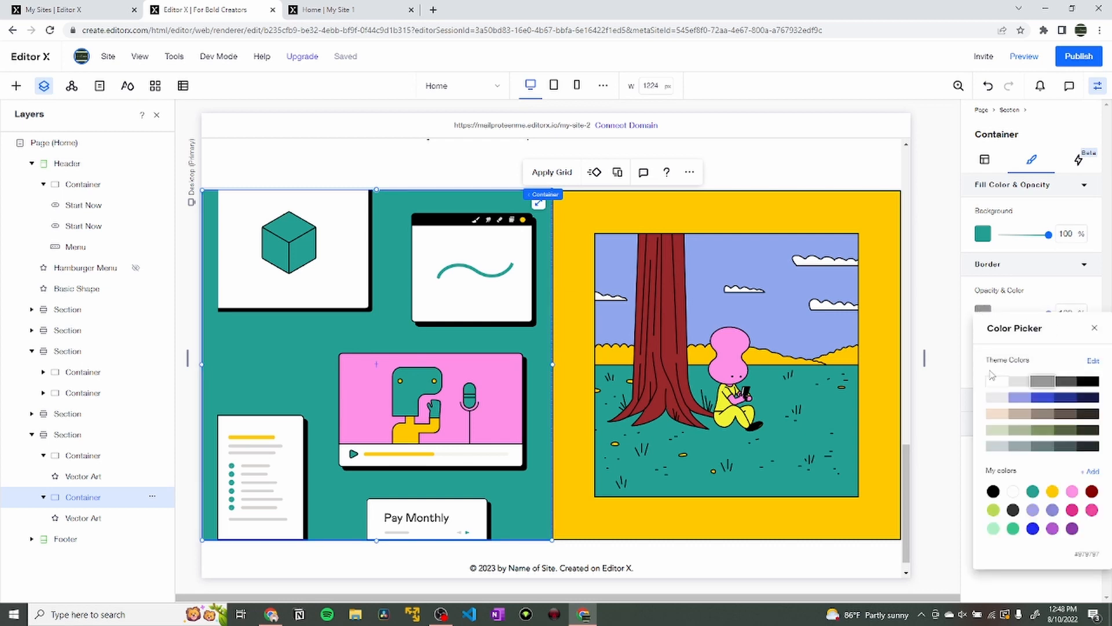
click(993, 491)
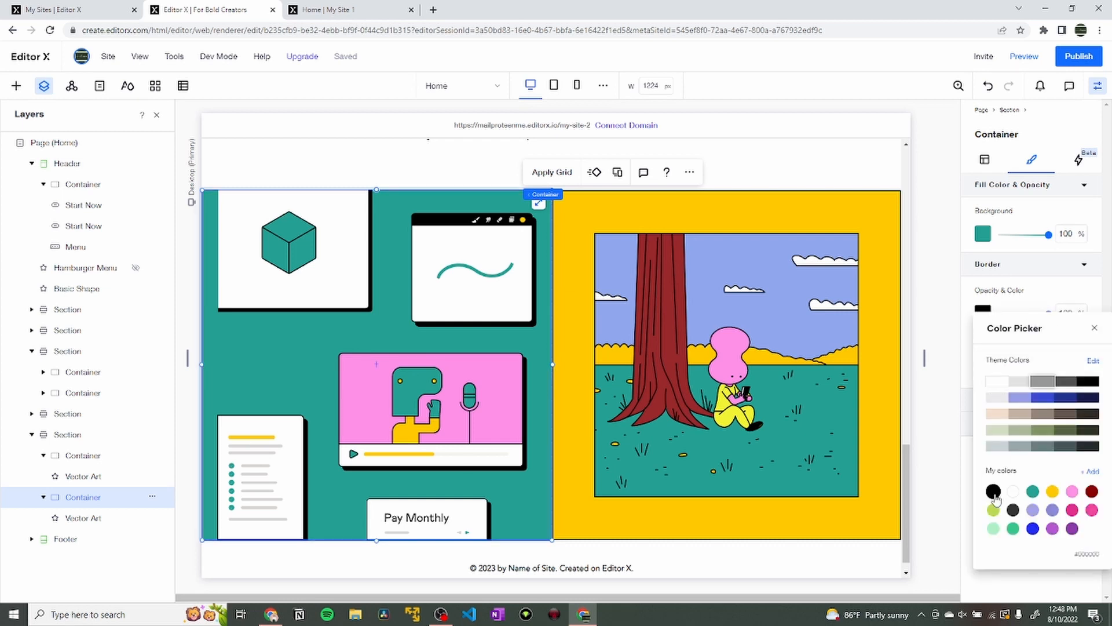
click(774, 167)
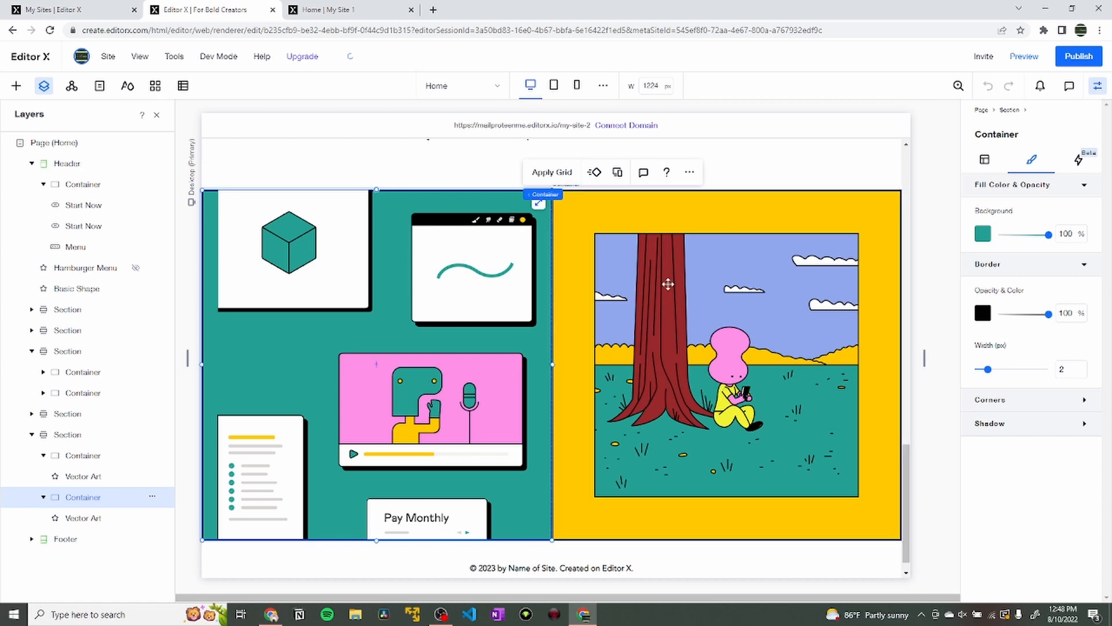
Following the reference site, set the yellow tree-illustration container's background to white (#FFFFFF).
click(699, 246)
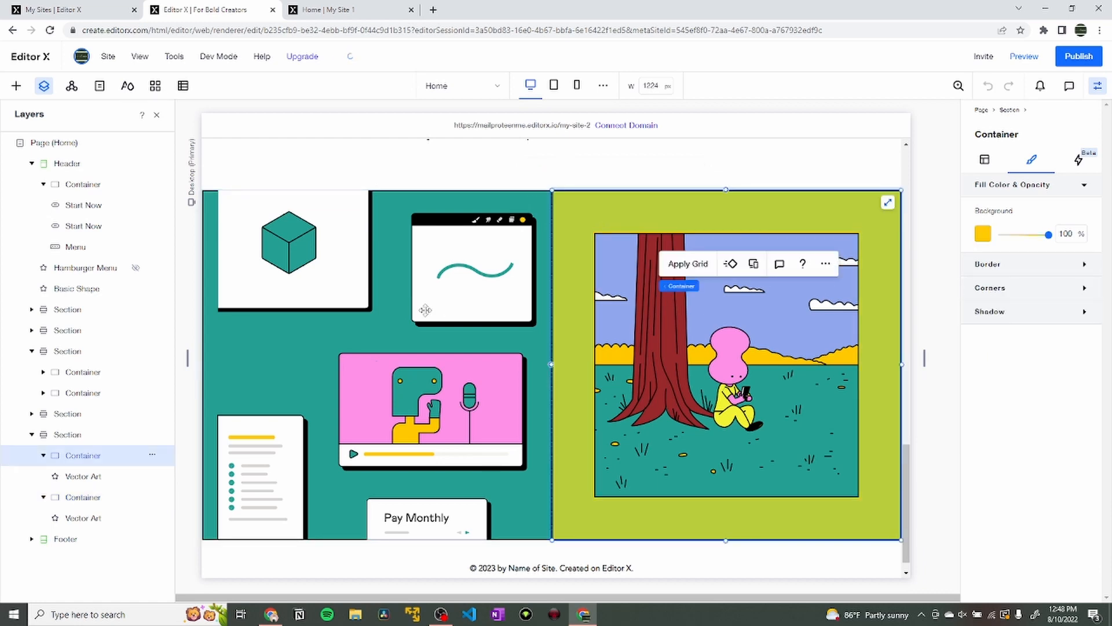
click(343, 10)
key(ctrl+shift+Tab)
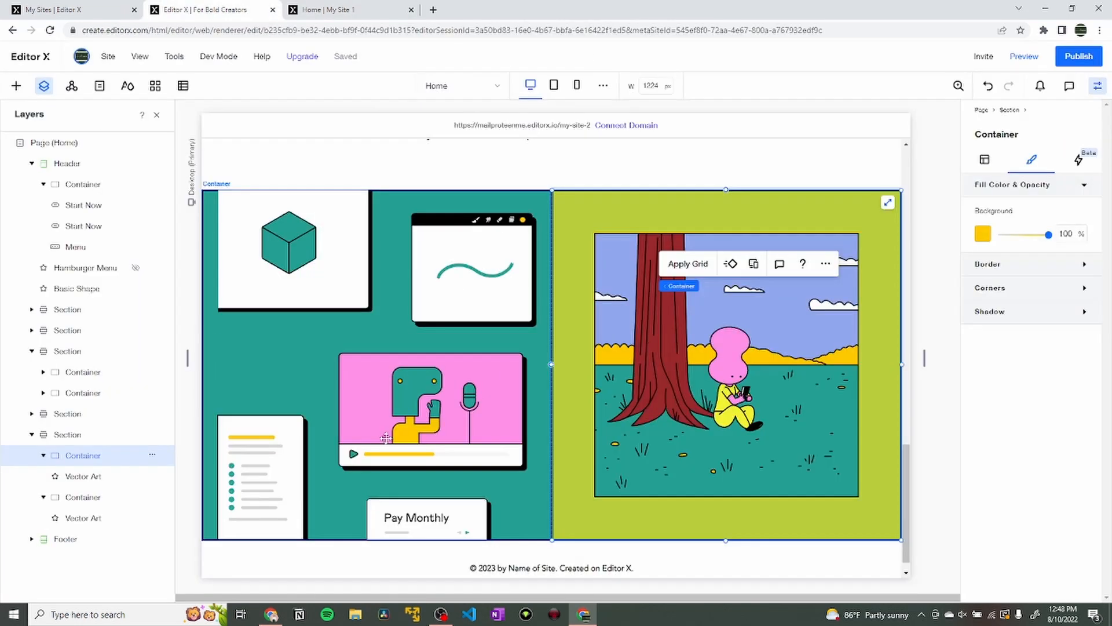
click(983, 235)
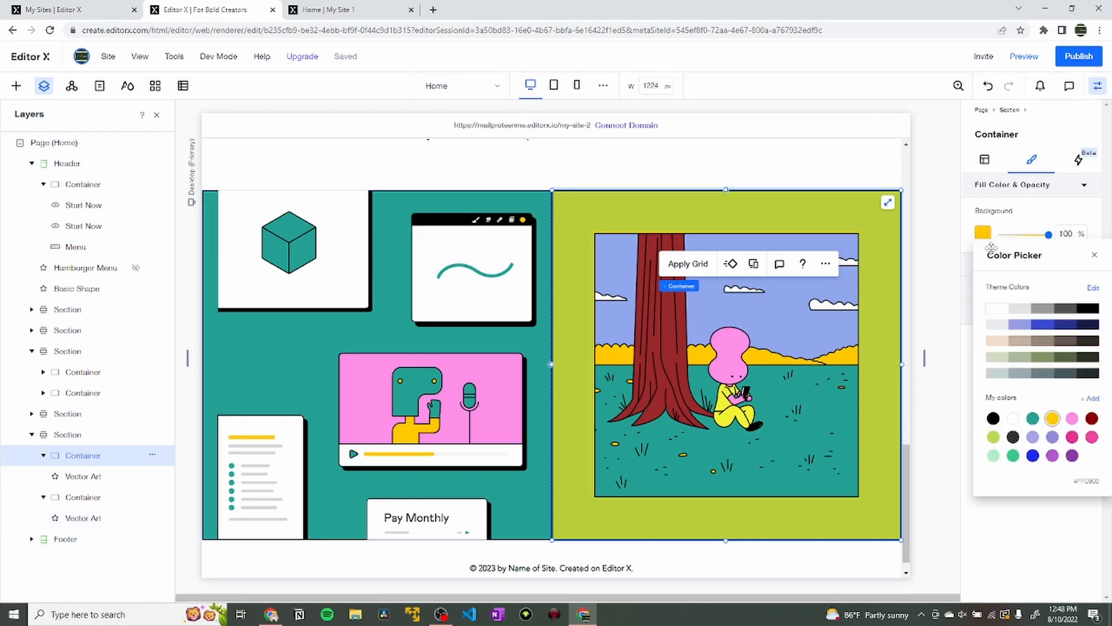
click(996, 309)
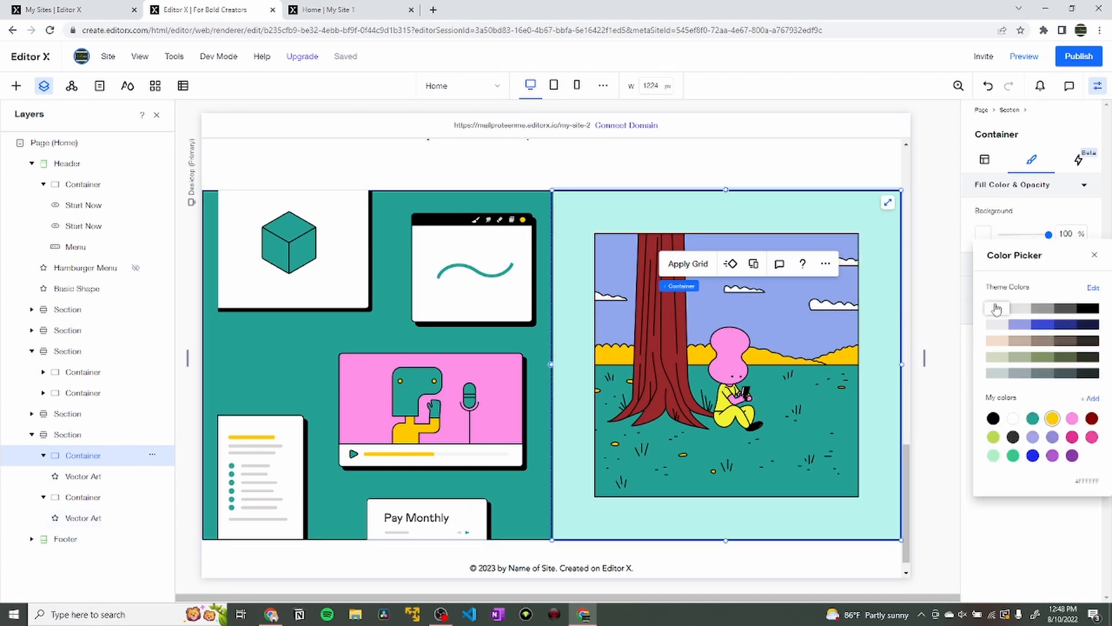
click(984, 528)
Delete the tree vector art from the white container in the duplicated section.
click(742, 370)
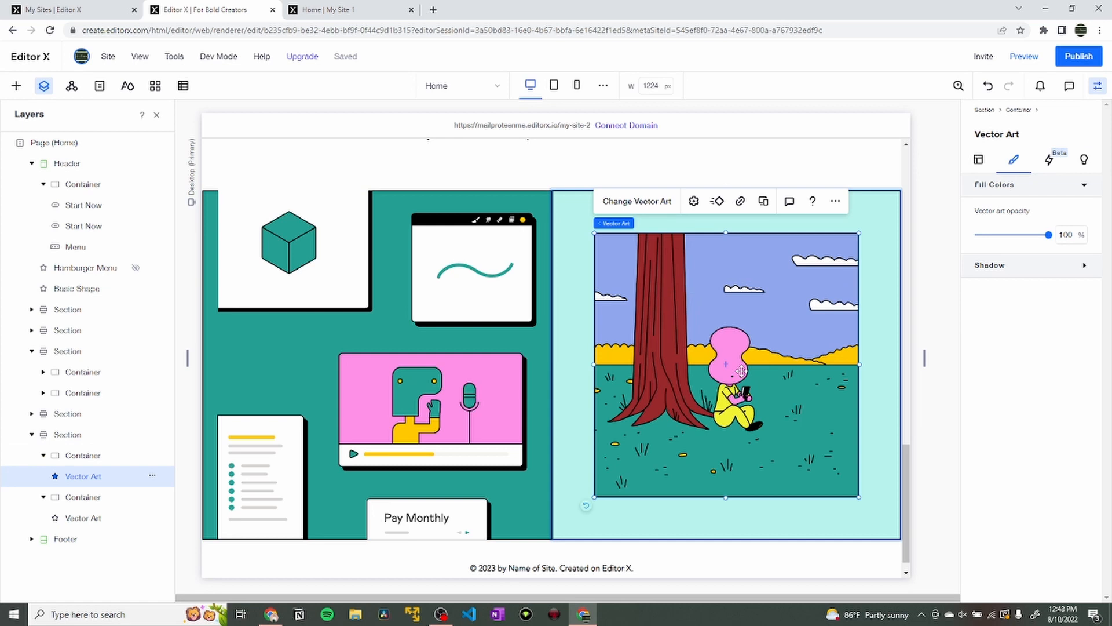
key(Delete)
click(581, 251)
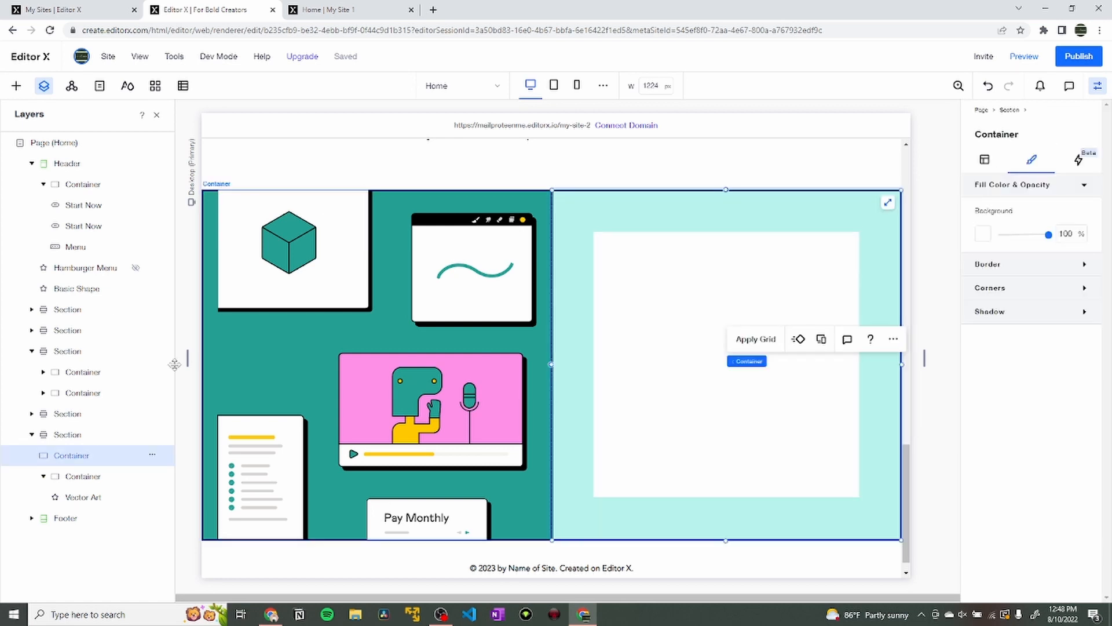
Add a title to the empty white container and change its text to "Sell anything", matching the reference site.
click(17, 87)
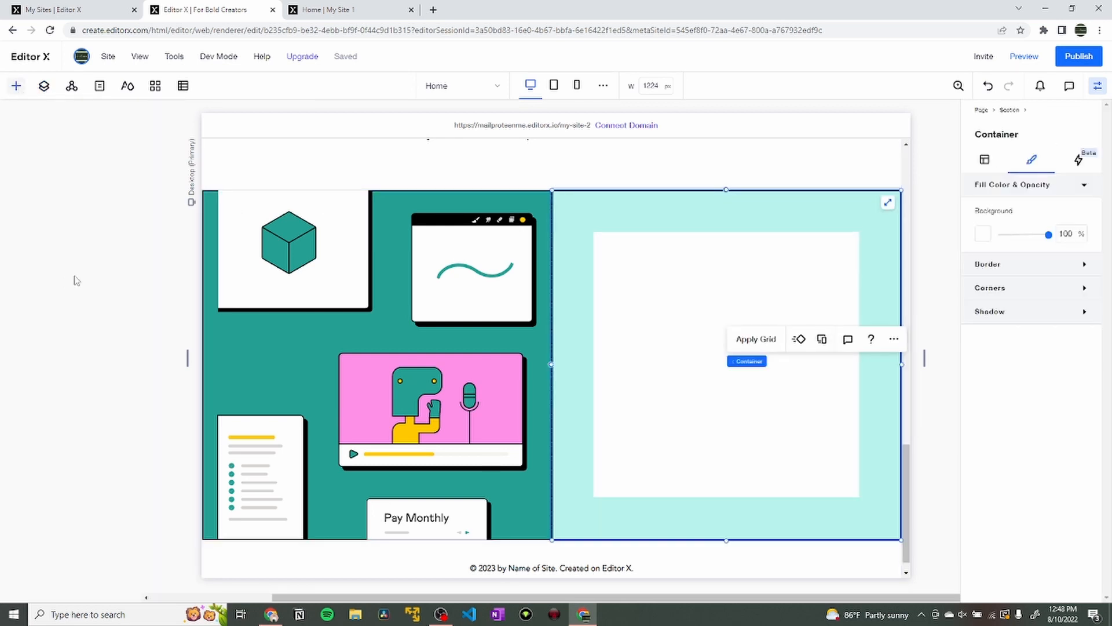
drag(132, 201, 705, 323)
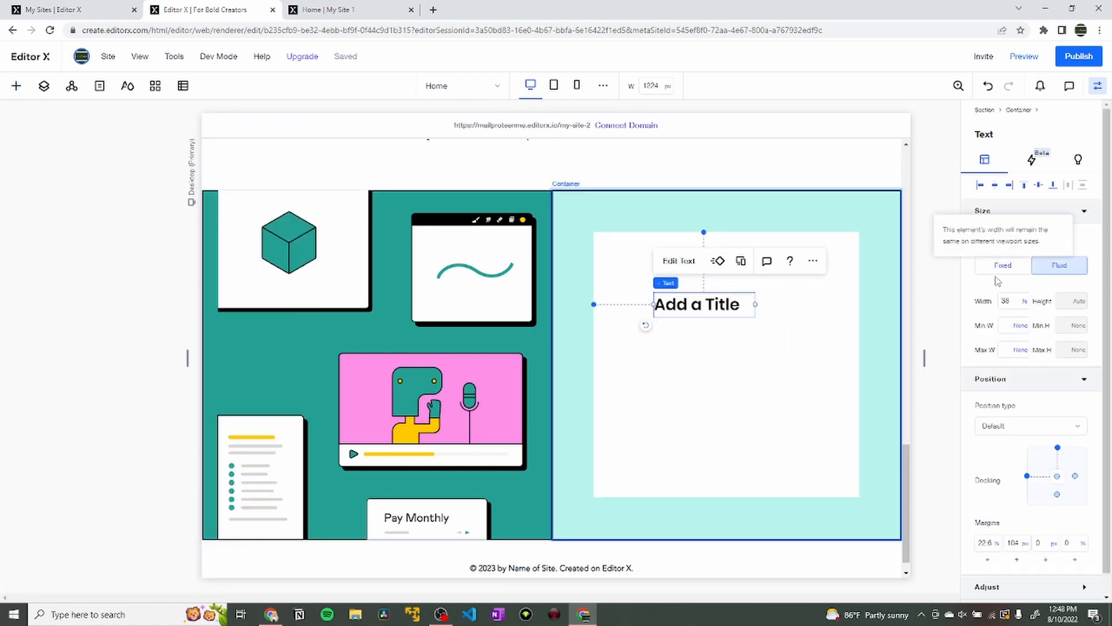
key(ctrl+Tab)
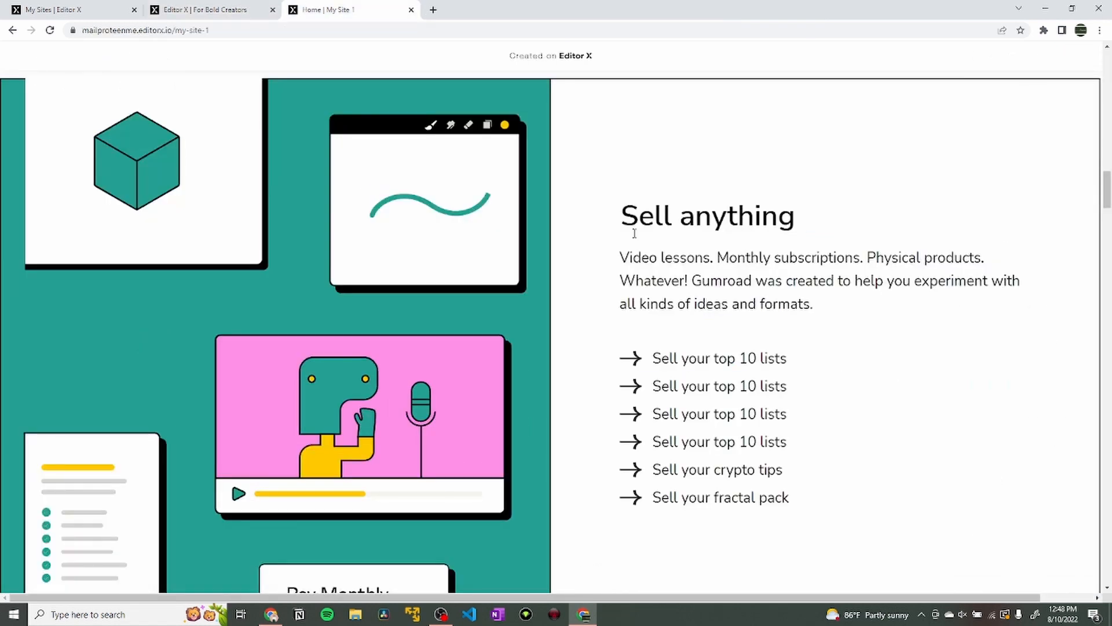
key(ctrl+shift+Tab)
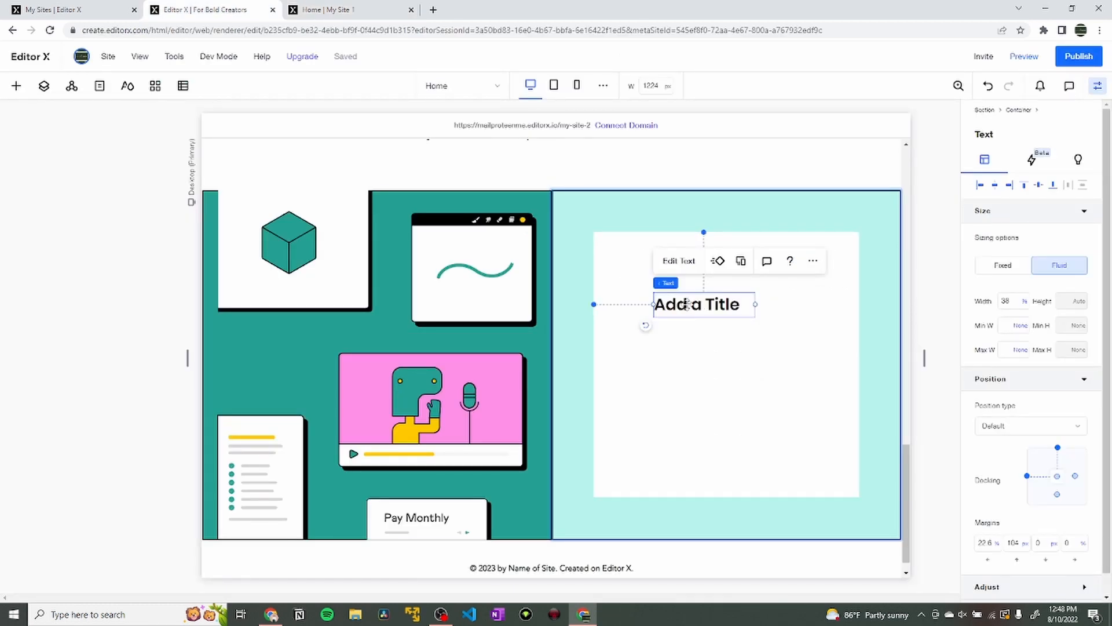
click(679, 260)
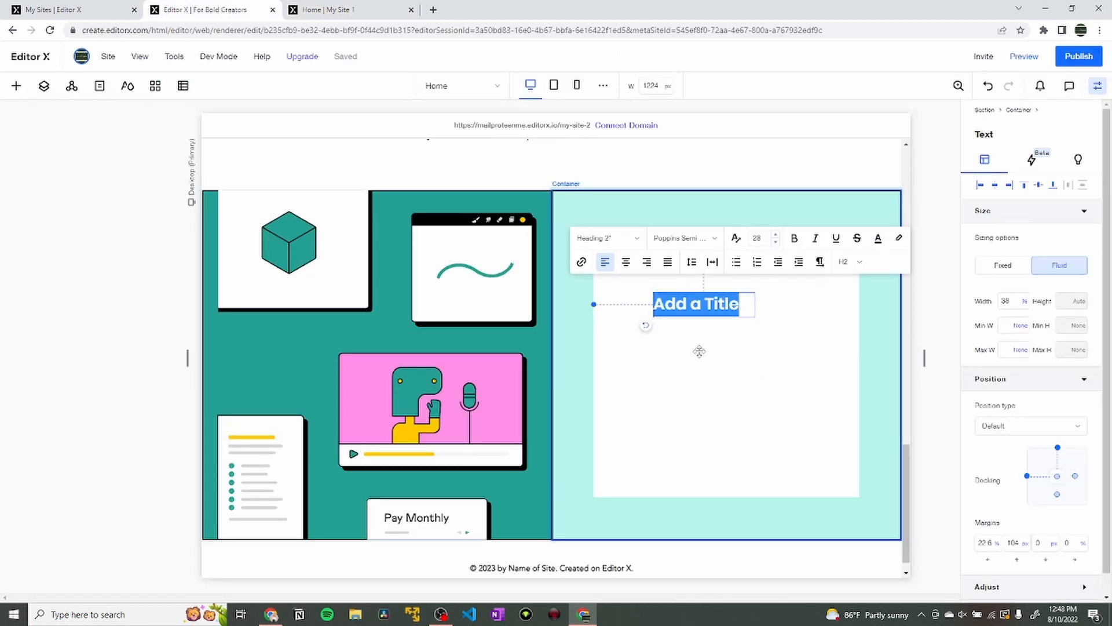
text(Sell anything)
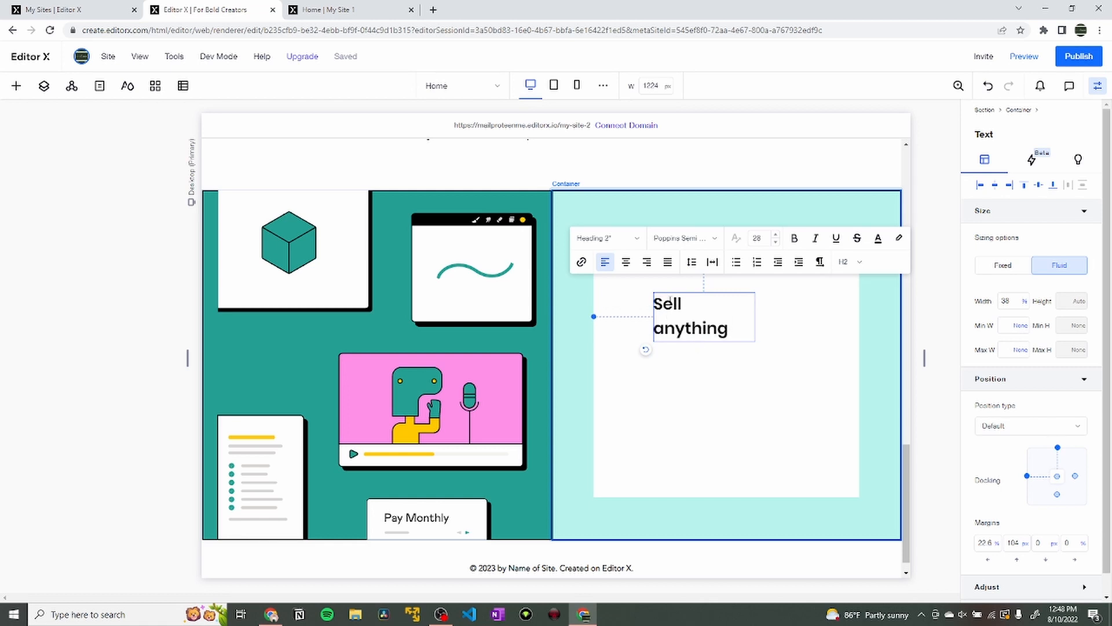
click(759, 319)
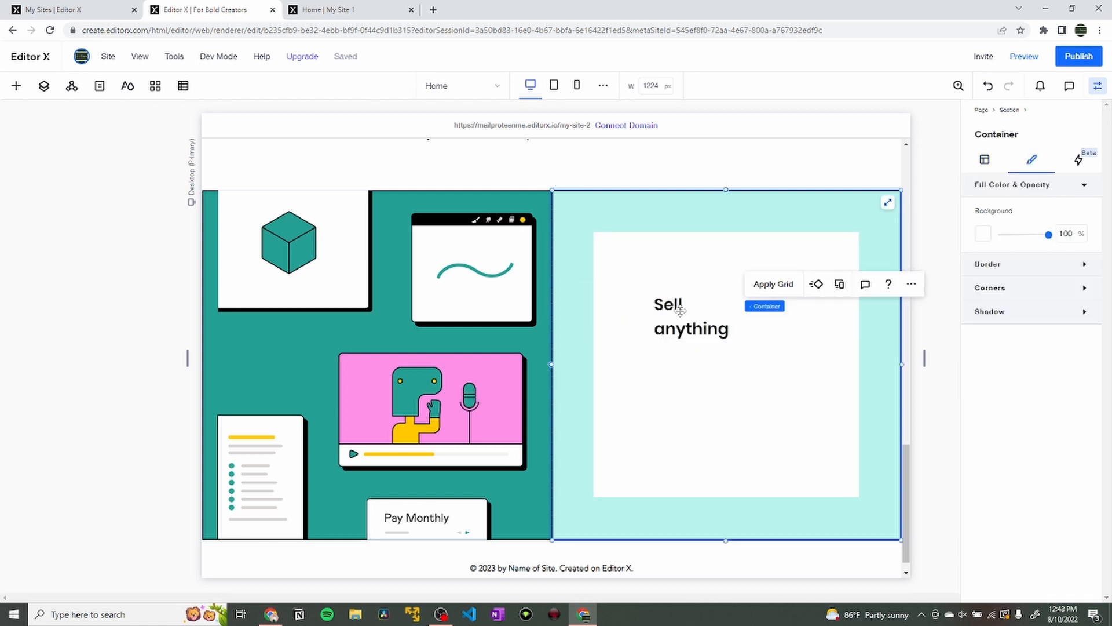
Move the "Sell anything" title to a 0% left and about 56 px top margin, and widen it to about 100%.
click(675, 307)
drag(621, 278, 616, 282)
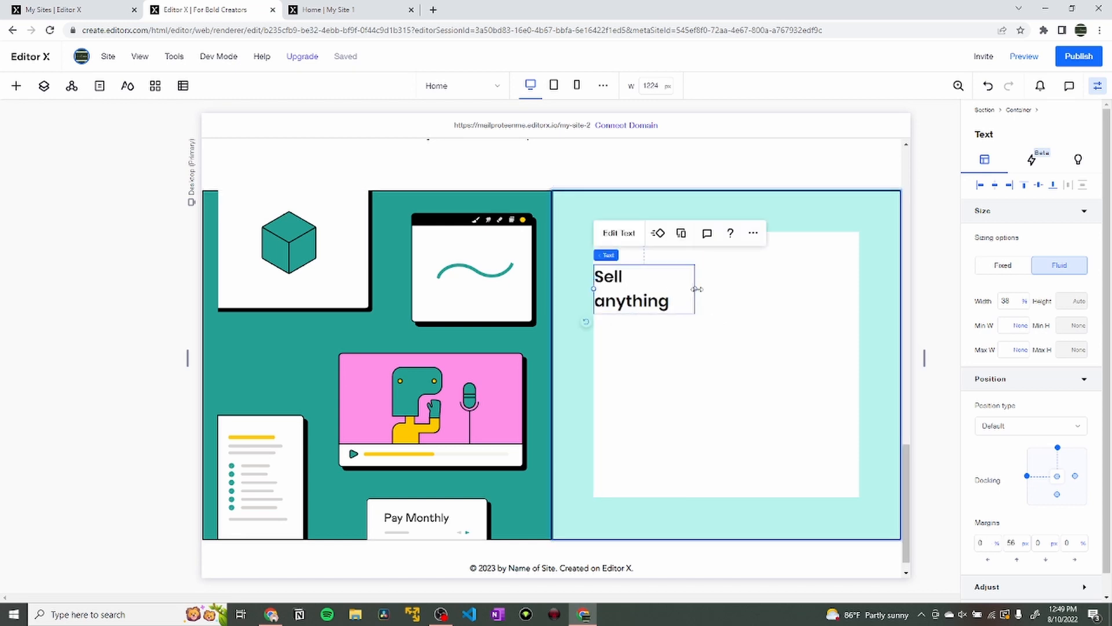
drag(695, 288, 862, 276)
click(1013, 302)
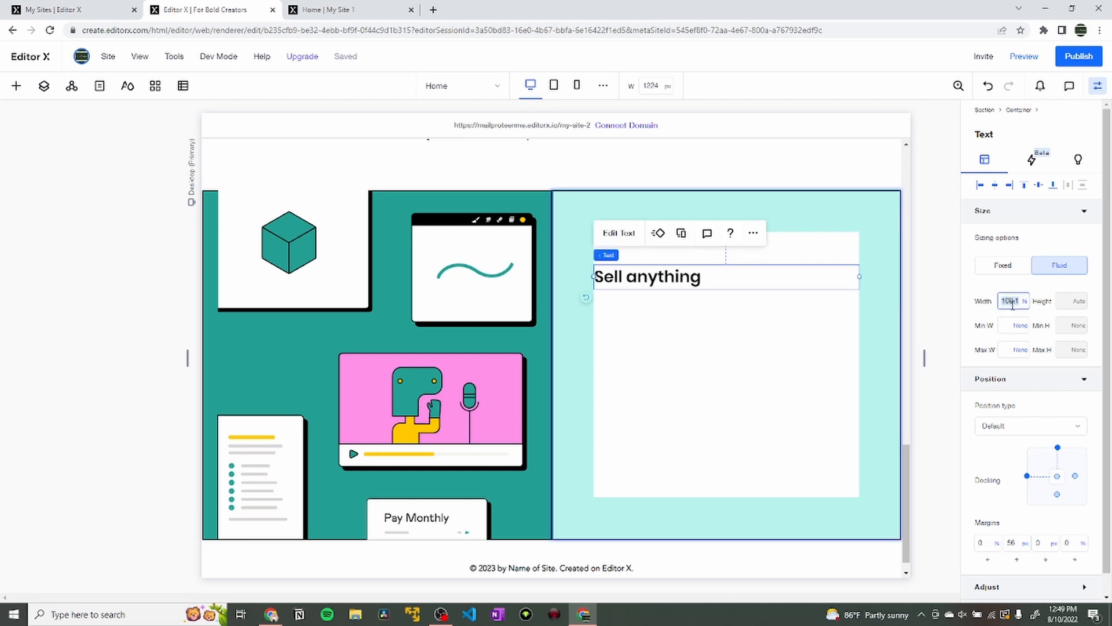
Check the reference site's layout and add a paragraph directly below the "Sell anything" title.
key(ctrl+Tab)
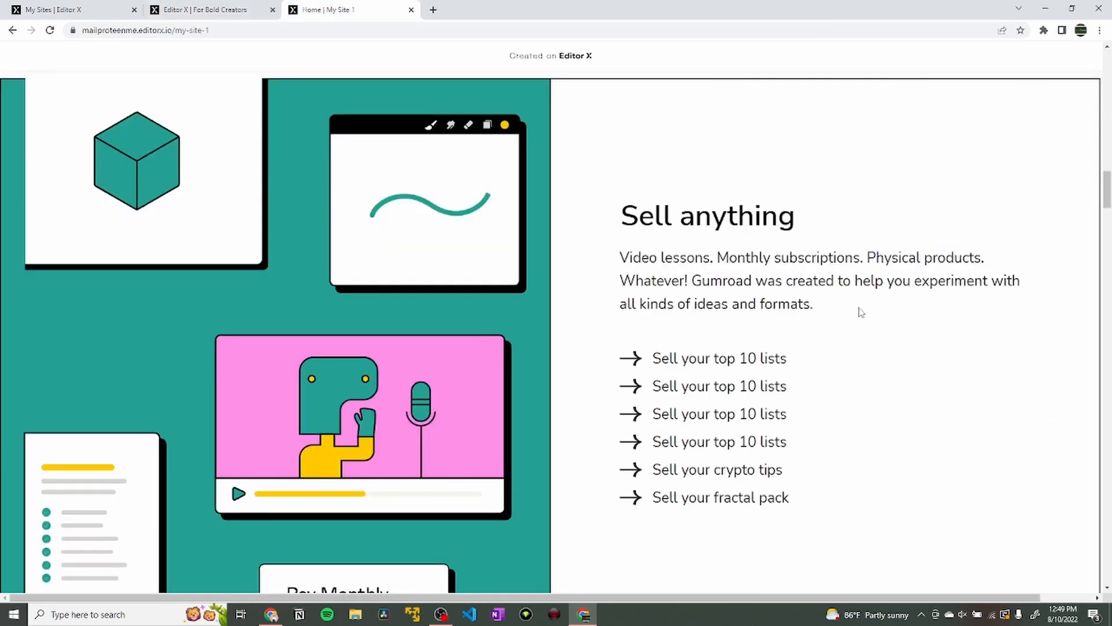
key(ctrl+shift+Tab)
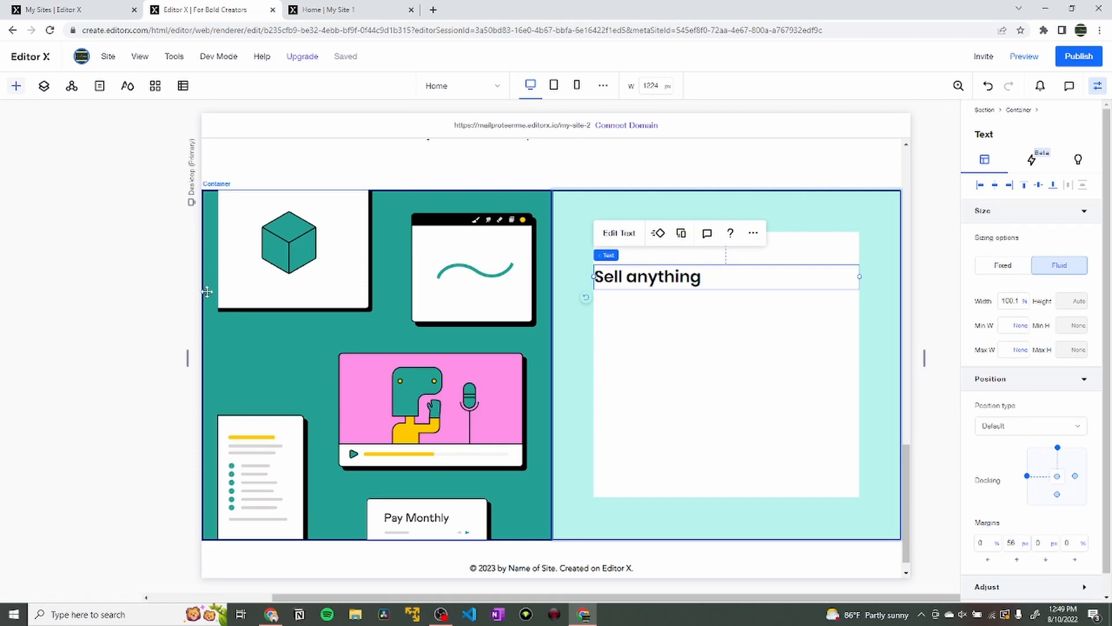
click(17, 85)
drag(209, 168, 648, 330)
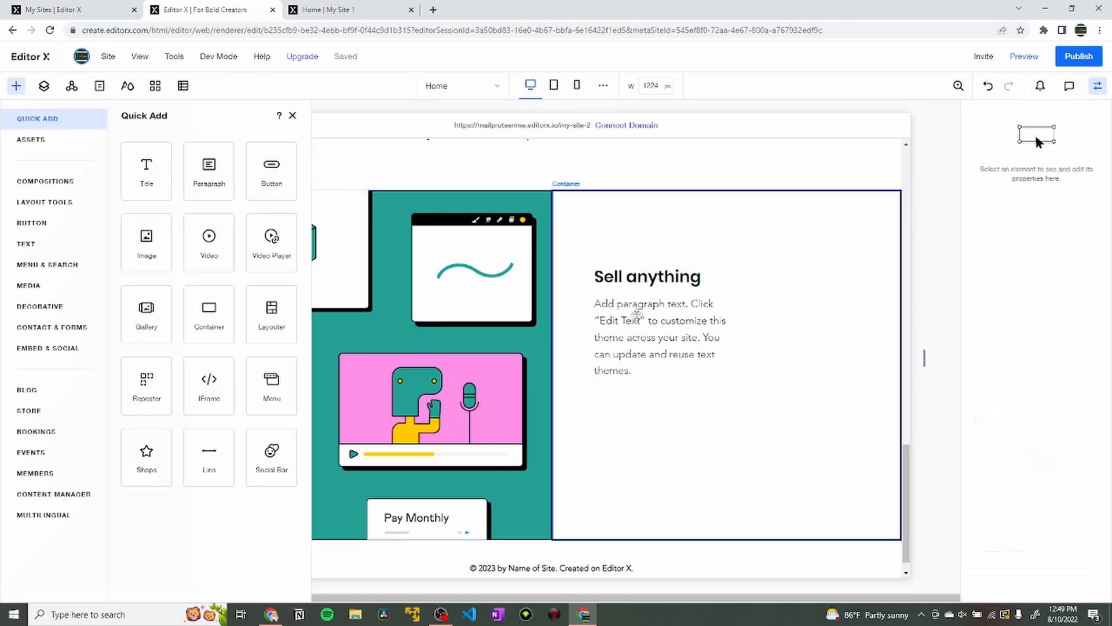
Set the "Sell anything" title's font to Prompt and its size to 35.
click(632, 277)
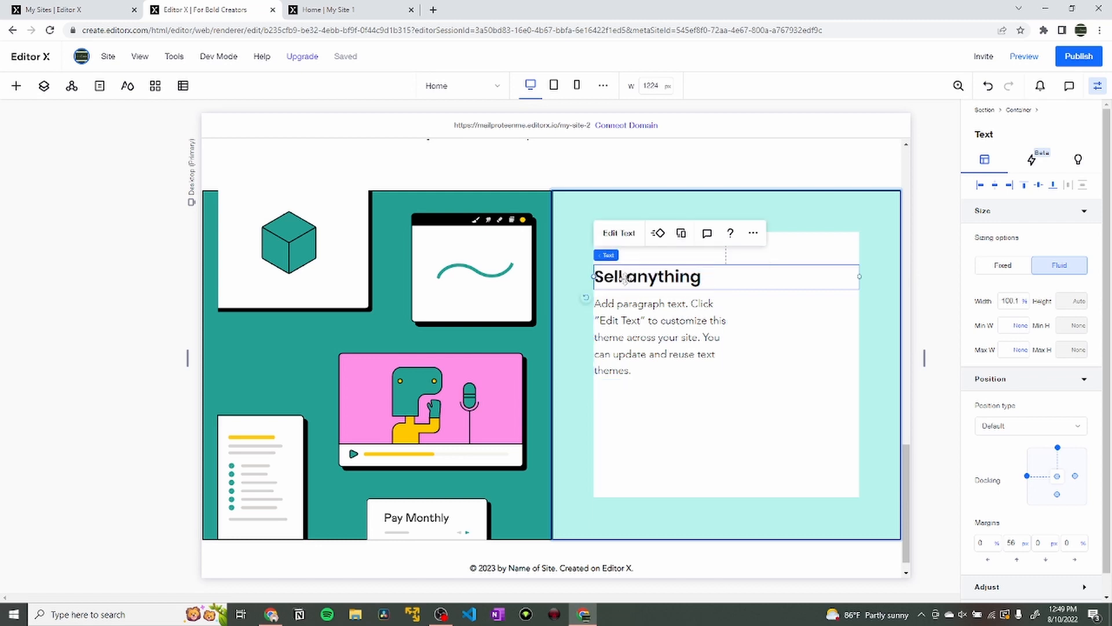
click(628, 236)
click(674, 210)
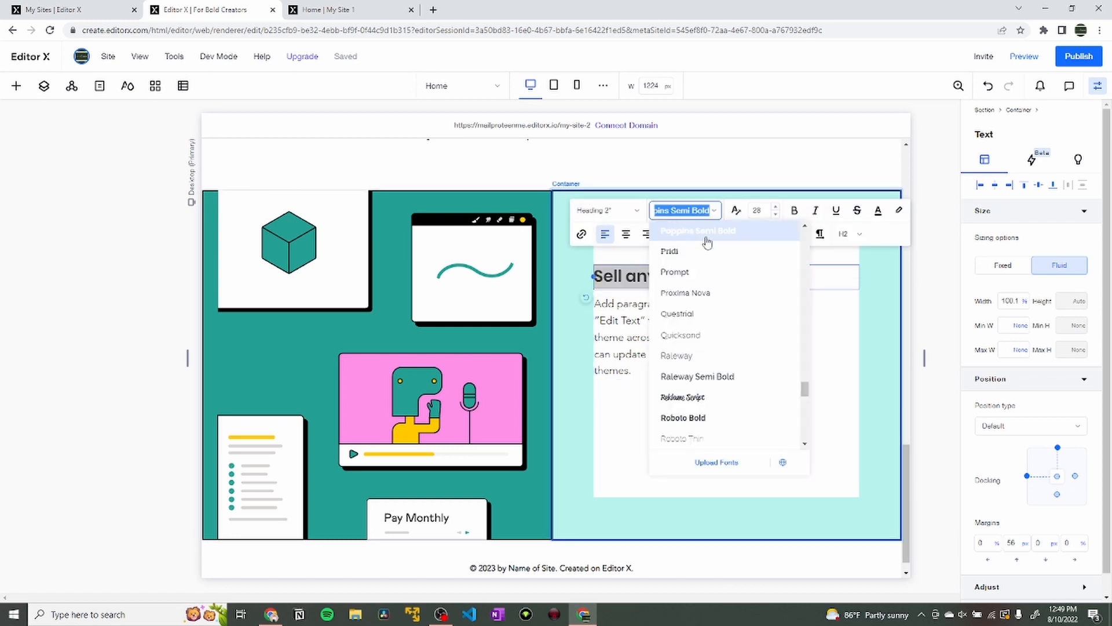
click(677, 272)
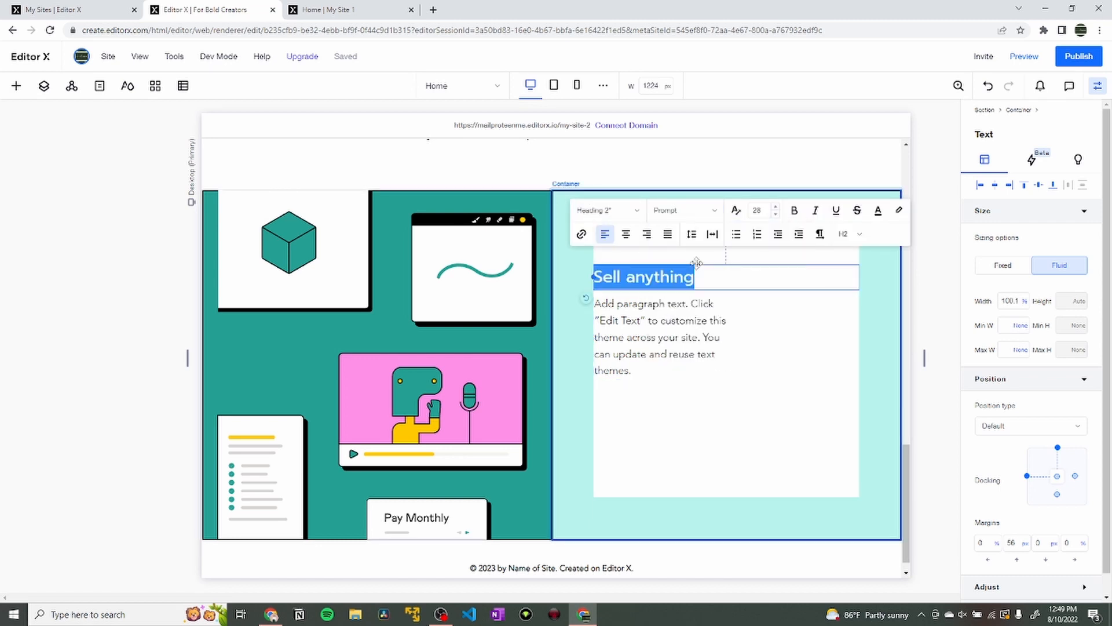
click(758, 210)
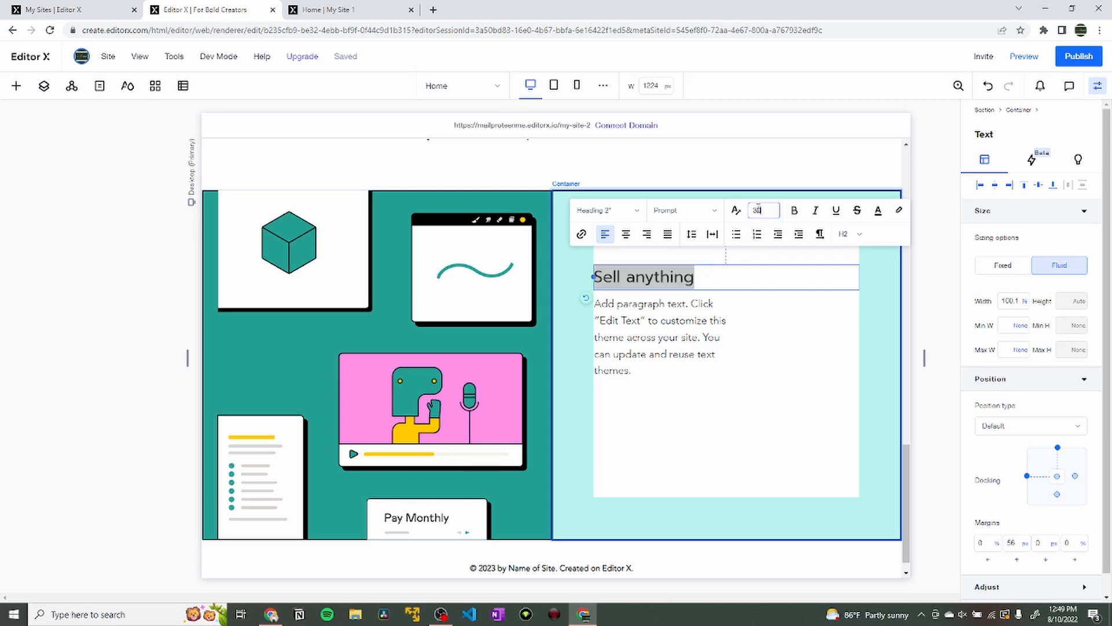
key(Return)
text(3)
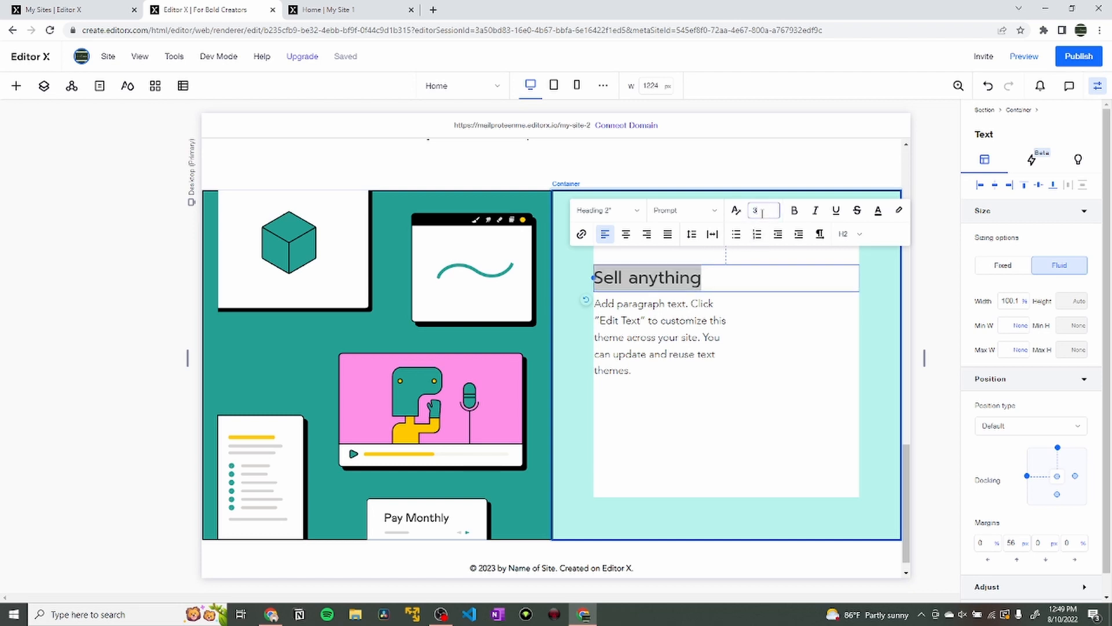
text(5)
key(Return)
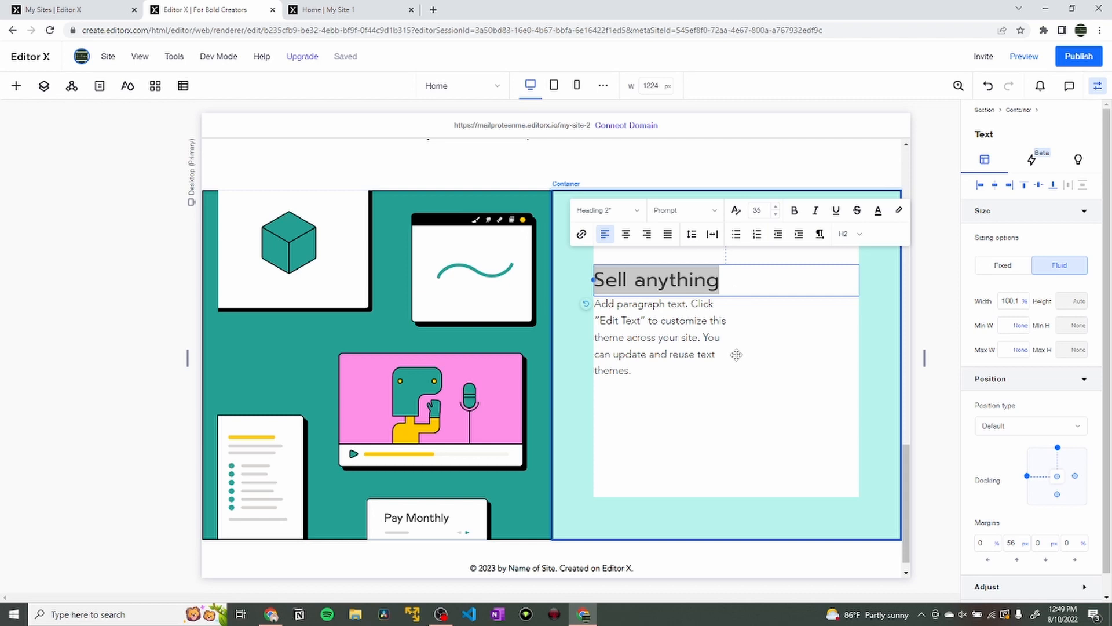
Nudge the paragraph slightly down to a top margin of about 125 px and set its font to Prompt.
click(671, 336)
drag(648, 333, 647, 338)
click(626, 273)
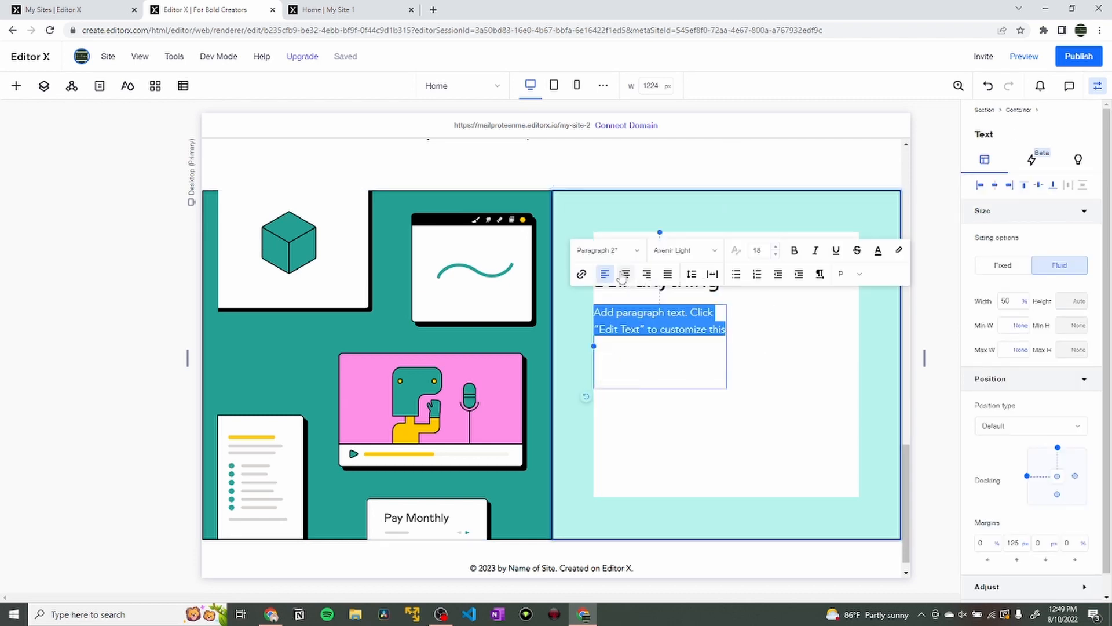
click(676, 251)
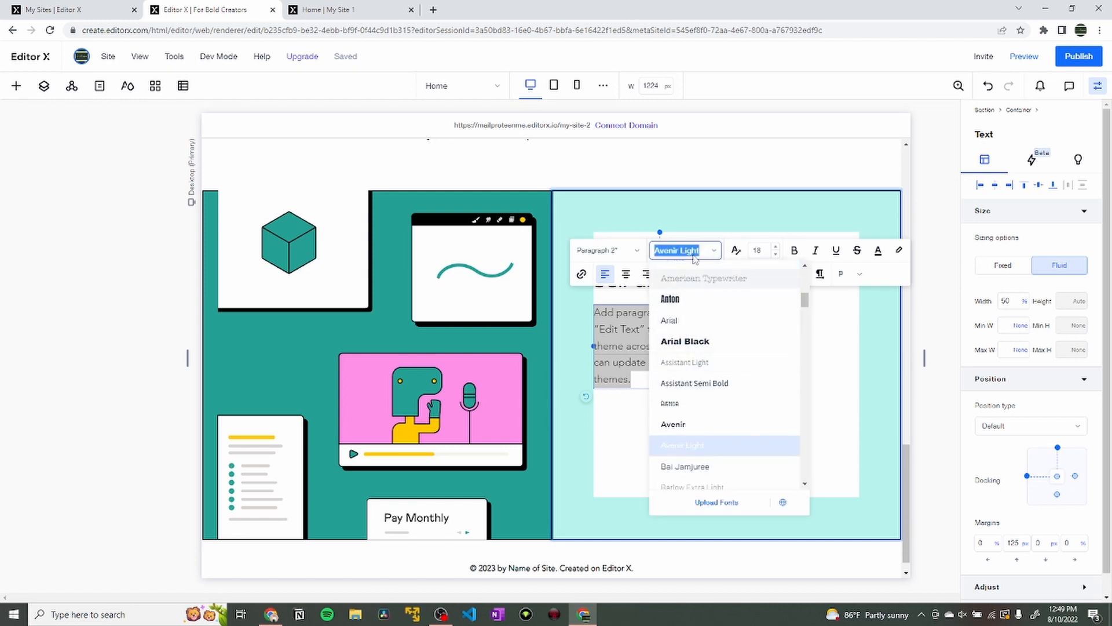
text(promp)
key(Return)
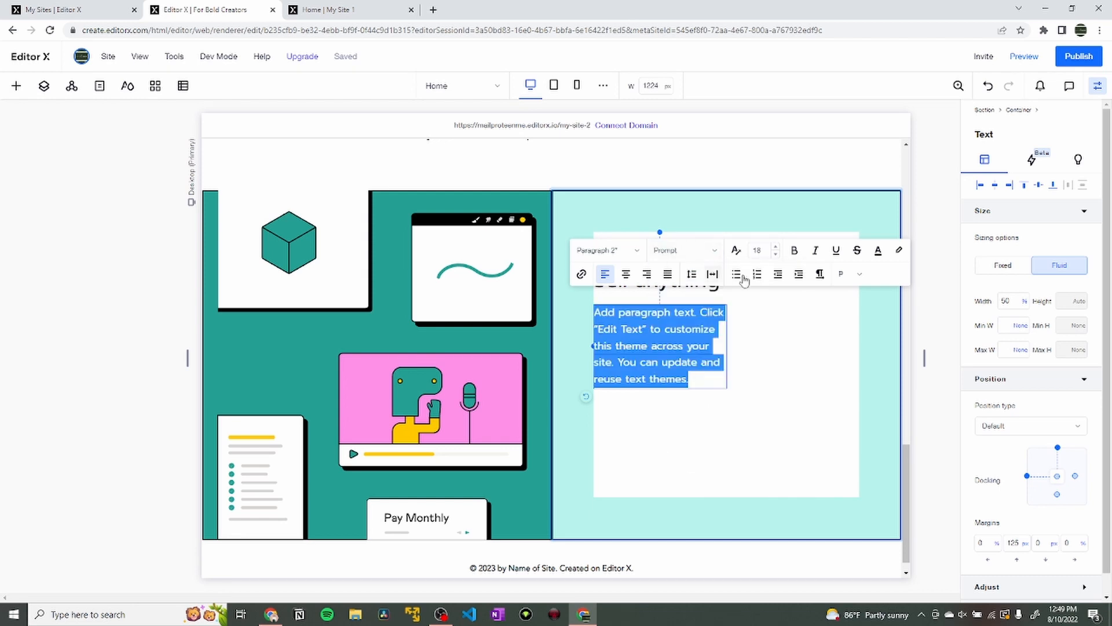
Set the paragraph's width to 100% and compare it with the description under "Sell anything" on the reference site.
click(1012, 294)
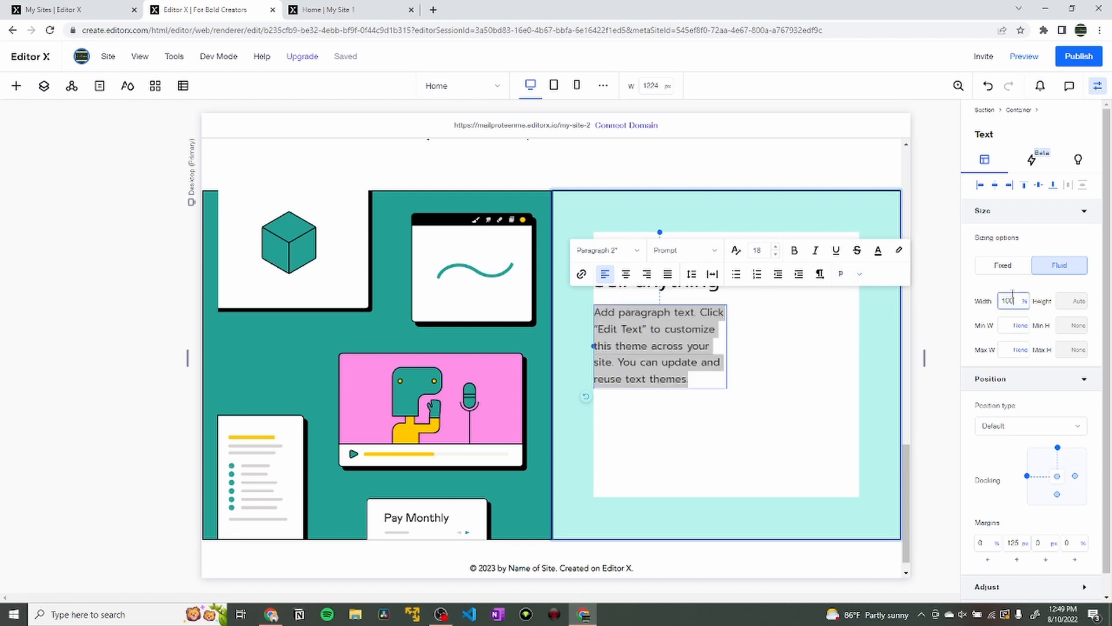
key(Return)
key(ctrl+Tab)
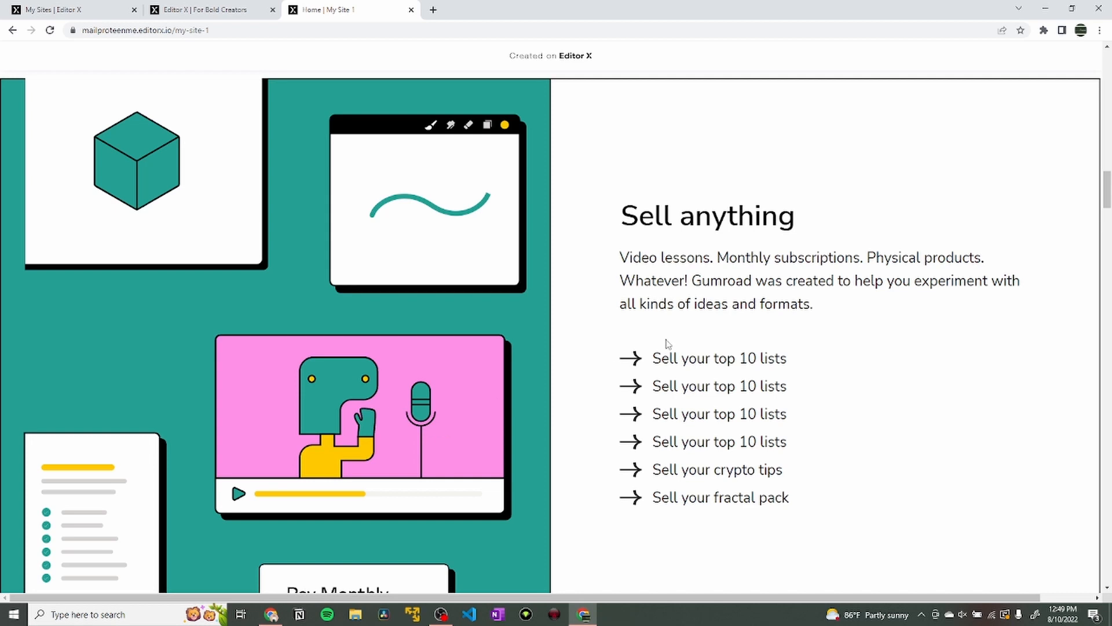
key(ctrl+shift+Tab)
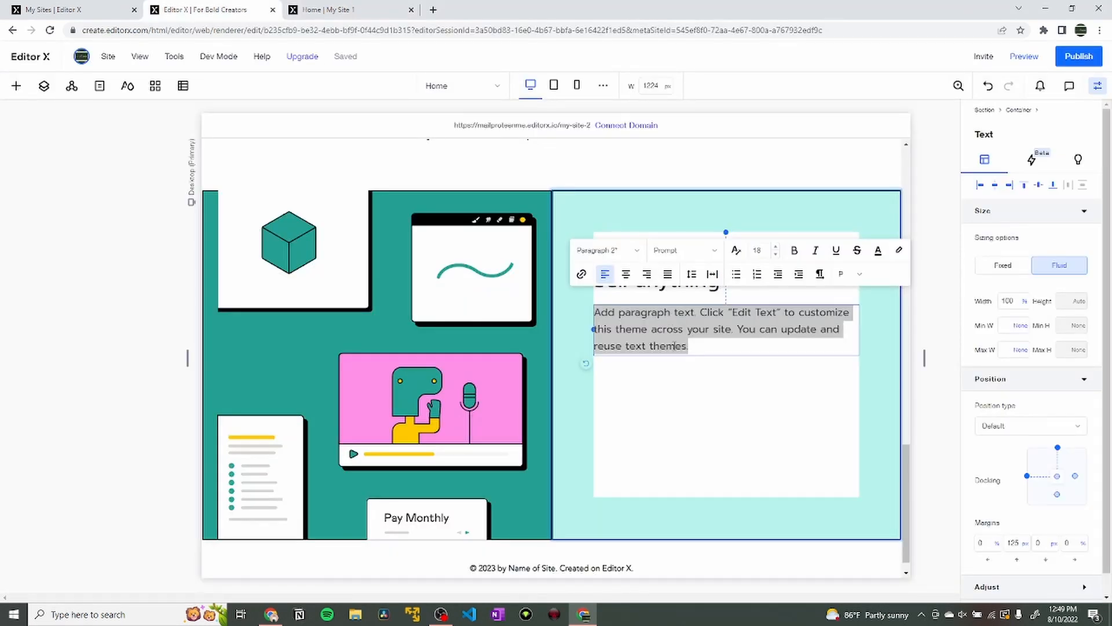
Add a repeater to the container holding the "Sell anything" text and display its items as a List.
key(Escape)
click(17, 85)
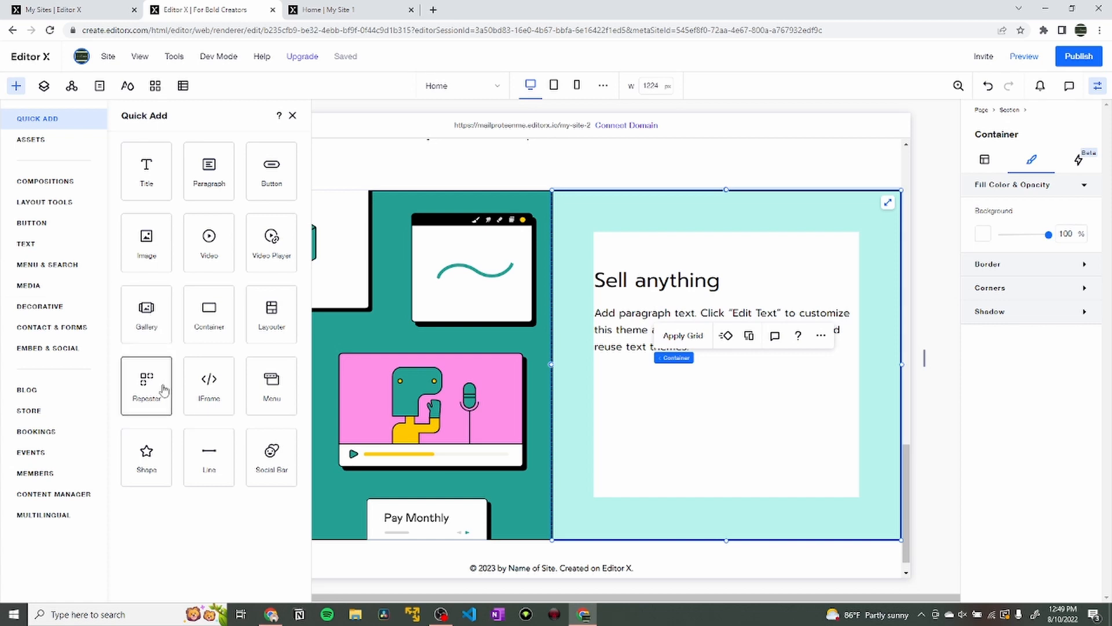
drag(149, 384, 680, 393)
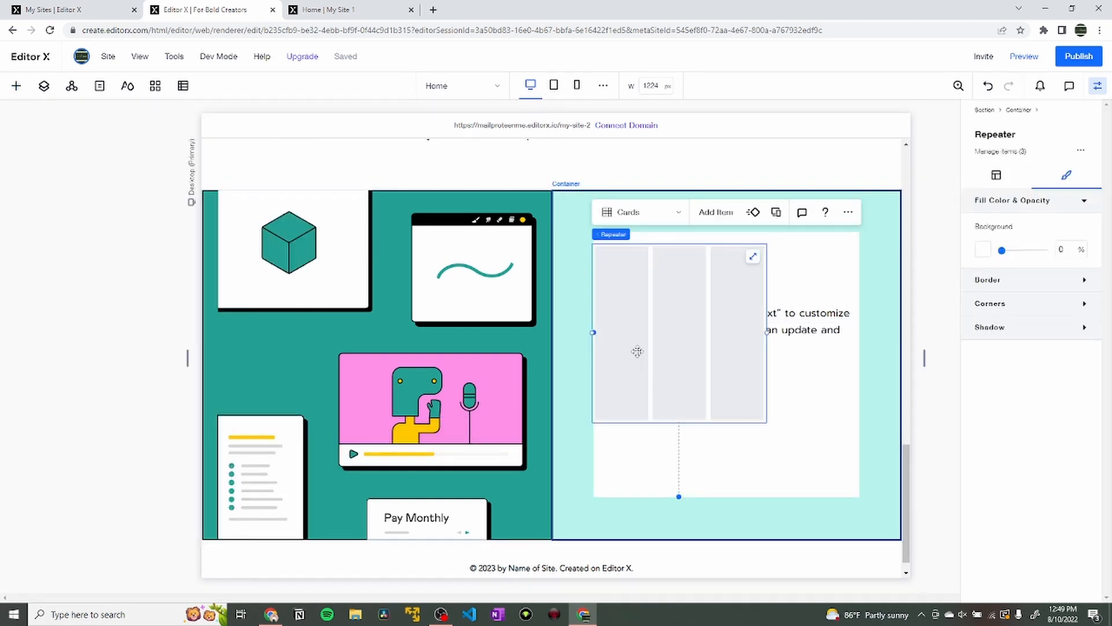
click(667, 215)
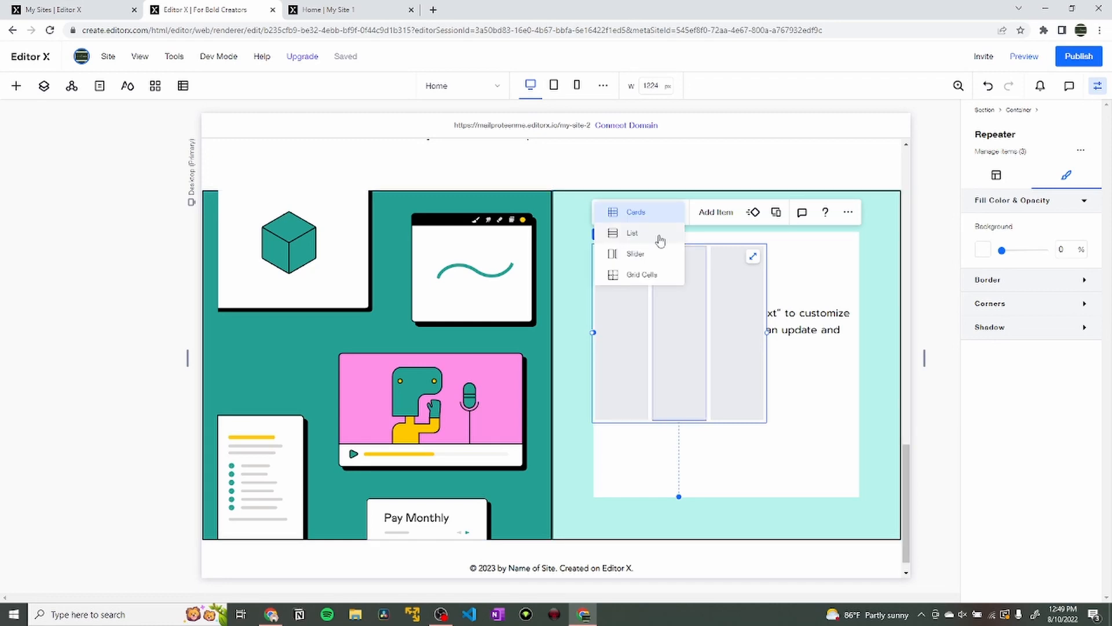
click(656, 237)
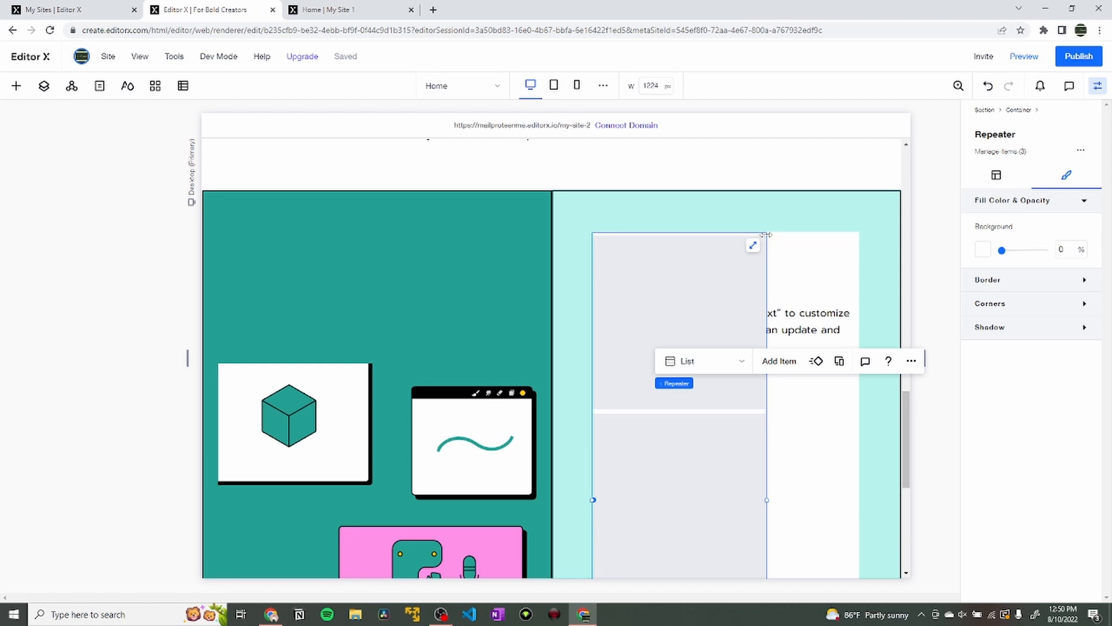
Set the minimum height of the repeater's items to 25 px.
click(996, 175)
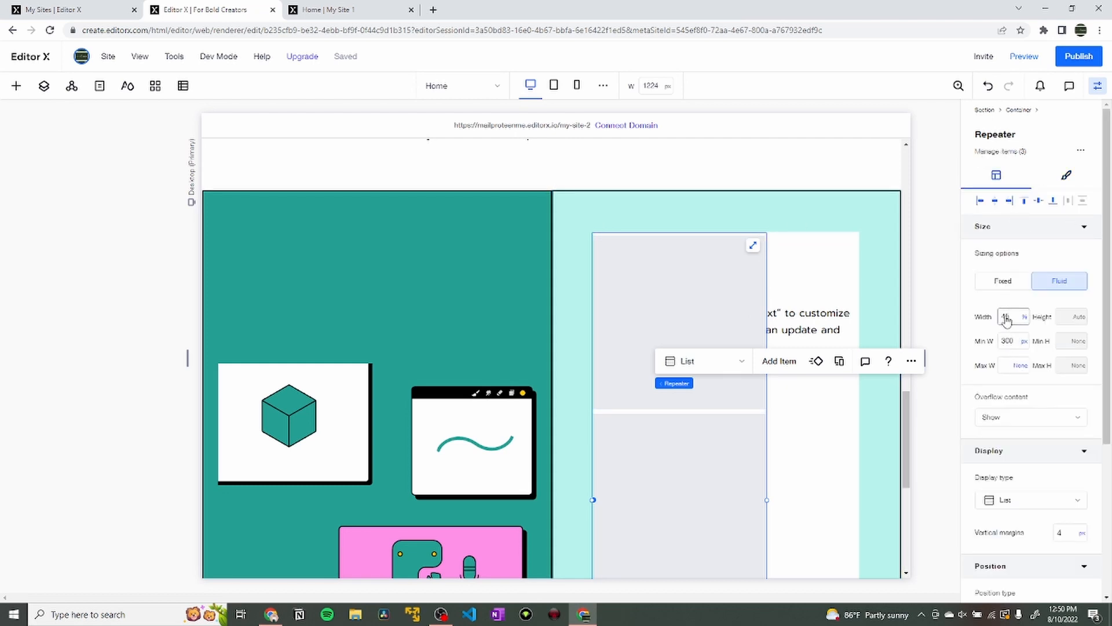
scroll(671, 357, down, 3)
click(659, 255)
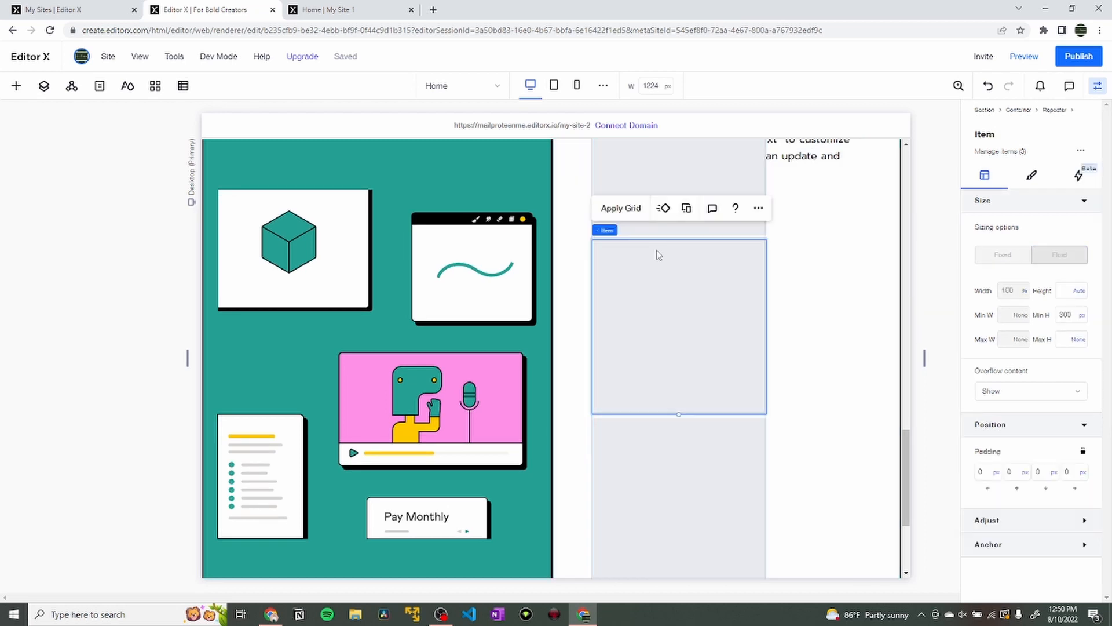
scroll(662, 237, up, 2)
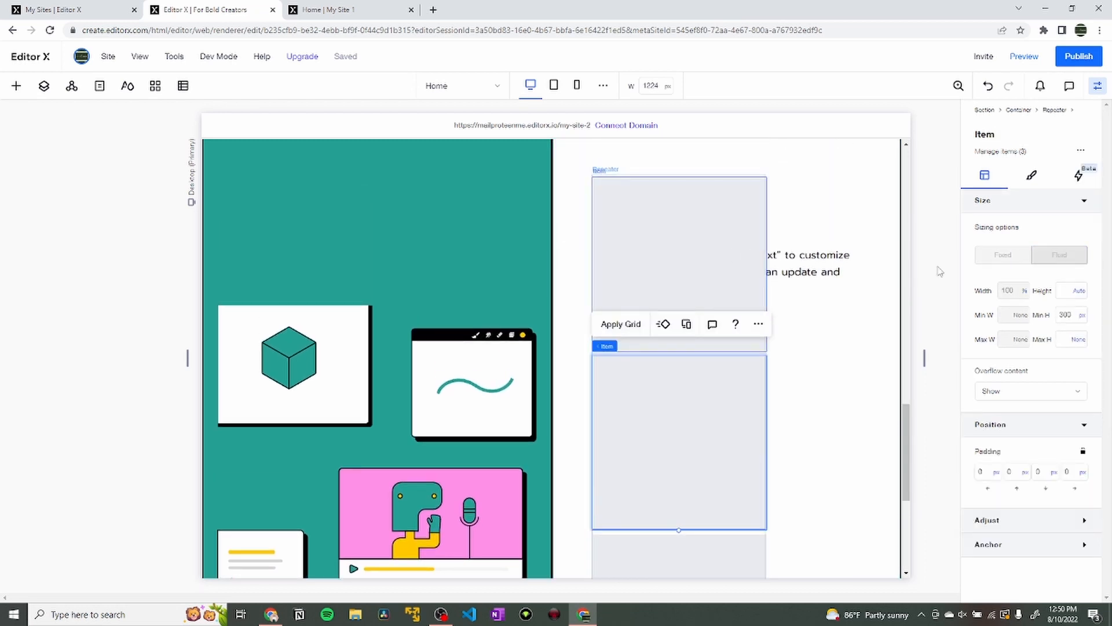
click(1066, 315)
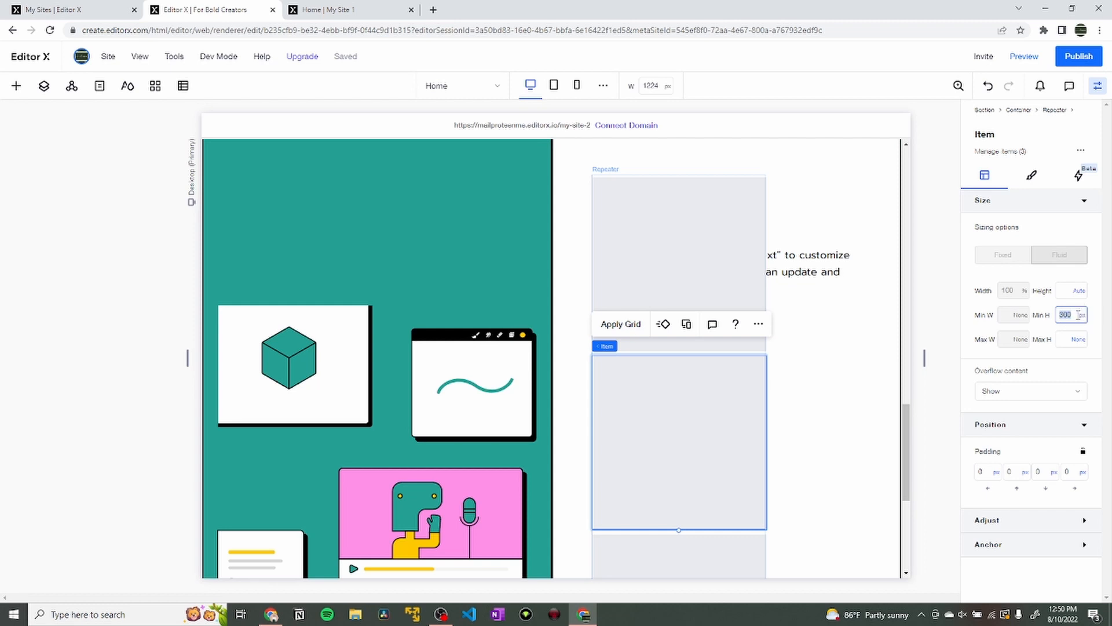
click(1082, 315)
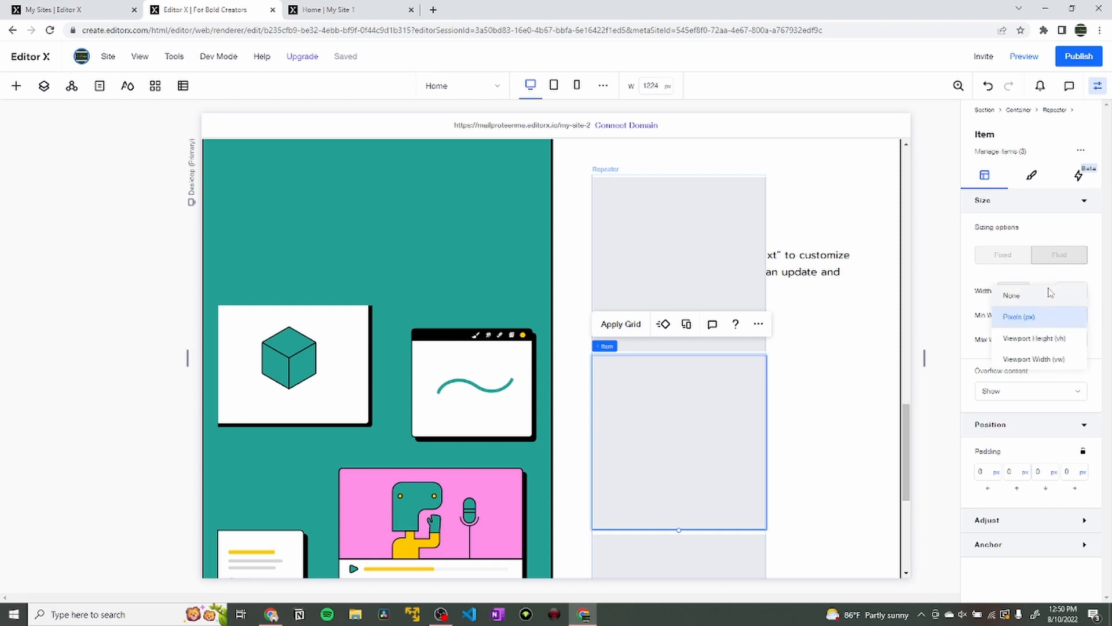
click(1066, 293)
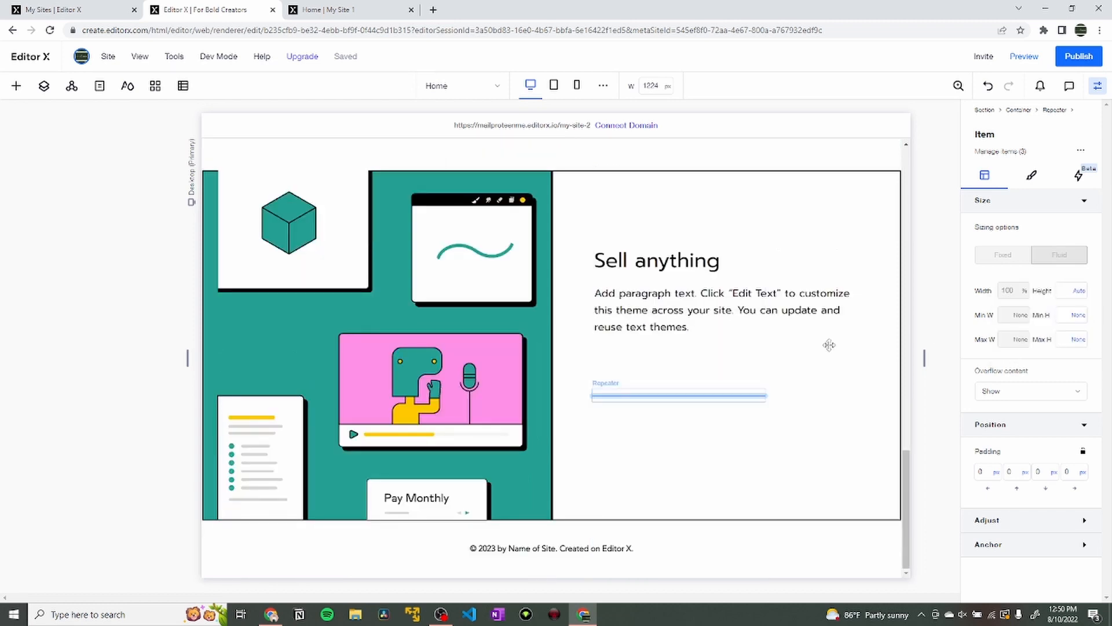
click(17, 87)
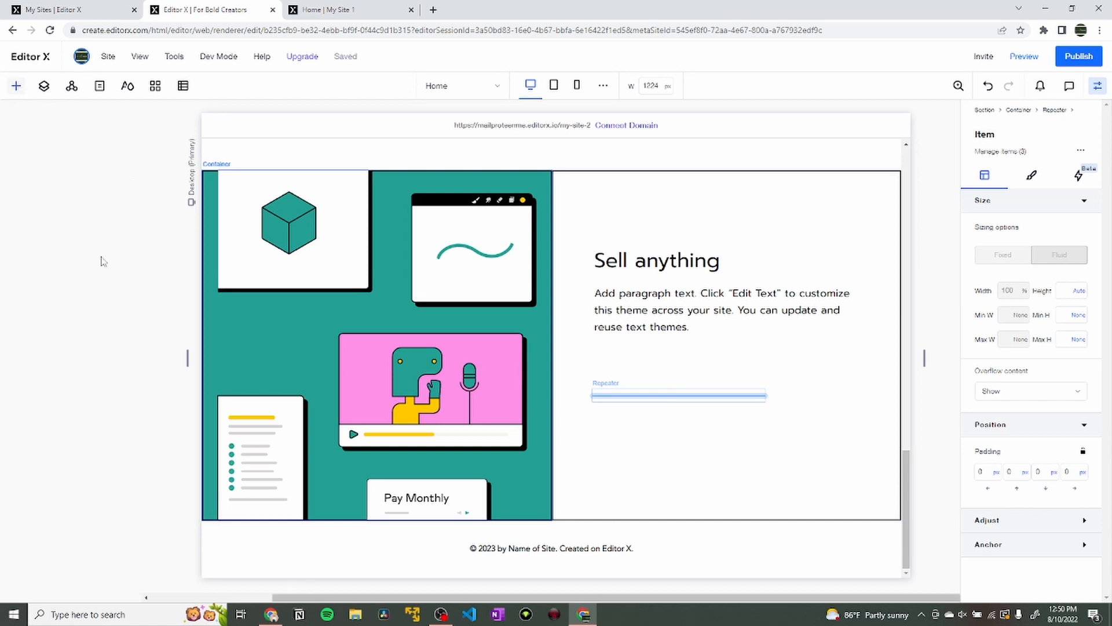
click(1068, 315)
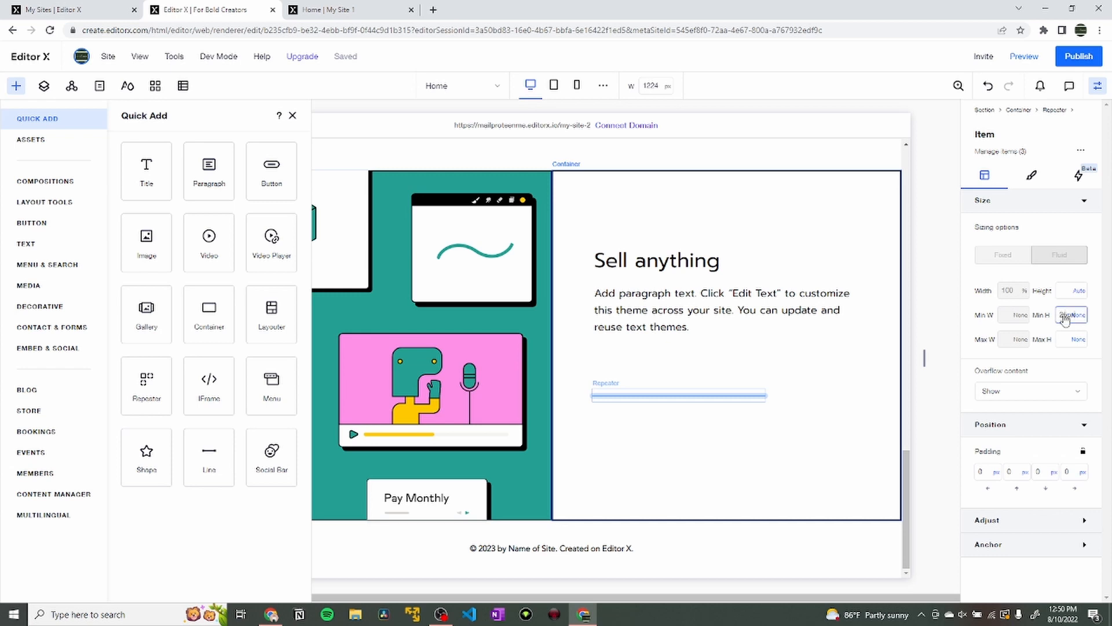
key(Return)
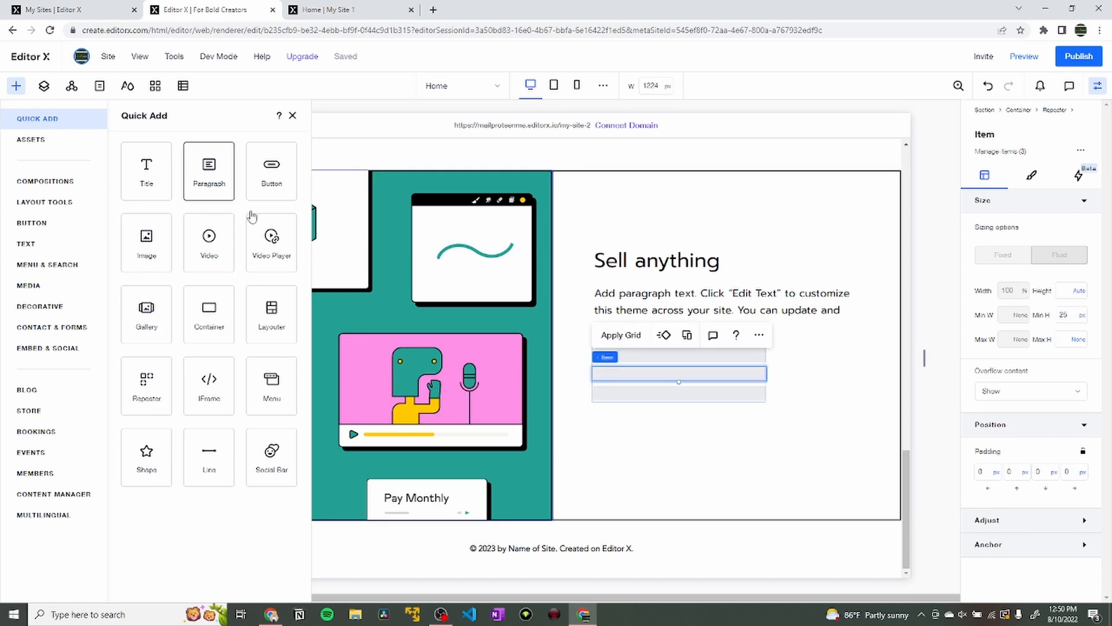
Add a paragraph inside the repeater items and replace the first item's text with "Sell your top 10 lists".
drag(251, 216, 660, 357)
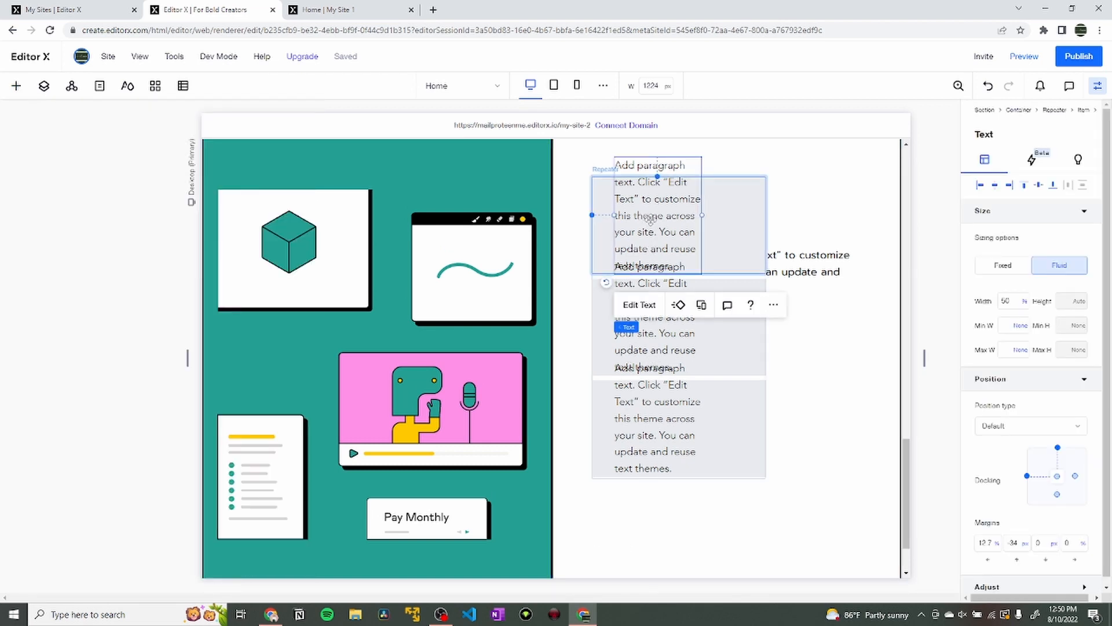
double_click(650, 219)
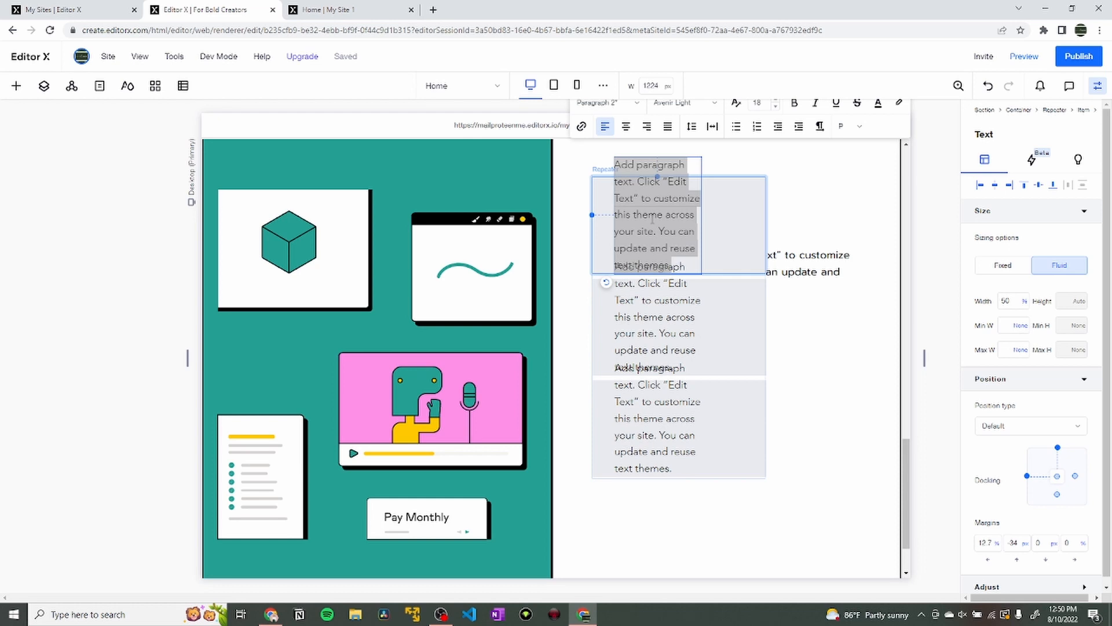
triple_click(655, 219)
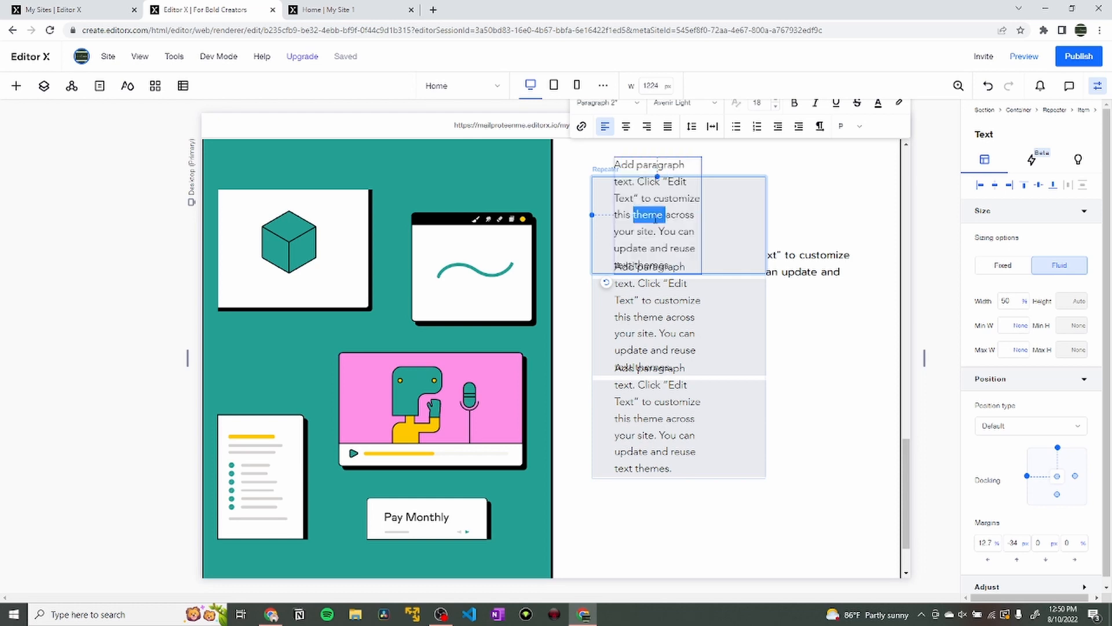
text(Sell you)
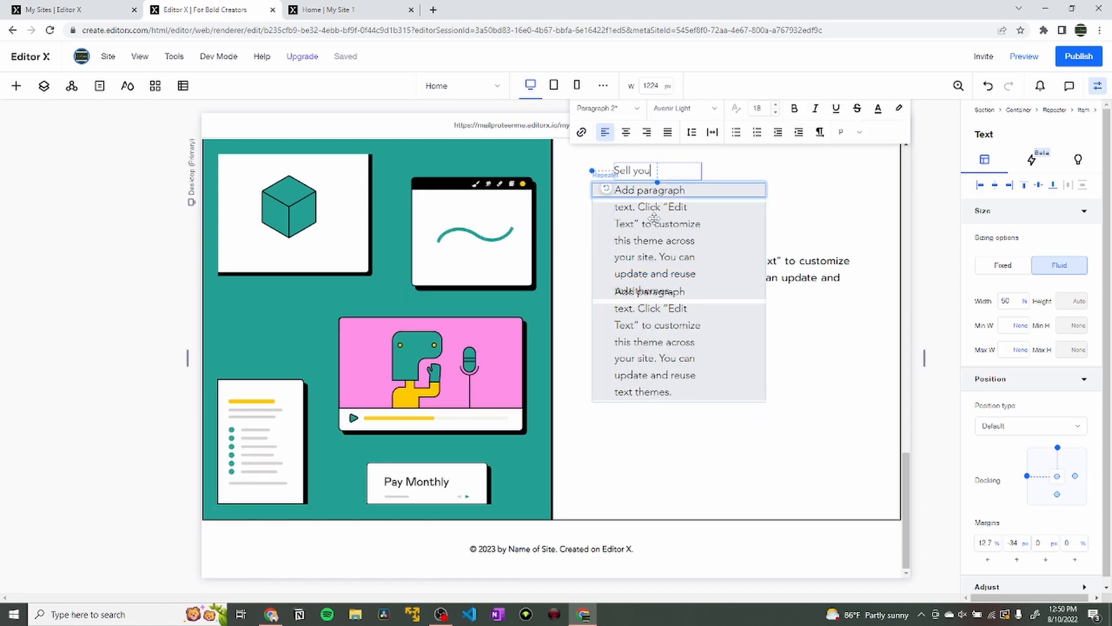
text(r top 10 lists)
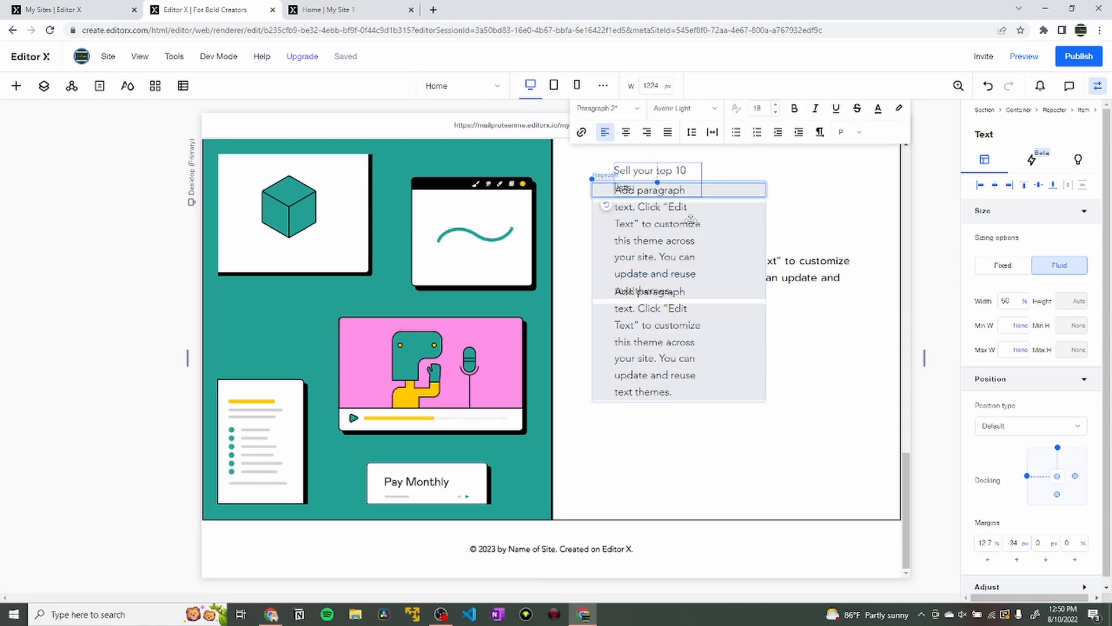
click(729, 233)
click(653, 243)
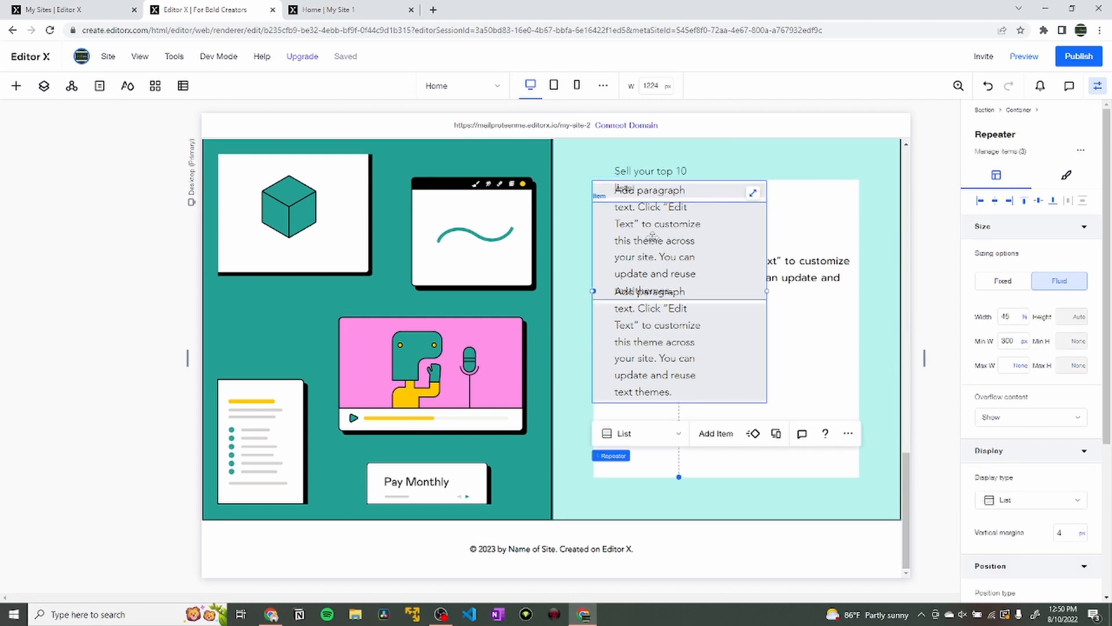
click(652, 237)
click(665, 240)
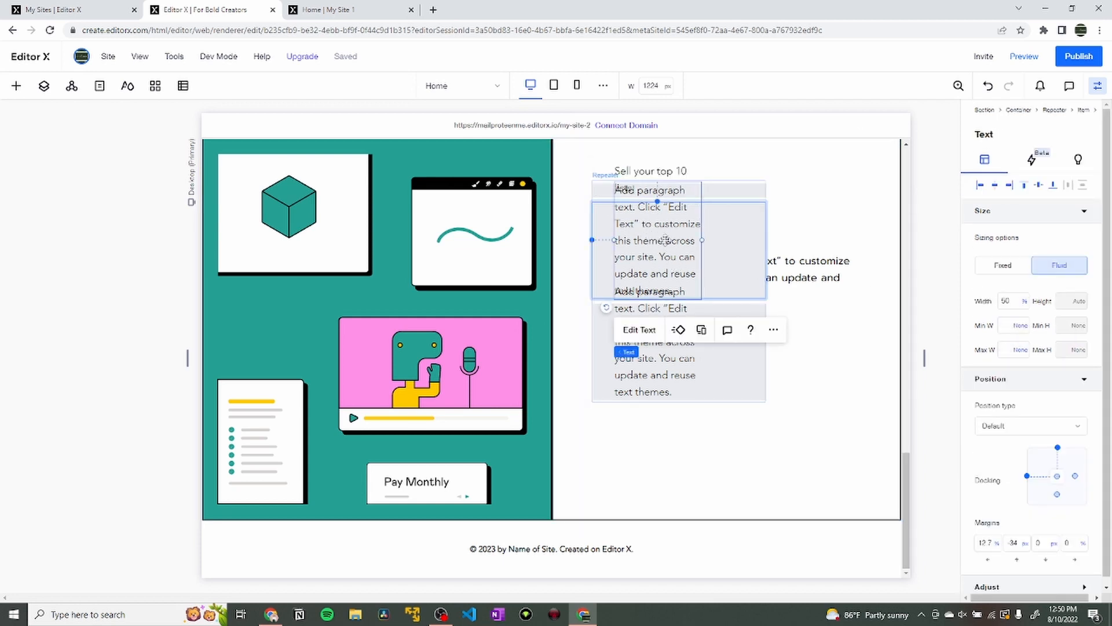
double_click(665, 240)
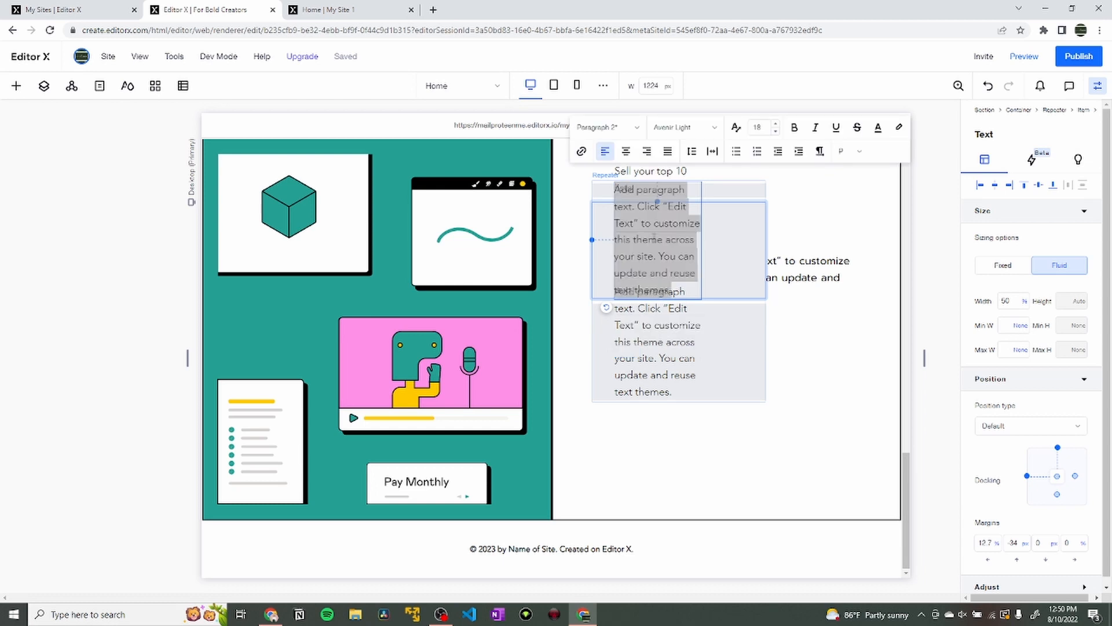
Replace the placeholder text in the repeater's third item with "Sell your top 10 lists".
click(660, 325)
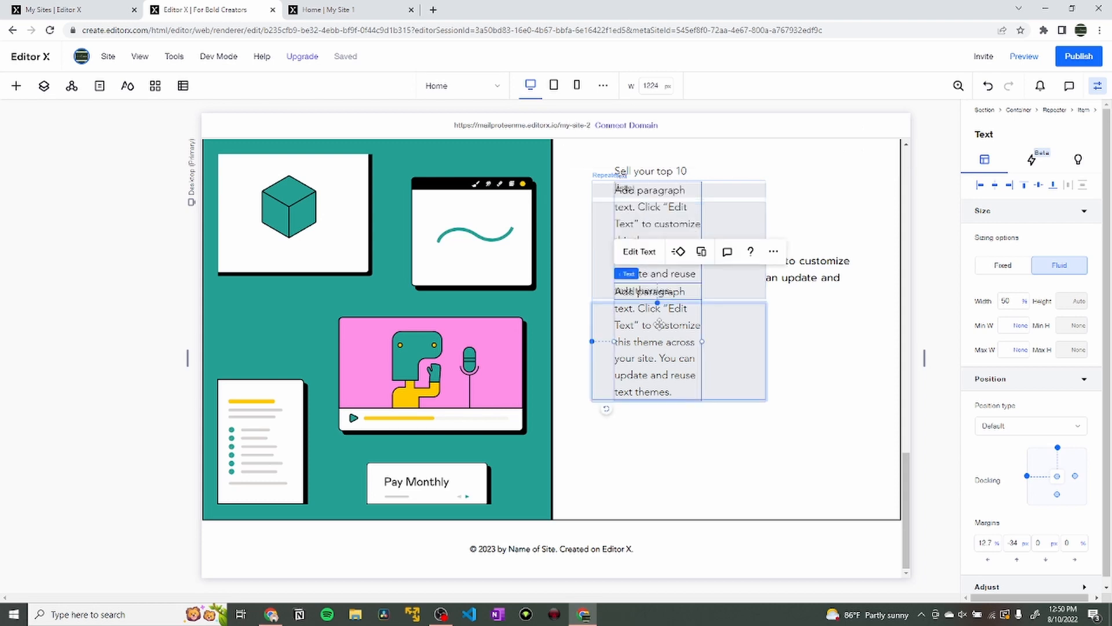
double_click(638, 351)
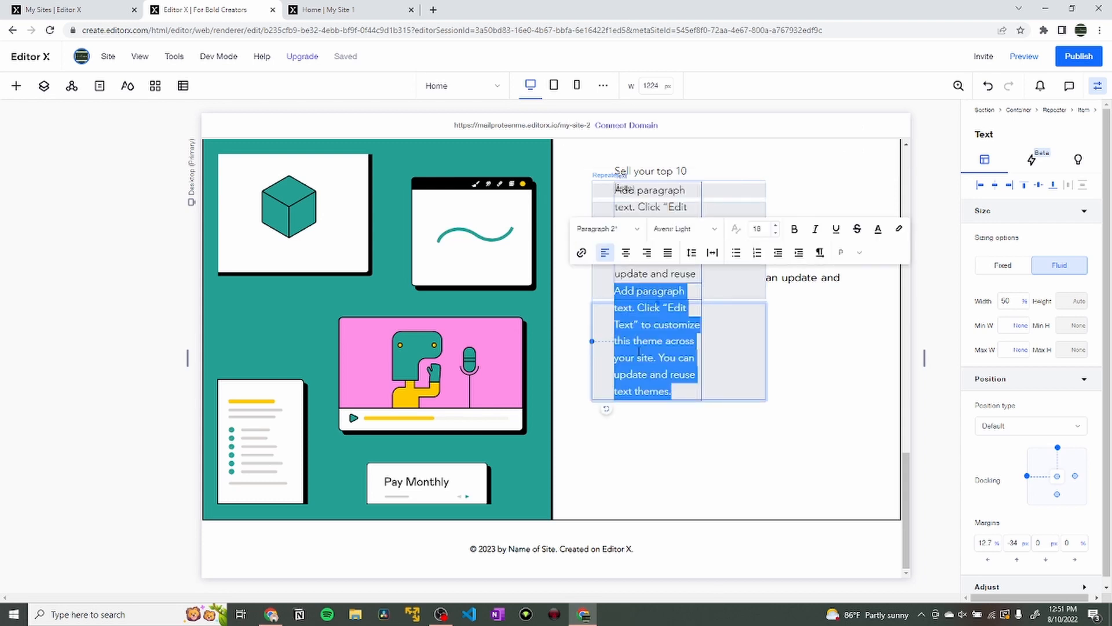
key(BackSpace)
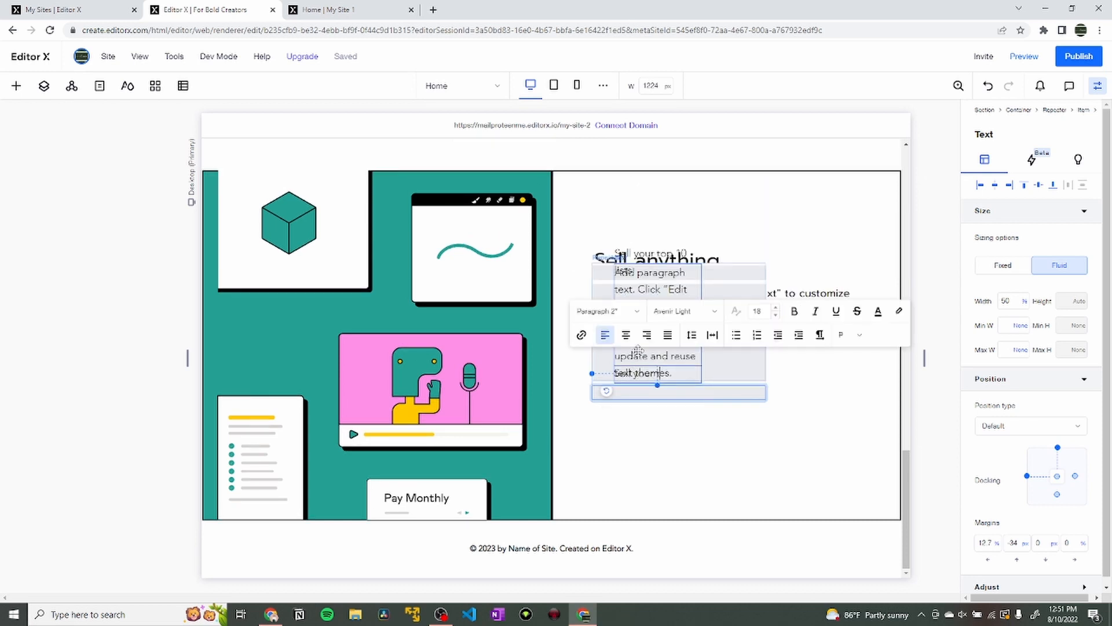
text(Sell your top 10 lists)
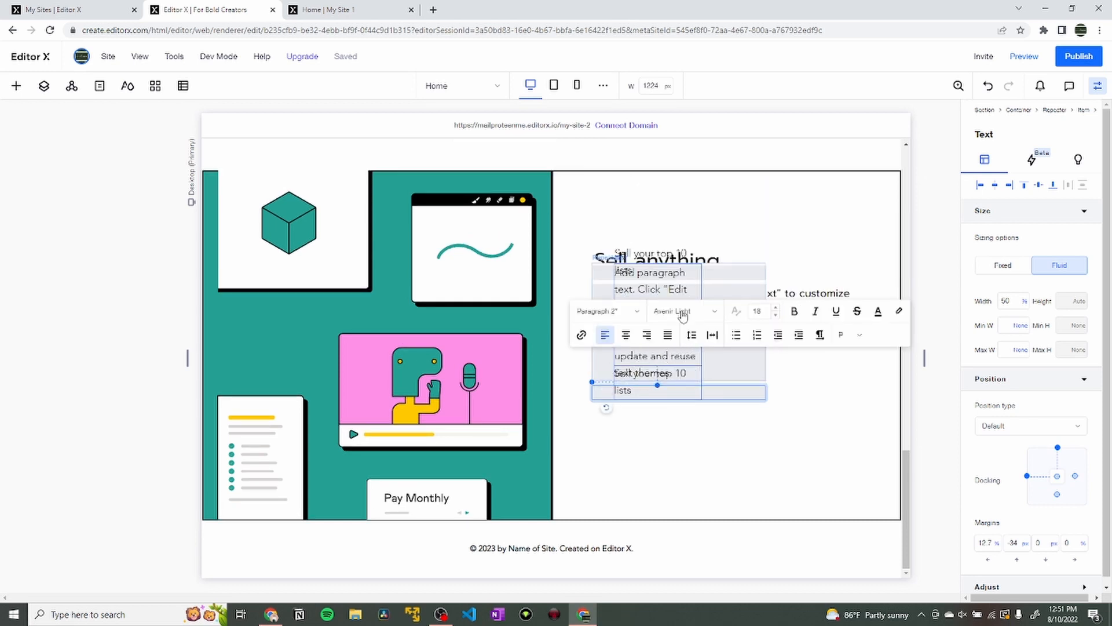
Replace the placeholder text in the repeater's second item with "Sell your top 10 lists".
click(675, 283)
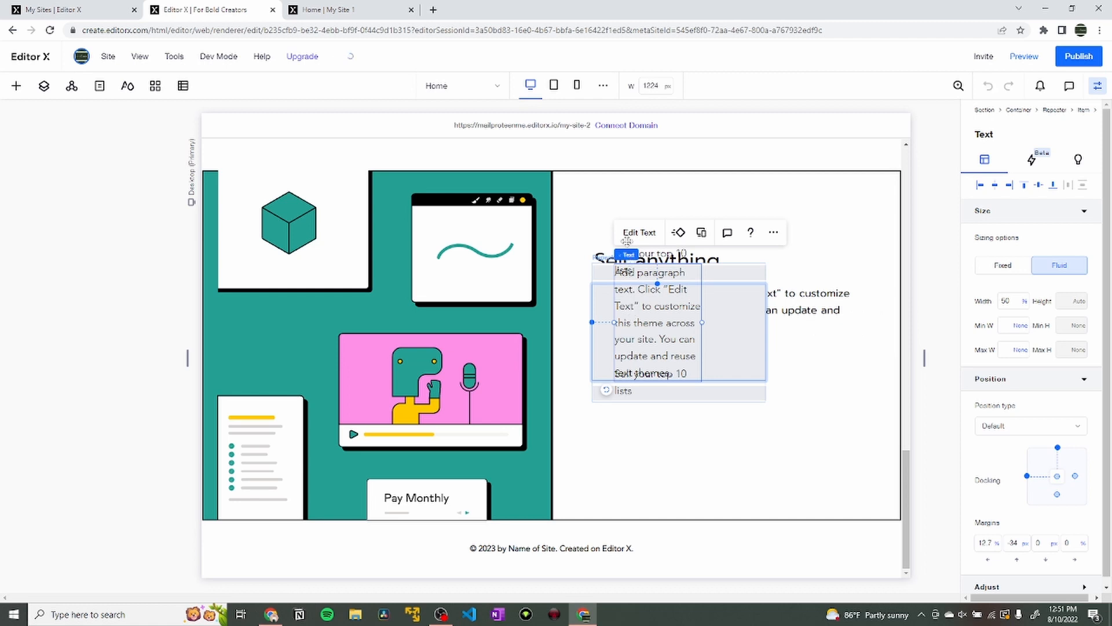
double_click(676, 272)
text(Sell yo)
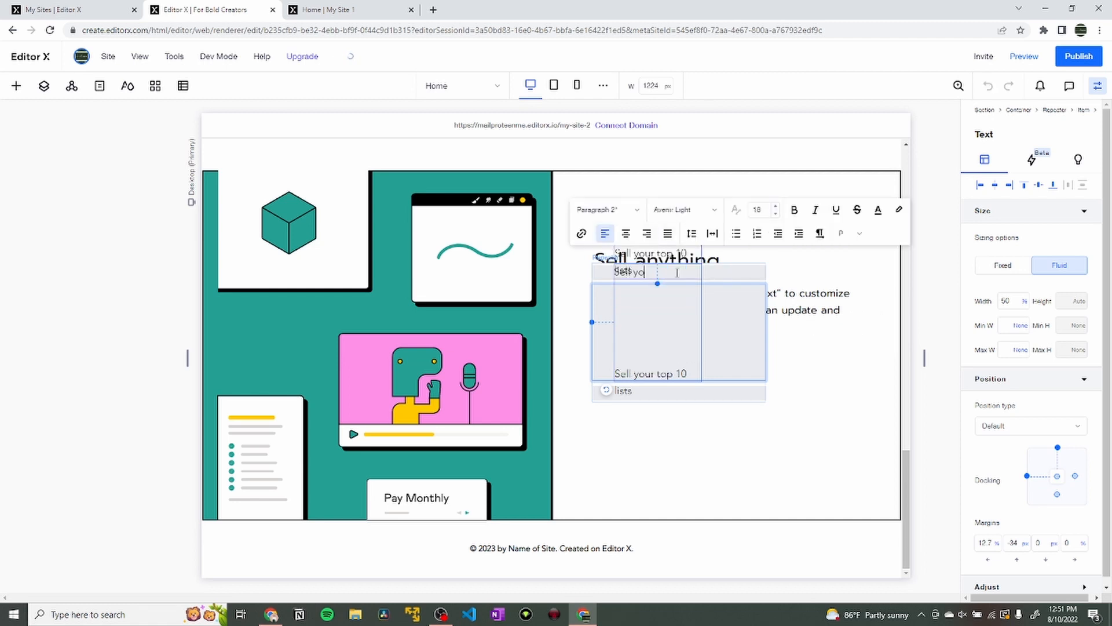
text(ur top 10 lists)
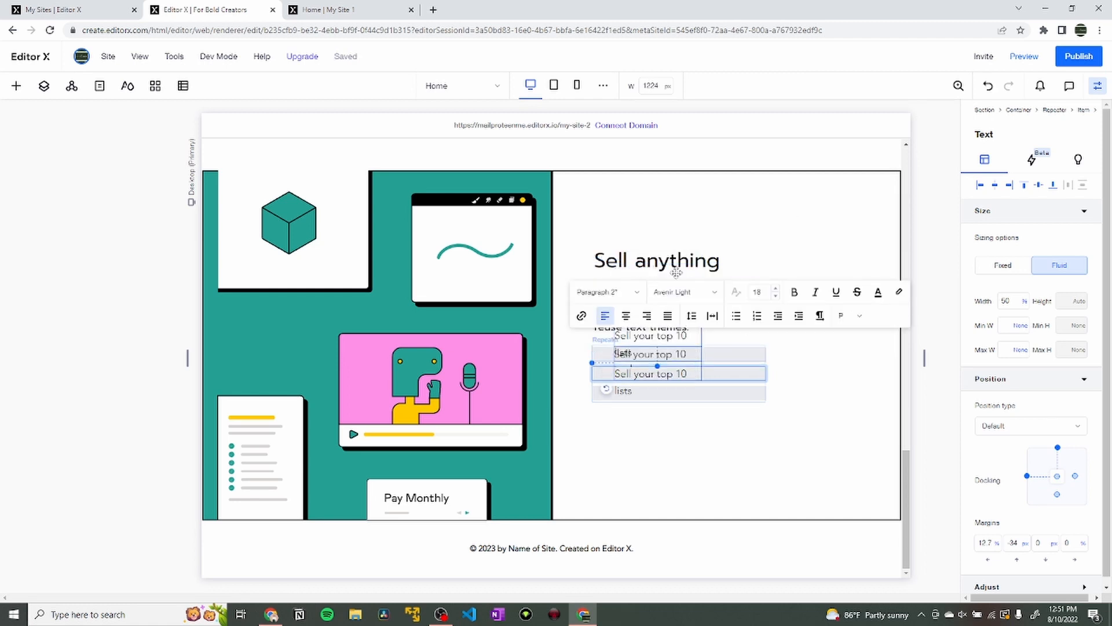
Set the repeater's width to 100% so it spans the text container.
click(735, 349)
click(1006, 318)
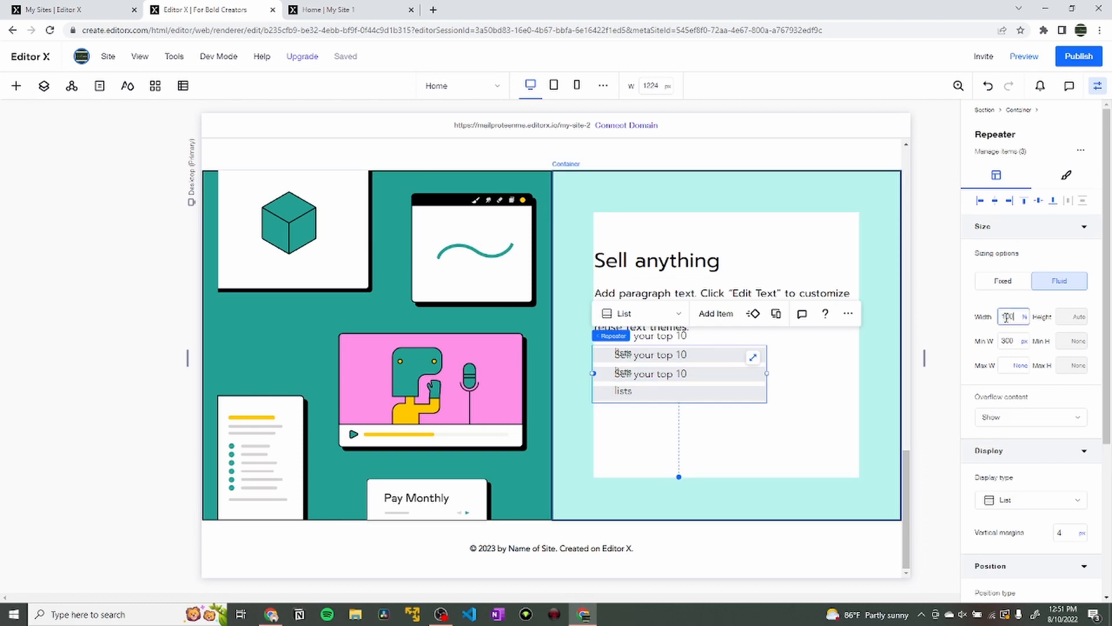
key(Return)
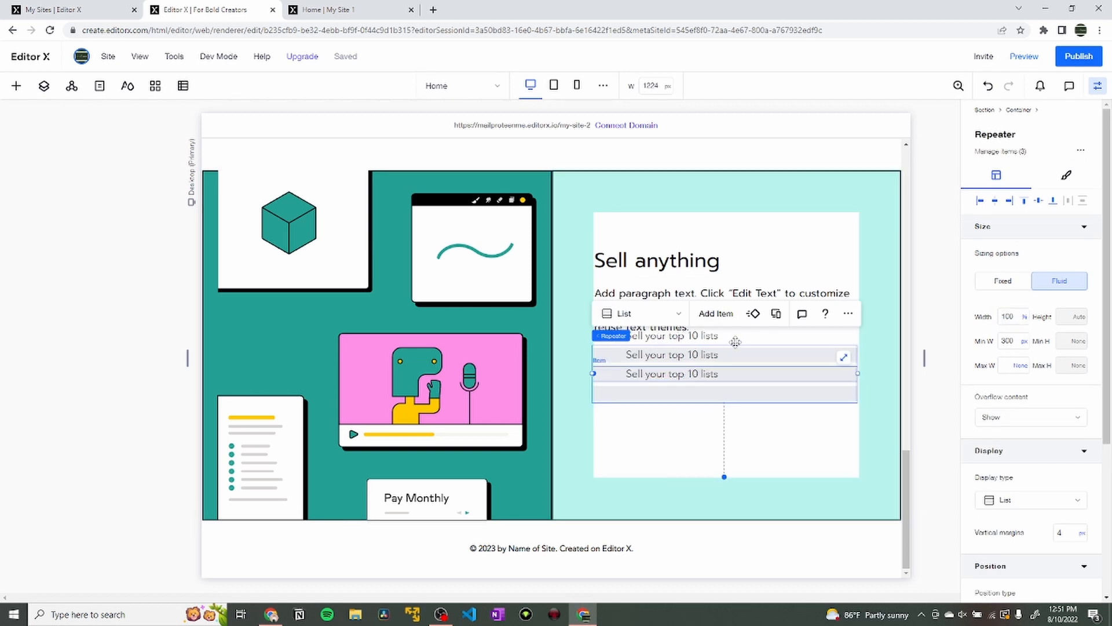
Set the repeater items' minimum height to None.
click(741, 355)
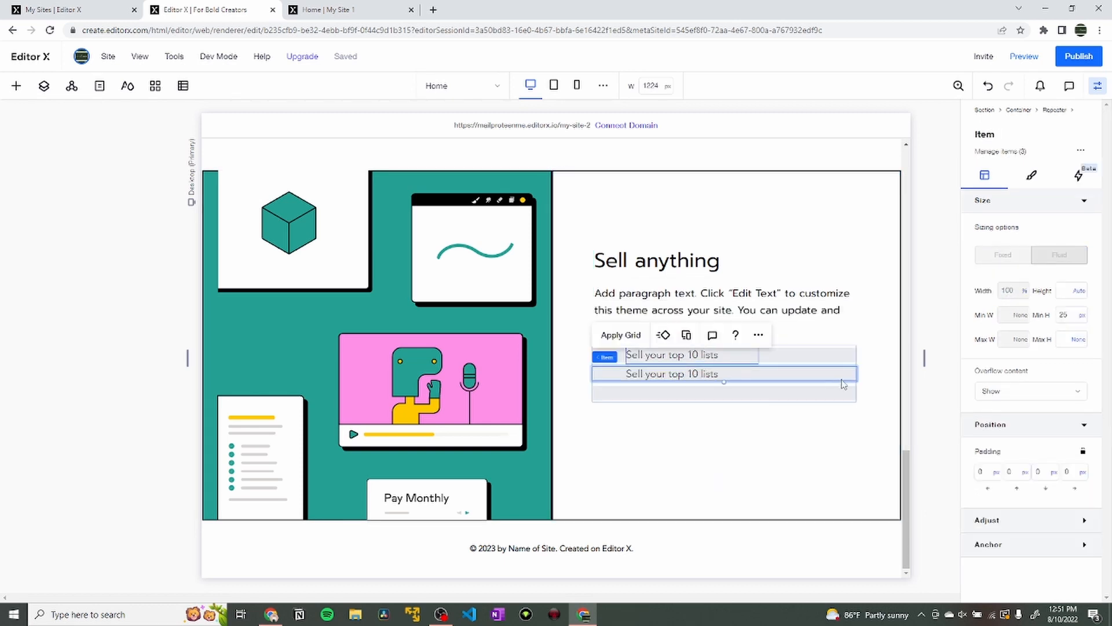
click(1083, 316)
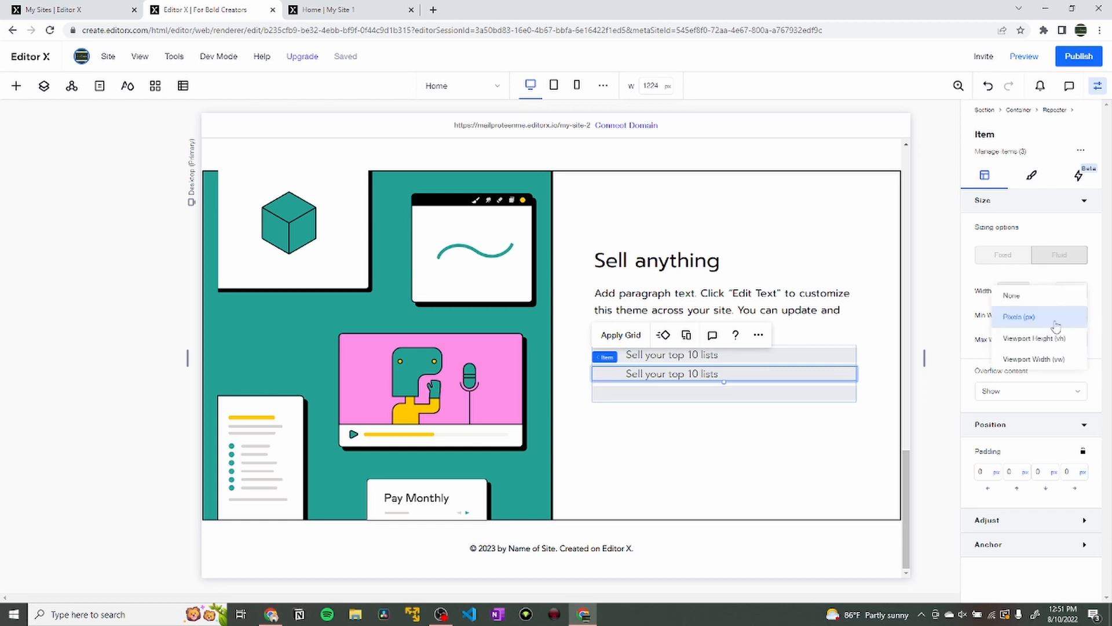
click(1032, 295)
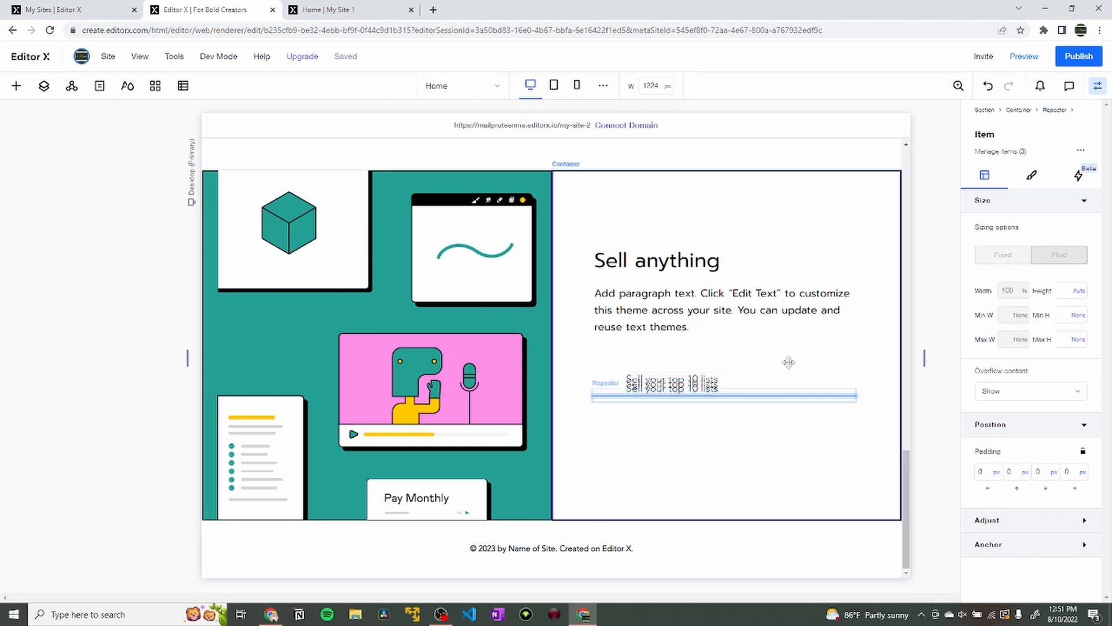
Set the minimum height of the repeater's items to 50 px.
click(44, 86)
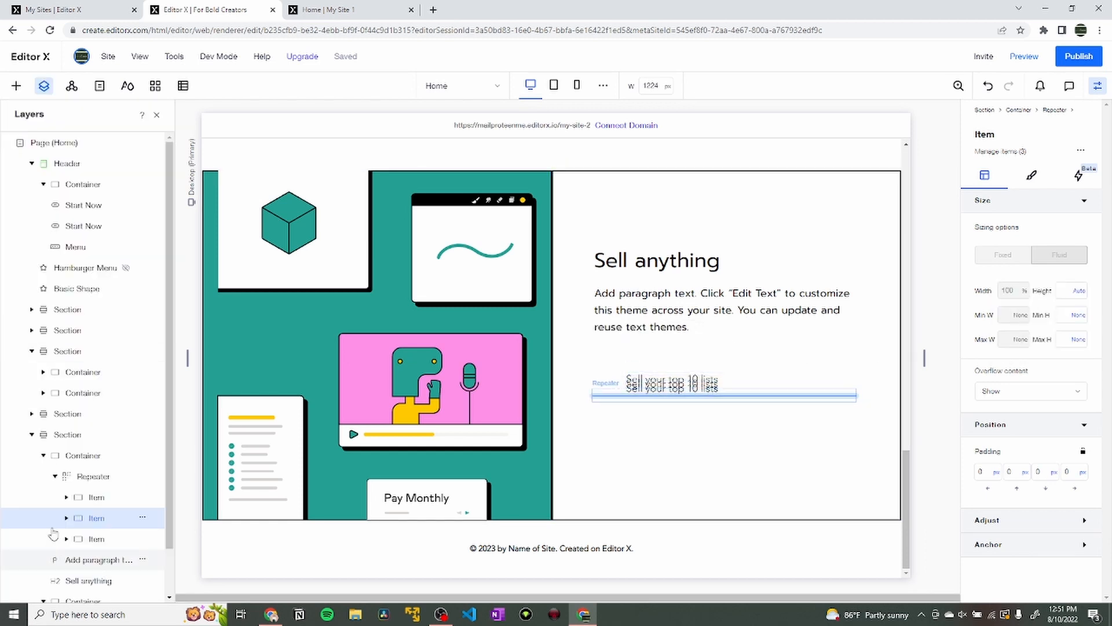
click(67, 517)
click(103, 521)
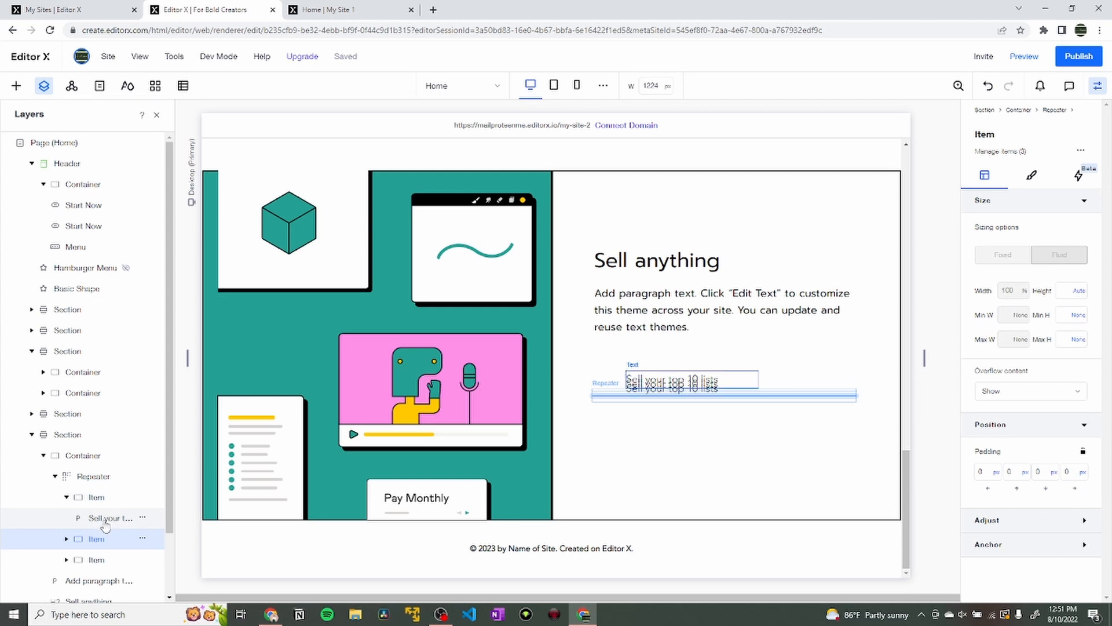
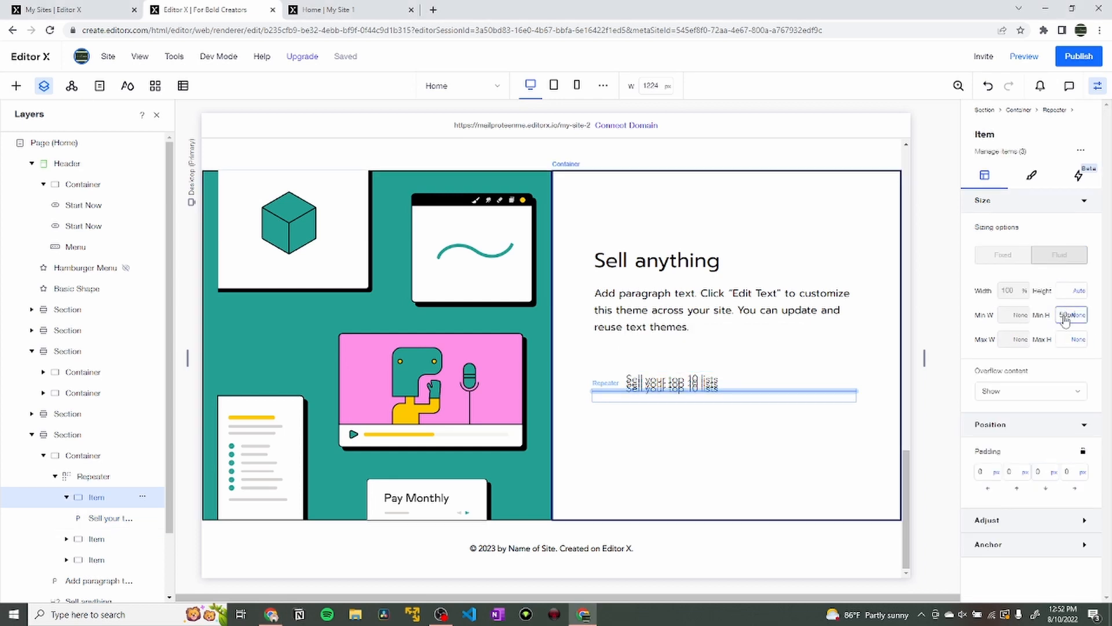
key(Return)
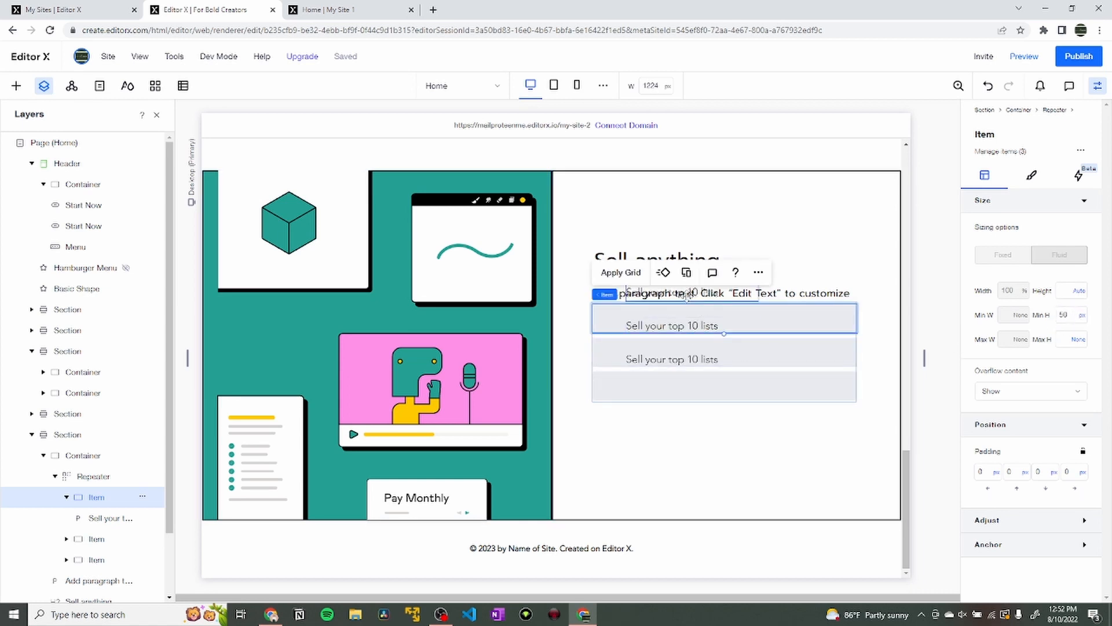
Set the left and top margins of the text inside the repeater's first item to 0.
click(110, 518)
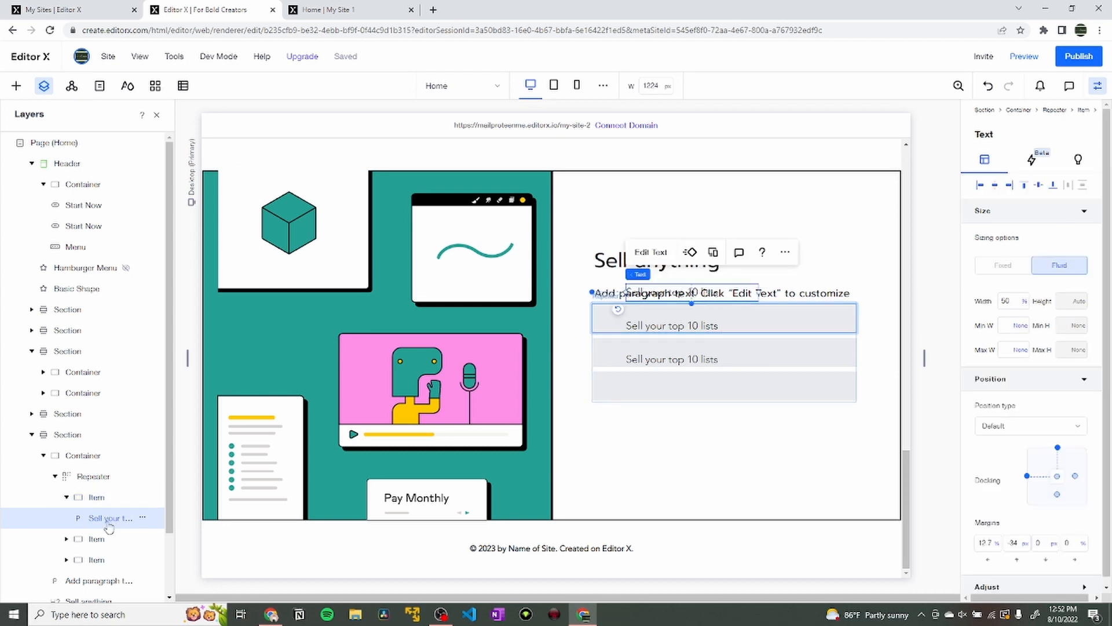
scroll(411, 503, up, 2)
click(985, 543)
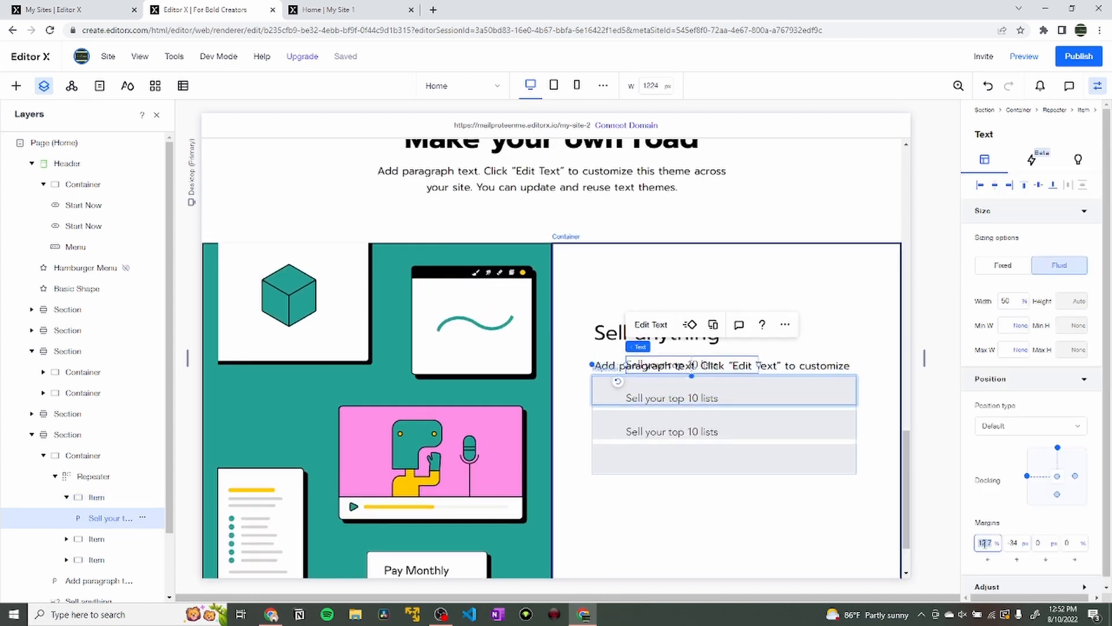
click(1013, 544)
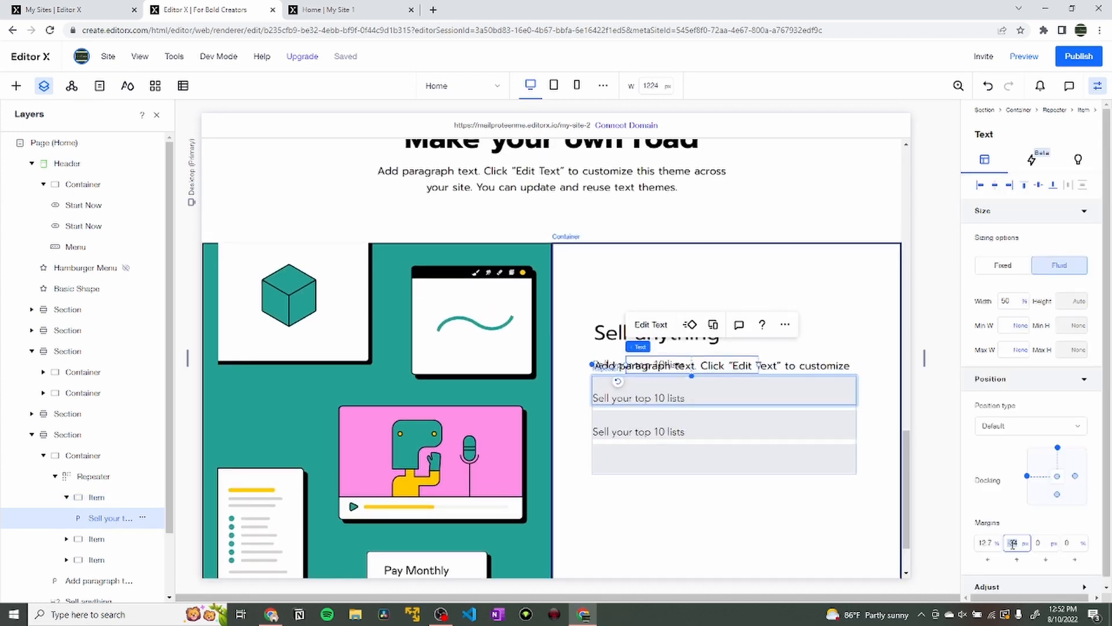
click(1007, 569)
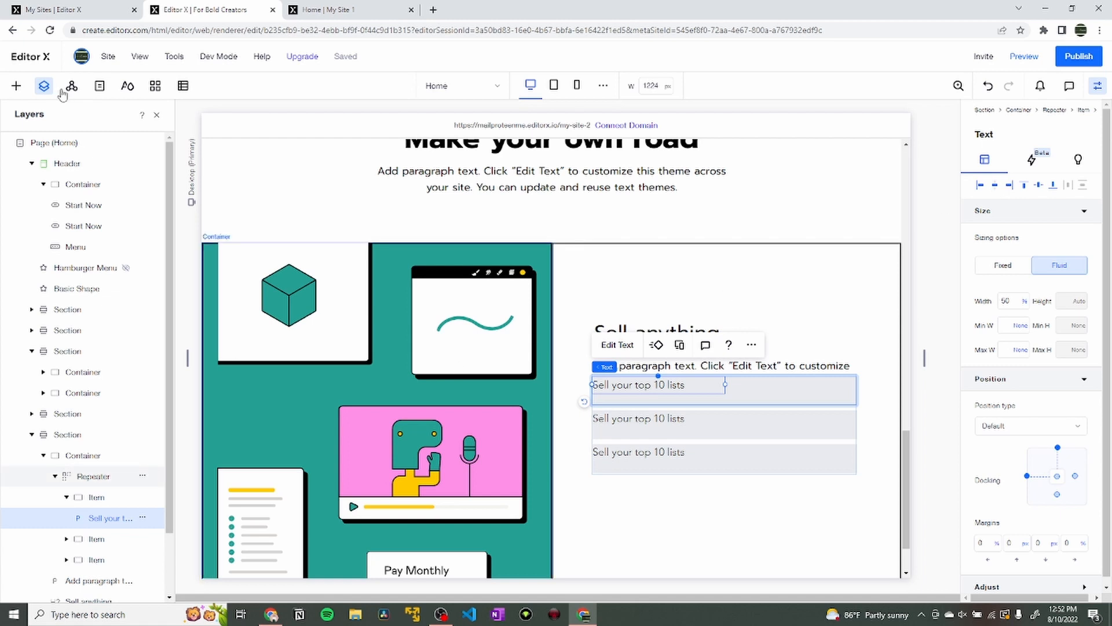
Add arrow-right.svg from the site files to the page and place it inside the repeater's first item.
click(16, 86)
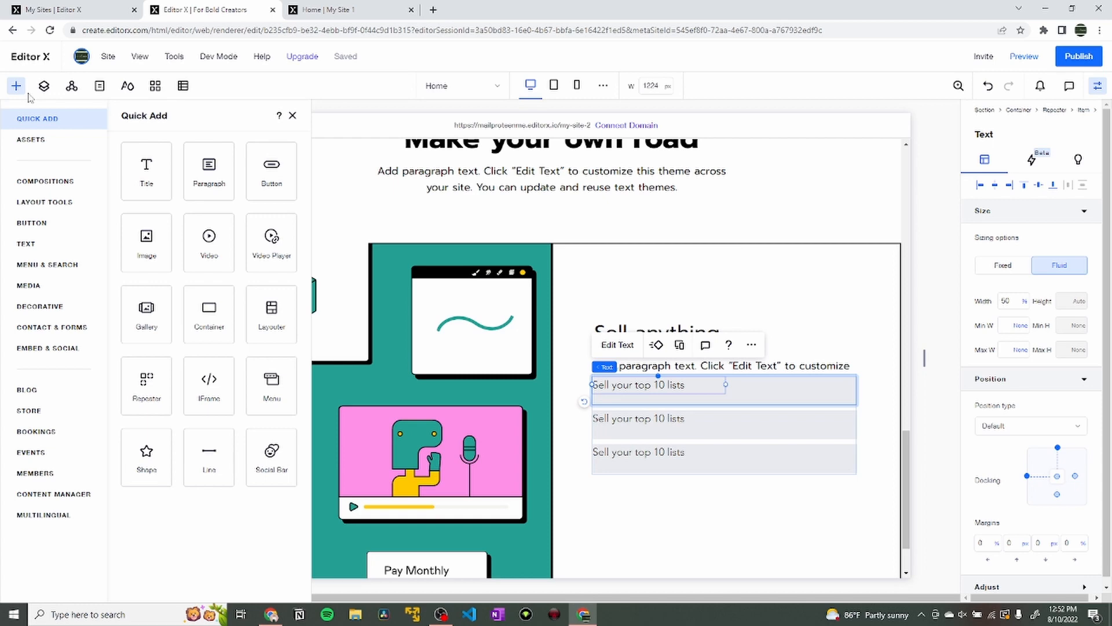
click(30, 285)
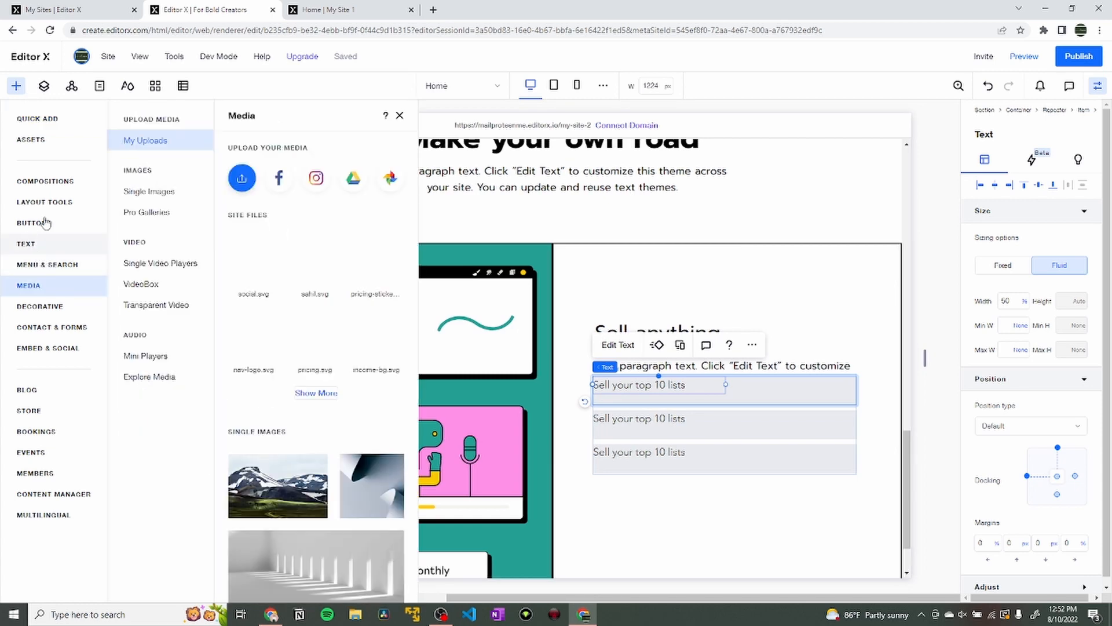
click(316, 393)
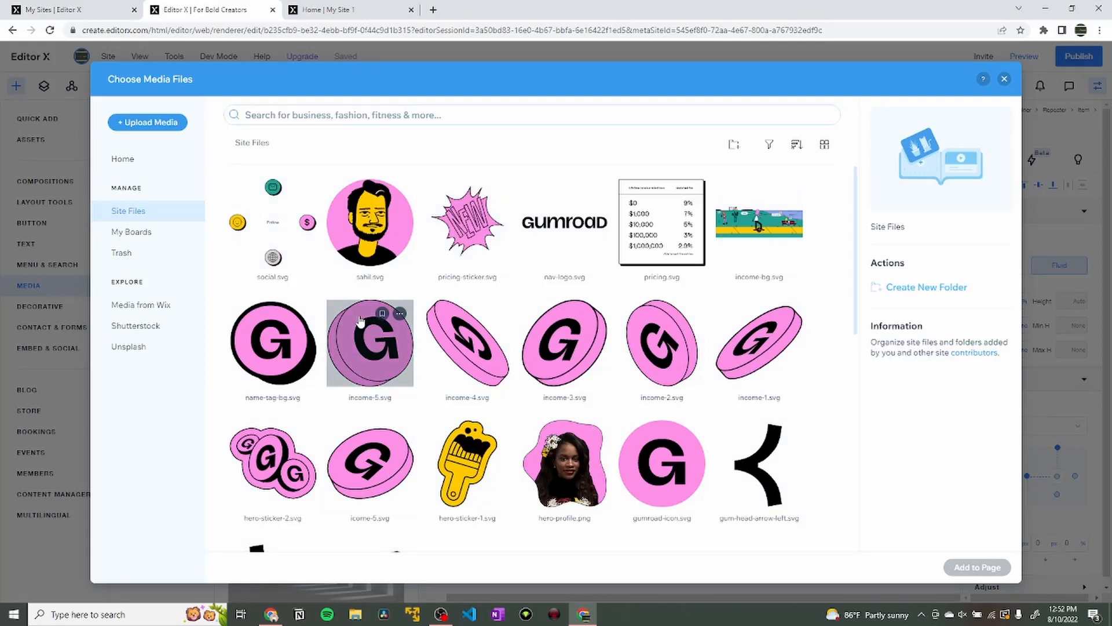
scroll(641, 317, down, 8)
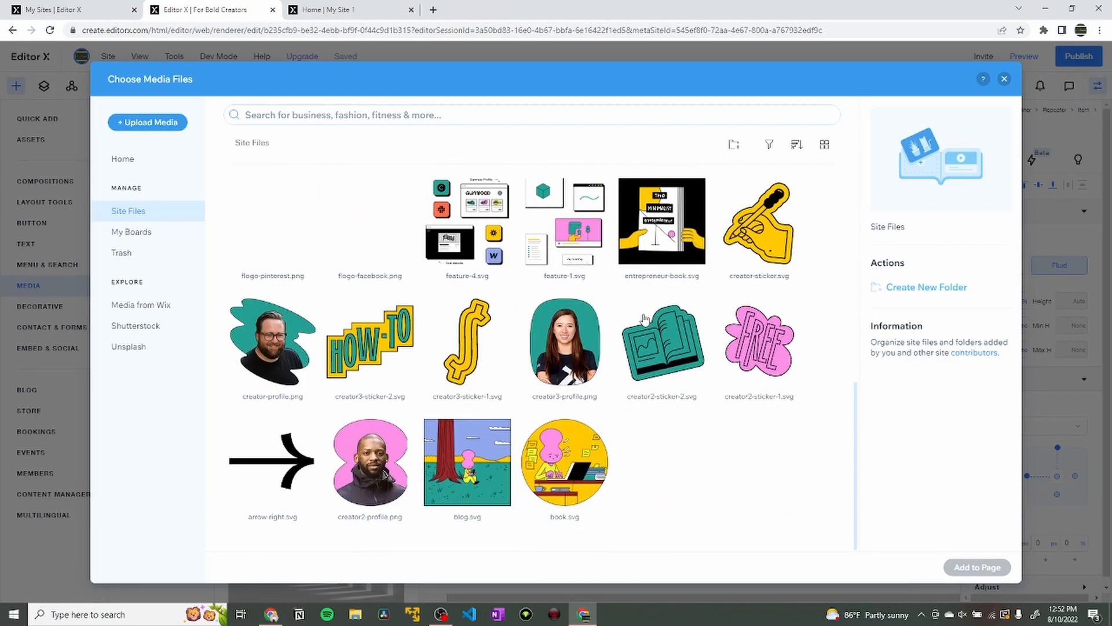
drag(272, 458, 321, 469)
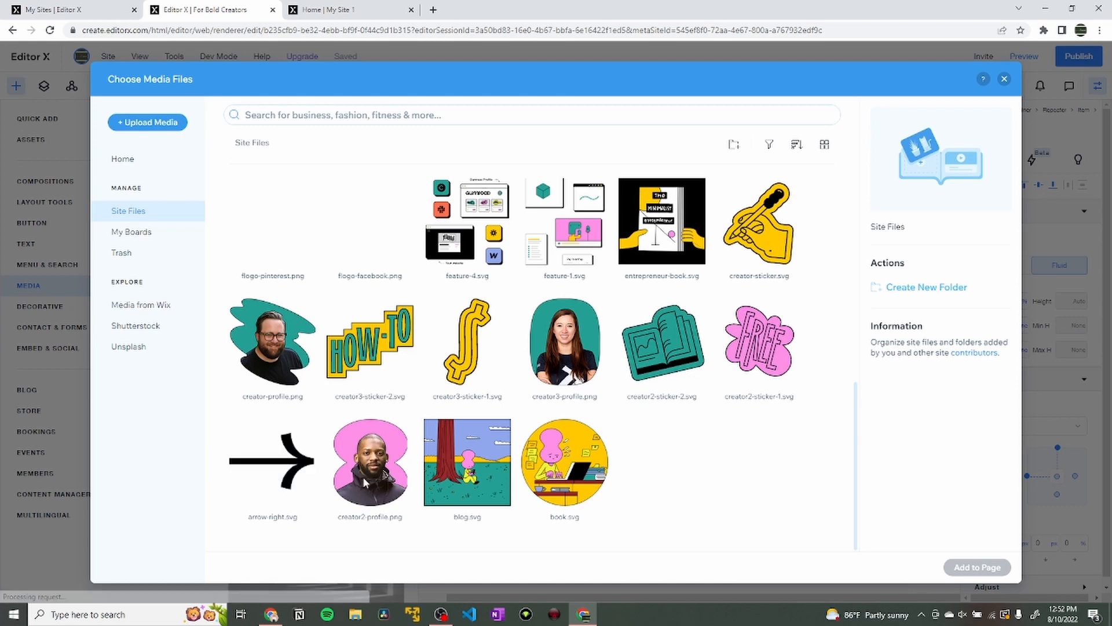
click(298, 477)
click(954, 567)
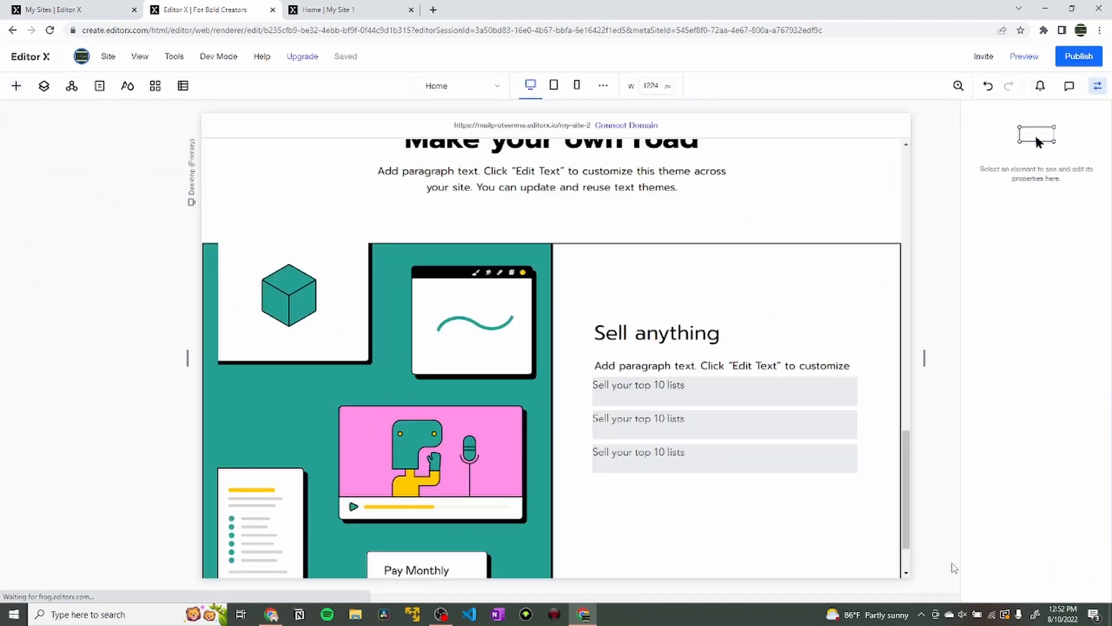
drag(563, 371, 686, 392)
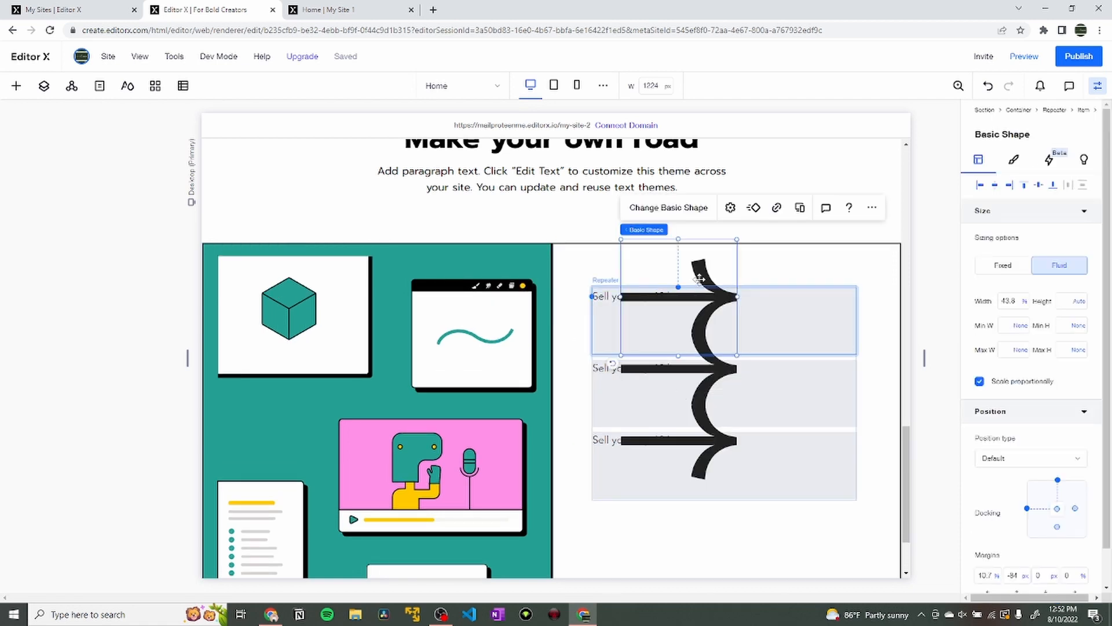
Set the arrow shape's width to 5% and align it to the left edge and vertical center of its item.
click(1007, 300)
text(5)
key(Return)
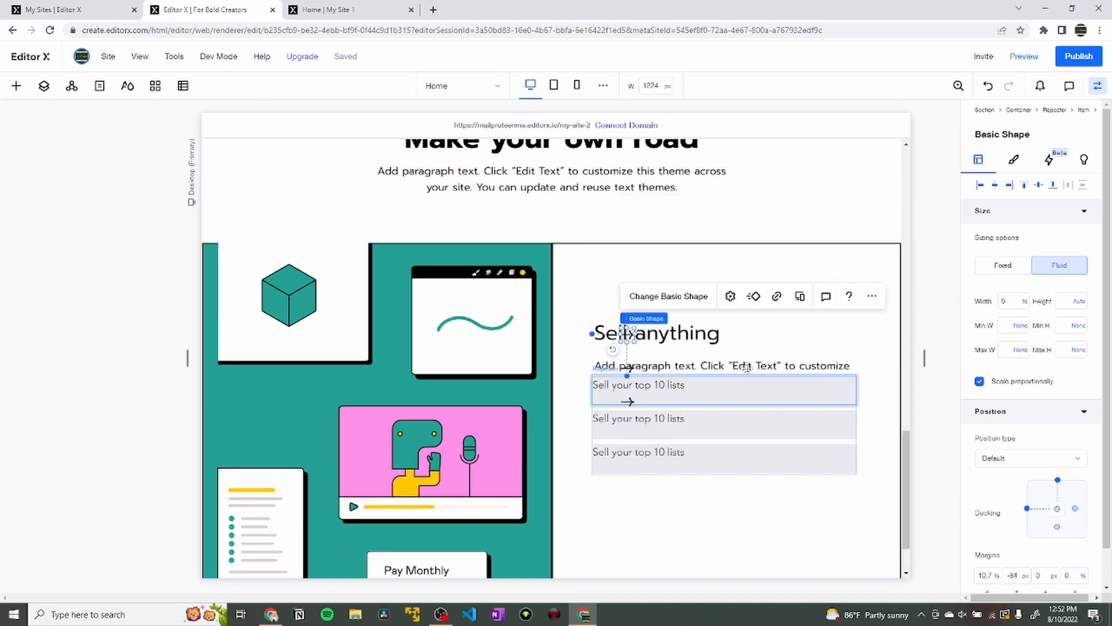
click(979, 186)
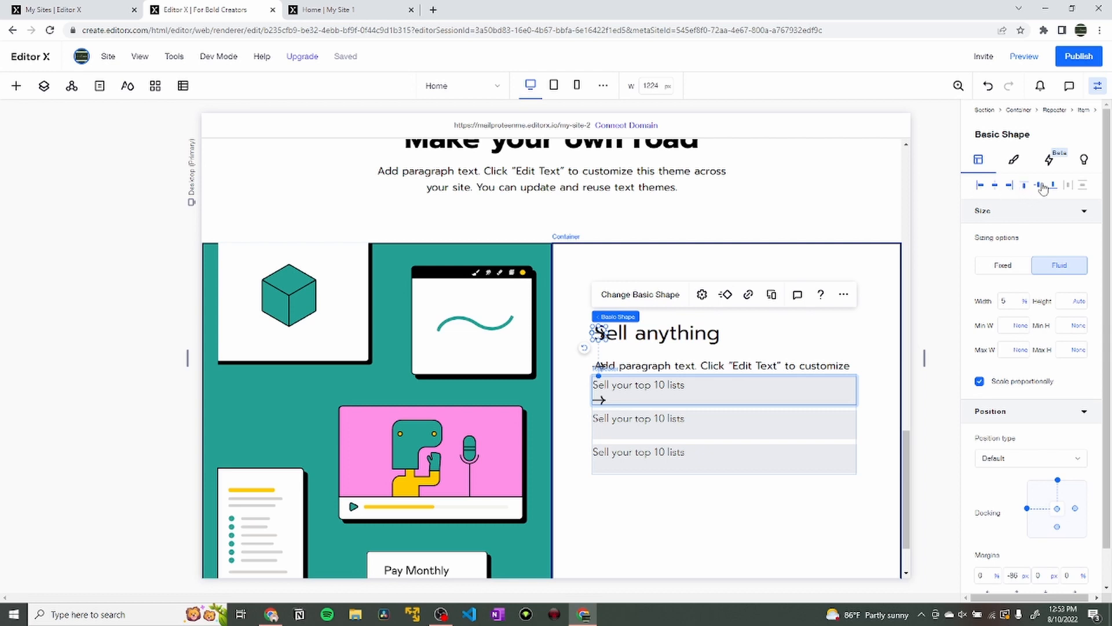
Center the "Sell your top 10 lists" text vertically in its item and set its left margin to 7%.
click(674, 387)
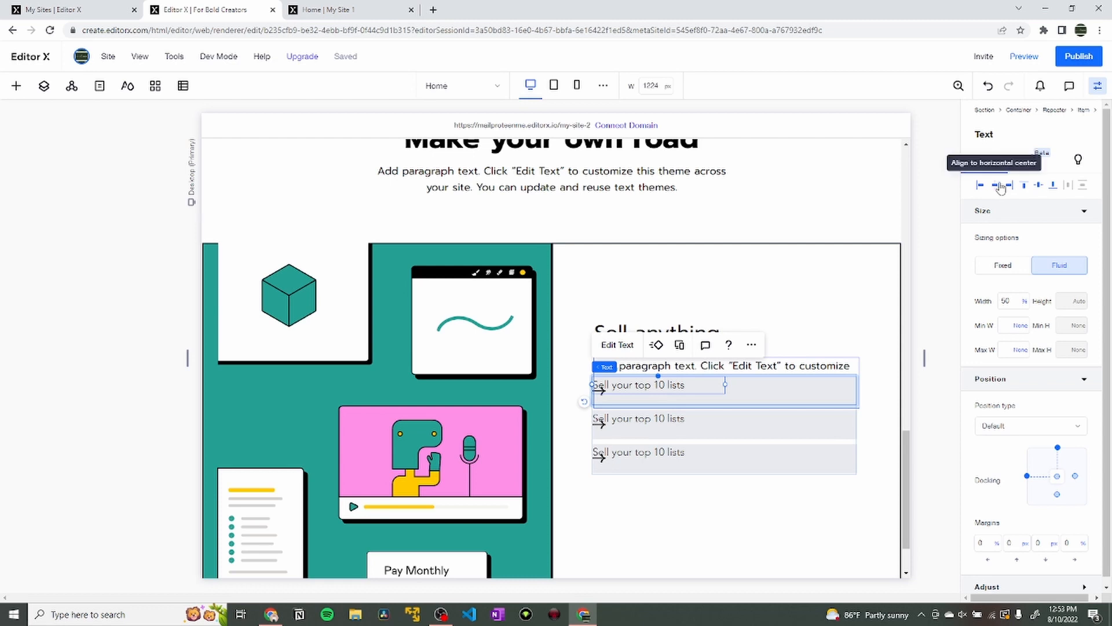
click(1039, 186)
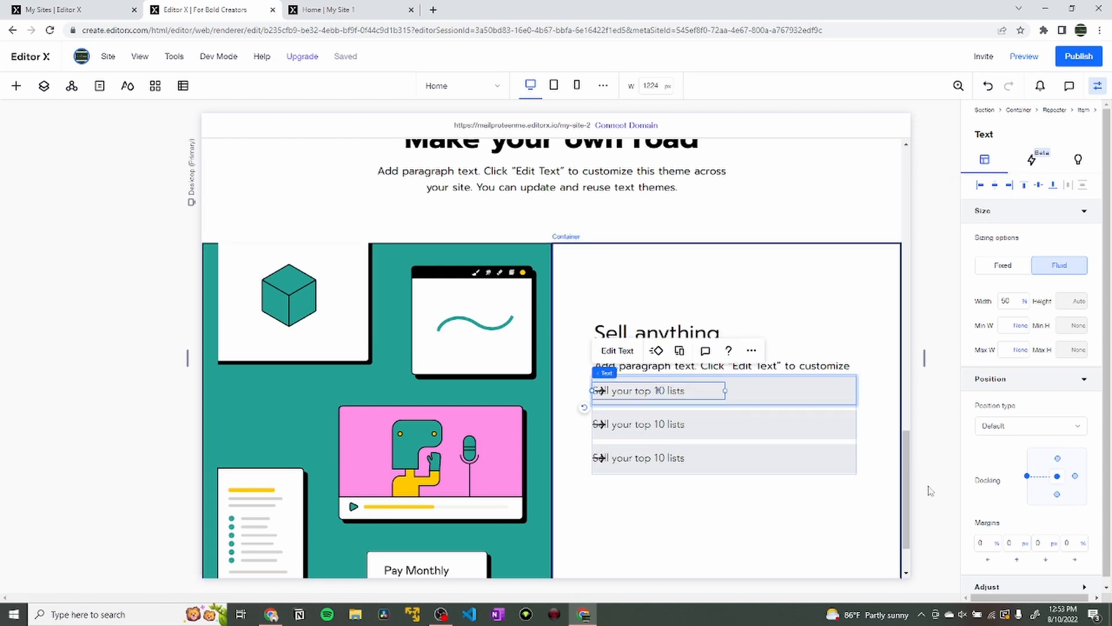
click(985, 540)
text(7)
key(Return)
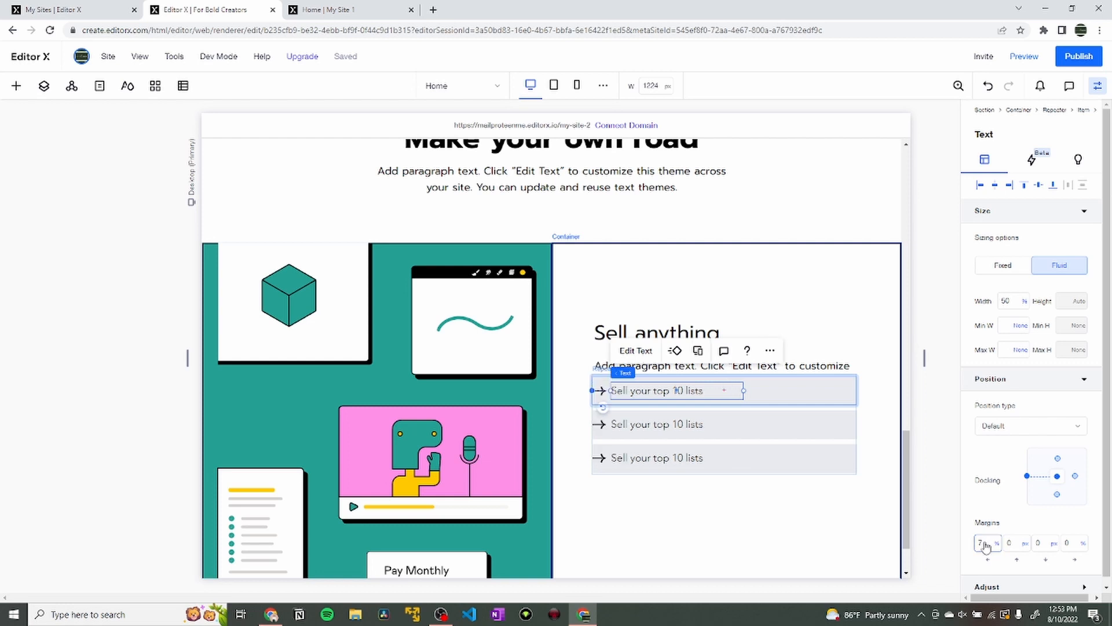
Set the minimum height of the arrow list's repeater items to None.
click(835, 392)
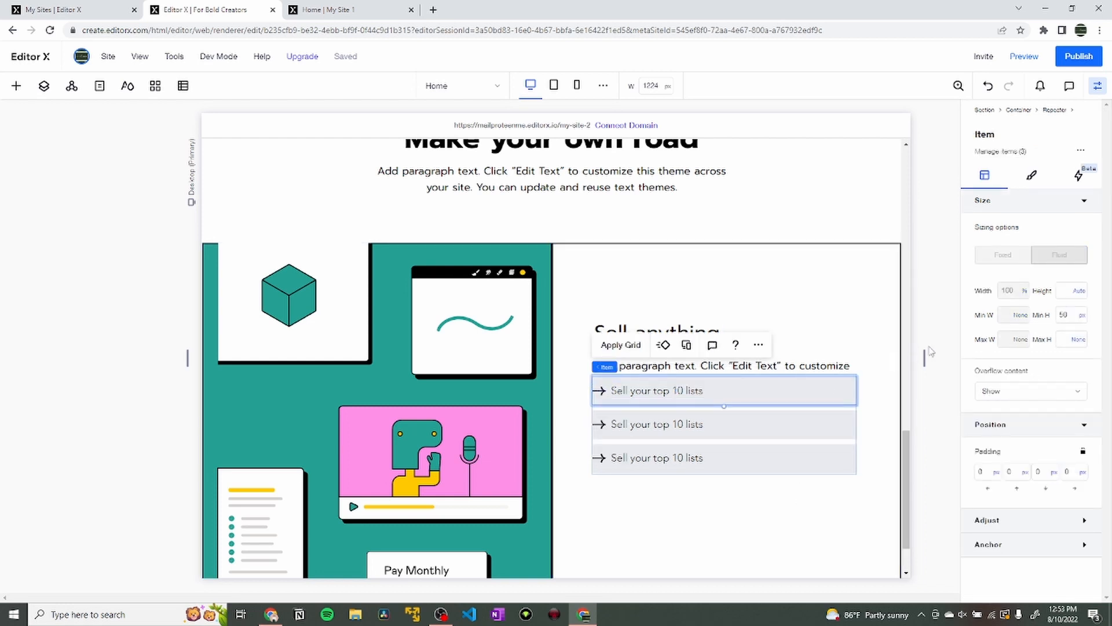
click(1080, 315)
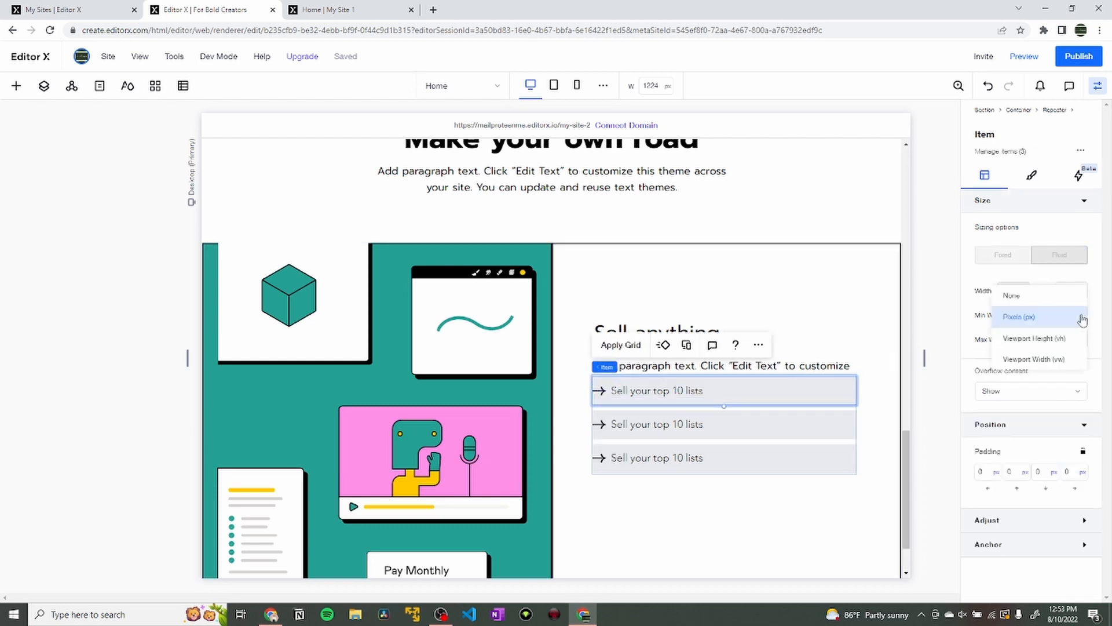
click(1041, 298)
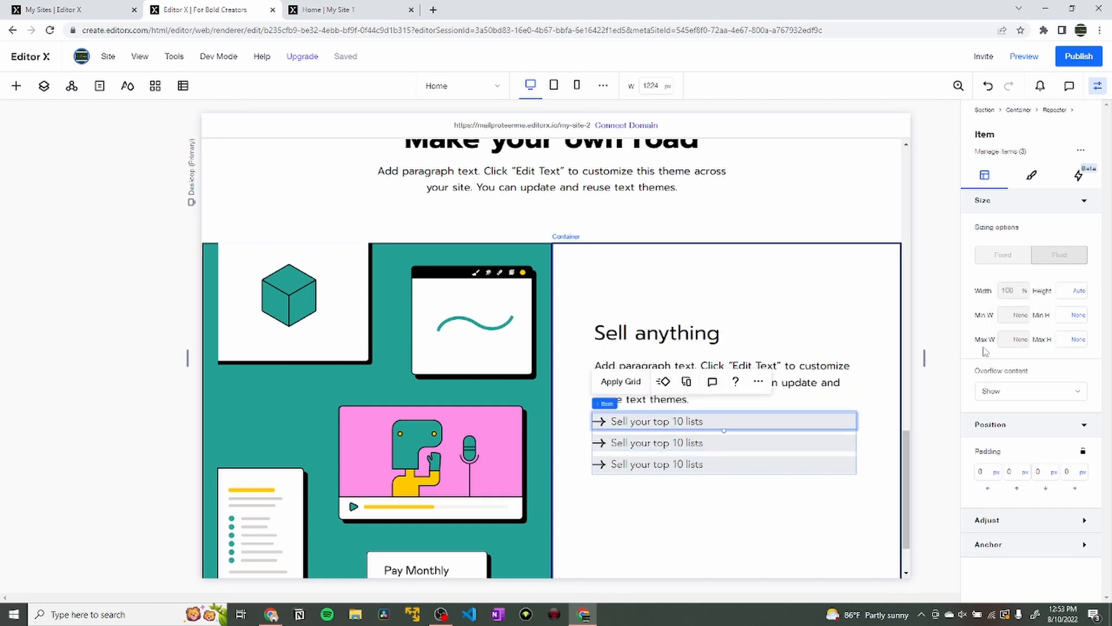
Change the repeater items' background color to white (#FFFFFF).
click(1032, 177)
click(979, 248)
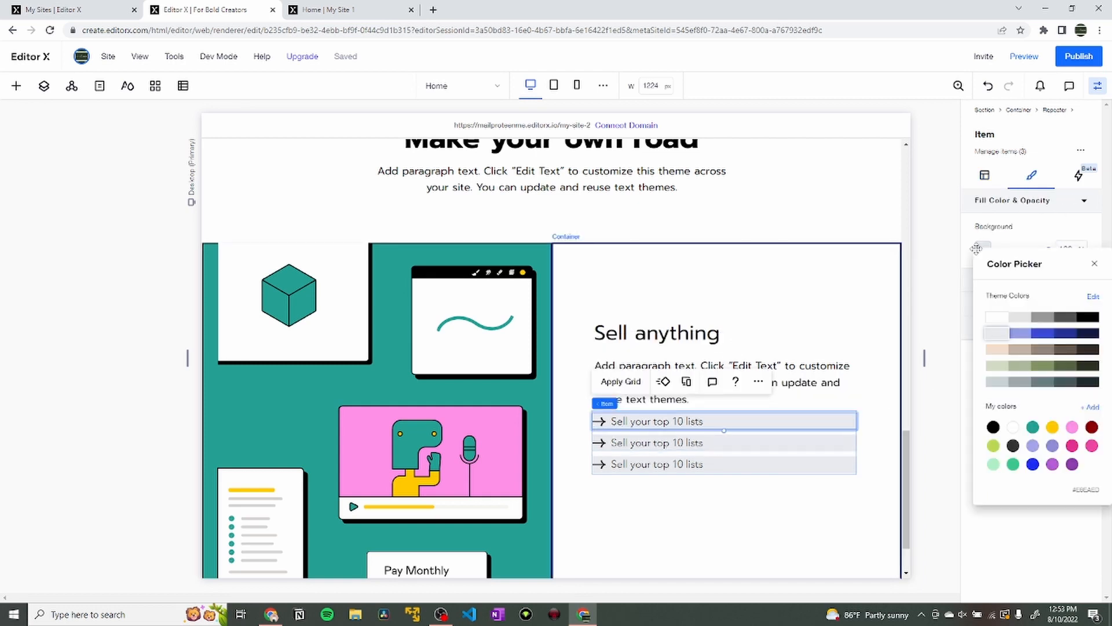
click(992, 318)
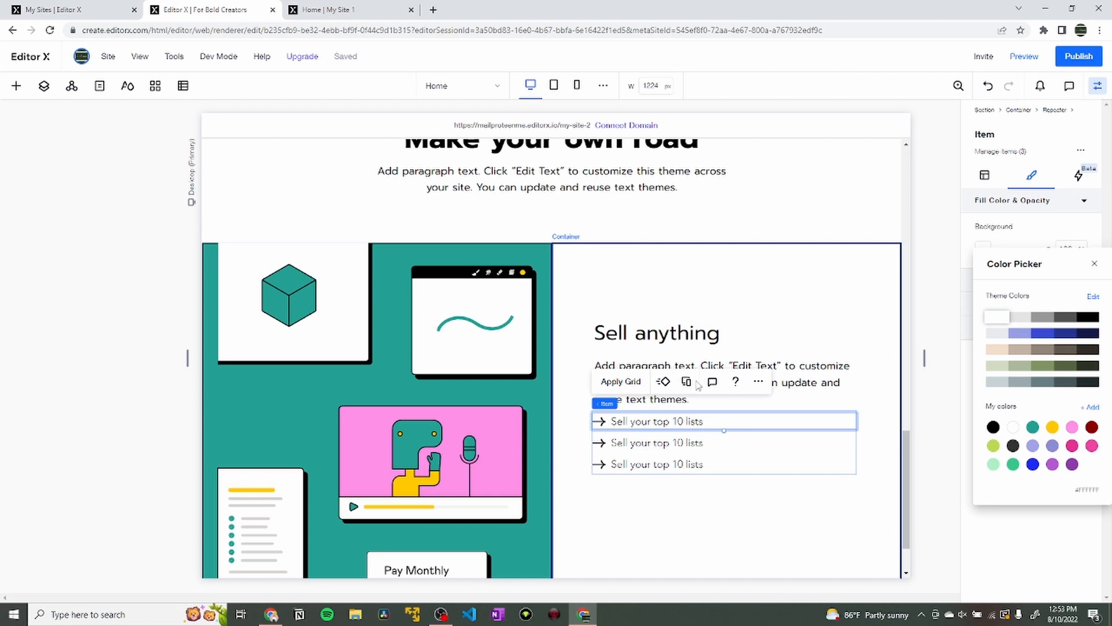
click(789, 351)
Change the font of the repeater items' text to Prompt.
click(686, 423)
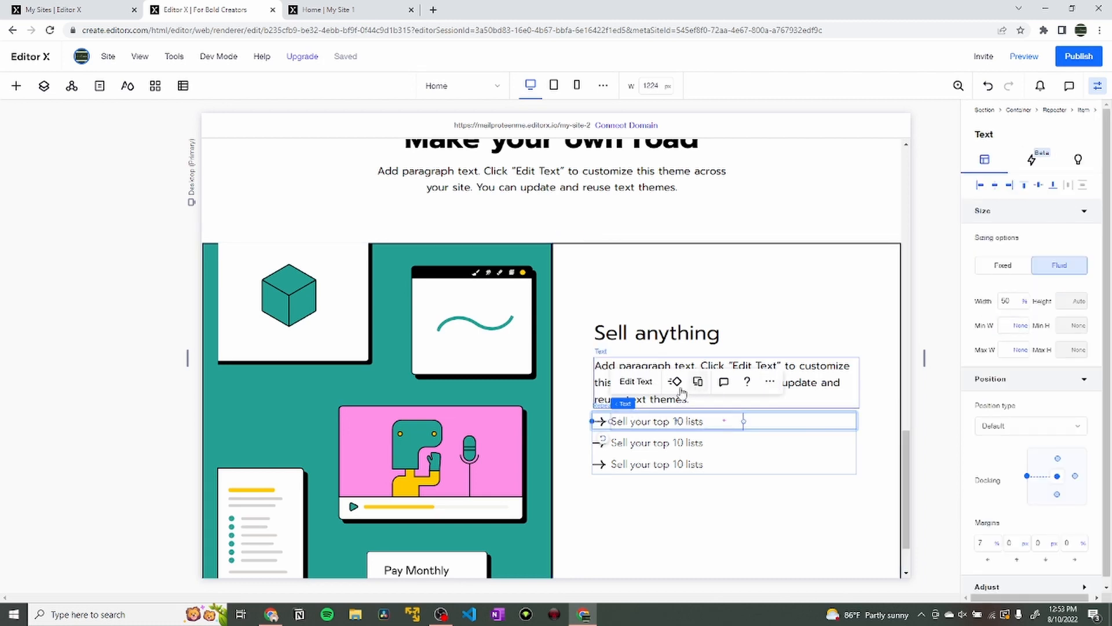
click(659, 382)
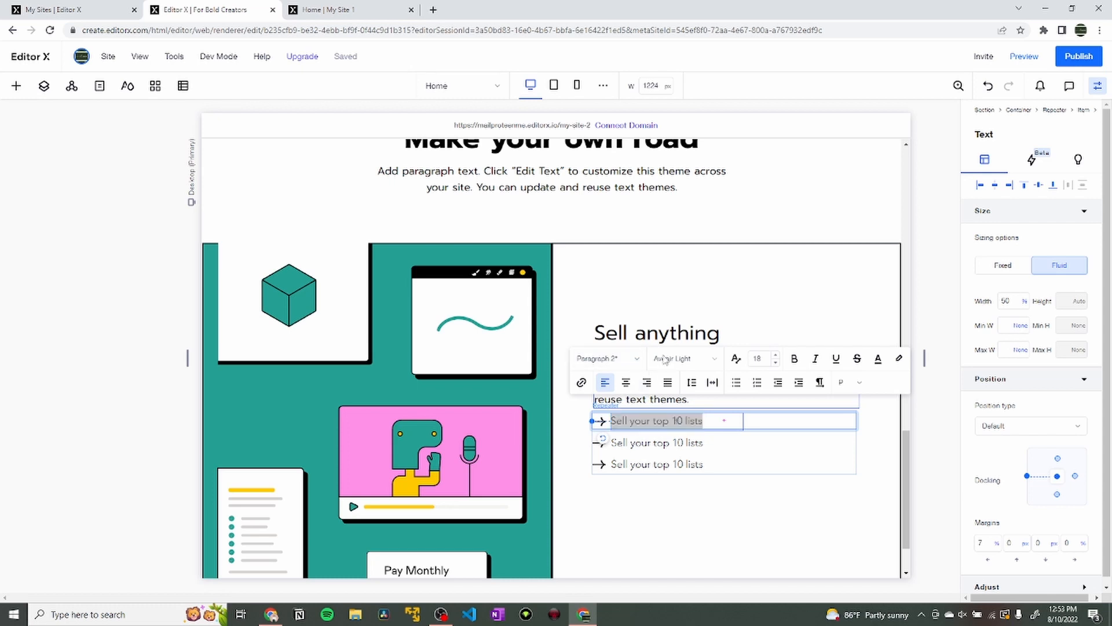
click(664, 359)
text(Prompt)
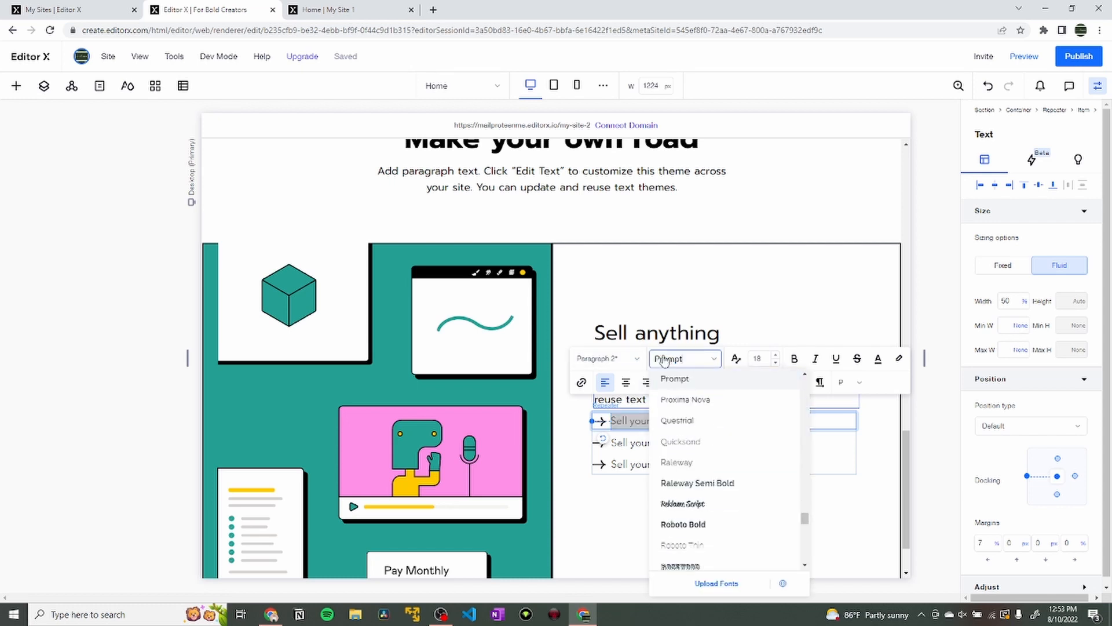
key(Return)
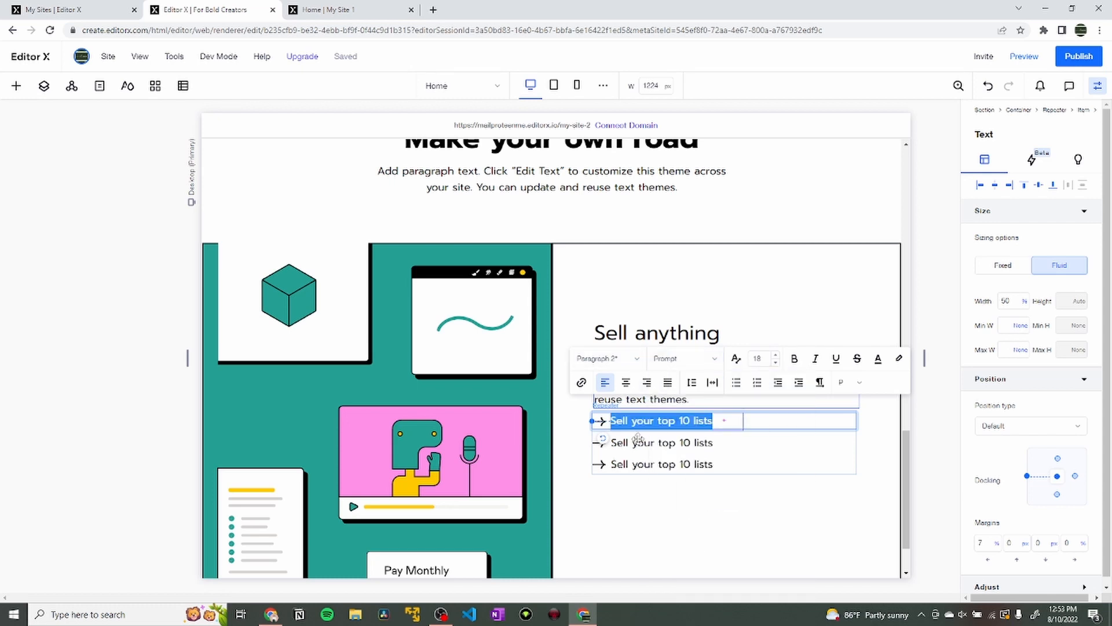
click(783, 427)
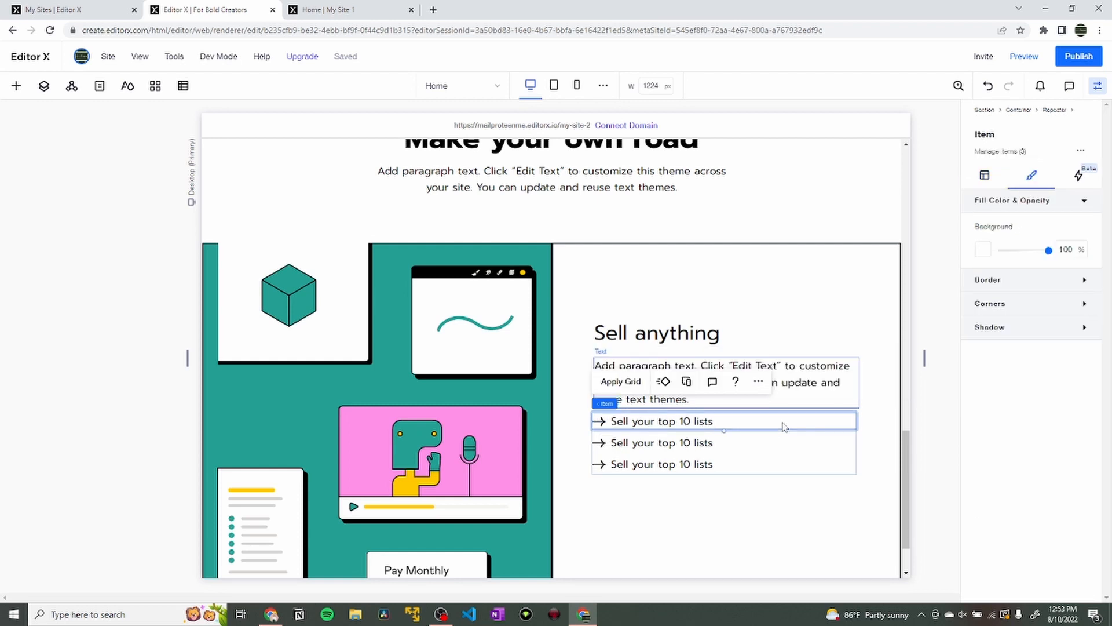
Move the repeater just below the paragraph with a 105 px bottom margin, and set its left margin to 0 px.
click(985, 175)
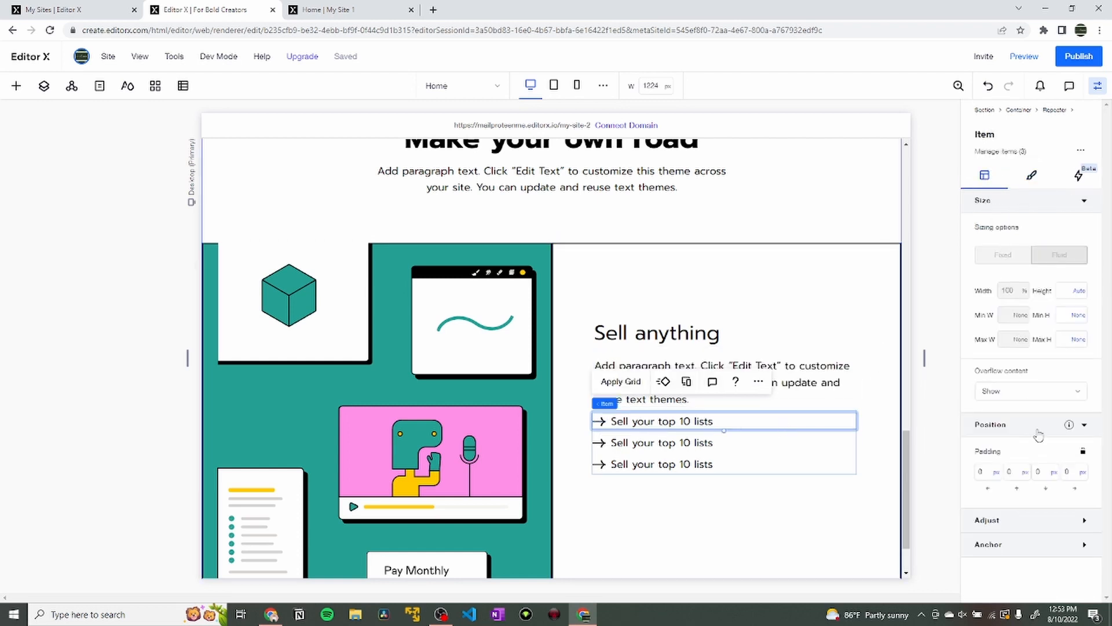
click(721, 484)
click(715, 427)
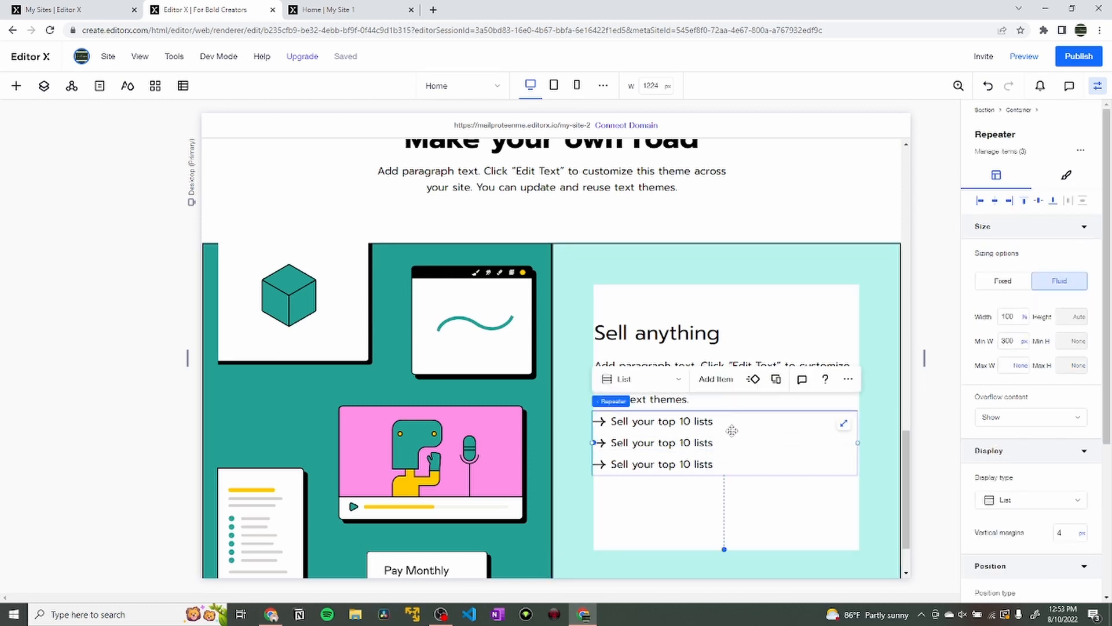
scroll(1060, 452, down, 2)
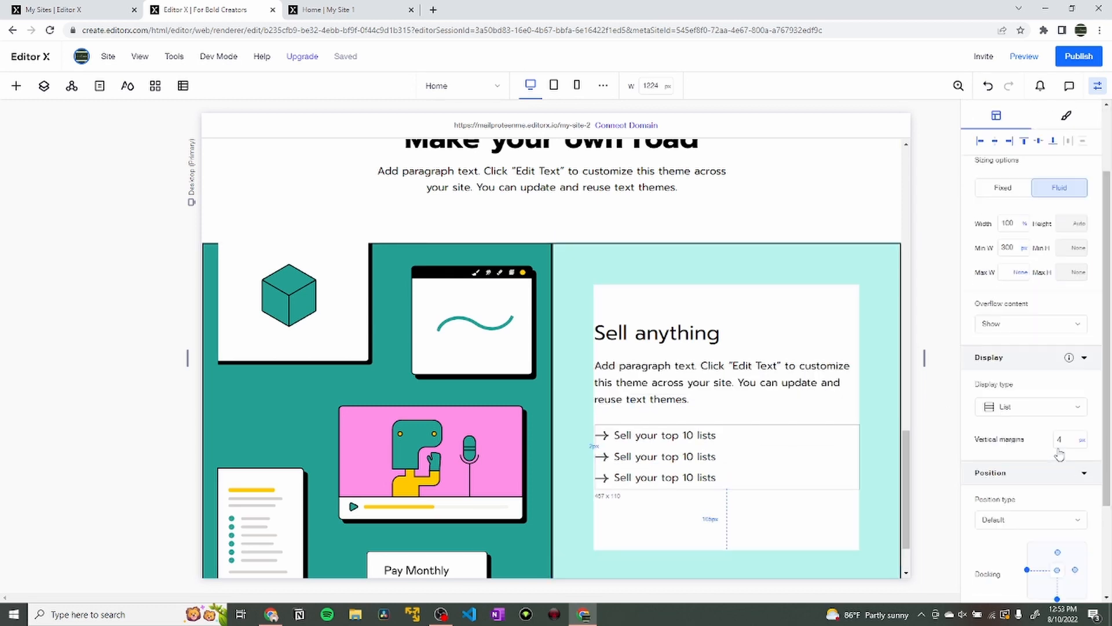
scroll(1031, 509, down, 2)
scroll(991, 544, down, 1)
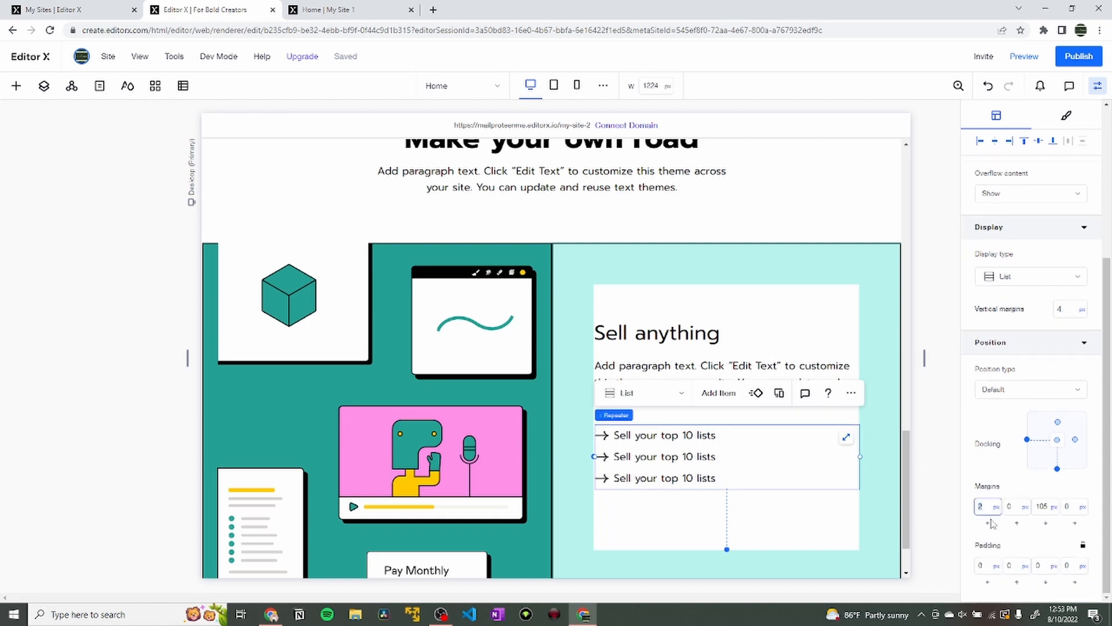
key(Return)
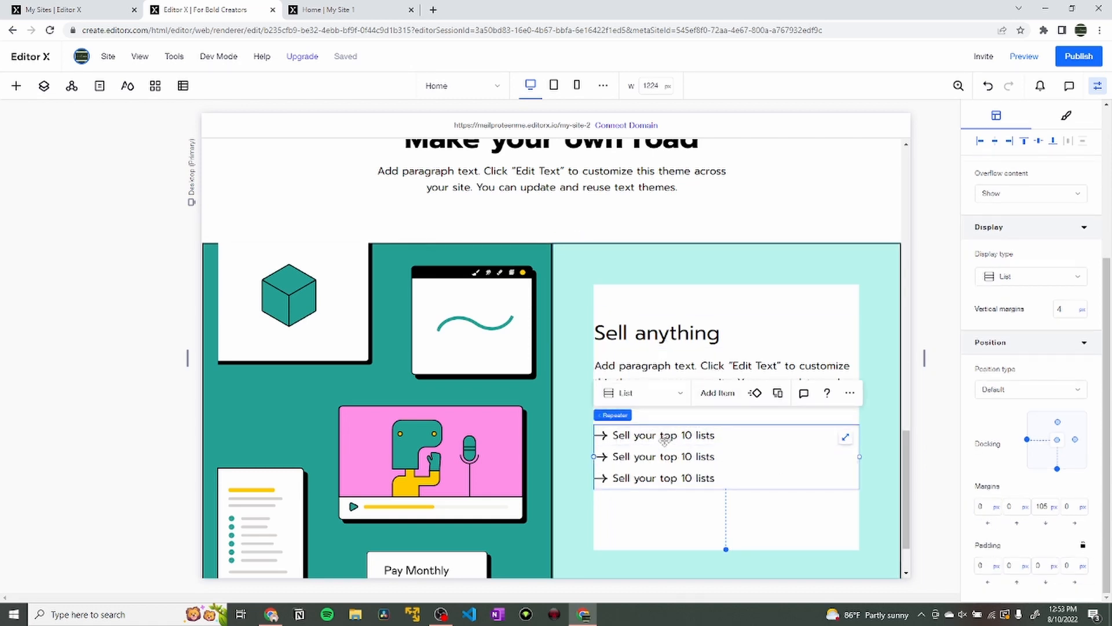
Lower the paragraph to a 142 px top margin and the repeater to a 96 px bottom margin, and stack both with the "Sell anything" title.
mouse_move(664, 439)
mouse_down()
mouse_move(665, 455)
mouse_move(664, 440)
mouse_up()
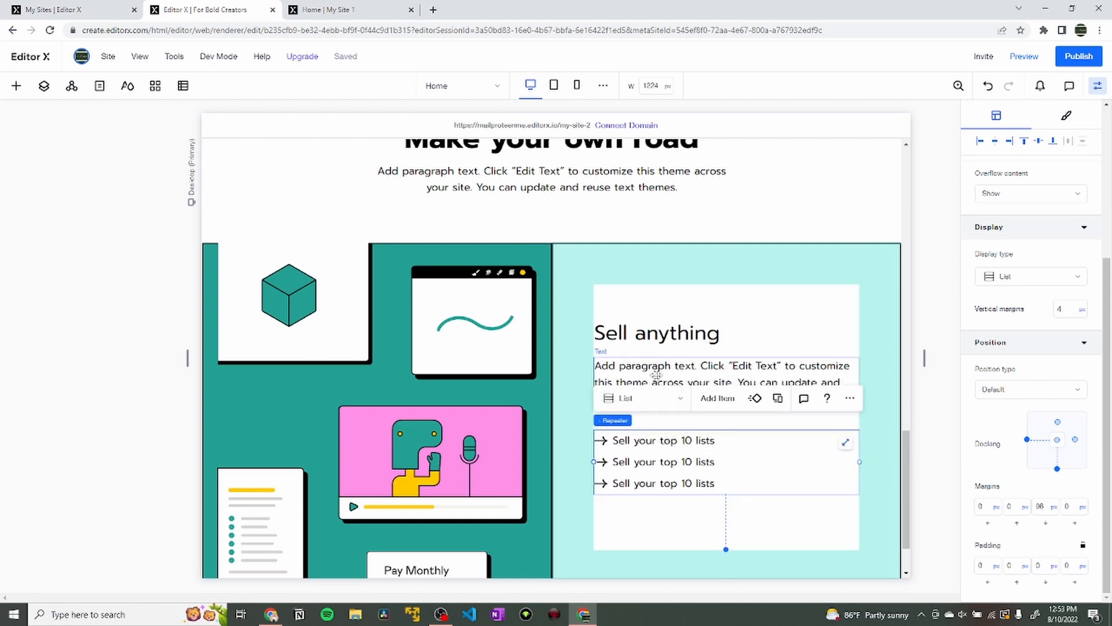
drag(656, 368, 657, 376)
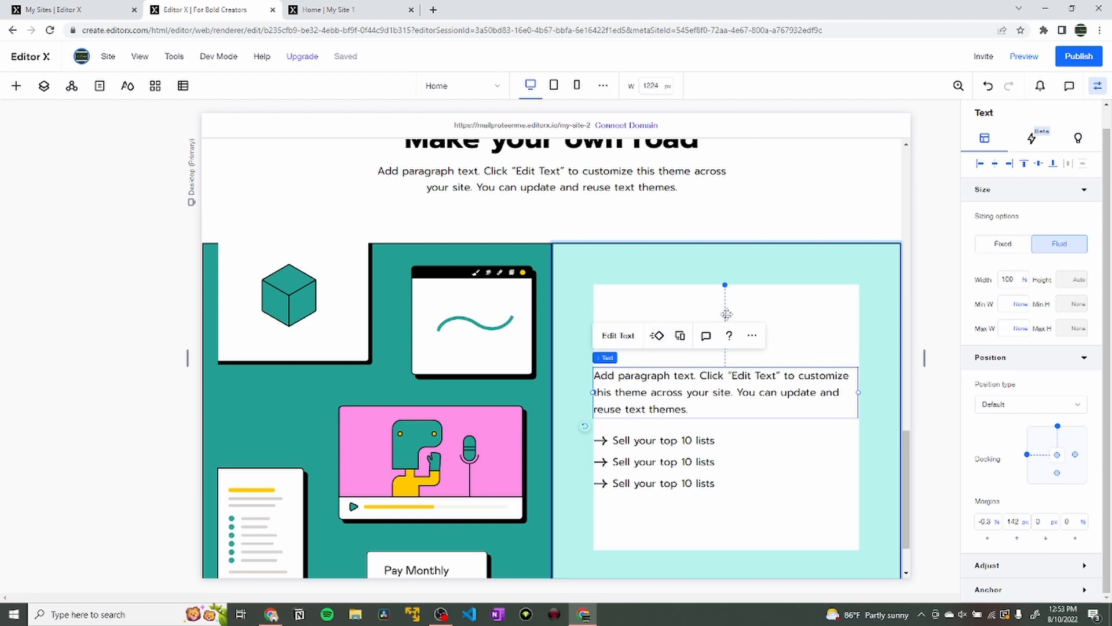
click(798, 307)
click(785, 330)
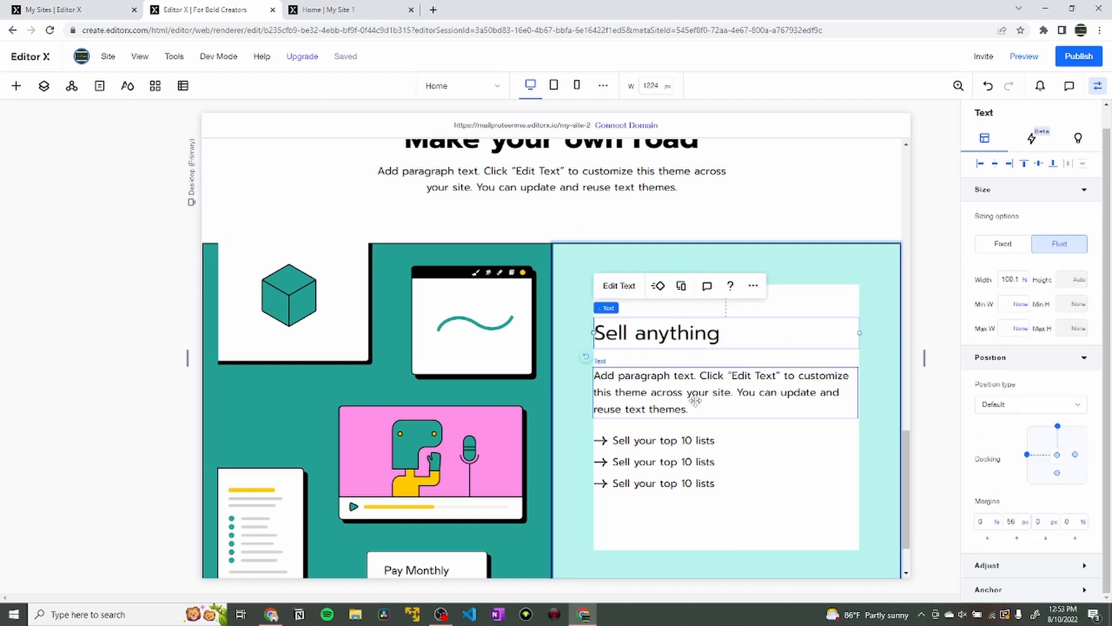
shift+click(695, 400)
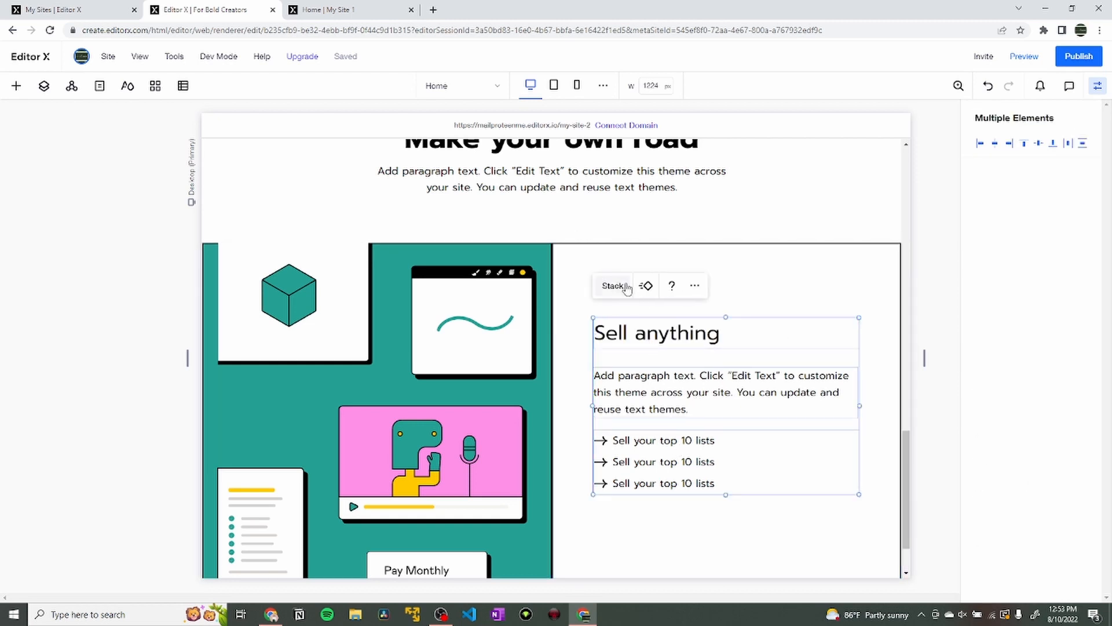
key(Escape)
click(755, 281)
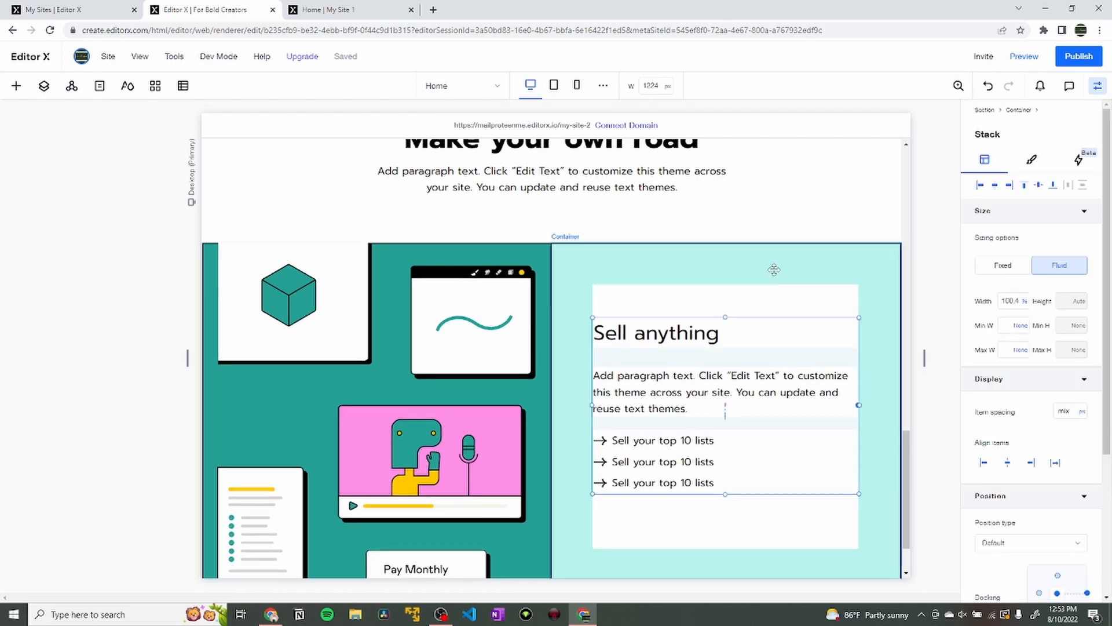
Try to change the stack's width, and set its right margin to 0.
click(771, 275)
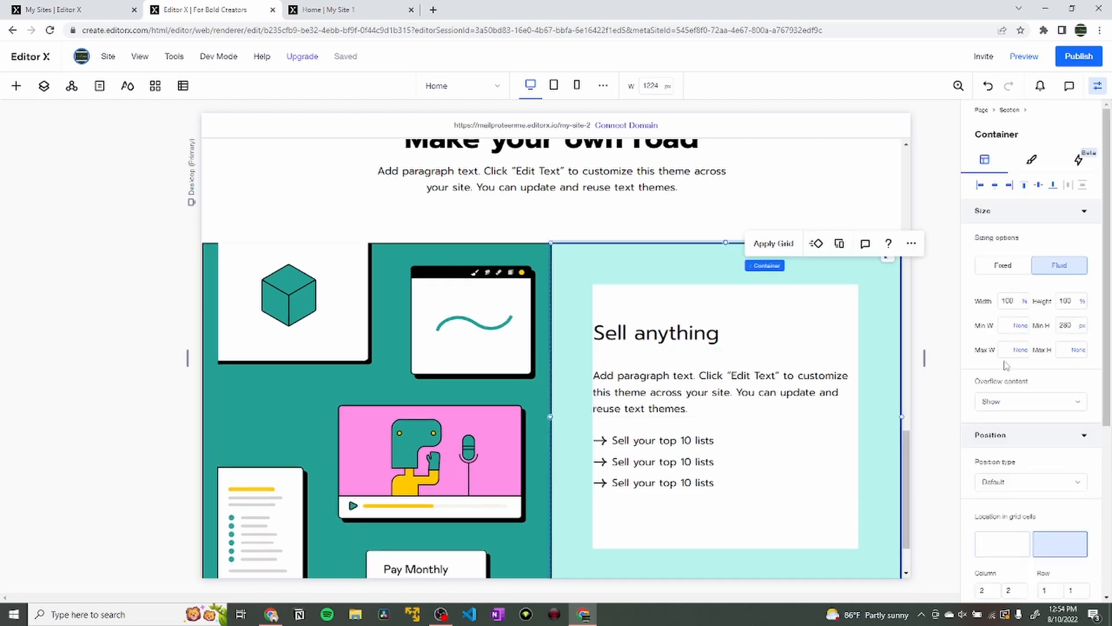
click(709, 348)
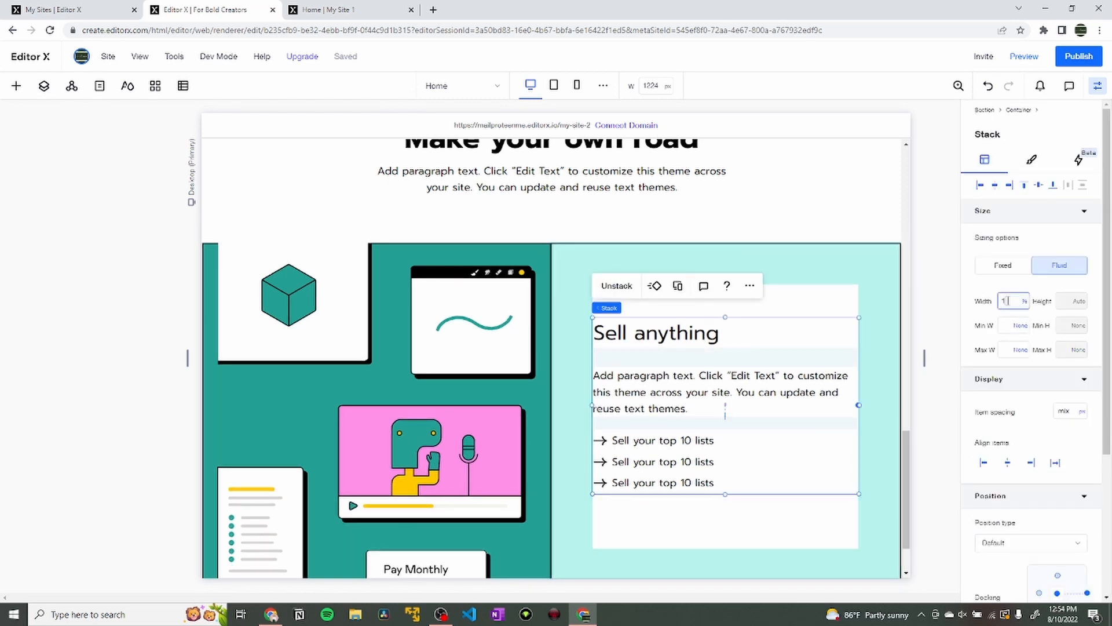
key(Return)
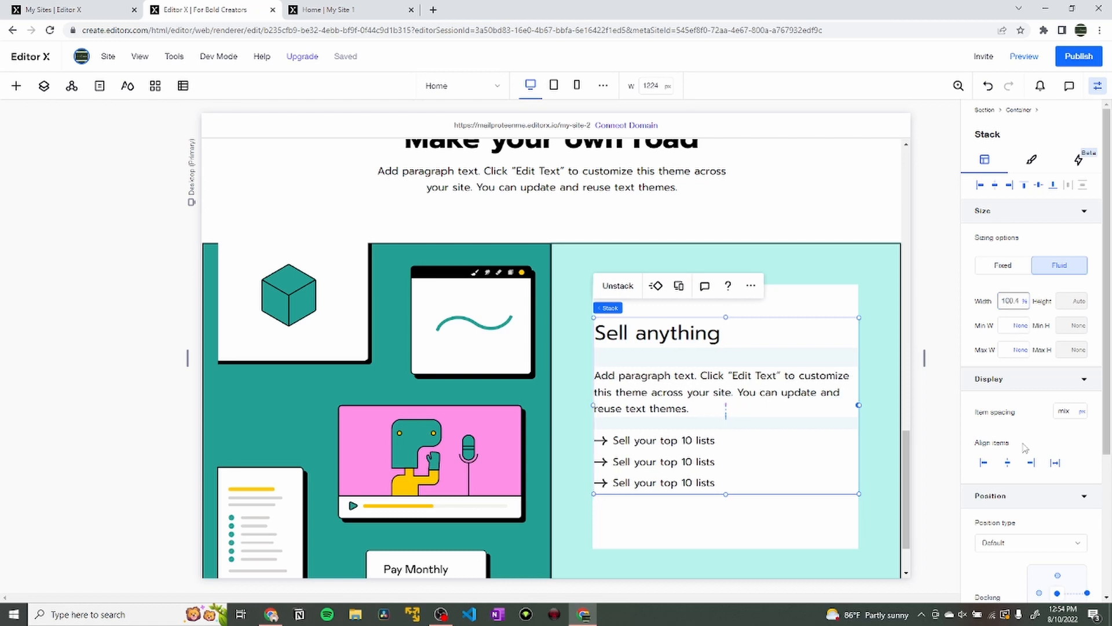
scroll(1038, 480, down, 3)
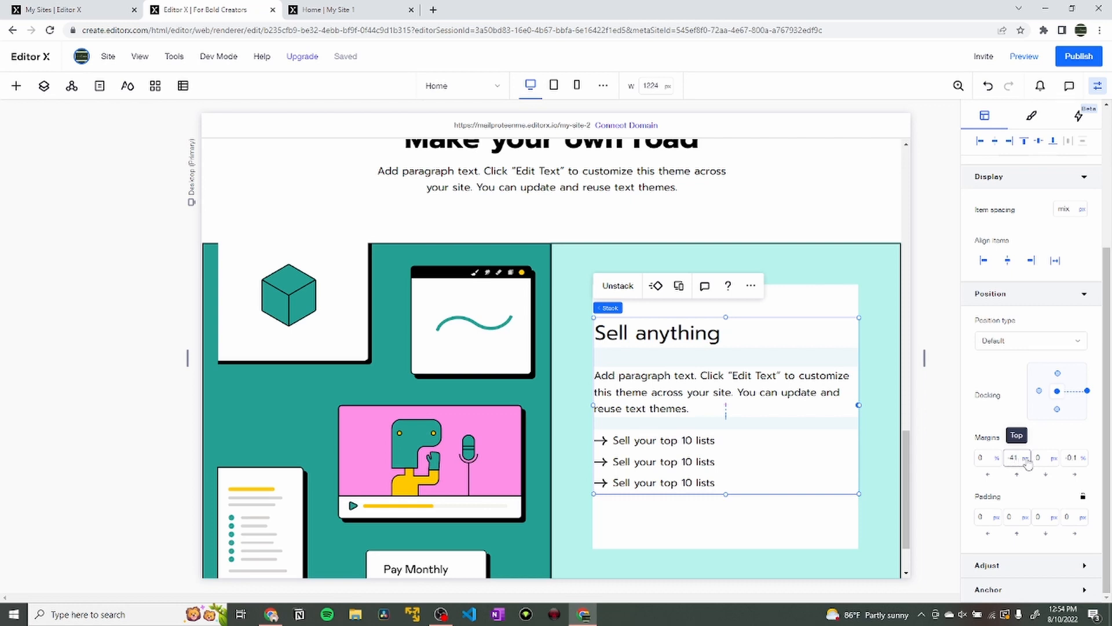
click(1076, 458)
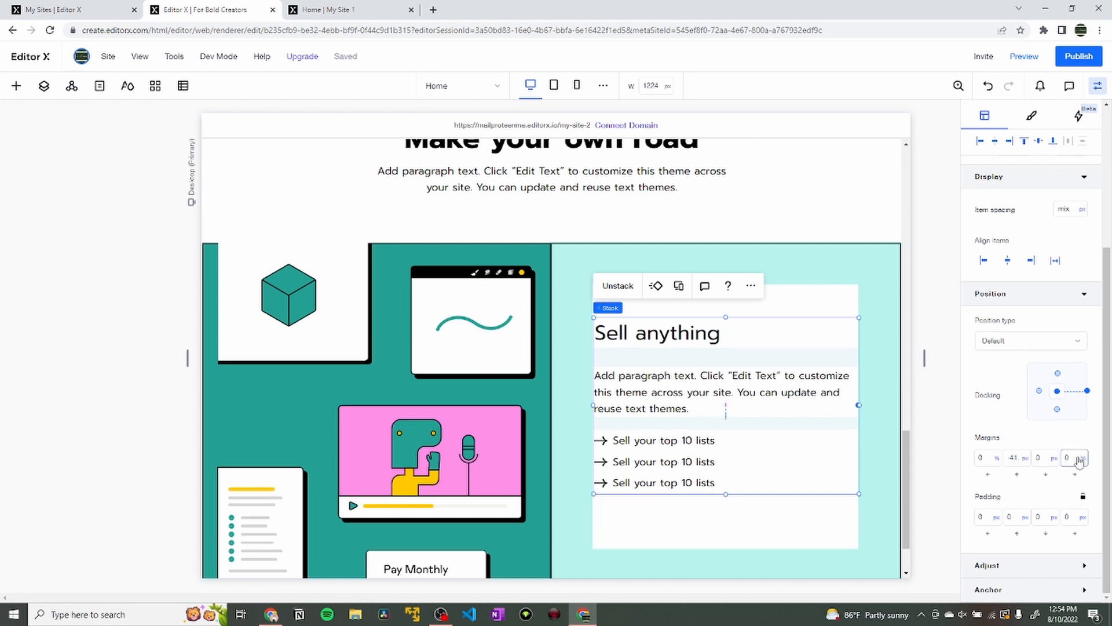
Examine the testimonial section on the reference site and compare it with the hero section of the page being built.
scroll(775, 256, down, 2)
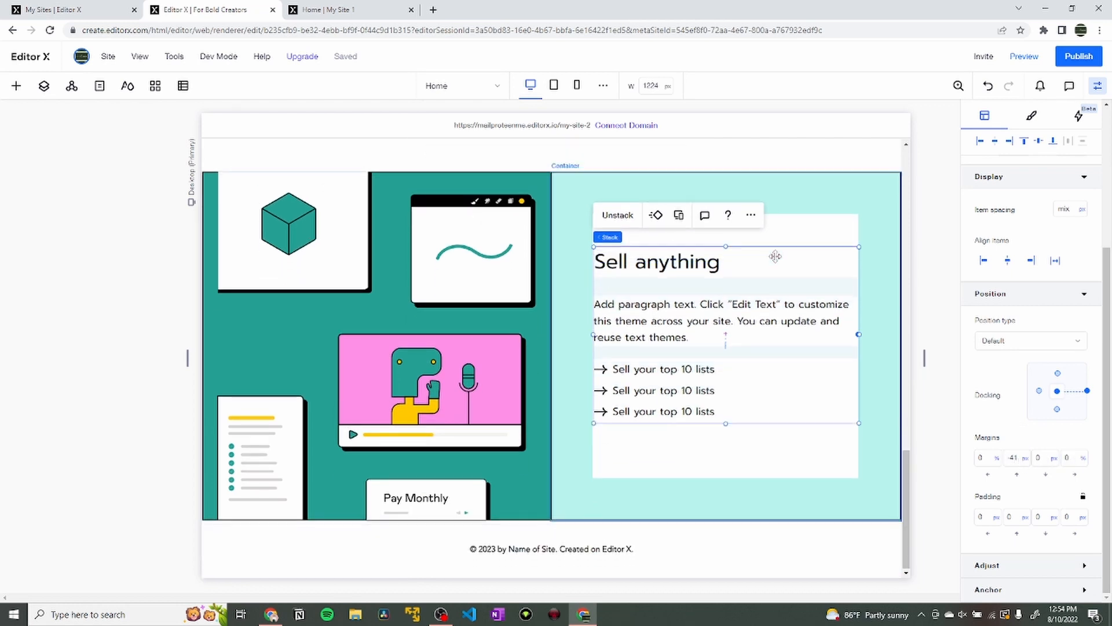
key(ctrl+Tab)
scroll(523, 297, down, 5)
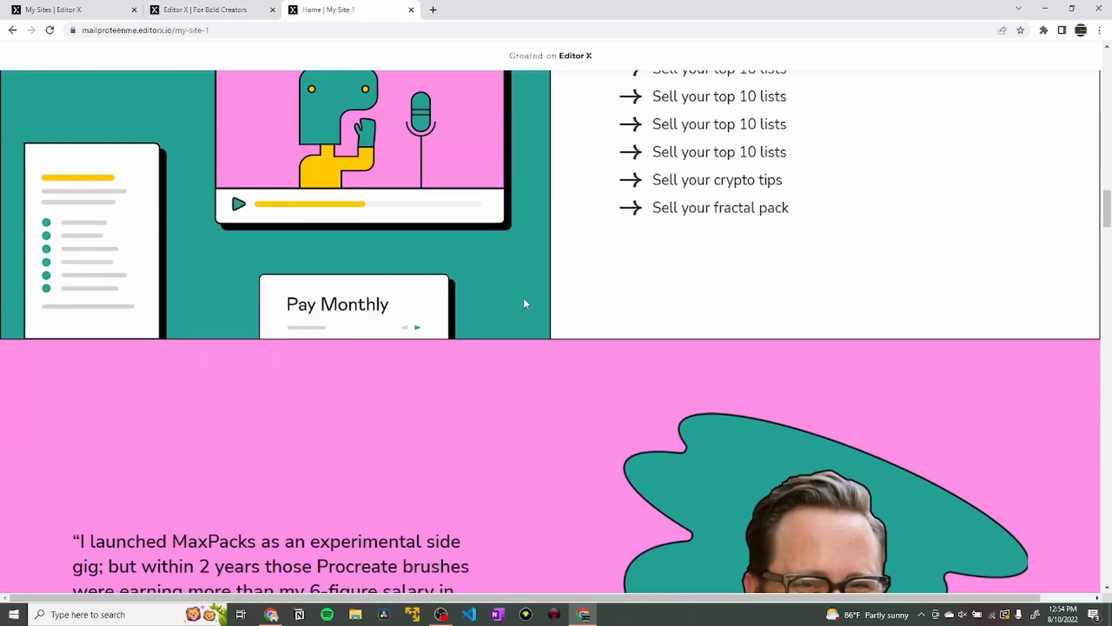
scroll(525, 303, down, 5)
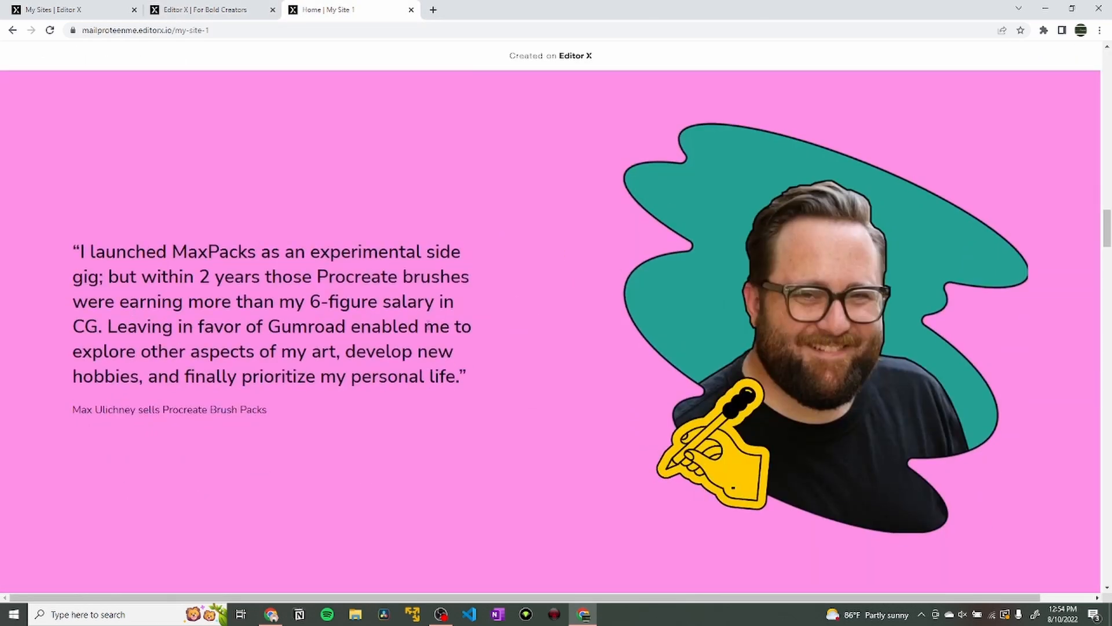
key(ctrl+shift+Tab)
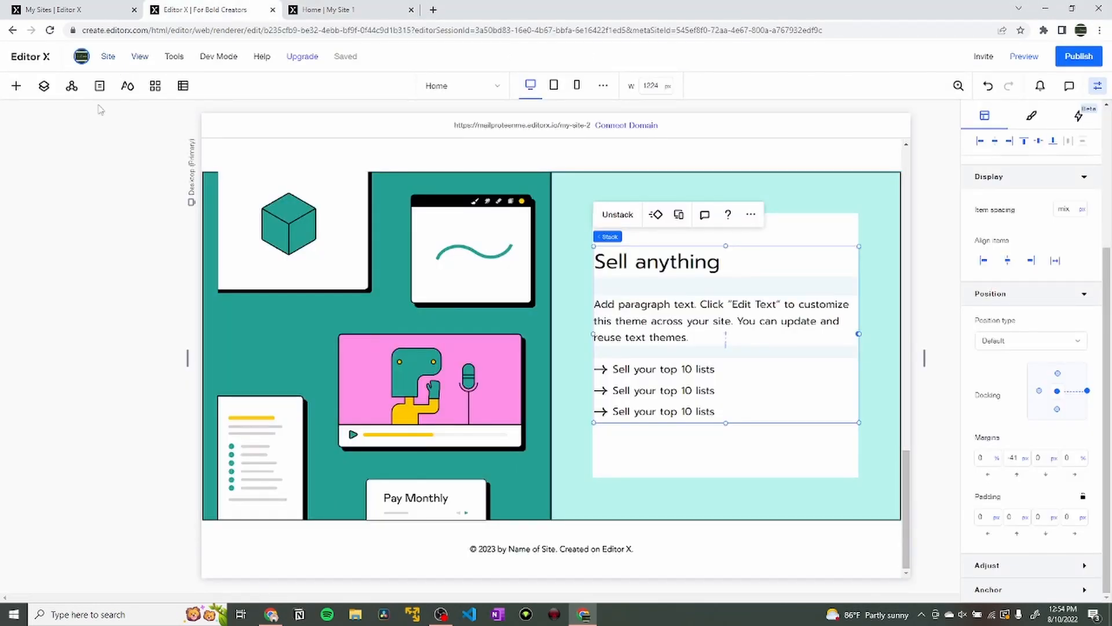
scroll(376, 298, up, 7)
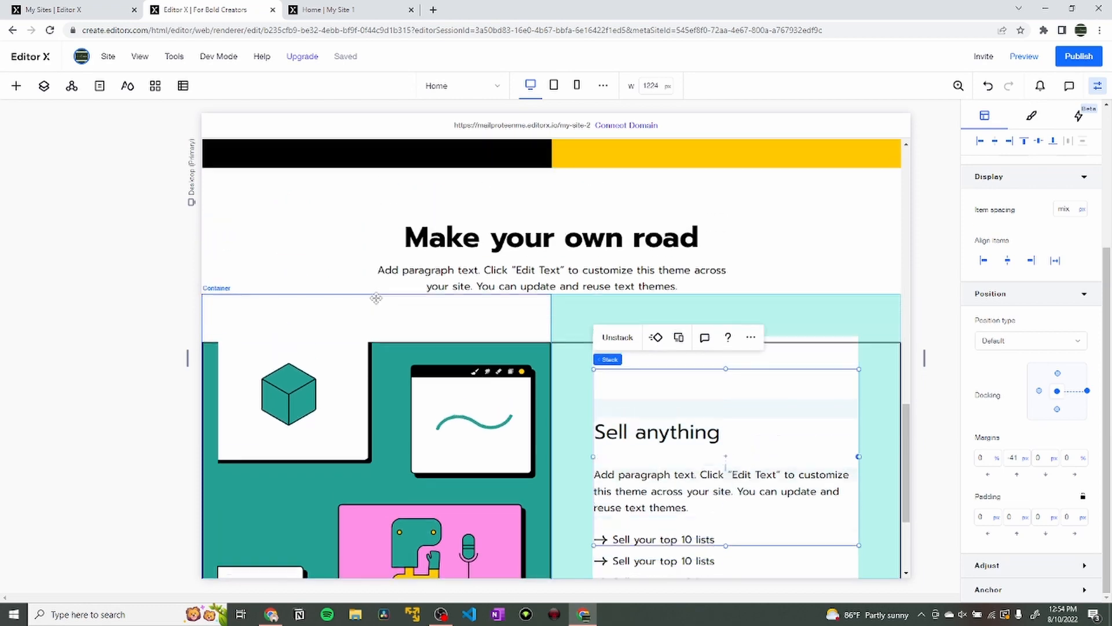
scroll(376, 297, up, 10)
scroll(421, 216, down, 3)
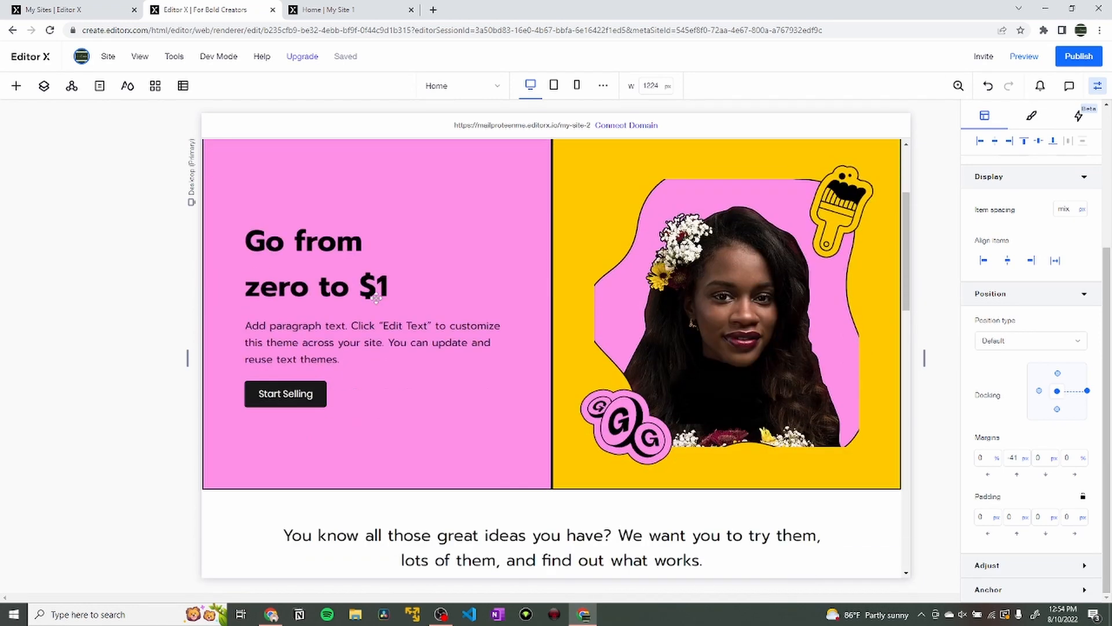
scroll(422, 216, up, 3)
key(ctrl+Tab)
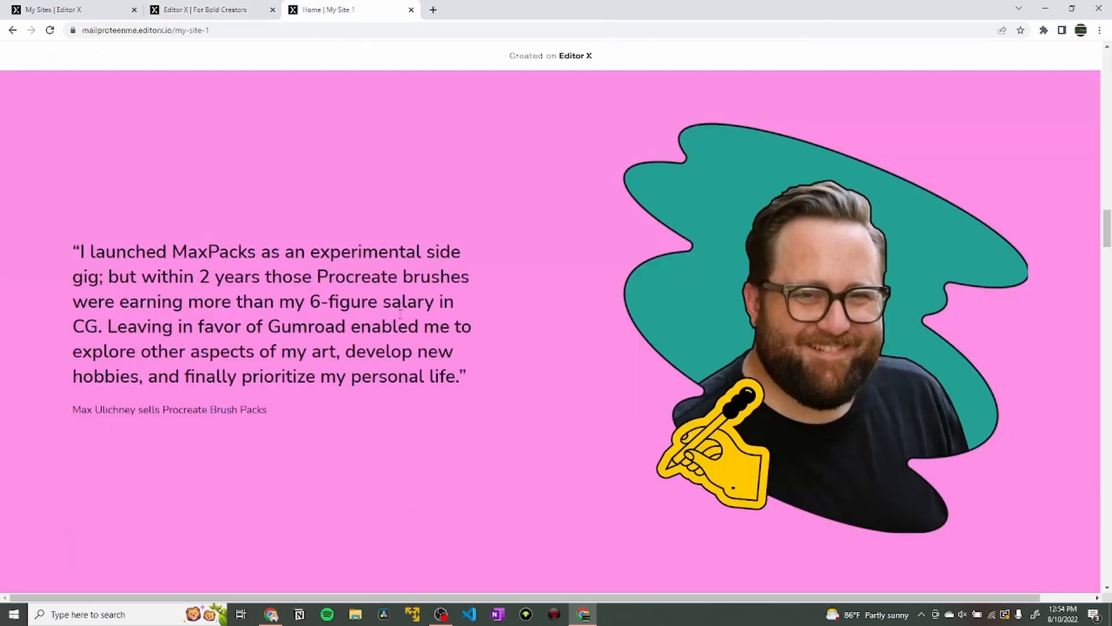
key(ctrl+shift+Tab)
Duplicate the "Go from zero to $1" hero section.
click(398, 327)
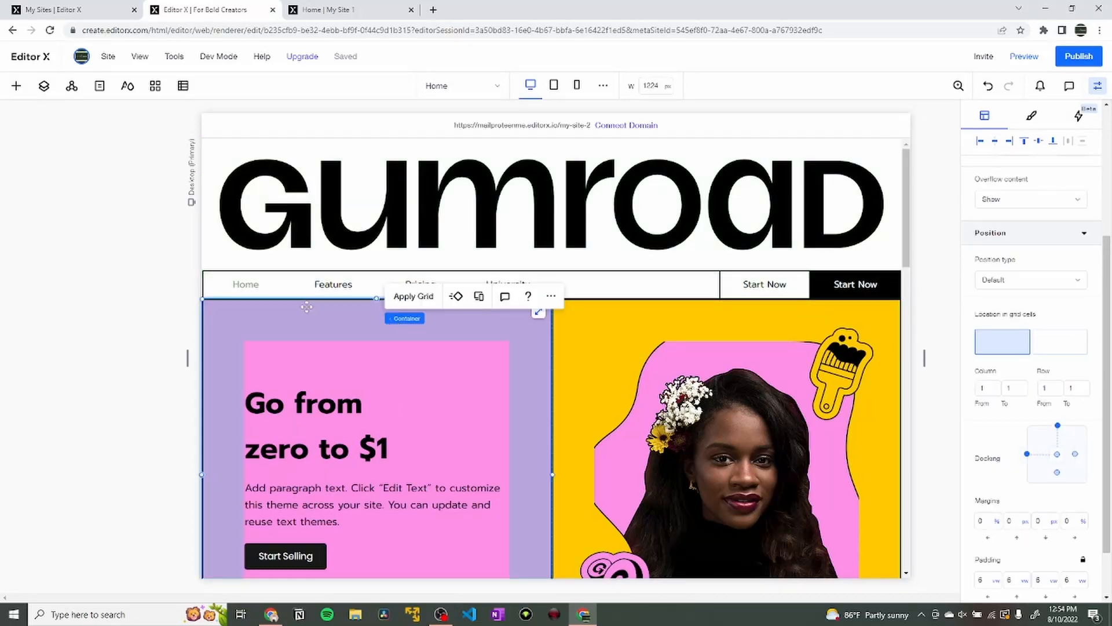
click(43, 87)
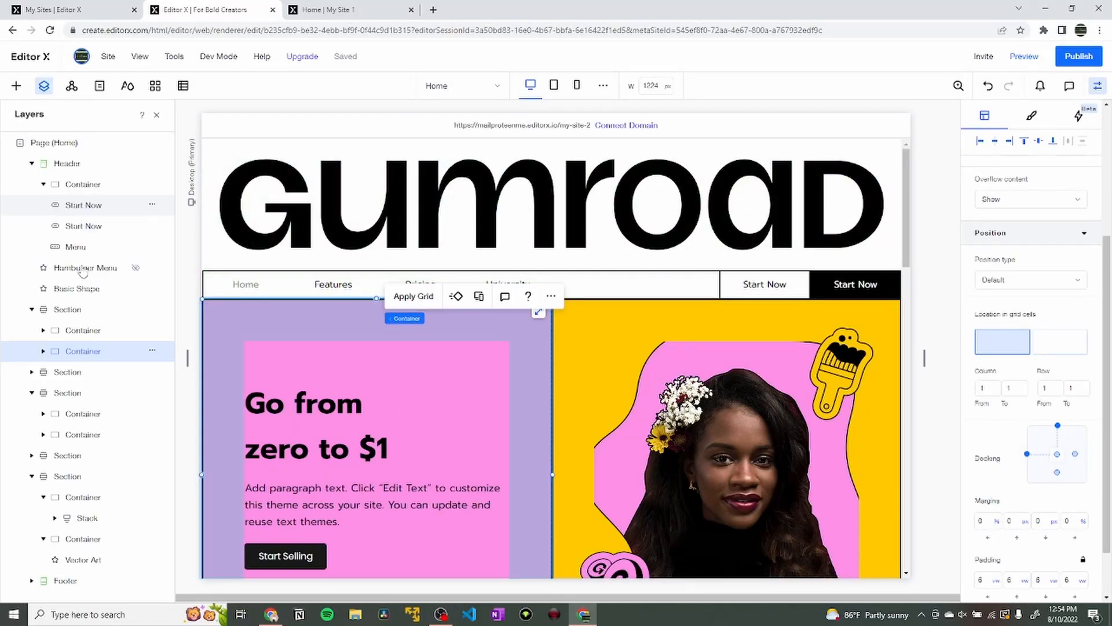
click(79, 302)
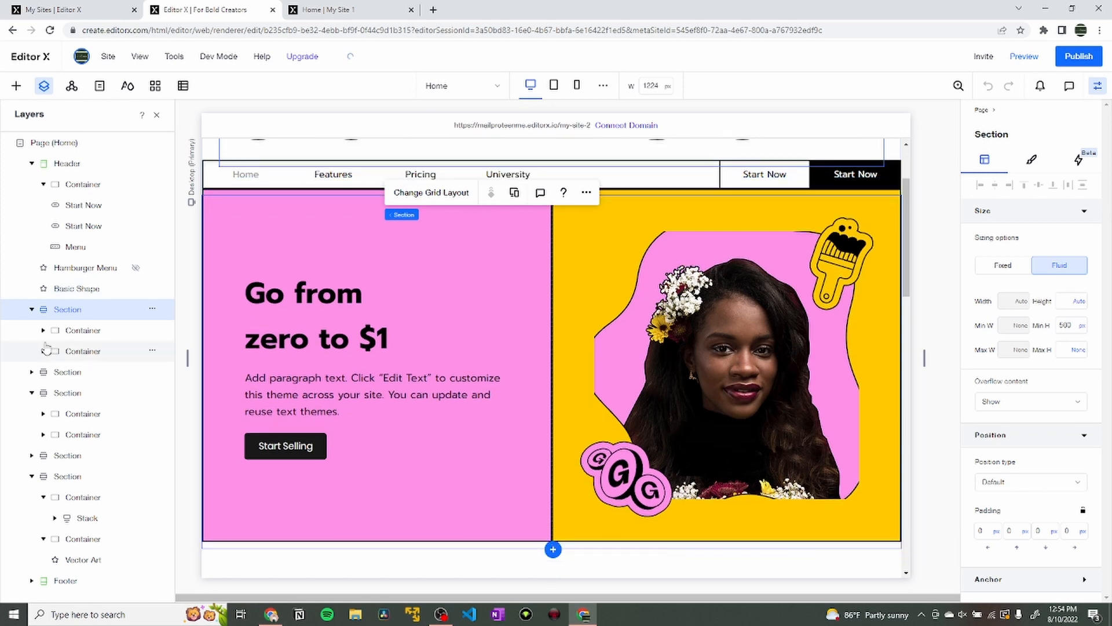
key(ctrl+d)
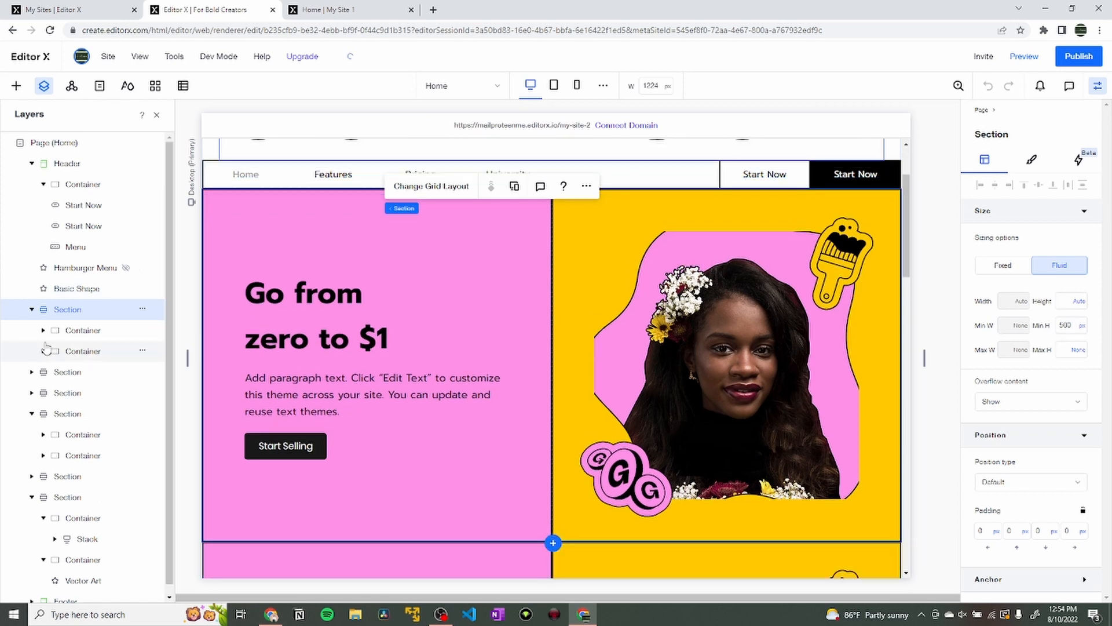
Move the duplicated hero section below the "Sell anything" section, directly above the footer in the layer order.
click(59, 373)
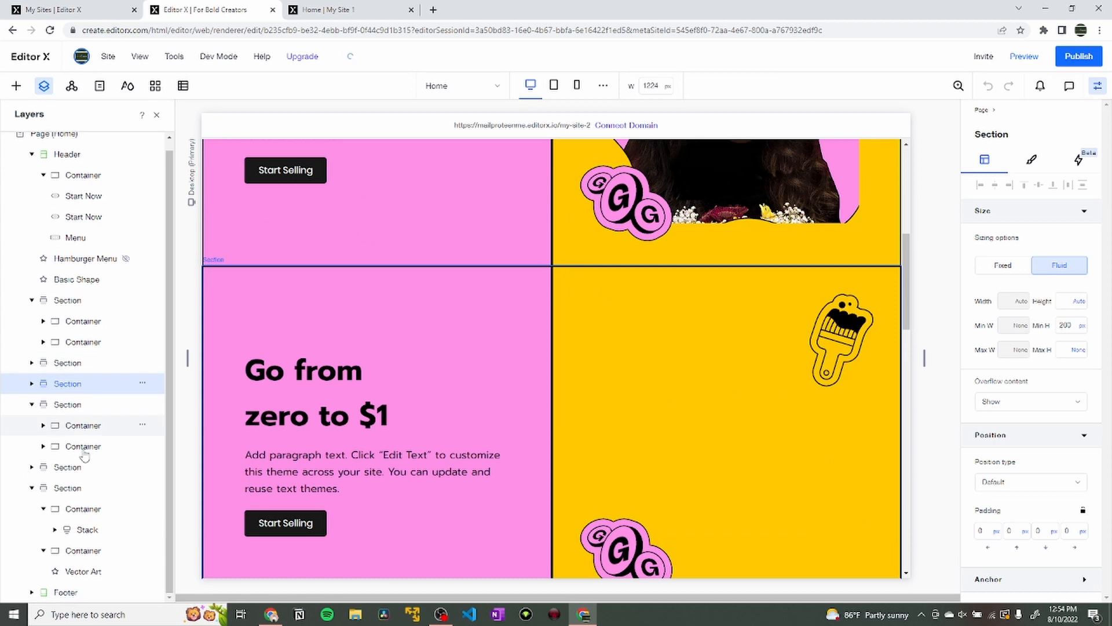
click(32, 489)
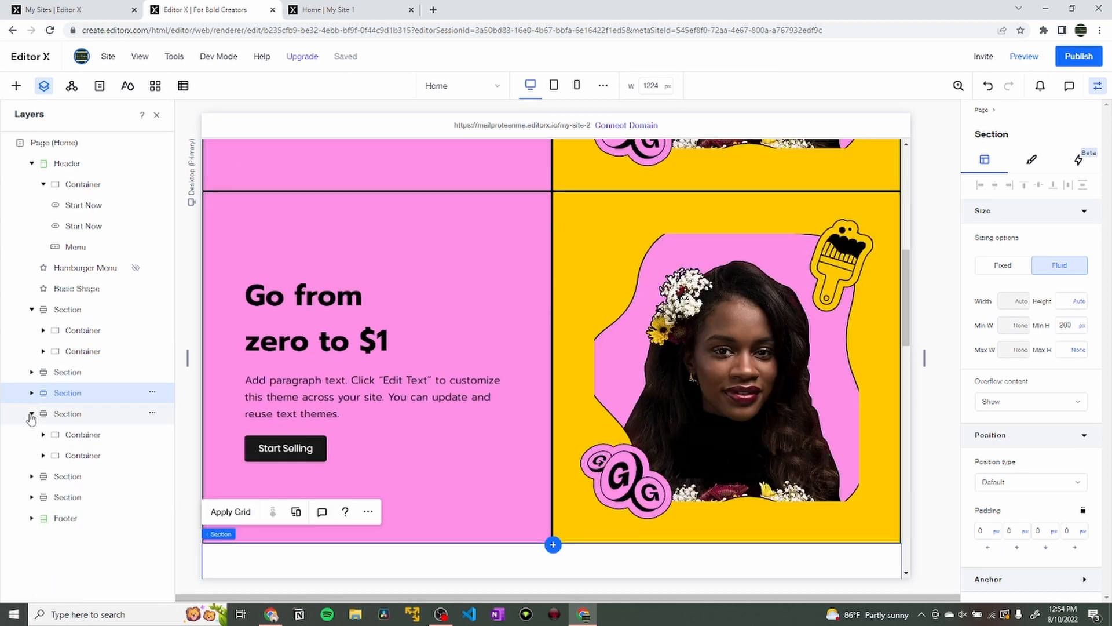
click(31, 414)
click(73, 395)
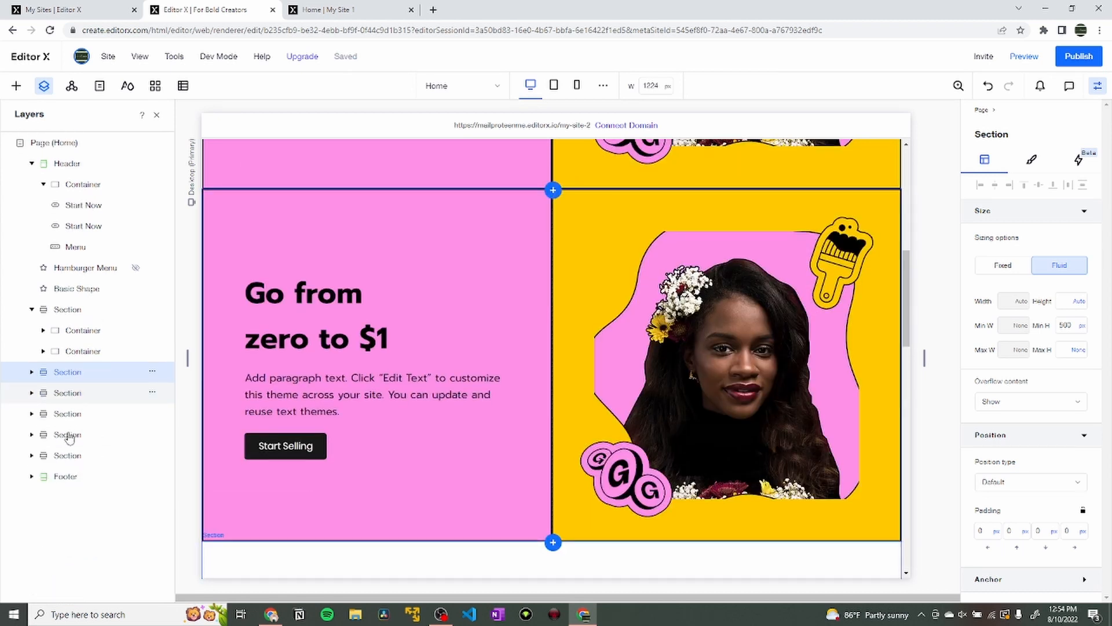
drag(65, 458, 62, 459)
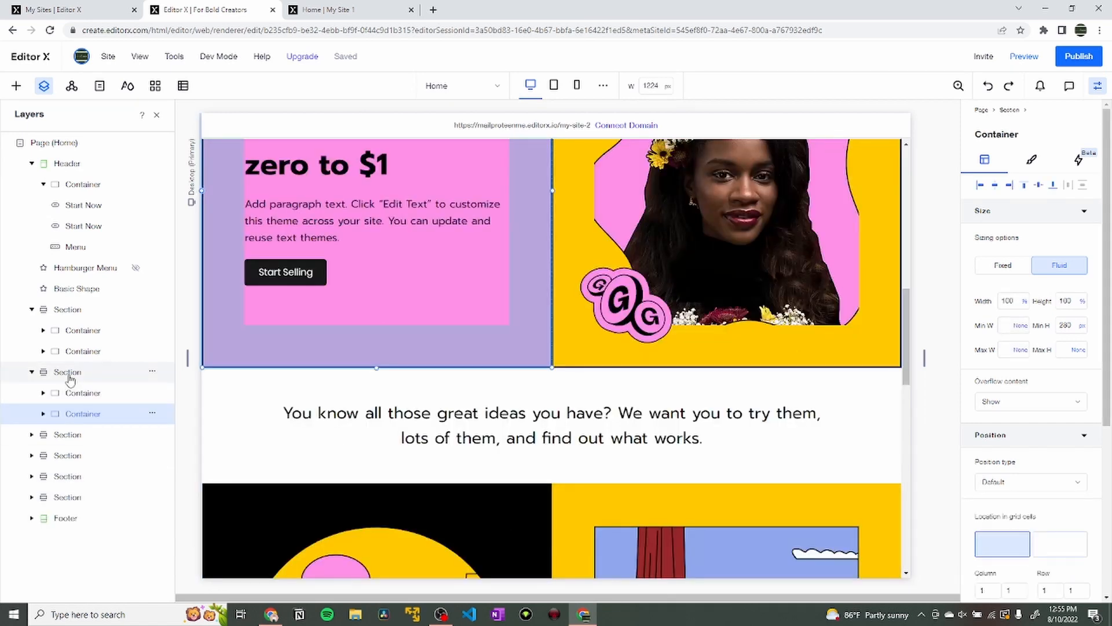
click(70, 379)
drag(70, 379, 73, 509)
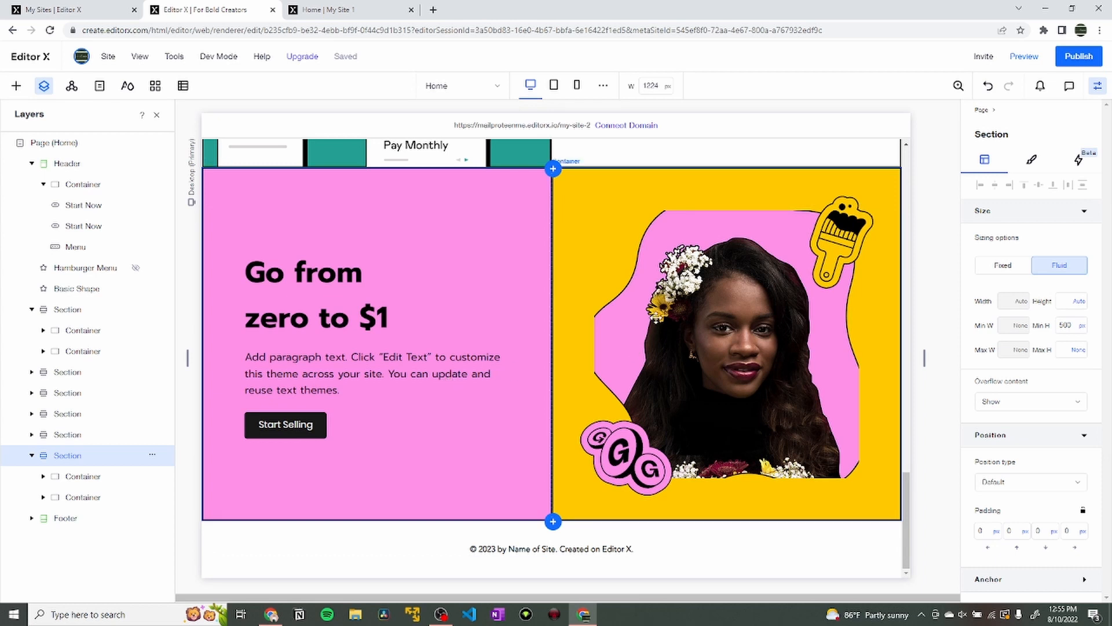
Replace the portrait image in the duplicated hero section with creator-profile.png from the site files.
click(657, 258)
click(669, 249)
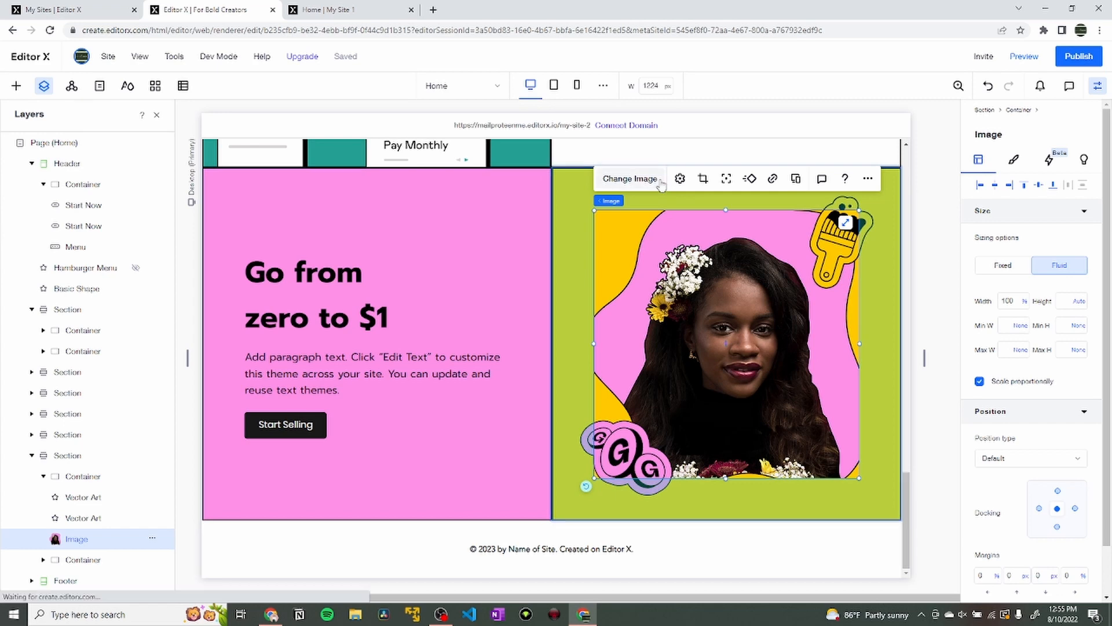
click(630, 179)
click(371, 6)
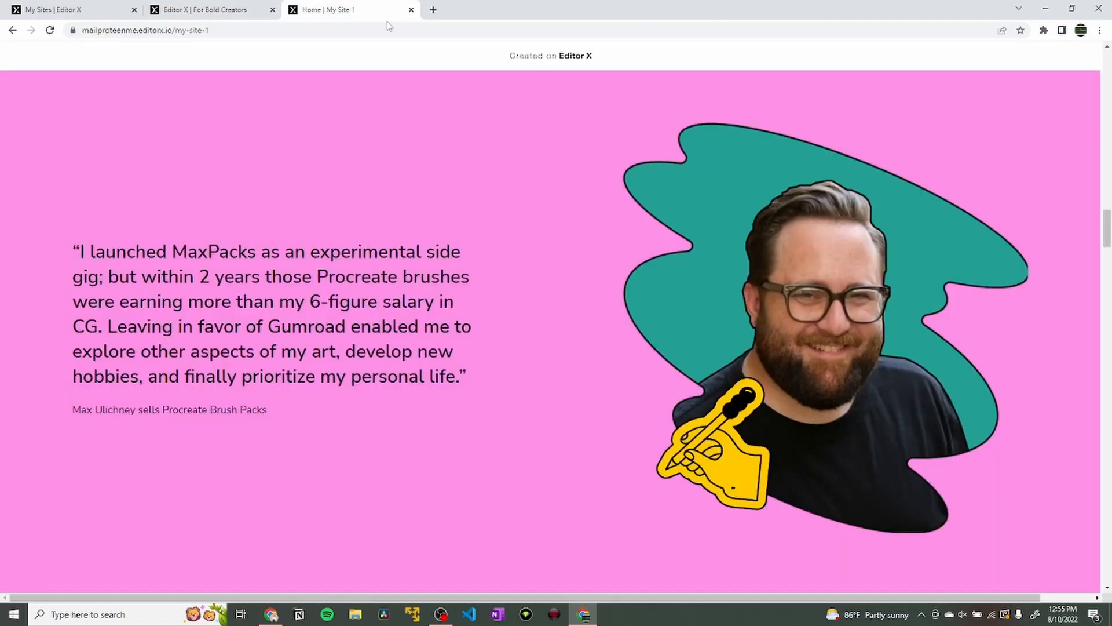
click(209, 9)
scroll(550, 398, down, 5)
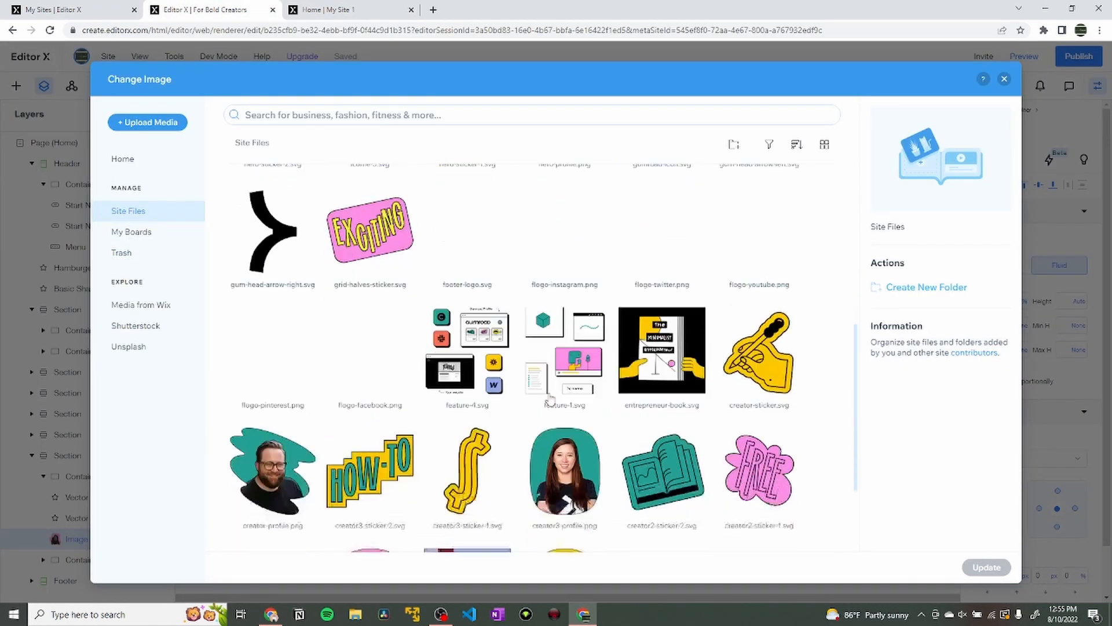
scroll(551, 398, down, 3)
click(314, 379)
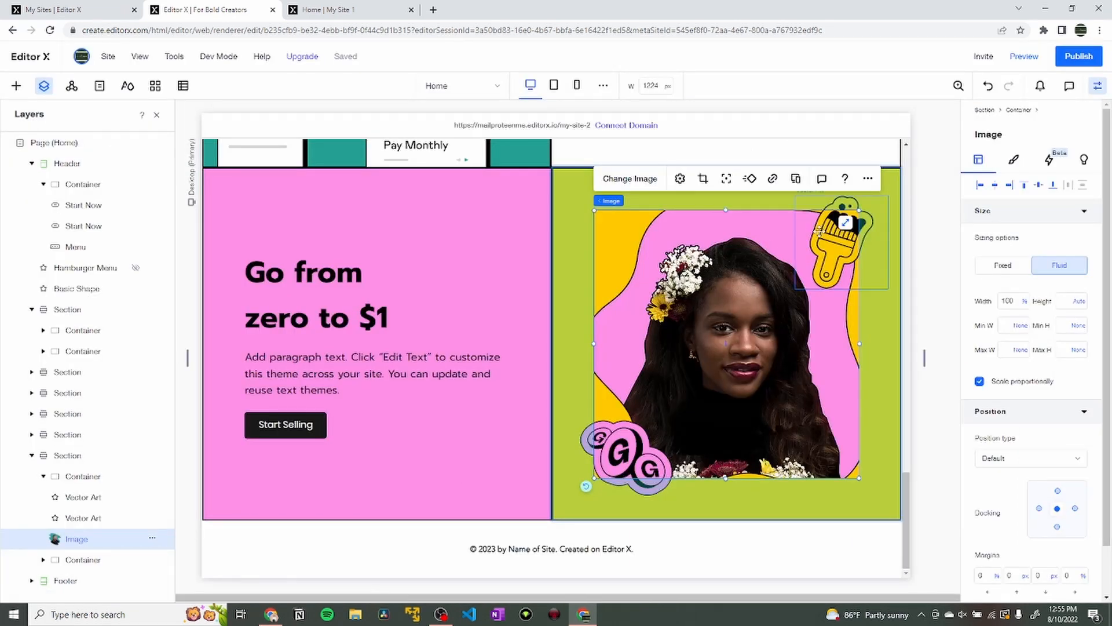
Delete the yellow comb sticker over the portrait and replace the pink G coins sticker with creator-sticker.svg from the site files.
click(831, 238)
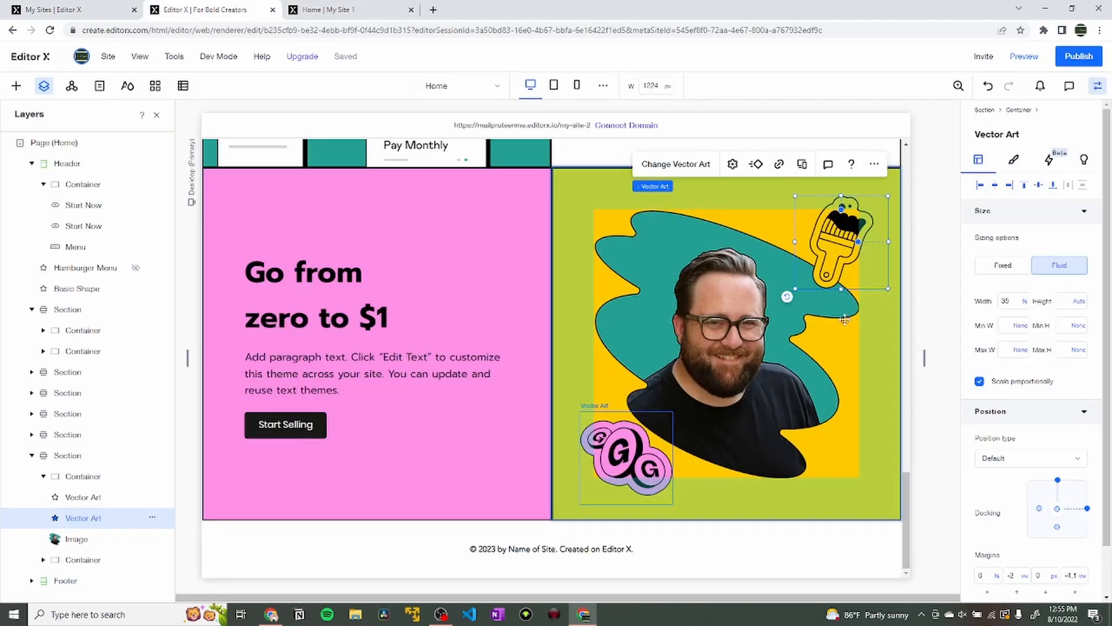
key(Delete)
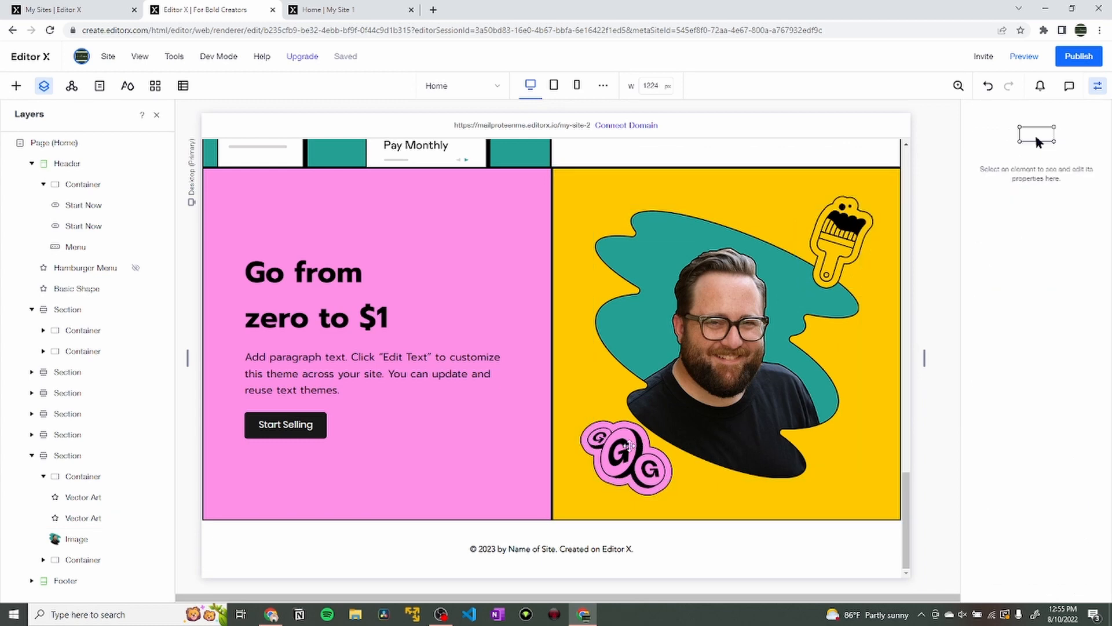
click(629, 446)
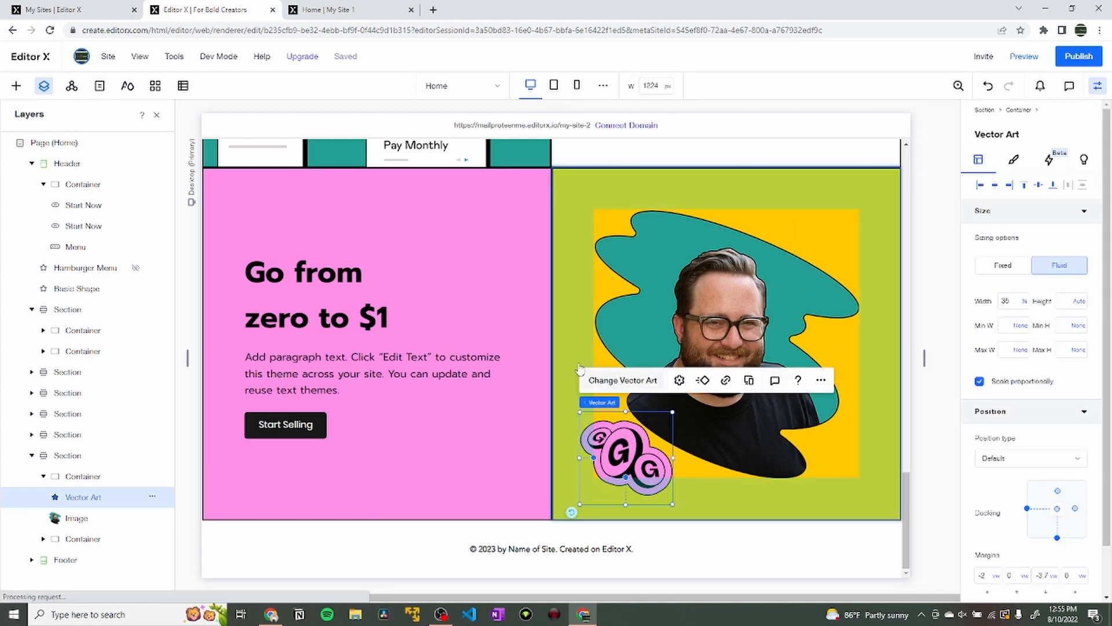
click(622, 380)
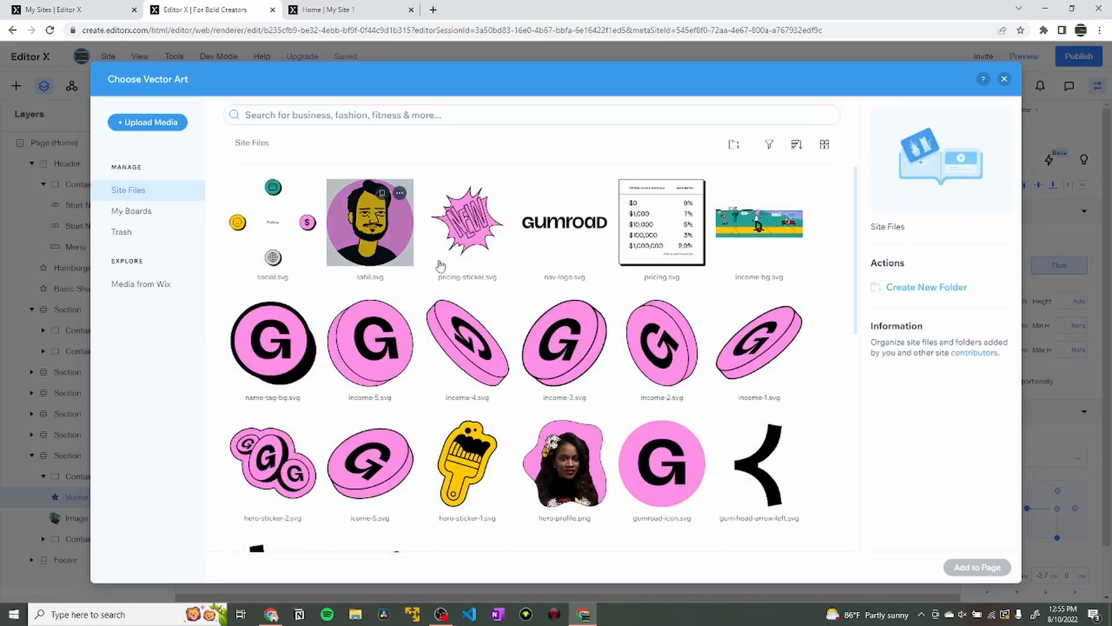
scroll(521, 322, down, 7)
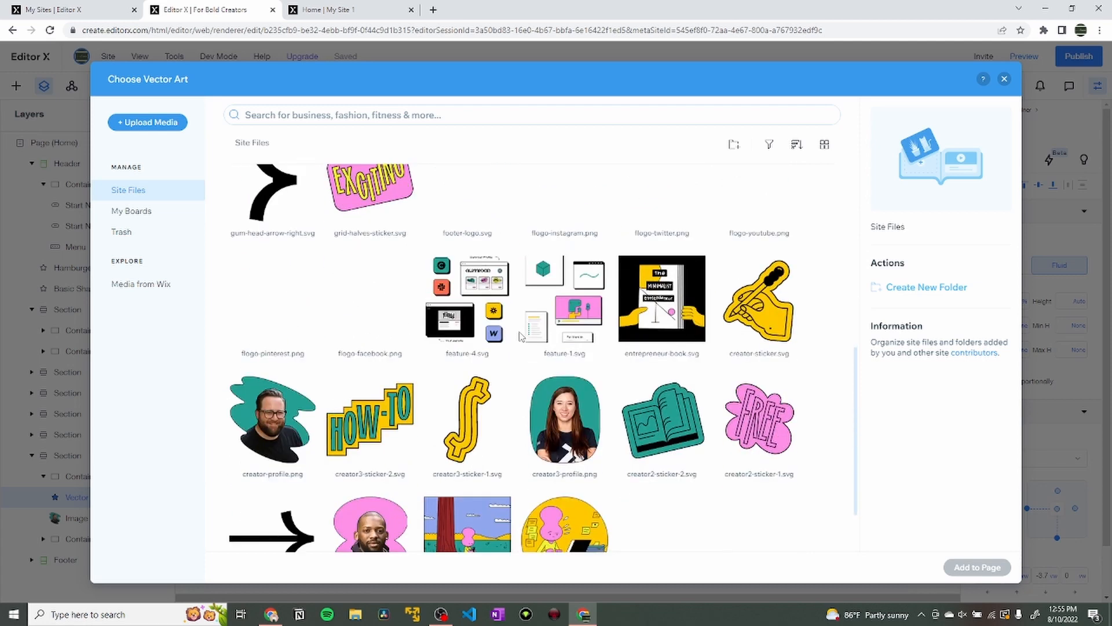
click(759, 298)
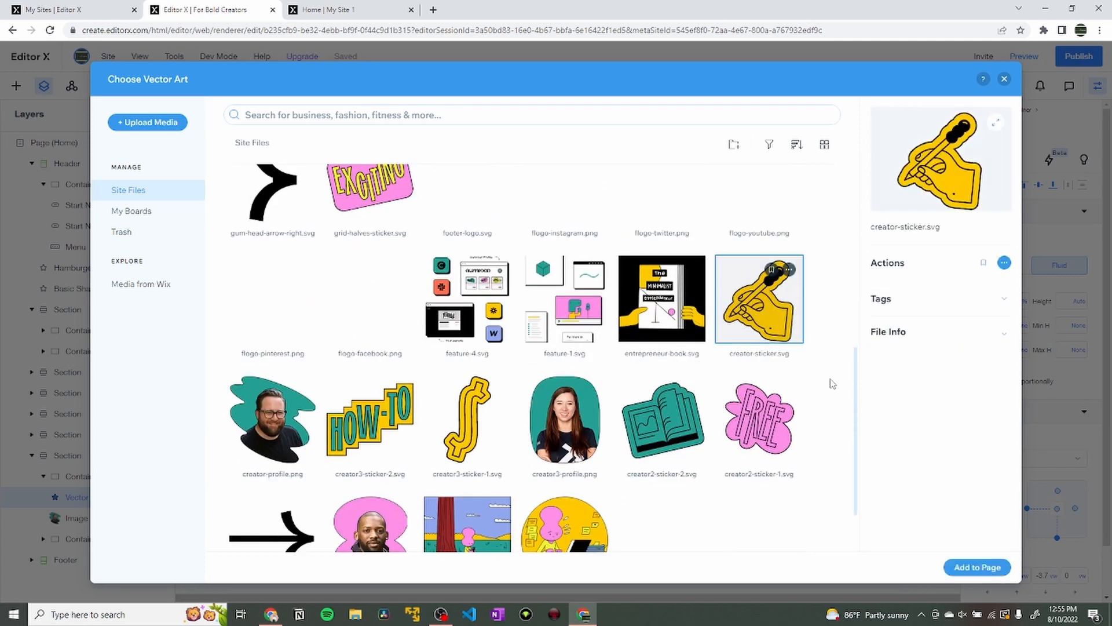
click(975, 568)
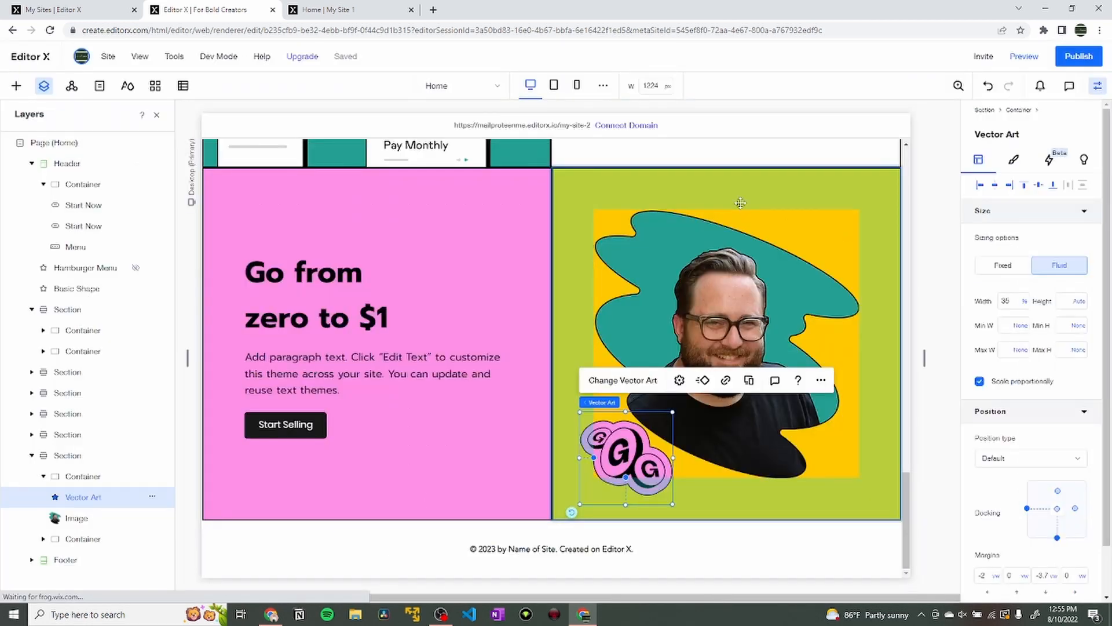
Set the portrait container's border width to 0 px and its background color to the saved pink.
click(838, 195)
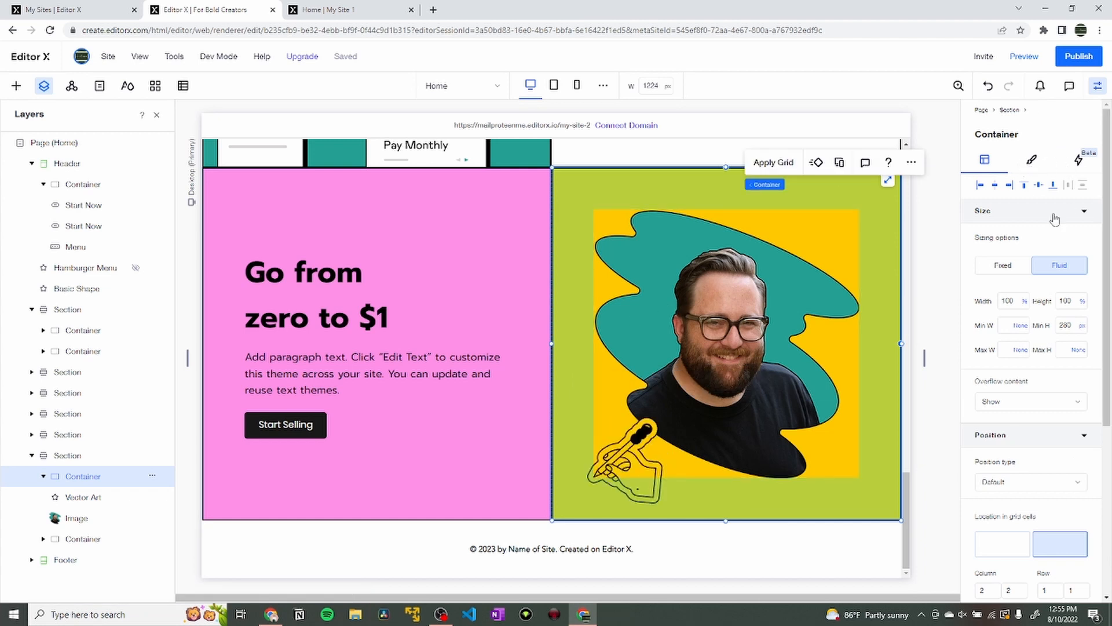
click(1031, 160)
click(1047, 264)
click(1072, 370)
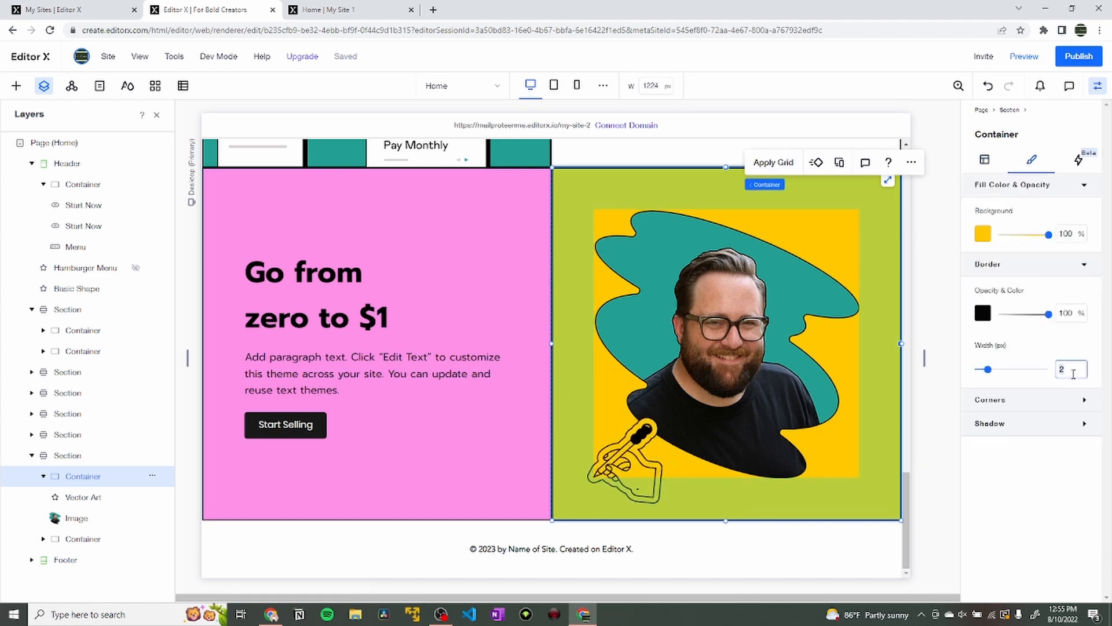
text(00)
key(Return)
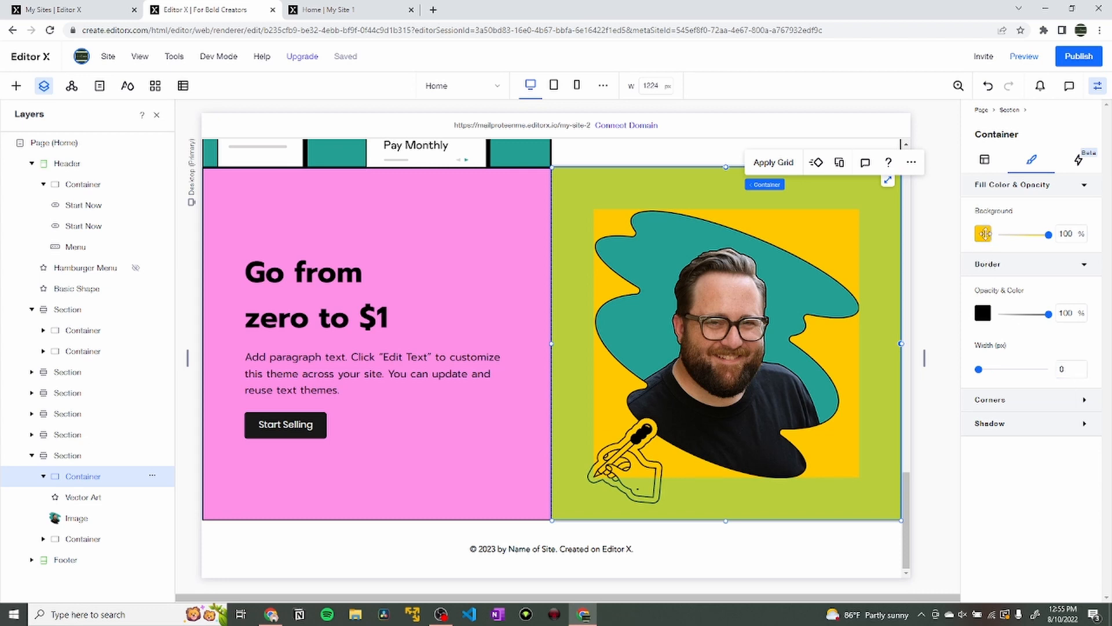
click(984, 233)
click(1073, 412)
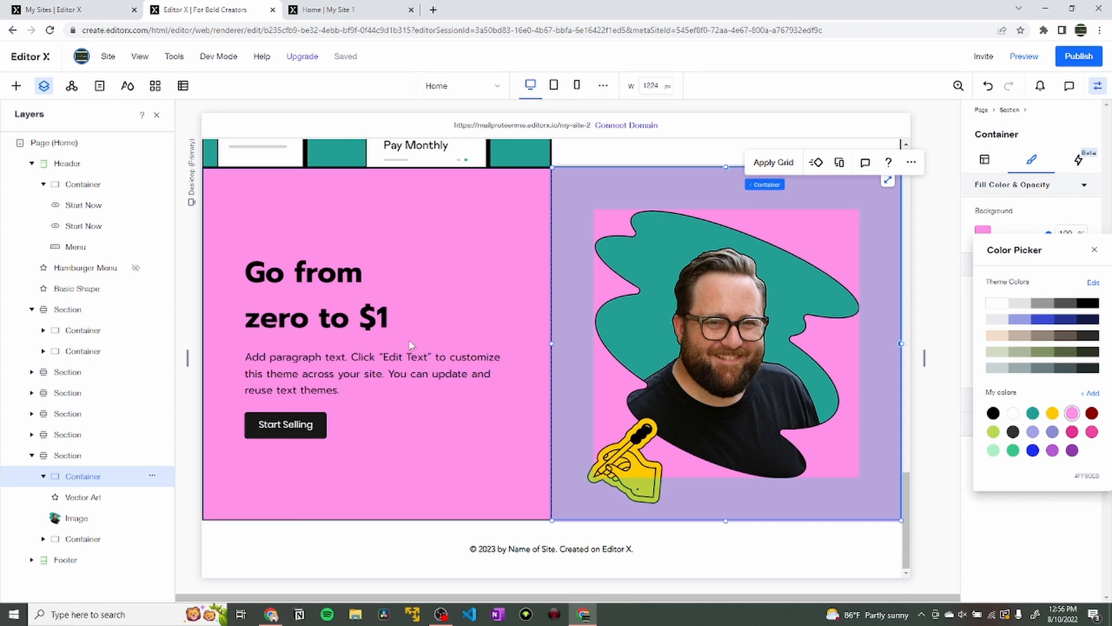
Set the border width of the container holding the heading, paragraph and button to 0 px.
click(494, 194)
click(451, 299)
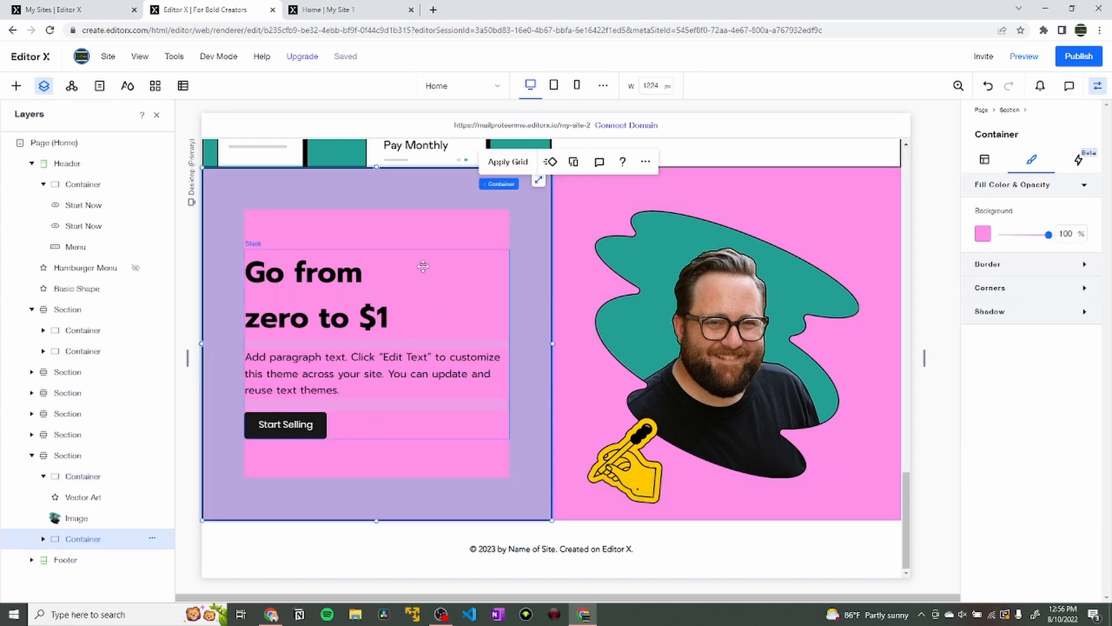
click(1003, 268)
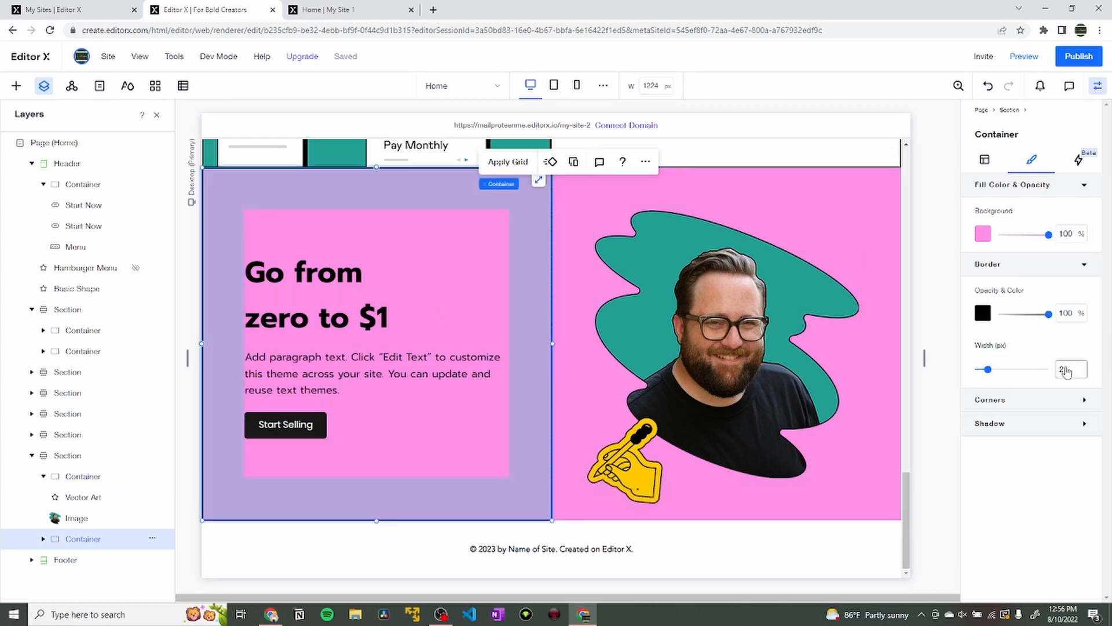
key(BackSpace)
text(0)
key(Return)
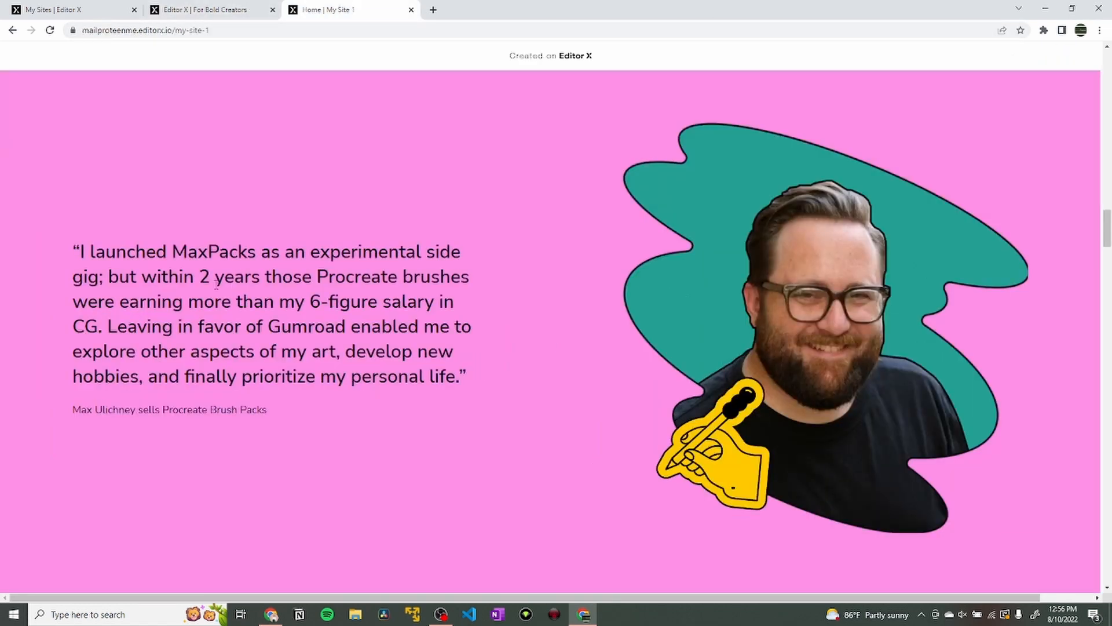
Return to the editor and delete the "Go from zero to $1" heading and the Start Selling button from the text container.
drag(204, 301, 268, 326)
click(199, 326)
click(203, 9)
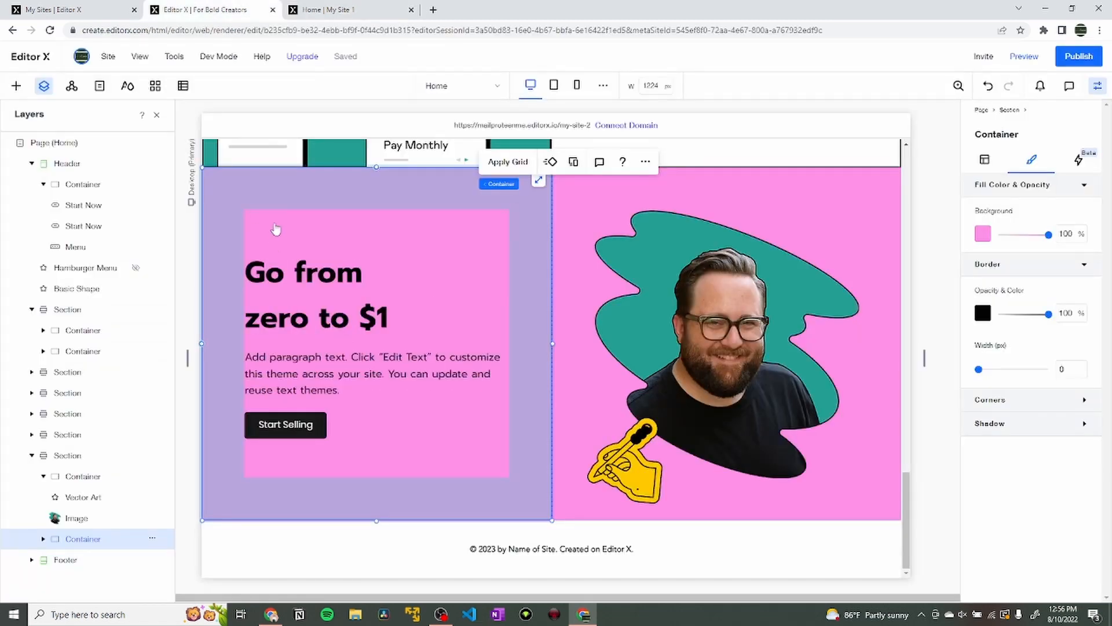
click(297, 302)
click(270, 275)
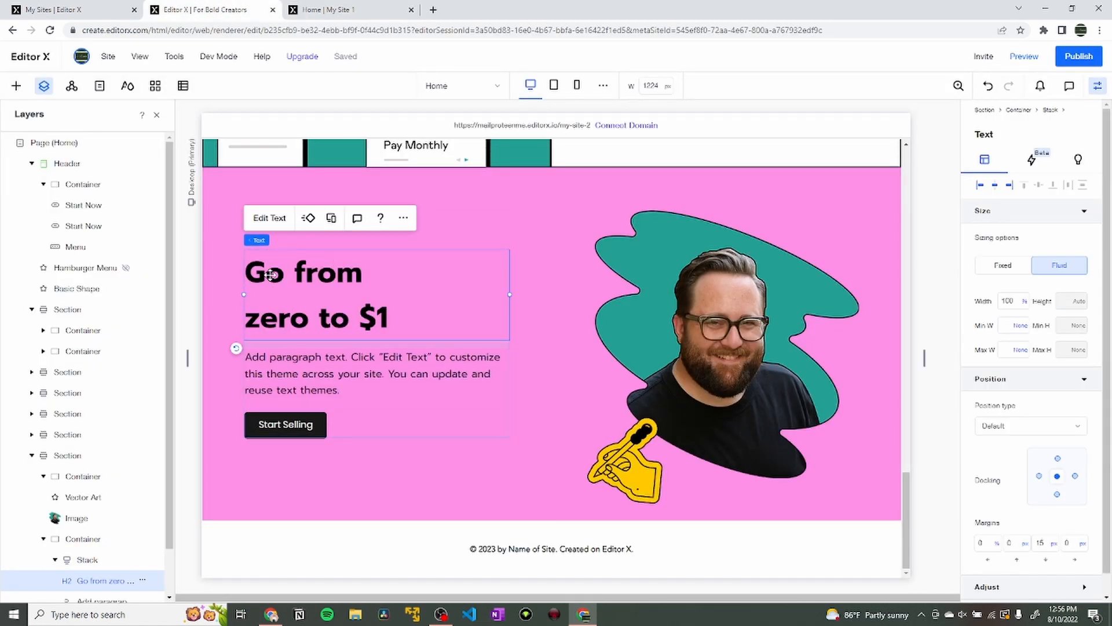
key(Delete)
click(285, 376)
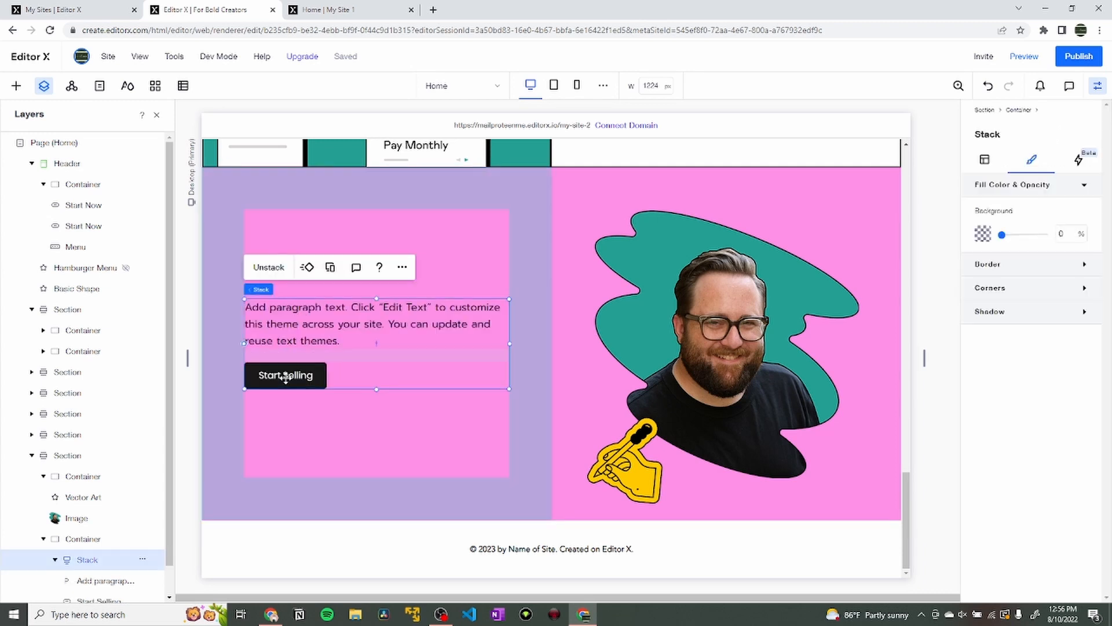
click(285, 375)
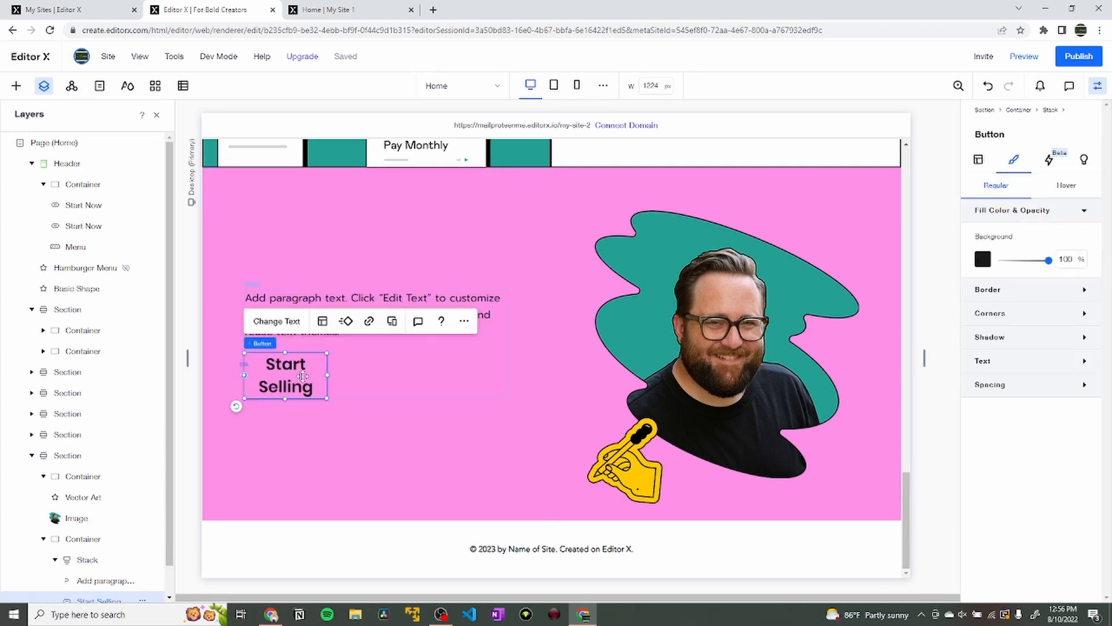
key(Delete)
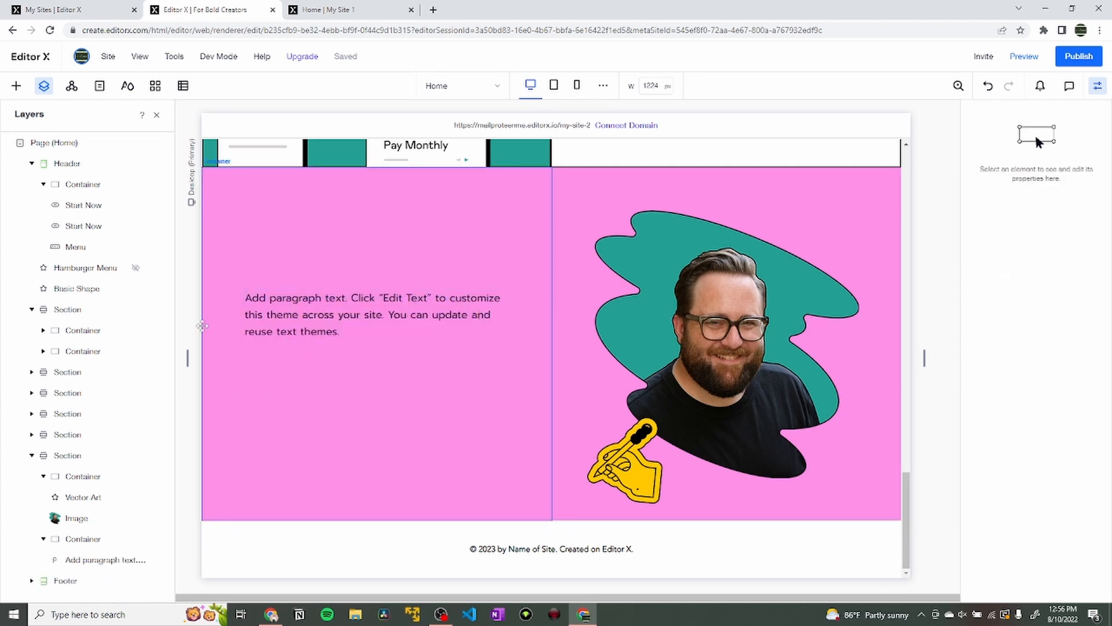
Add a new title text element to the text container above the paragraph.
click(269, 389)
click(16, 85)
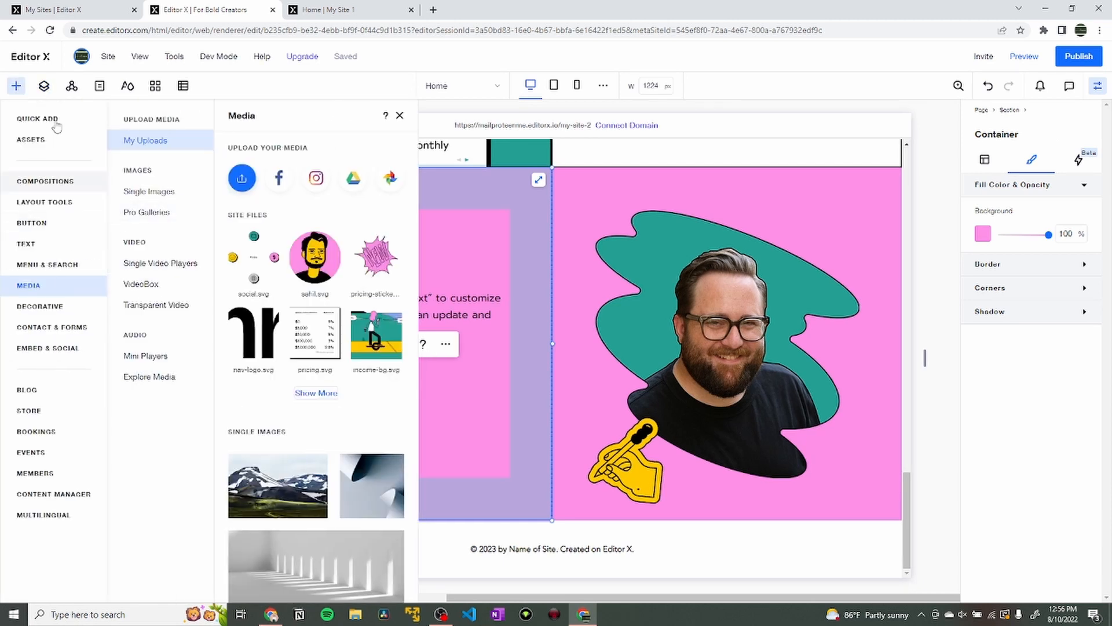
click(56, 123)
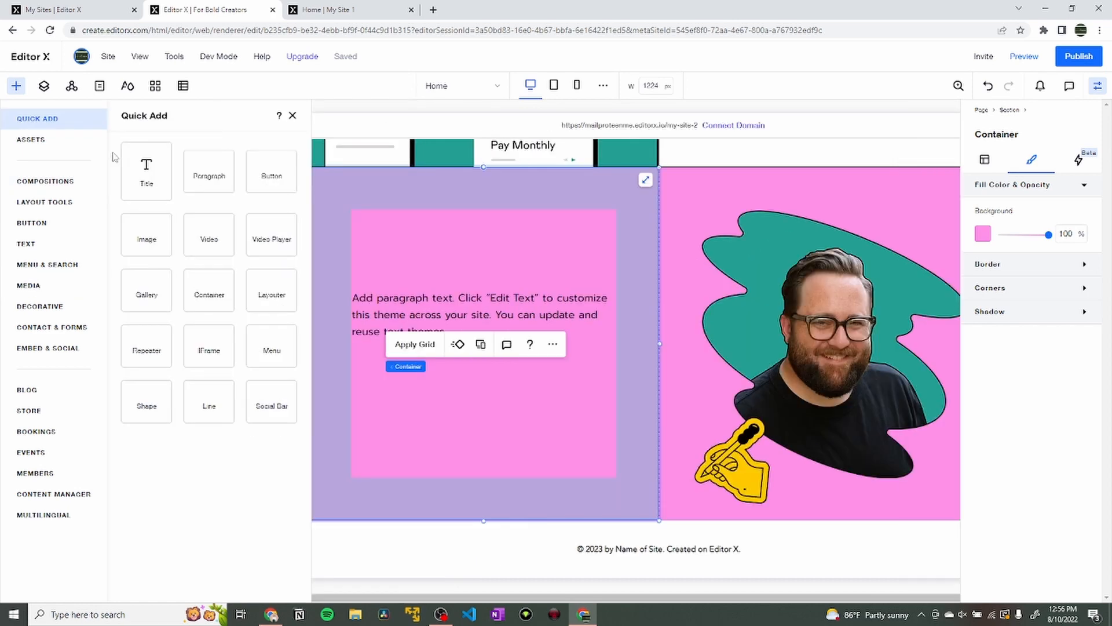
drag(226, 197, 288, 254)
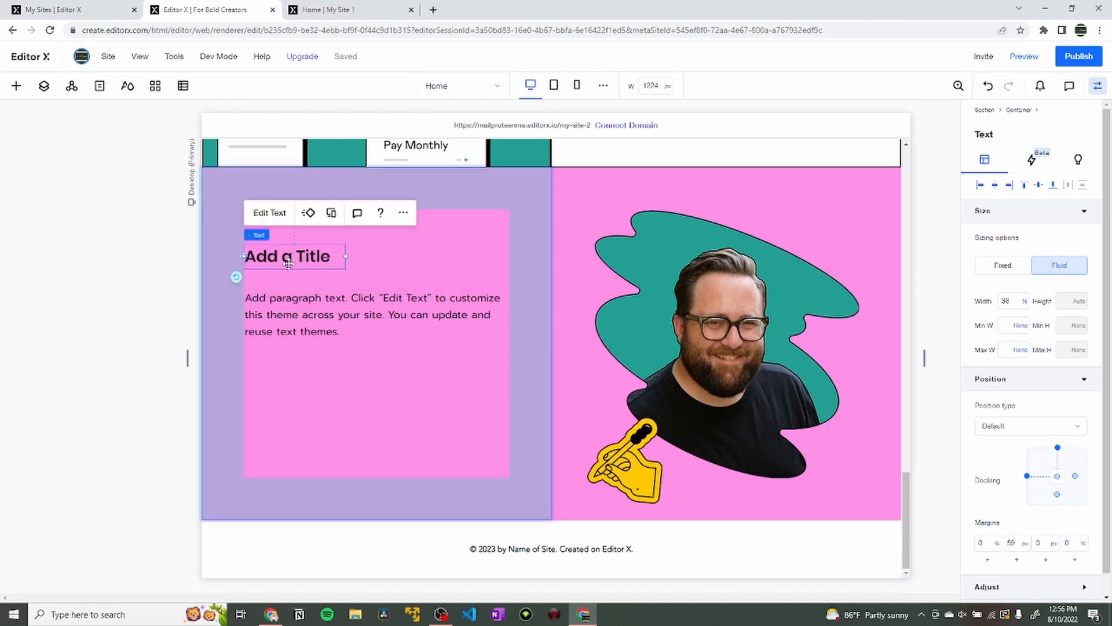
Set the new title's text style to Heading 5.
click(284, 213)
click(283, 190)
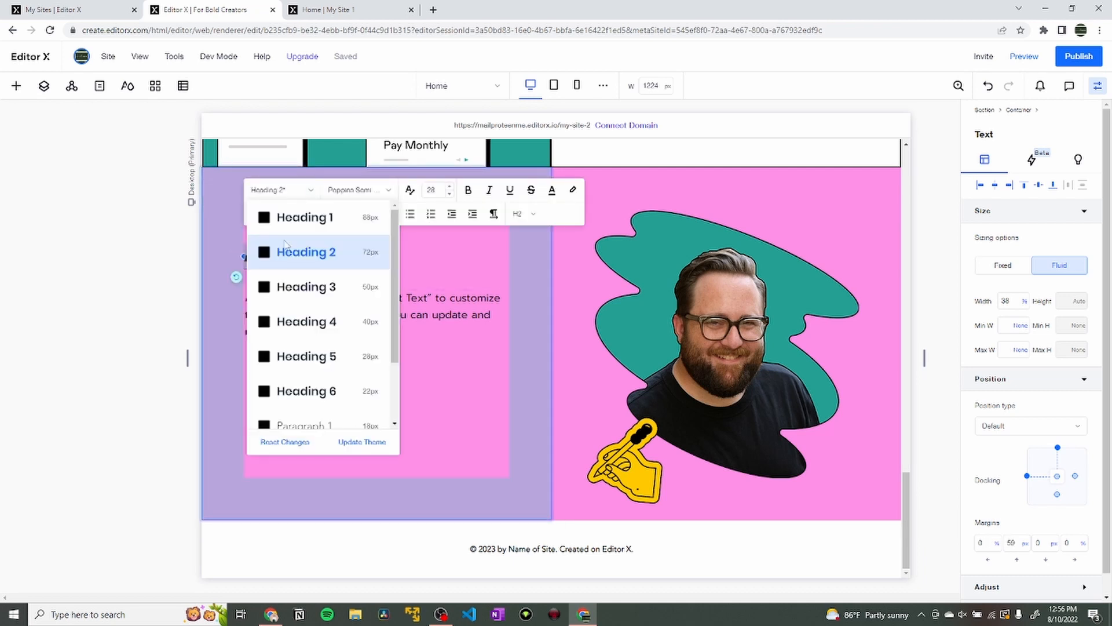
click(318, 288)
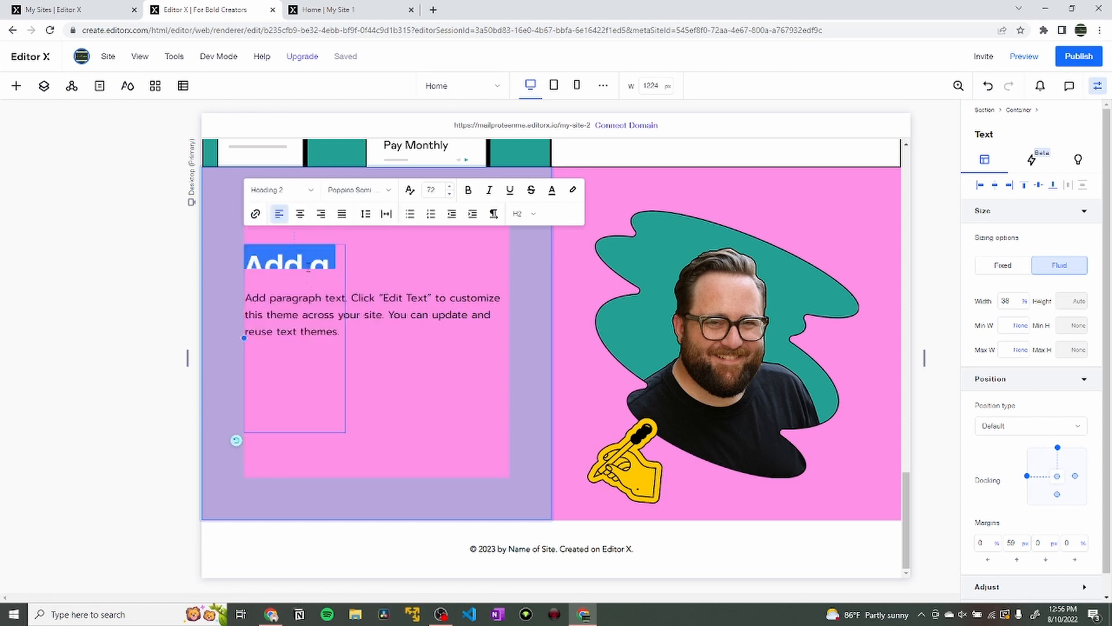
click(279, 190)
click(307, 356)
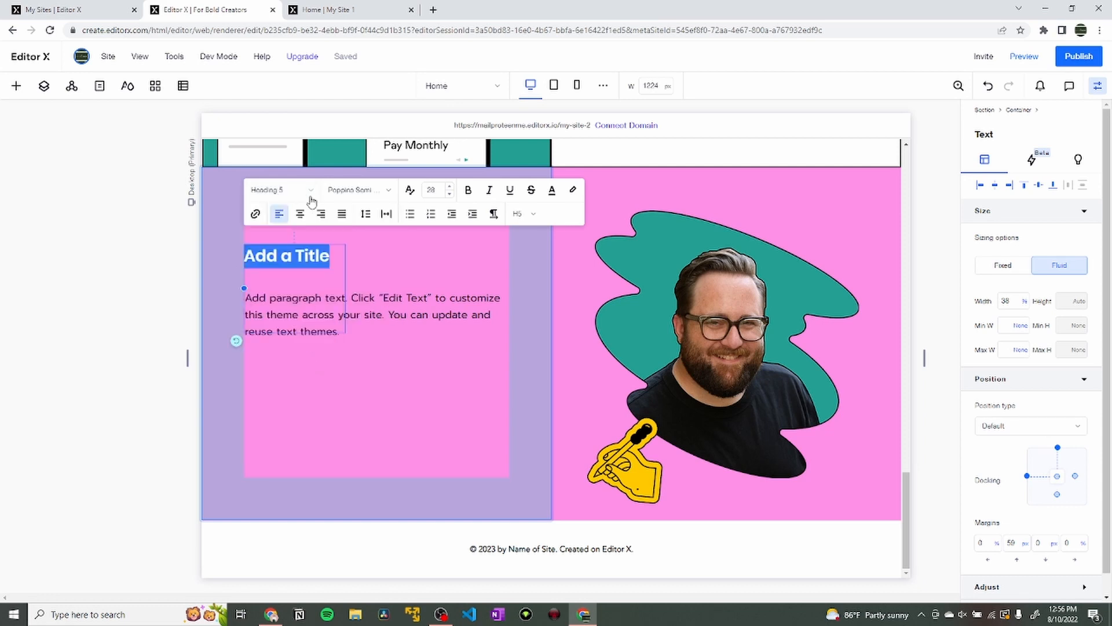
click(288, 191)
click(307, 319)
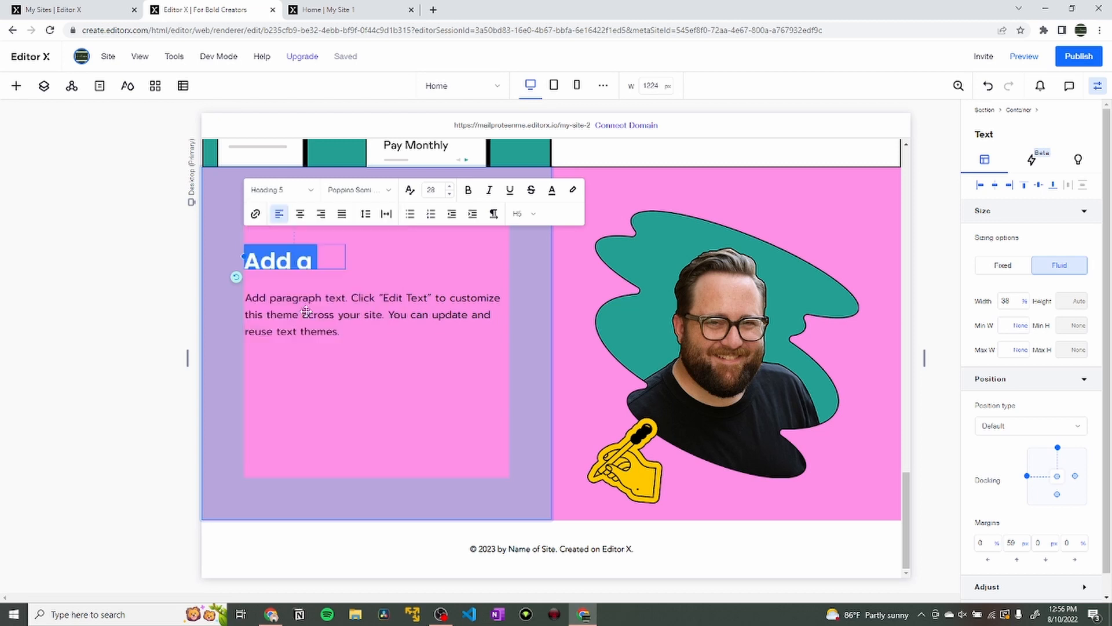
click(289, 192)
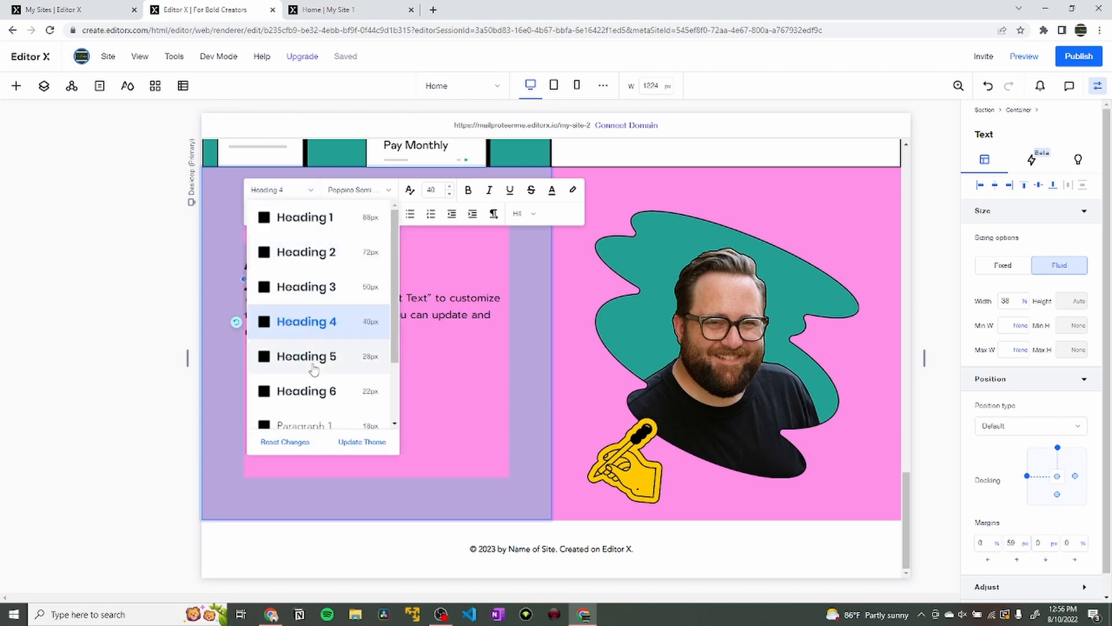
click(310, 365)
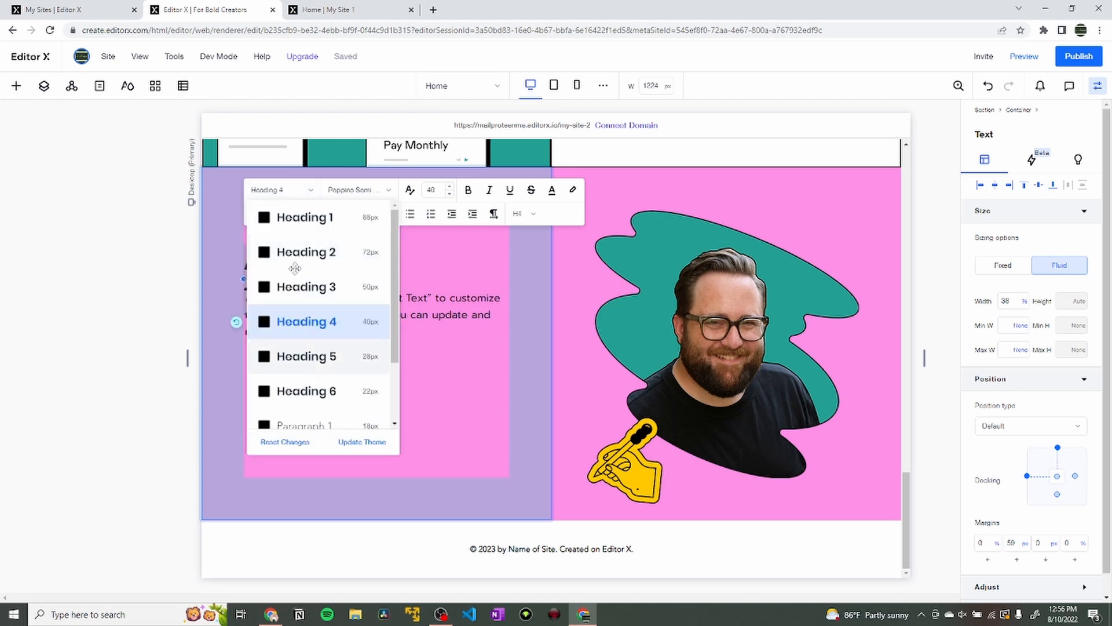
Change the title's font to Prompt.
click(354, 192)
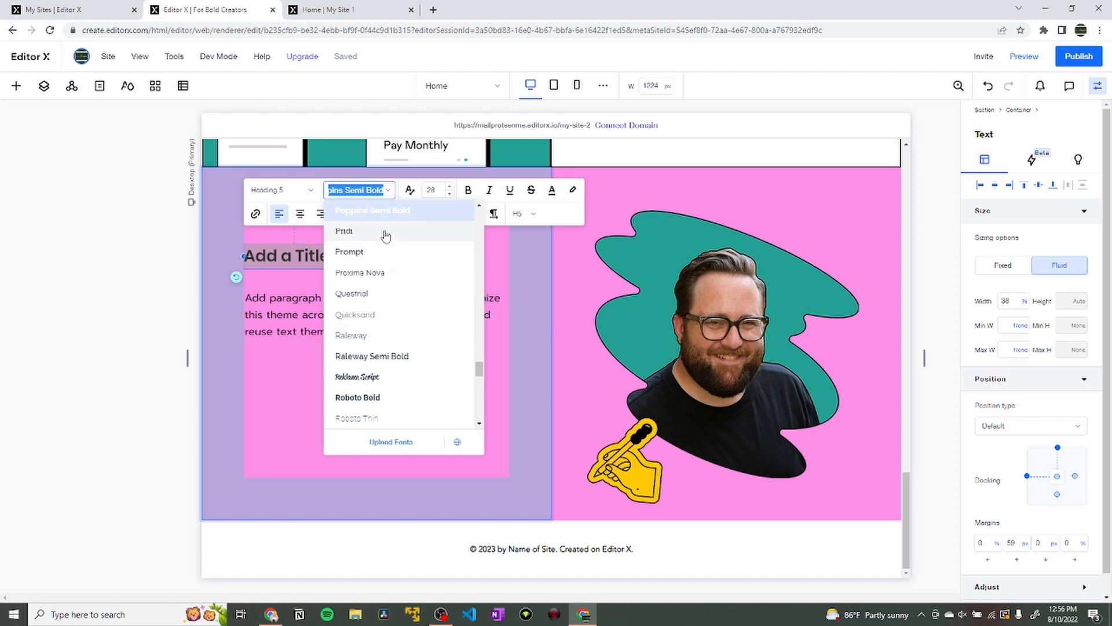
scroll(386, 237, up, 1)
click(383, 316)
Replace the title text with the MaxPacks testimonial quote copied from the My Site 1 page, and set the text element's width to 100%.
key(ctrl+Tab)
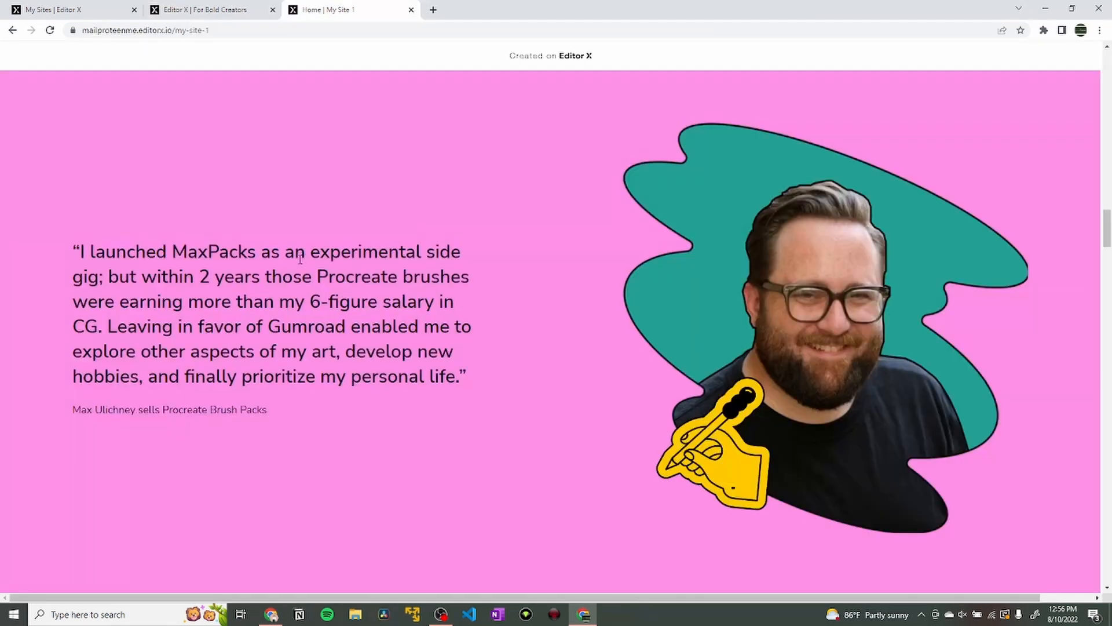
drag(75, 250, 472, 380)
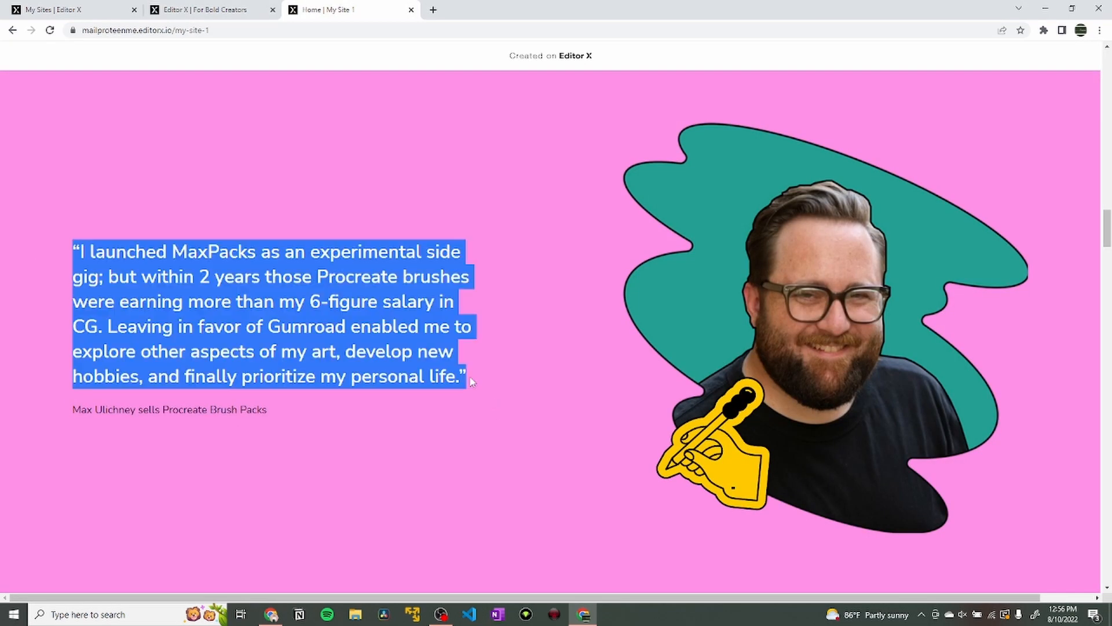
key(ctrl+shift+Tab)
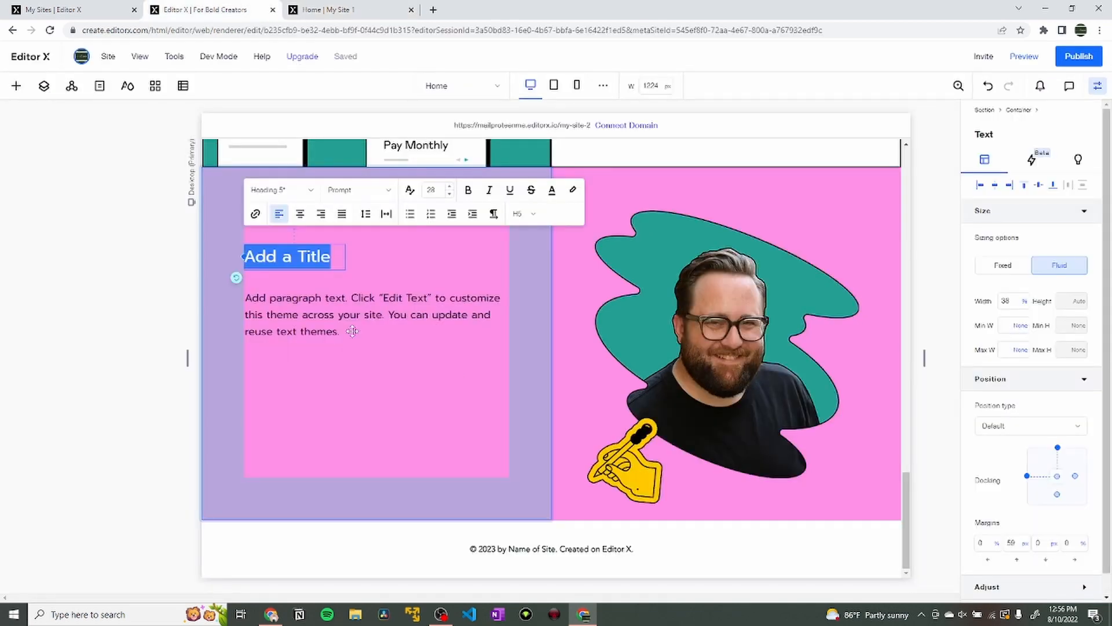
key(ctrl+v)
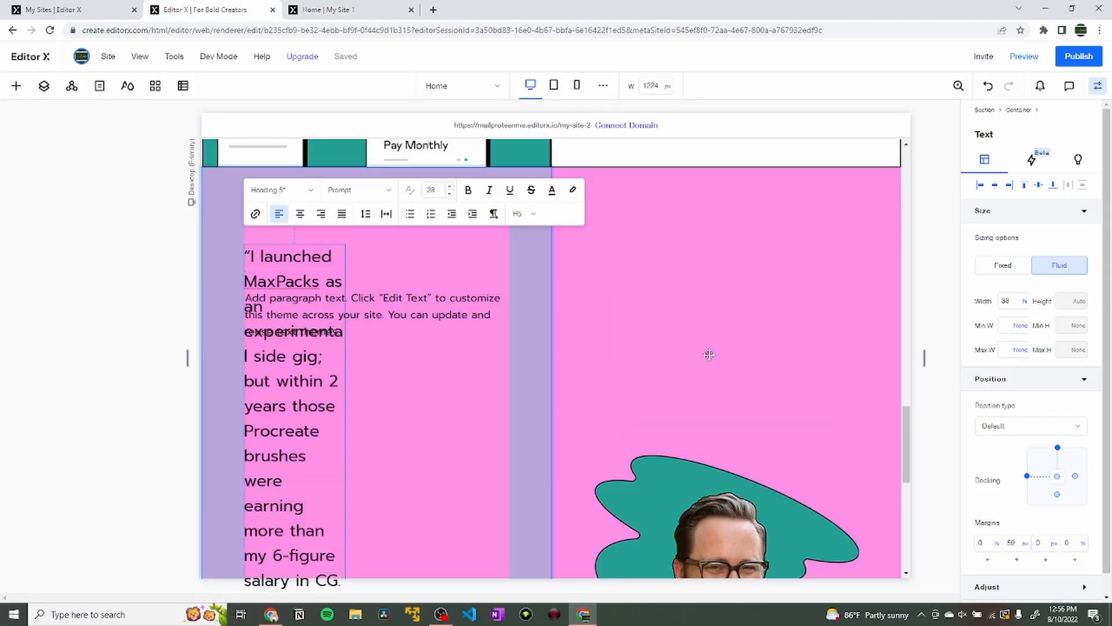
click(1006, 301)
key(Return)
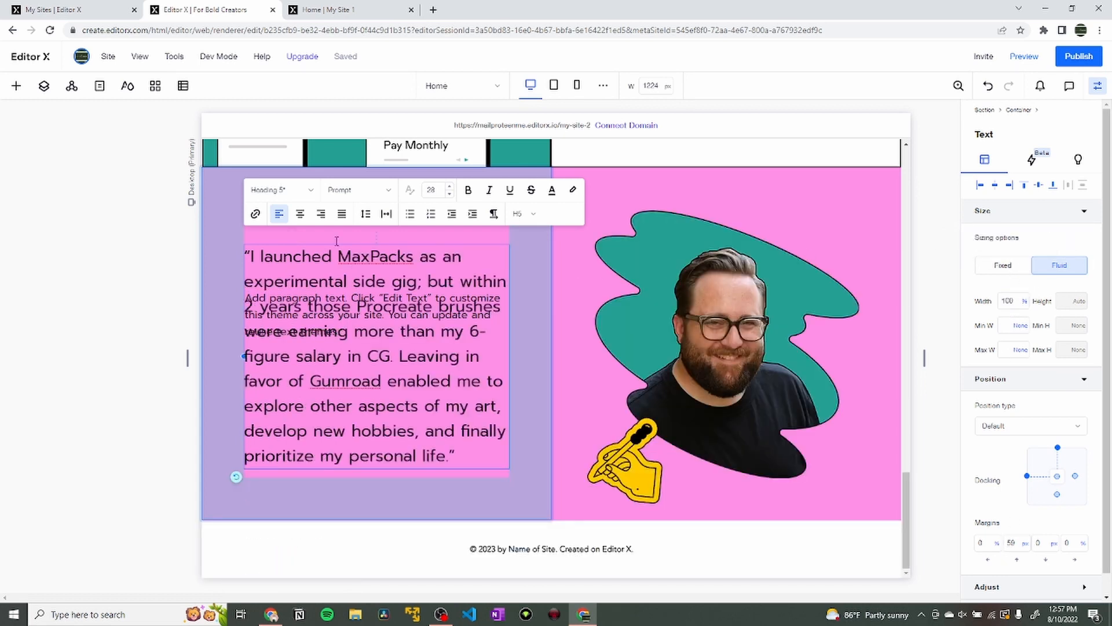
Set the testimonial quote's font size to 25.
click(436, 193)
text(25)
key(Return)
click(435, 194)
text(26)
key(Return)
click(432, 194)
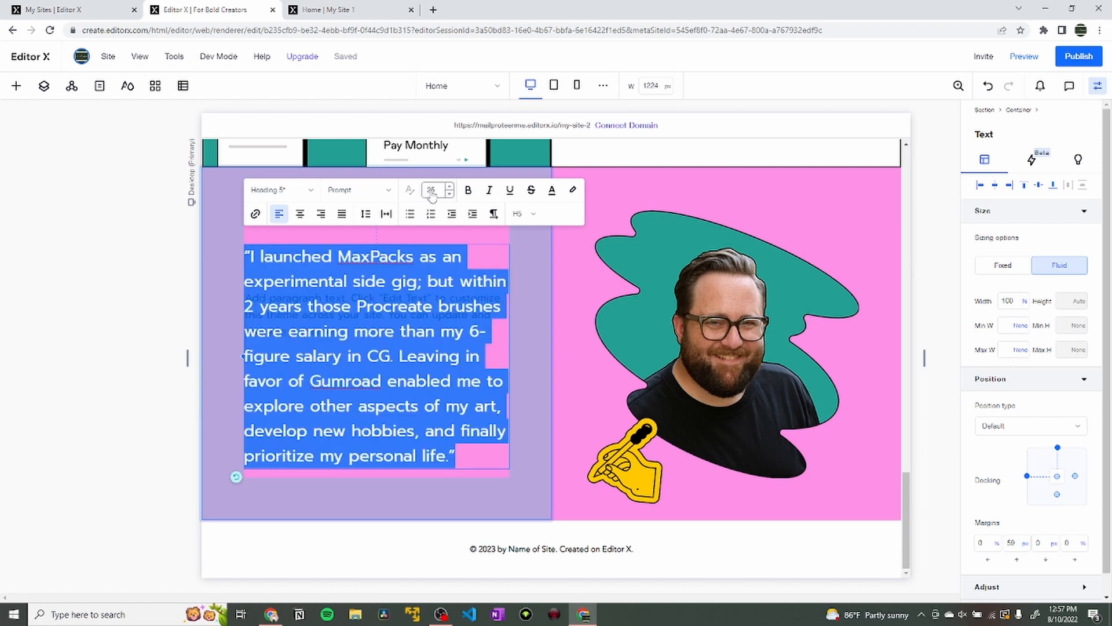
click(431, 193)
text(25)
key(Return)
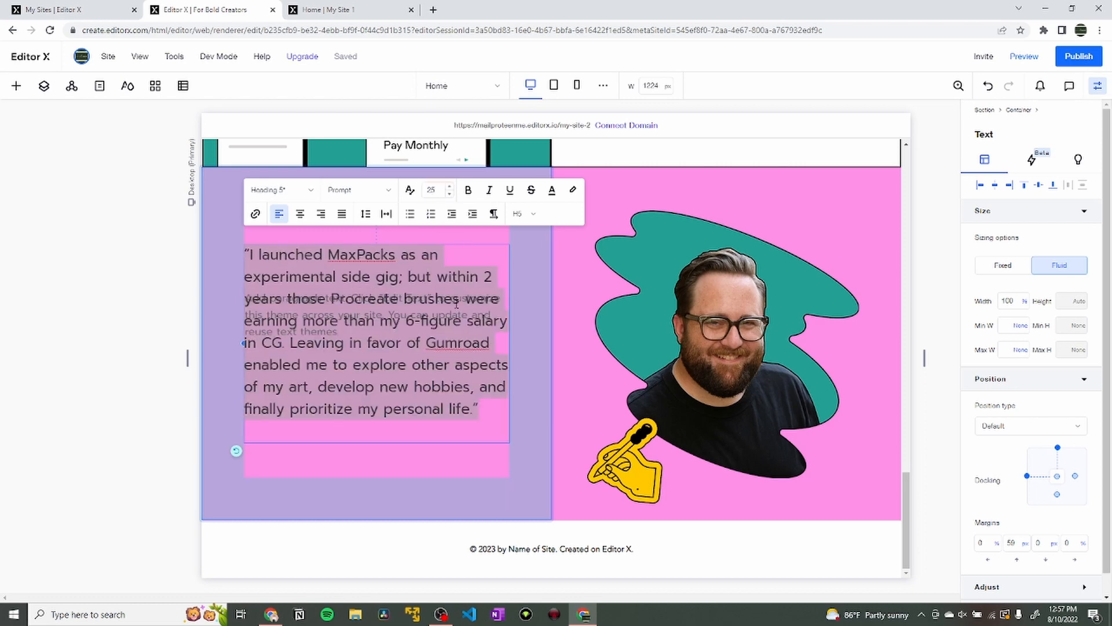
click(338, 450)
Delete the leftover placeholder paragraph that overlaps the testimonial quote.
click(215, 259)
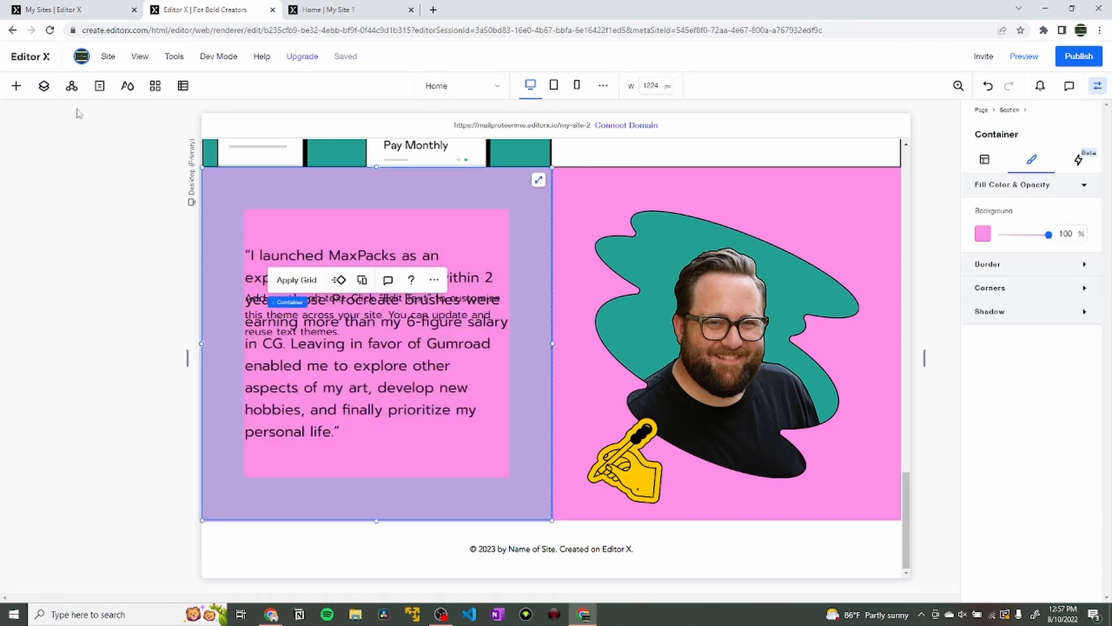
click(43, 93)
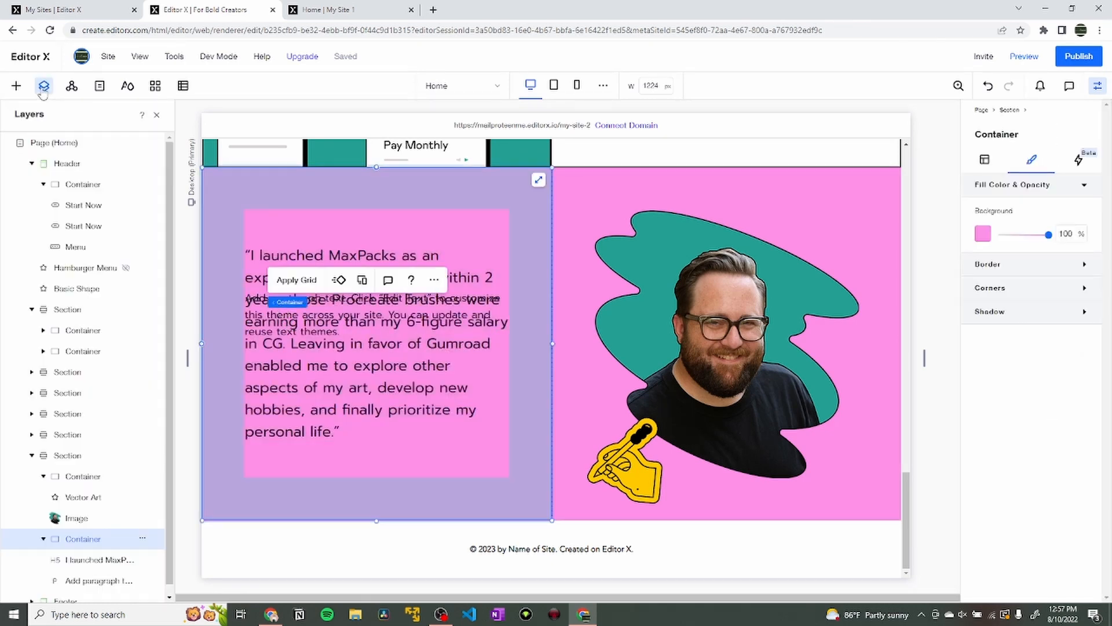
click(84, 575)
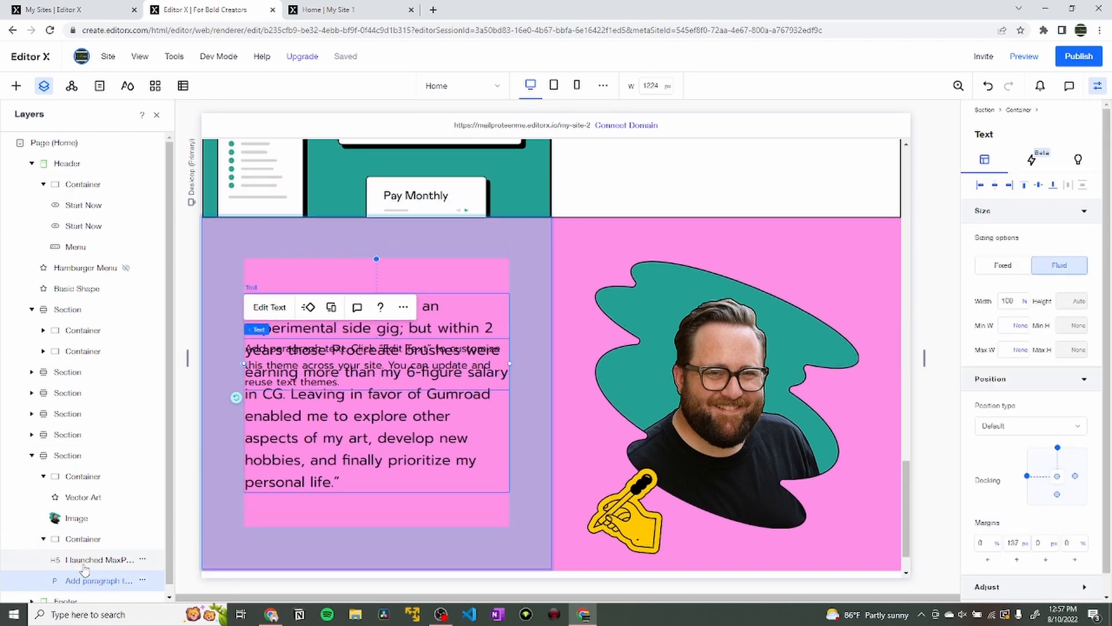
key(Delete)
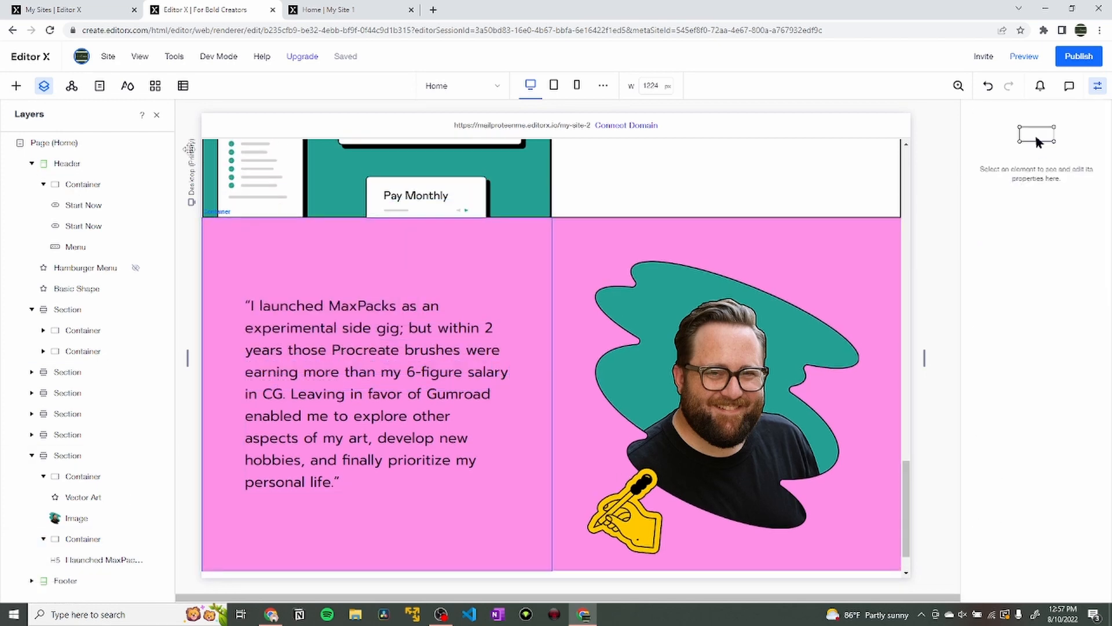
Add a new paragraph text element at the lower end of the pink quote container.
click(17, 85)
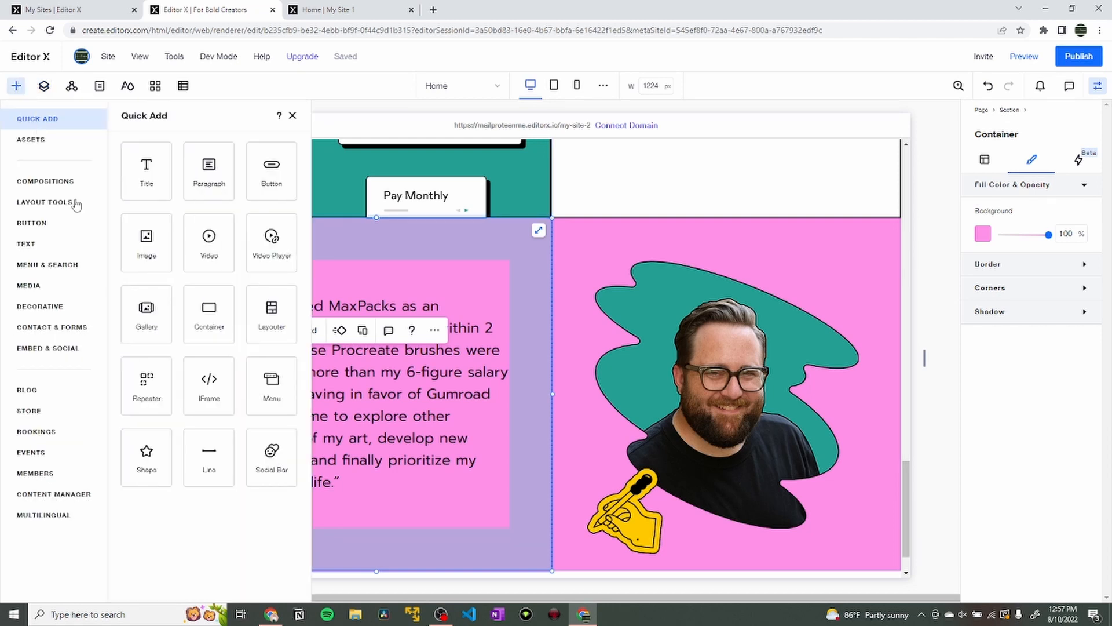
drag(225, 194, 281, 509)
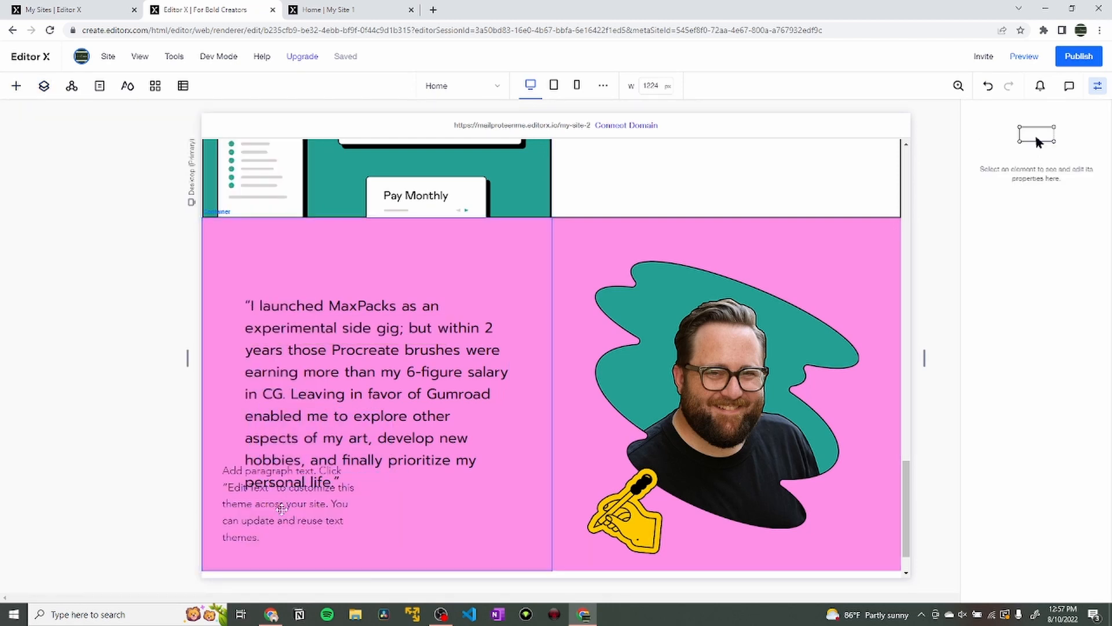
click(281, 509)
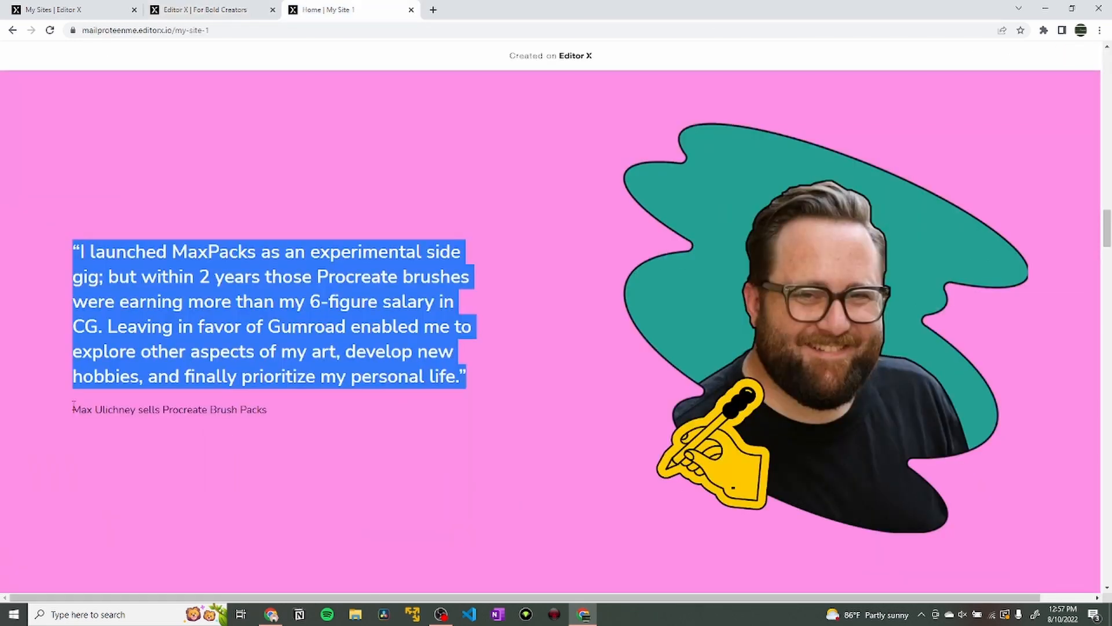
Replace the new paragraph's placeholder text with the Procreate Brush Packs seller attribution line copied from the My Site 1 page.
drag(472, 377, 131, 410)
click(372, 426)
mouse_move(267, 412)
mouse_down()
mouse_move(65, 413)
mouse_move(266, 411)
mouse_move(81, 411)
mouse_up()
click(81, 409)
click(270, 412)
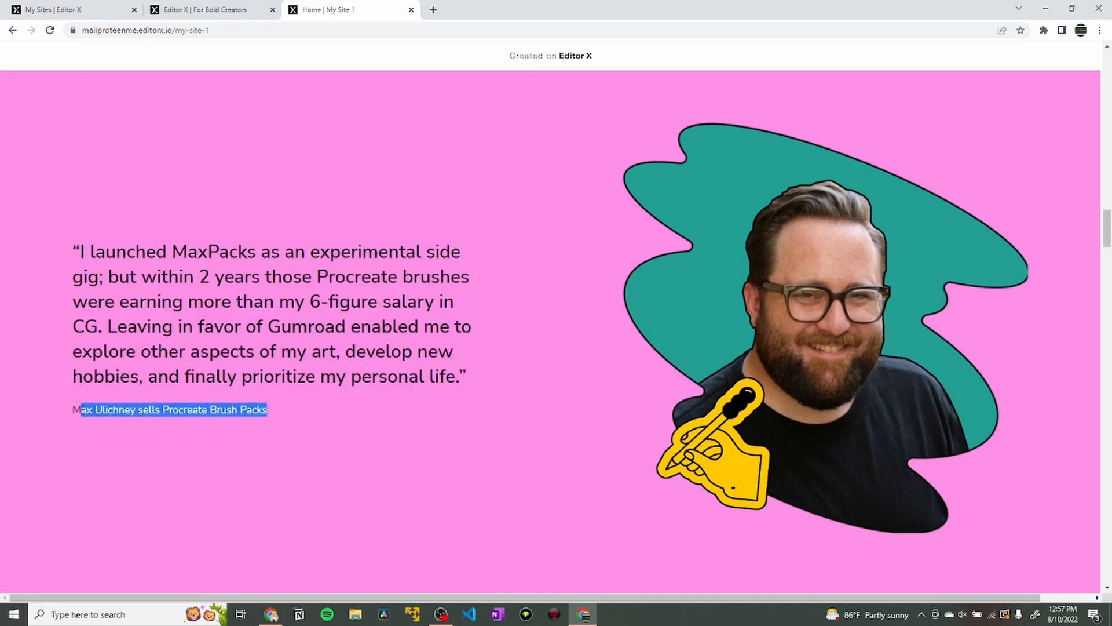
key(ctrl+shift+Tab)
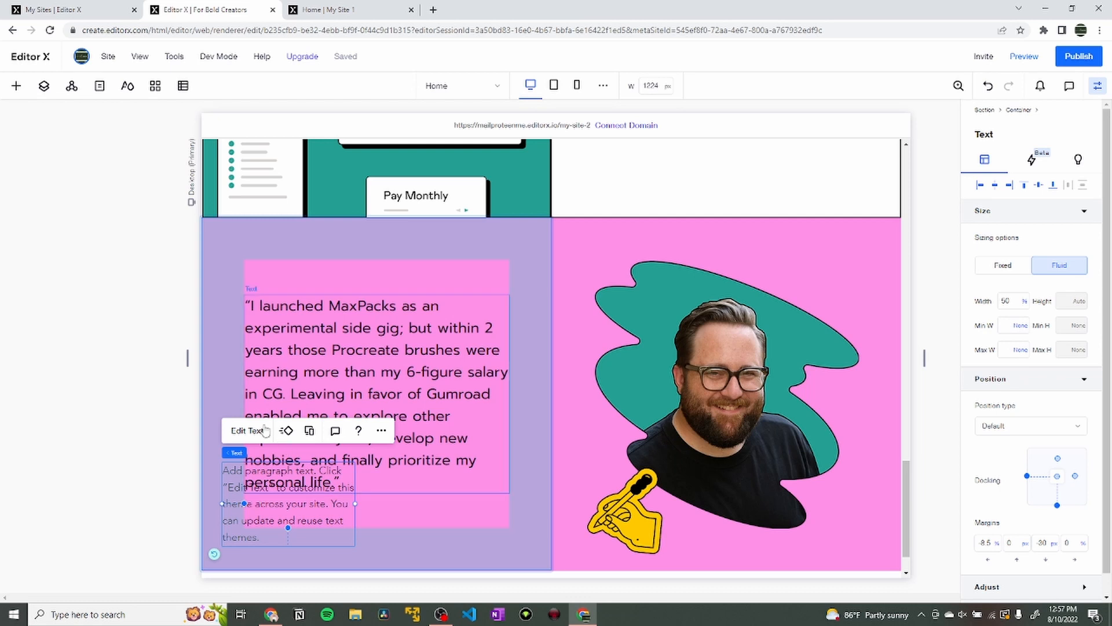
double_click(281, 503)
text(Max Ulichney sells Procreate Brush Packs)
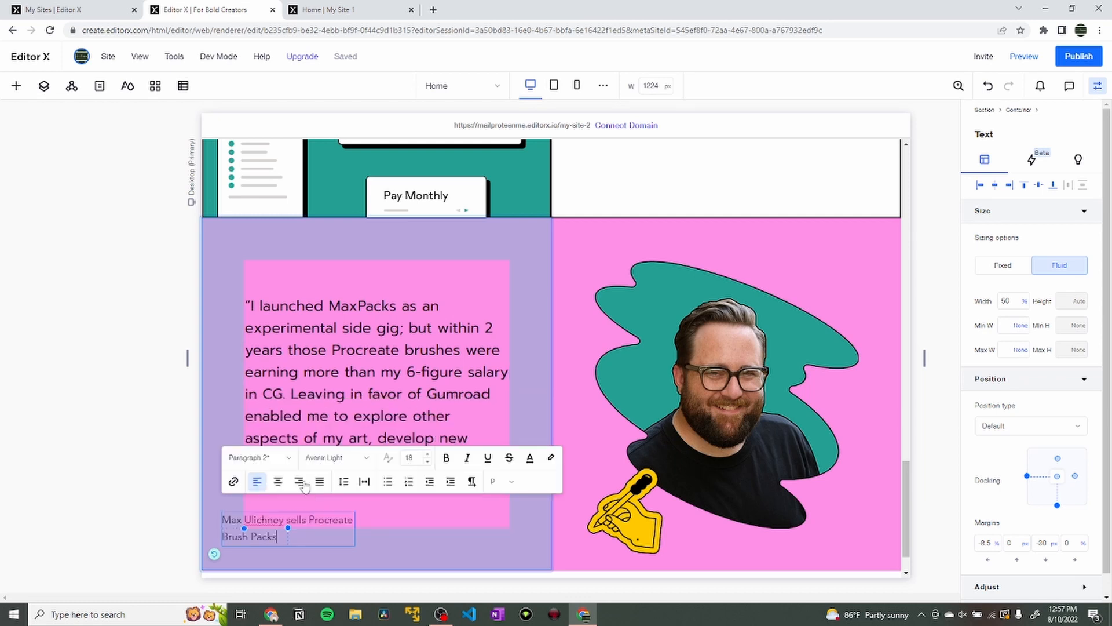
Try to change the attribution line's font to Prompt, and choose the Paragraph 2 text style for it.
click(347, 458)
text(Prompt)
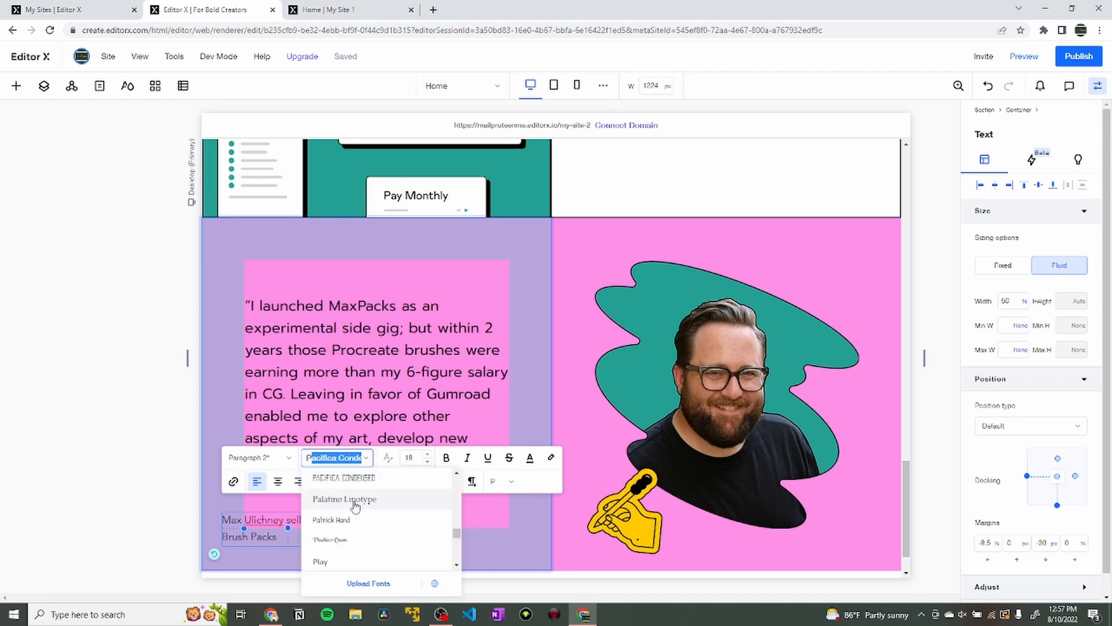
key(Return)
click(273, 463)
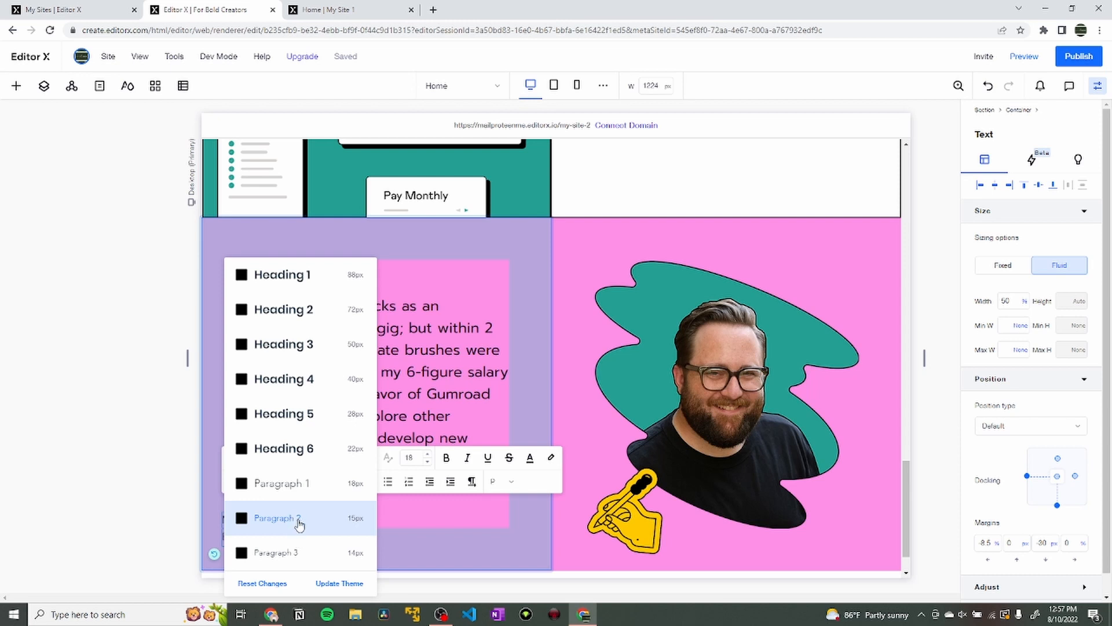
click(298, 519)
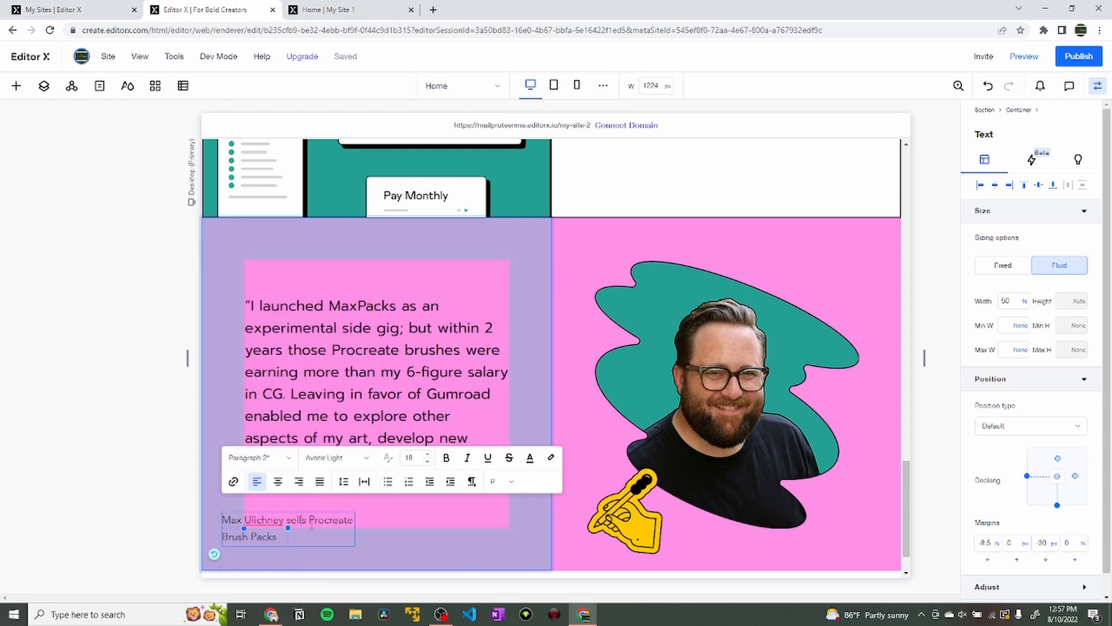
Align the attribution line with the quote's left edge and set its width to 100%.
click(329, 521)
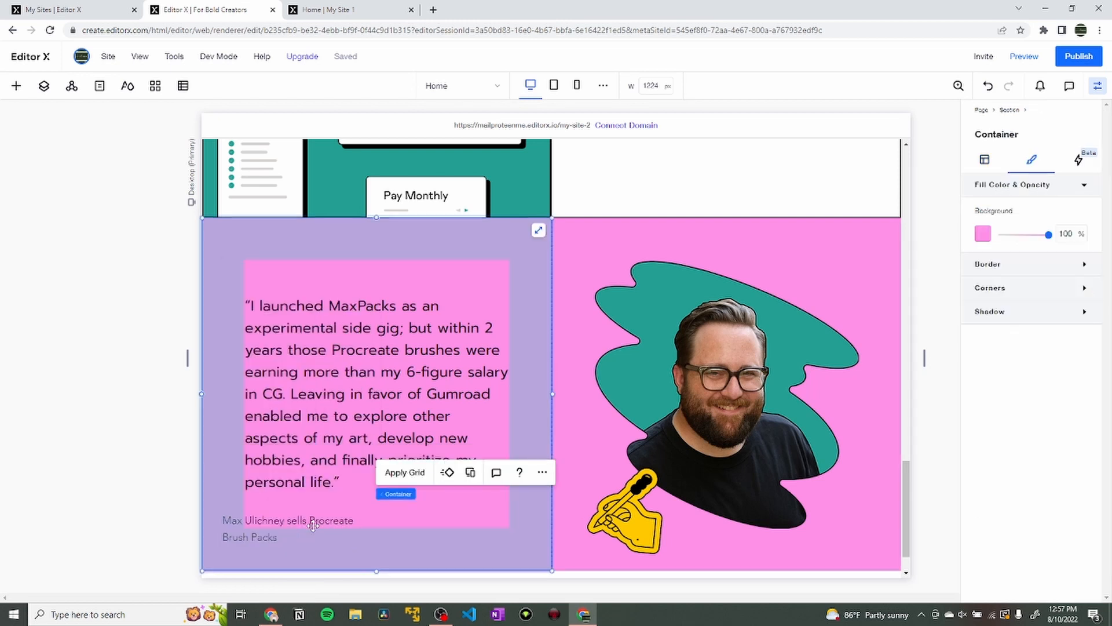
mouse_move(325, 524)
mouse_down()
mouse_move(370, 503)
mouse_move(324, 497)
mouse_move(323, 521)
mouse_up()
key(ctrl+z)
click(301, 525)
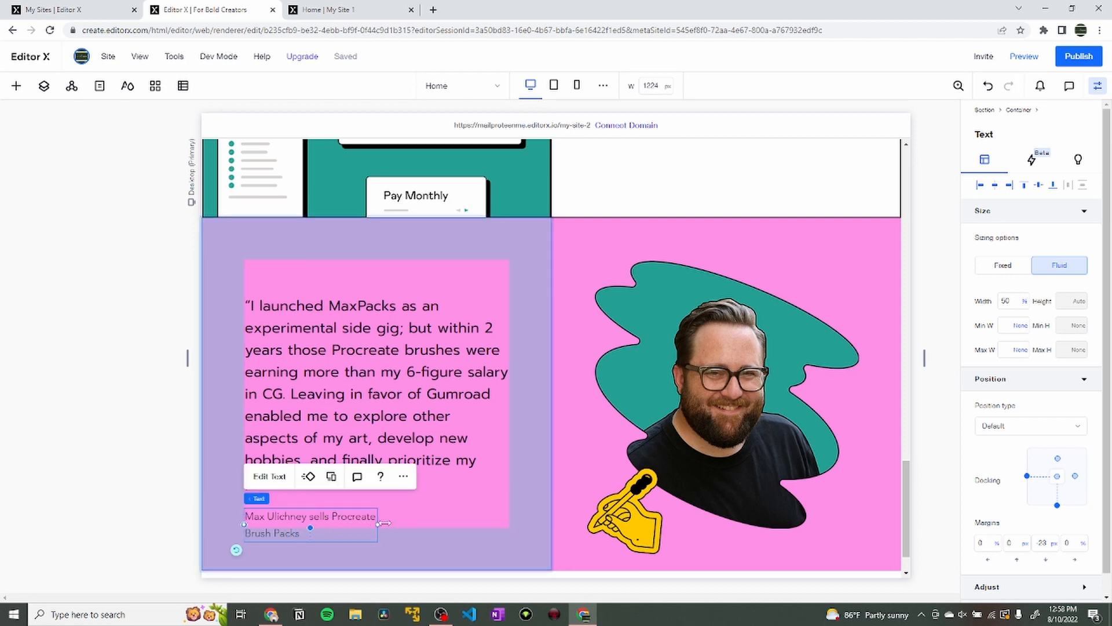
click(1009, 299)
key(Return)
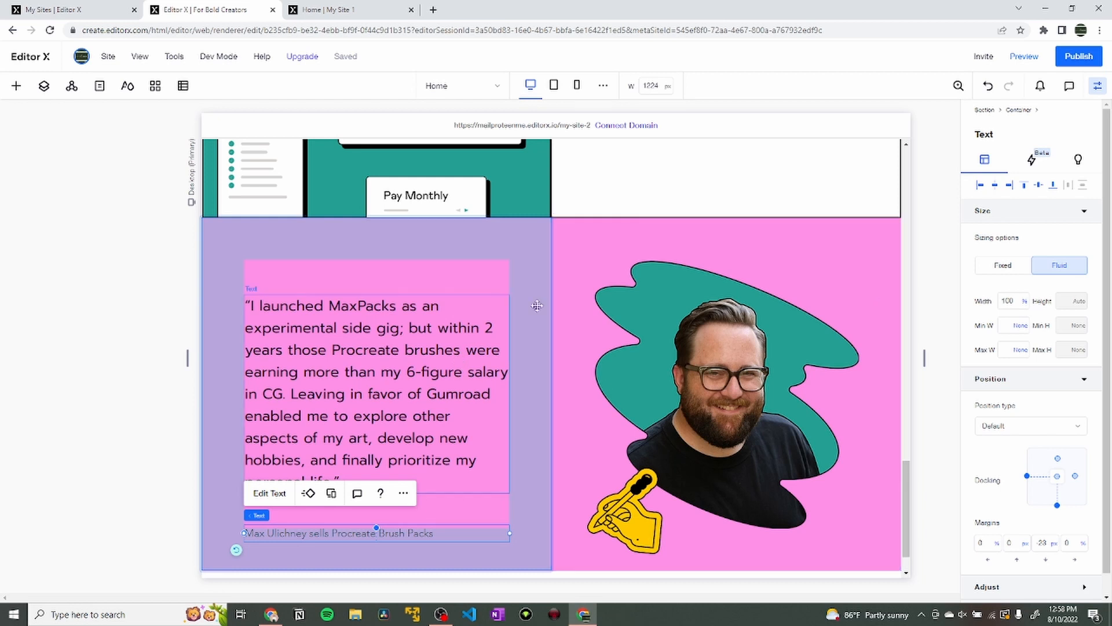
click(502, 308)
scroll(665, 254, down, 1)
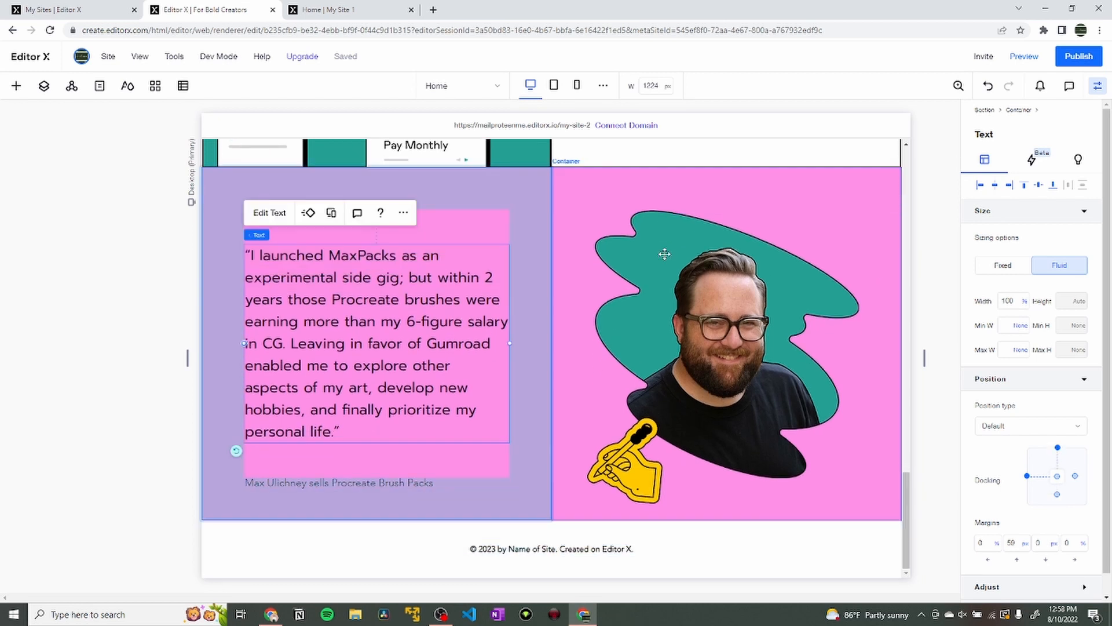
click(662, 148)
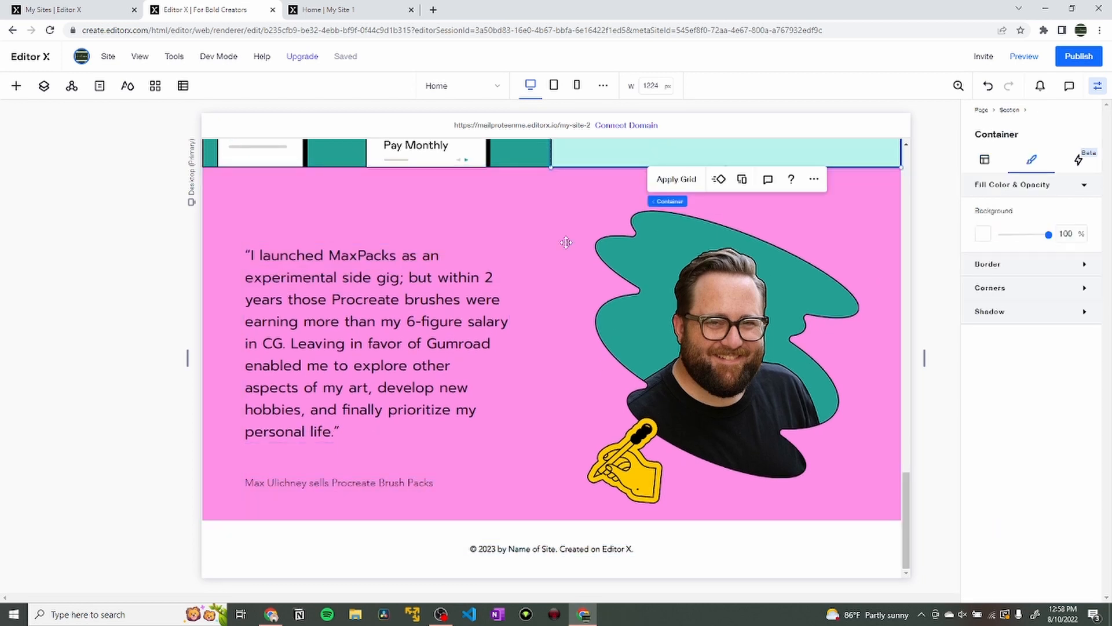
click(331, 484)
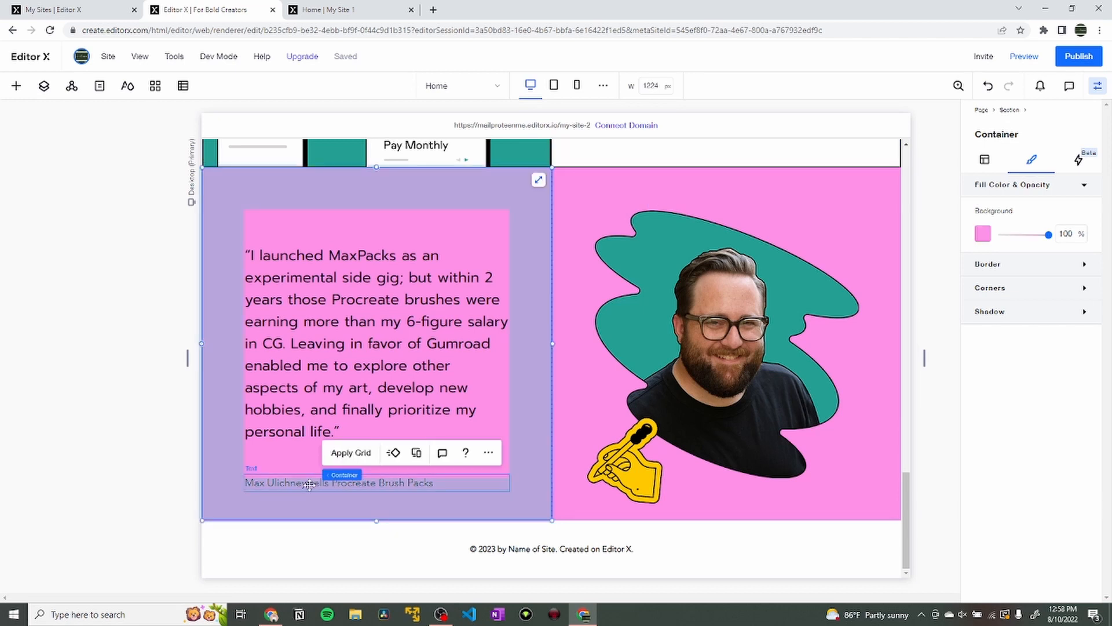
drag(306, 485, 306, 457)
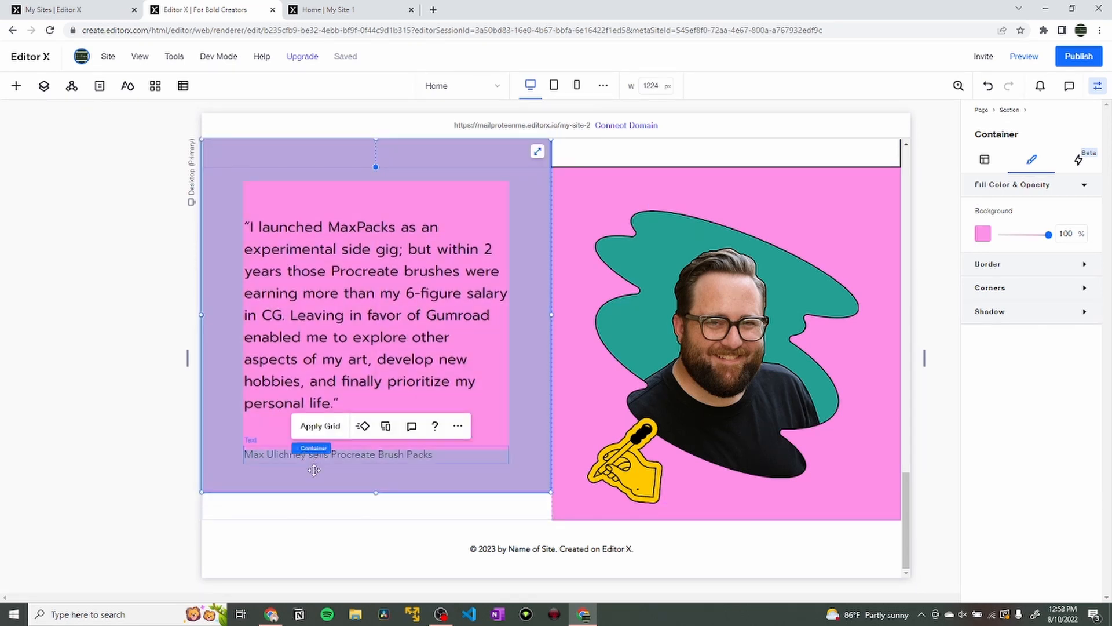
click(271, 456)
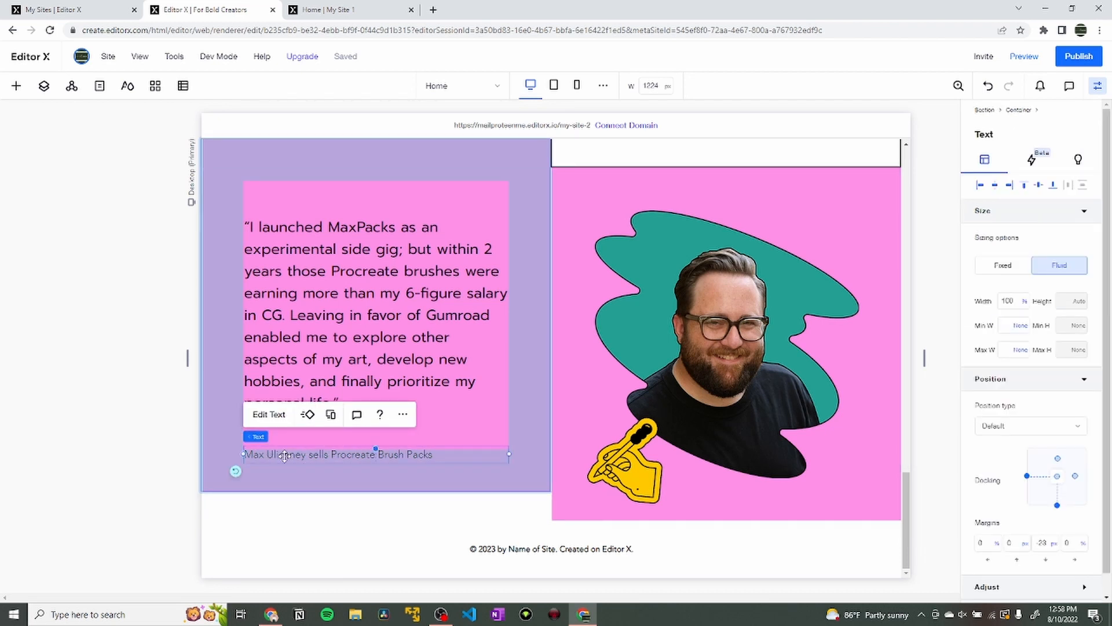
key(ctrl+z)
Move the attribution line up directly beneath the quote, giving it a 20 px bottom margin.
drag(296, 480, 294, 469)
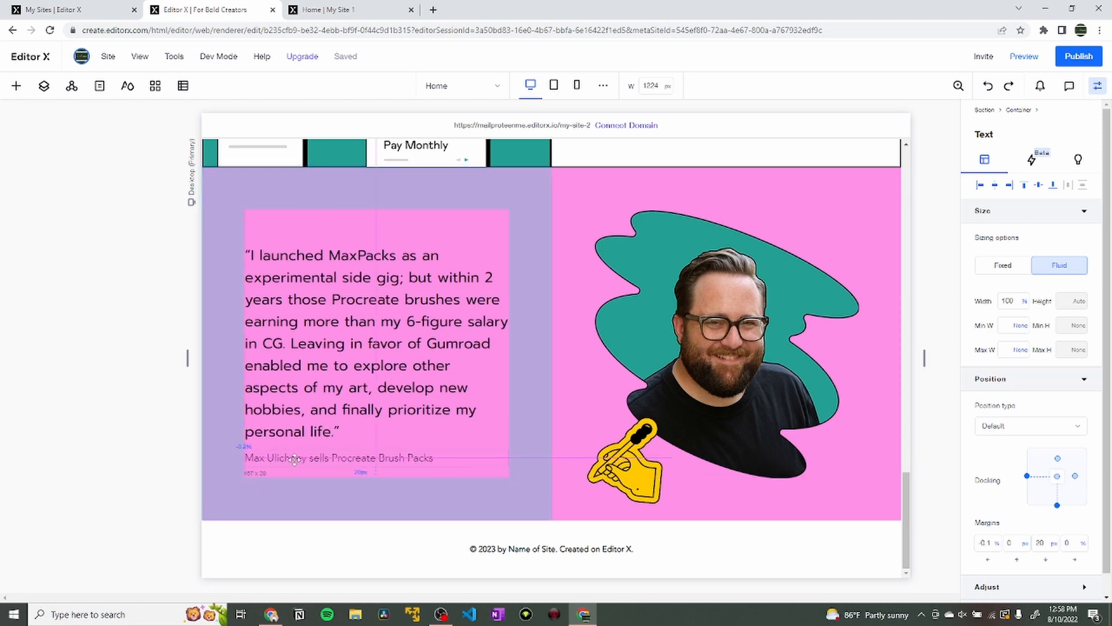
drag(671, 457, 672, 458)
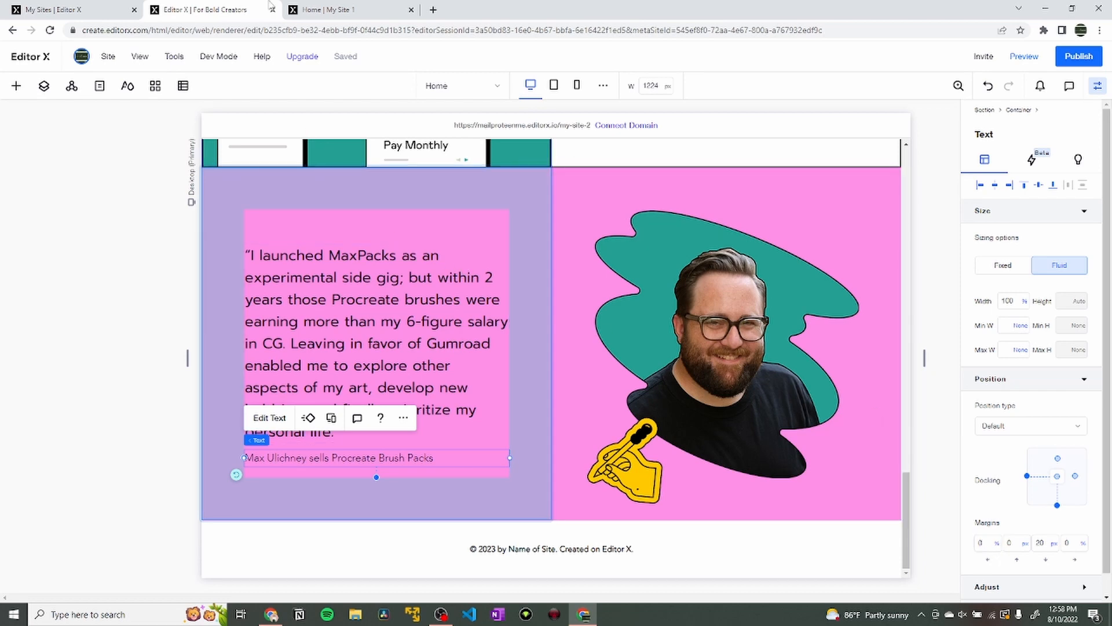
Examine the sections that follow the MaxPacks testimonial on the My Site 1 page.
click(307, 10)
scroll(635, 330, down, 14)
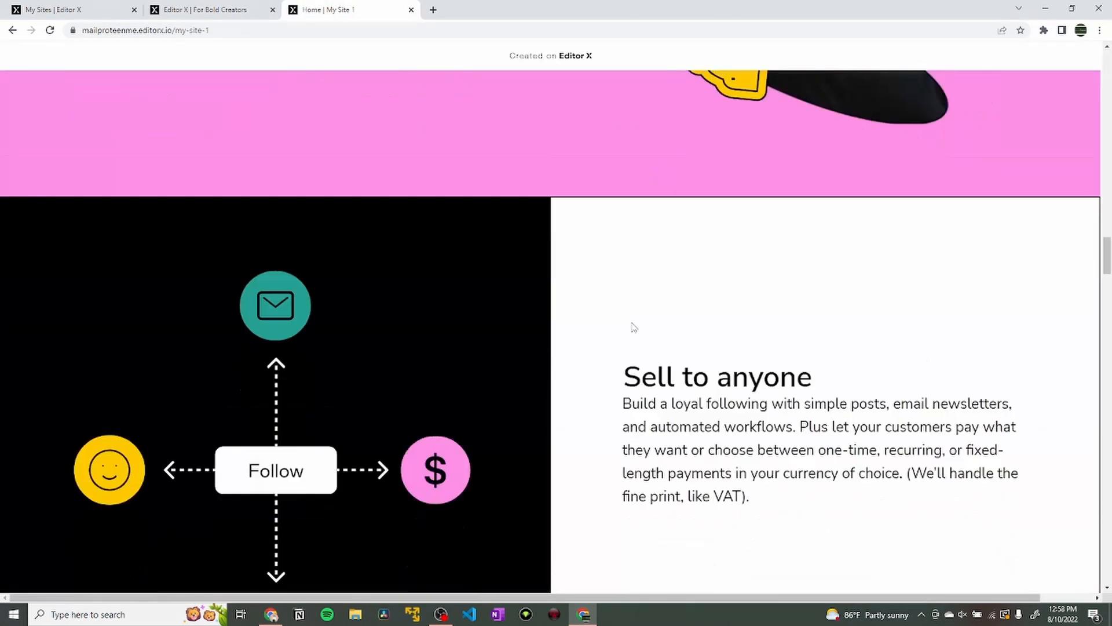
scroll(551, 342, down, 18)
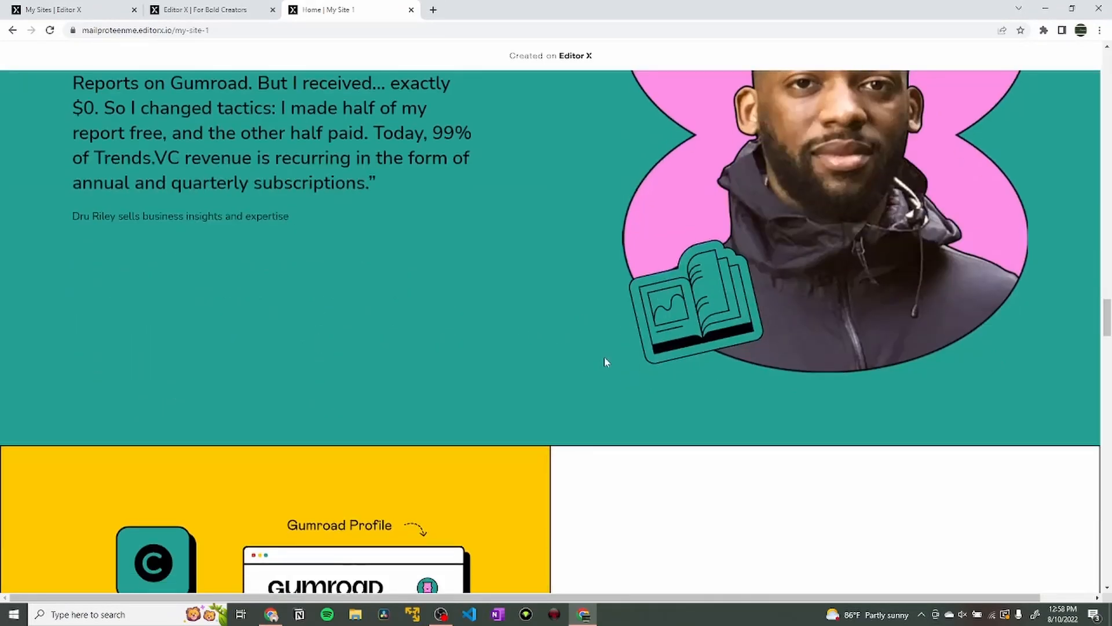
scroll(579, 355, down, 1)
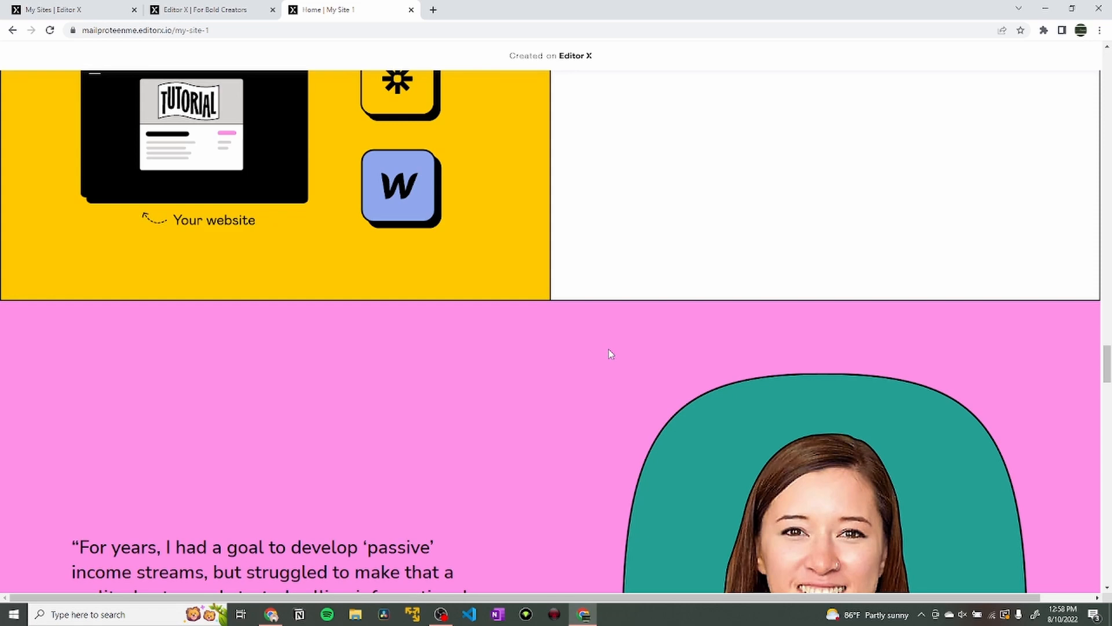
scroll(611, 341, up, 12)
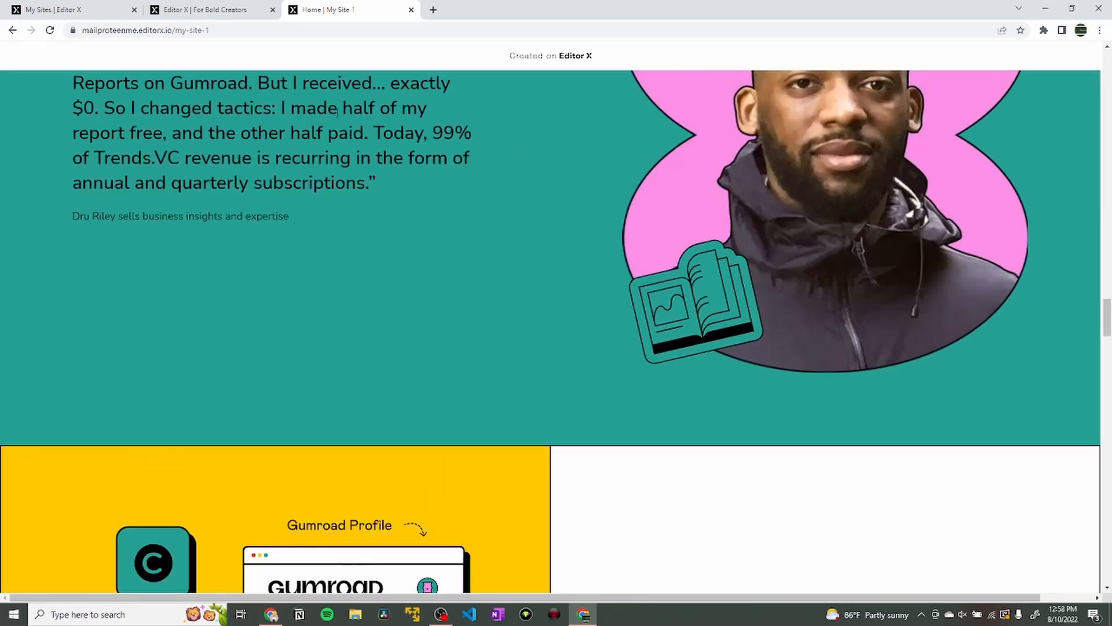
Return to the editor and duplicate the "Sell anything" section, placing the copy below the testimonial section.
click(220, 5)
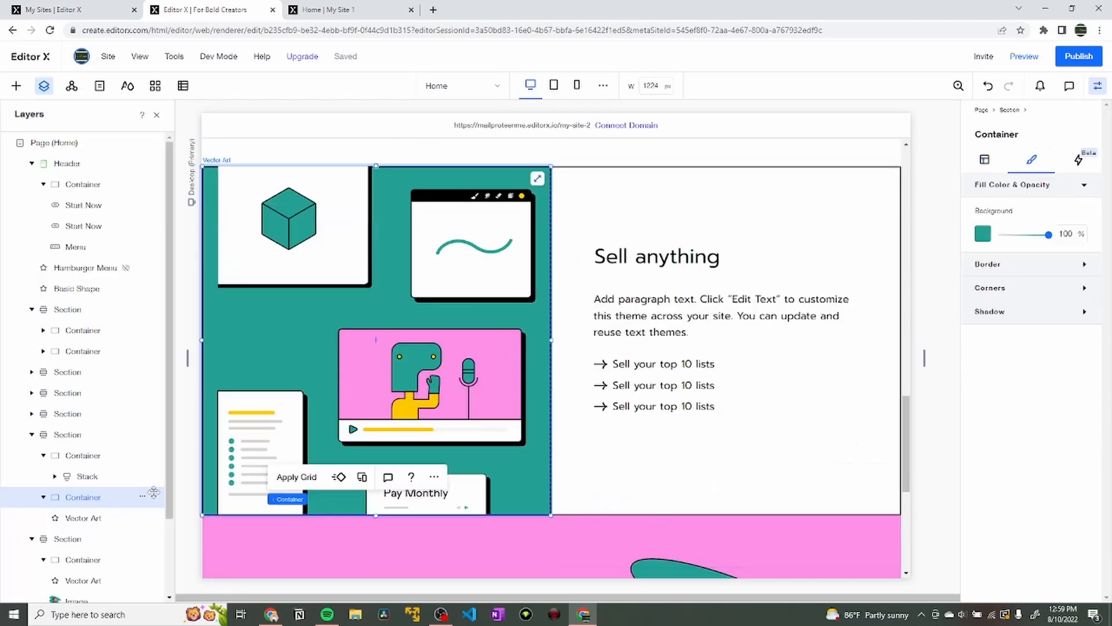
click(32, 435)
click(32, 455)
key(ctrl+d)
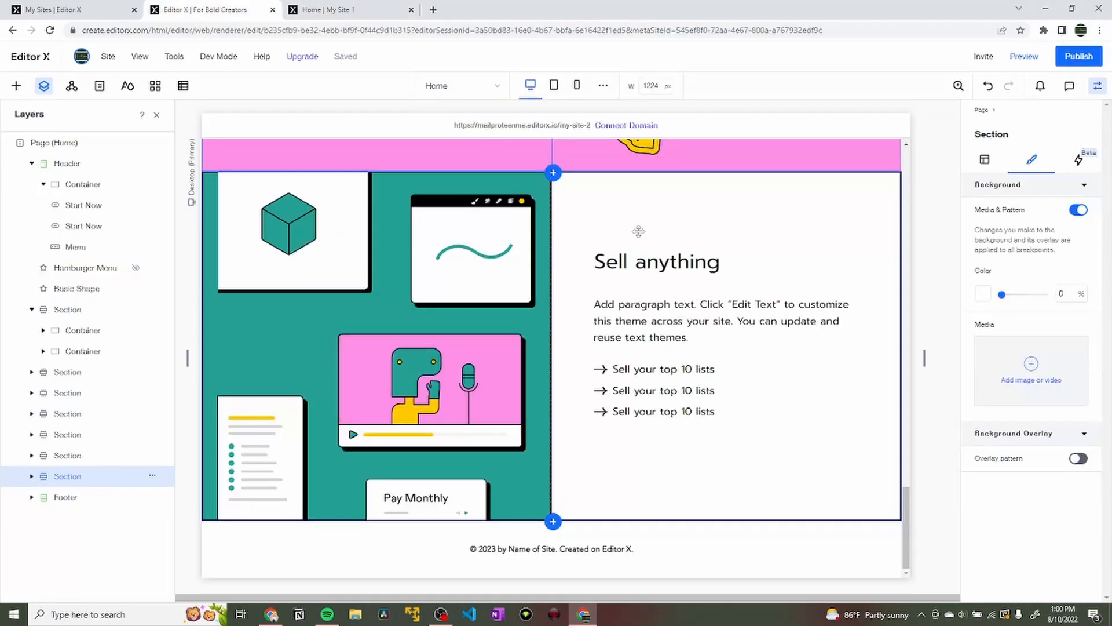
Delete the "Sell your top 10 lists" arrow list from the duplicated section's text stack.
click(650, 378)
click(649, 377)
key(Delete)
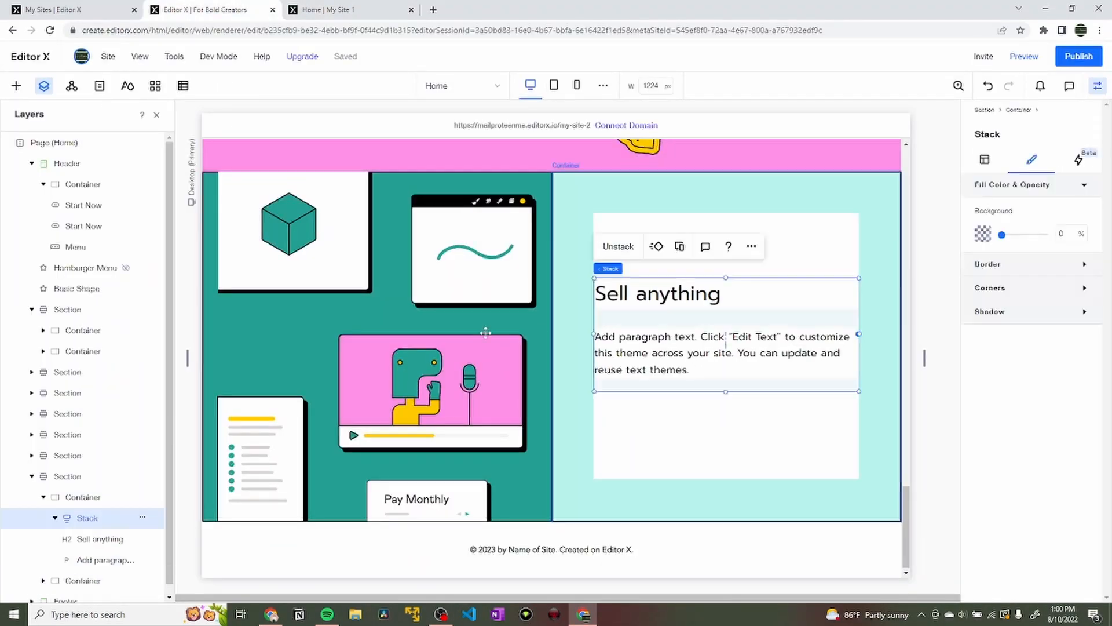
Combine the testimonial quote and its attribution line into one stack.
click(385, 273)
scroll(384, 278, up, 8)
scroll(324, 342, down, 2)
click(304, 343)
click(304, 343)
shift+click(313, 457)
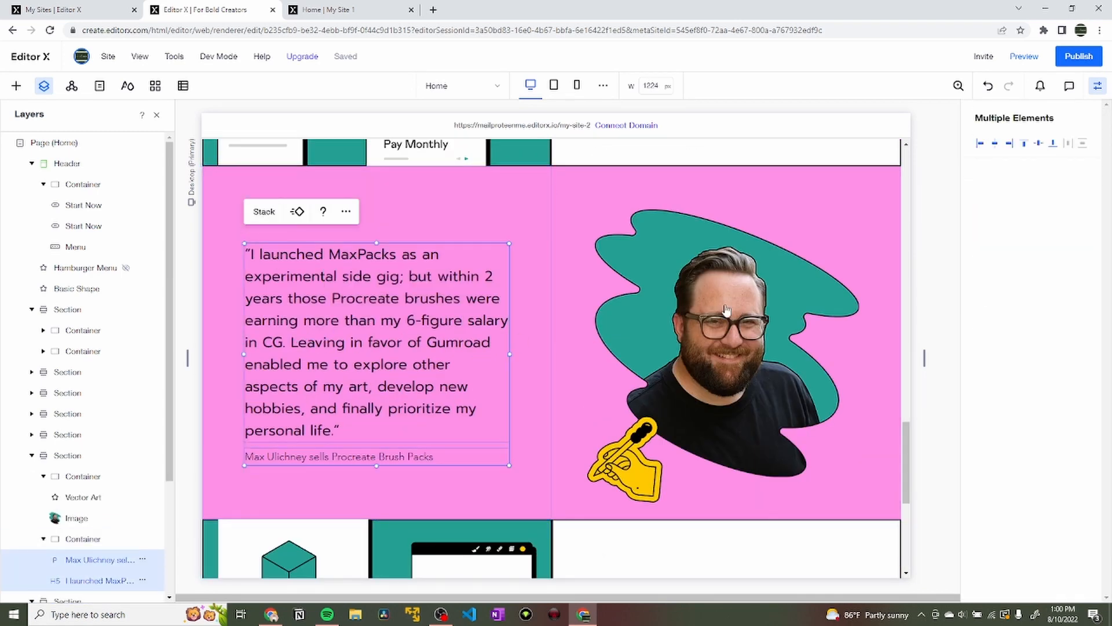
click(265, 212)
scroll(334, 338, down, 2)
click(985, 160)
click(348, 271)
click(92, 566)
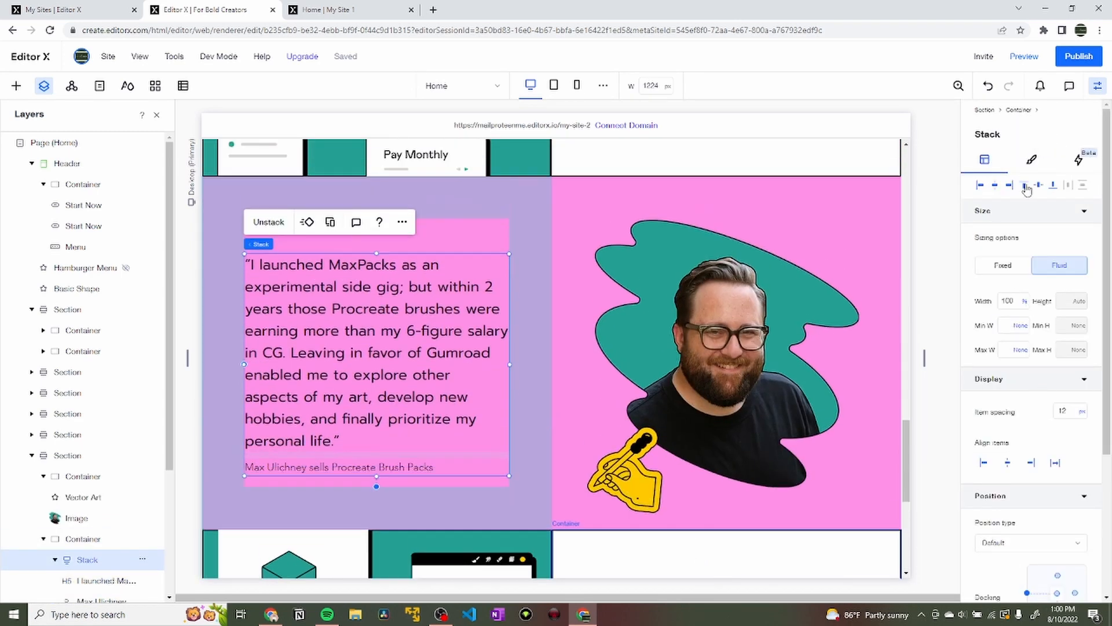
scroll(566, 415, down, 4)
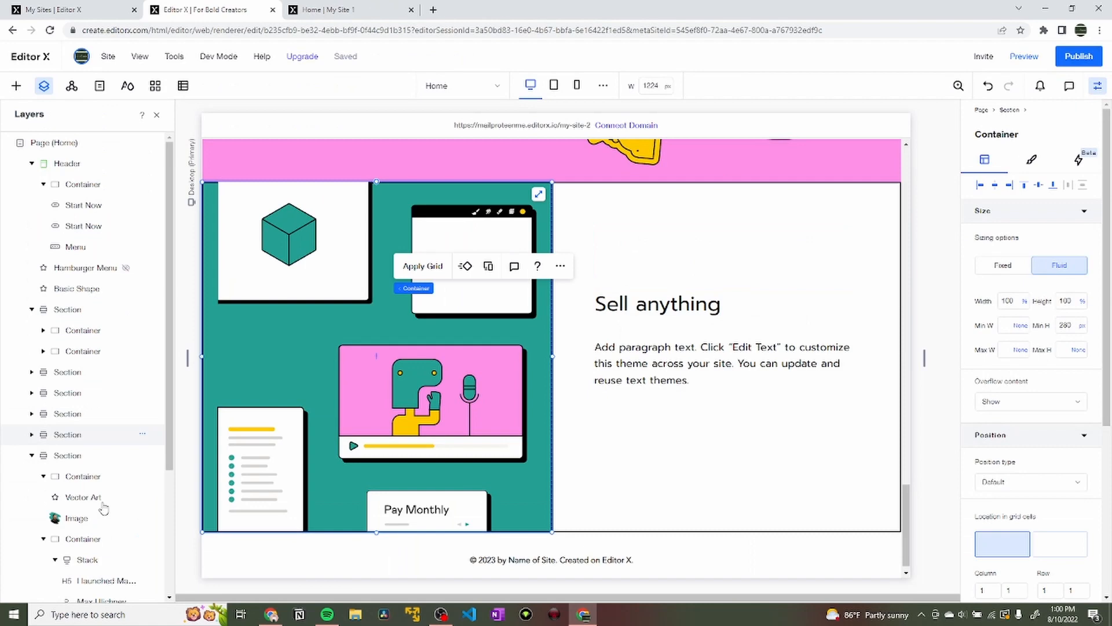
Fill the left container of the duplicated "Sell anything" section with black.
click(83, 538)
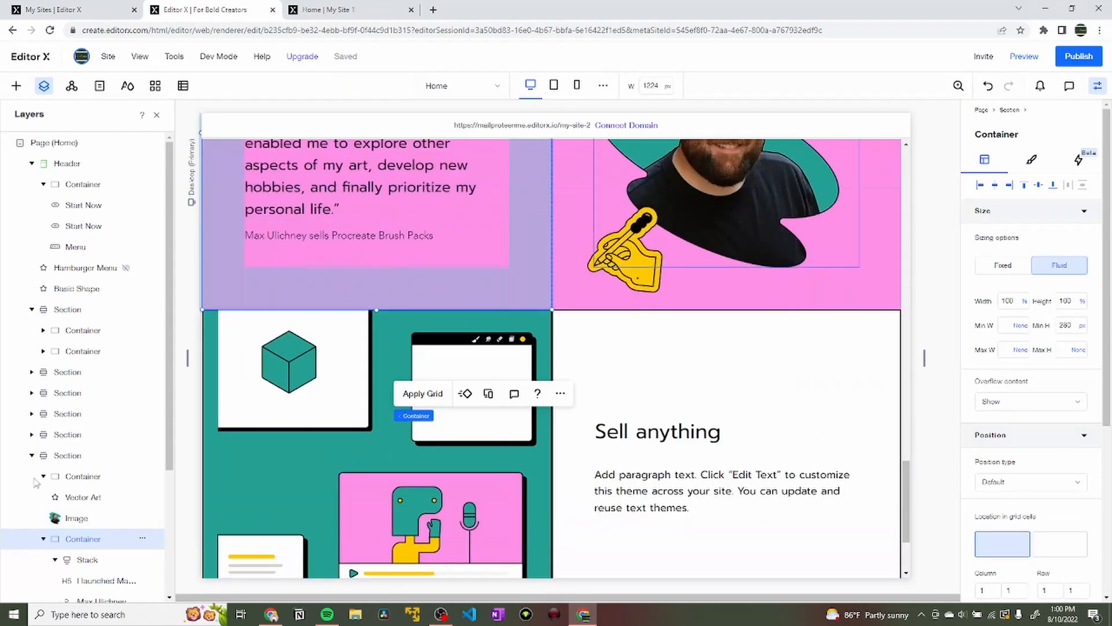
scroll(82, 521, down, 3)
click(32, 279)
click(83, 550)
click(1032, 159)
click(983, 232)
click(993, 416)
Set the black container's padding to 12% and swap its illustration for the social "Follow" vector art.
click(985, 159)
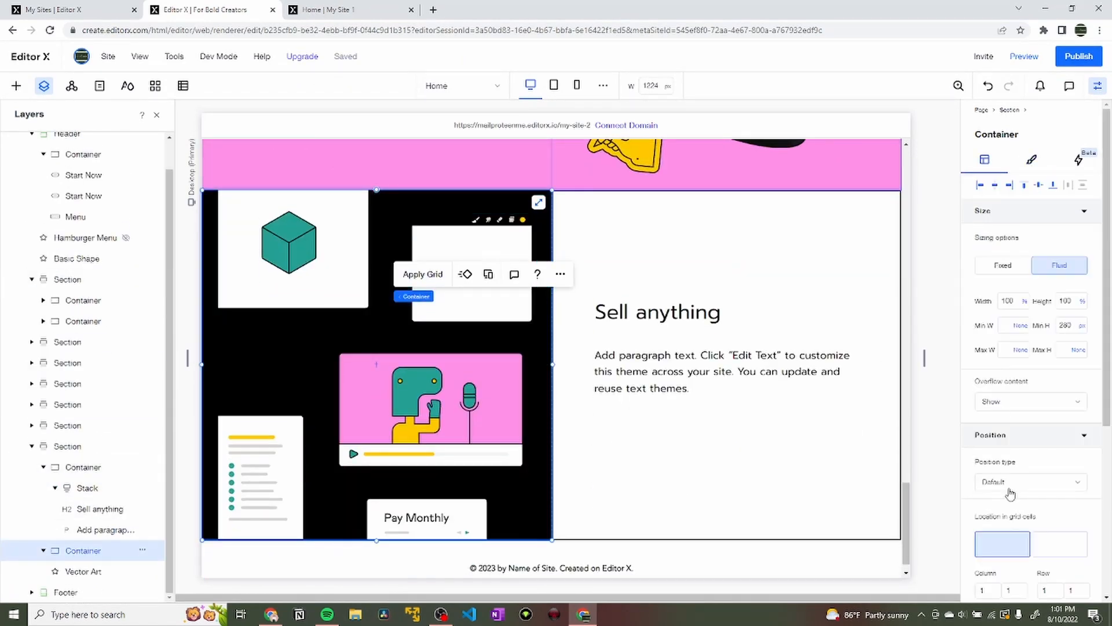
scroll(1010, 492, down, 5)
click(986, 519)
text(12)
click(316, 249)
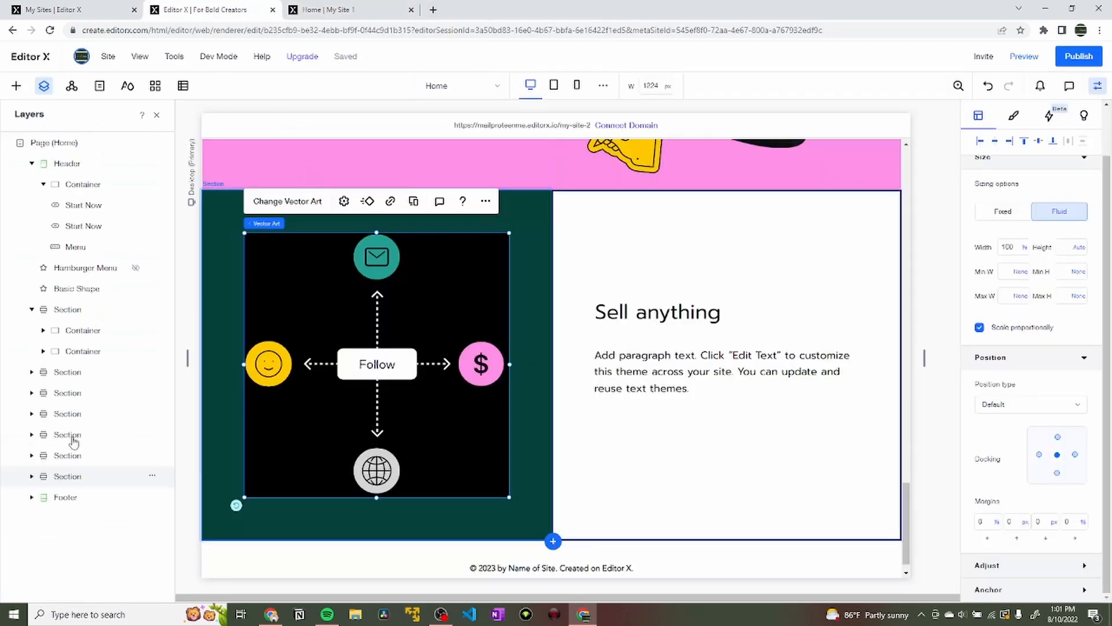
Duplicate the pink MaxPacks testimonial section and place the copy directly above the footer.
click(69, 455)
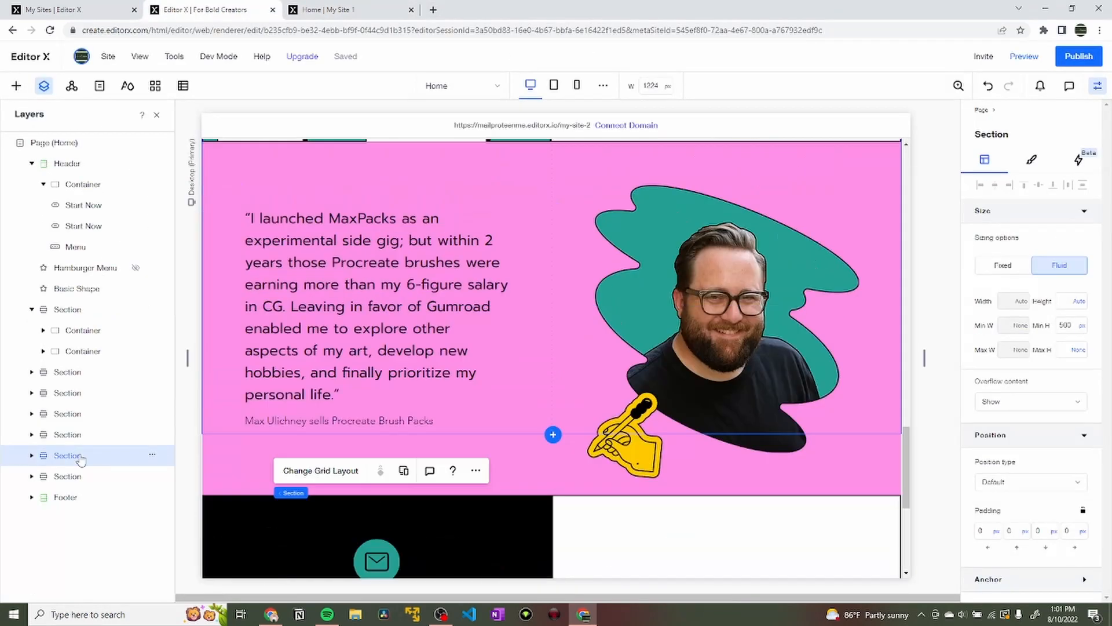
drag(68, 456, 69, 519)
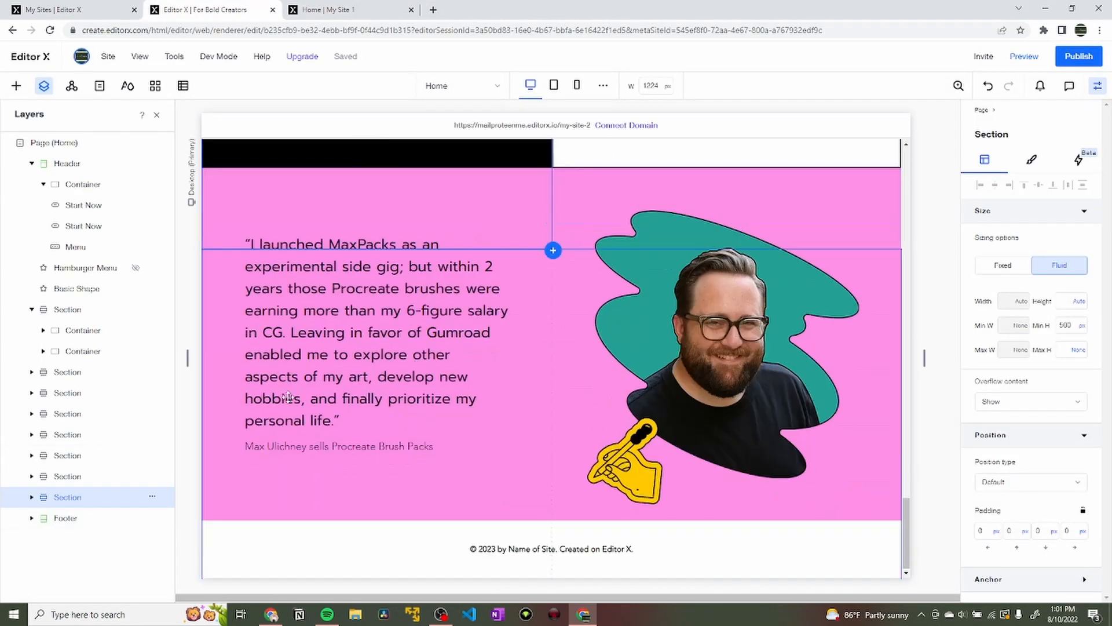
Fill both containers of the copied testimonial section with teal.
click(32, 498)
click(83, 516)
click(1032, 160)
click(983, 233)
click(1032, 418)
click(101, 540)
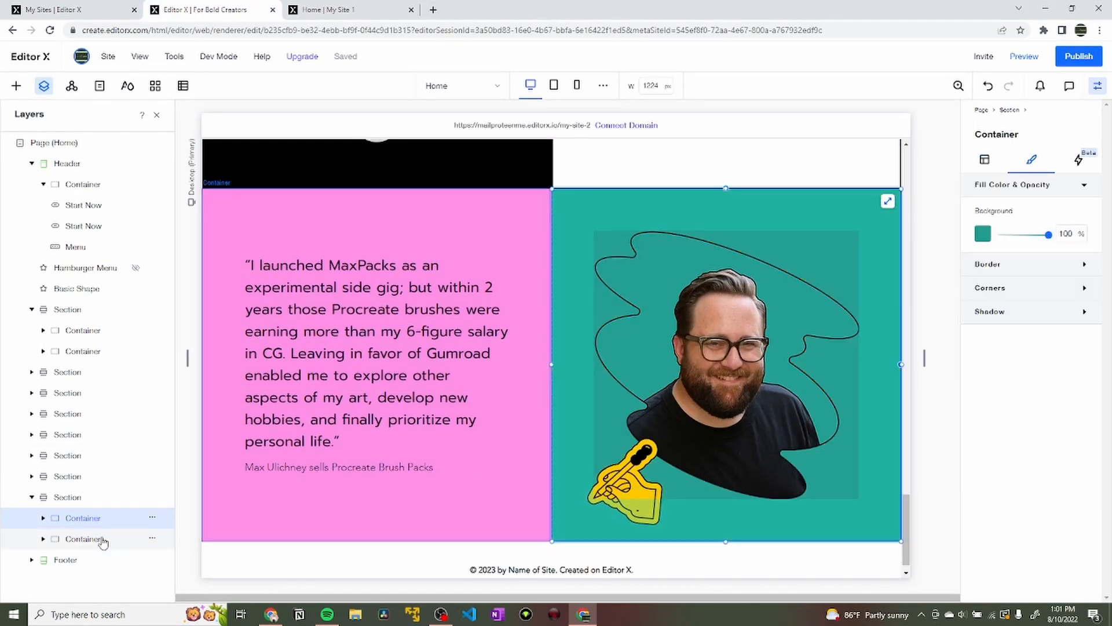
click(983, 233)
click(1033, 414)
Check the My Site 1 page and replace the copy's portrait with the figure-eight portrait of the man in a hooded jacket.
click(632, 320)
click(631, 320)
click(630, 200)
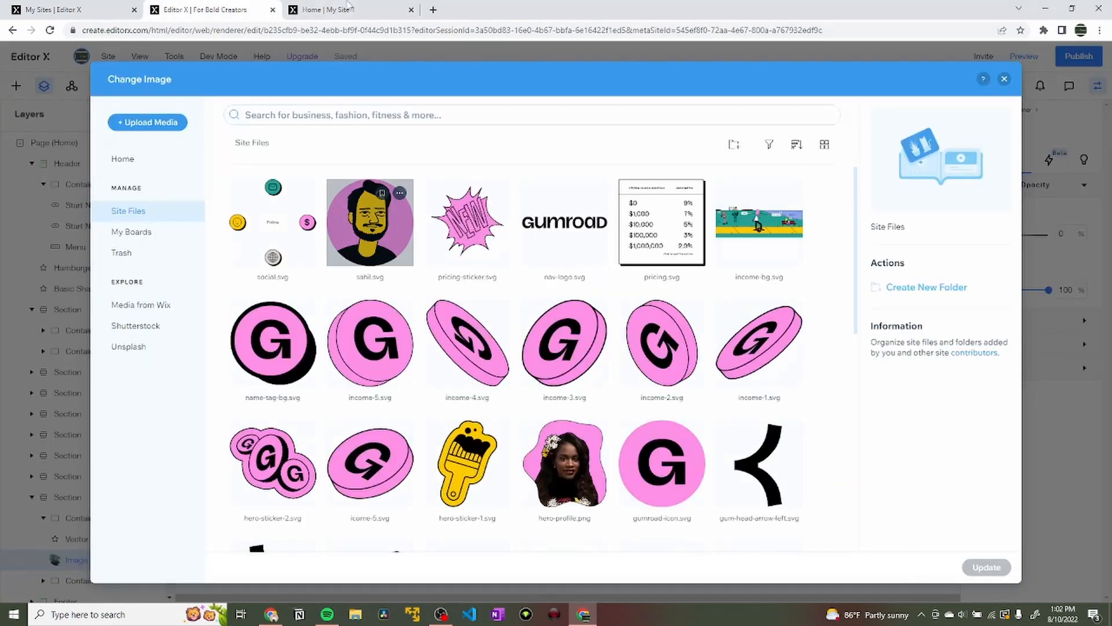
click(330, 9)
click(250, 8)
scroll(400, 394, down, 10)
click(370, 462)
click(986, 568)
Check the My Site 1 page and replace the pencil-hand sticker with the teal open-book sticker from the site files.
click(623, 474)
click(625, 400)
click(330, 9)
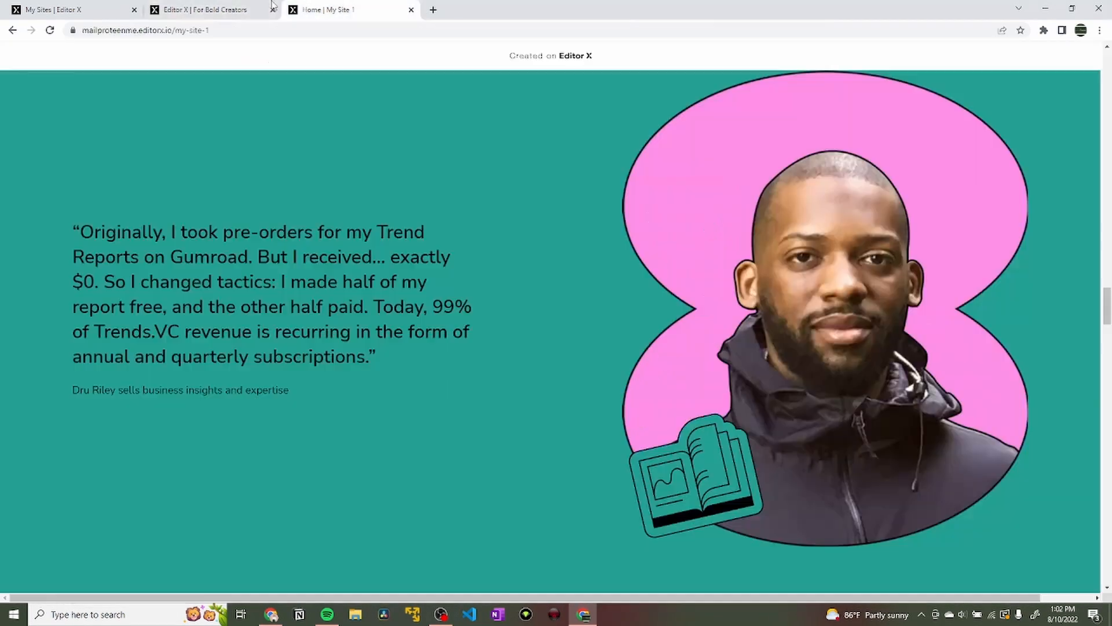
click(255, 8)
scroll(371, 354, down, 10)
click(669, 371)
click(978, 568)
click(812, 436)
click(762, 221)
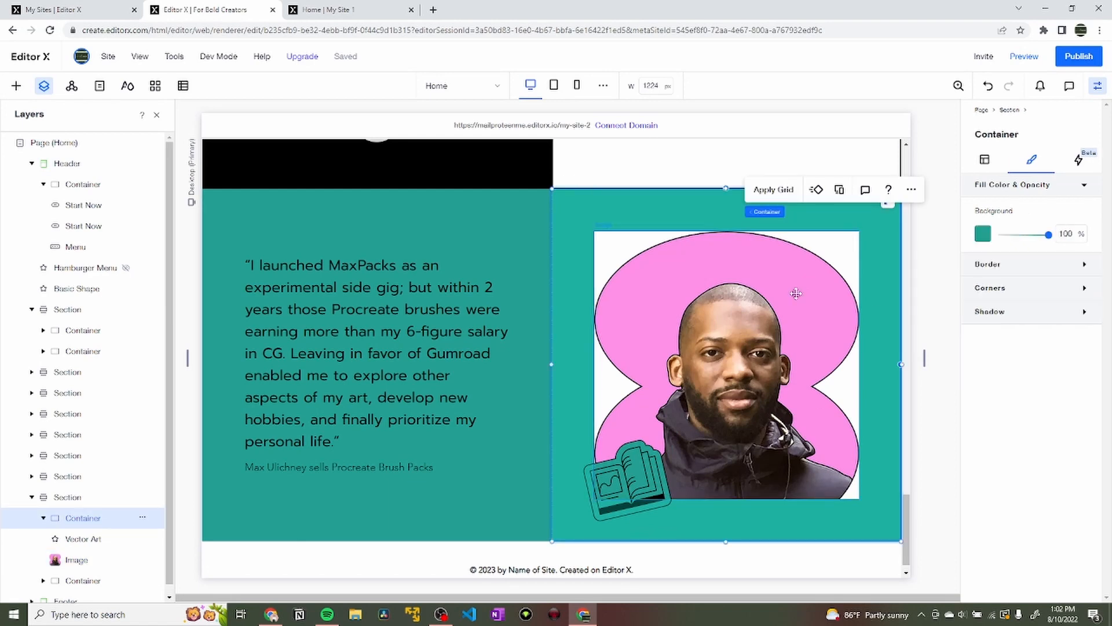
Set the colour behind the figure-eight portrait to the same teal as its container.
click(794, 294)
click(983, 233)
click(1016, 417)
click(1017, 528)
click(506, 255)
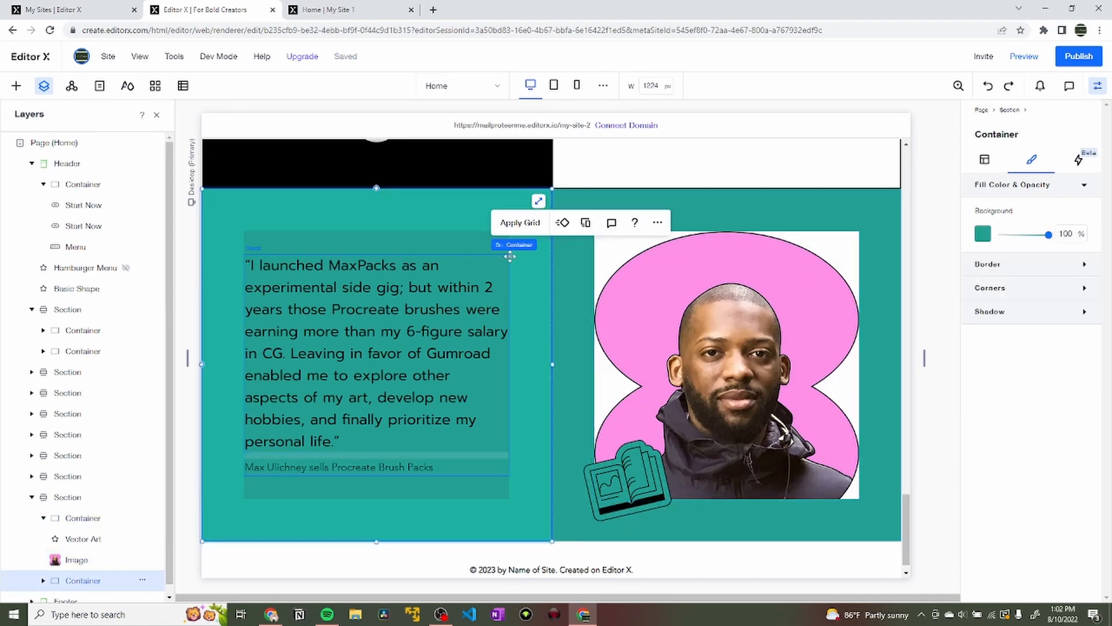
click(744, 226)
click(797, 271)
click(983, 234)
click(1030, 414)
click(771, 171)
Check the teal testimonial on the My Site 1 page and duplicate the black "Sell anything" section in the editor.
click(313, 9)
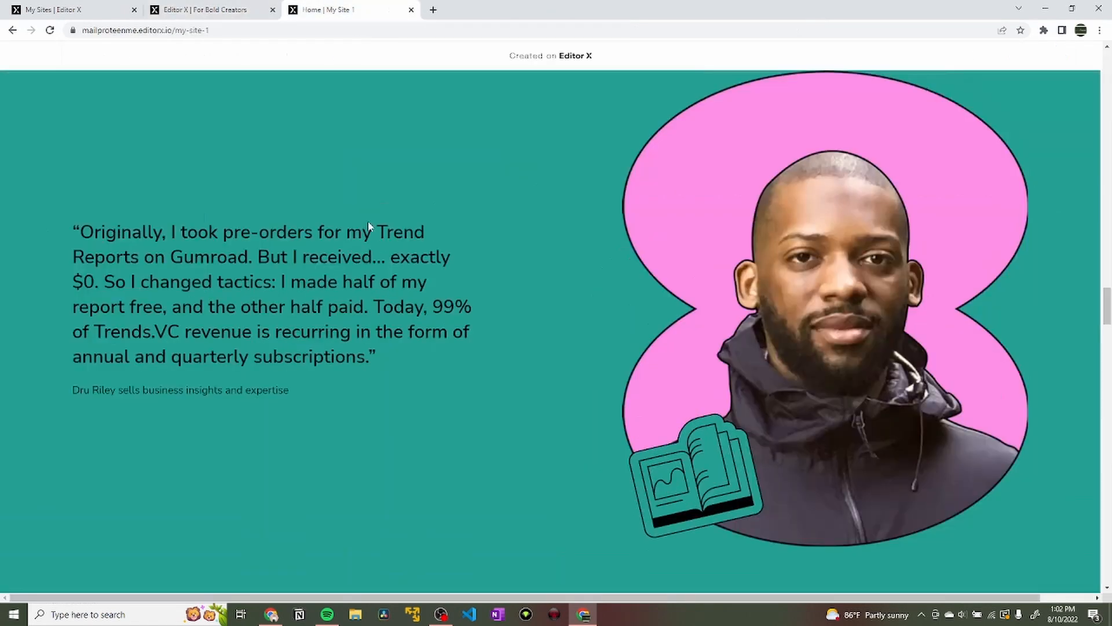
click(206, 10)
click(67, 476)
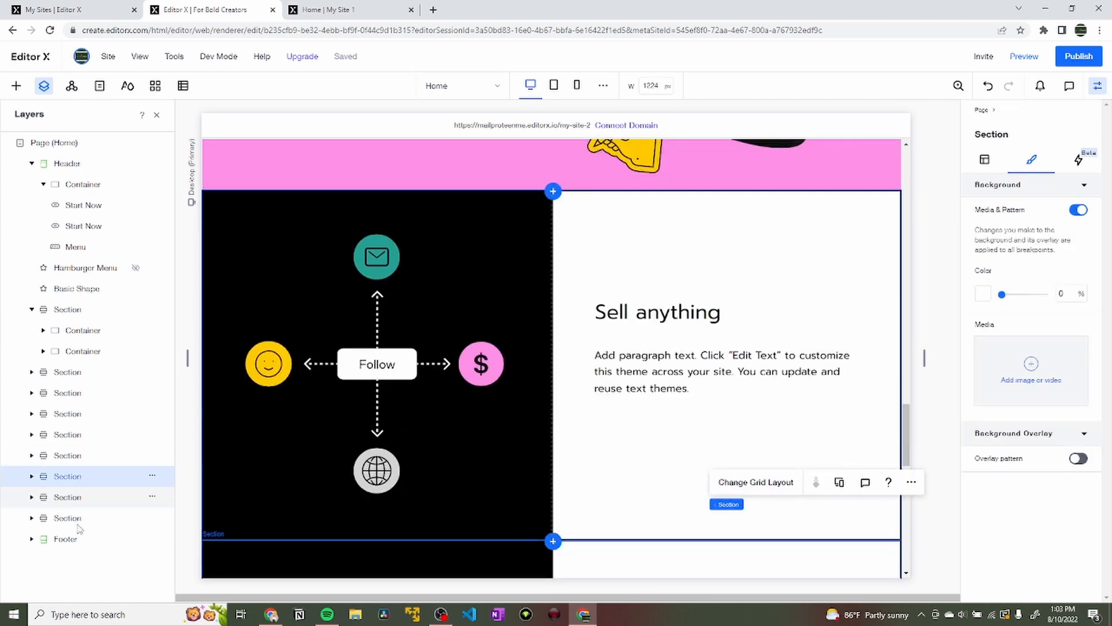
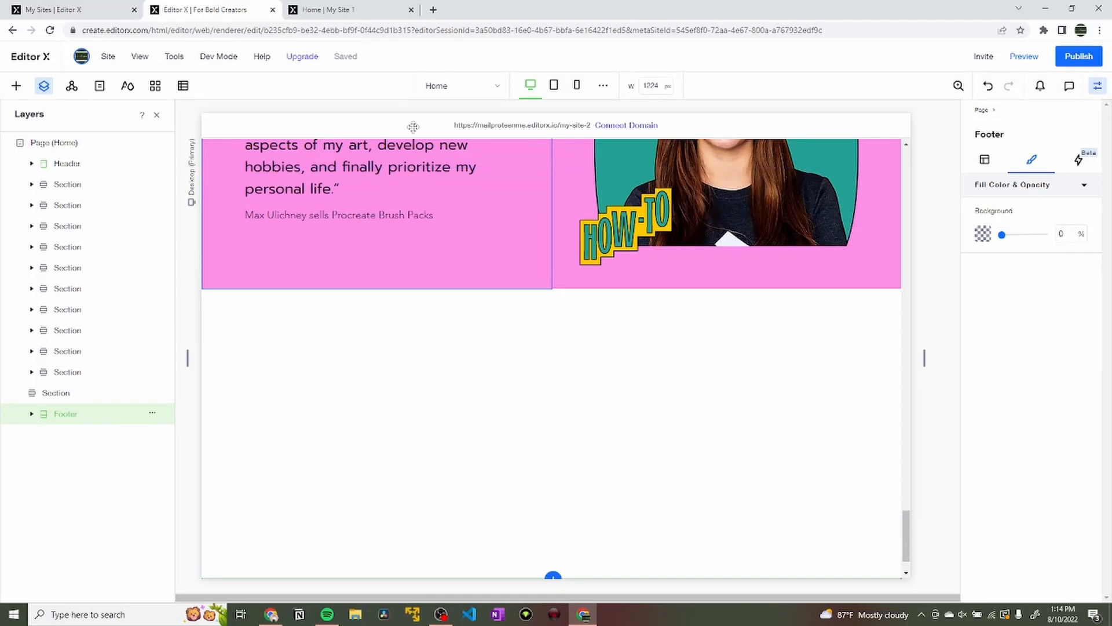
Check the income section on the My Site 1 page and add a title to the blank section above the footer.
click(367, 9)
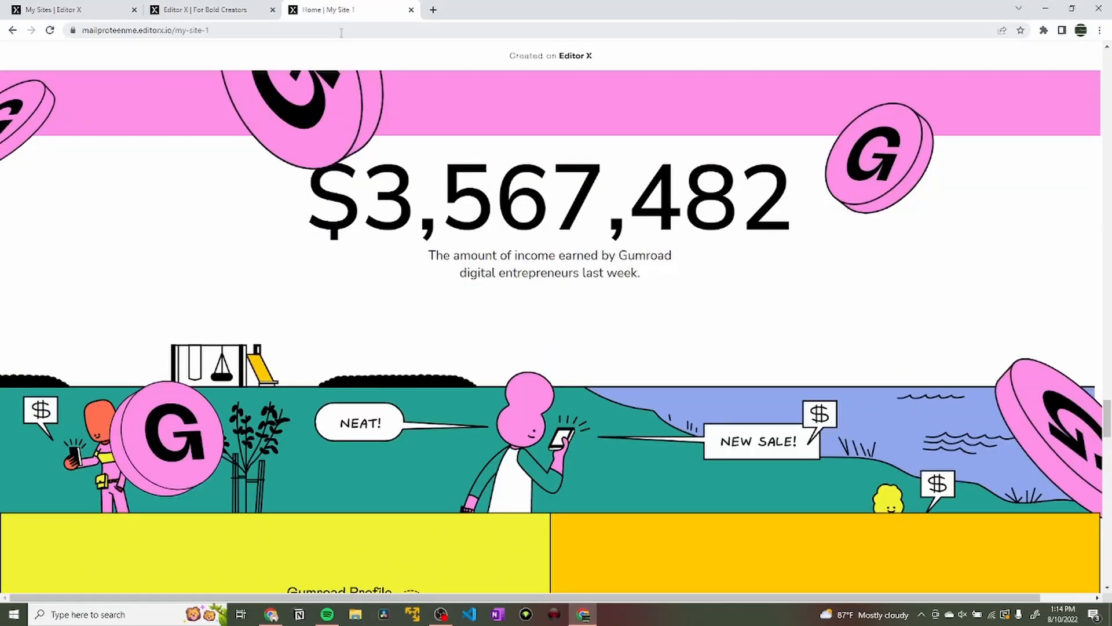
click(232, 7)
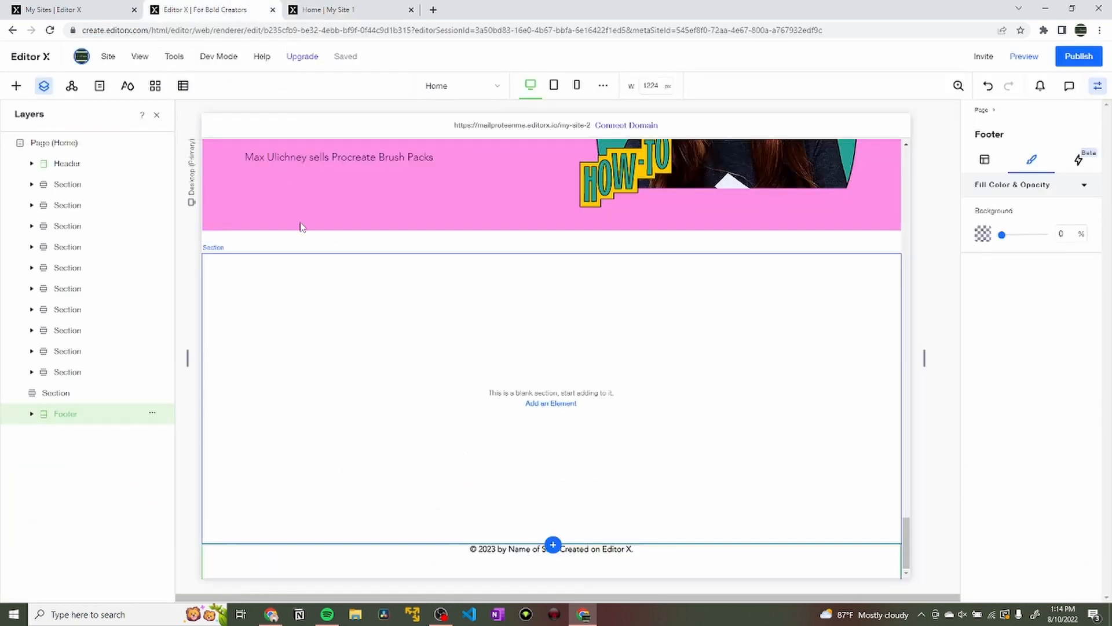
click(16, 90)
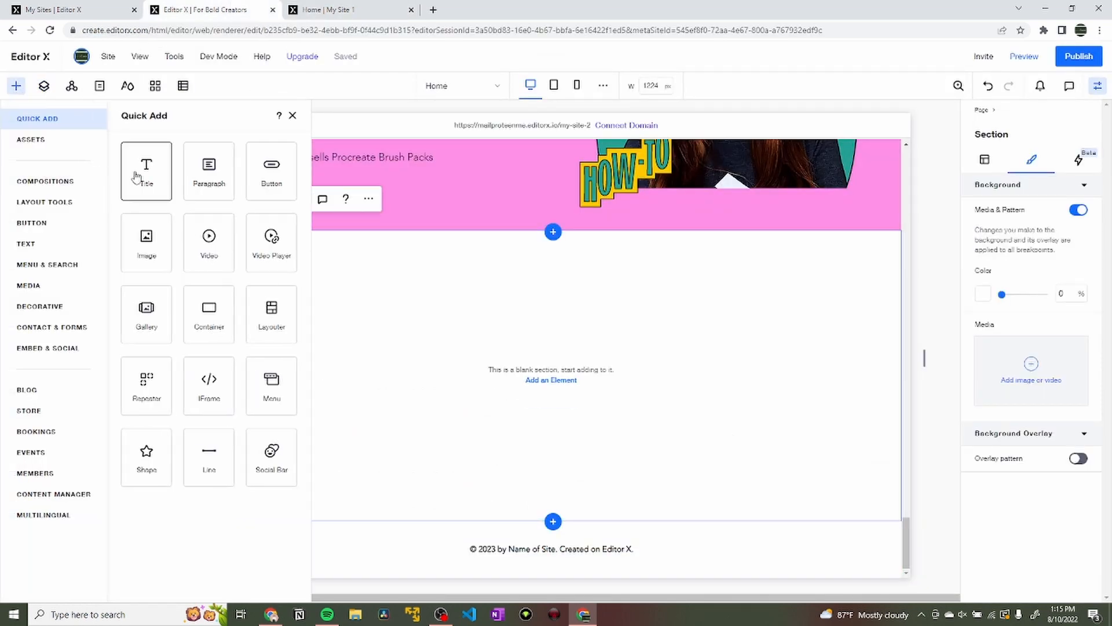
drag(137, 176, 555, 302)
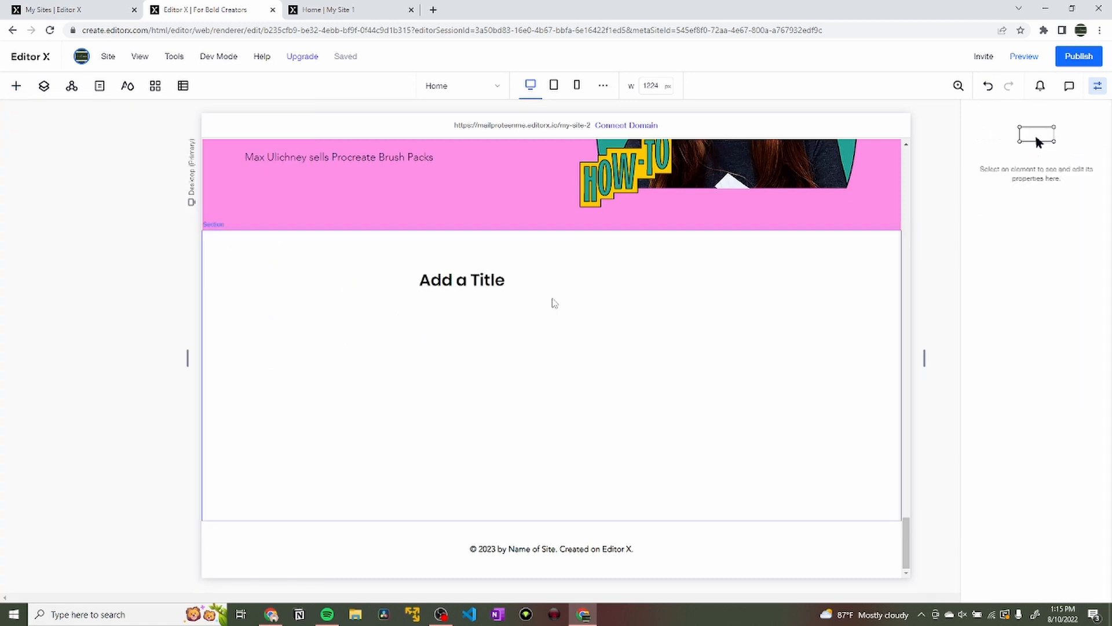
Apply the Heading 1 text style to the new title.
click(491, 283)
click(436, 242)
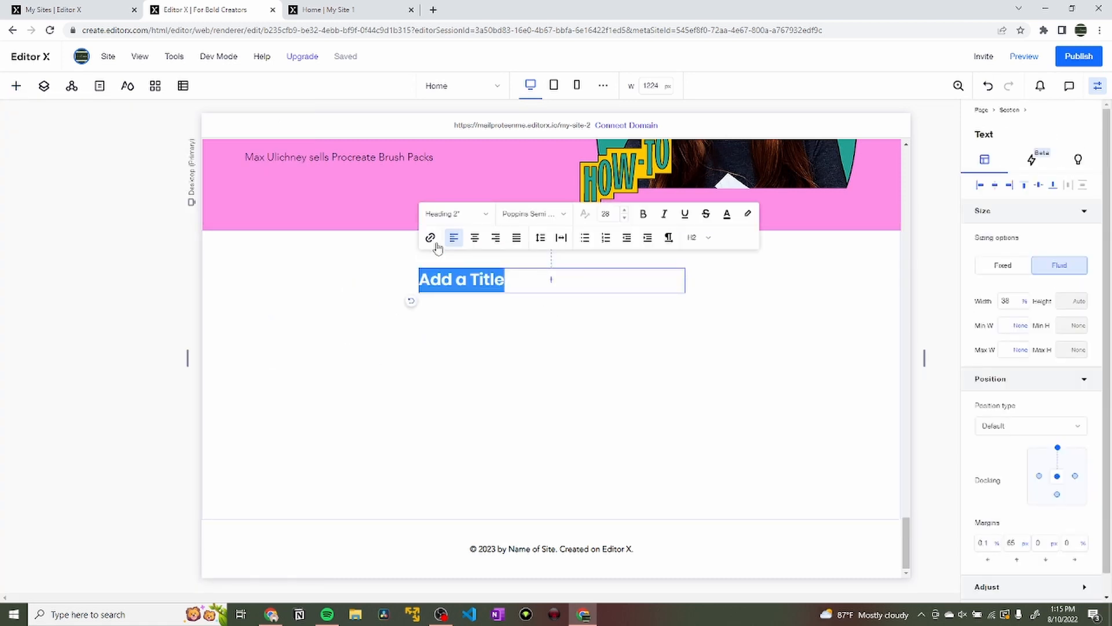
click(462, 214)
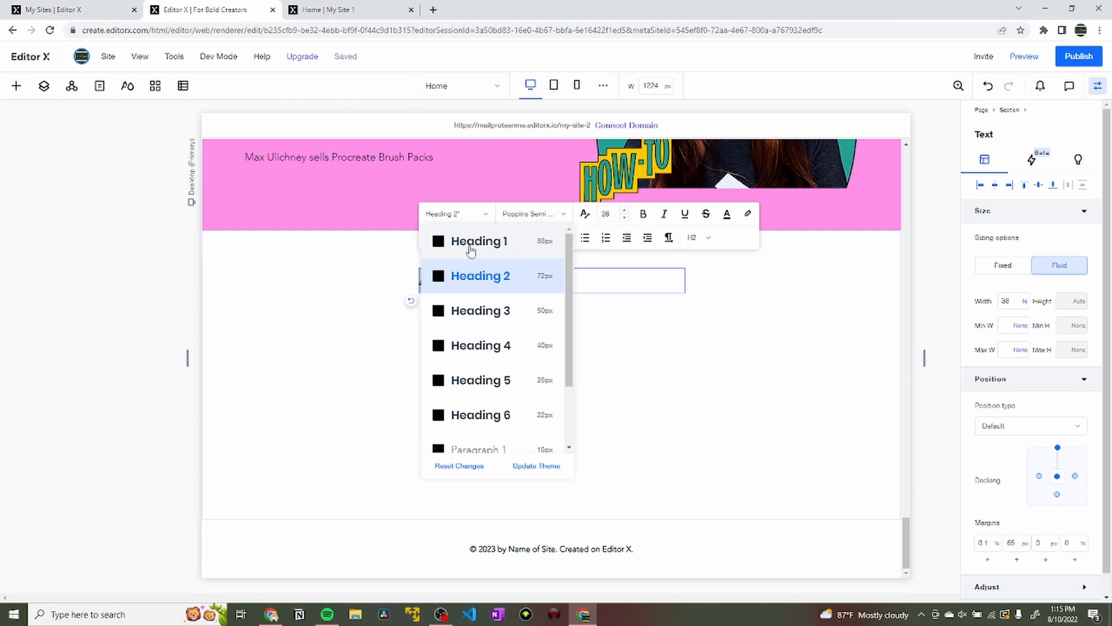
click(471, 242)
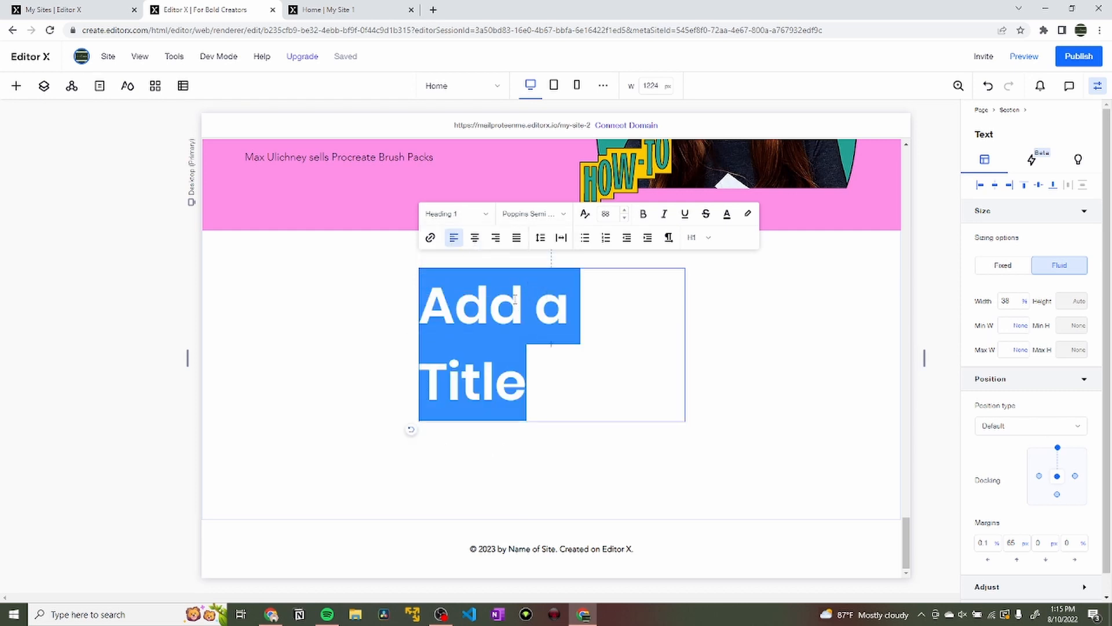
Copy "$3,567,482" from the My Site 1 page and paste it over the title's placeholder text.
key(ctrl+Tab)
drag(307, 203, 789, 203)
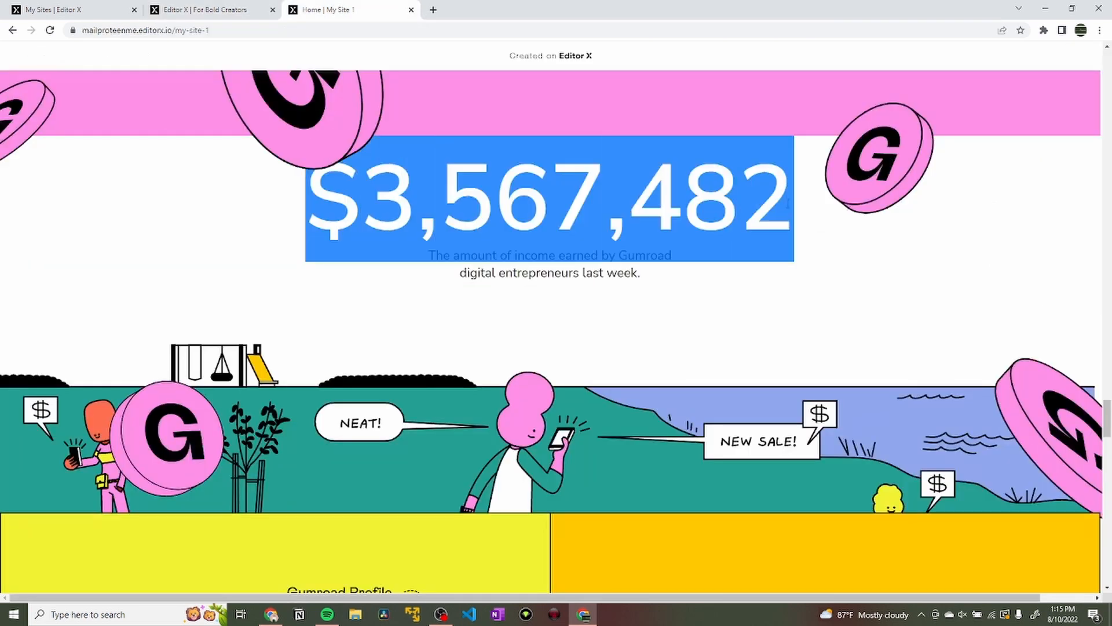
key(ctrl+c)
key(ctrl+shift+Tab)
key(ctrl+v)
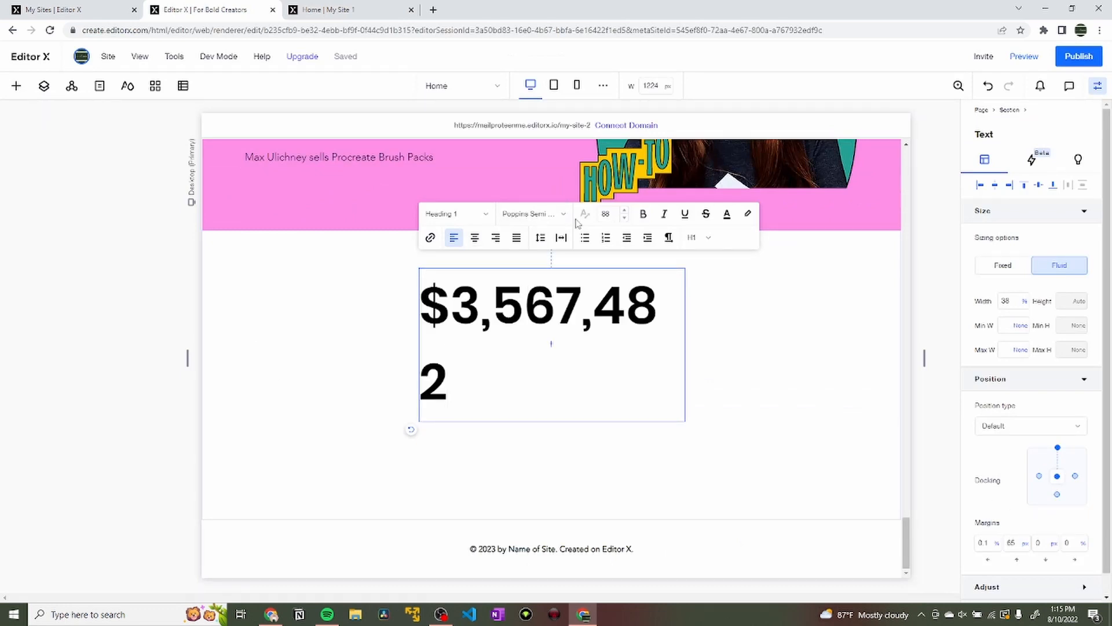
Set the font size of the "$3,567,482" heading to 100.
click(605, 214)
text(100)
key(Return)
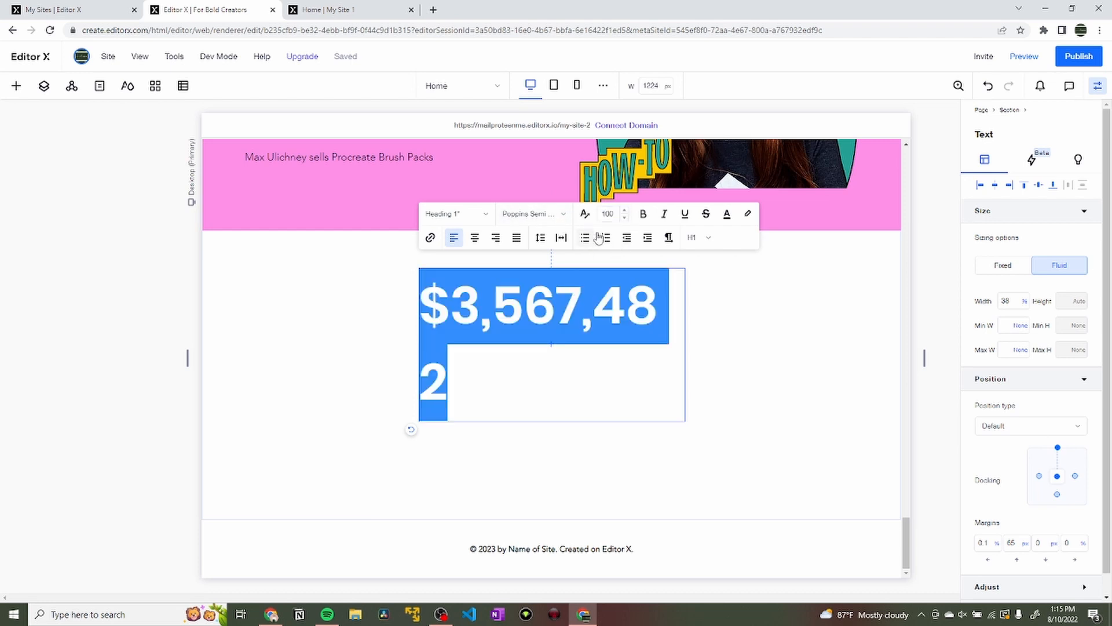
click(606, 213)
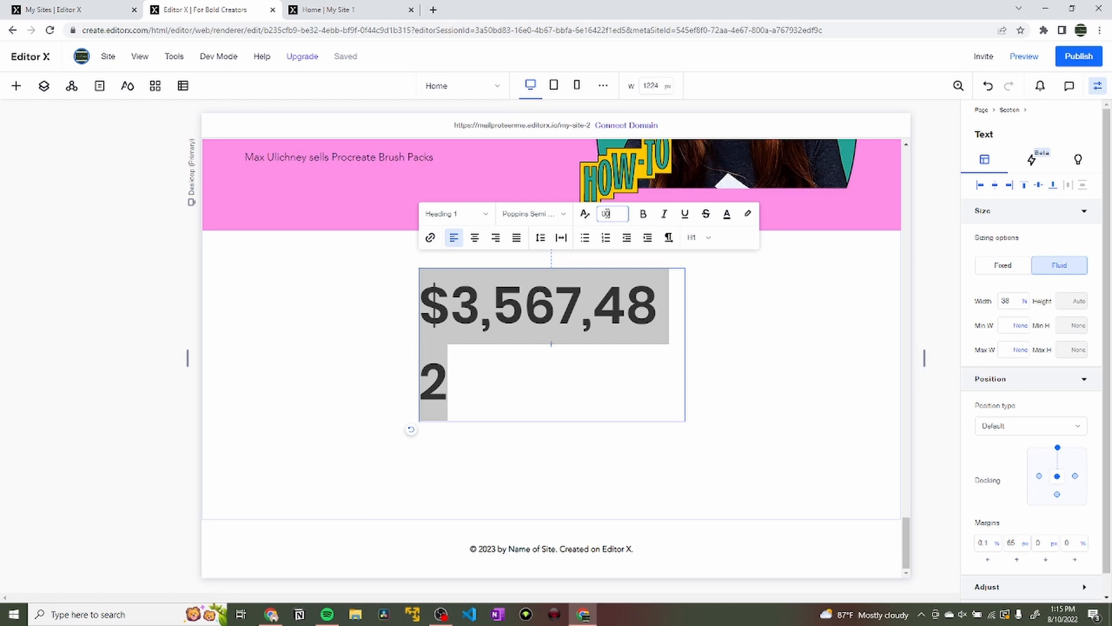
text(100)
key(Return)
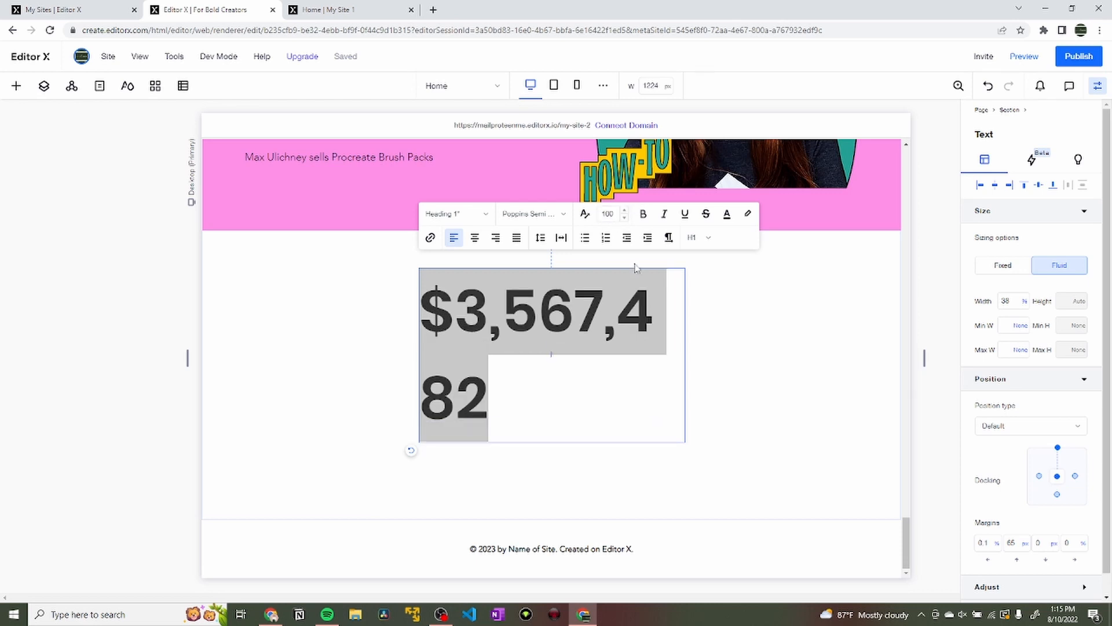
Increase the heading's font size one unit at a time to 111.
click(624, 210)
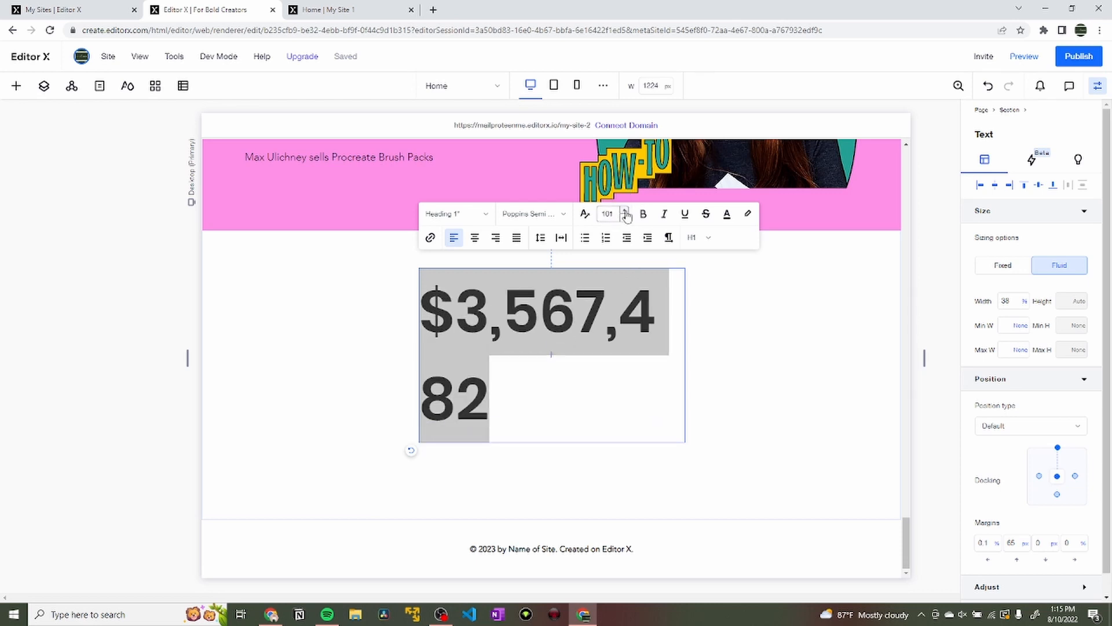
click(624, 211)
click(625, 211)
click(624, 212)
click(625, 212)
click(625, 212)
click(625, 212)
click(625, 212)
click(624, 212)
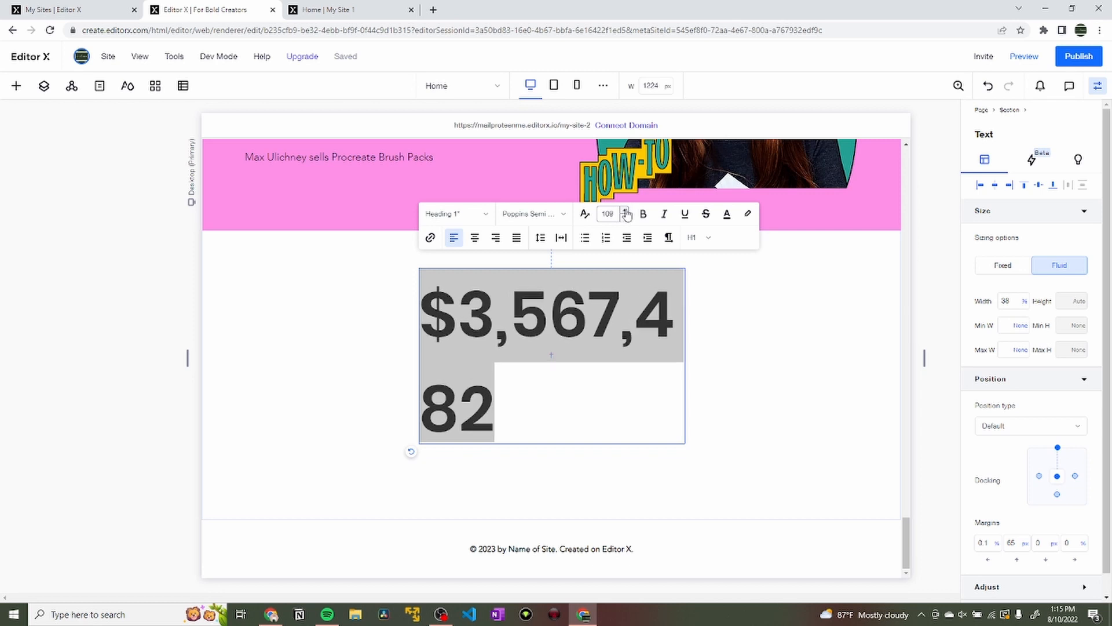
click(624, 212)
click(624, 212)
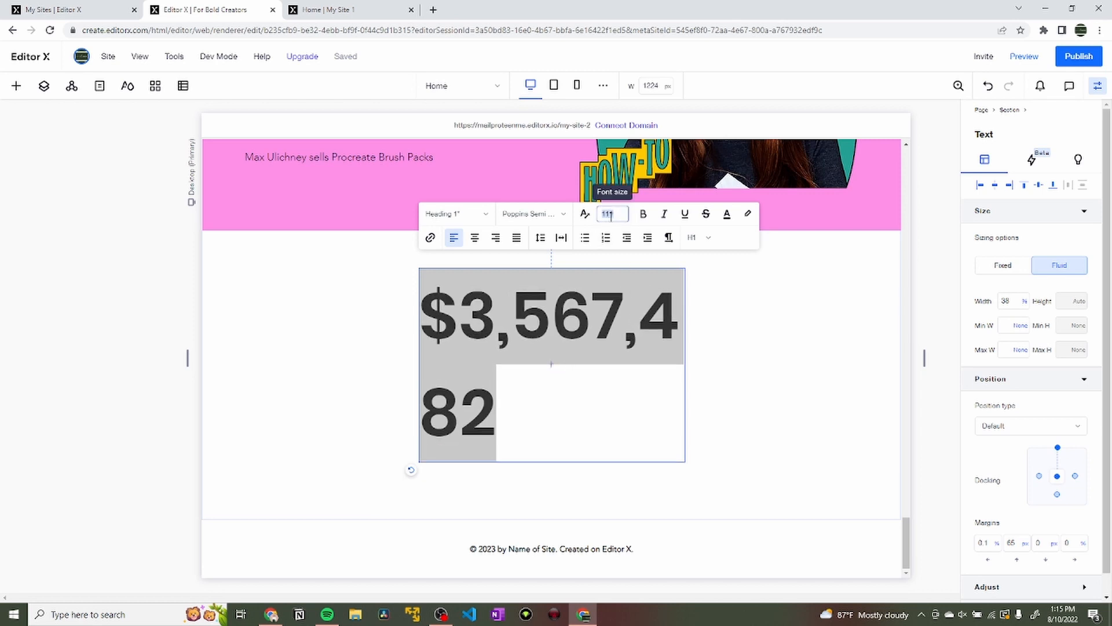
Set the "$3,567,482" heading's font size to 150.
text(1)
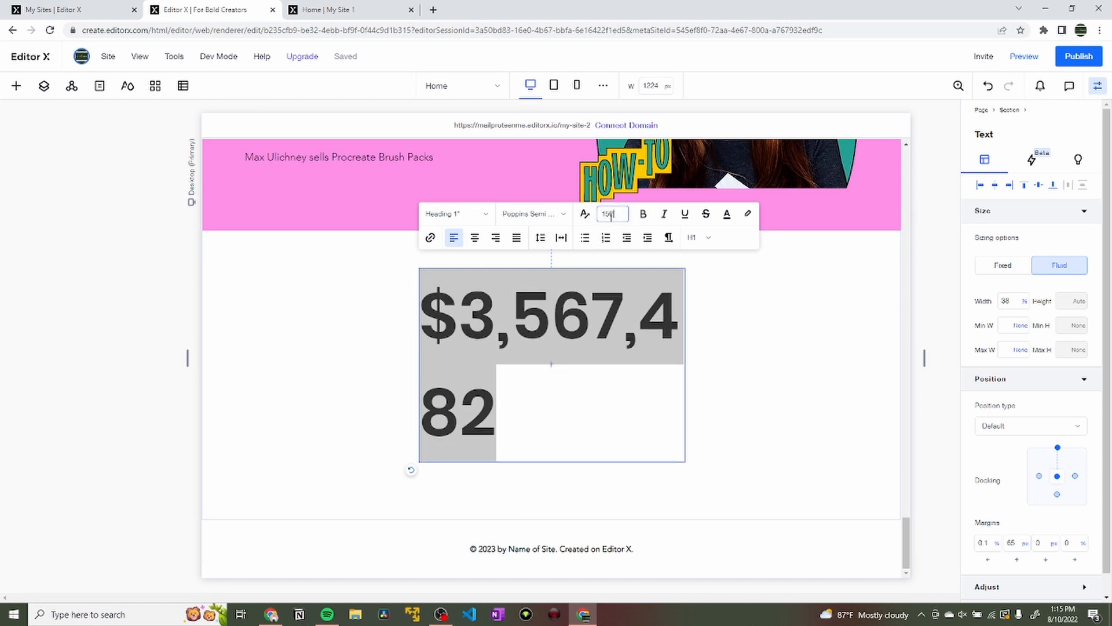
text(50)
key(Return)
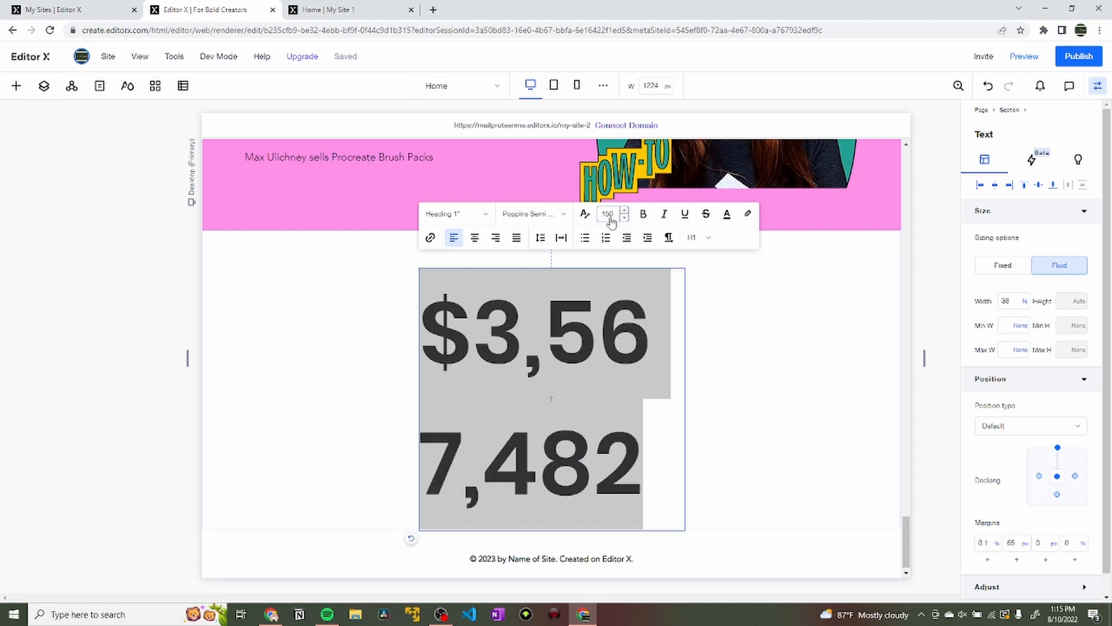
Change the heading's font to Prompt and make it bold.
click(544, 217)
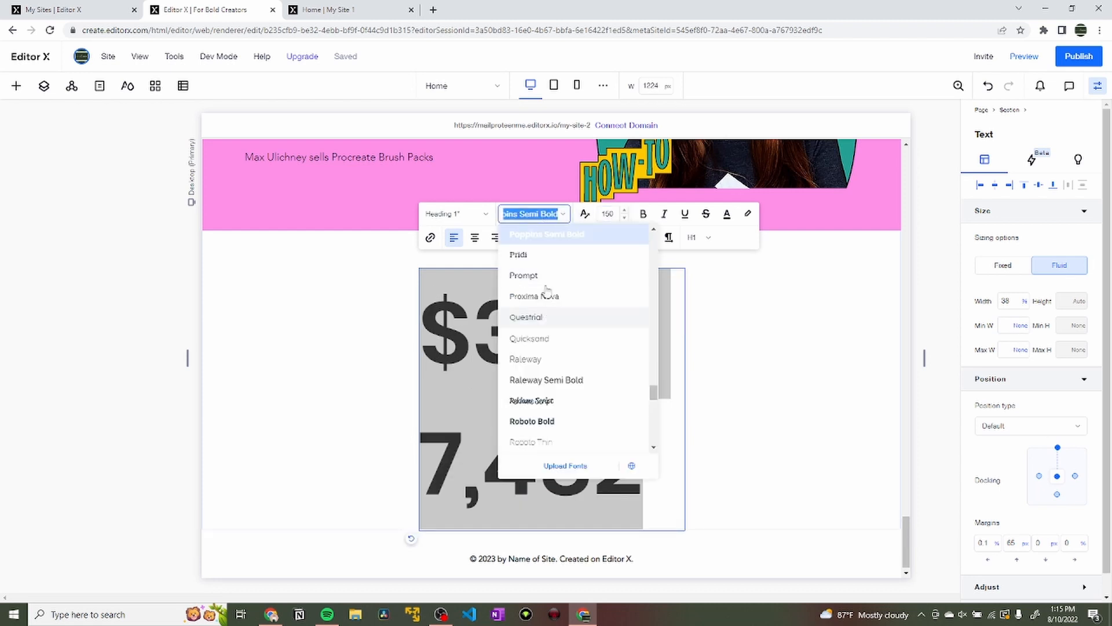
click(540, 277)
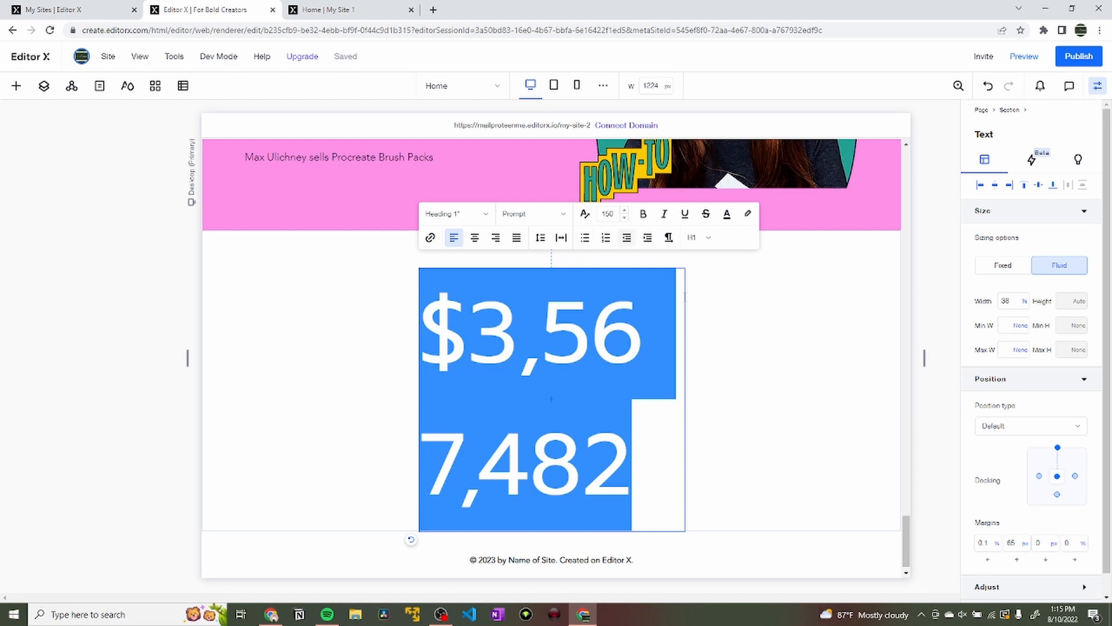
click(643, 215)
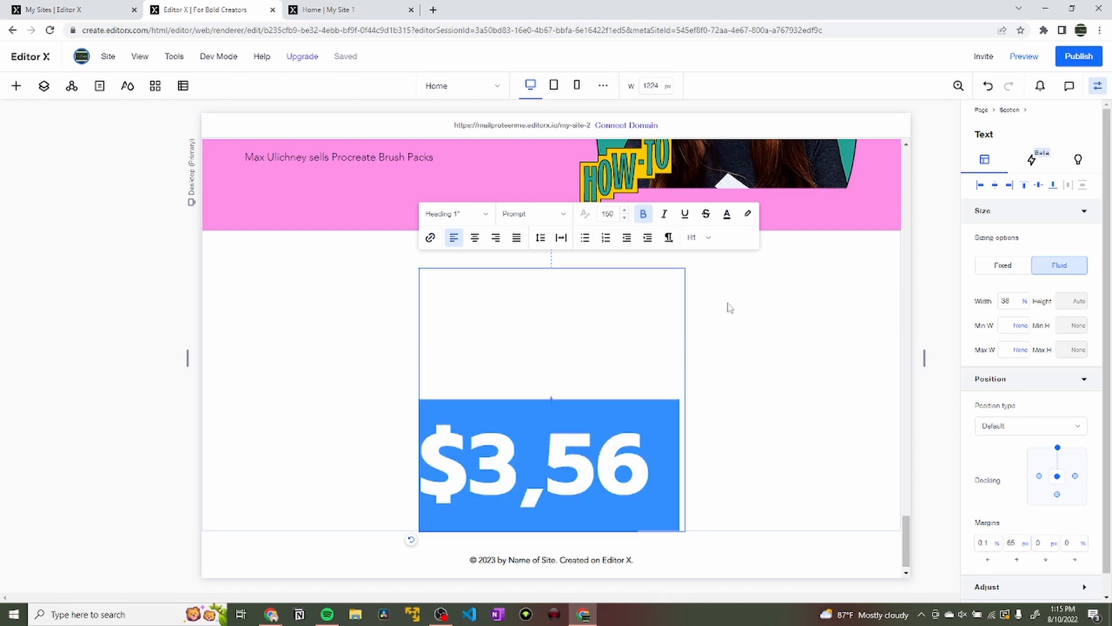
Finish editing the "$3,567,482" heading, move its text box slightly up and to the left within the section, and keep it selected.
click(592, 364)
drag(580, 328, 574, 305)
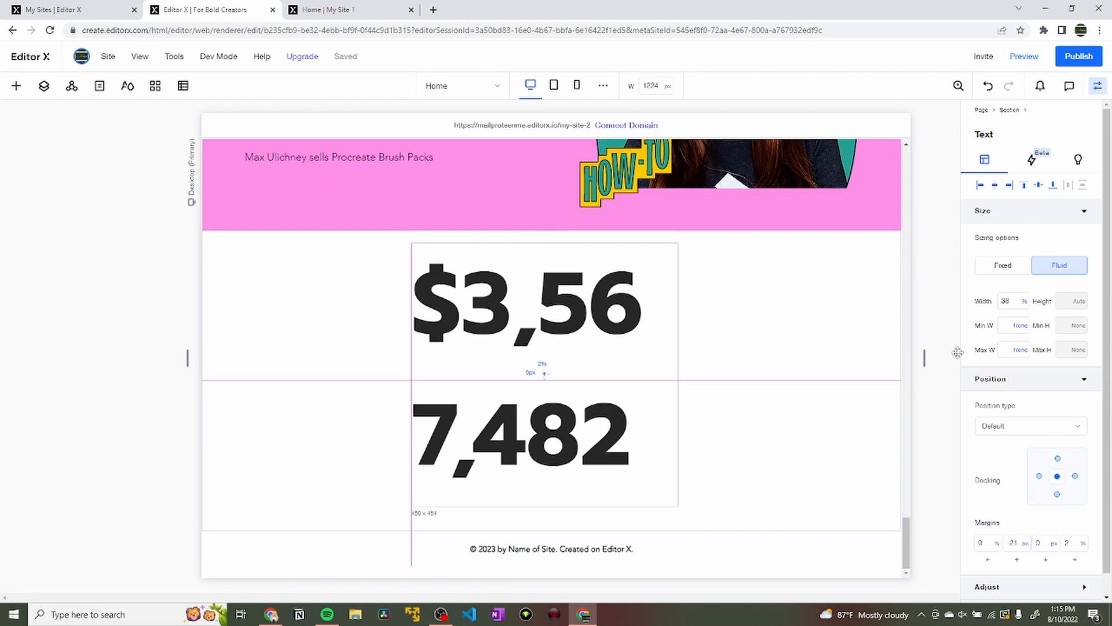
click(715, 362)
click(544, 311)
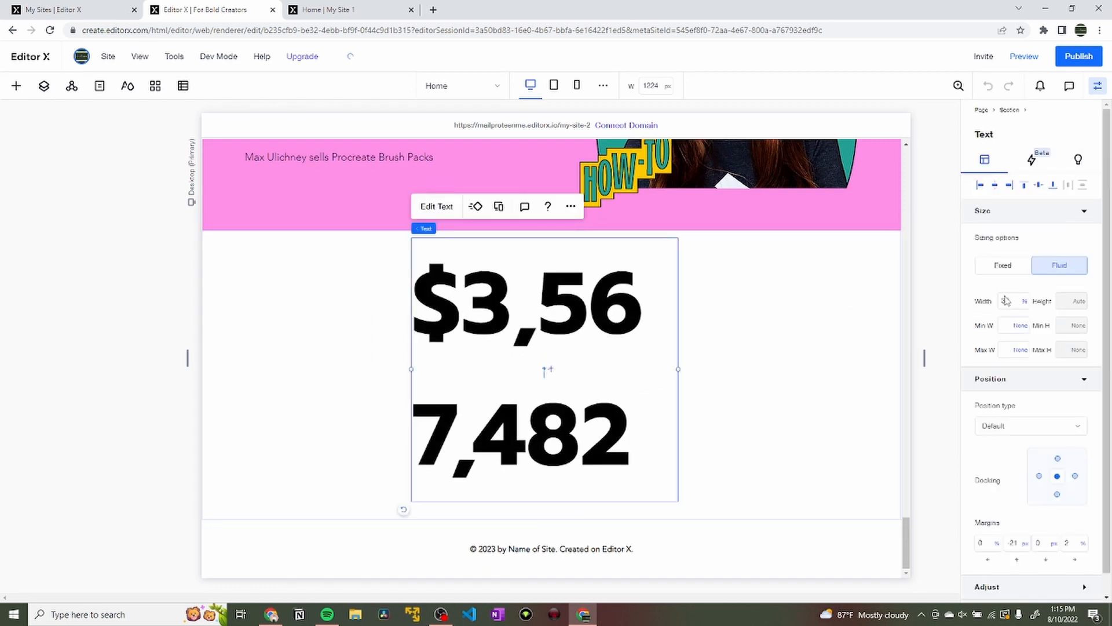
Set the "$3,567,482" text box's width to 100% and centre-align its text.
click(1004, 301)
text(100)
key(Return)
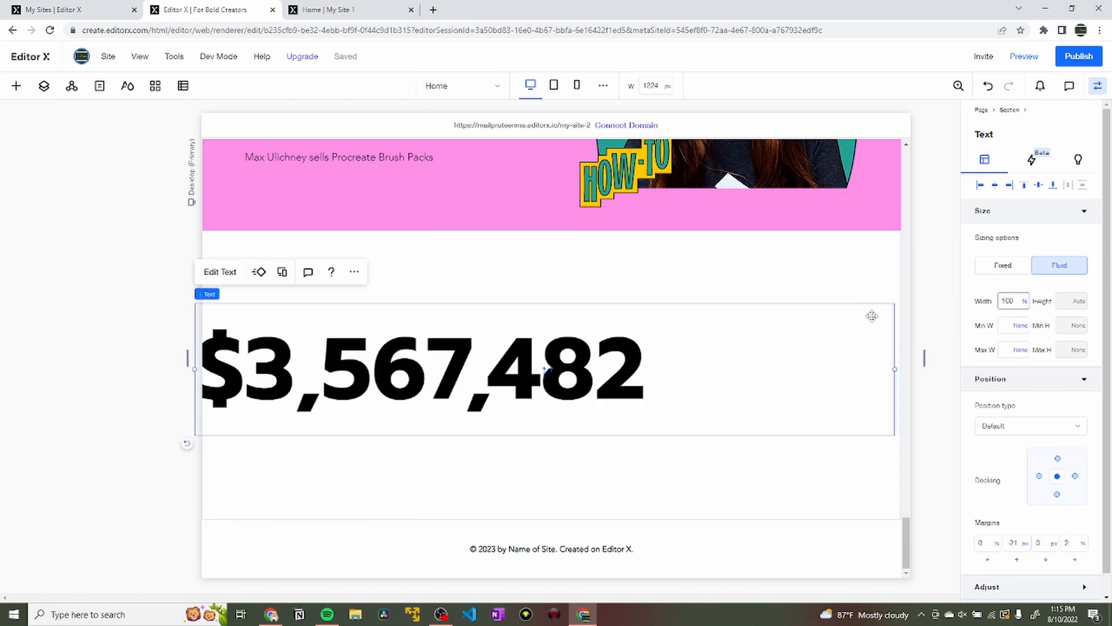
click(227, 276)
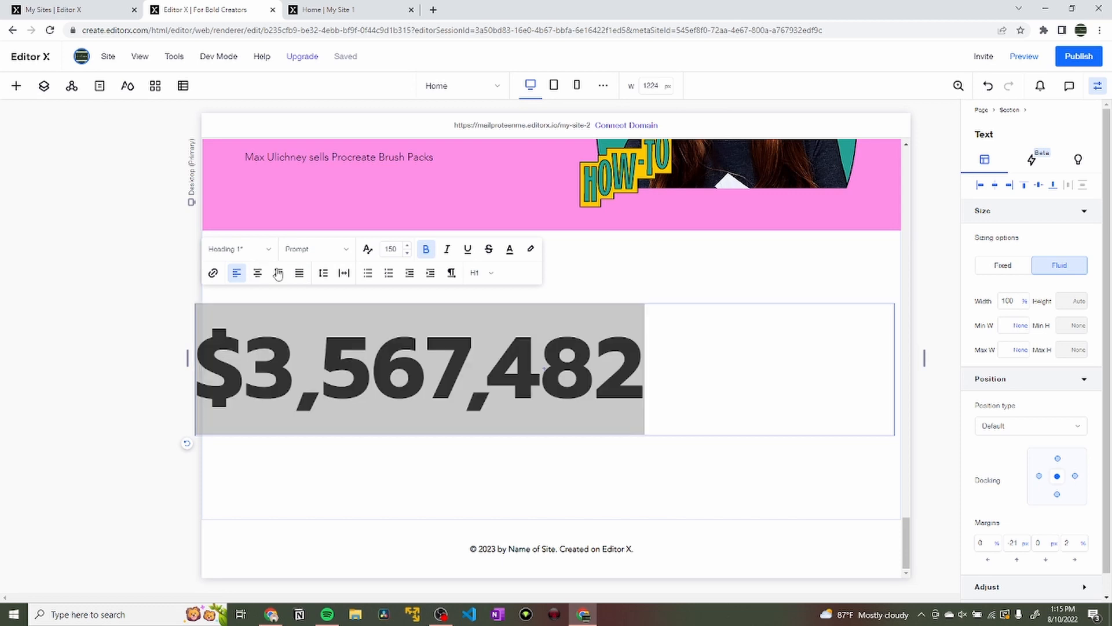
click(257, 273)
Set the "$3,567,482" heading's font size to 125.
click(392, 249)
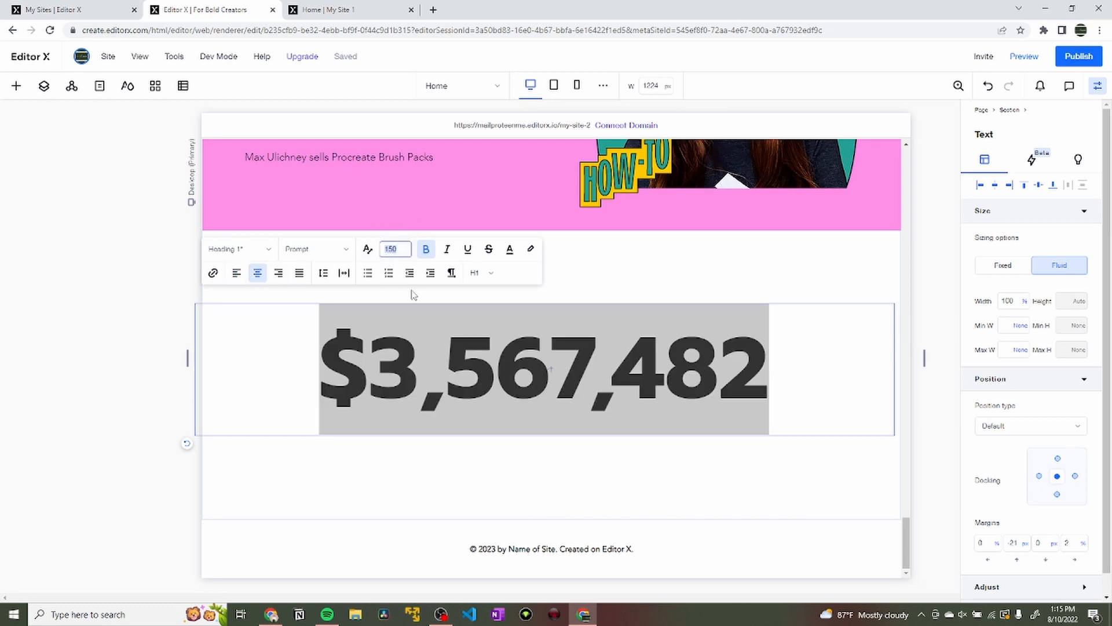
text(125)
key(Return)
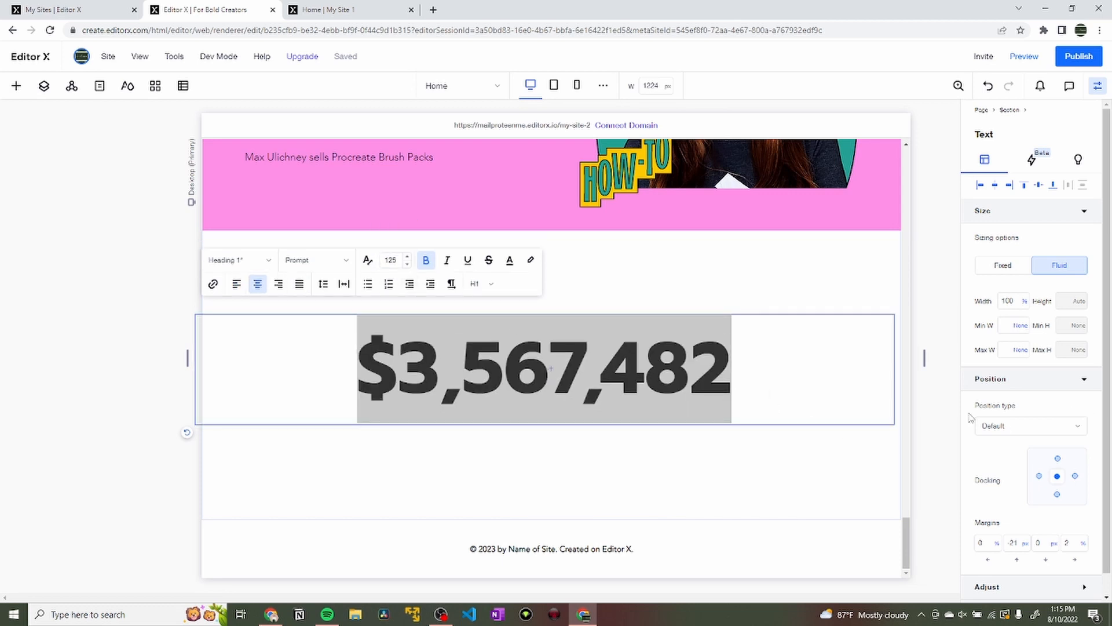
Set the "$3,567,482" heading's font size to 110.
click(392, 257)
text(110)
key(Return)
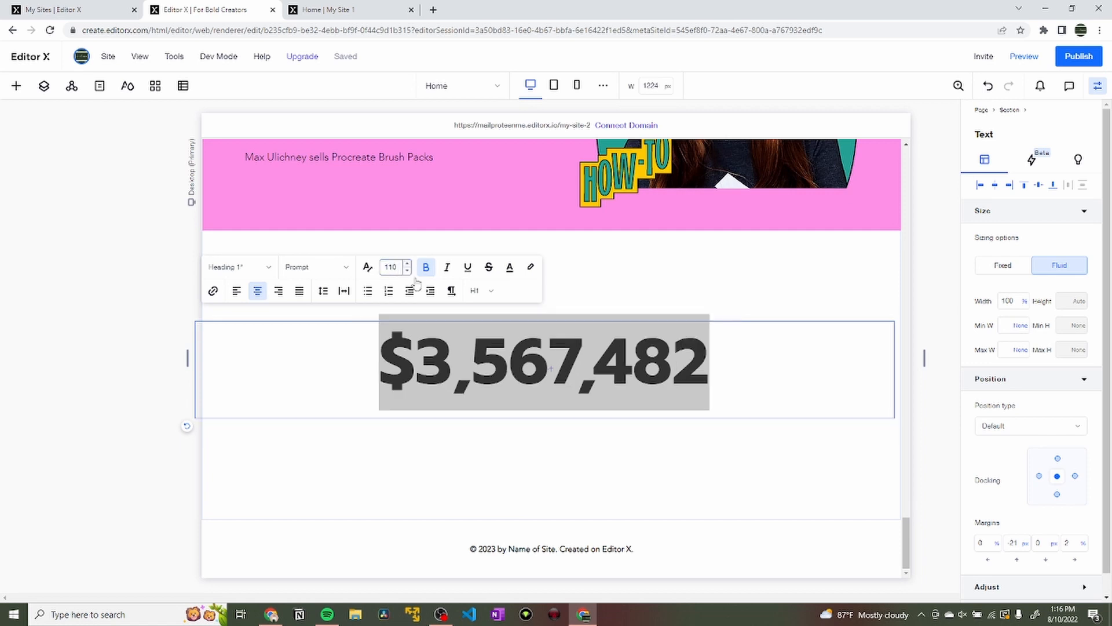
Set the heading text box's top margin to 0 px and right margin to 0%, and finish editing the text.
scroll(1036, 379, down, 1)
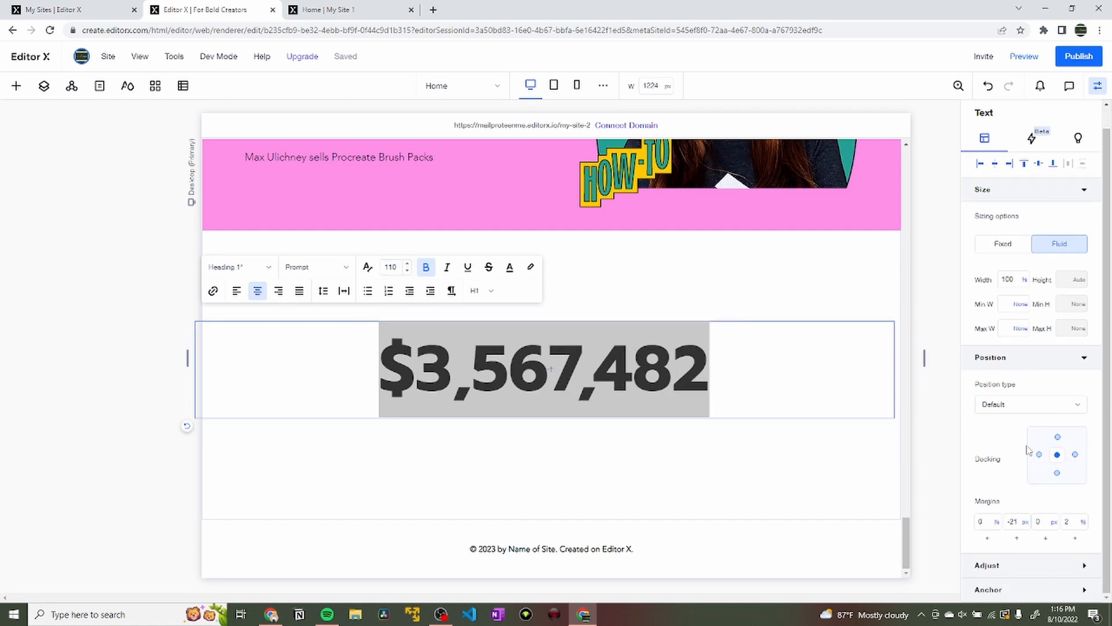
click(1013, 523)
text(0)
key(Return)
click(1071, 521)
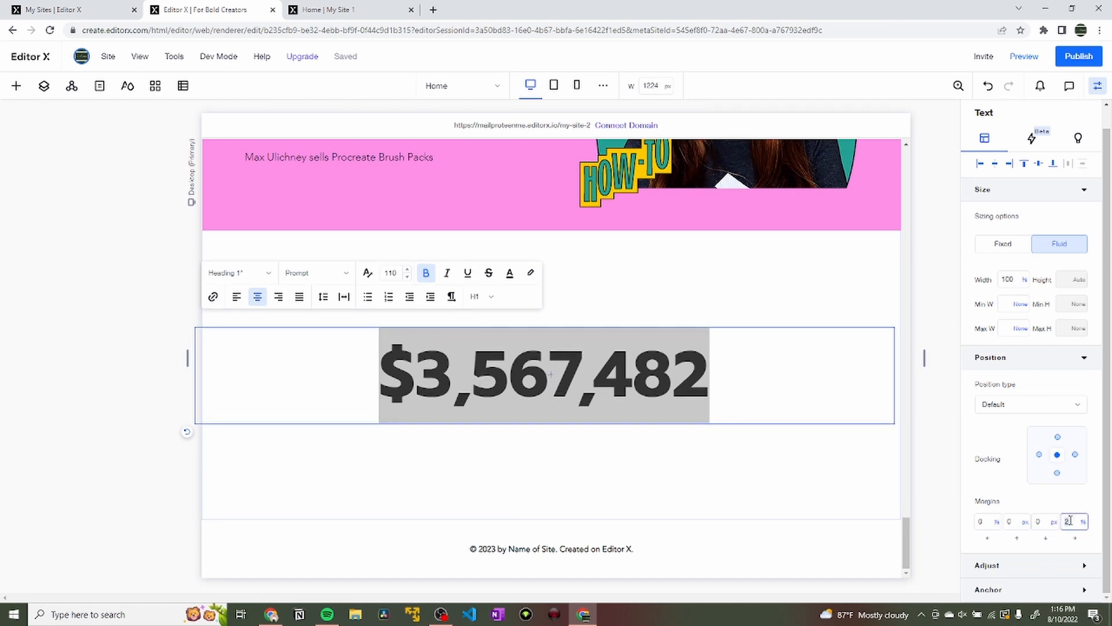
text(0)
key(Return)
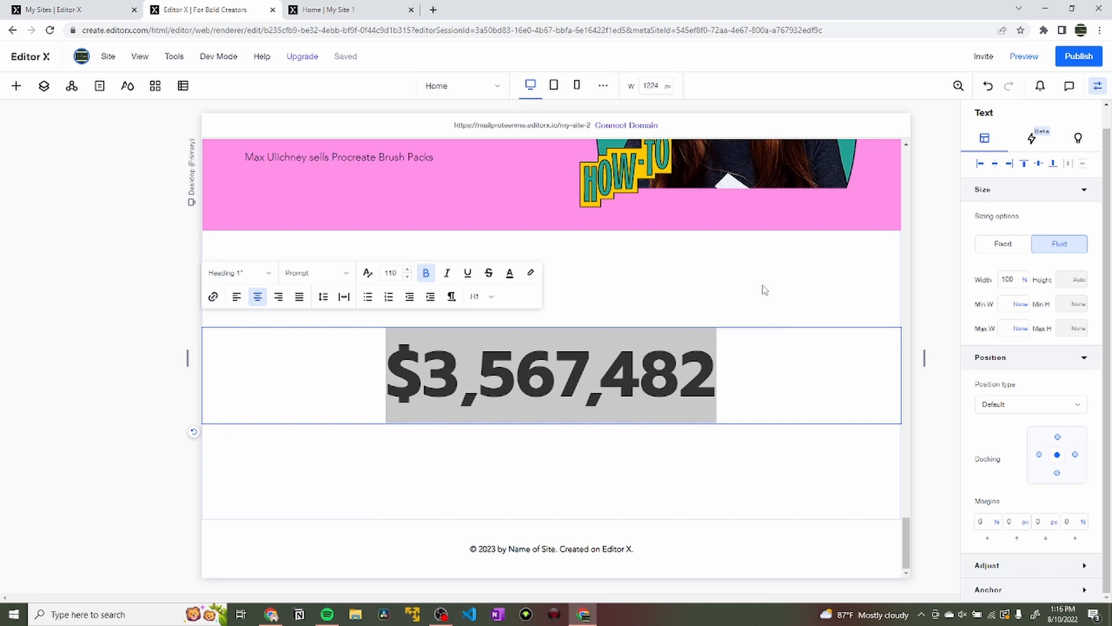
click(762, 291)
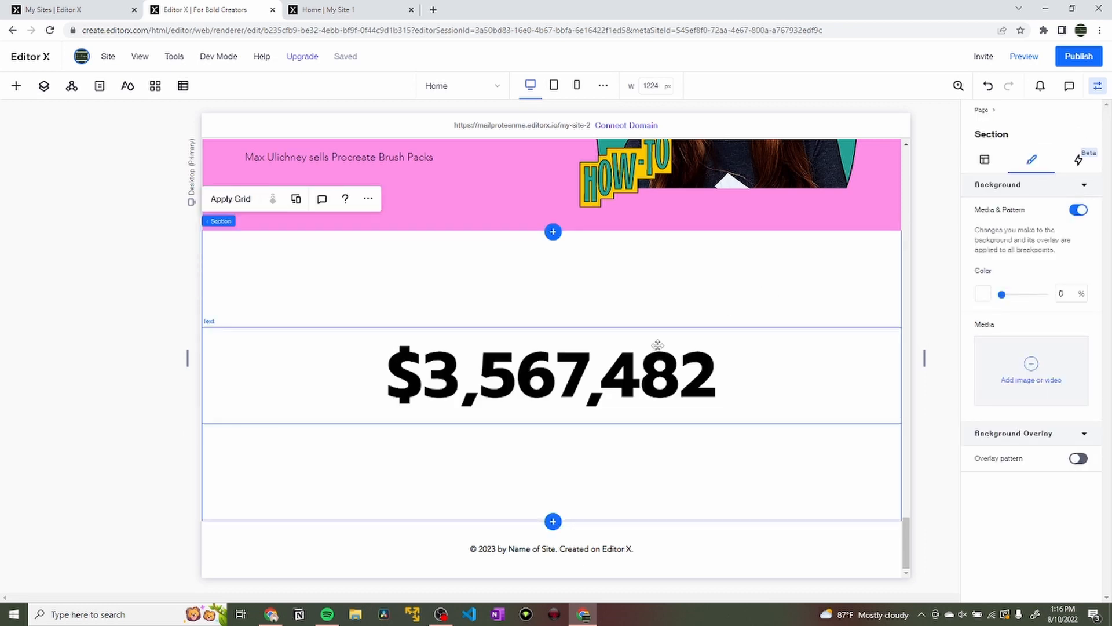
Add a paragraph text element below the "$3,567,482" heading in the same section.
key(ctrl+Tab)
key(ctrl+shift+Tab)
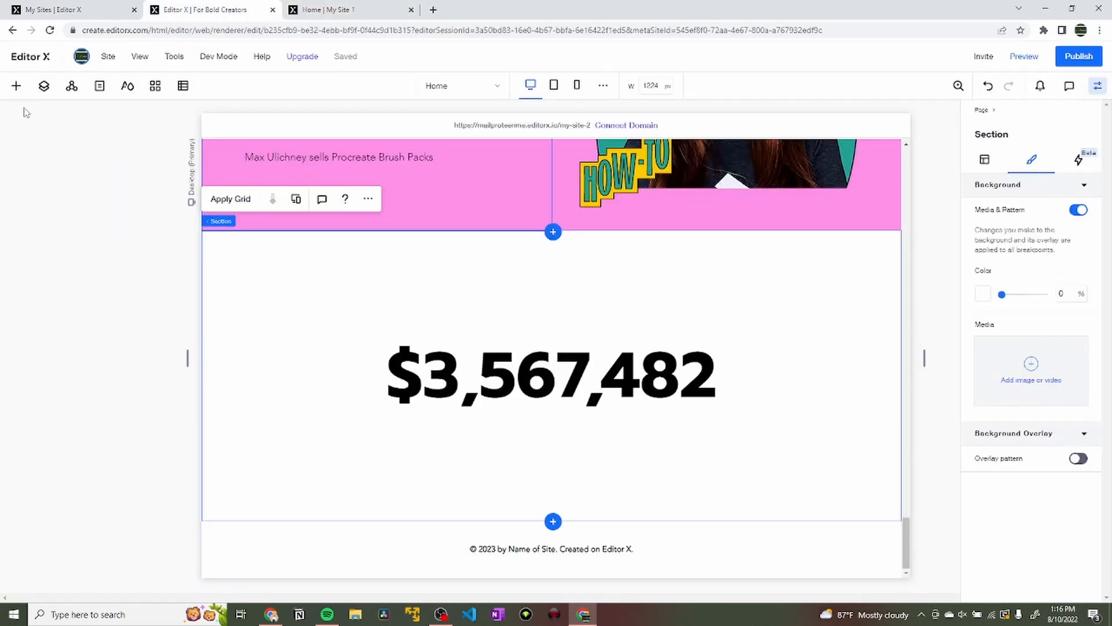
click(17, 87)
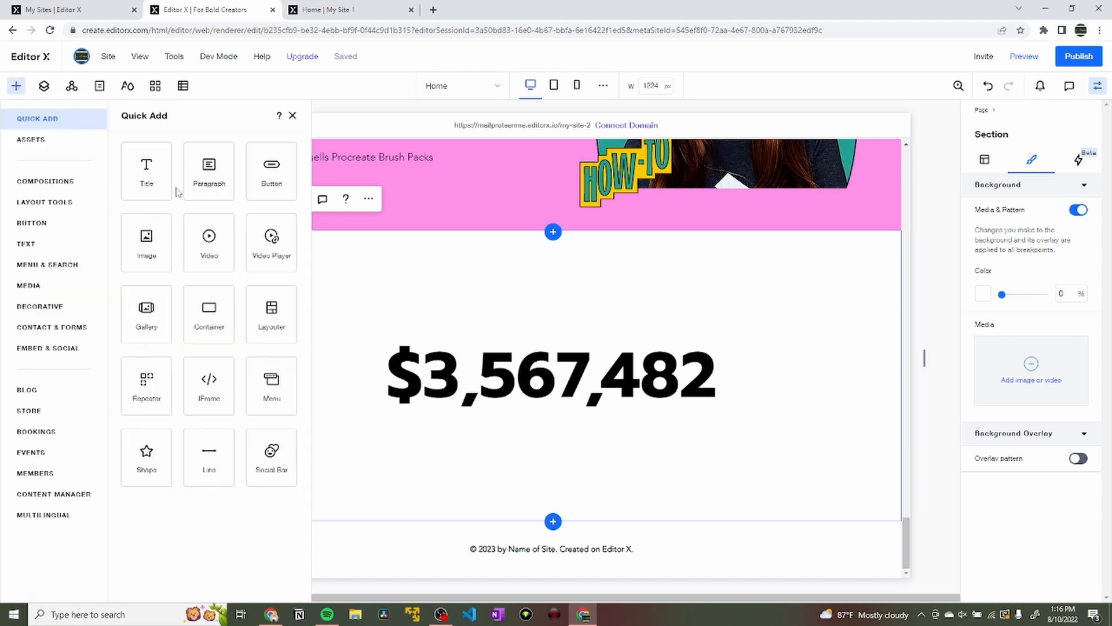
drag(210, 172, 539, 446)
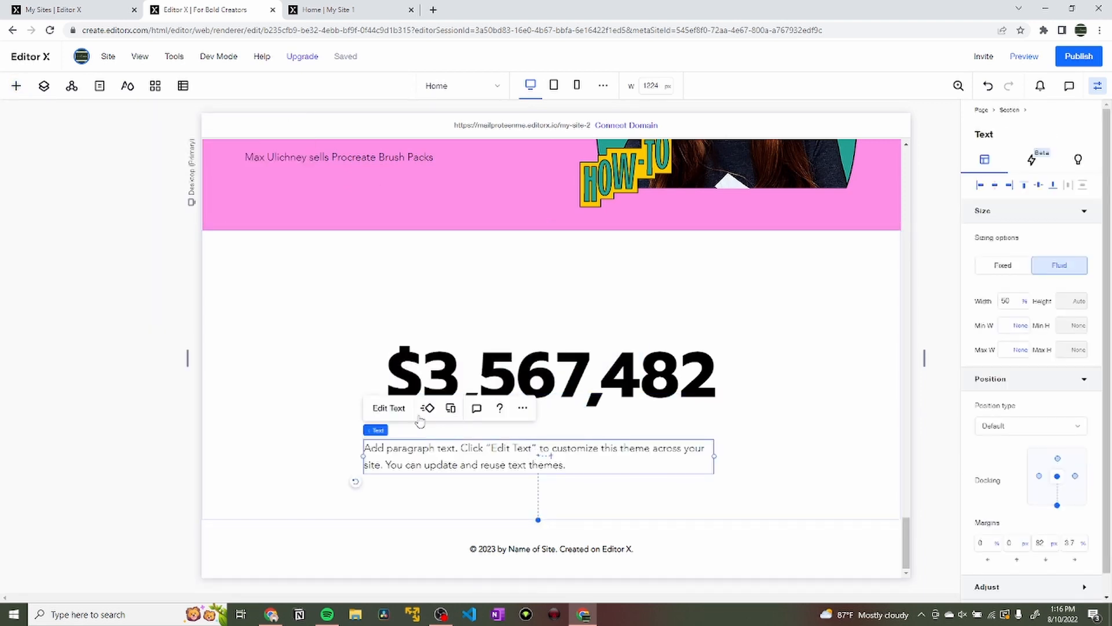
Centre-align the new paragraph's text and change its font to Prompt.
click(403, 409)
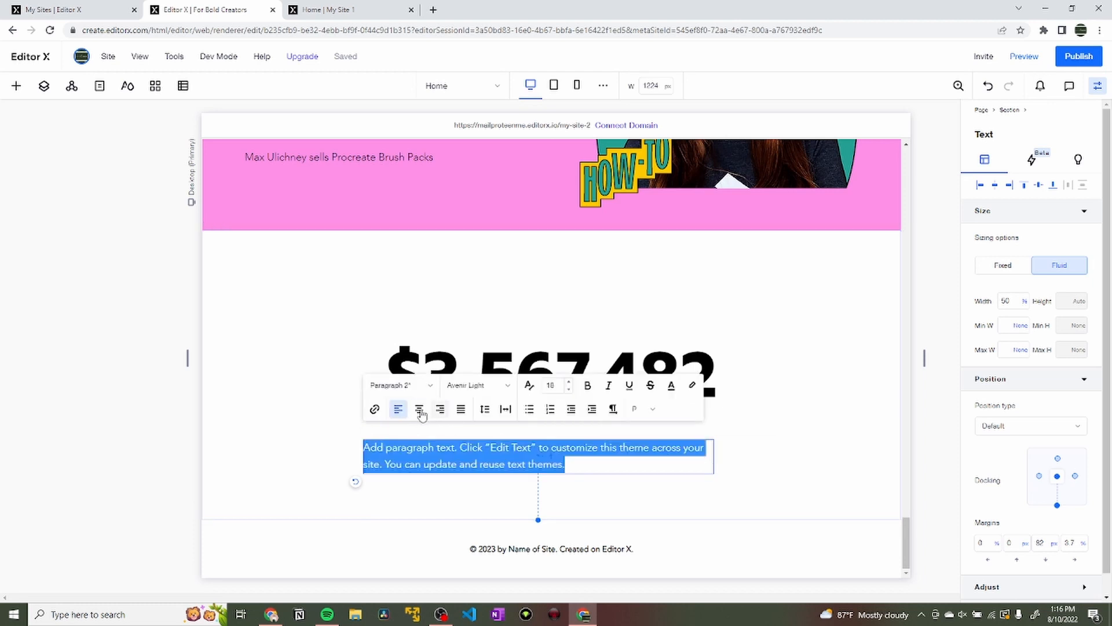
click(419, 409)
click(470, 391)
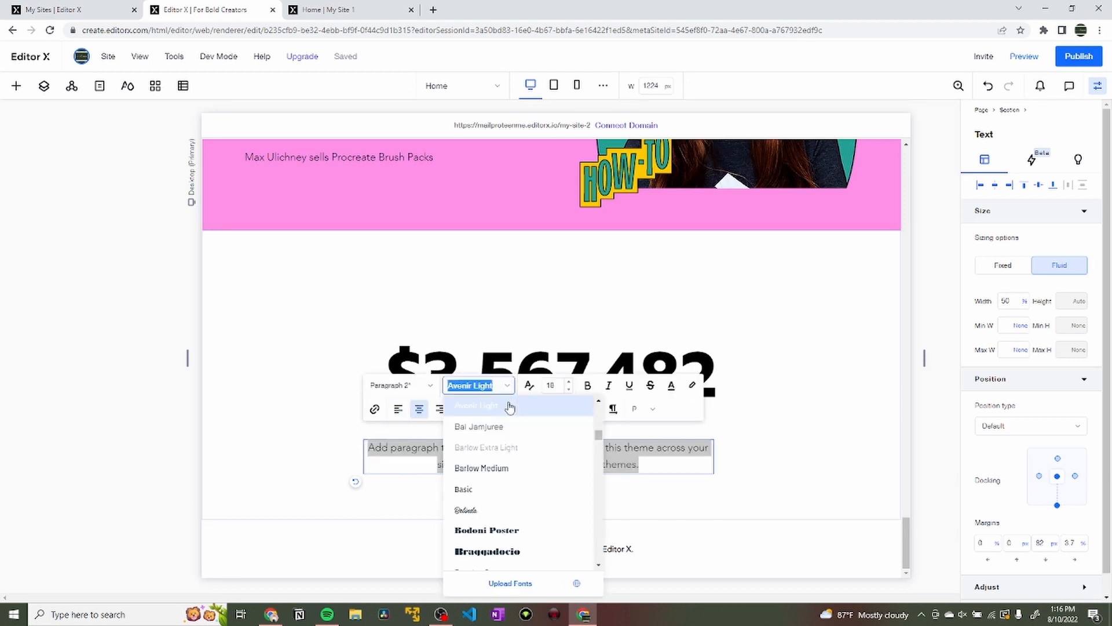
text(Prompt)
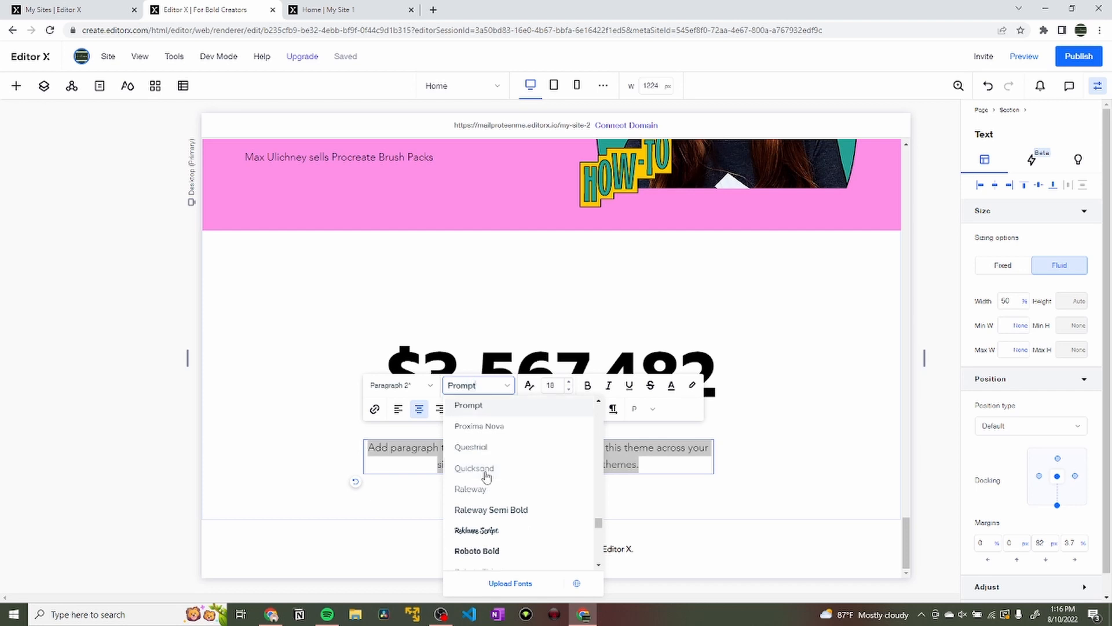
key(Return)
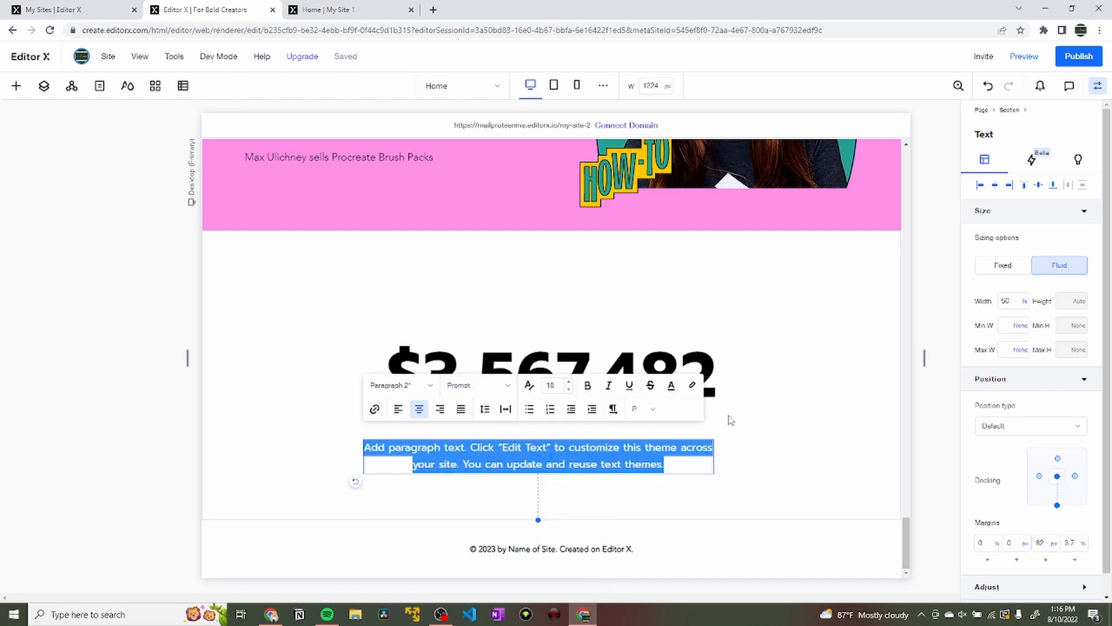
key(Escape)
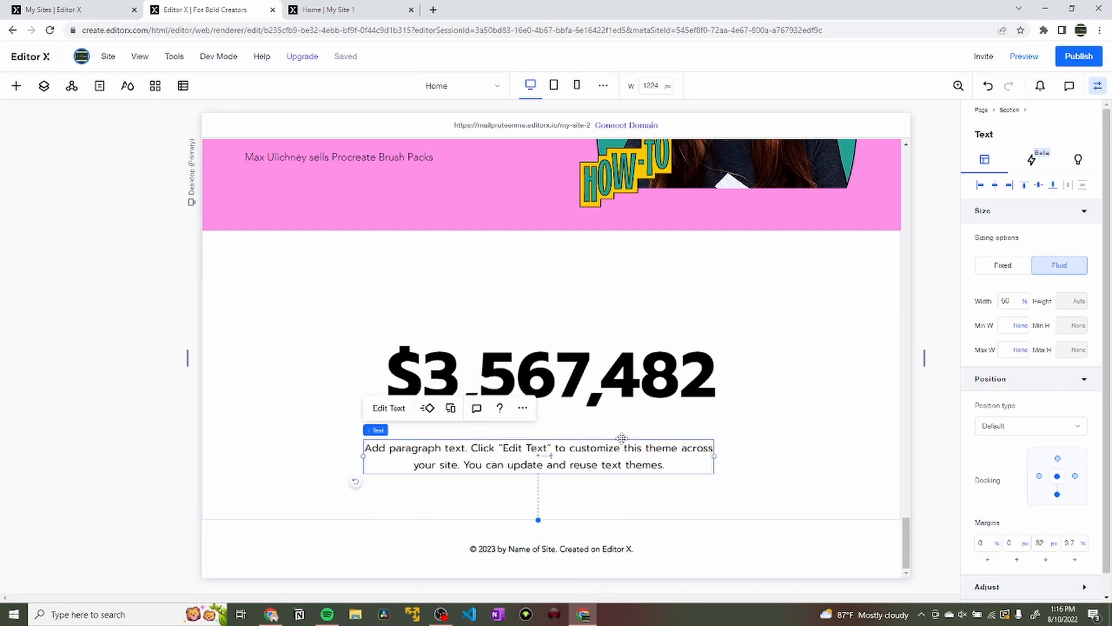
Centre the paragraph directly beneath the "$3,567,482" heading and stack the two text elements together.
drag(621, 438, 612, 430)
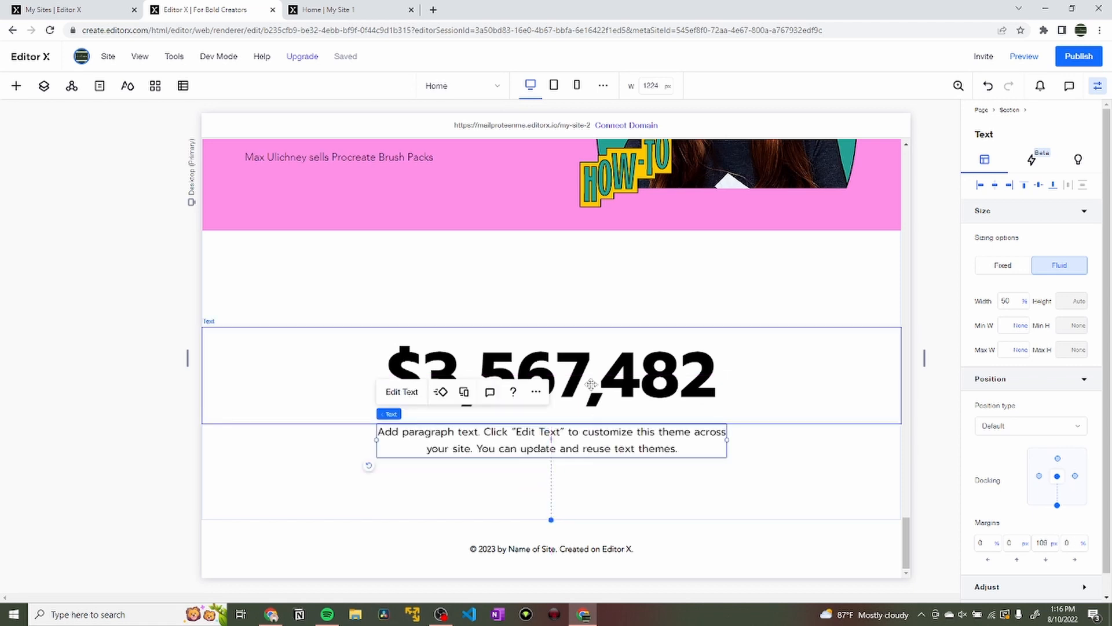
shift+click(592, 379)
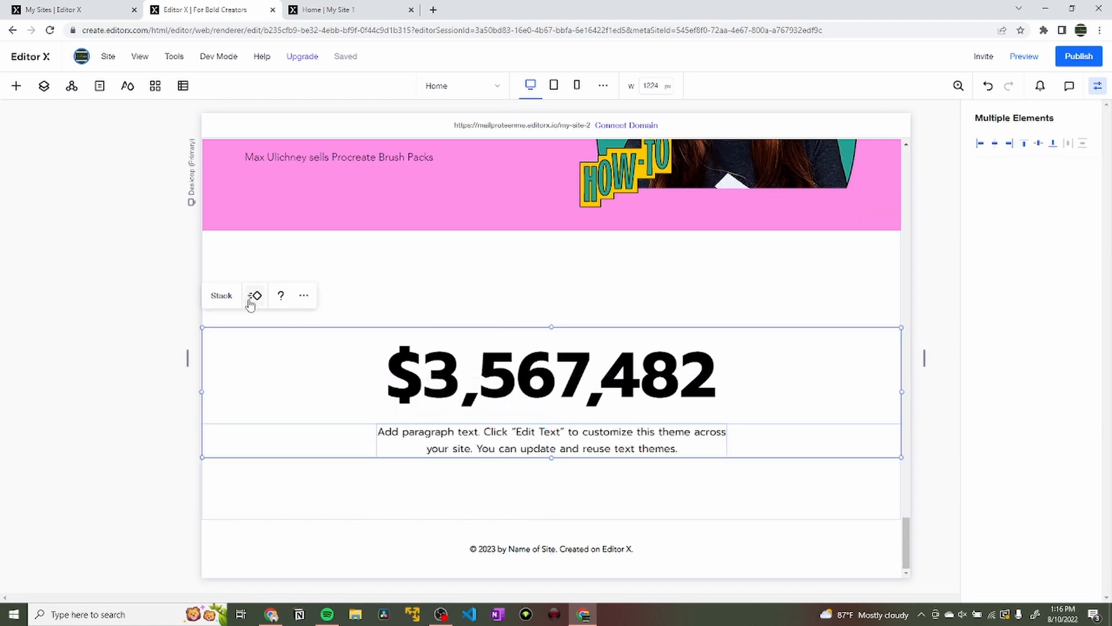
click(223, 296)
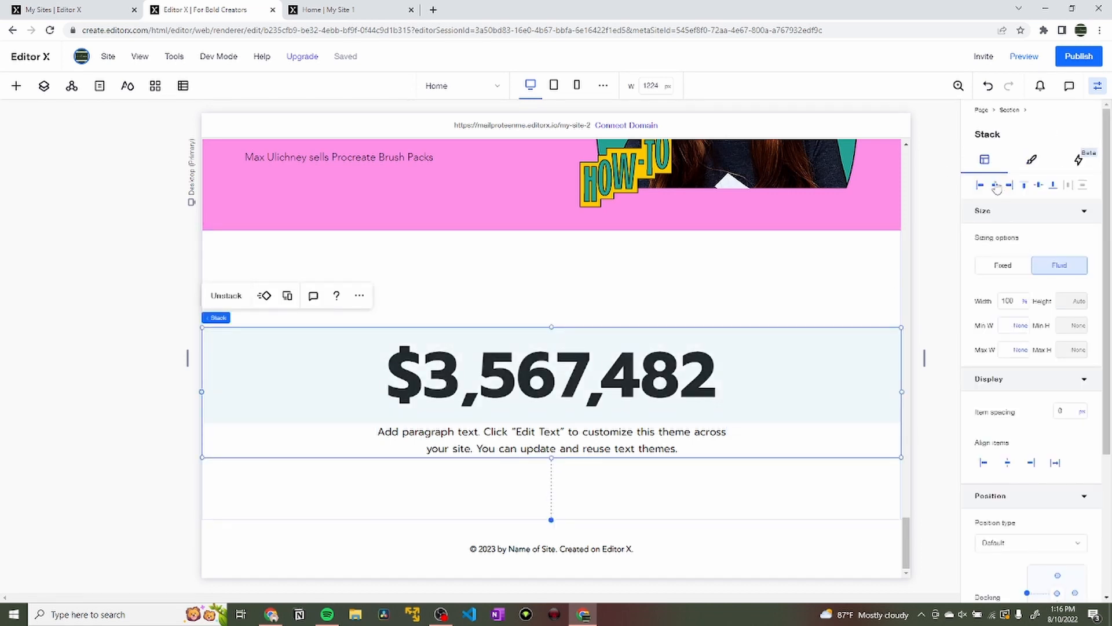
Align the stack to the section's vertical middle and move it up to about 71 px below the section's upper edge.
click(1039, 187)
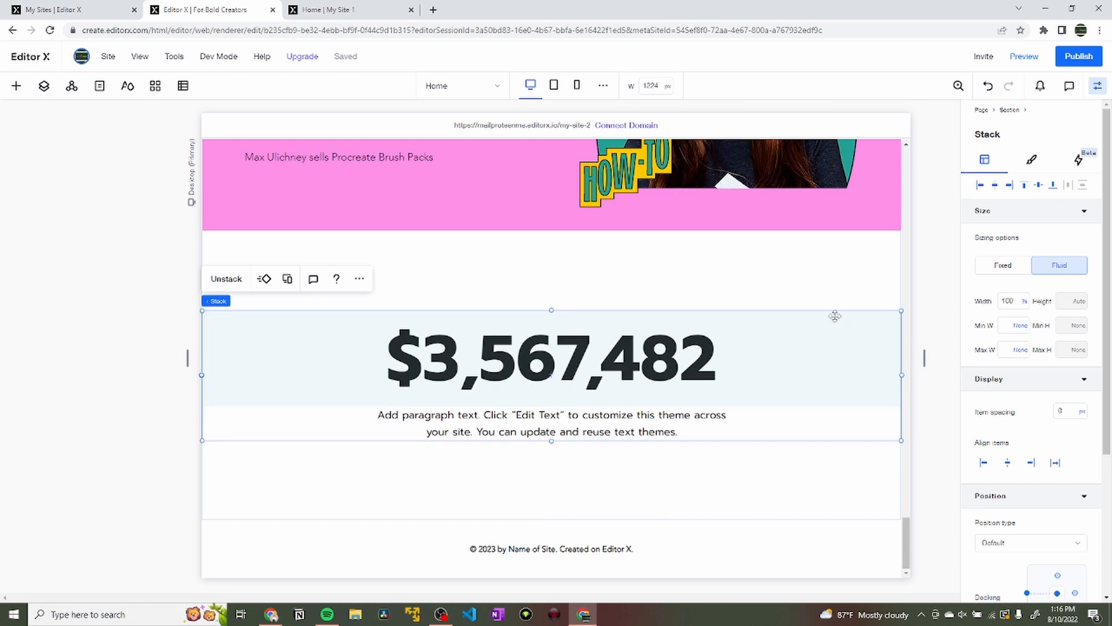
click(653, 281)
click(568, 357)
drag(792, 343, 794, 320)
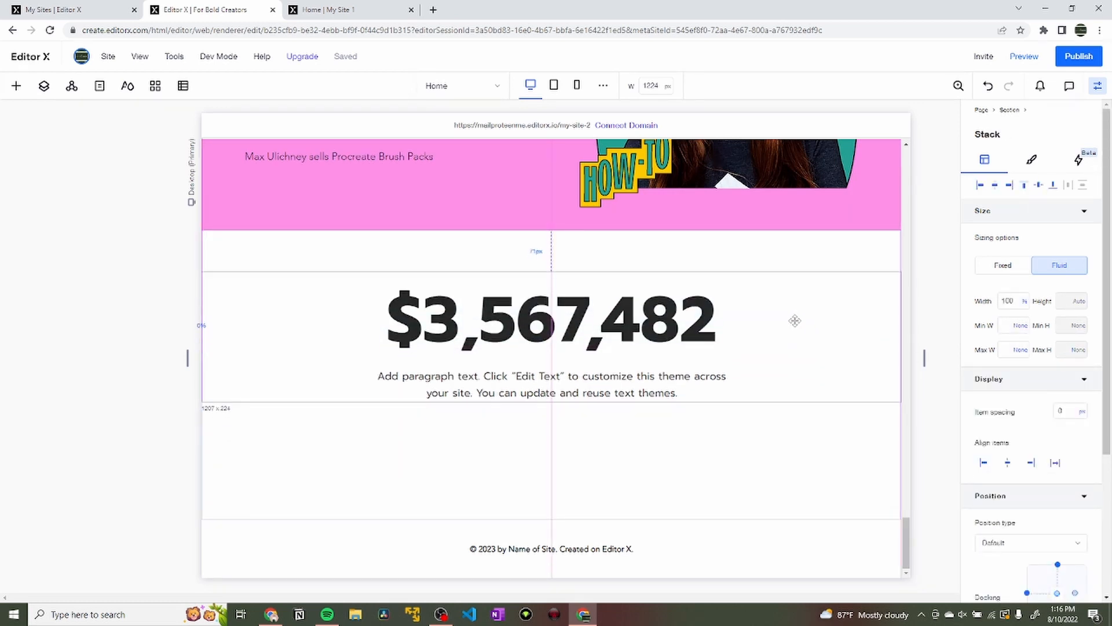
click(711, 413)
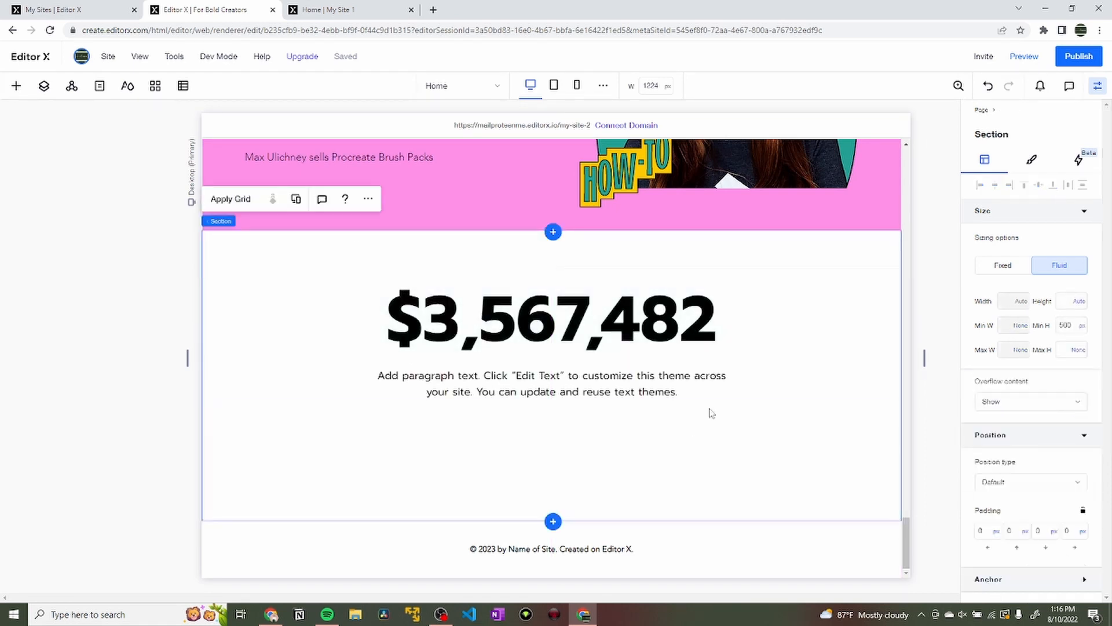
Check the income section on the My Site 1 page and add income-bg.svg from the site files to the matching section.
key(ctrl+Tab)
key(ctrl+shift+Tab)
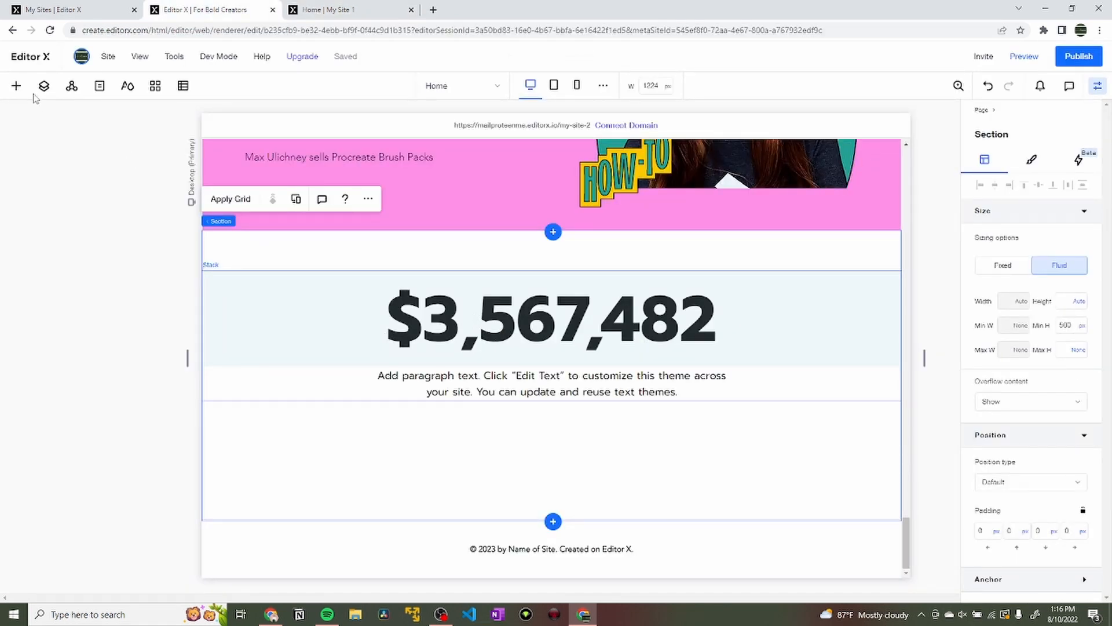
click(330, 7)
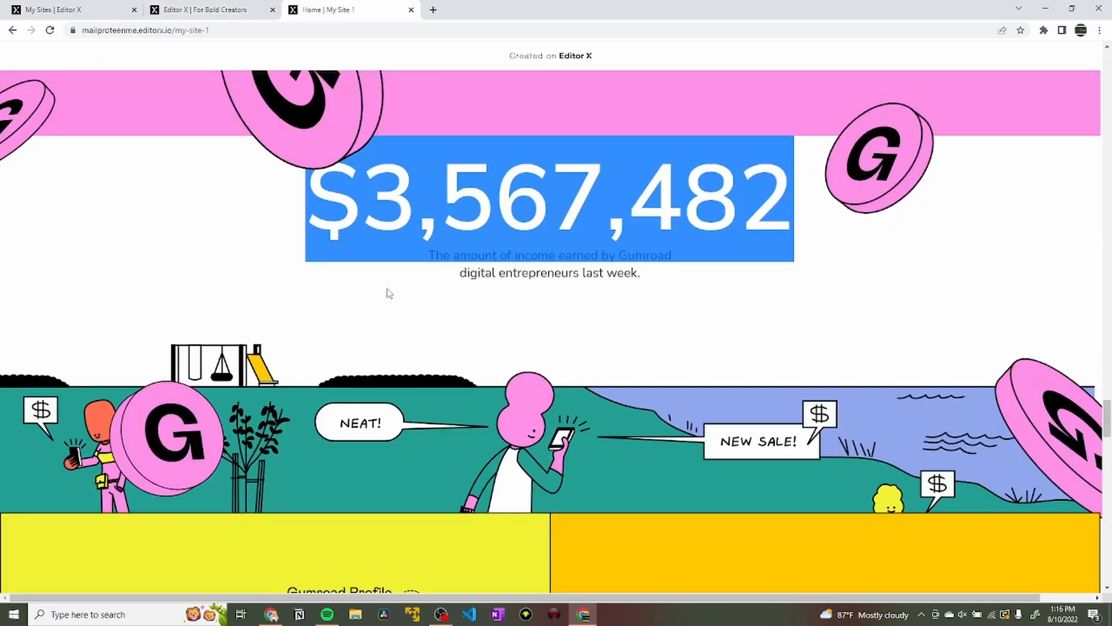
click(205, 9)
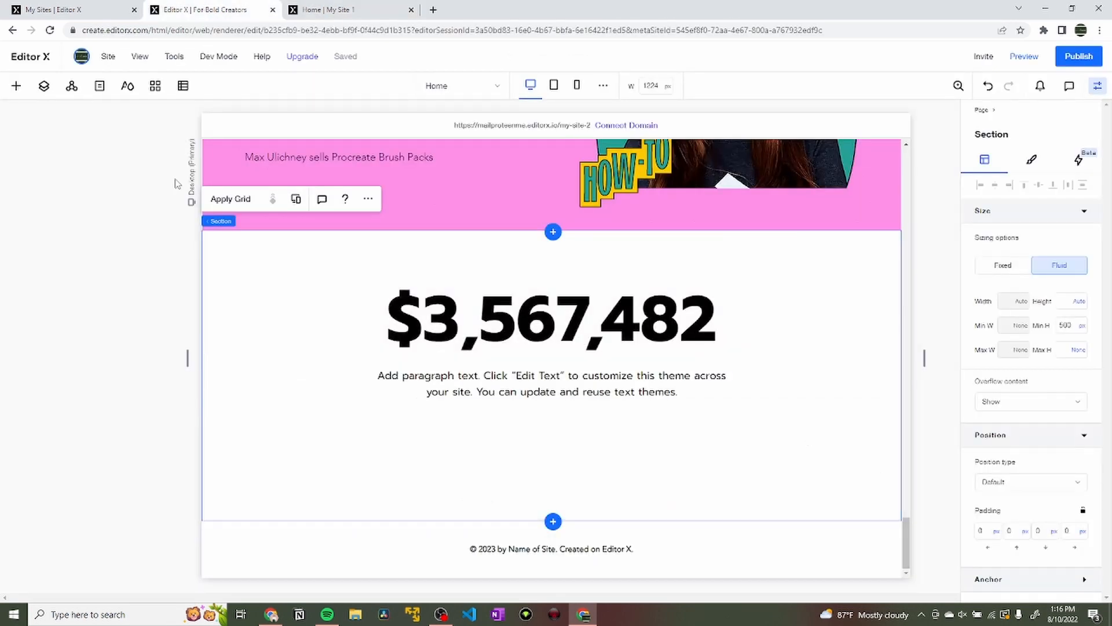
click(16, 86)
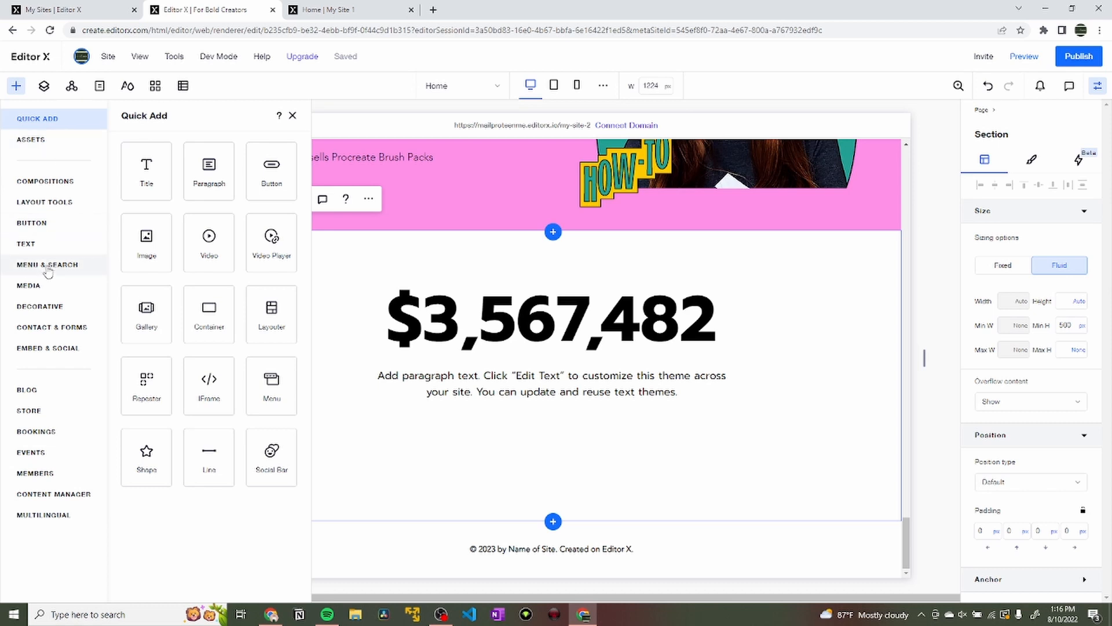
click(51, 285)
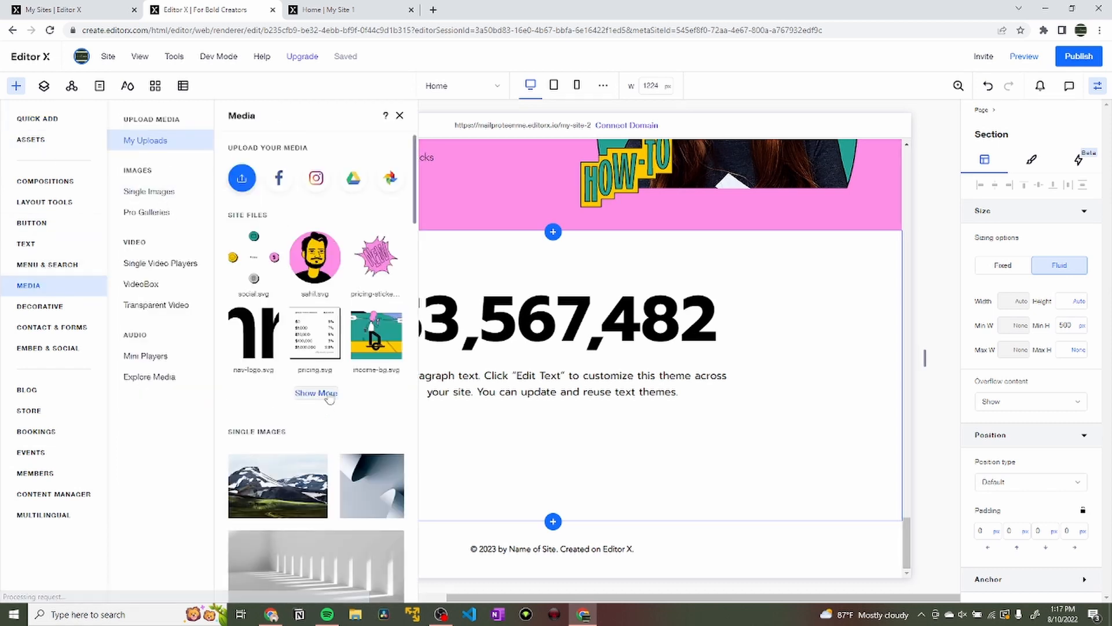
click(316, 393)
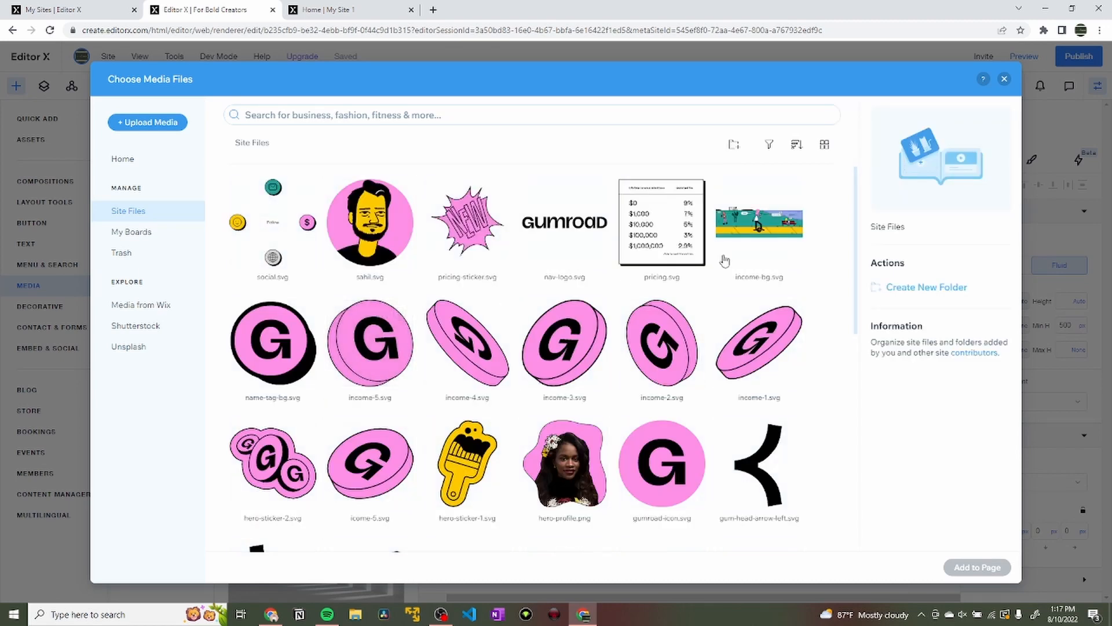
click(771, 242)
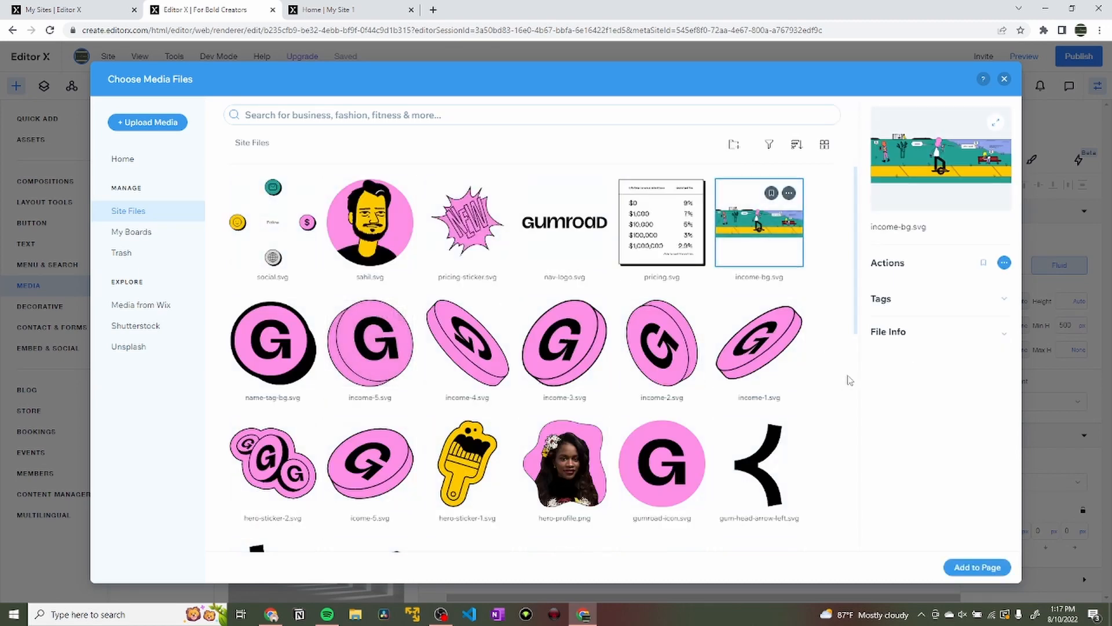
click(954, 567)
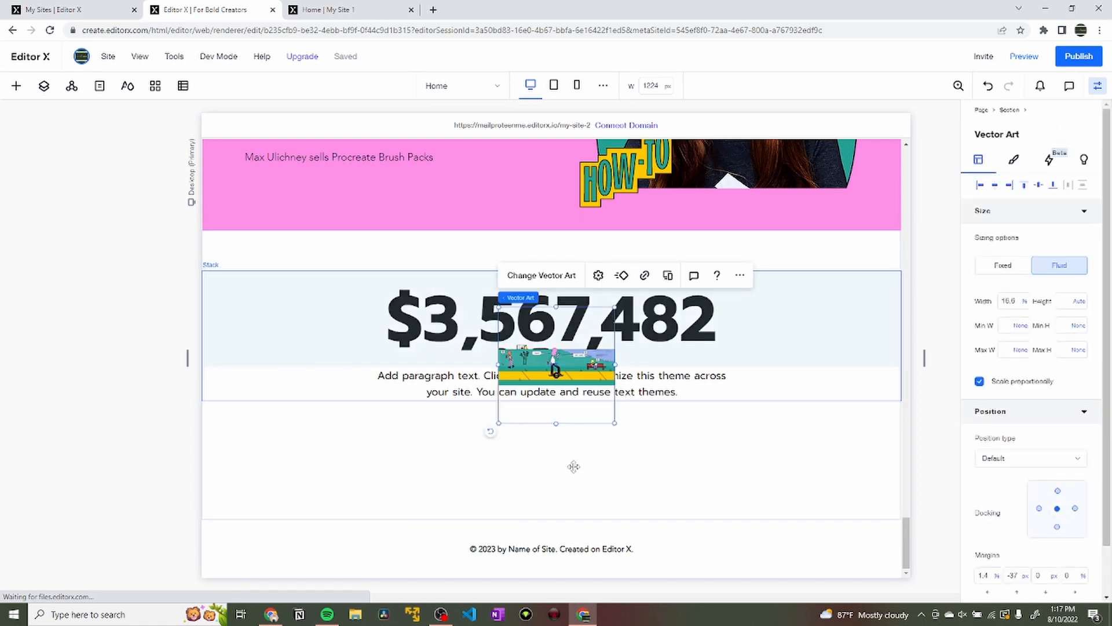
Undo the stack's accidental move, place the illustration below the paragraph, and shrink its frame from the top to the artwork's height.
drag(570, 467, 569, 467)
key(ctrl+z)
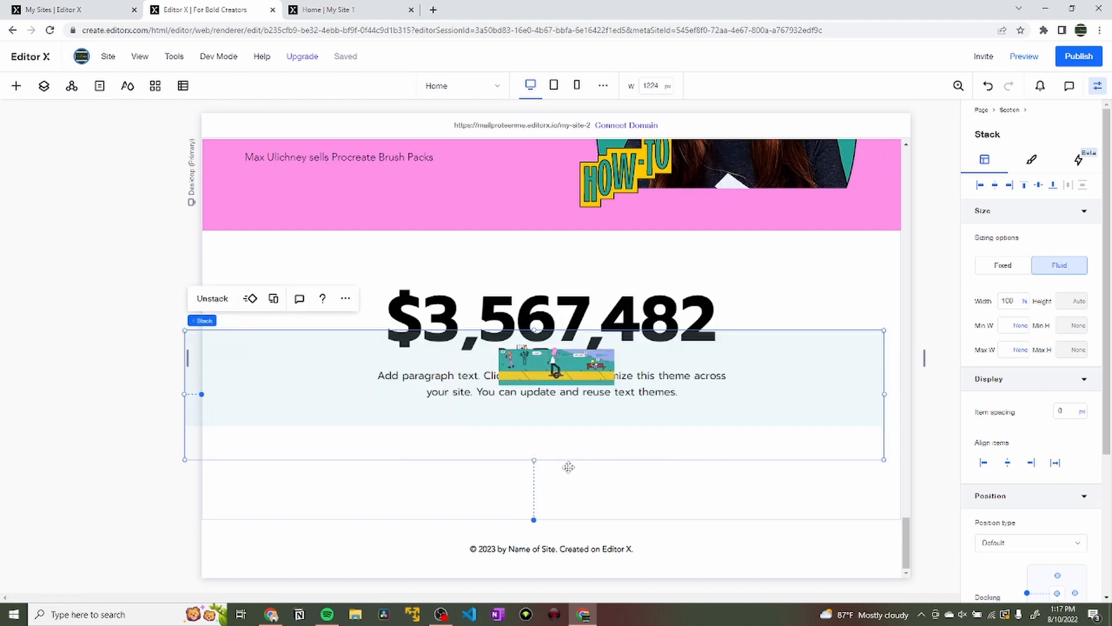
click(568, 368)
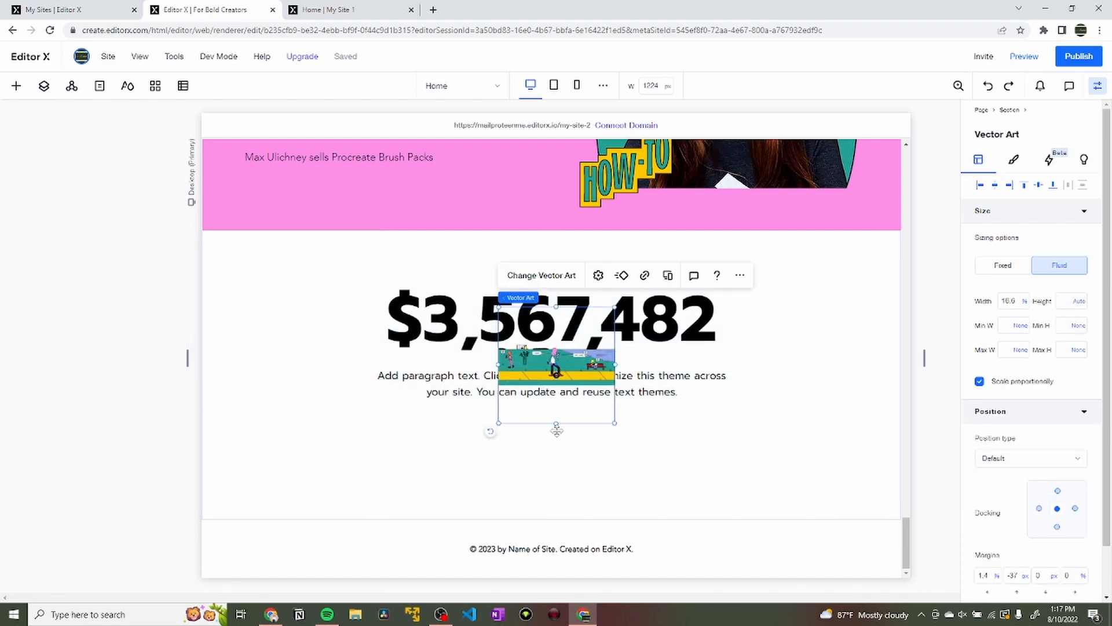
drag(569, 368, 562, 452)
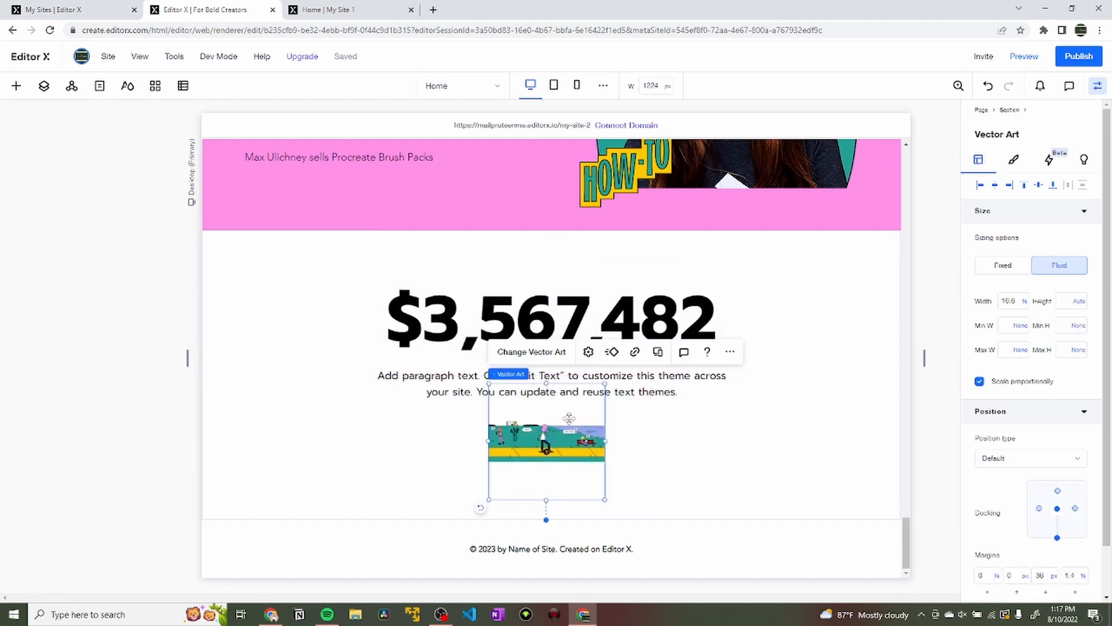
drag(546, 385, 555, 459)
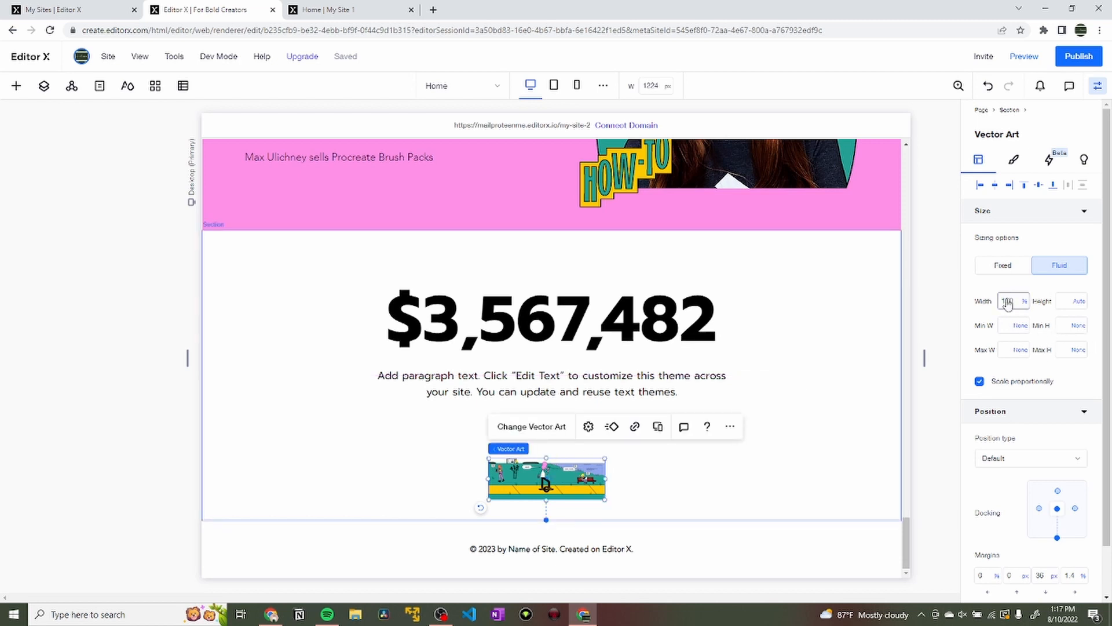
Set the illustration's width to 100% and its bottom and right margins to 0 so it spans the section's lower edge.
key(Return)
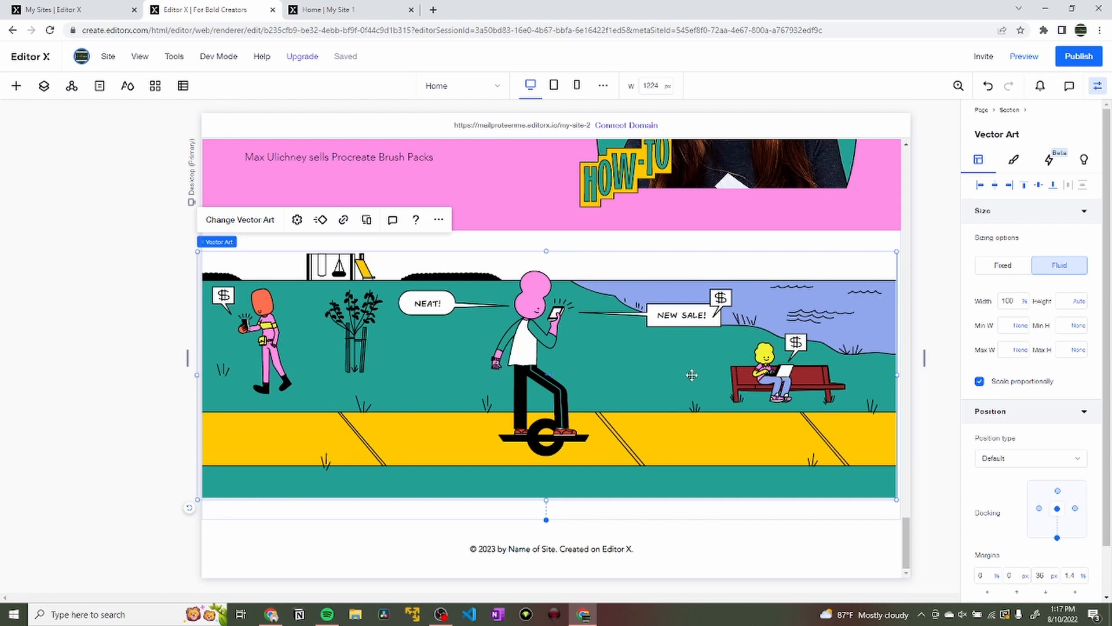
click(1041, 576)
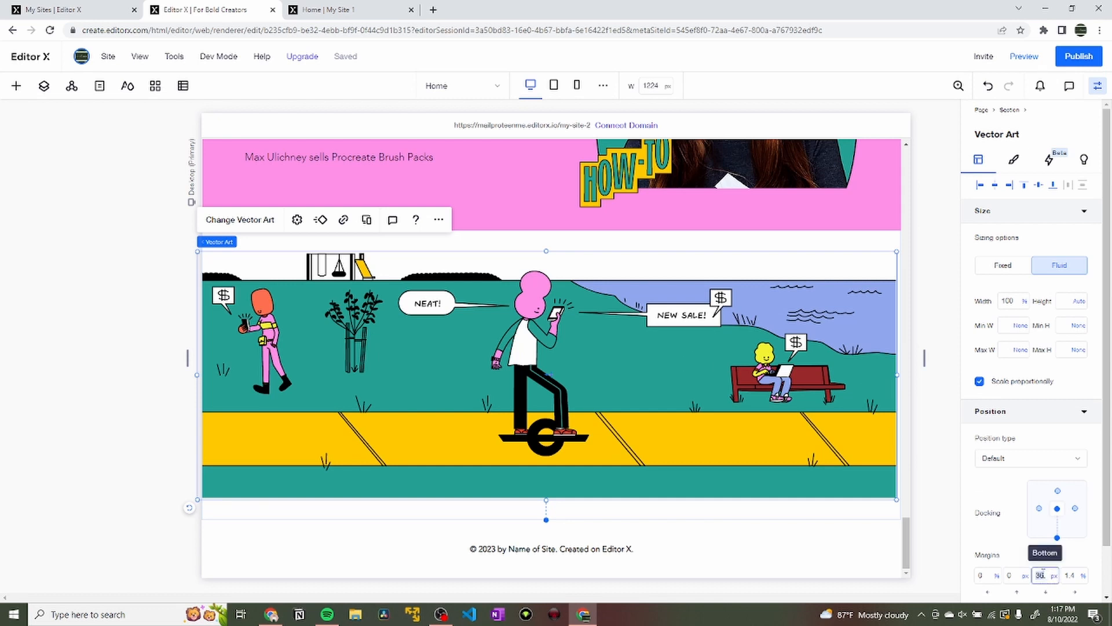
click(1070, 576)
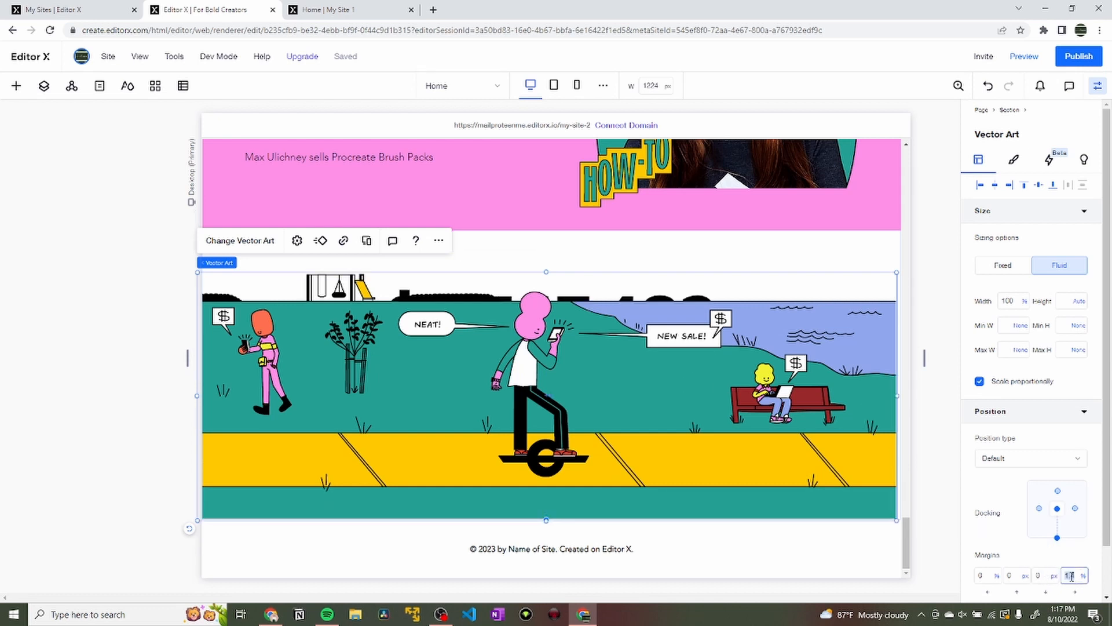
click(788, 456)
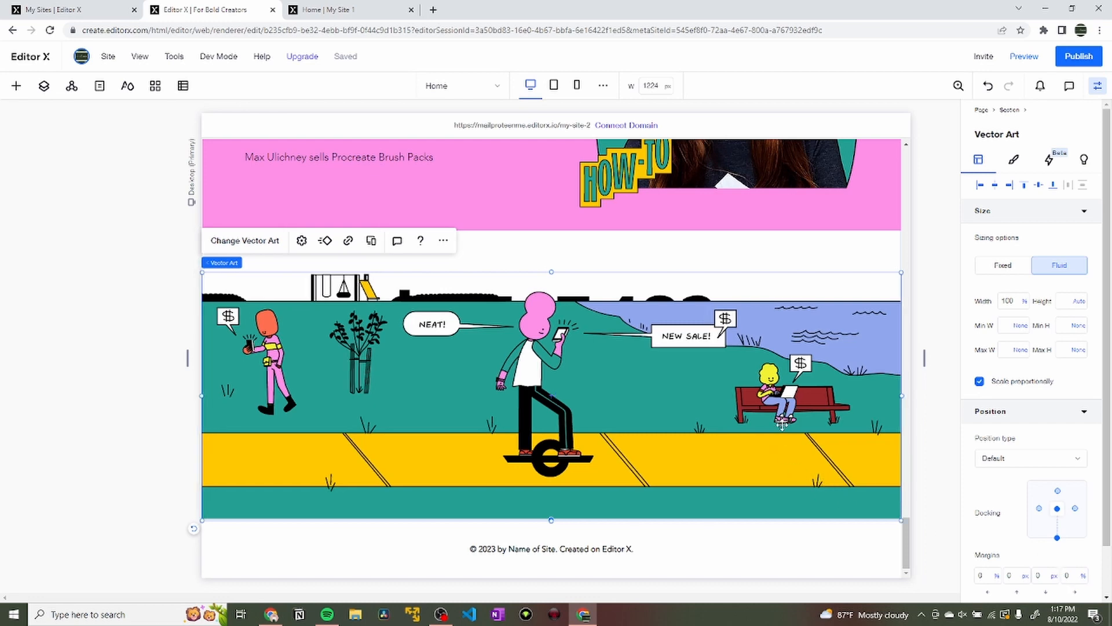
Move the illustration down to clear the "$3,567,482" heading and locate it in the page's layer tree.
drag(778, 460, 782, 524)
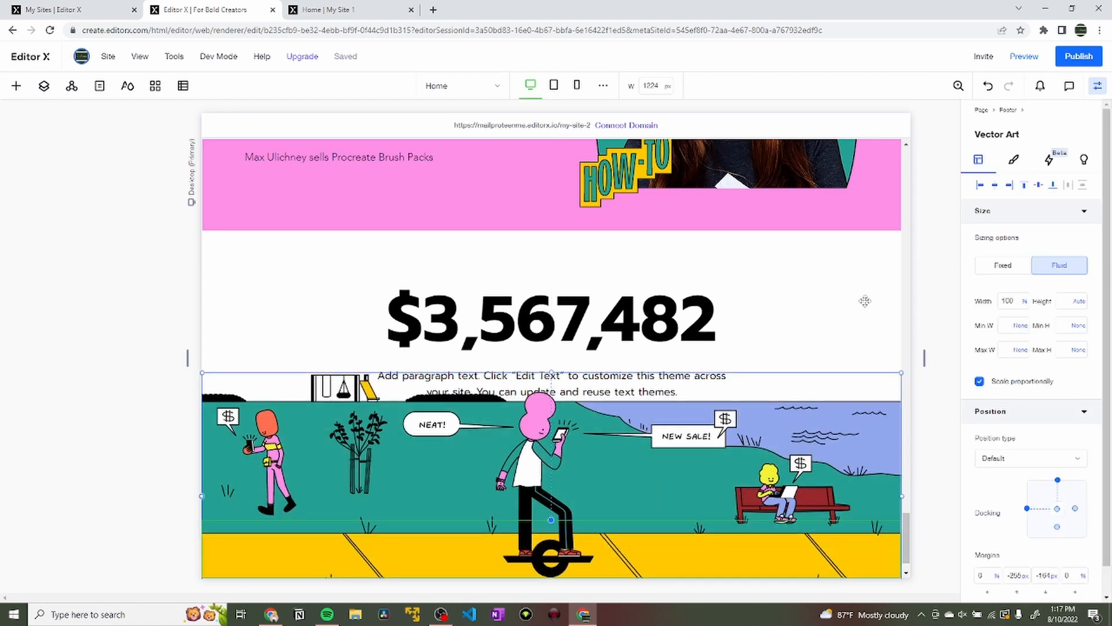
click(865, 301)
scroll(875, 244, down, 1)
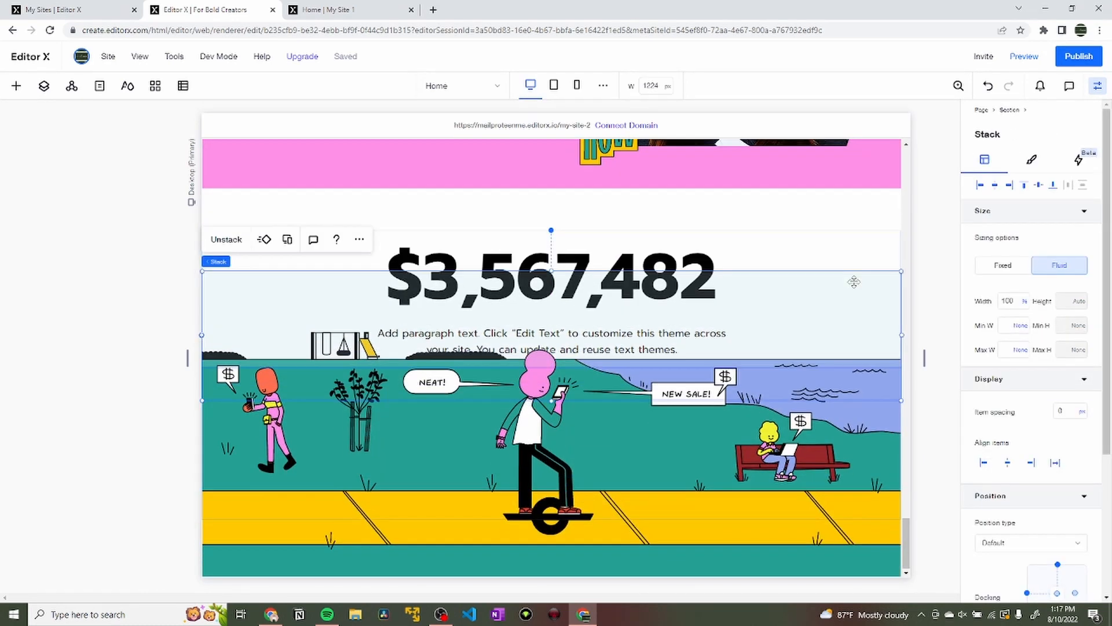
click(879, 208)
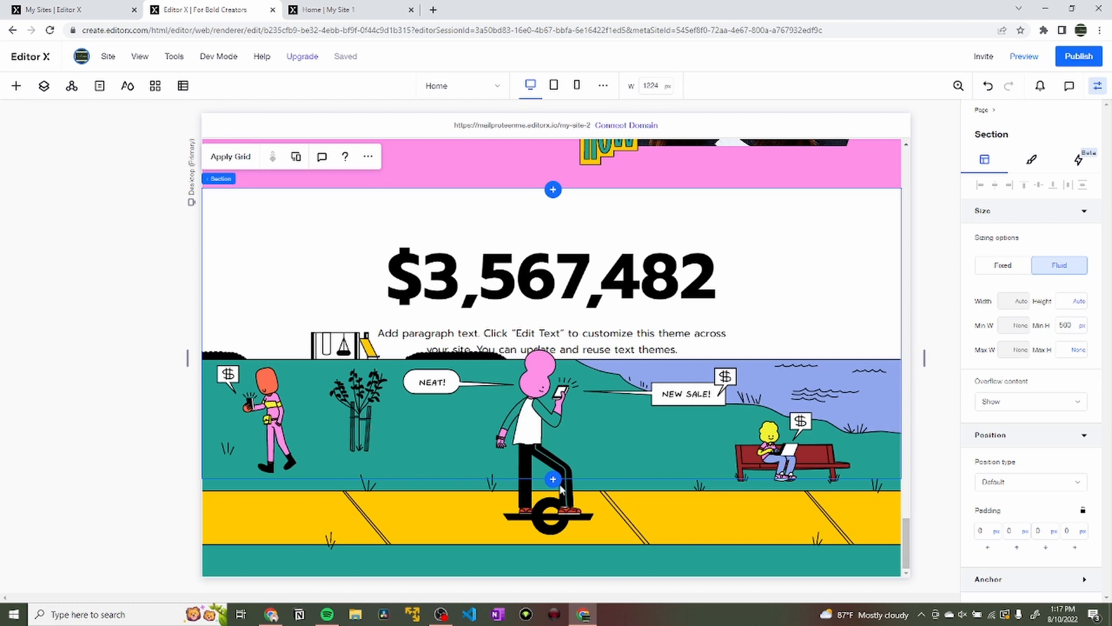
click(687, 494)
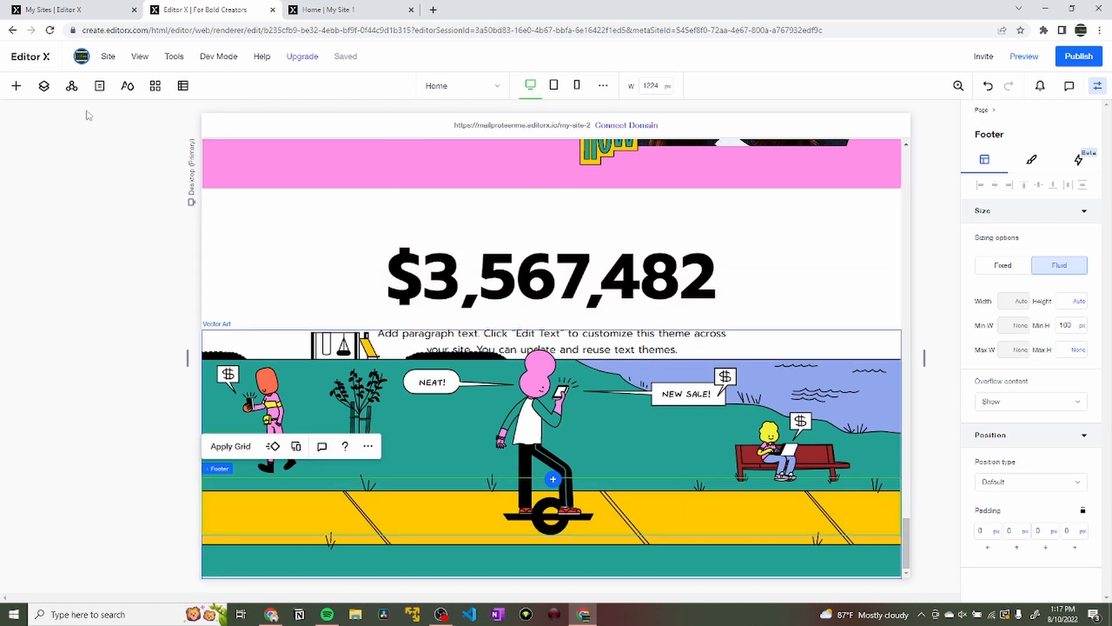
click(43, 86)
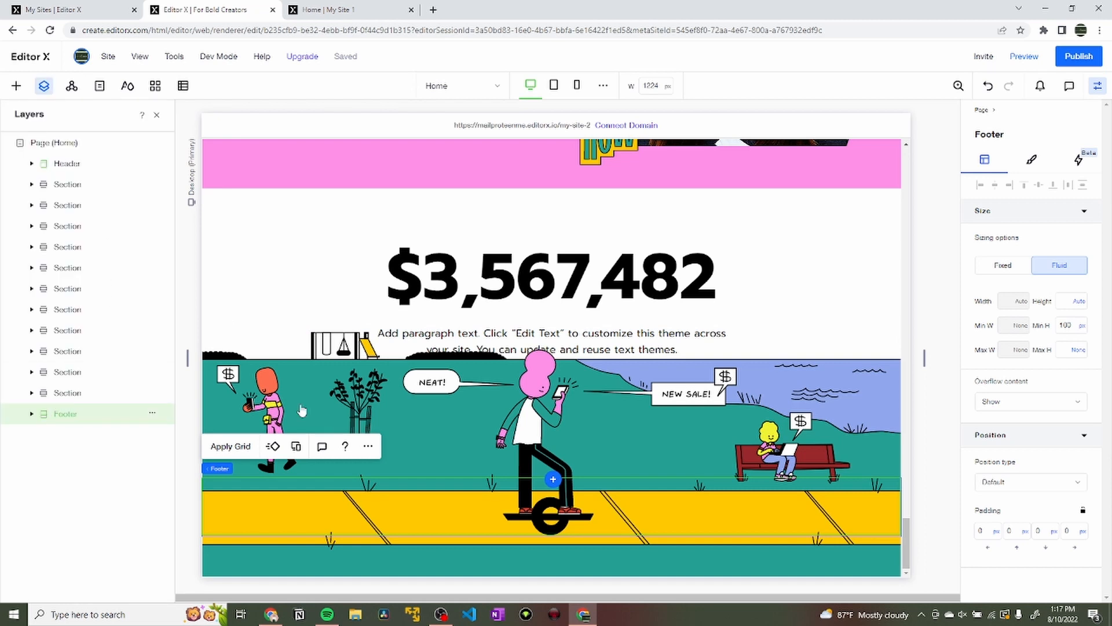
click(288, 387)
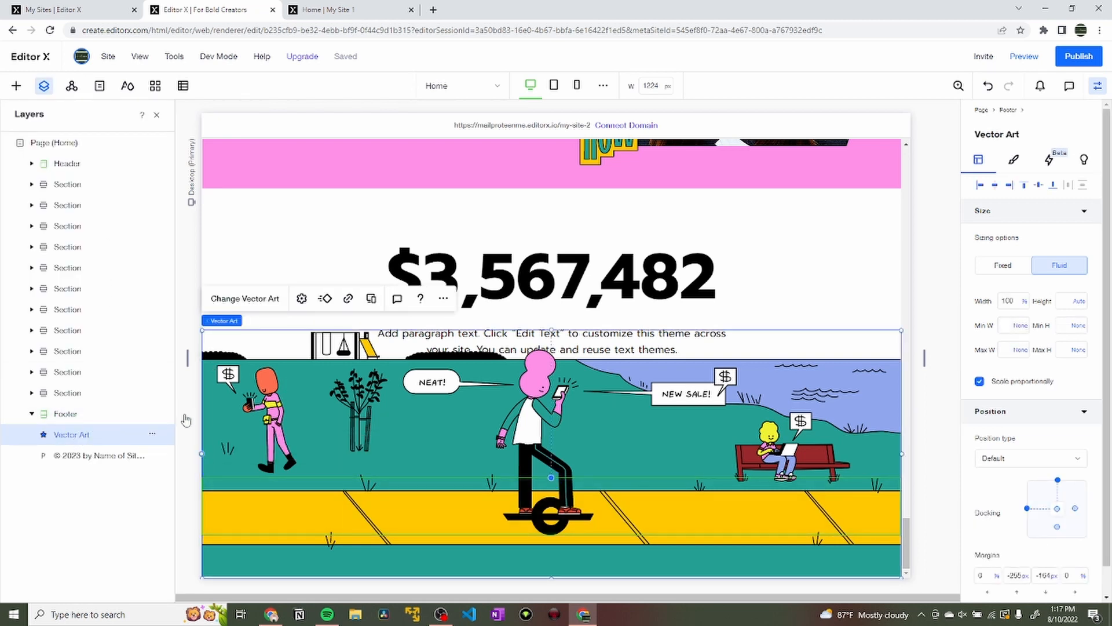
Move the illustration from the footer back into the income section and take it out of the text stack.
drag(290, 388, 295, 330)
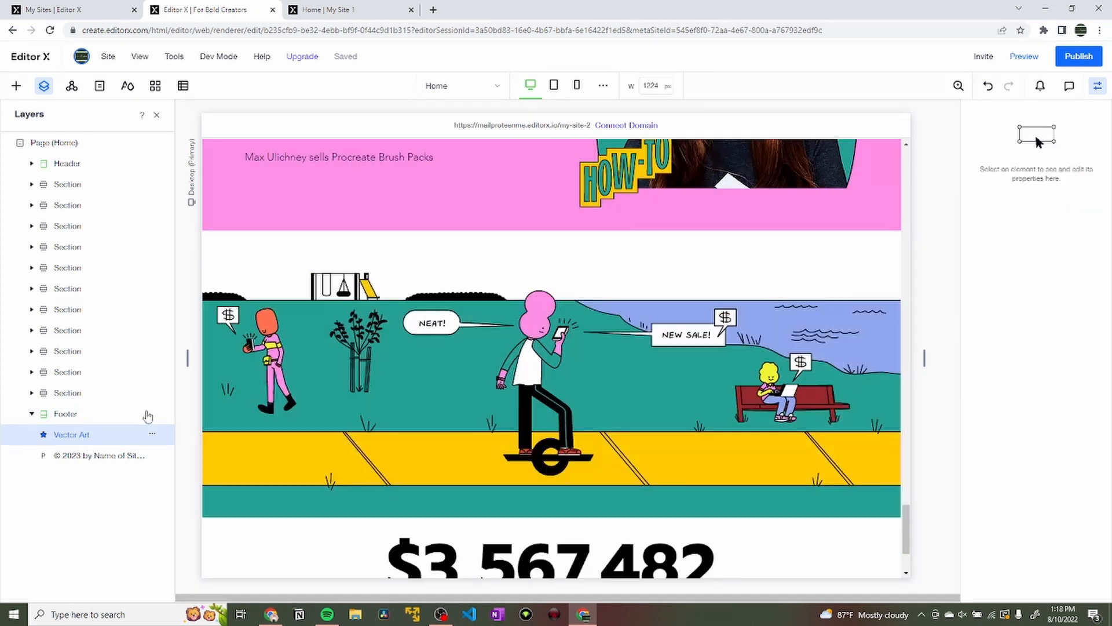
click(76, 432)
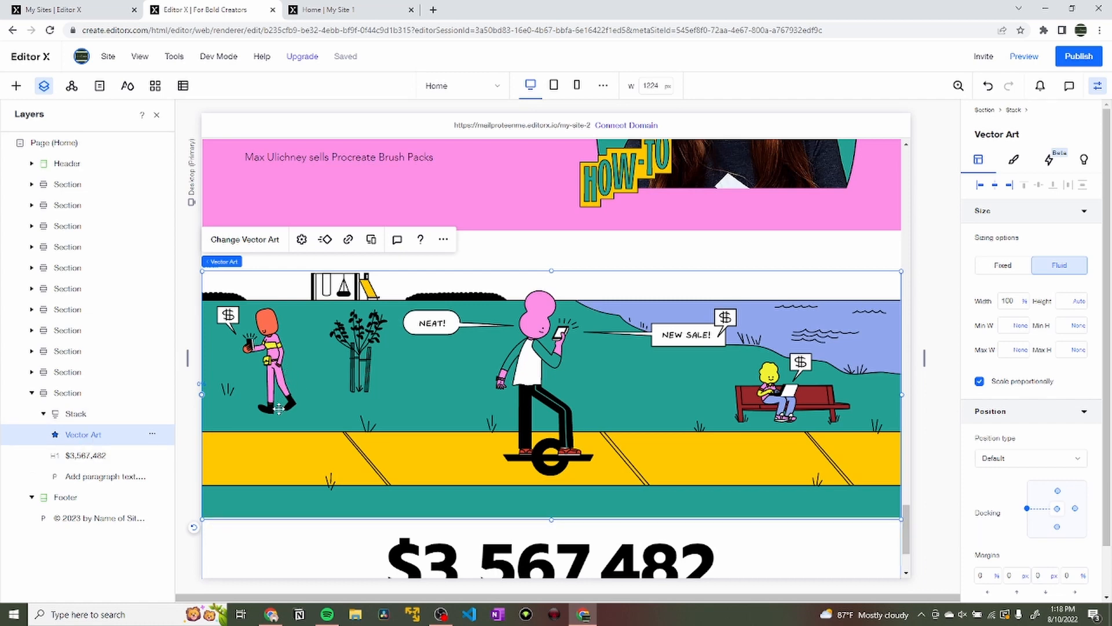
drag(279, 408, 322, 267)
drag(314, 255, 270, 407)
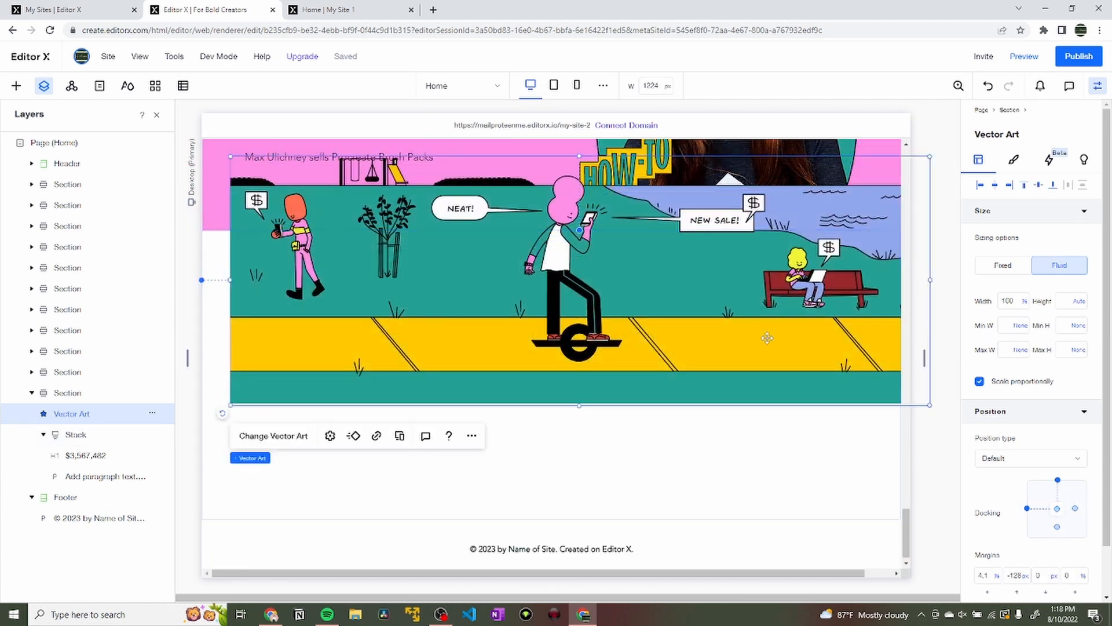
Set the illustration's top and left margins to 0 and move it down below the paragraph.
click(1018, 576)
text(0)
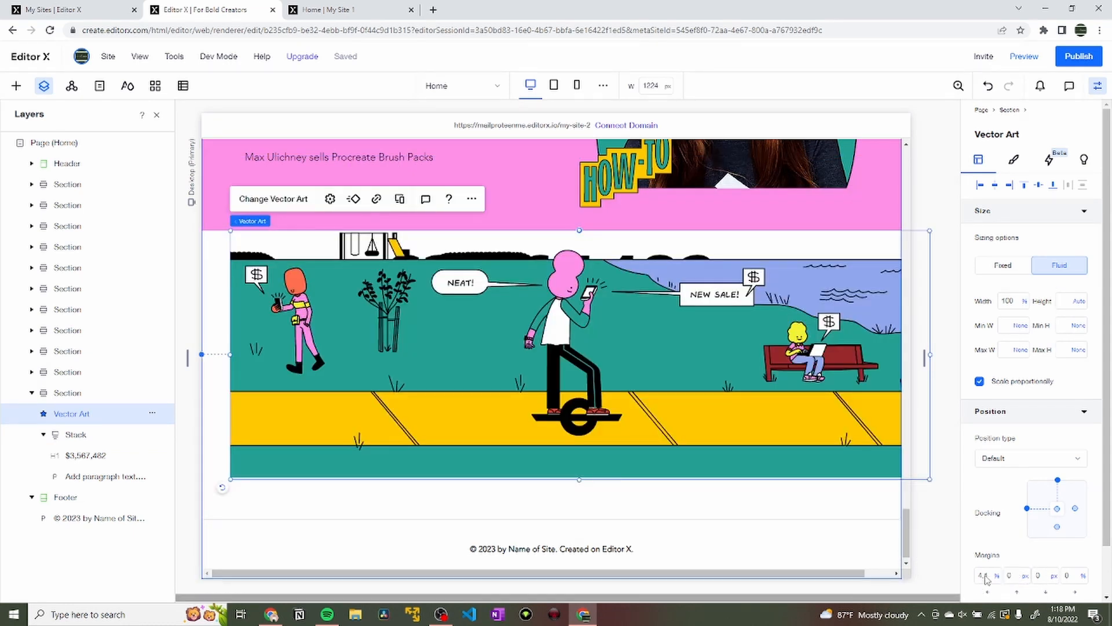
click(987, 576)
text(0)
click(769, 477)
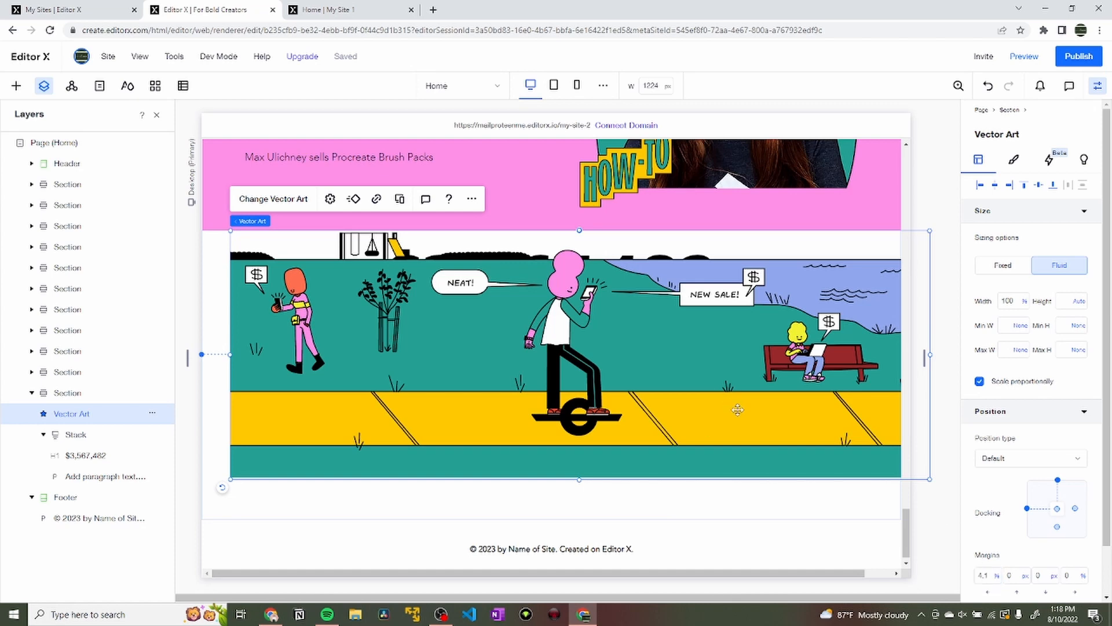
drag(789, 408, 787, 446)
drag(774, 377, 785, 496)
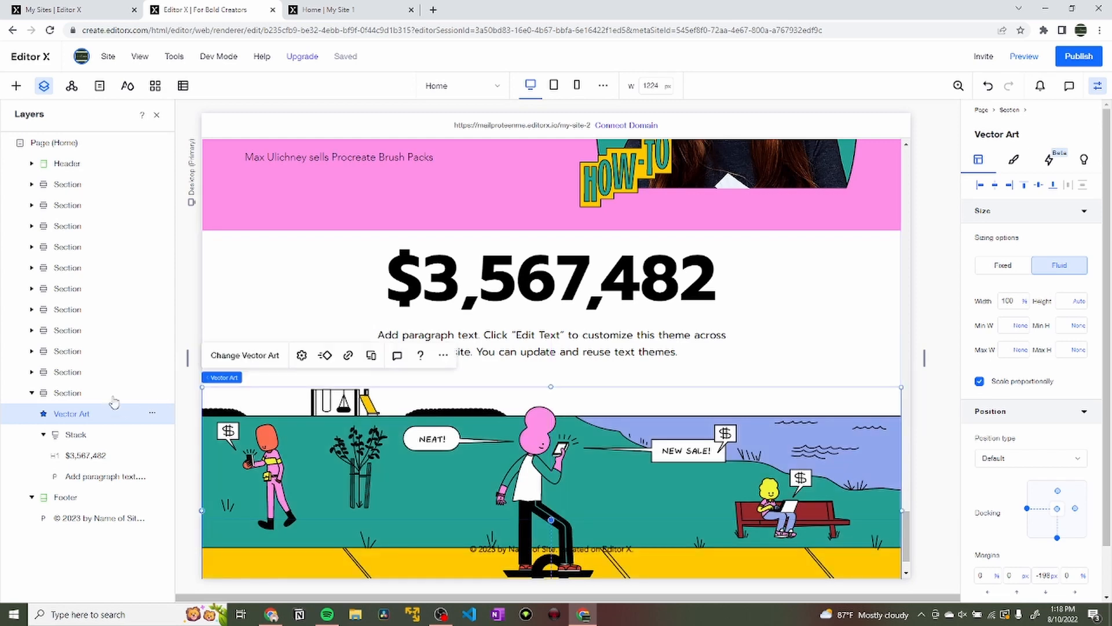
Examine the income section's size and overflow properties and the illustration's Vector Art settings.
click(293, 280)
scroll(294, 272, down, 1)
scroll(294, 272, up, 1)
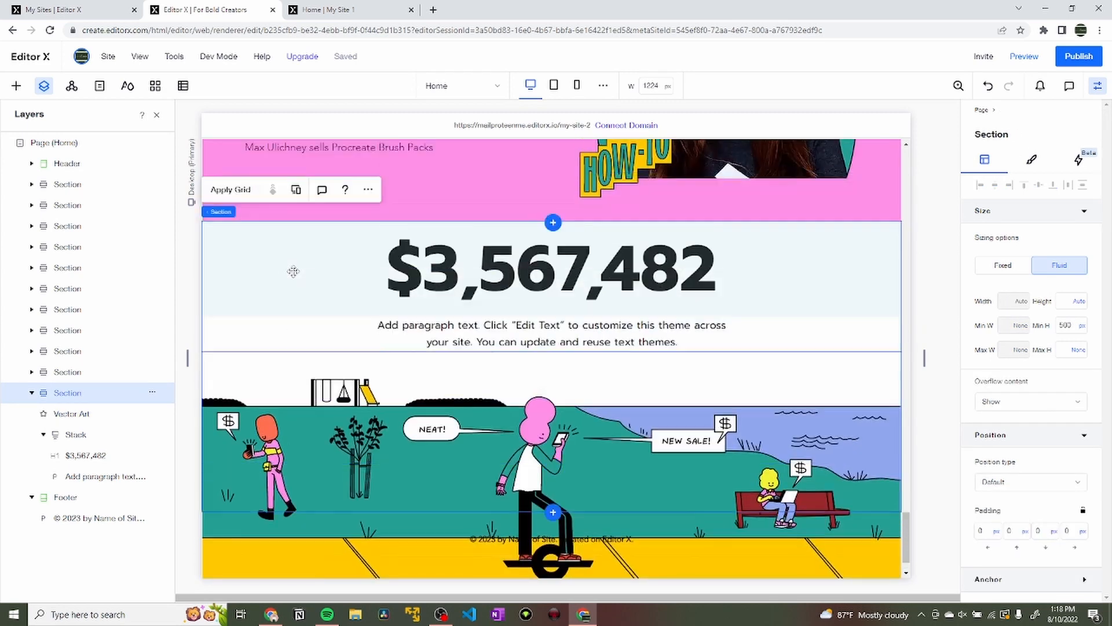
scroll(294, 271, down, 1)
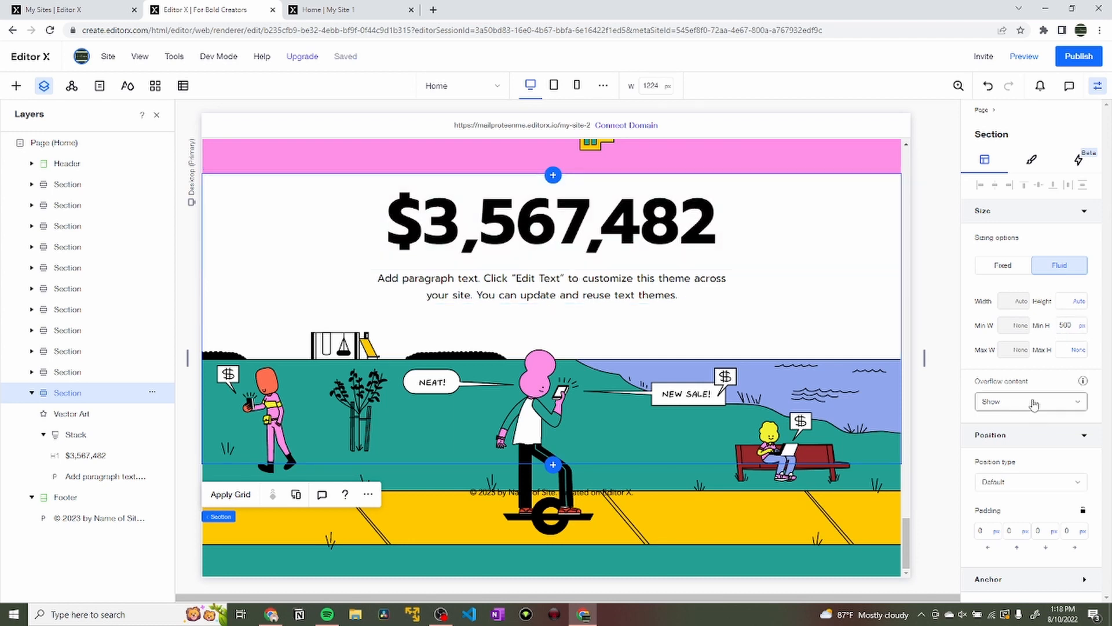
click(777, 385)
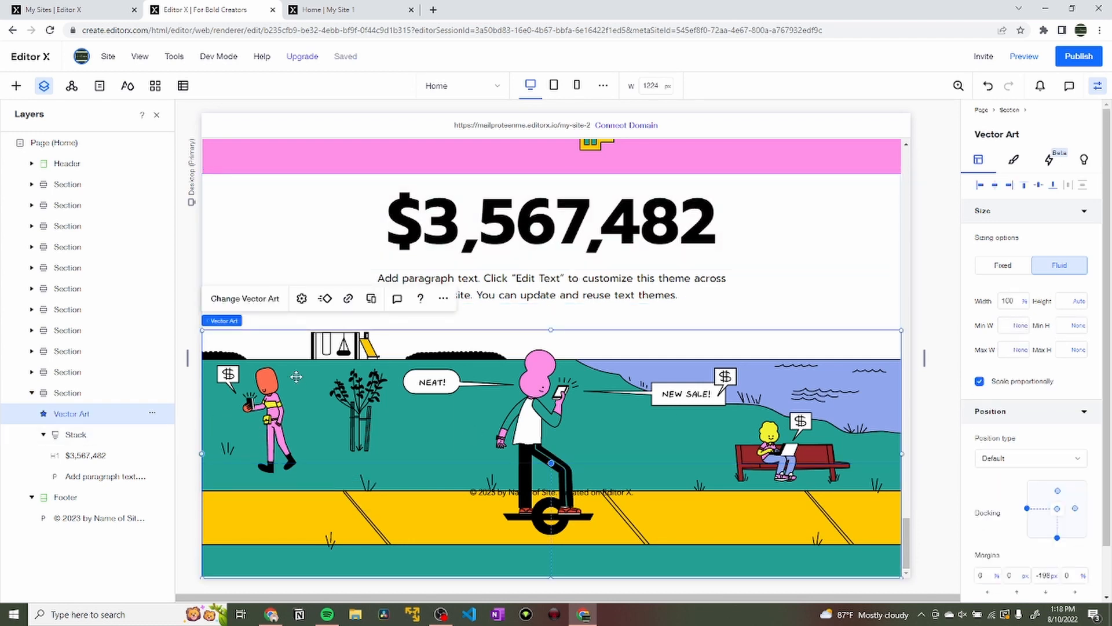
click(302, 299)
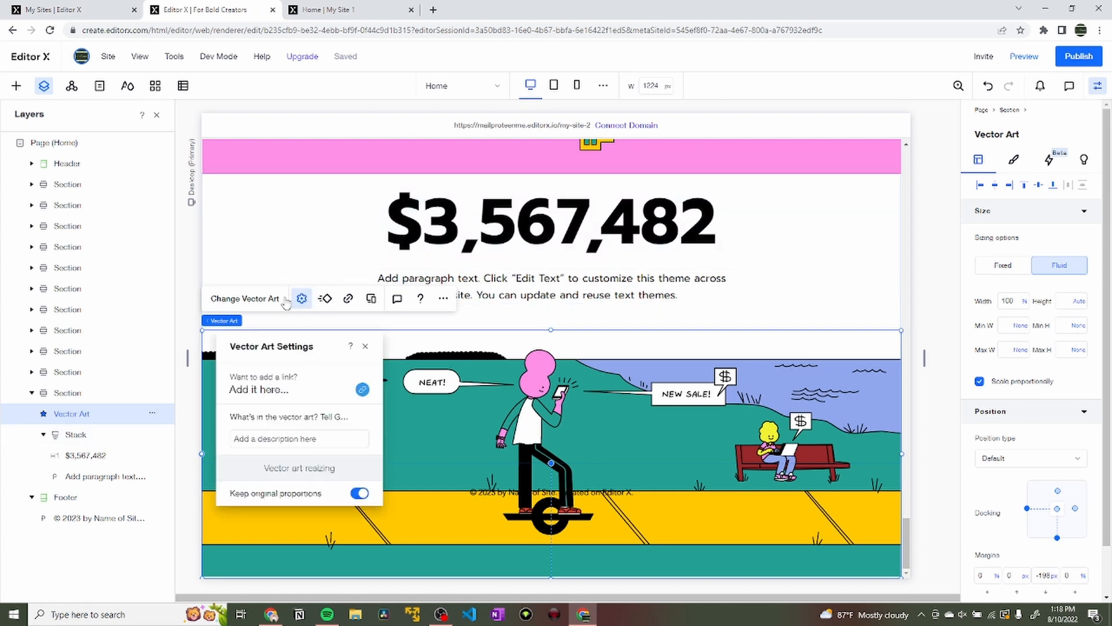
click(364, 350)
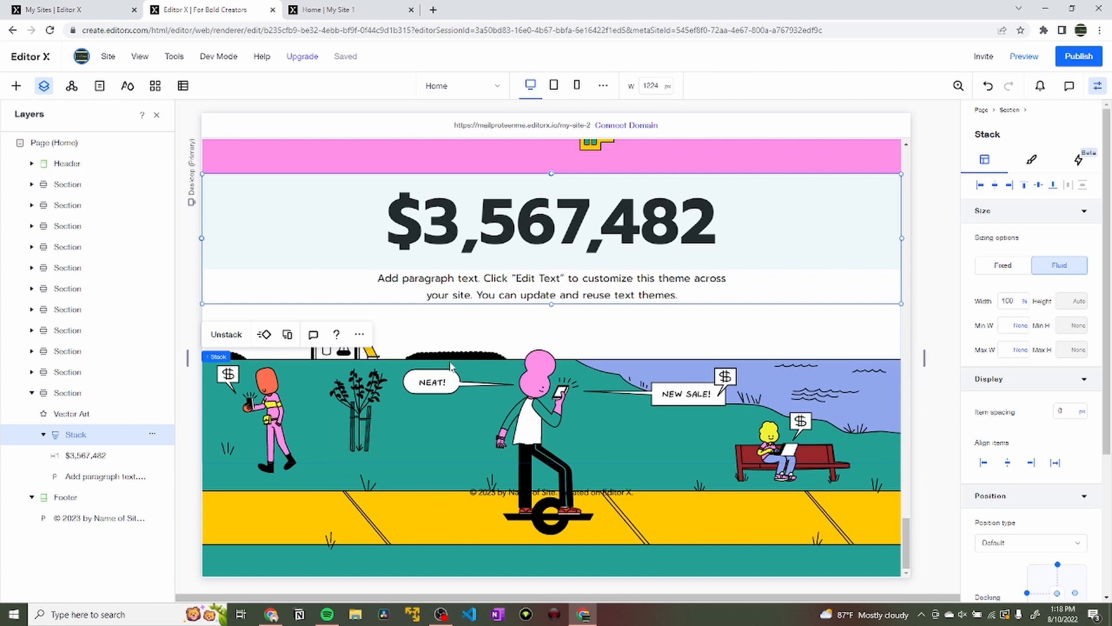
Add the illustration to the text stack and reorder the stack so the paragraph sits between the heading and the illustration.
click(403, 394)
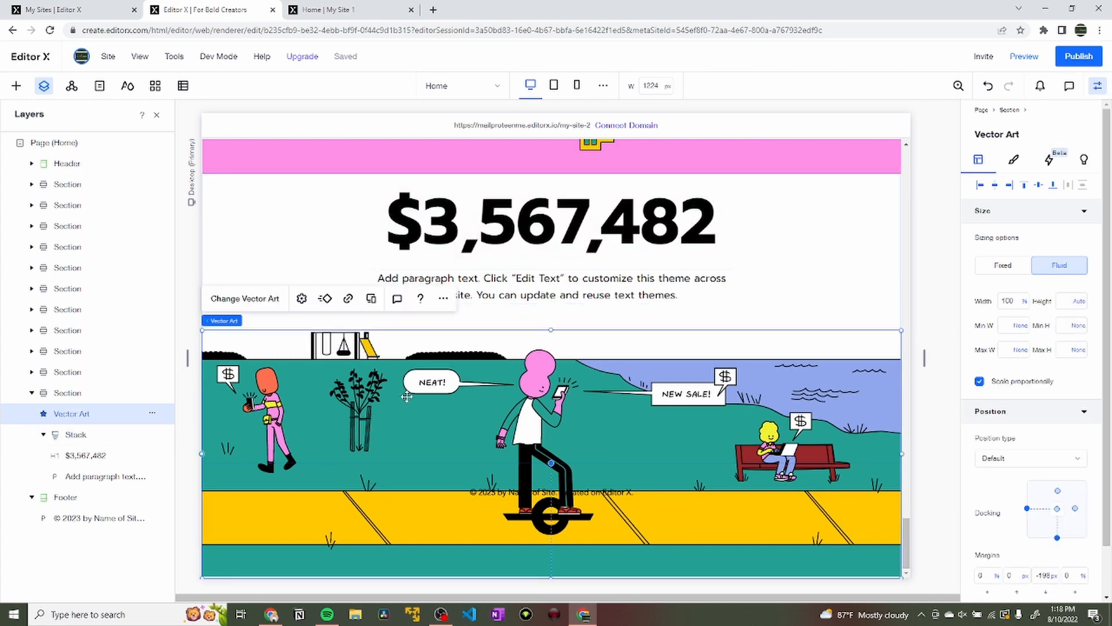
drag(407, 396, 428, 347)
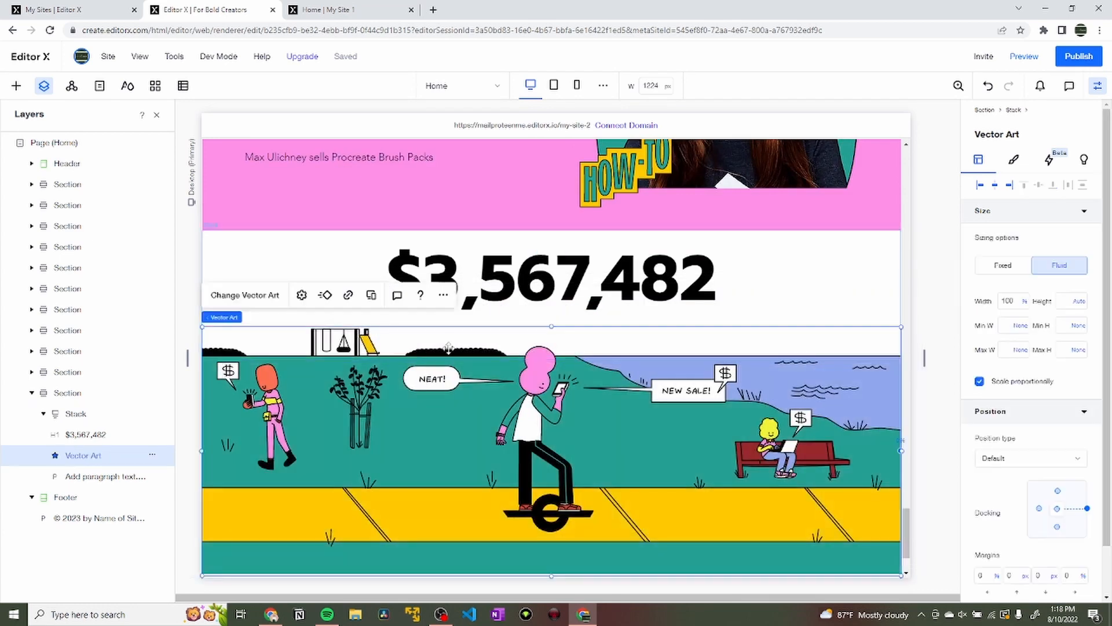
scroll(467, 304, down, 3)
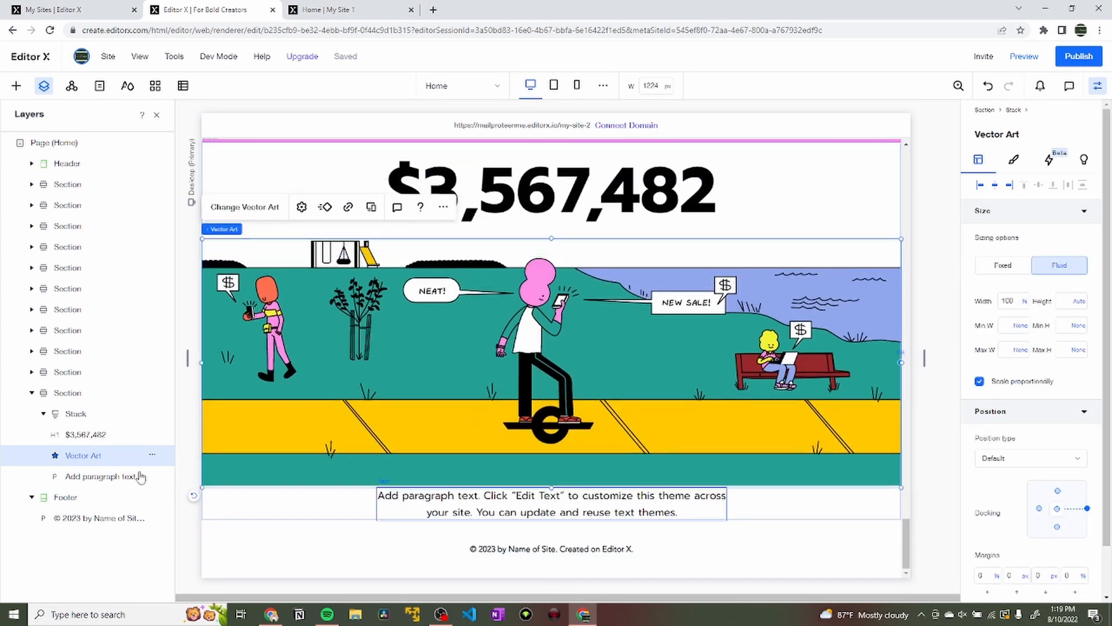
drag(120, 481, 110, 459)
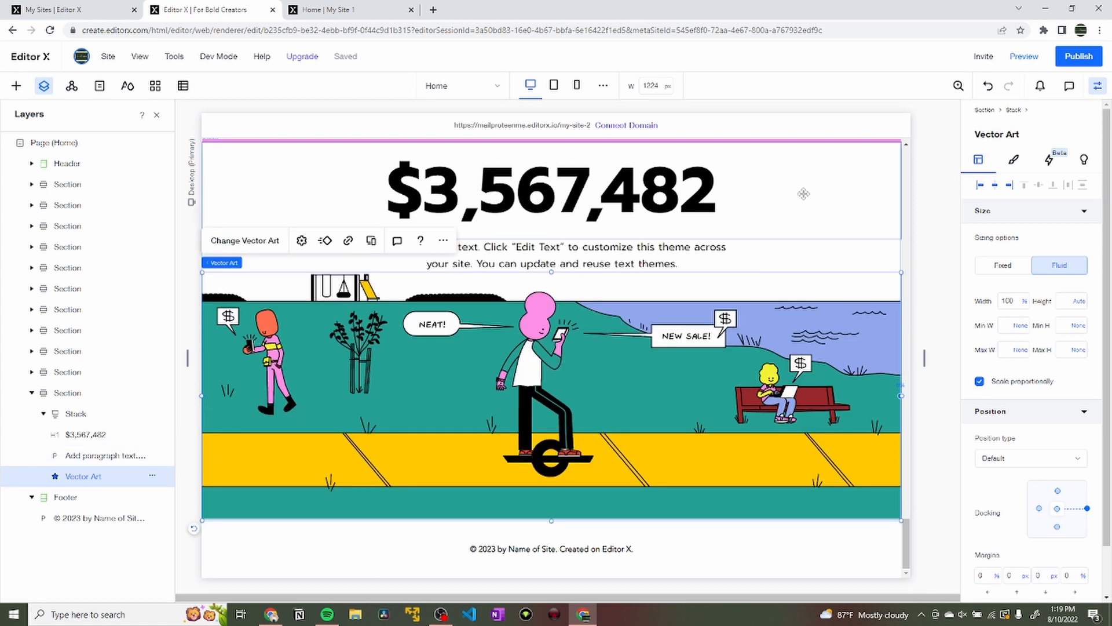
Compare the income section's spacing with the My Site 1 page and set the section's top padding to 5 vw.
click(543, 215)
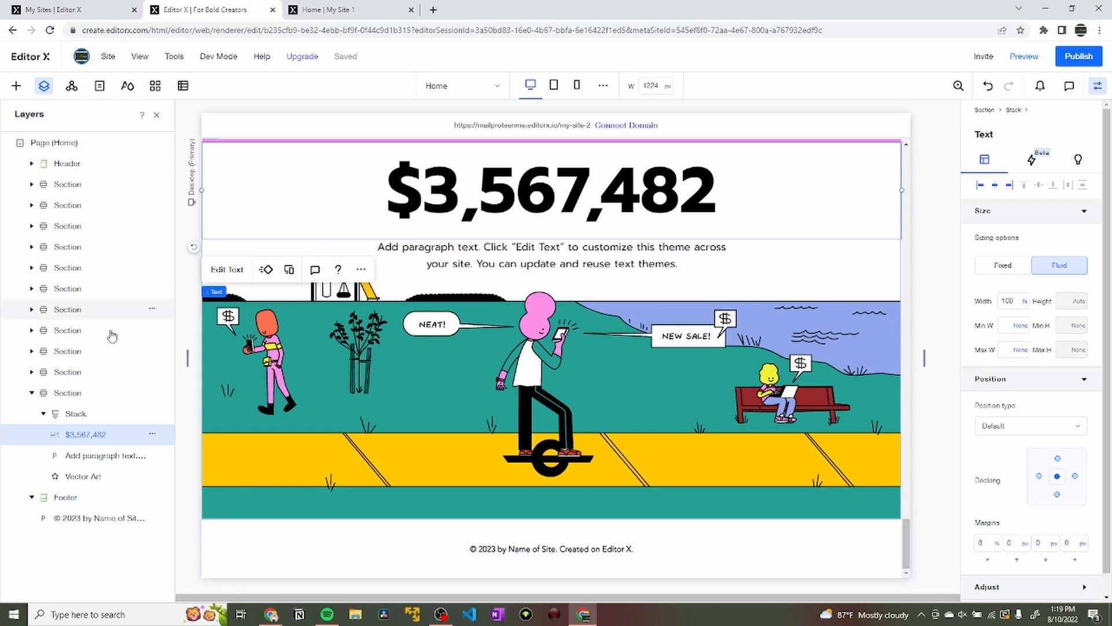
click(82, 394)
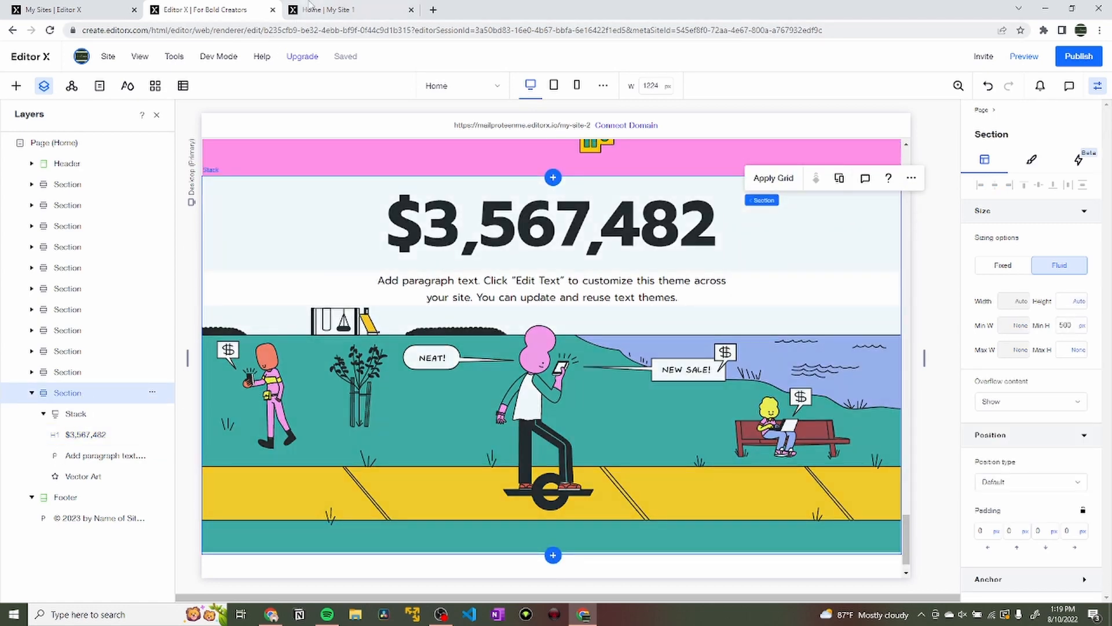
click(309, 6)
scroll(336, 355, up, 2)
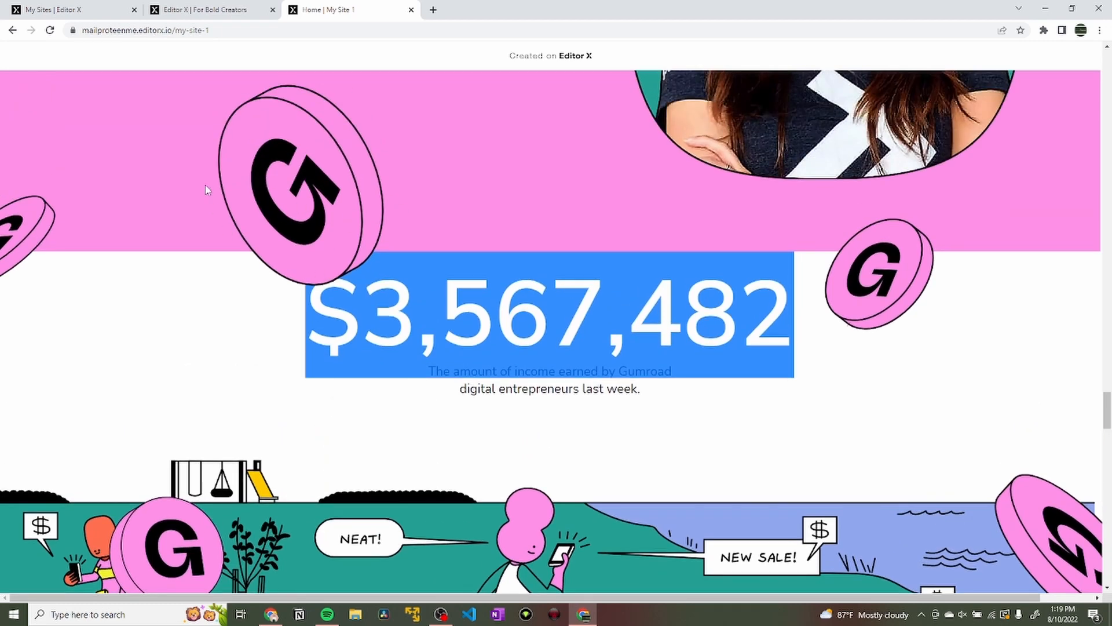
click(184, 6)
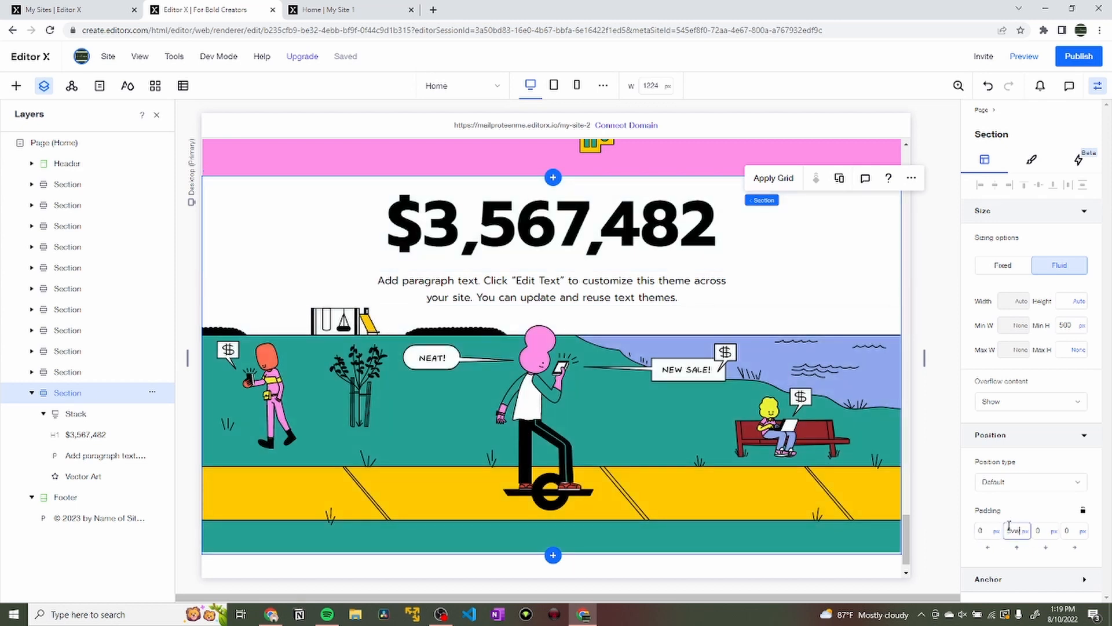
key(Return)
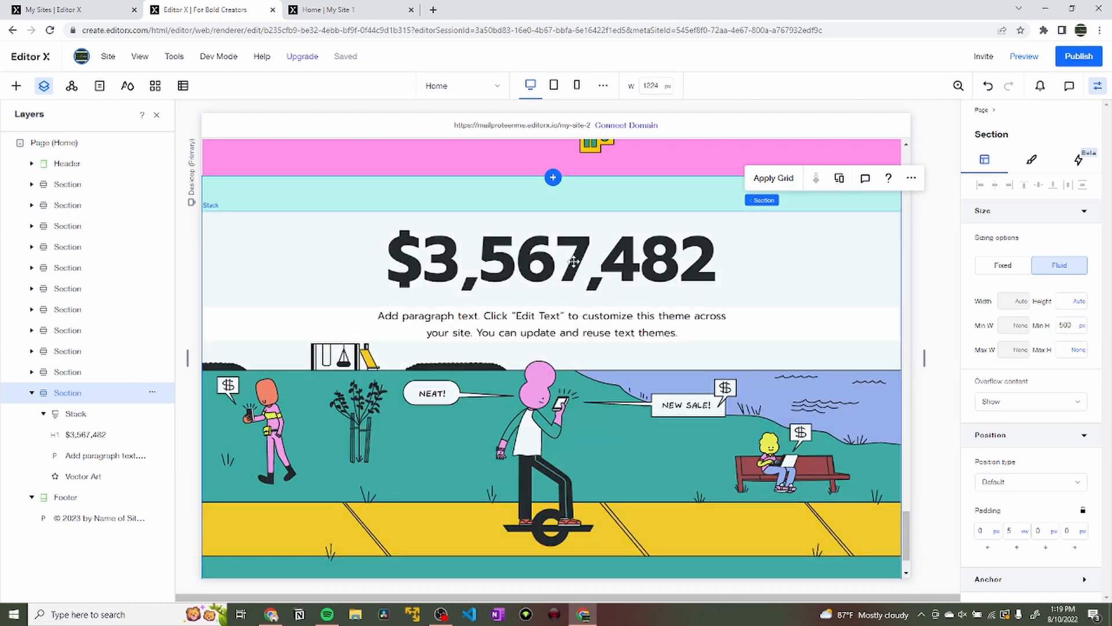
Try to reposition the "$3,567,482" heading and the paragraph together inside the stack.
click(463, 268)
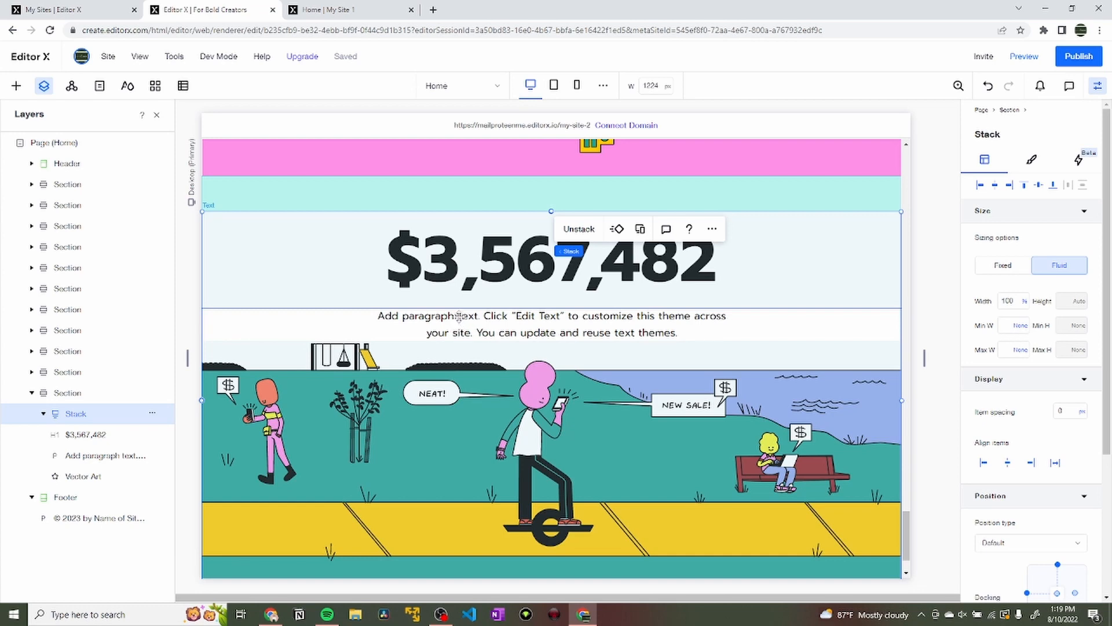
key(Escape)
click(432, 274)
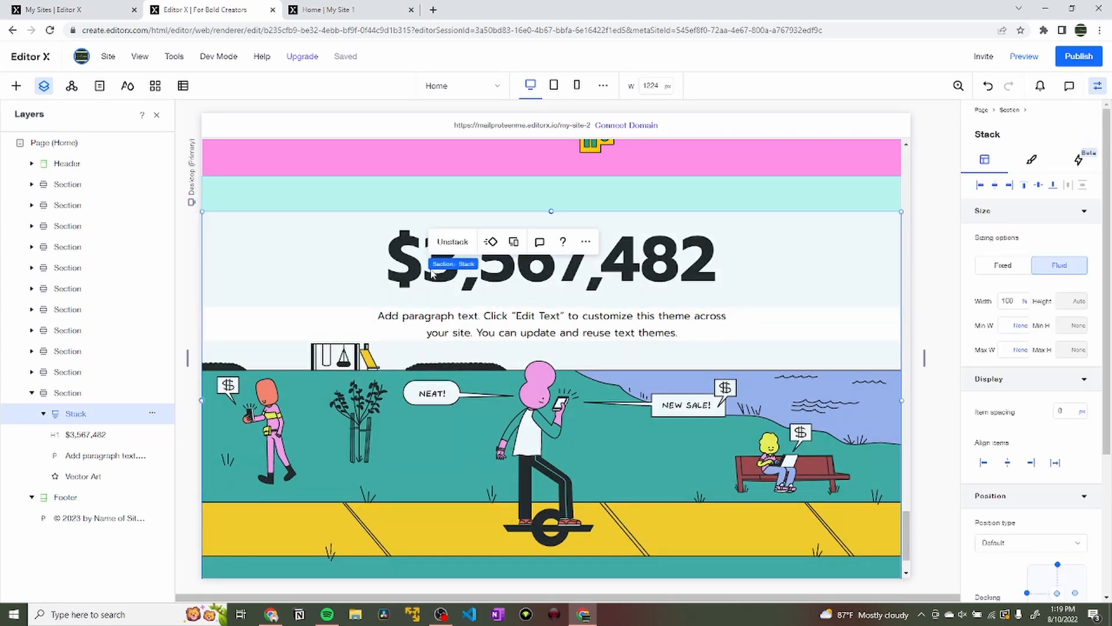
click(405, 283)
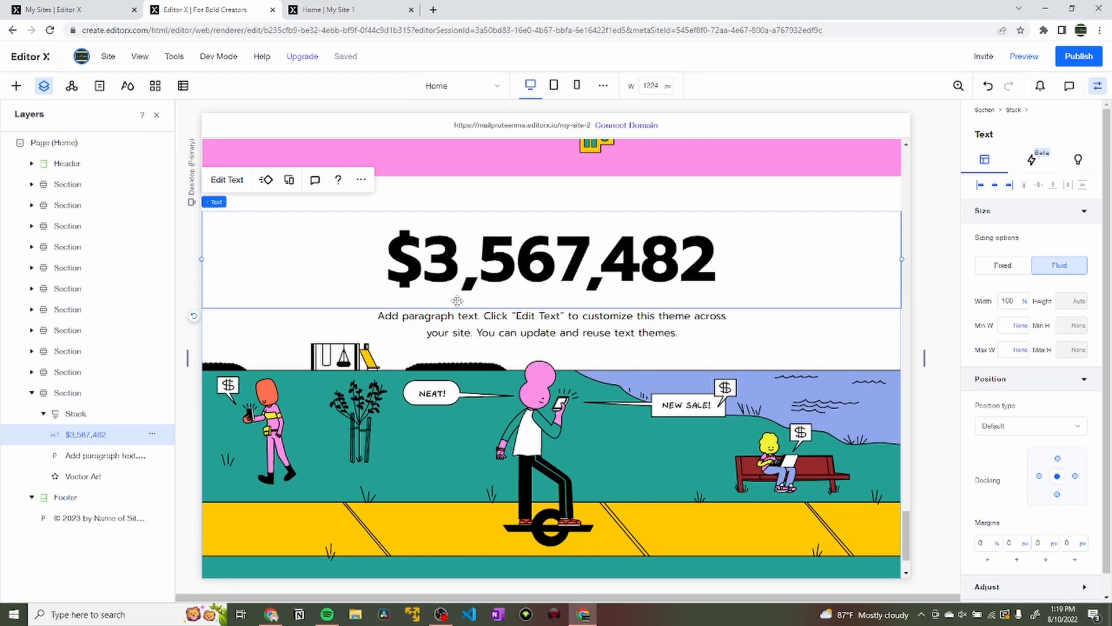
shift+click(451, 317)
drag(432, 274, 432, 258)
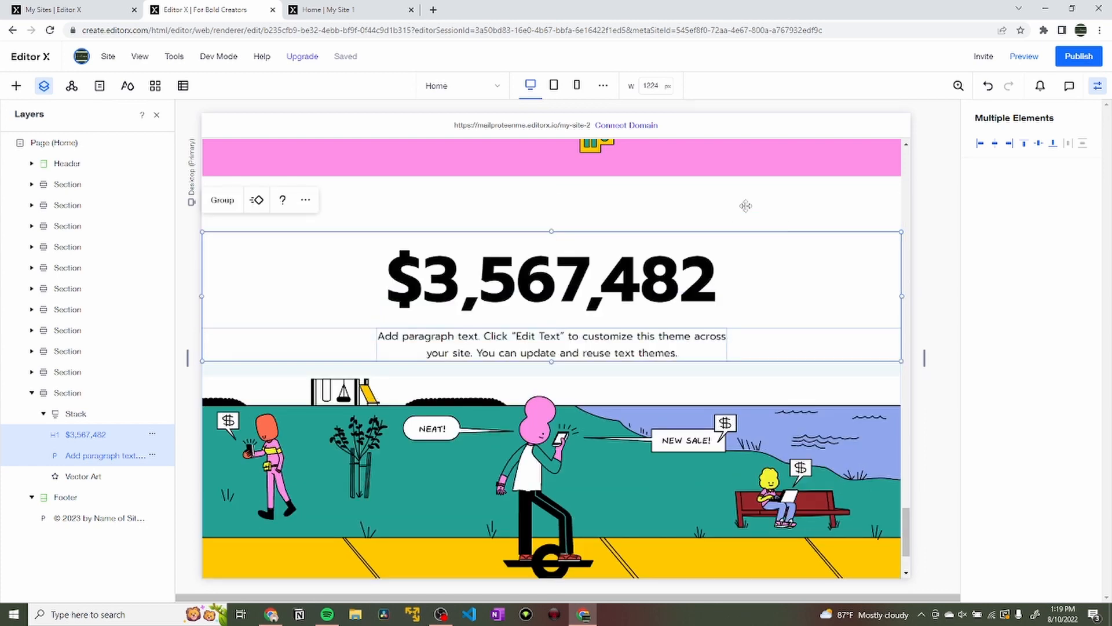
click(845, 222)
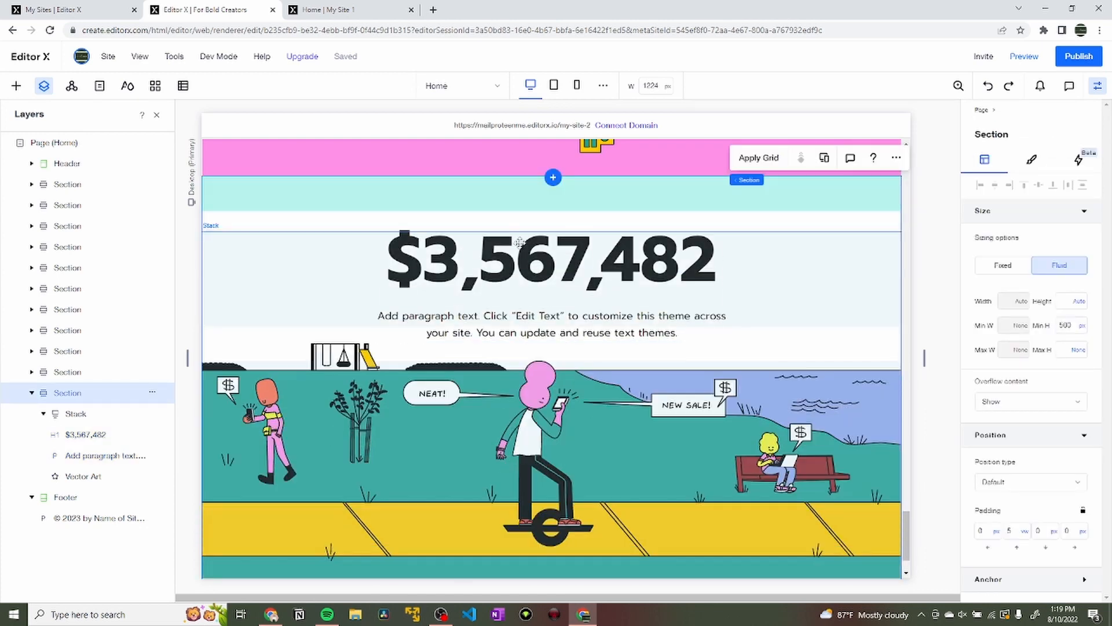
Check the income section on the My Site 1 page and add the income-1.svg coin from the site files to the section.
click(333, 9)
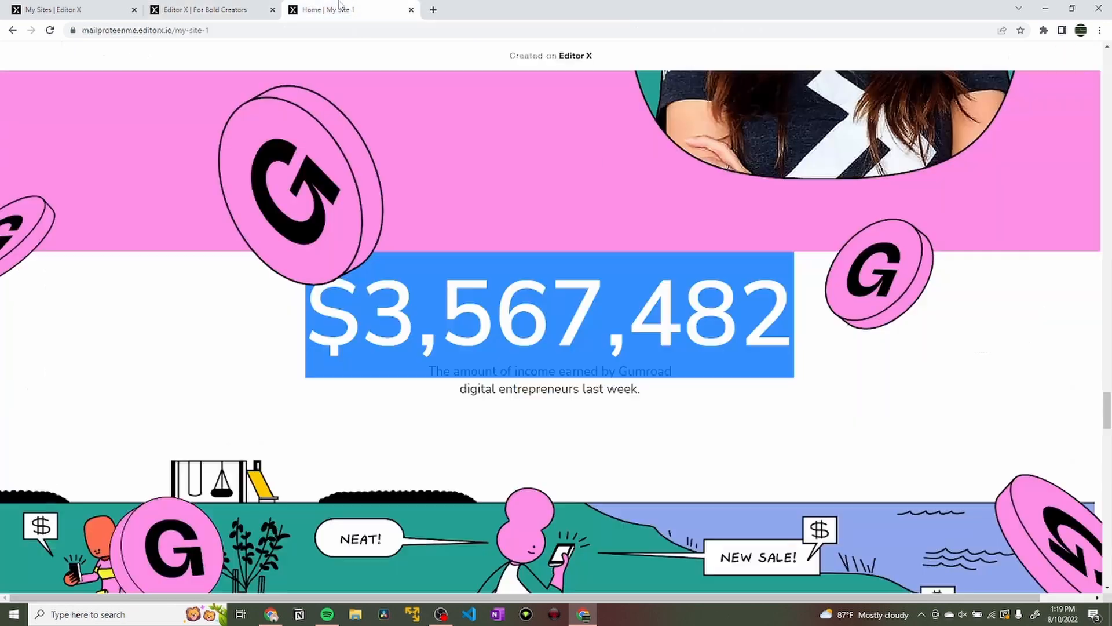
click(224, 9)
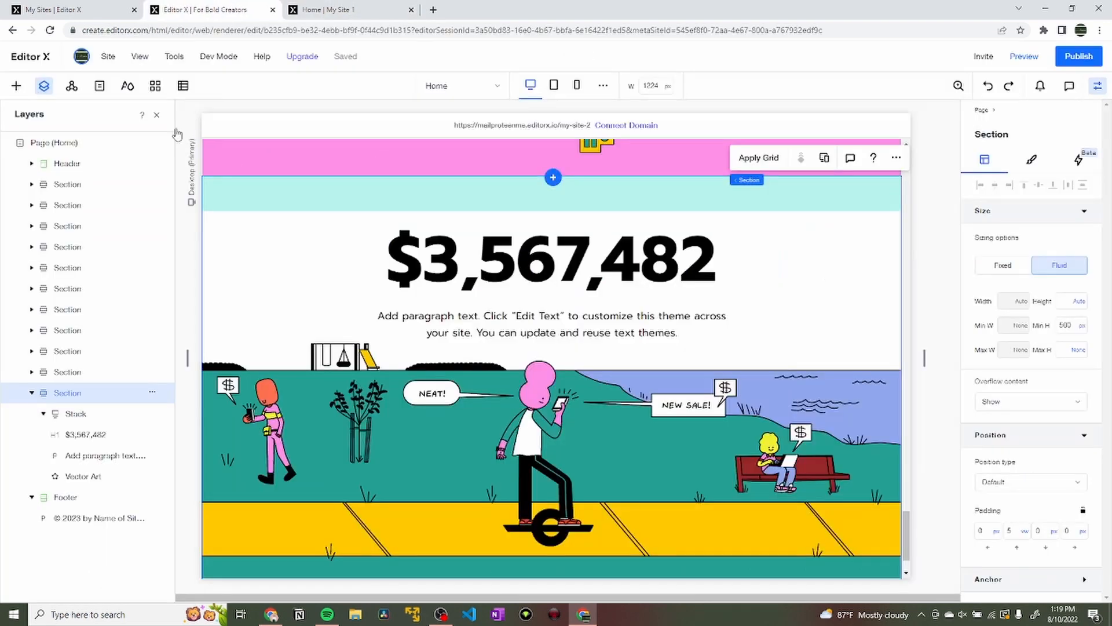
click(20, 89)
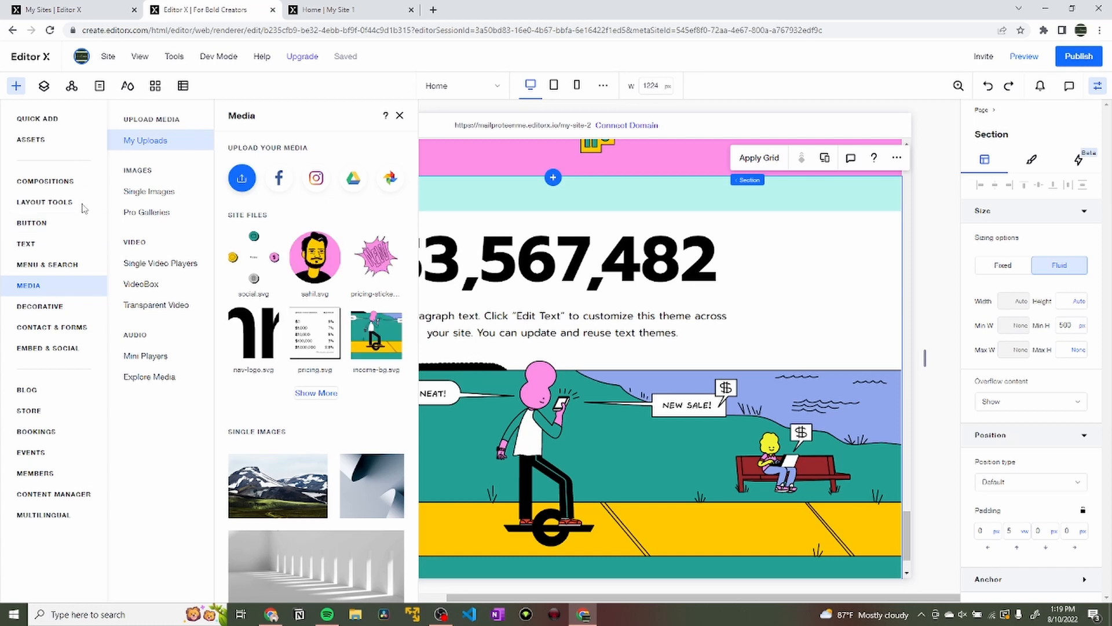
click(312, 394)
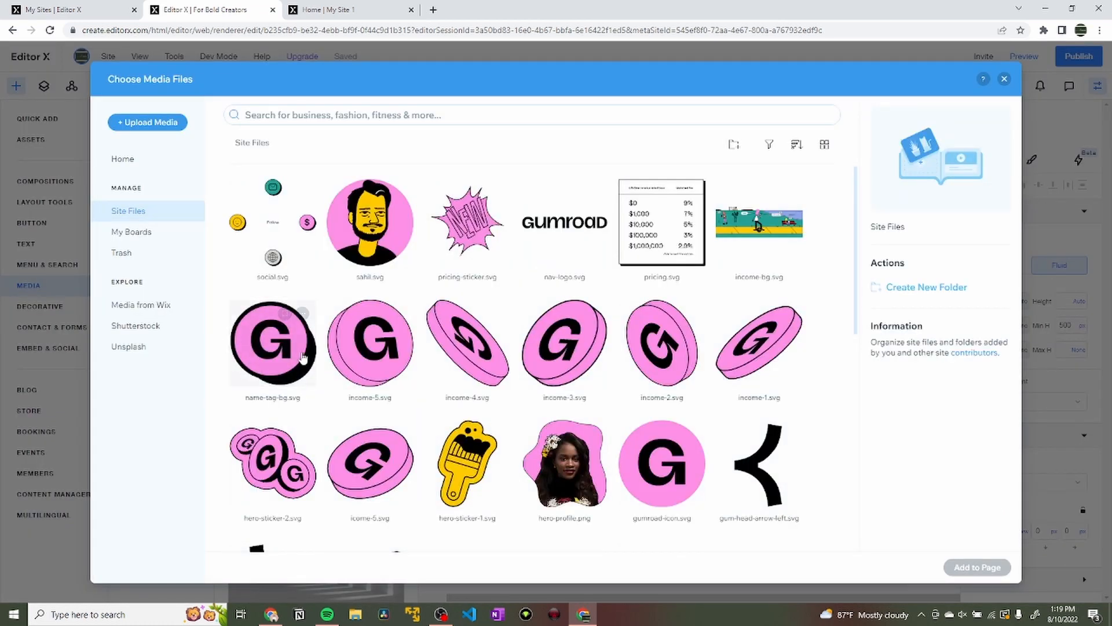
click(756, 348)
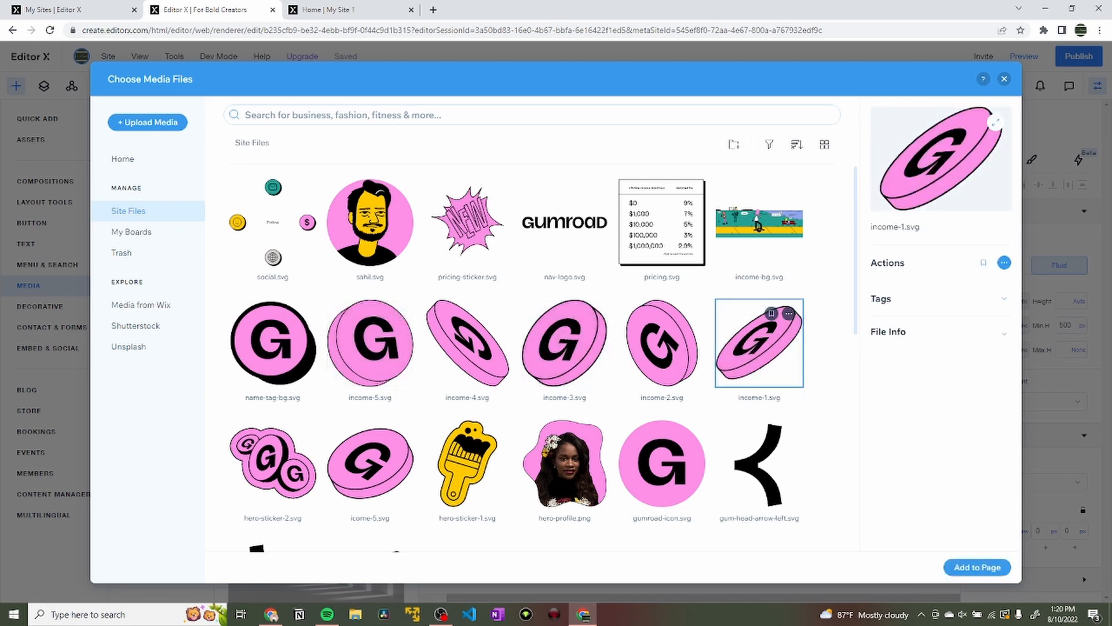
click(977, 567)
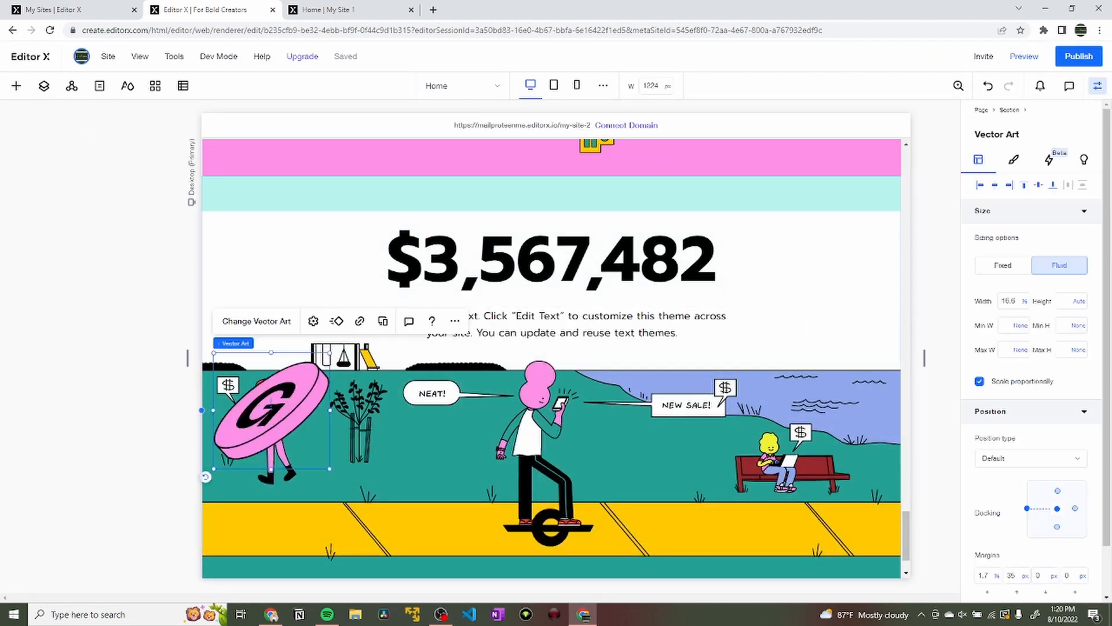
Compare the coin's placement with My Site 1 and set its left and top margins to -6 vw.
click(305, 8)
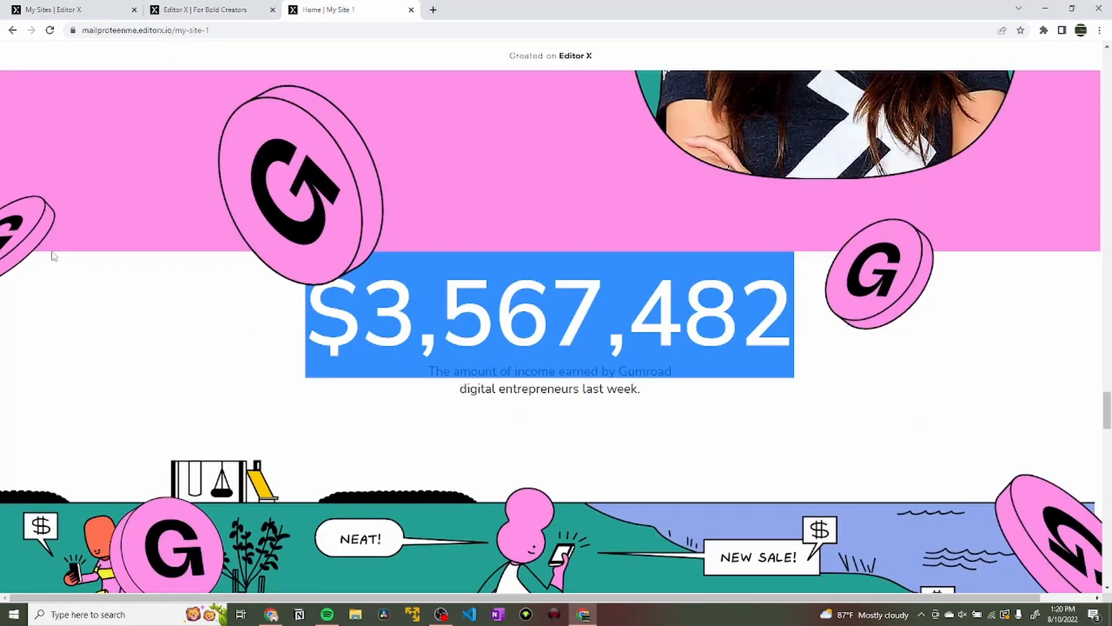
click(202, 10)
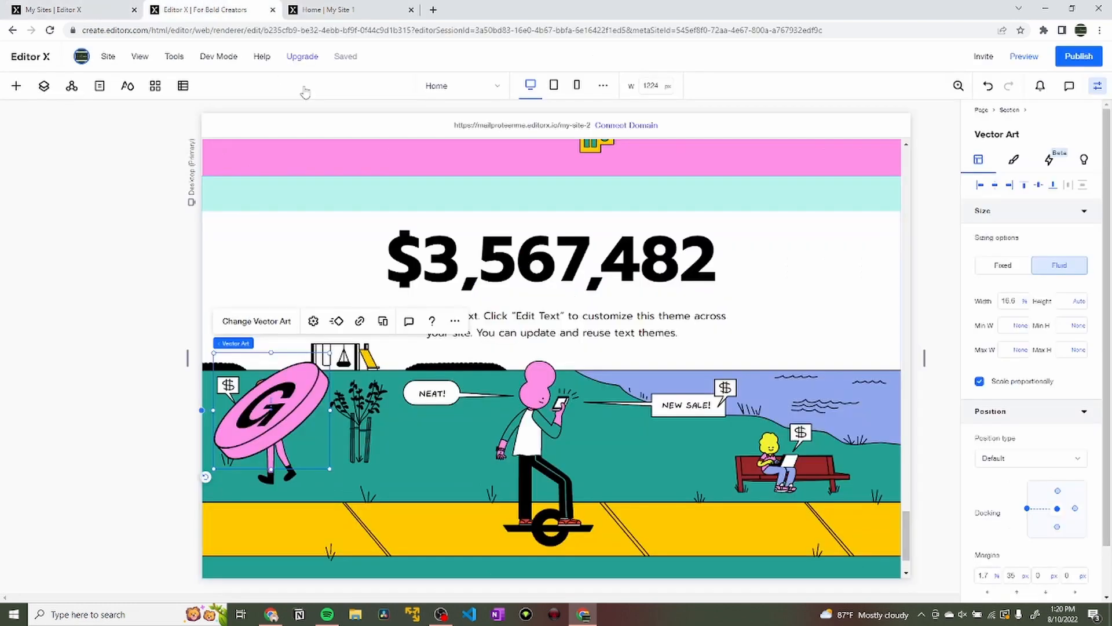
click(984, 575)
text(-6 vw)
key(Return)
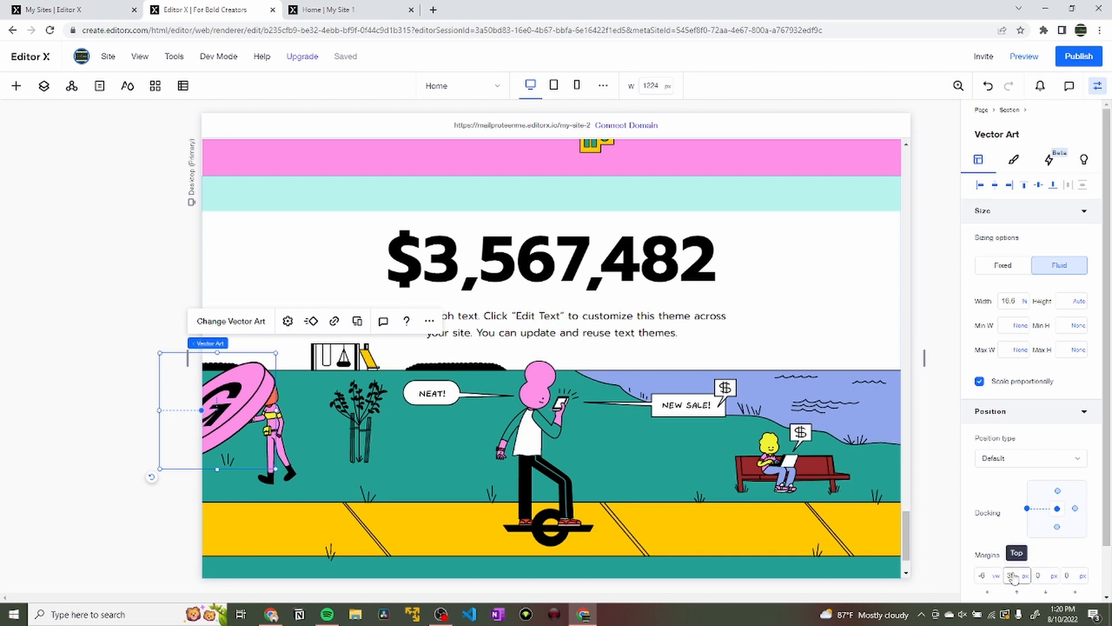
click(1045, 577)
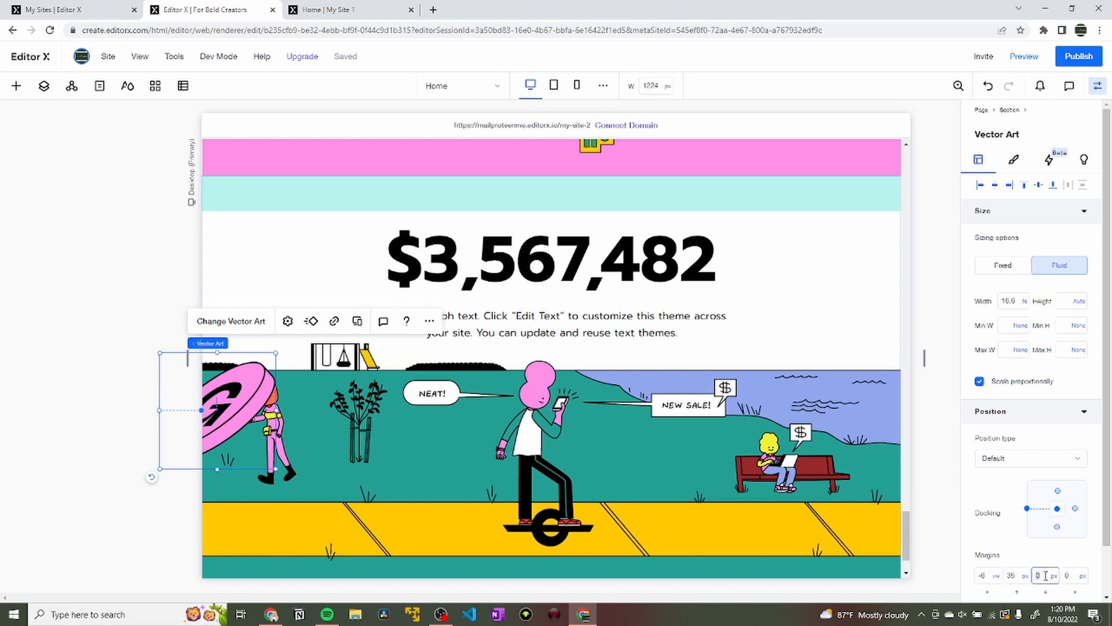
click(1010, 577)
key(Return)
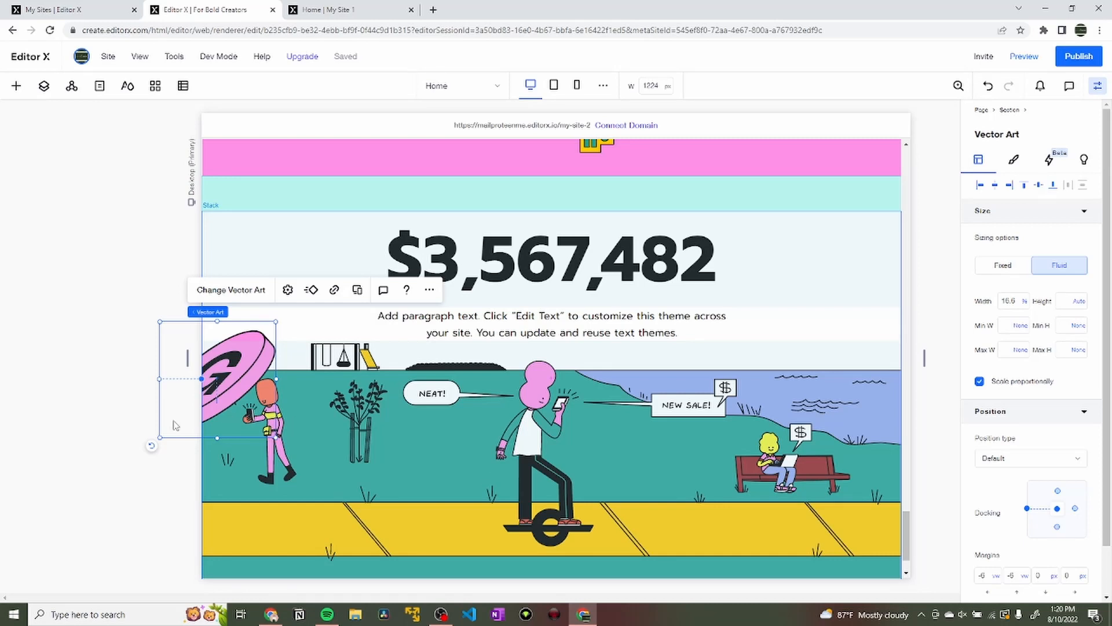
drag(229, 346, 273, 340)
key(ctrl+z)
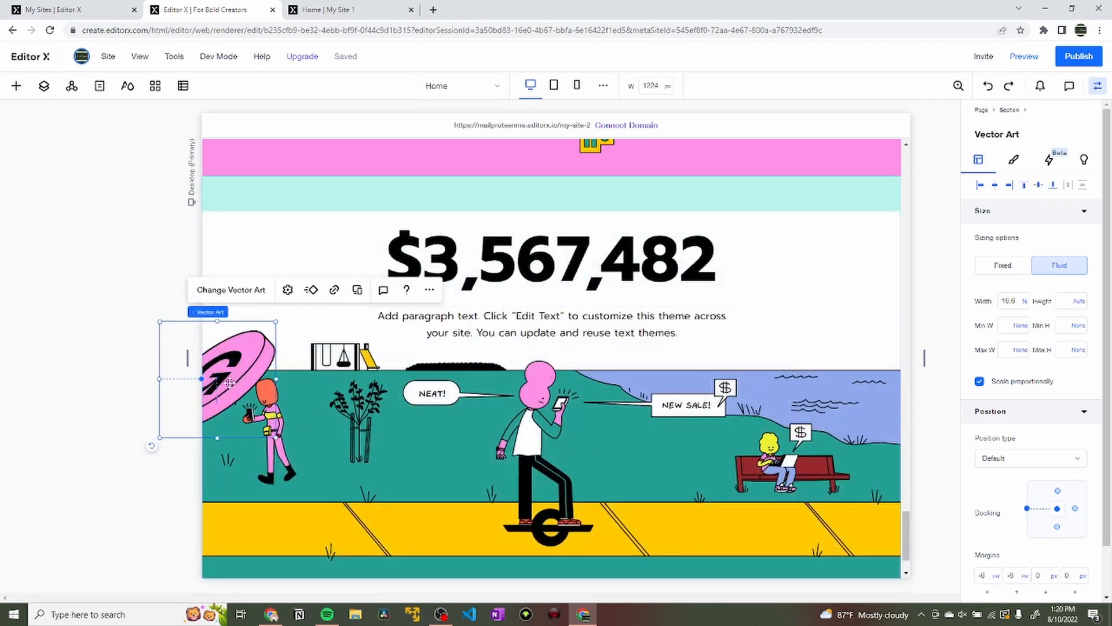
drag(216, 378, 216, 414)
scroll(380, 319, down, 4)
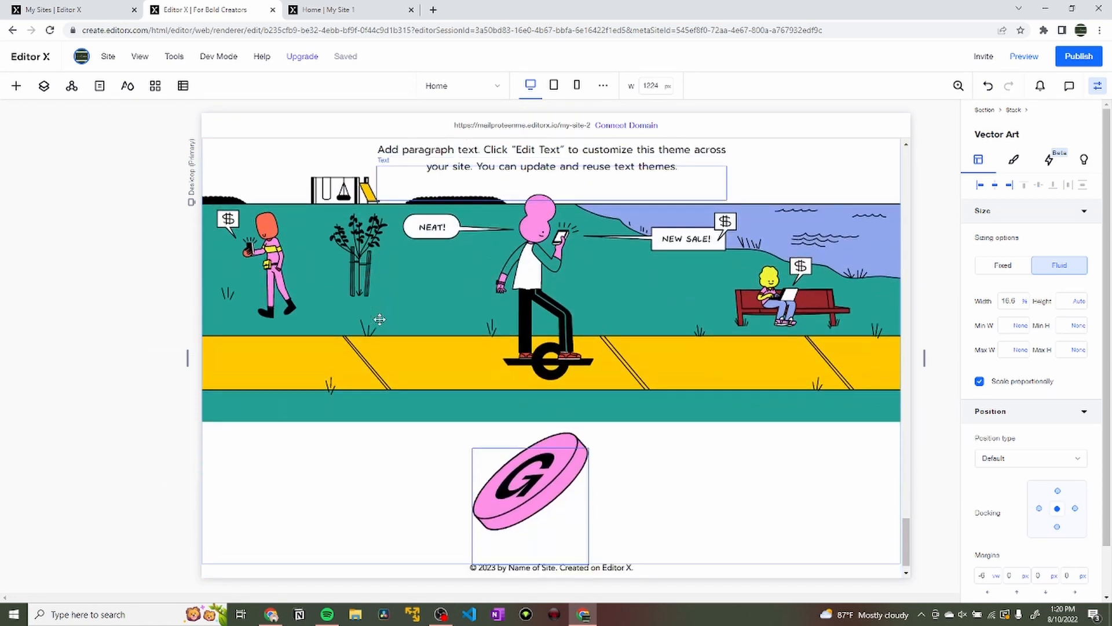
key(ctrl+z)
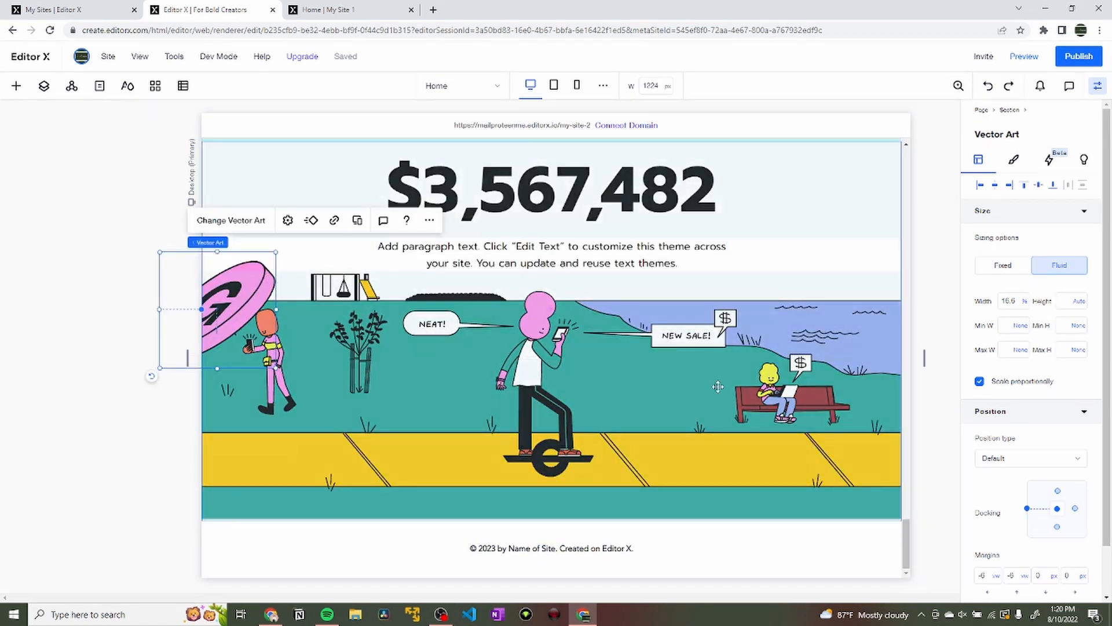
Try top margins of -3 vw and 10 vw on the income-1 coin.
click(1015, 575)
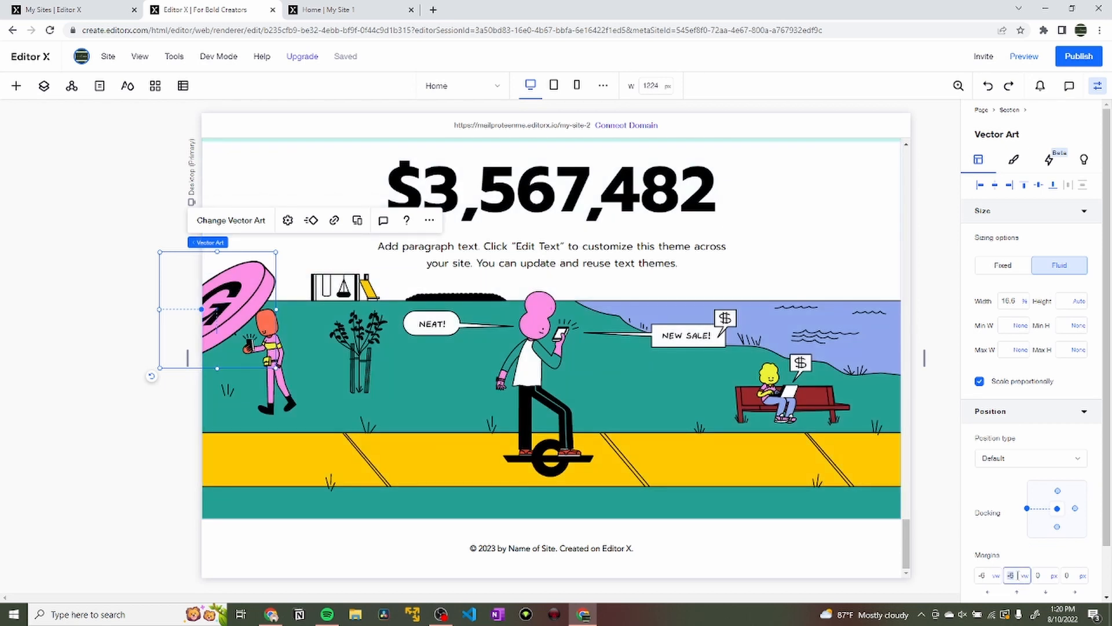
text(-3)
key(Return)
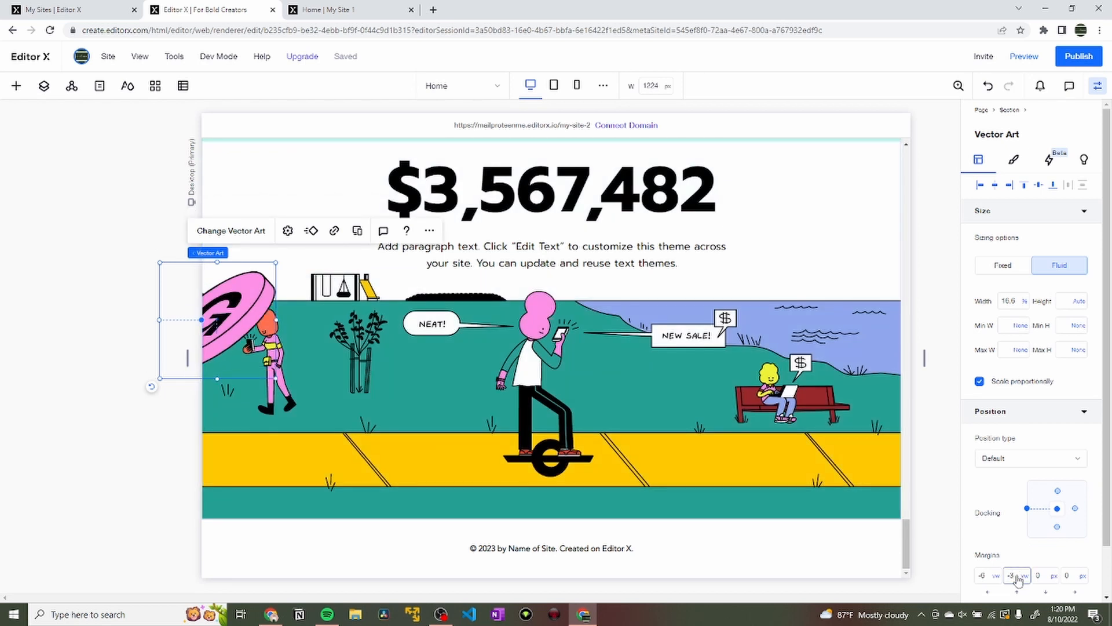
click(1018, 576)
text(10)
key(Return)
click(1017, 576)
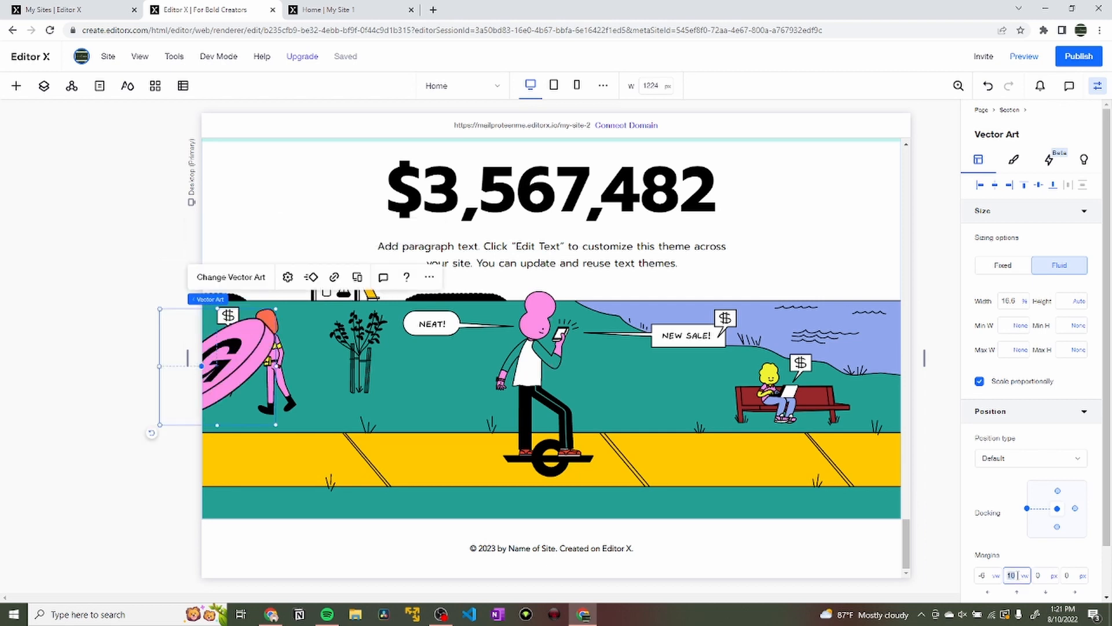
Dock the income-1 coin to the top of the section and set its top margin to -1 vw.
click(1058, 490)
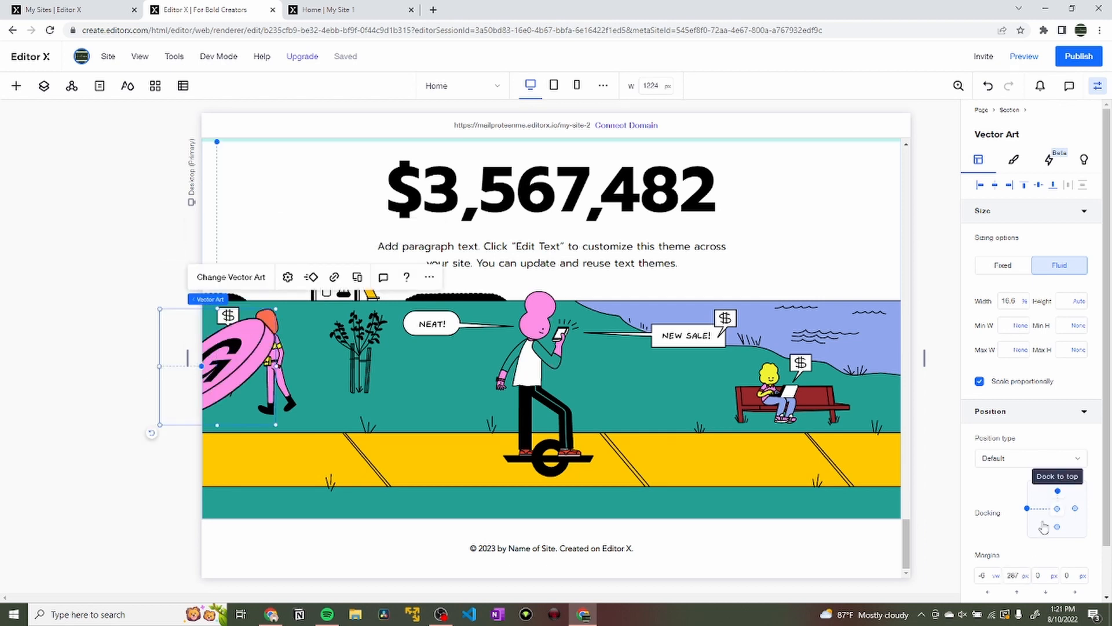
click(1018, 576)
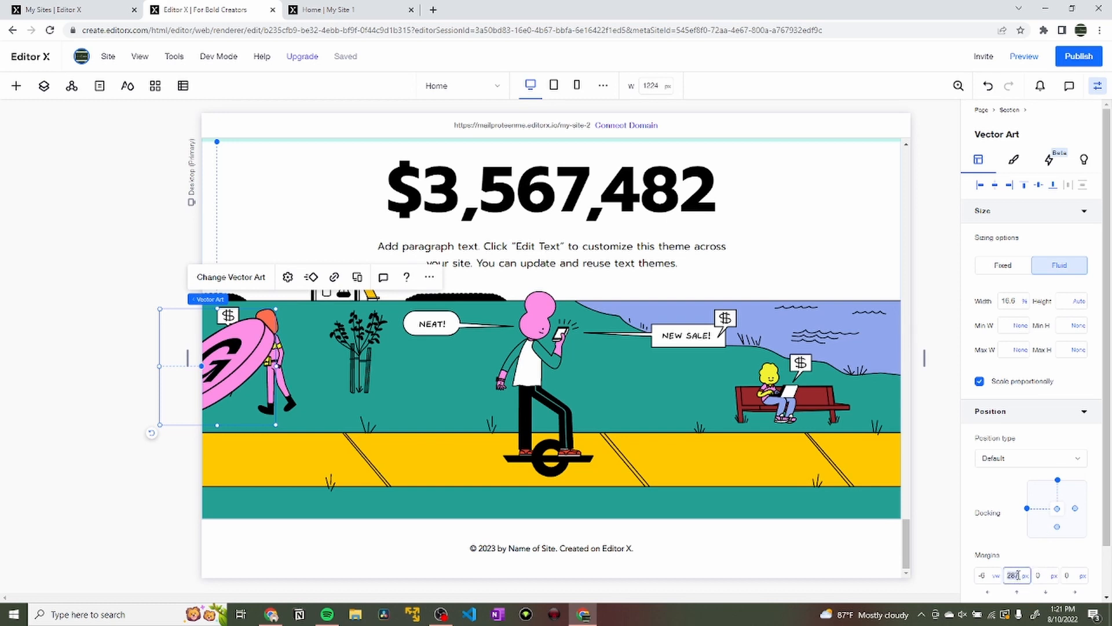
text(-1vw)
key(Return)
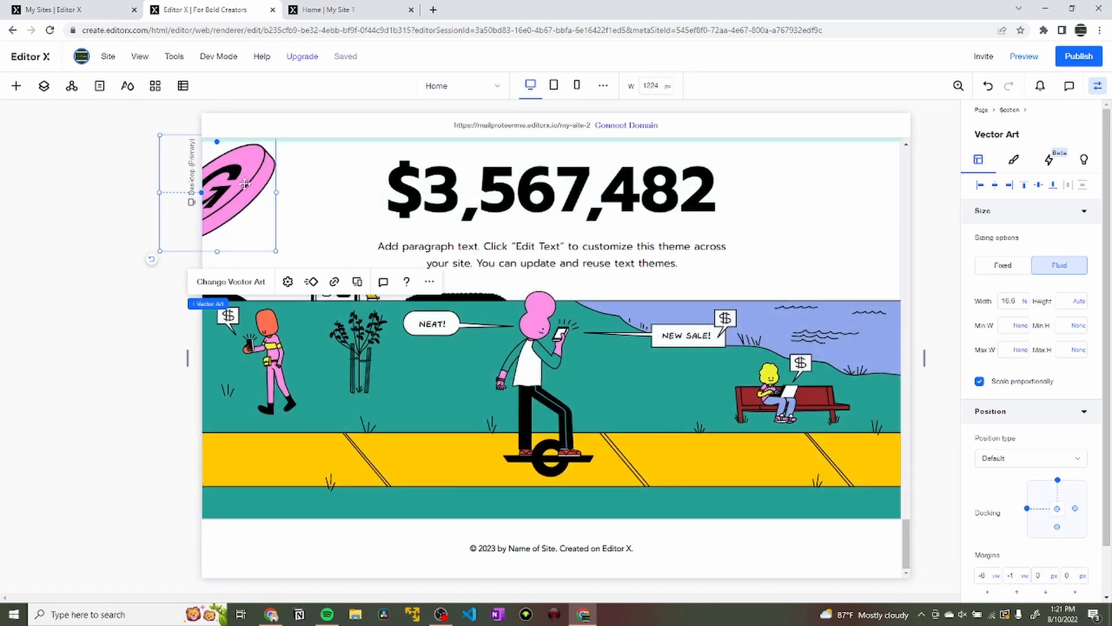
Duplicate the income-1 coin and change the copy's artwork to income-2.svg.
mouse_move(245, 184)
mouse_down()
mouse_move(275, 209)
mouse_move(384, 249)
mouse_move(347, 400)
mouse_move(238, 405)
mouse_move(244, 185)
mouse_up()
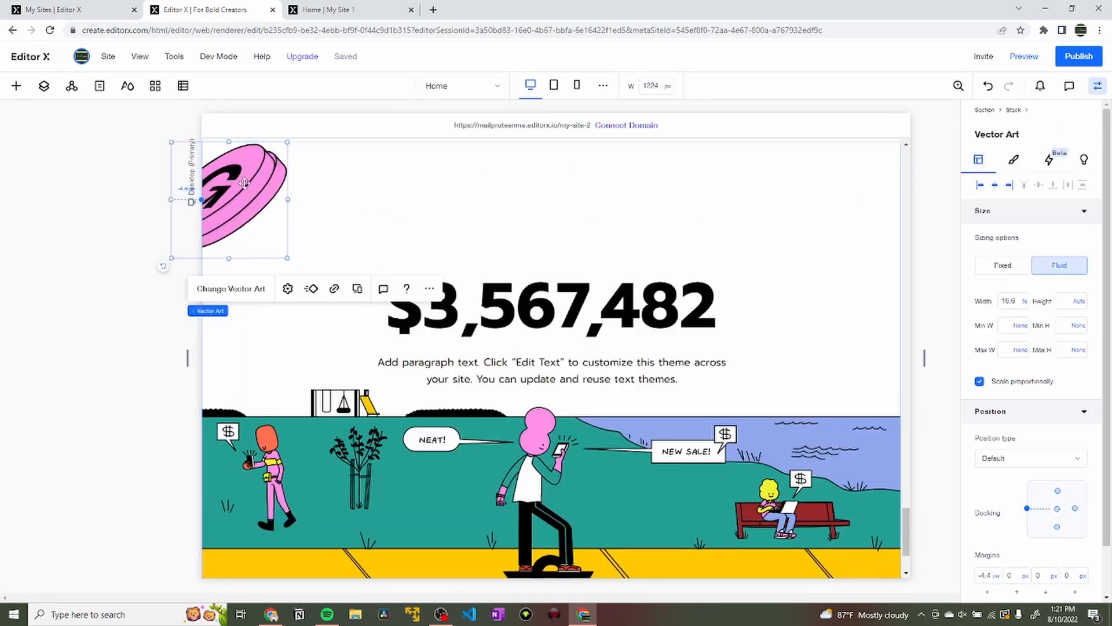
click(227, 293)
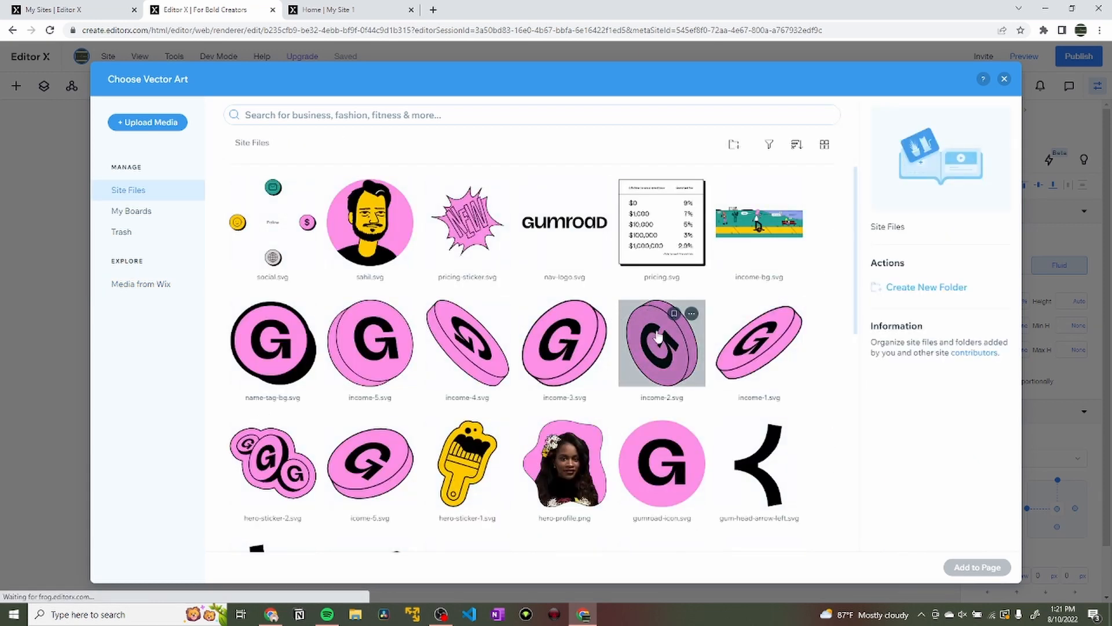
click(978, 568)
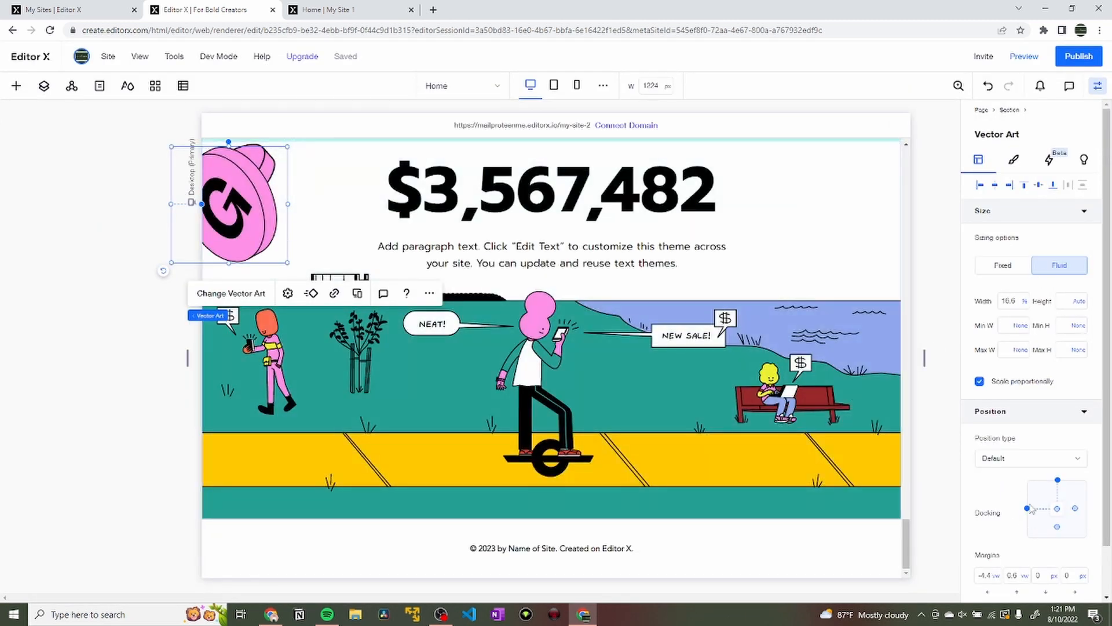
Set the income-2 coin's left margin to 20 vw and its top margin to -10 vw.
click(986, 579)
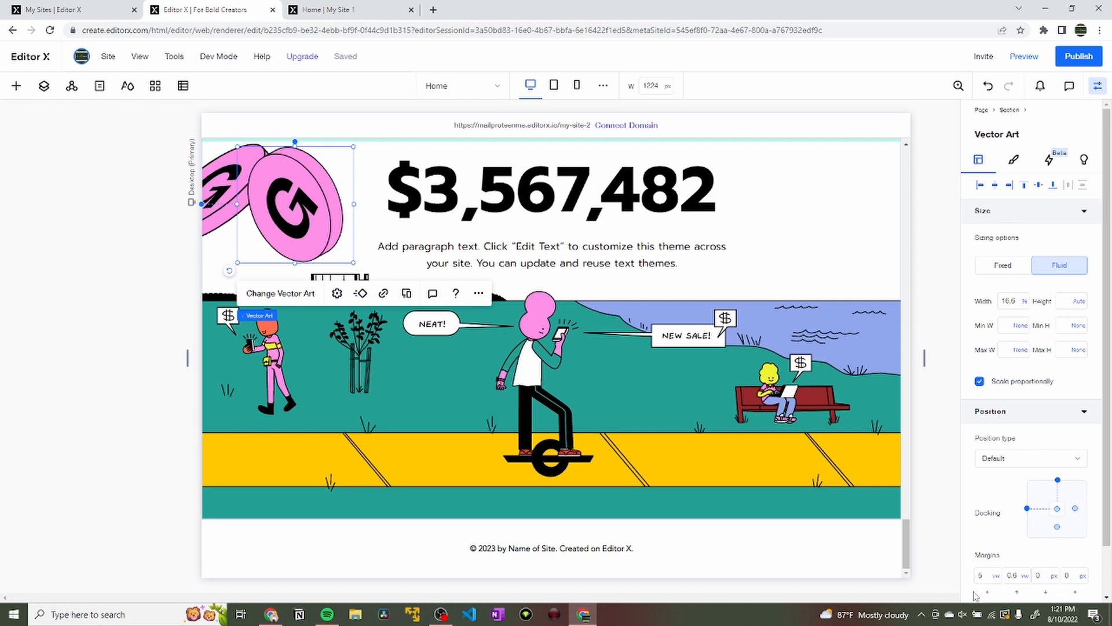
click(984, 576)
text(25)
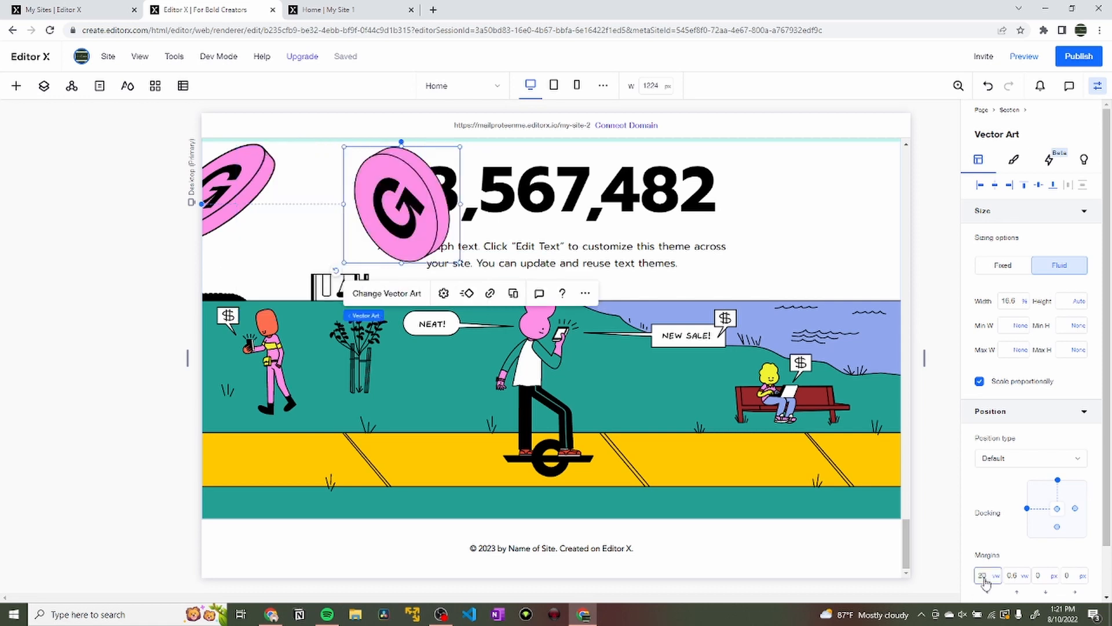
click(1019, 575)
scroll(892, 560, up, 3)
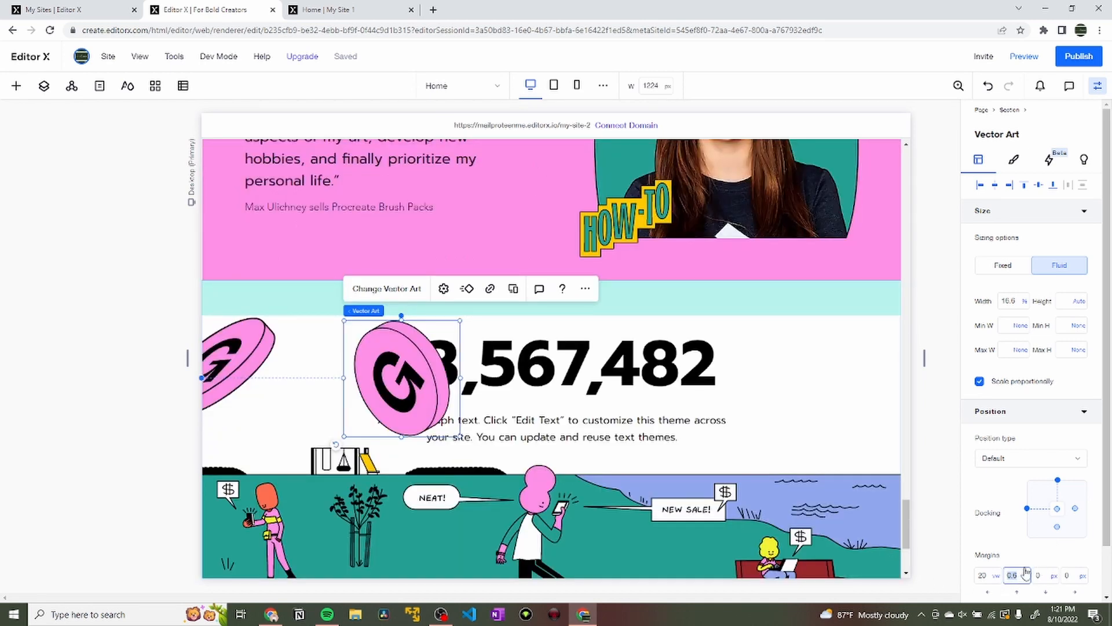
text(10)
key(Return)
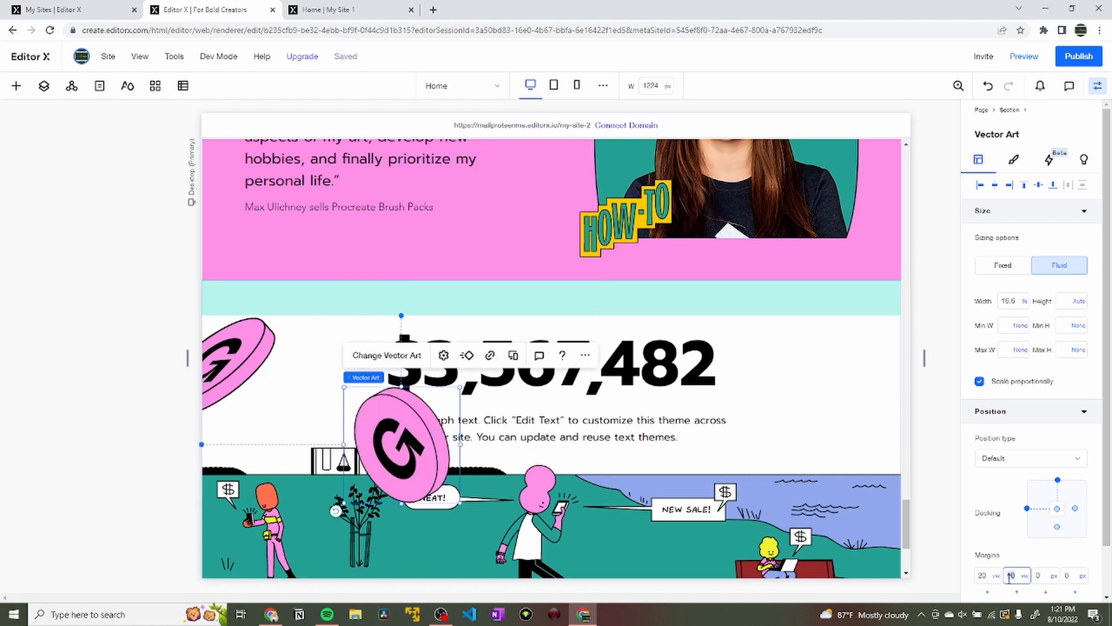
text(-)
key(Return)
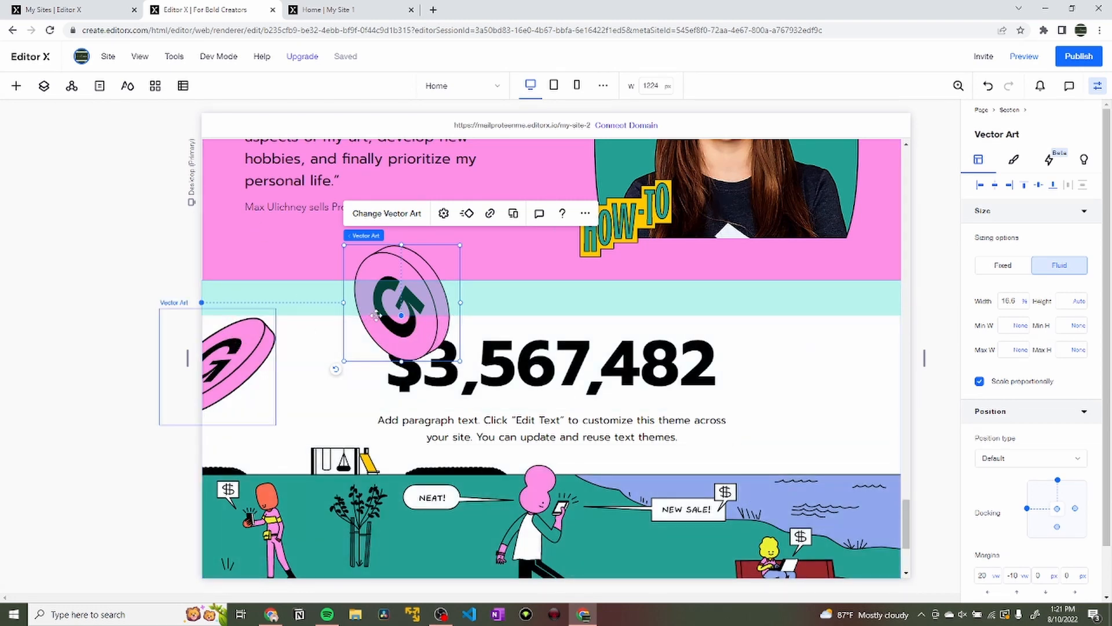
Duplicate the income-2 coin and change the copy's artwork to income-3.svg.
drag(374, 314, 385, 325)
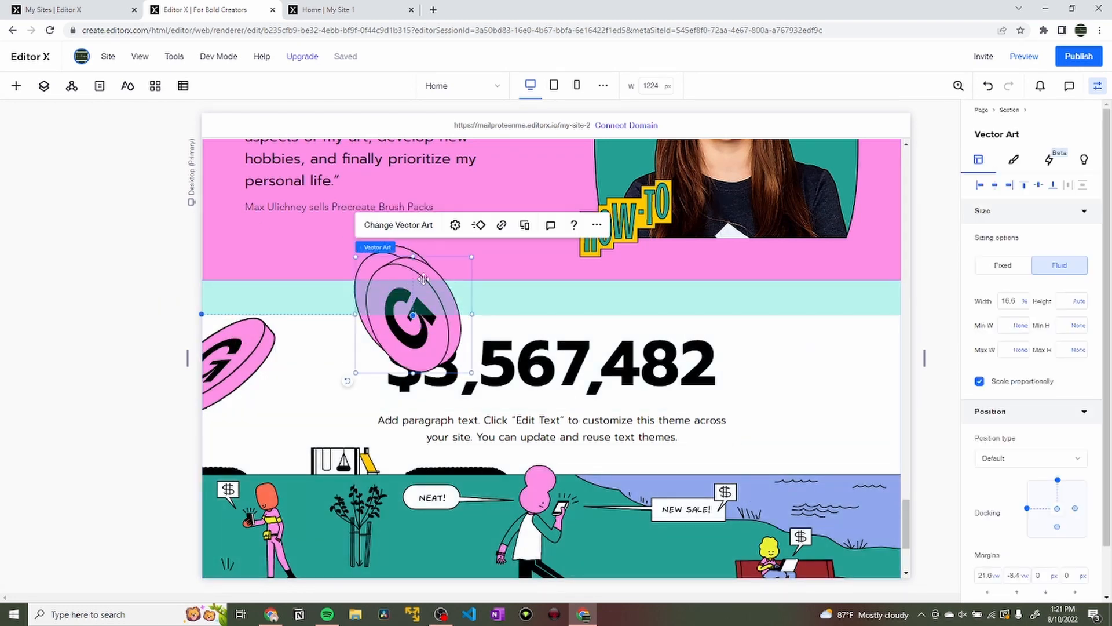
click(397, 226)
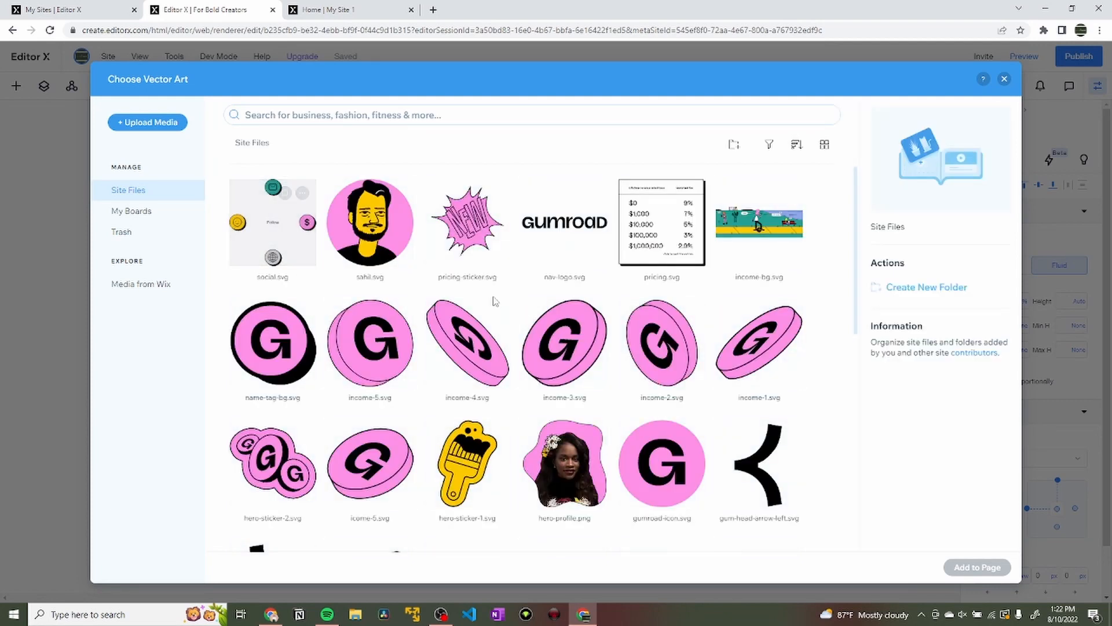
click(559, 339)
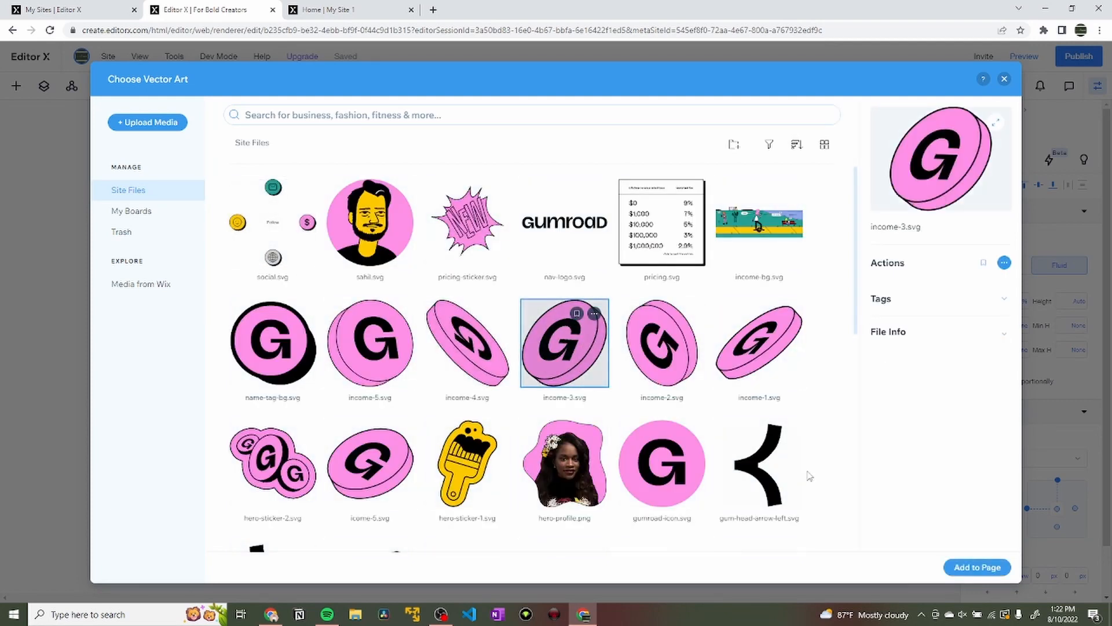
click(978, 568)
Check the third coin's placement on My Site 1, dock the income-3 coin to the right and set its right margin to 5 vw.
click(341, 7)
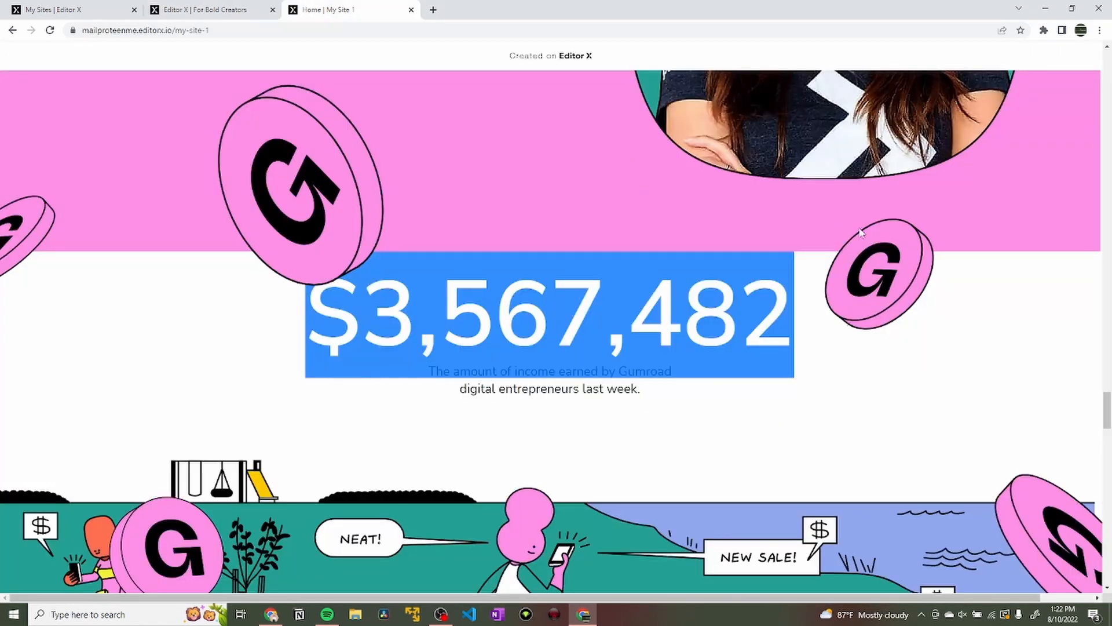
click(209, 9)
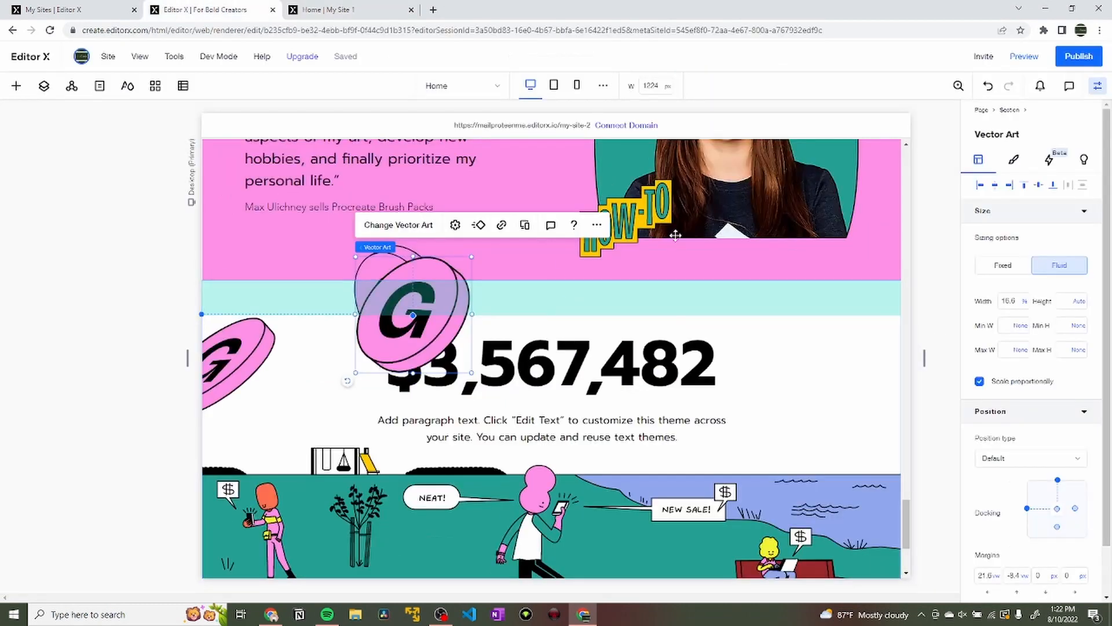
click(1076, 508)
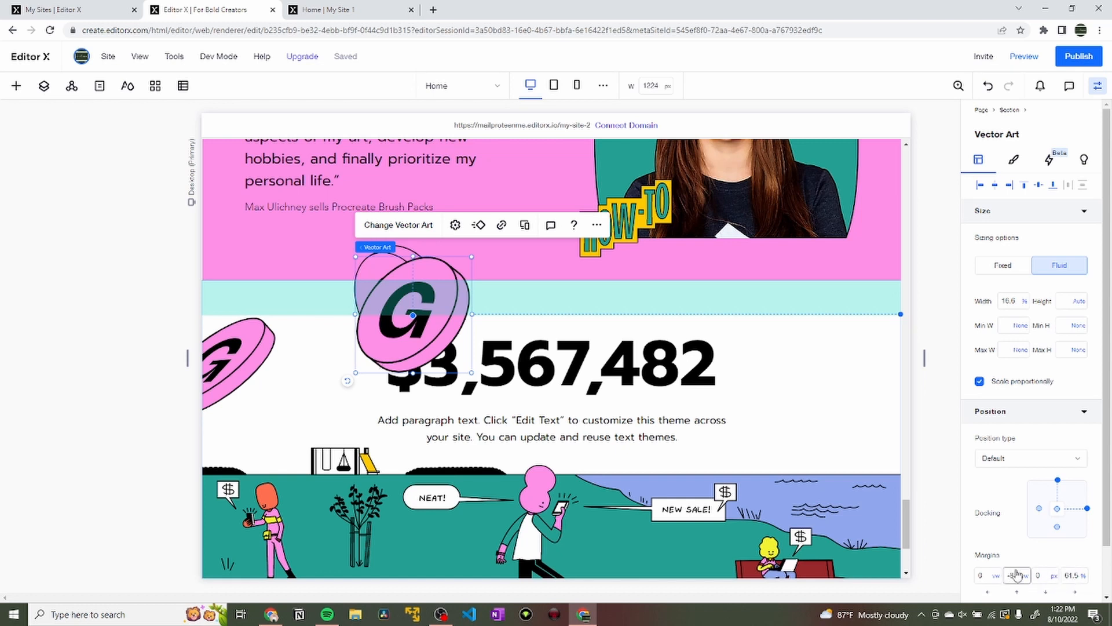
click(1071, 575)
text(5vw)
key(Return)
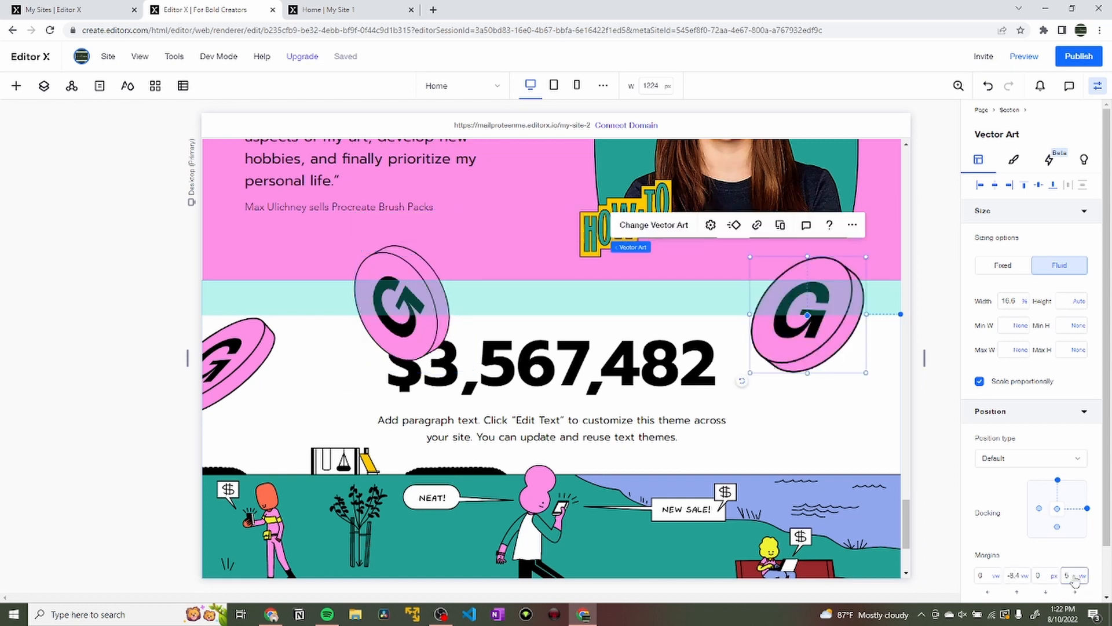
Compare the income-3 coin with My Site 1, then set its top margin to -5 vw and its width to 12%.
key(ctrl+Tab)
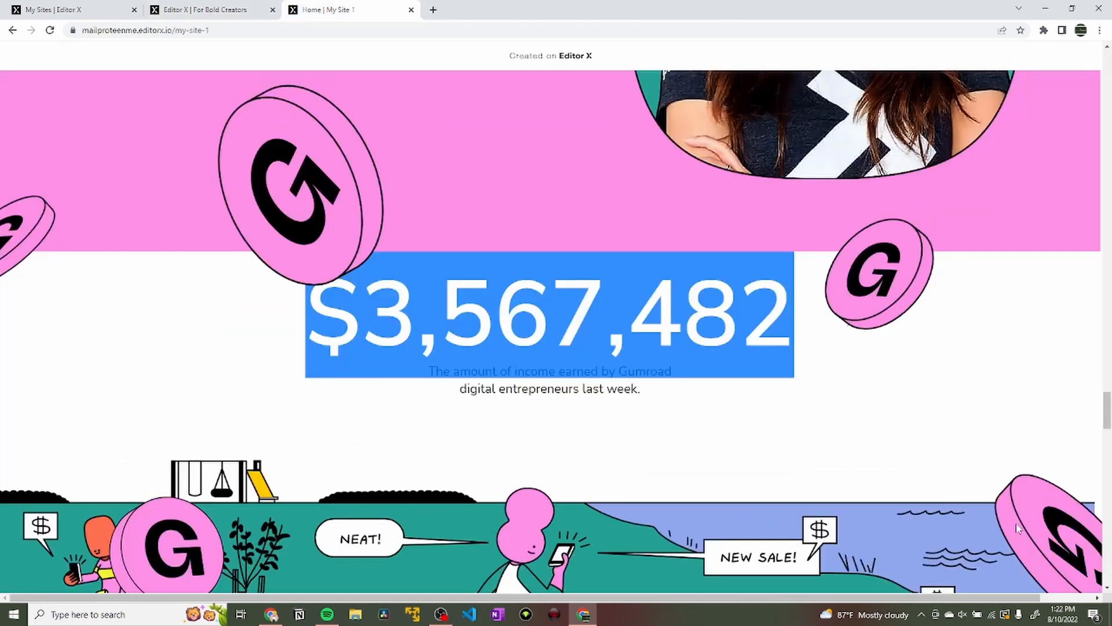
key(ctrl+shift+Tab)
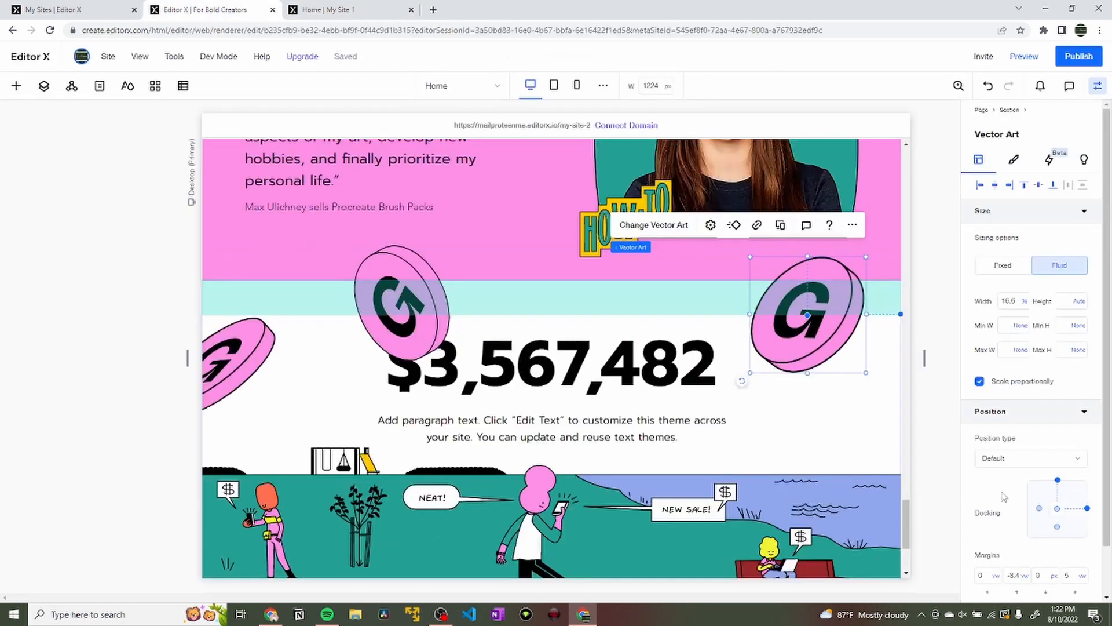
click(1017, 575)
text(-5)
key(Return)
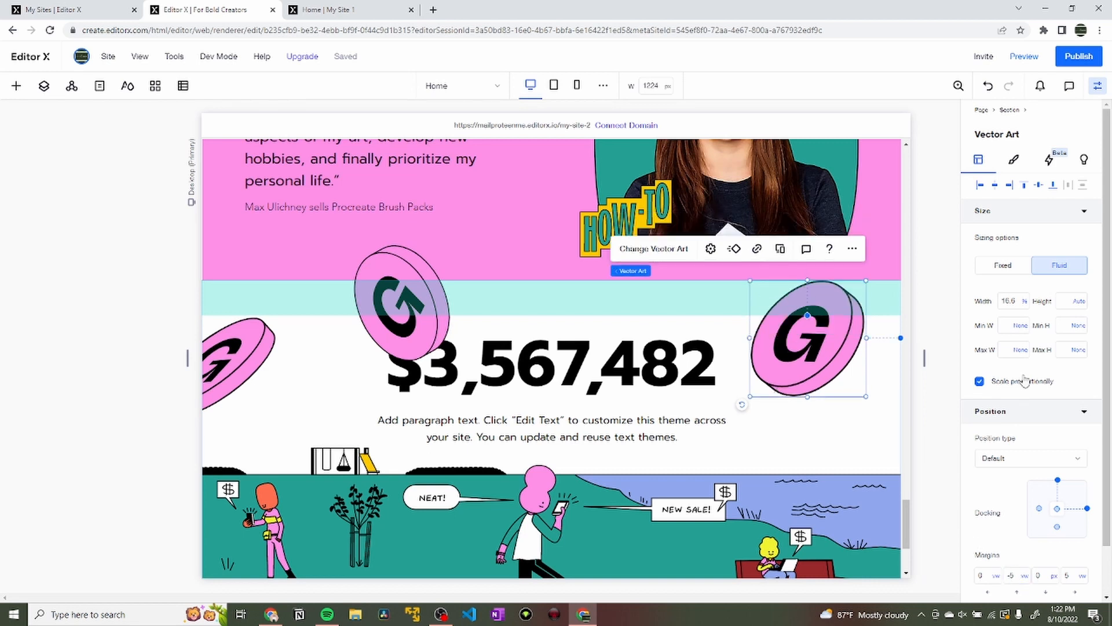
click(1011, 302)
text(12)
key(Return)
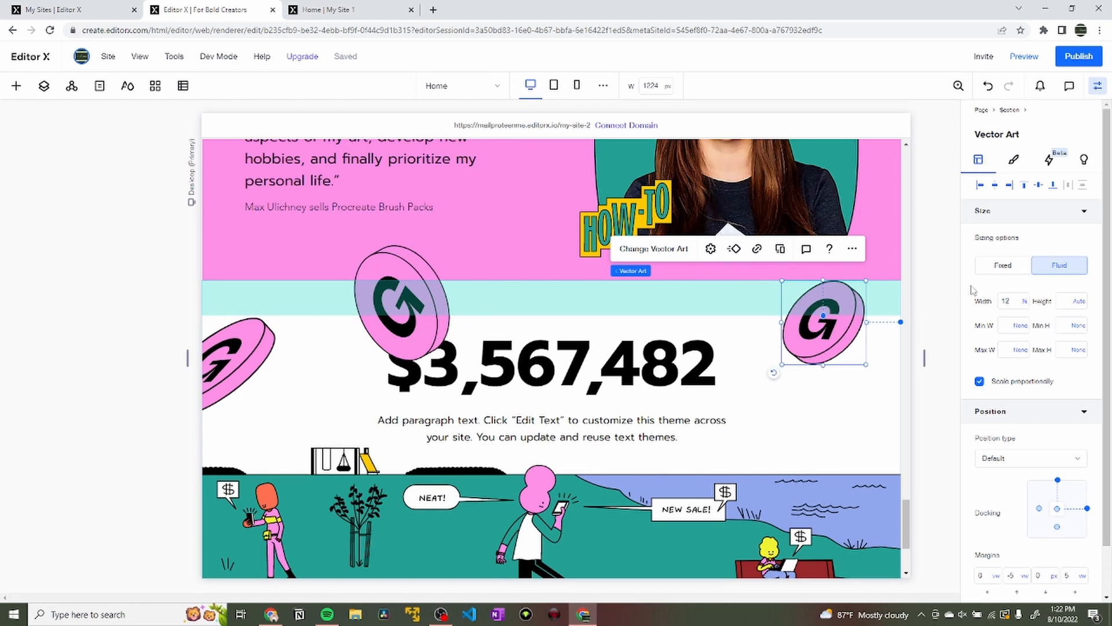
Set the width of the income-1 coin at the section's left edge to 13%.
click(237, 349)
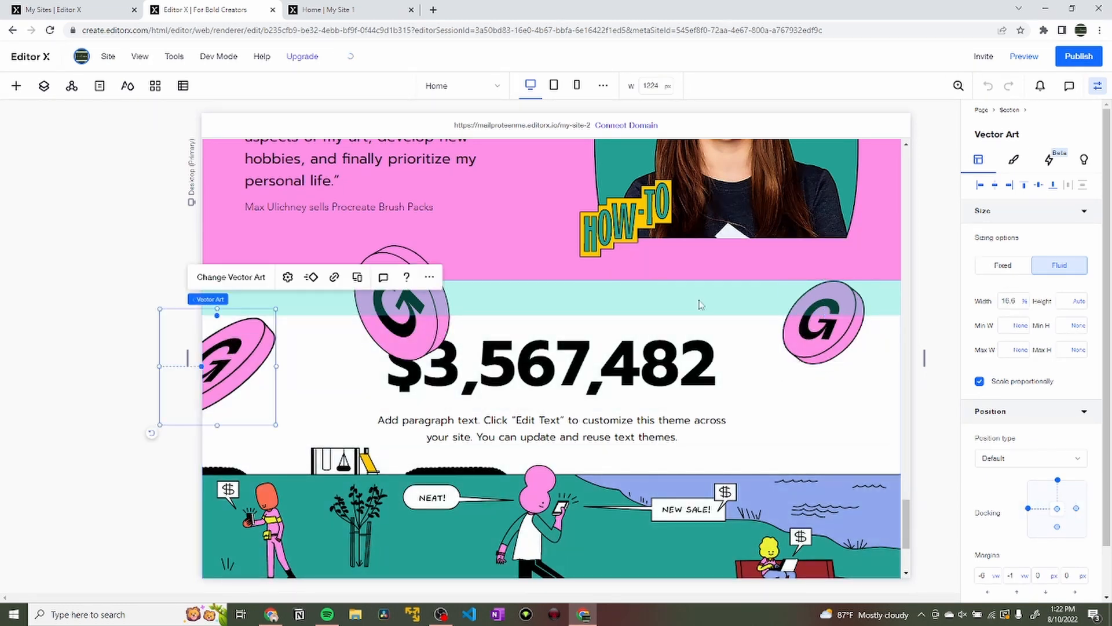
click(1015, 301)
text(10)
key(Return)
click(1003, 300)
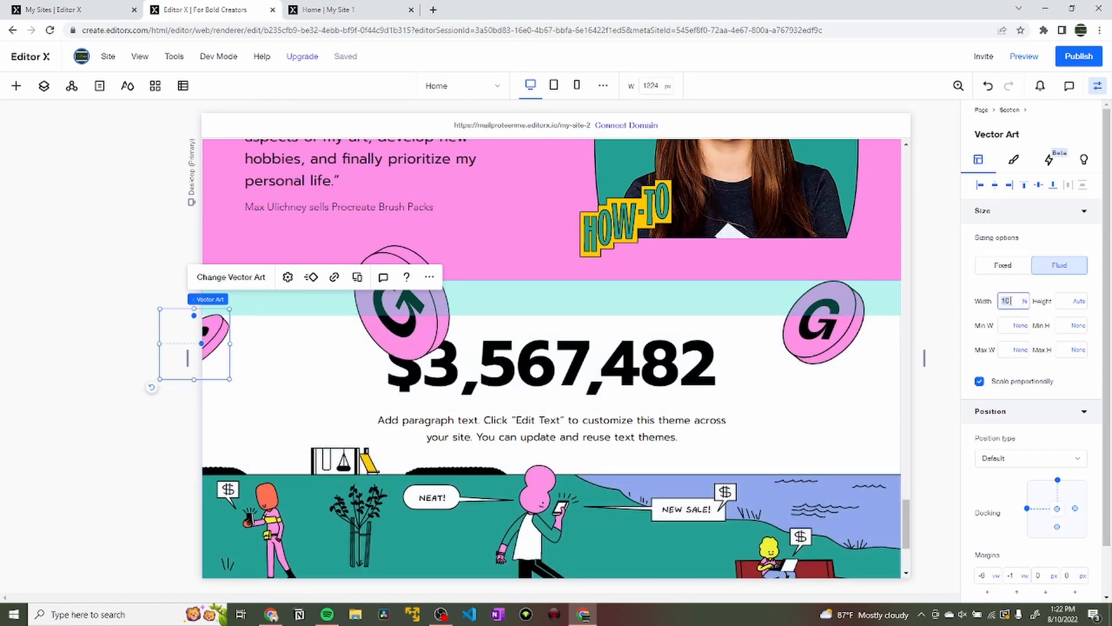
key(Return)
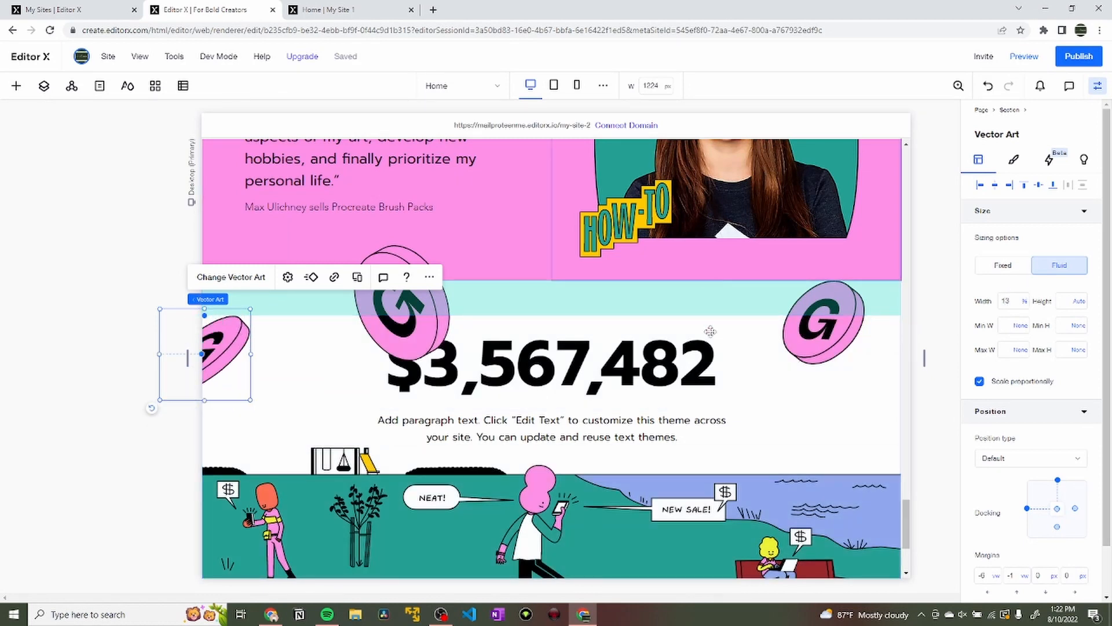
Check the fourth coin on My Site 1, duplicate the income-3 coin and change the copy's artwork to income-4.svg.
key(ctrl+Tab)
scroll(688, 373, down, 3)
key(ctrl+shift+Tab)
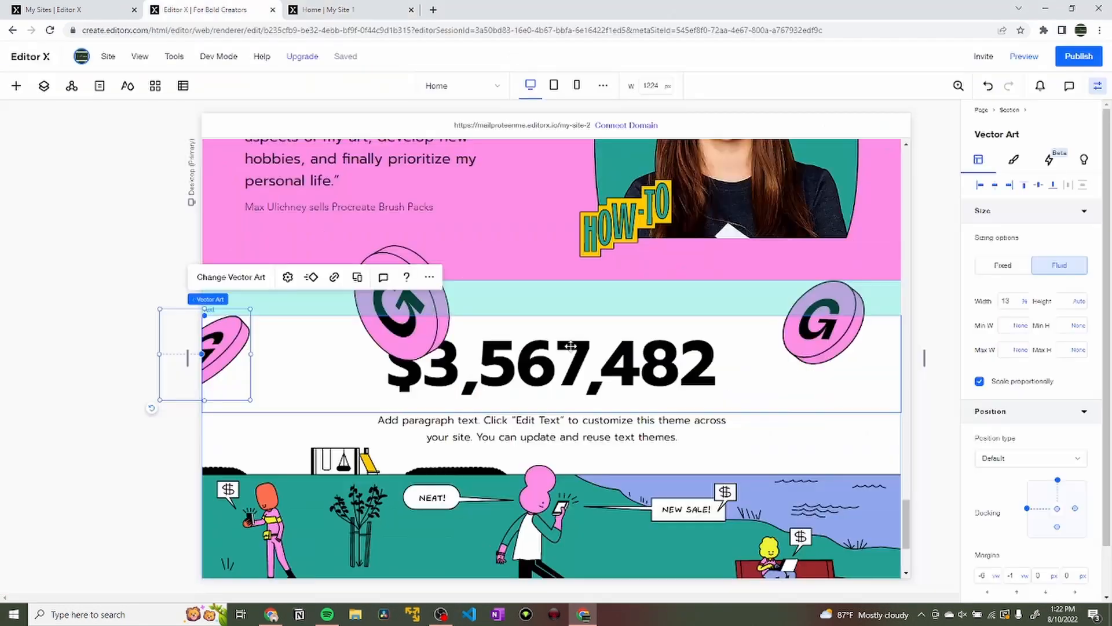
click(16, 86)
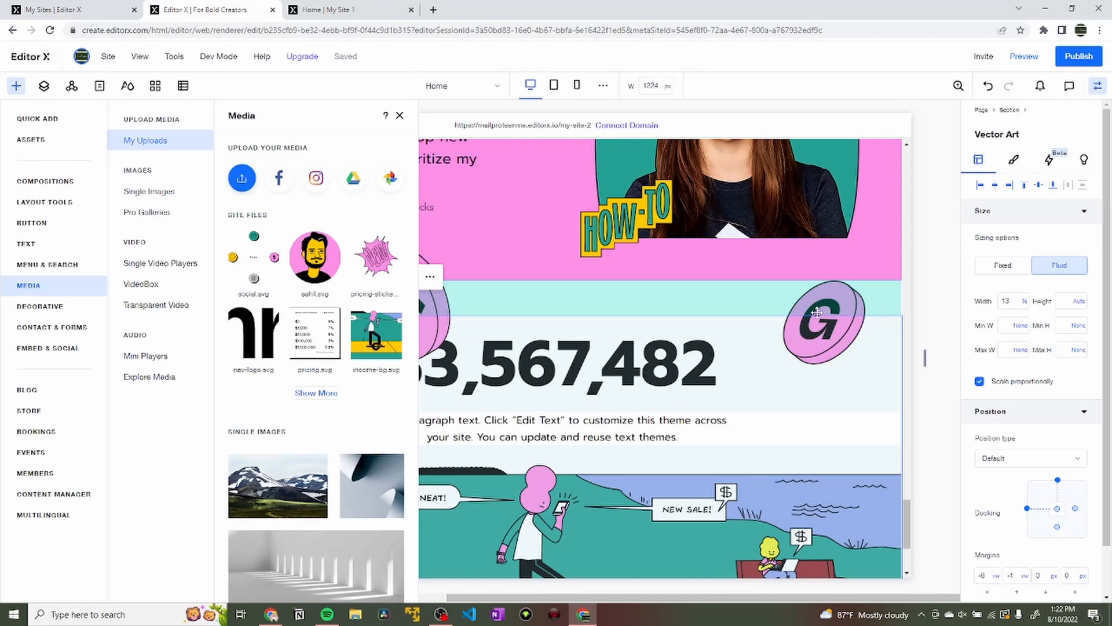
click(824, 296)
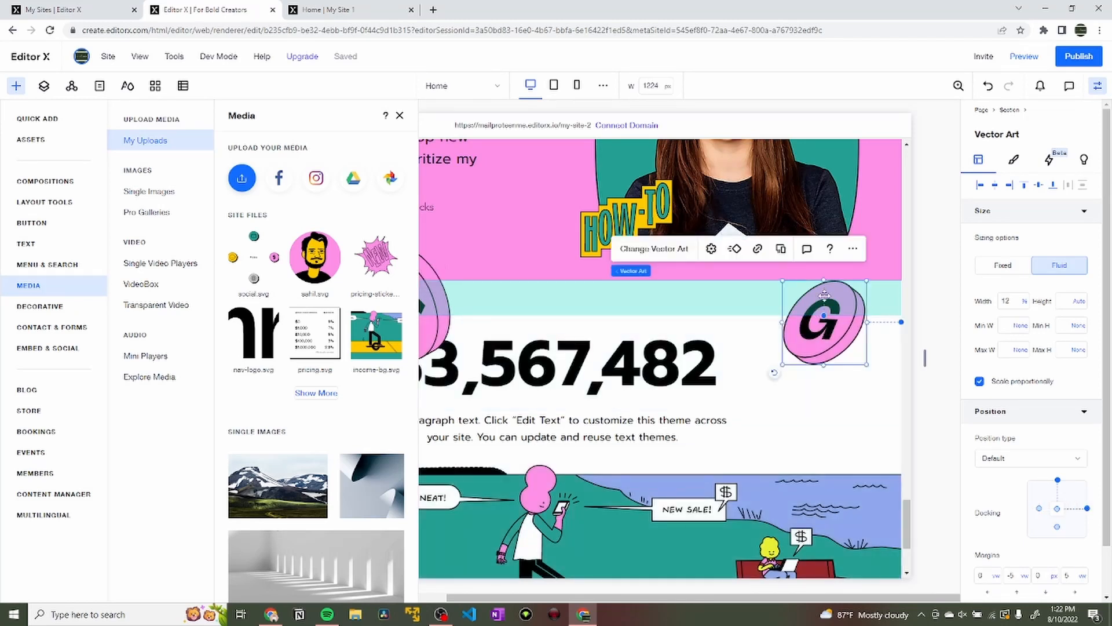
key(ctrl+d)
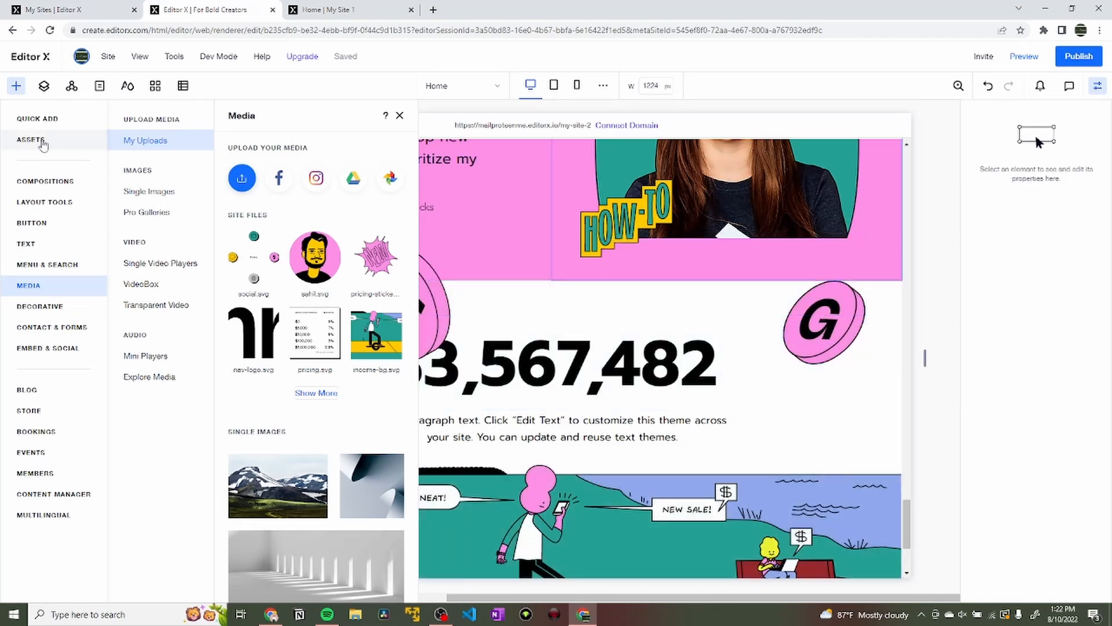
click(400, 115)
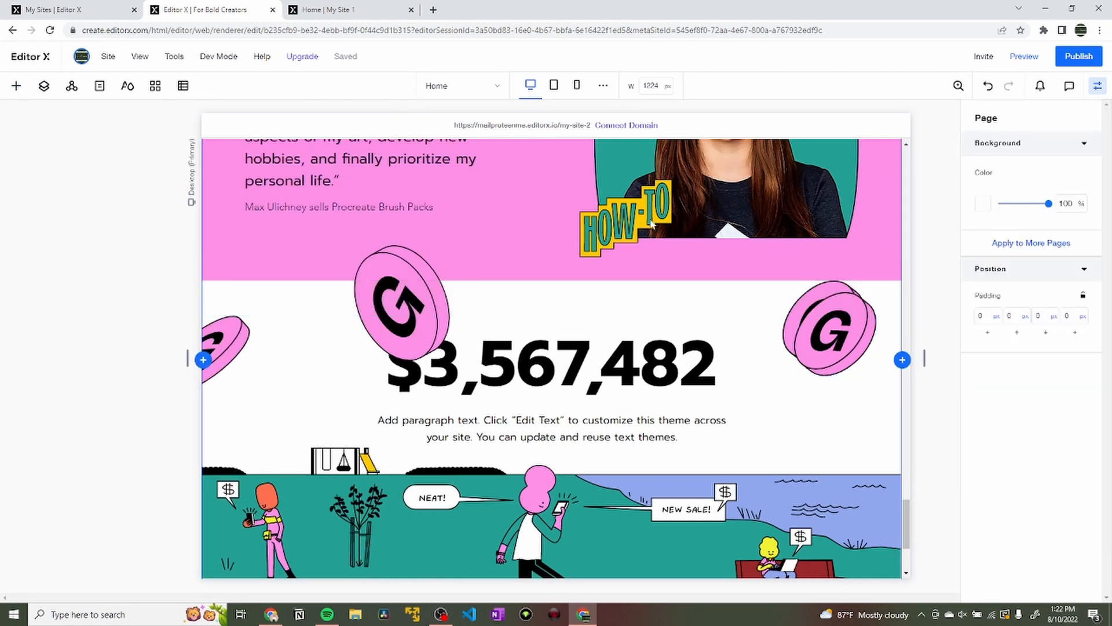
click(842, 346)
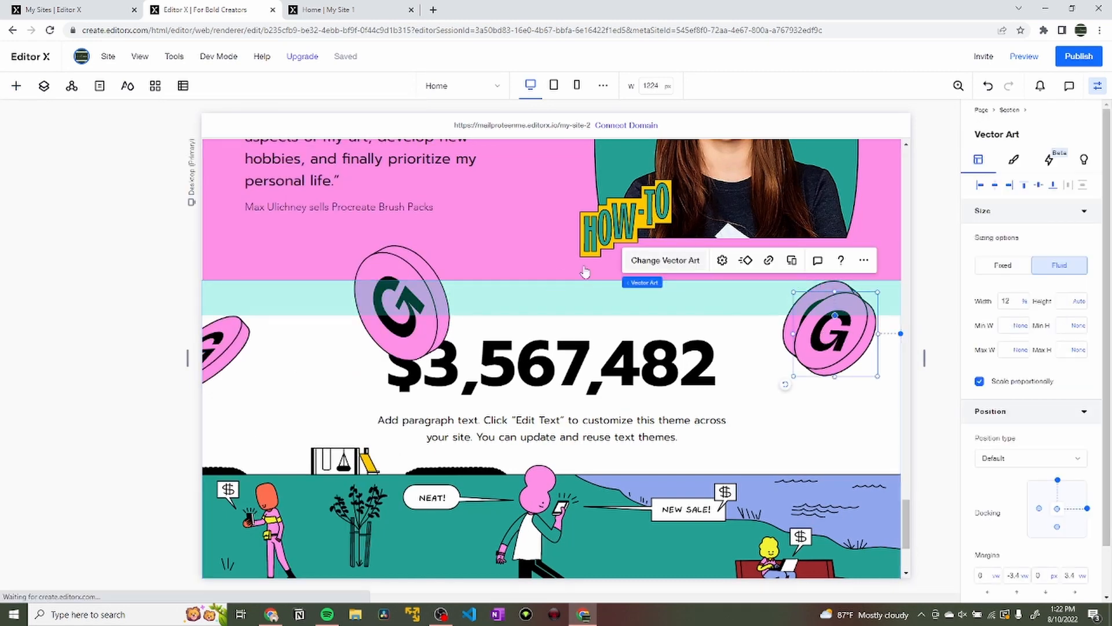
click(665, 261)
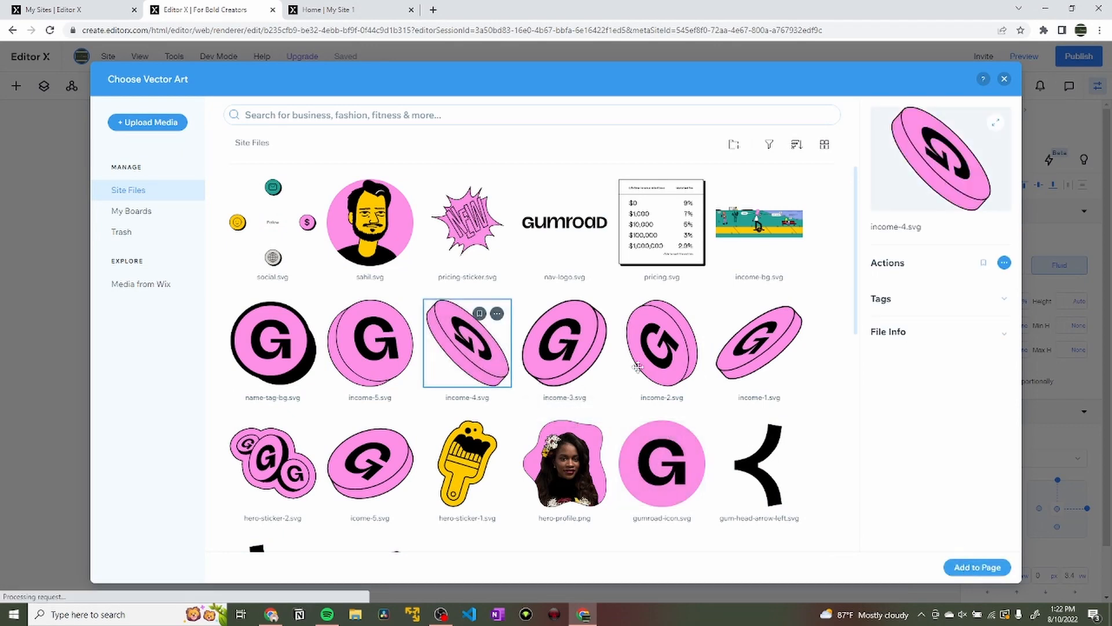
click(977, 567)
Compare the income-4 coin with its counterpart on My Site 1 and set its width to 17%.
click(304, 7)
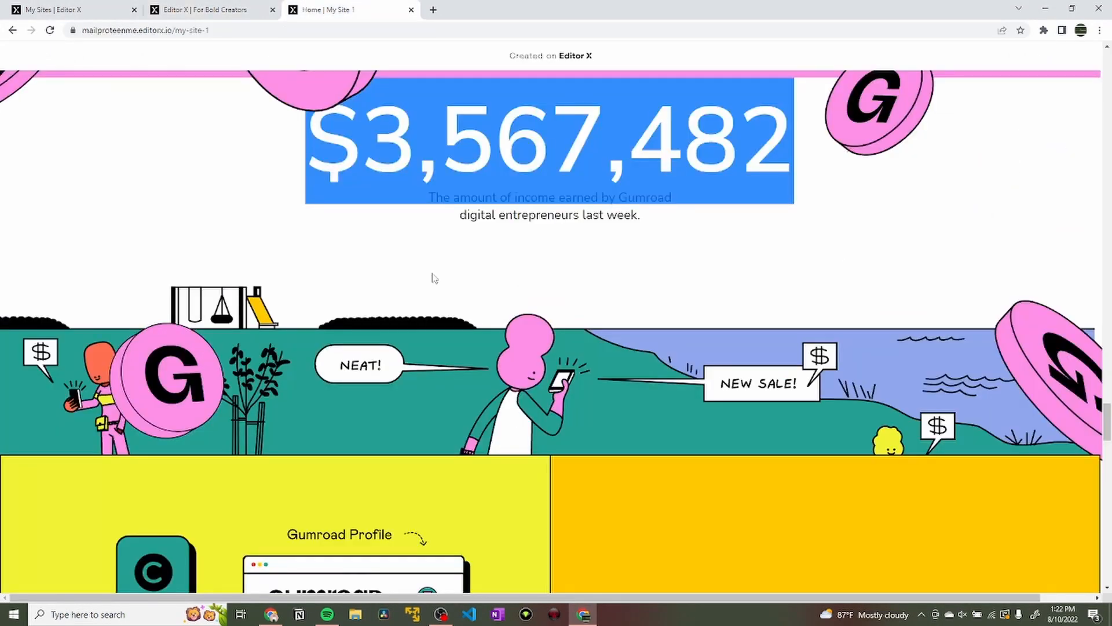
scroll(434, 278, up, 1)
click(225, 7)
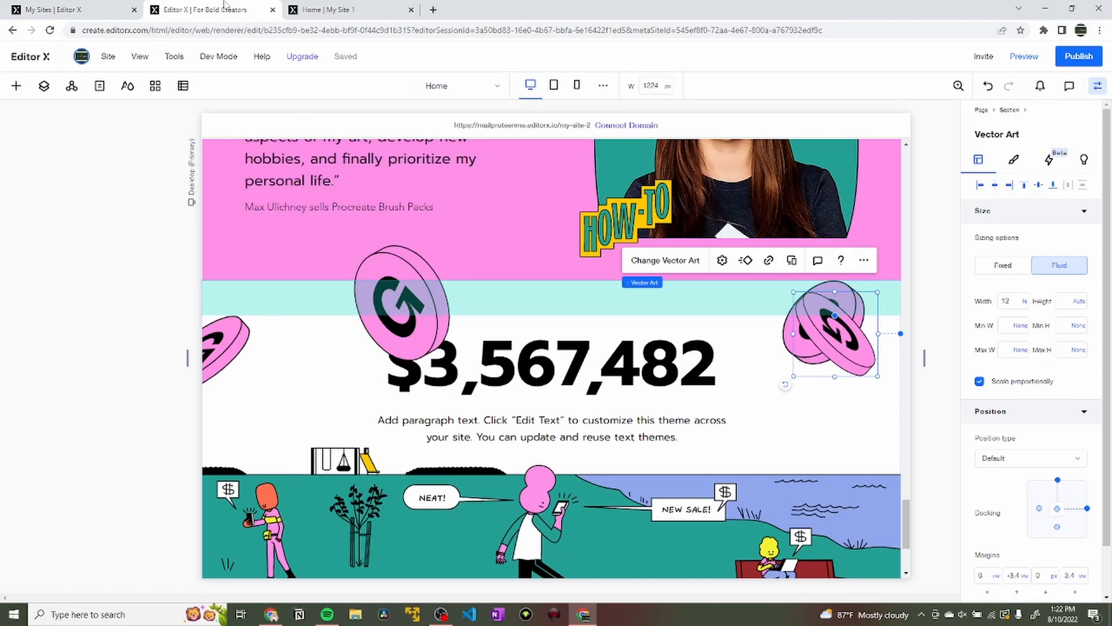
click(1006, 302)
text(17)
key(Return)
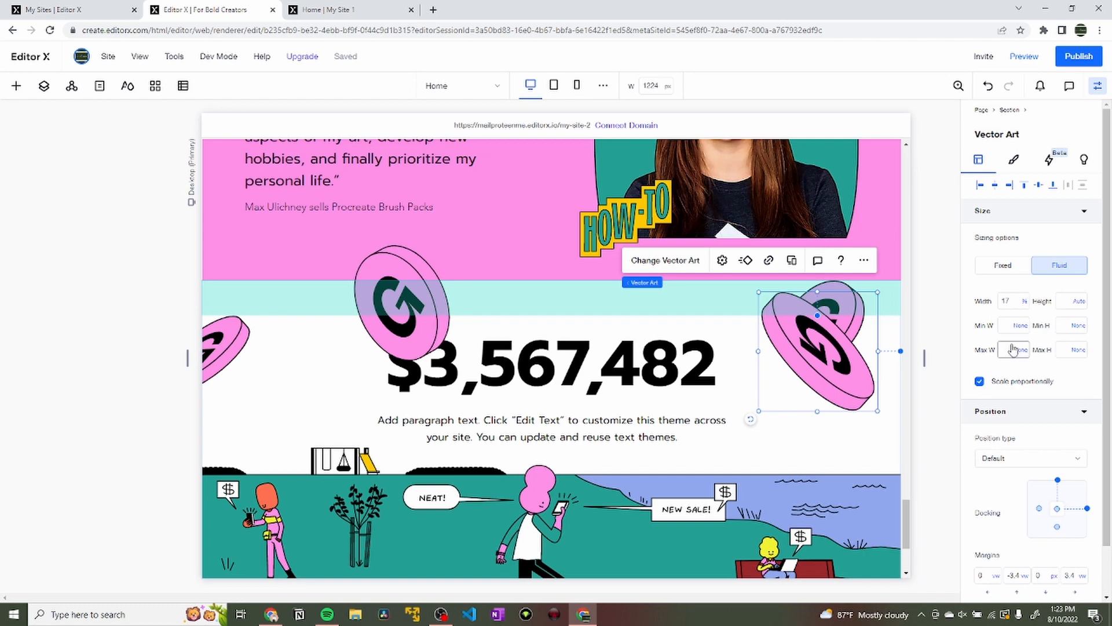
Set the income-4 coin's top margin to 20 vw and its right margin to -3 vw.
click(1014, 577)
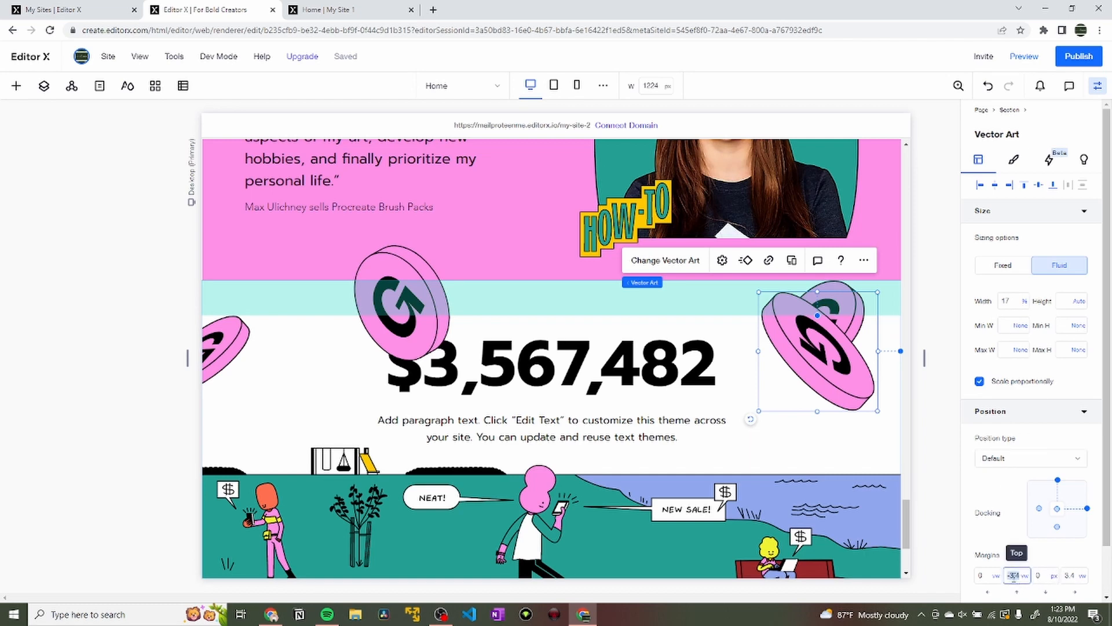
text(20)
key(Return)
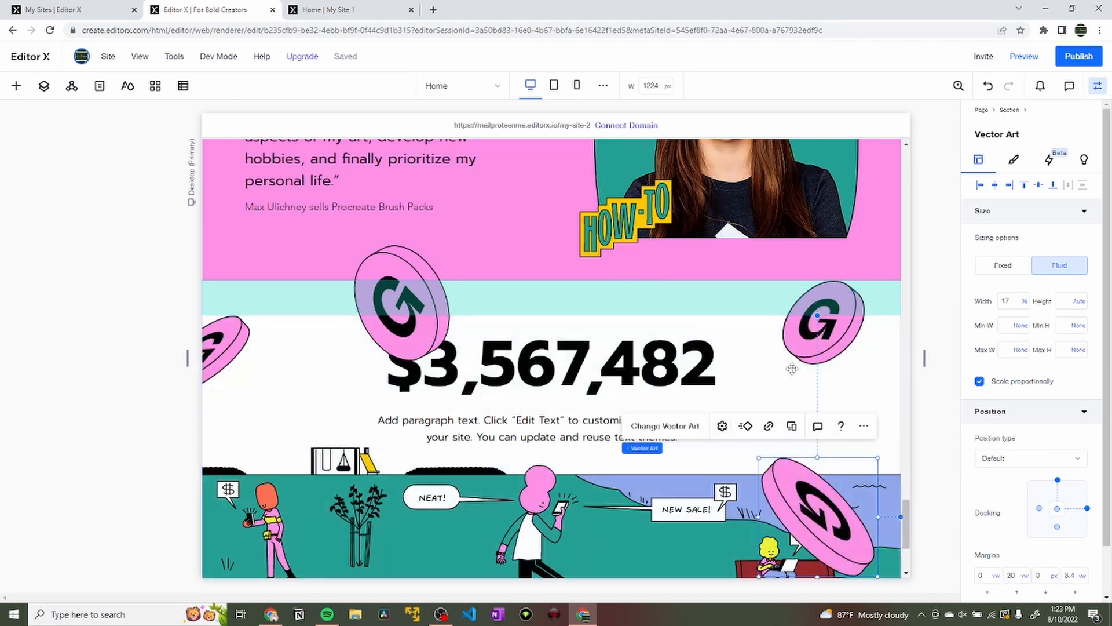
scroll(791, 369, down, 2)
click(1076, 574)
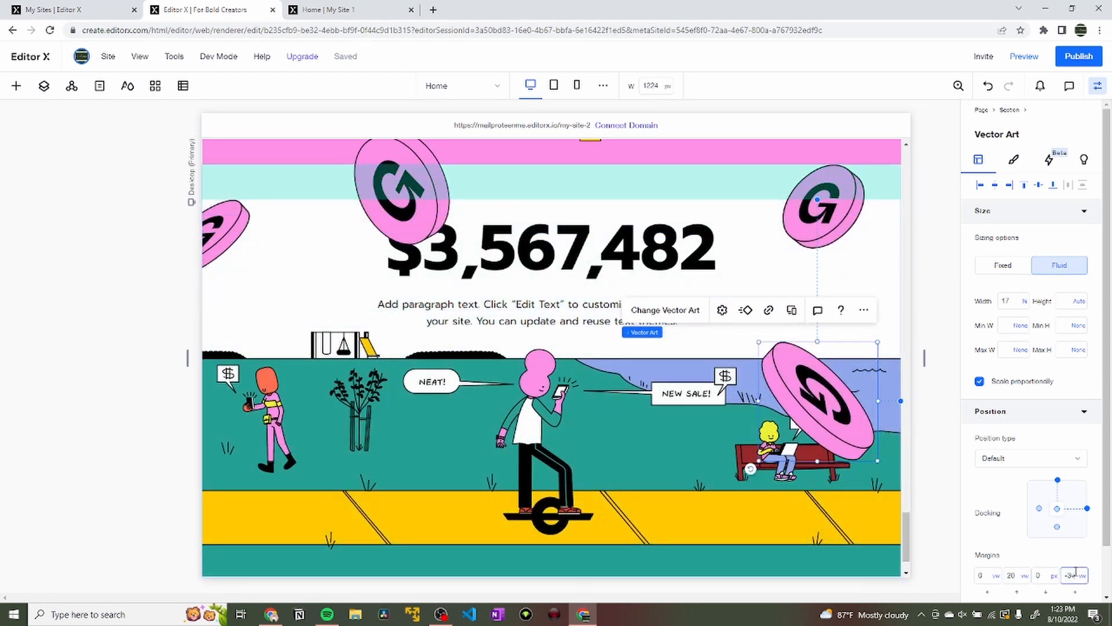
key(Return)
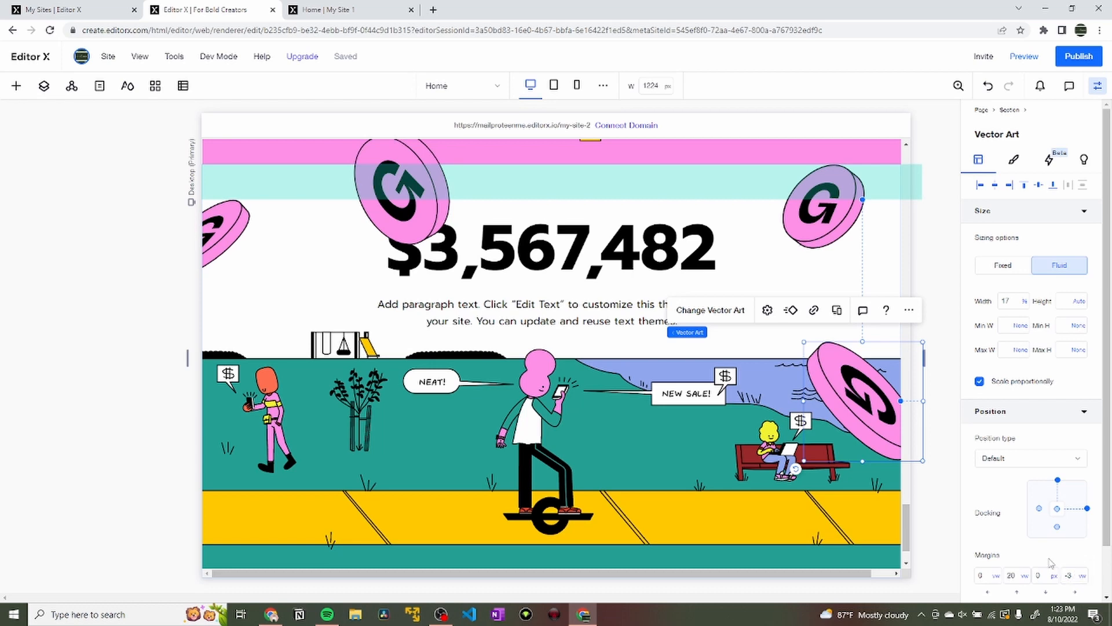
Set the overflow content of the "$3,567,482" income section to Hide.
click(241, 178)
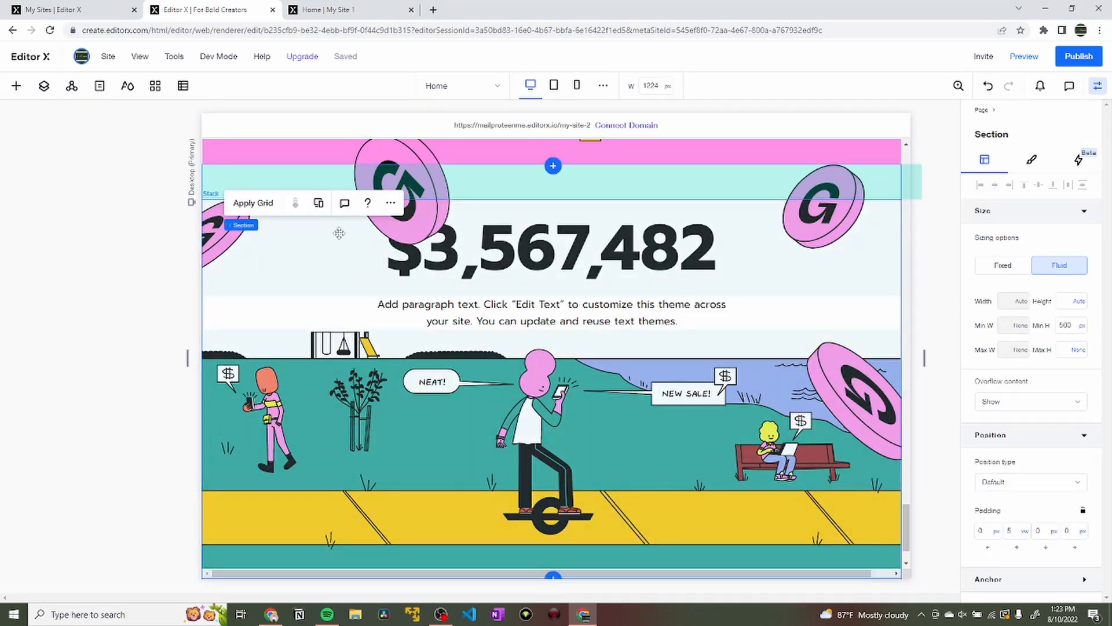
click(302, 172)
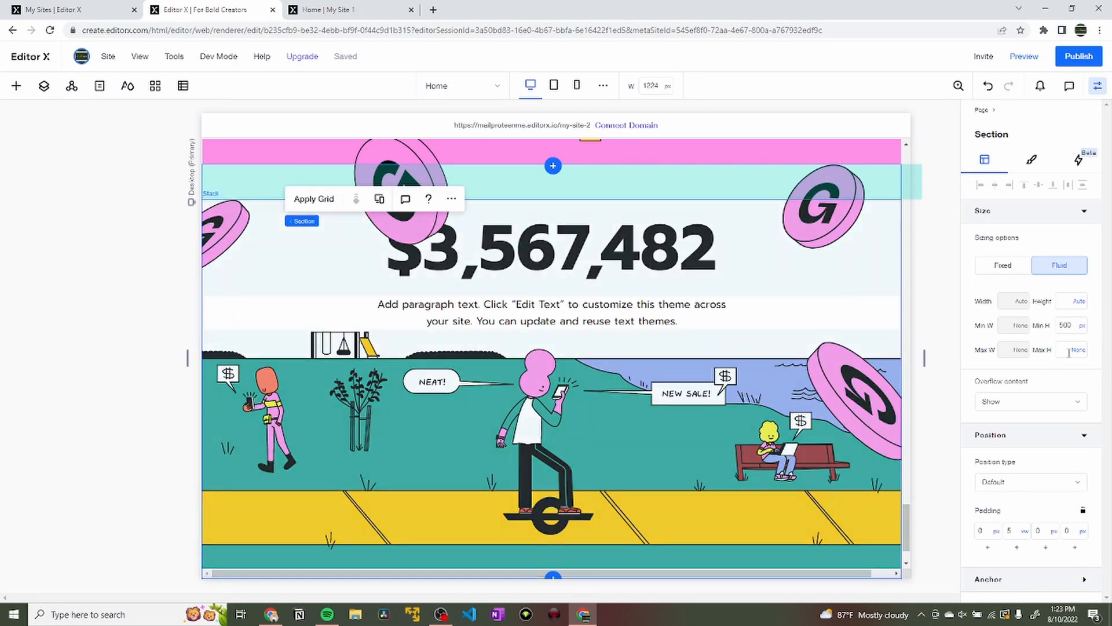
click(994, 410)
click(1005, 430)
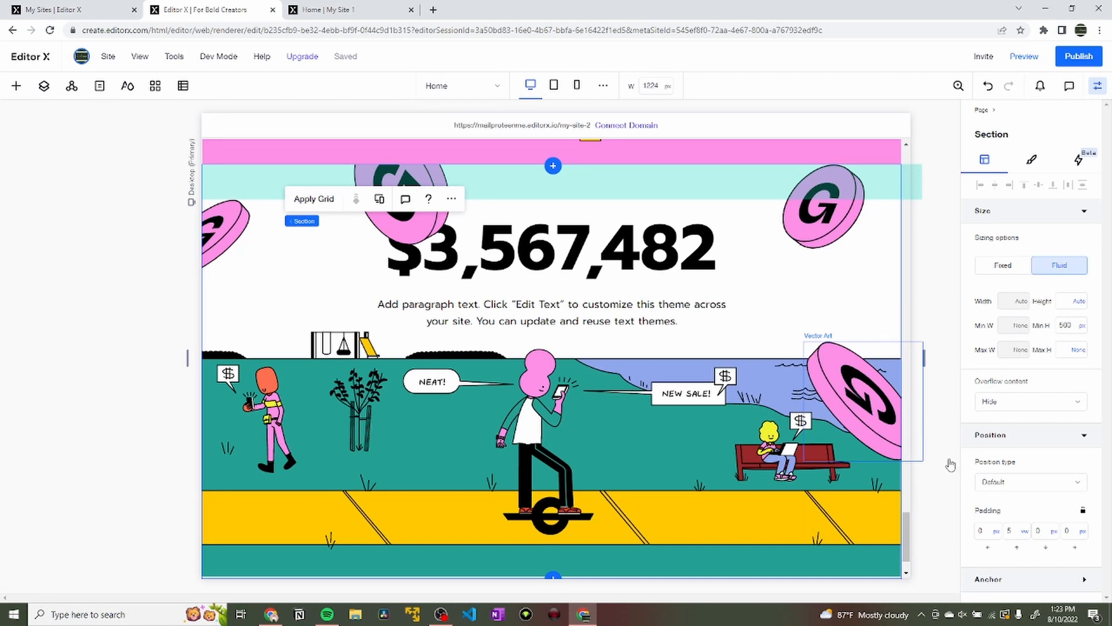
Set the income-4 coin's right margin to -5 vw and check the fifth coin's placement on My Site 1.
click(1070, 576)
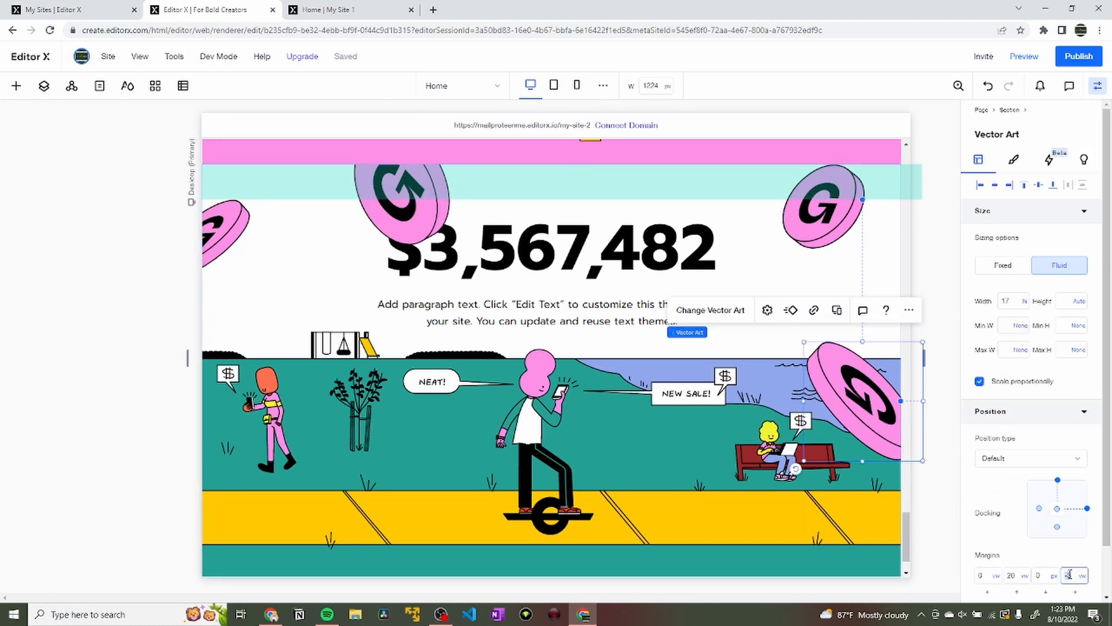
key(Return)
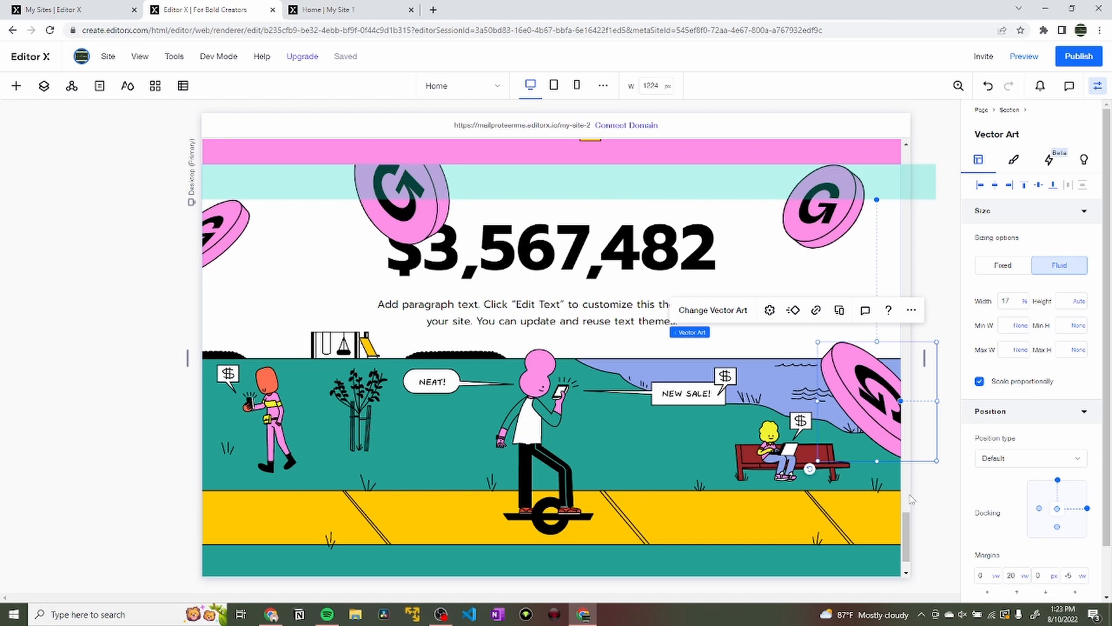
key(ctrl+Tab)
scroll(700, 316, down, 1)
scroll(700, 316, down, 1)
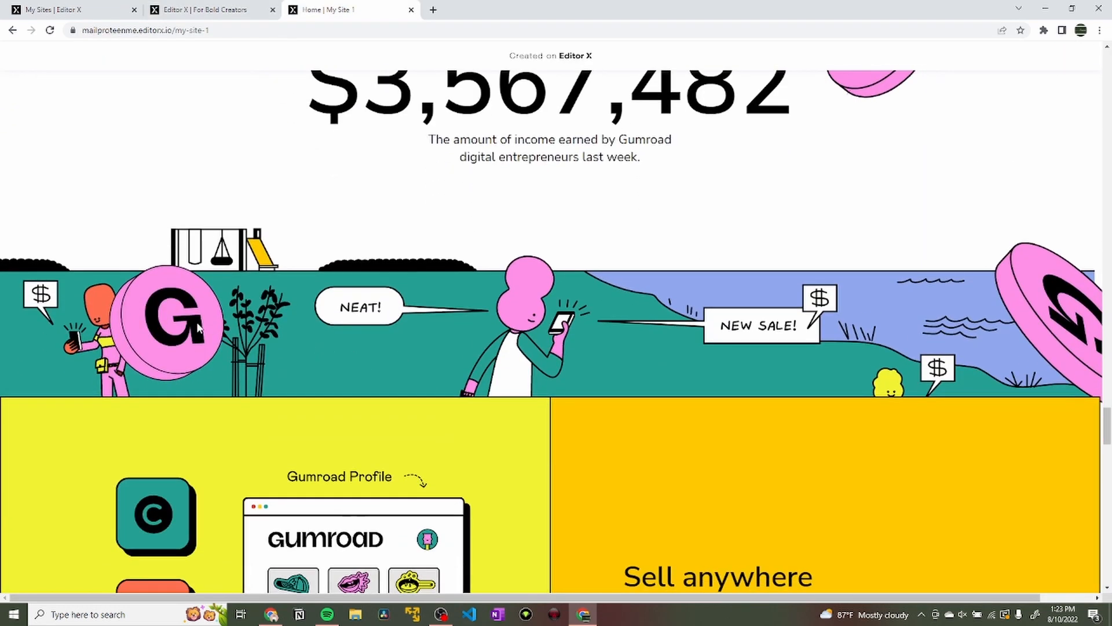
key(ctrl+shift+Tab)
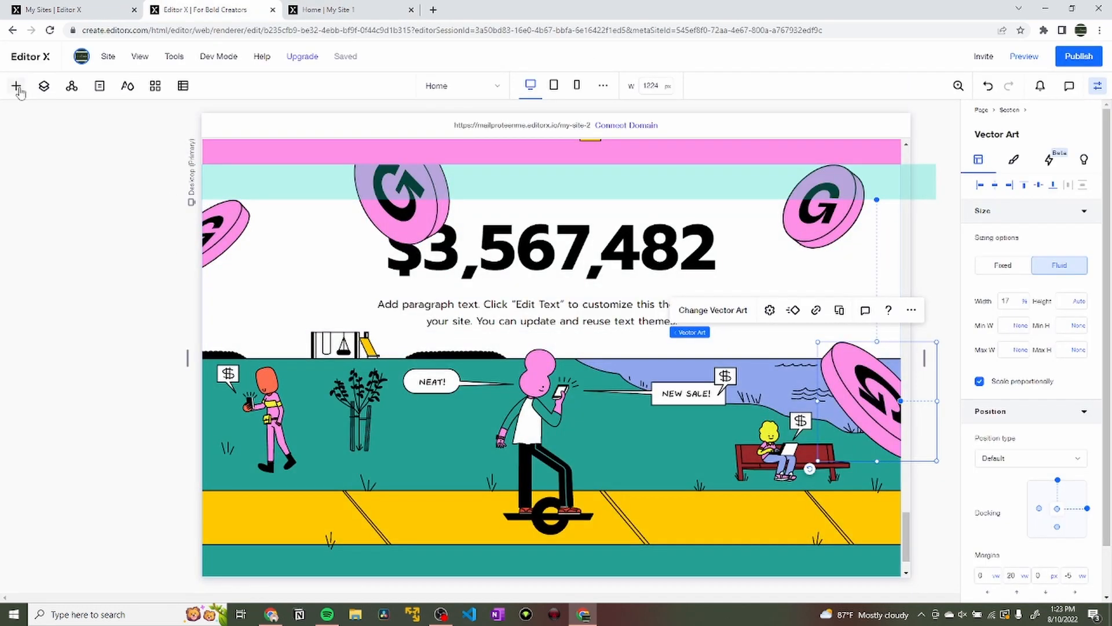
Add the income-5.svg coin from the site files to the page.
click(16, 85)
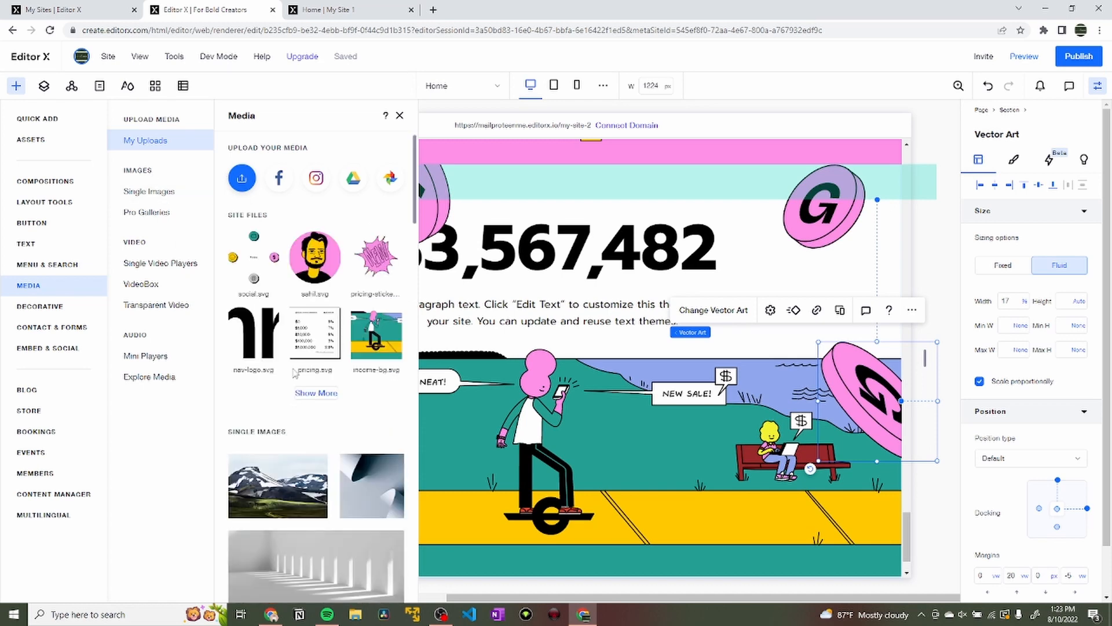
click(316, 393)
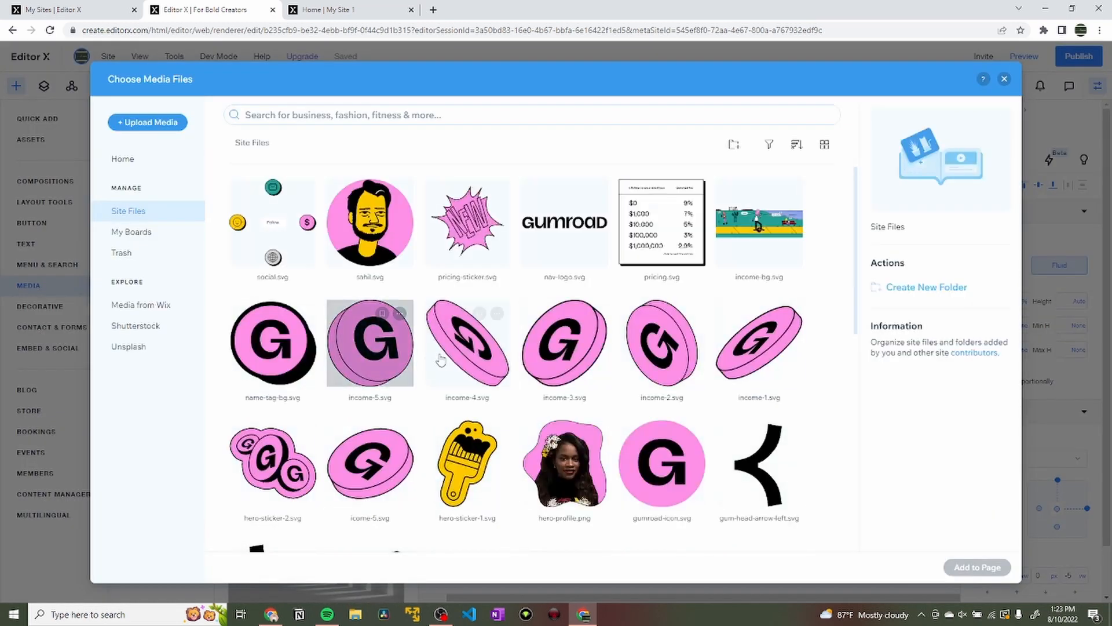
click(370, 341)
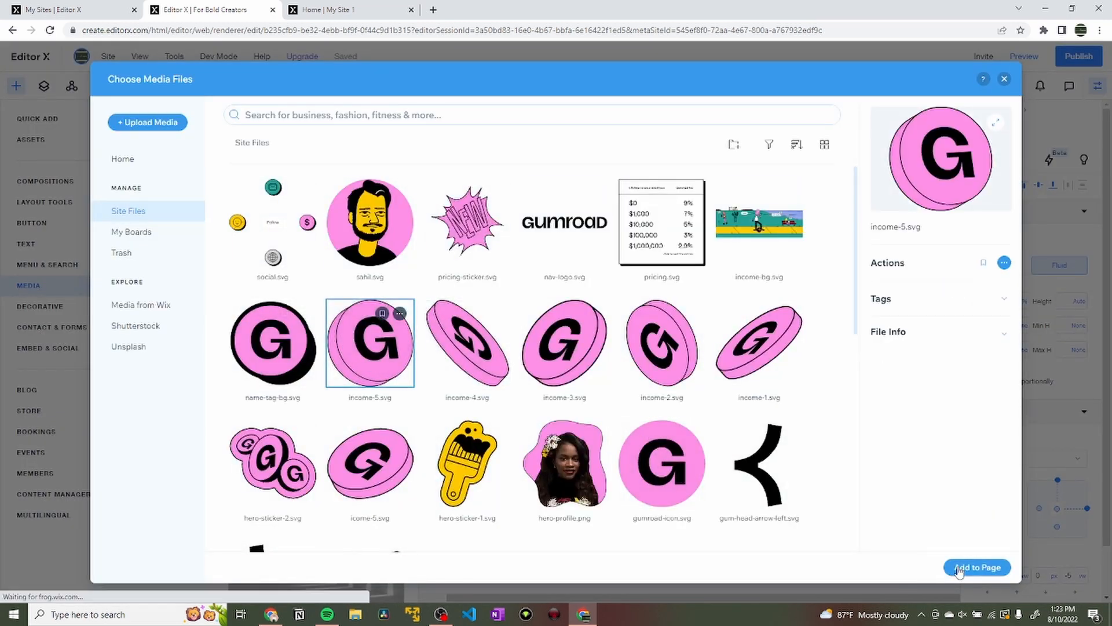
click(978, 567)
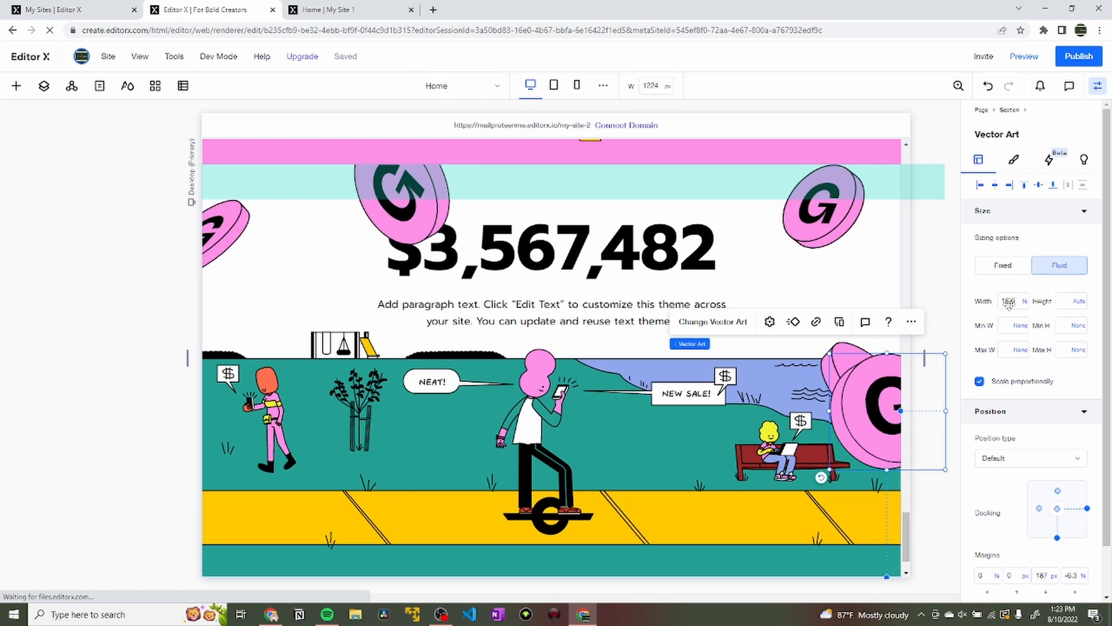
Set the income-5 coin's width to 10%.
click(1009, 302)
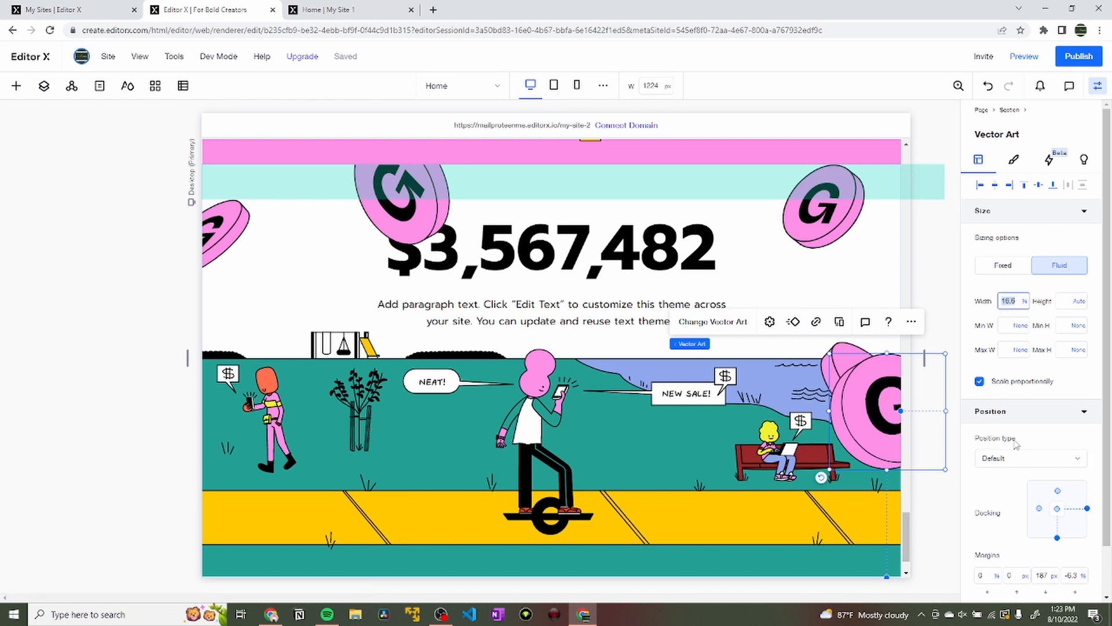
text(5)
key(Return)
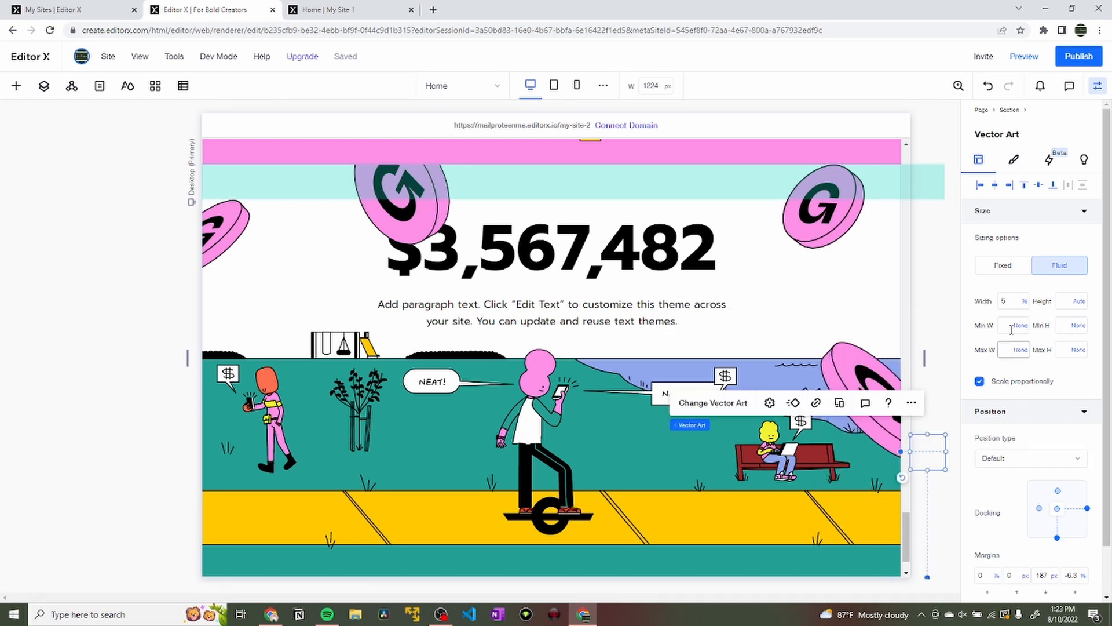
click(1008, 301)
text(10)
key(Return)
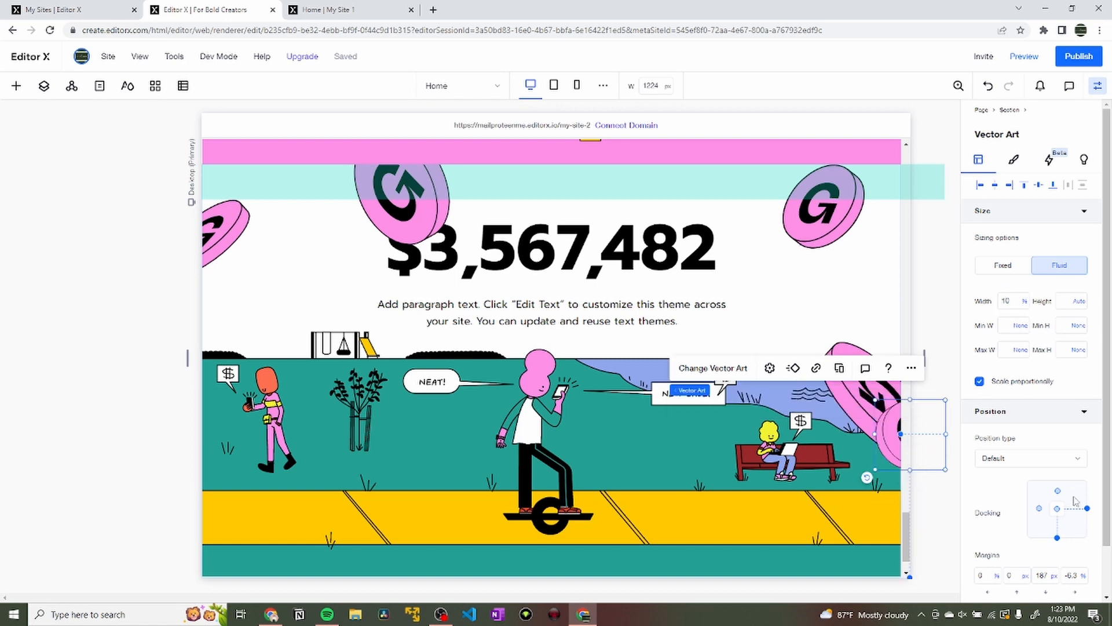
Dock the income-5 coin to the section's bottom left with a 3 vw left margin and a 5 vw bottom margin.
click(1038, 508)
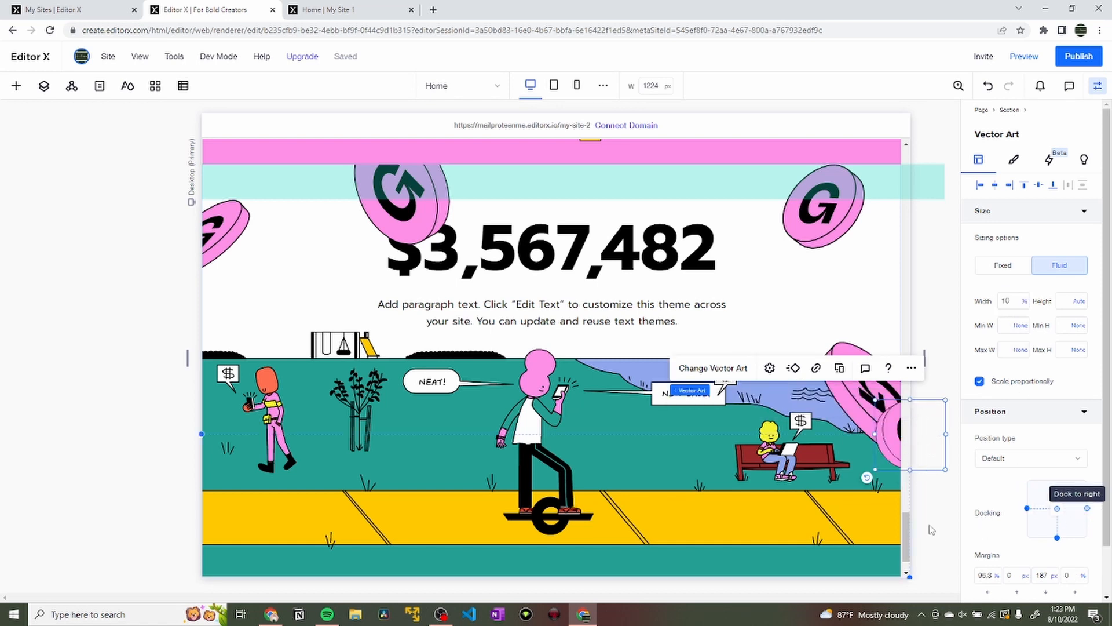
click(983, 576)
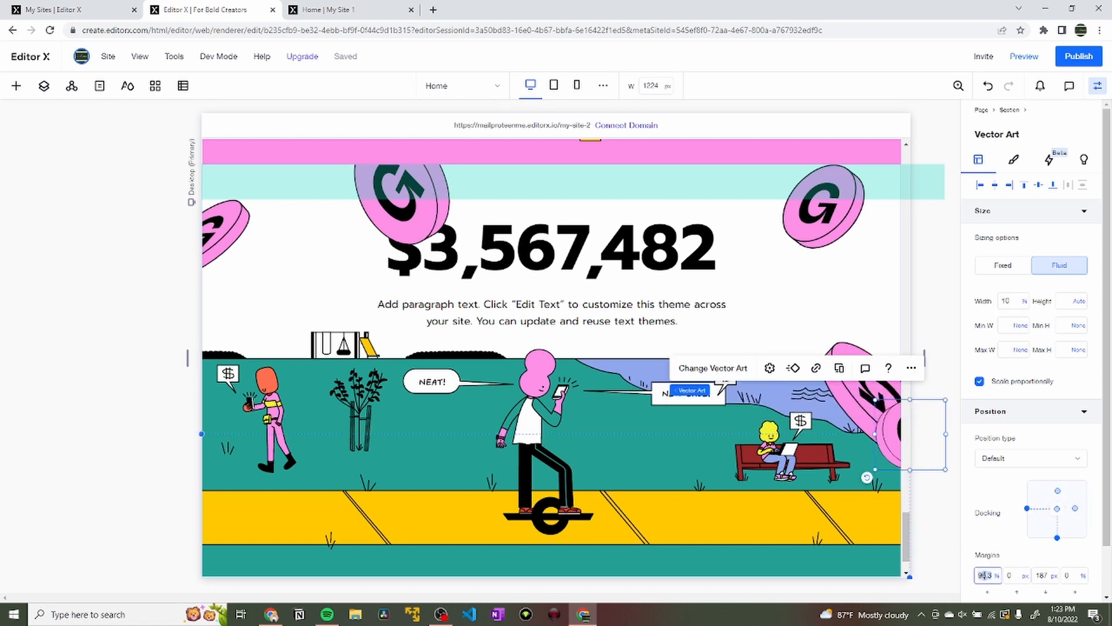
text(3vw)
key(Return)
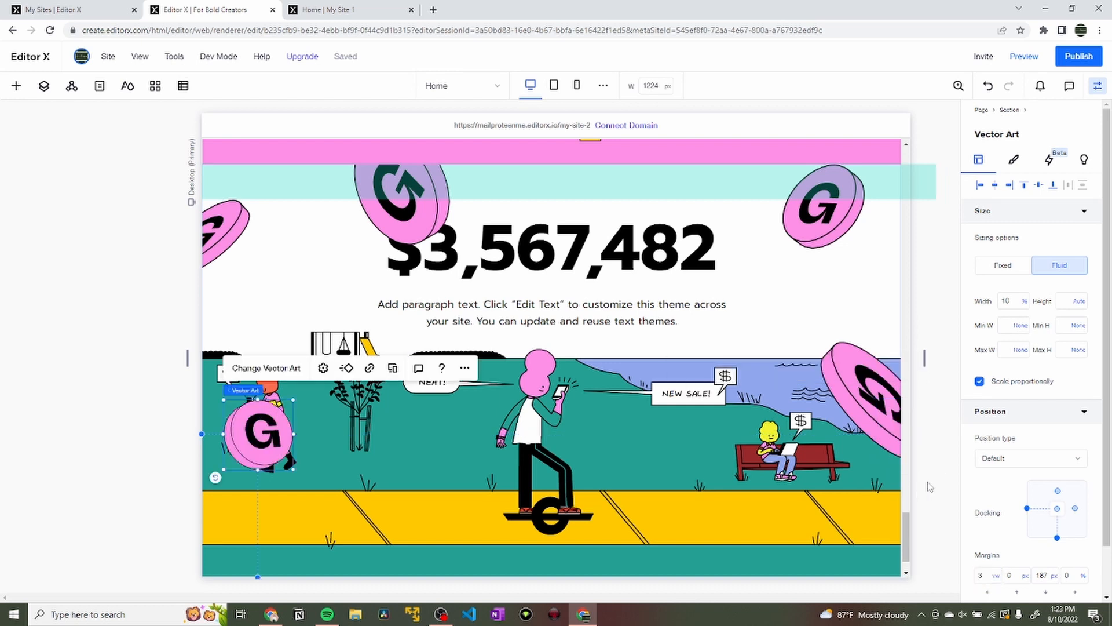
click(1041, 575)
text(5)
key(Return)
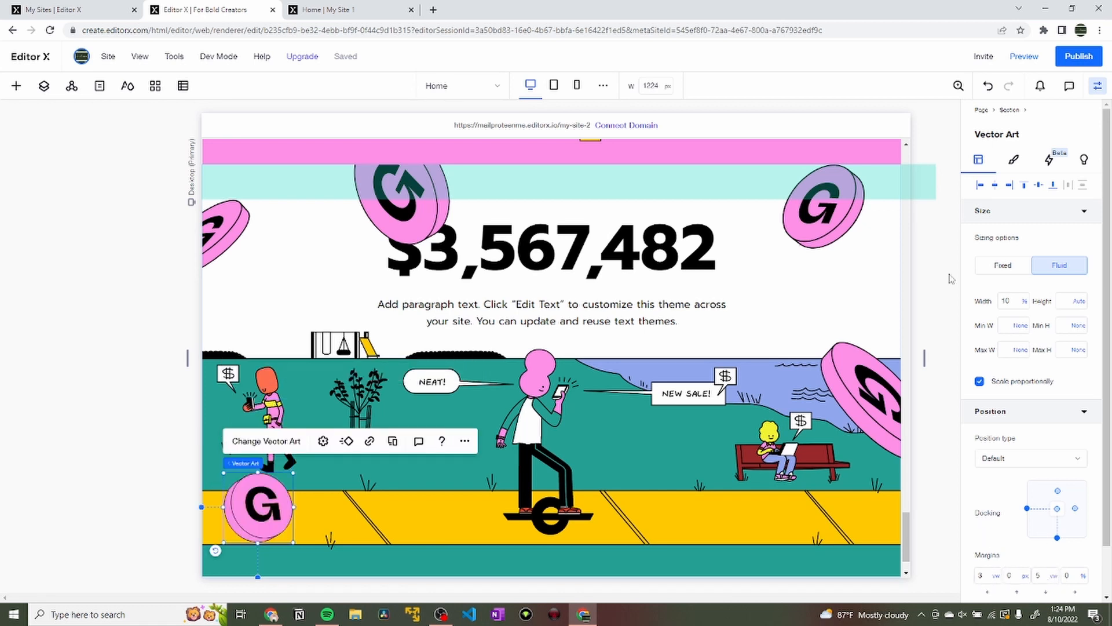
Set the income-5 coin's width to 12%, its left margin to 12 vw and its bottom margin to 10 vw.
click(1011, 302)
key(Return)
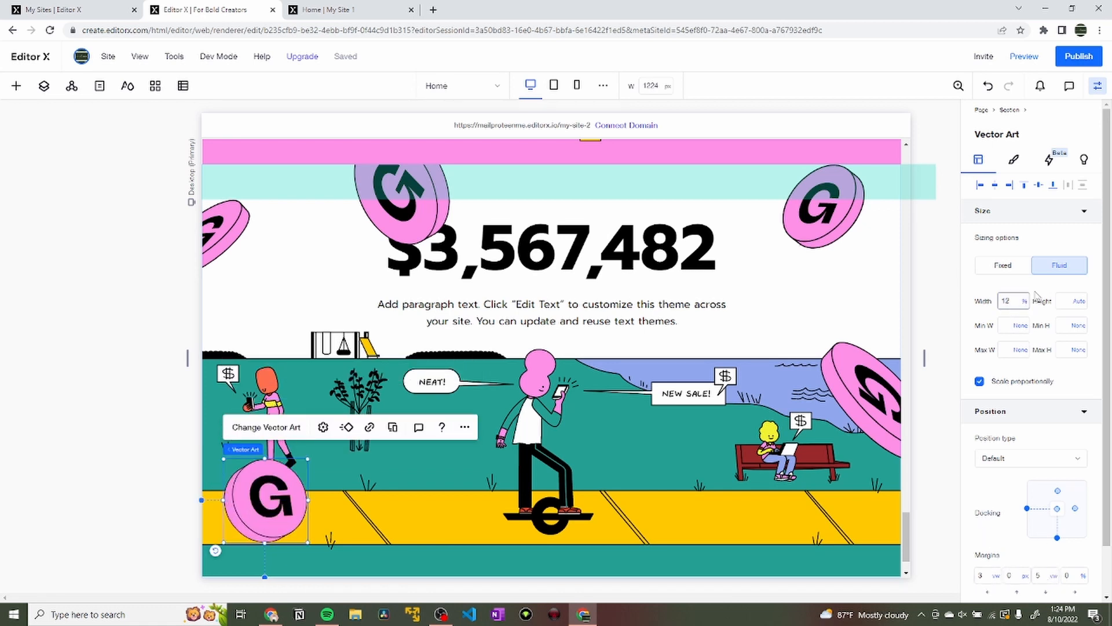
click(980, 575)
text(12)
key(Return)
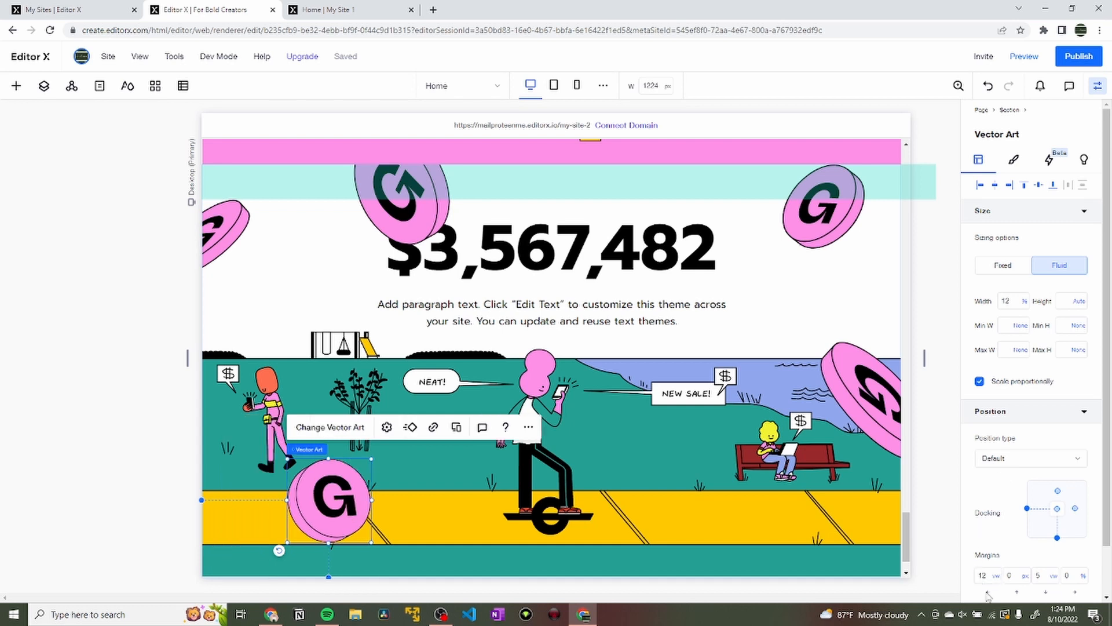
click(1039, 576)
key(Return)
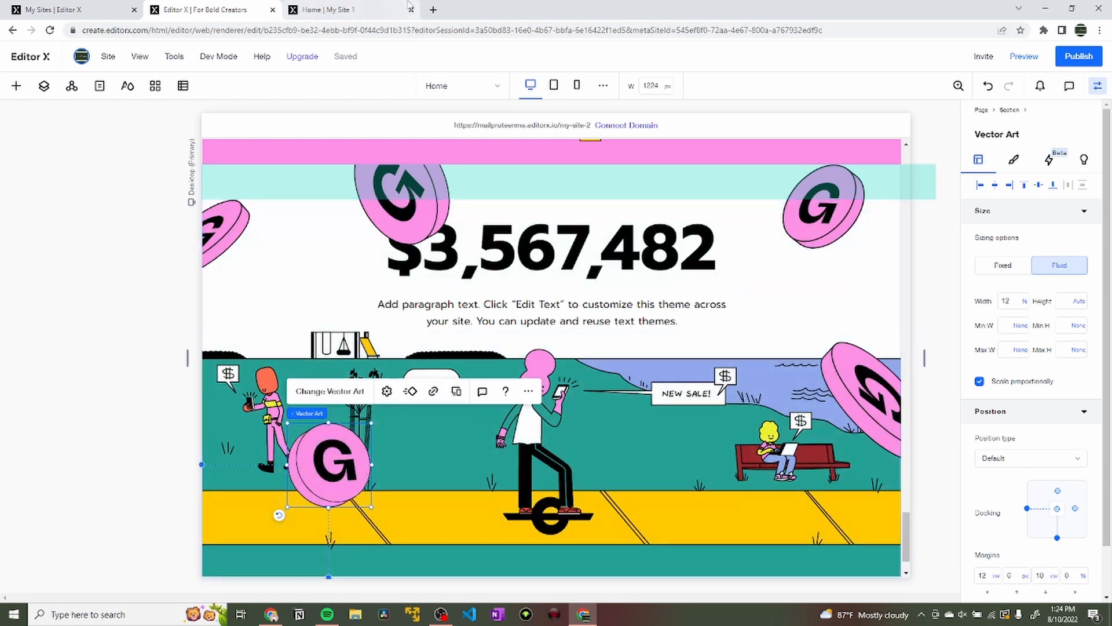
Examine the layout and order of the sections around and after the "$3,567,482" income section on My Site 1.
click(382, 8)
scroll(388, 177, up, 2)
click(232, 8)
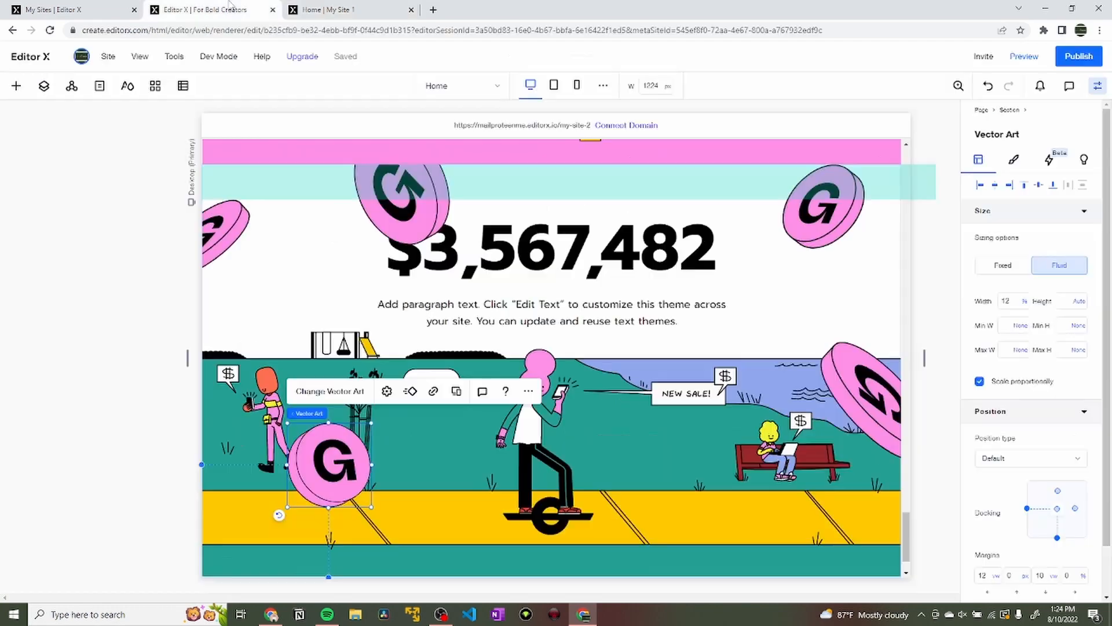
click(352, 8)
scroll(429, 271, down, 5)
scroll(429, 270, down, 6)
scroll(463, 245, up, 3)
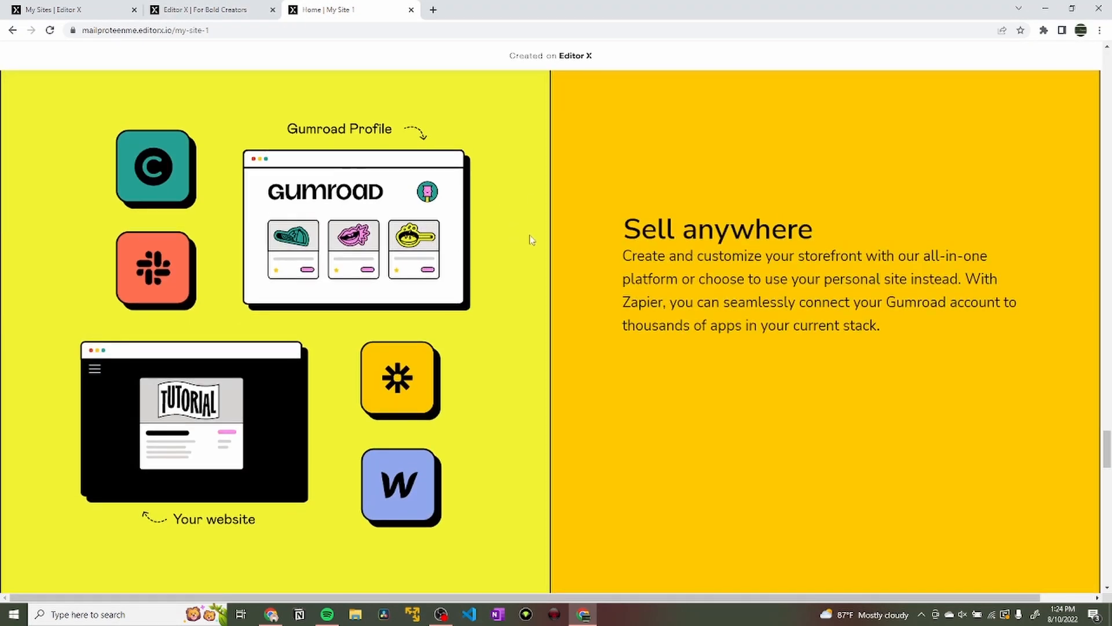
scroll(531, 239, up, 5)
scroll(666, 220, down, 10)
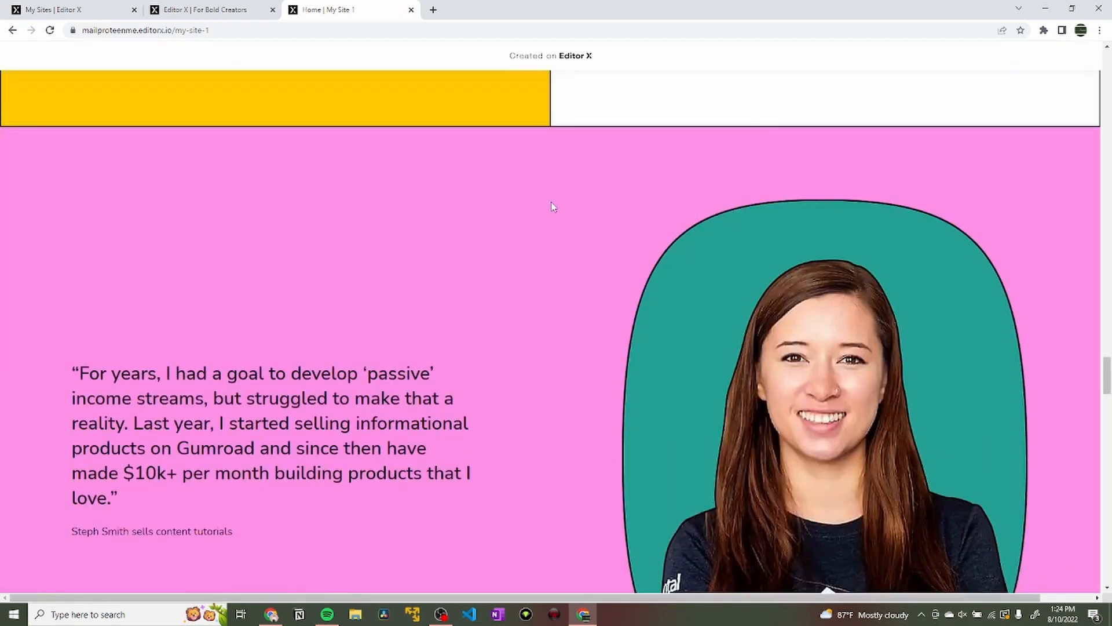
scroll(552, 207, up, 4)
scroll(562, 212, down, 10)
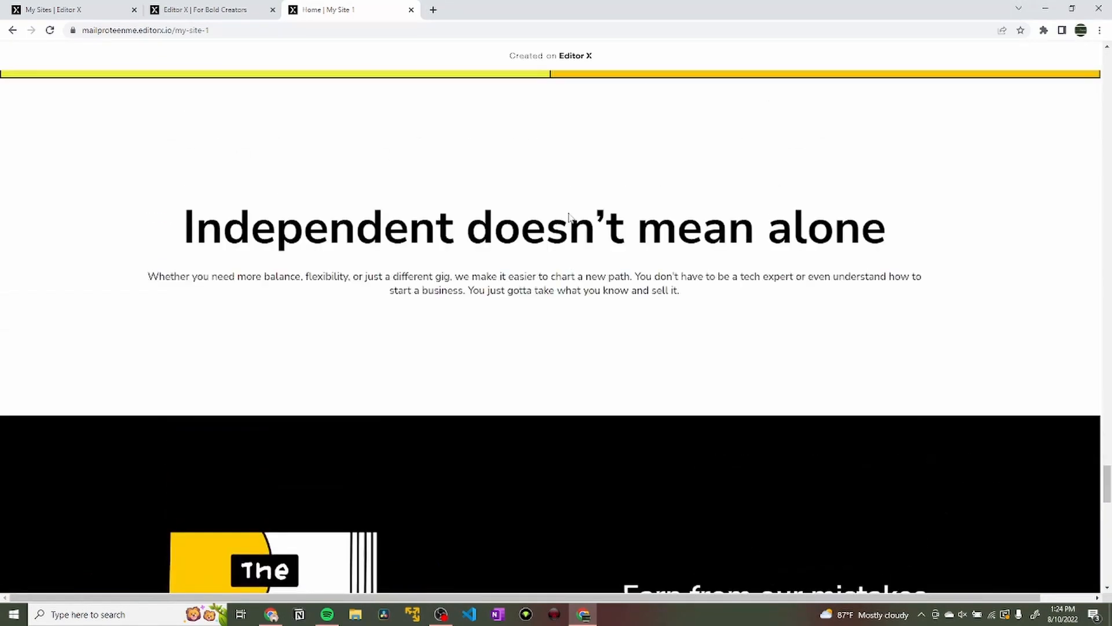
scroll(569, 217, down, 1)
drag(183, 169, 544, 169)
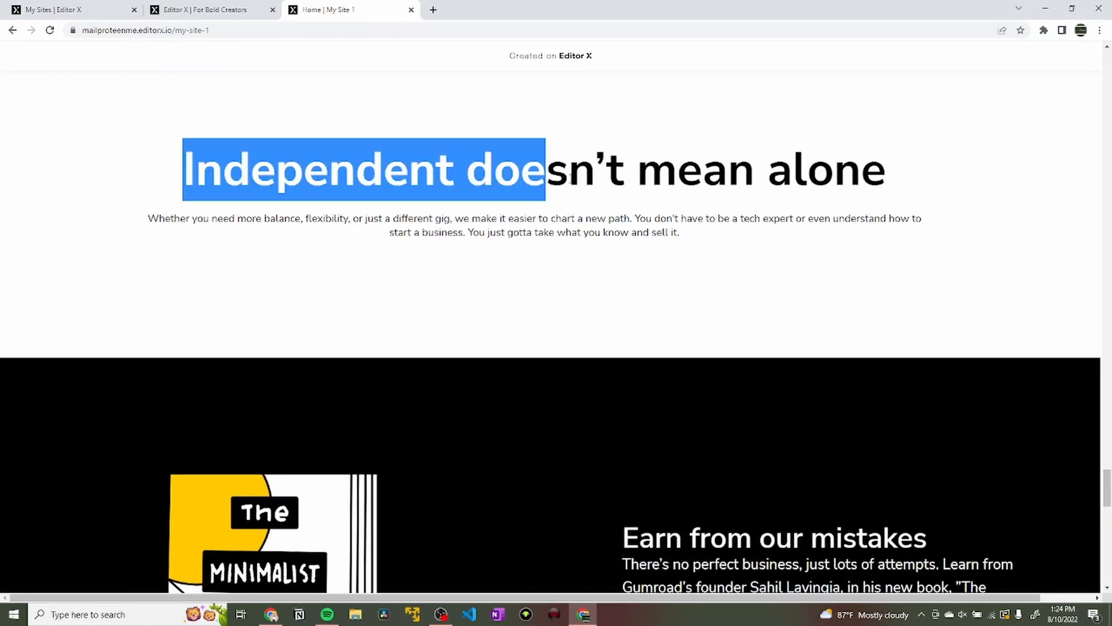
click(544, 169)
scroll(518, 297, up, 2)
scroll(517, 296, down, 20)
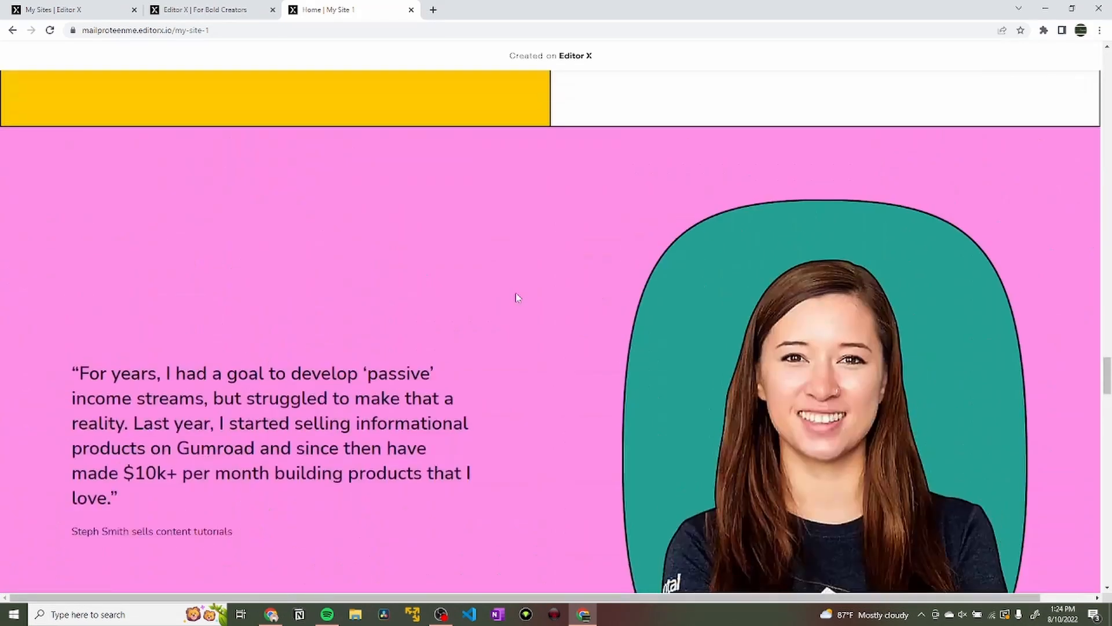
scroll(516, 292, up, 20)
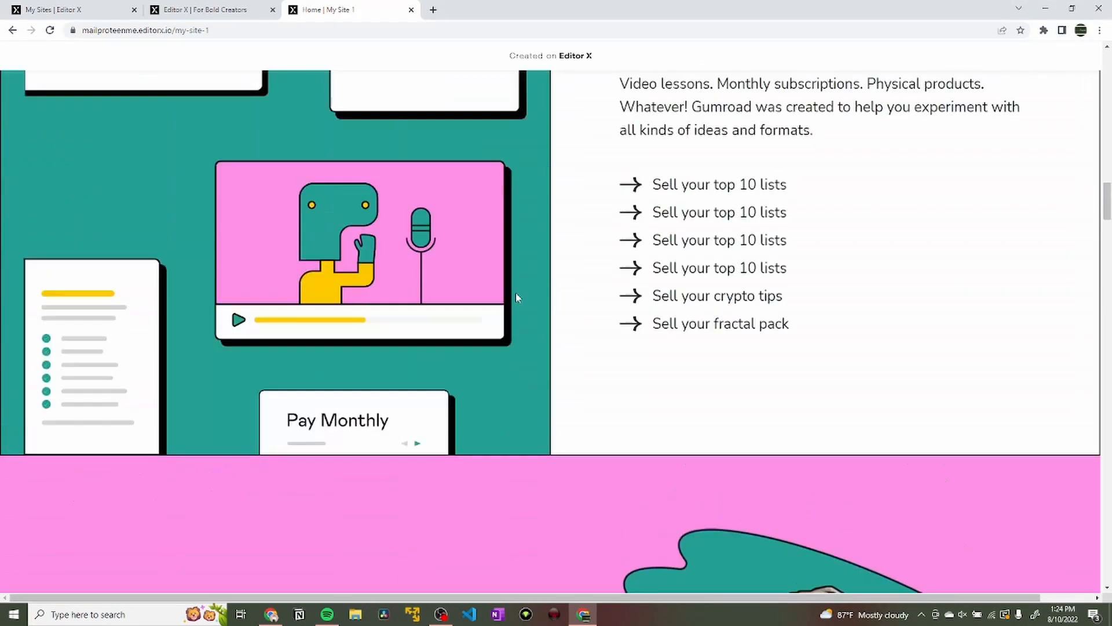
scroll(452, 435, down, 20)
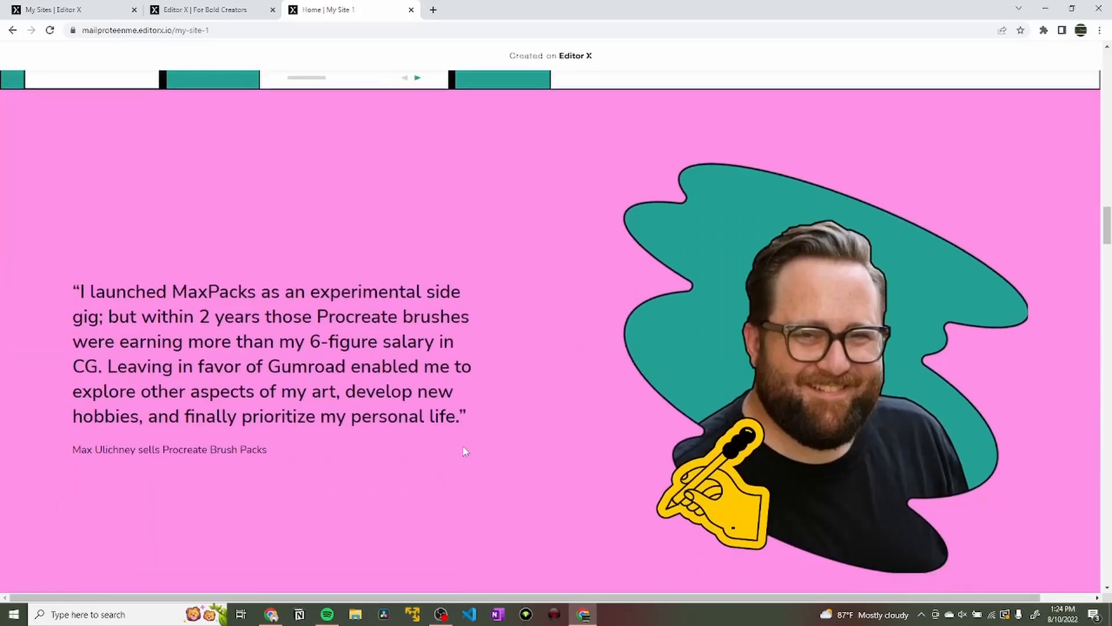
scroll(464, 449, down, 15)
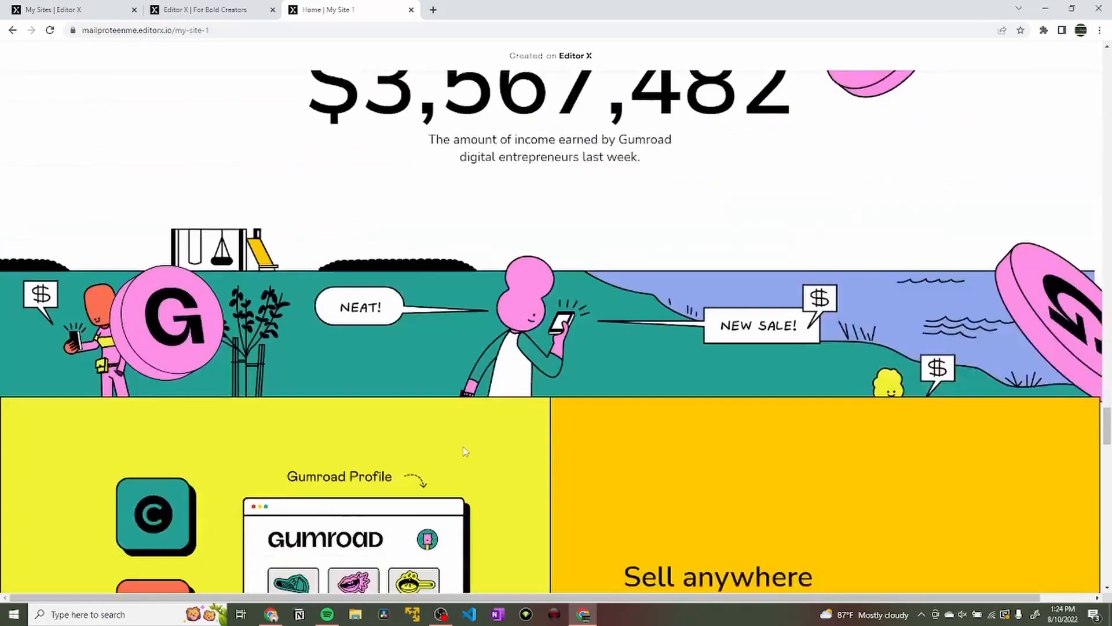
scroll(464, 451, up, 4)
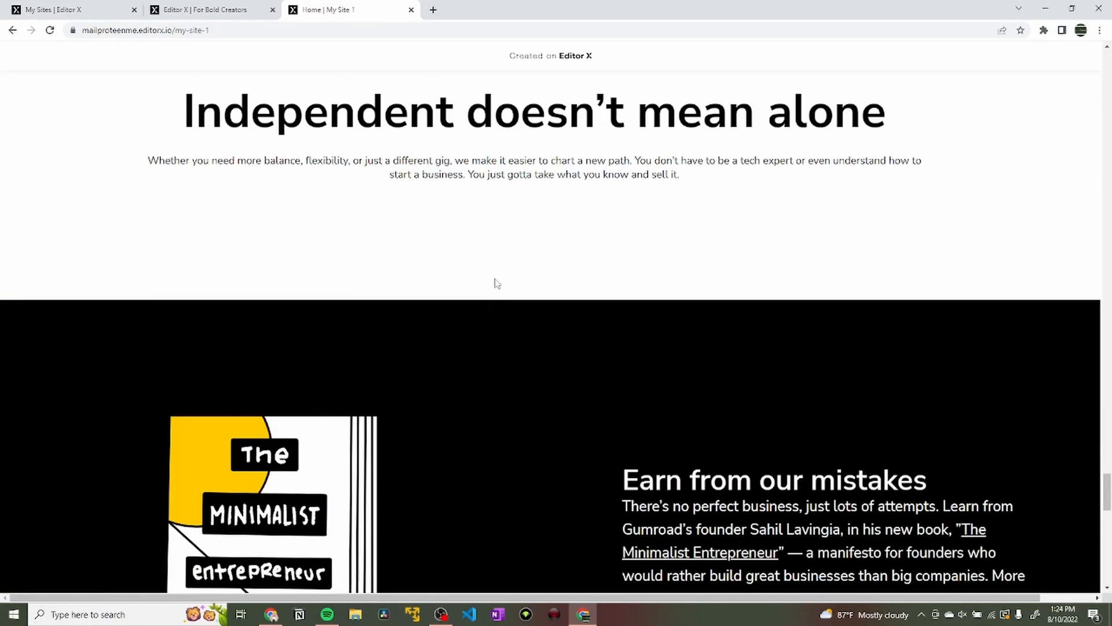
scroll(492, 220, down, 6)
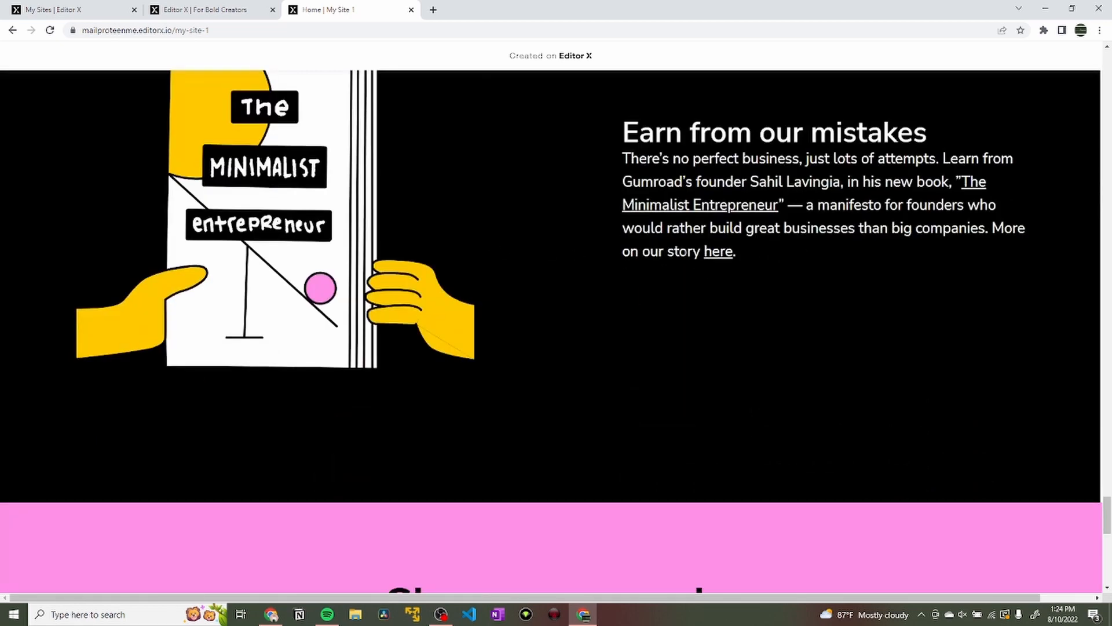
scroll(504, 242, up, 17)
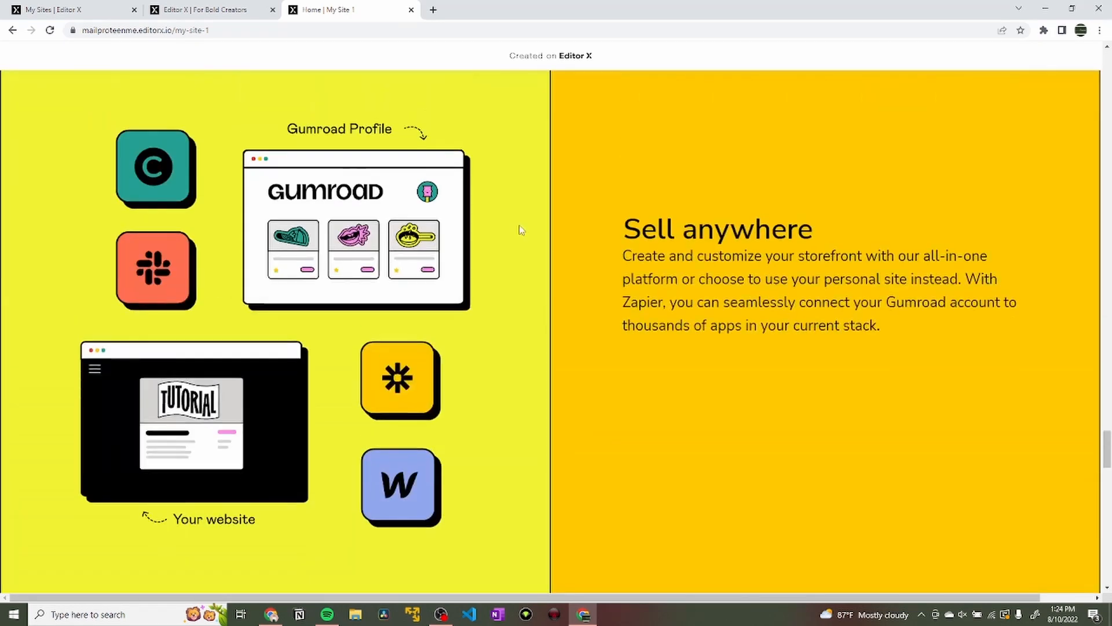
scroll(516, 232, down, 8)
Duplicate the two-column "Sell anything" section with the Gumroad Profile illustration on the Editor X page.
click(232, 9)
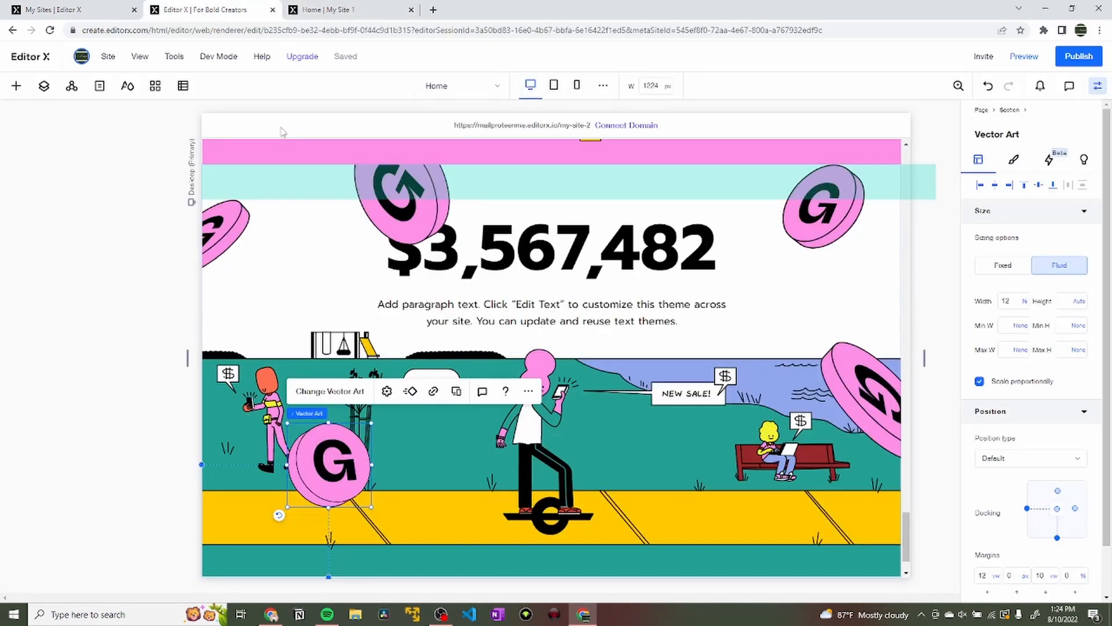
scroll(283, 133, down, 1)
scroll(427, 227, up, 13)
click(427, 227)
click(44, 85)
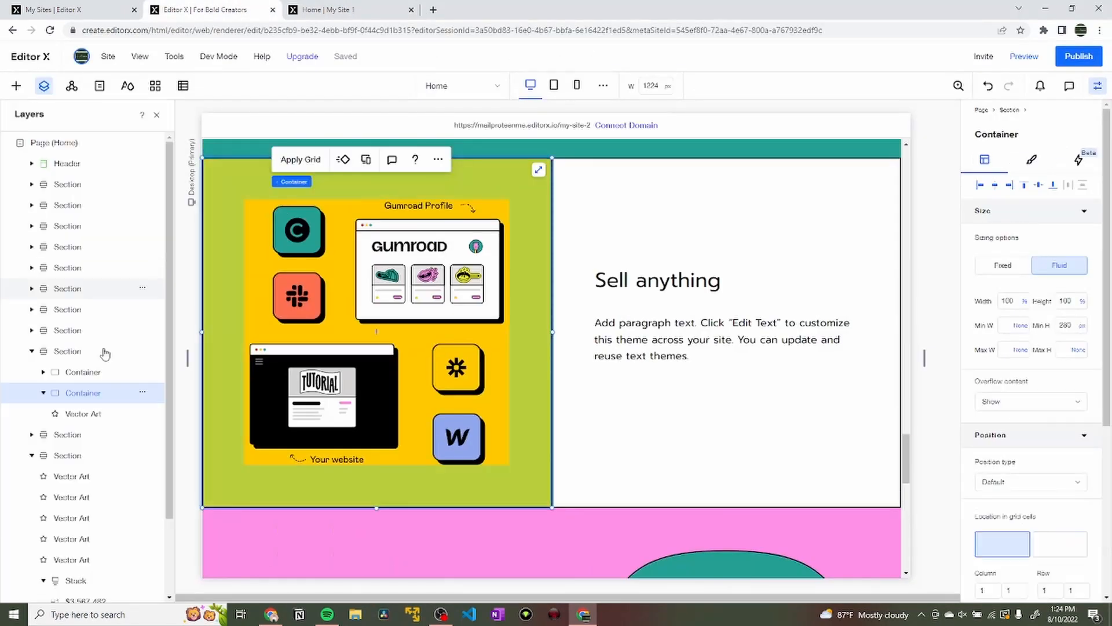
click(110, 332)
click(123, 358)
key(ctrl+d)
scroll(75, 365, down, 2)
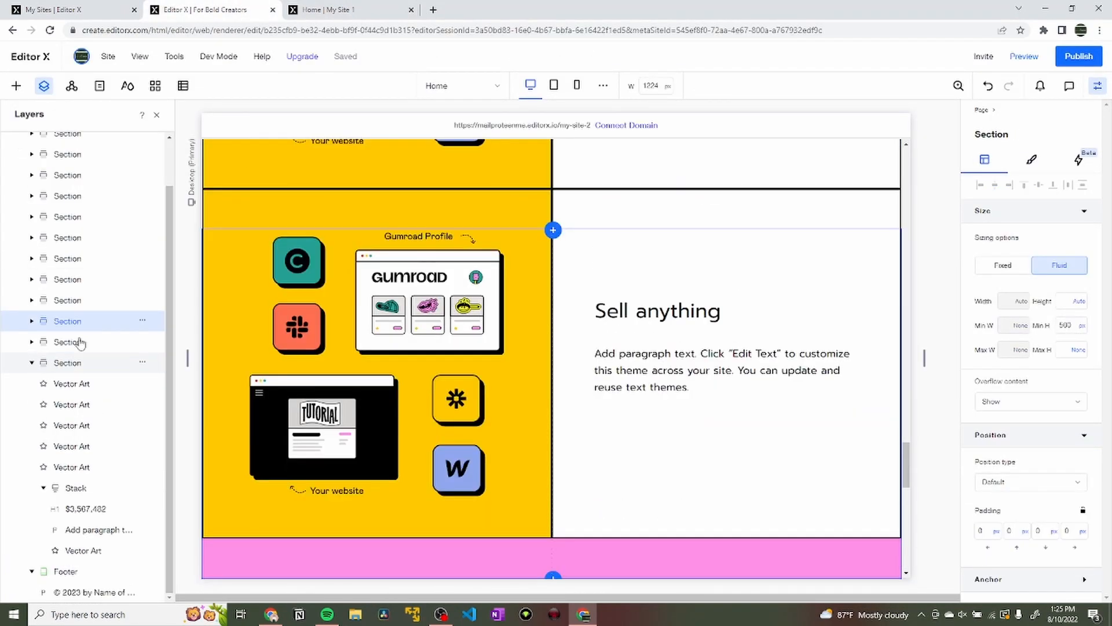
Move the duplicated two-column section below the income section, directly above the footer.
click(32, 365)
click(32, 372)
click(77, 414)
click(33, 372)
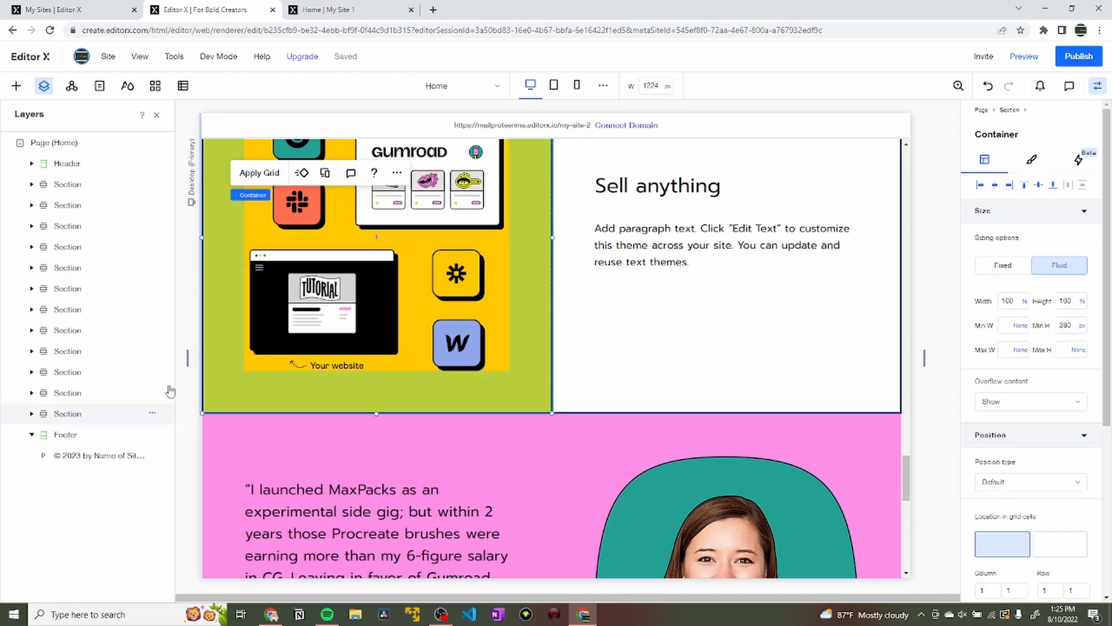
click(347, 9)
click(209, 10)
scroll(489, 340, down, 6)
scroll(489, 340, down, 10)
Fill the container behind the copied section's "Sell anything" text with the saved yellow at 100% opacity.
click(661, 296)
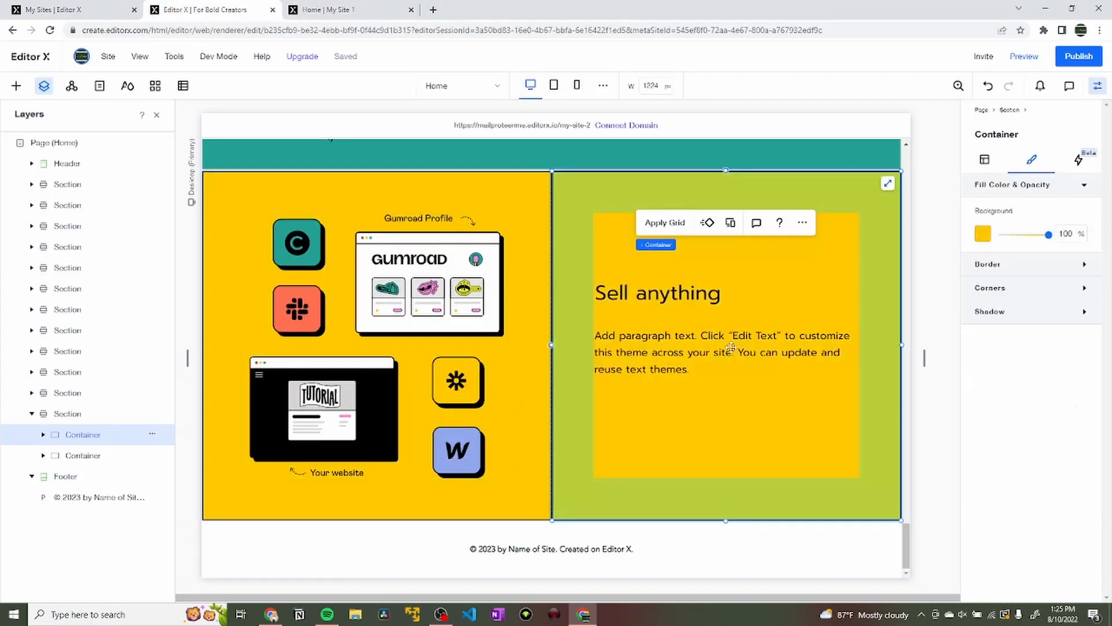
click(661, 296)
click(985, 160)
Replace the copied section's Gumroad Profile illustration with the vector art of the revenue milestones and Gumroad fee table.
double_click(463, 279)
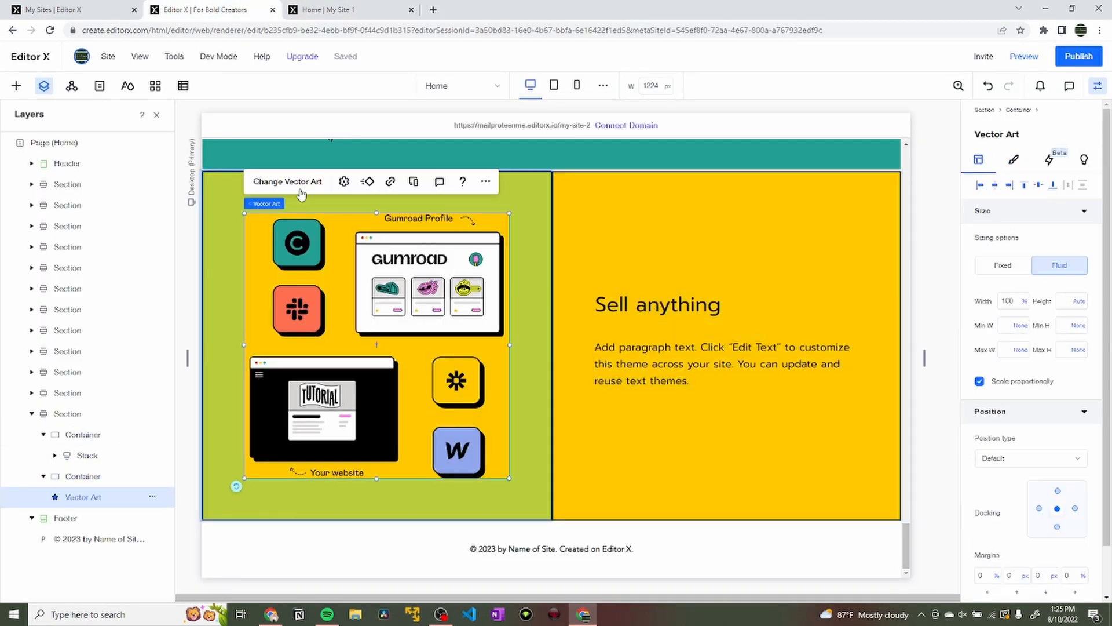
click(299, 184)
double_click(661, 222)
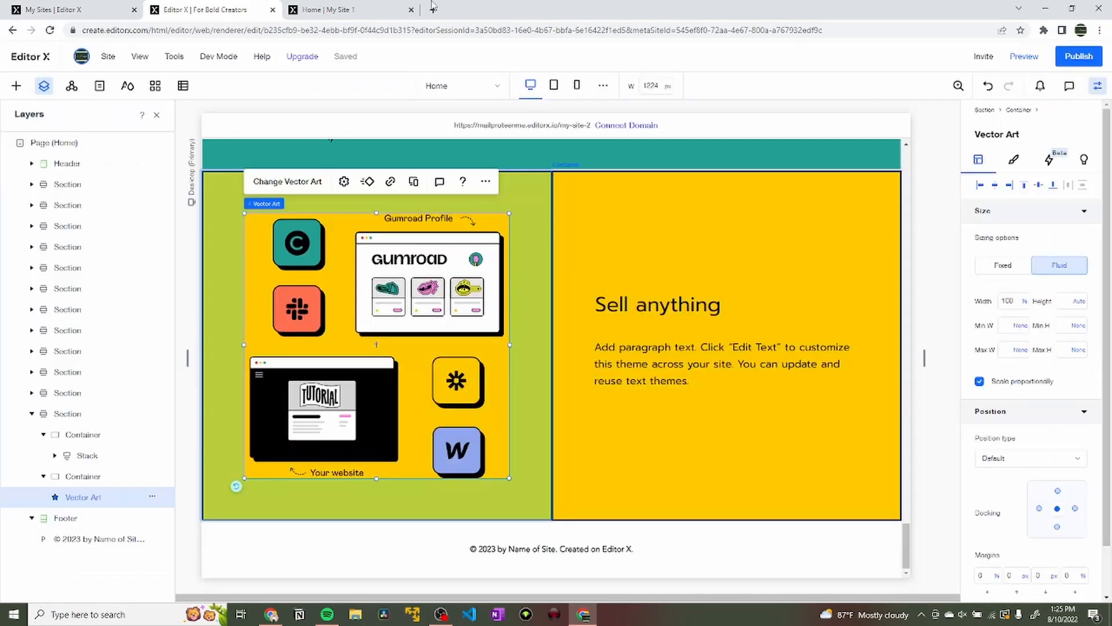
Give the container behind the fee table a custom bright lemon-yellow background matching the one on My Site 1.
click(526, 200)
key(alt+Tab)
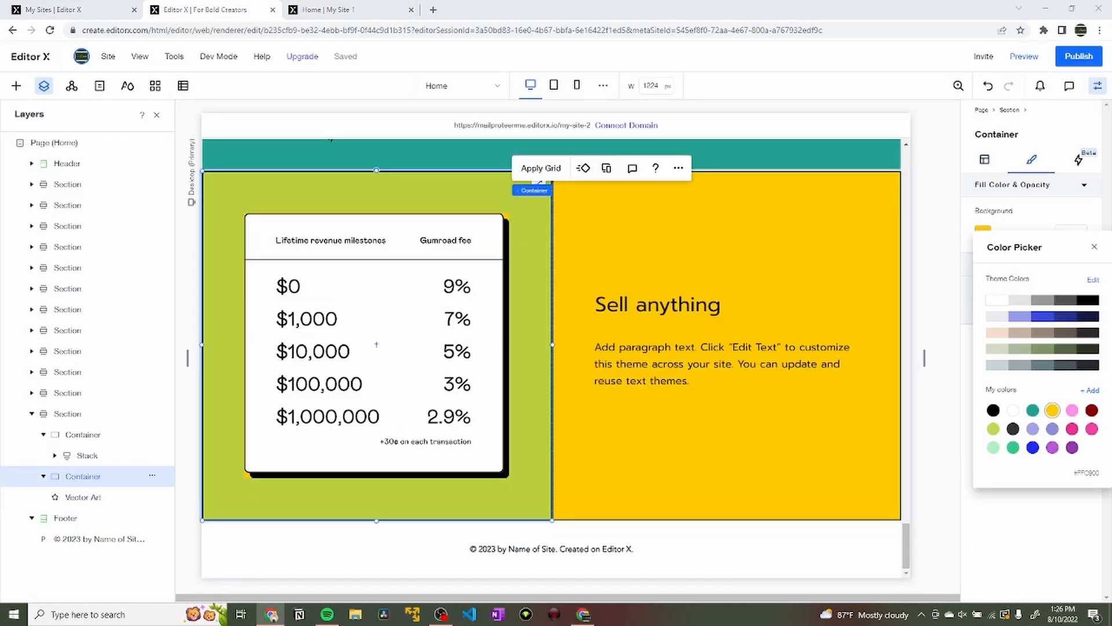
click(1090, 389)
click(1040, 425)
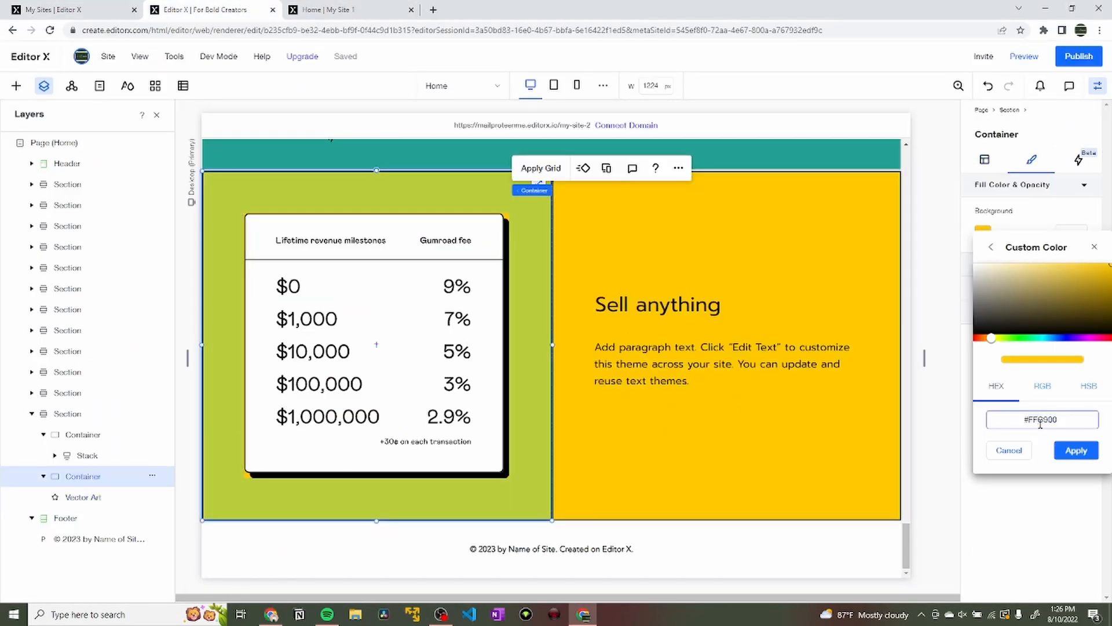
click(1076, 450)
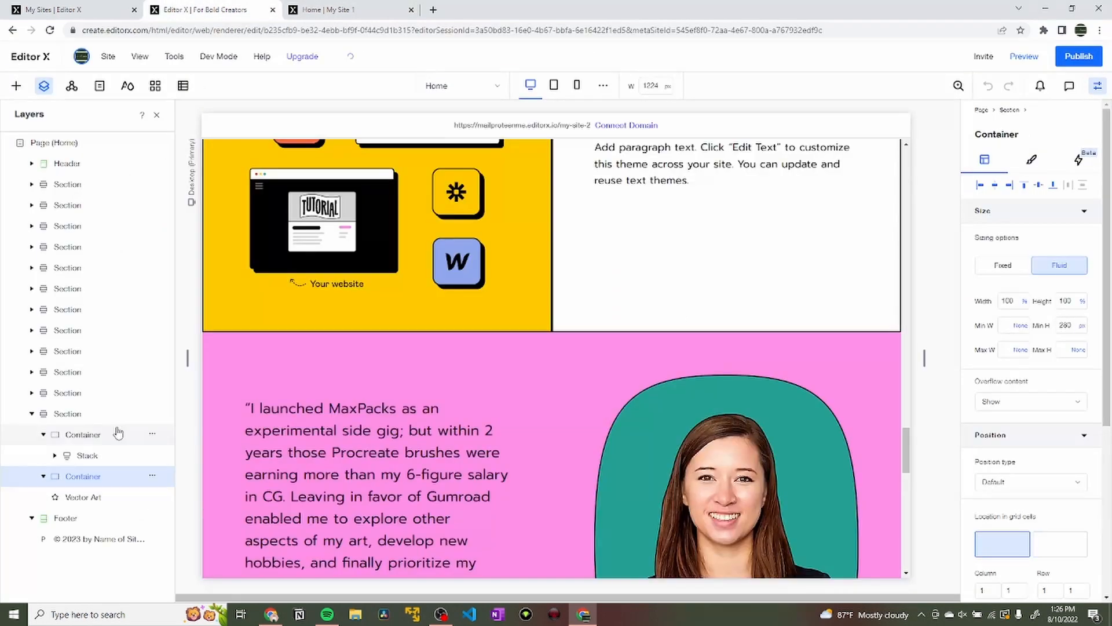
Copy the "Make your own road" section to just above the footer and change its heading to "Independent doesn’t mean alone".
click(114, 247)
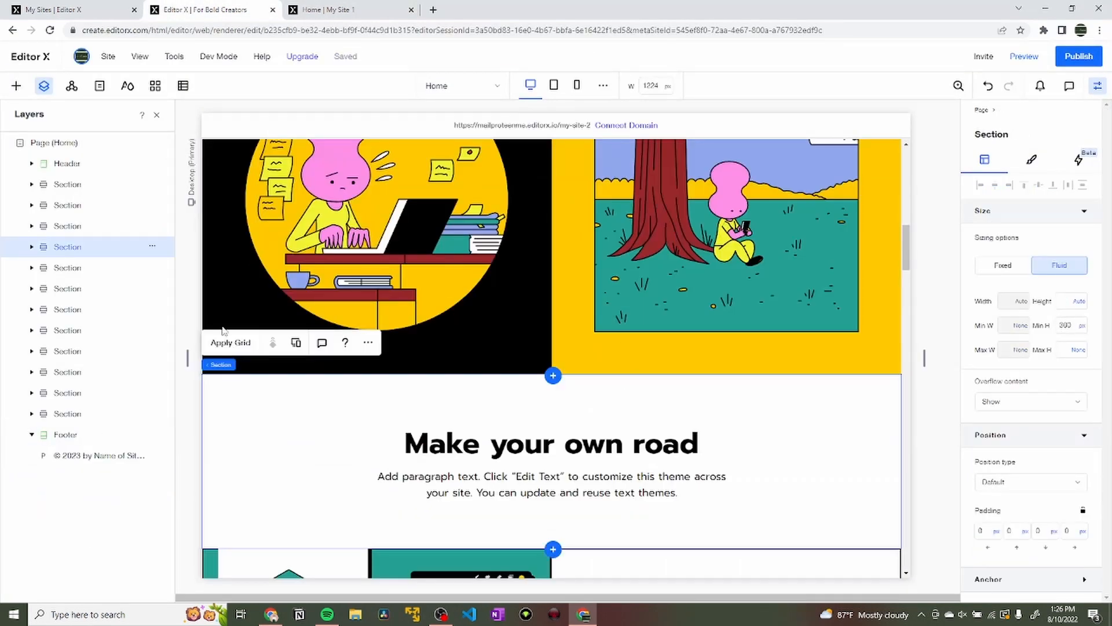
drag(114, 246, 91, 440)
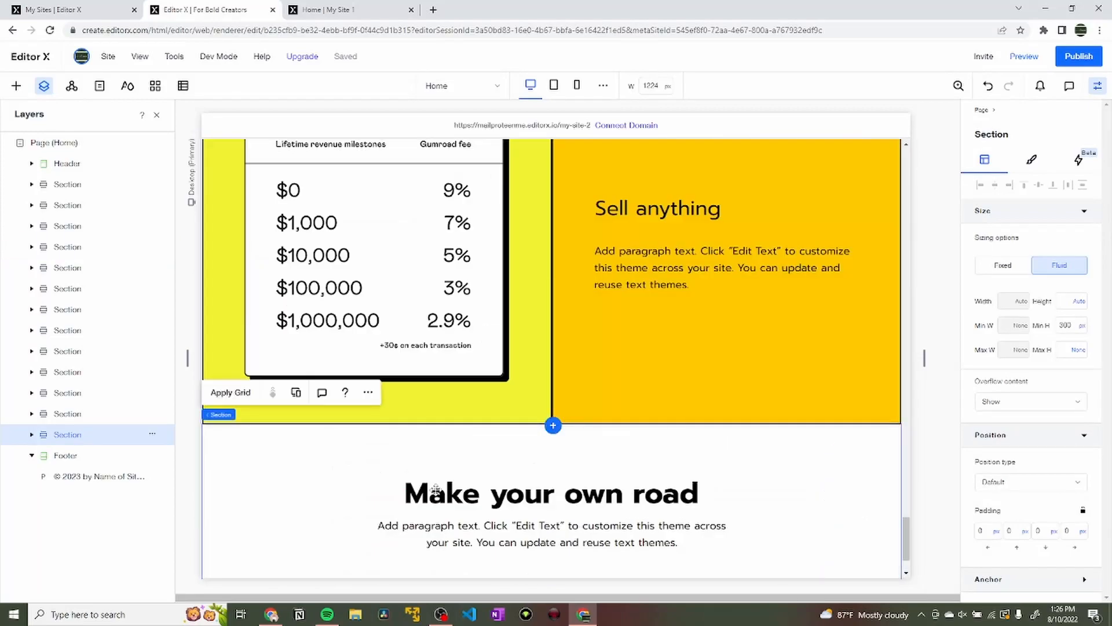
drag(183, 459, 847, 437)
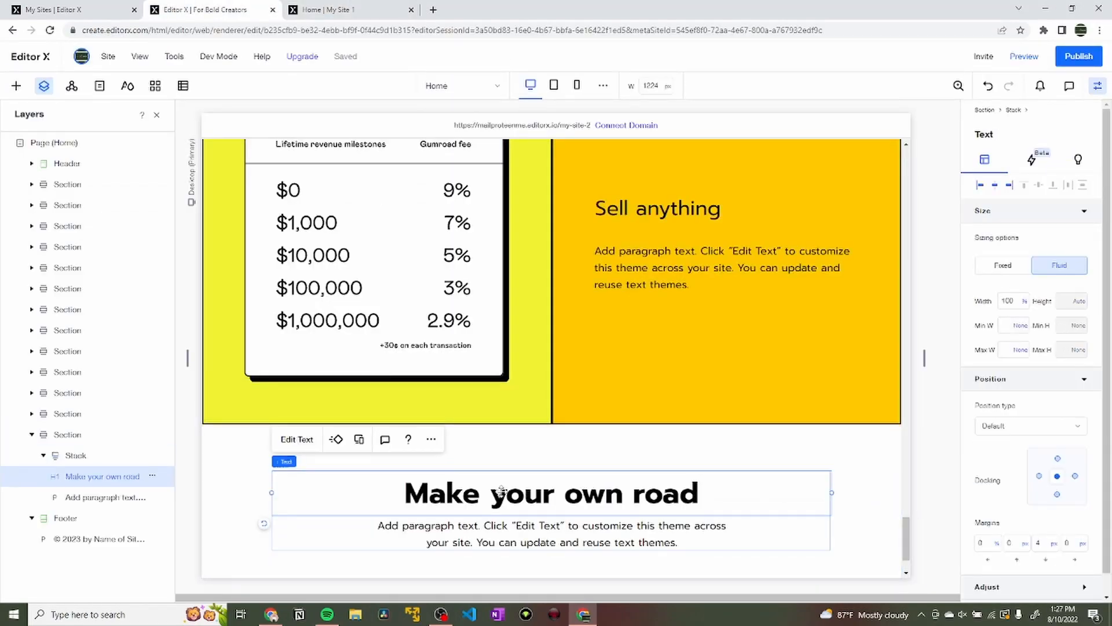
text(Independent doesn’t mean alone)
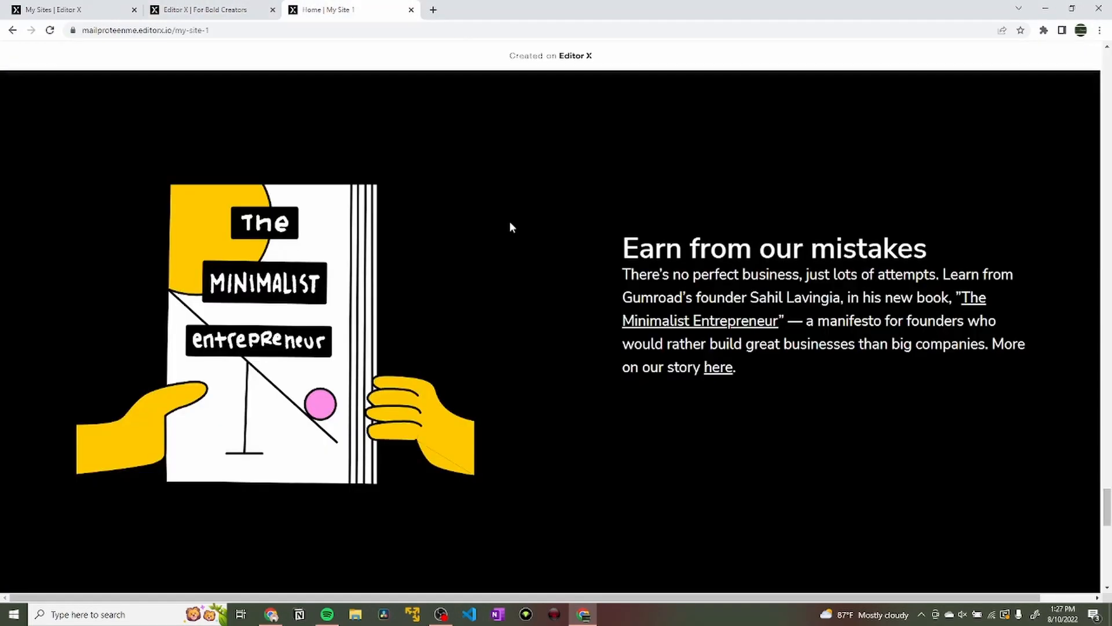
scroll(498, 177, up, 10)
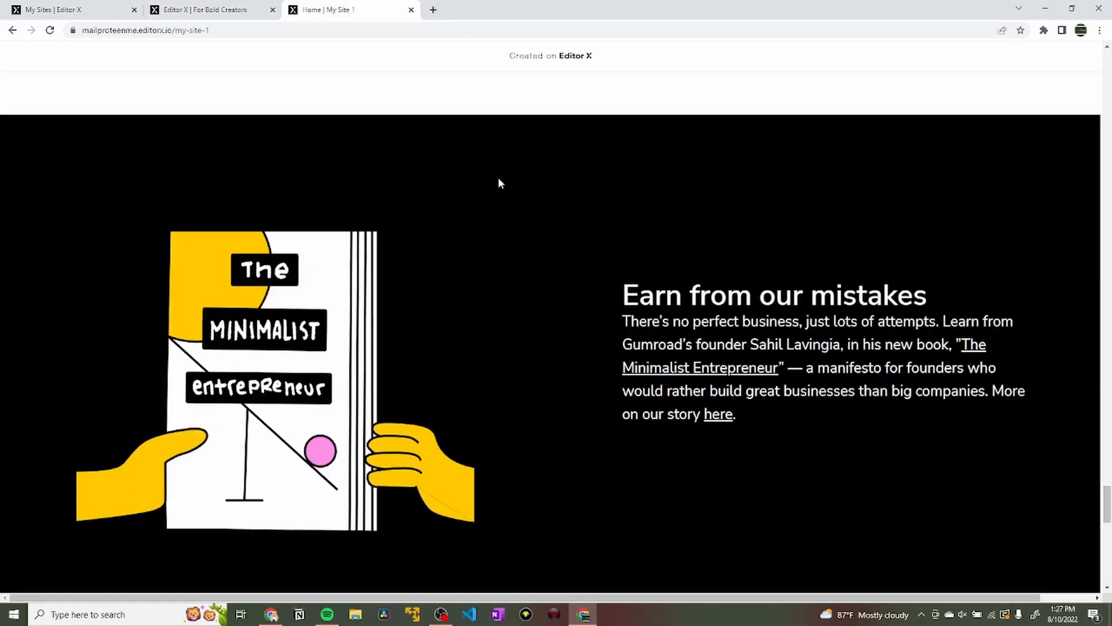
scroll(369, 241, down, 10)
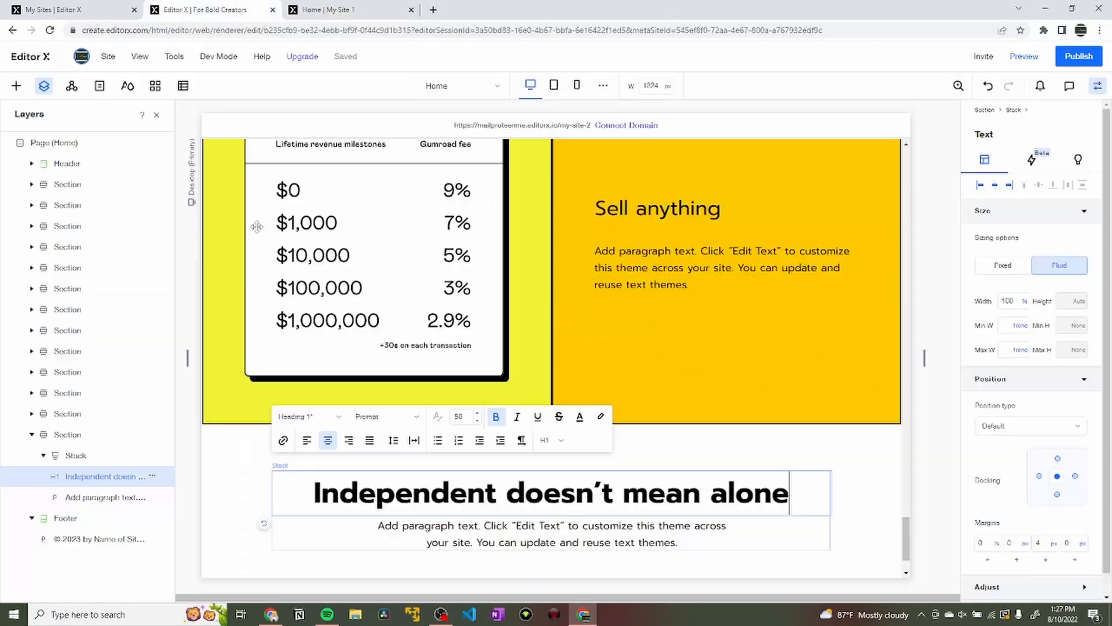
Duplicate the fee-table section and place the copy between the "Independent doesn’t mean alone" section and the footer.
click(32, 434)
click(87, 434)
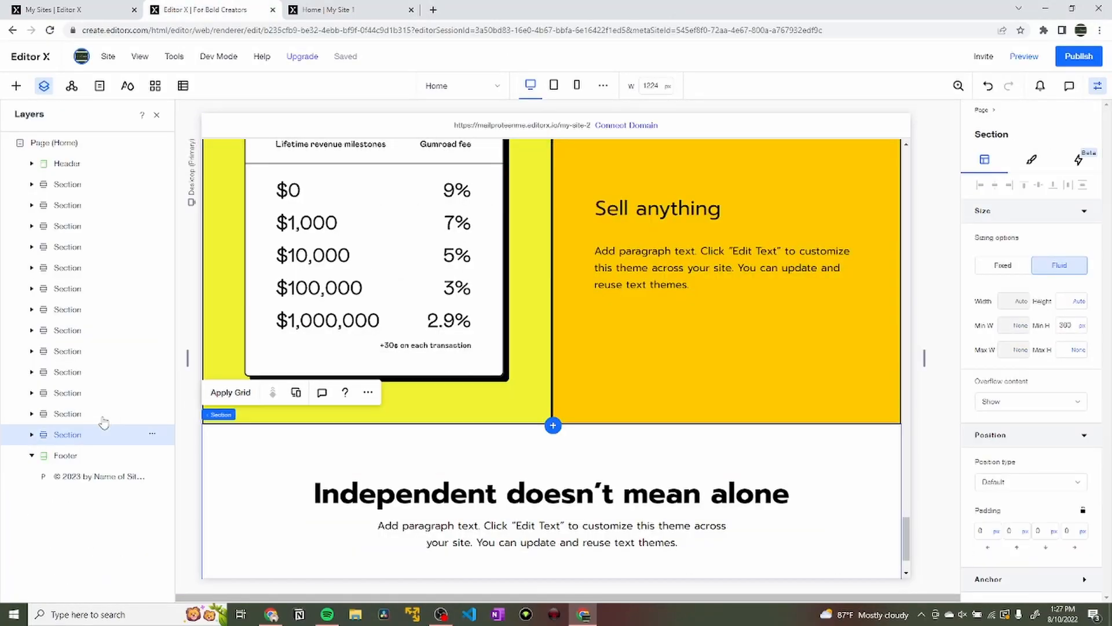
click(99, 416)
key(ctrl+d)
drag(97, 420, 79, 466)
Fill the container behind the copied section's fee table with the saved black at 100% opacity.
scroll(511, 359, up, 2)
click(525, 394)
click(1031, 160)
click(983, 232)
click(996, 418)
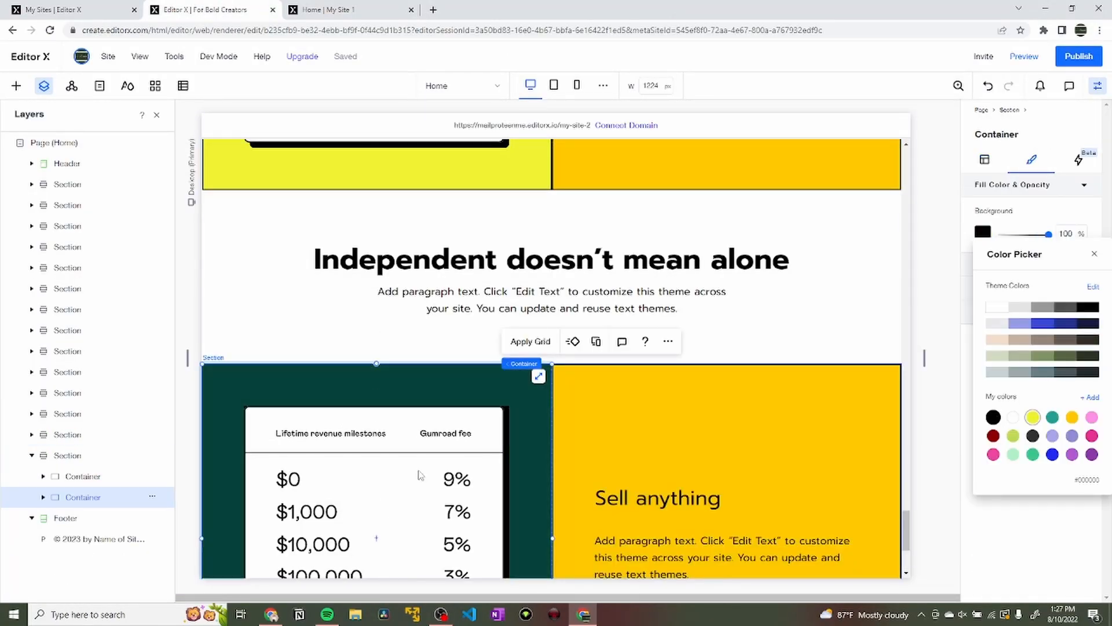
Replace the copied section's fee-table illustration with the vector art of hands holding "The Minimalist Entrepreneur" book.
click(419, 472)
click(288, 374)
scroll(662, 406, down, 10)
click(669, 307)
click(979, 566)
scroll(666, 371, down, 3)
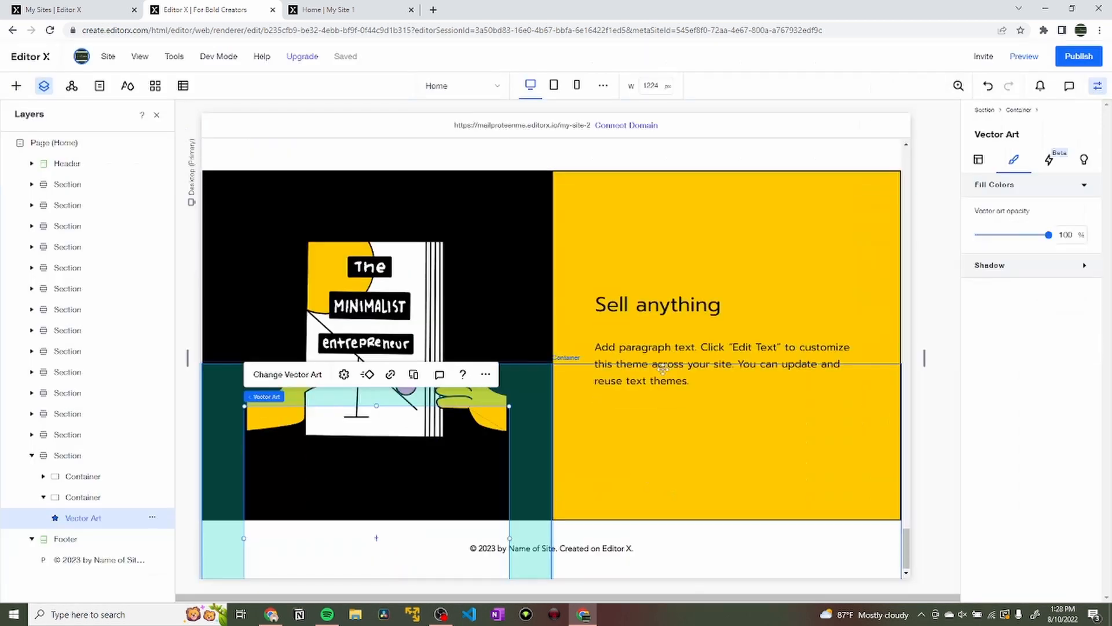
Fill the container behind the copied section's "Sell anything" text with the saved black.
click(747, 440)
click(983, 231)
click(993, 407)
Change the "Sell anything" heading beside the book illustration to white text.
click(636, 302)
click(639, 311)
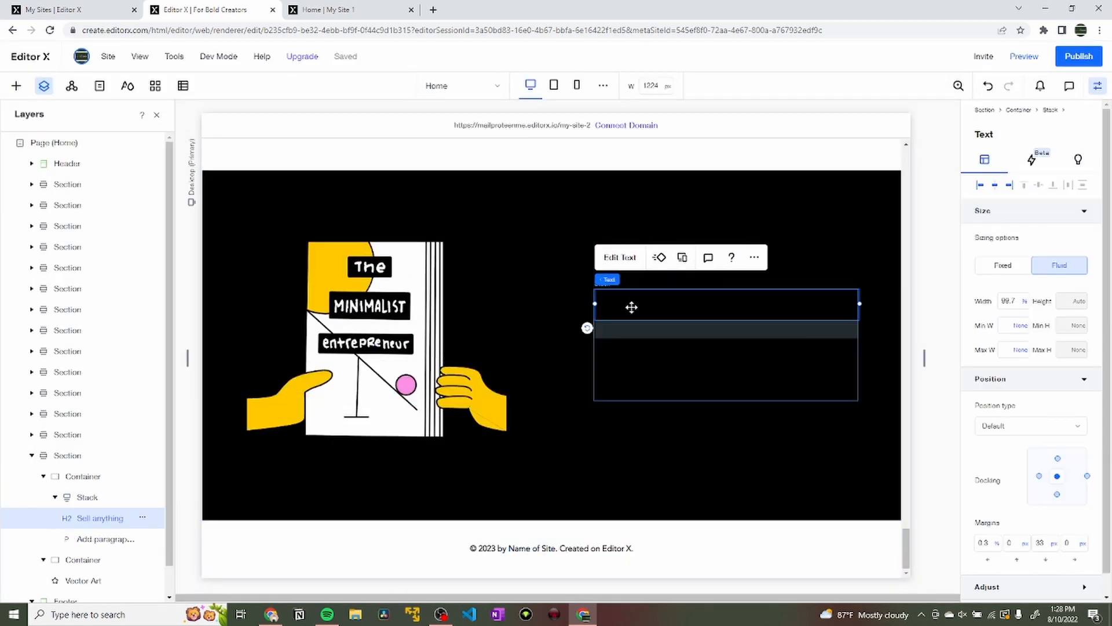
double_click(639, 312)
click(878, 236)
click(843, 312)
click(665, 350)
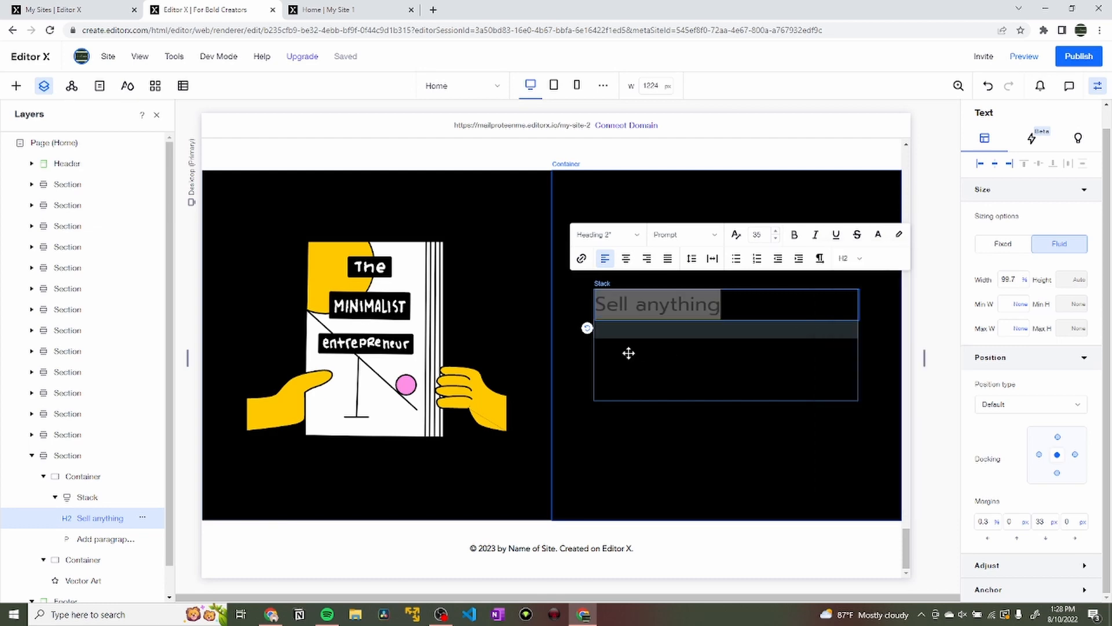
Change the paragraph below the "Sell anything" heading beside the book illustration to white text.
click(630, 353)
click(638, 352)
click(637, 355)
click(624, 309)
click(869, 283)
click(840, 365)
click(710, 402)
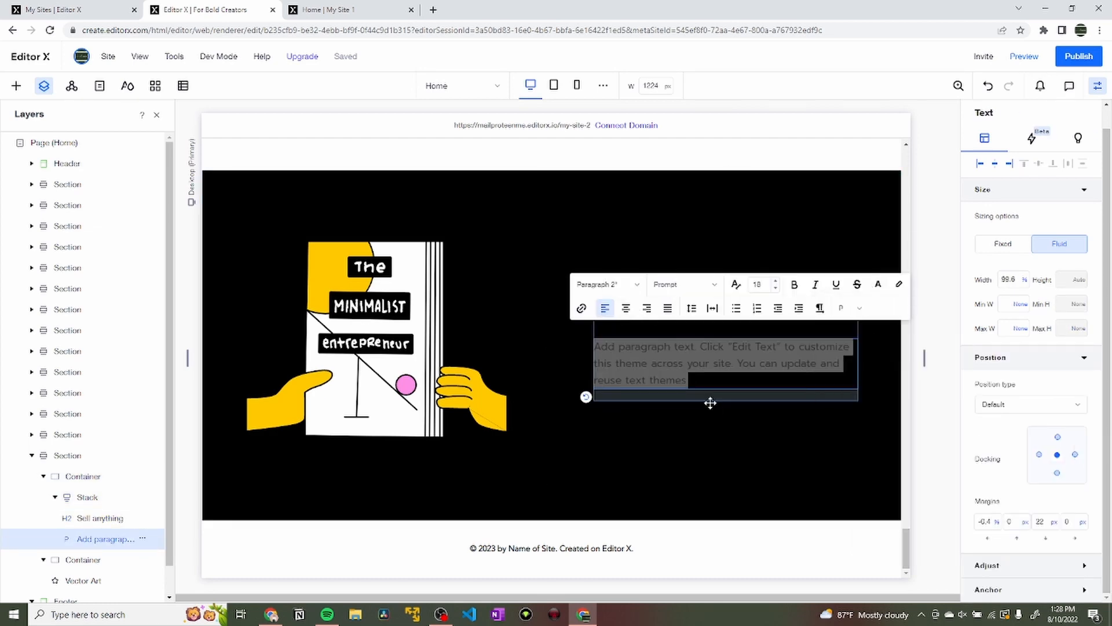
click(617, 438)
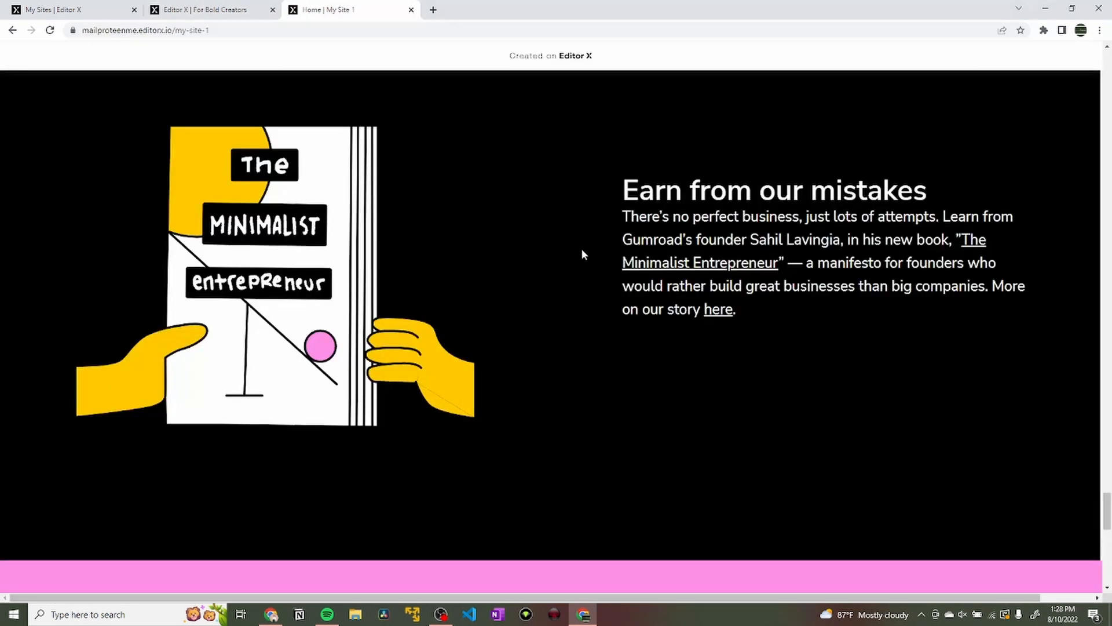
Examine My Site 1's remaining content below the book section: the pink "Share your work. Someone out there needs it." section and the black Gumroad footer.
scroll(581, 249, down, 5)
drag(385, 255, 890, 331)
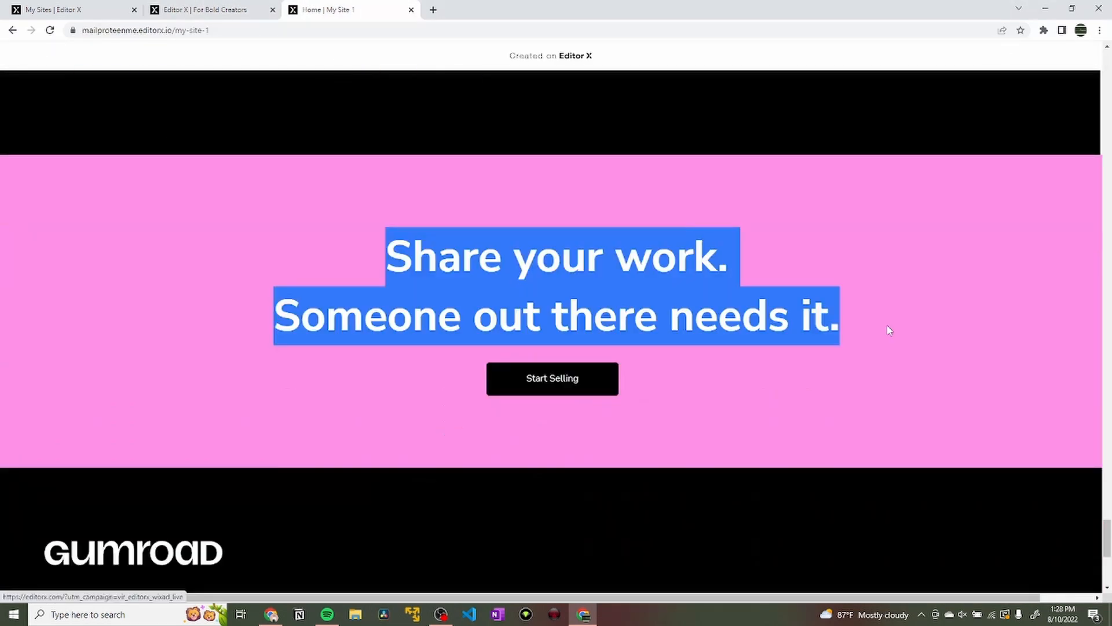
scroll(891, 330, down, 5)
scroll(556, 313, up, 5)
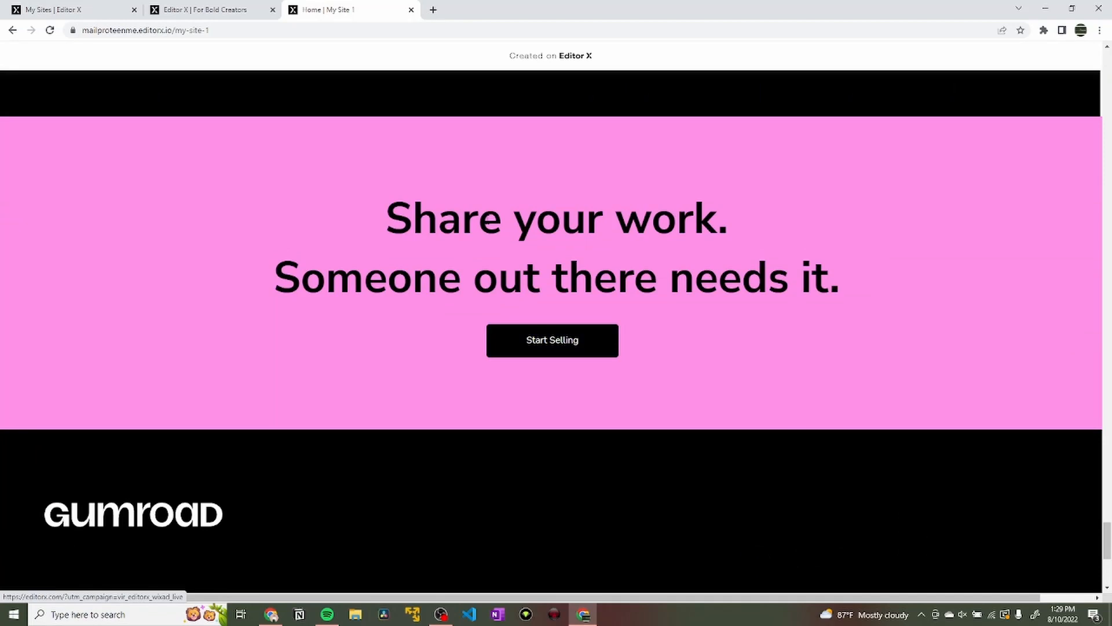
scroll(623, 151, up, 15)
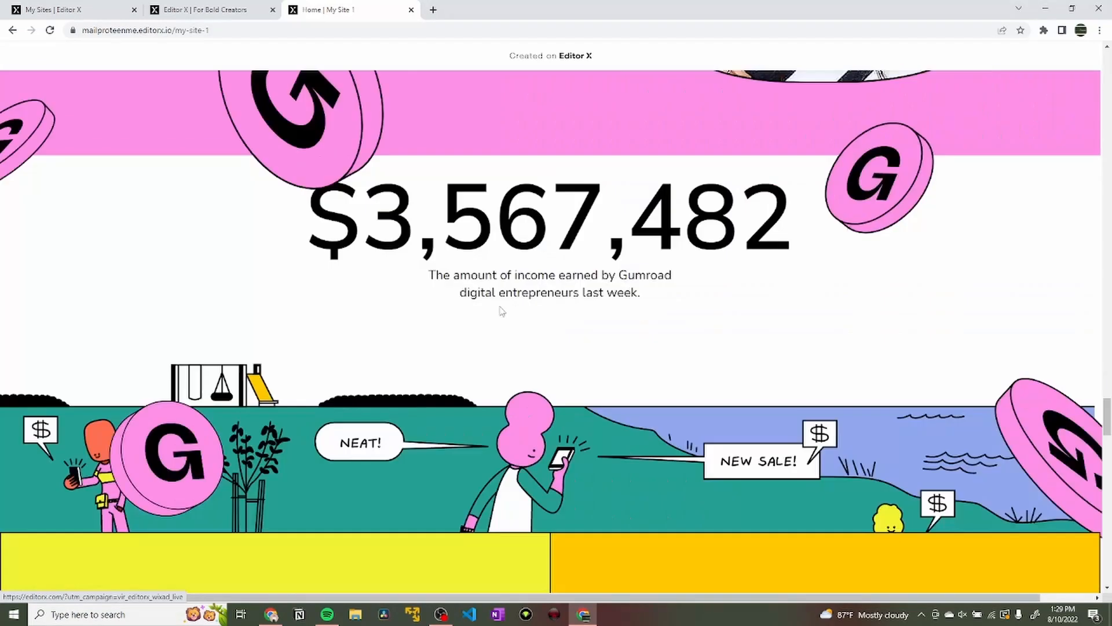
scroll(499, 310, down, 13)
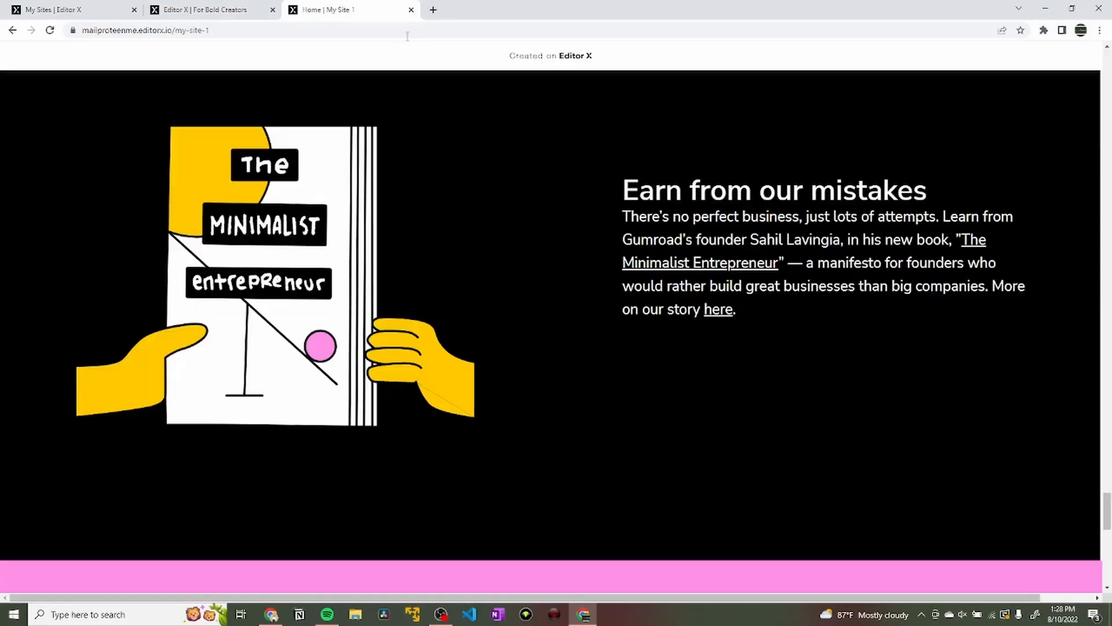
scroll(583, 284, down, 5)
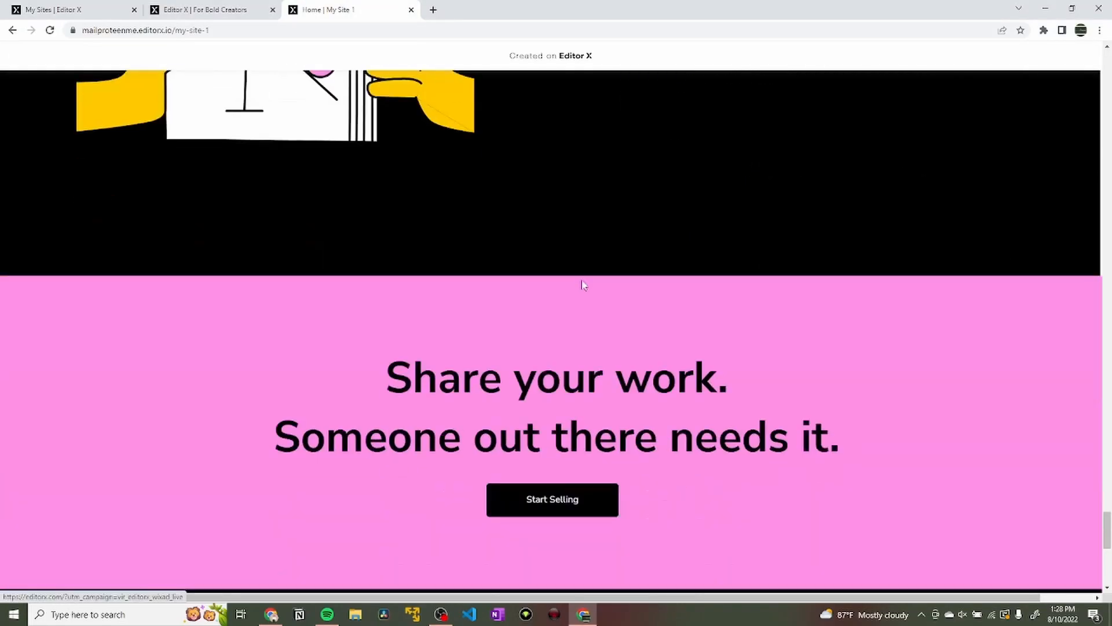
scroll(583, 284, down, 2)
drag(359, 257, 894, 329)
click(886, 326)
scroll(885, 324, down, 6)
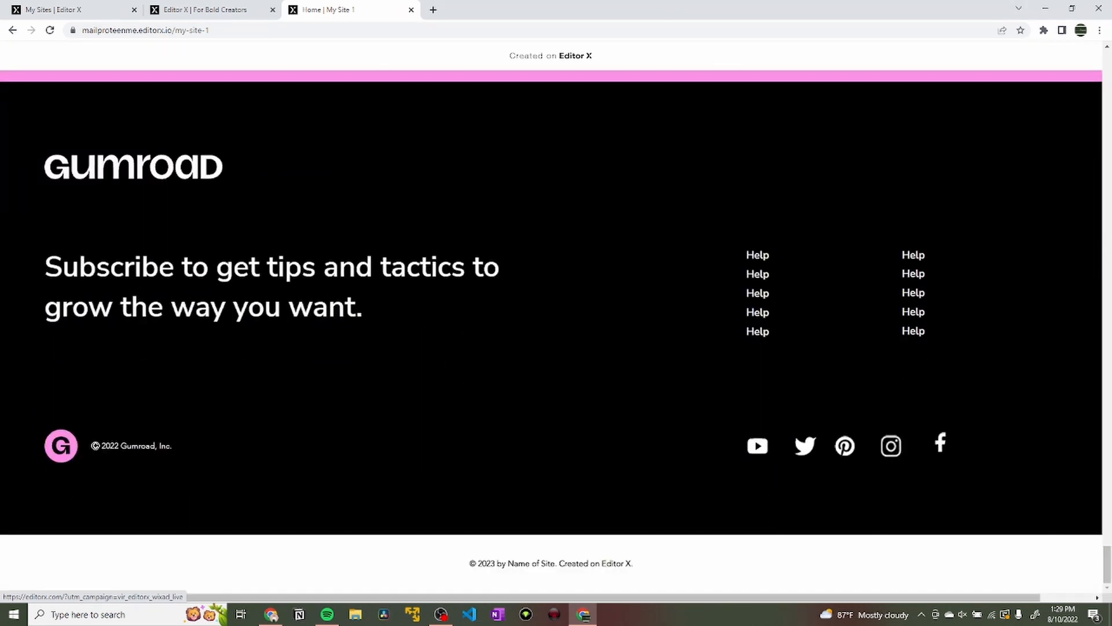
scroll(504, 281, up, 6)
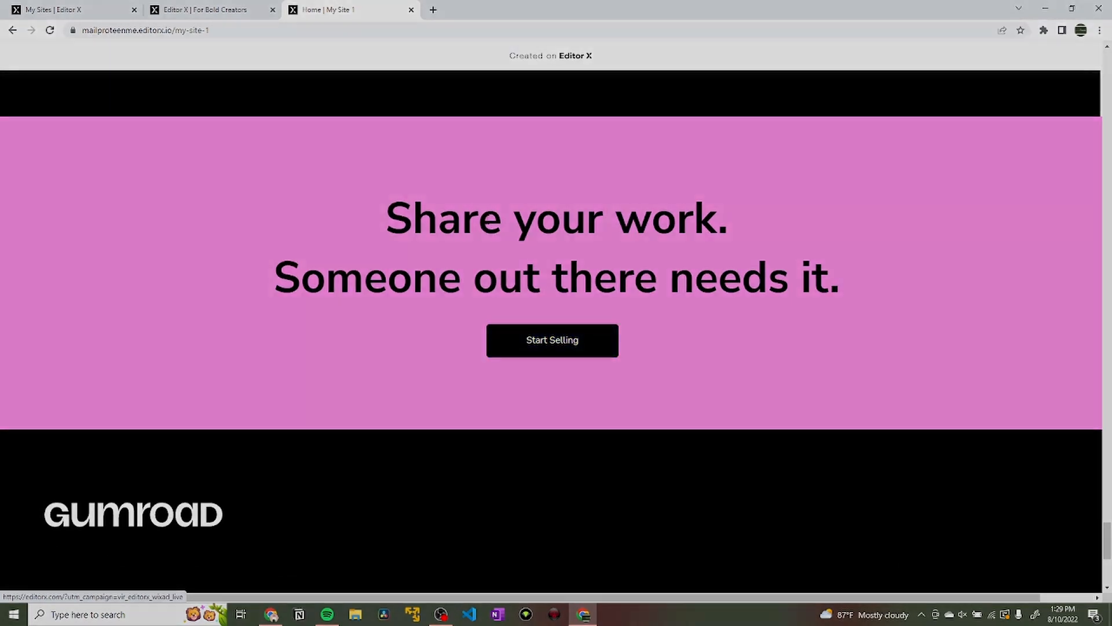
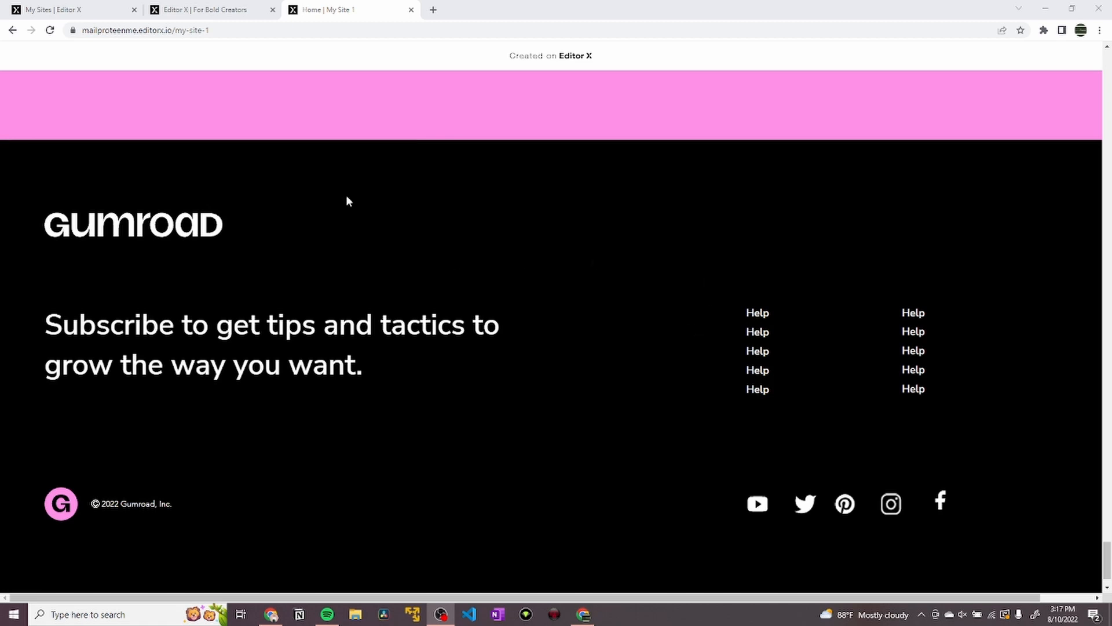
Compare the end of the page in the editor with My Site 1's pink call-to-action section and Gumroad footer.
click(206, 10)
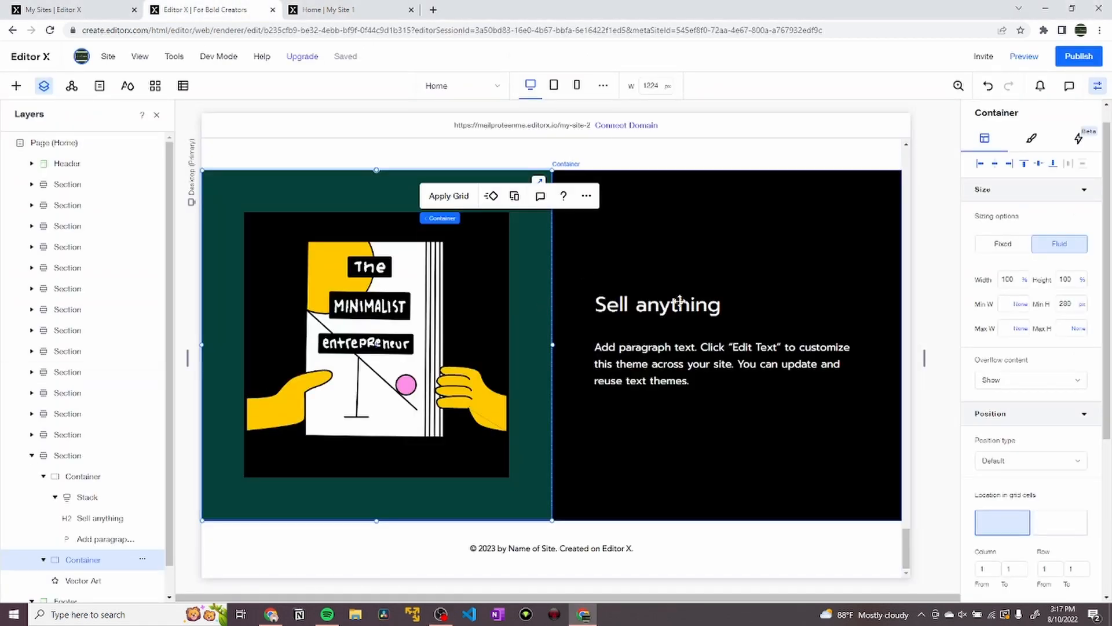
click(579, 270)
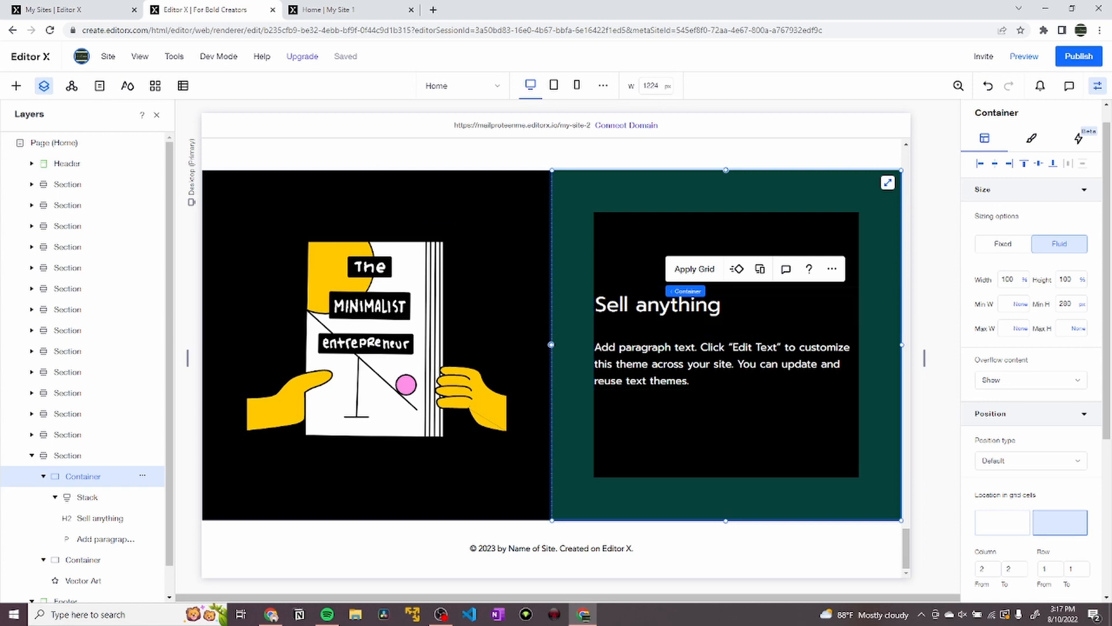
key(alt+Tab)
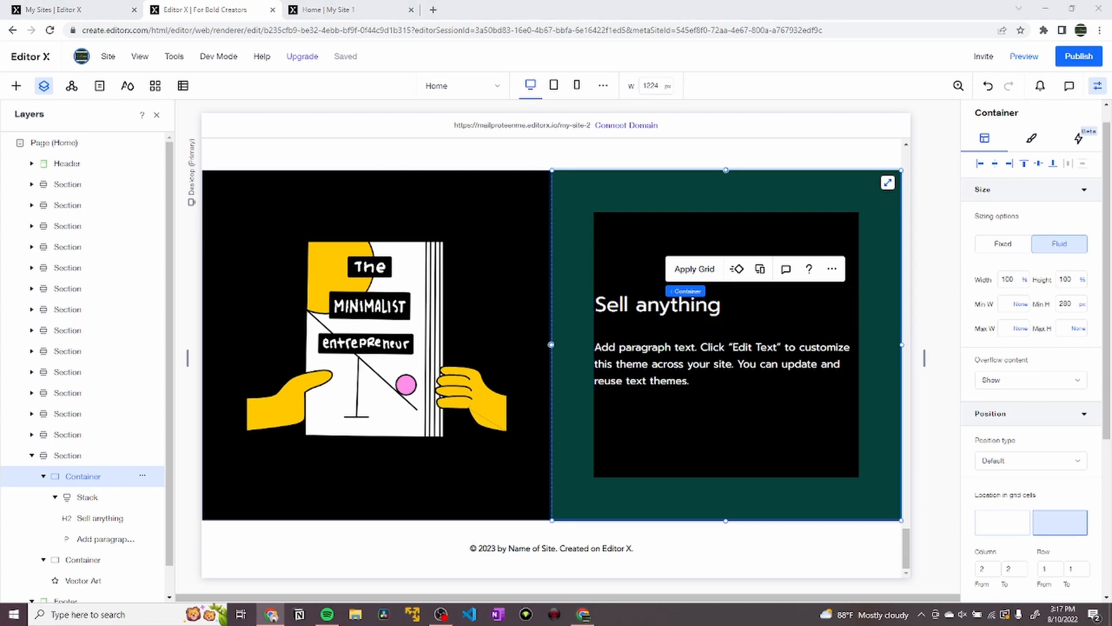
click(390, 5)
scroll(425, 246, down, 1)
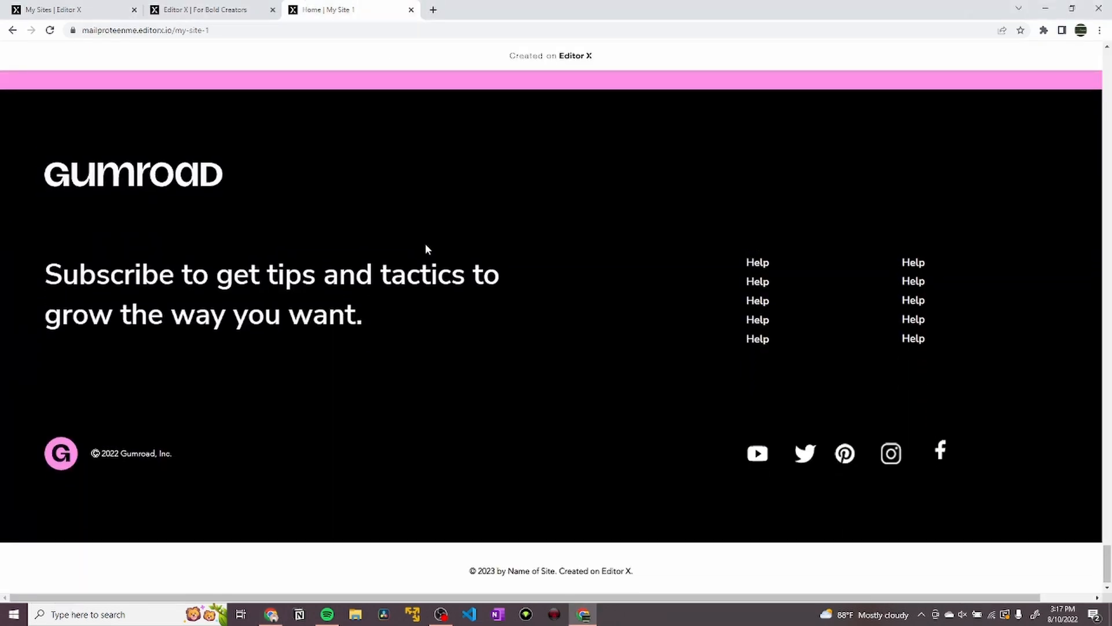
scroll(428, 249, up, 11)
scroll(433, 249, down, 3)
drag(385, 272, 460, 238)
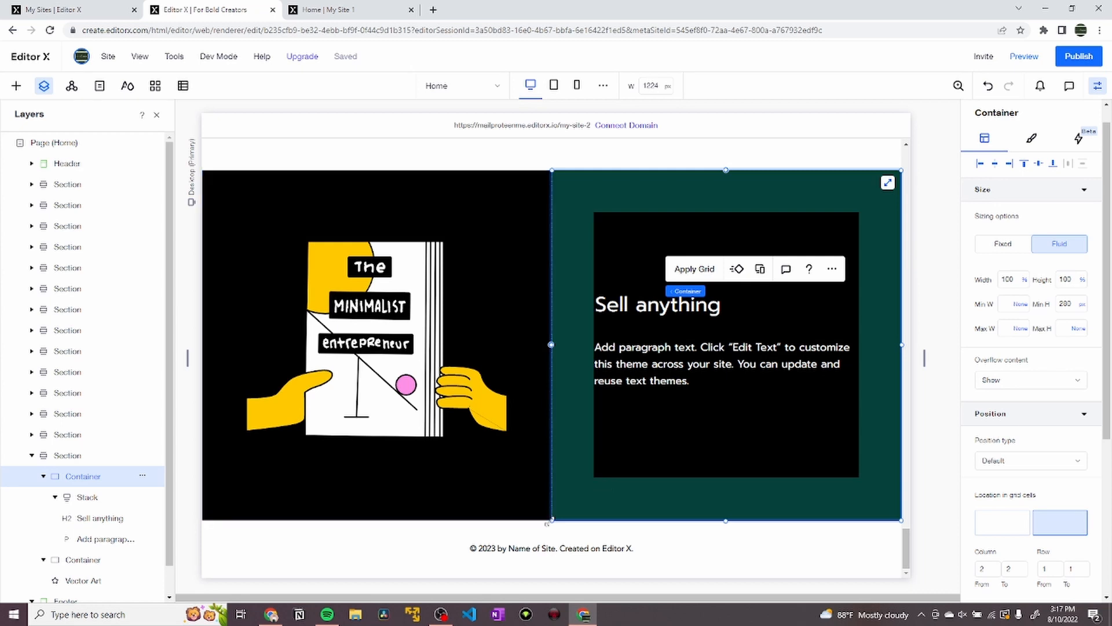
Add a blank section between the black book section and the footer, and select it.
click(551, 532)
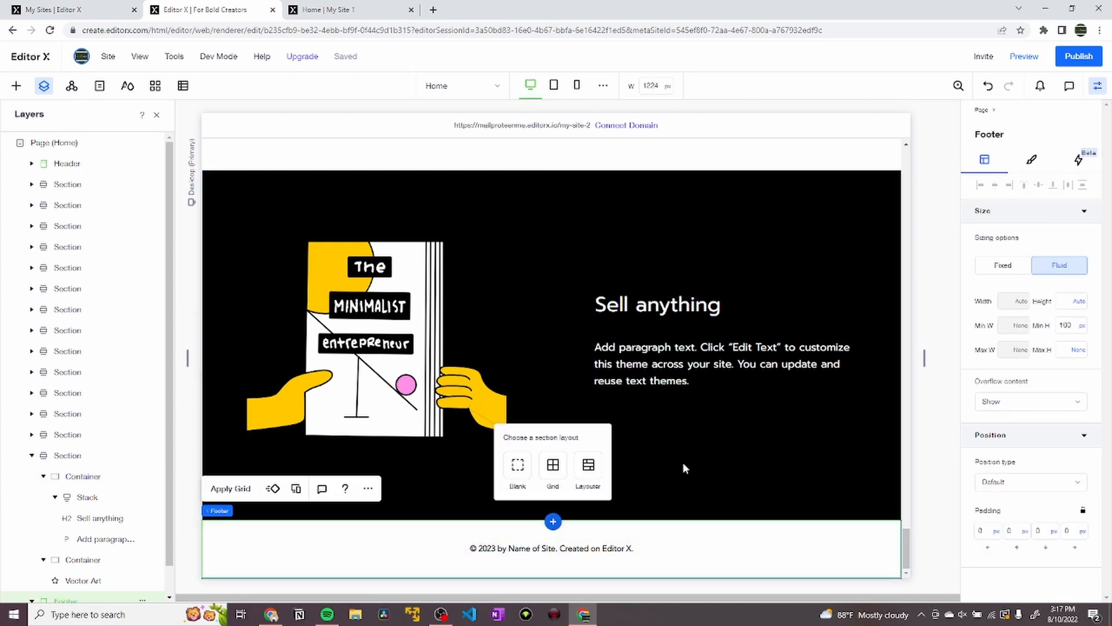
click(552, 521)
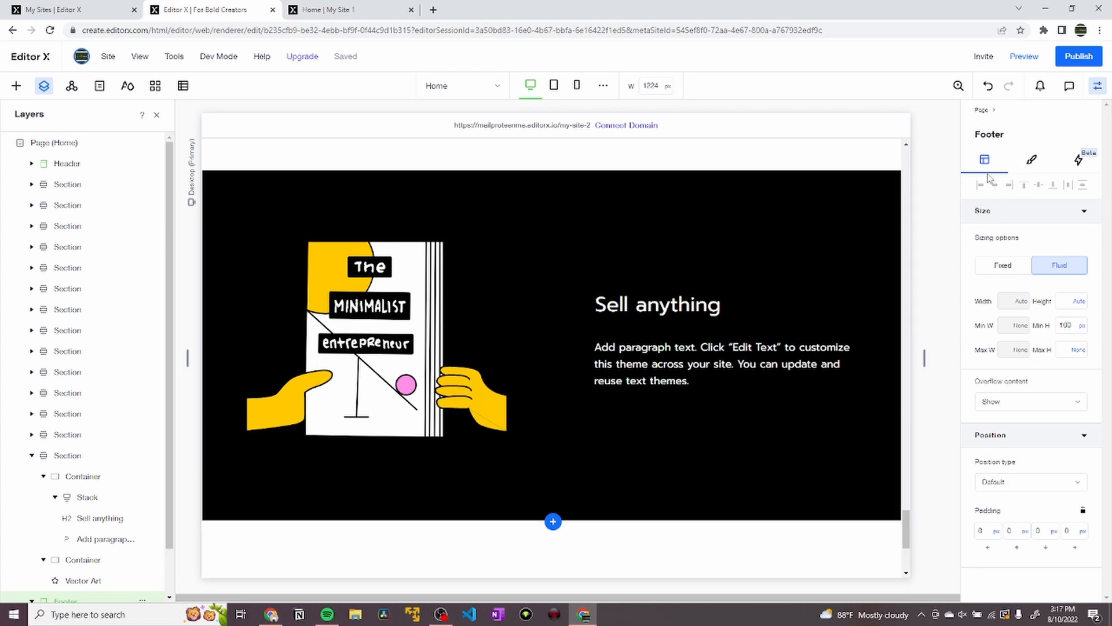
scroll(643, 359, down, 5)
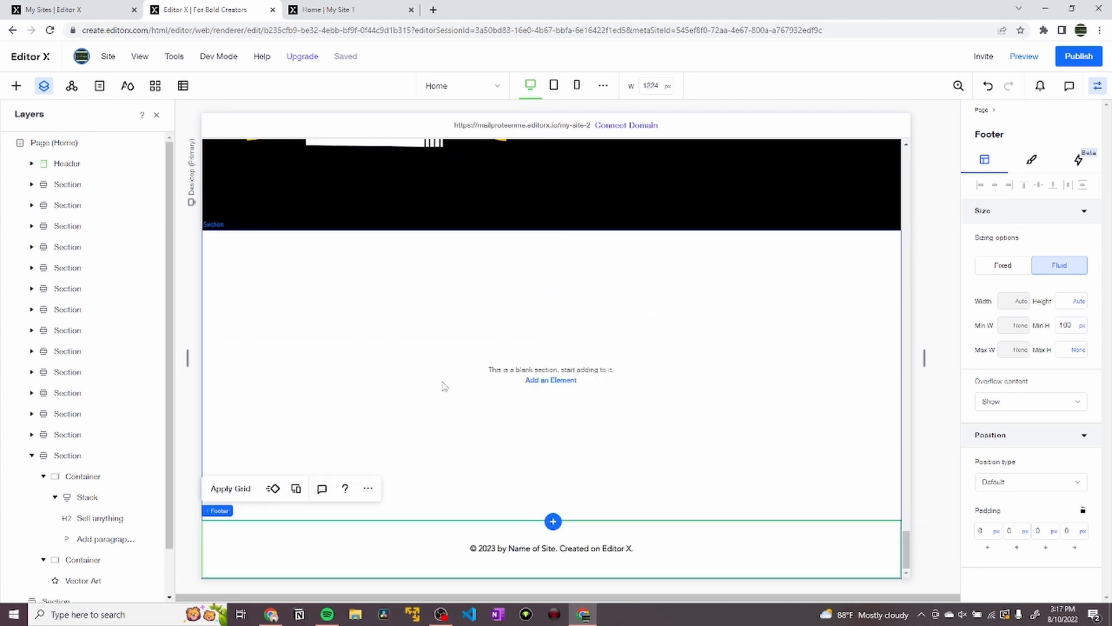
click(524, 386)
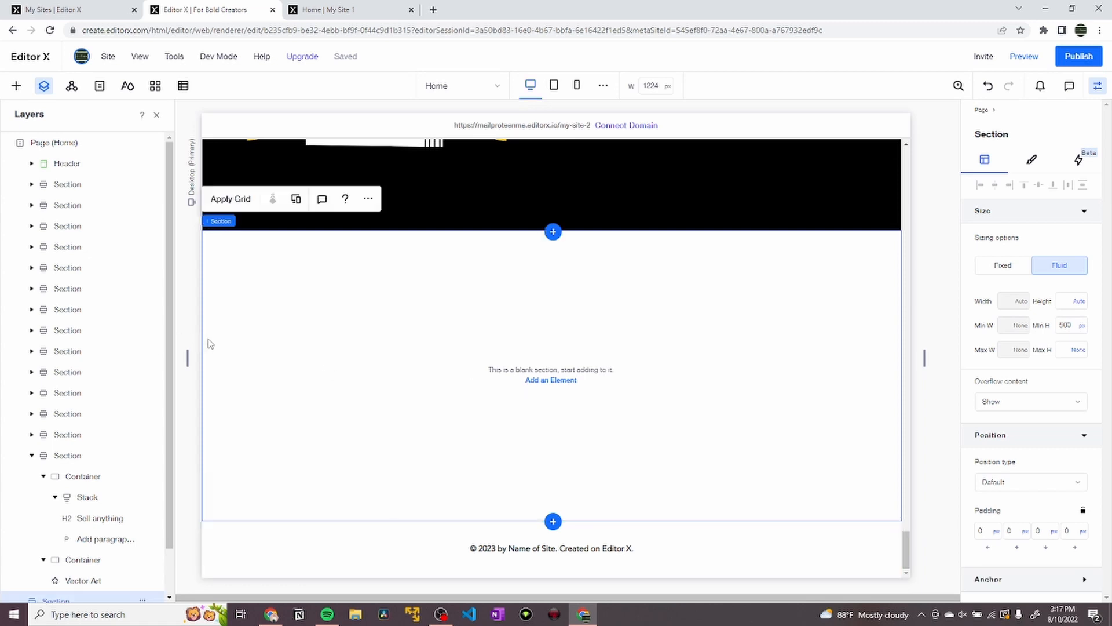
Set the blank section's background to the saved pink colour #FF90E8.
click(1031, 159)
click(984, 295)
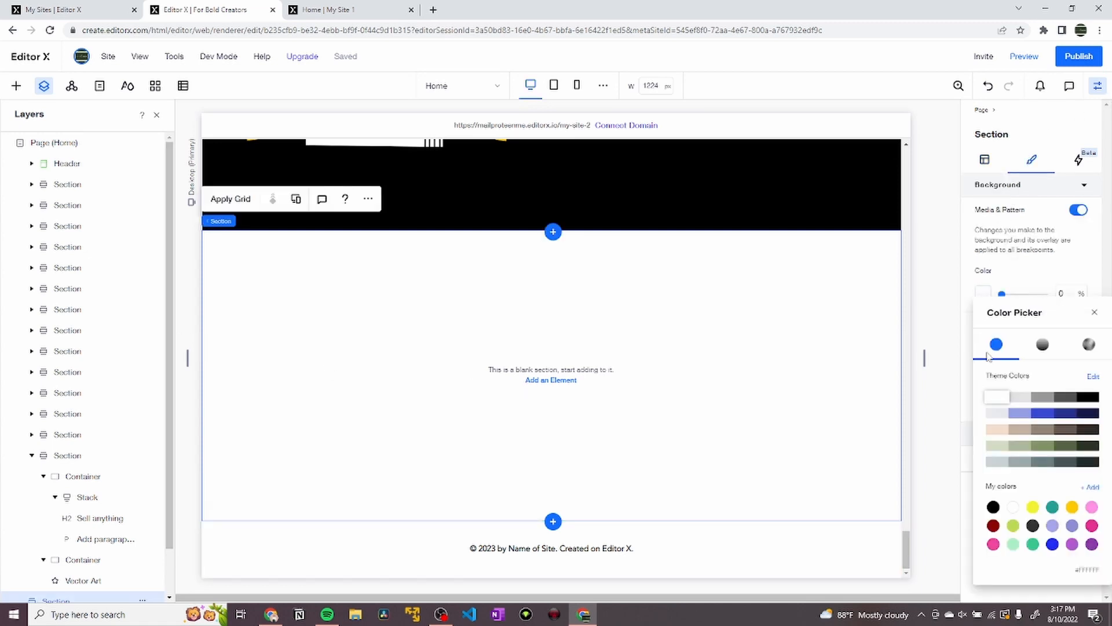
click(1092, 507)
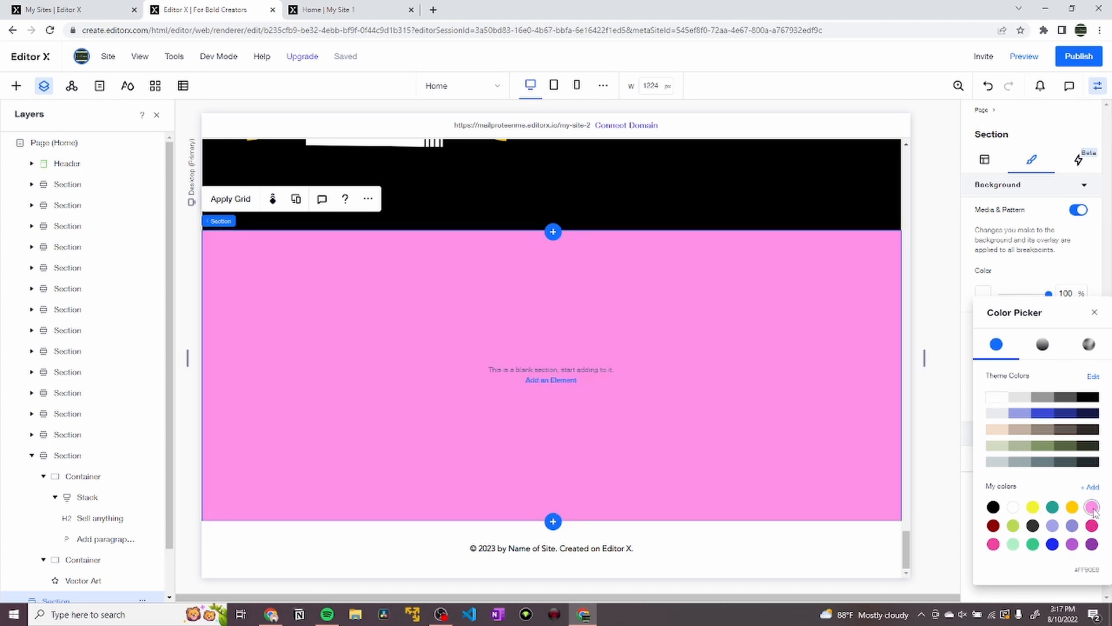
Set the pink section's minimum height to 300 px.
click(981, 169)
click(985, 159)
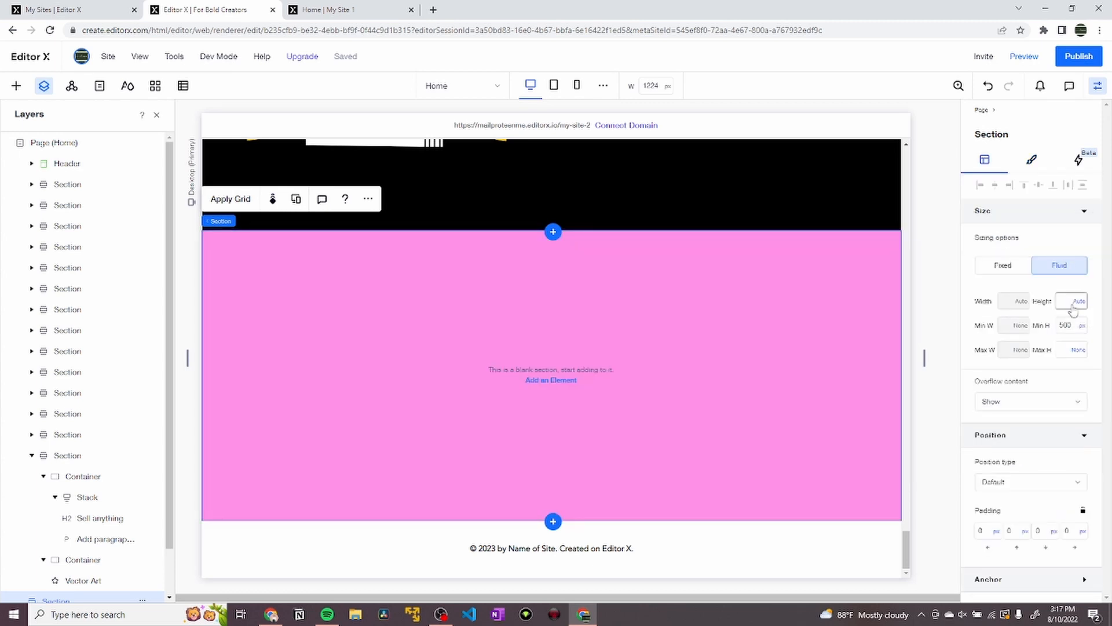
double_click(1066, 326)
click(488, 234)
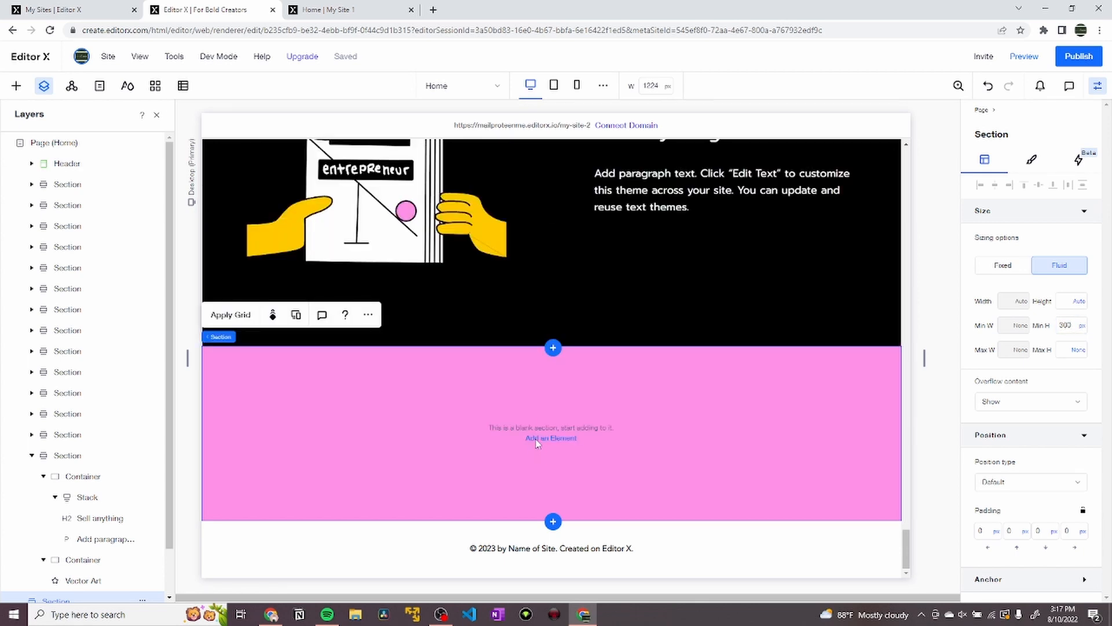
Add a title element to the pink section and delete the duplicate title at its upper edge.
click(534, 443)
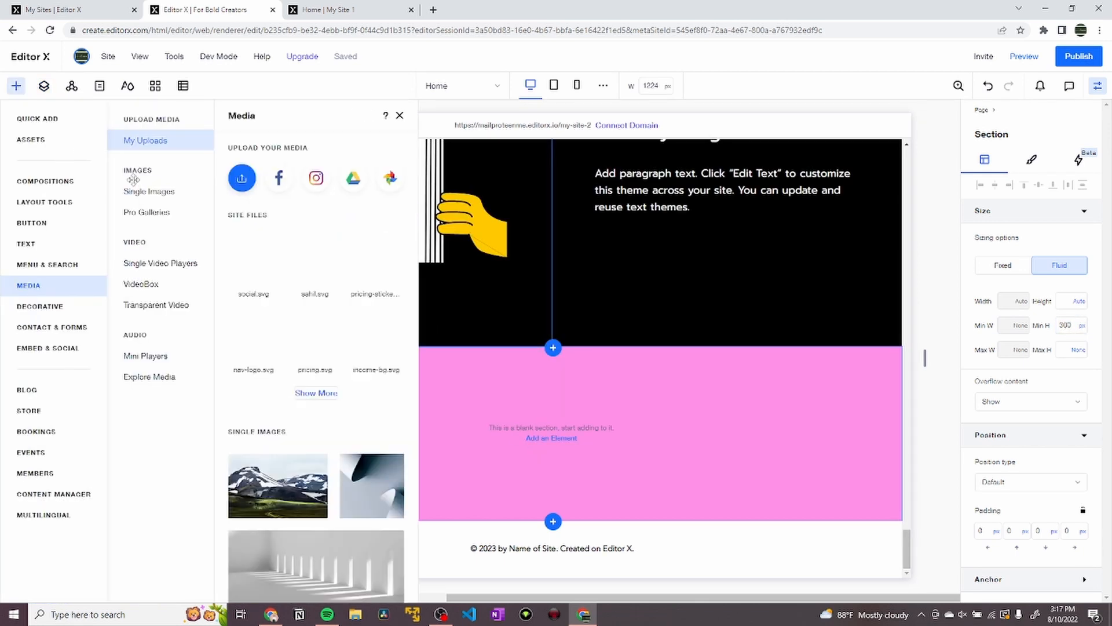
click(49, 125)
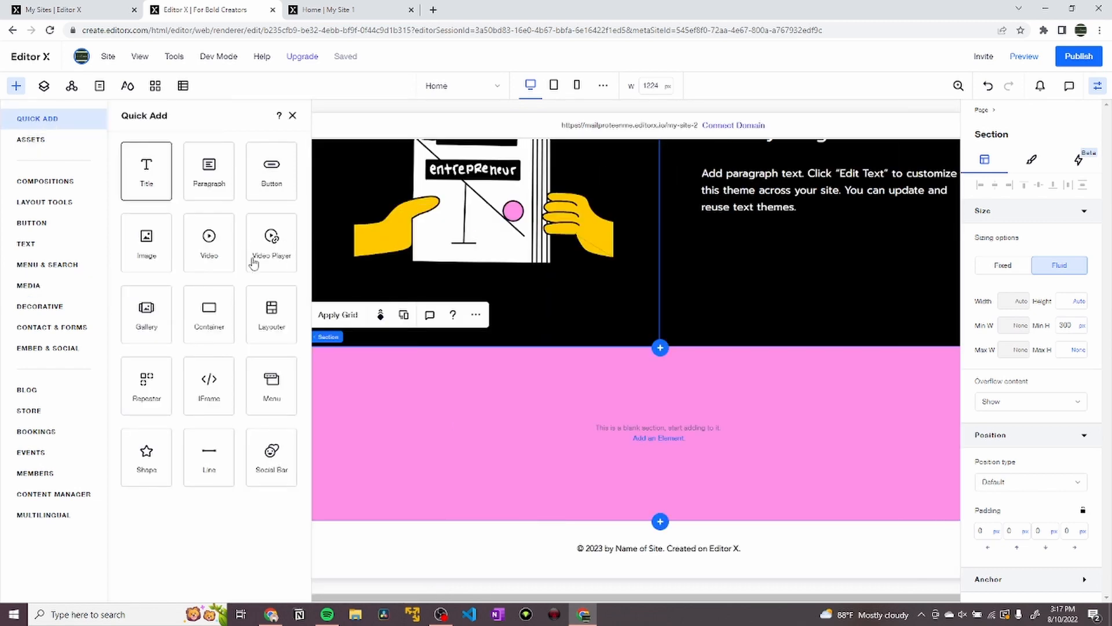
drag(147, 168, 602, 430)
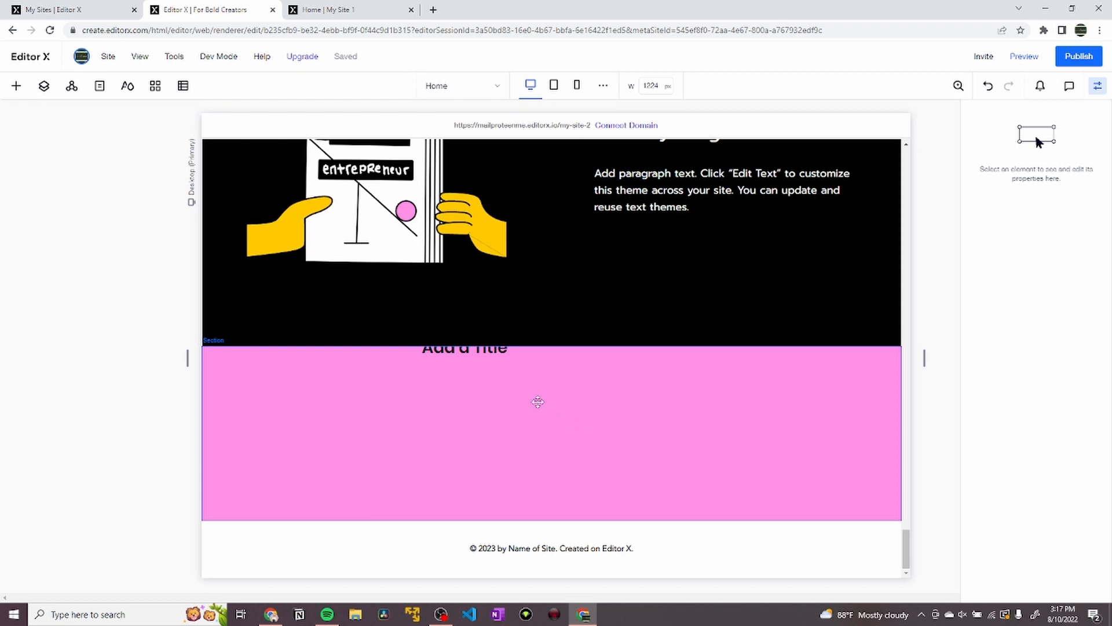
drag(538, 401, 538, 401)
click(451, 356)
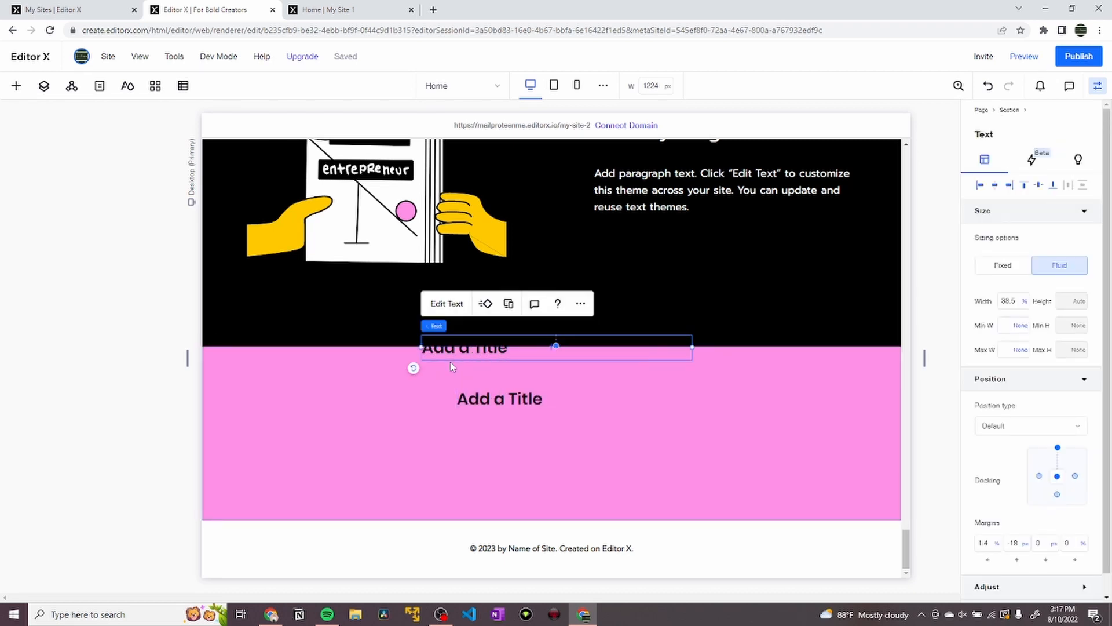
key(Delete)
Copy the heading "Share your work. Someone out there needs it." from the published reference page and replace the title's placeholder text with it.
key(ctrl+Tab)
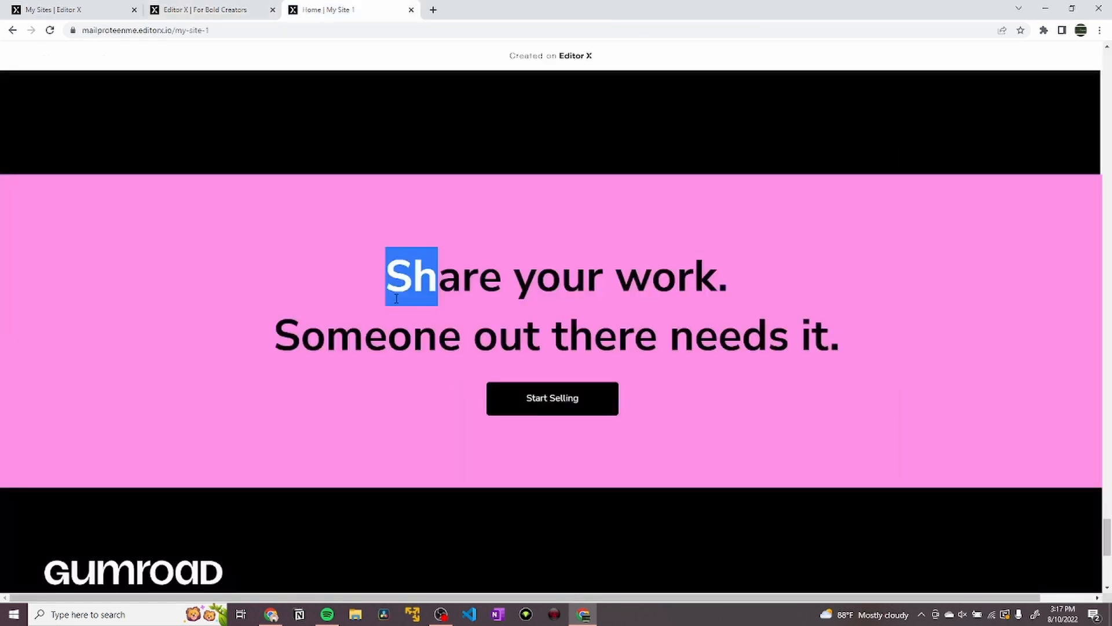
drag(396, 299, 851, 325)
key(ctrl+c)
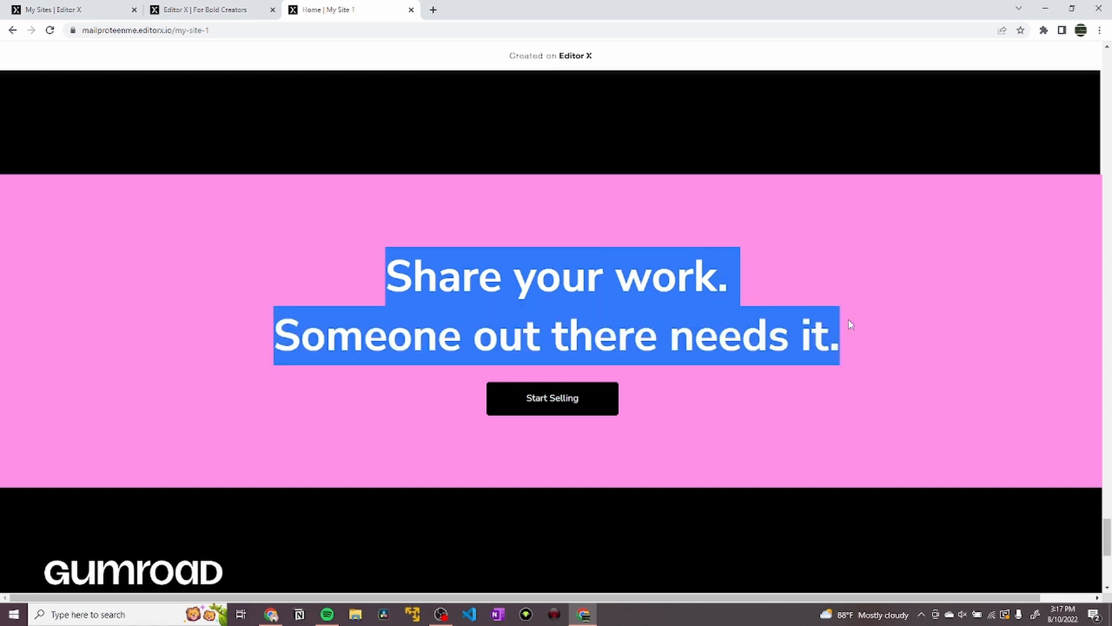
key(ctrl+shift+Tab)
click(506, 399)
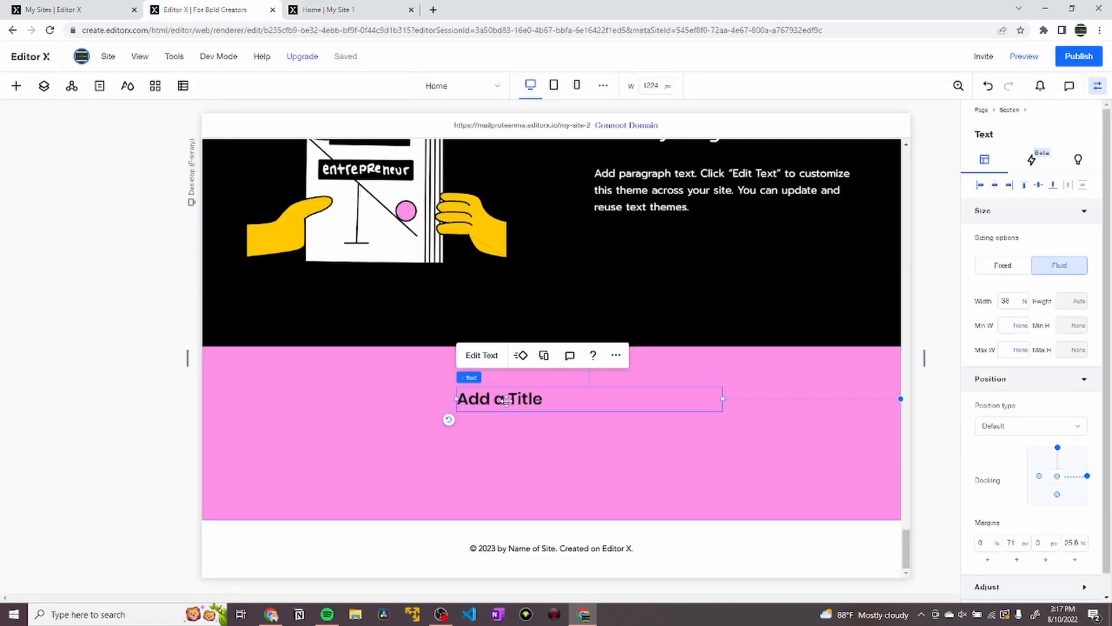
double_click(506, 400)
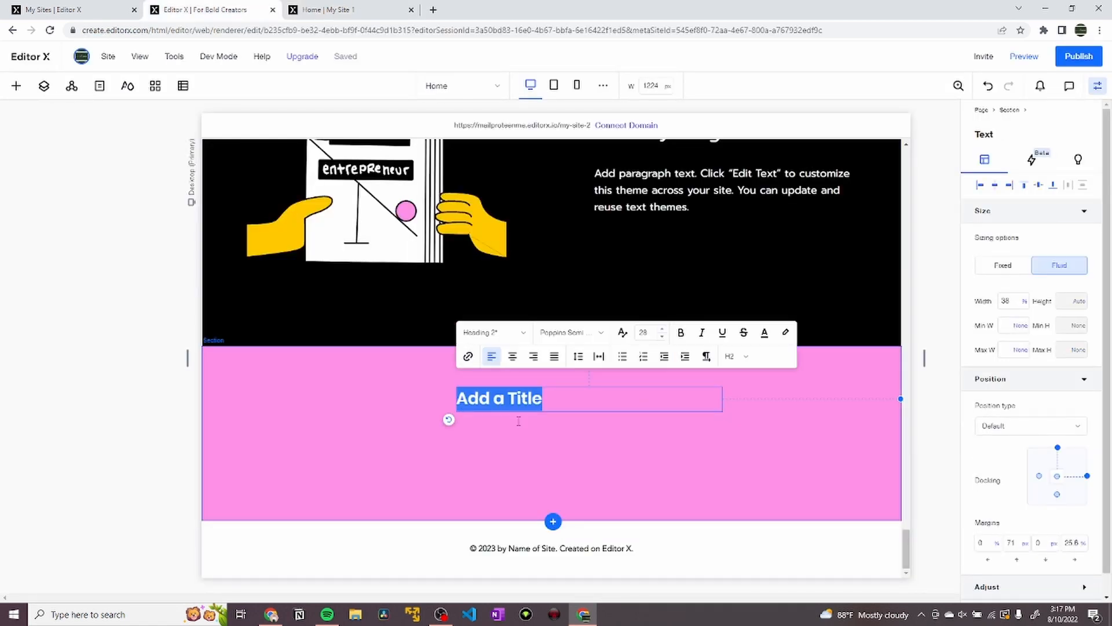
key(ctrl+v)
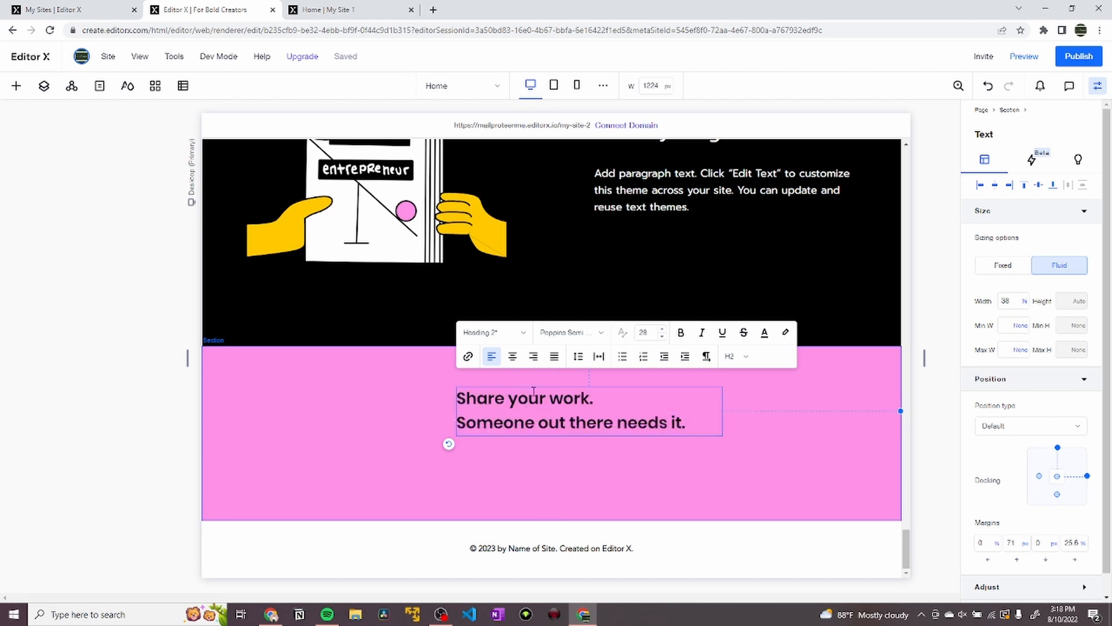
Center-align the heading's text and apply the Heading 3 text style to it.
click(512, 357)
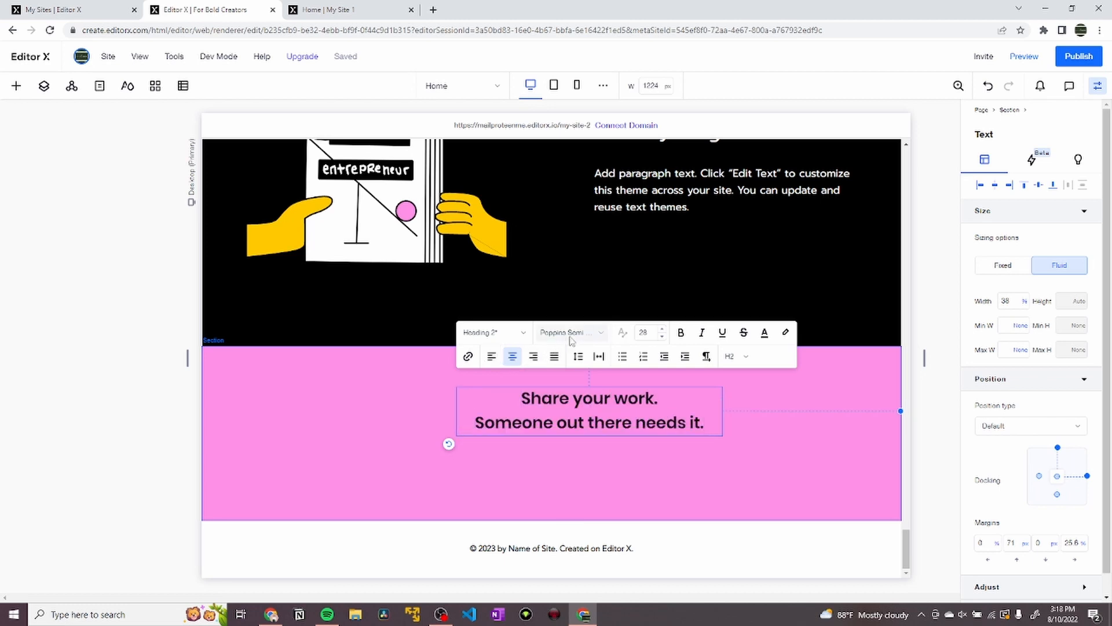
click(570, 333)
click(584, 389)
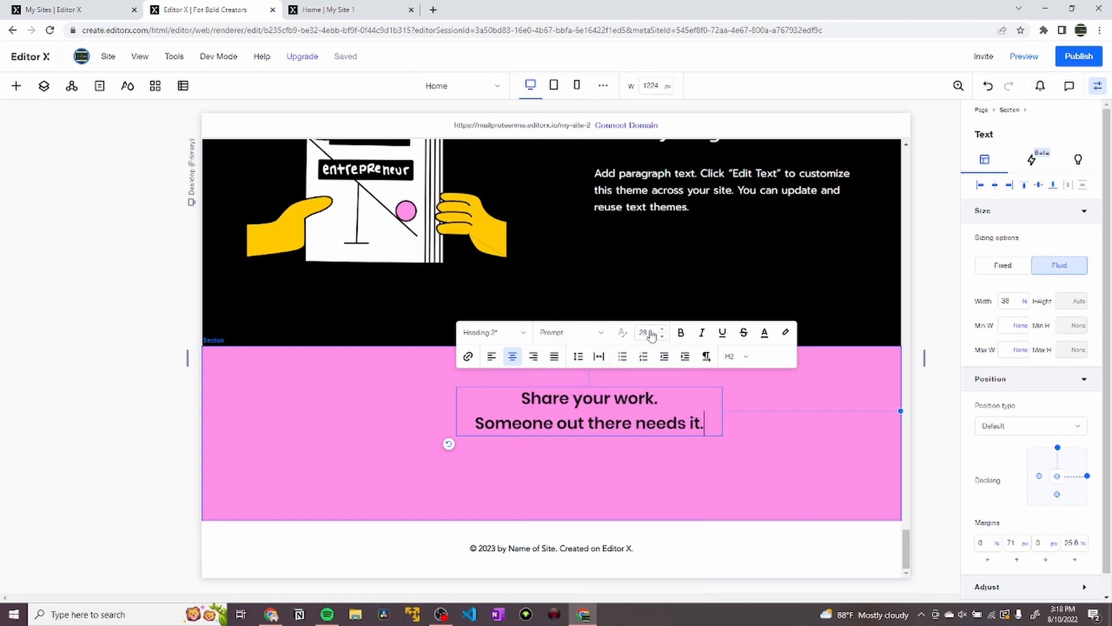
click(649, 334)
click(493, 334)
click(553, 430)
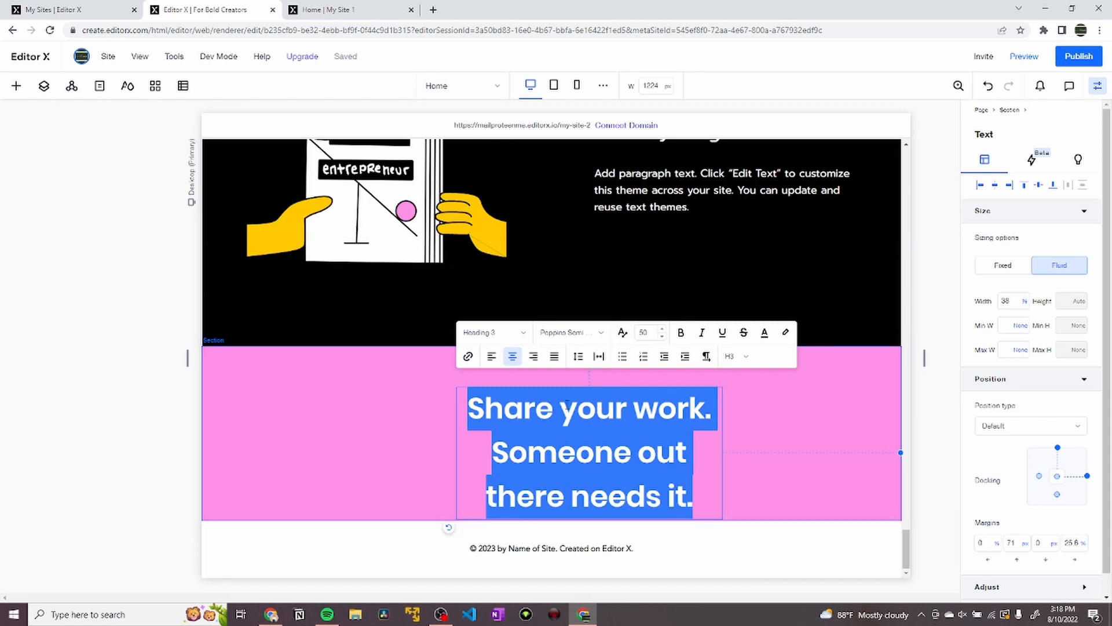
Set the heading's width to 60% and center it horizontally and vertically in the pink section.
click(1008, 302)
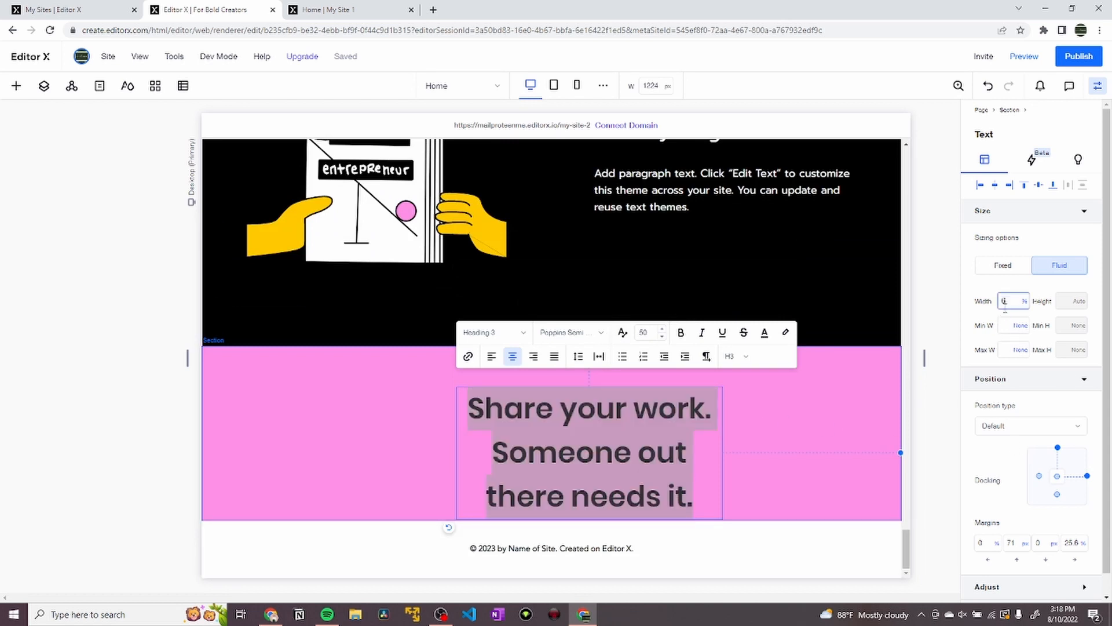
text(60)
key(Return)
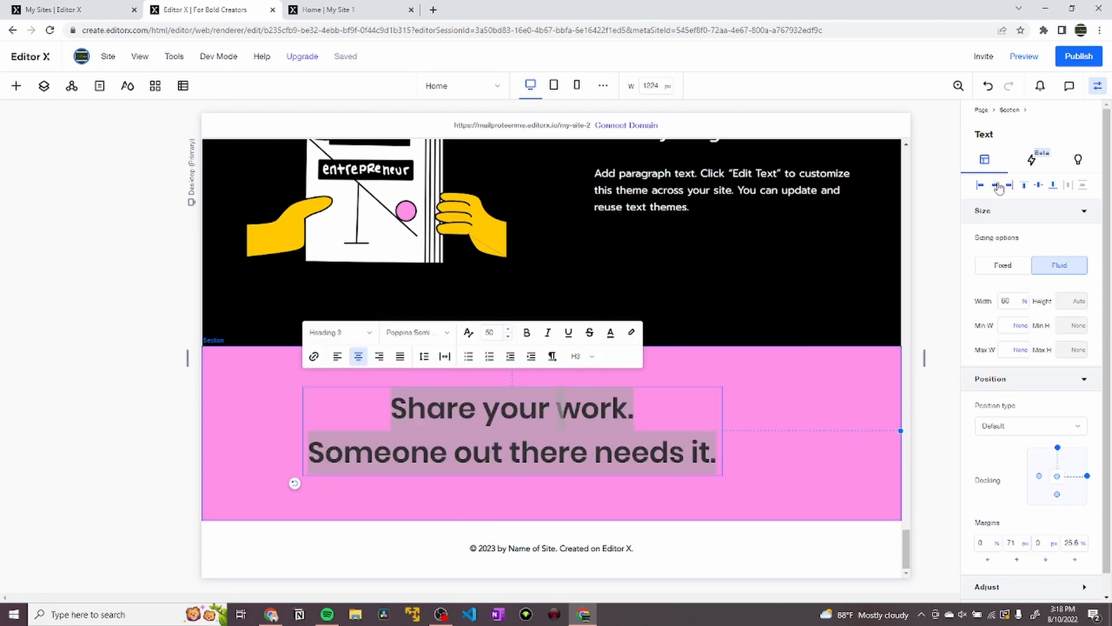
click(1043, 186)
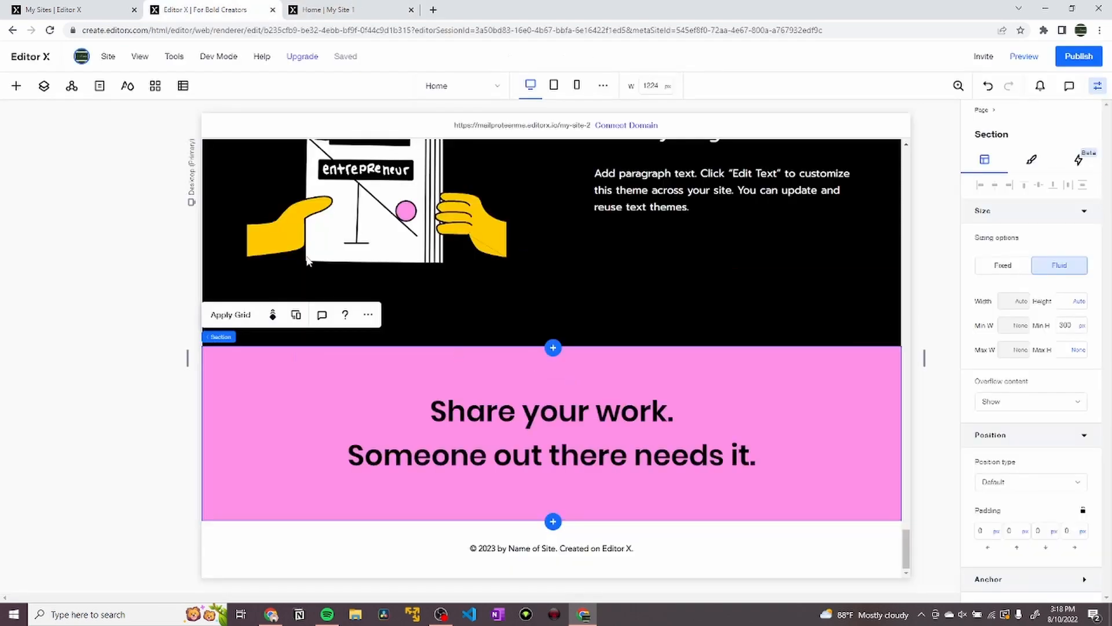
Copy the black Start Selling button from the "Go from zero to $1" hero section.
scroll(467, 246, up, 20)
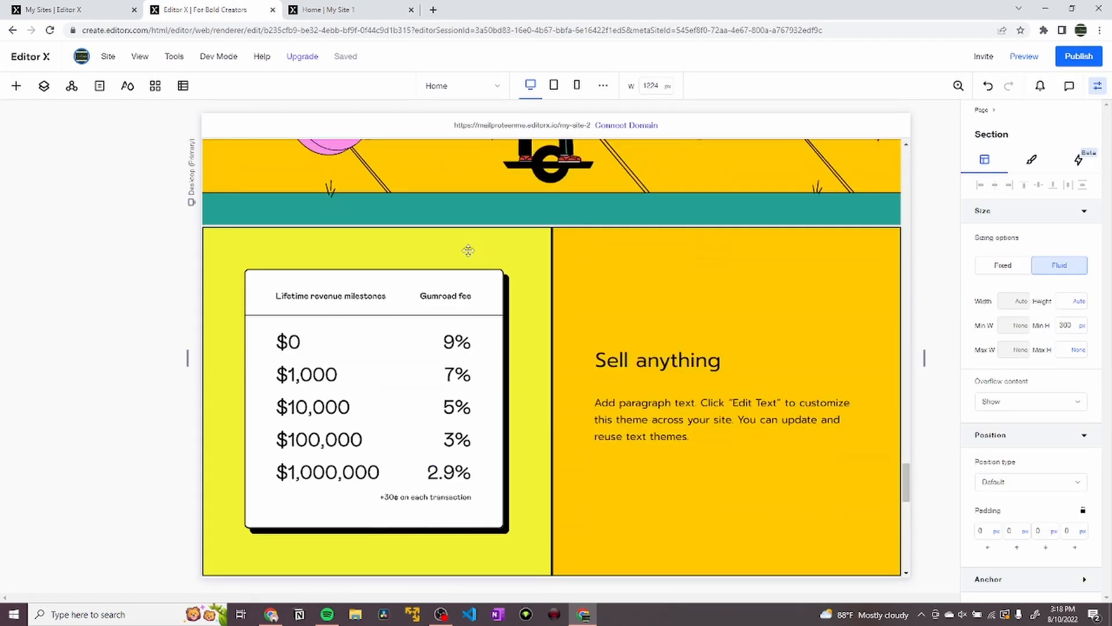
scroll(468, 250, up, 15)
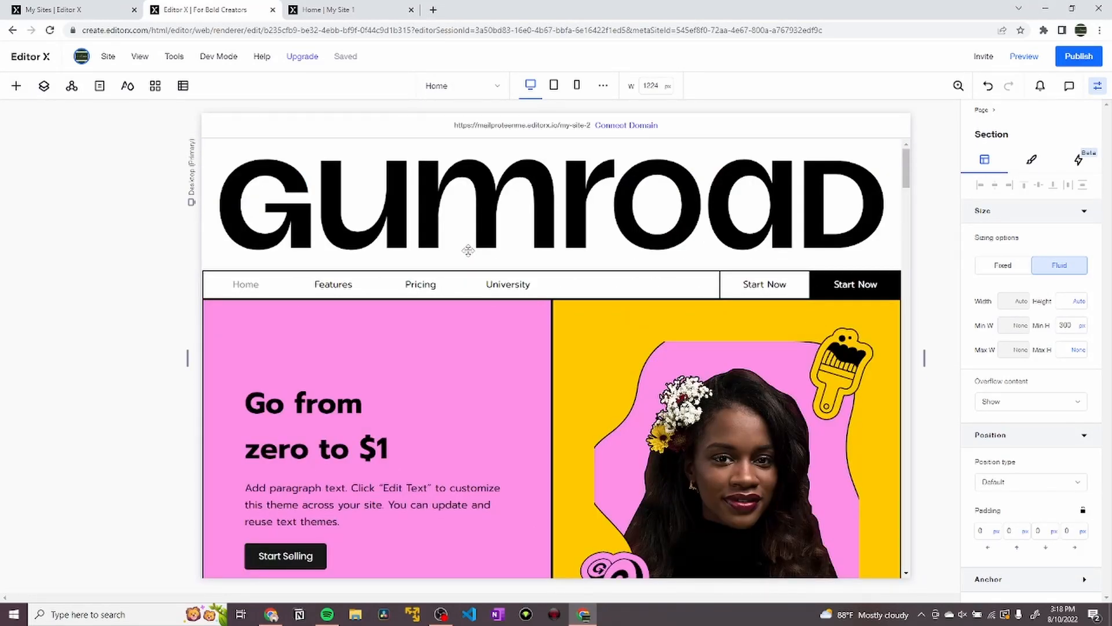
scroll(429, 372, down, 7)
scroll(336, 197, up, 1)
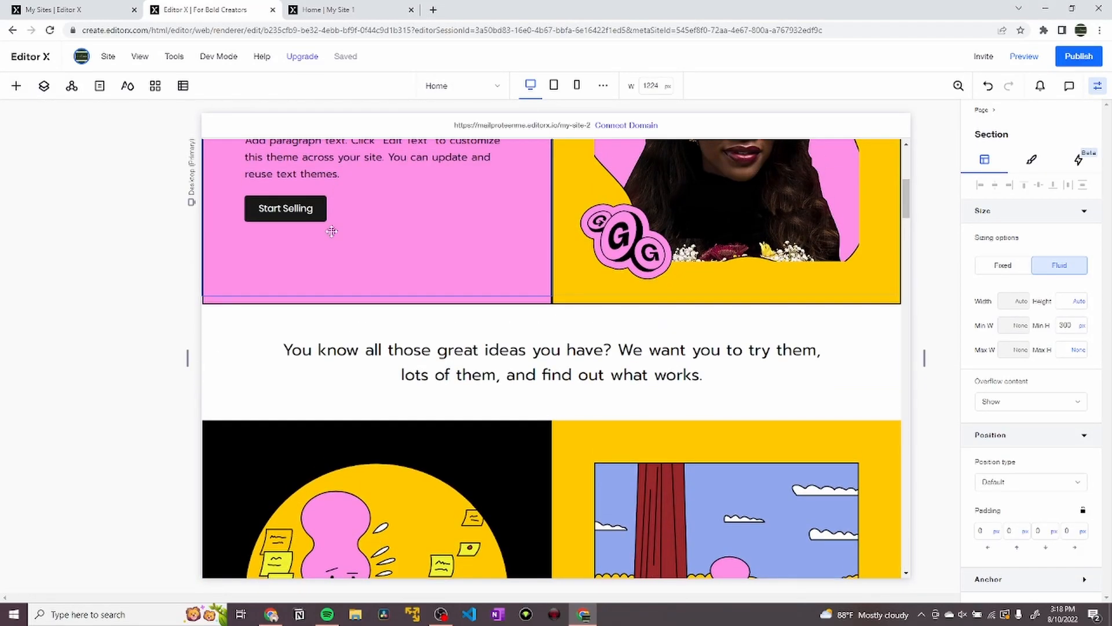
click(318, 213)
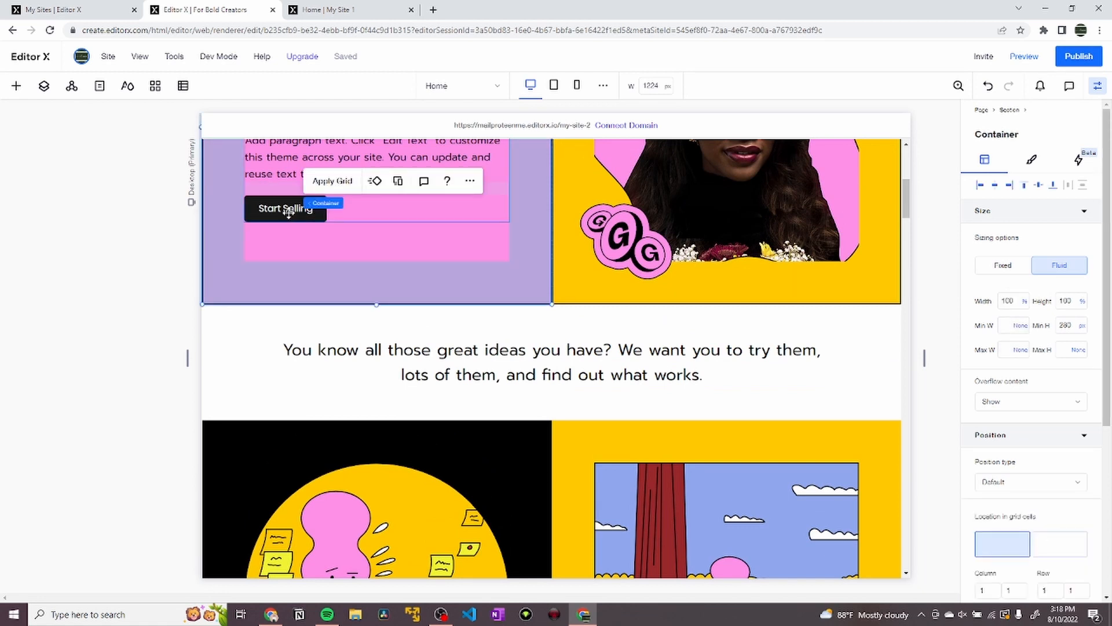
click(295, 209)
click(303, 205)
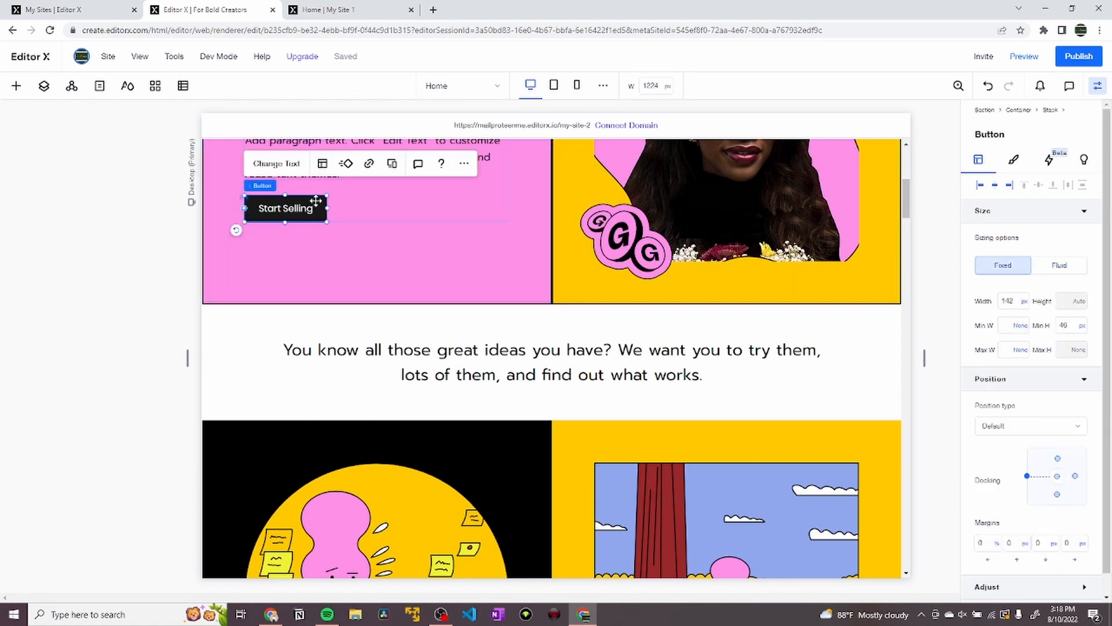
Paste the Start Selling button into the pink section and place it centered below the heading.
scroll(639, 349, down, 5)
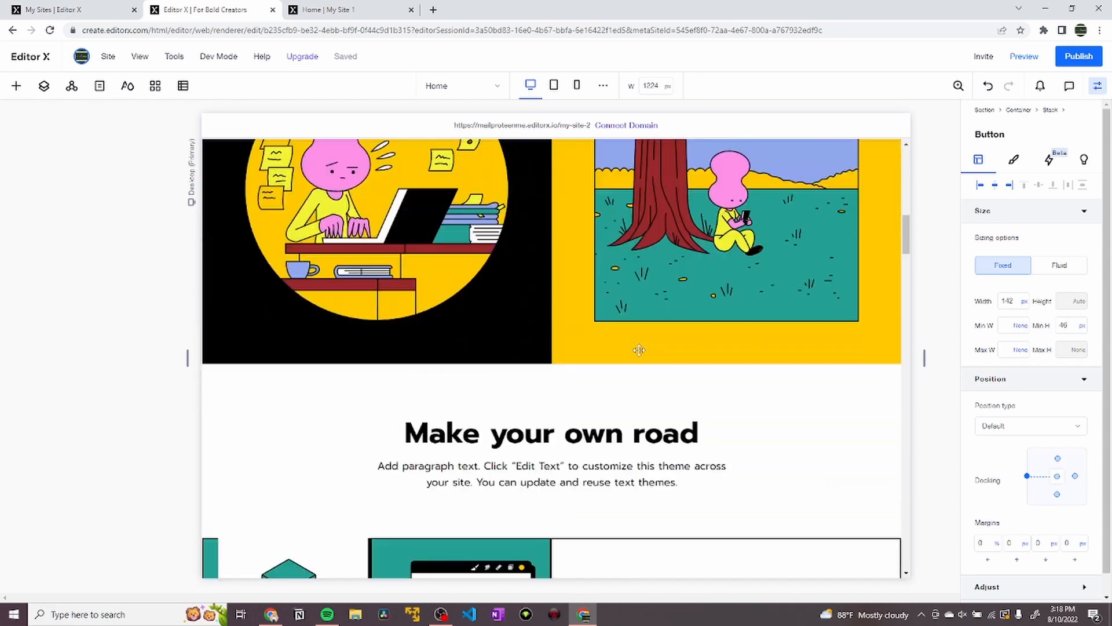
scroll(639, 350, down, 15)
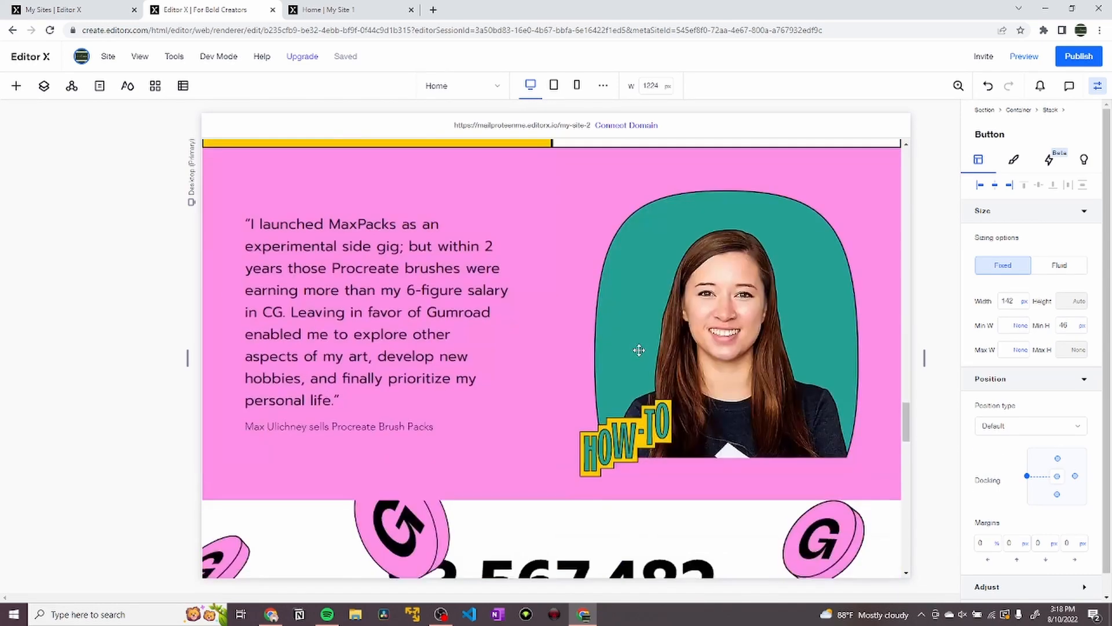
scroll(639, 350, down, 10)
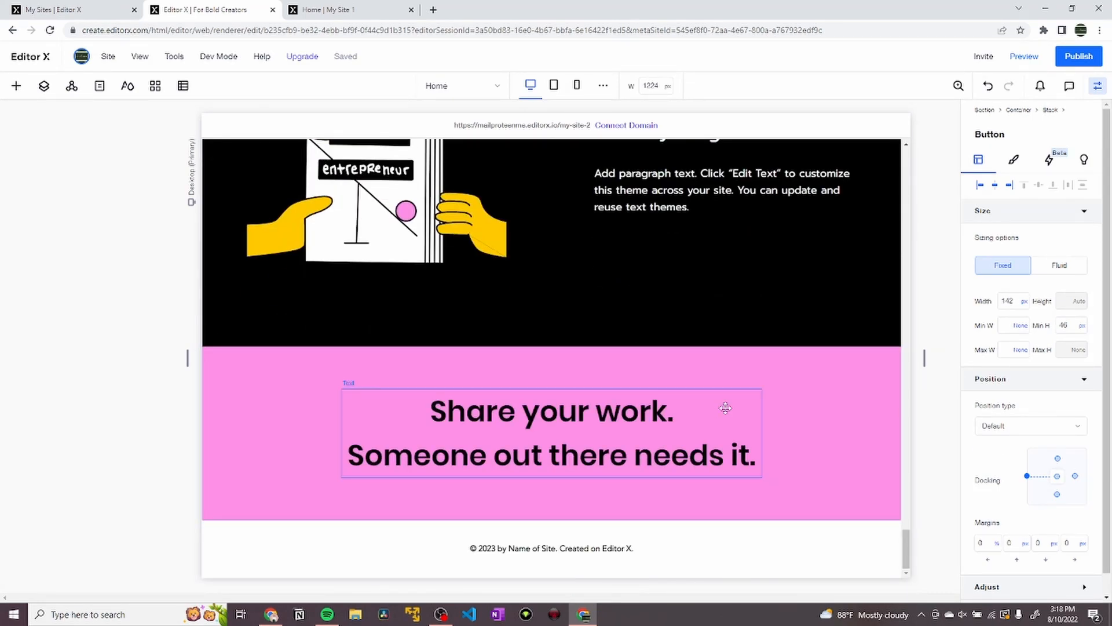
click(726, 406)
click(796, 384)
key(ctrl+v)
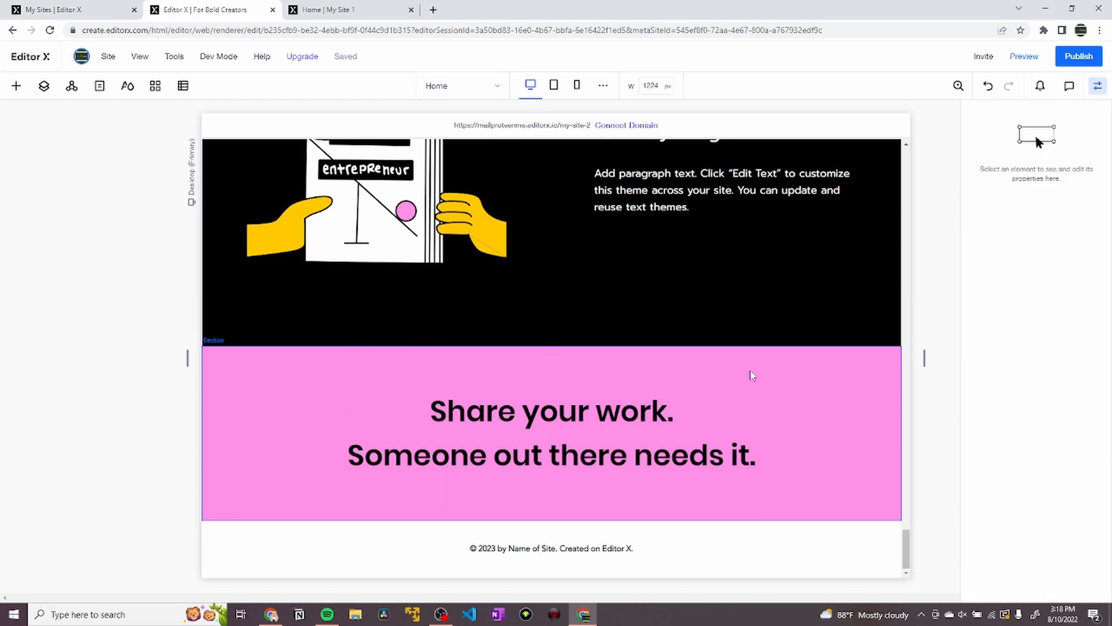
drag(253, 433, 565, 501)
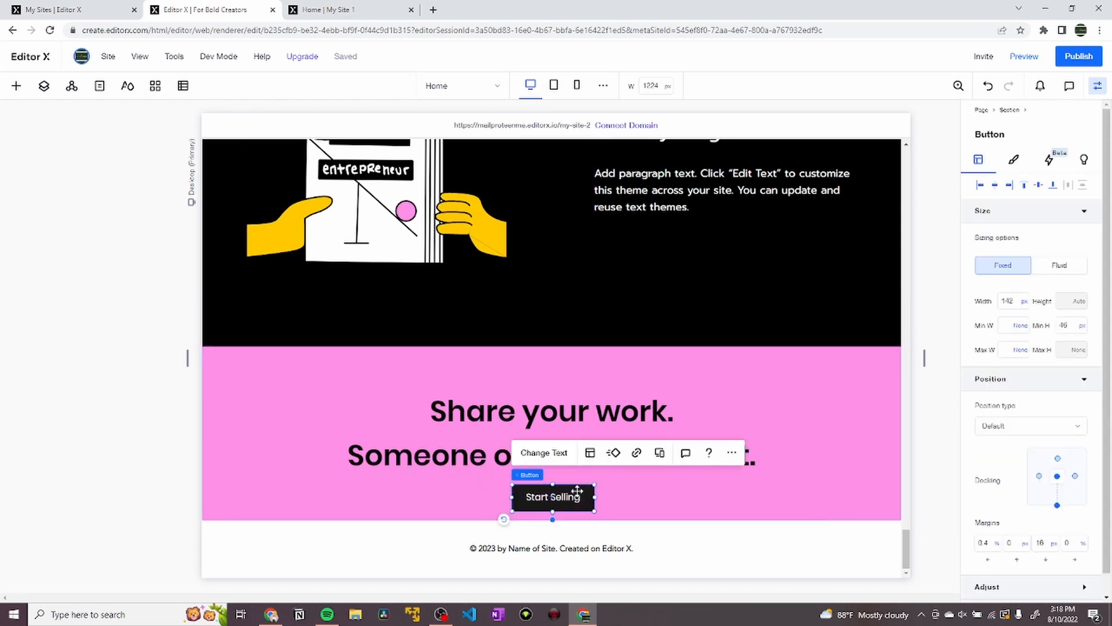
Stack the "Share your work" heading and the Start Selling button together in the pink section.
click(711, 400)
click(824, 378)
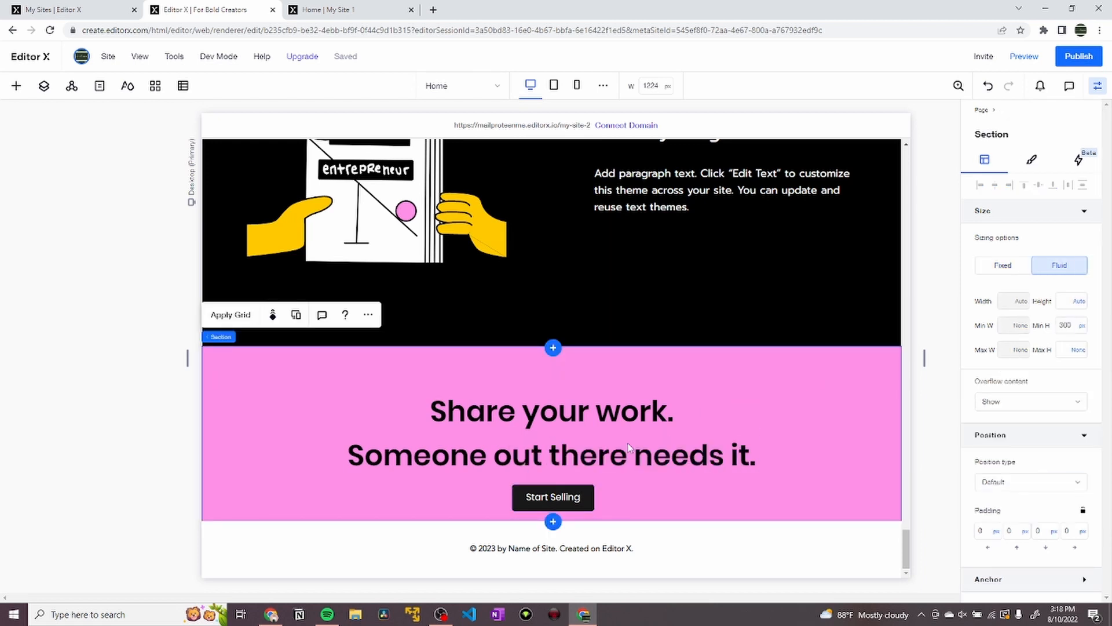
click(565, 483)
click(544, 452)
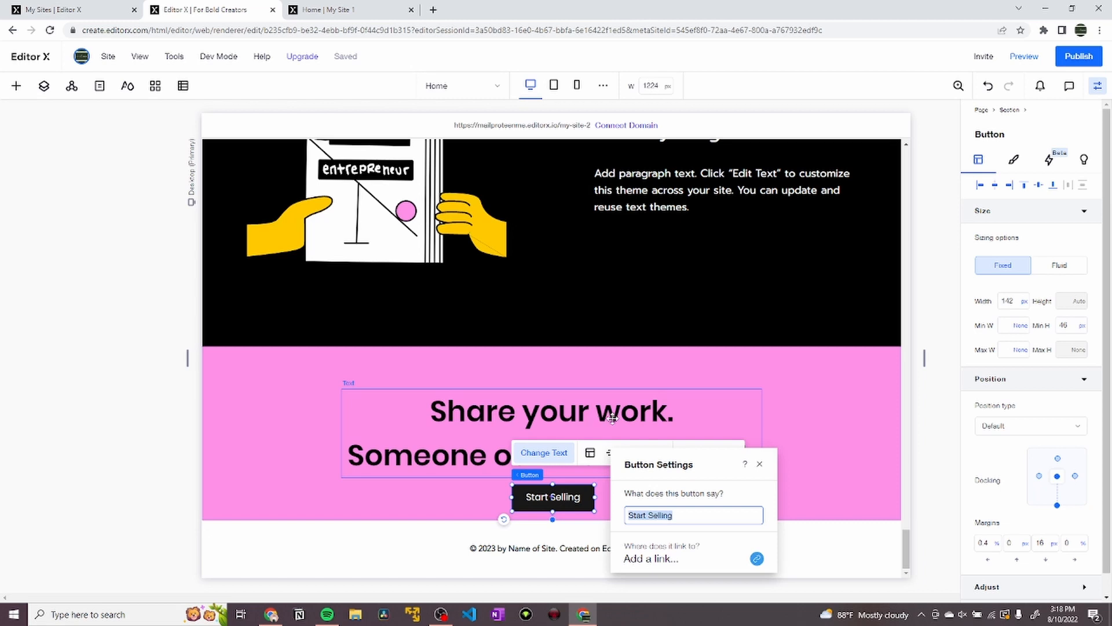
click(612, 417)
shift+click(547, 486)
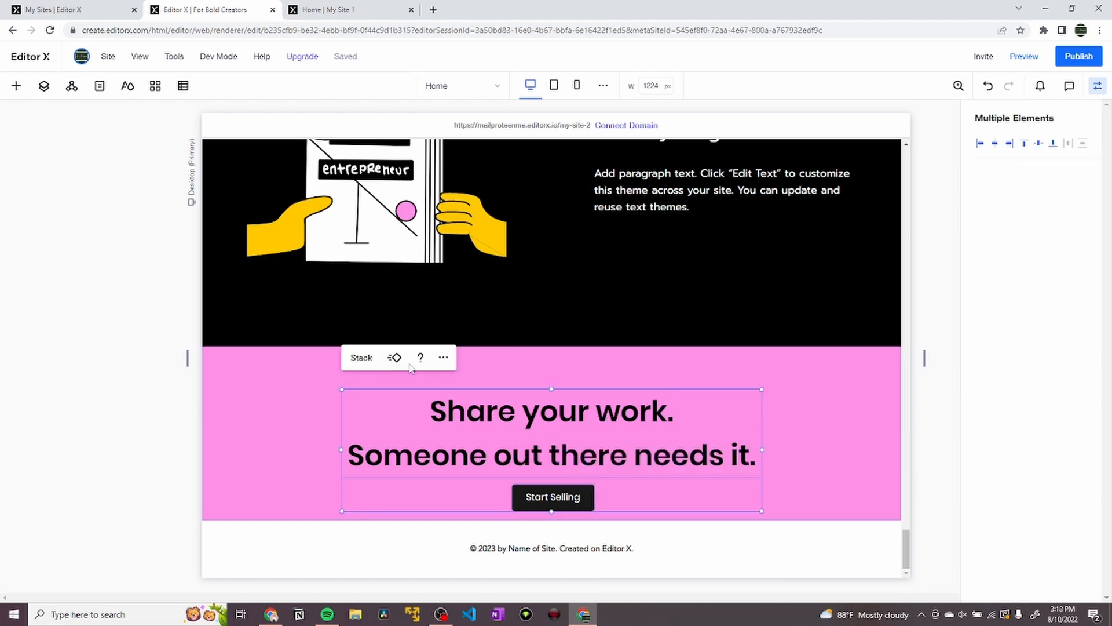
click(829, 377)
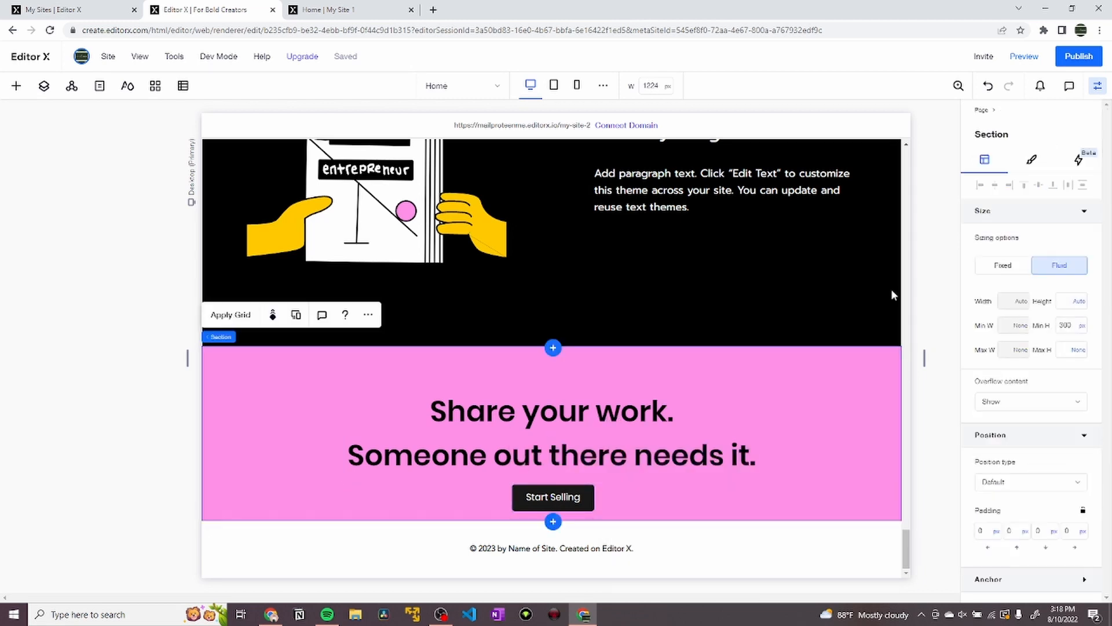
Increase the pink section's minimum height and select the stack holding the heading and button.
click(1071, 327)
key(Return)
click(608, 454)
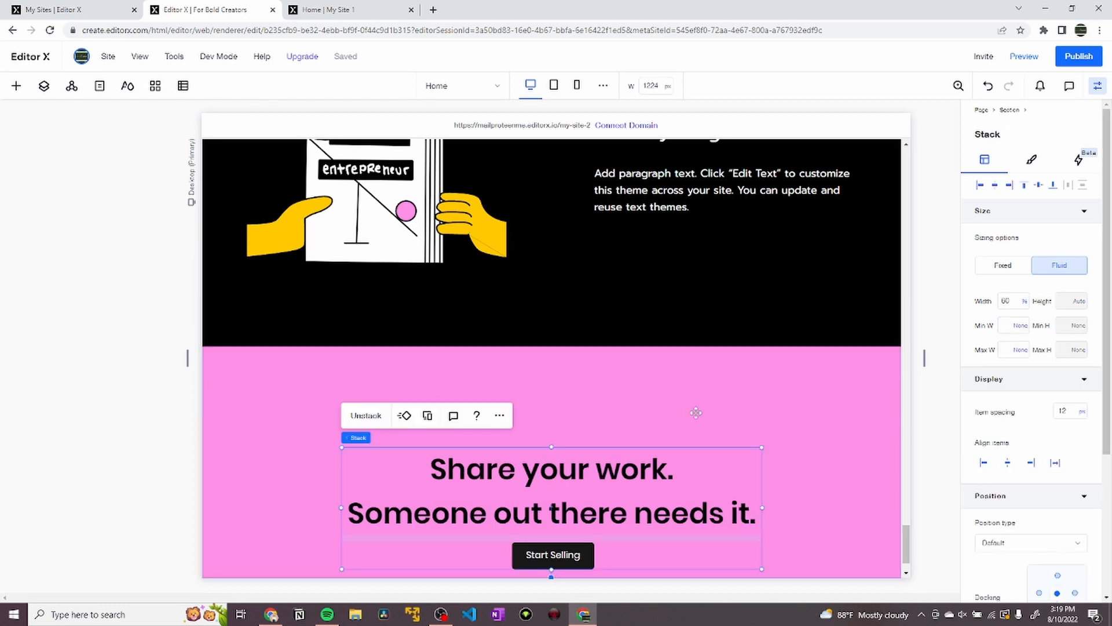
scroll(696, 413, down, 1)
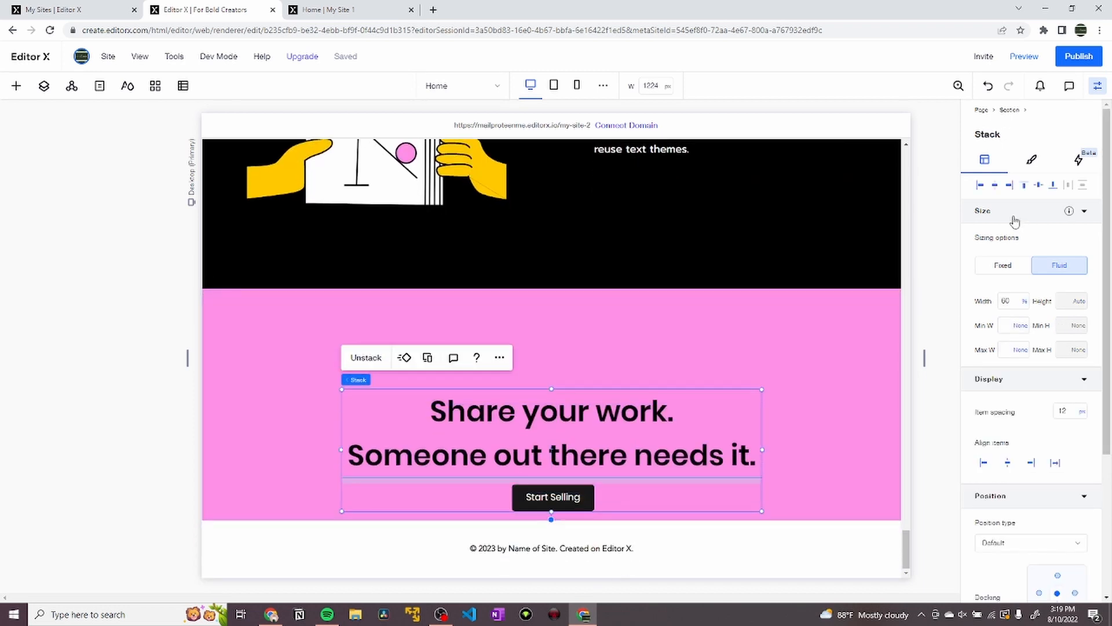
Center the stack with the heading and Start Selling button vertically within the pink section.
click(1038, 186)
click(559, 455)
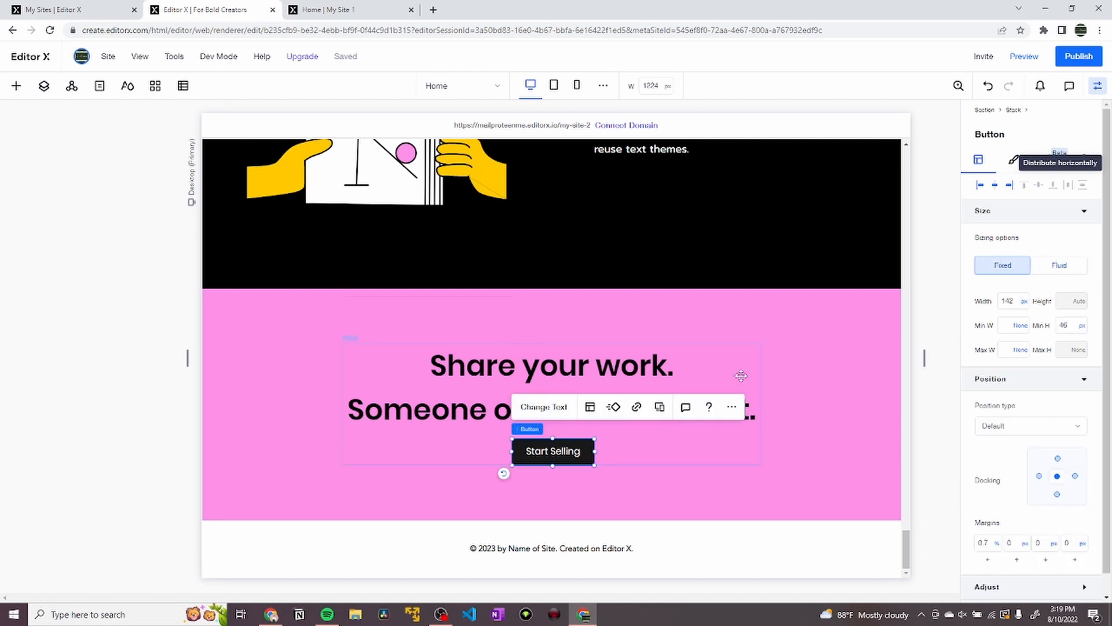
click(799, 337)
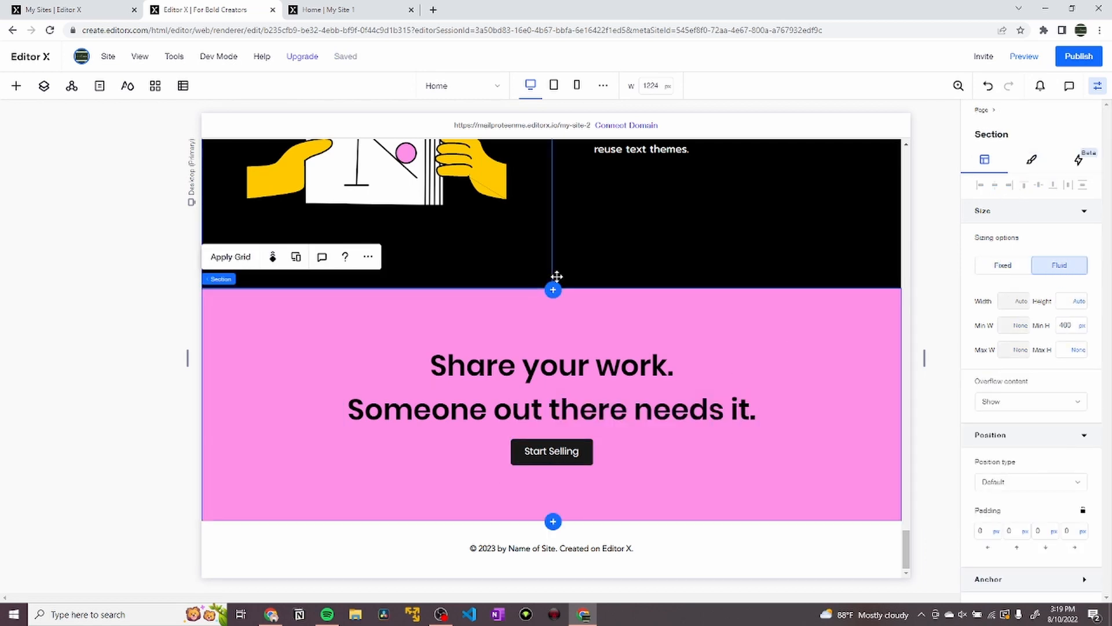
Check the footer on the published reference site and add a blank section below the pink section.
click(388, 5)
scroll(556, 312, down, 6)
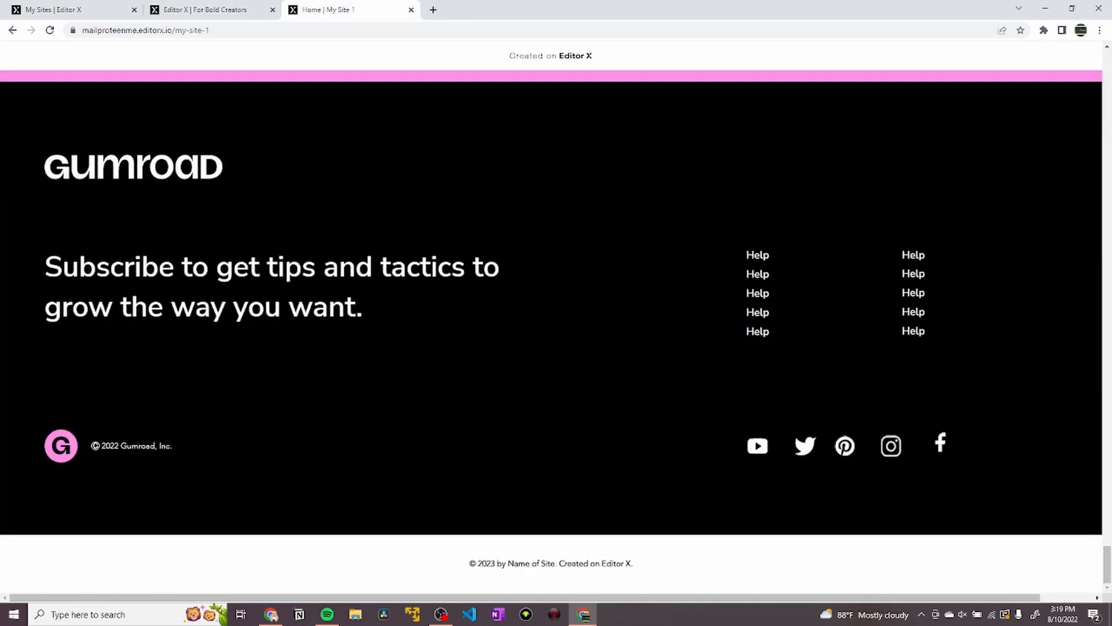
click(206, 9)
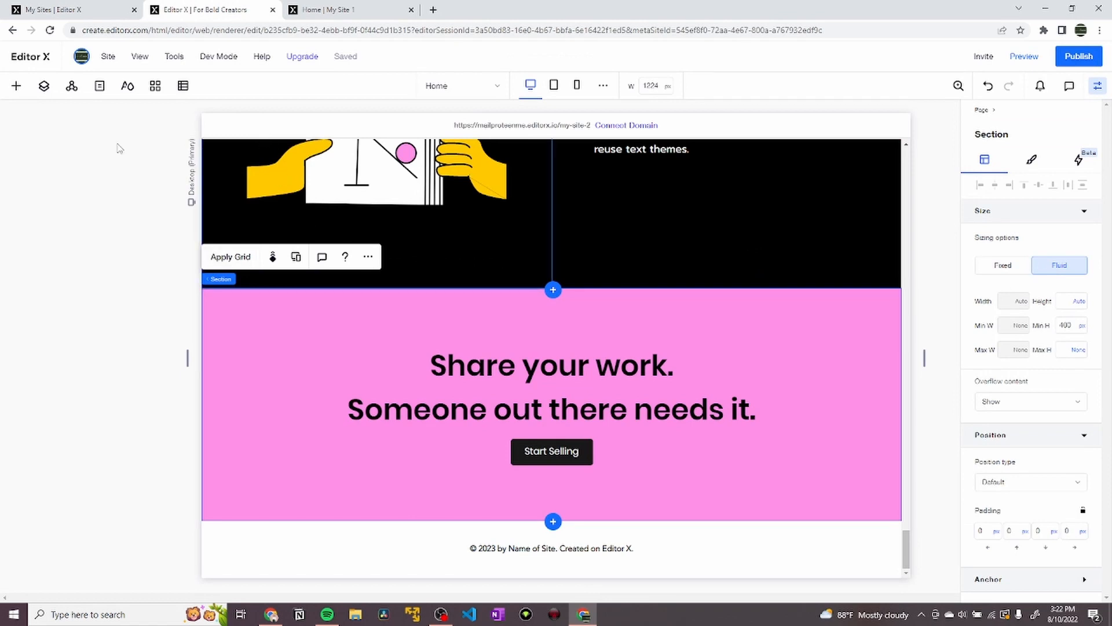
click(296, 5)
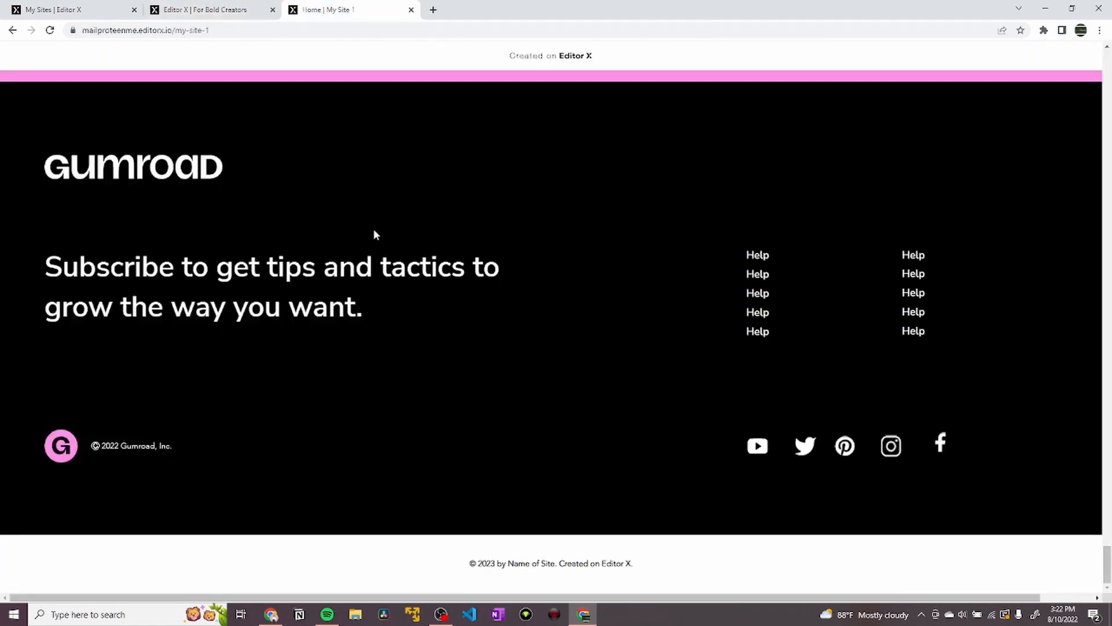
click(198, 4)
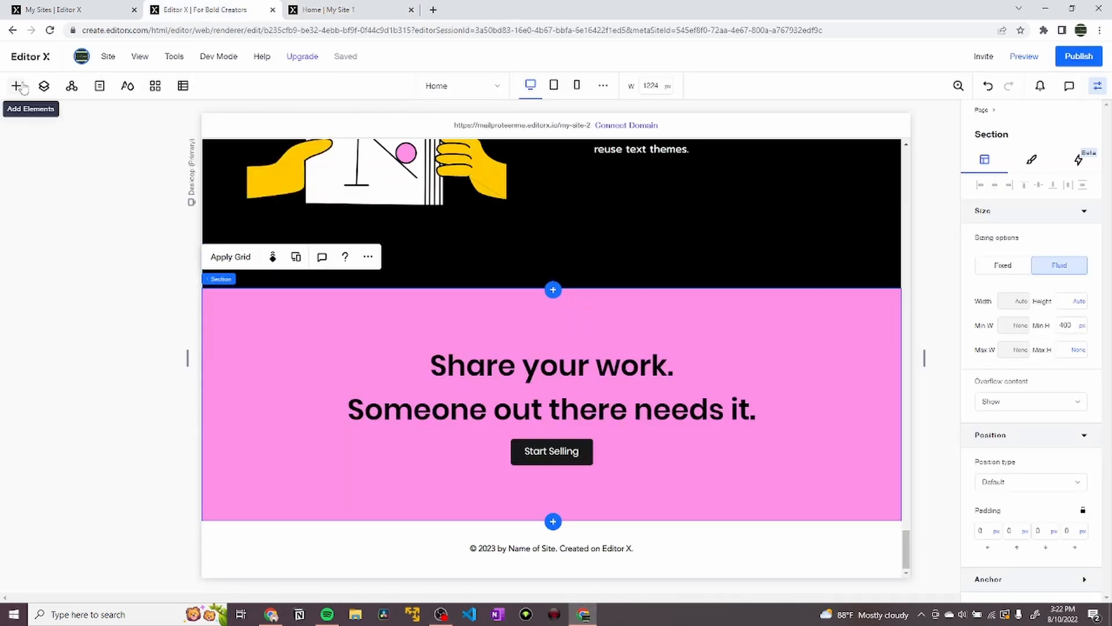
click(553, 522)
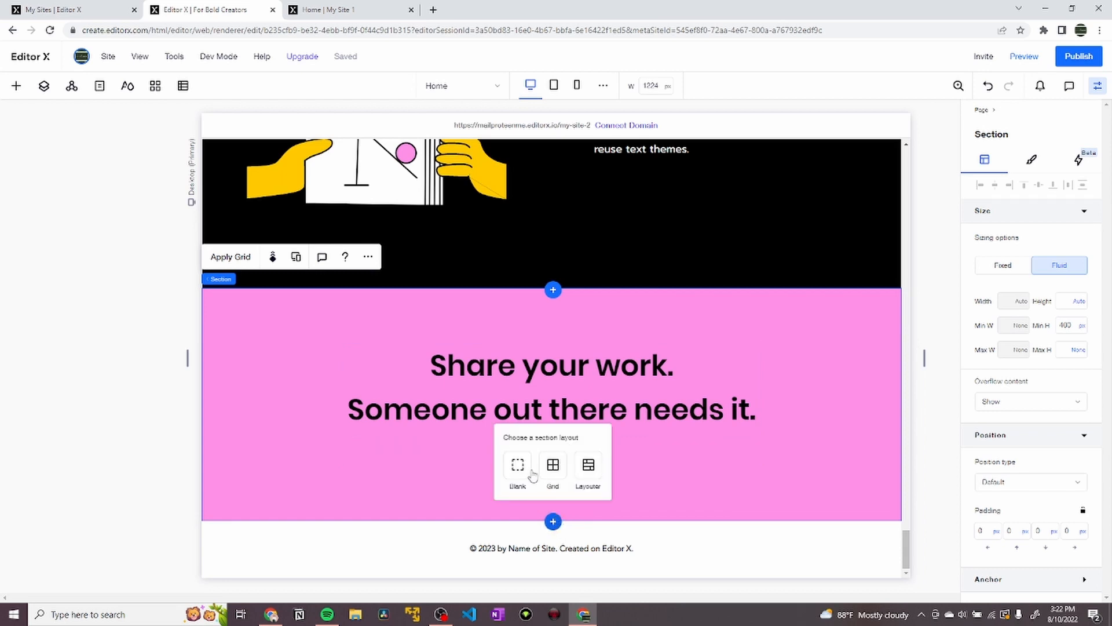
click(323, 5)
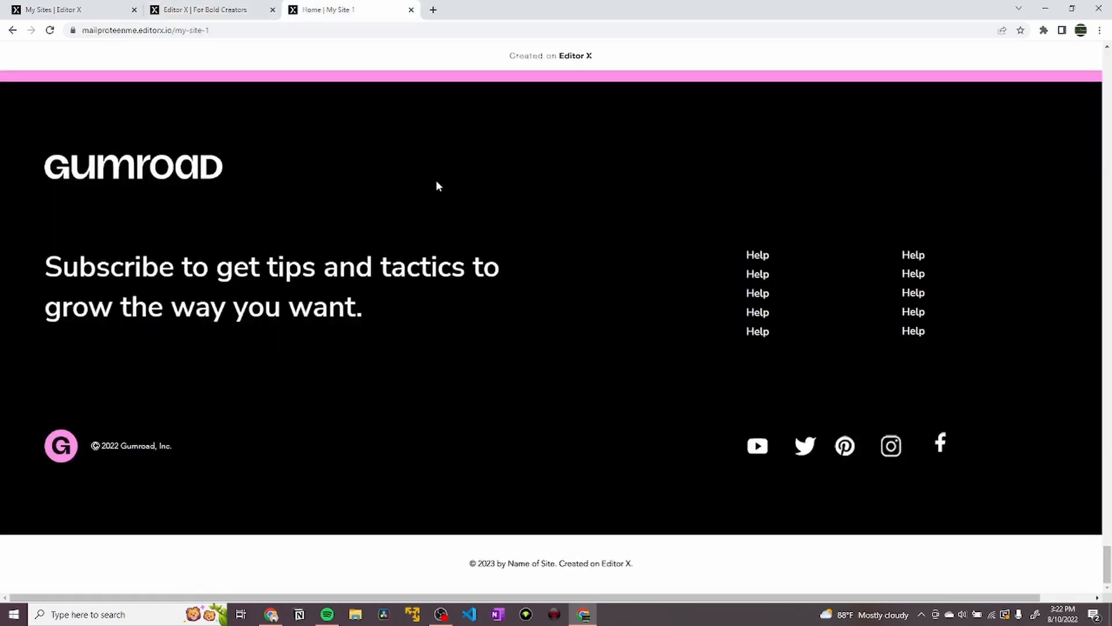
click(203, 5)
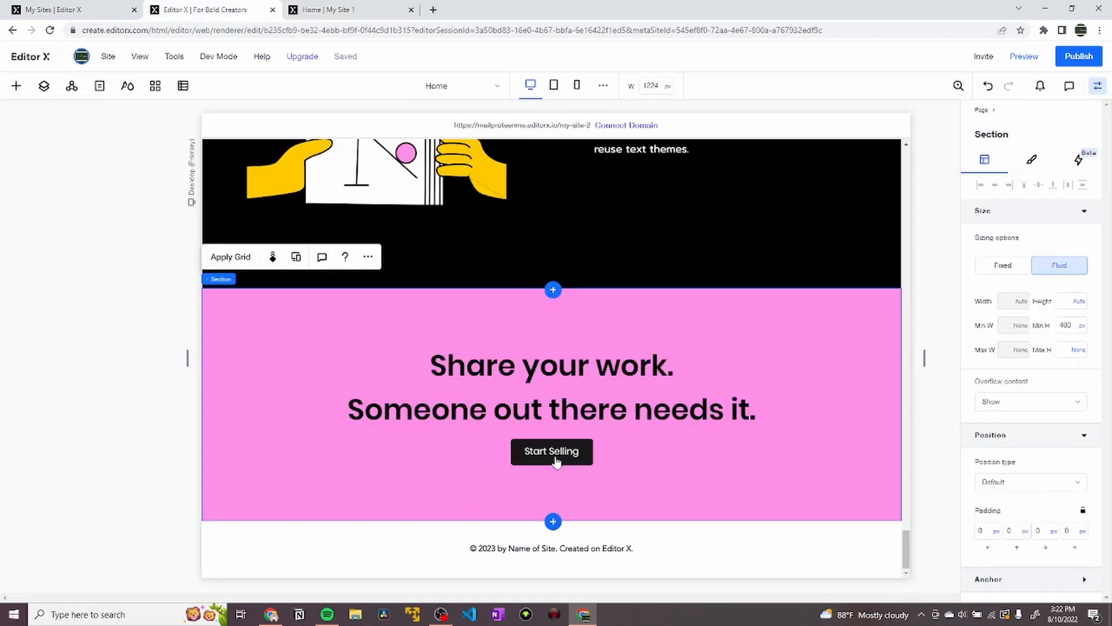
Review the reference footer's layout and apply a custom grid of 2 columns and 3 rows to the blank section.
click(316, 6)
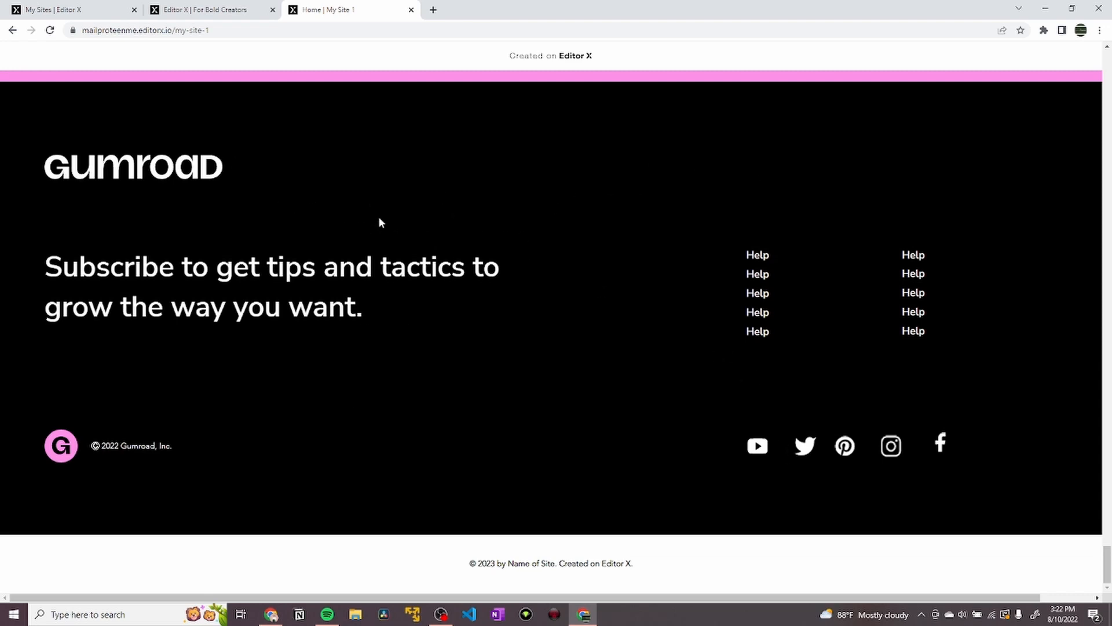
drag(175, 268, 249, 308)
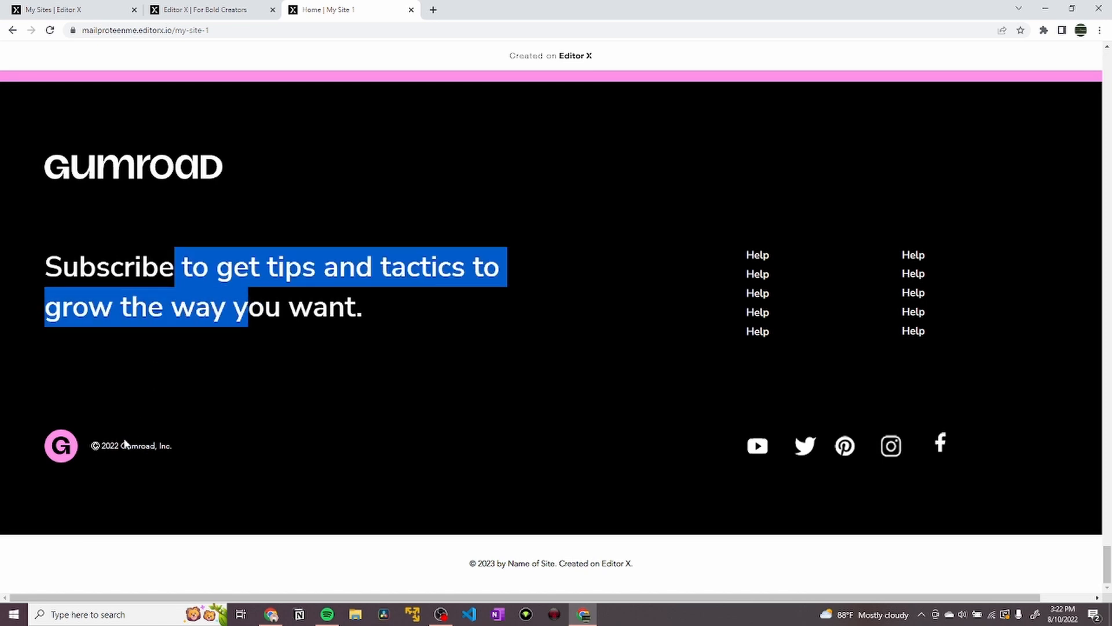
drag(121, 445, 201, 382)
click(160, 212)
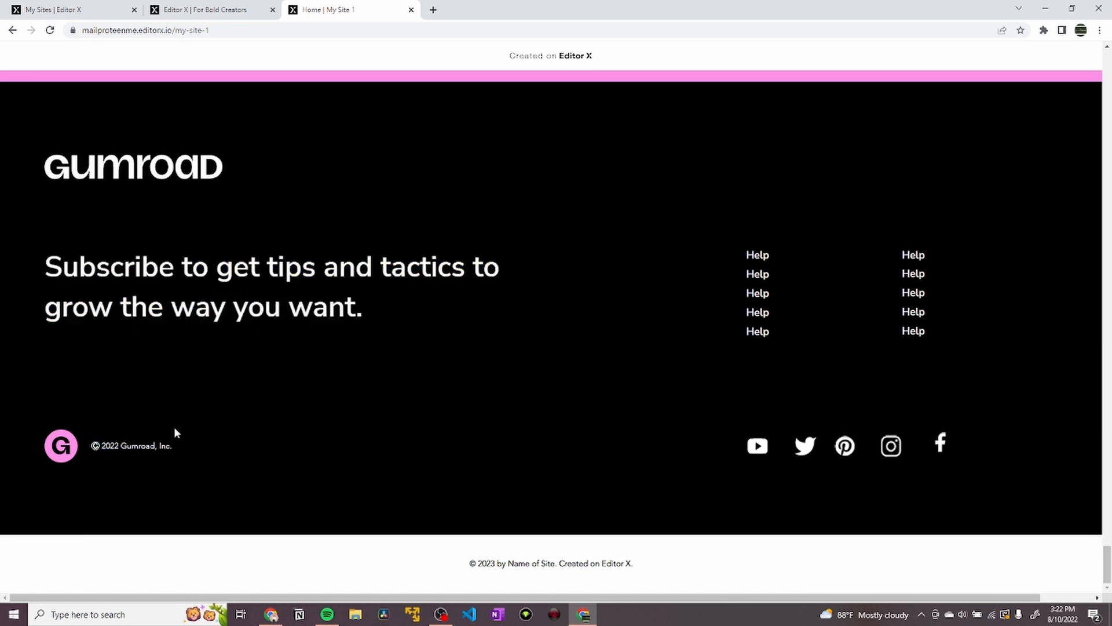
click(240, 9)
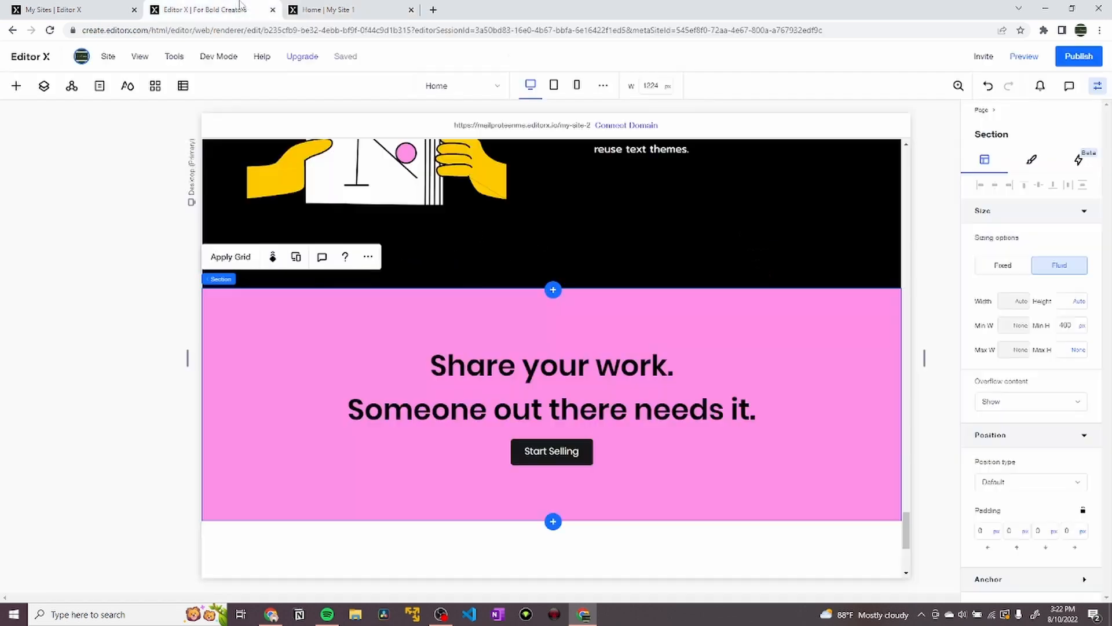
scroll(418, 271, down, 5)
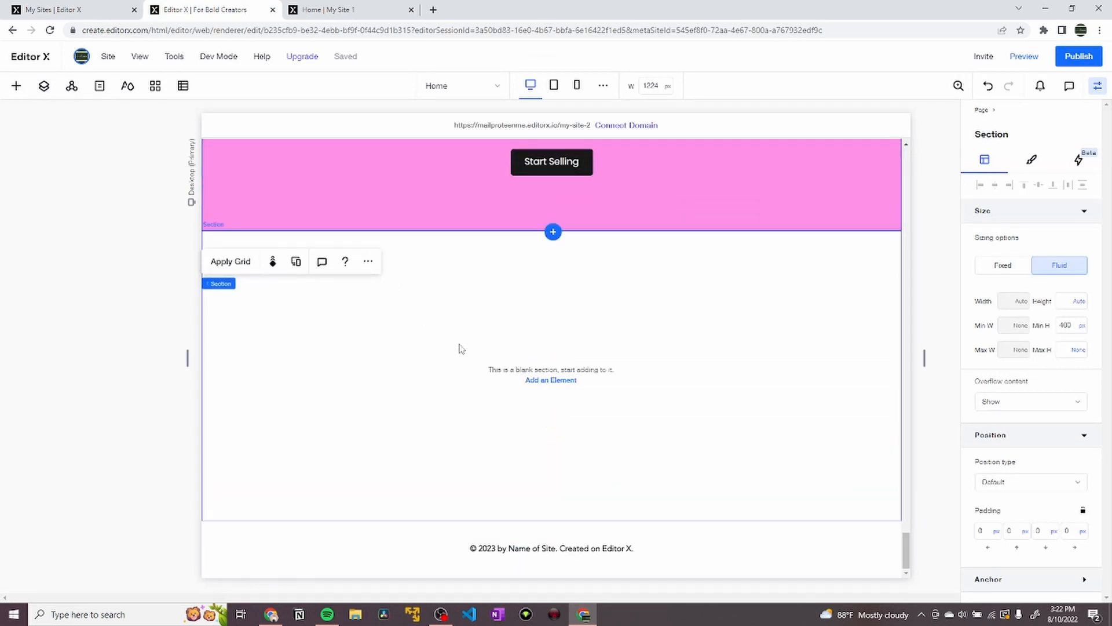
double_click(458, 346)
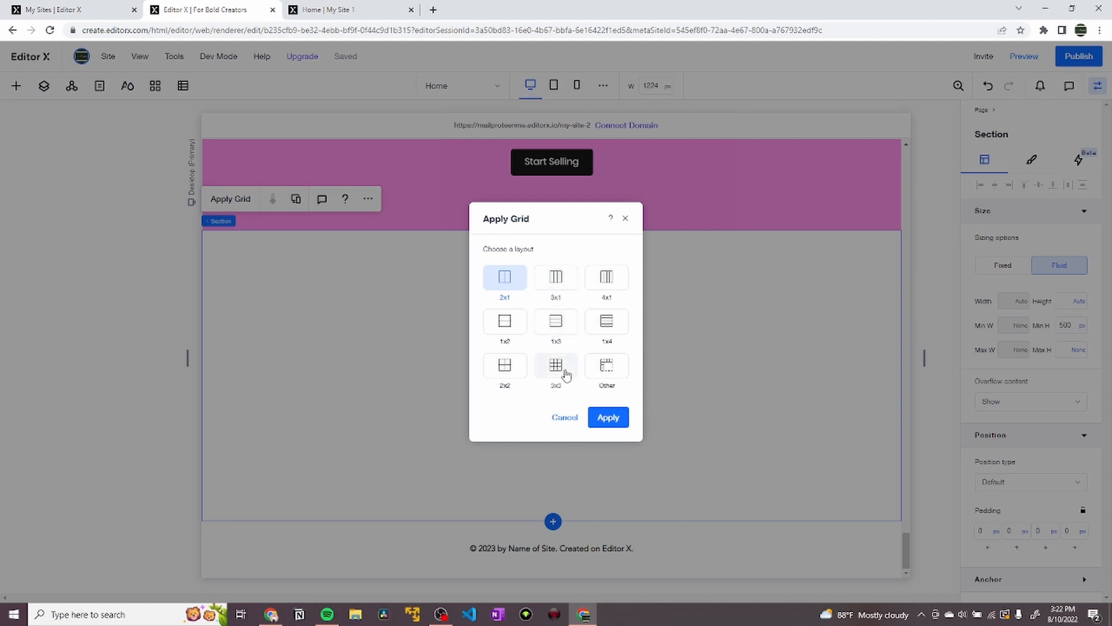
click(602, 376)
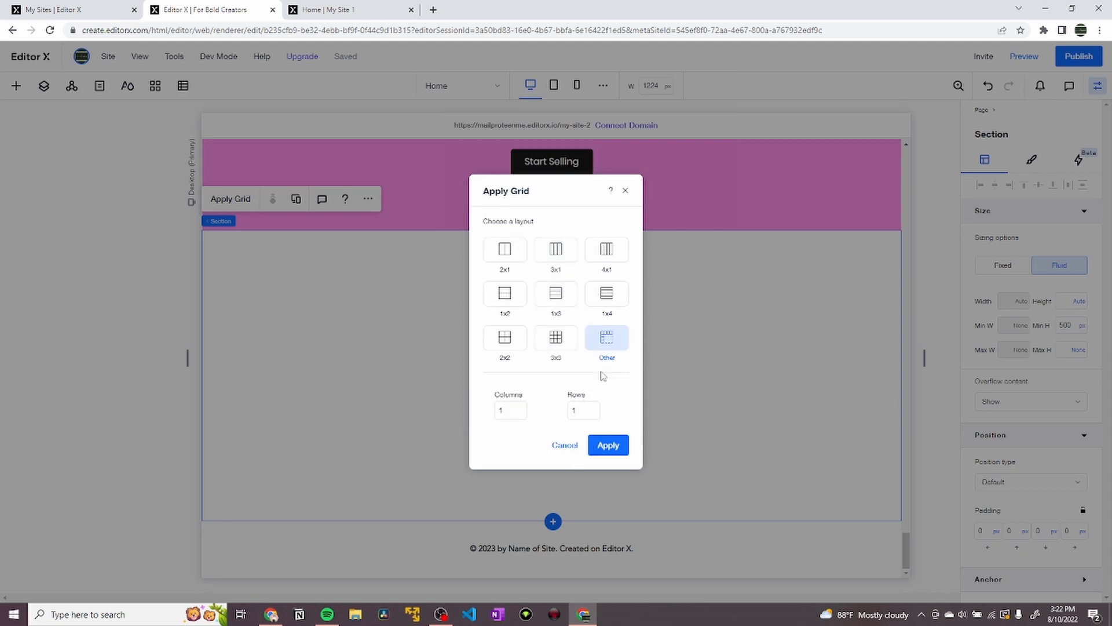
click(515, 410)
text(2)
click(577, 411)
text(3)
click(607, 445)
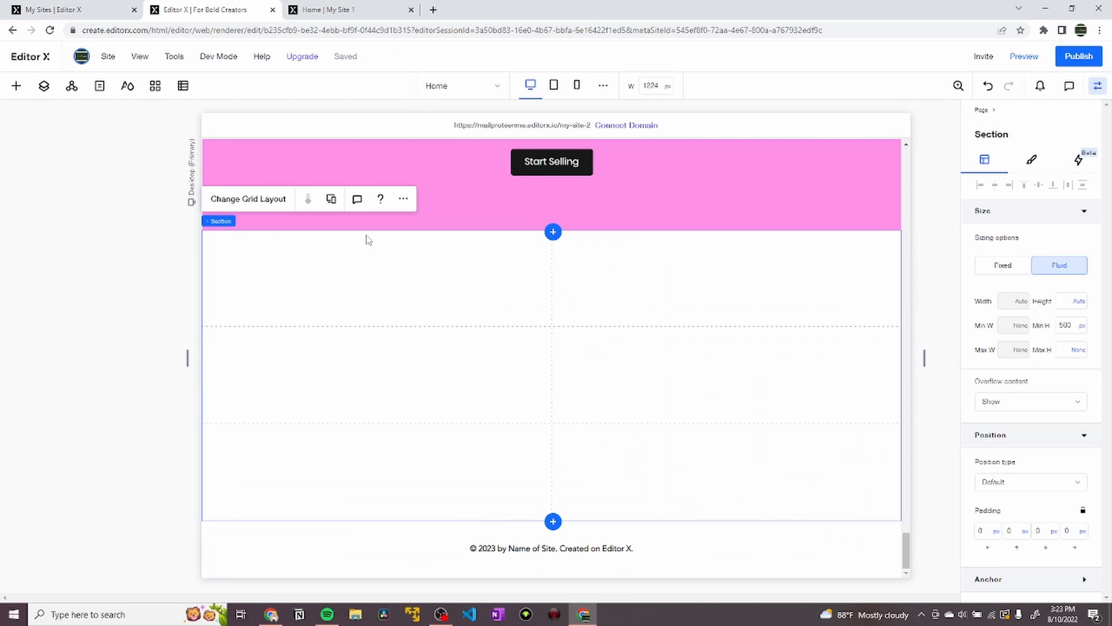
Set the background of the new gridded section to solid black, #000000.
click(339, 9)
click(251, 8)
click(1031, 159)
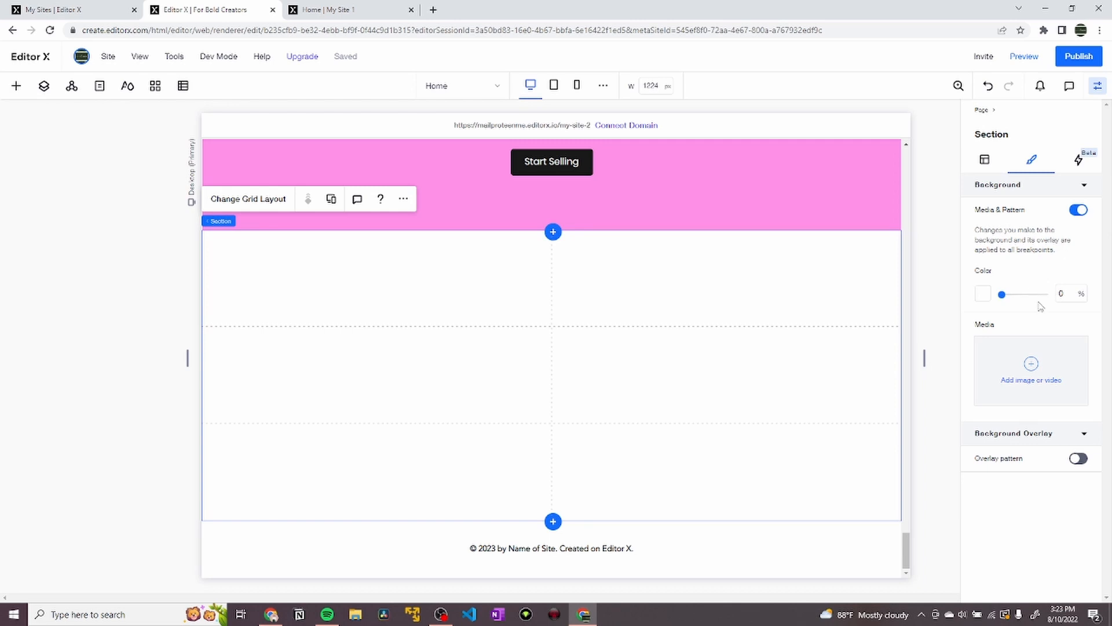
click(984, 294)
click(1066, 397)
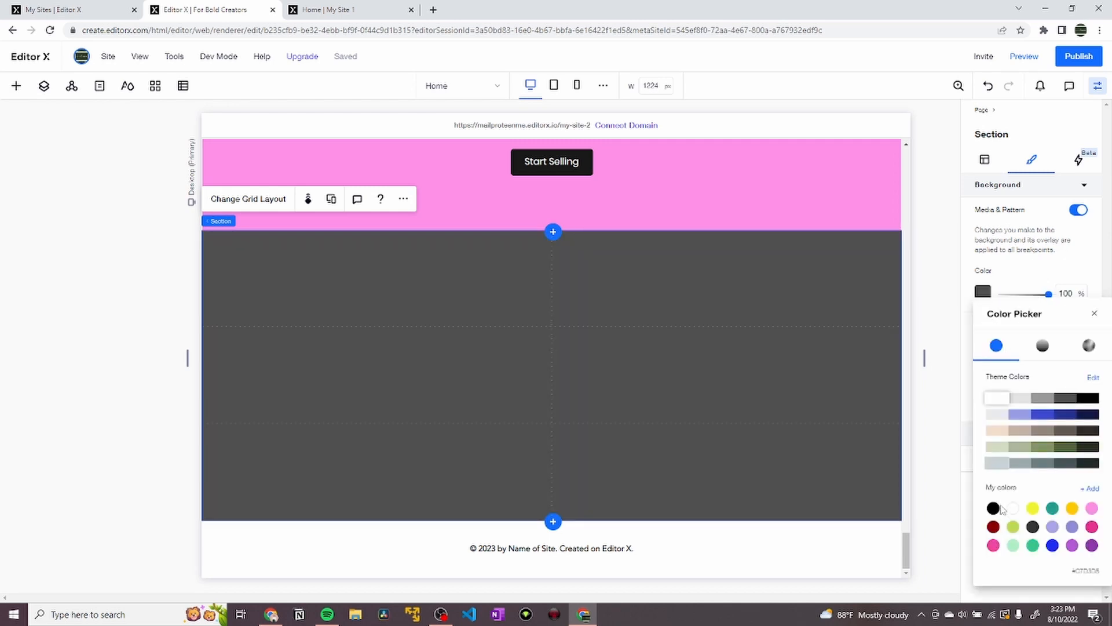
click(994, 508)
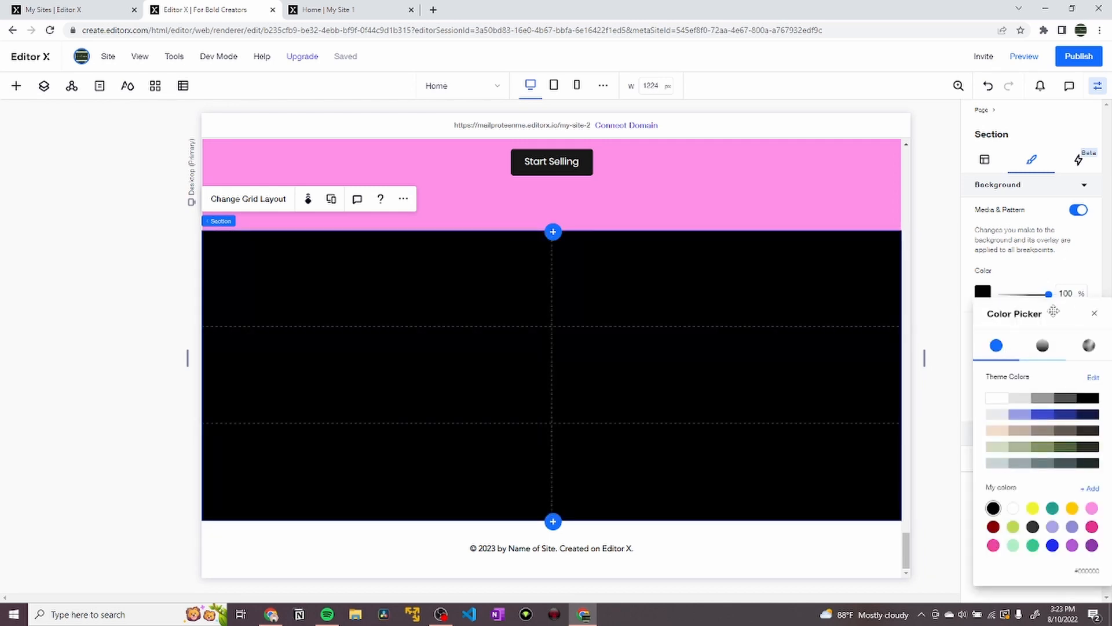
click(1043, 345)
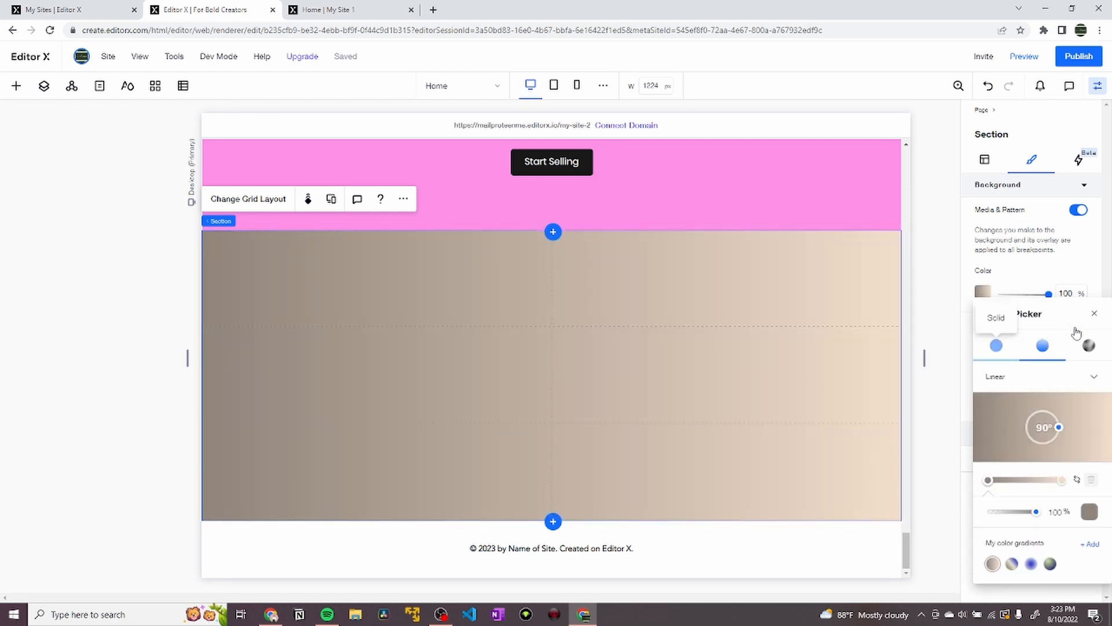
click(997, 345)
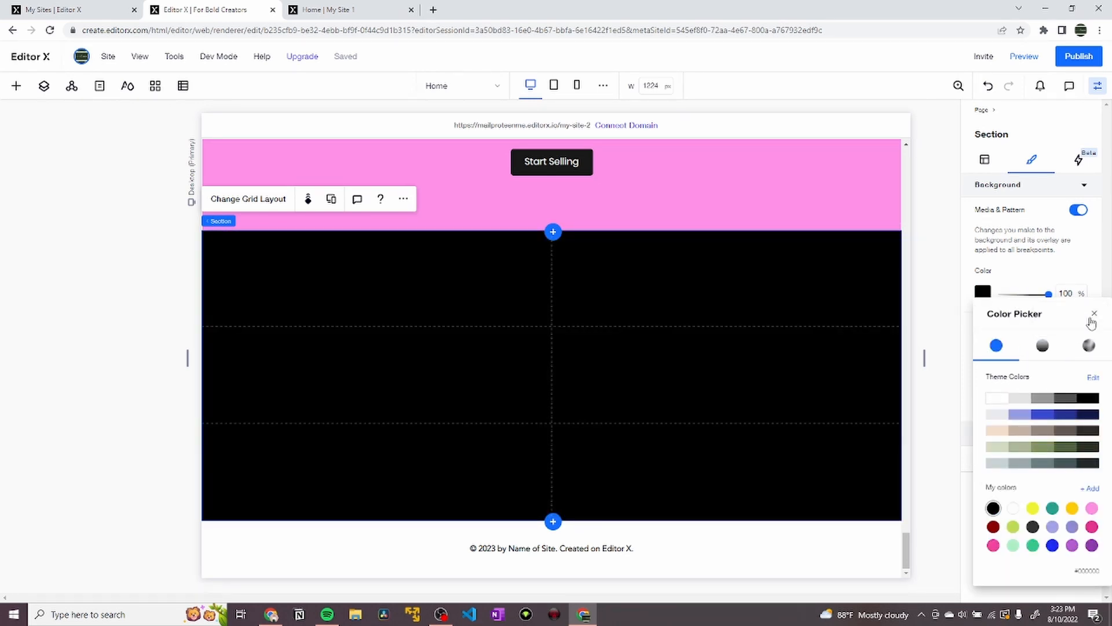
click(1093, 315)
Compare with the reference footer and insert footer-logo.svg from the site files into the black section.
click(379, 7)
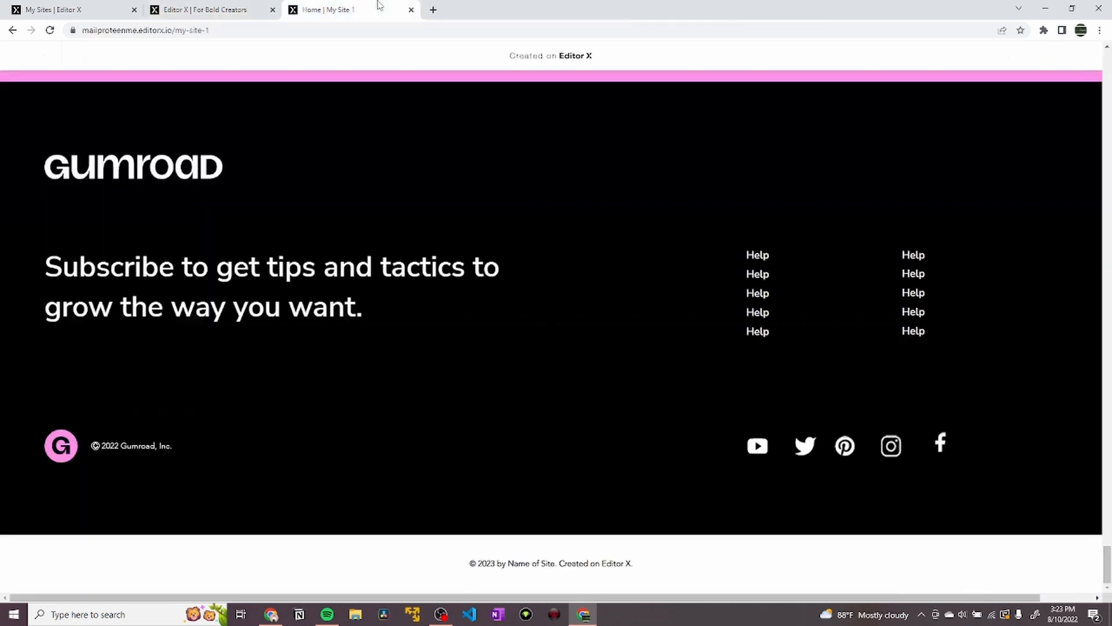
click(199, 8)
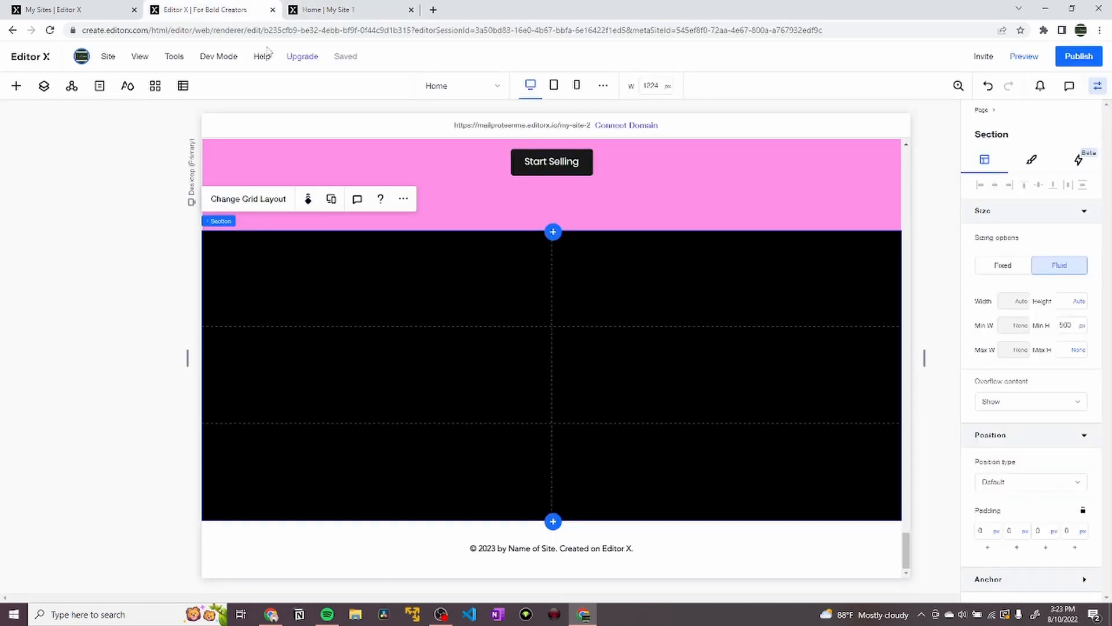
key(ctrl+Tab)
key(ctrl+shift+Tab)
click(16, 87)
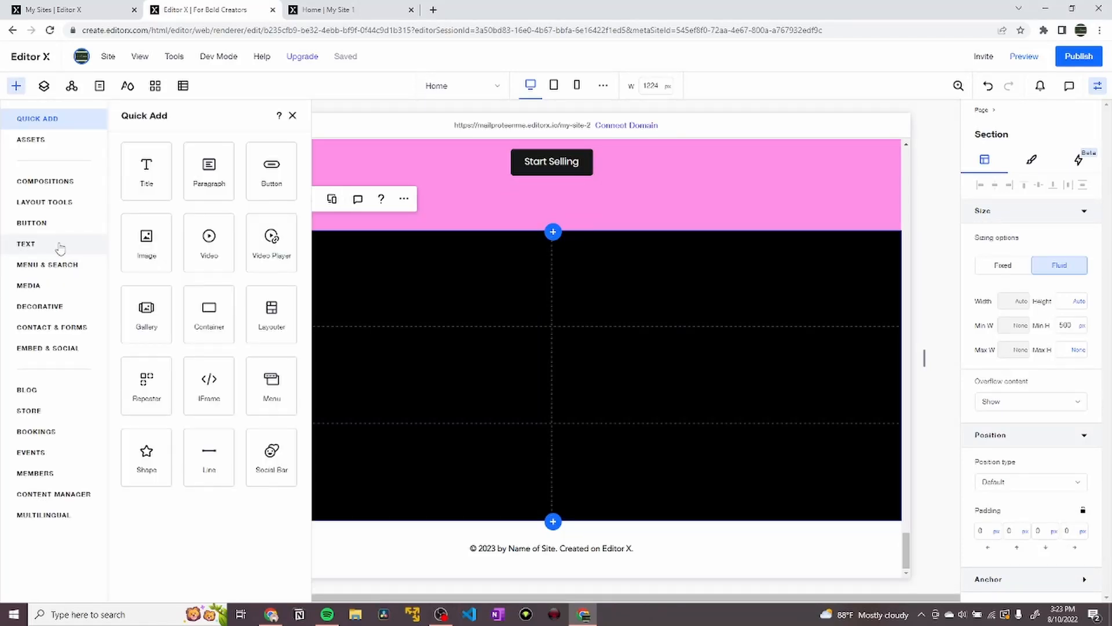
click(52, 287)
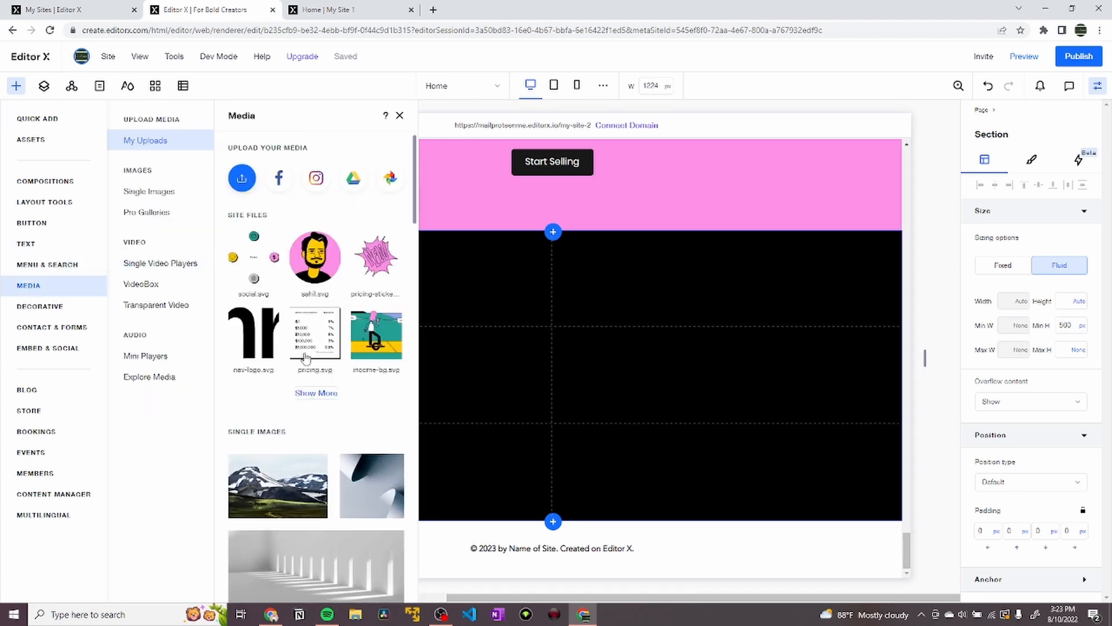
click(318, 393)
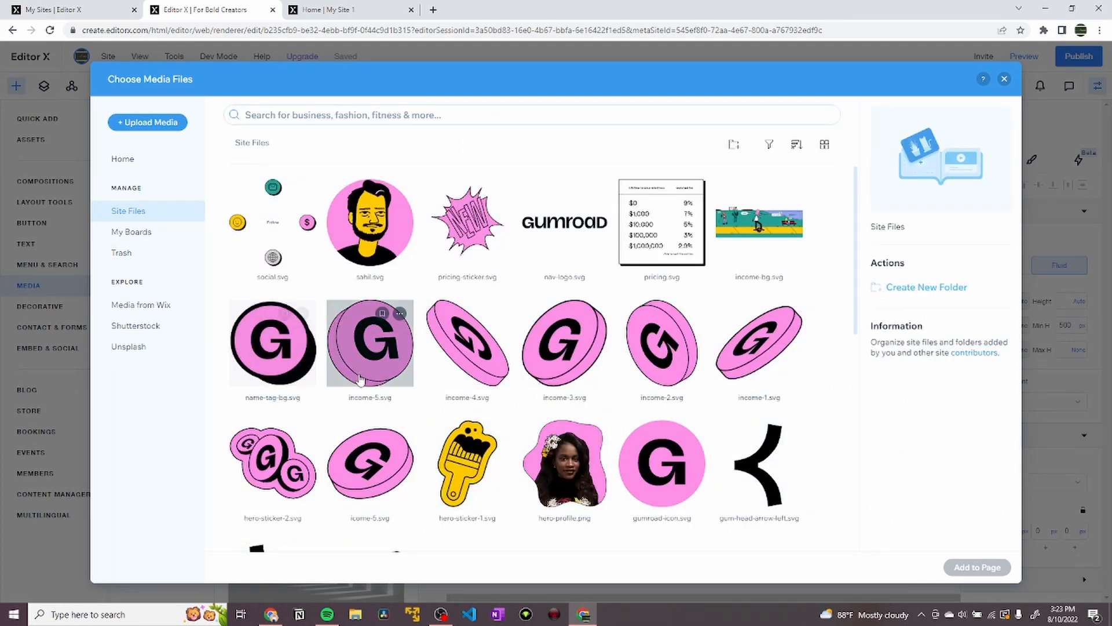
scroll(446, 325, down, 8)
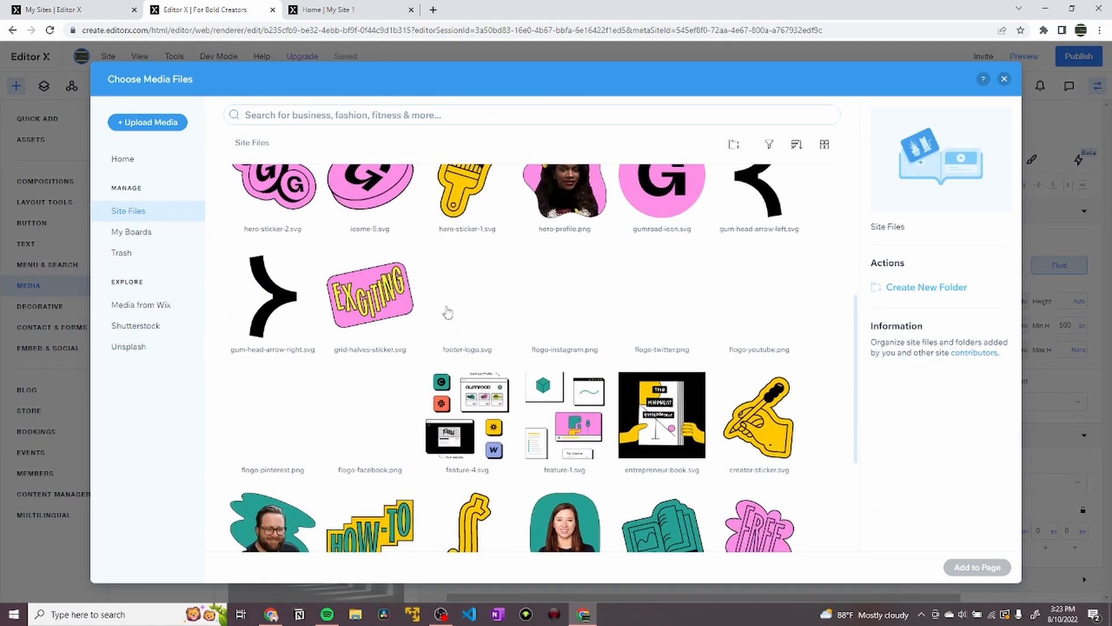
scroll(448, 313, up, 3)
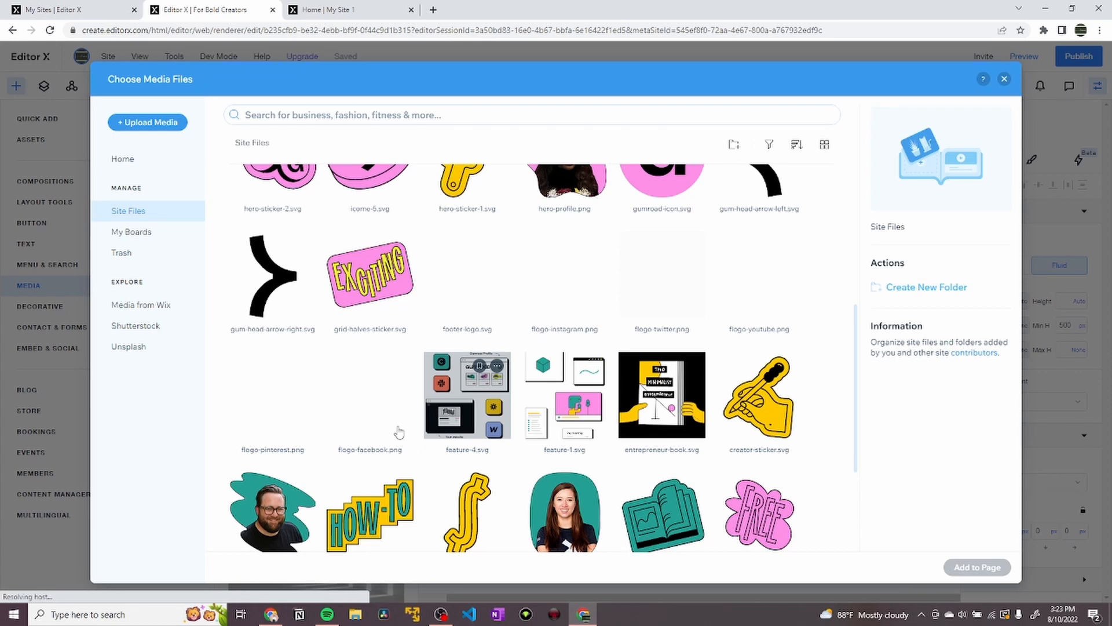
scroll(398, 432, down, 3)
scroll(394, 423, up, 6)
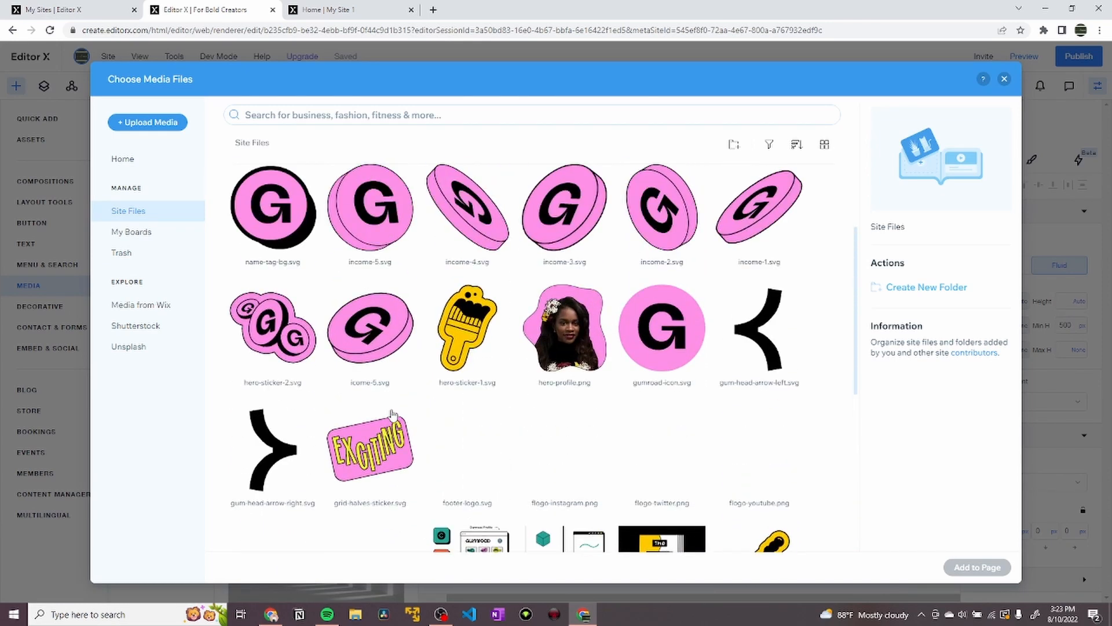
scroll(393, 414, up, 2)
scroll(392, 415, down, 8)
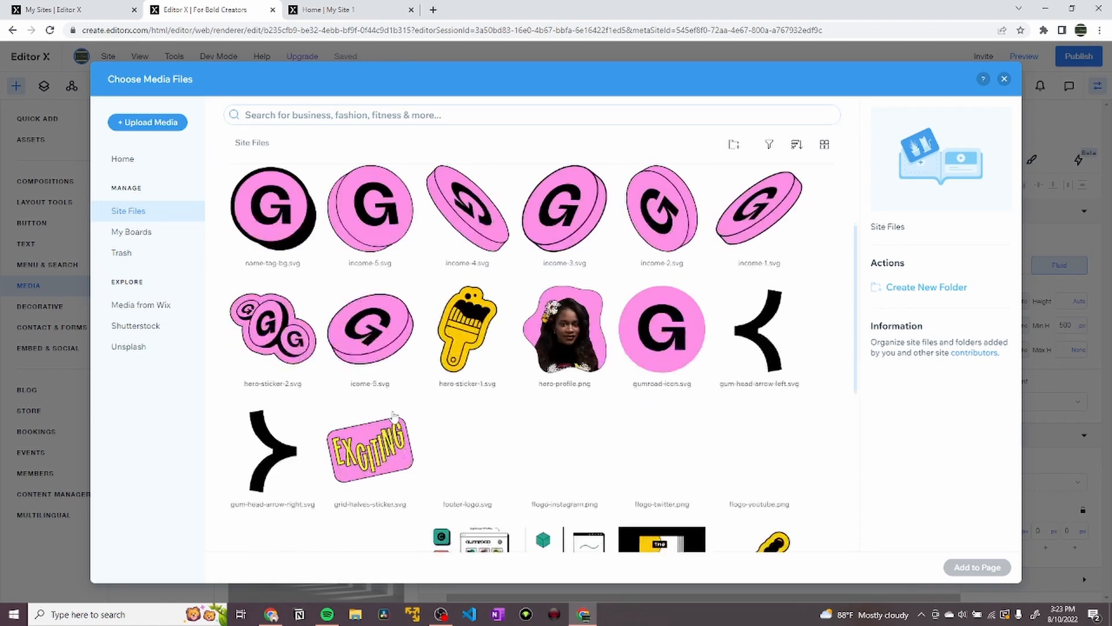
scroll(399, 411, up, 2)
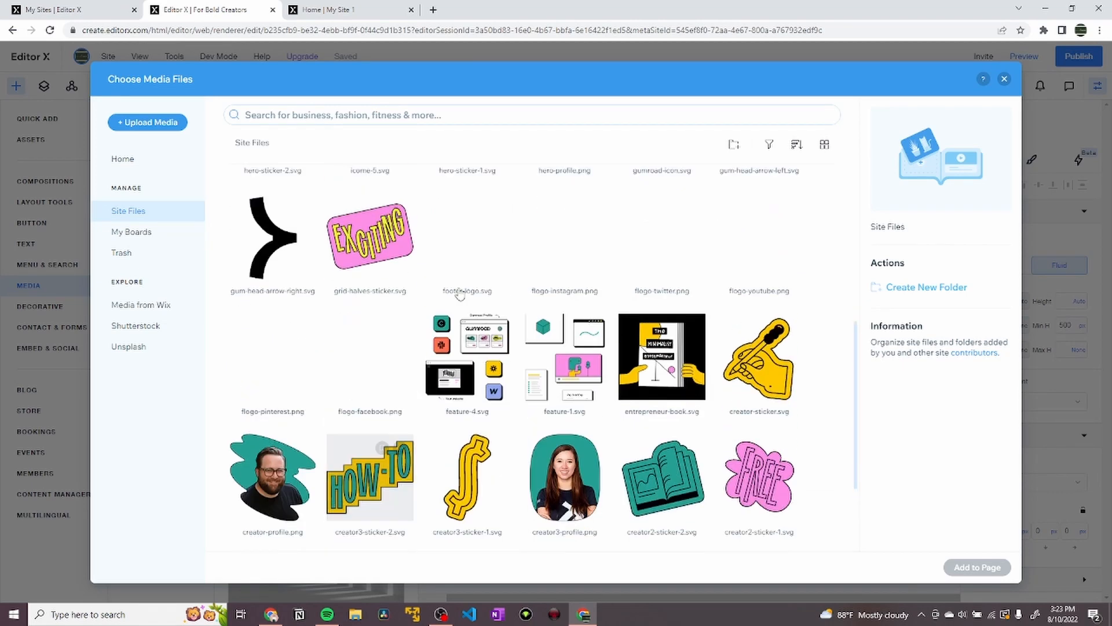
click(466, 238)
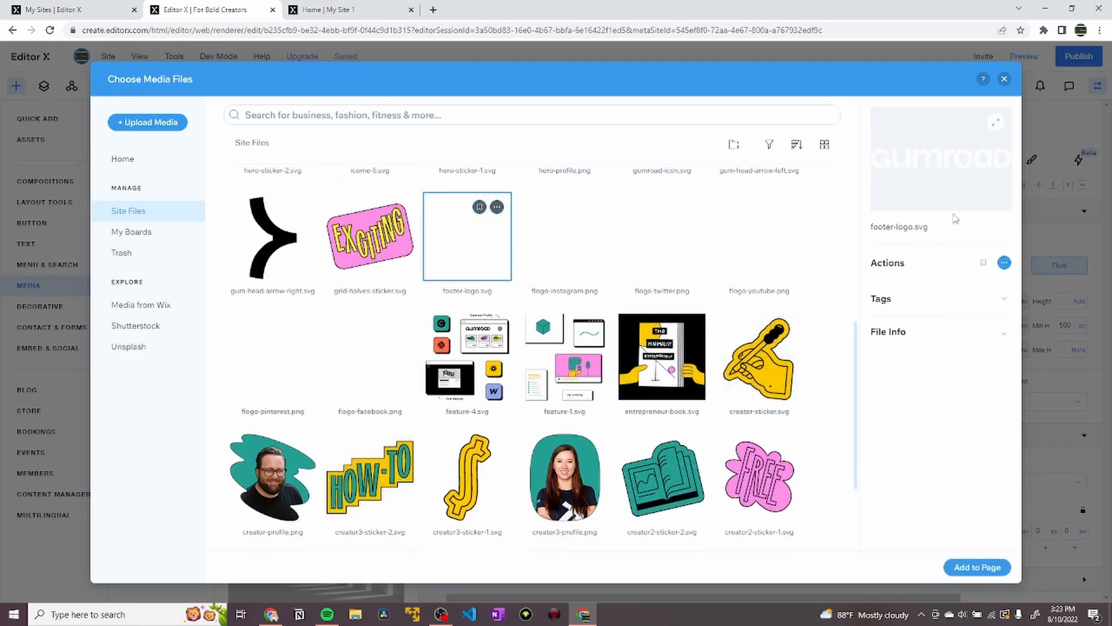
click(977, 566)
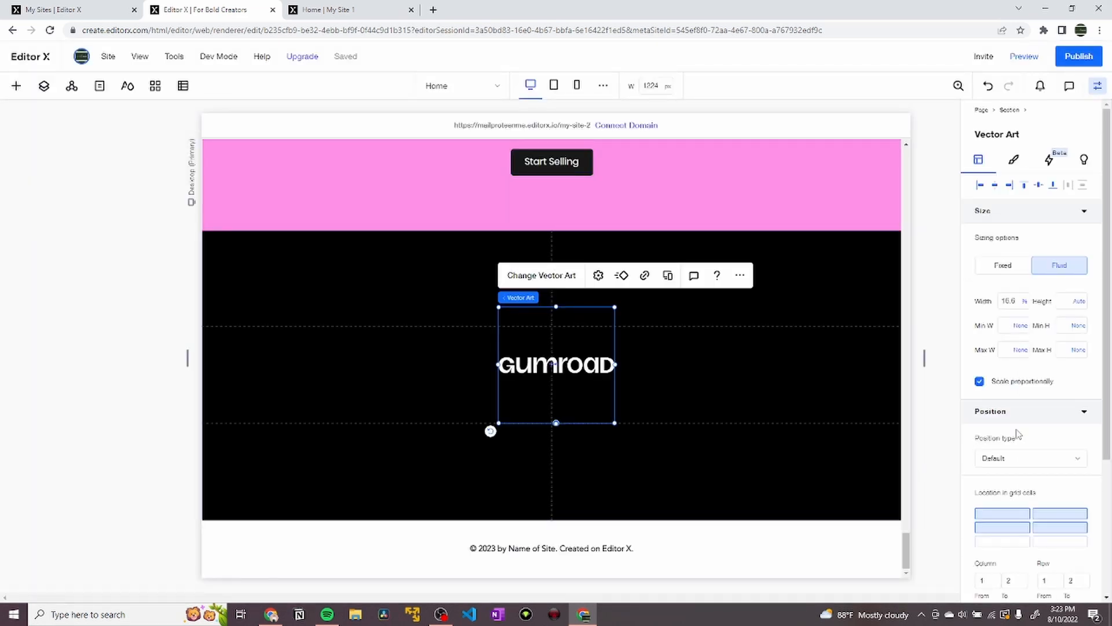
Place the Gumroad logo in the footer grid's first cell, at column 1 and row 1.
scroll(1017, 435, down, 2)
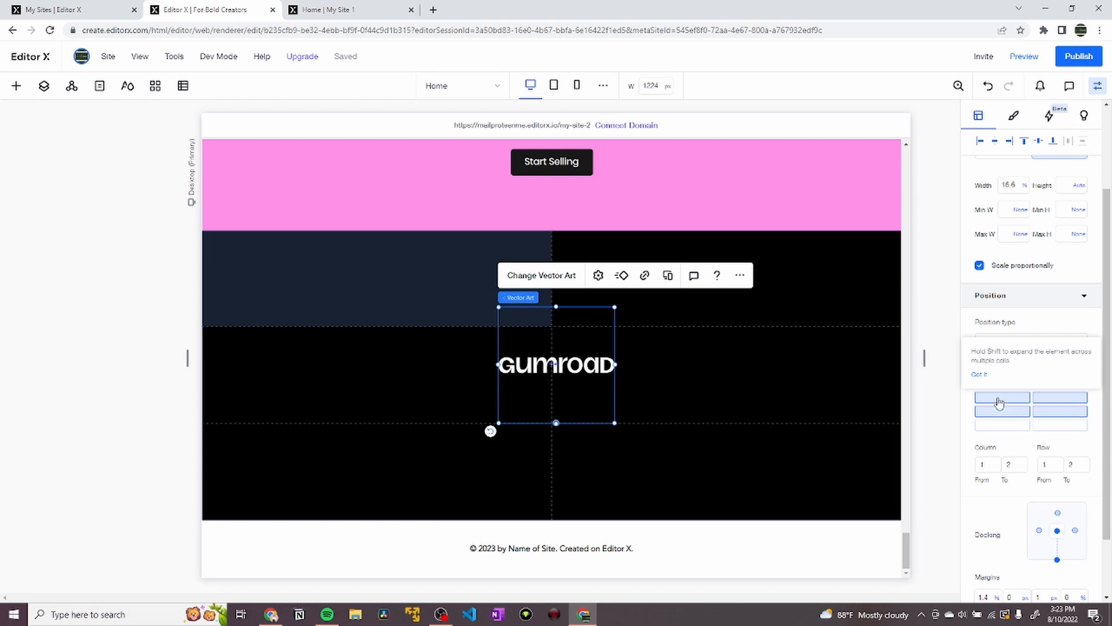
click(994, 401)
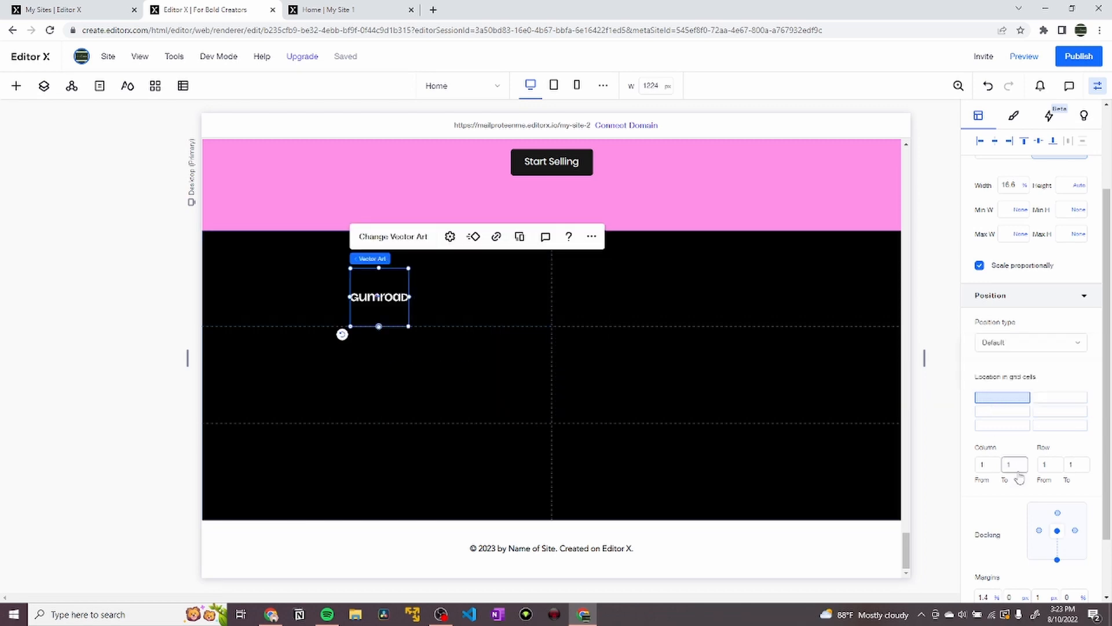
scroll(1006, 464, down, 1)
click(988, 539)
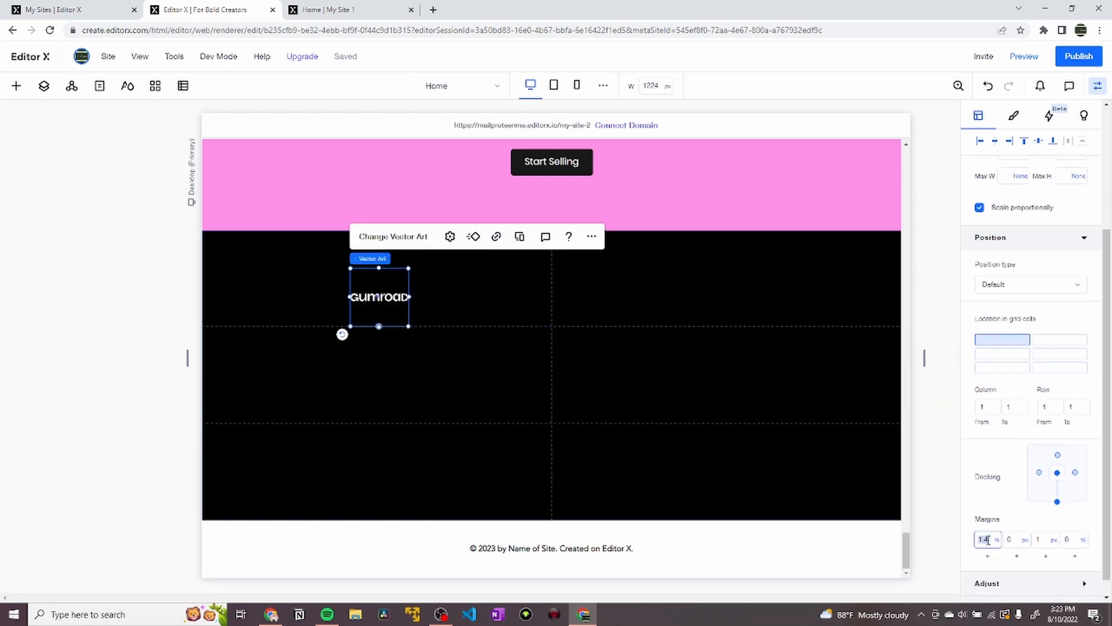
scroll(985, 440, up, 3)
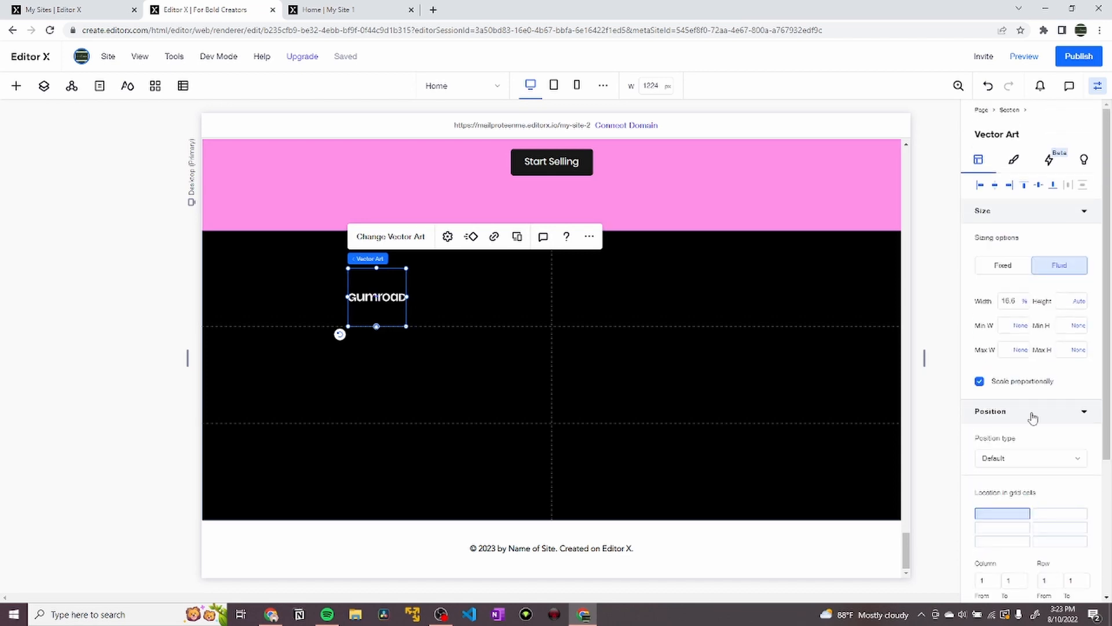
Try setting the Gumroad logo's width to 100% of its cell, and undo that change.
click(1012, 305)
text(100)
key(Return)
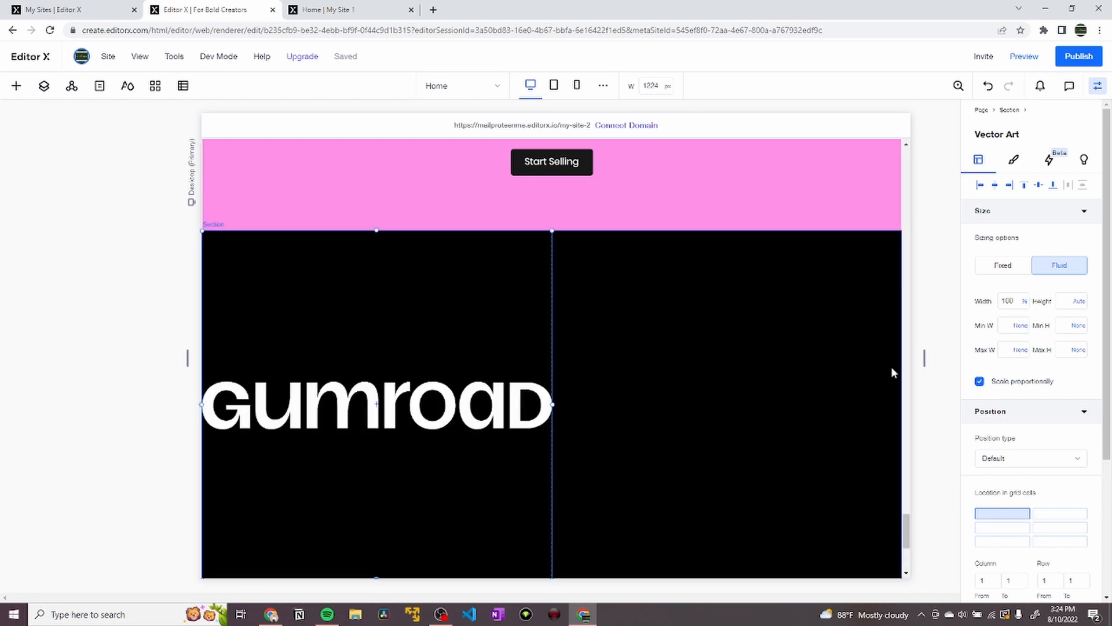
key(ctrl+z)
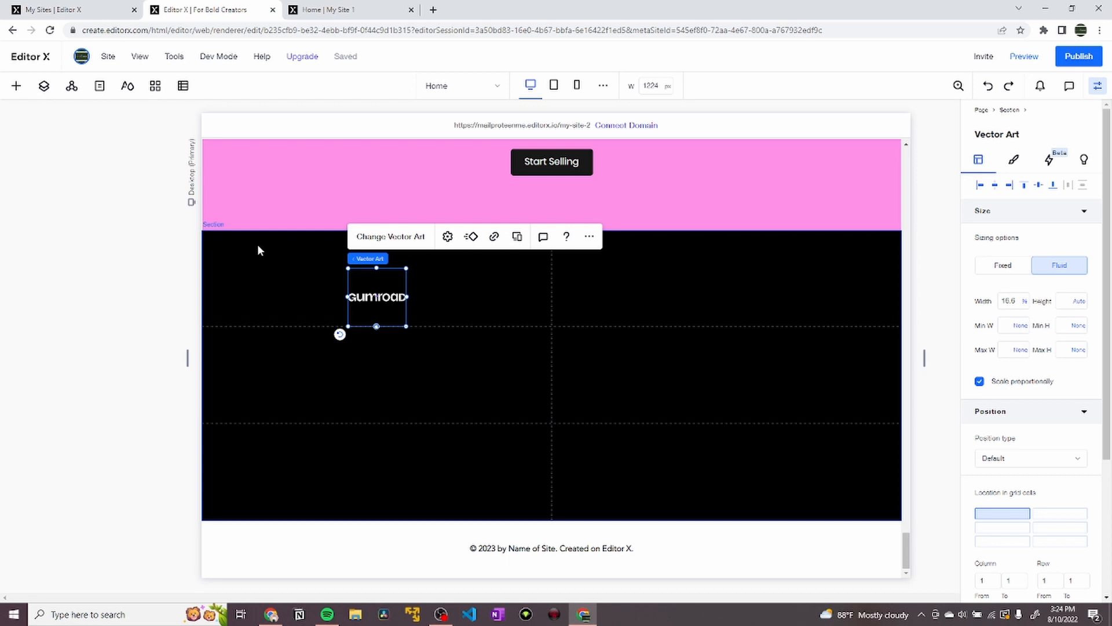
Open the grid adjustment for the black section and review the column proportions of the reference footer.
click(229, 242)
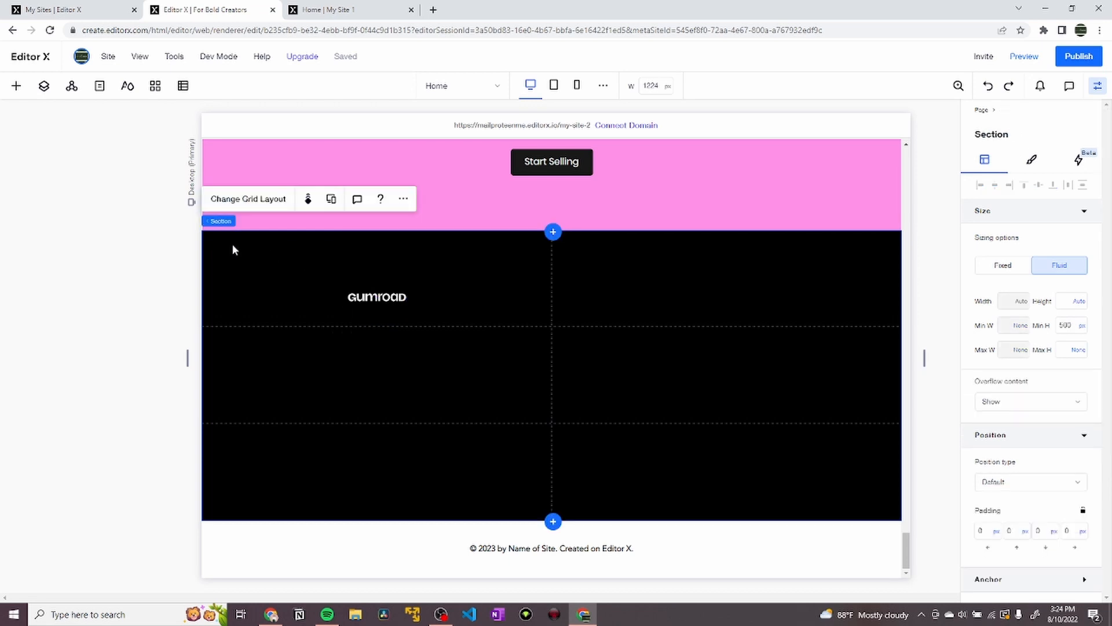
click(263, 198)
click(328, 10)
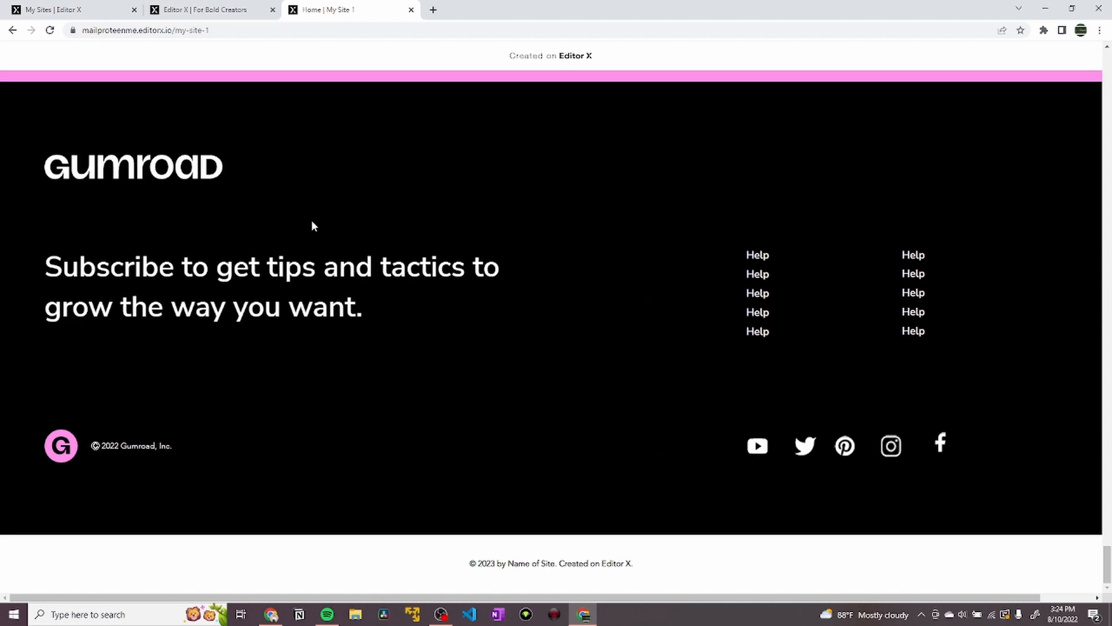
drag(1100, 559, 1111, 4)
scroll(727, 182, down, 10)
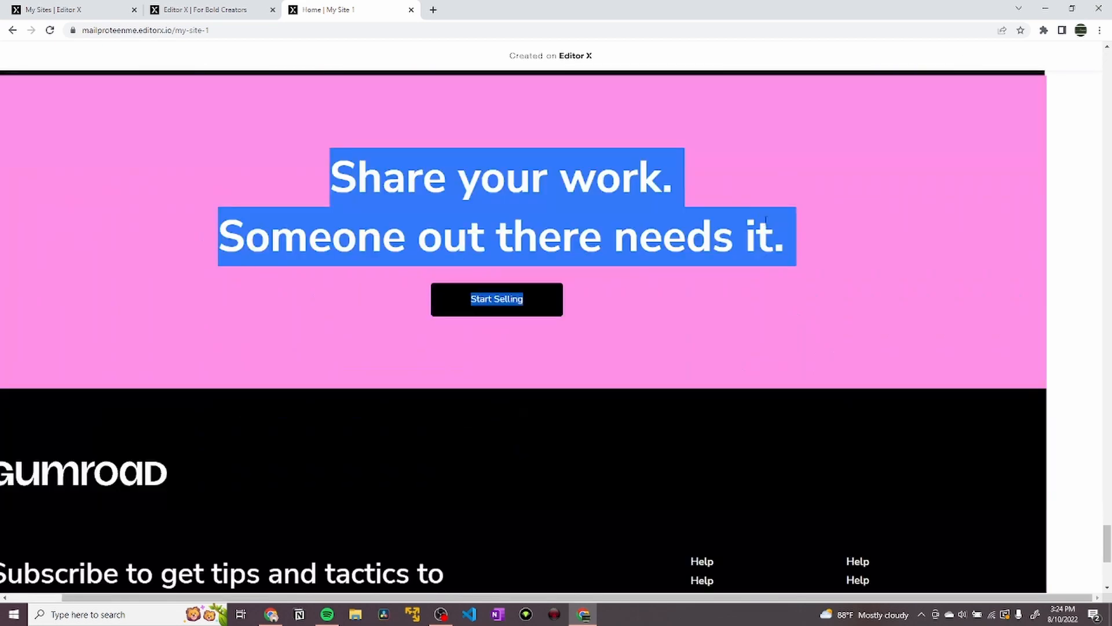
drag(719, 597, 378, 534)
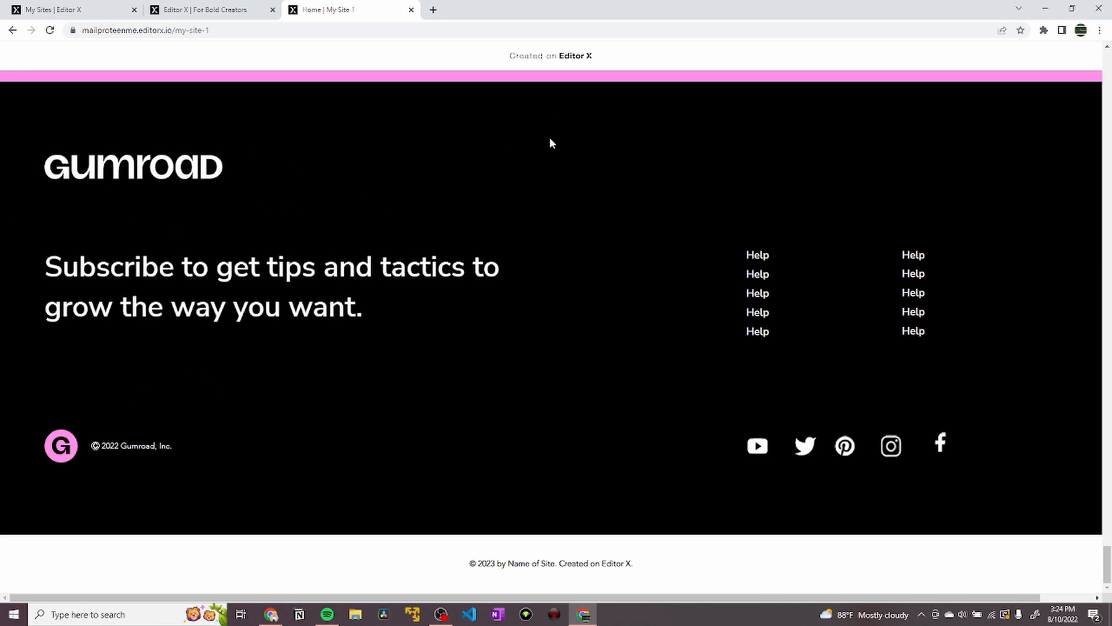
click(233, 7)
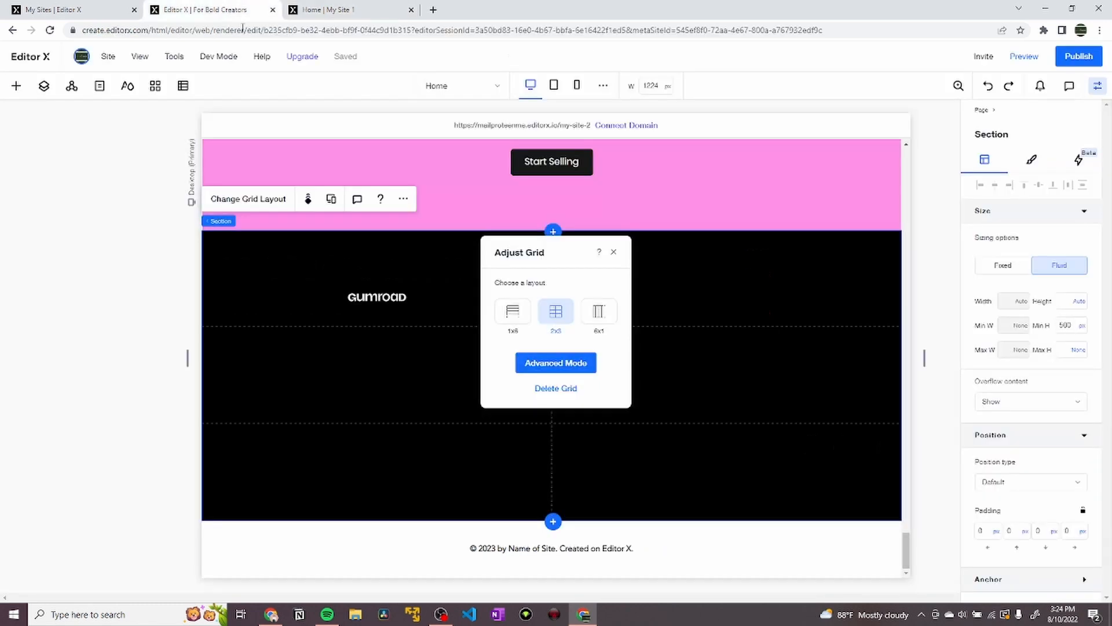
Enter the grid's advanced mode, check the reference footer and set the first column's width to 1.2fr.
click(563, 363)
click(348, 9)
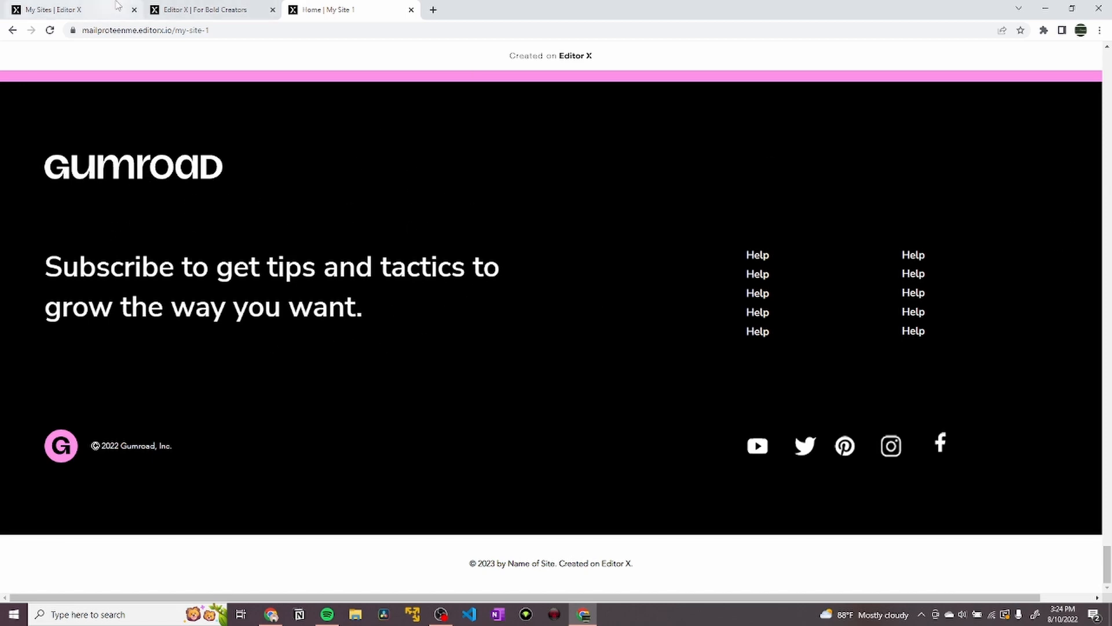
click(191, 9)
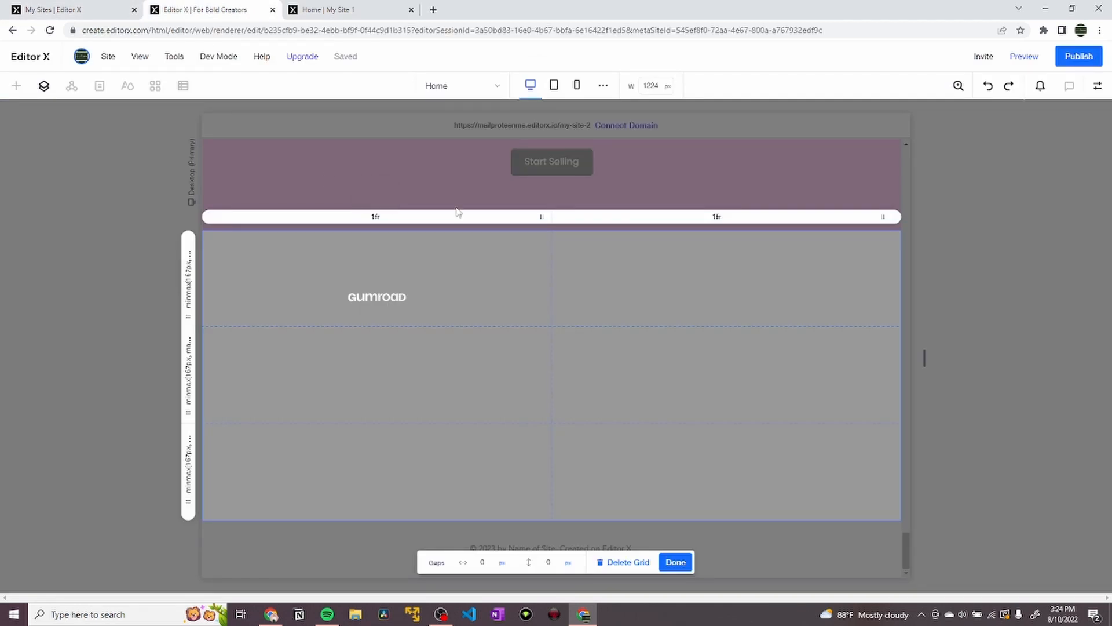
click(511, 219)
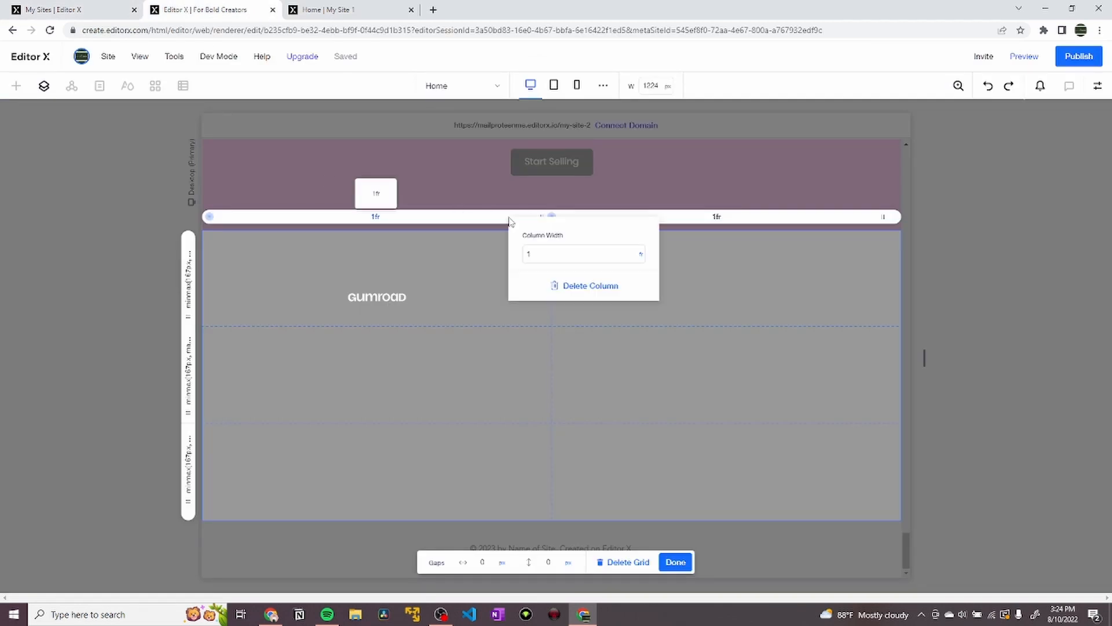
click(554, 257)
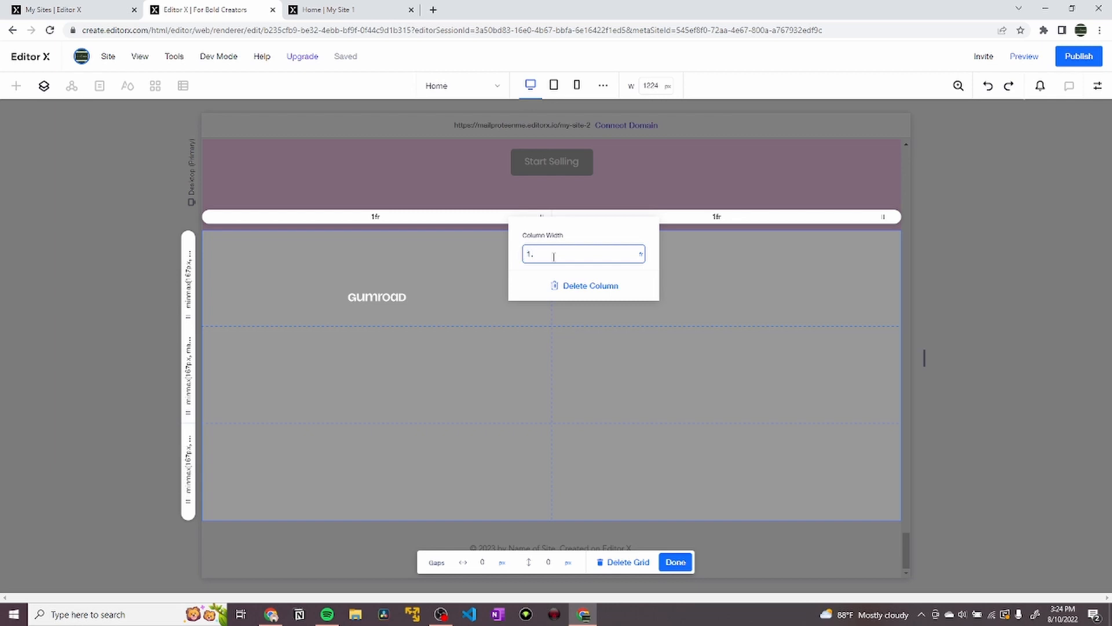
click(706, 250)
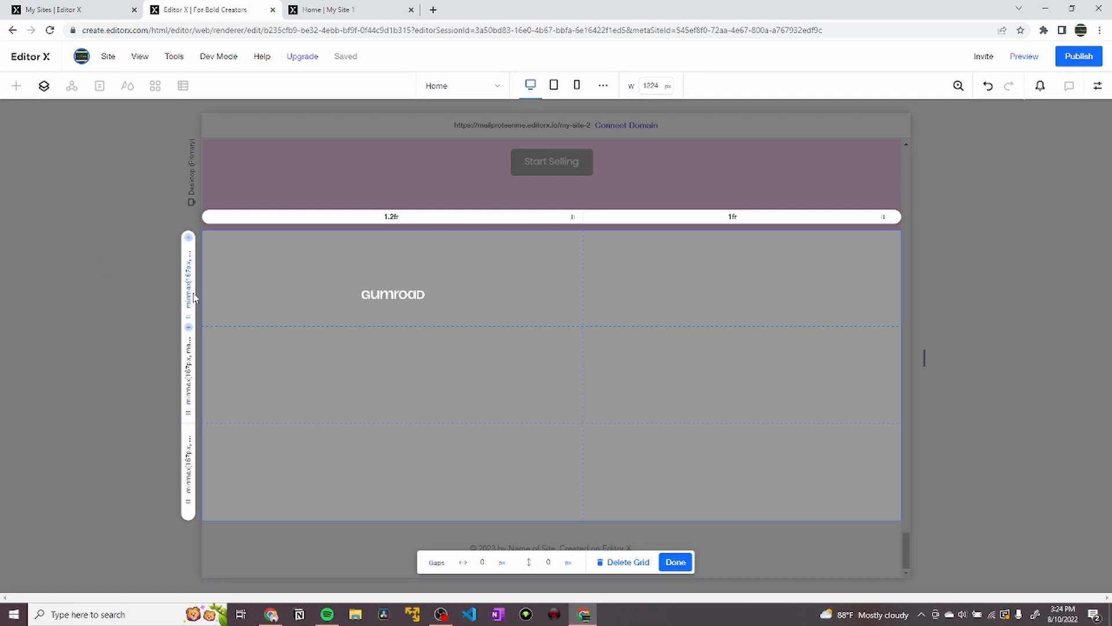
Compare with the reference footer, set the gap between the grid columns to 20 vw and reduce it to 12 vw.
click(334, 8)
click(238, 8)
click(488, 562)
click(502, 563)
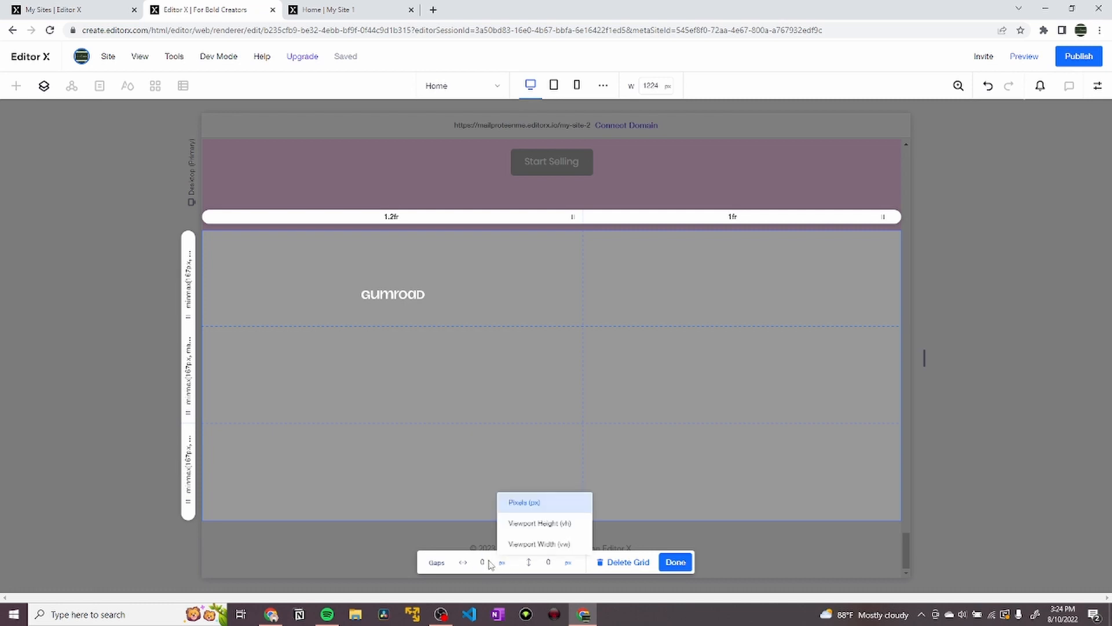
click(489, 562)
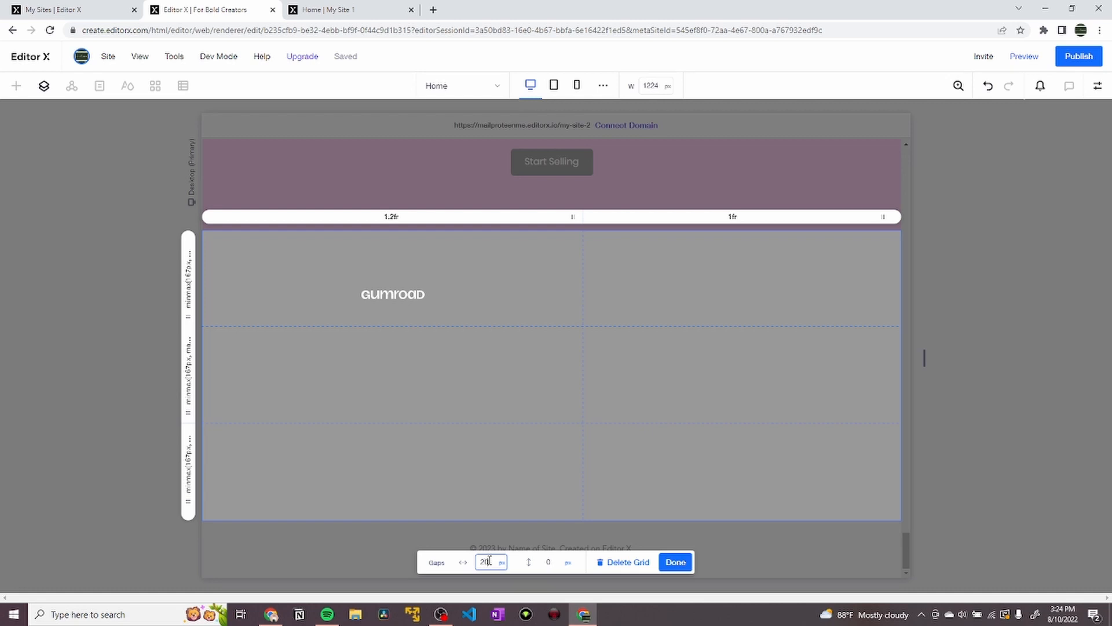
key(Return)
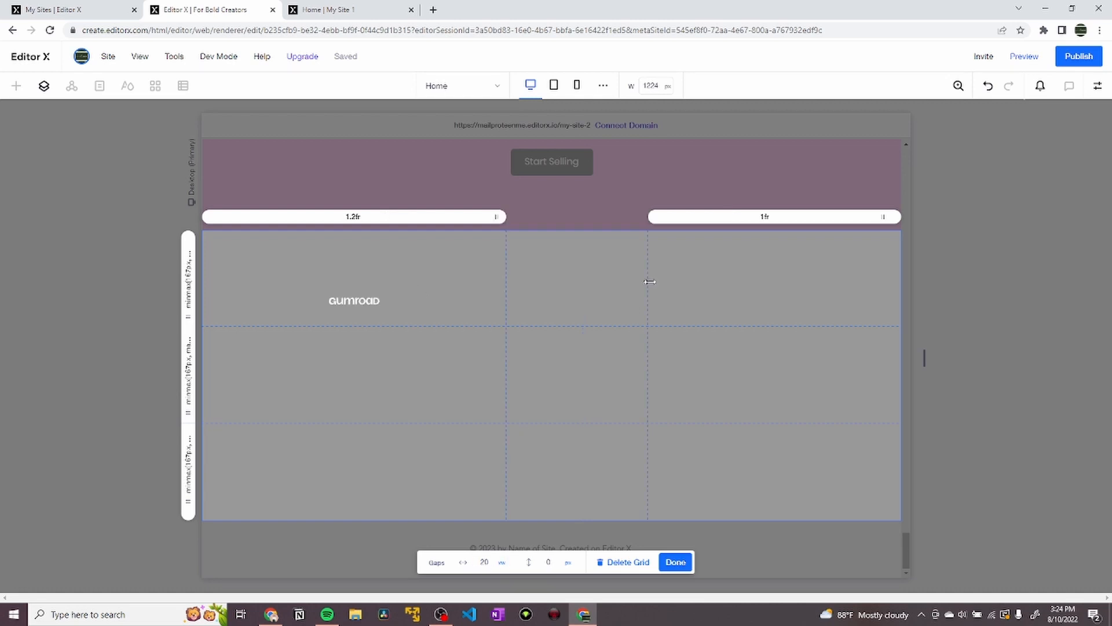
click(488, 560)
text(12)
key(Return)
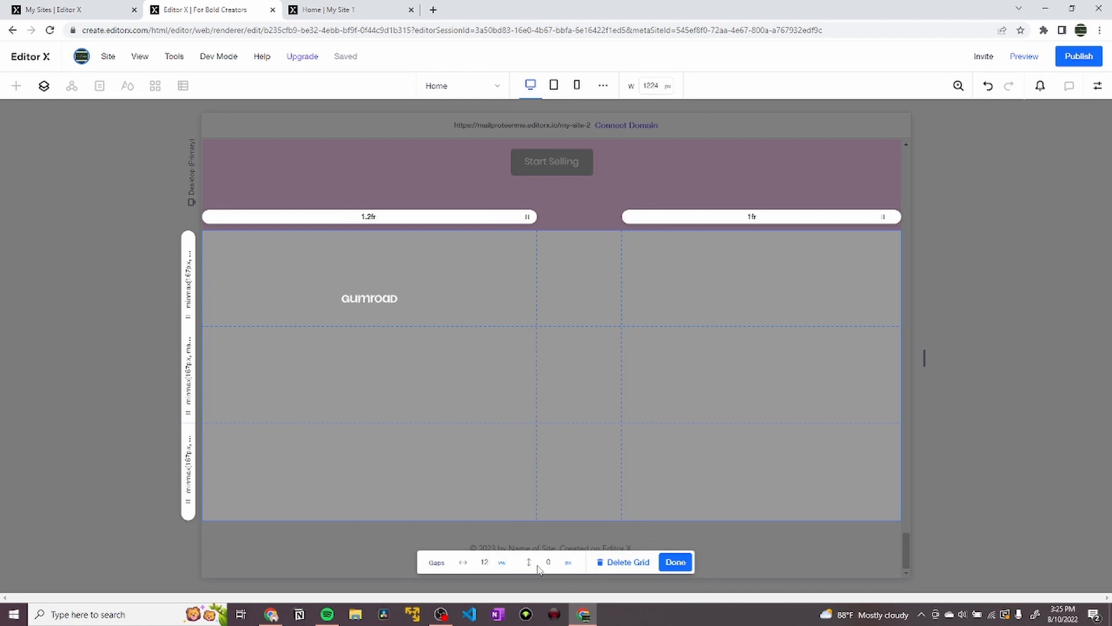
Set the gap between the grid rows to 15 vw, reduce it to 10 vw after checking the reference, and finish grid editing.
click(548, 563)
click(548, 563)
text(15vw)
key(Return)
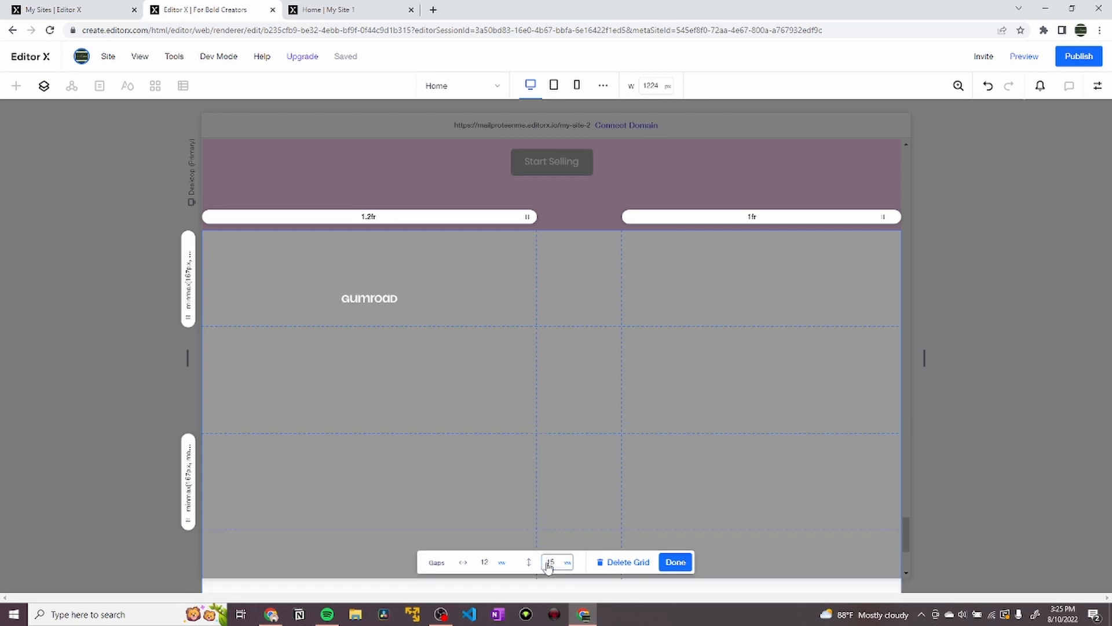
scroll(543, 353, down, 3)
scroll(525, 347, up, 2)
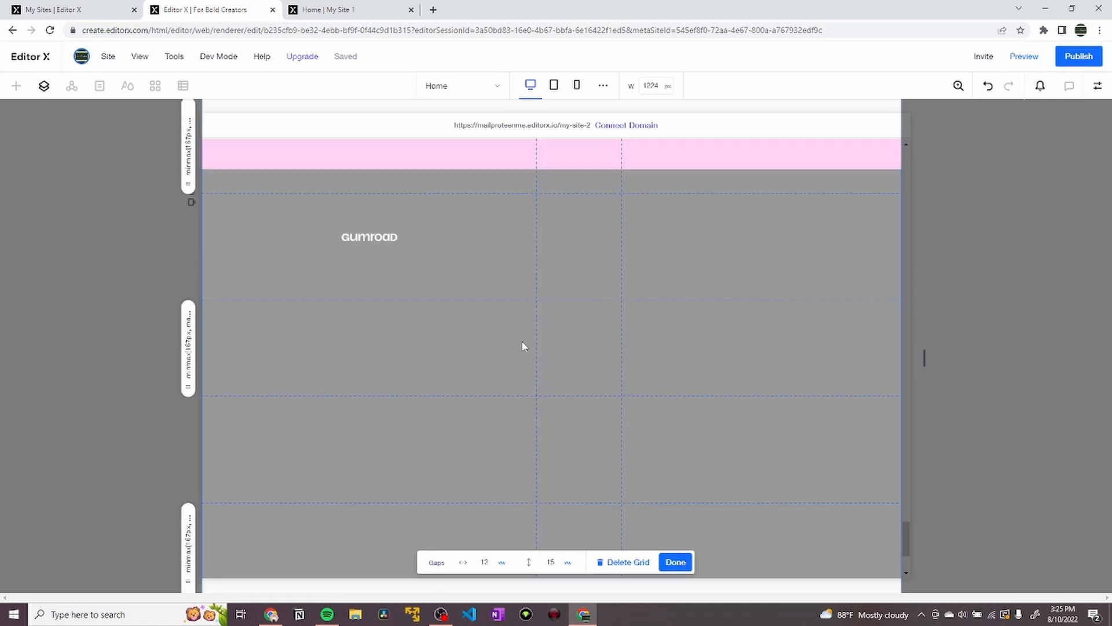
click(293, 5)
click(261, 5)
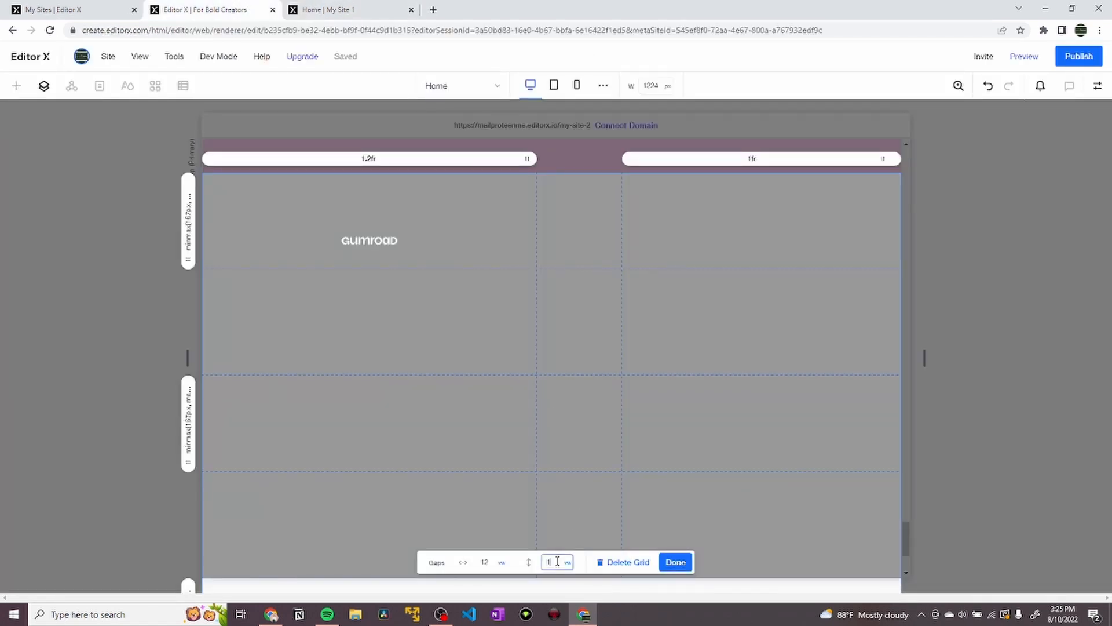
key(Return)
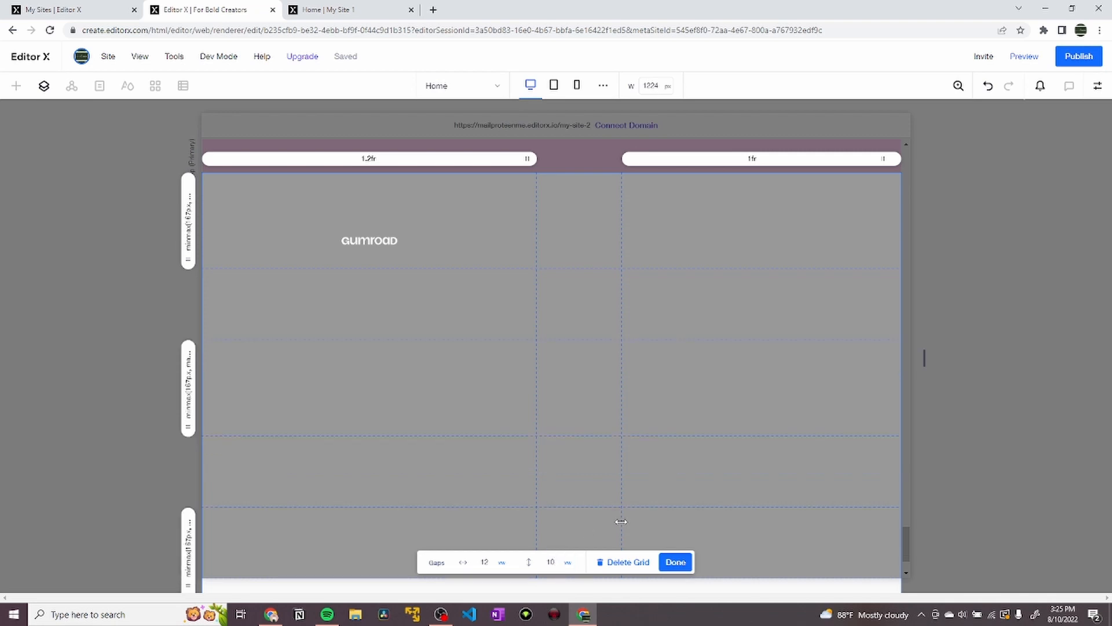
click(676, 563)
Shrink the logo's frame to the wordmark's height and move the logo toward the first cell's upper-left area, following the reference footer.
click(371, 235)
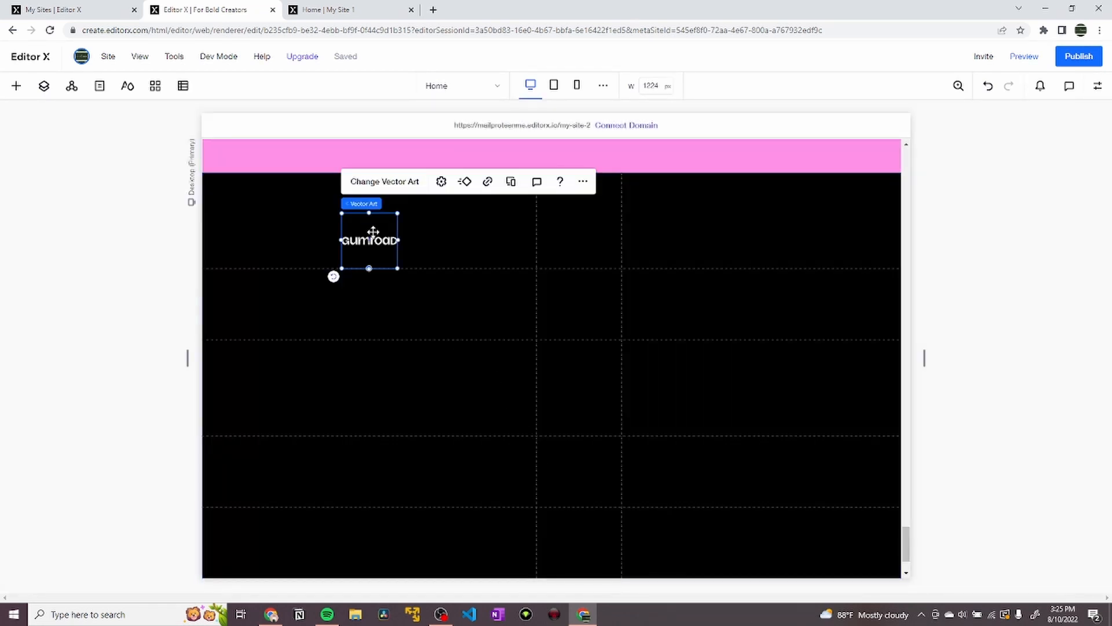
drag(369, 221, 369, 249)
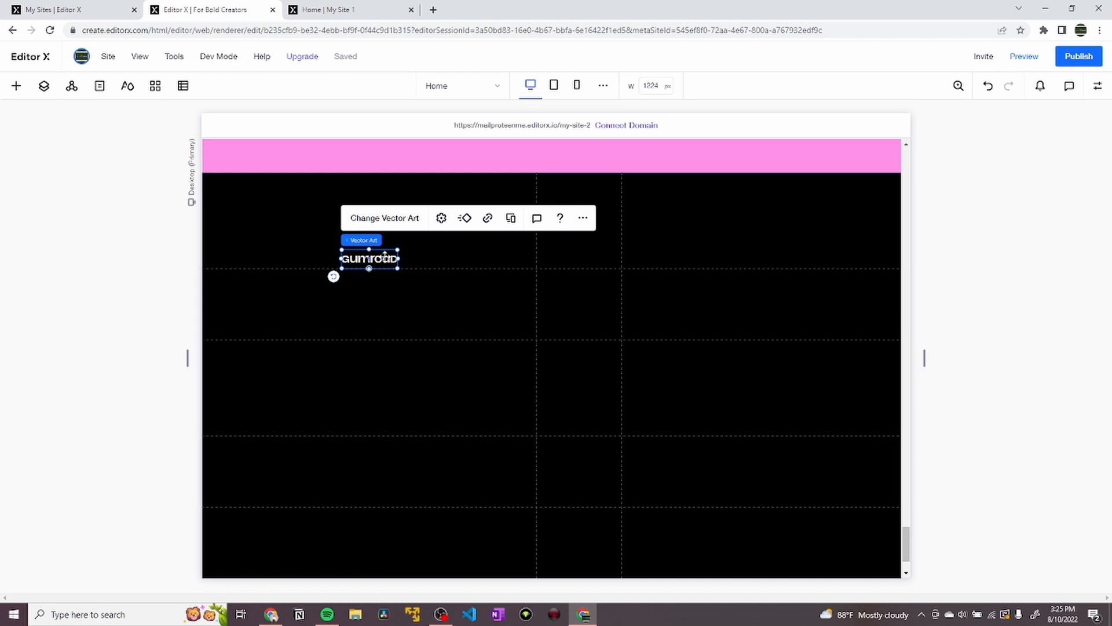
click(1098, 86)
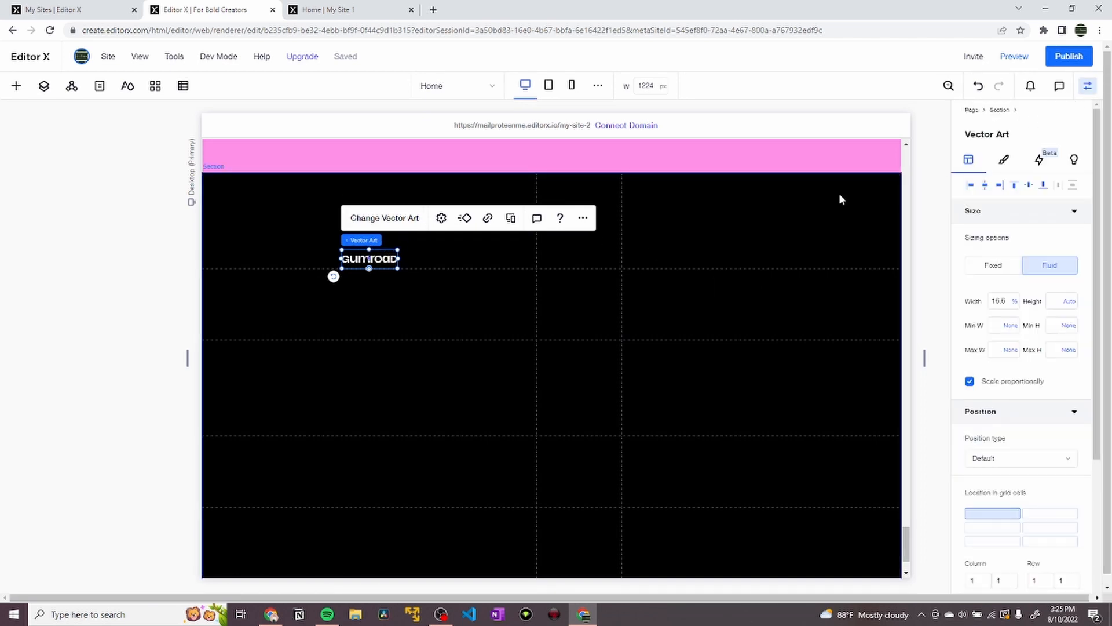
click(335, 8)
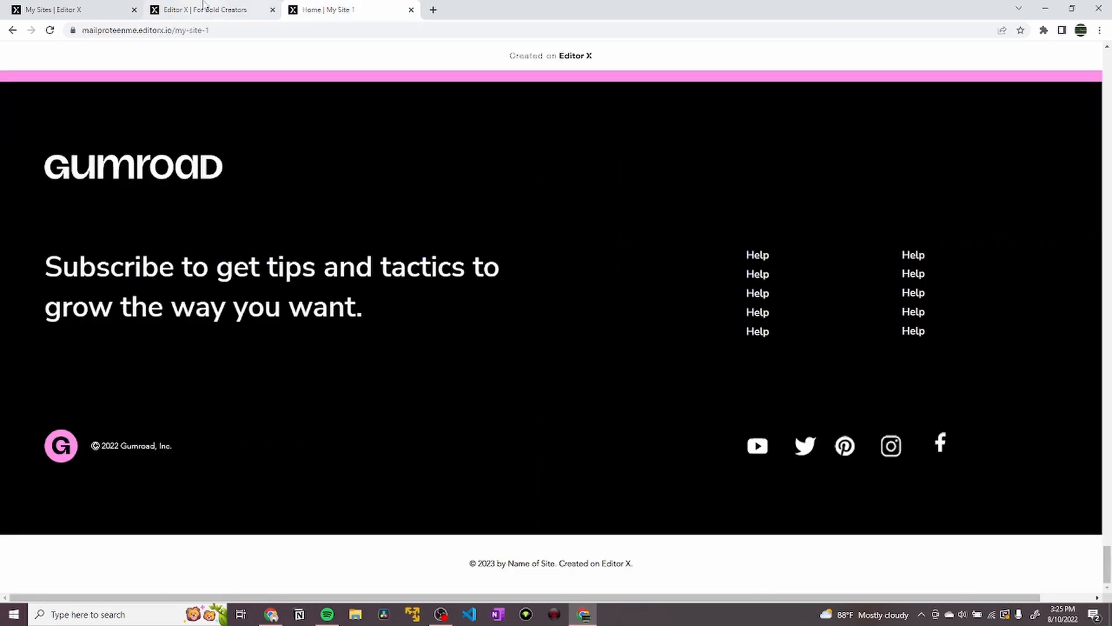
click(203, 8)
drag(337, 240, 283, 224)
click(351, 9)
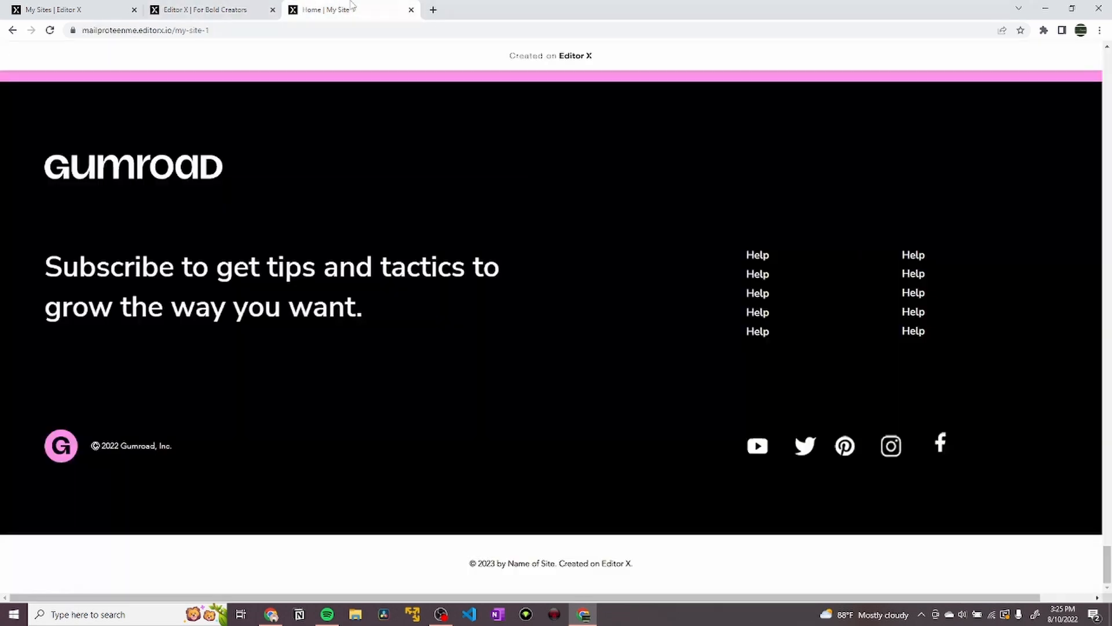
click(265, 9)
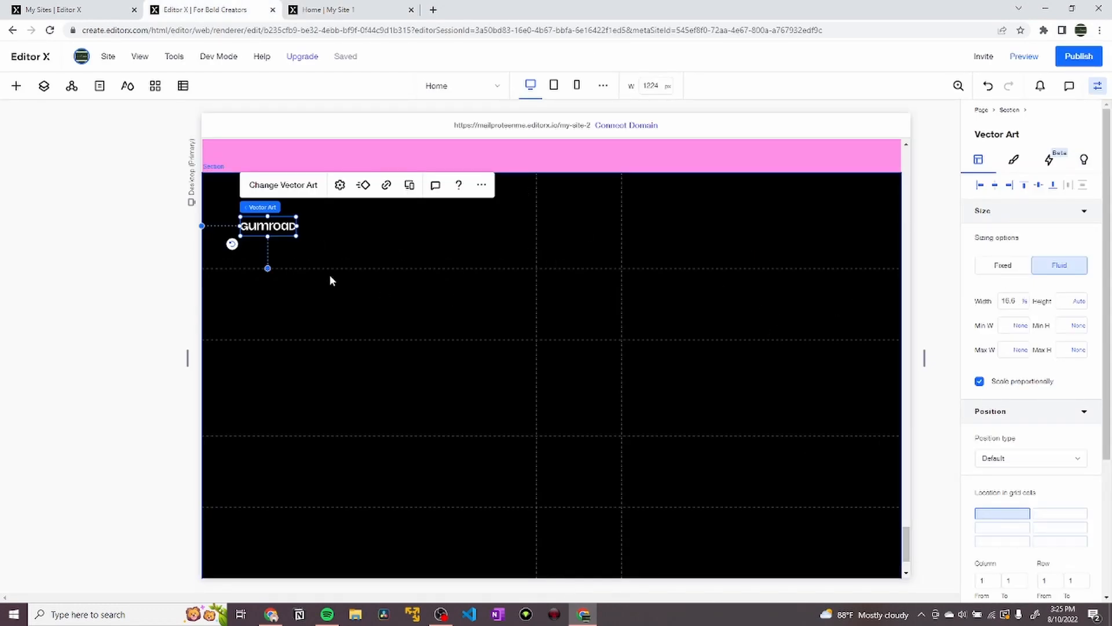
Set the Gumroad logo's width to 16 vw, check its docking and margins, and select the black section.
click(1011, 301)
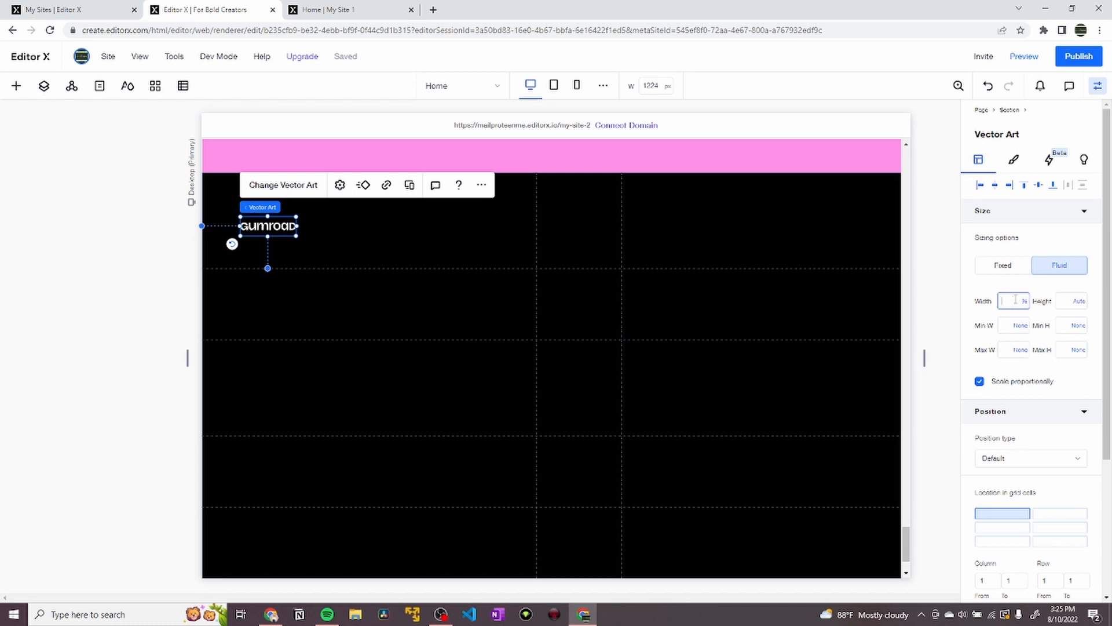
text(00)
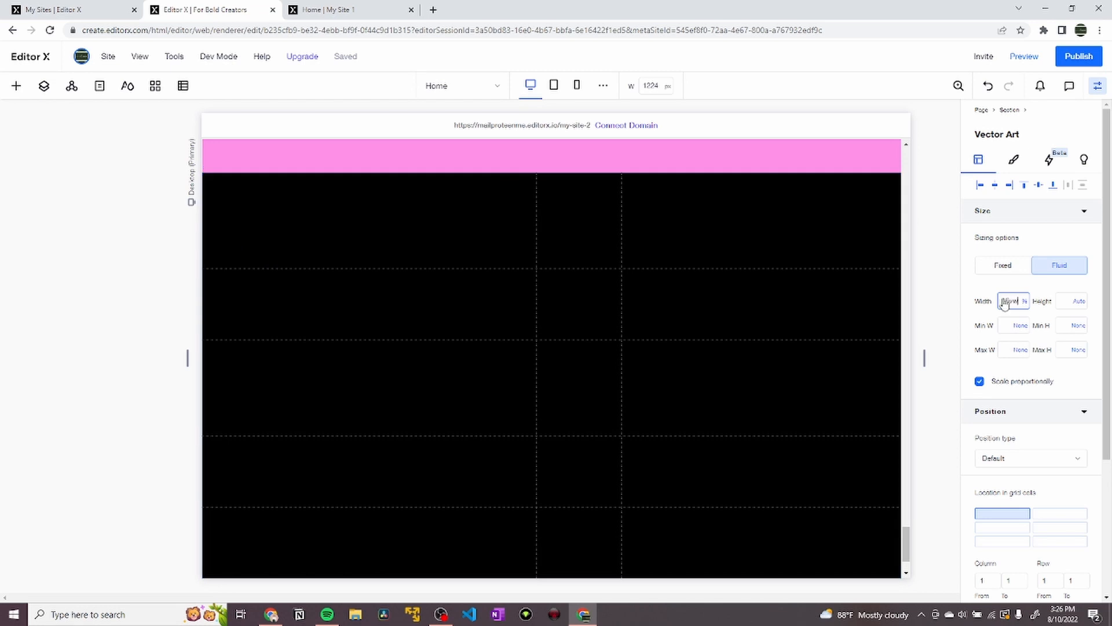
key(Return)
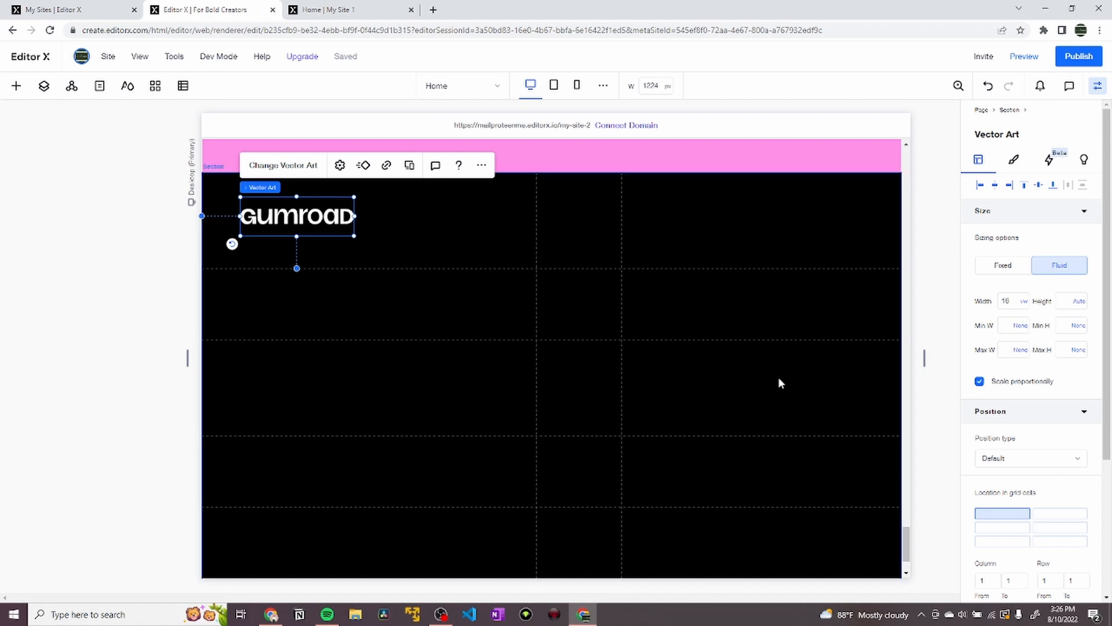
scroll(1028, 406, down, 3)
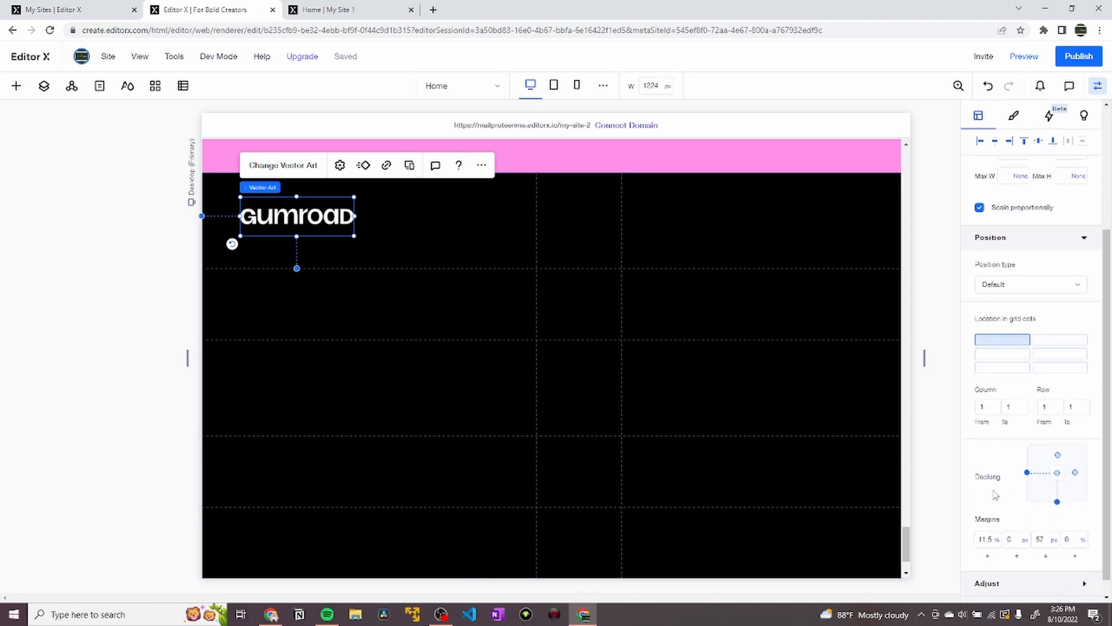
click(411, 224)
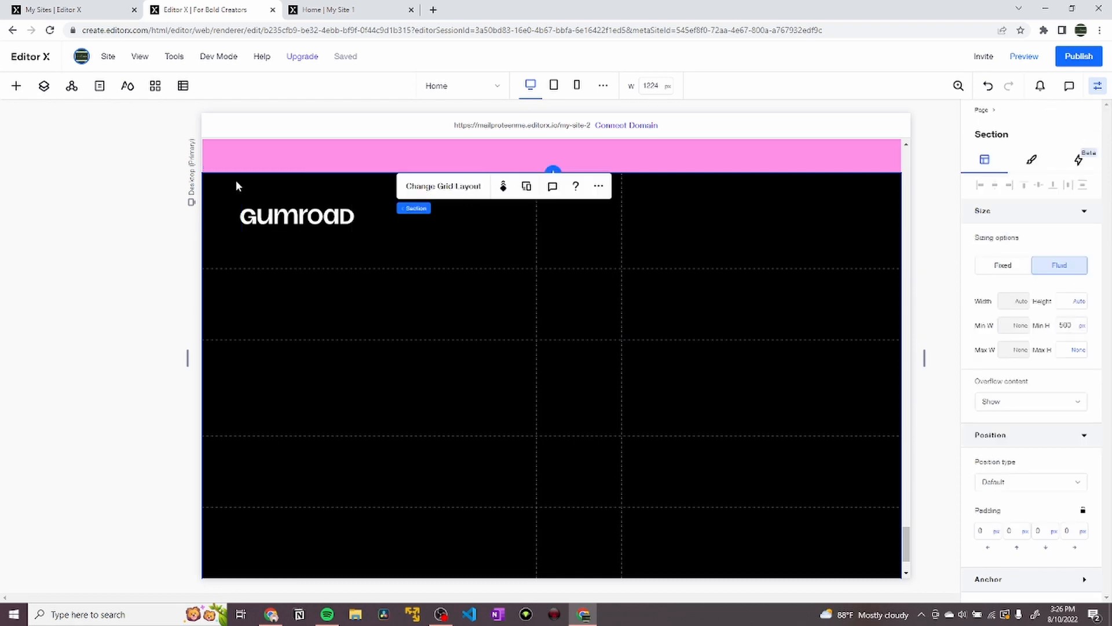
Set the height of all three grid rows in the black footer section to Auto and finish grid editing.
click(450, 187)
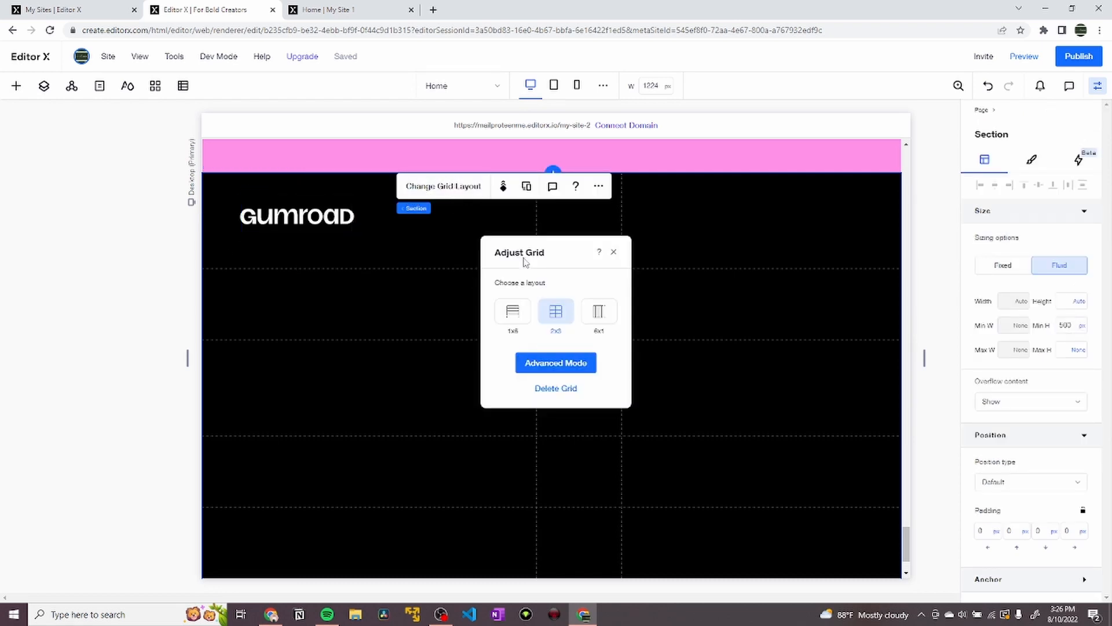
click(556, 362)
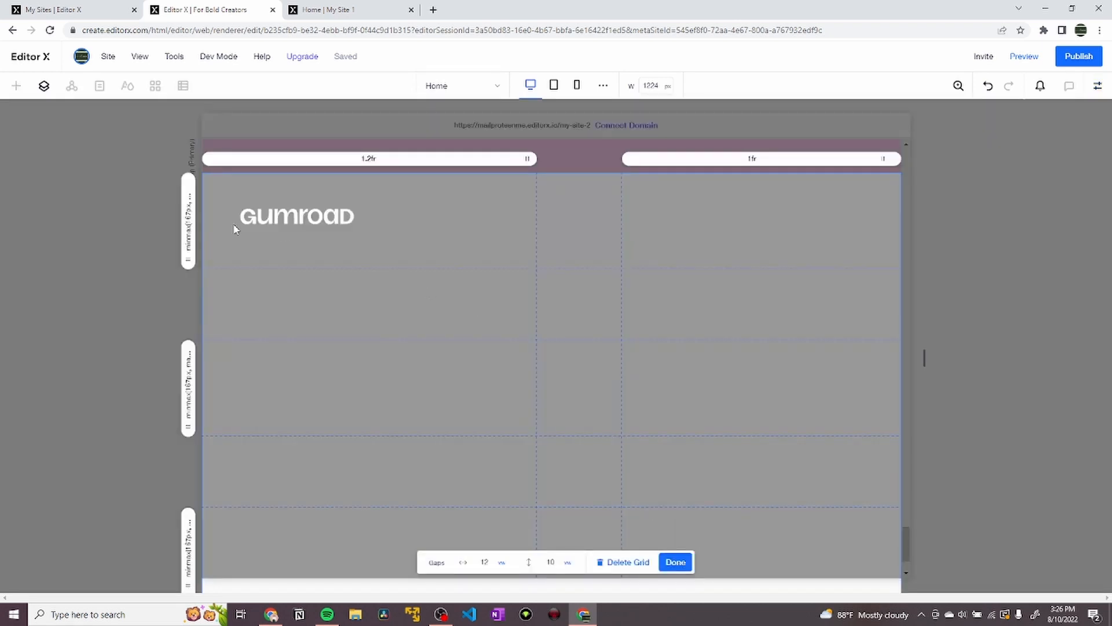
click(190, 215)
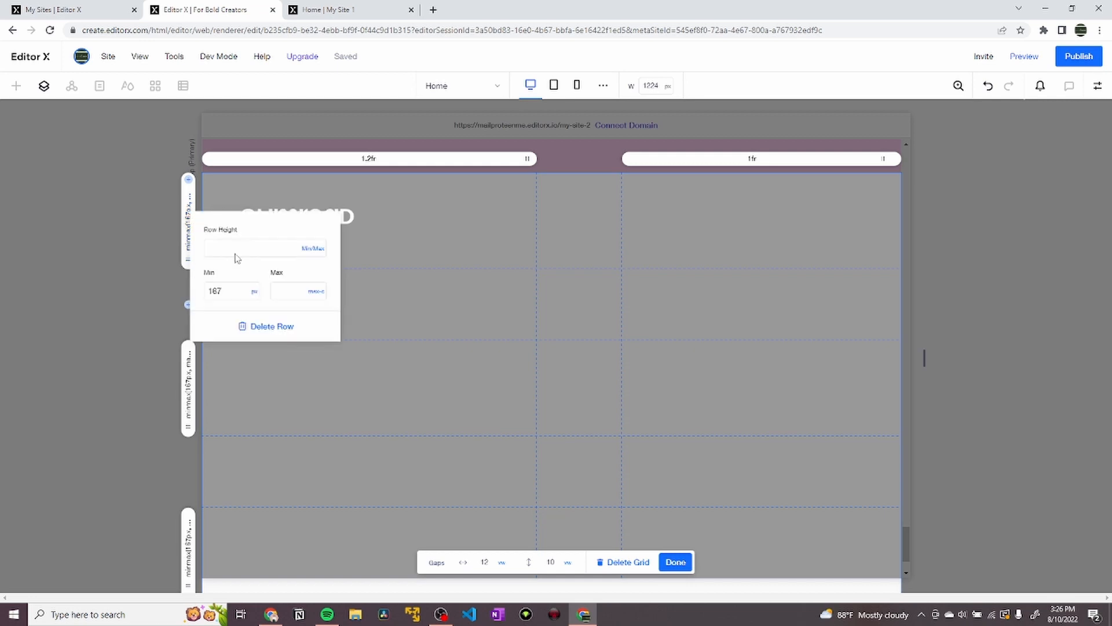
click(305, 251)
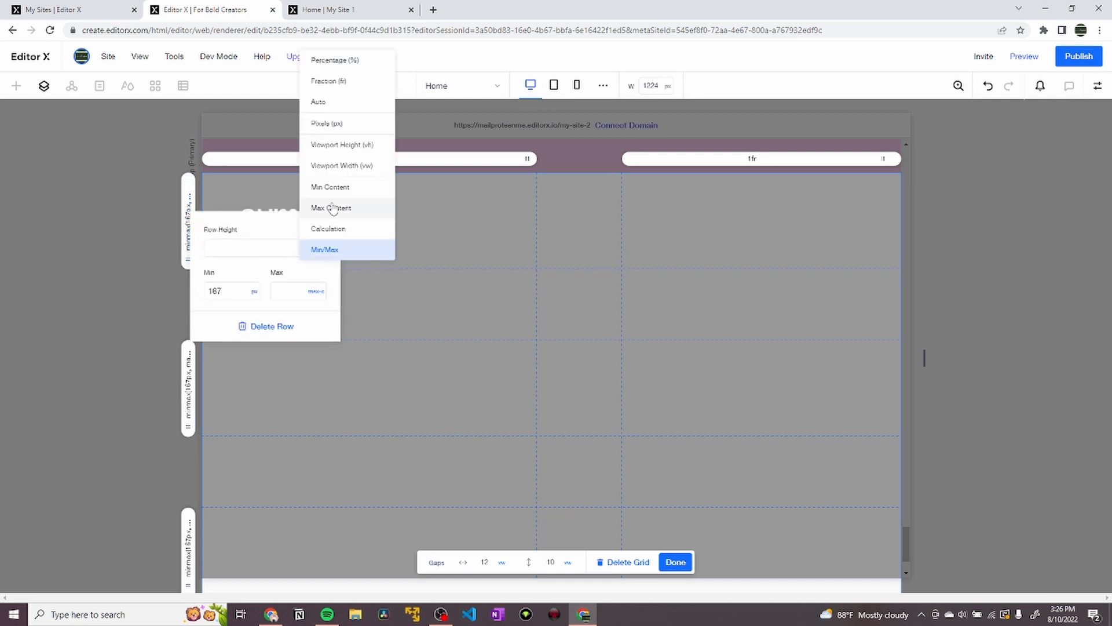
click(319, 103)
click(189, 354)
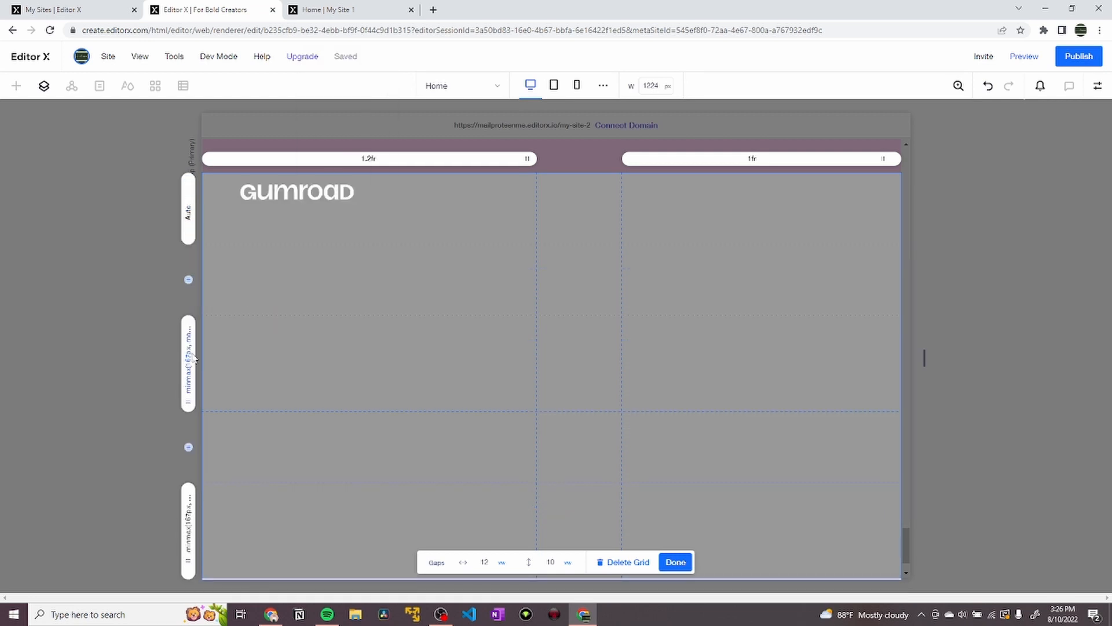
click(319, 390)
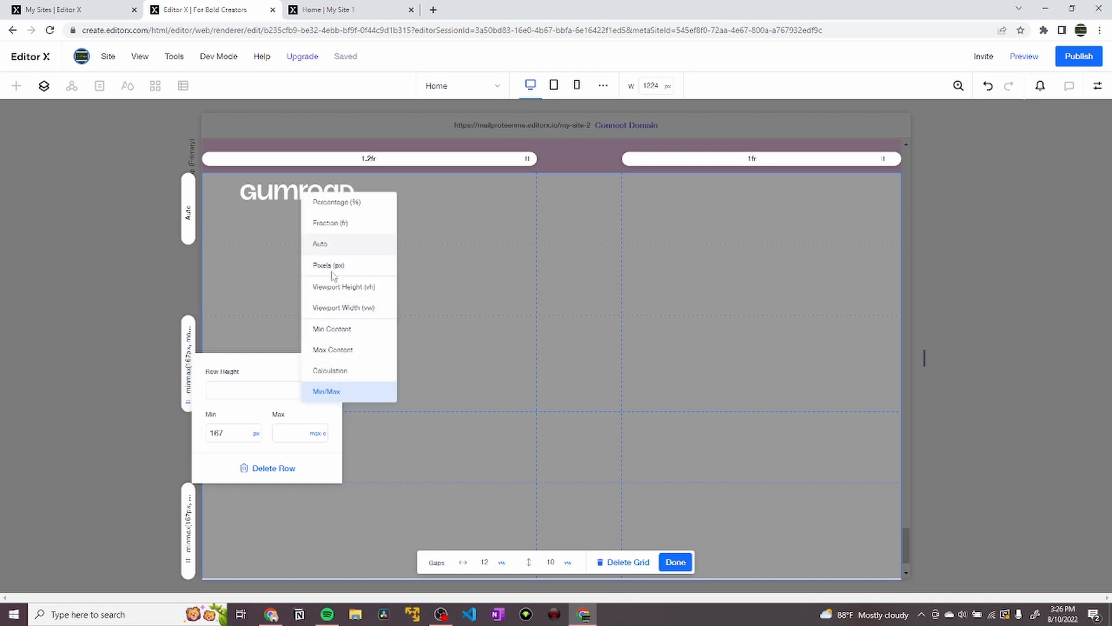
click(333, 245)
click(190, 464)
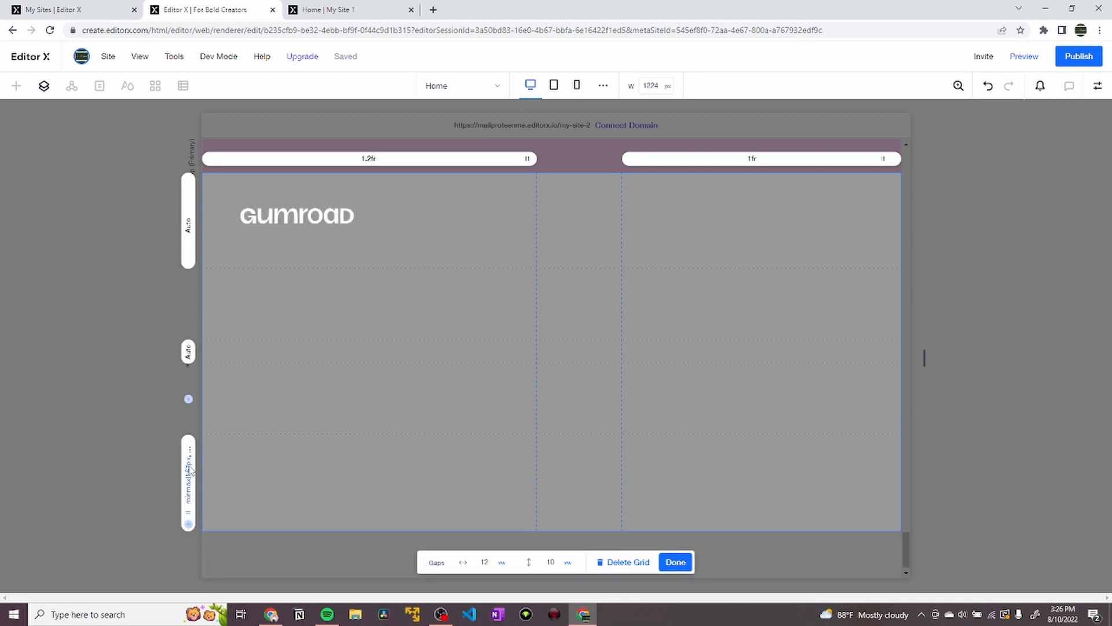
click(311, 506)
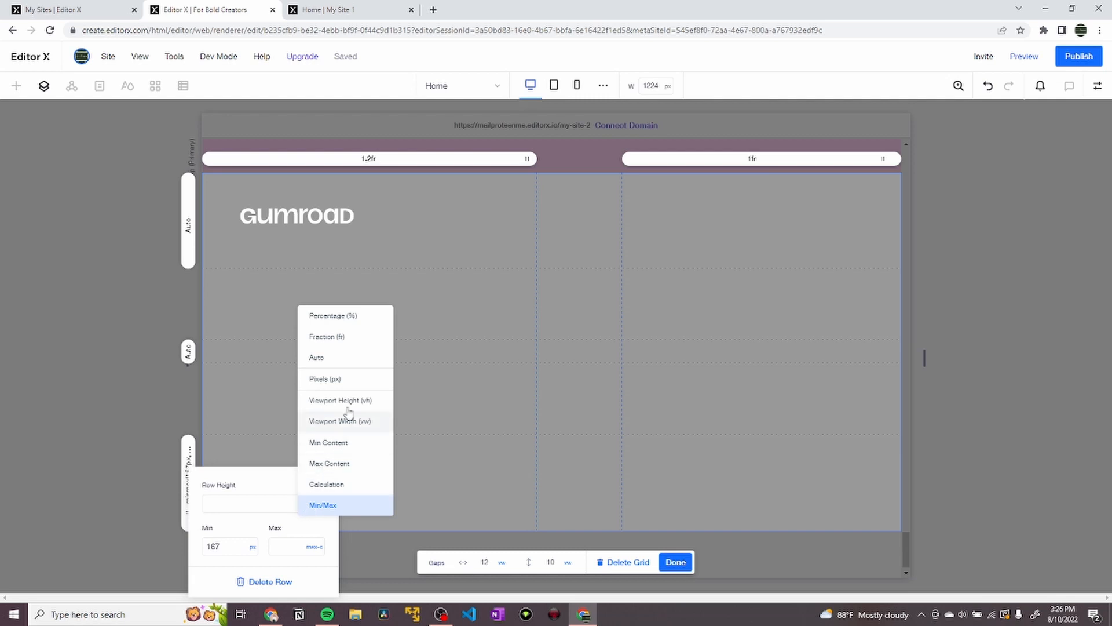
click(347, 358)
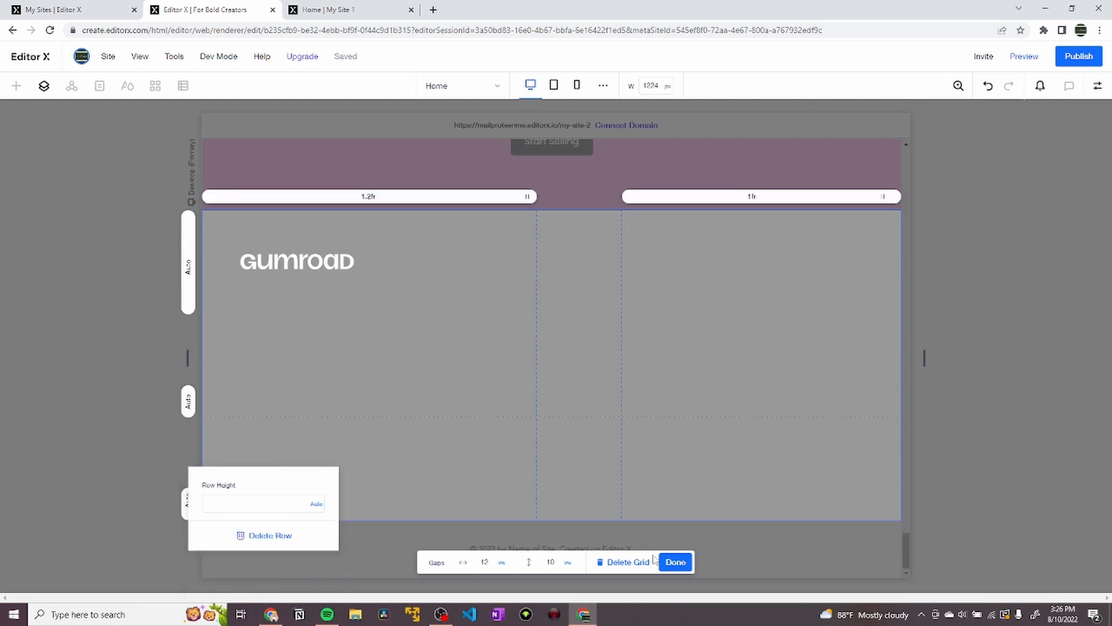
click(674, 563)
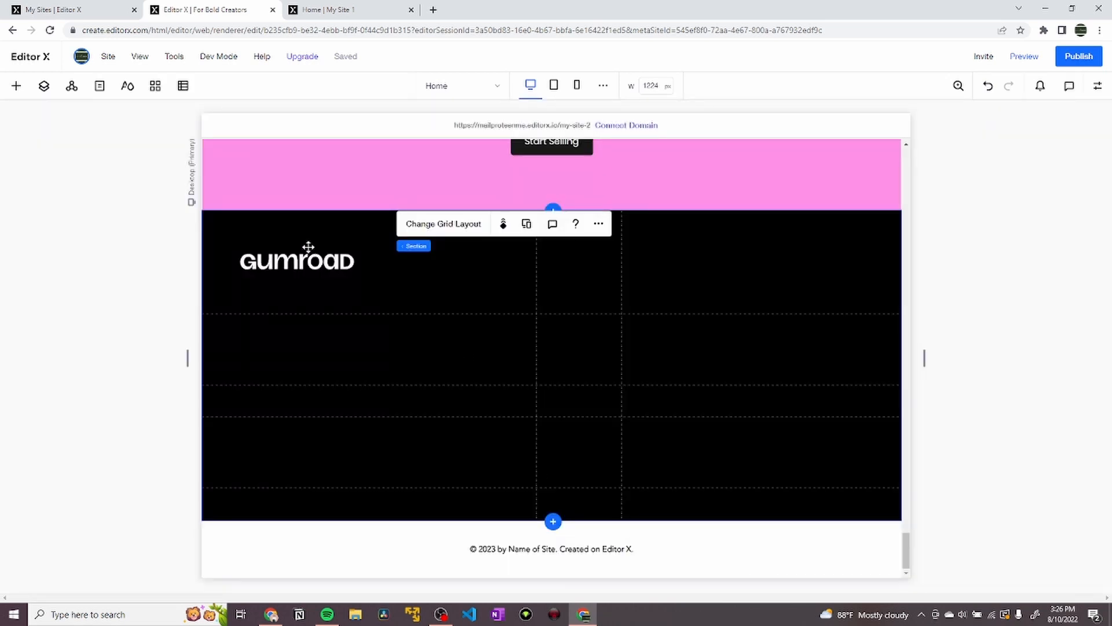
Move the Gumroad logo into the upper-left corner of the footer's first grid cell and show its layout properties.
drag(301, 259, 265, 225)
click(387, 252)
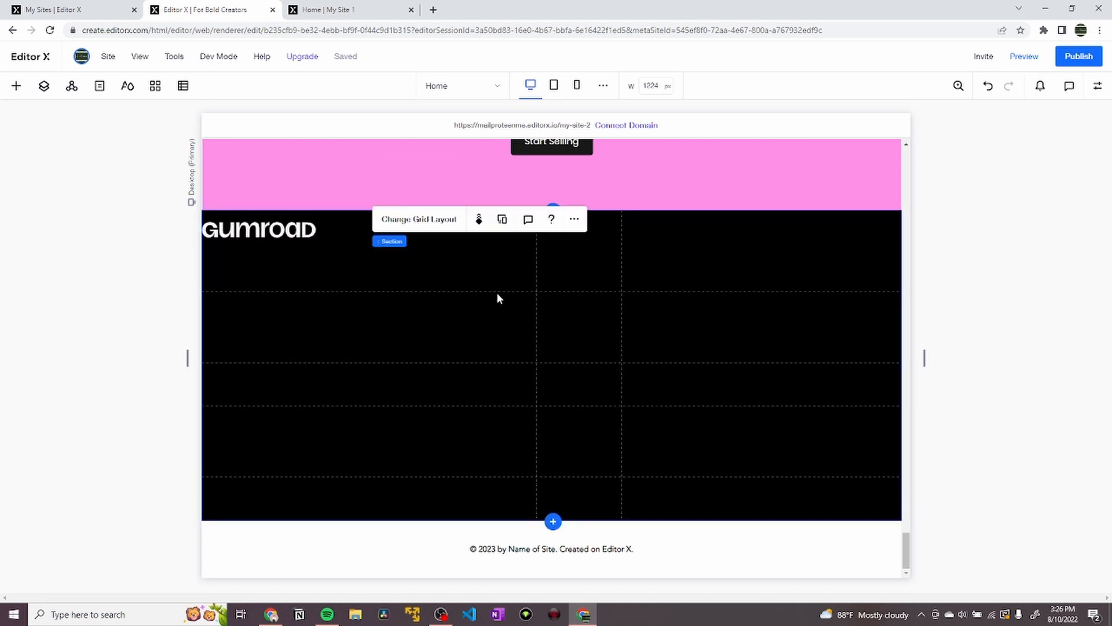
click(261, 245)
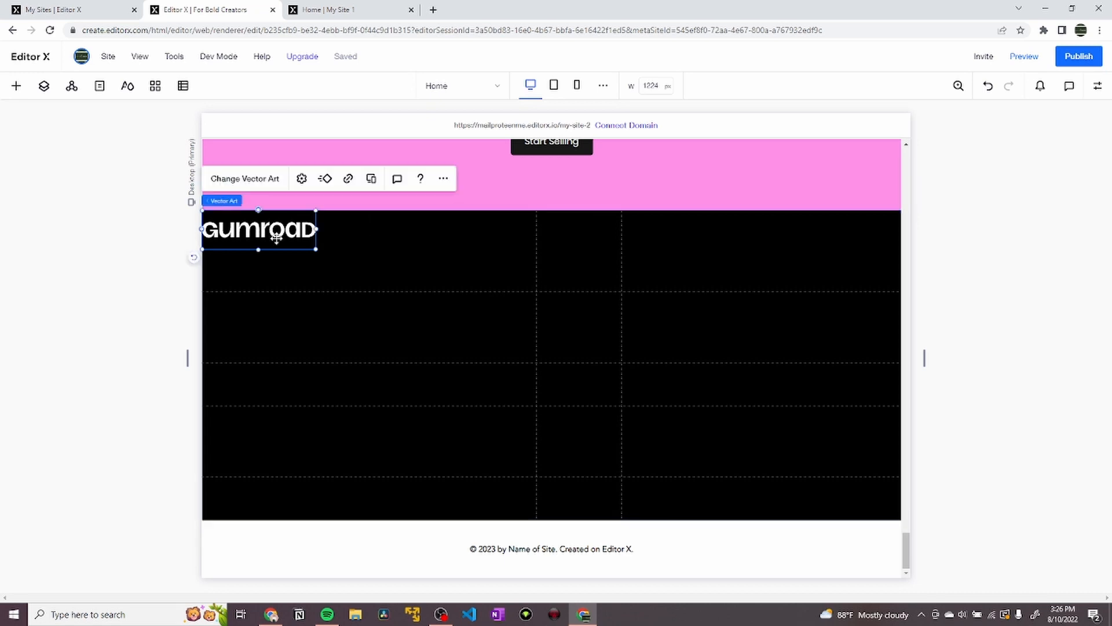
click(1098, 86)
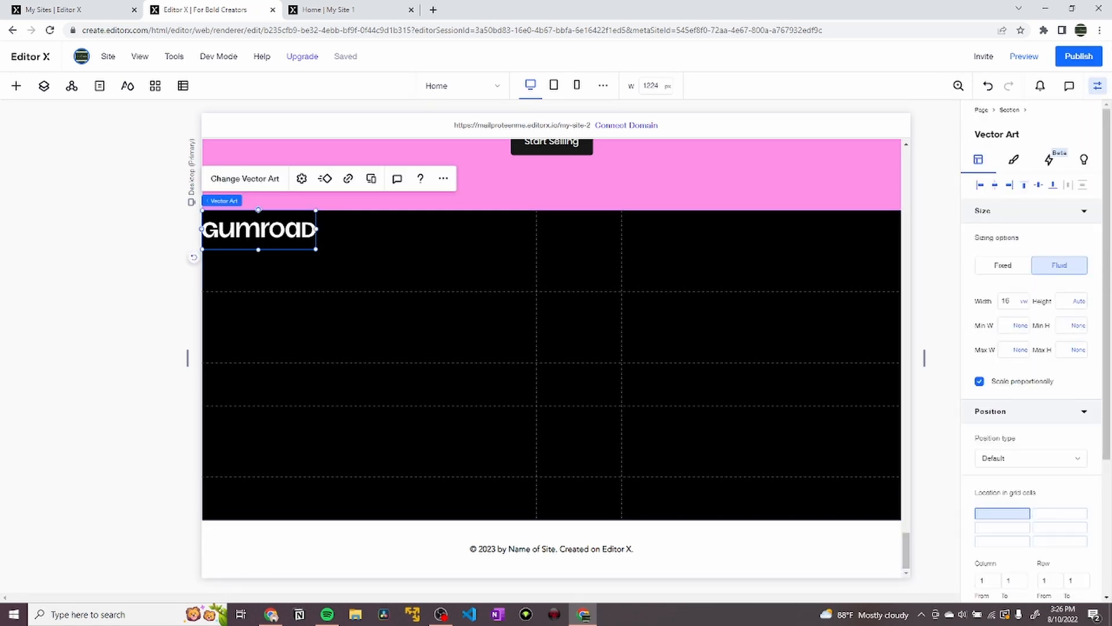
Reduce the gap between the black section's grid rows to 5 vw and finish grid editing.
click(303, 255)
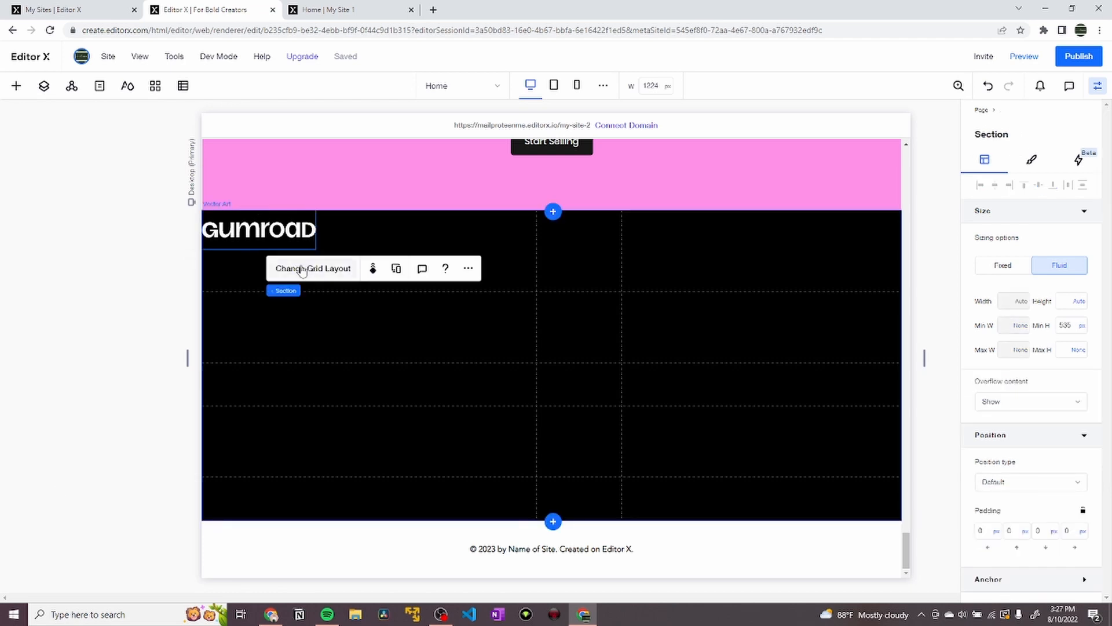
click(303, 268)
click(565, 362)
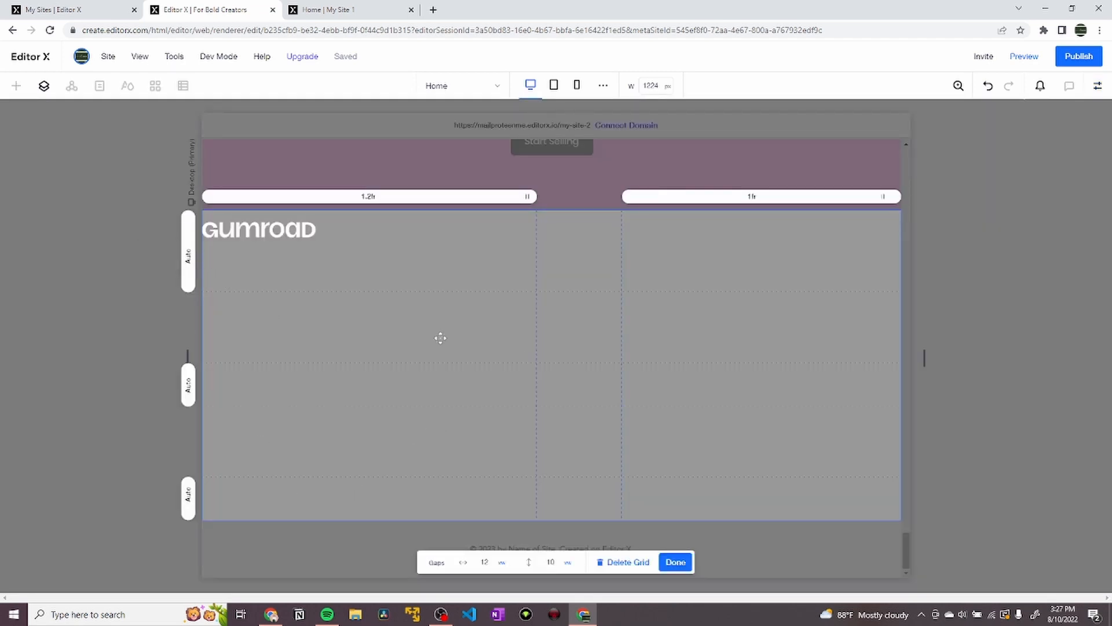
click(550, 562)
key(Return)
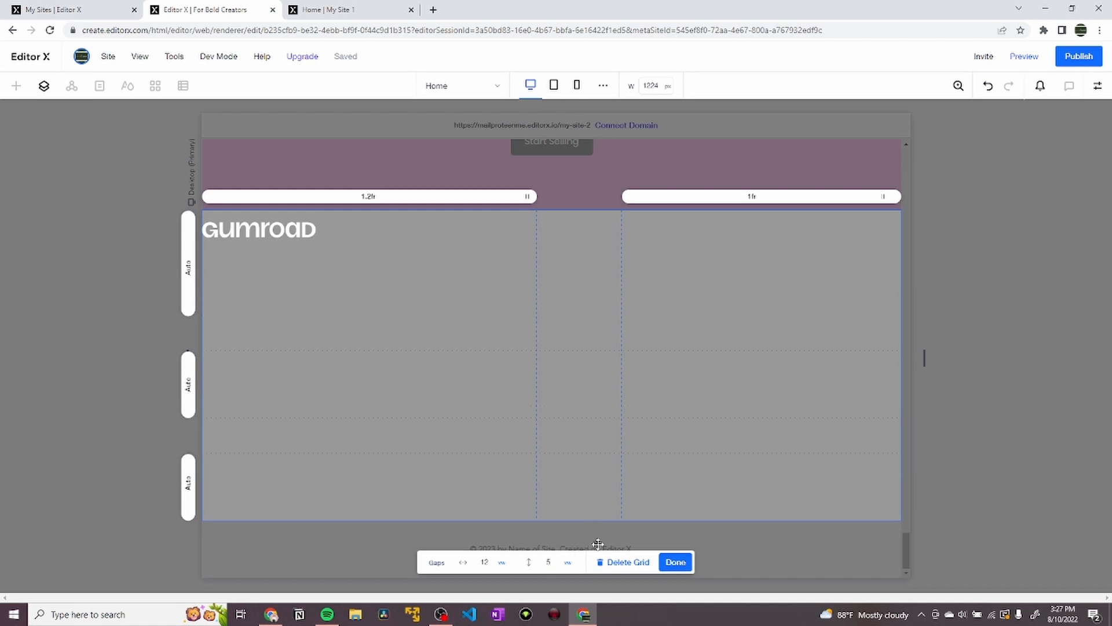
click(676, 562)
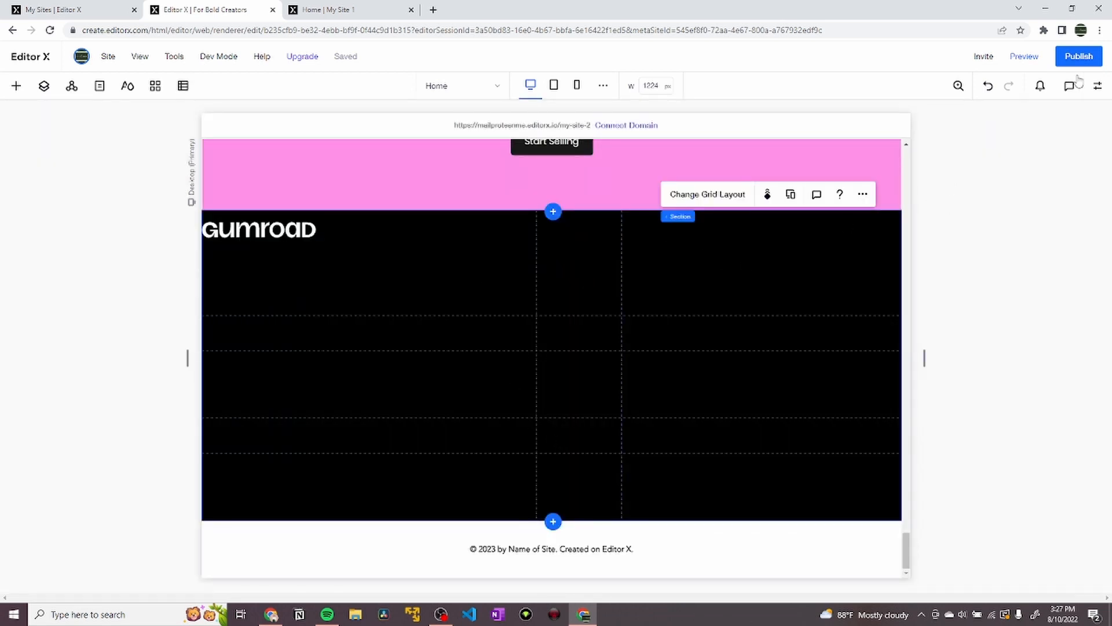
Lower the black section's minimum height to 300 px, and remove the limit entirely by choosing None.
click(1098, 86)
click(1059, 325)
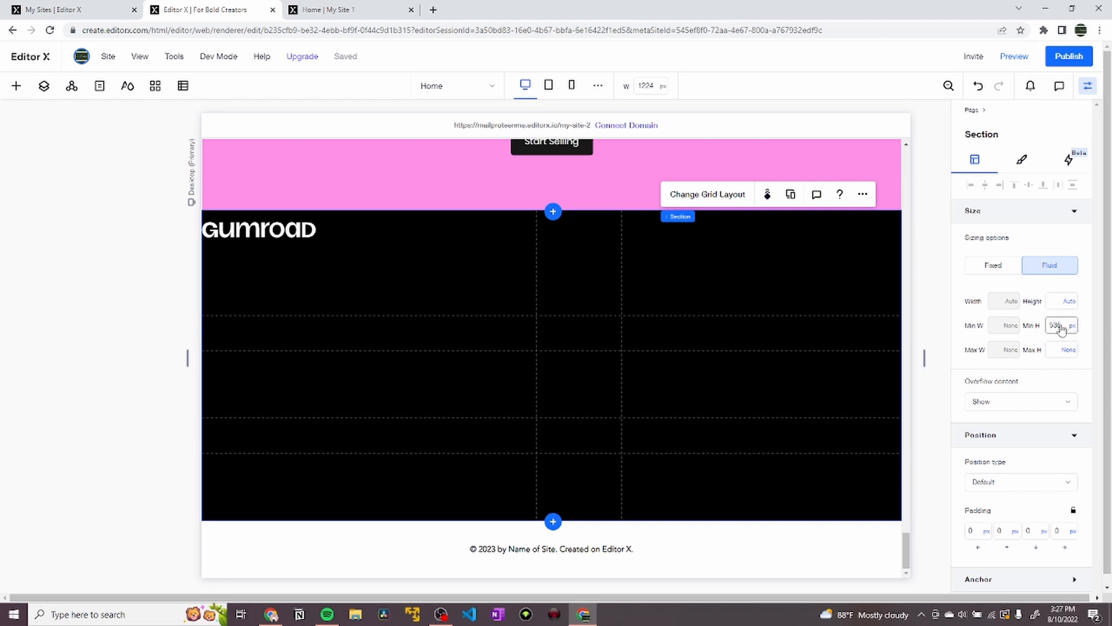
key(BackSpace)
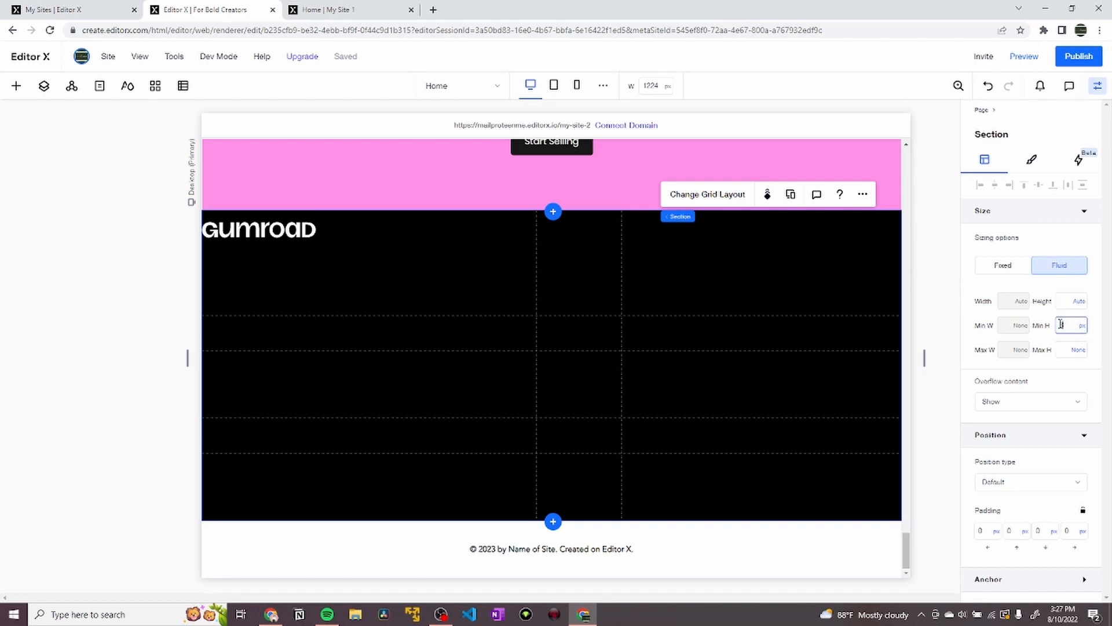
key(Return)
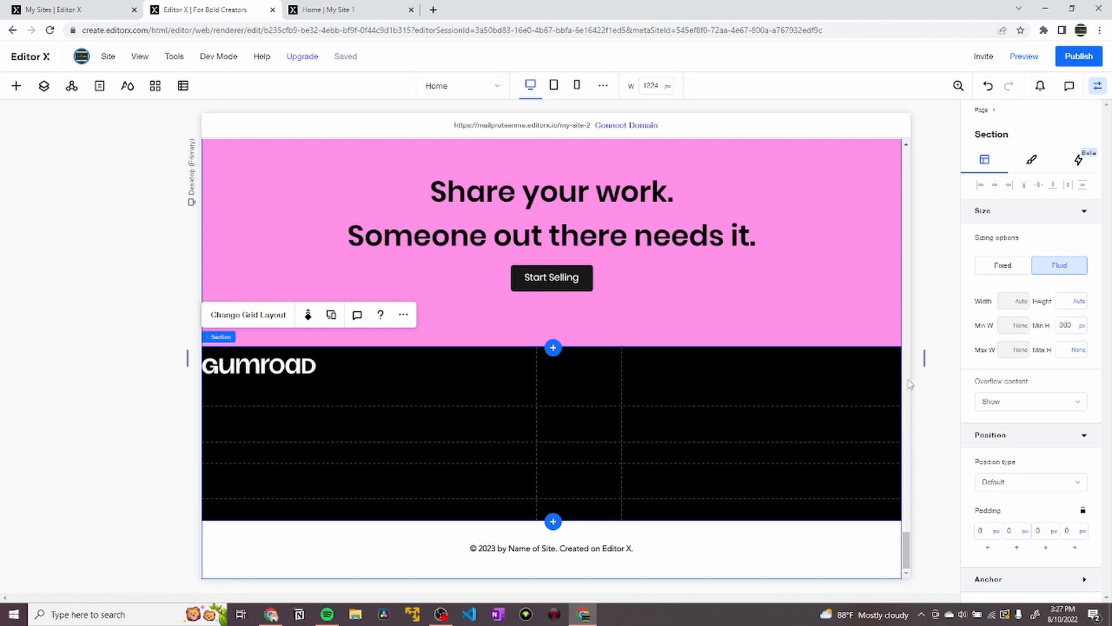
click(1081, 325)
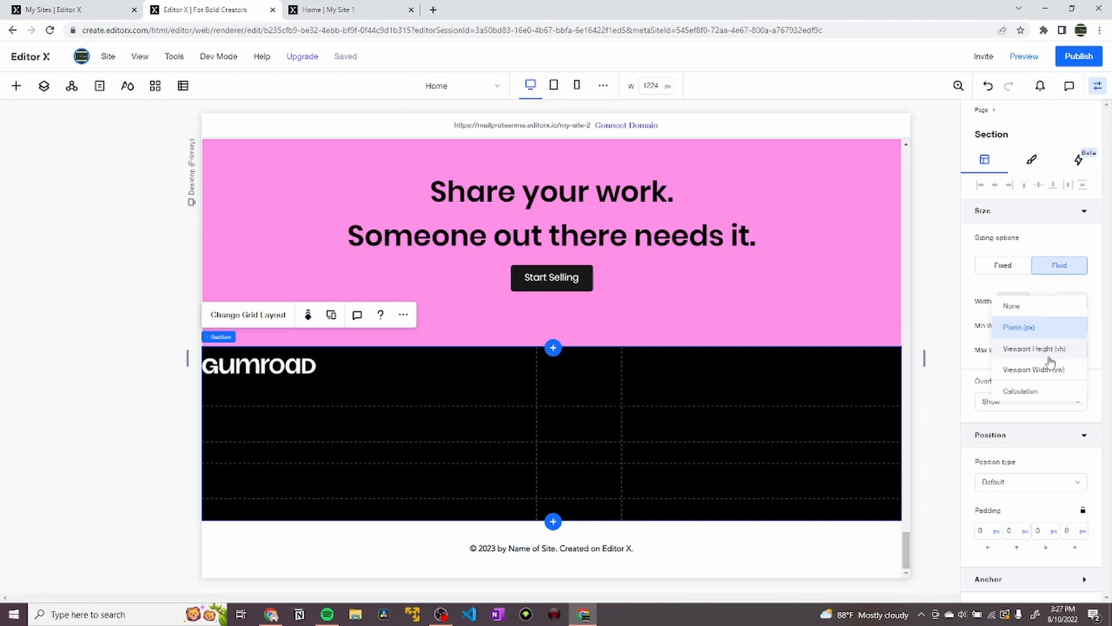
click(1012, 306)
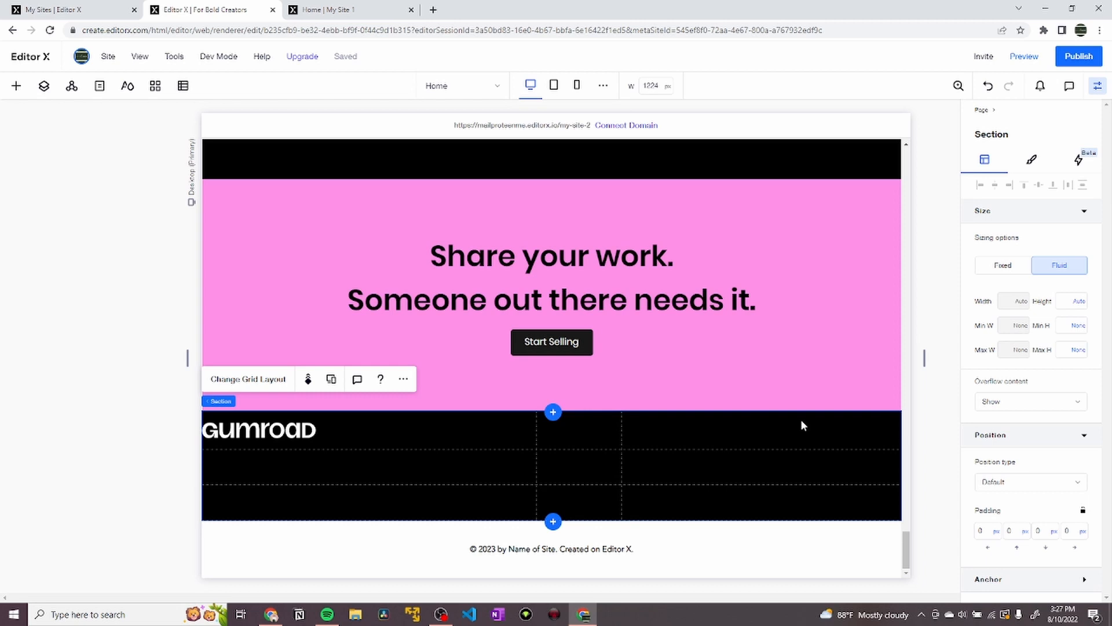
Check the reference footer, duplicate the "Sell anything" heading and place the copy below the Gumroad logo in the footer's first column.
click(343, 10)
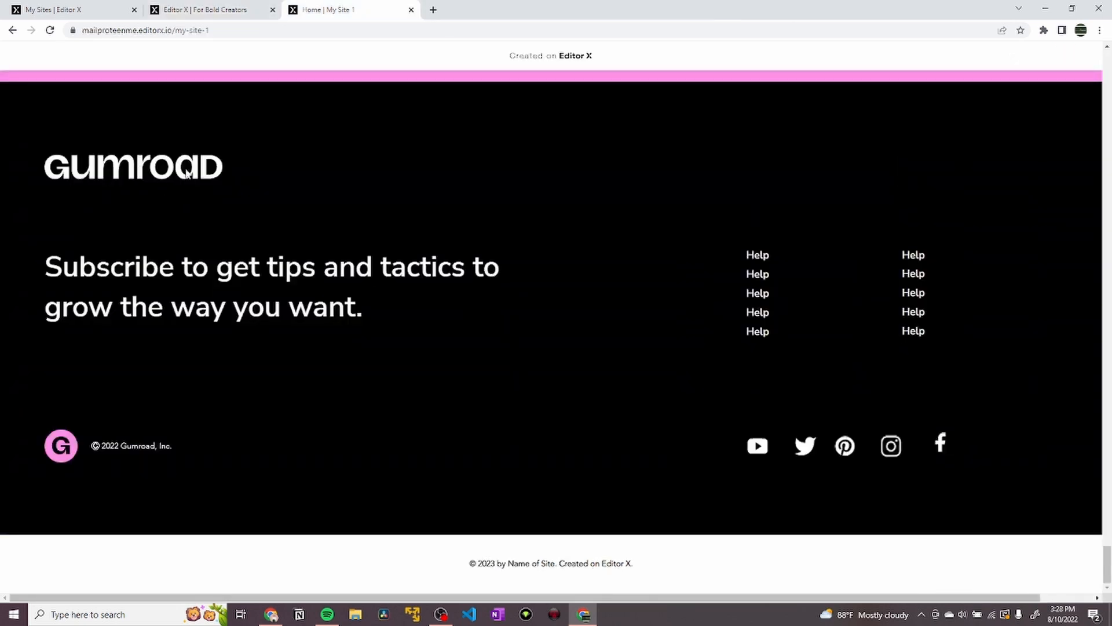
key(ctrl+shift+Tab)
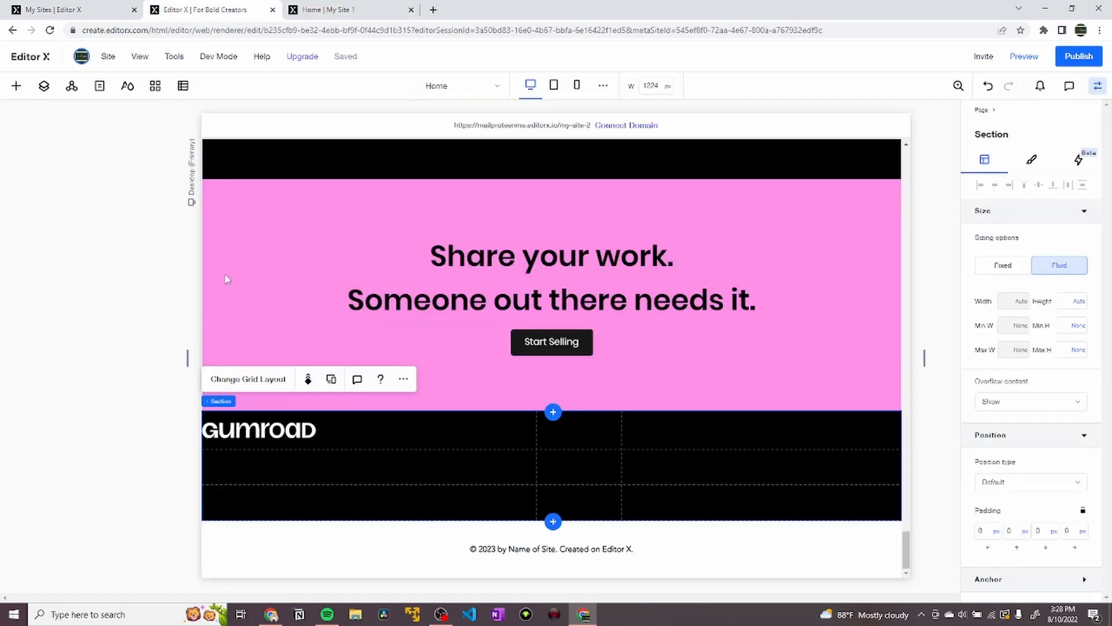
click(16, 85)
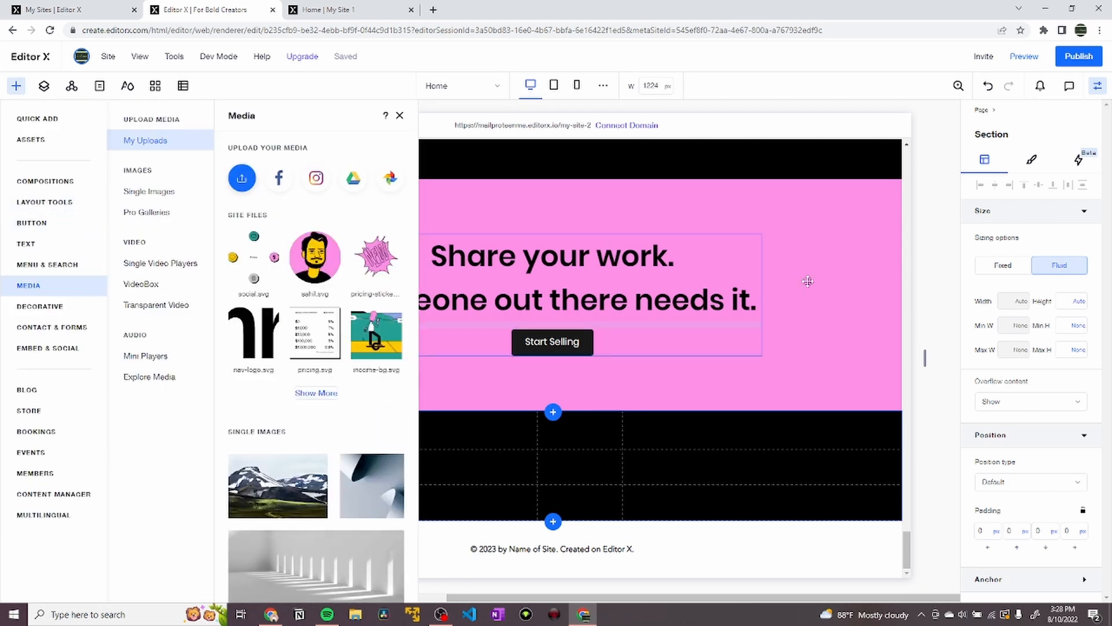
scroll(800, 283, up, 5)
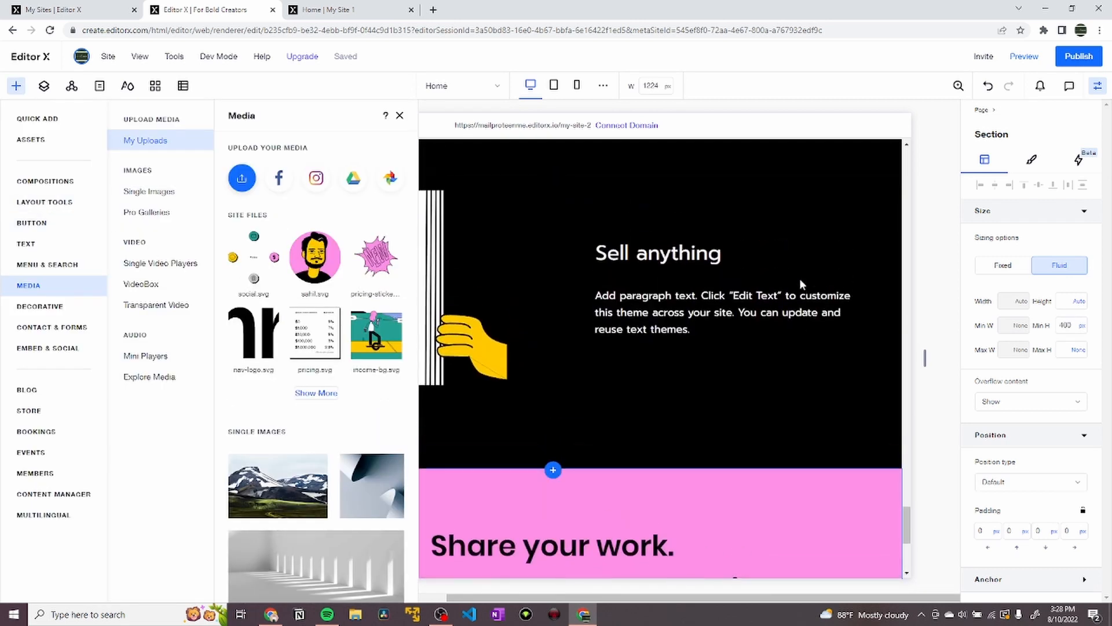
click(679, 257)
click(611, 254)
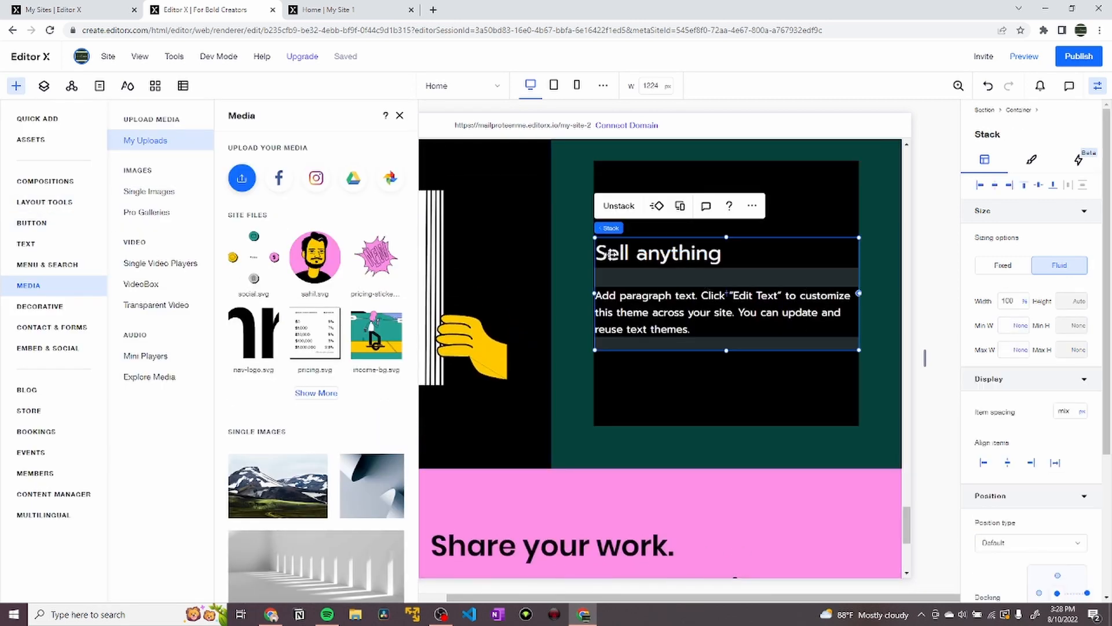
click(620, 253)
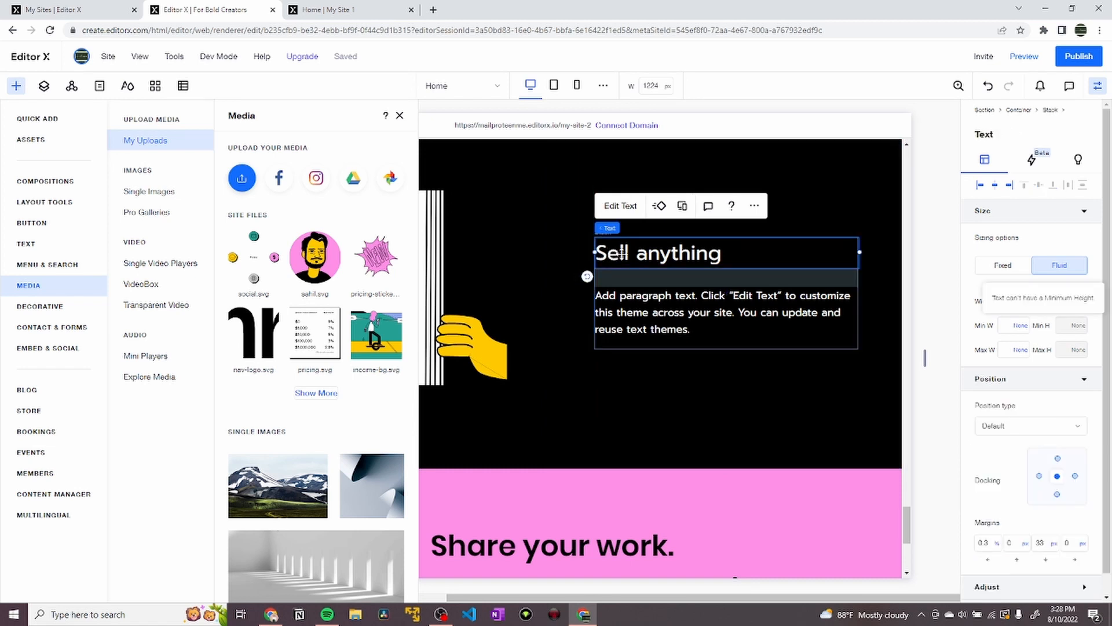
key(ctrl+d)
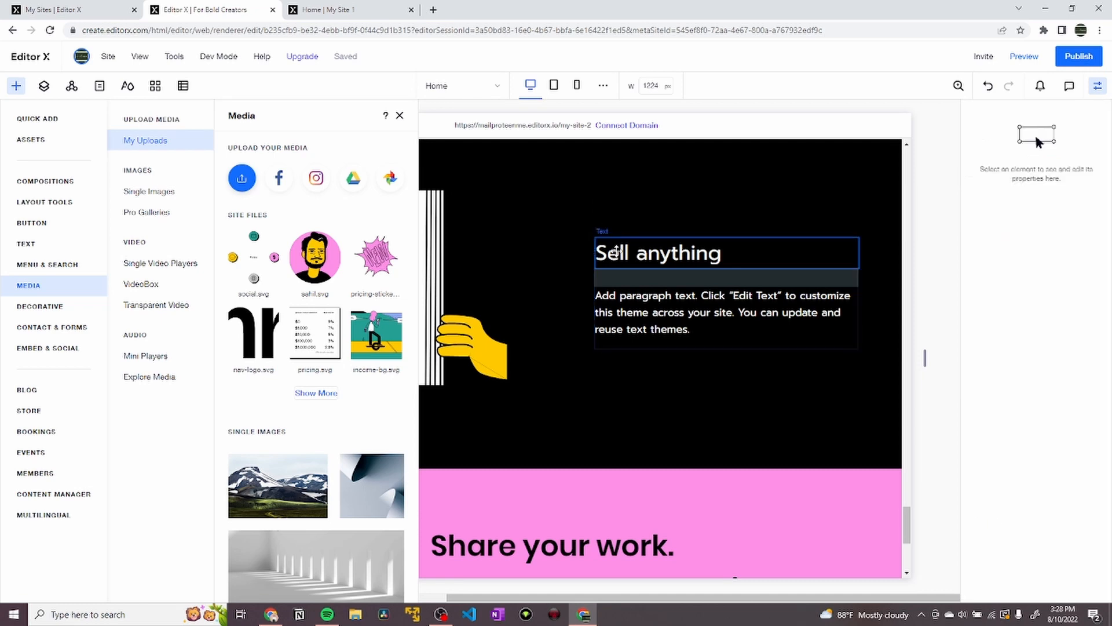
drag(625, 368, 389, 509)
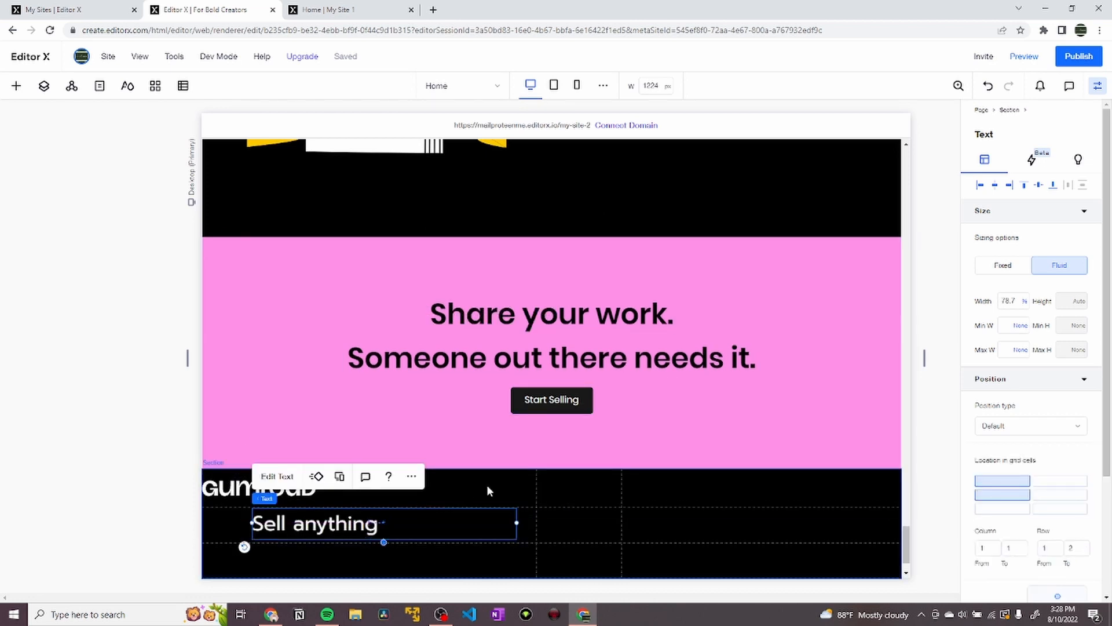
Set the black footer section's padding to 6 vw and link the values so it applies to all four sides.
click(487, 484)
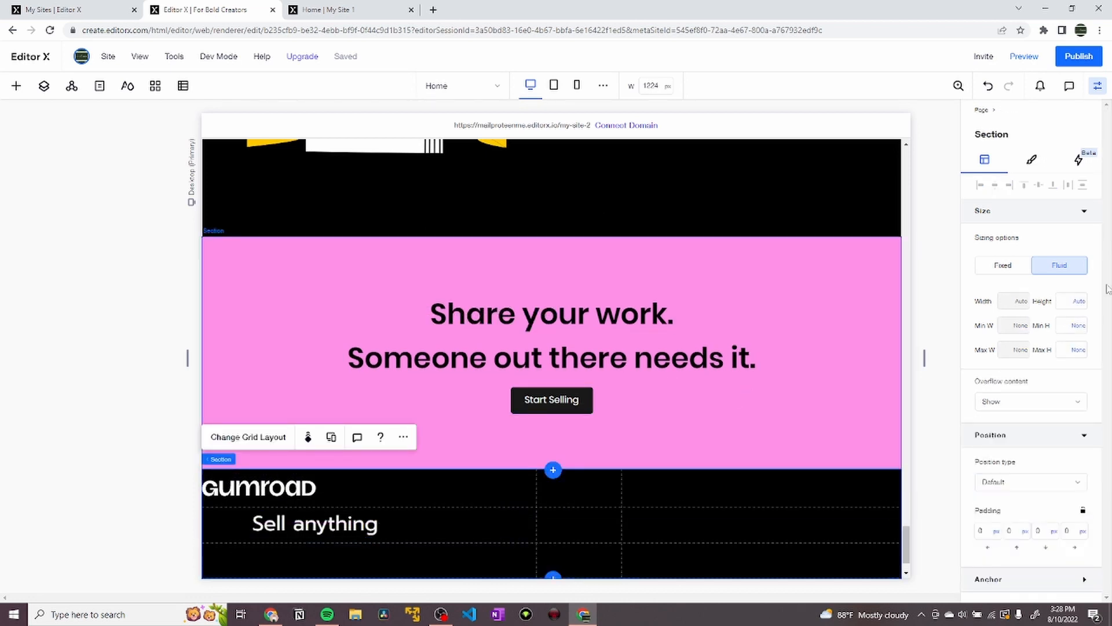
click(990, 532)
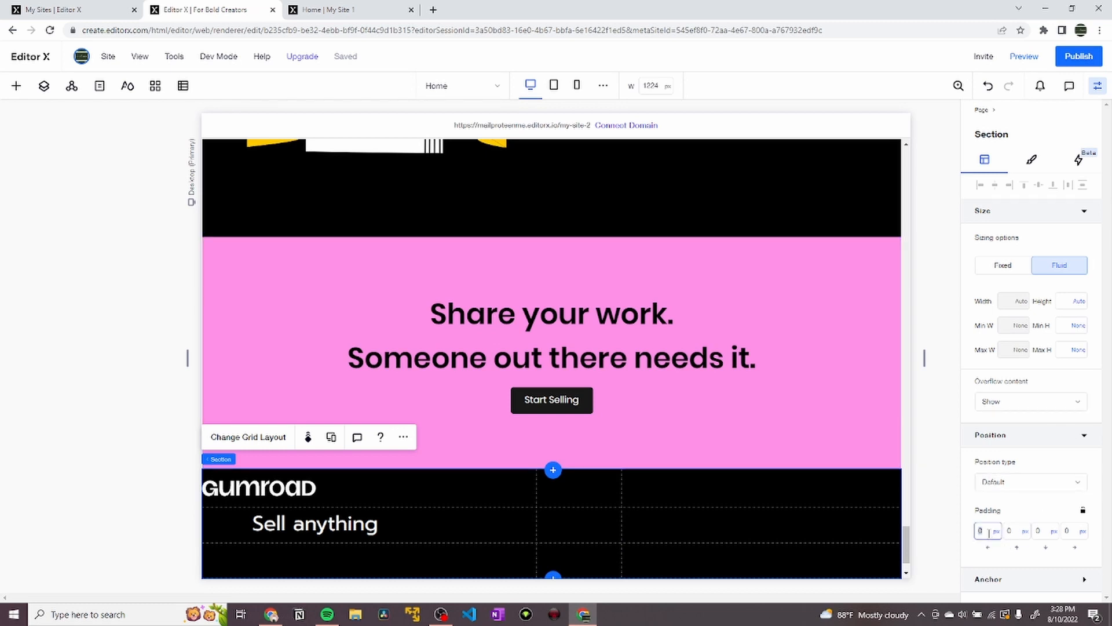
text(6vw)
key(Return)
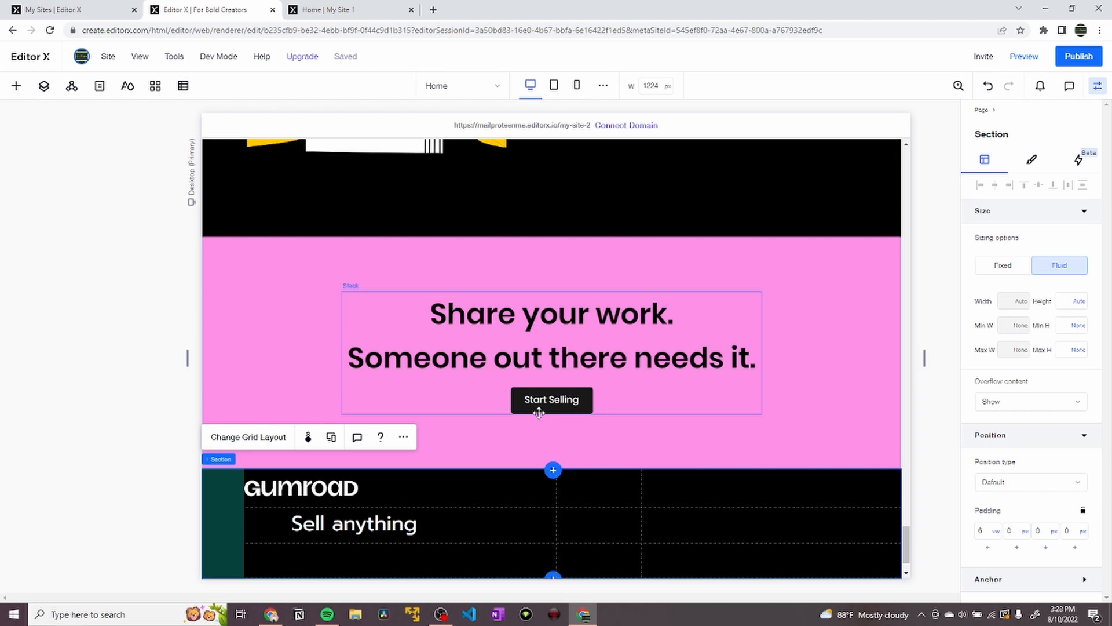
scroll(550, 420, down, 1)
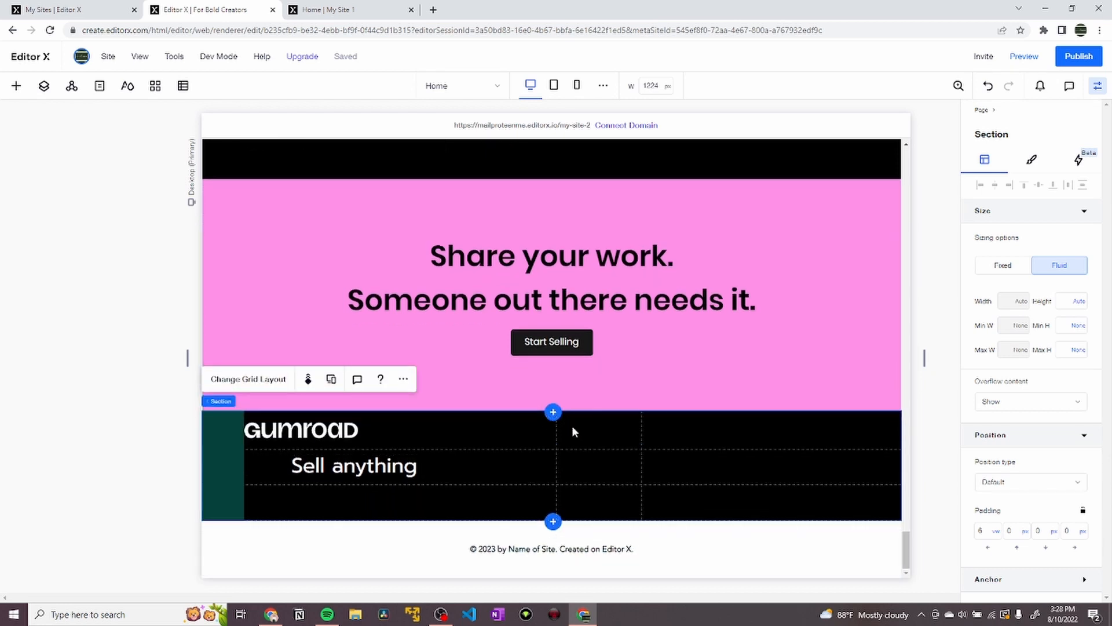
click(1084, 512)
scroll(691, 485, down, 1)
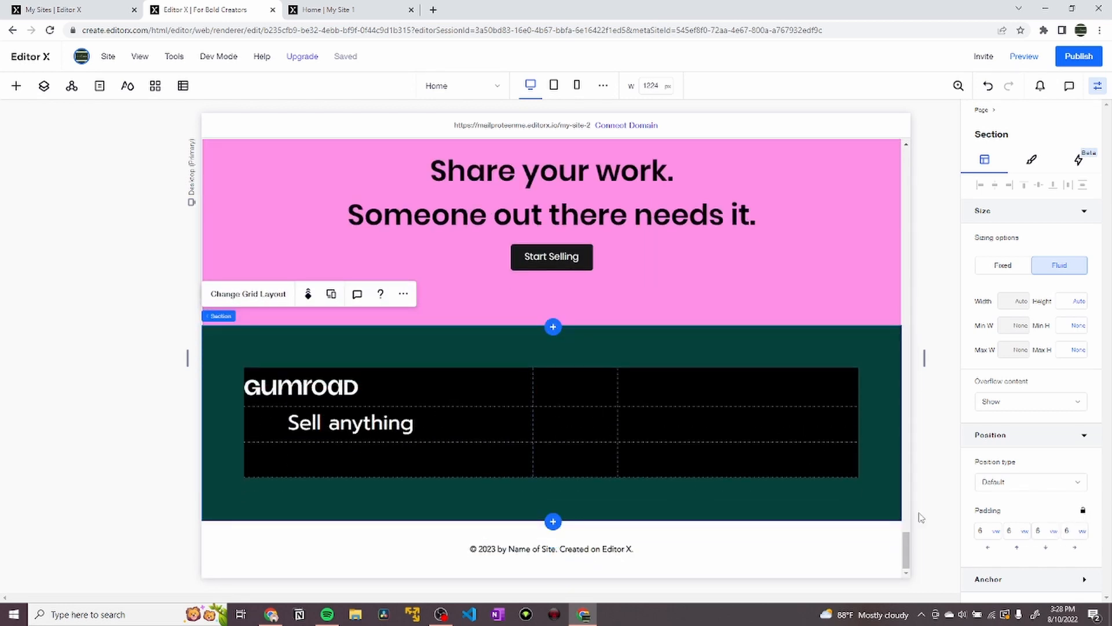
Align the footer's "Sell anything" heading under the logo and replace its text with "Subscribe to get tips and tactics to grow the way you want." from the reference page.
click(304, 388)
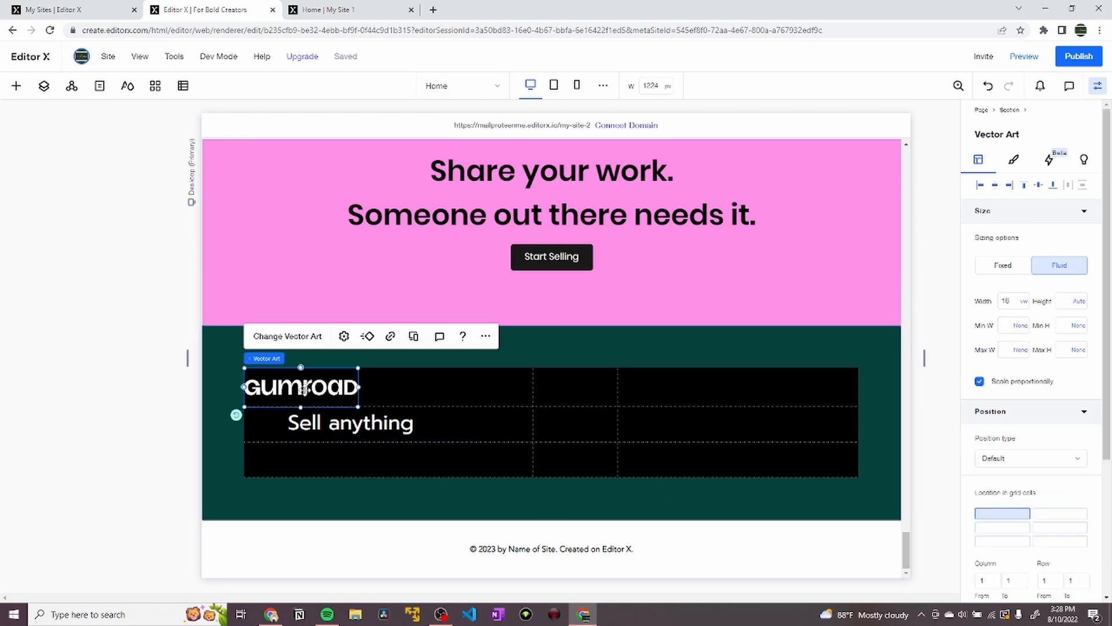
drag(369, 425, 325, 424)
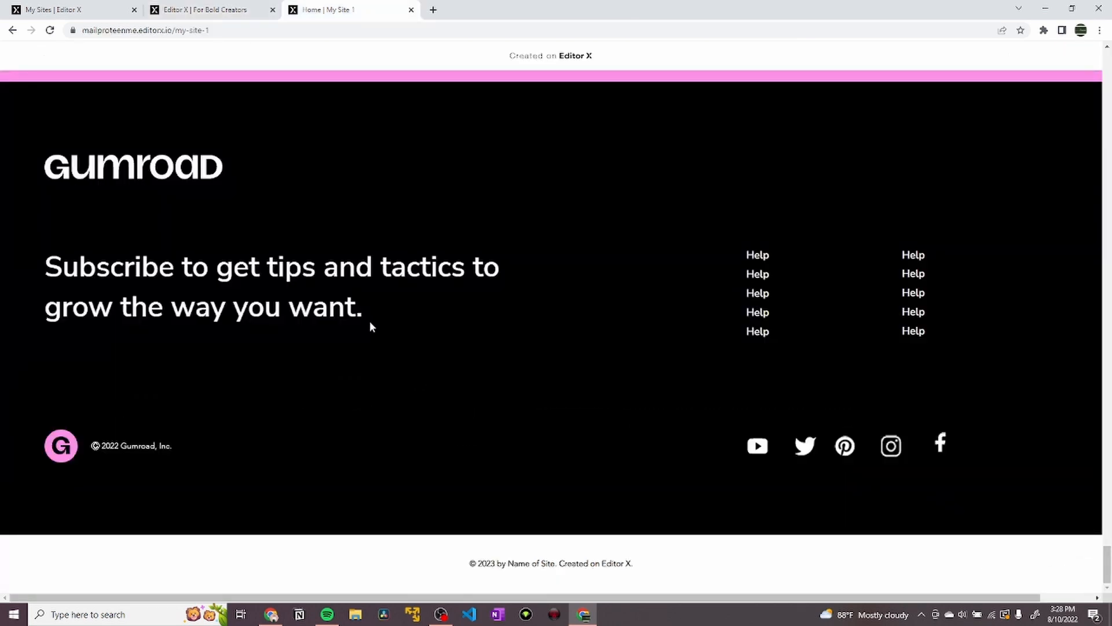
drag(360, 323, 30, 298)
key(ctrl+c)
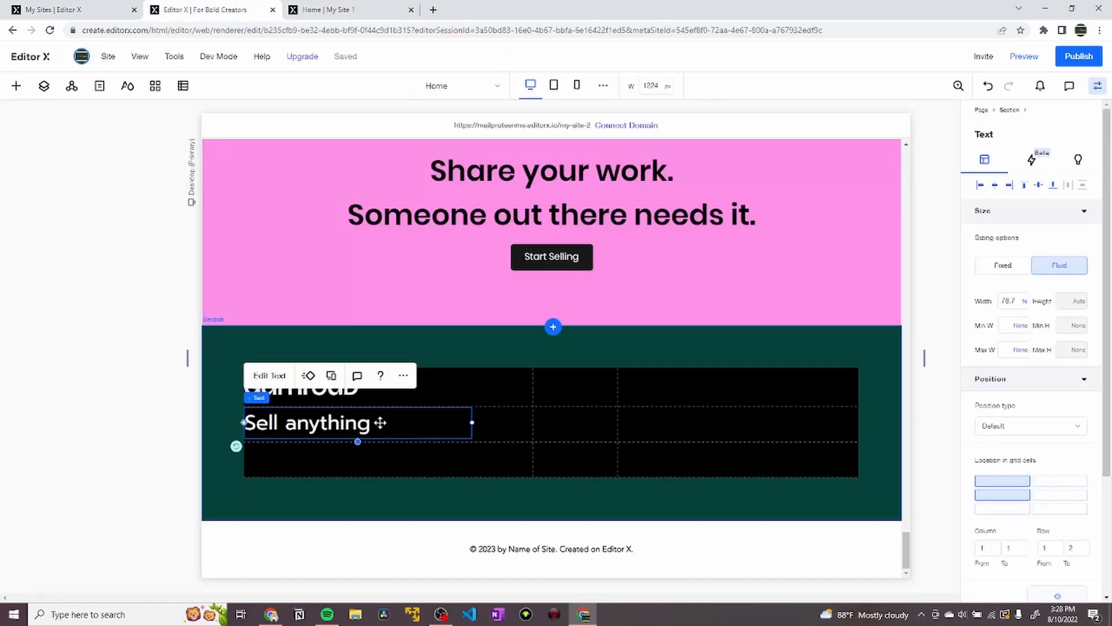
double_click(380, 422)
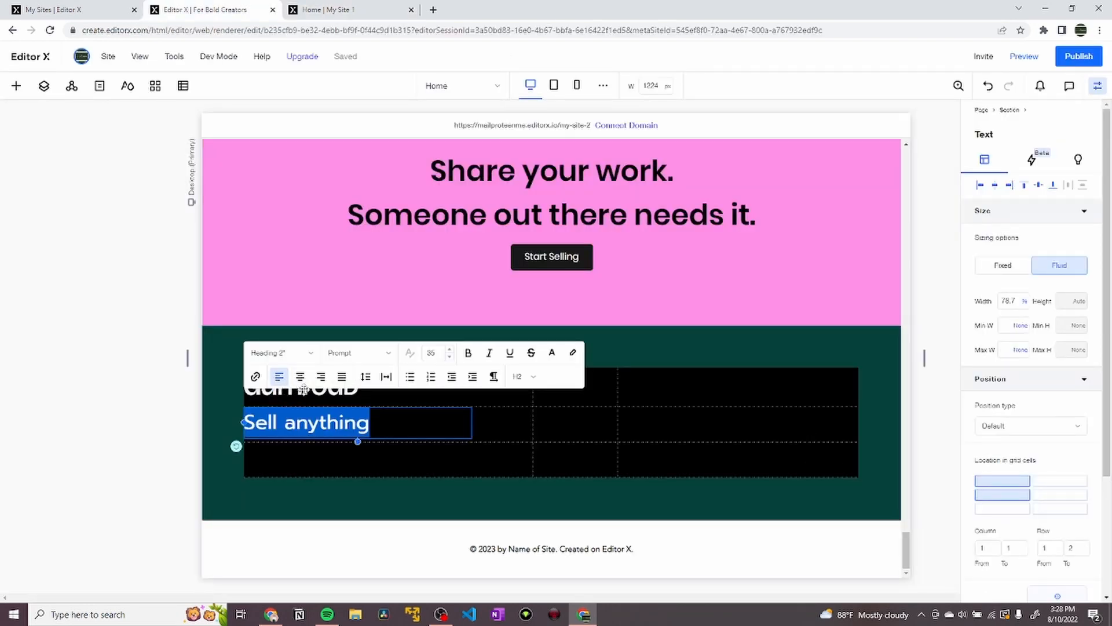
key(ctrl+v)
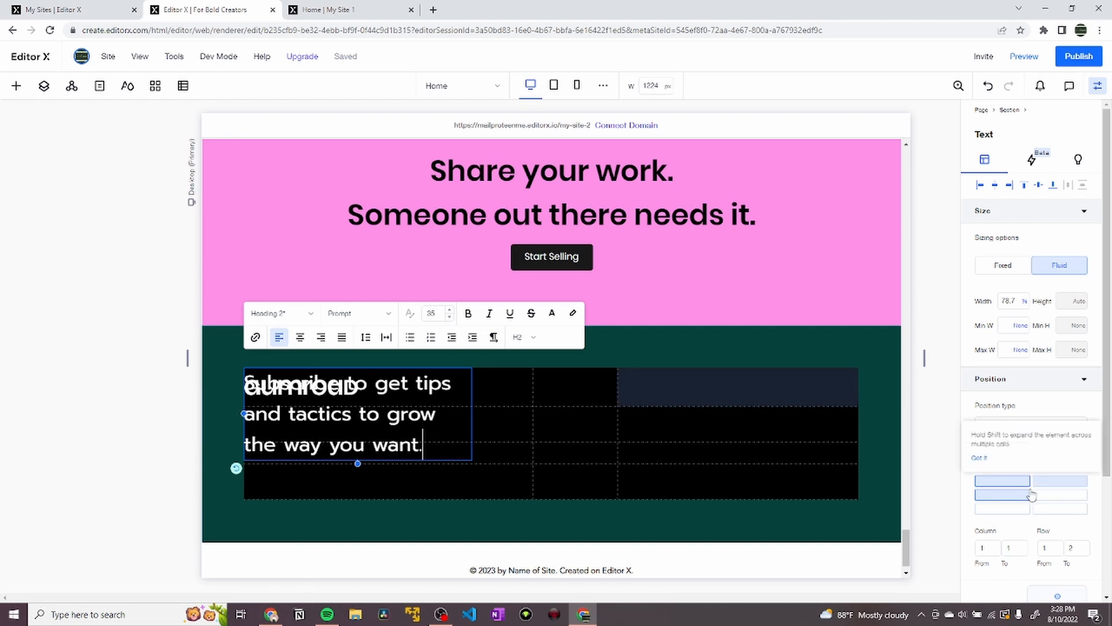
Place the subscribe heading in the first column of the second grid row and set its width to 100%.
click(1038, 483)
click(1013, 498)
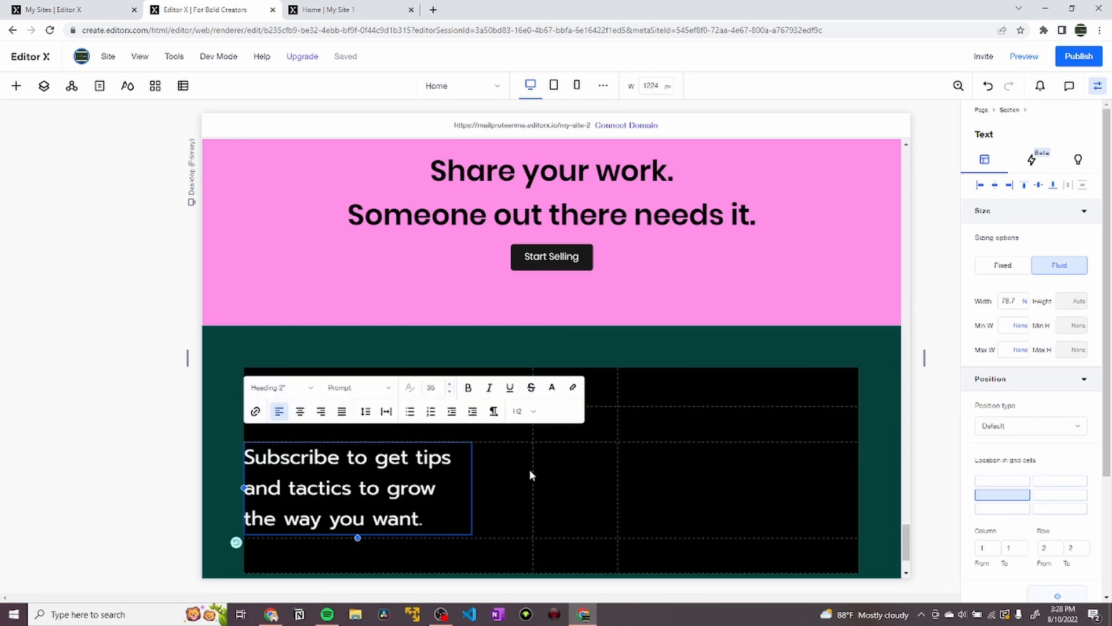
click(1021, 302)
text(100)
key(Return)
click(602, 416)
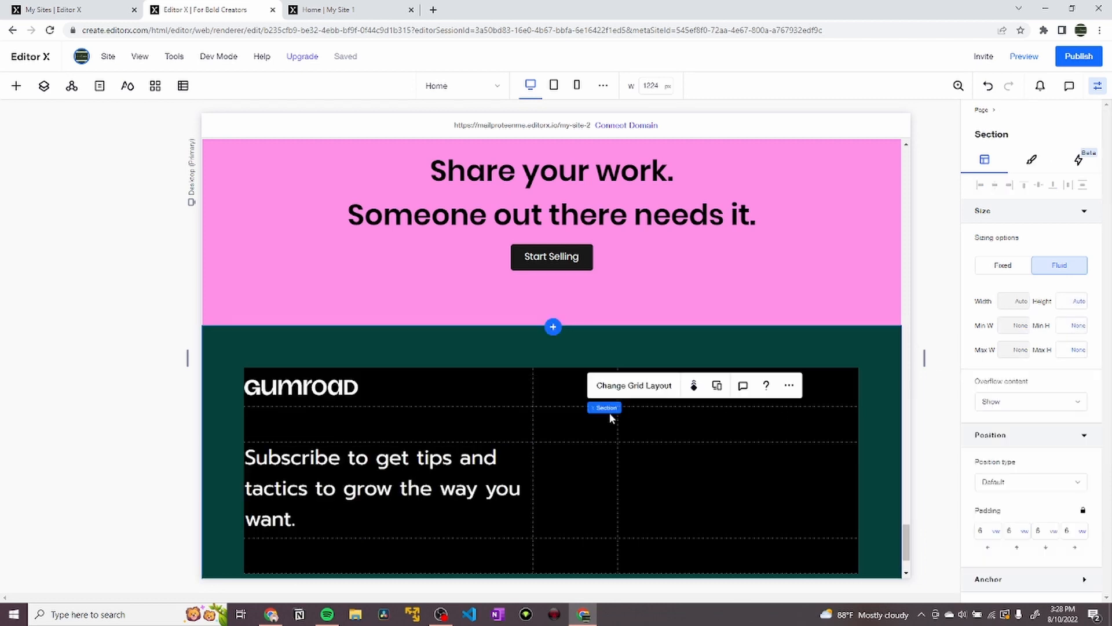
Set the subscribe heading's bottom margin to 0 px.
click(465, 493)
scroll(1037, 434, down, 3)
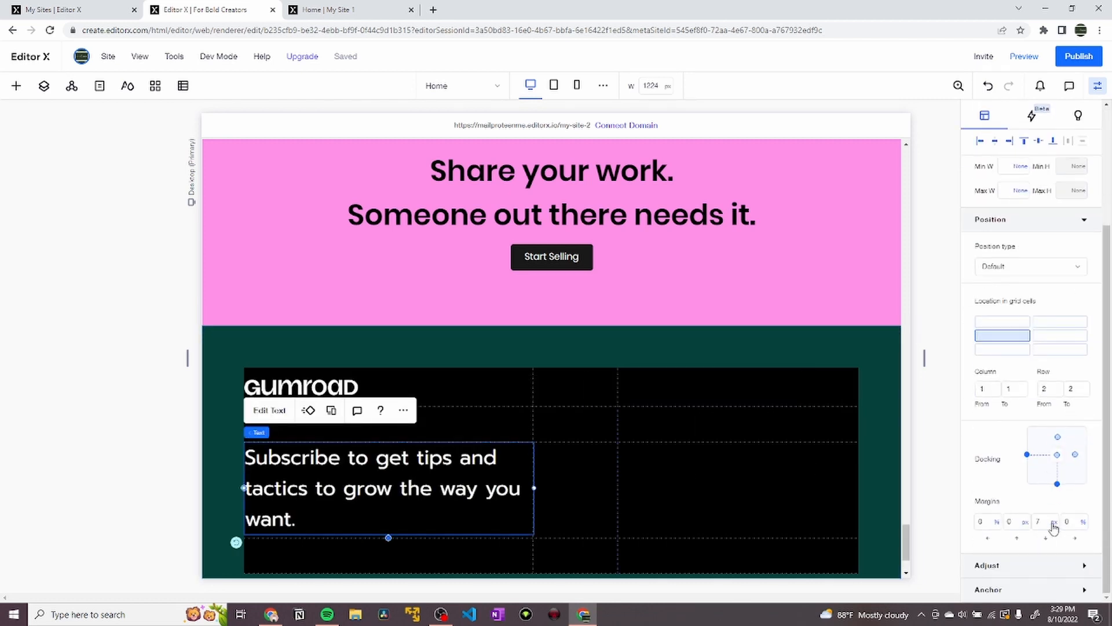
click(1049, 522)
text(0)
key(Return)
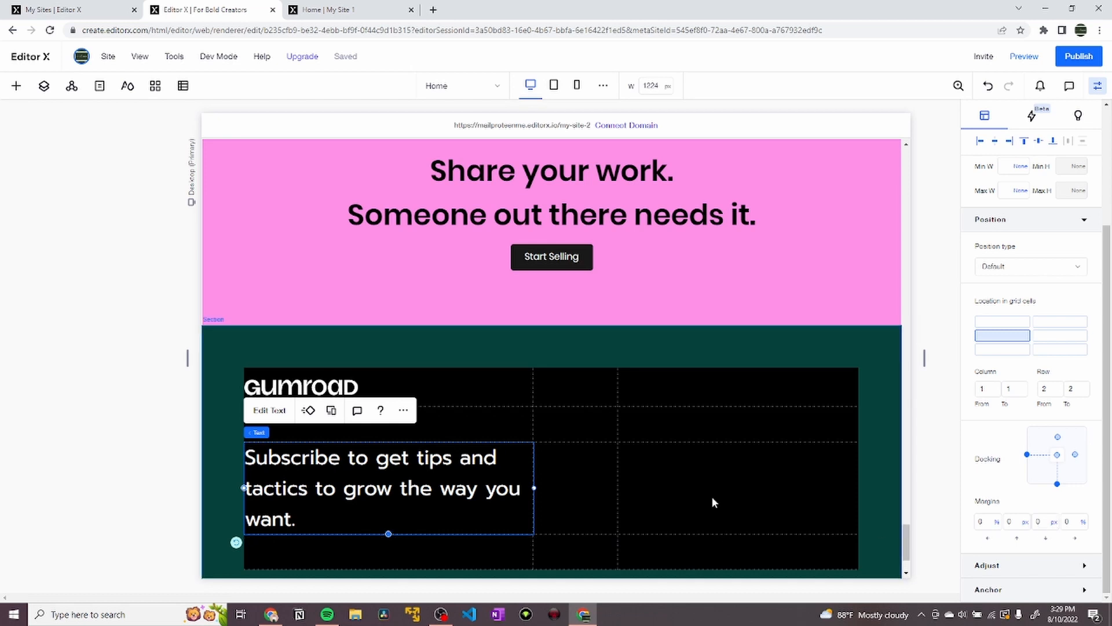
click(670, 398)
Check the bottom row of the reference footer and add gumroad-icon.svg from the site files to the page.
key(ctrl+Tab)
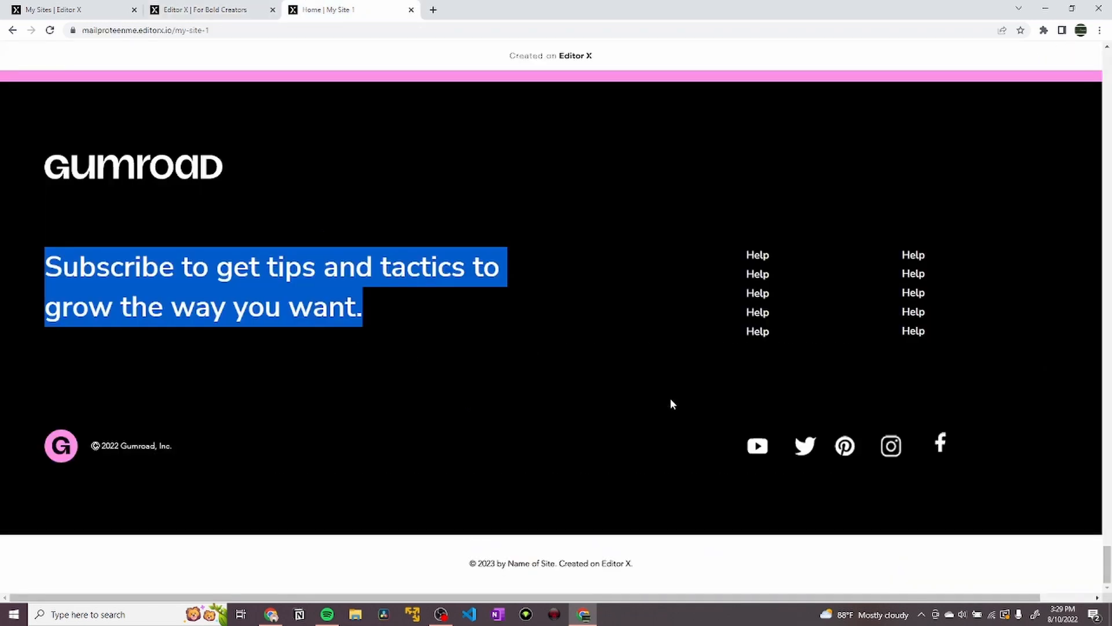
click(333, 330)
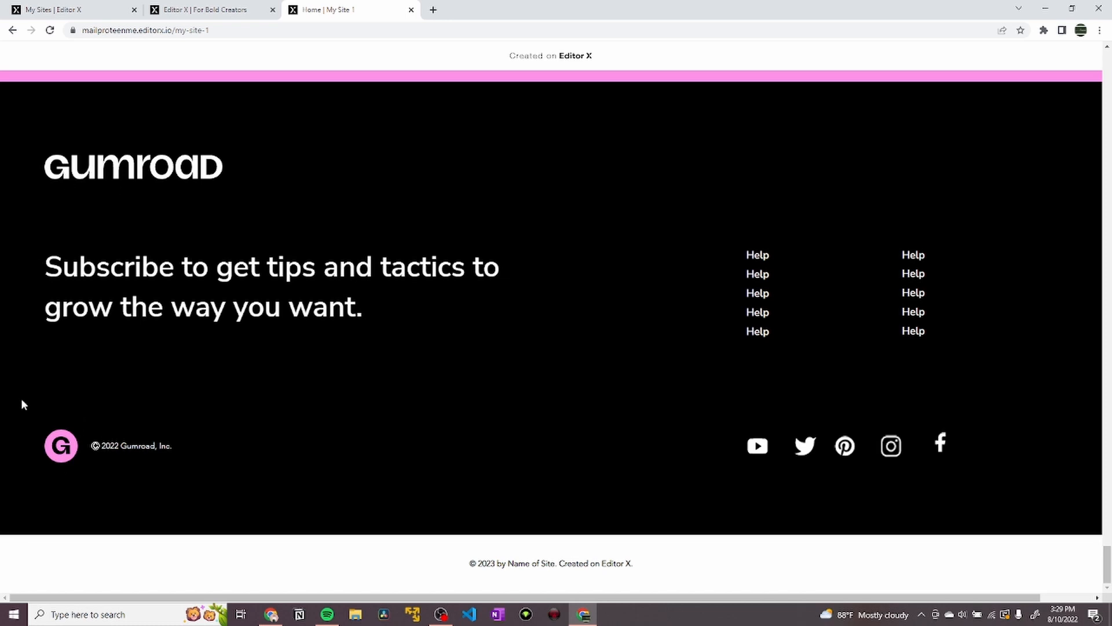
drag(61, 444, 99, 445)
key(ctrl+shift+Tab)
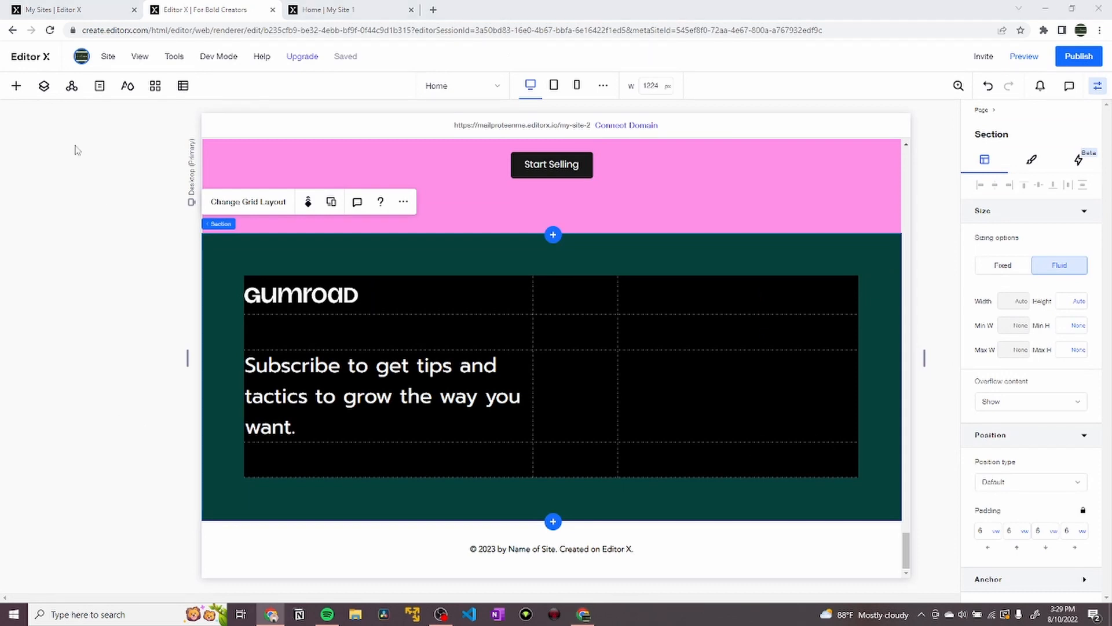
click(22, 105)
click(17, 87)
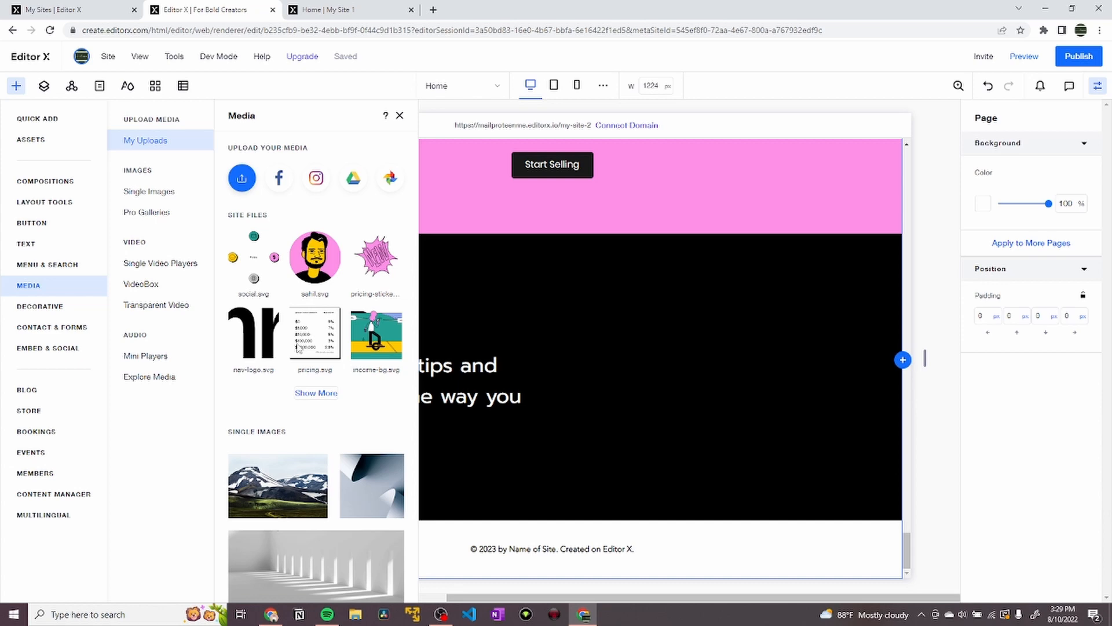
click(316, 393)
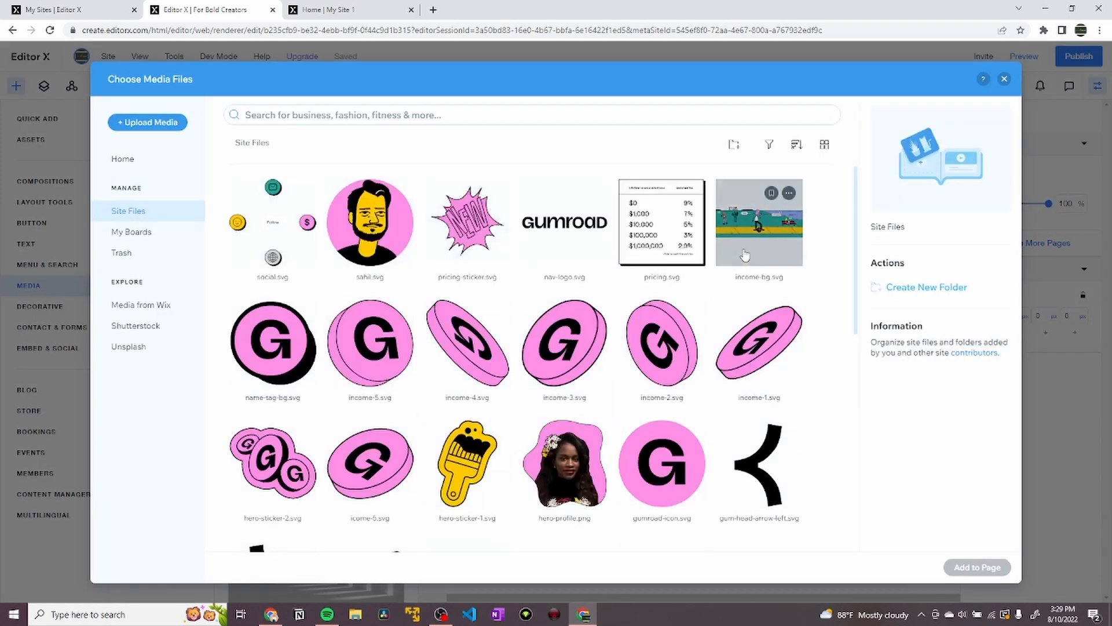
scroll(489, 317, down, 1)
scroll(489, 317, down, 4)
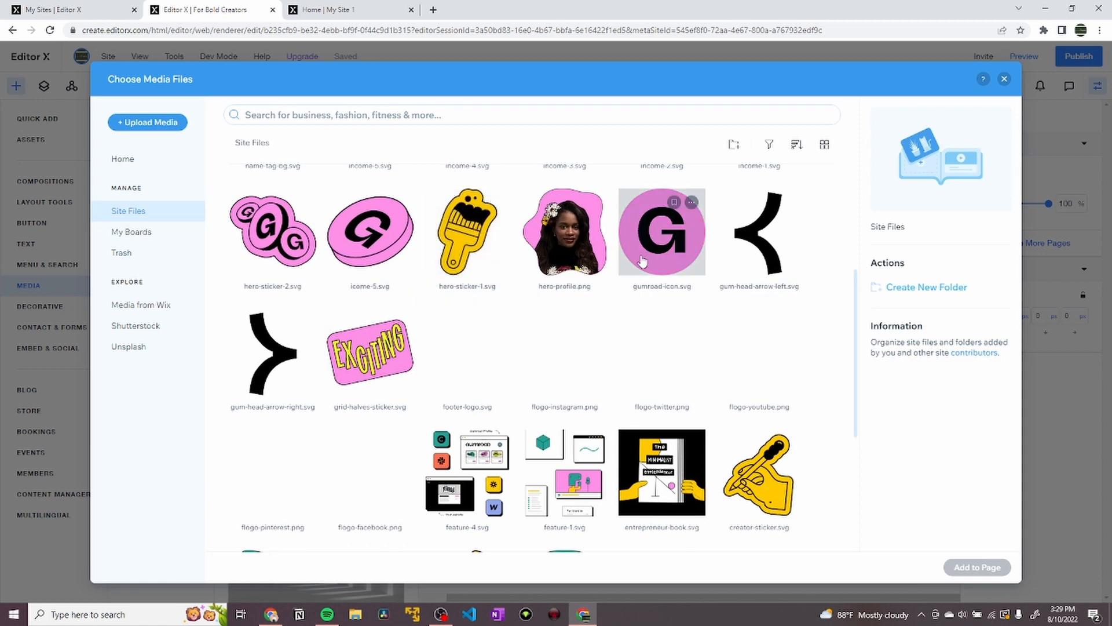
click(663, 231)
click(980, 567)
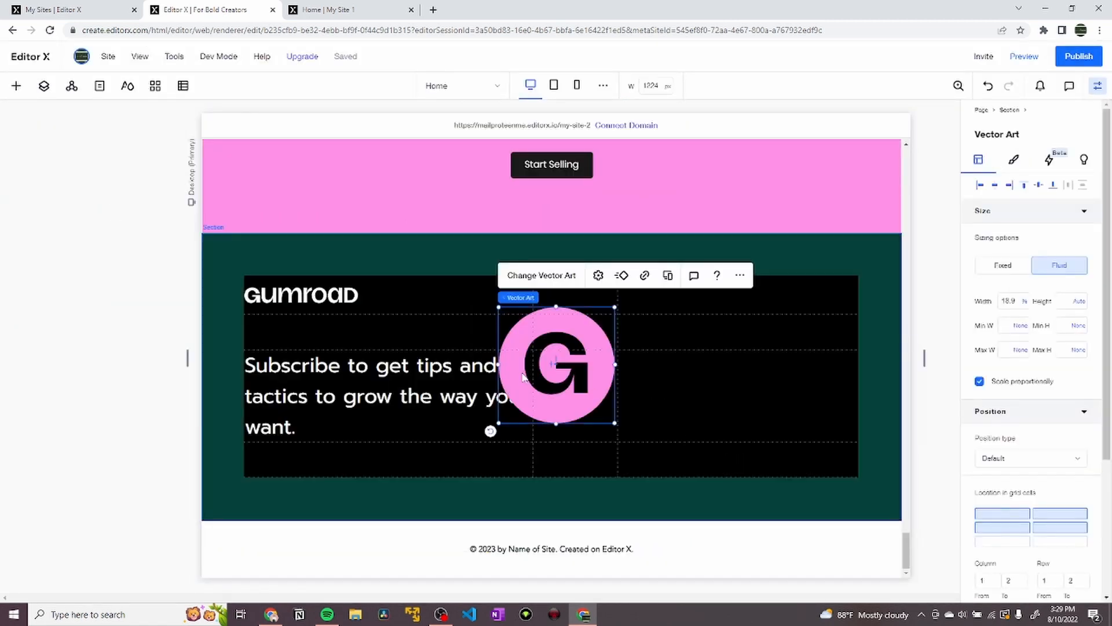
Move the pink G icon to the lower end of the footer's first column and set its width to 5%.
drag(562, 374, 293, 459)
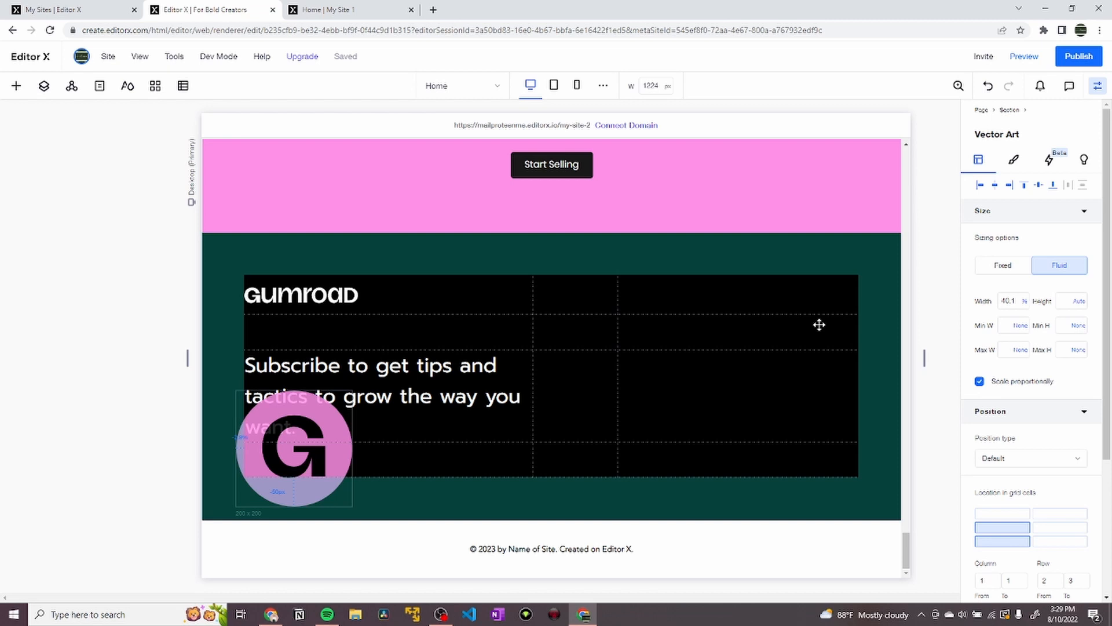
click(1005, 301)
text(5)
key(Return)
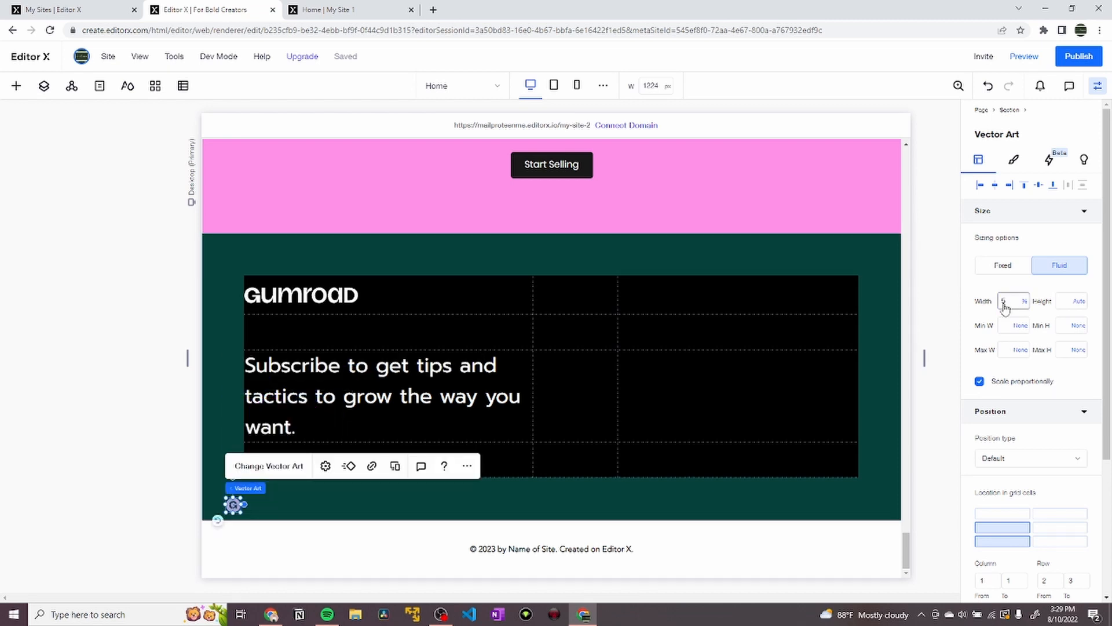
Assign the G icon to the first column of the third grid row and set its left and bottom margins to 0.
click(998, 528)
scroll(1023, 545, down, 1)
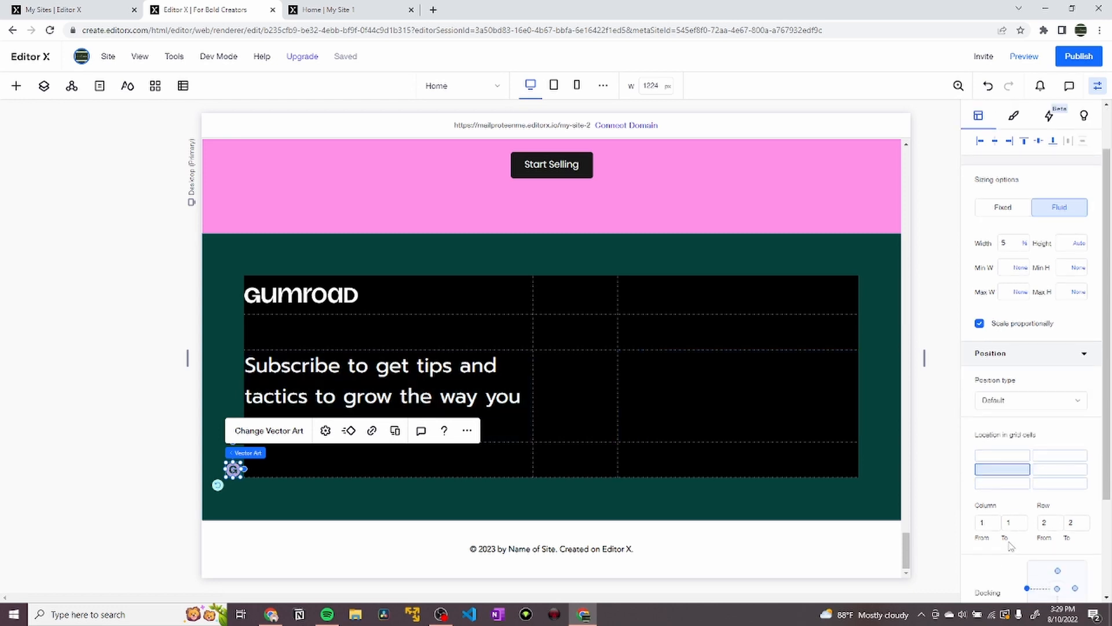
click(1004, 489)
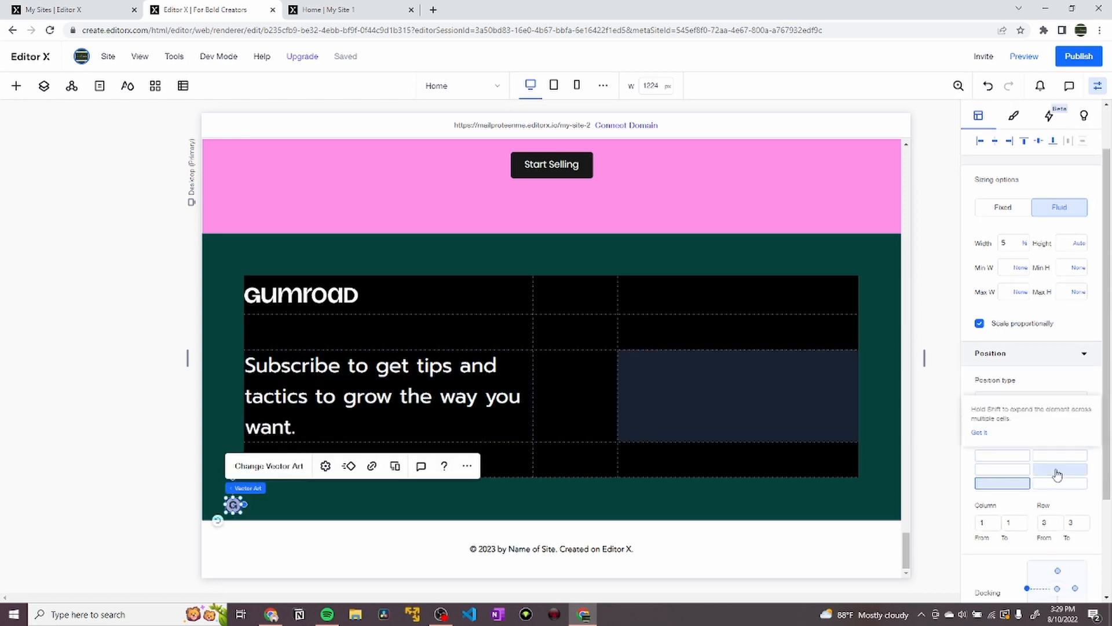
scroll(1058, 472, down, 2)
click(988, 540)
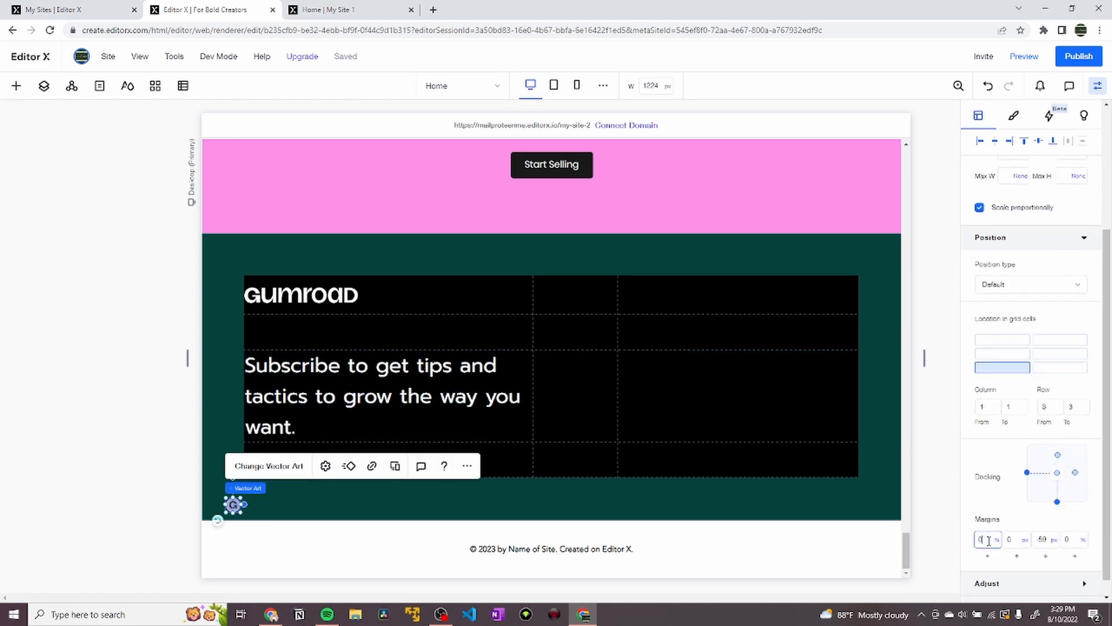
key(Return)
click(1041, 540)
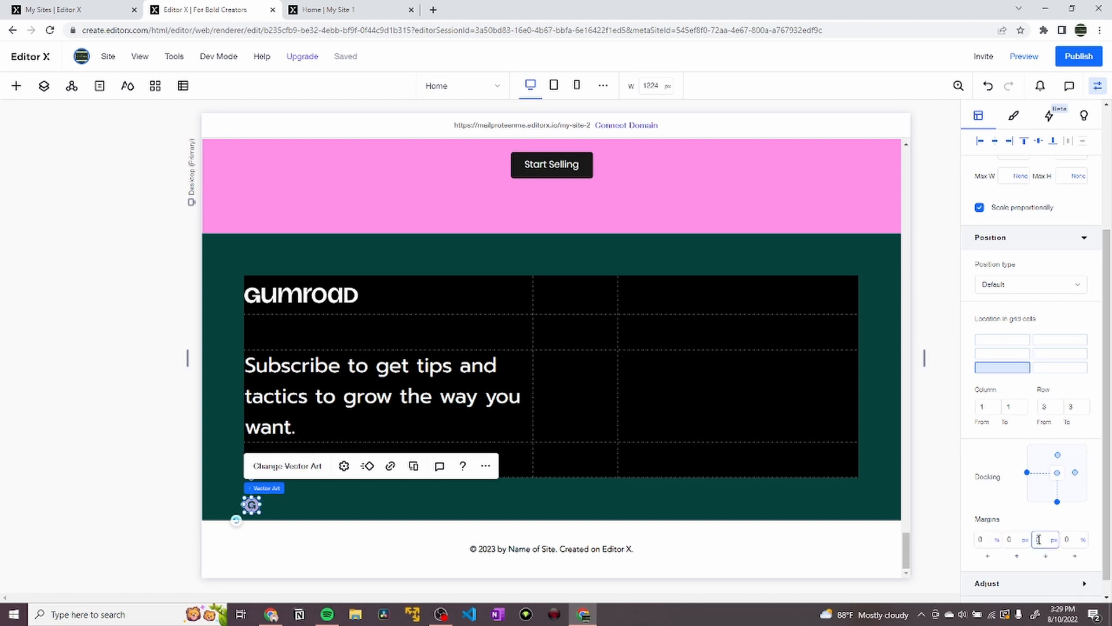
text(0)
key(Return)
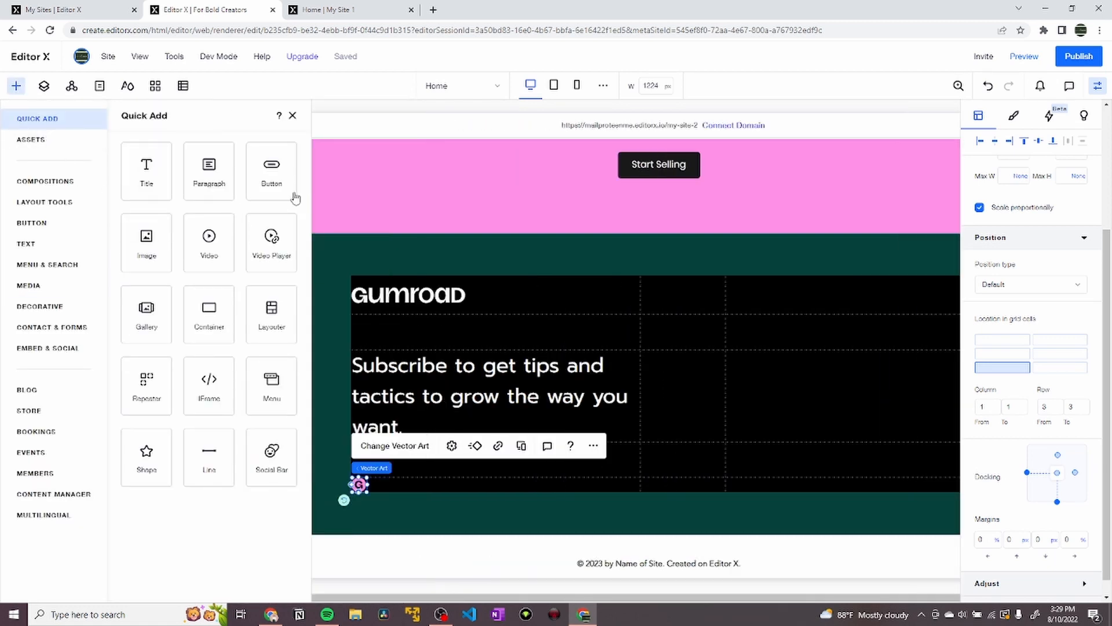
Add a paragraph near the footer's G icon and replace its text with "© 2022 Gumroad, Inc." copied from the reference page.
drag(206, 194, 266, 489)
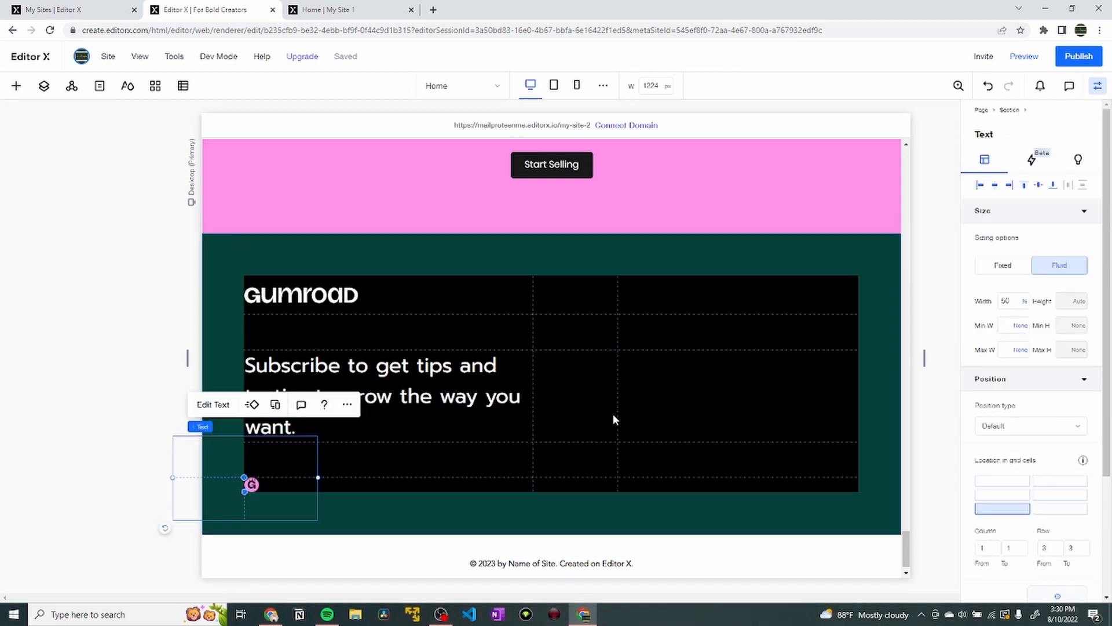
key(ctrl+Tab)
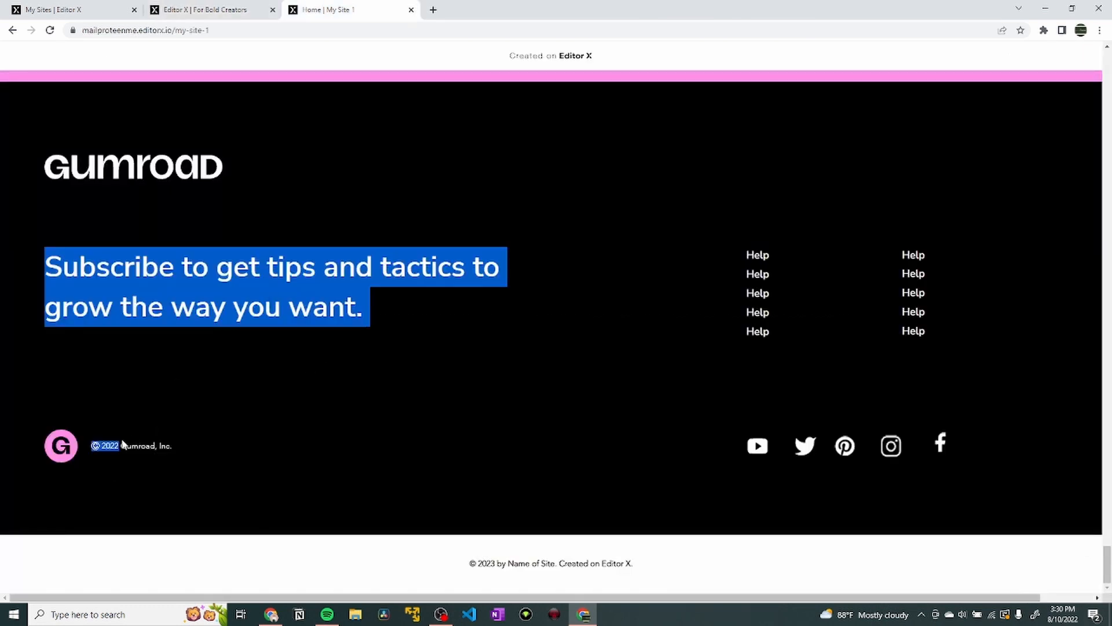
mouse_move(183, 453)
mouse_down()
mouse_move(102, 448)
mouse_move(172, 446)
mouse_up()
key(ctrl+c)
click(176, 451)
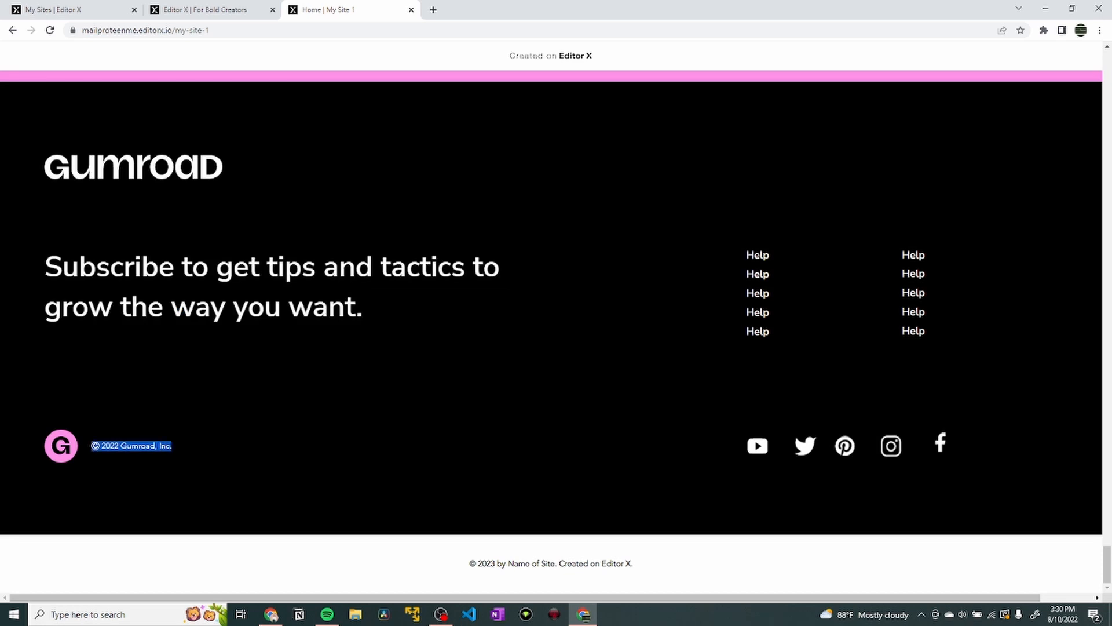
key(ctrl+shift+Tab)
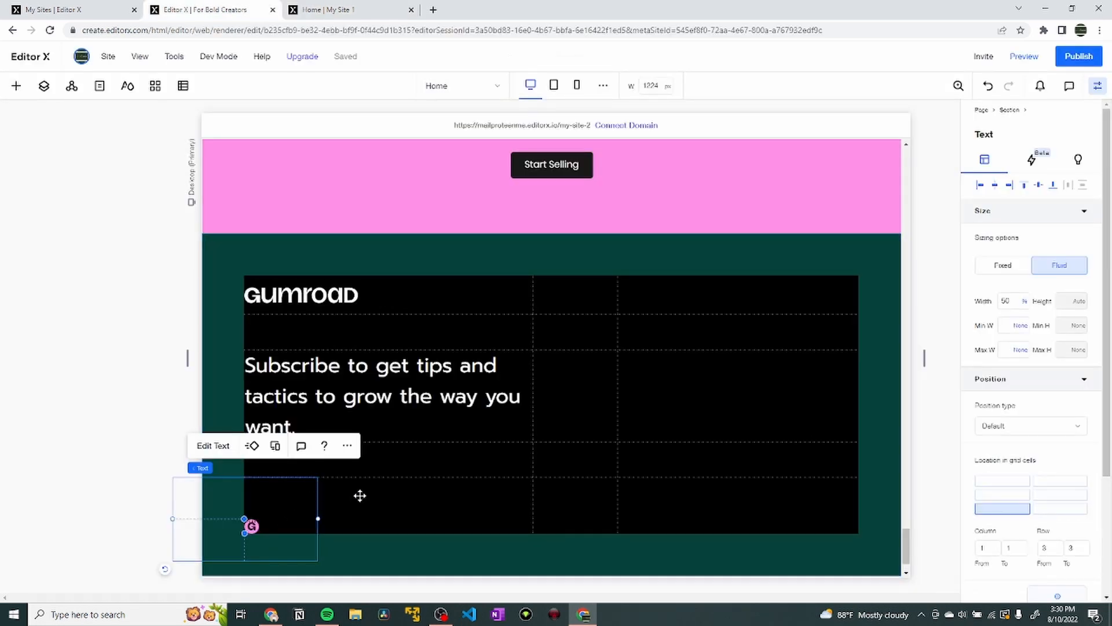
drag(374, 497, 387, 497)
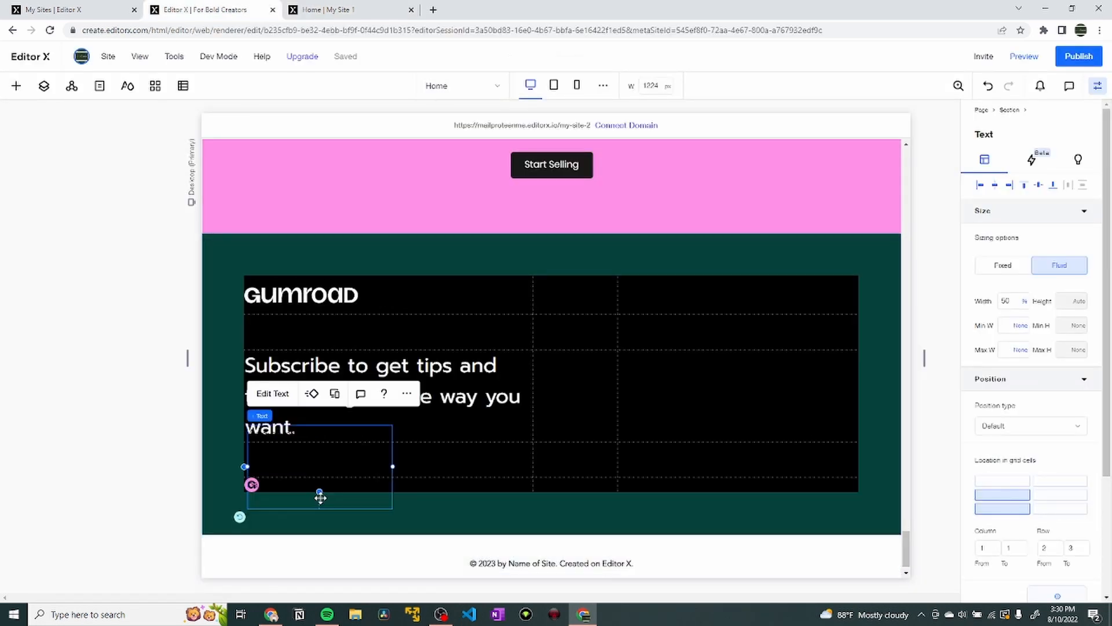
double_click(347, 472)
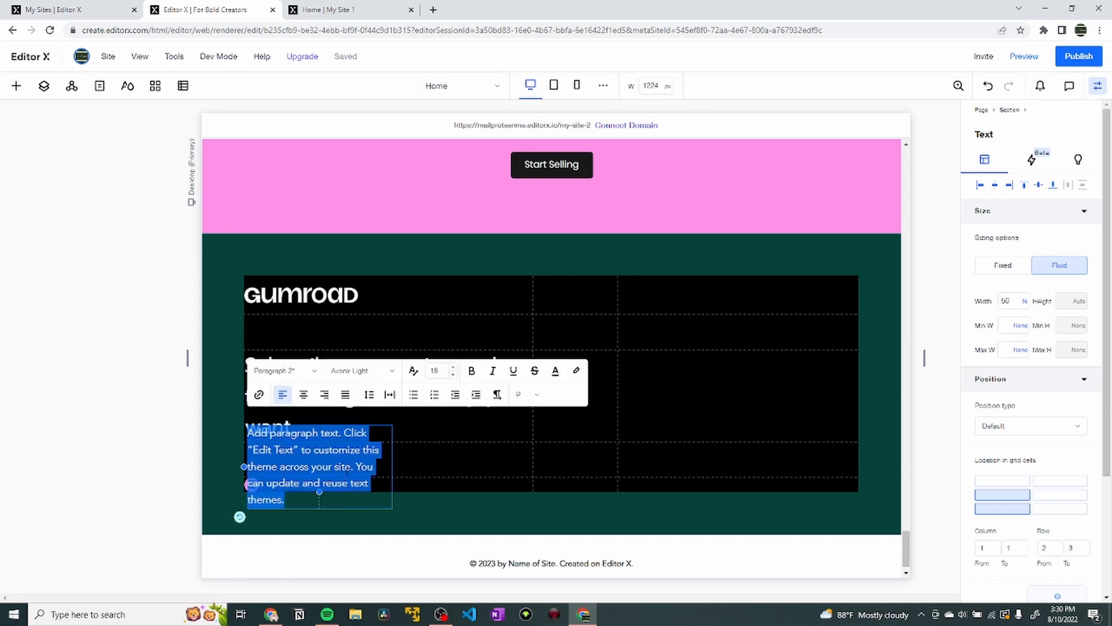
key(ctrl+v)
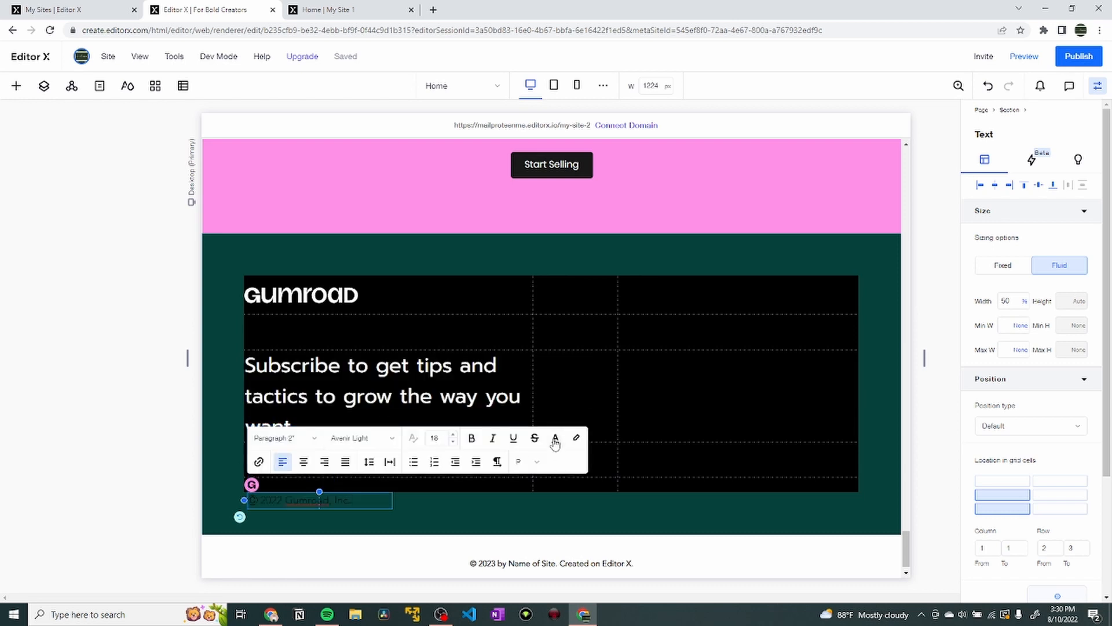
click(555, 439)
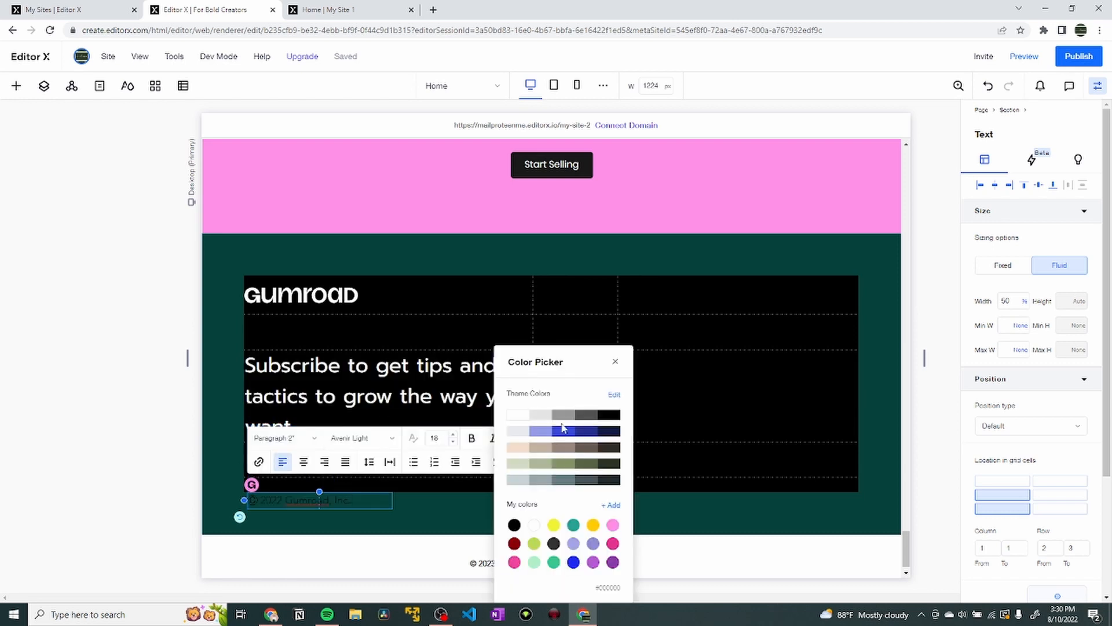
click(423, 483)
click(419, 488)
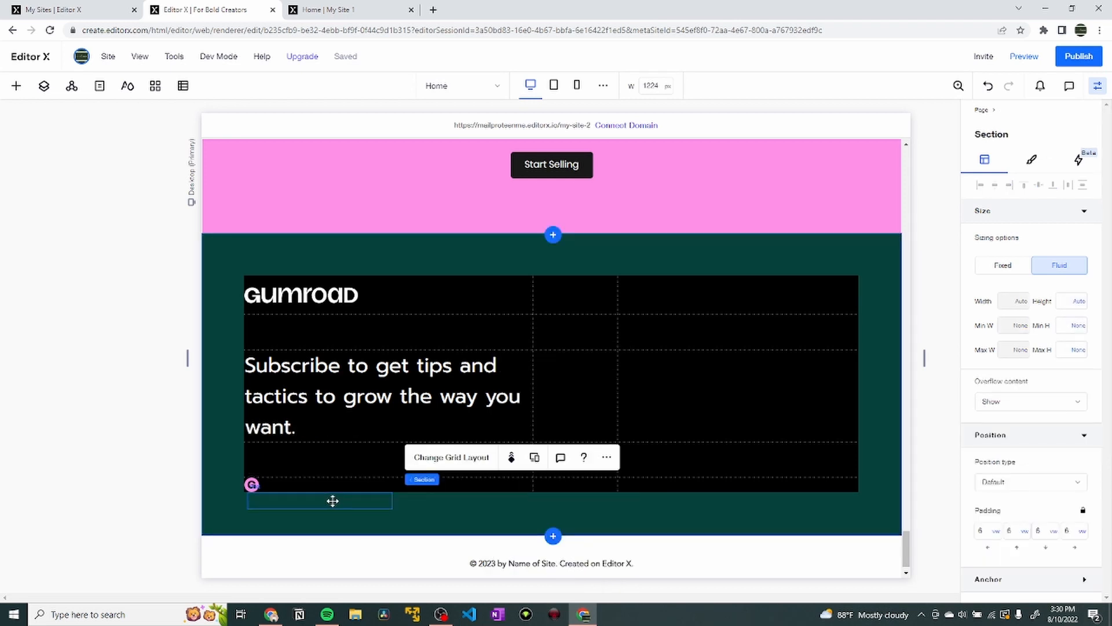
Move the copyright text beside the G icon inside the black footer and set its left margin to 6%.
drag(333, 500, 352, 483)
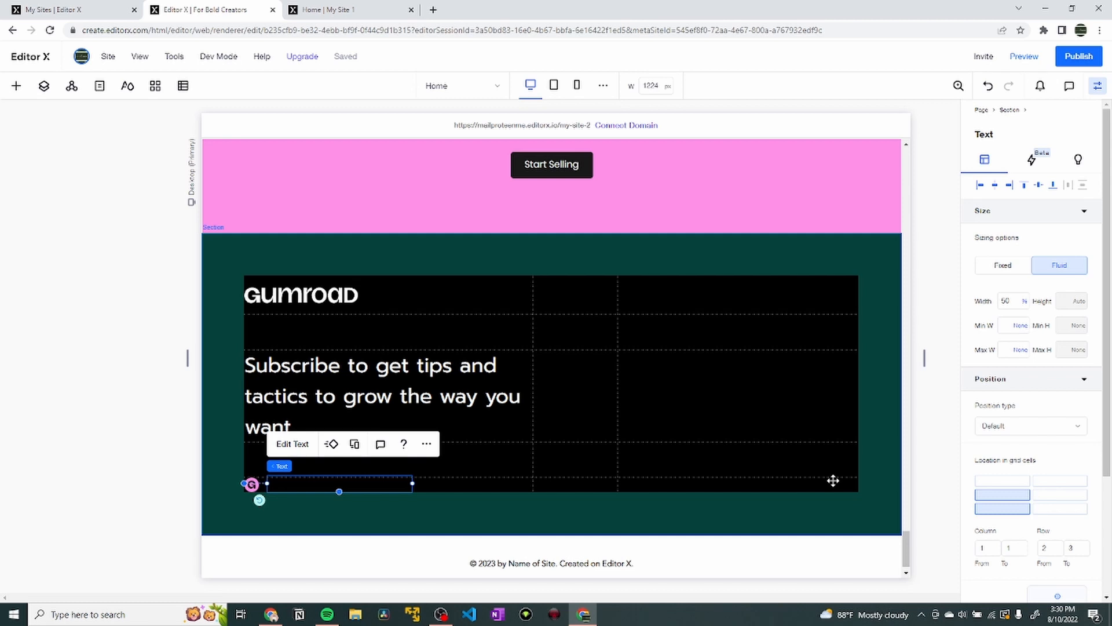
scroll(1059, 444, down, 2)
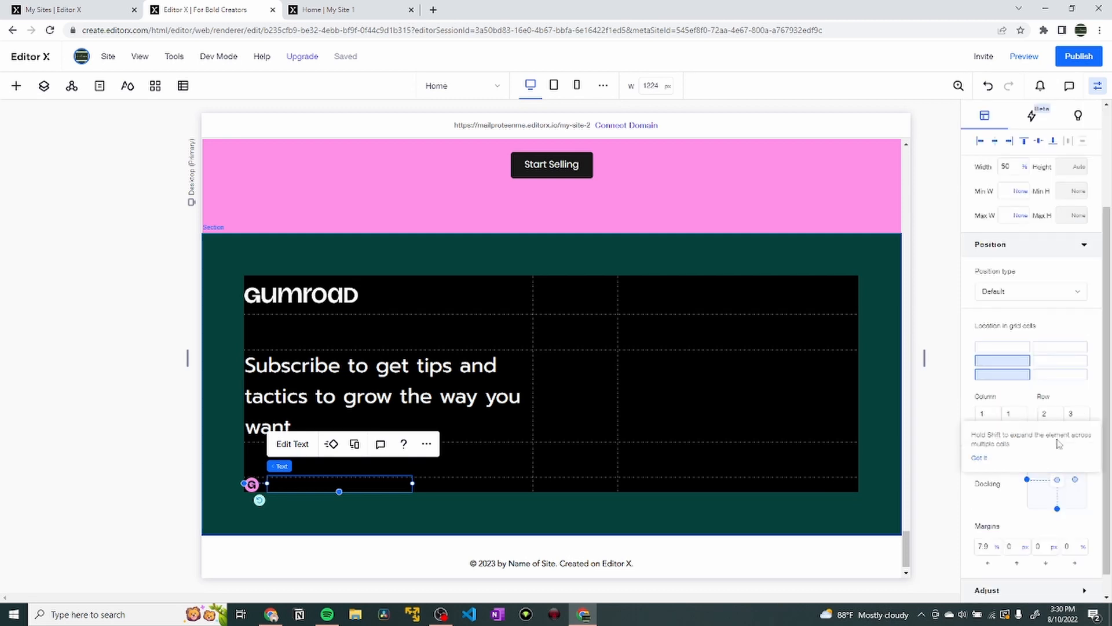
scroll(1059, 444, down, 1)
click(983, 524)
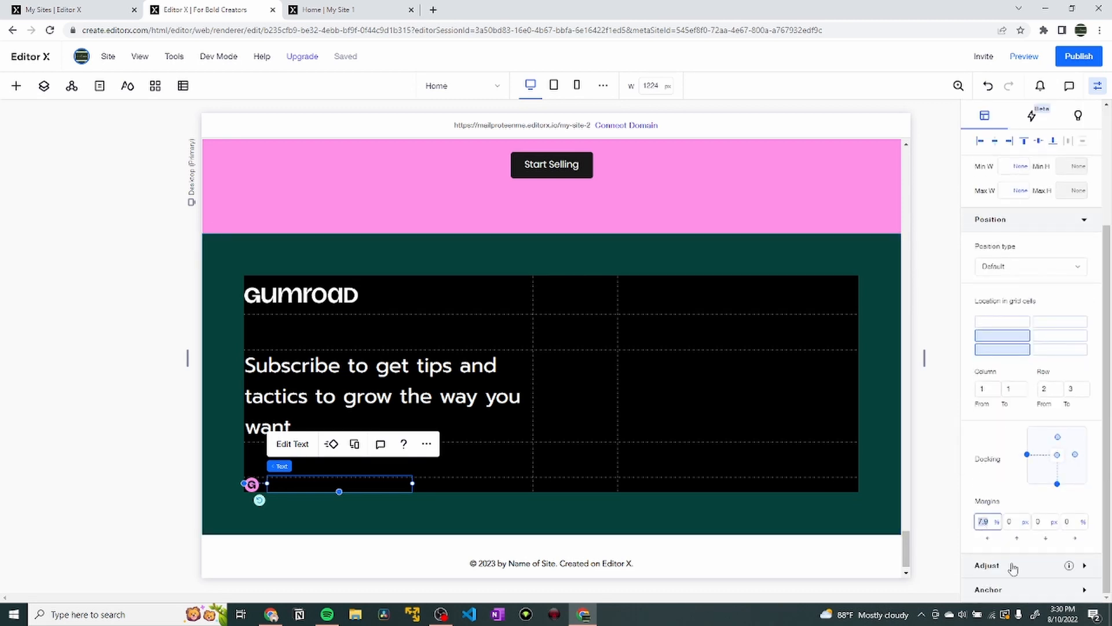
key(Return)
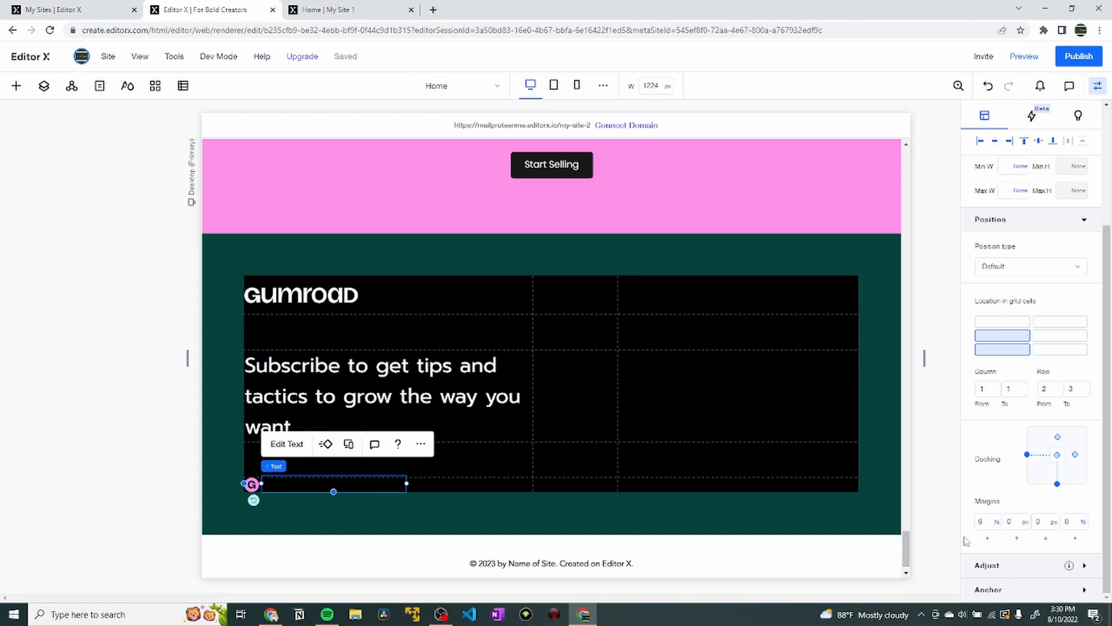
Change the color of the "© 2022 Gumroad, Inc." text to white (#FFFFFF).
click(298, 450)
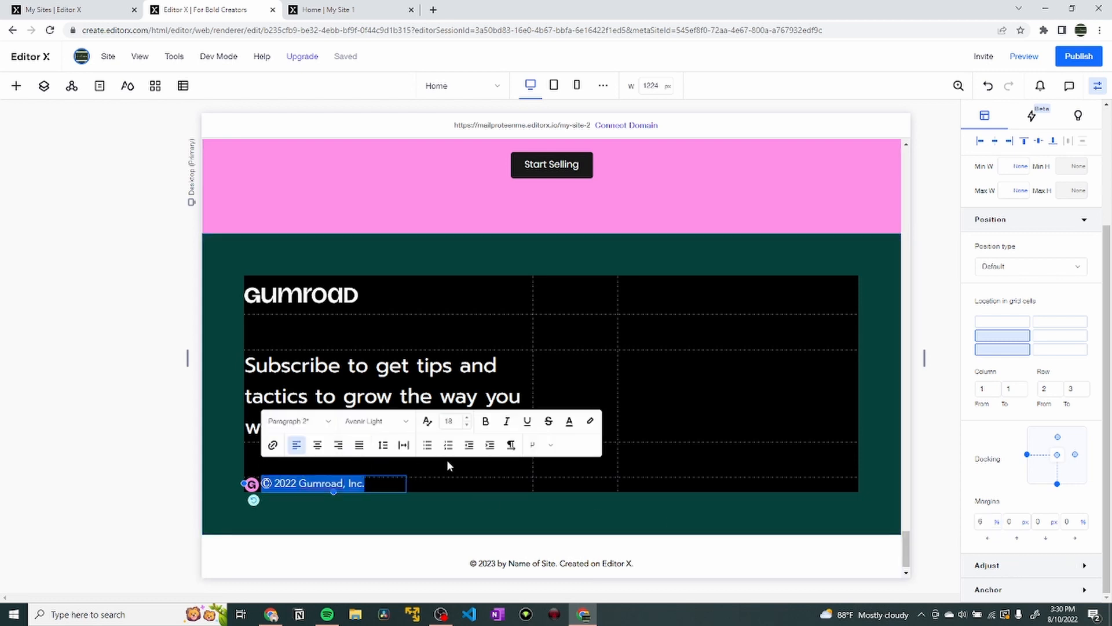
click(569, 421)
click(549, 526)
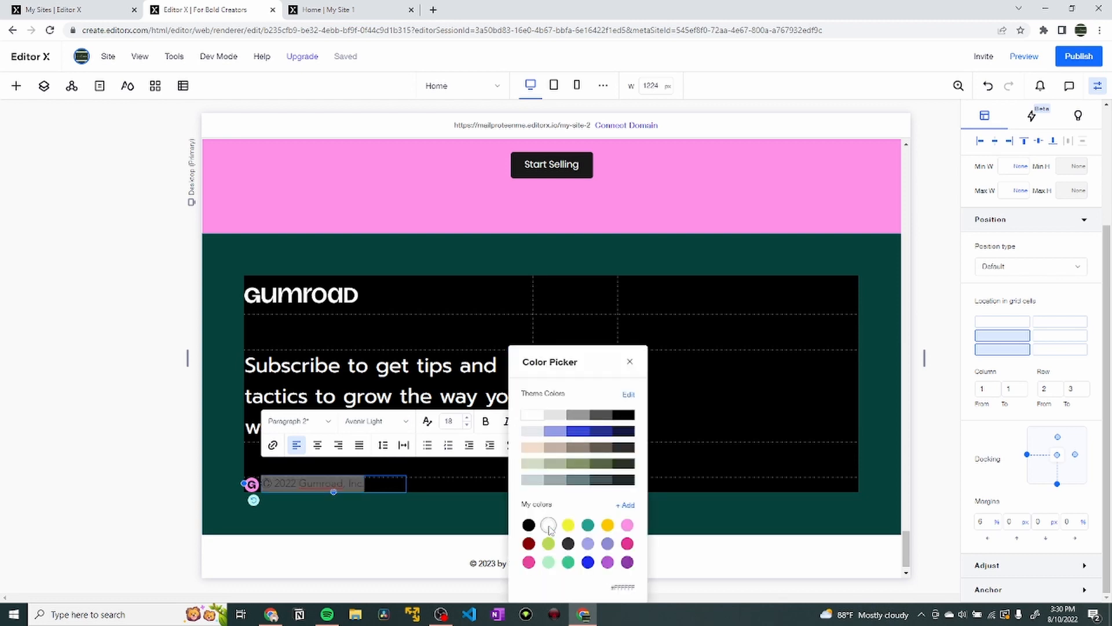
click(728, 422)
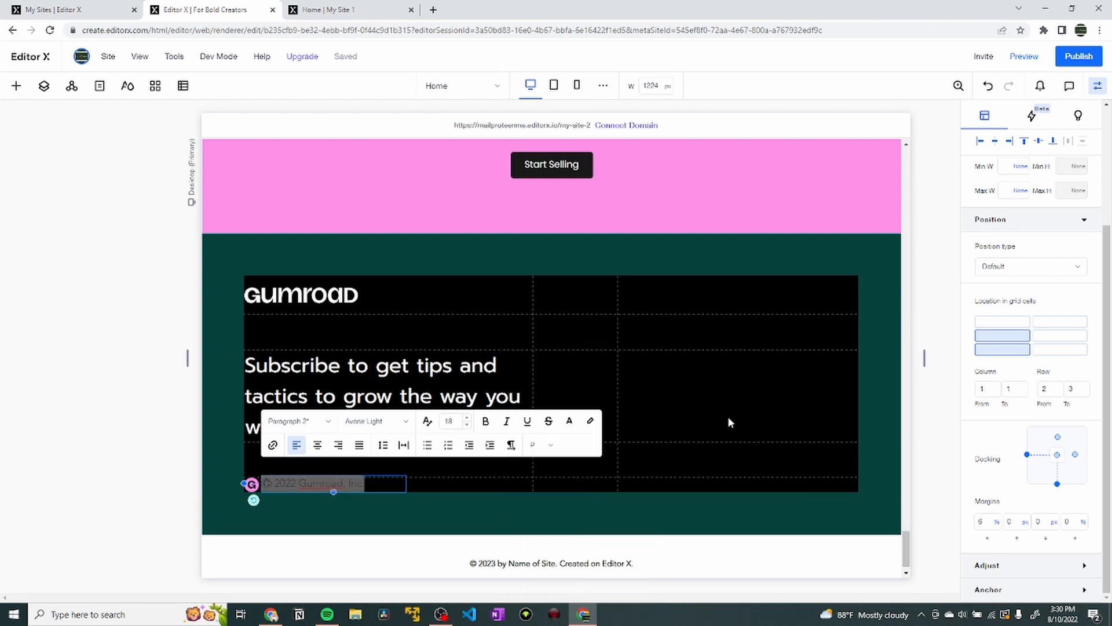
click(728, 422)
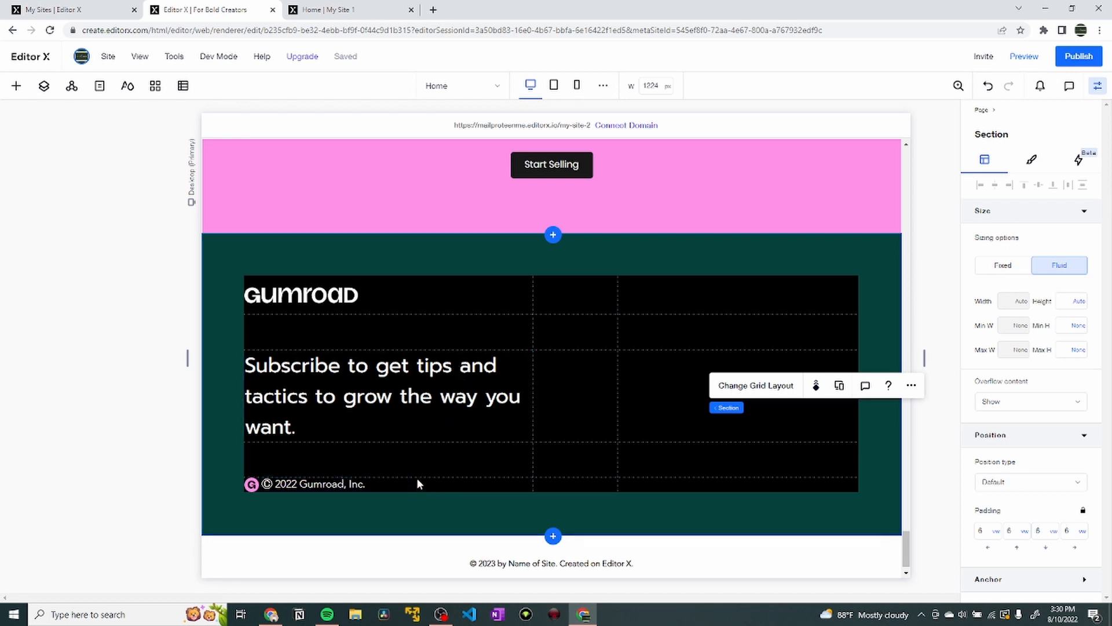
Add a repeater to the second column of the footer's second row, for the reference page's Help links, with List as its display type.
click(374, 4)
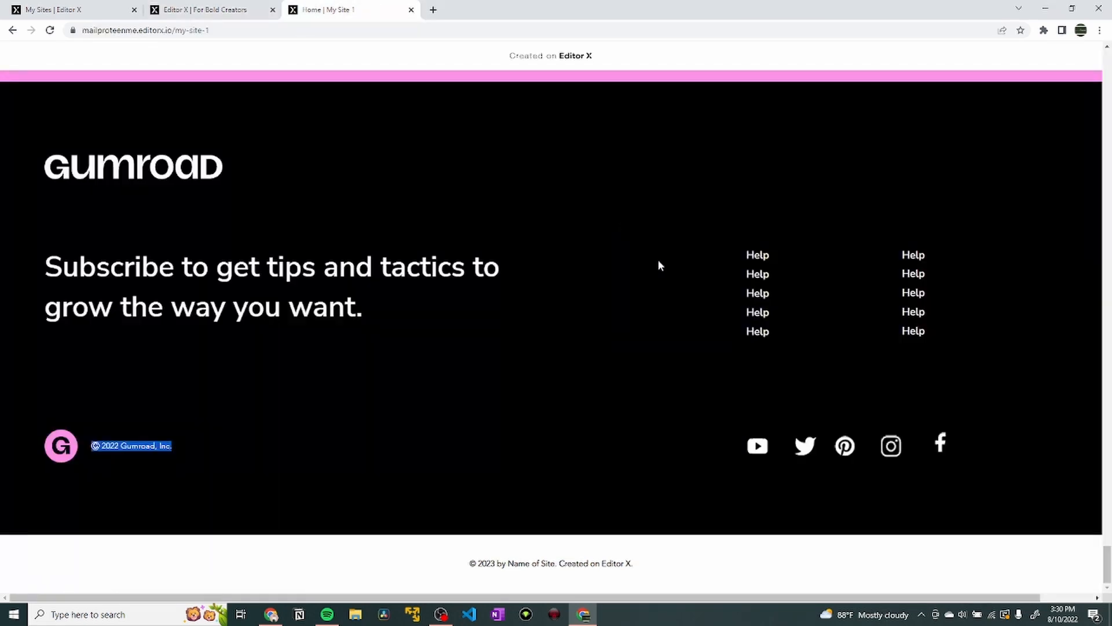
drag(661, 266, 648, 243)
click(249, 9)
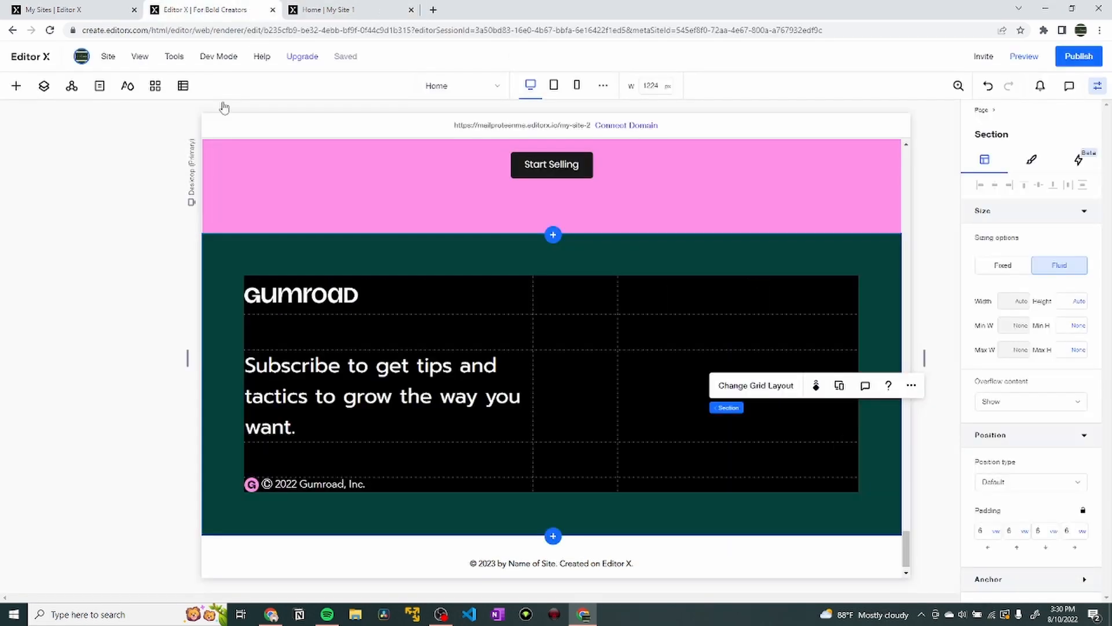
click(22, 91)
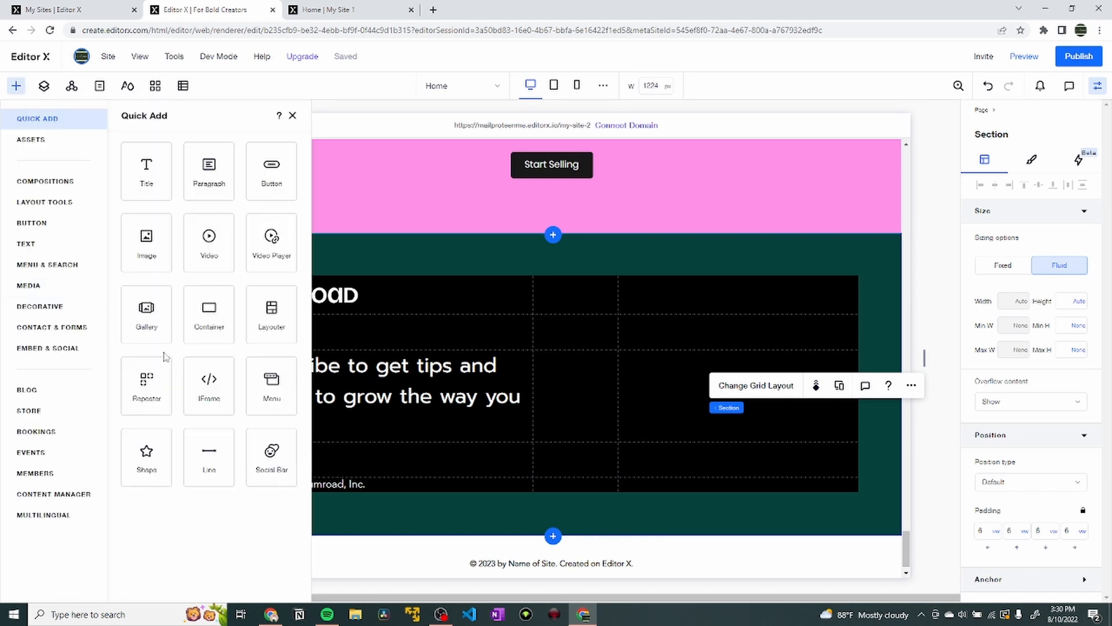
drag(172, 411, 717, 389)
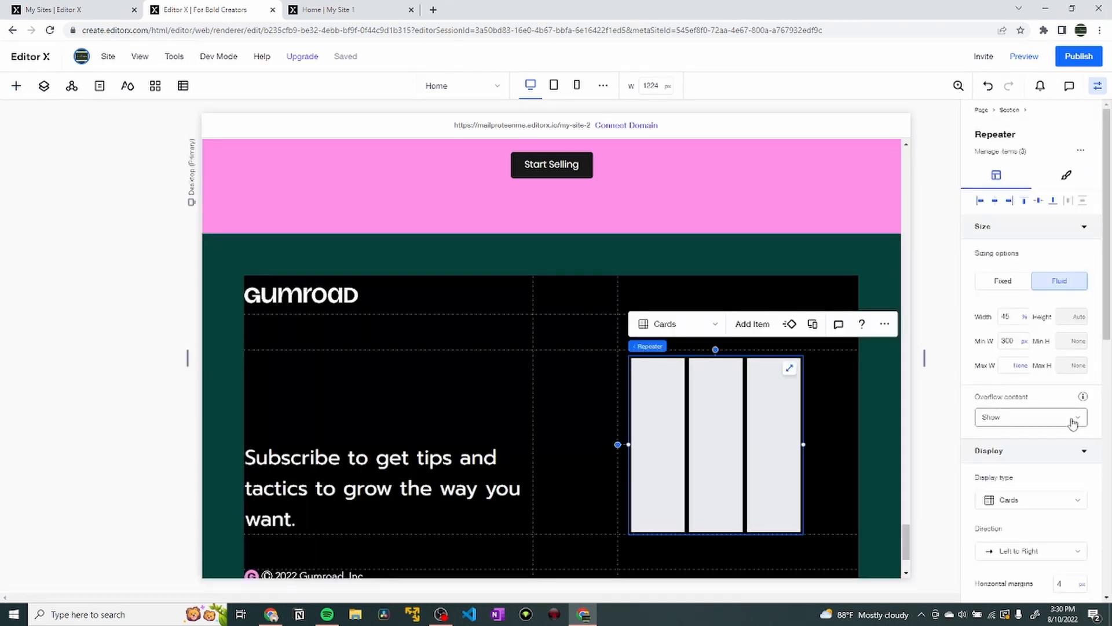
scroll(1043, 417, down, 3)
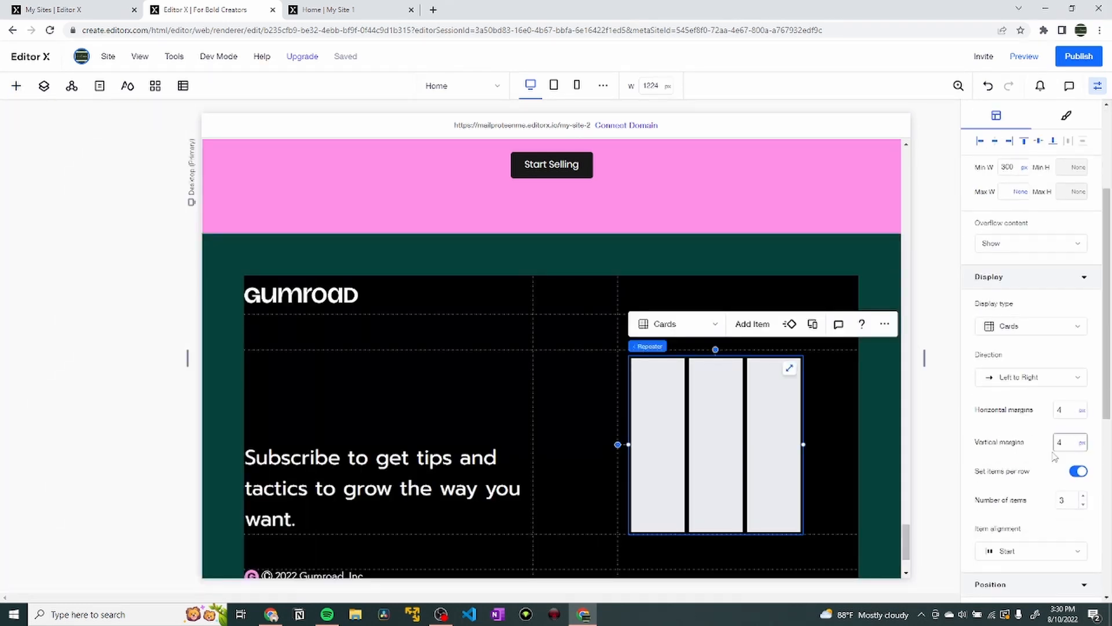
click(677, 325)
click(669, 346)
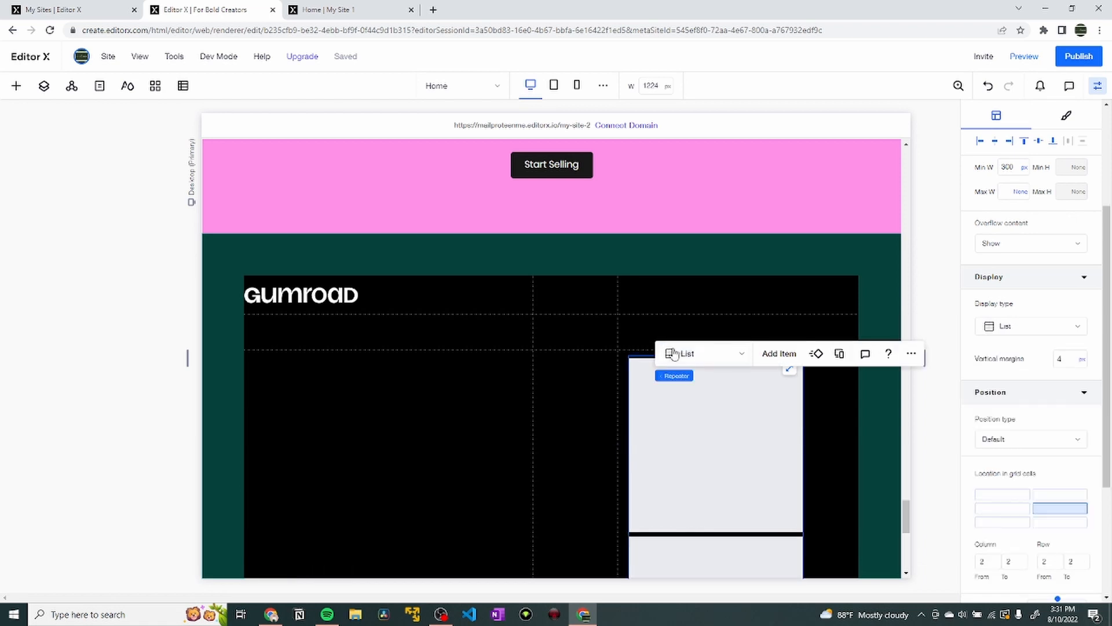
Set the minimum height of the repeater's items to 40 px.
click(739, 418)
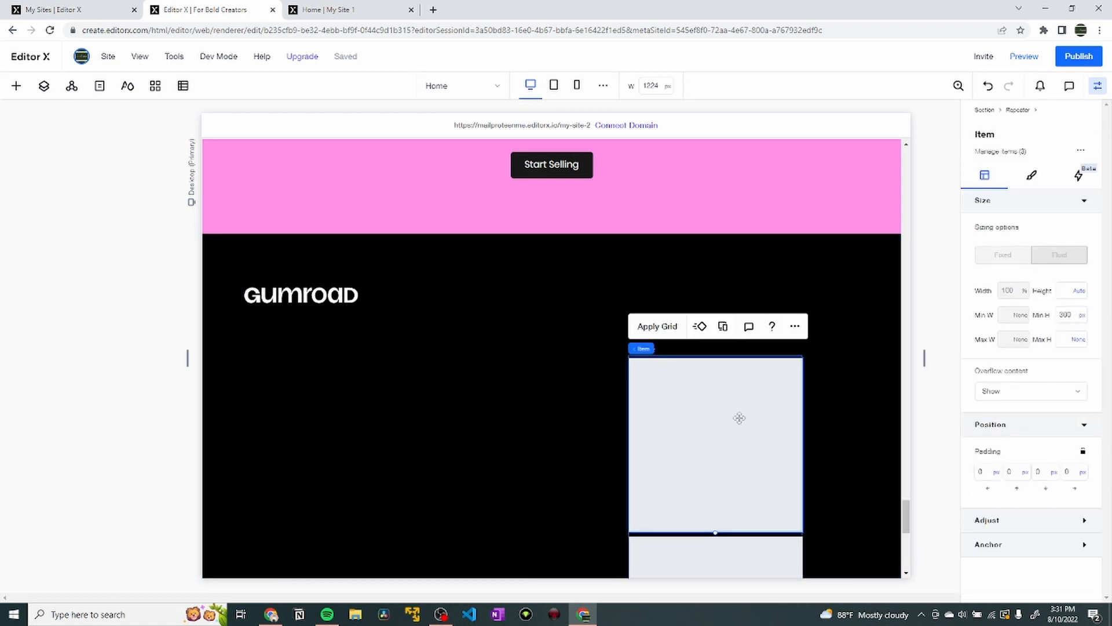
click(1067, 315)
text(50)
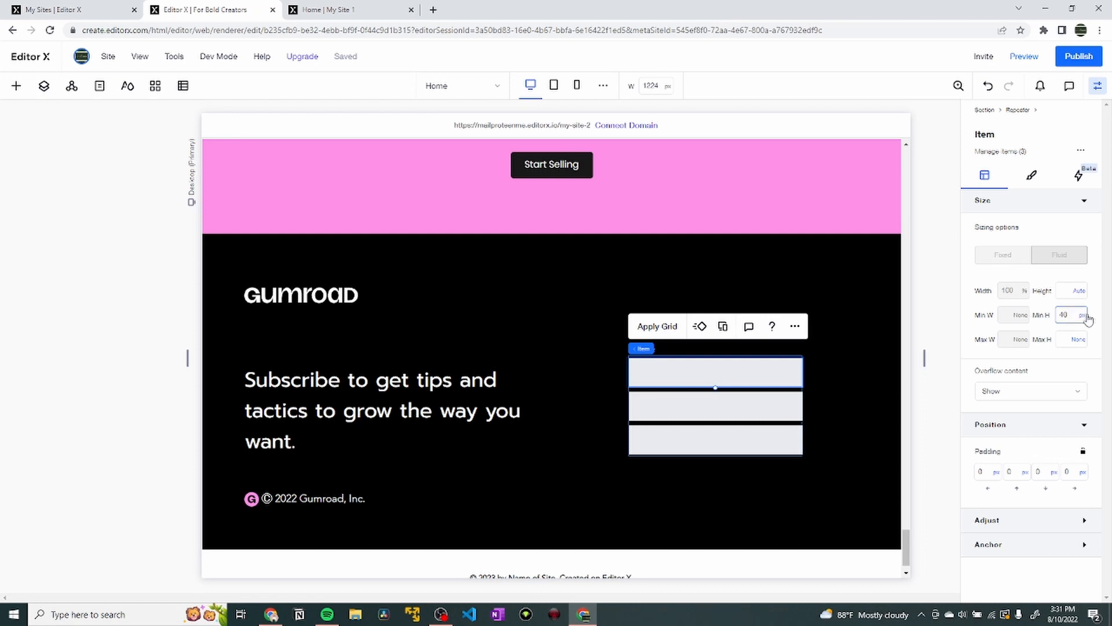
Add a right-aligned paragraph reading "Help" to the first repeater item, following the link list on the reference page.
key(ctrl+Tab)
key(ctrl+shift+Tab)
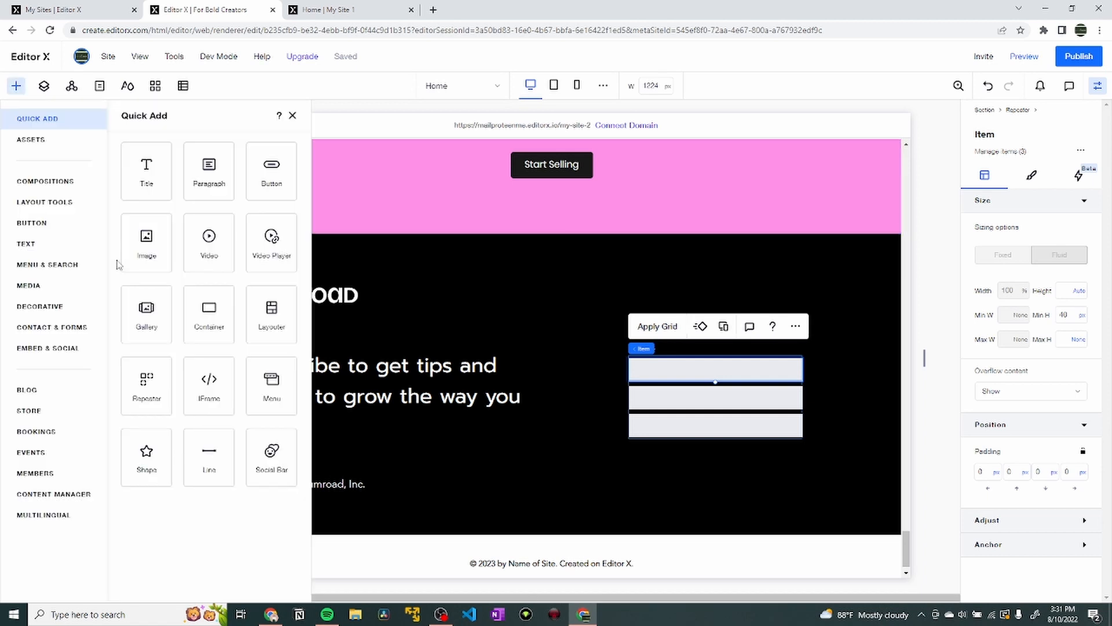
drag(214, 204, 673, 375)
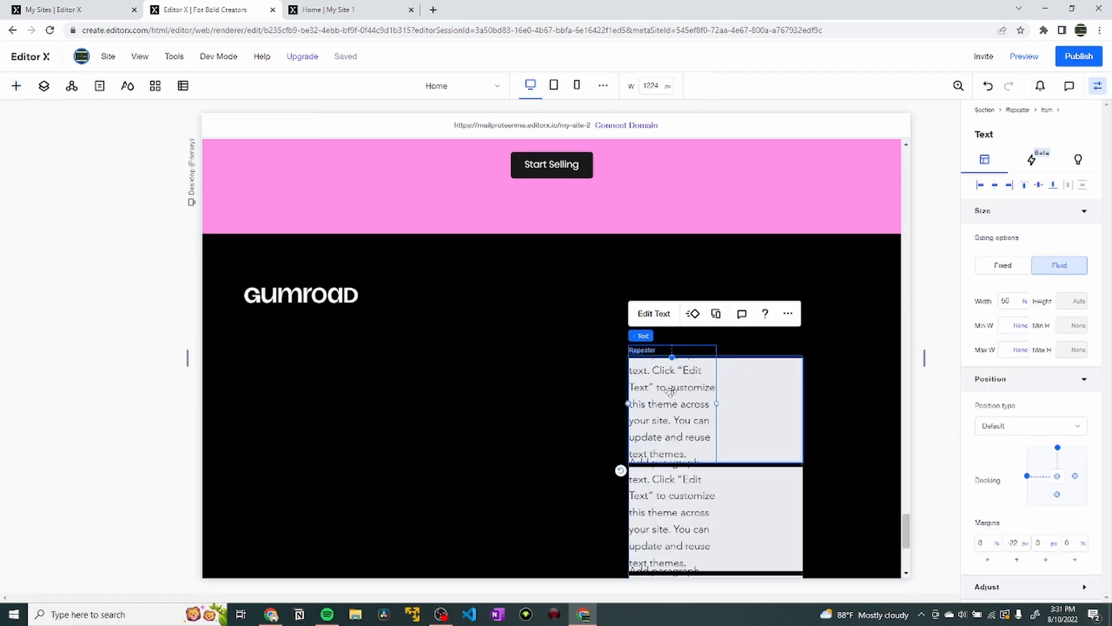
key(ctrl+Tab)
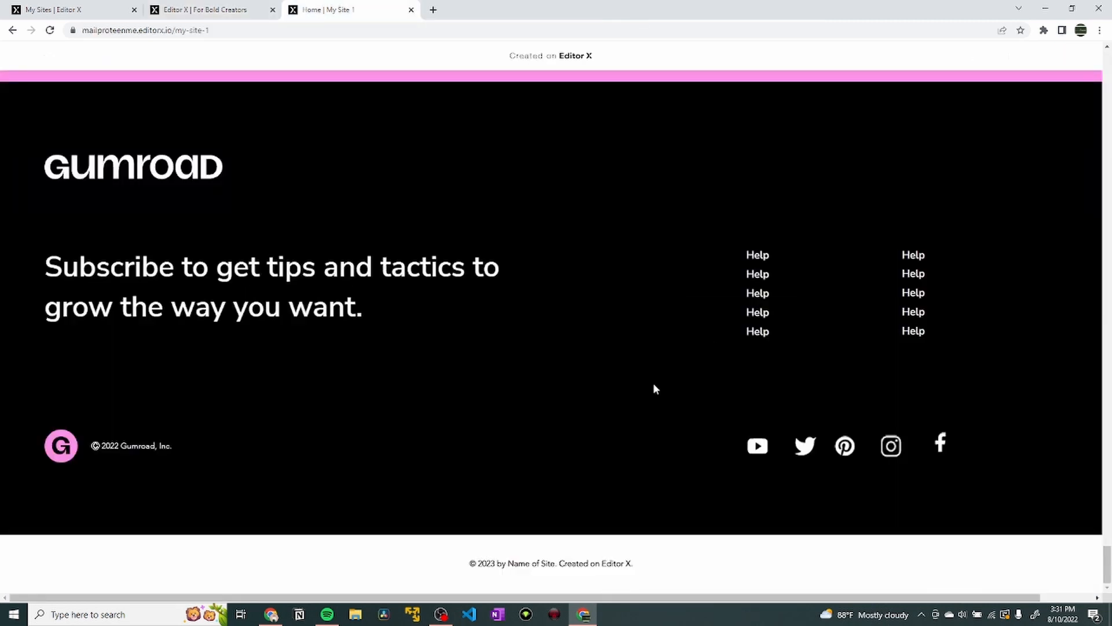
key(ctrl+shift+Tab)
click(653, 318)
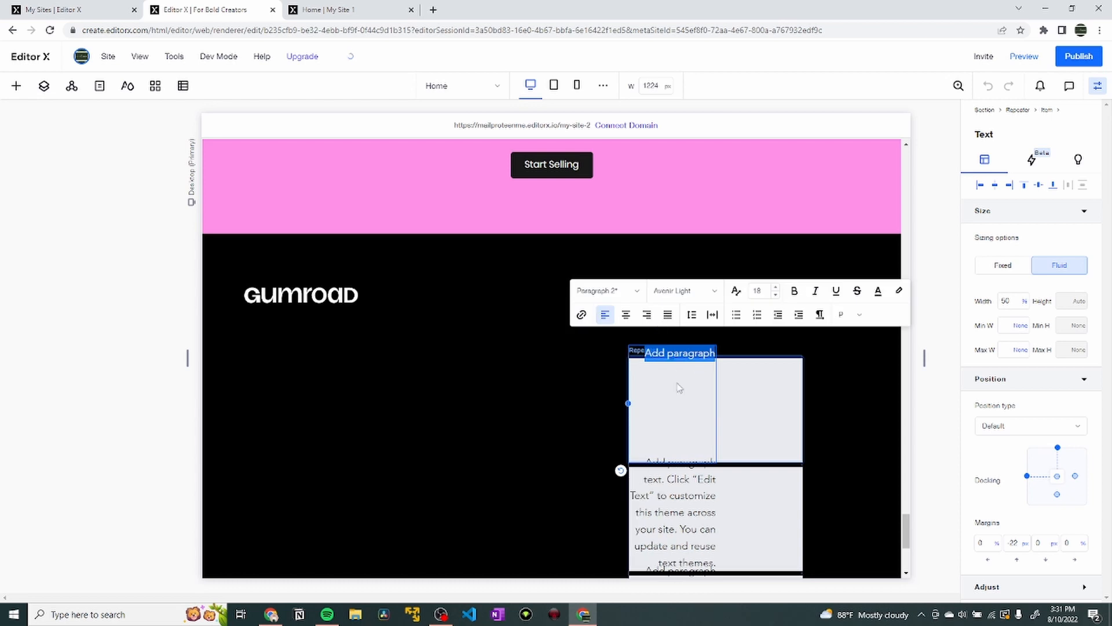
click(647, 315)
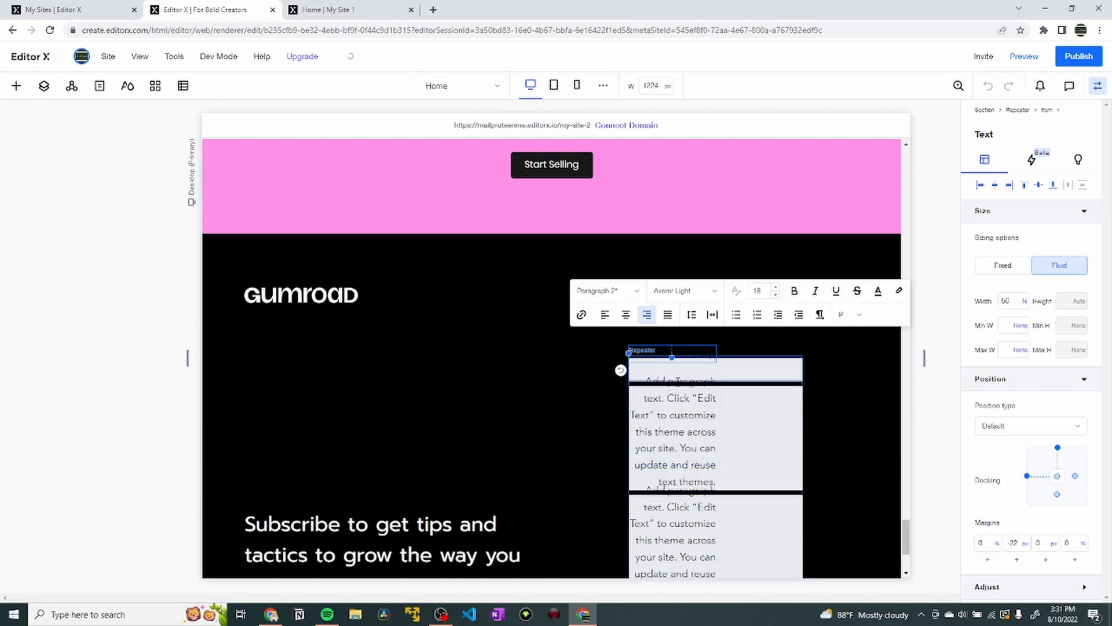
Set the top margin of the Help text in the first repeater item to 0 px.
click(723, 370)
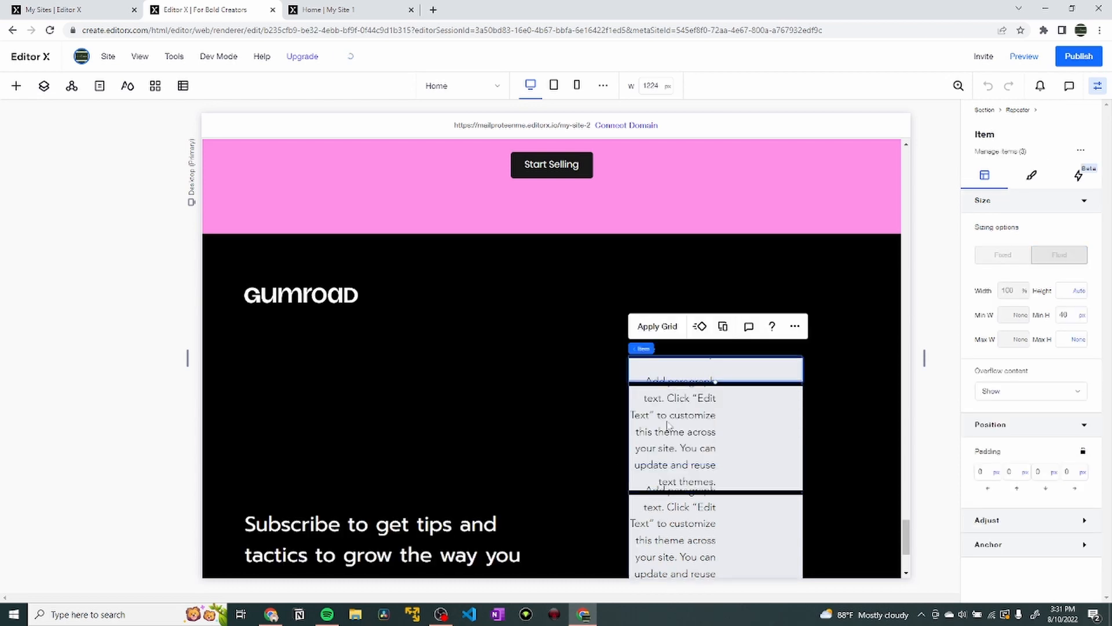
click(699, 352)
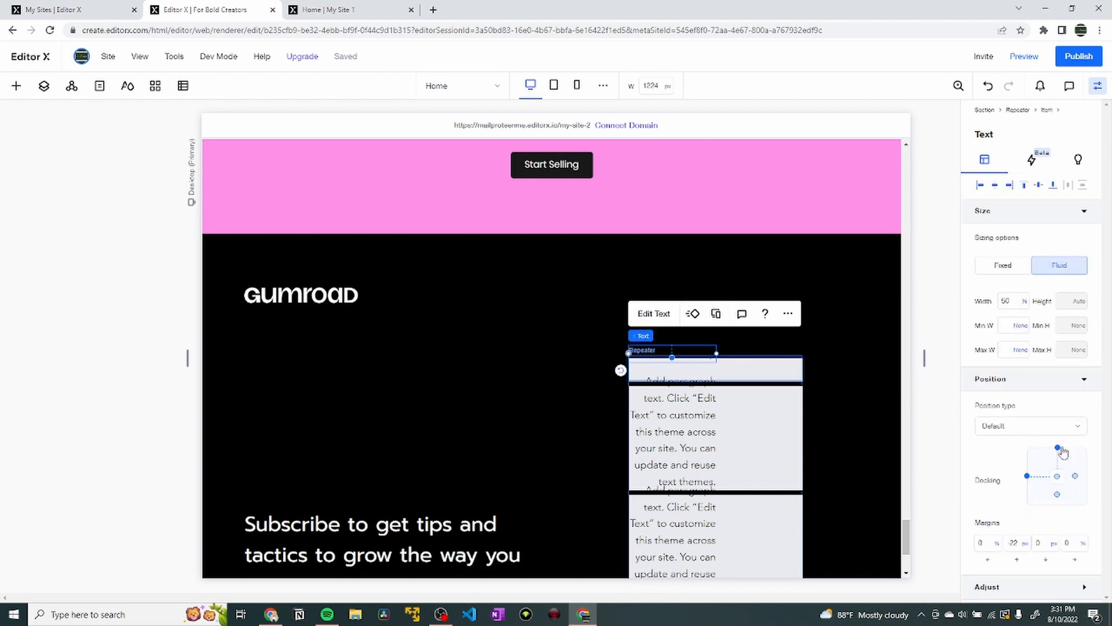
click(1012, 543)
text(0)
key(Return)
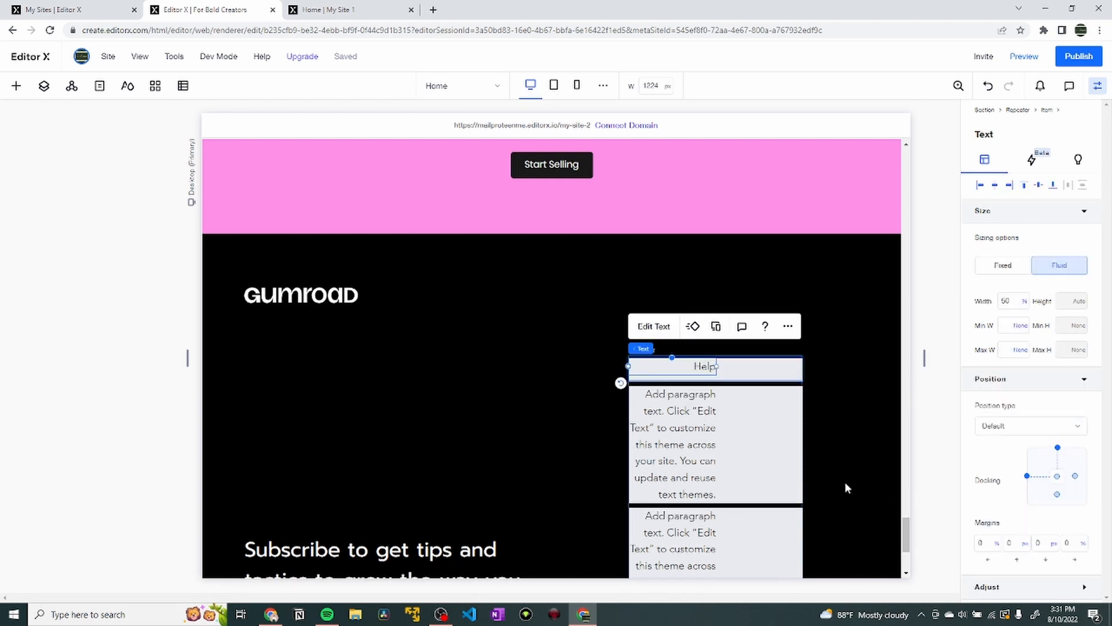
Make the repeater items' background fully transparent by setting its opacity to 0%.
click(766, 367)
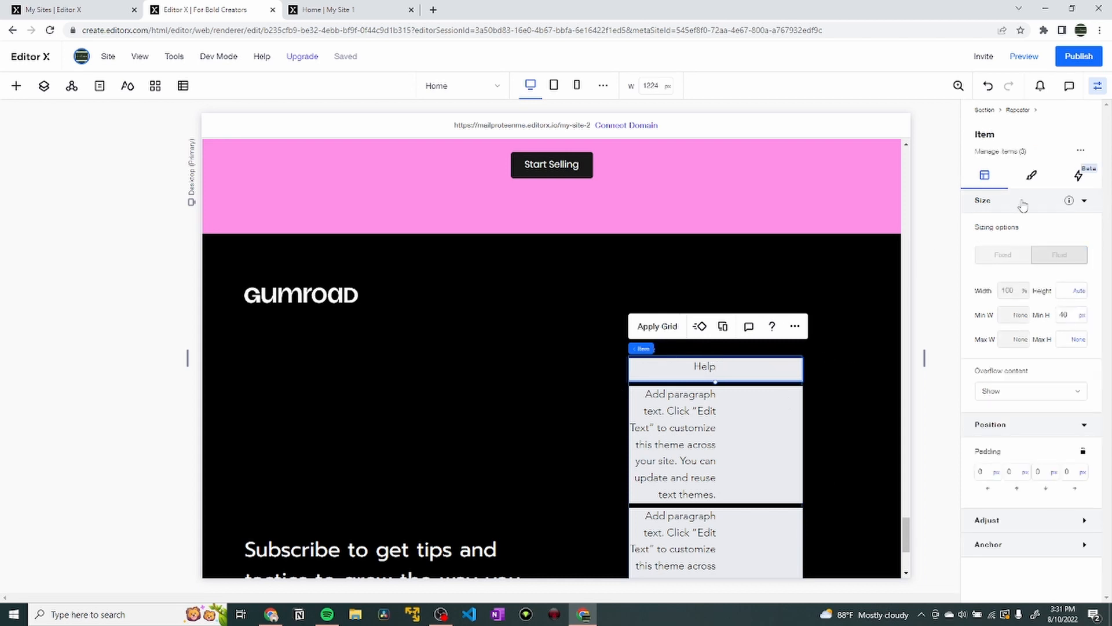
click(1029, 177)
click(984, 249)
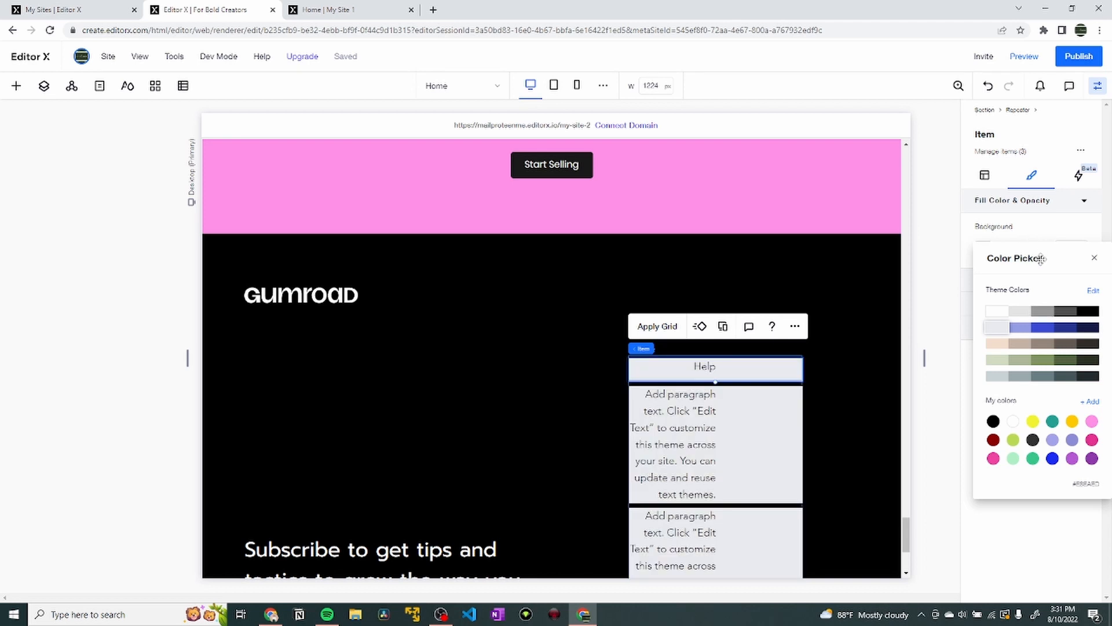
click(1094, 258)
drag(1014, 257, 867, 254)
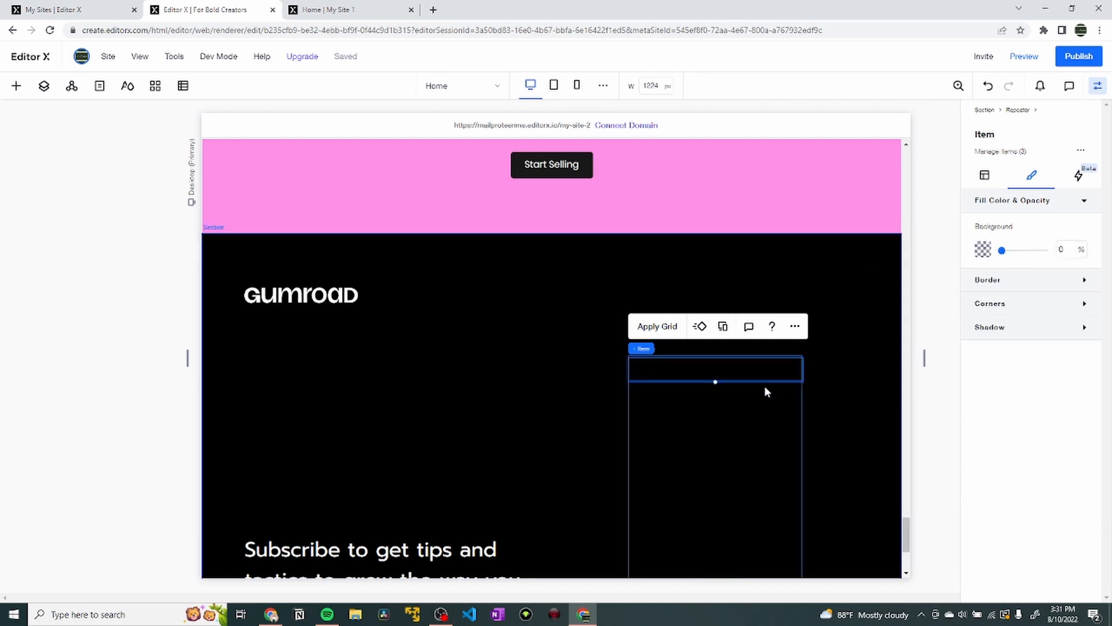
Color the first repeater item's Help text white (#FFFFFF) and align it left.
click(707, 366)
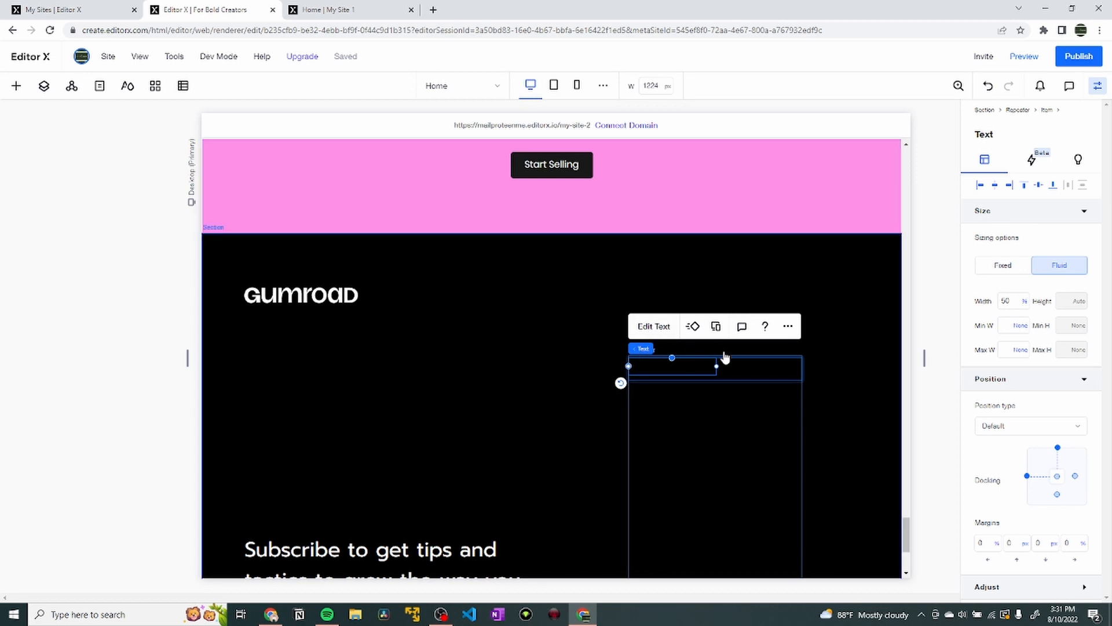
double_click(725, 364)
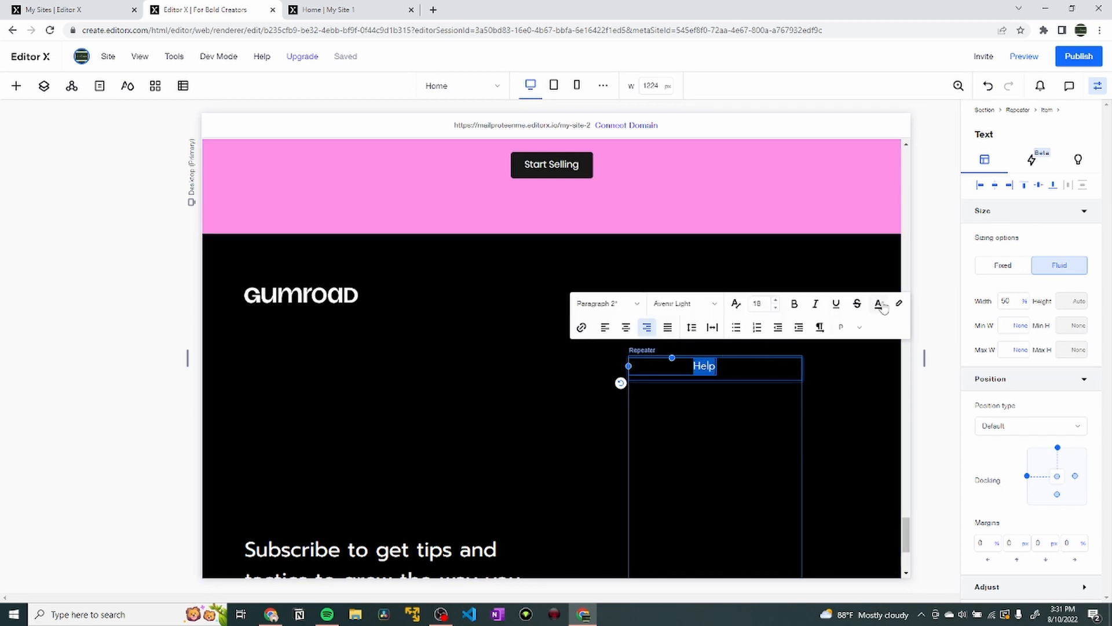
click(879, 304)
click(840, 384)
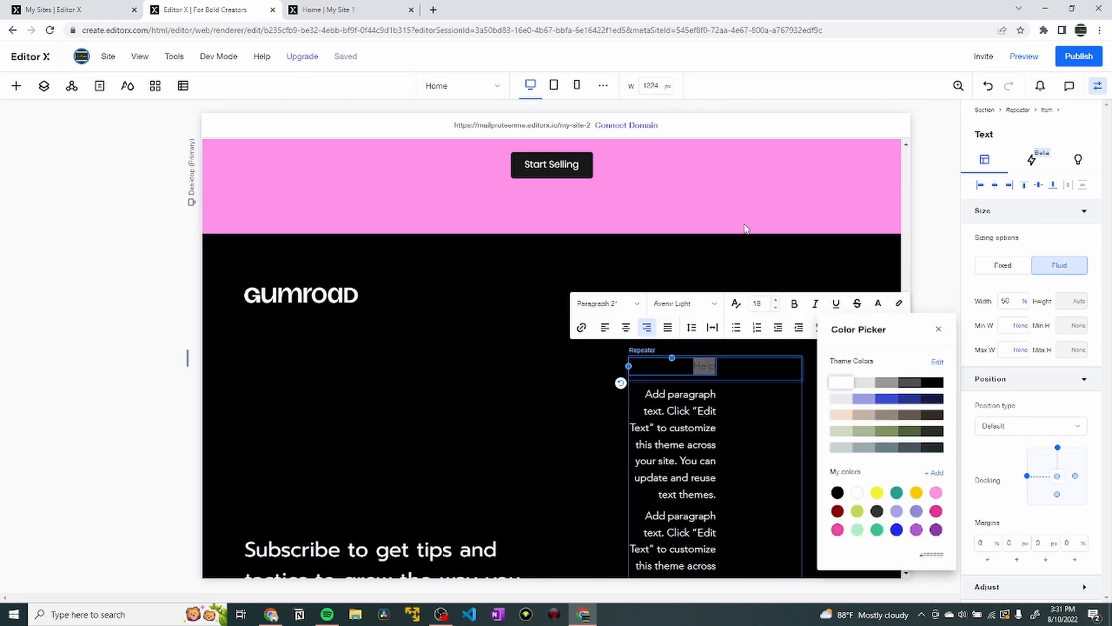
click(693, 435)
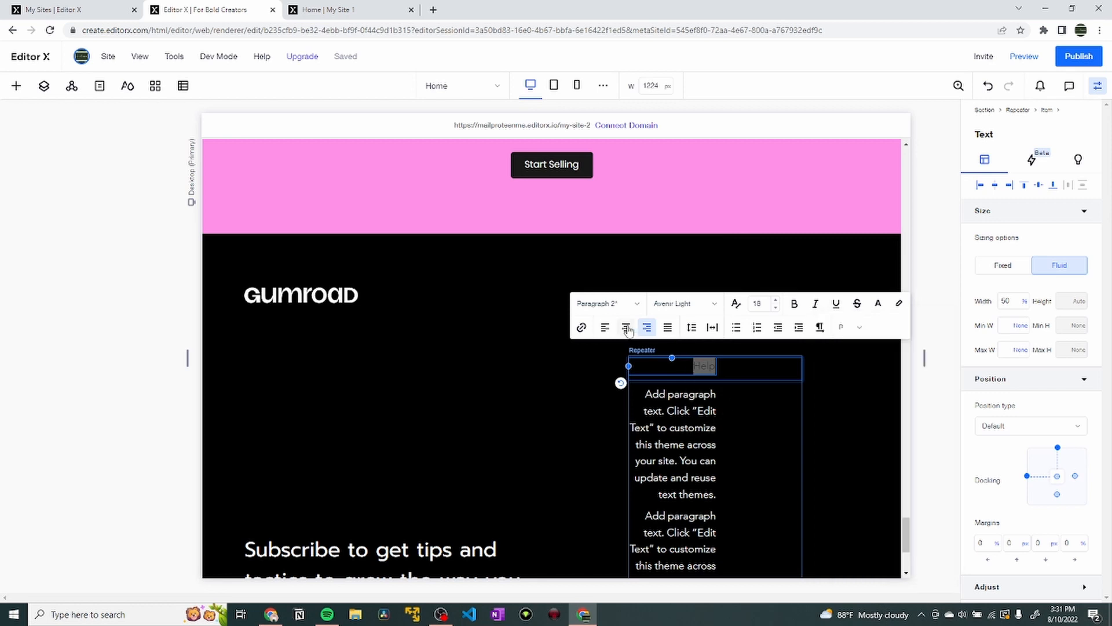
click(625, 328)
click(605, 327)
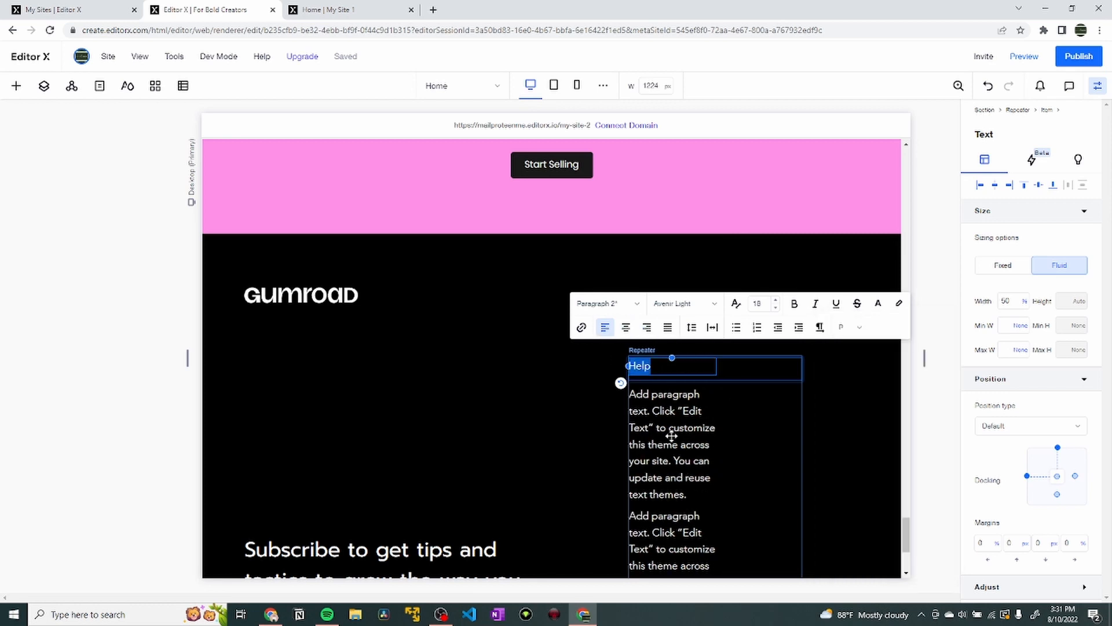
Replace the placeholder paragraphs in the second and third repeater items with "Help".
click(674, 418)
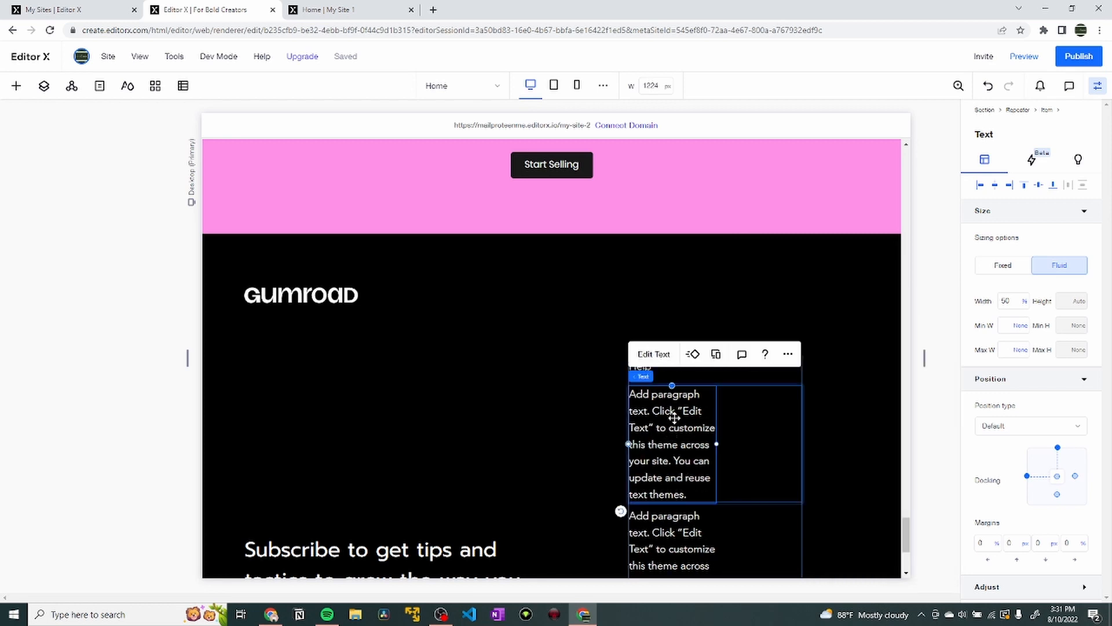
click(653, 354)
text(Help)
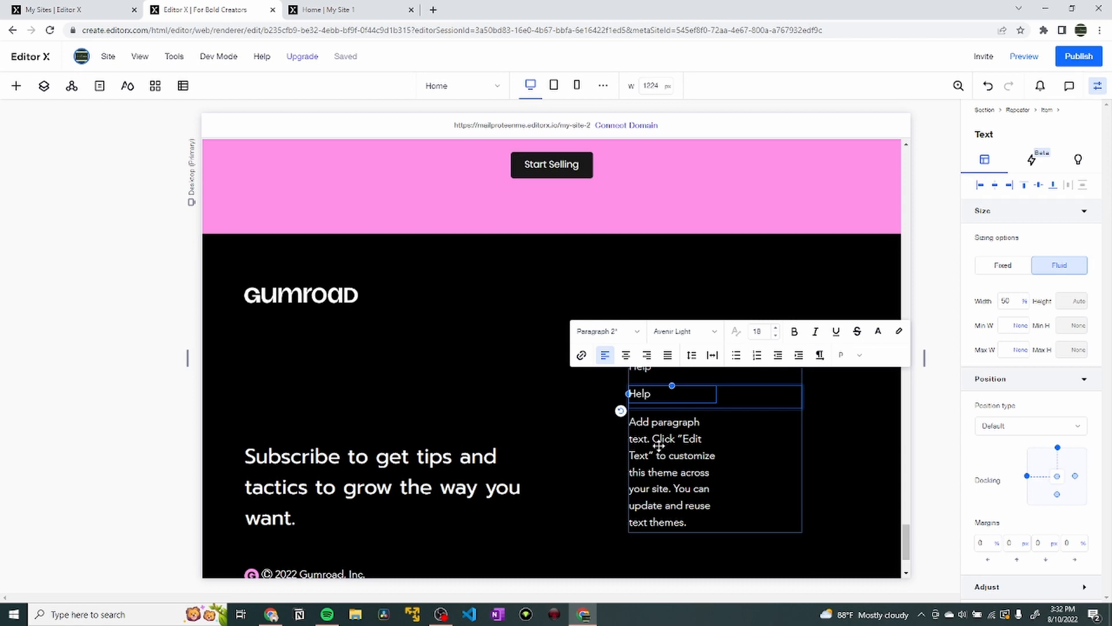
click(658, 442)
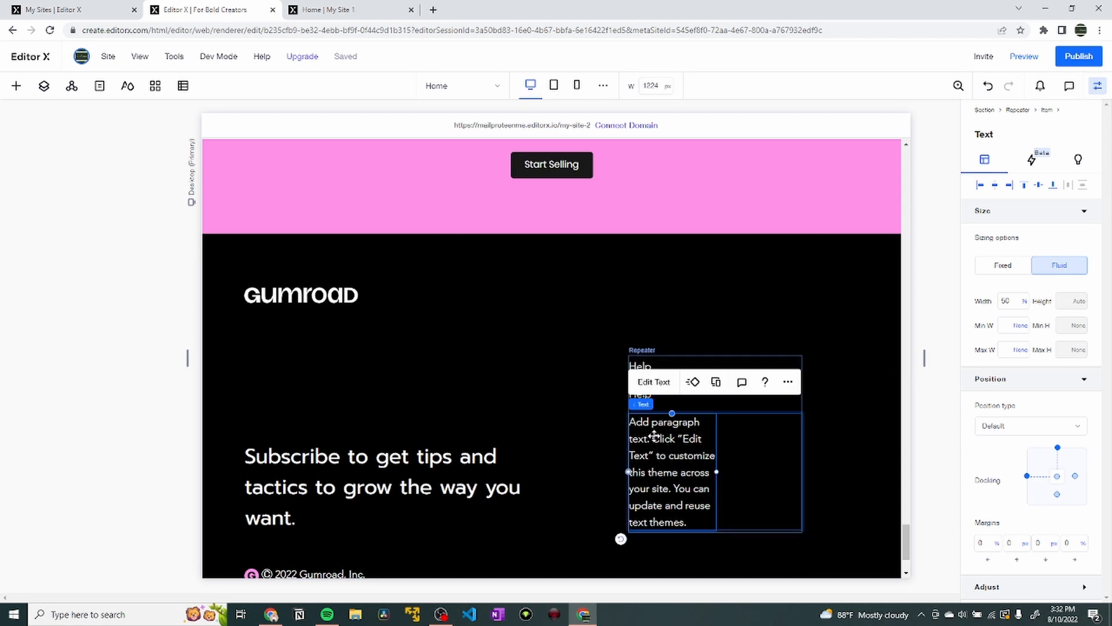
click(653, 380)
text(Help)
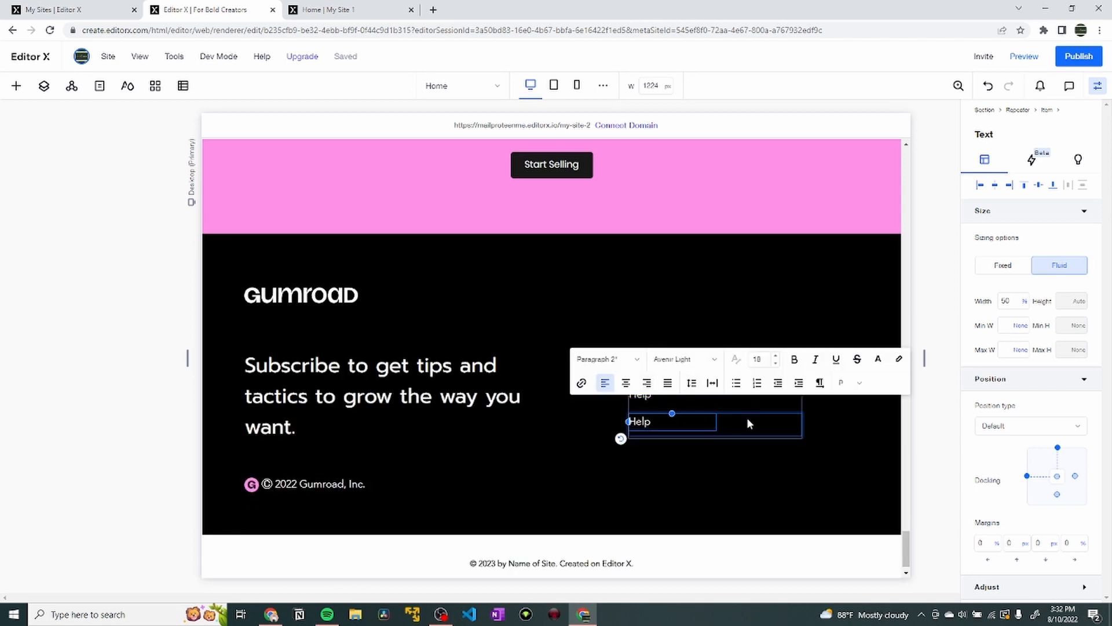
Set the middle repeater item's height limit to None.
click(735, 406)
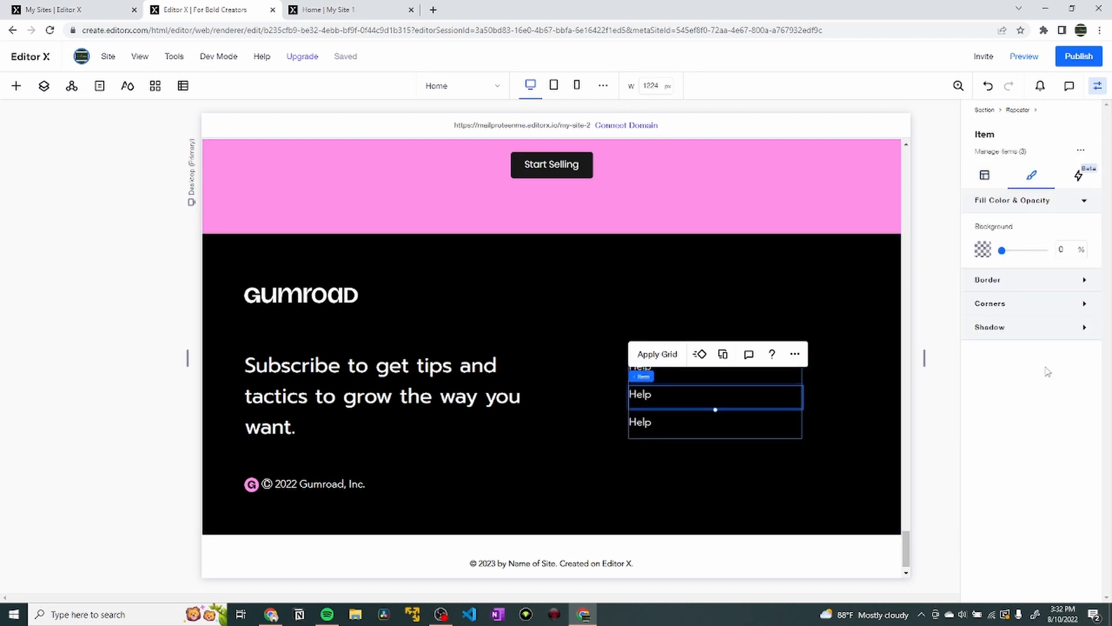
click(985, 175)
click(1074, 339)
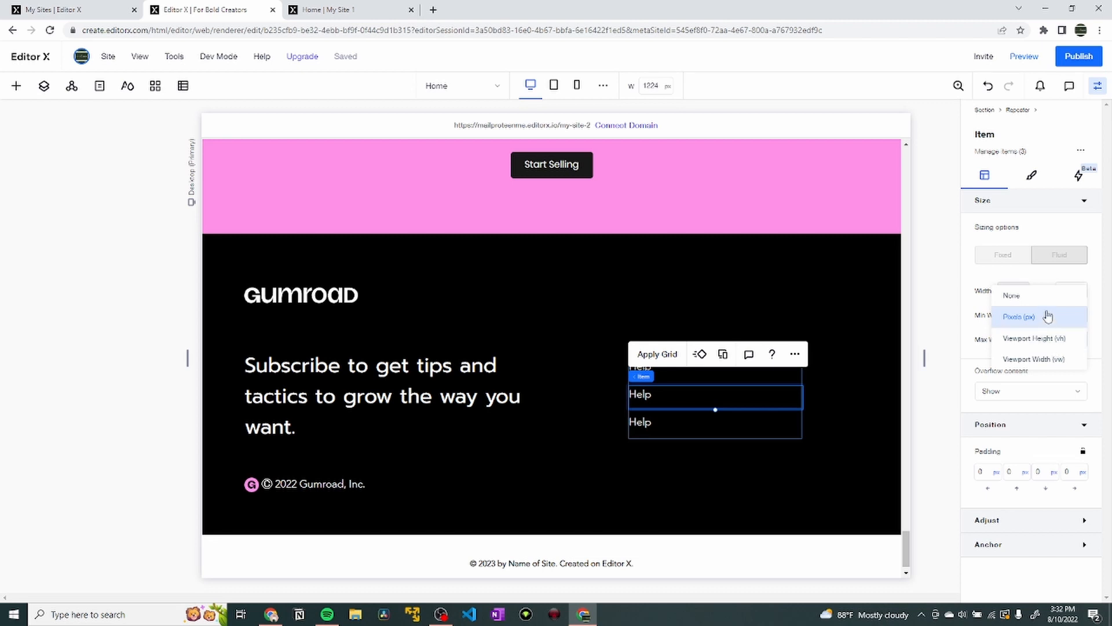
click(1037, 296)
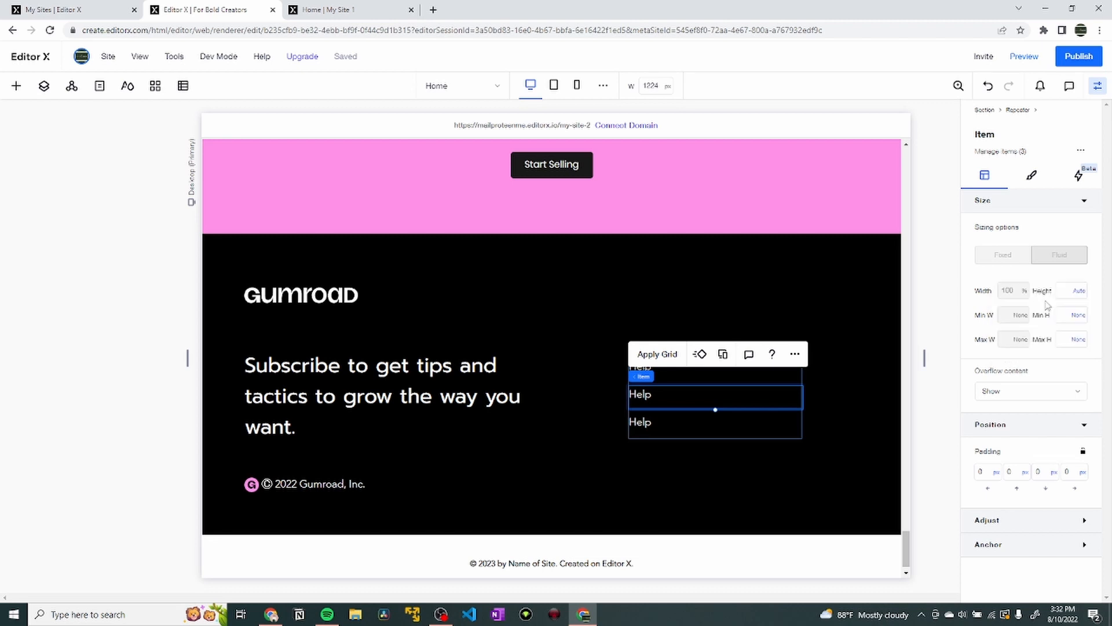
click(746, 333)
Move the Help repeater flush against the upper-left corner of its grid cell beside the subscribe heading.
click(644, 407)
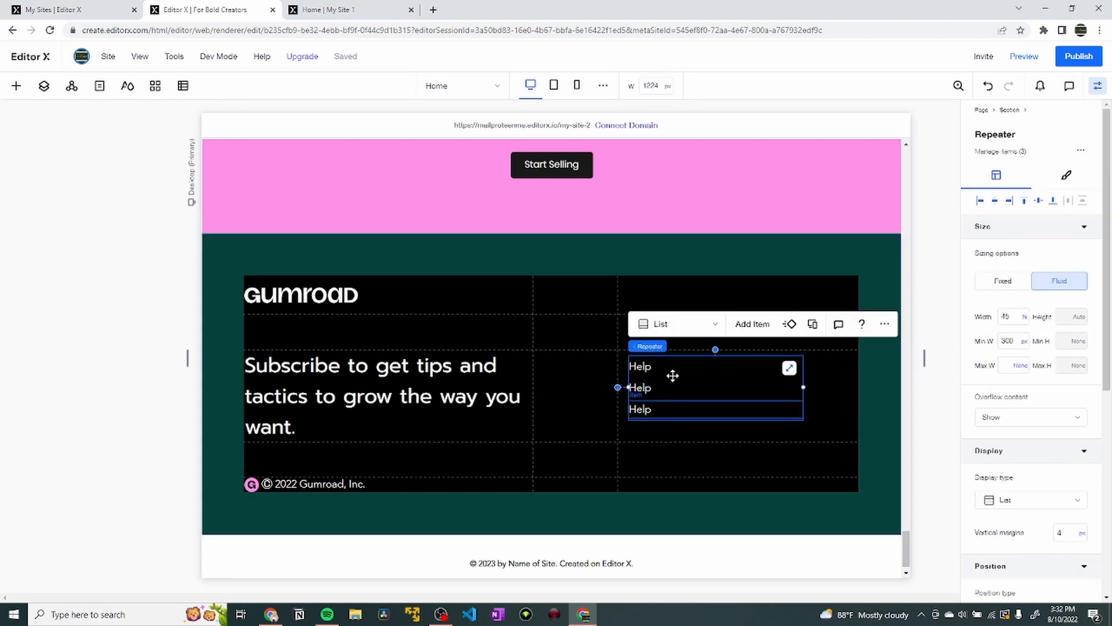
drag(670, 375, 667, 369)
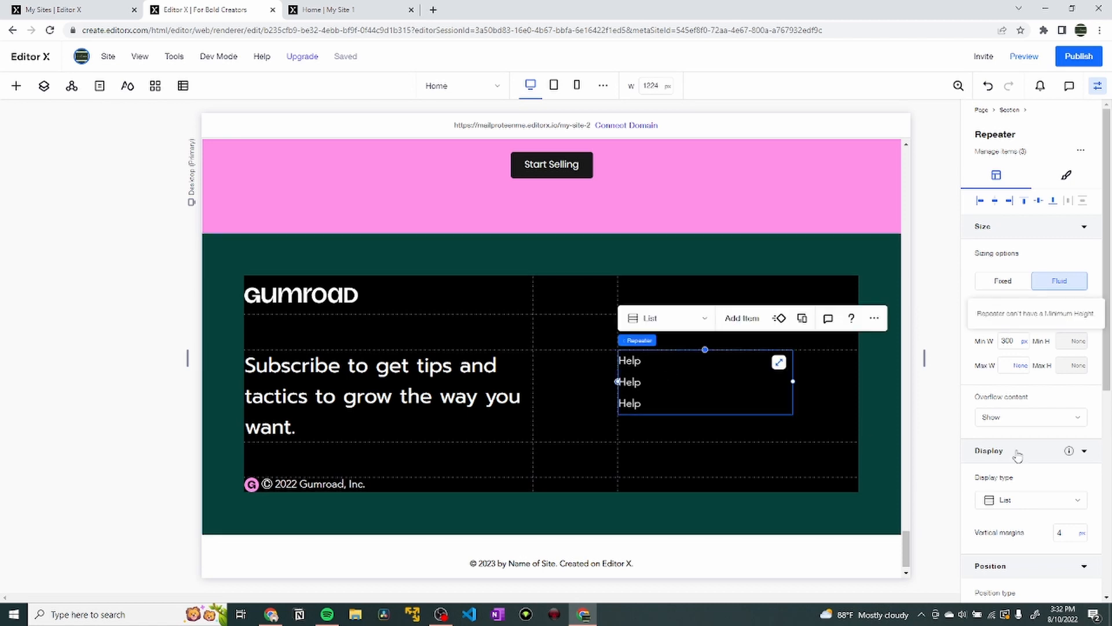
scroll(1032, 481, down, 3)
scroll(1041, 558, down, 3)
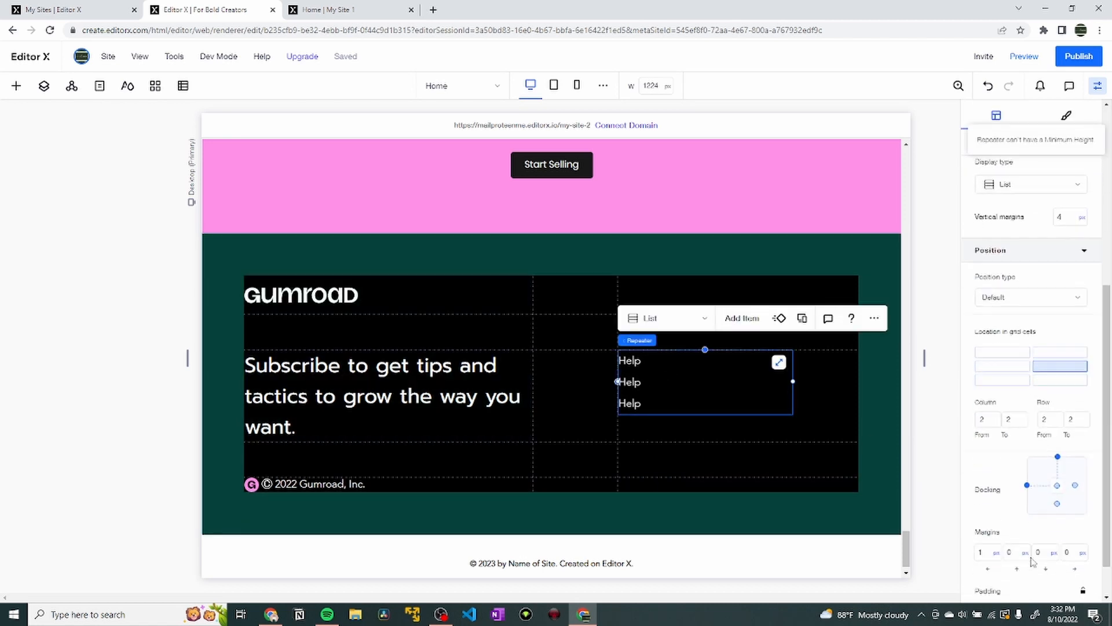
click(988, 521)
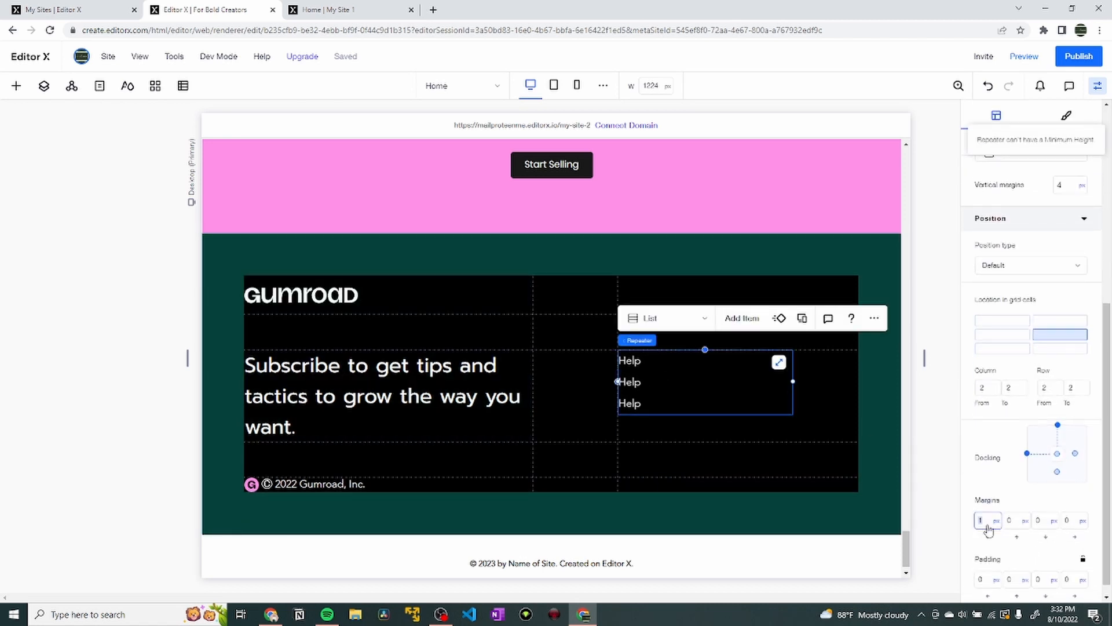
Try to paste the copied "Sell anything" text into the Help repeater.
click(622, 405)
key(ctrl+v)
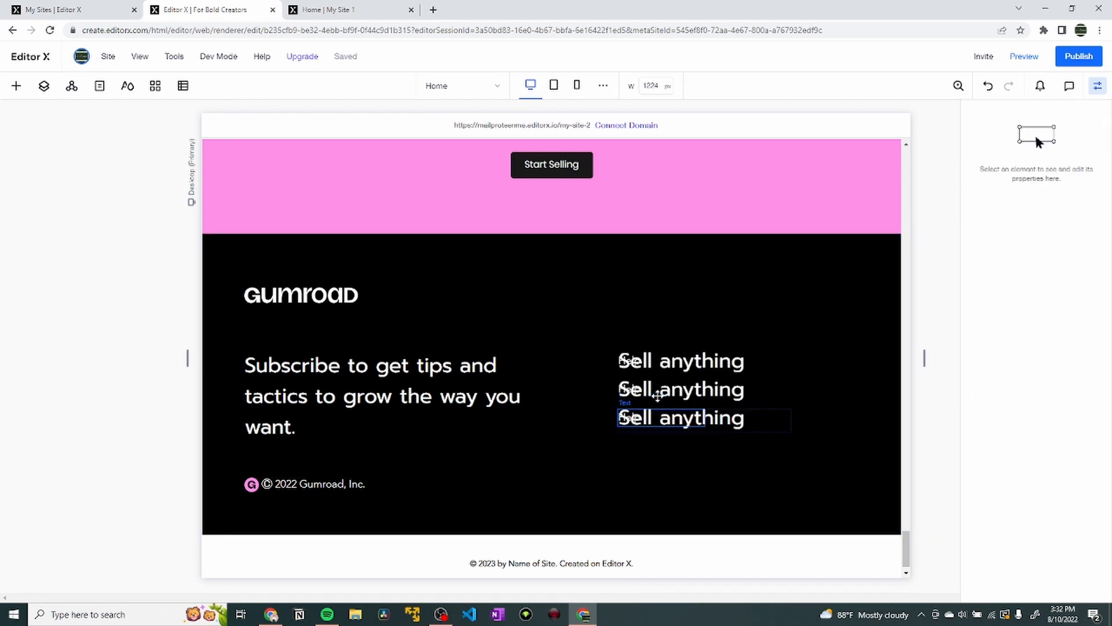
key(ctrl+v)
click(658, 393)
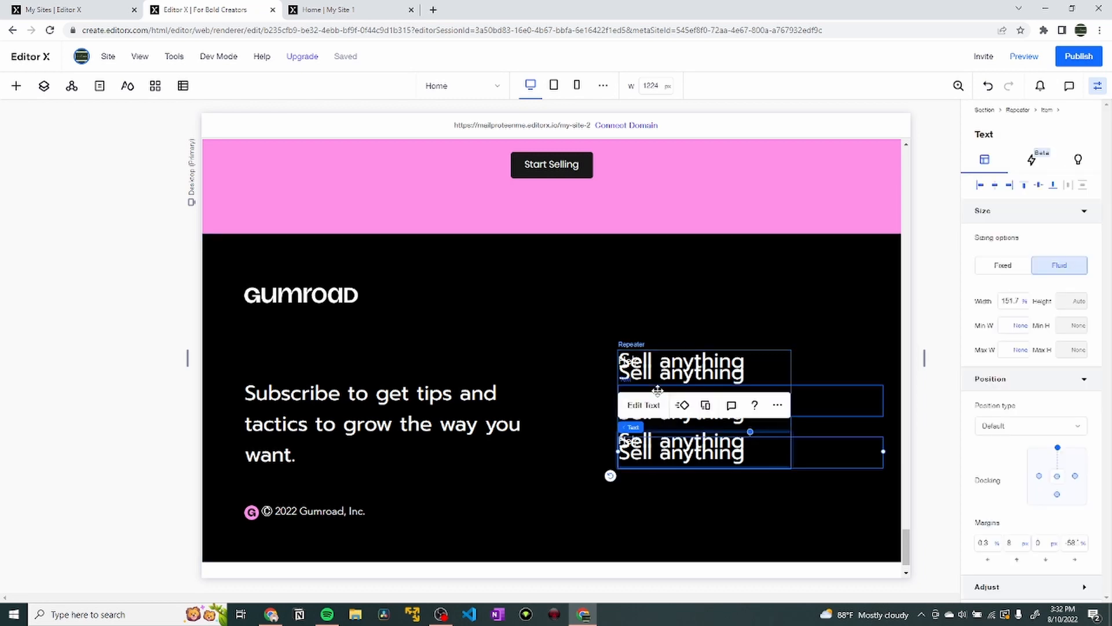
key(ctrl+z)
key(ctrl+z)
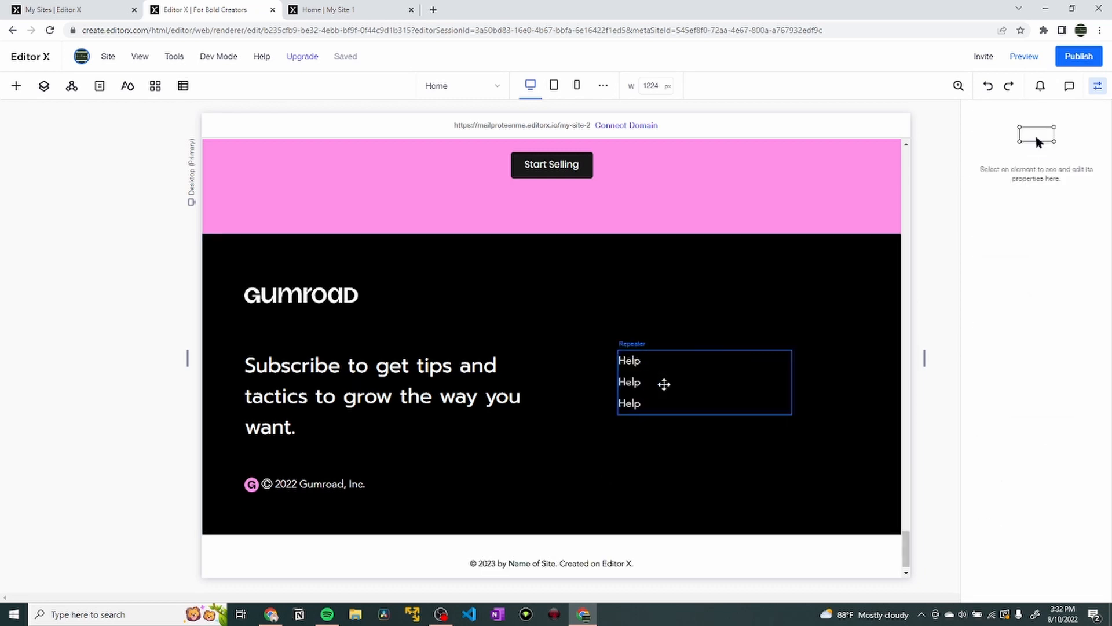
Try to duplicate the Help text in the third repeater item to form a second column.
click(634, 406)
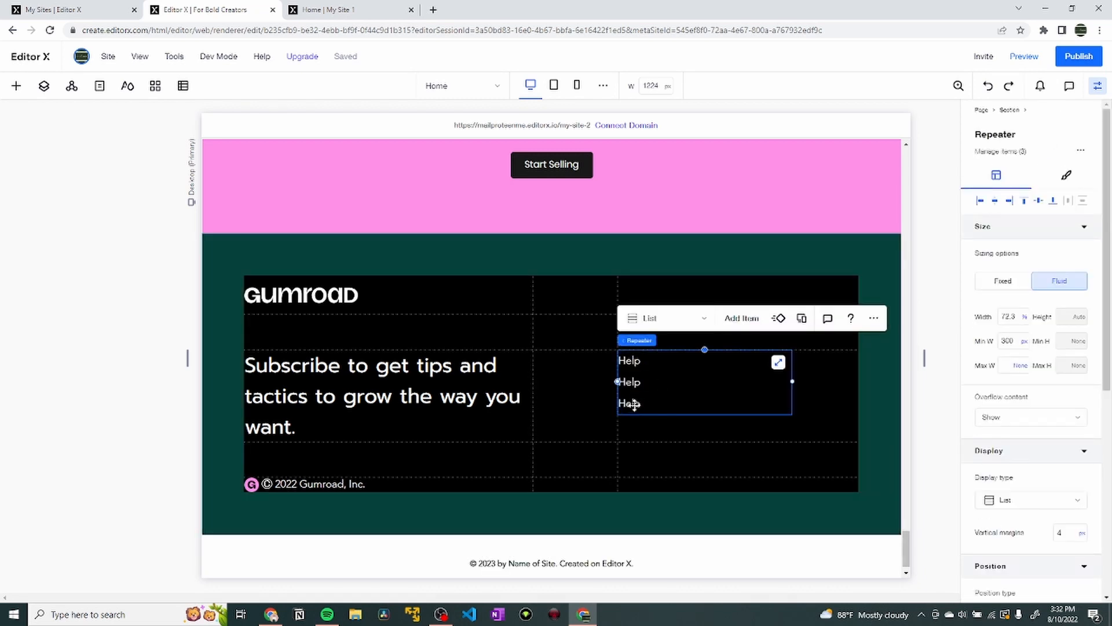
click(636, 404)
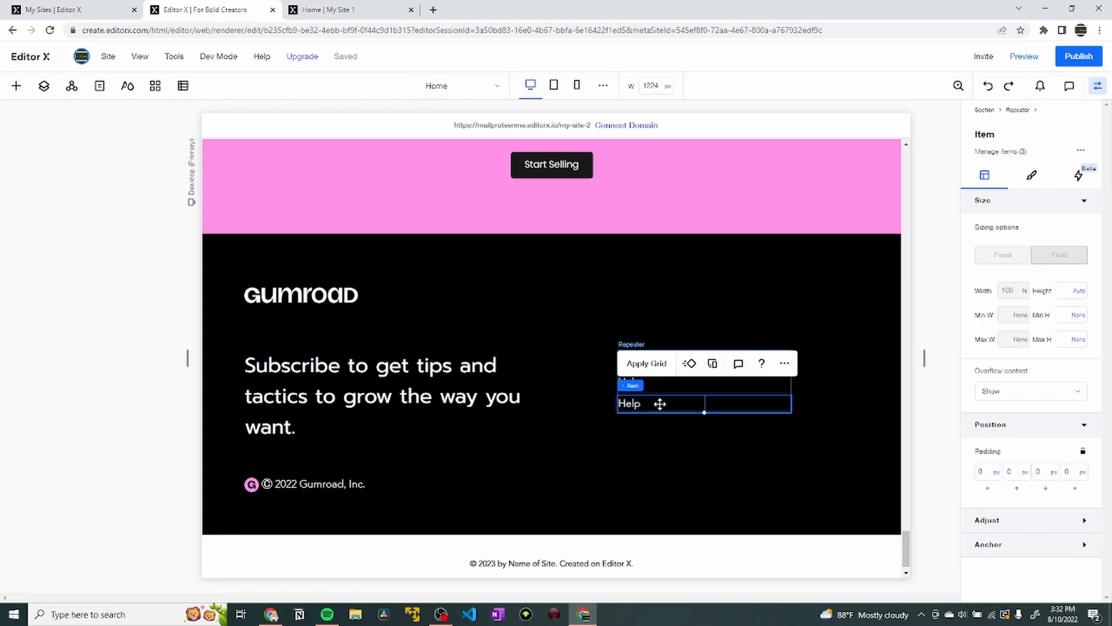
click(685, 403)
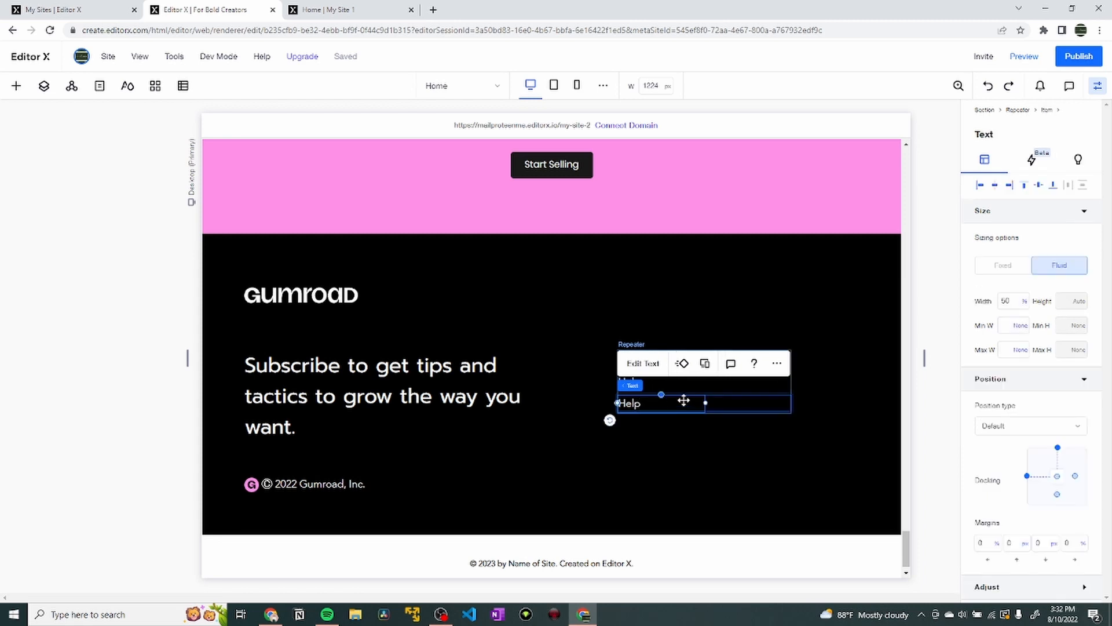
key(ctrl+z)
key(ctrl+z)
key(ctrl+z)
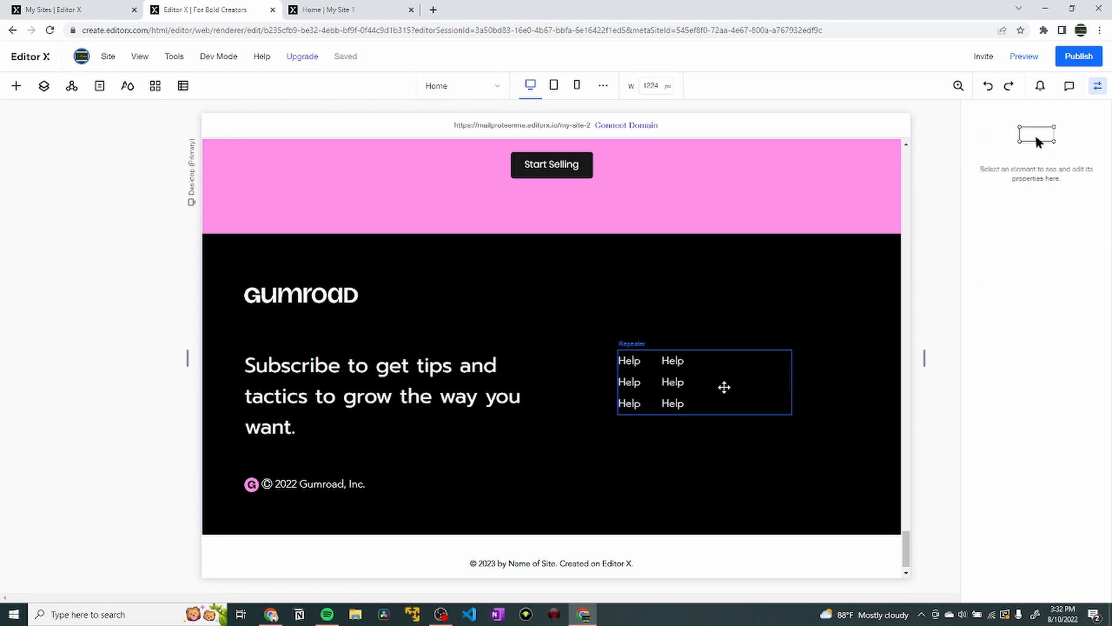
click(722, 384)
key(ctrl+z)
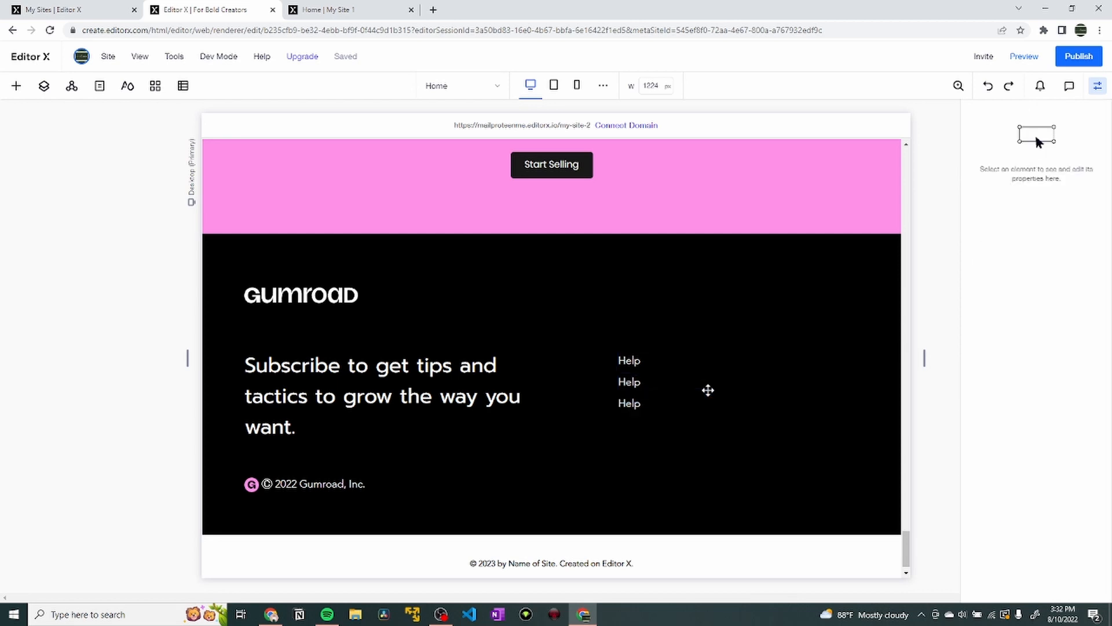
Try placing a second Help text beside the original in the middle repeater item.
click(637, 394)
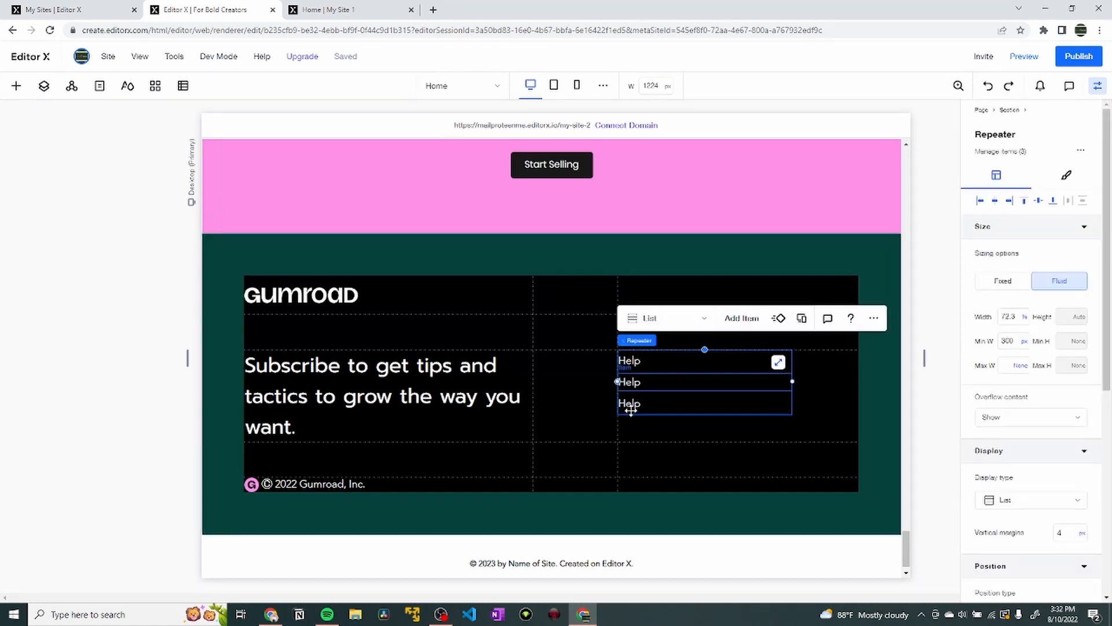
click(661, 402)
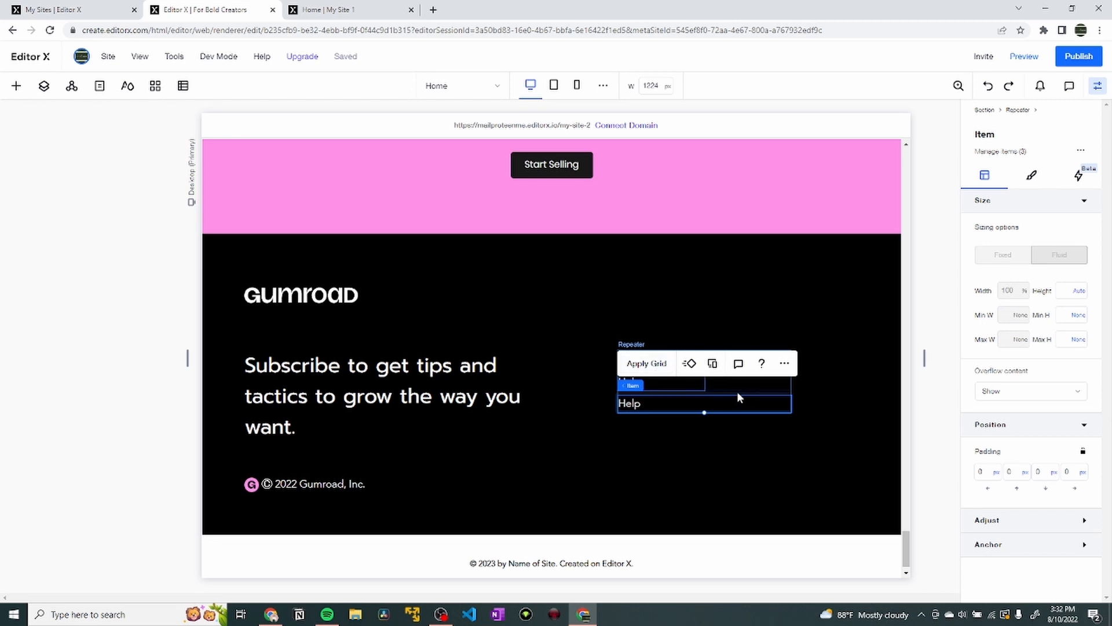
click(778, 386)
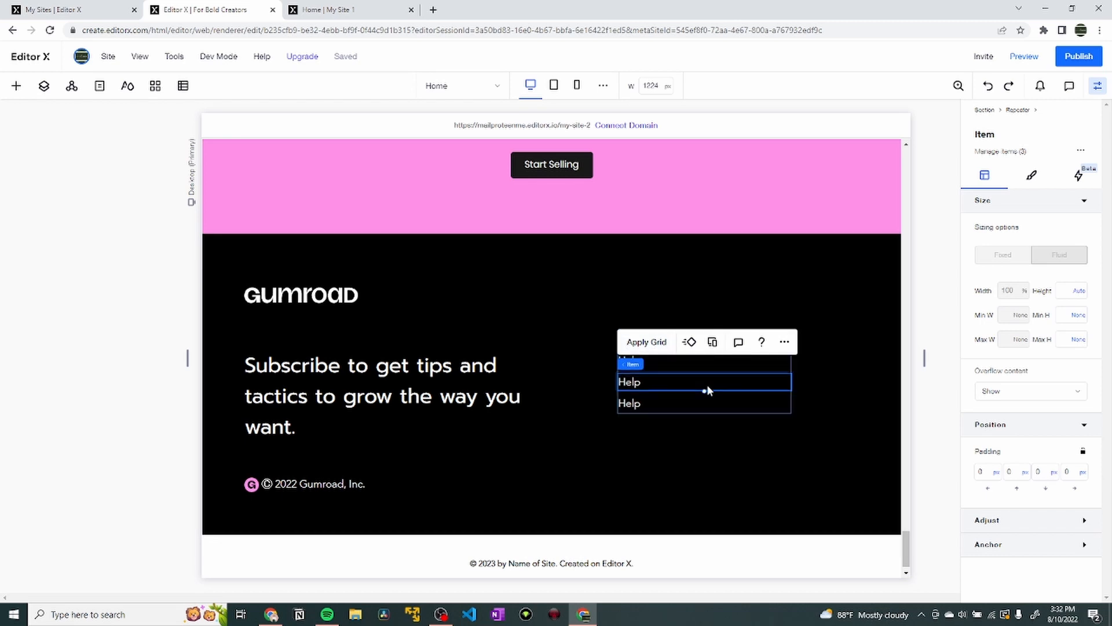
key(ctrl+y)
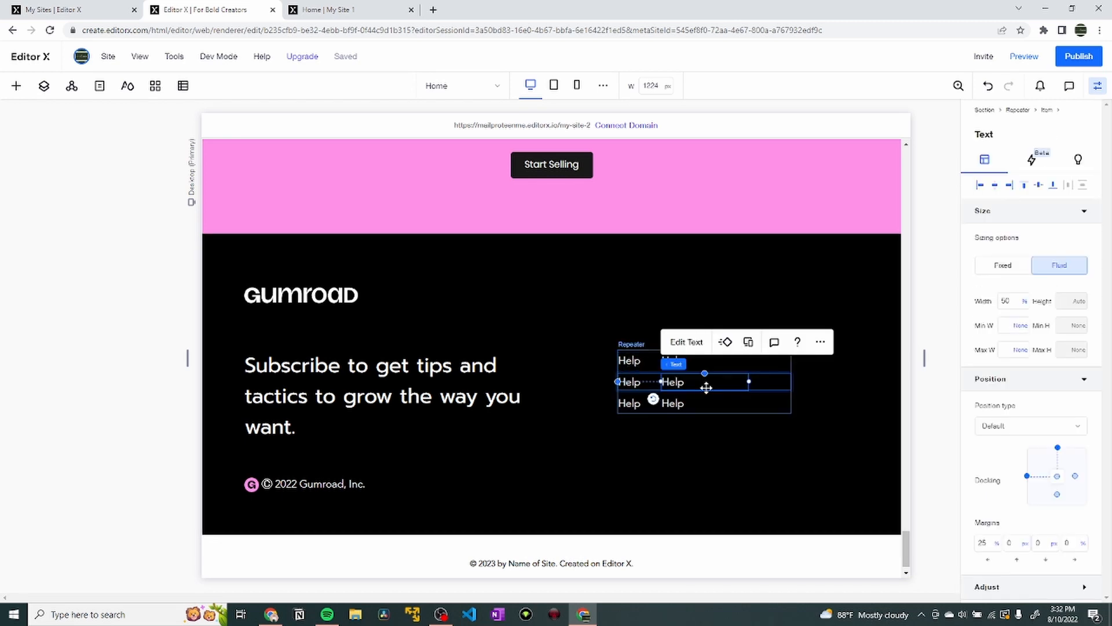
key(ctrl+z)
Extend the Help repeater to five items.
click(627, 347)
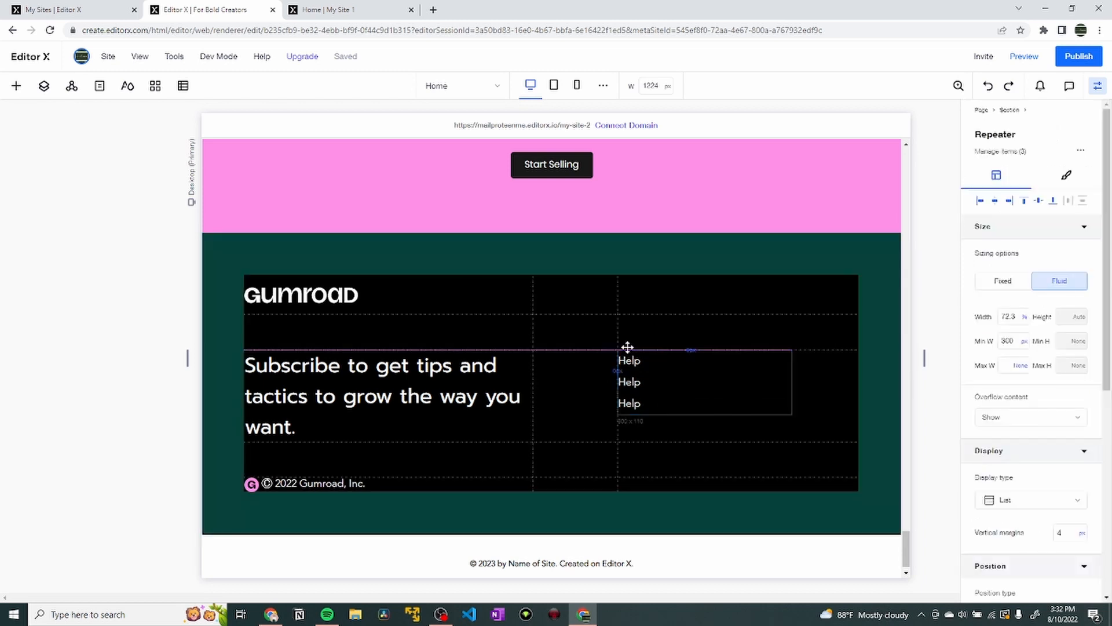
drag(628, 347, 628, 347)
click(744, 321)
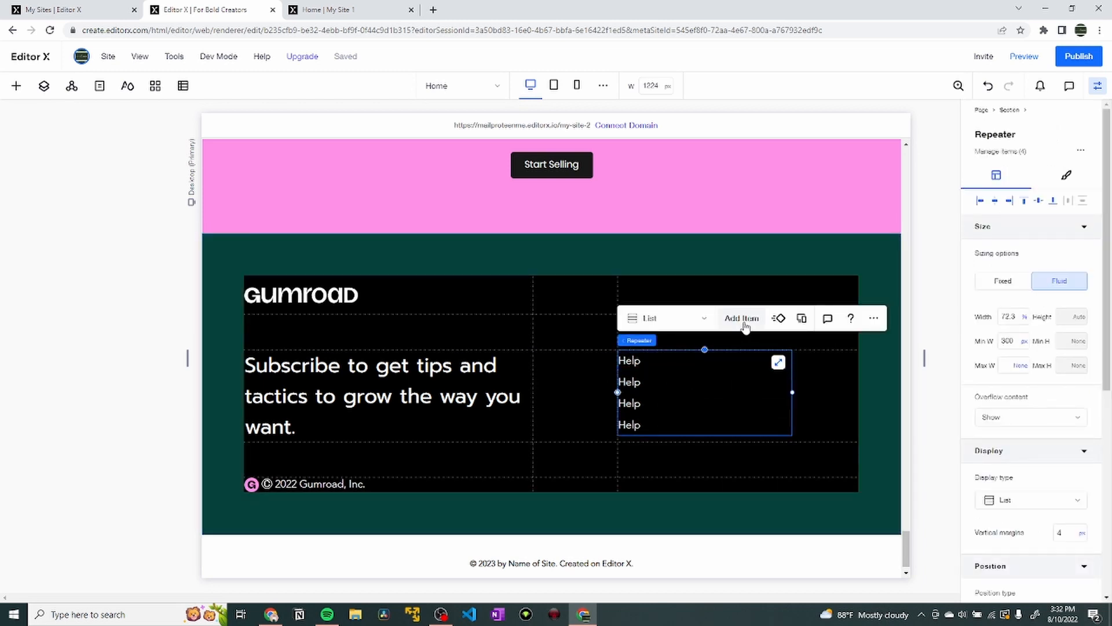
click(745, 322)
click(744, 321)
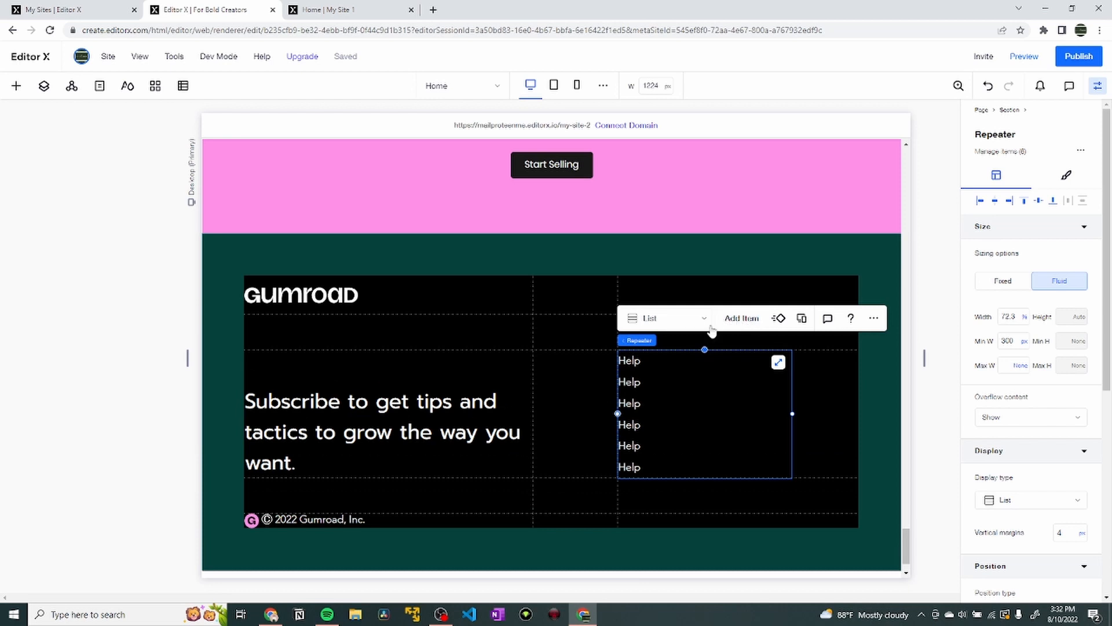
key(ctrl+z)
key(ctrl+z)
key(ctrl+z)
key(ctrl+y)
key(ctrl+y)
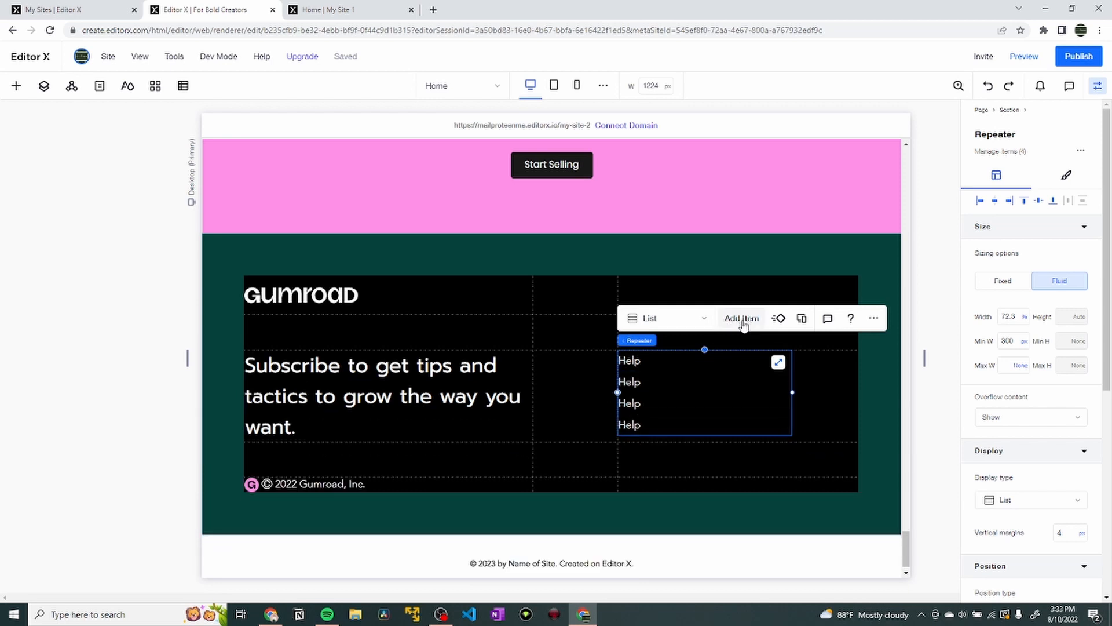
click(825, 386)
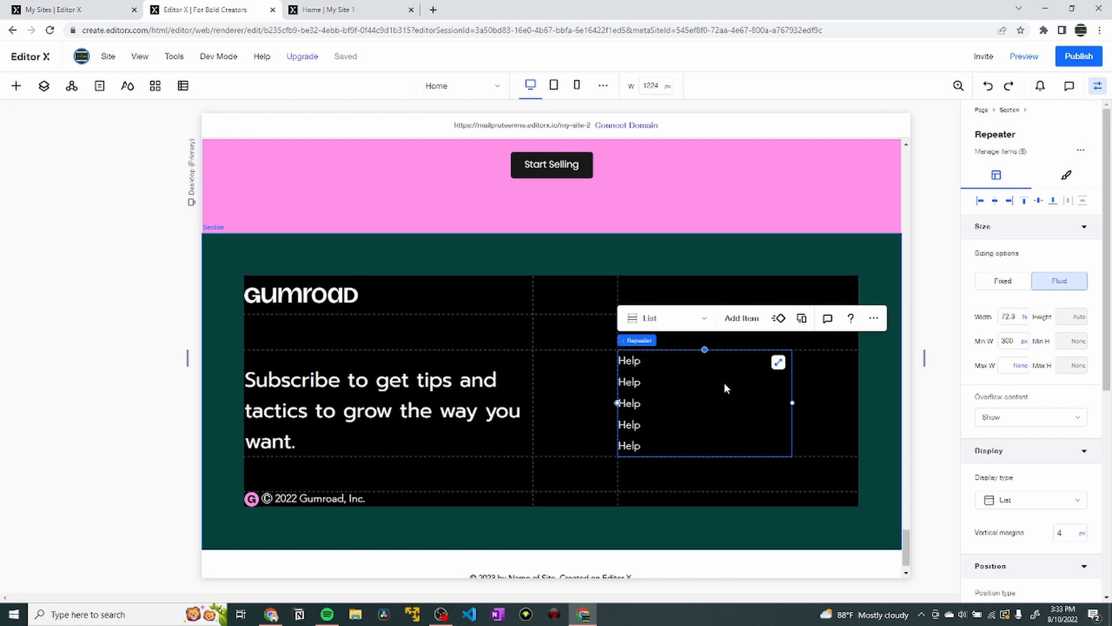
Set the Help repeater's width to 50% and its minimum width to None.
click(635, 369)
click(1009, 316)
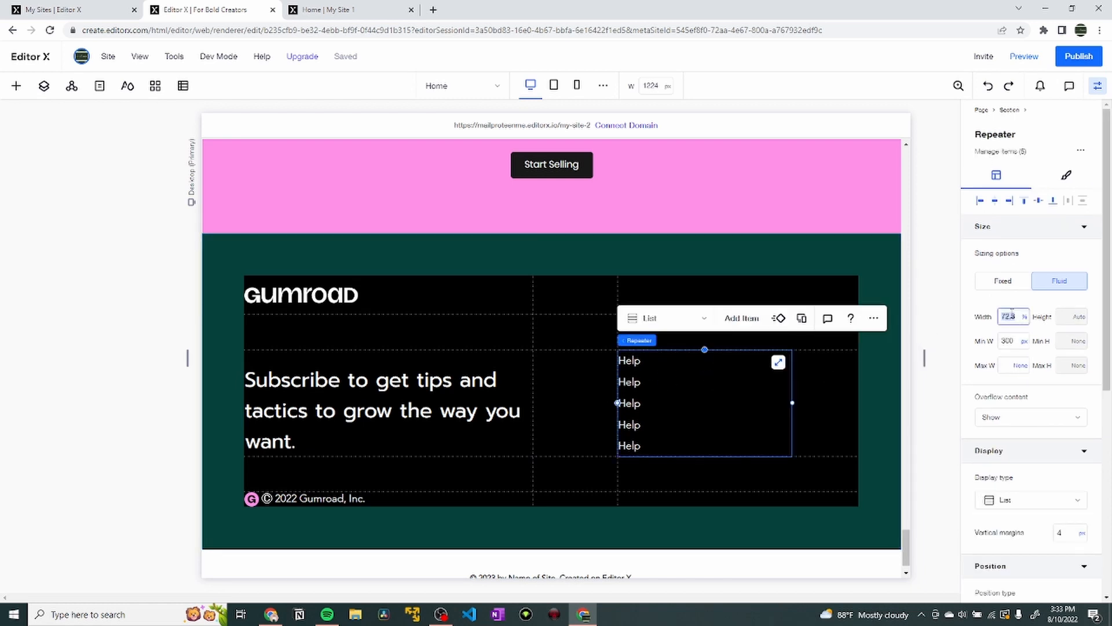
key(Return)
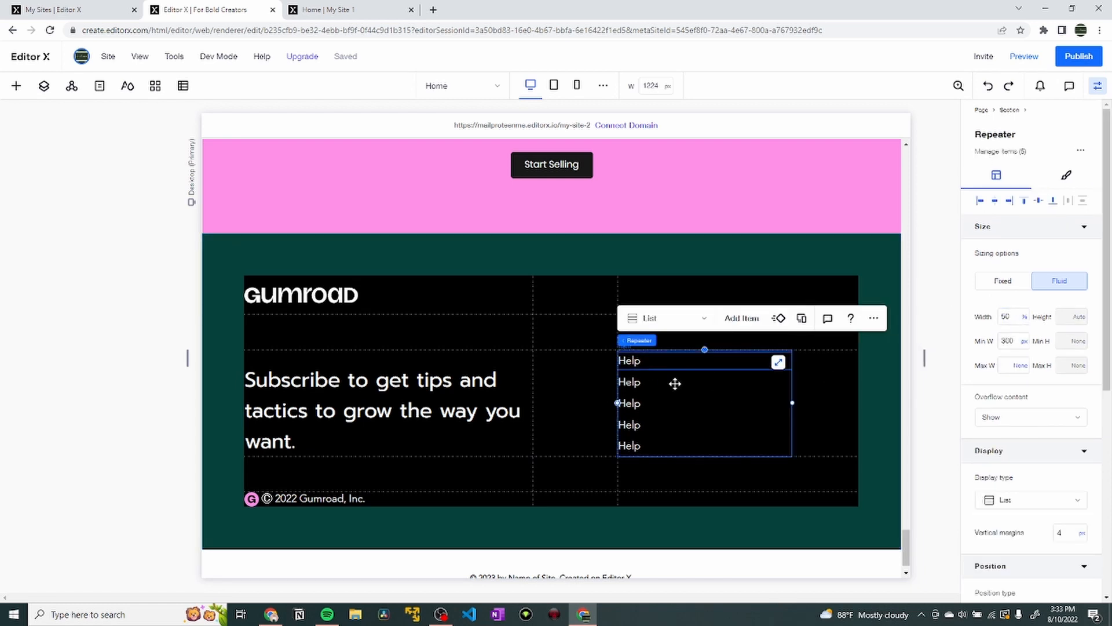
click(1024, 341)
click(972, 322)
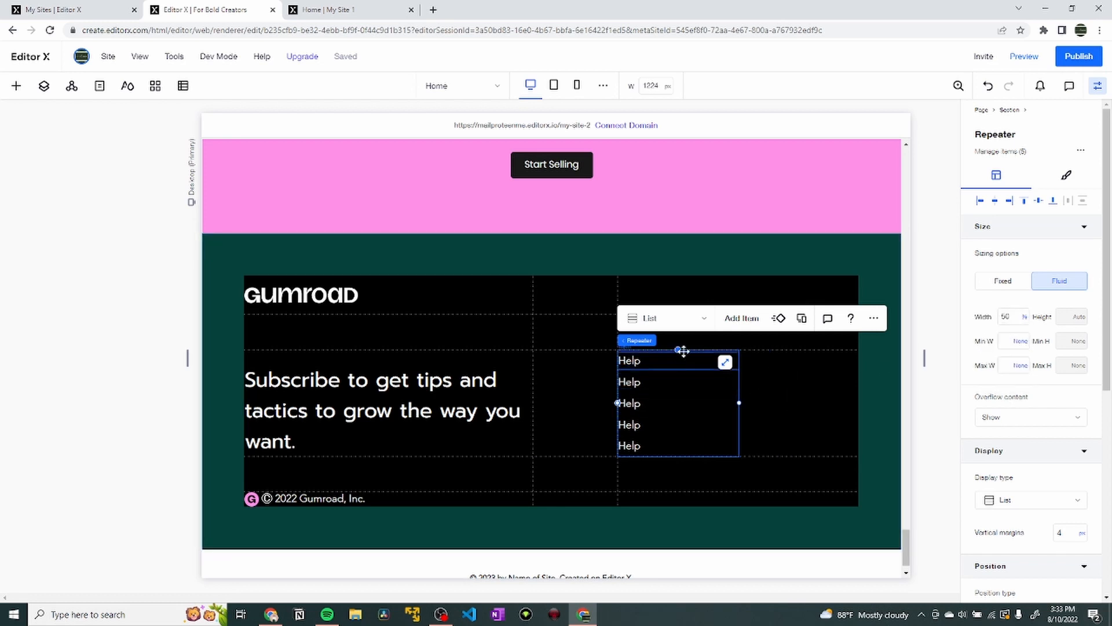
Place a copy of the Help repeater at the right edge beside the original, assigned to column 2, row 2 of the section grid.
drag(679, 360, 539, 373)
drag(758, 391, 783, 384)
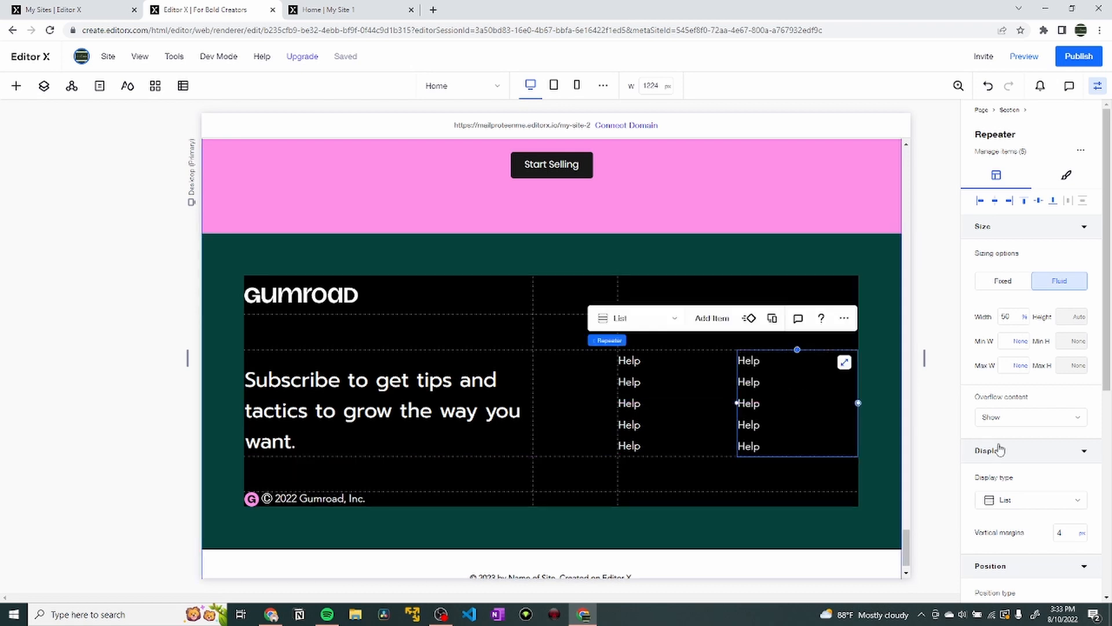
scroll(999, 449, down, 6)
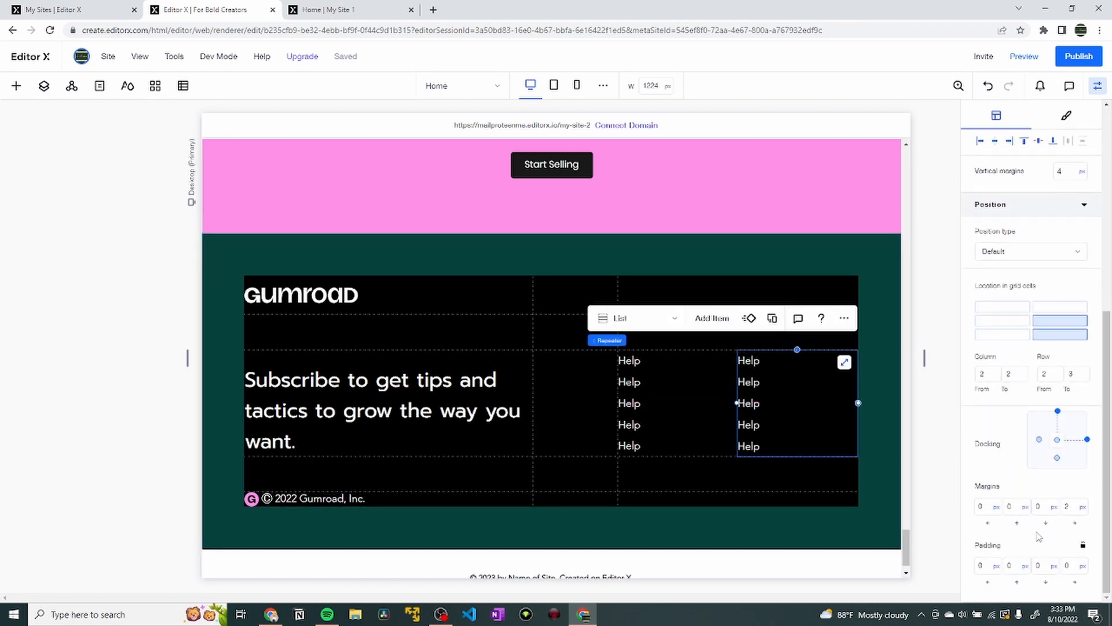
click(1066, 323)
Examine the reference page's footer, including the social icons below the Help lists, and return to the editor.
click(334, 7)
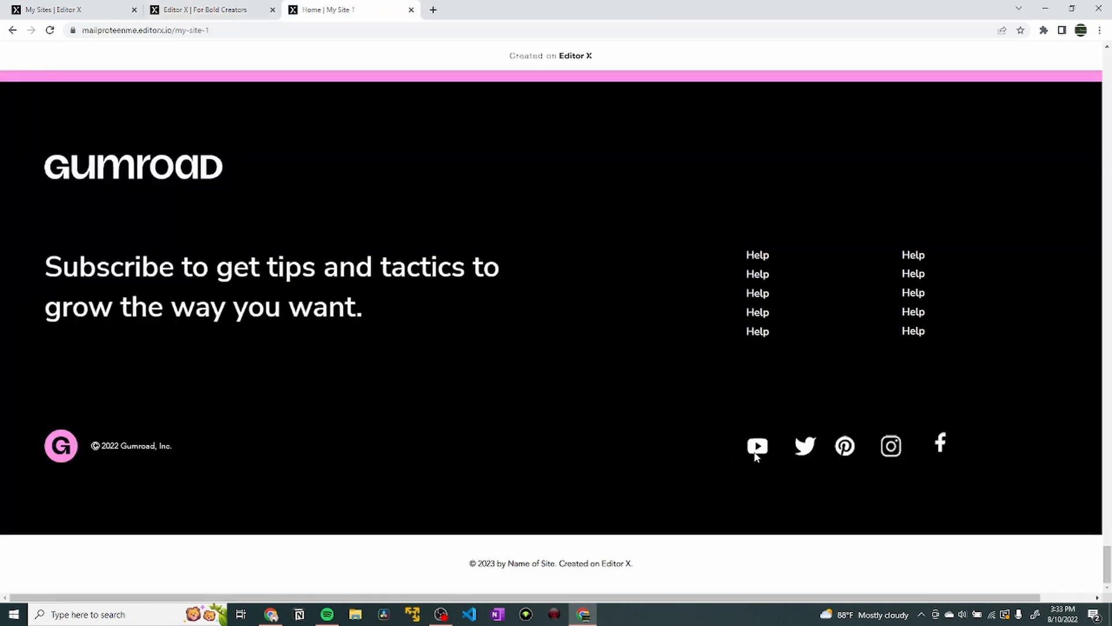
click(173, 4)
click(96, 4)
click(179, 8)
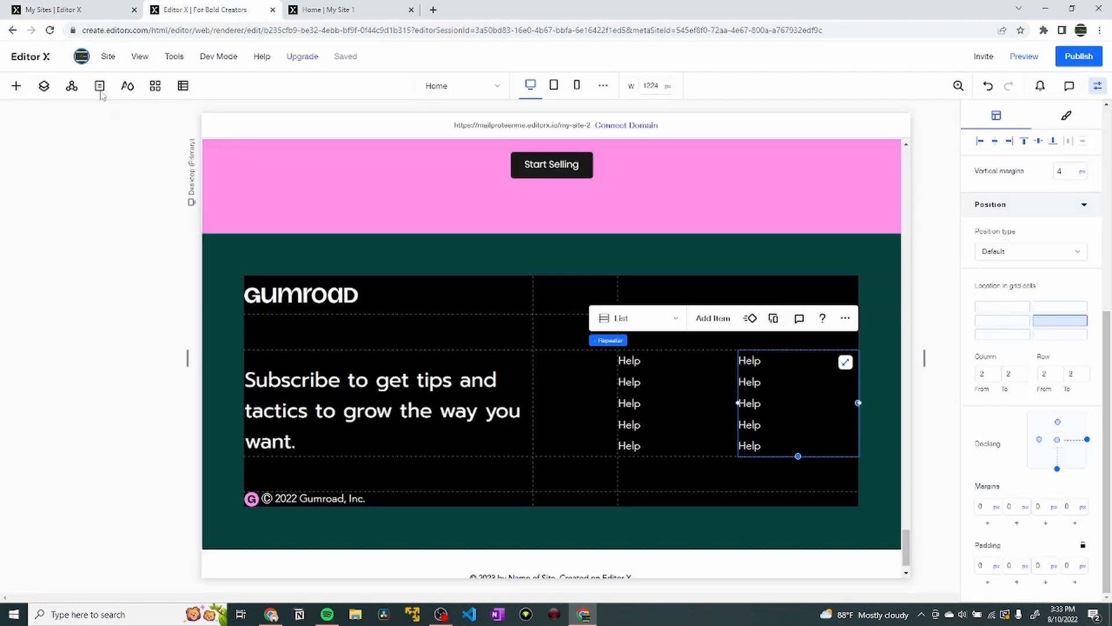
Add a container to the footer and assign it to column 2, row 3 of the section grid.
click(16, 86)
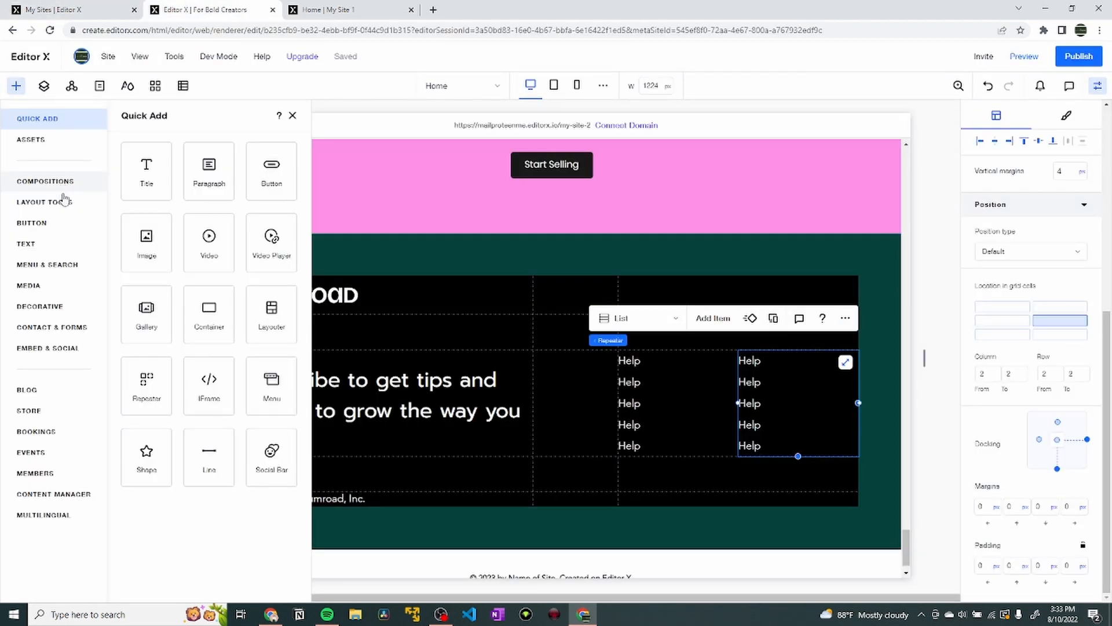
click(49, 285)
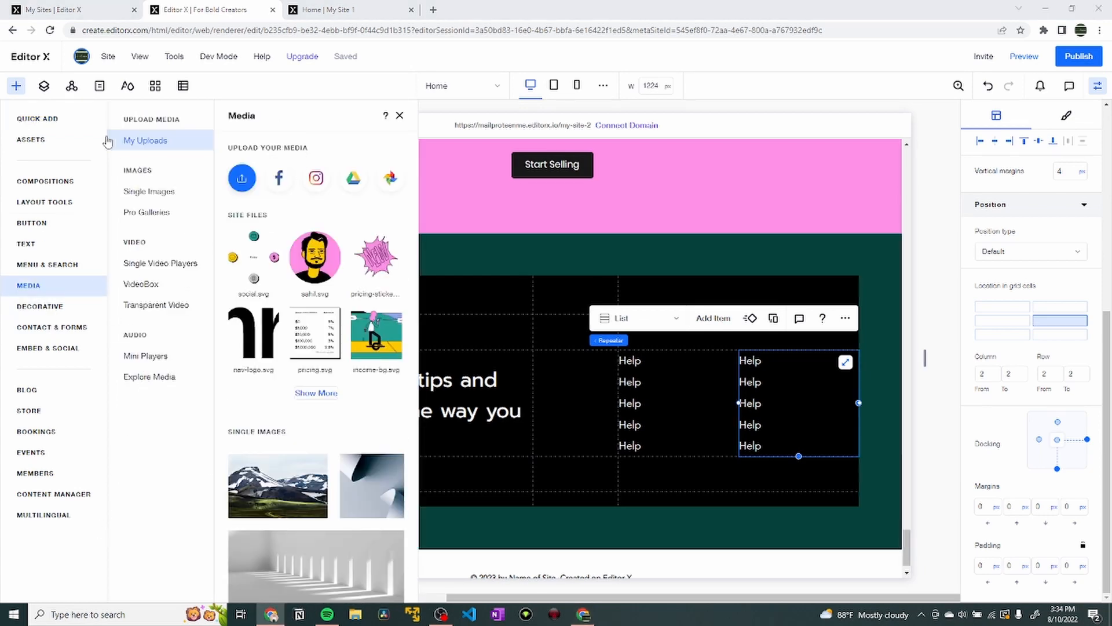
click(72, 121)
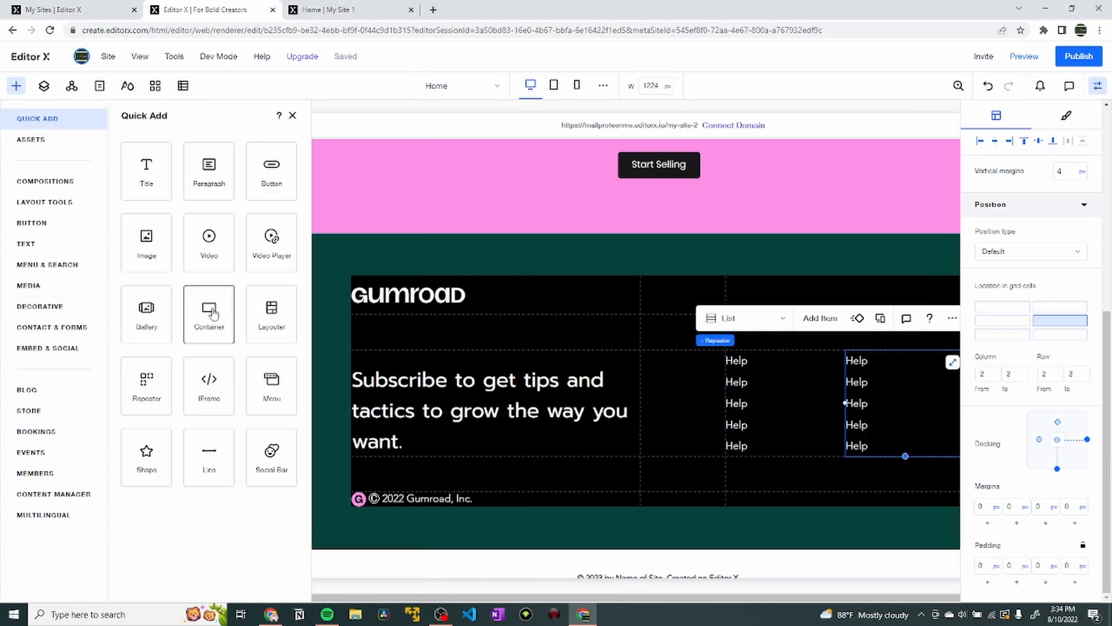
drag(209, 316, 637, 498)
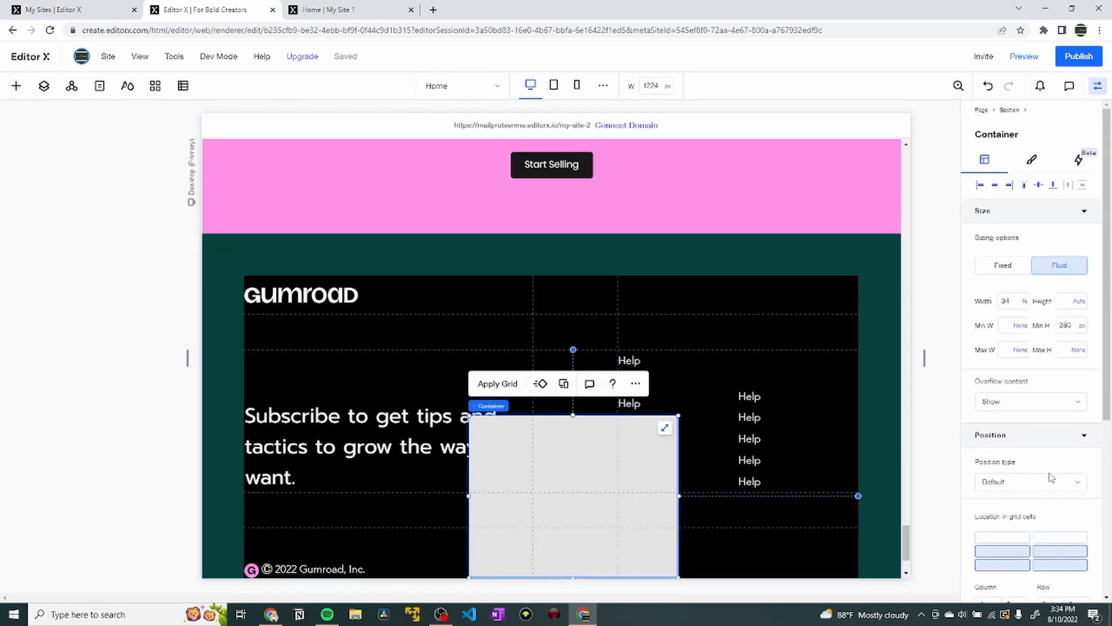
scroll(1049, 486, down, 2)
click(1005, 439)
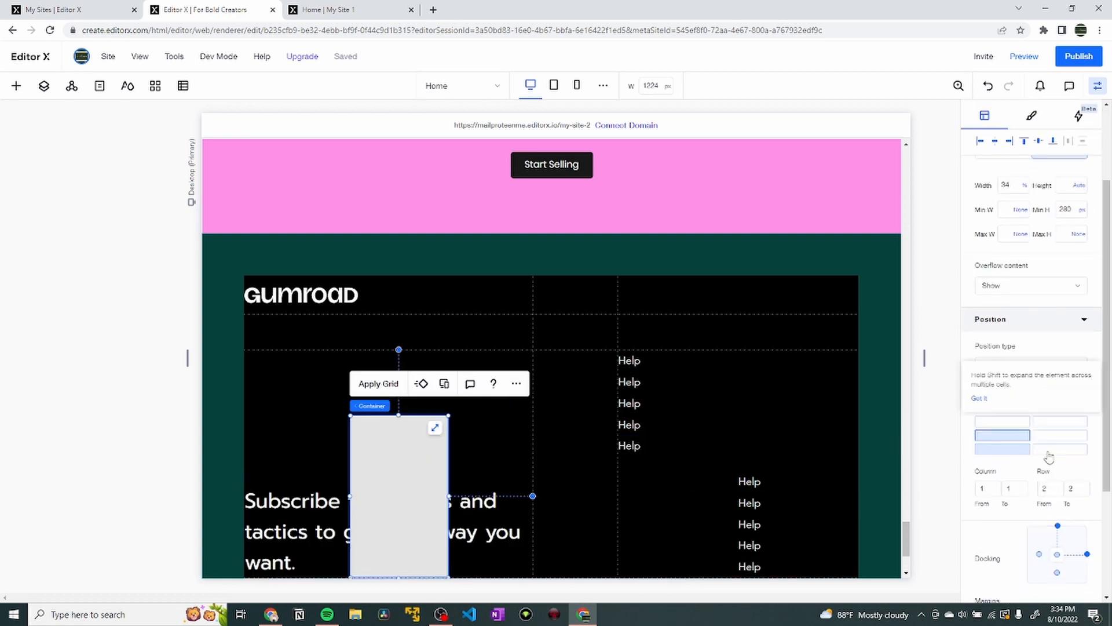
click(1049, 452)
scroll(834, 483, down, 3)
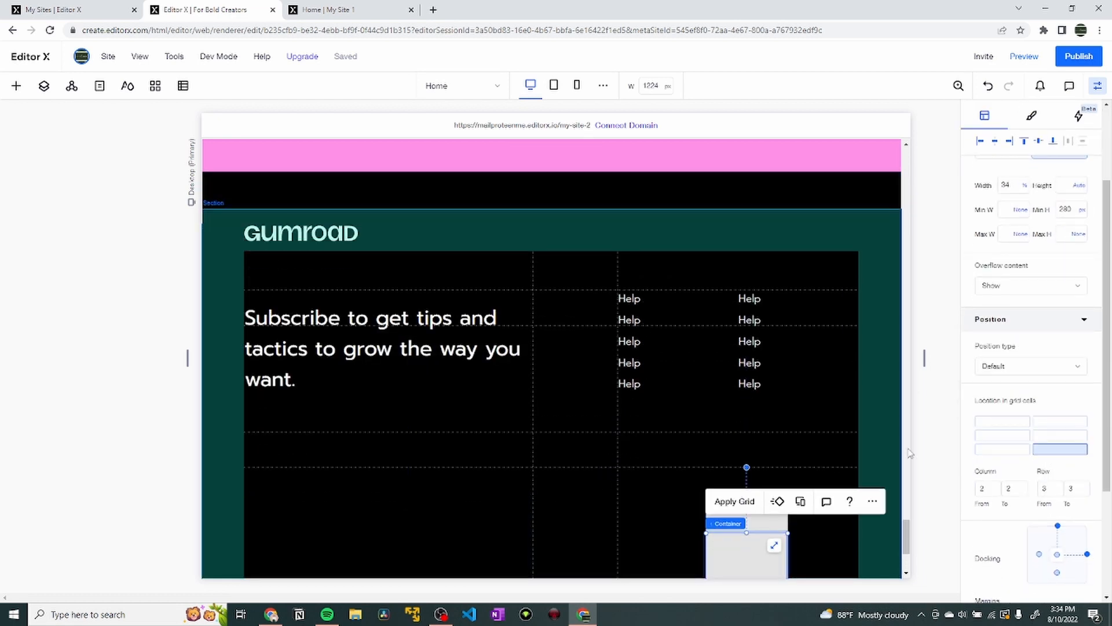
Set the container's width to 100% and its minimum height to 2805 px.
click(1008, 188)
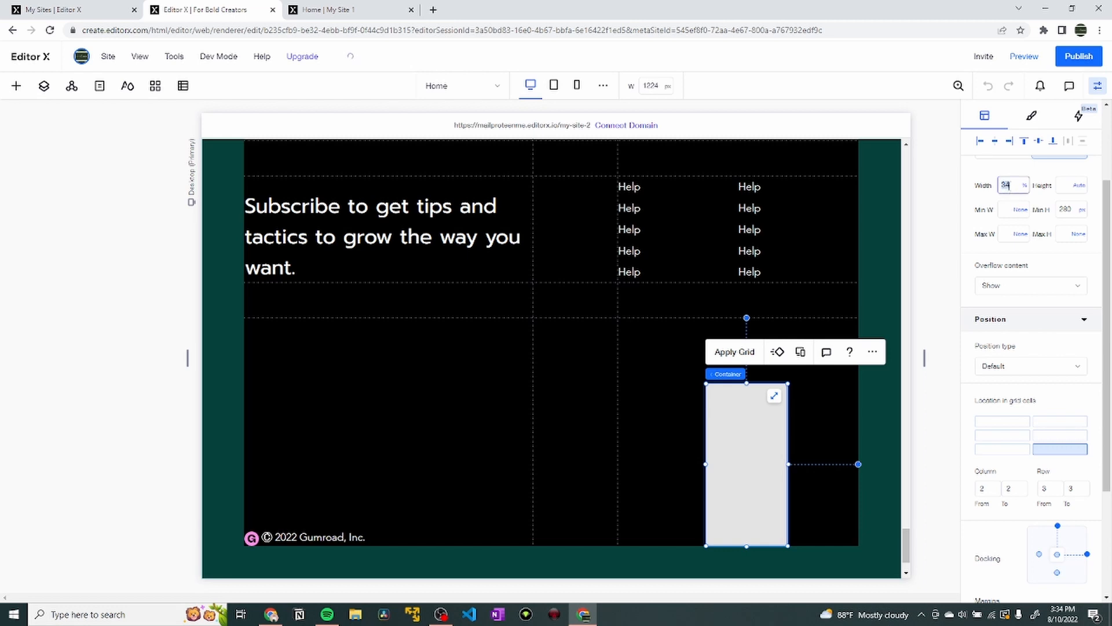
click(1065, 210)
text(5)
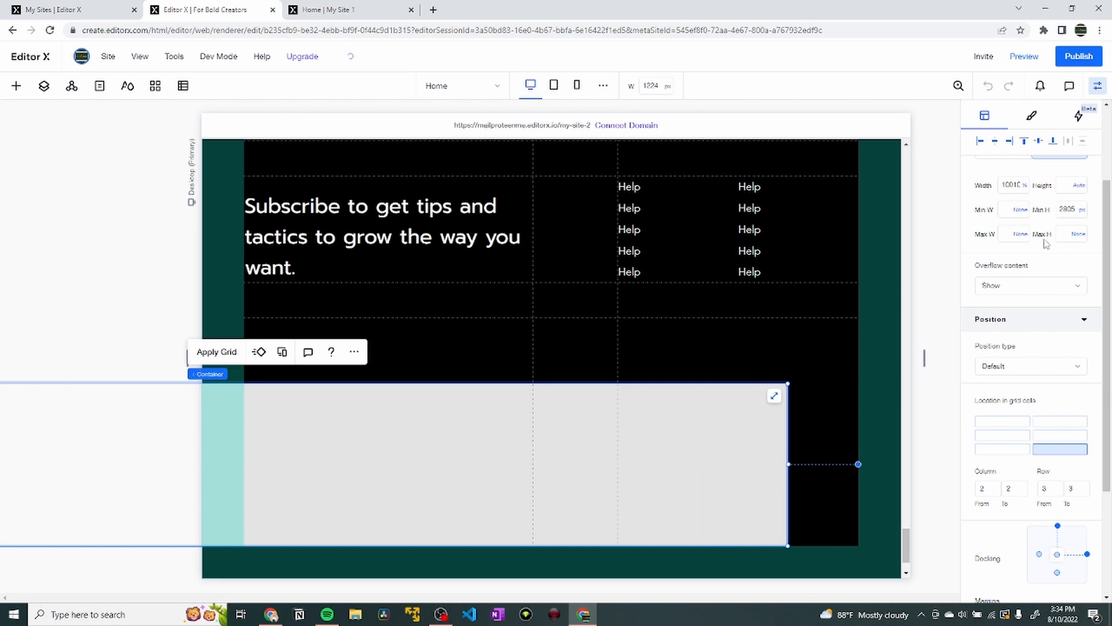
click(1011, 185)
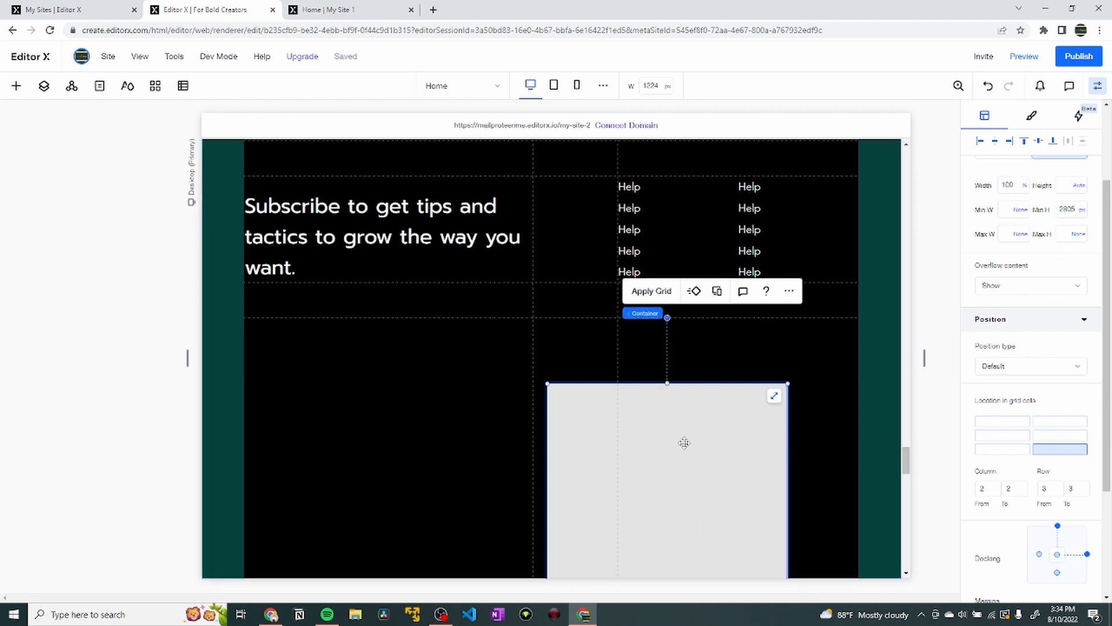
Reposition the container at the section grid's right edge beneath the Help lists, with its top and right margins set to 0.
drag(688, 442, 733, 417)
scroll(1082, 424, down, 2)
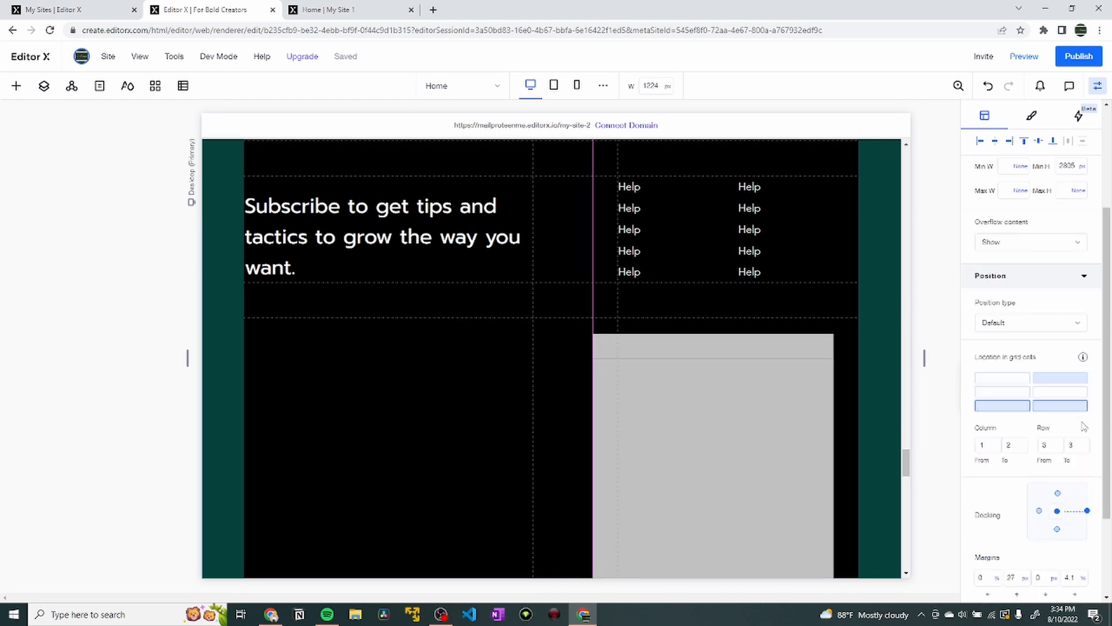
scroll(1010, 534, down, 1)
click(1018, 457)
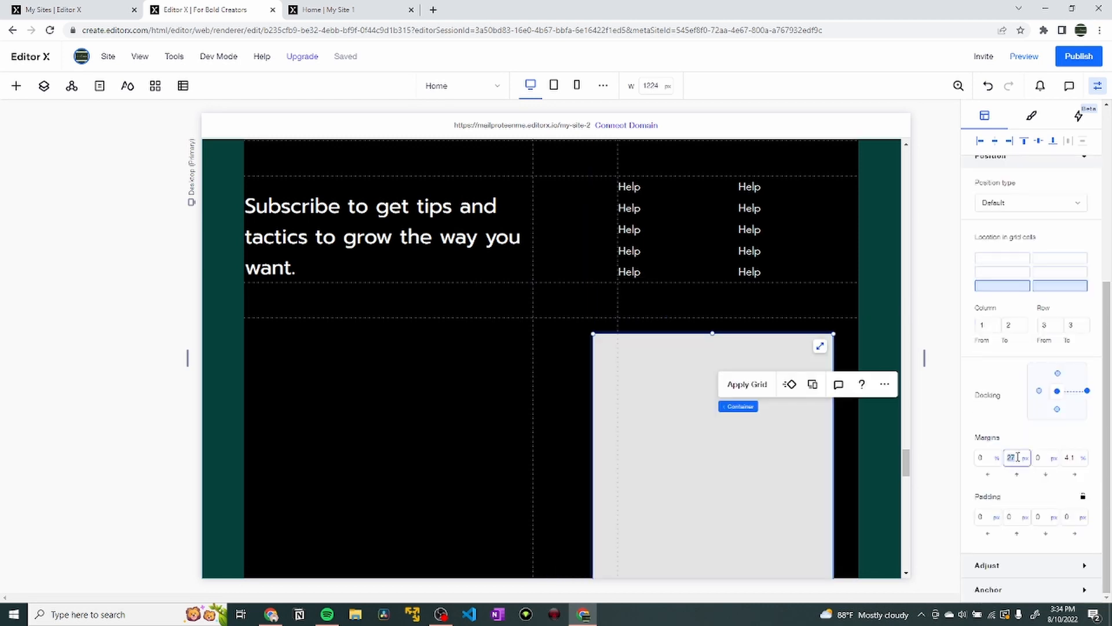
click(1069, 457)
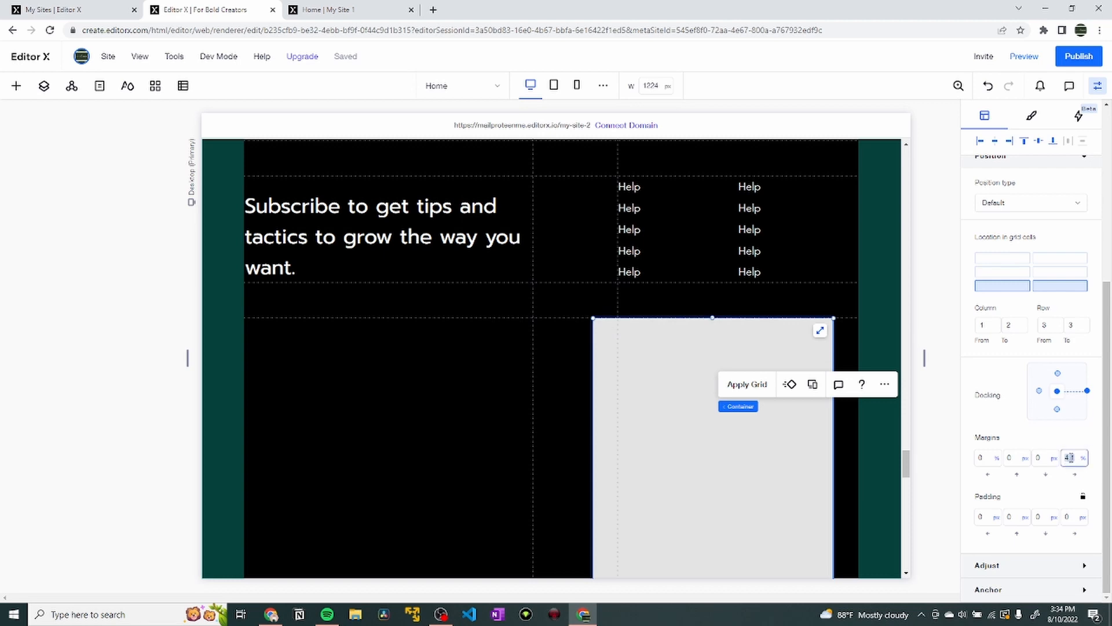
key(Return)
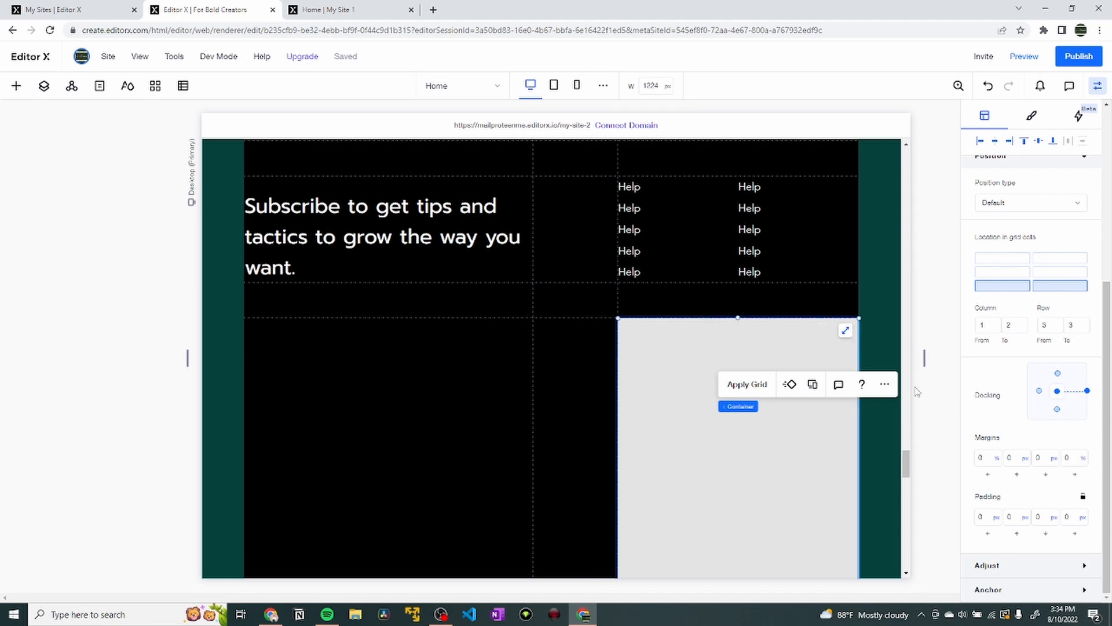
Set the container's minimum height to 25 px.
scroll(774, 290, down, 3)
click(1016, 261)
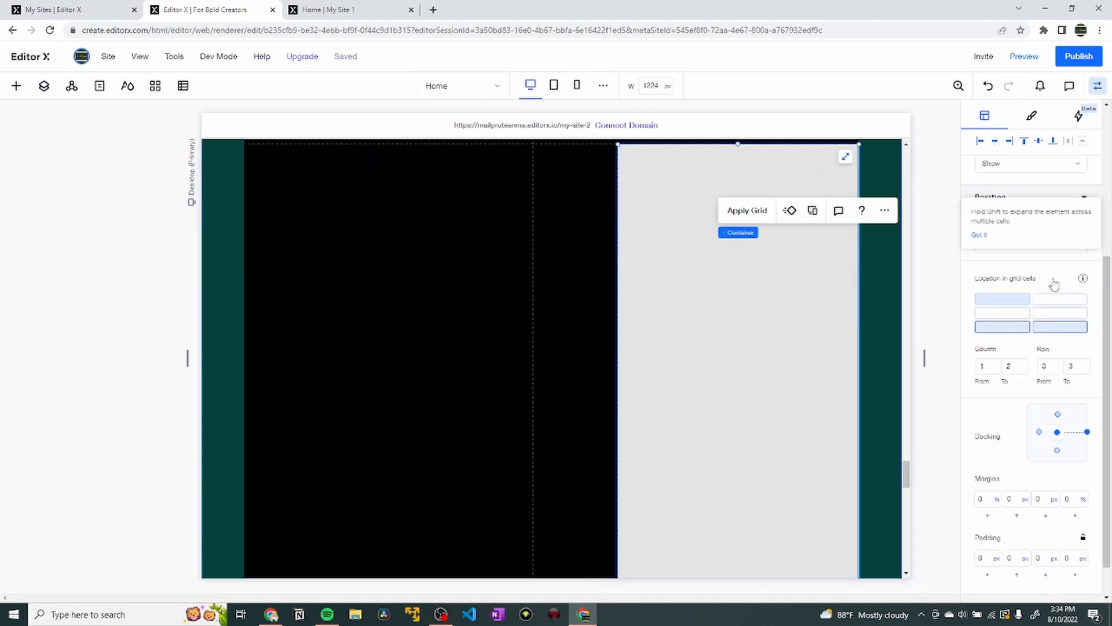
scroll(1057, 286, up, 4)
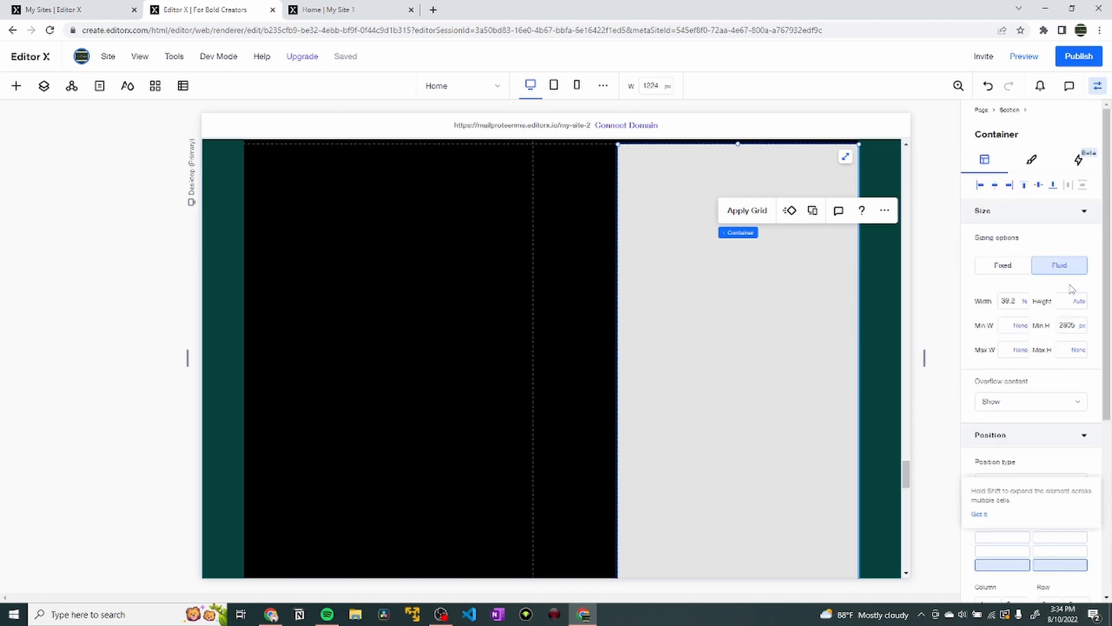
click(1072, 328)
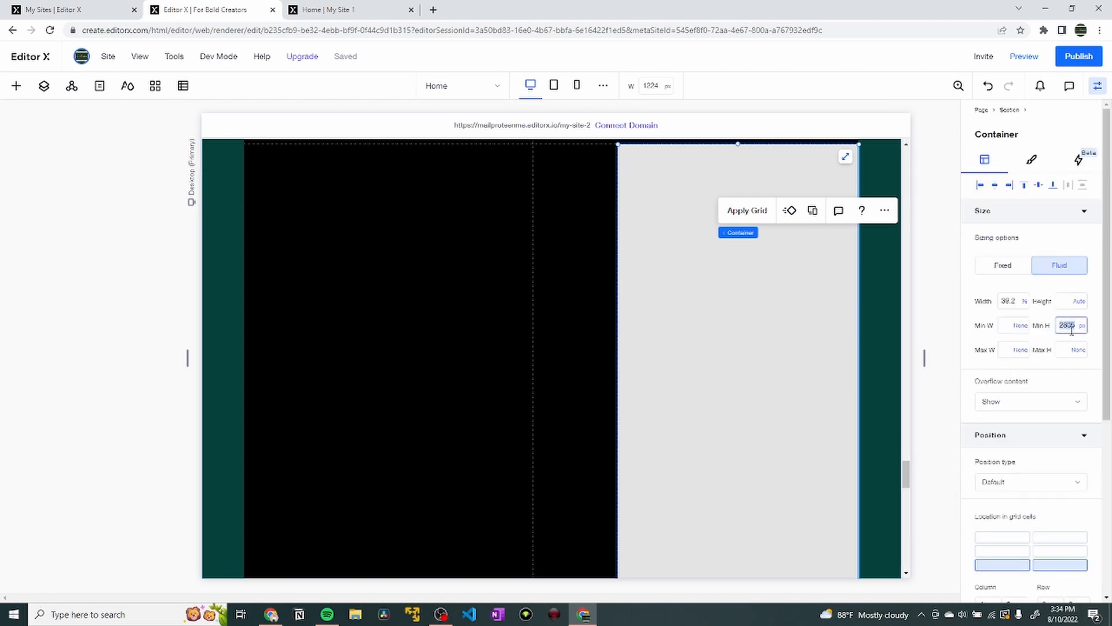
key(Return)
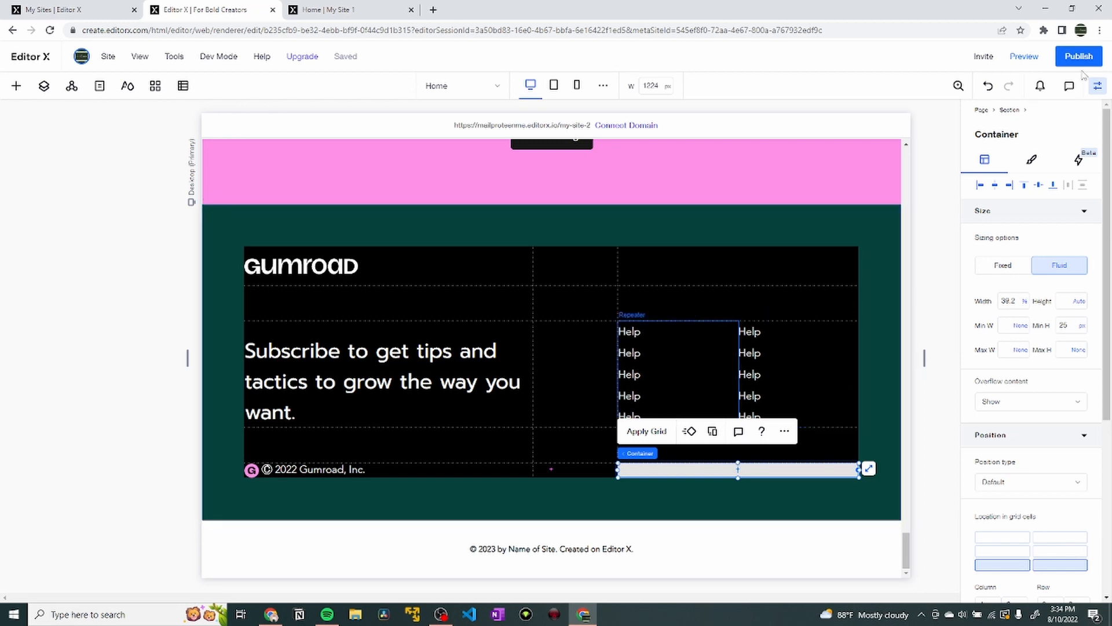
Make the container's background transparent by setting its fill opacity to 0%.
click(1030, 161)
click(983, 234)
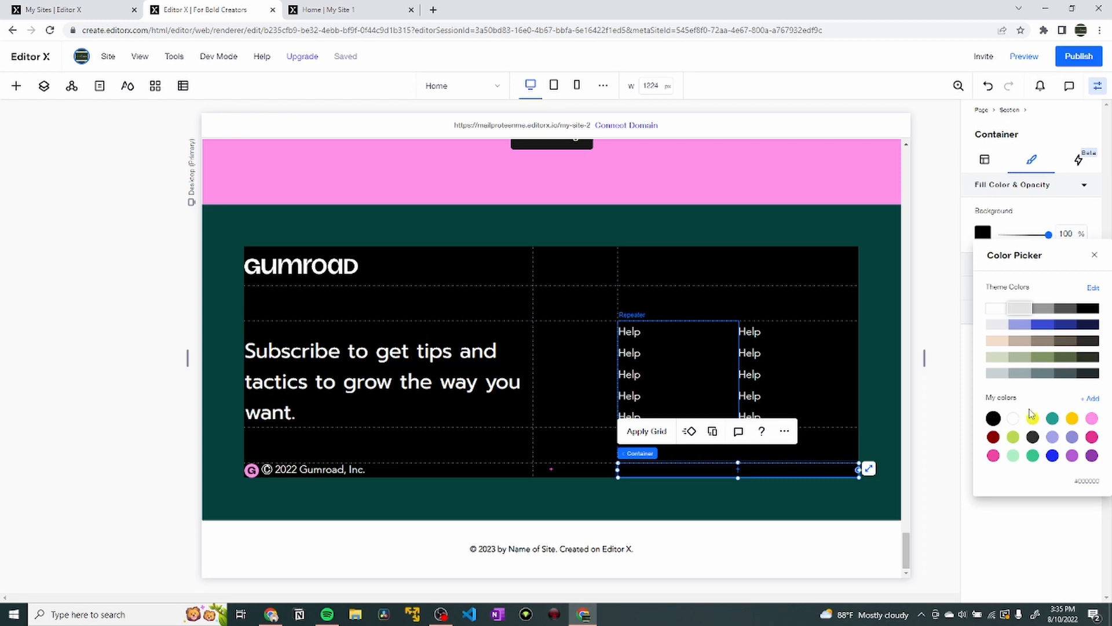
click(1050, 239)
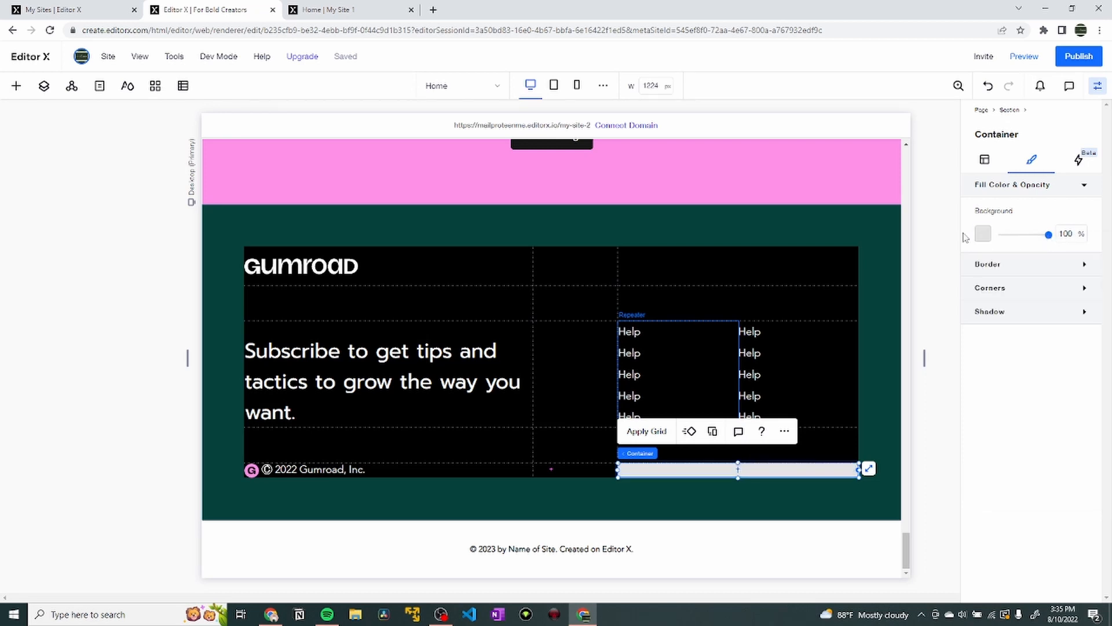
drag(1049, 234, 963, 237)
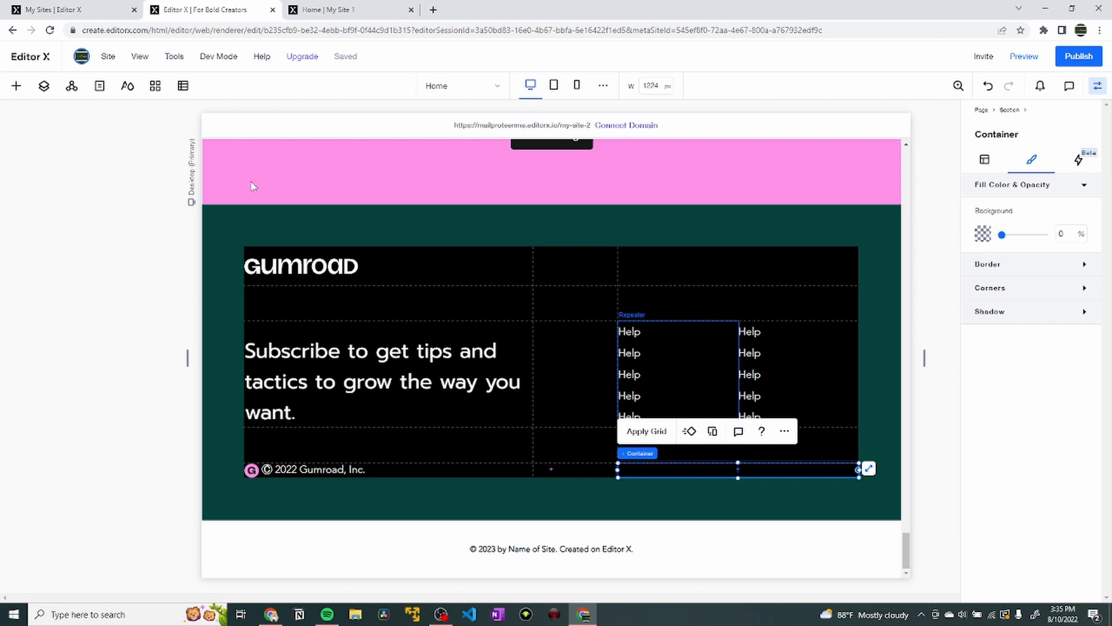
Add the flogo-instagram.png image from the site files to the page.
click(12, 87)
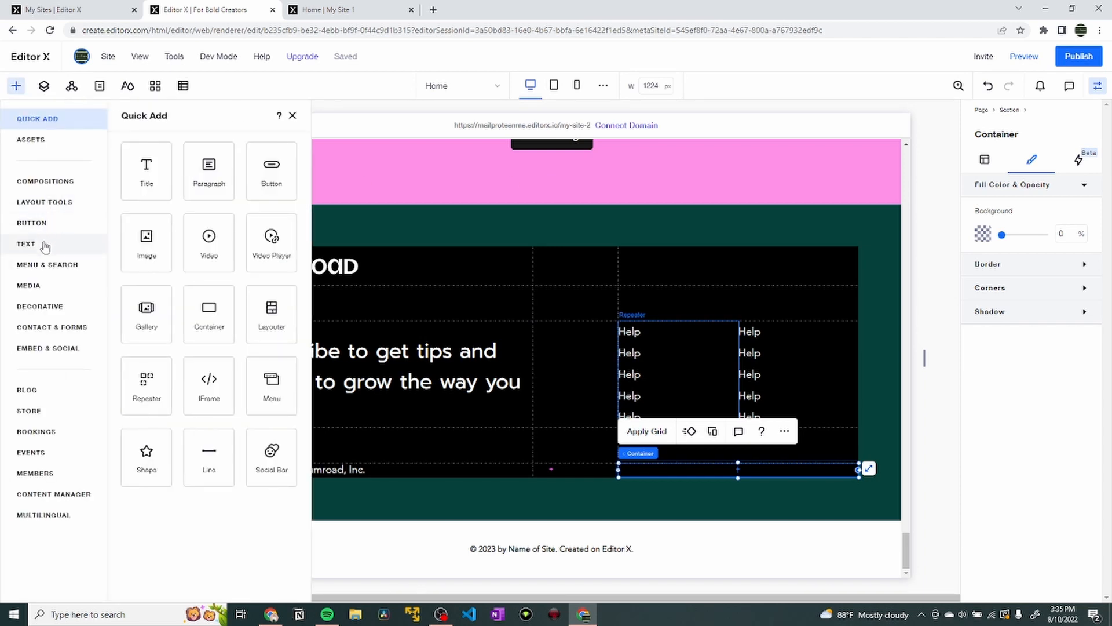
click(80, 284)
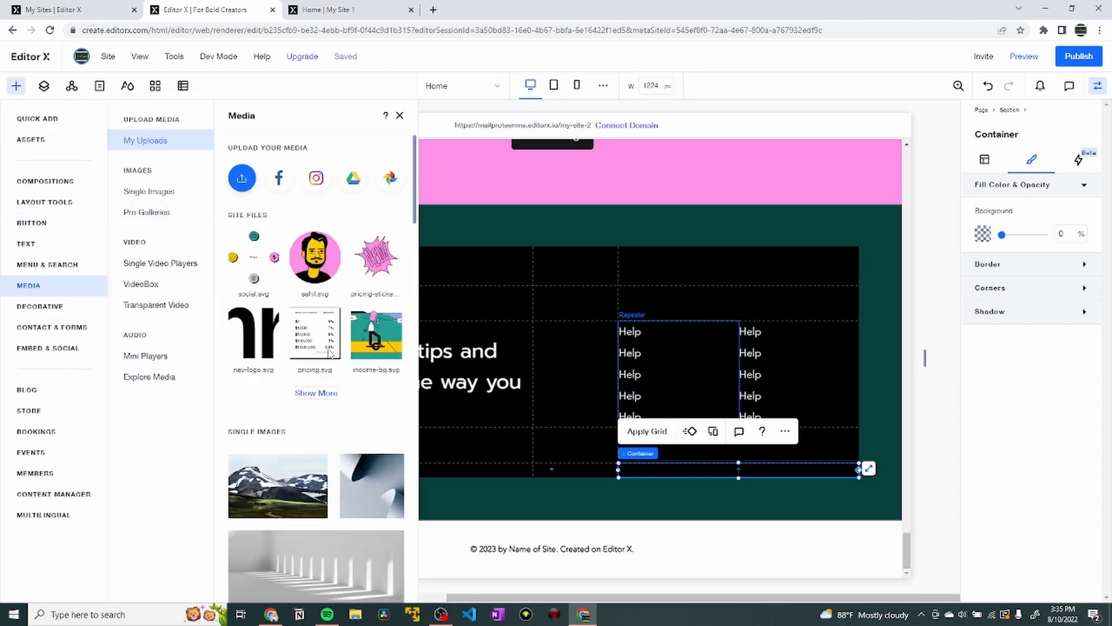
click(323, 394)
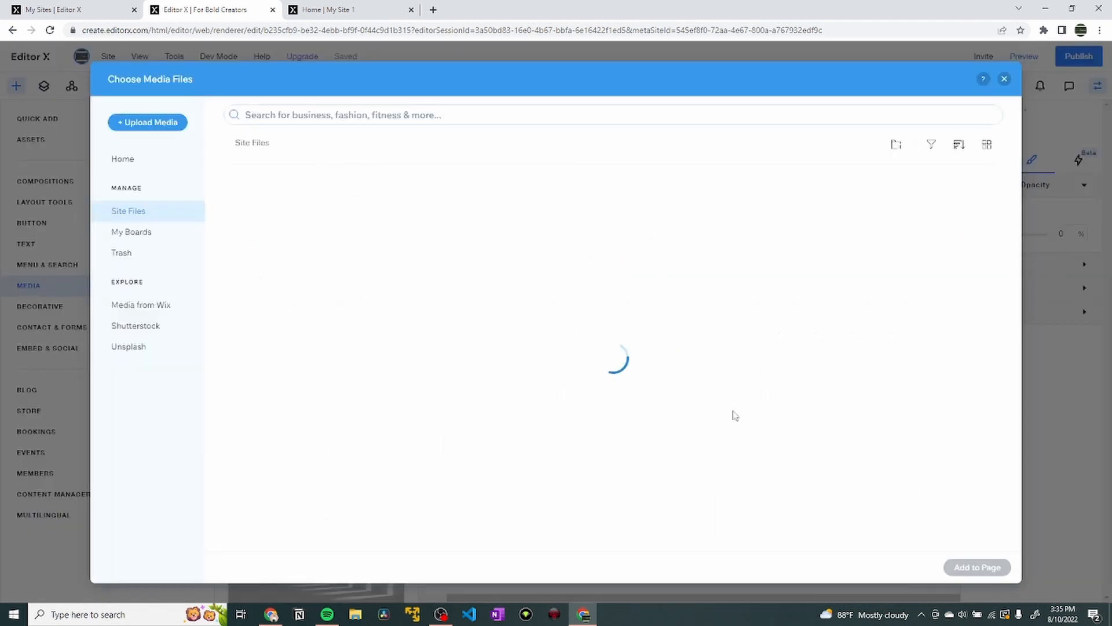
scroll(627, 418, down, 1)
scroll(627, 419, down, 6)
scroll(626, 417, up, 3)
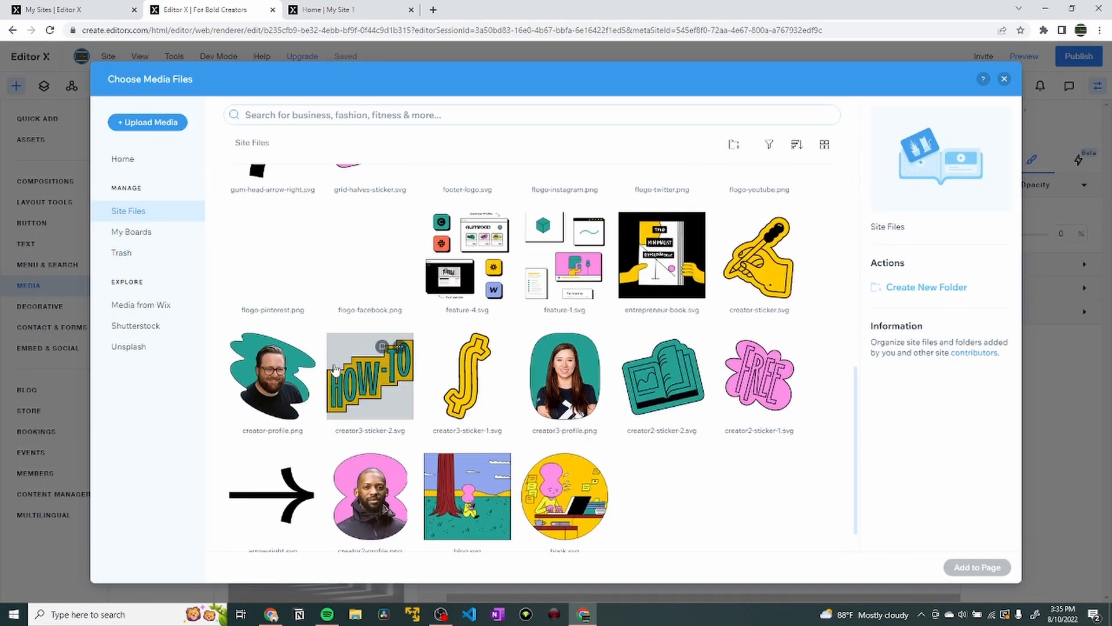
click(561, 309)
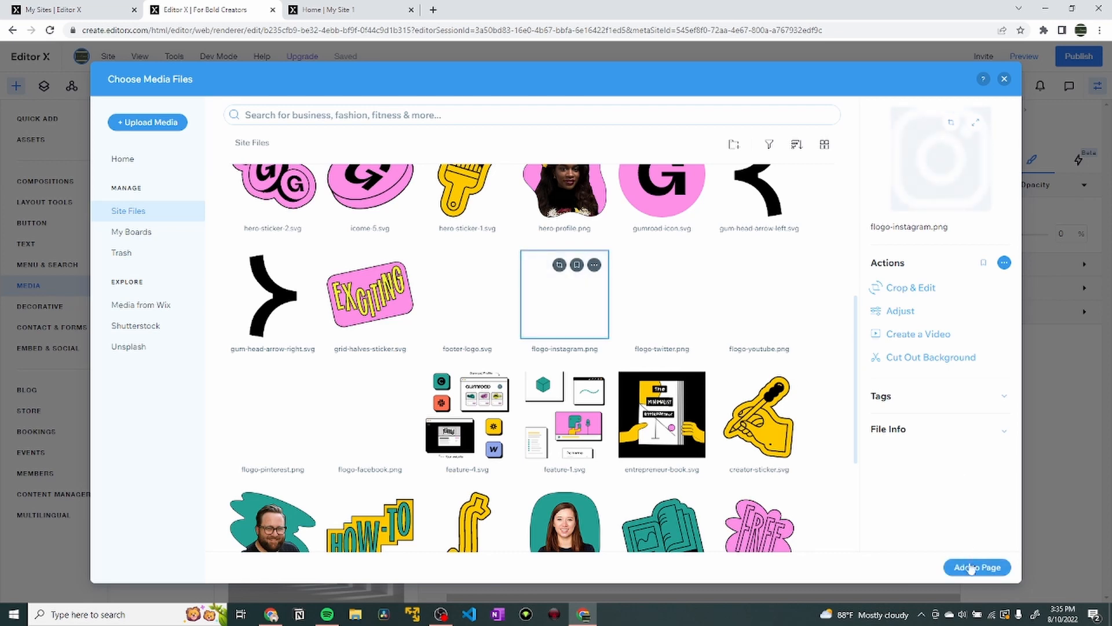
click(969, 571)
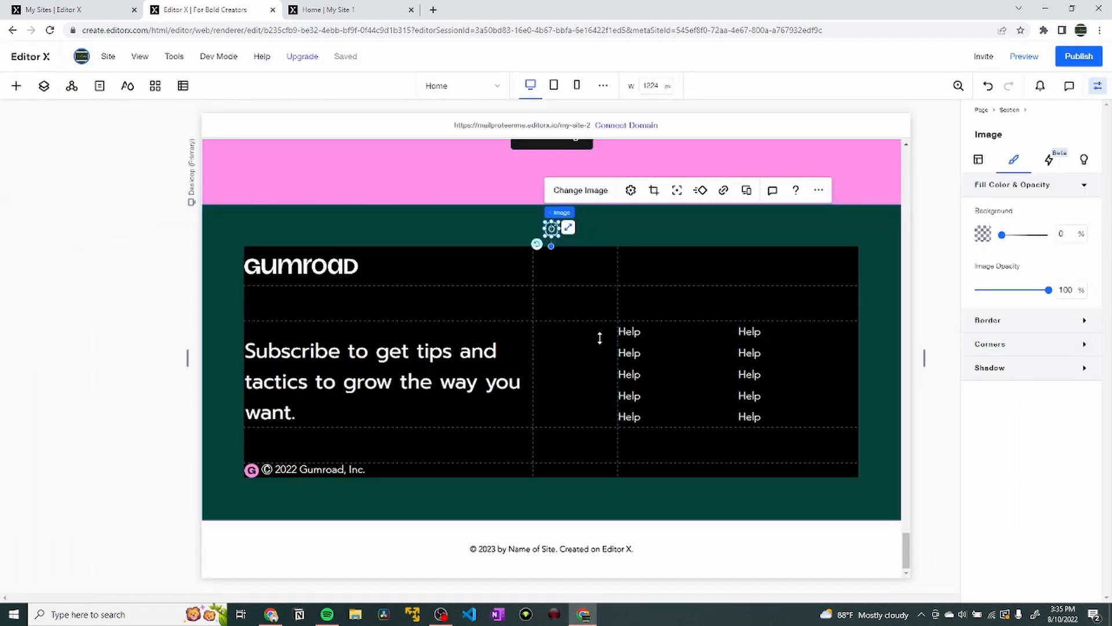
Place the Instagram icon at the left end of the footer container and set its width to 5 vw.
drag(599, 338, 624, 469)
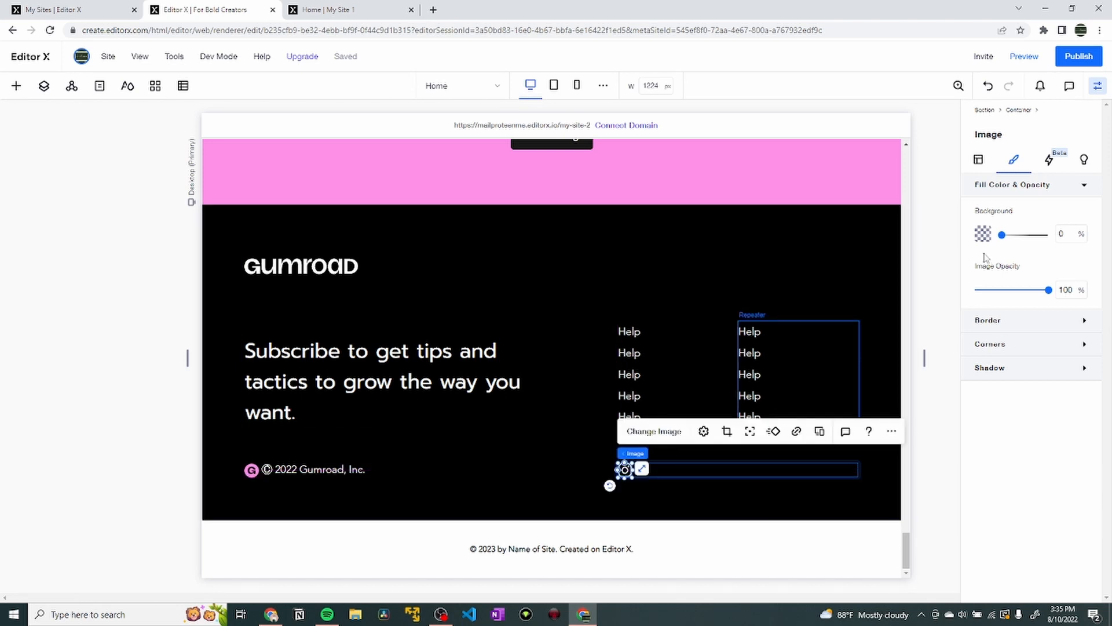
click(979, 161)
click(1006, 300)
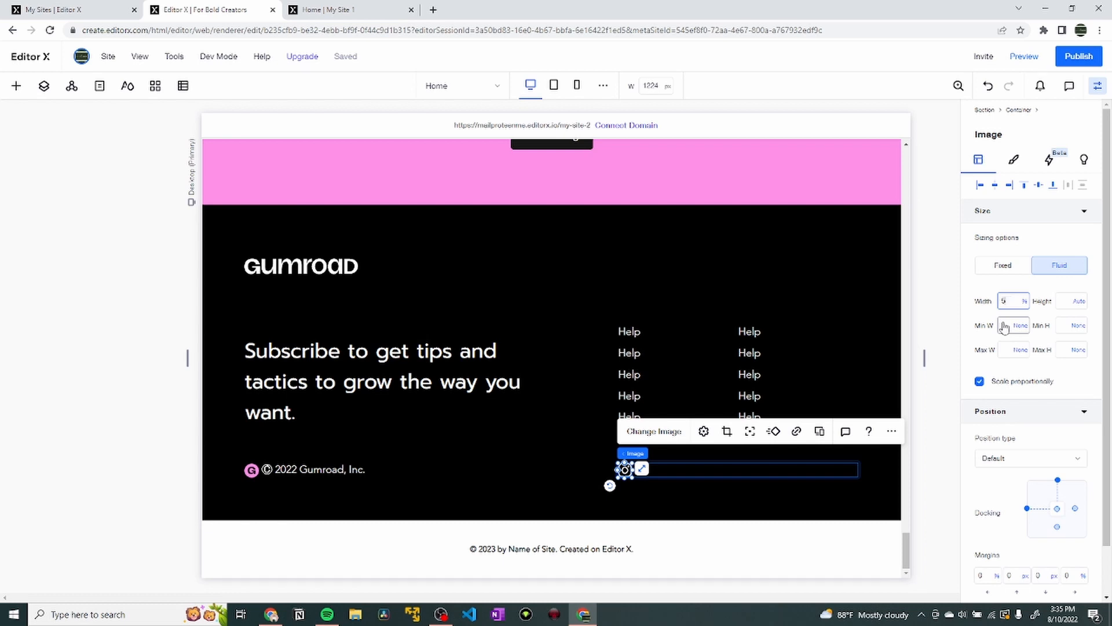
key(Return)
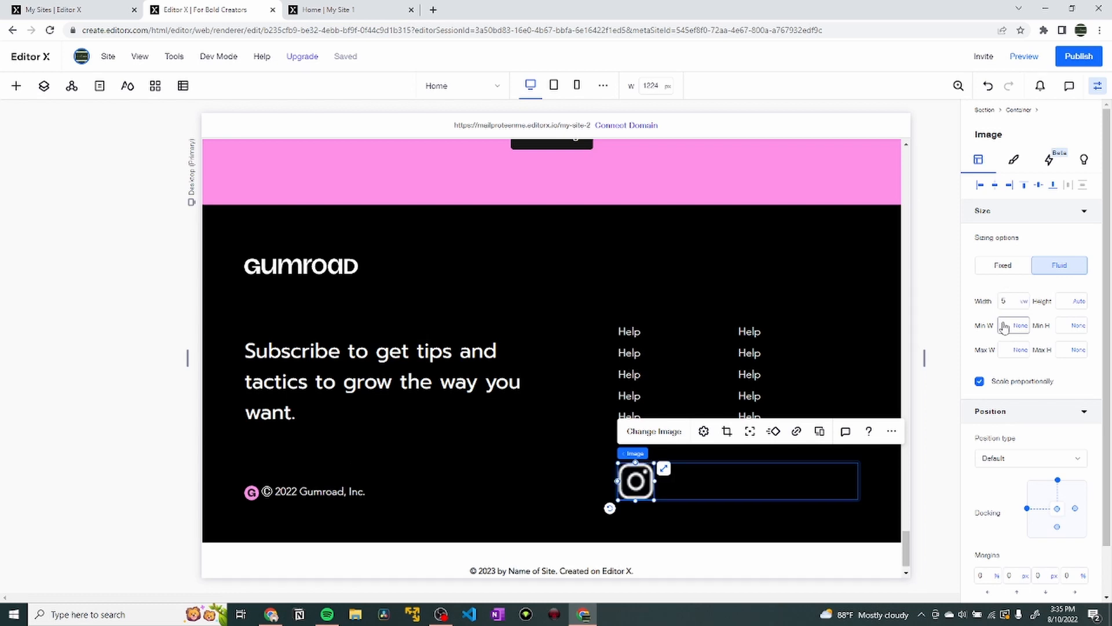
Try narrowing the footer container's width to 5% and 2%, and undo both changes.
key(Delete)
key(ctrl+z)
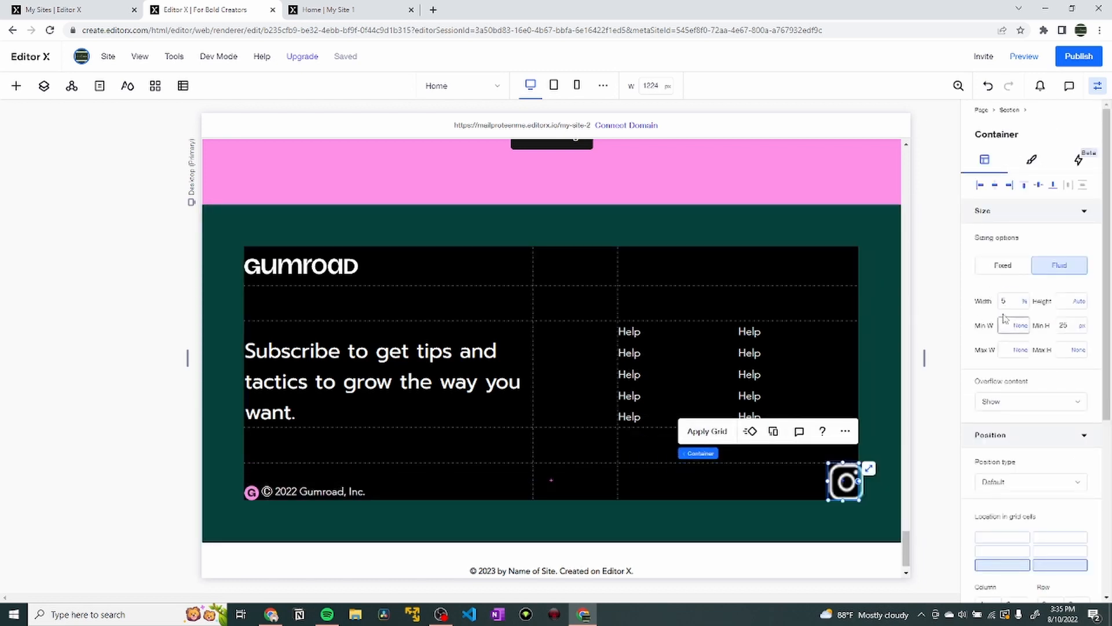
click(1007, 302)
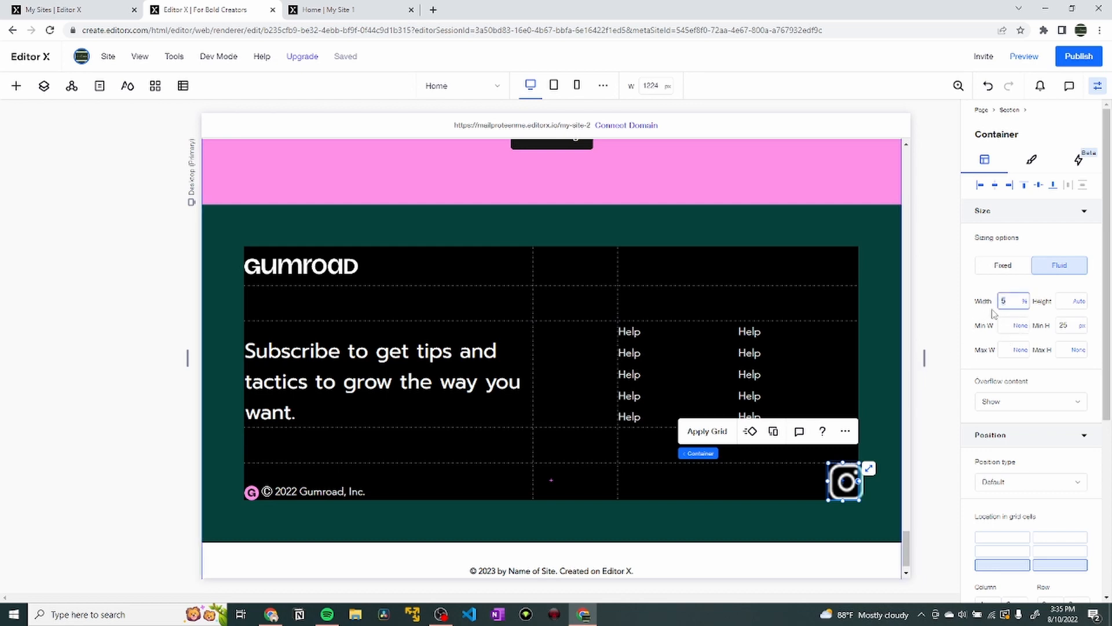
text(2)
key(Return)
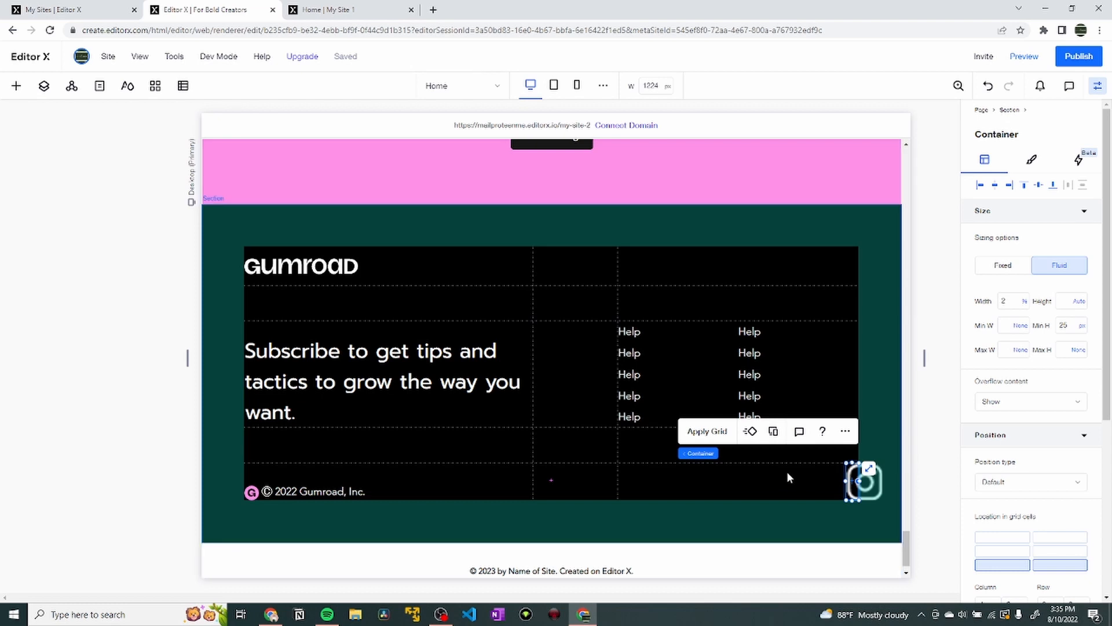
key(ctrl+z)
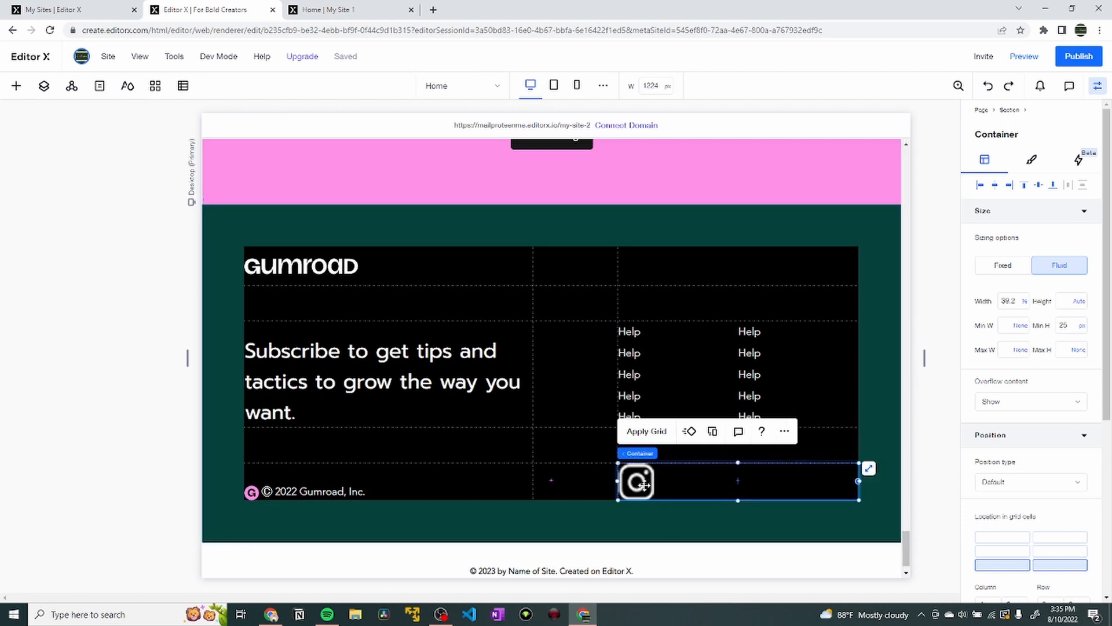
Set the Instagram icon's width to 2% inside the footer container.
click(645, 484)
click(1009, 300)
text(25)
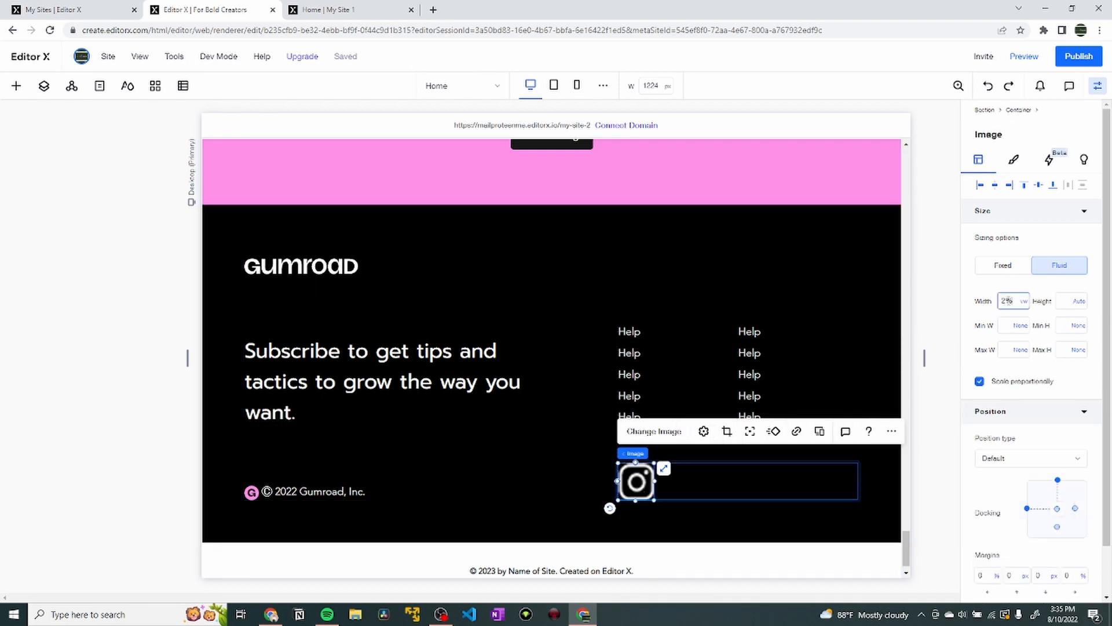
key(Return)
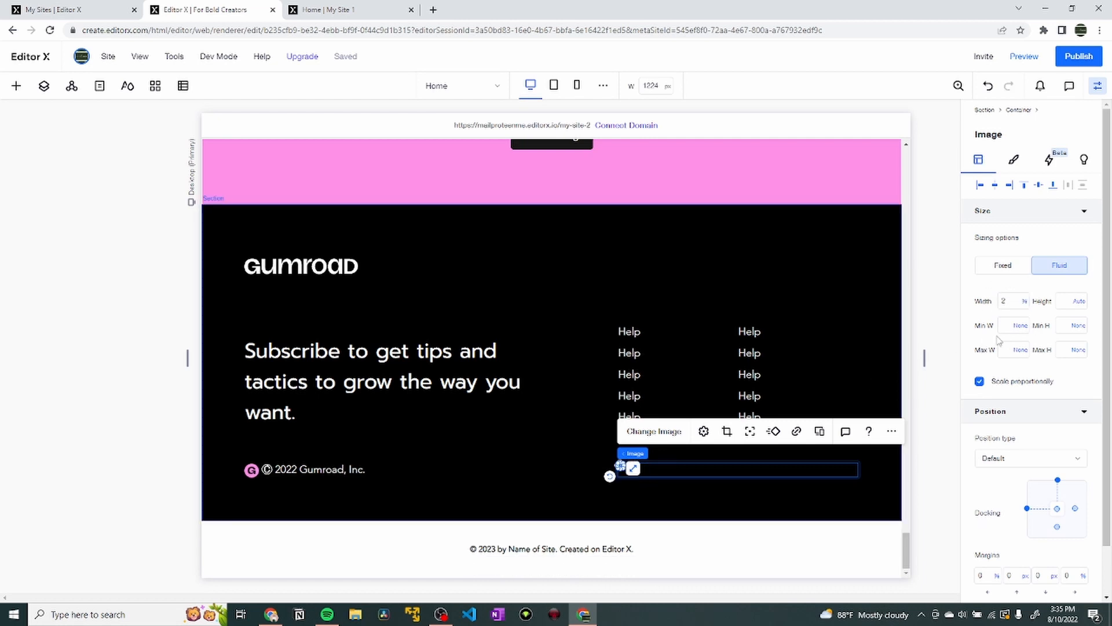
Try setting the Instagram icon's width to 10%.
click(1004, 301)
text(10)
key(Return)
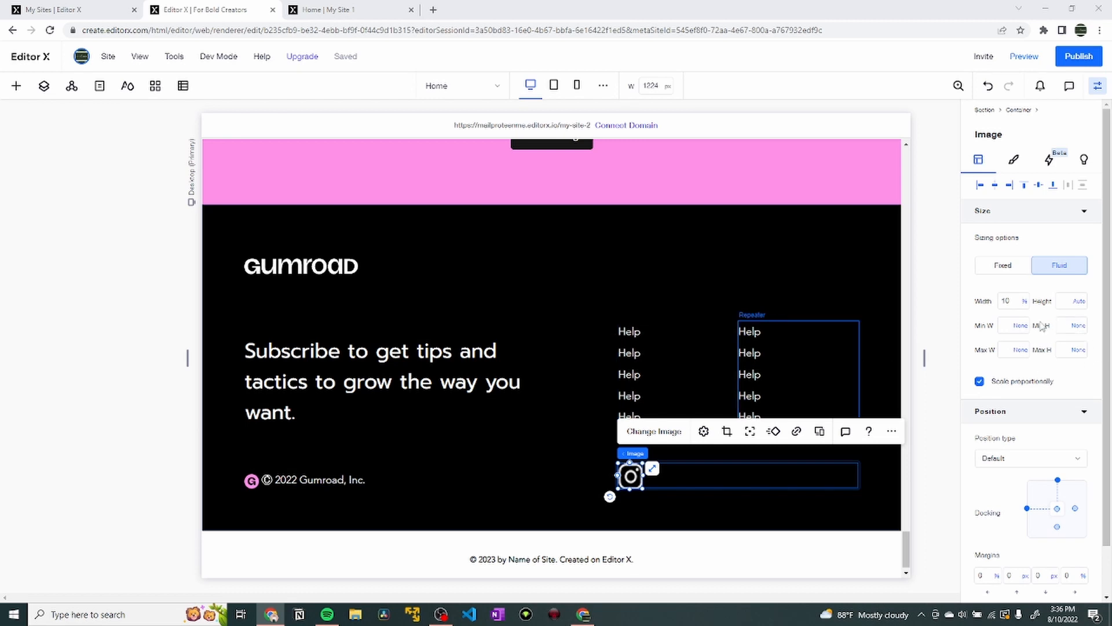
Set the Instagram icon's width to 2 vw and its maximum width to 35 px.
click(1012, 302)
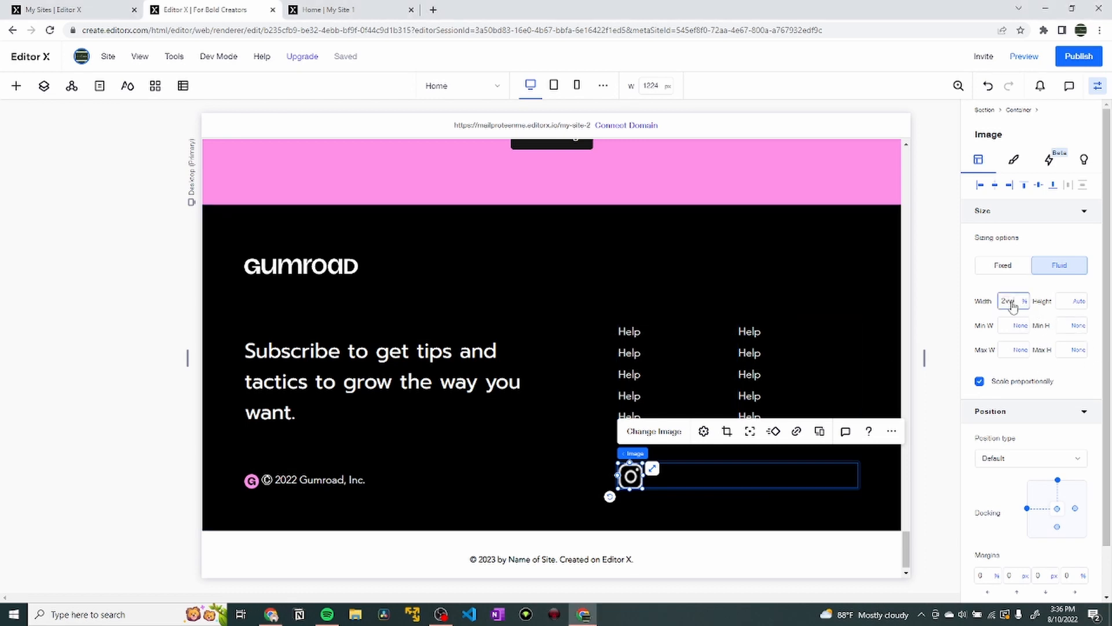
key(Return)
click(1009, 351)
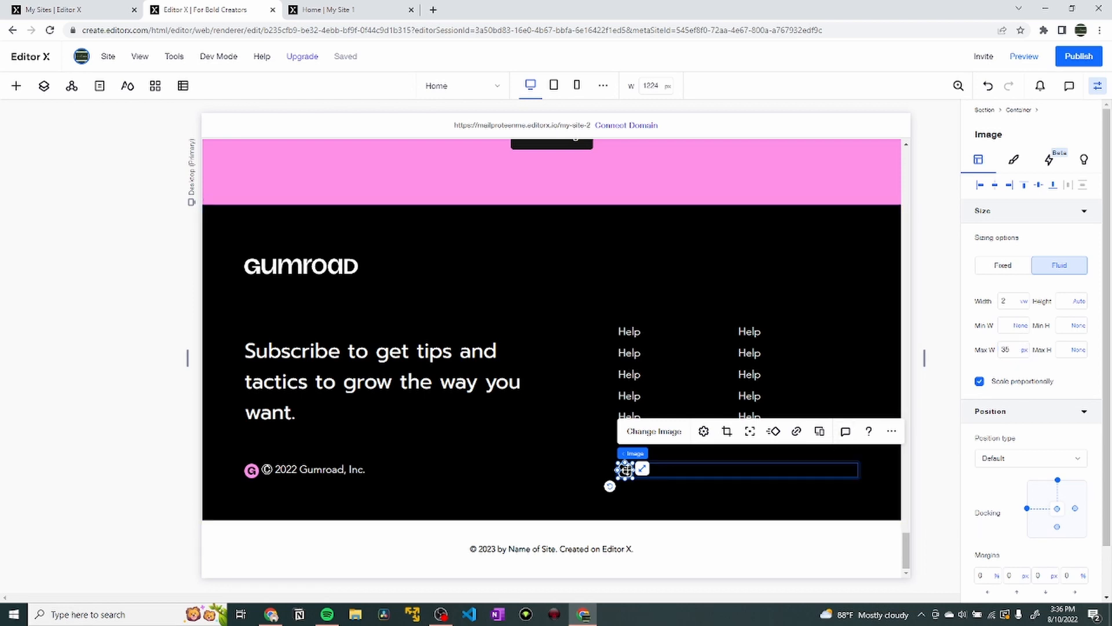
Add flogo-twitter.png, flogo-youtube.png, flogo-pinterest.png and flogo-facebook.png from the site files to the page.
click(635, 453)
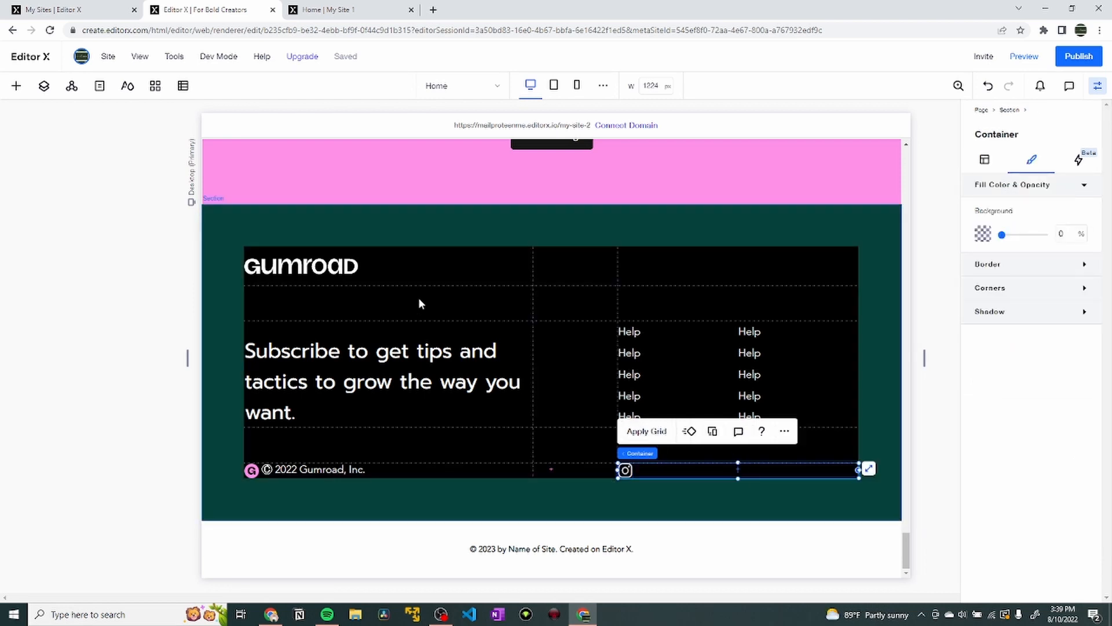
click(16, 86)
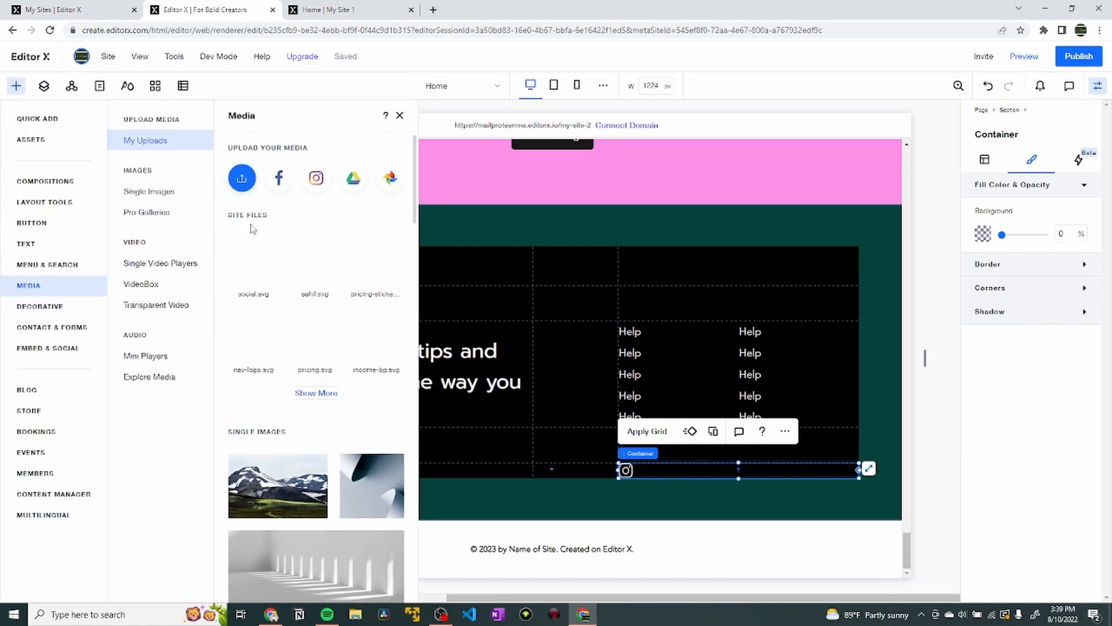
click(316, 393)
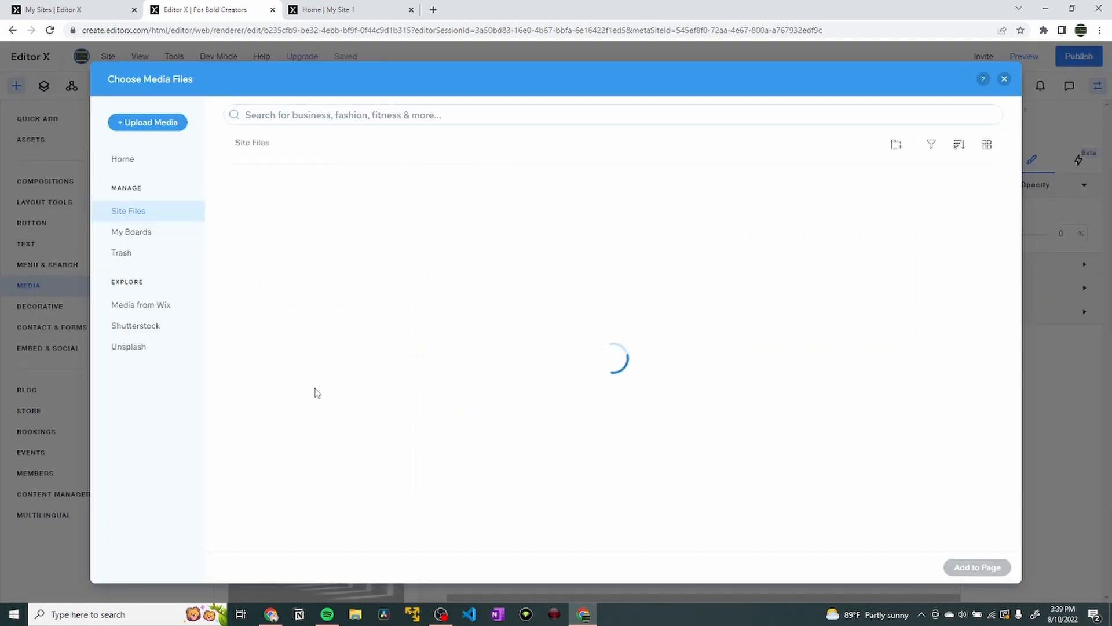
scroll(559, 370, down, 5)
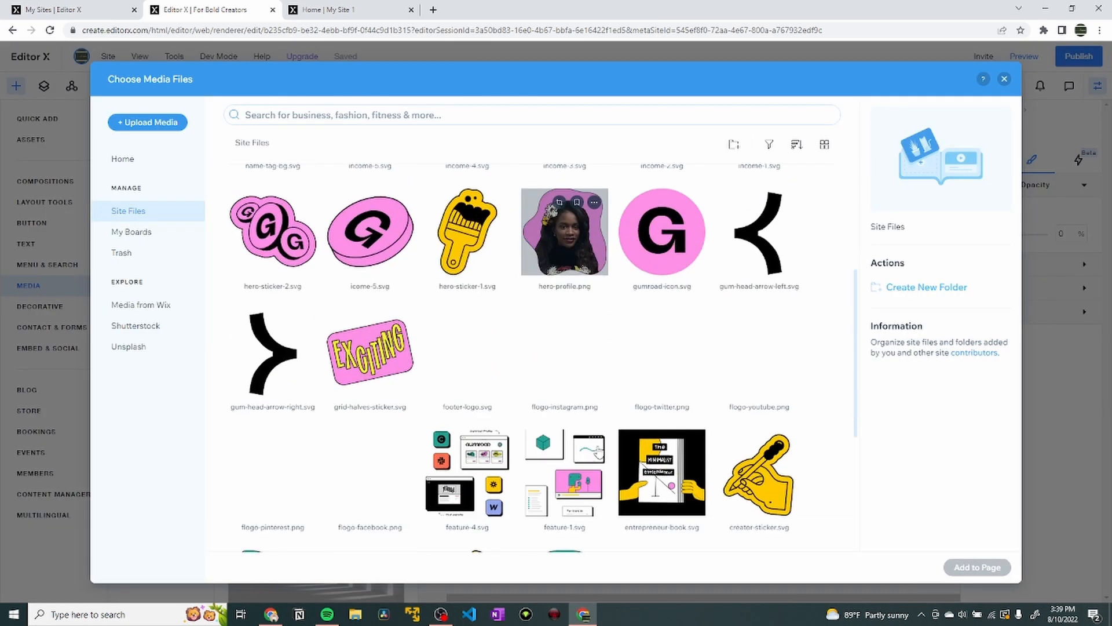
click(668, 317)
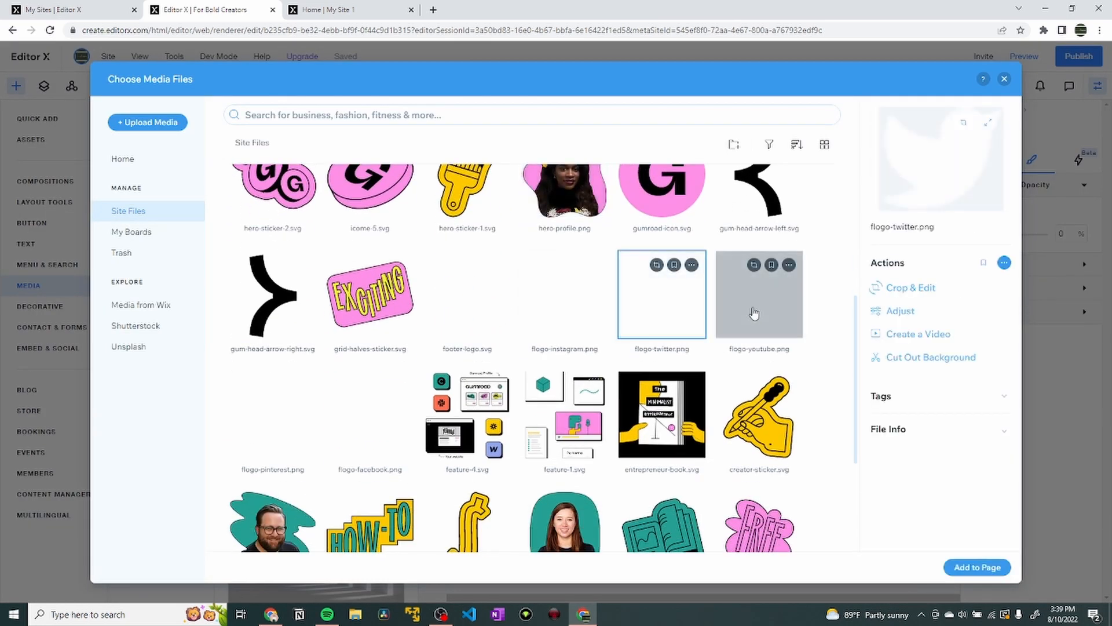
shift+click(752, 313)
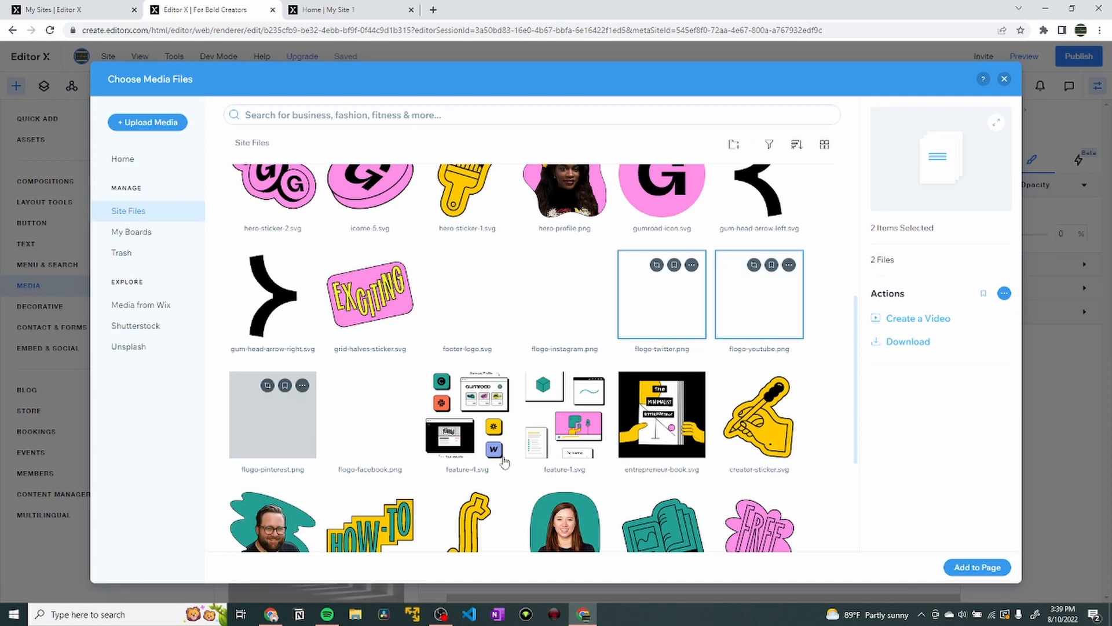
shift+click(371, 417)
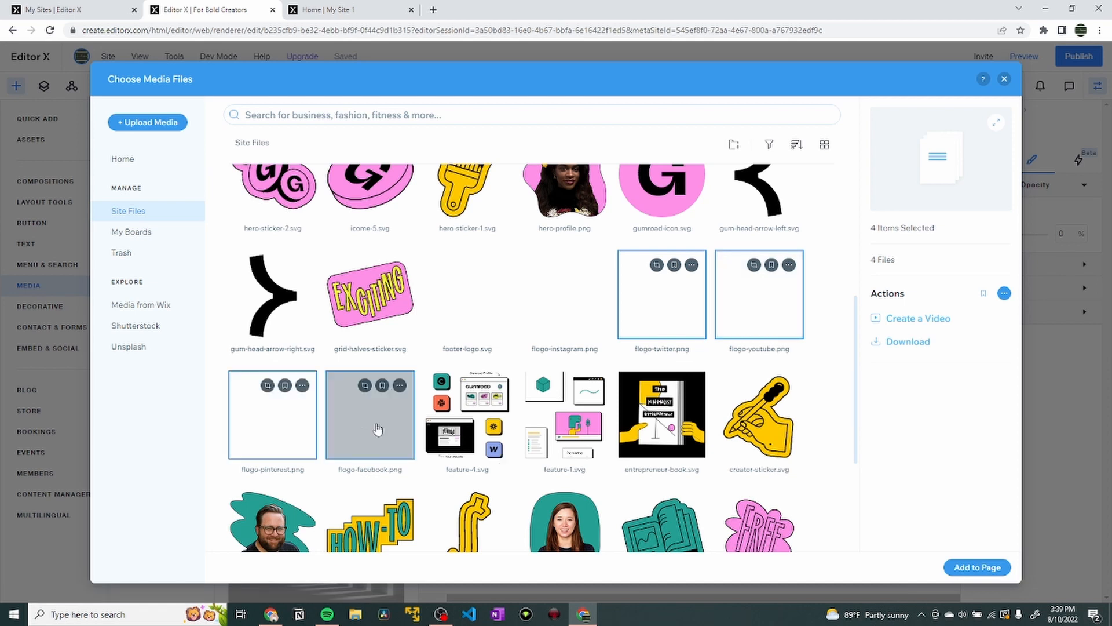
click(997, 568)
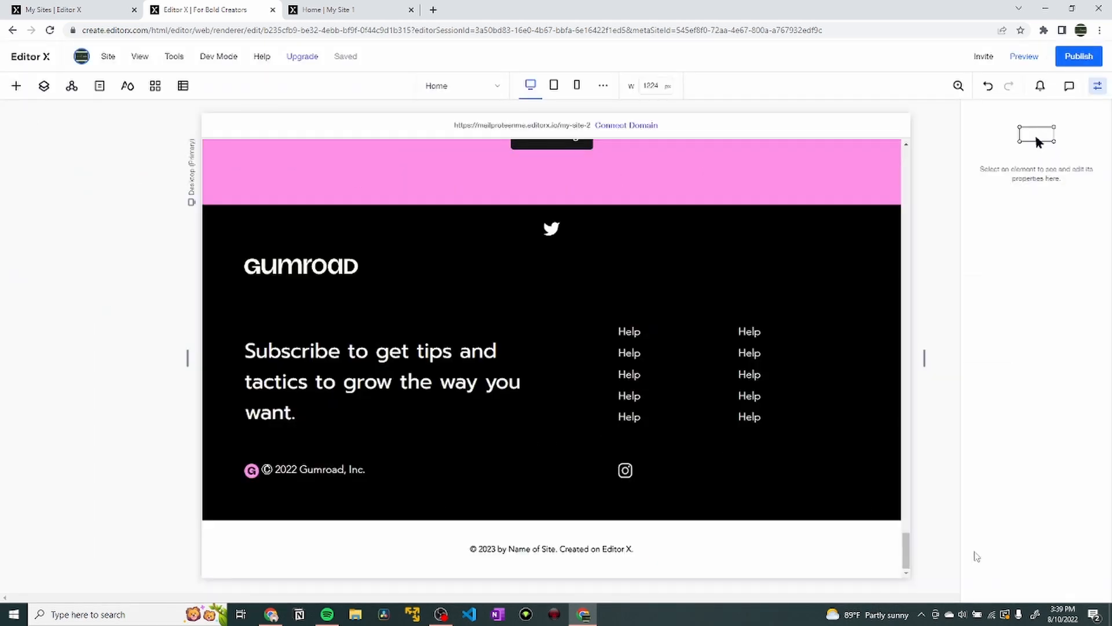
Place the Facebook, Pinterest and YouTube icons beside Instagram in the footer container, and the Twitter icon at the container's right end.
drag(551, 226, 653, 471)
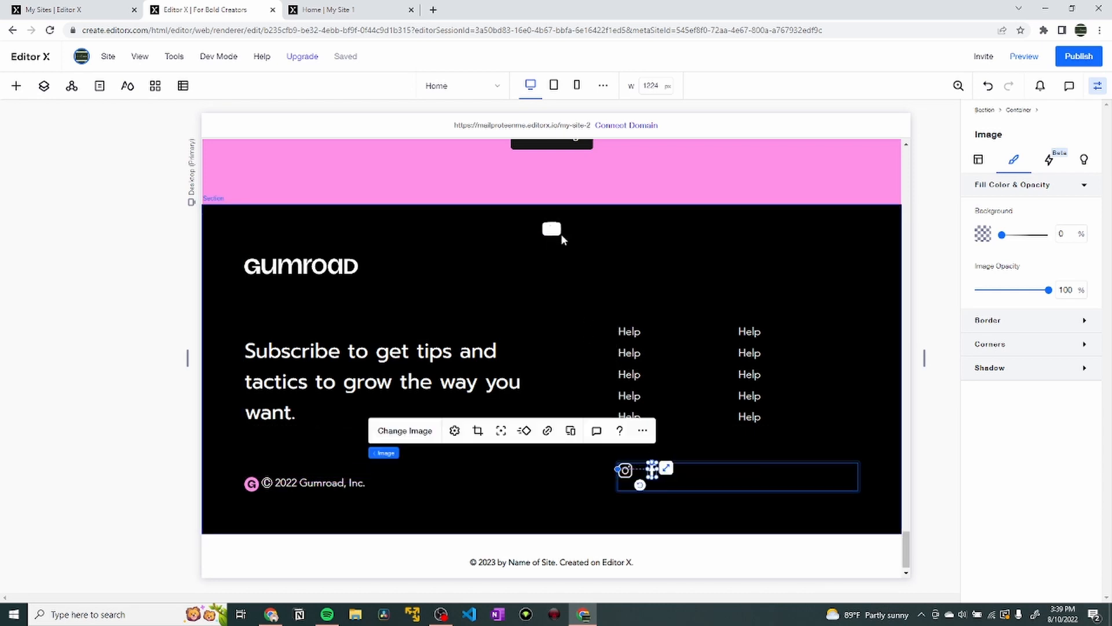
drag(551, 228, 679, 469)
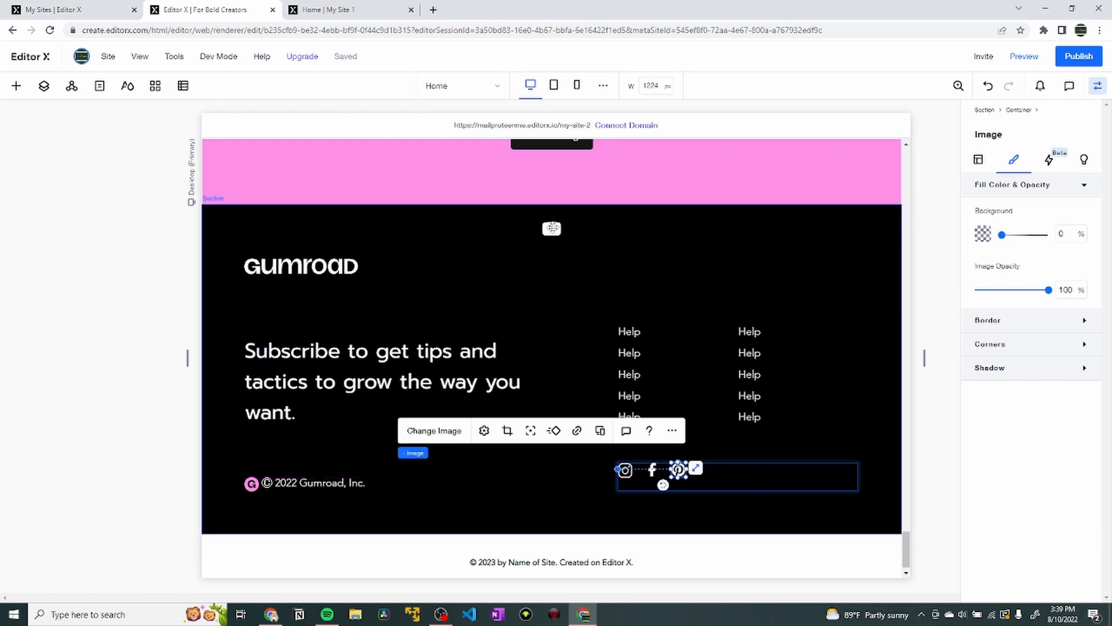
drag(551, 228, 705, 471)
drag(552, 229, 853, 467)
Set the top margins of the Twitter, YouTube and Pinterest icons to 0 px.
click(978, 159)
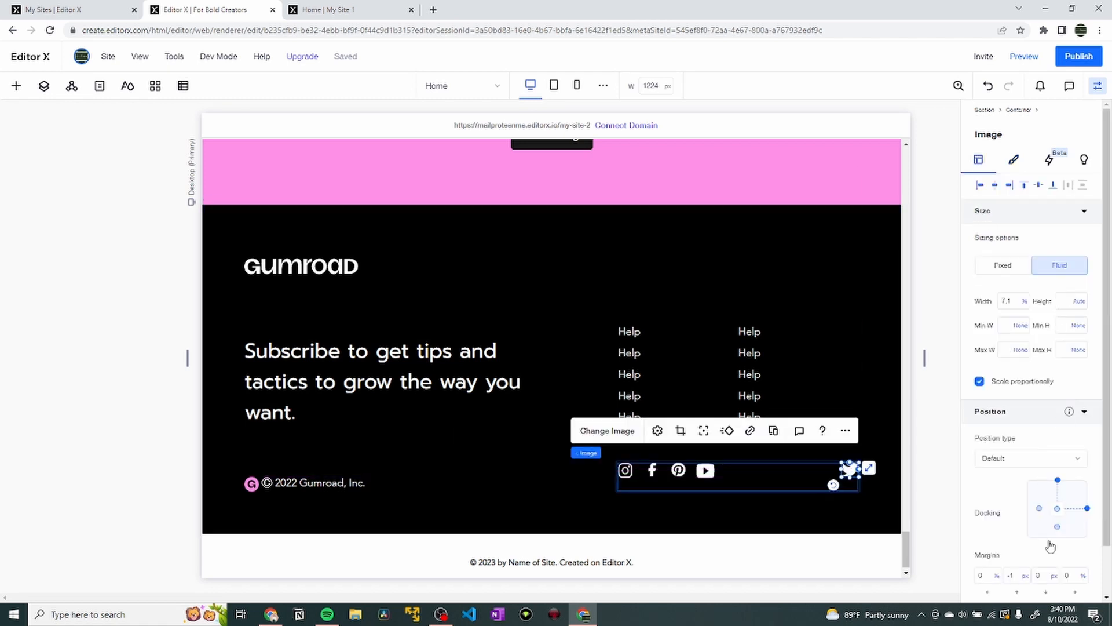
scroll(1061, 539, down, 1)
click(1017, 522)
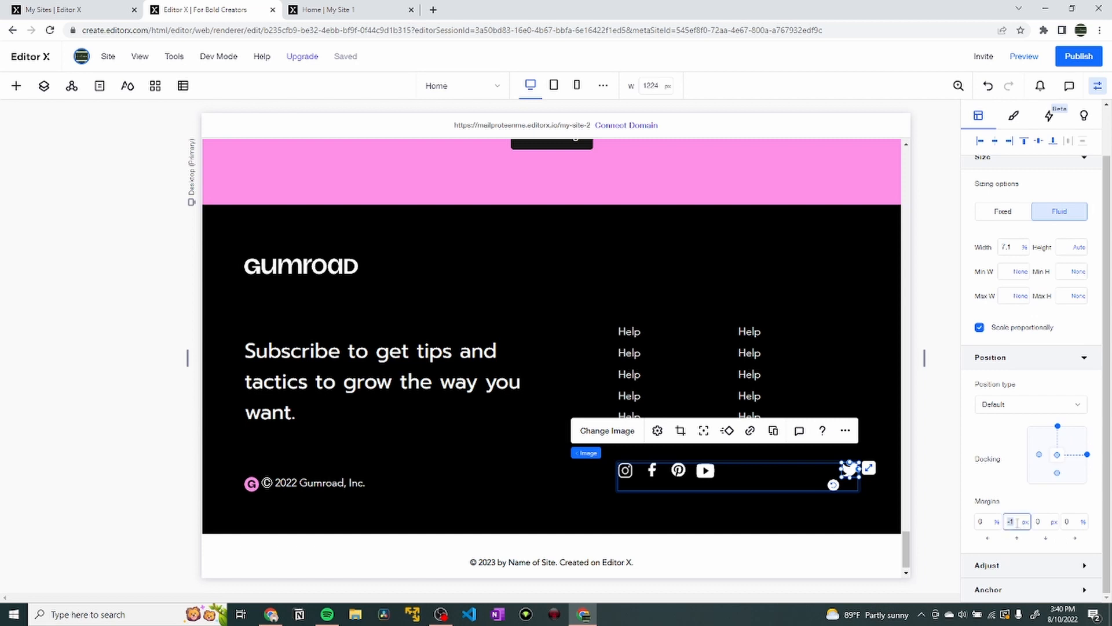
key(Return)
click(706, 472)
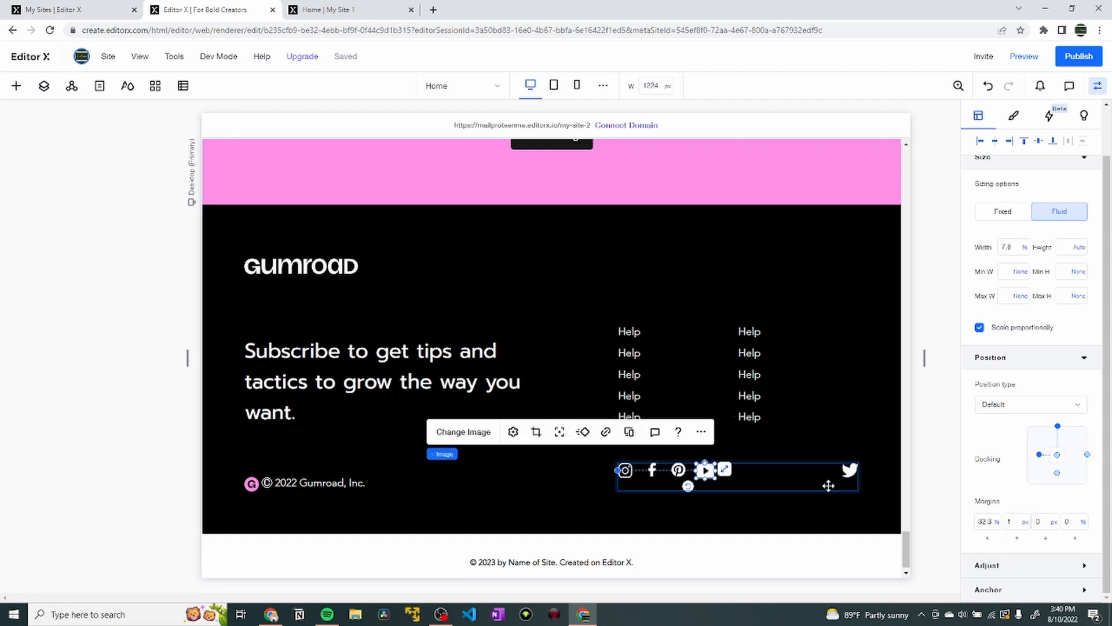
click(1012, 523)
key(Return)
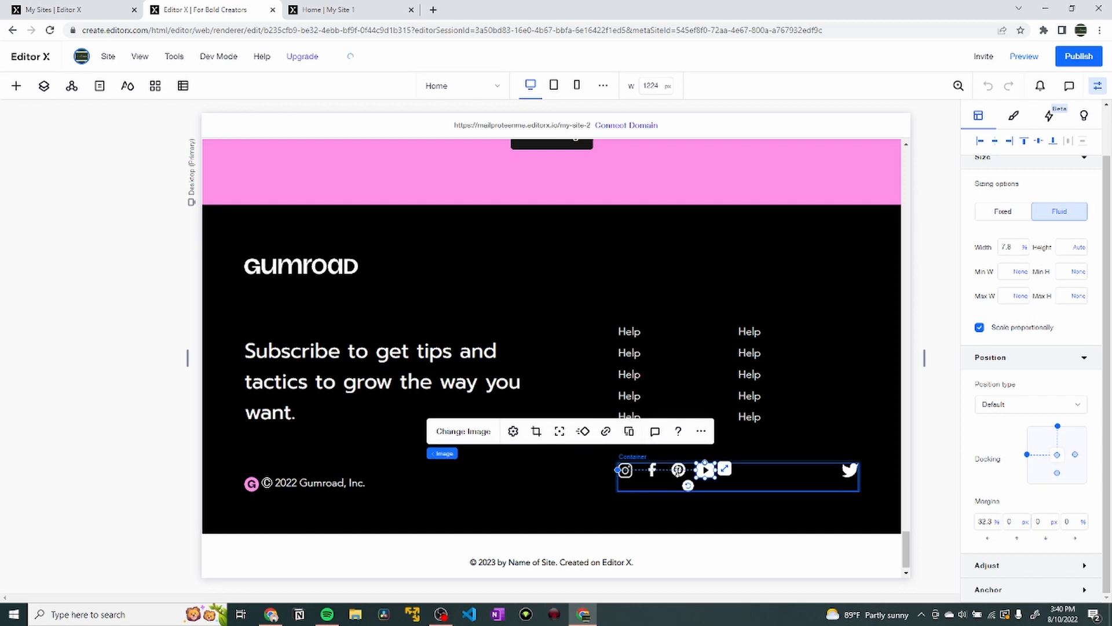
drag(706, 469, 677, 470)
click(1013, 523)
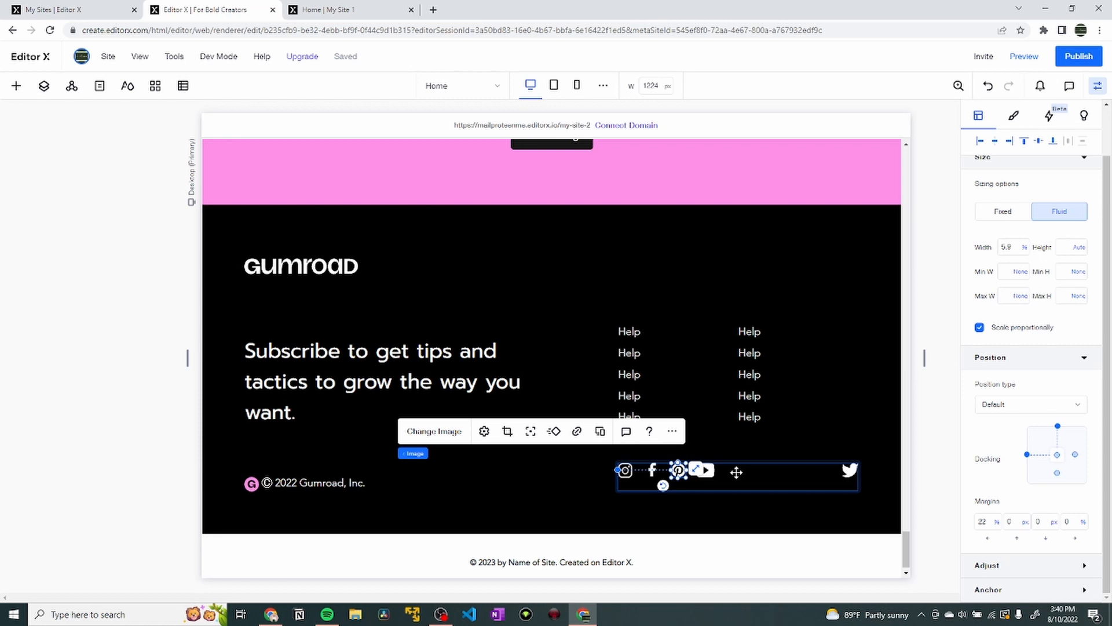
Set the Facebook icon's top and bottom margins to 0 px.
click(651, 470)
click(1013, 521)
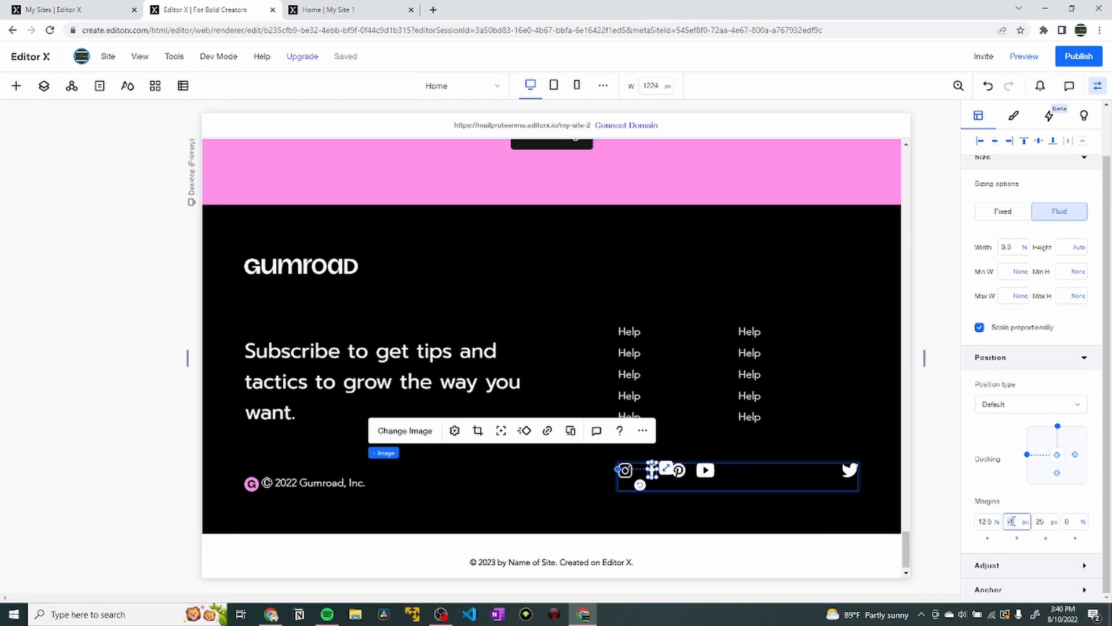
text(0)
click(1042, 521)
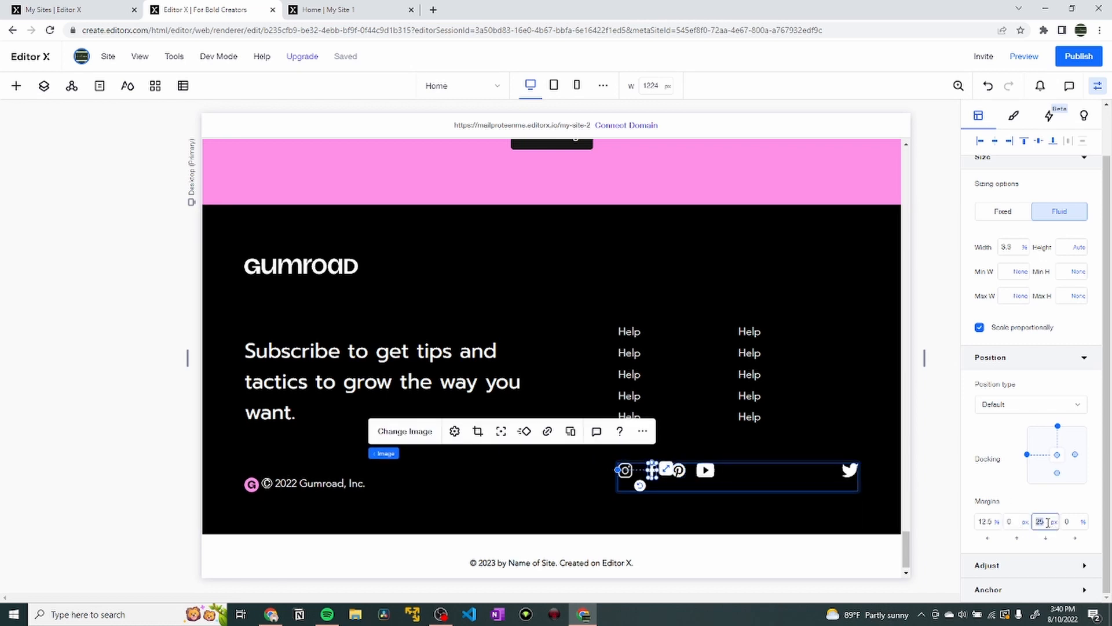
text(0)
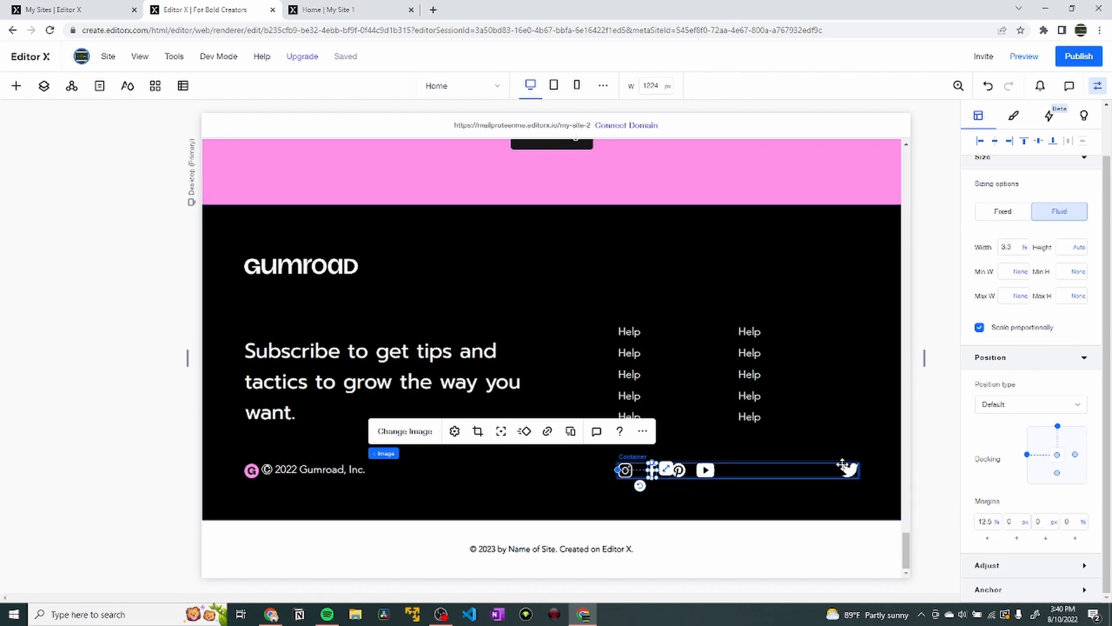
Distribute the five social icons evenly in the horizontal direction across the footer container.
click(706, 469)
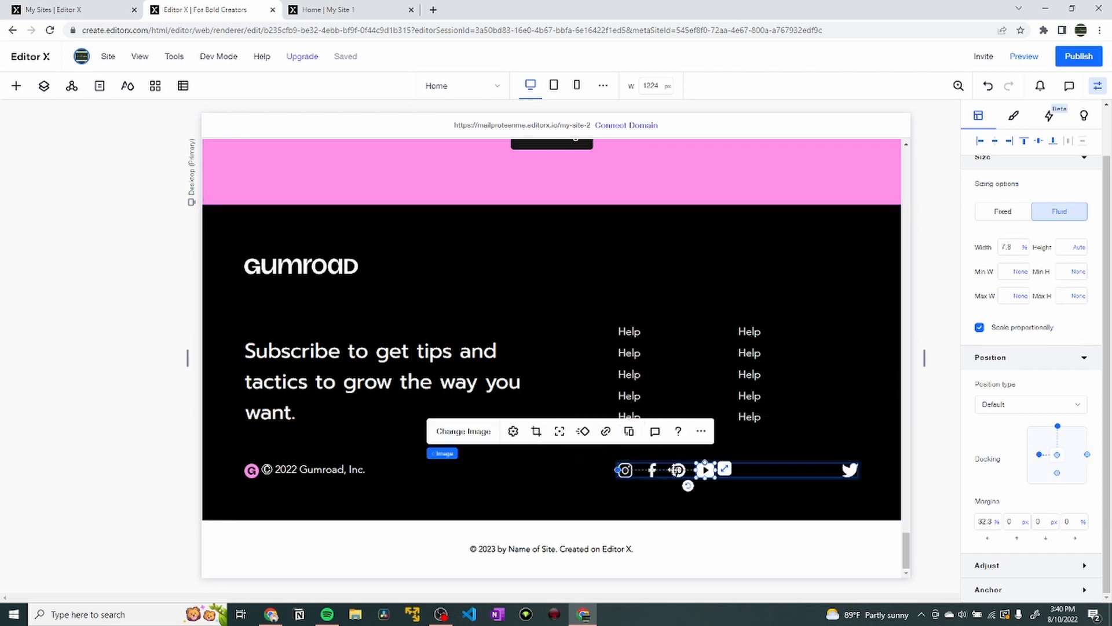
click(678, 470)
click(651, 470)
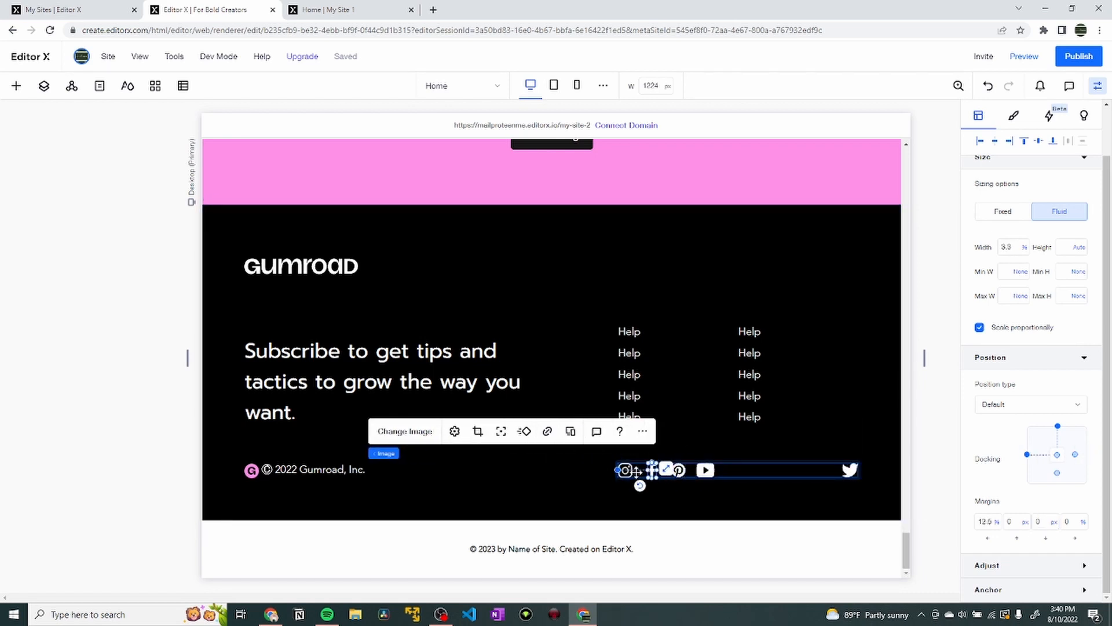
click(626, 470)
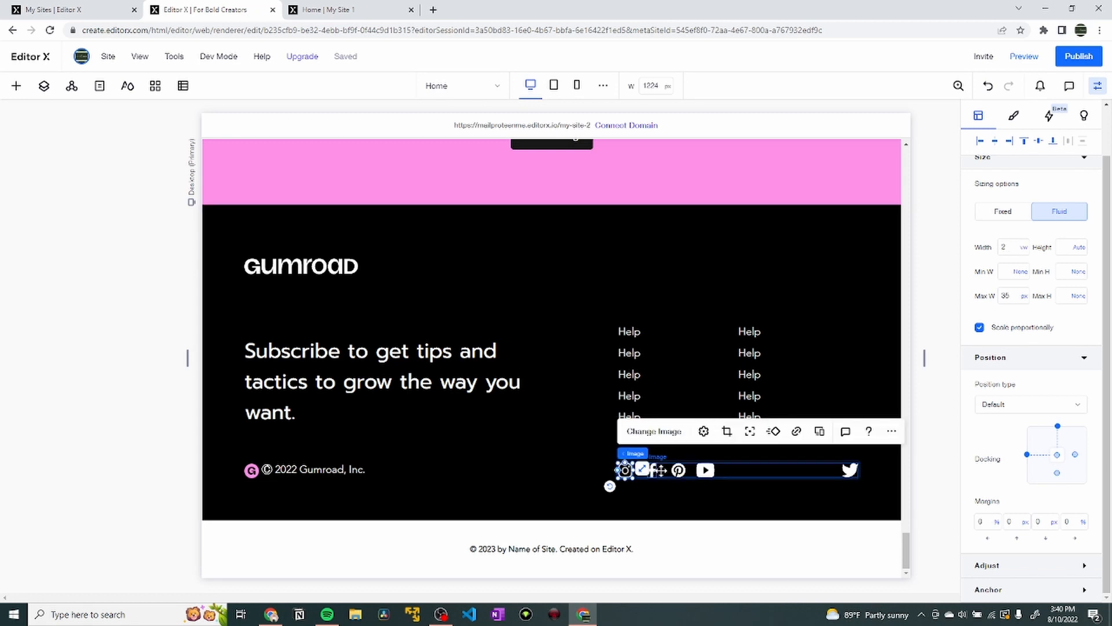
shift+click(653, 470)
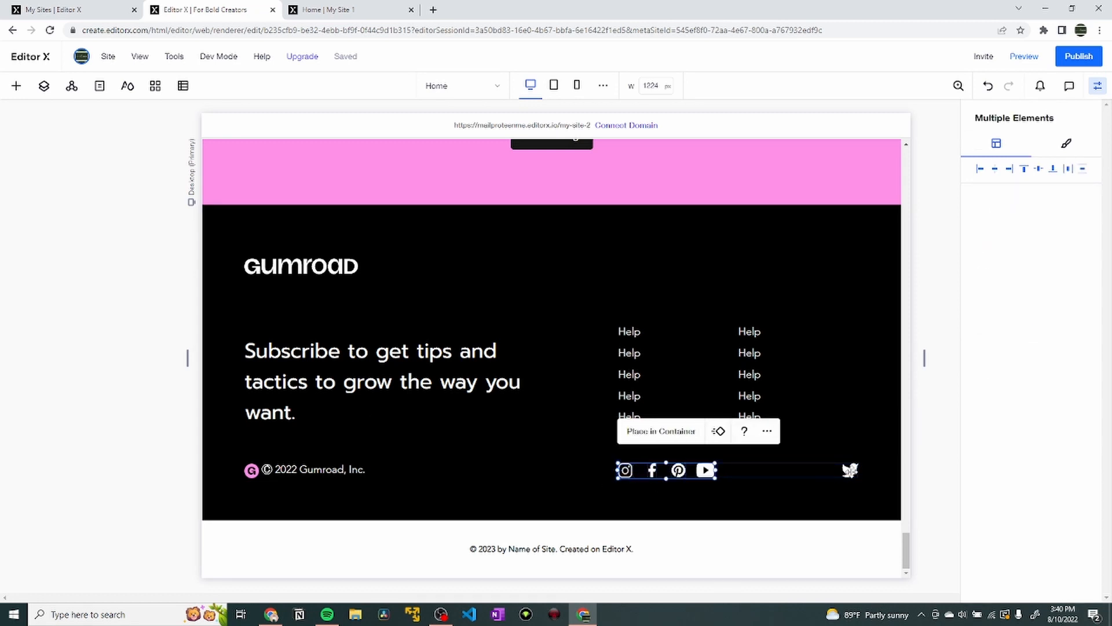
shift+click(850, 469)
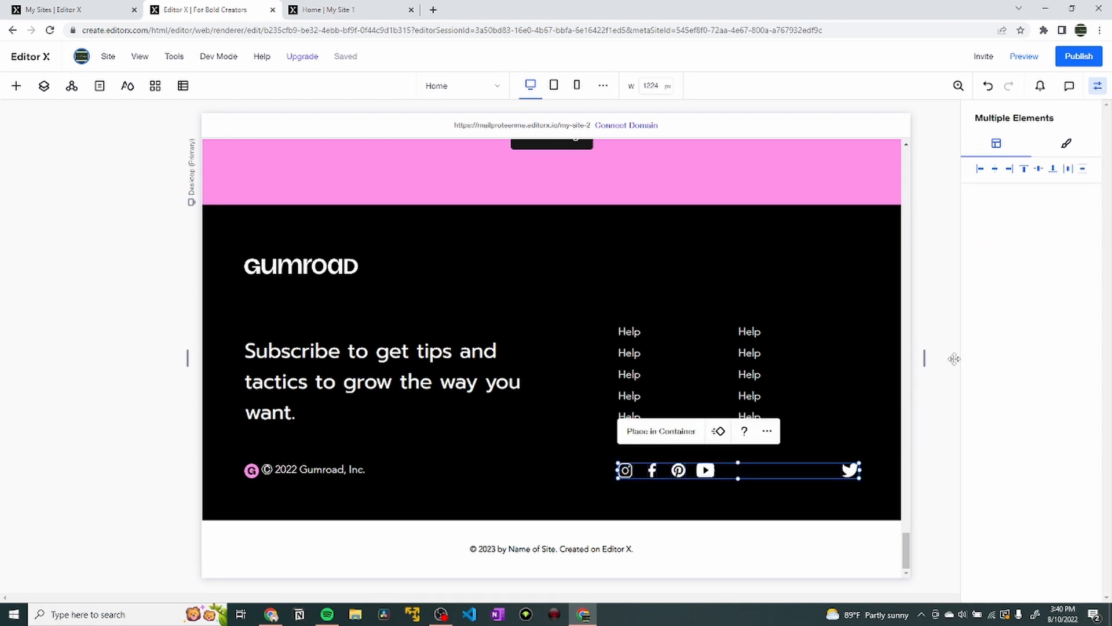
click(1070, 169)
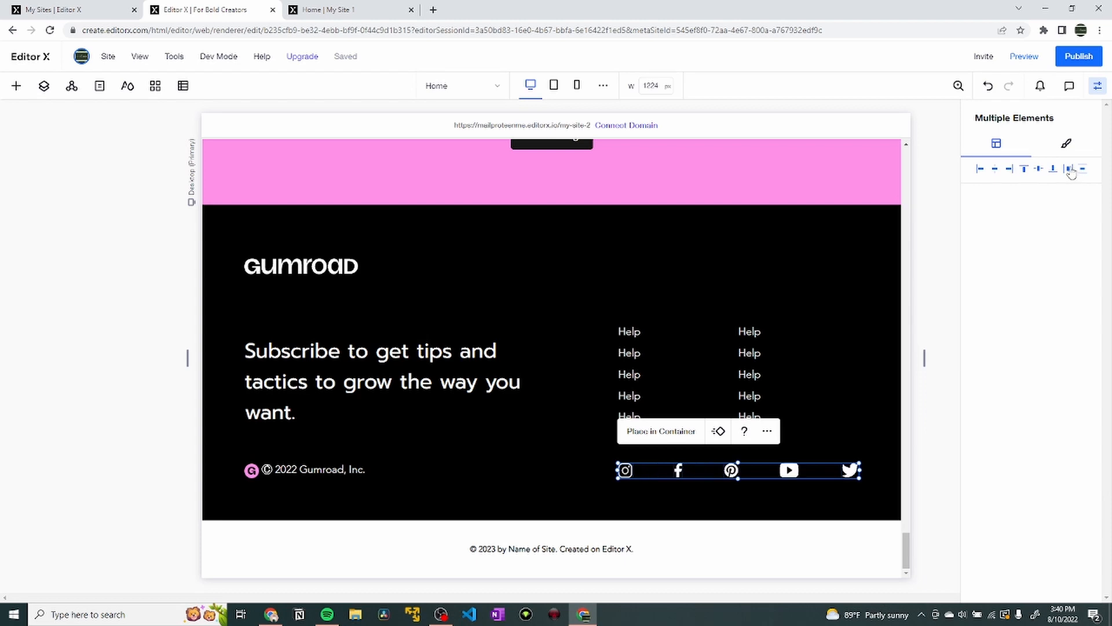
Compare the rebuilt footer with the footer on the published My Site 1 page, and return to the editor.
click(847, 338)
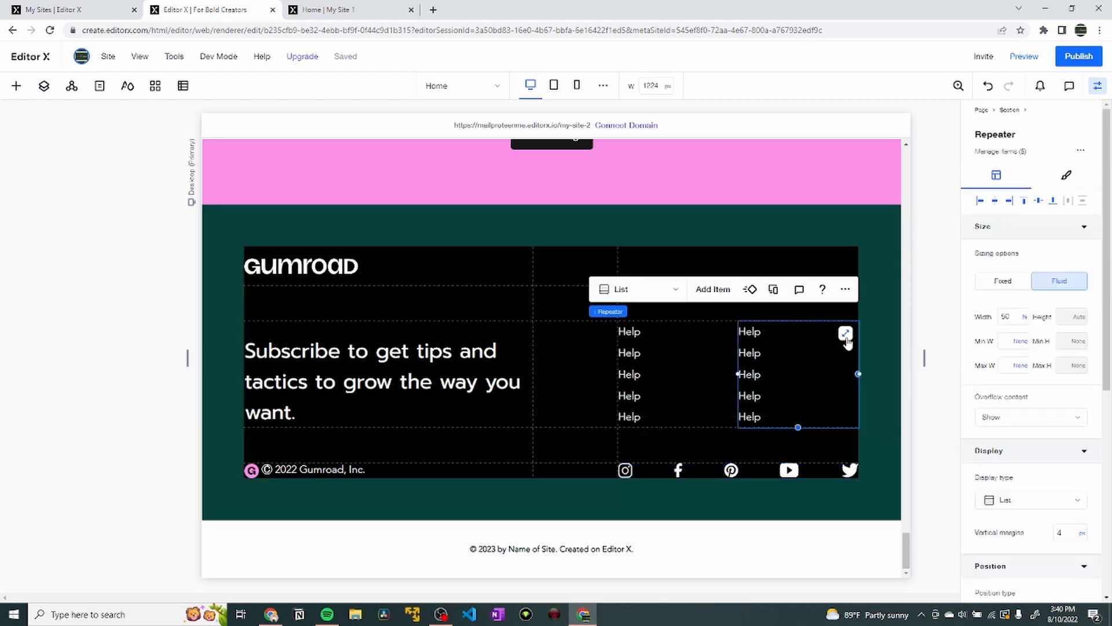
click(867, 238)
click(324, 10)
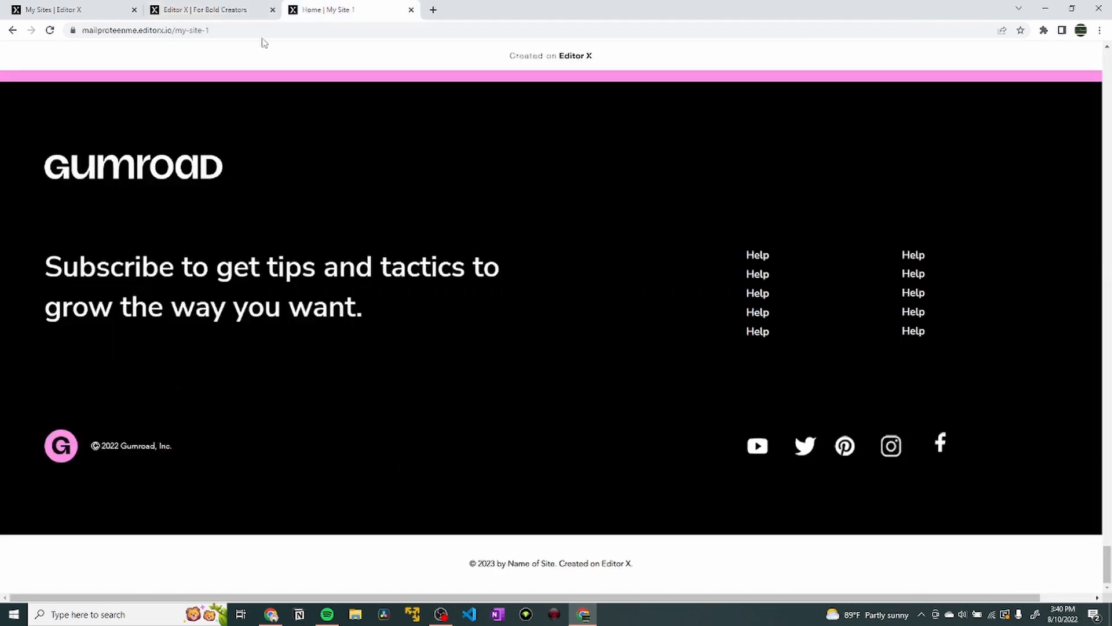
click(217, 9)
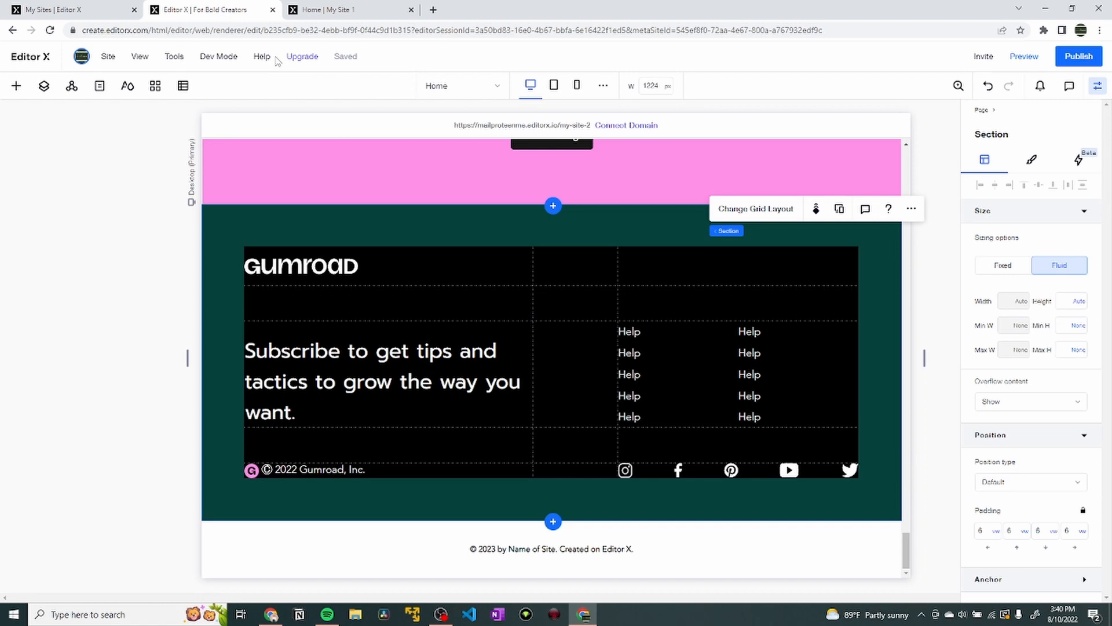
mouse_move(298, 52)
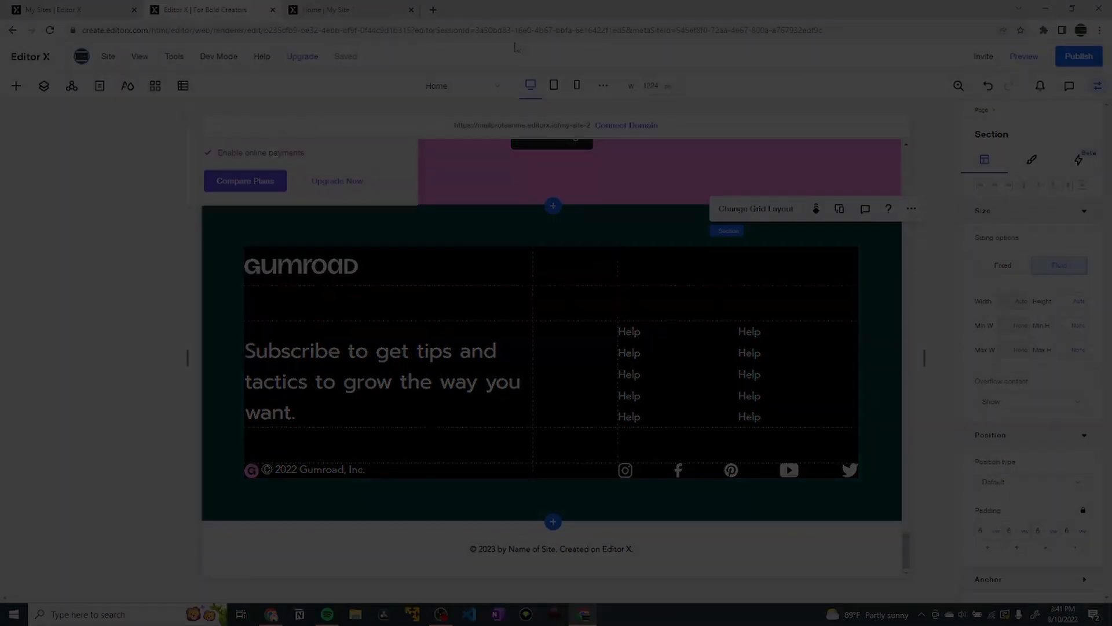